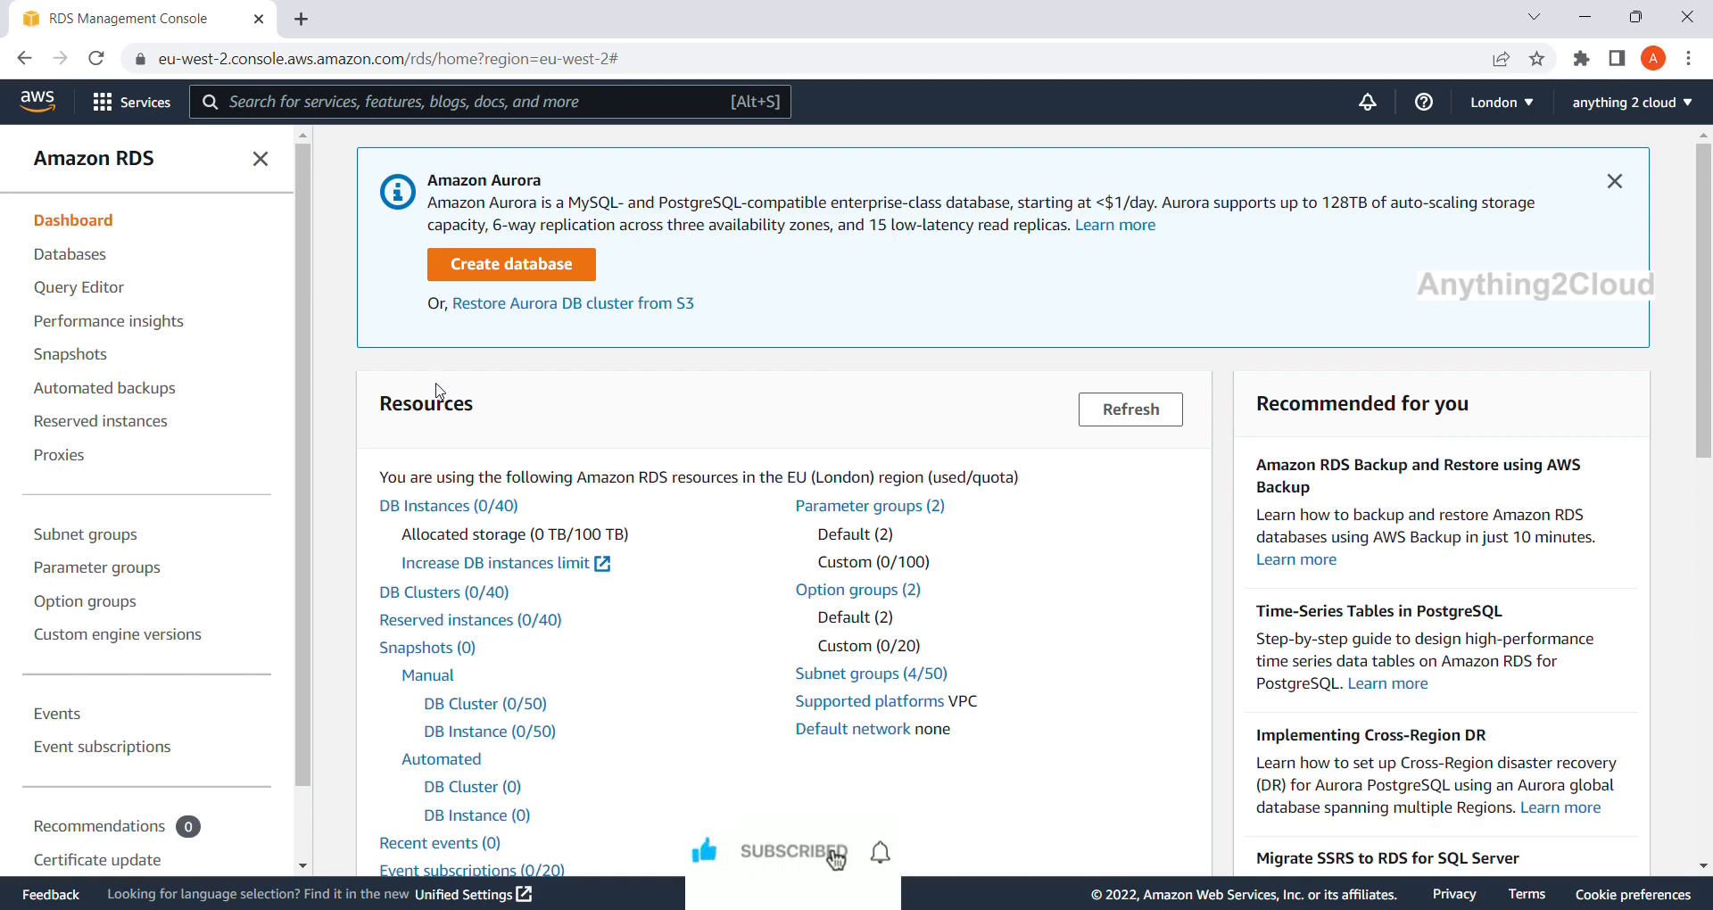
Search for RDS and open the RDS service dashboard.
{"action": "left_click", "coordinate": [438, 101]}
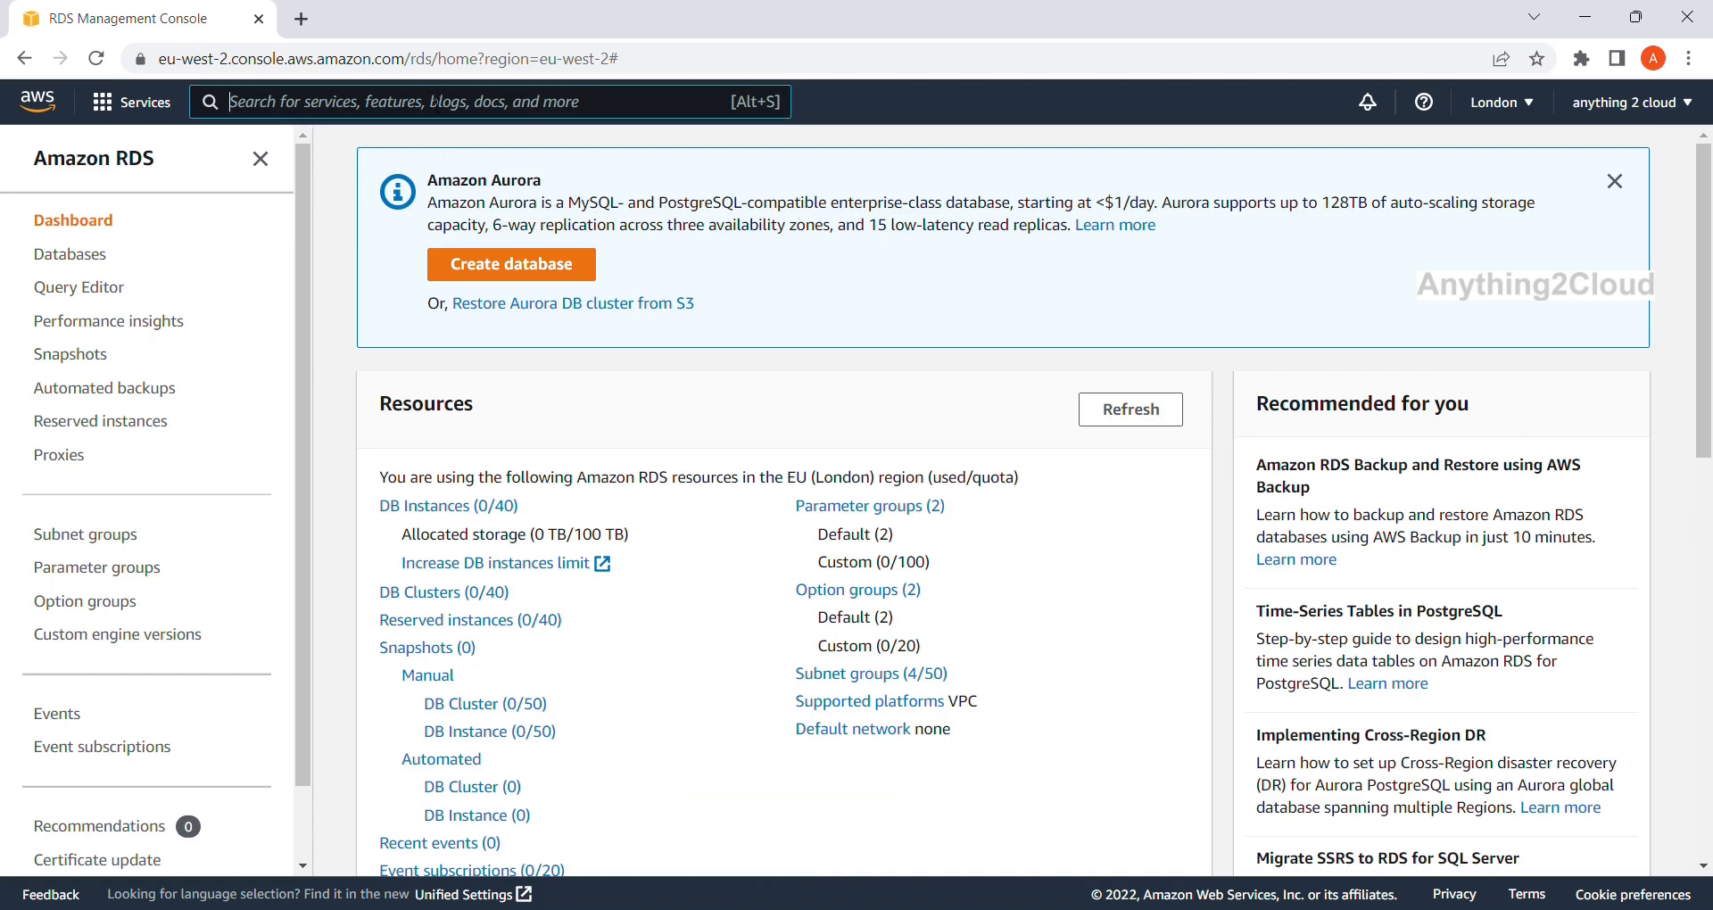
{"action": "type", "text": "RDS"}
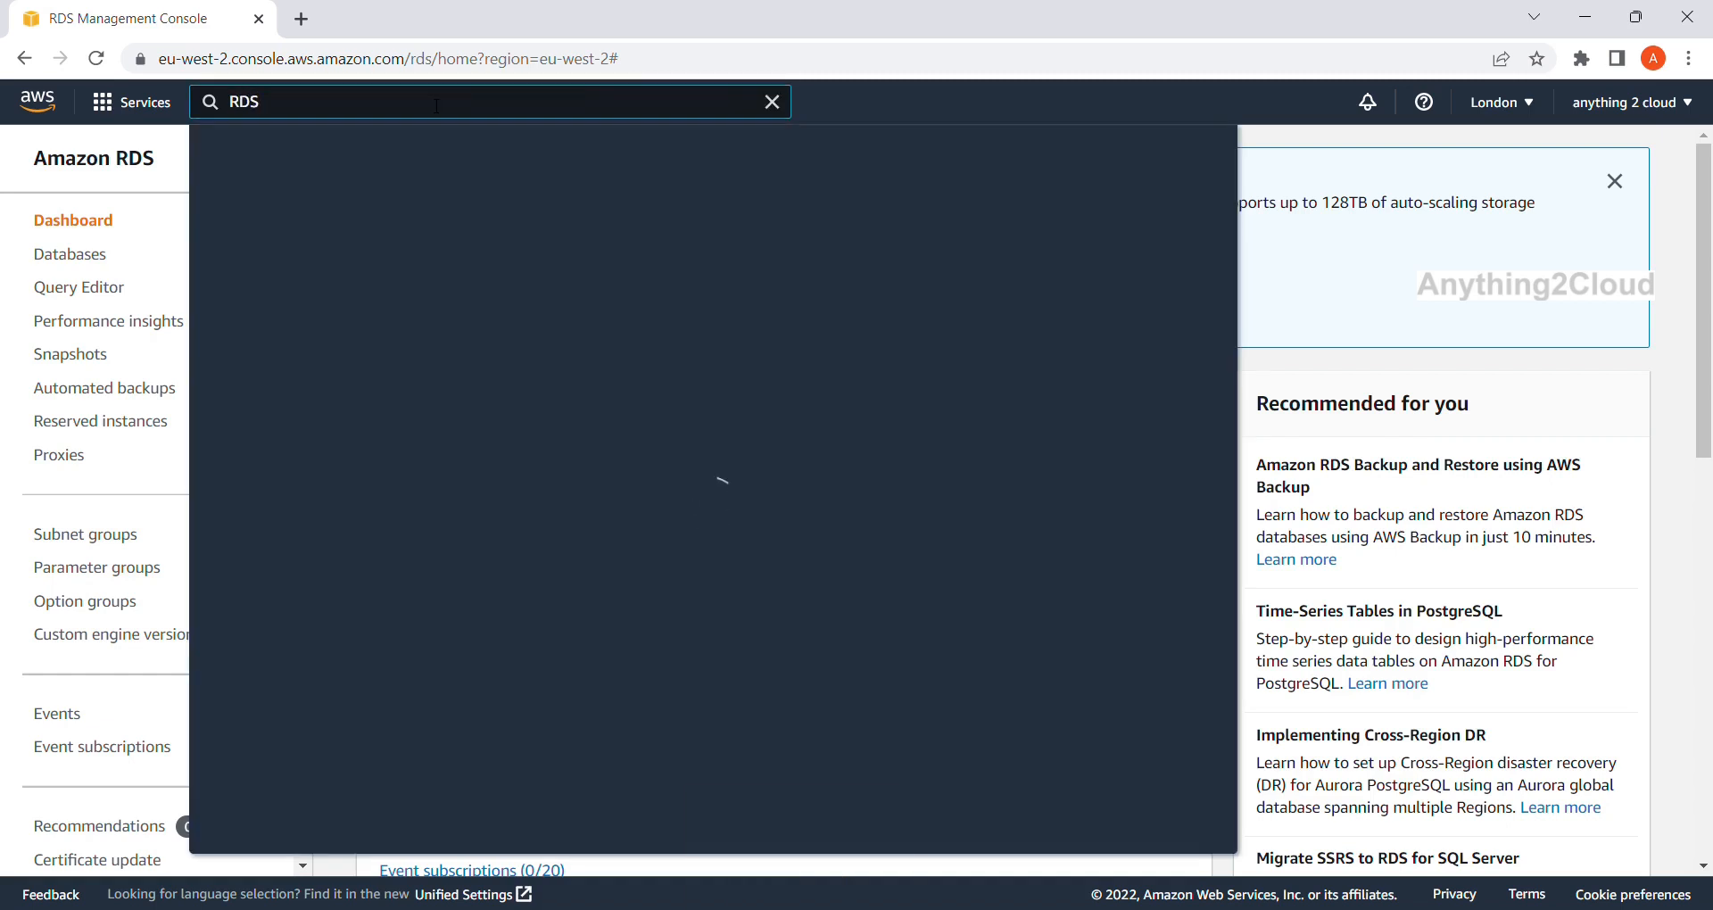
{"action": "left_click", "coordinate": [567, 281]}
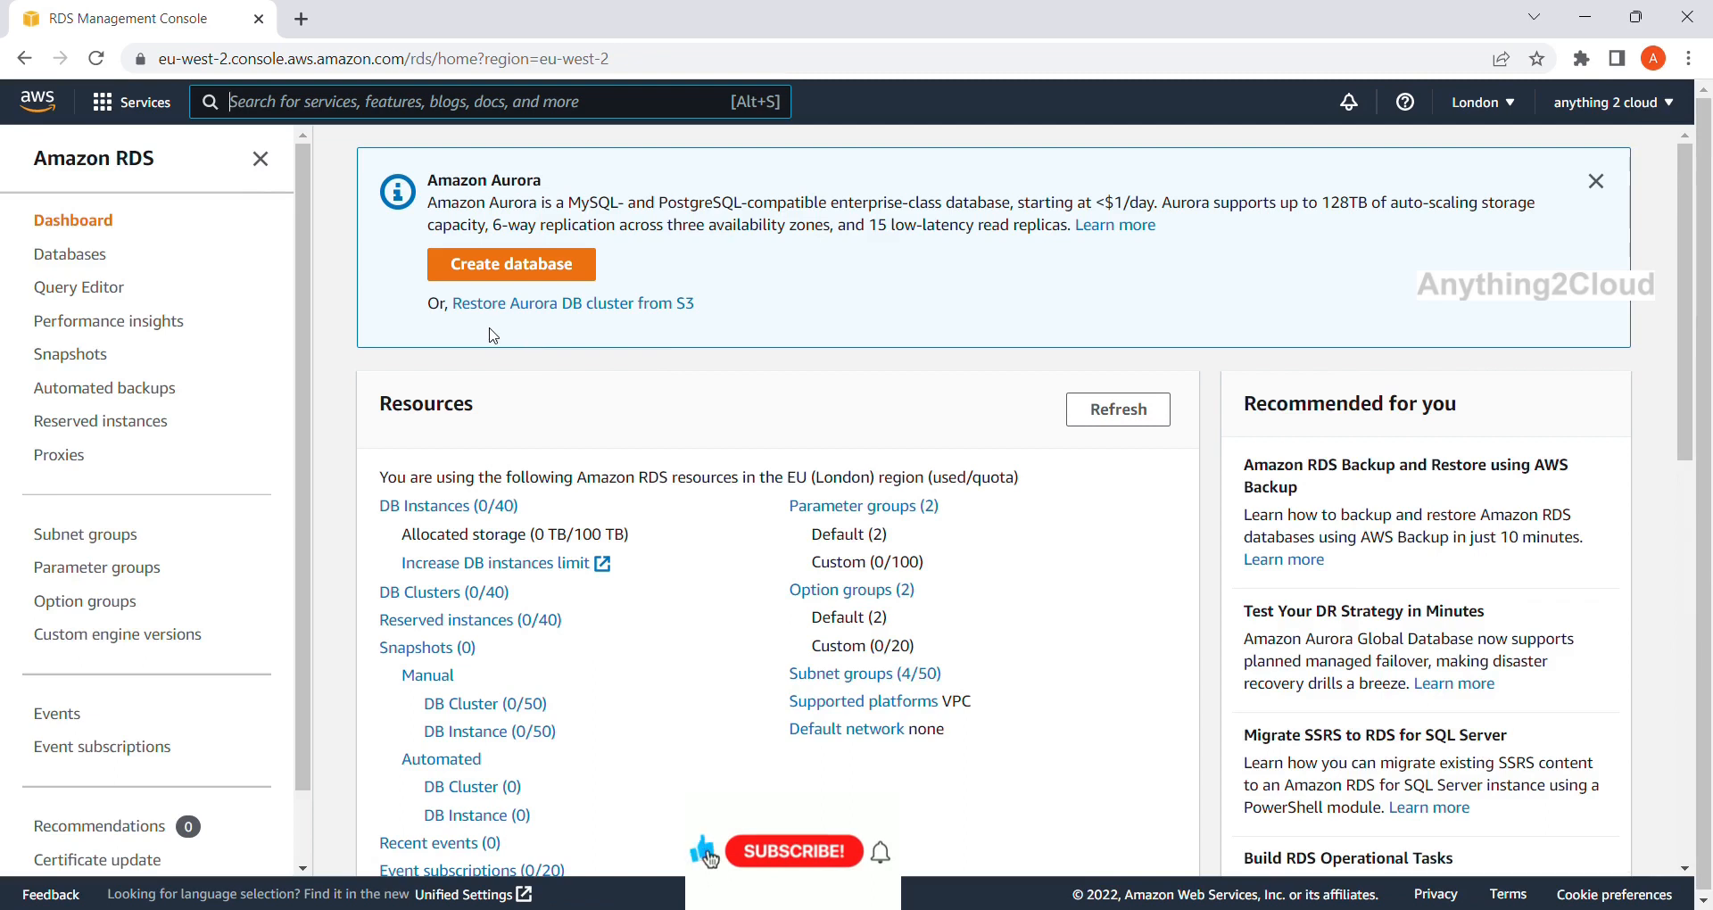
{"action": "left_click", "coordinate": [504, 268]}
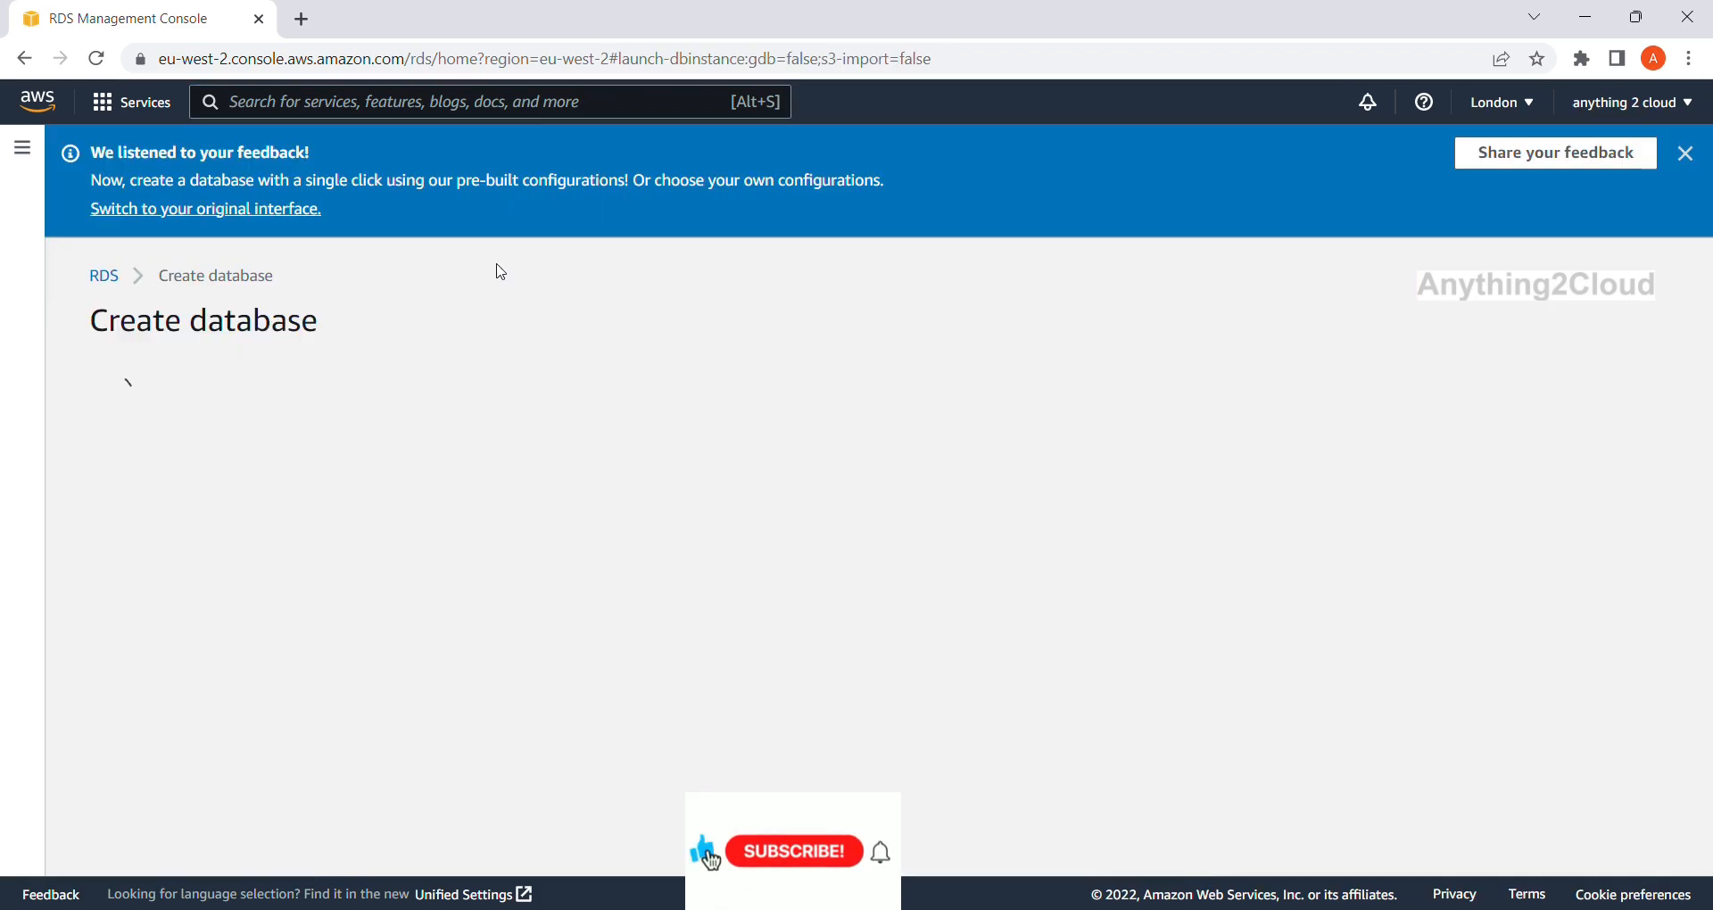
{"action": "left_click", "coordinate": [108, 281]}
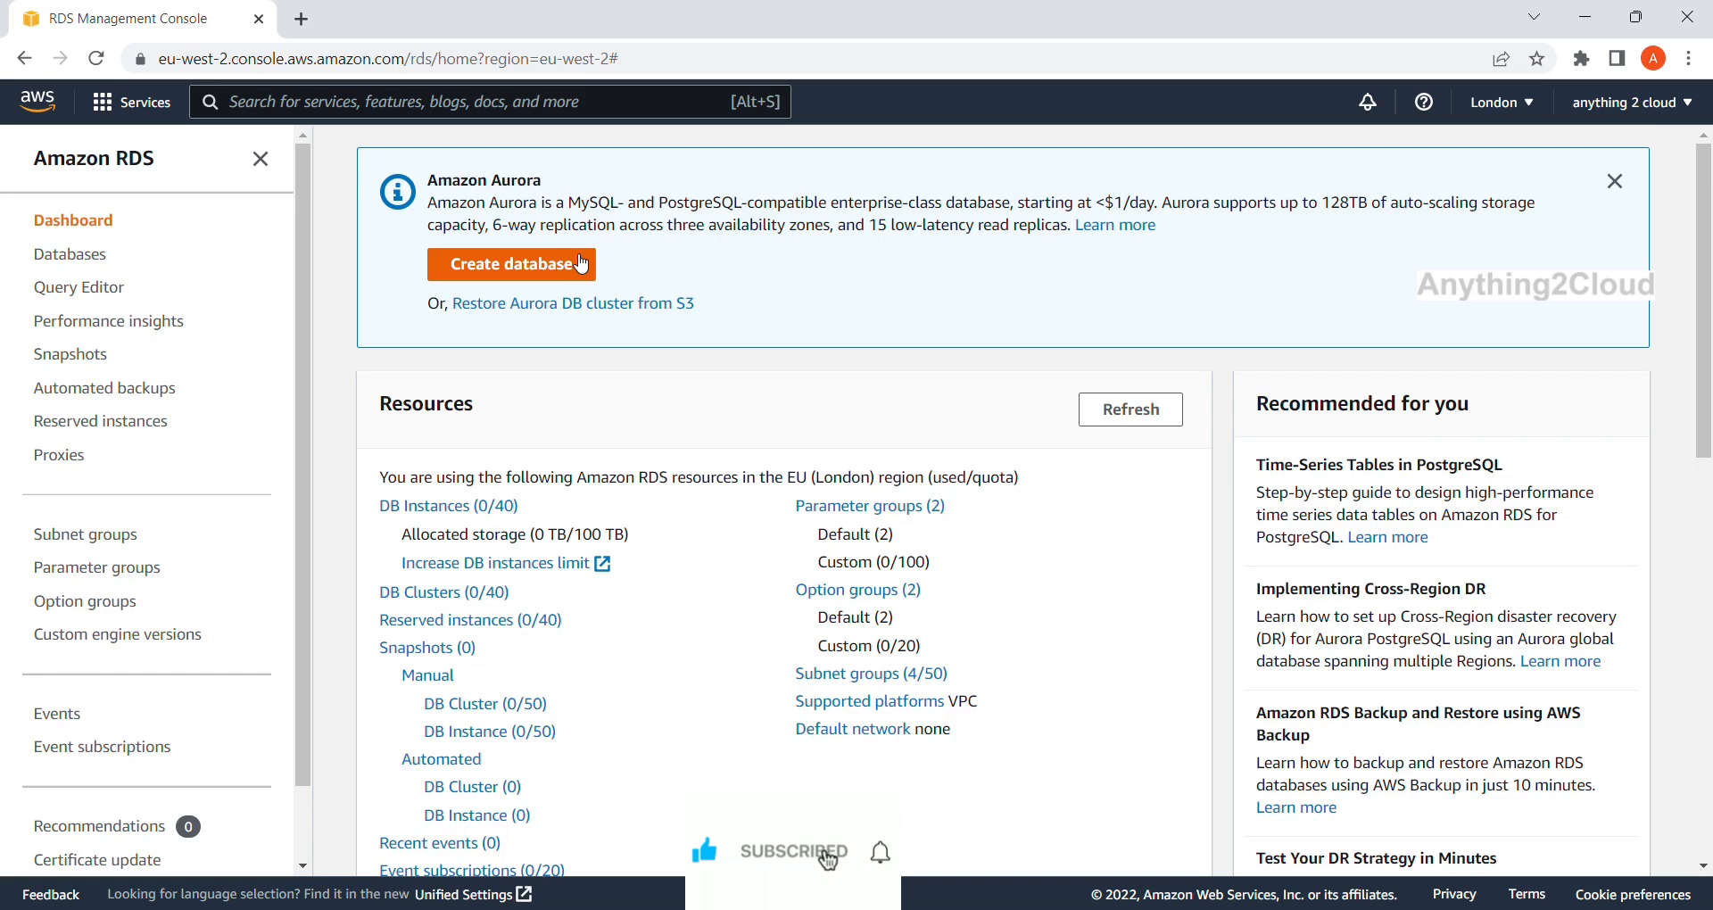
Start a new database with Aurora PostgreSQL-Compatible Edition, keeping engine version 13.7.
{"action": "left_click", "coordinate": [546, 271]}
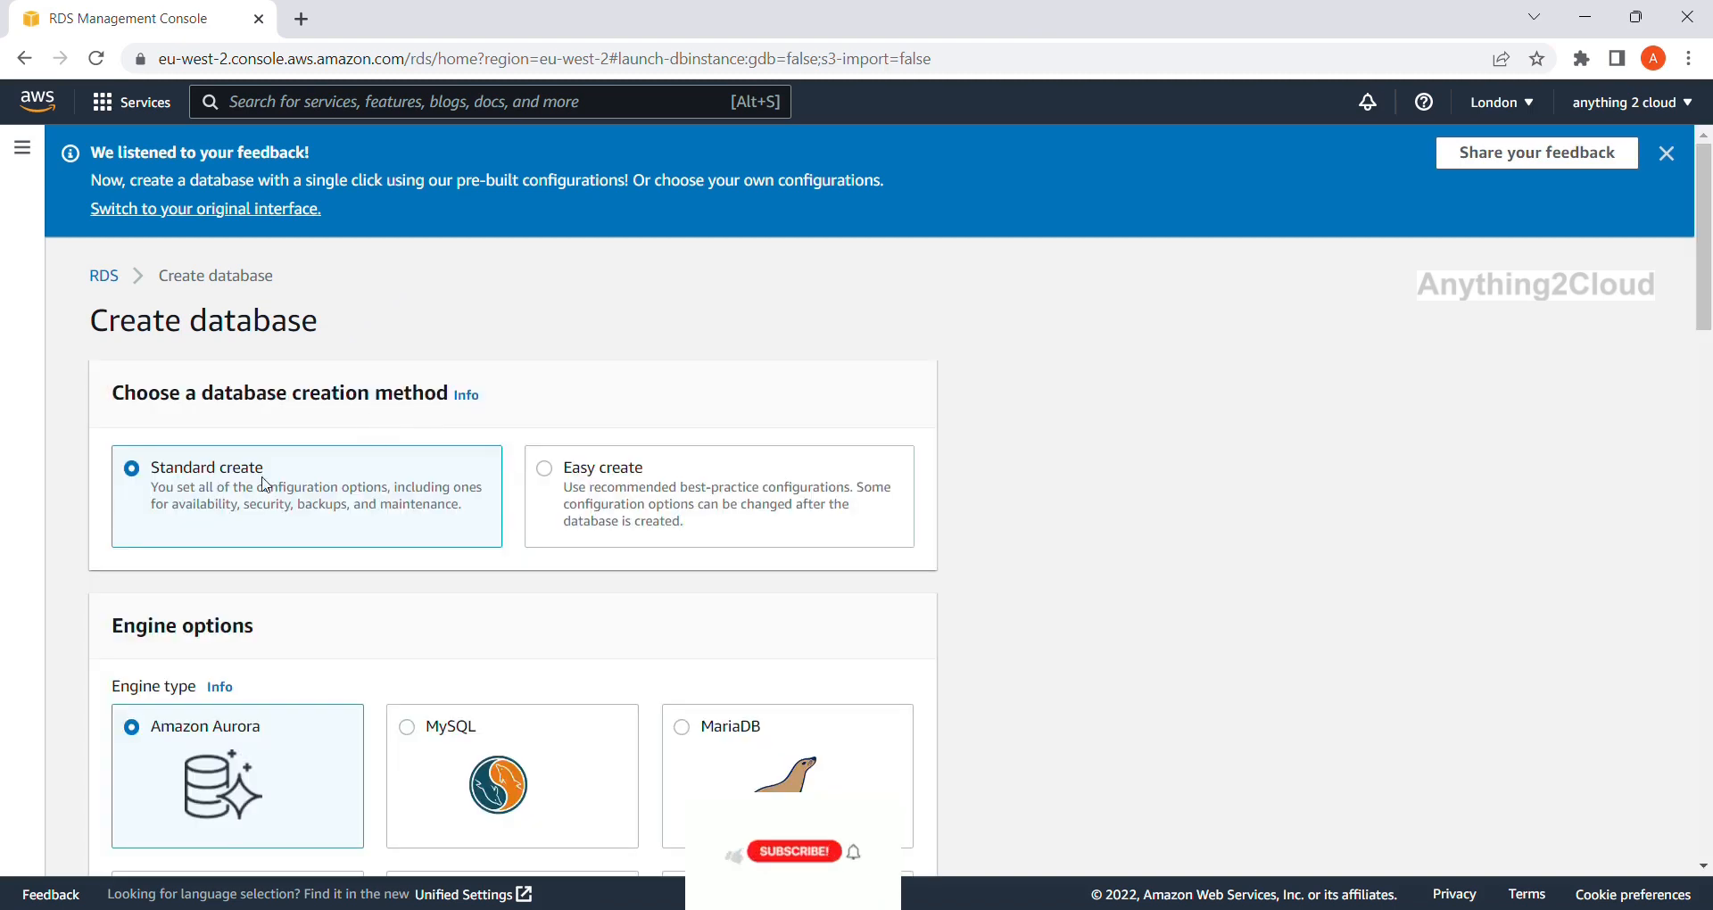
{"action": "scroll", "coordinate": [260, 489], "scroll_direction": "down", "scroll_amount": 3}
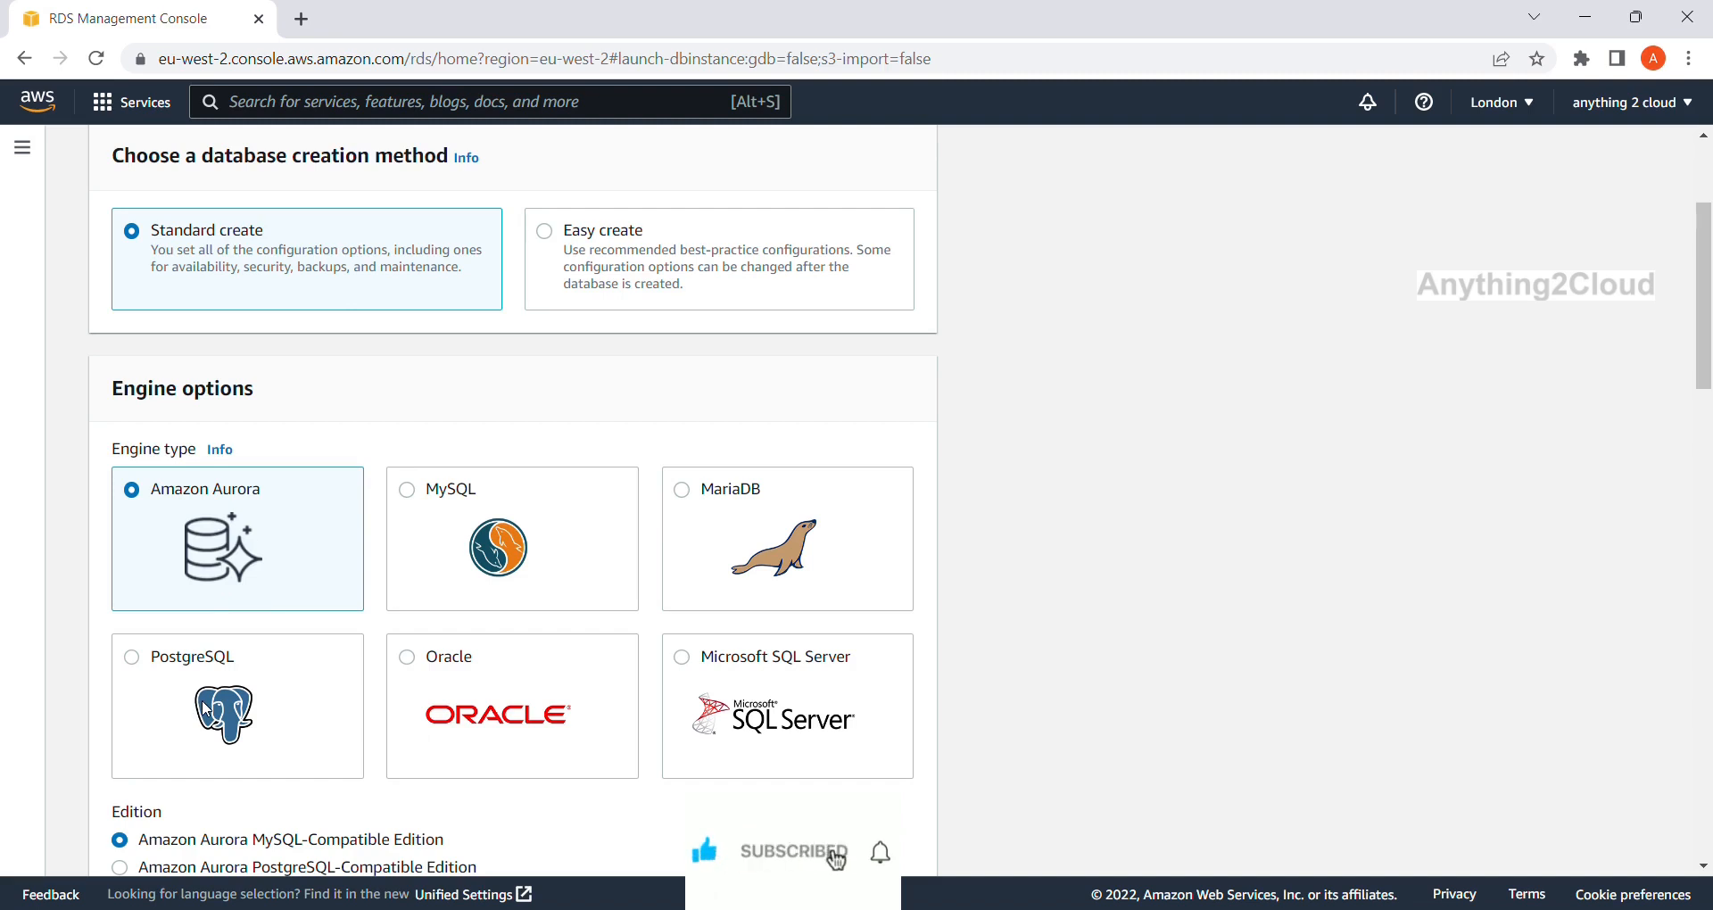
{"action": "scroll", "coordinate": [189, 549], "scroll_direction": "down", "scroll_amount": 2}
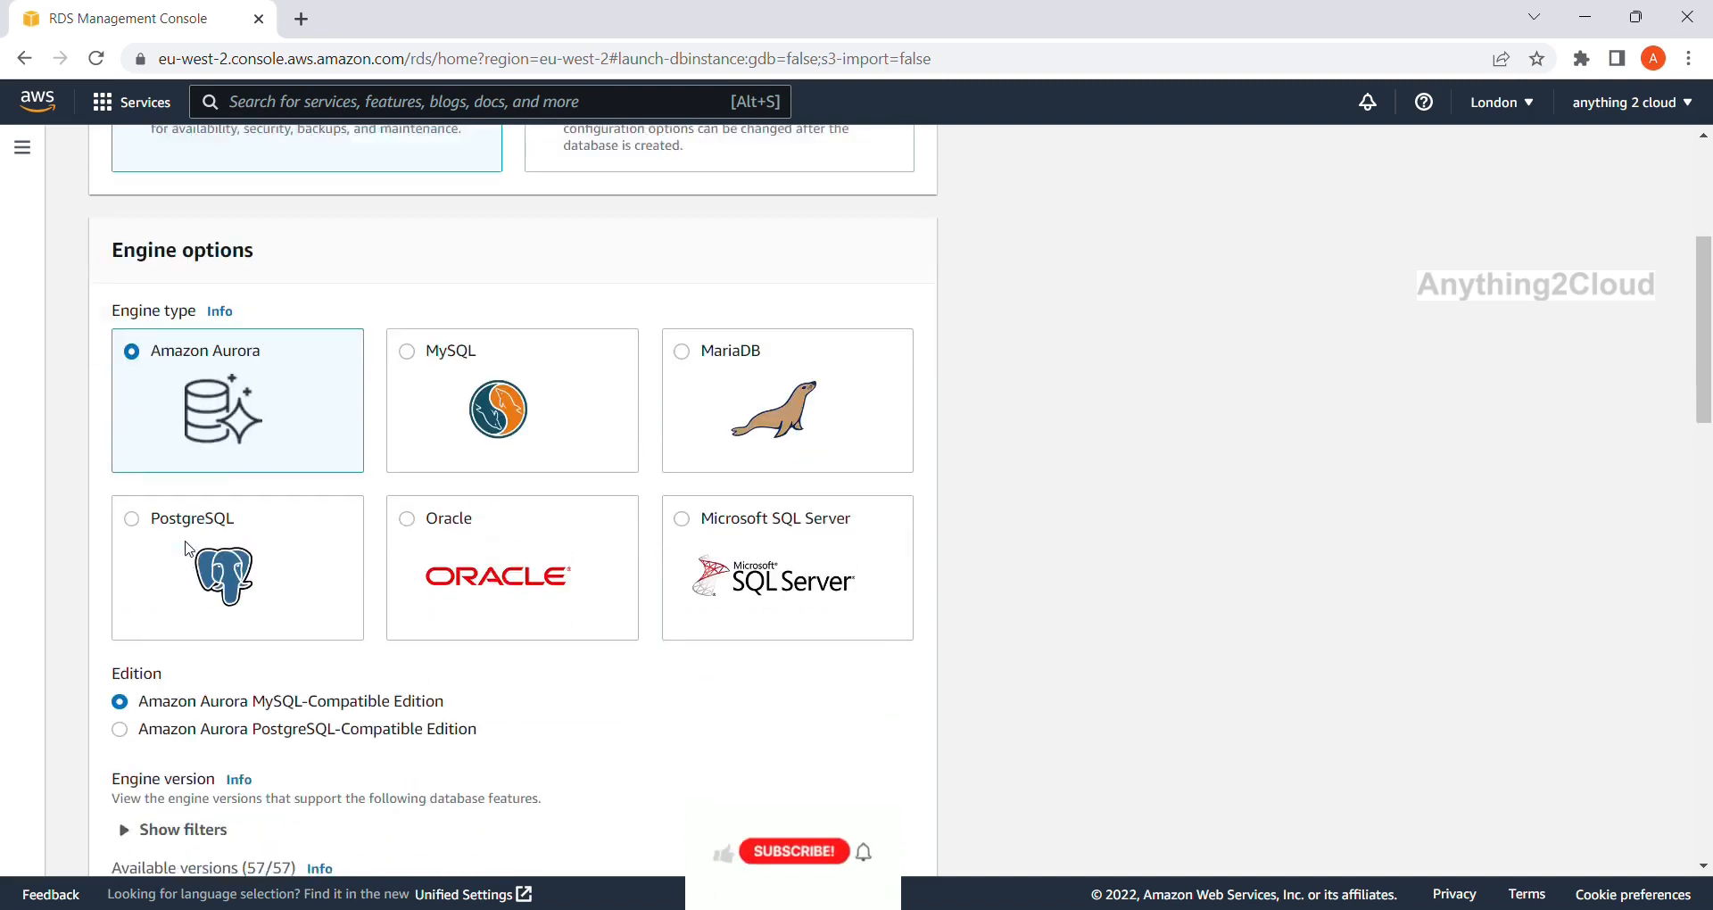
{"action": "scroll", "coordinate": [165, 368], "scroll_direction": "down", "scroll_amount": 2}
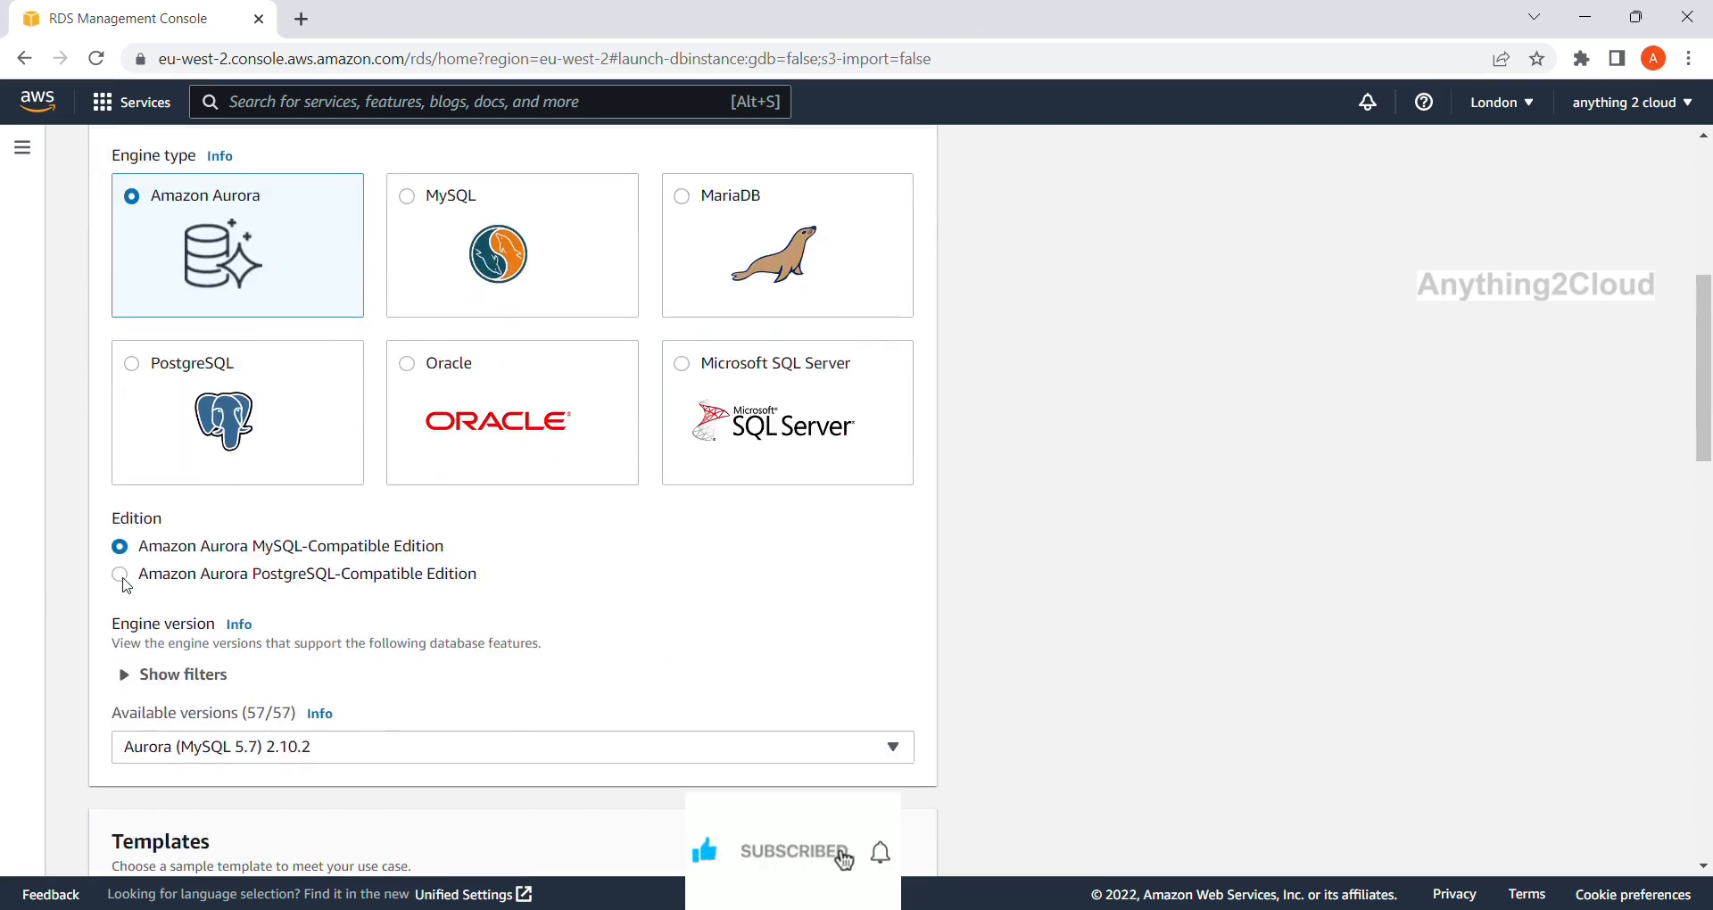
{"action": "left_click", "coordinate": [122, 578]}
{"action": "scroll", "coordinate": [483, 582], "scroll_direction": "down", "scroll_amount": 3}
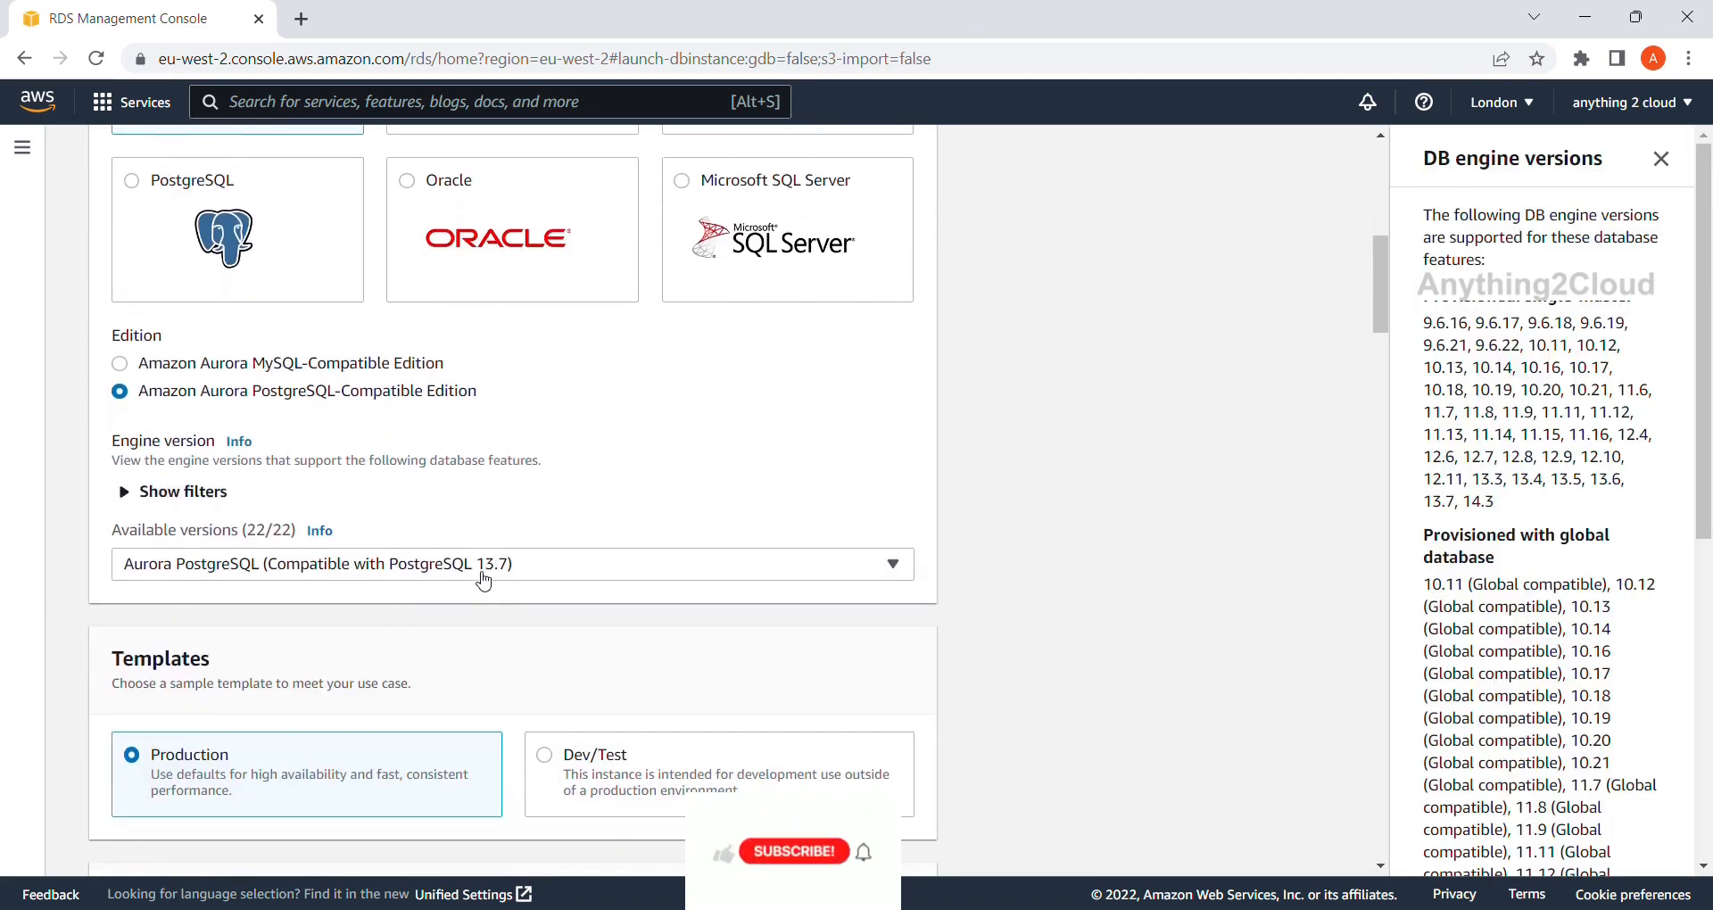
{"action": "left_click", "coordinate": [892, 564]}
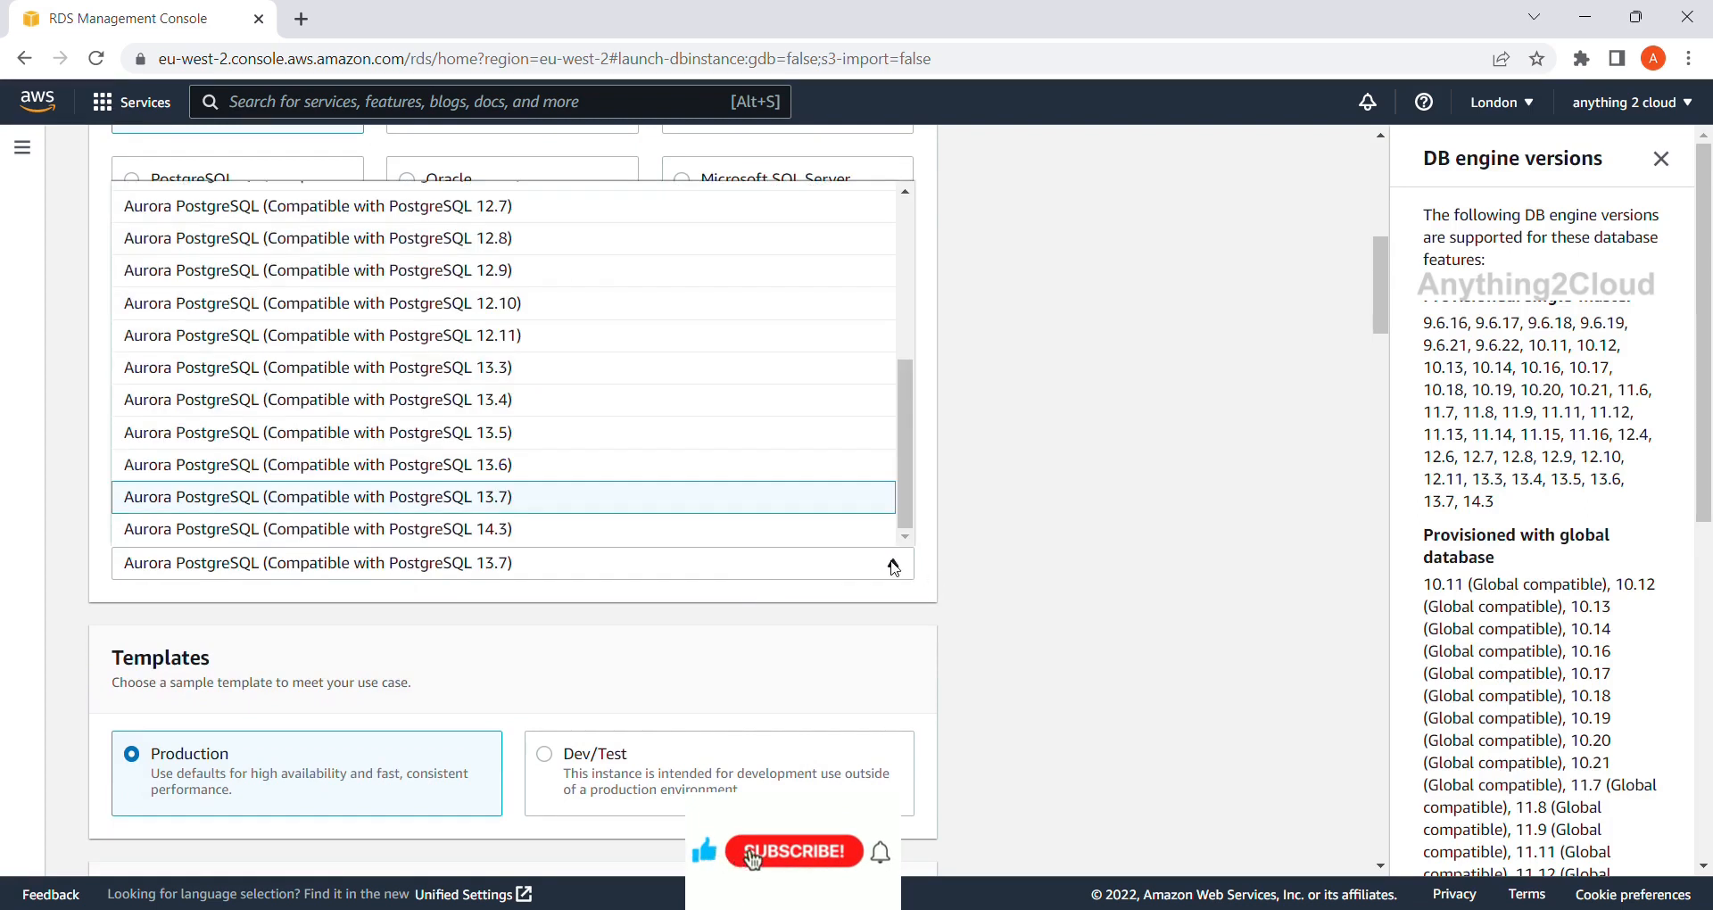
{"action": "left_click", "coordinate": [1020, 468]}
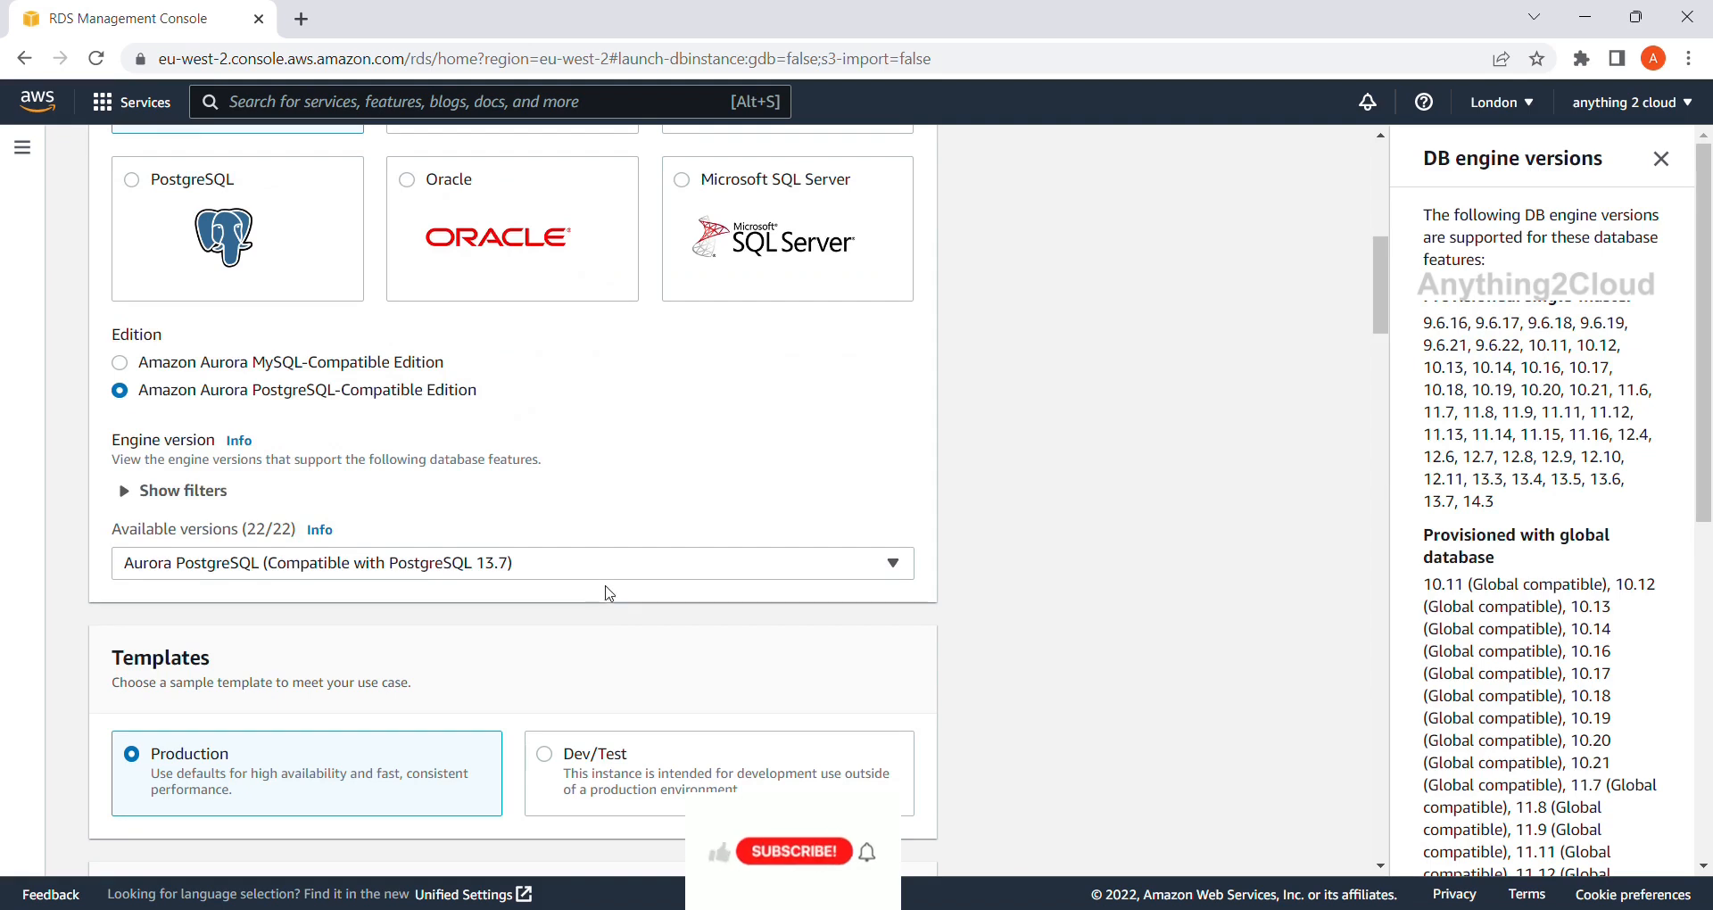
{"action": "scroll", "coordinate": [613, 597], "scroll_direction": "down", "scroll_amount": 1}
{"action": "scroll", "coordinate": [617, 599], "scroll_direction": "down", "scroll_amount": 2}
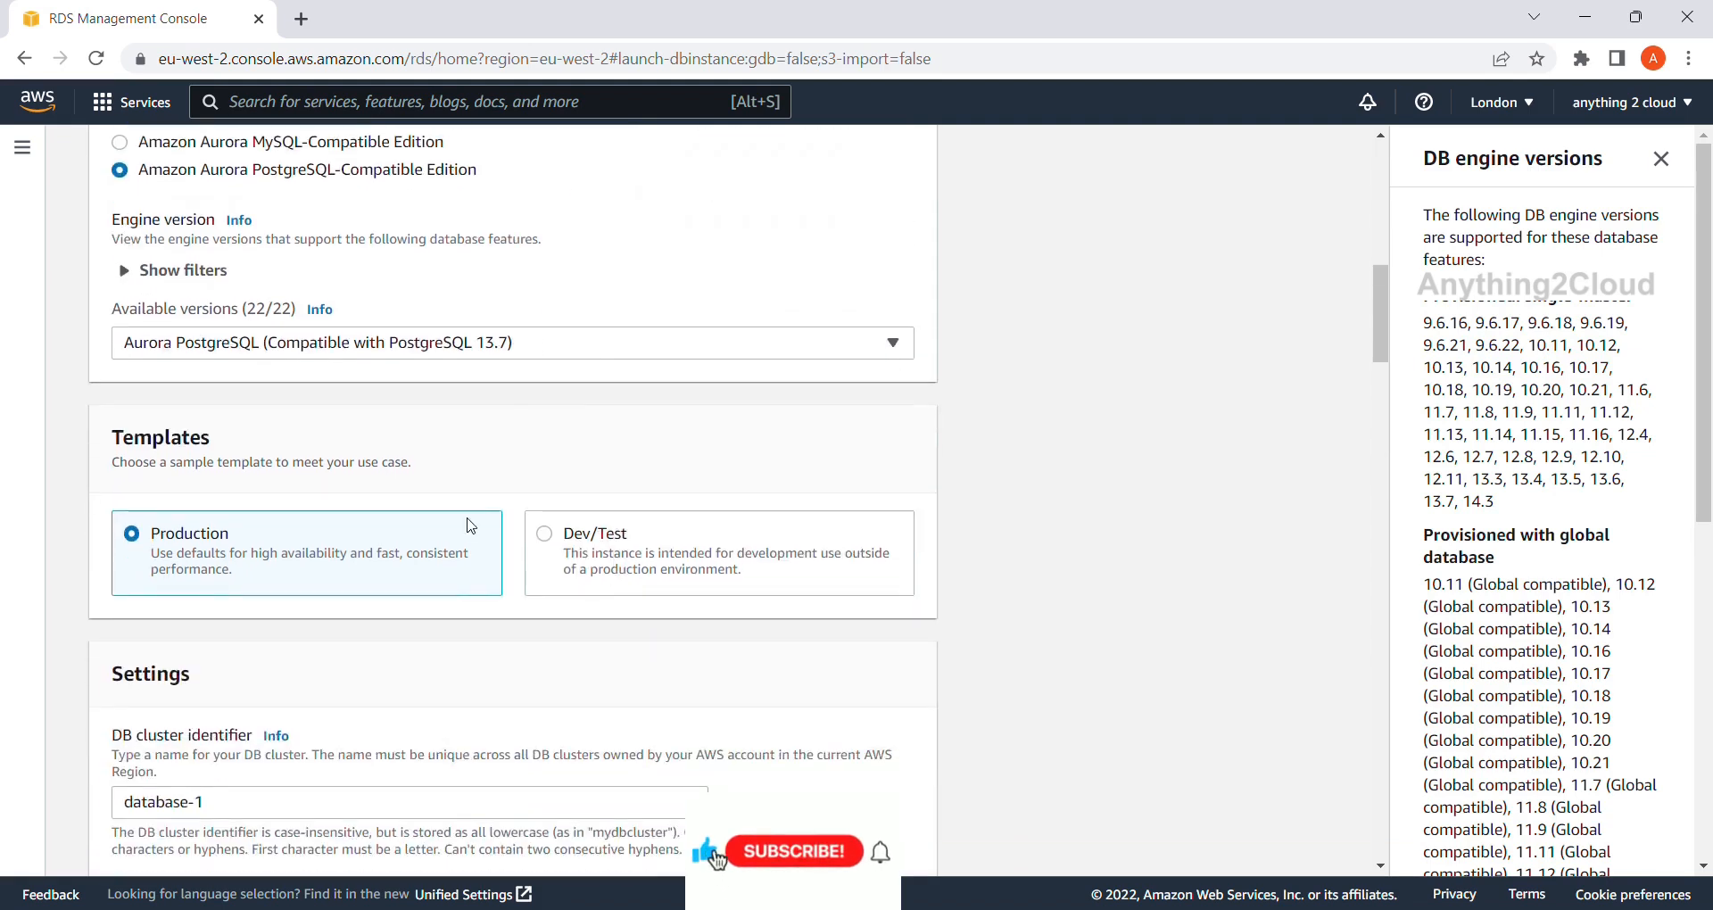
Choose the Dev/Test template and rename the DB cluster identifier to postgresdb.
{"action": "left_click", "coordinate": [544, 535]}
{"action": "scroll", "coordinate": [596, 567], "scroll_direction": "down", "scroll_amount": 3}
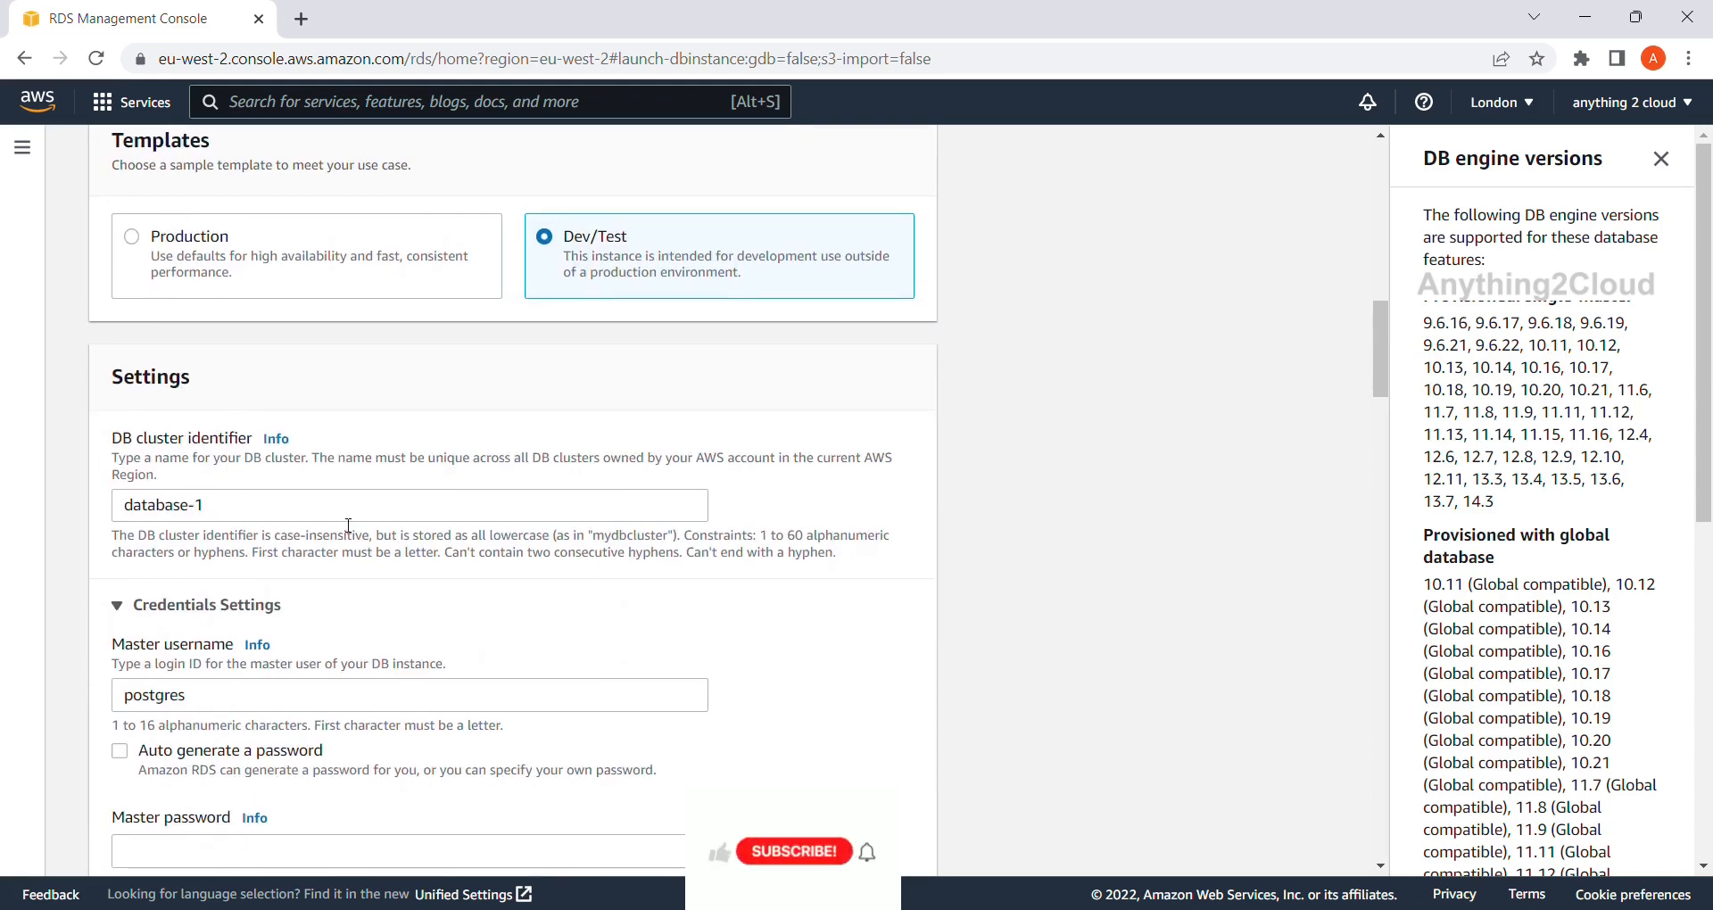
{"action": "left_click", "coordinate": [233, 511]}
{"action": "key", "text": "BackSpace"}
{"action": "key", "text": "BackSpace"}
{"action": "key", "text": "BackSpace"}
{"action": "key", "text": "BackSpace"}
{"action": "key", "text": "BackSpace"}
{"action": "key", "text": "BackSpace"}
{"action": "key", "text": "BackSpace"}
{"action": "key", "text": "BackSpace"}
{"action": "key", "text": "BackSpace"}
{"action": "key", "text": "BackSpace"}
{"action": "type", "text": "postfredb"}
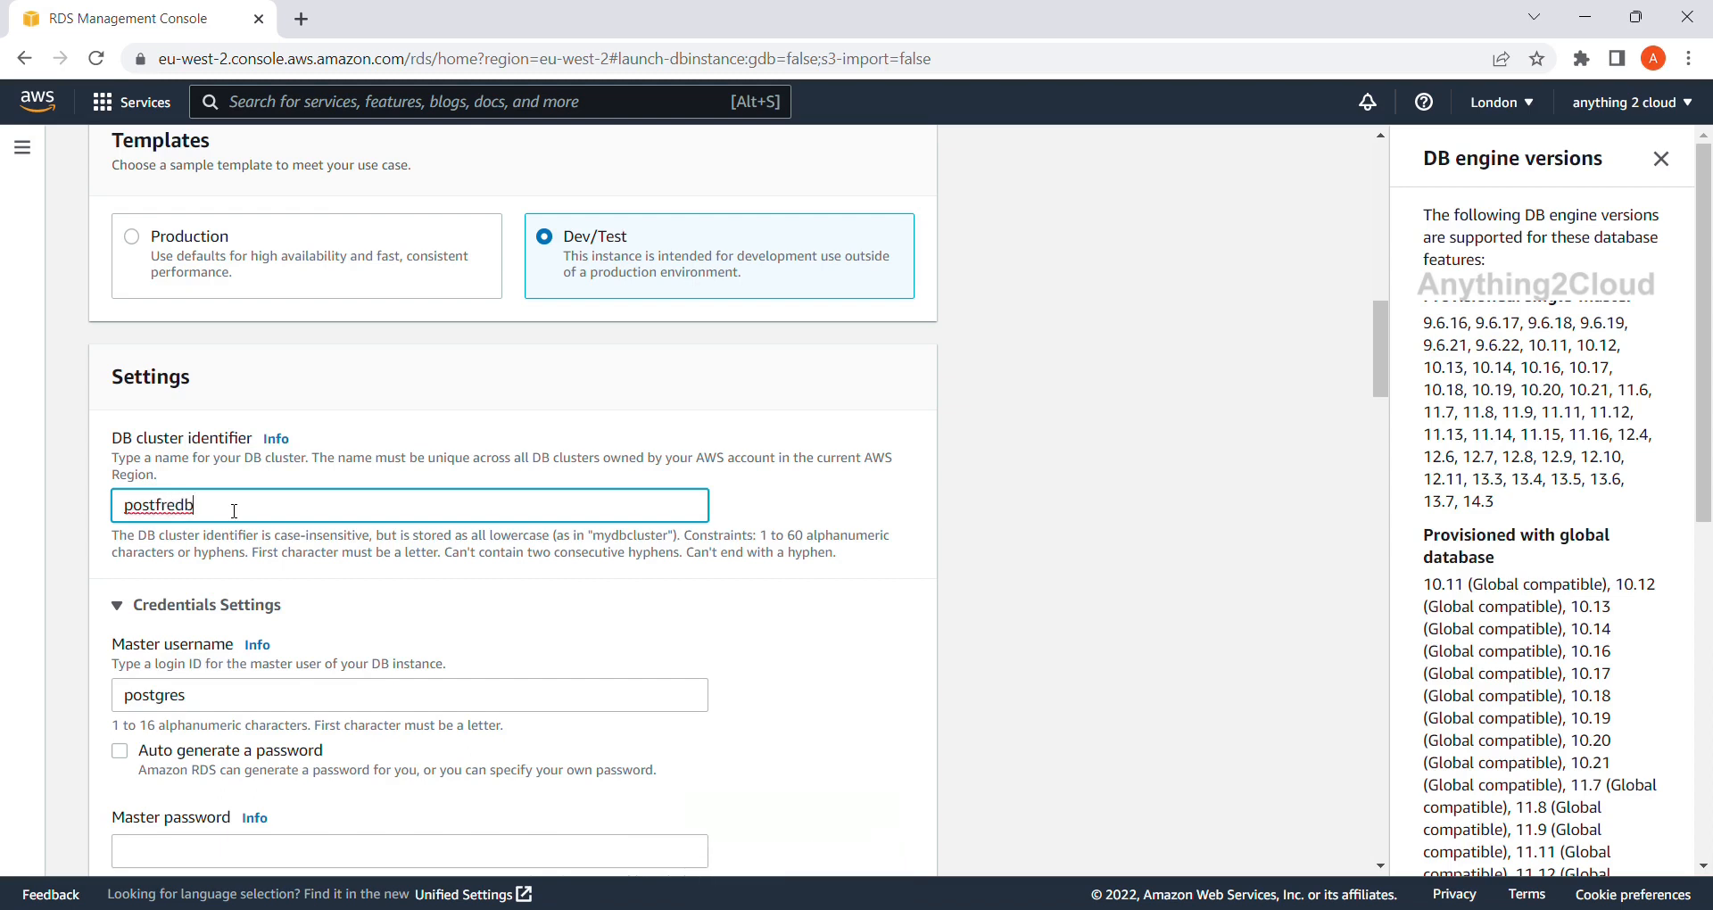
{"action": "key", "text": "BackSpace"}
{"action": "key", "text": "BackSpace"}
{"action": "key", "text": "BackSpace"}
{"action": "key", "text": "BackSpace"}
{"action": "key", "text": "BackSpace"}
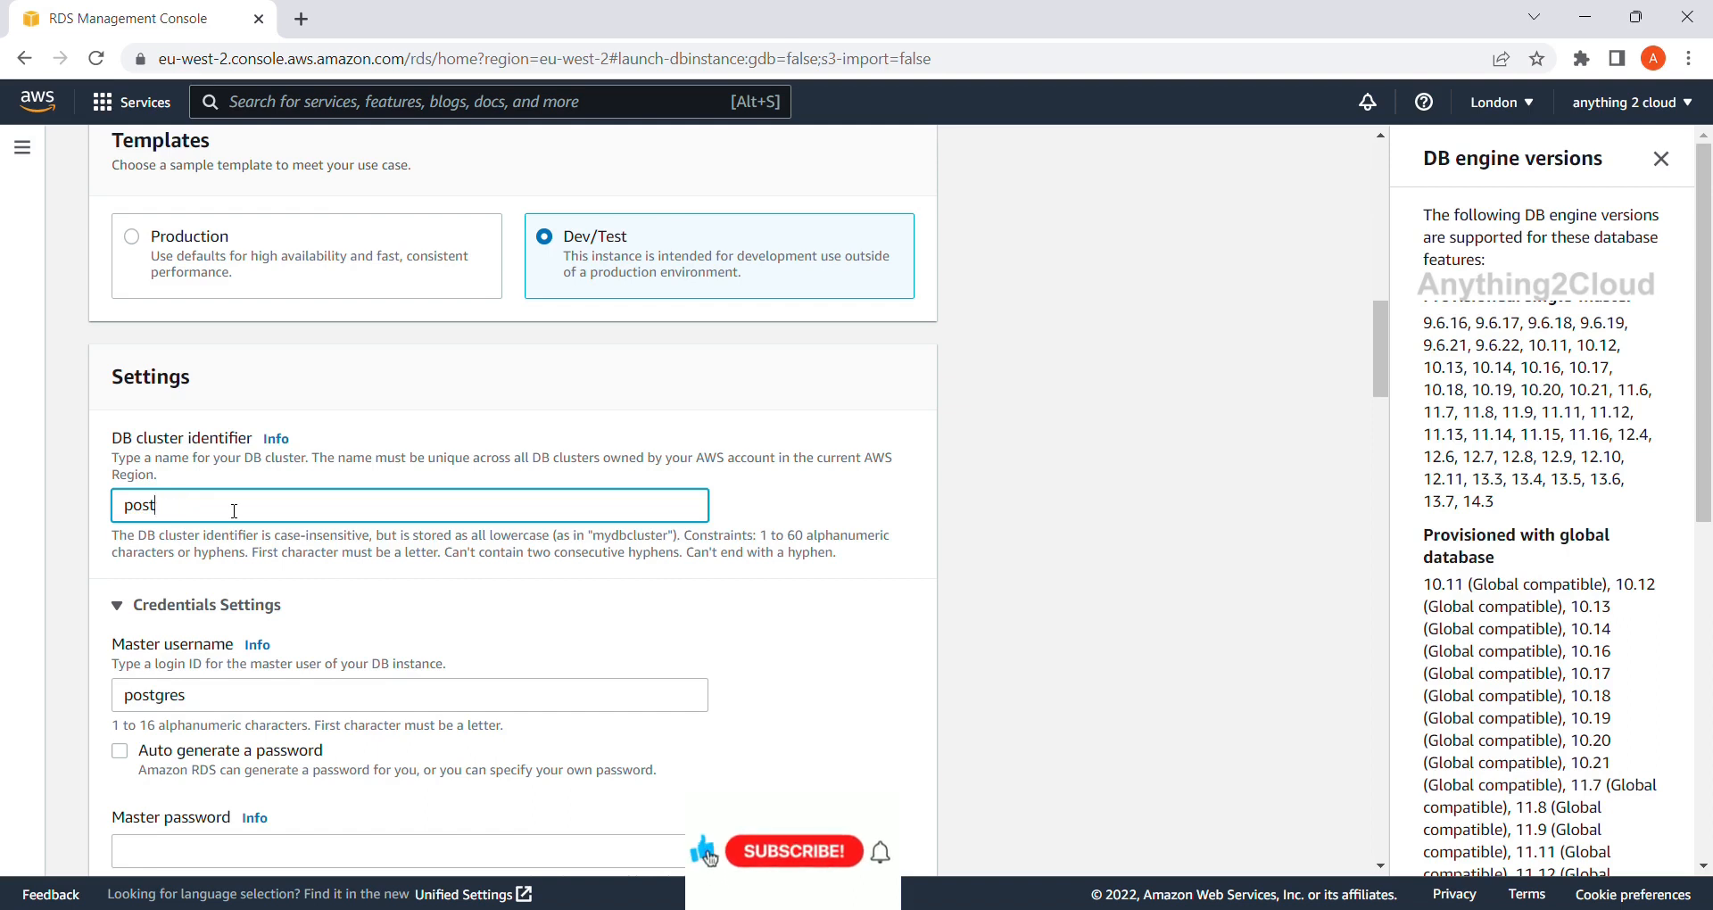
{"action": "type", "text": "gresdb"}
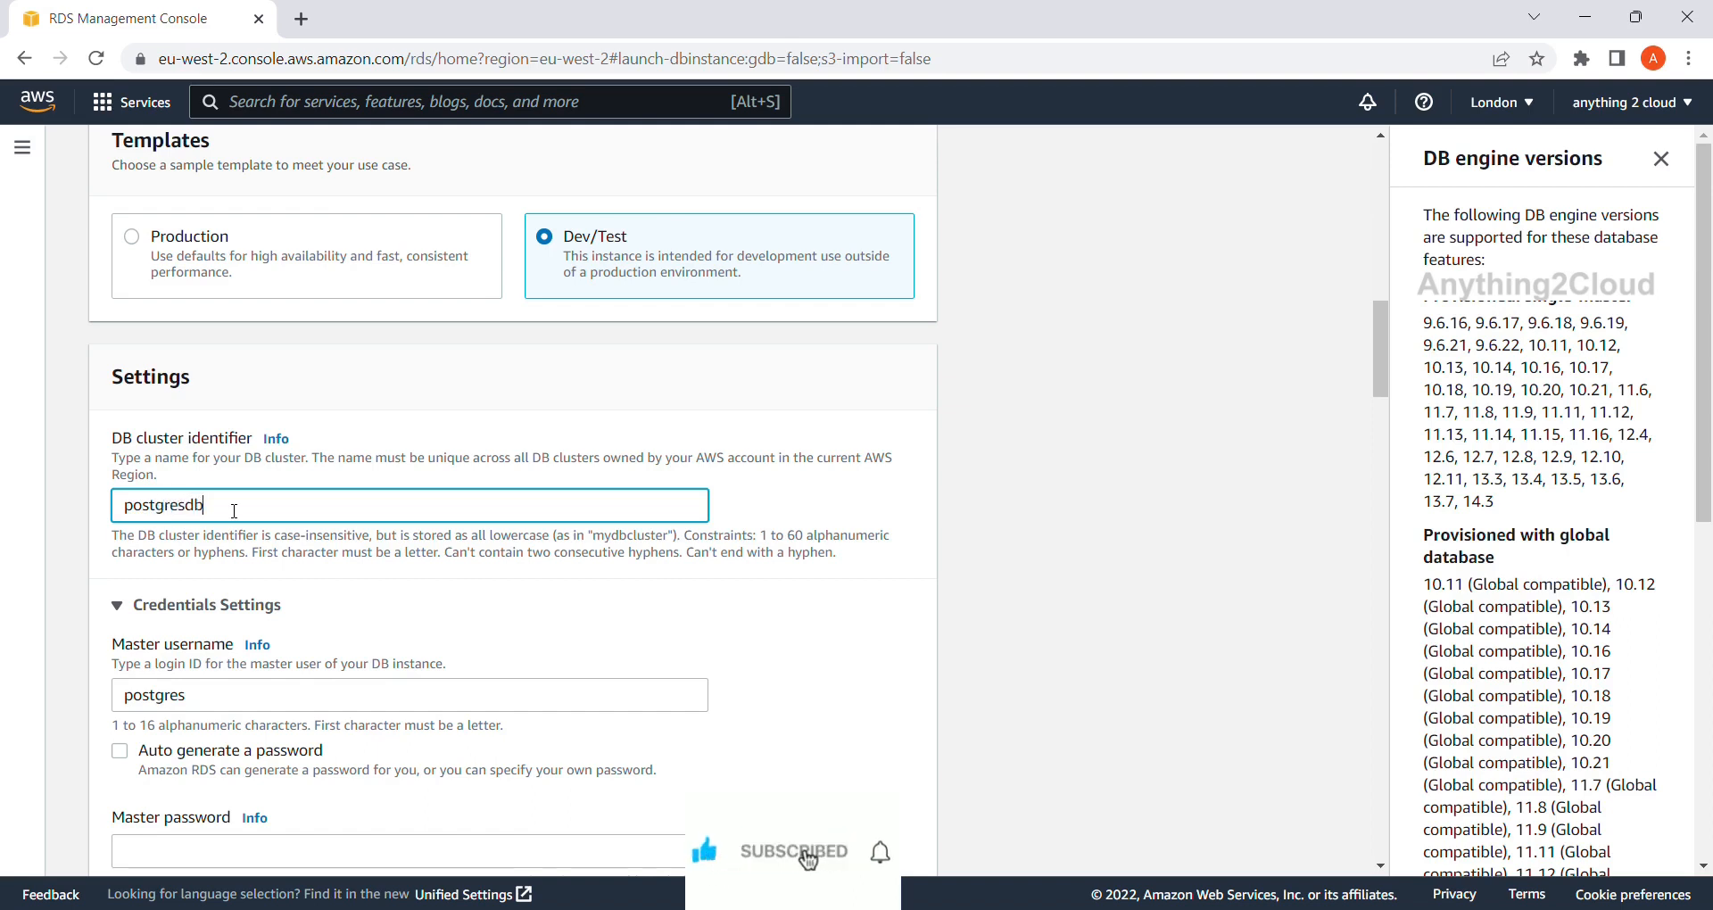
Enter the master password and confirm it.
{"action": "scroll", "coordinate": [234, 510], "scroll_direction": "down", "scroll_amount": 2}
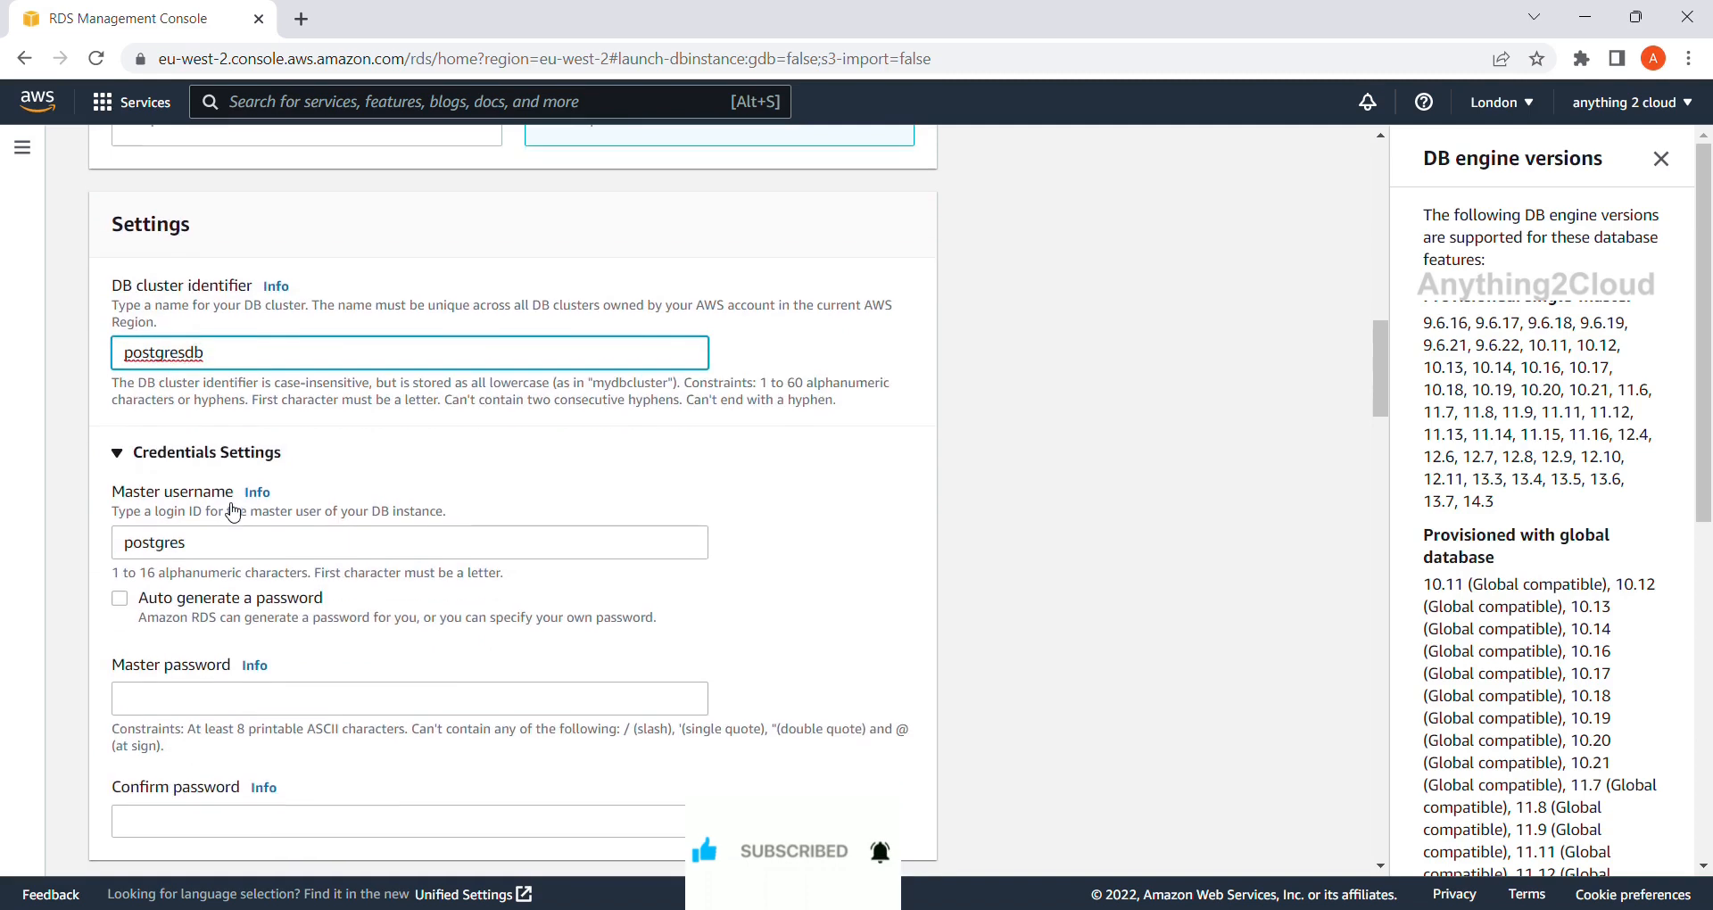
{"action": "scroll", "coordinate": [187, 600], "scroll_direction": "down", "scroll_amount": 1}
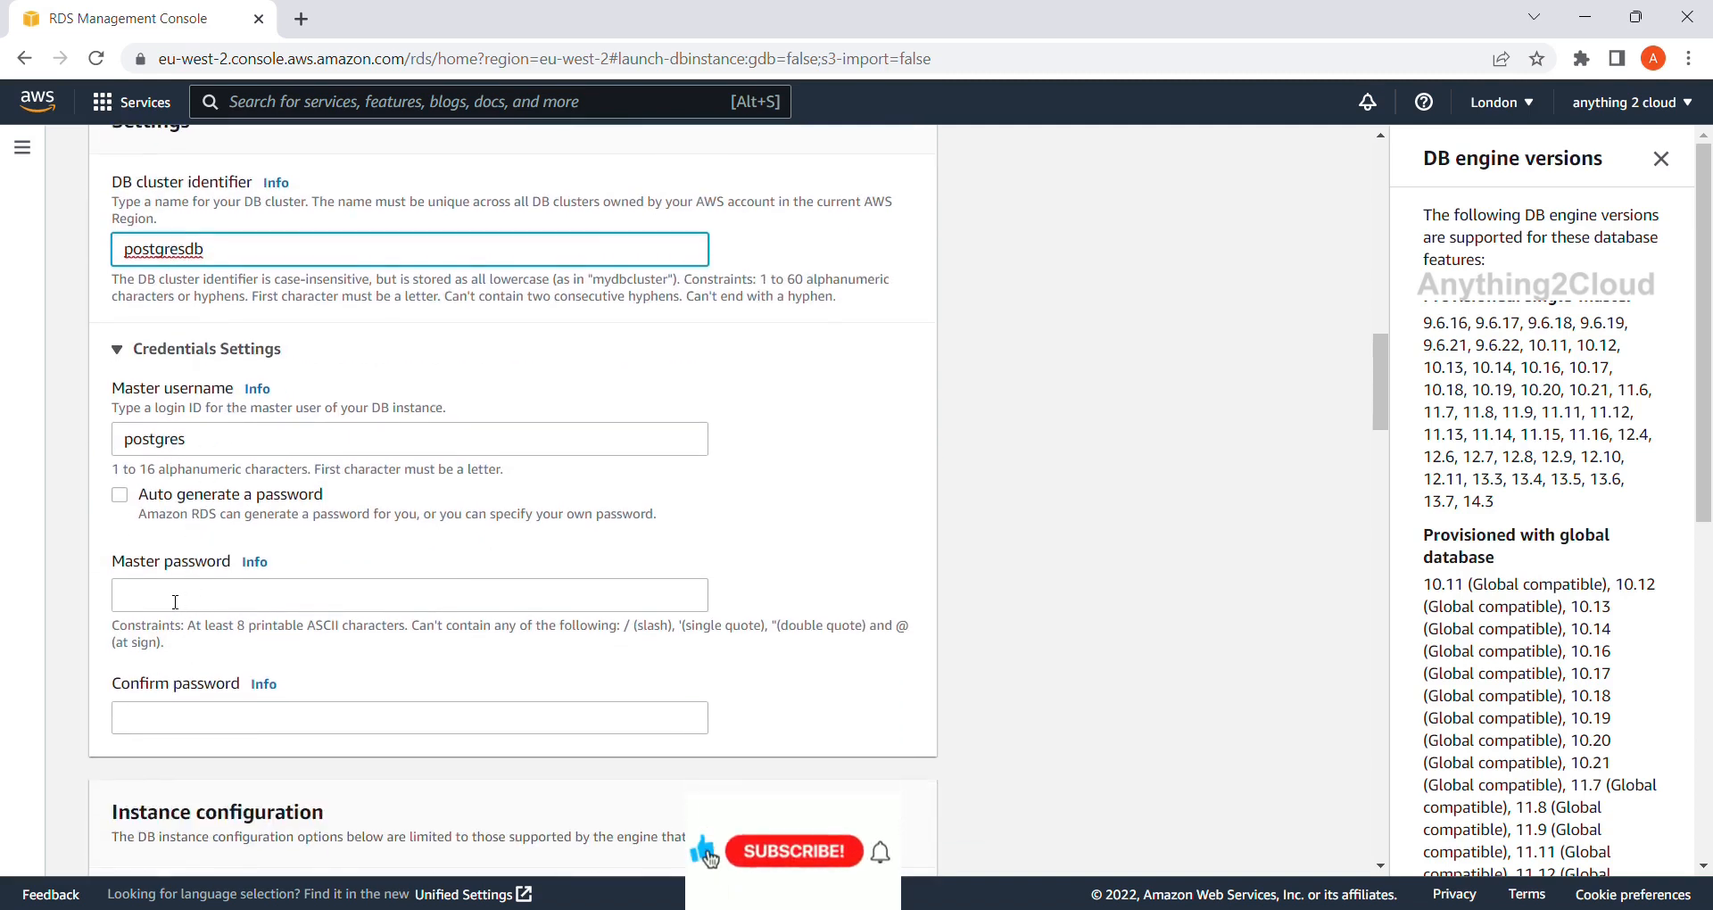
{"action": "left_click", "coordinate": [175, 602]}
{"action": "type", "text": "••••••"}
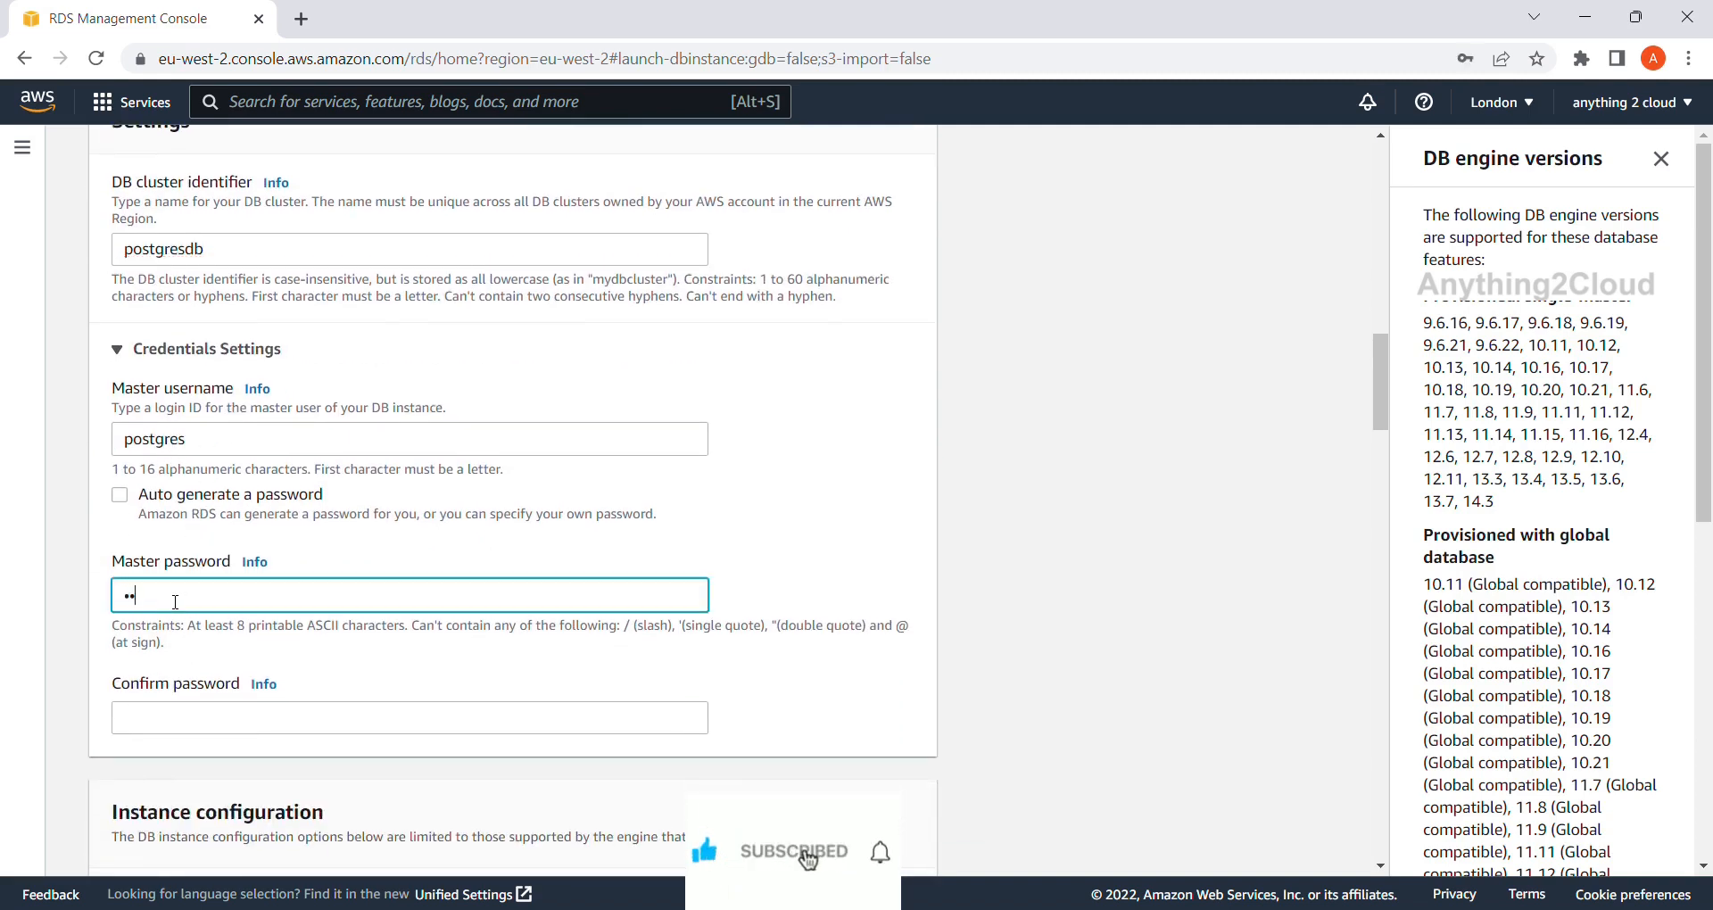
{"action": "scroll", "coordinate": [176, 602], "scroll_direction": "down", "scroll_amount": 2}
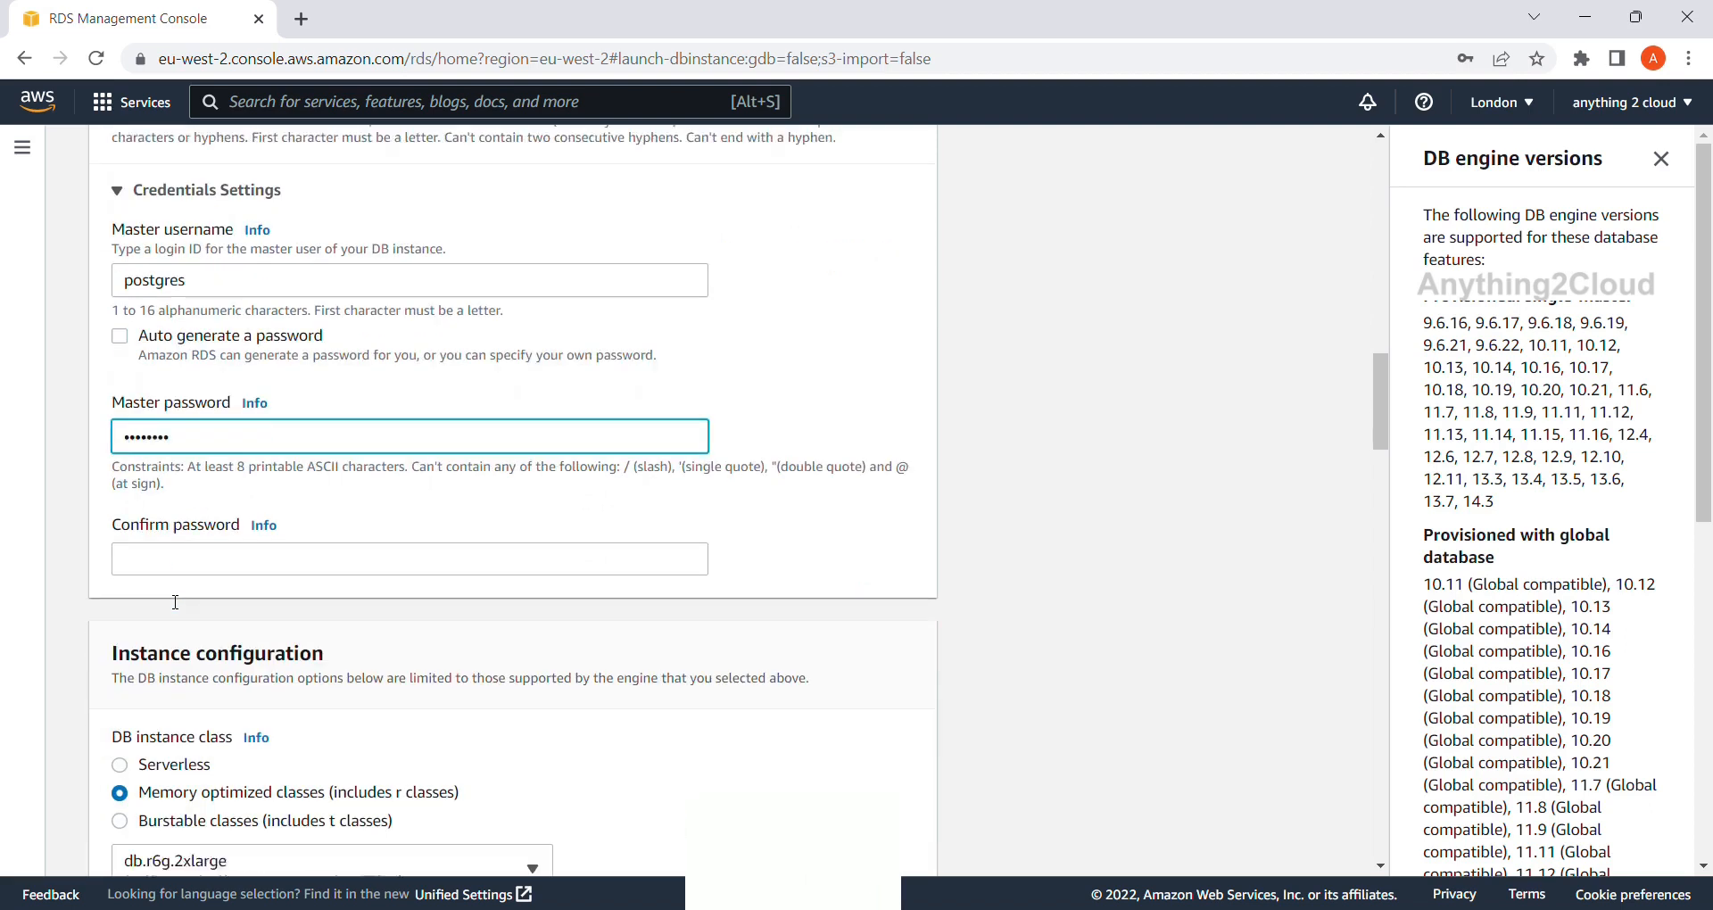
{"action": "left_click", "coordinate": [138, 545]}
{"action": "type", "text": "••••••••"}
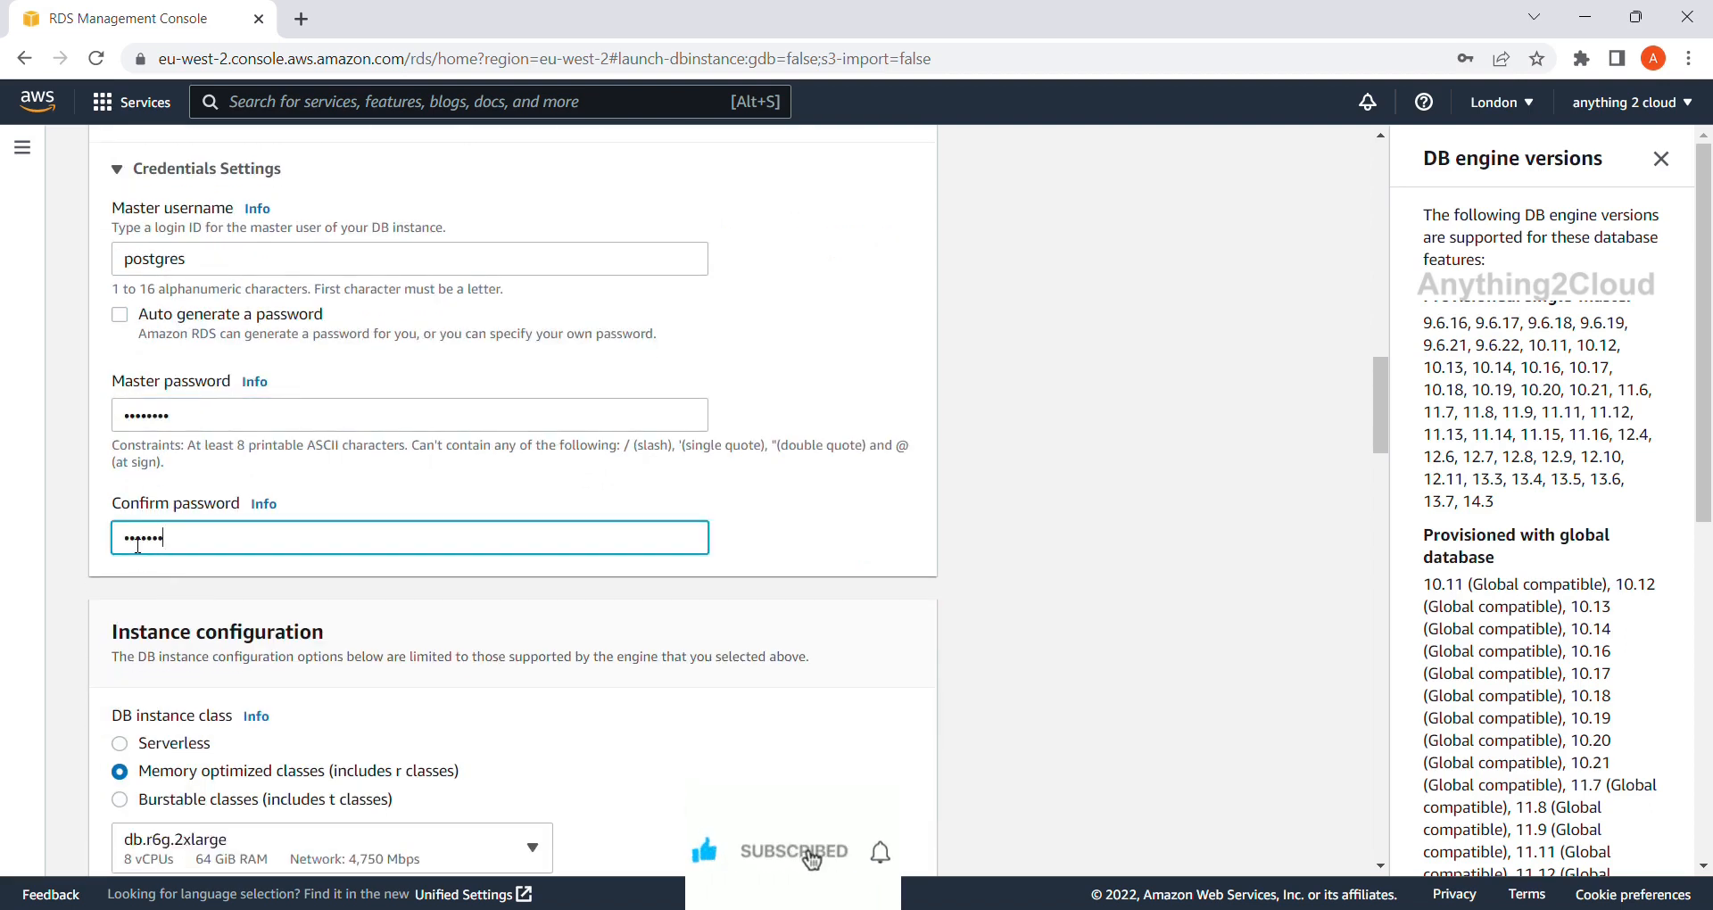
{"action": "scroll", "coordinate": [134, 545], "scroll_direction": "down", "scroll_amount": 3}
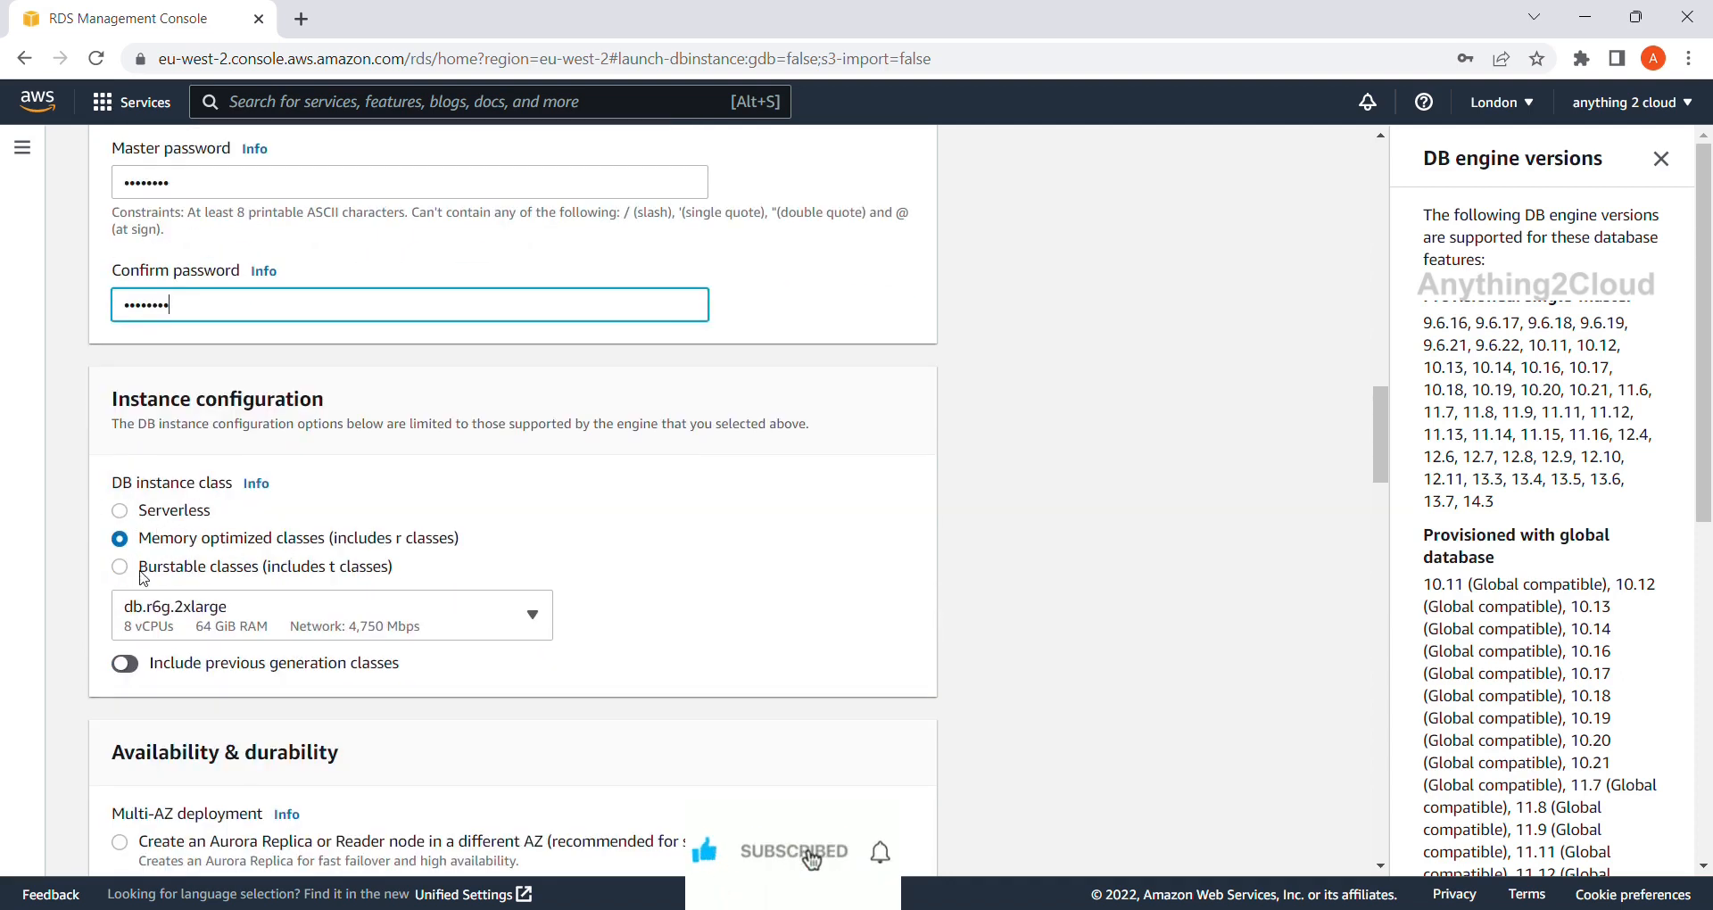
Select Serverless v2 (2–16 ACUs) and review the availability and connectivity settings.
{"action": "left_click", "coordinate": [136, 516]}
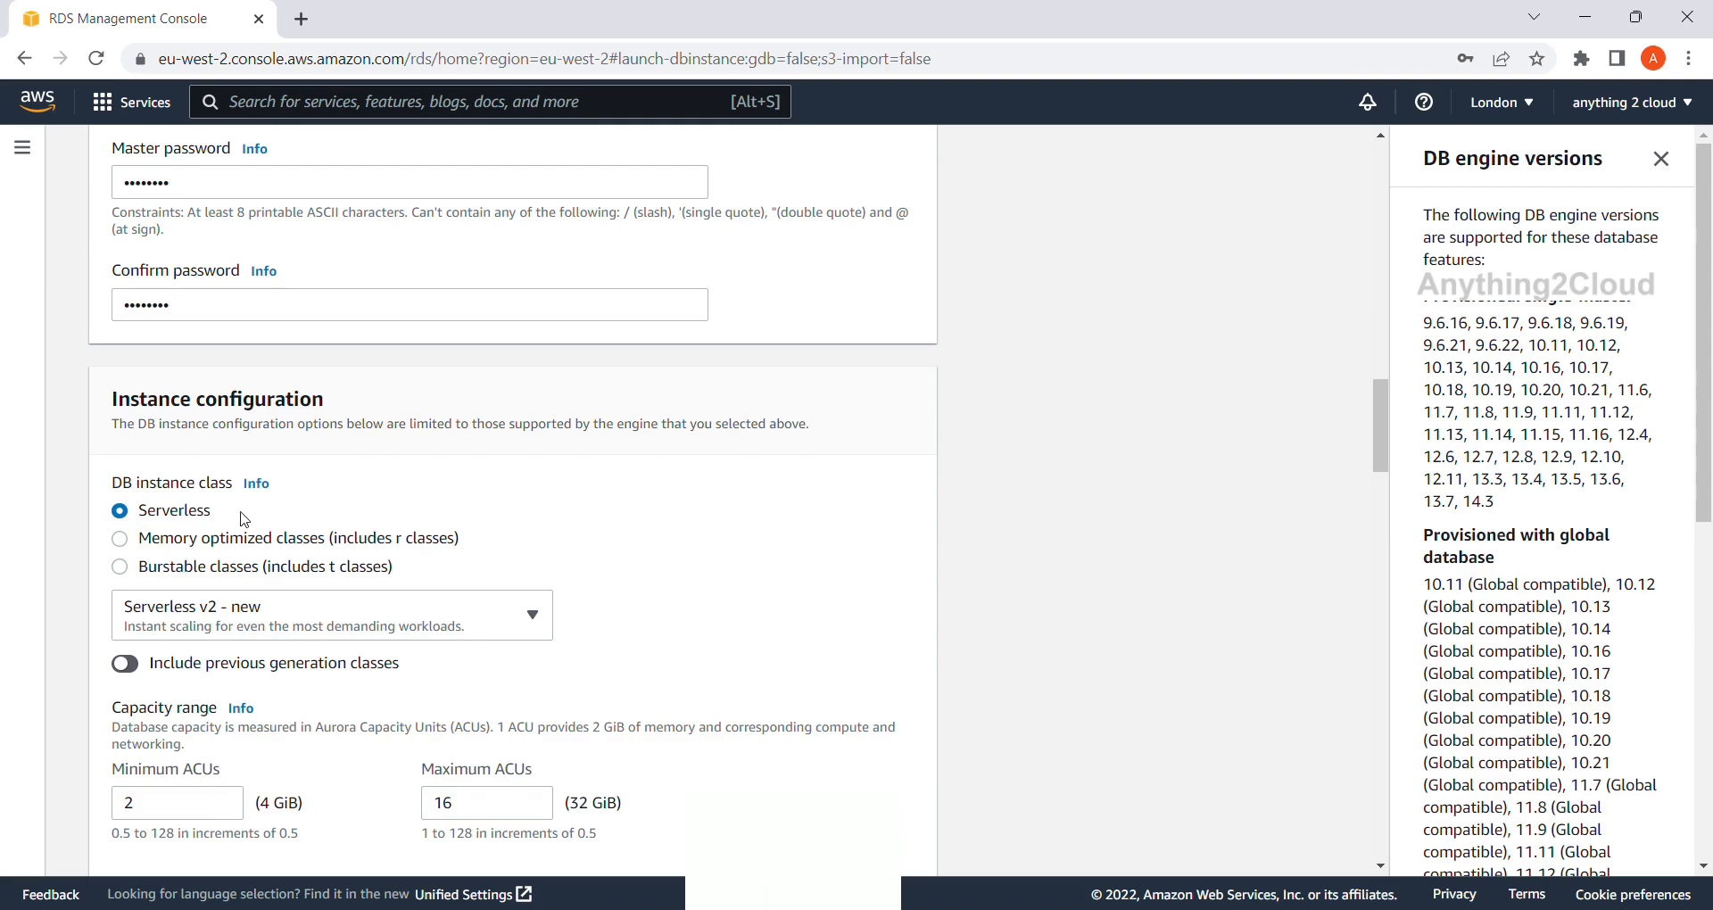
{"action": "scroll", "coordinate": [393, 502], "scroll_direction": "down", "scroll_amount": 1}
{"action": "scroll", "coordinate": [392, 503], "scroll_direction": "down", "scroll_amount": 3}
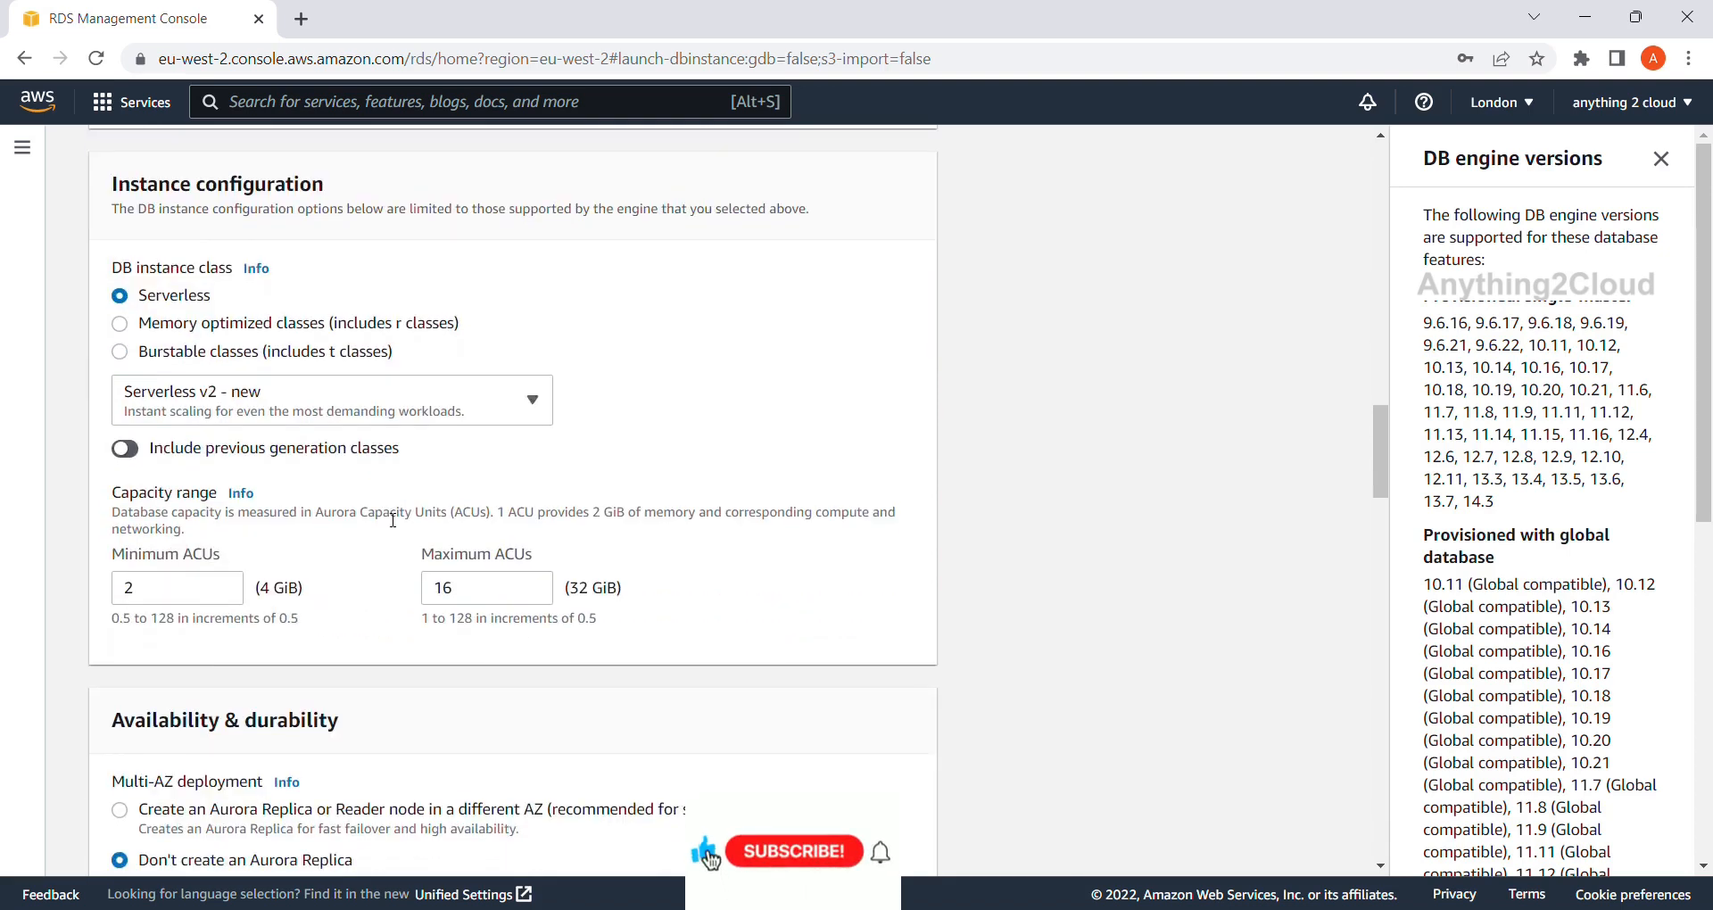
{"action": "scroll", "coordinate": [496, 582], "scroll_direction": "down", "scroll_amount": 3}
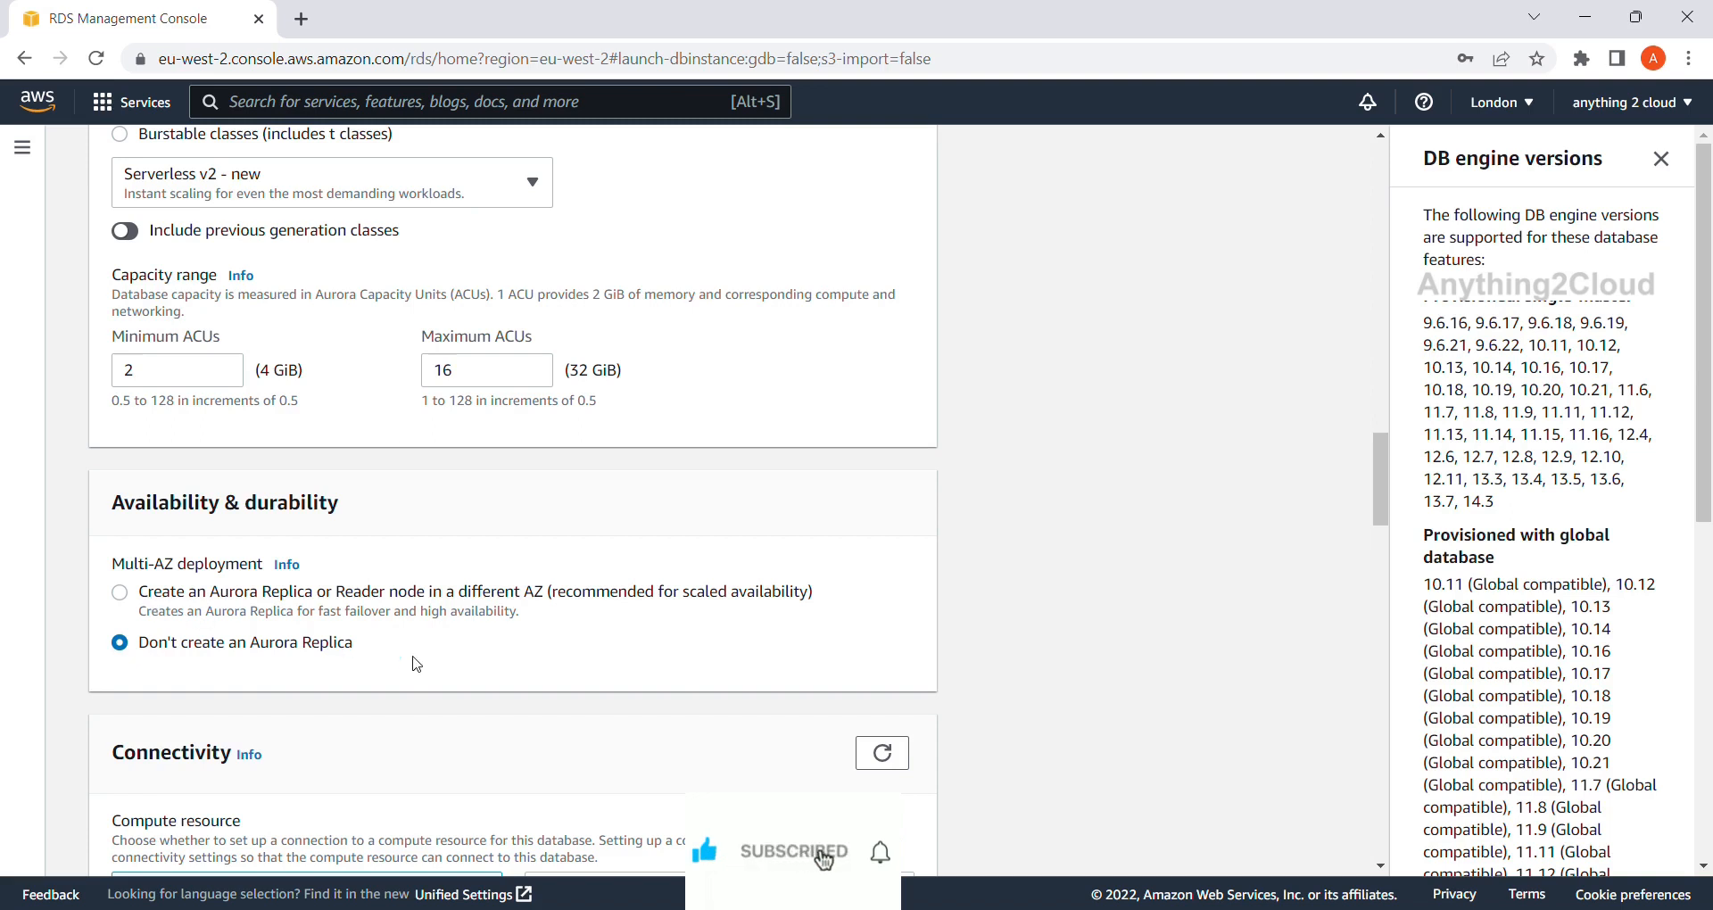
{"action": "scroll", "coordinate": [415, 665], "scroll_direction": "down", "scroll_amount": 1}
{"action": "scroll", "coordinate": [416, 665], "scroll_direction": "down", "scroll_amount": 4}
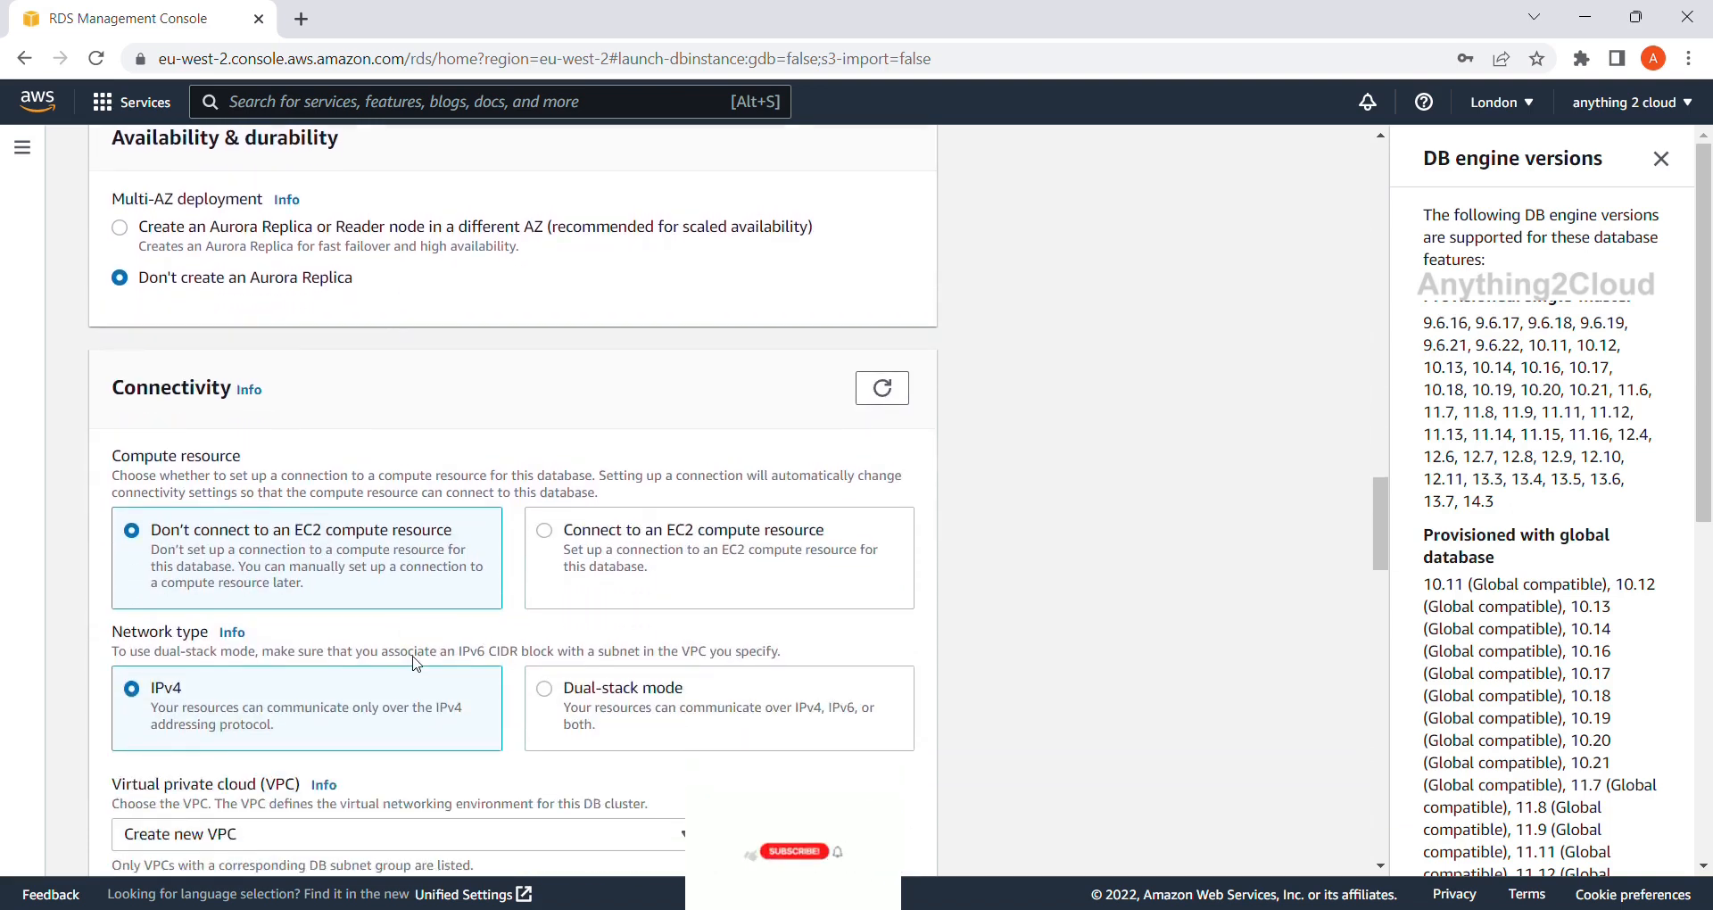
{"action": "scroll", "coordinate": [415, 664], "scroll_direction": "down", "scroll_amount": 1}
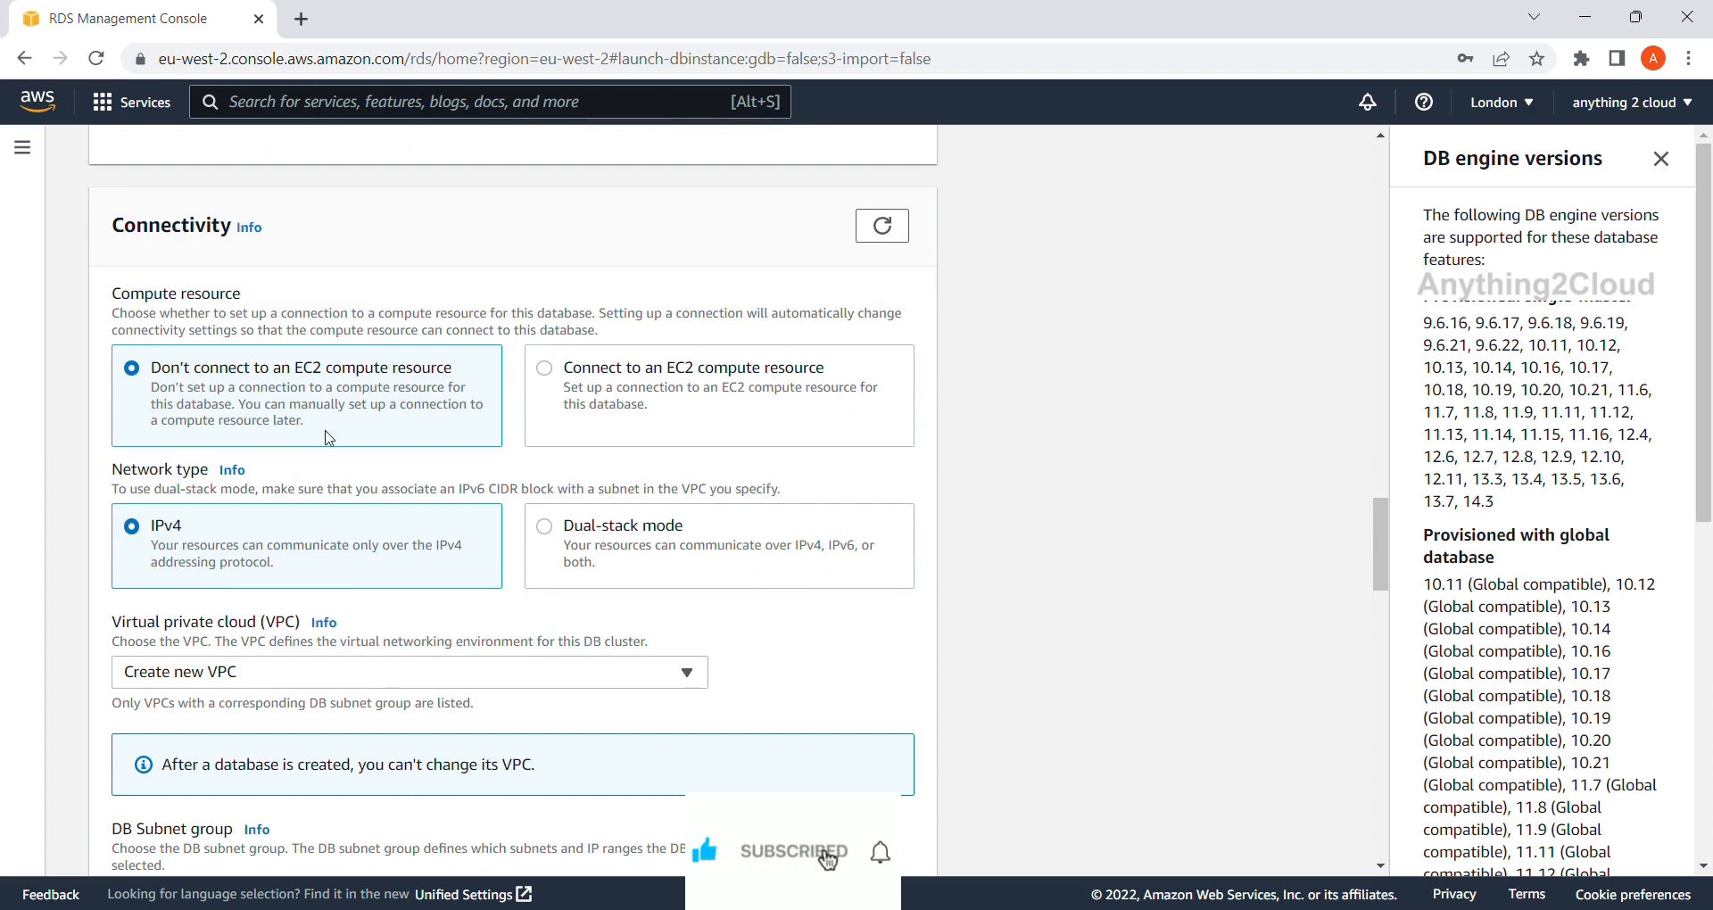
{"action": "scroll", "coordinate": [231, 548], "scroll_direction": "down", "scroll_amount": 1}
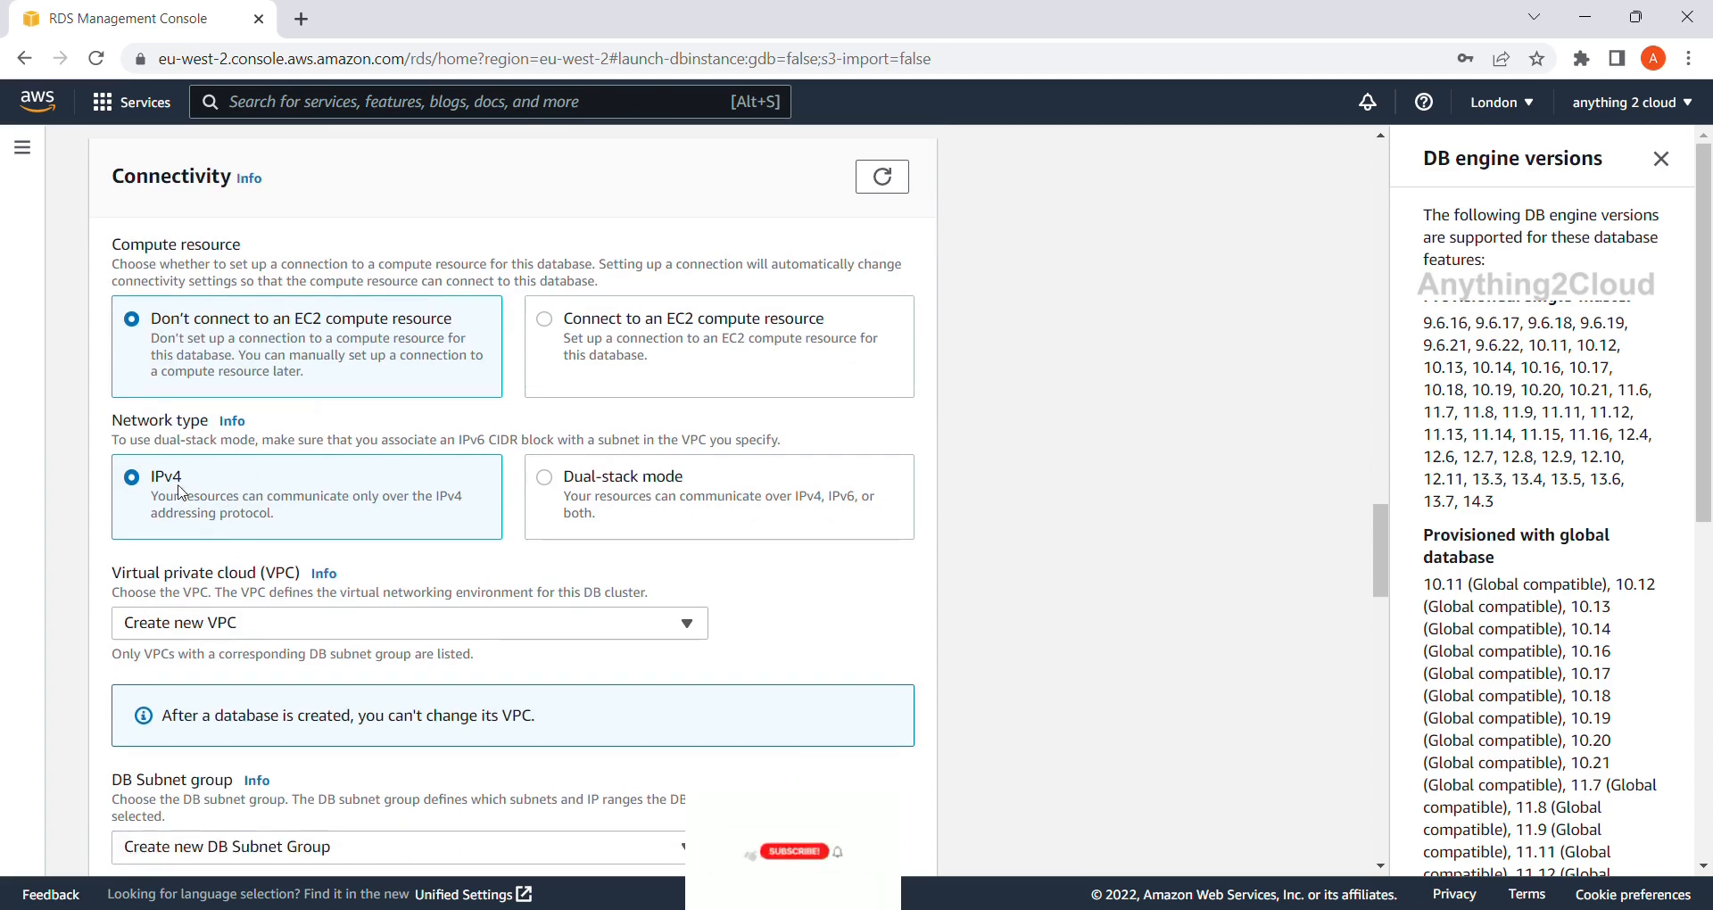
{"action": "scroll", "coordinate": [187, 490], "scroll_direction": "down", "scroll_amount": 2}
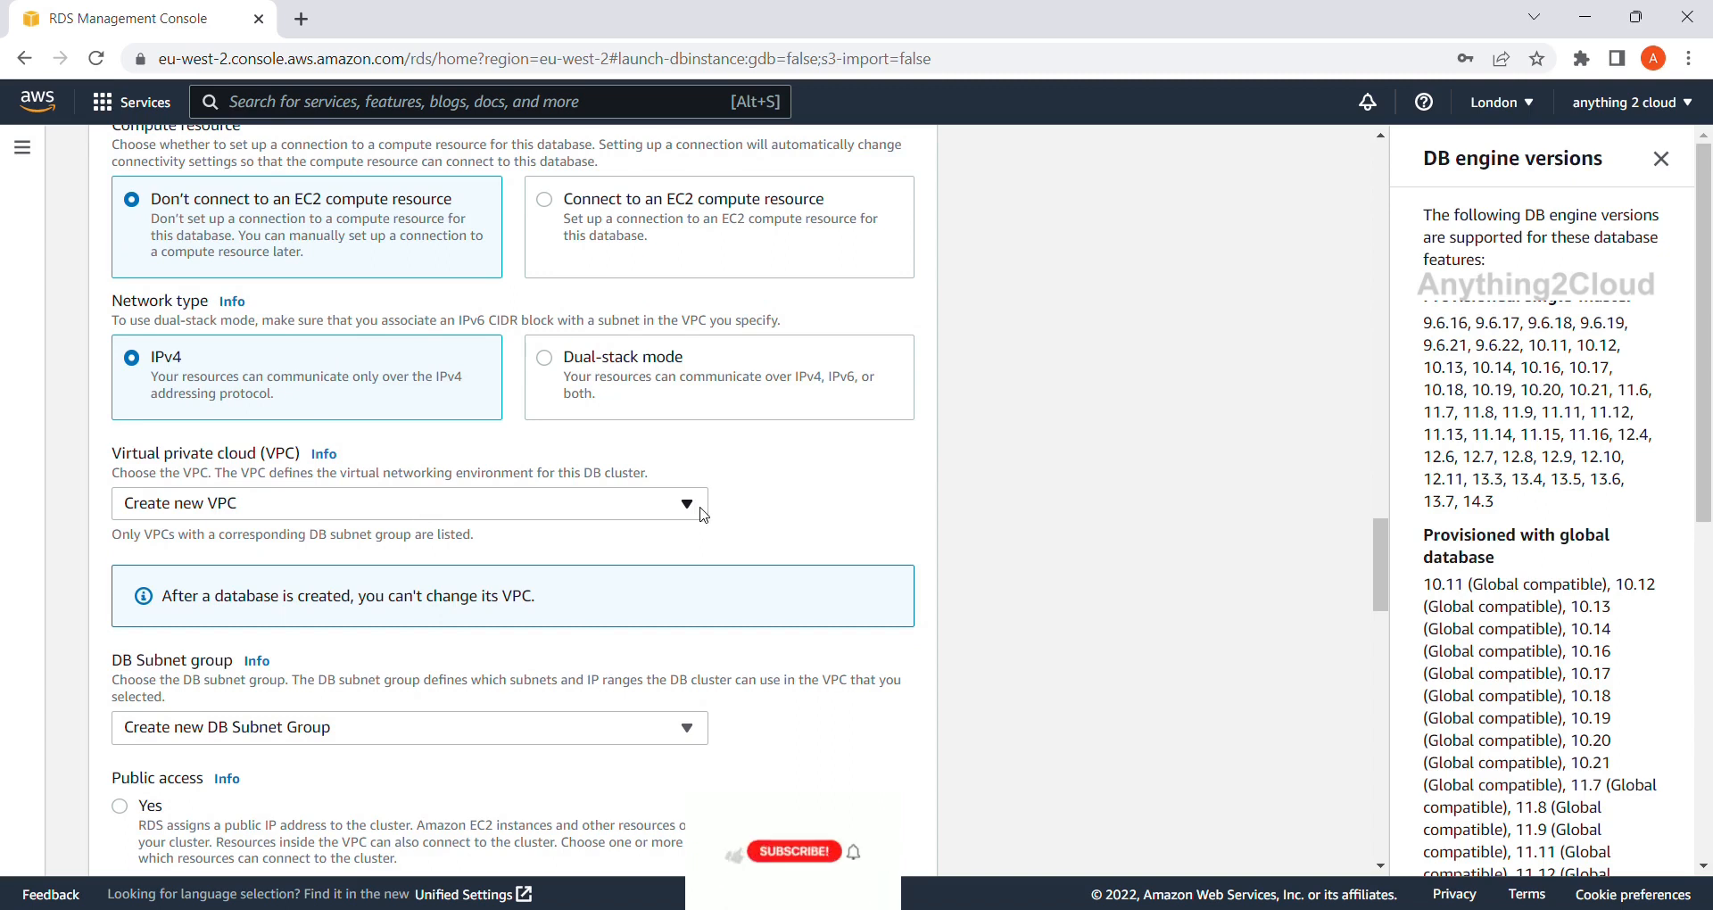
Keep Create new VPC and set Public access to Yes.
{"action": "left_click", "coordinate": [694, 507]}
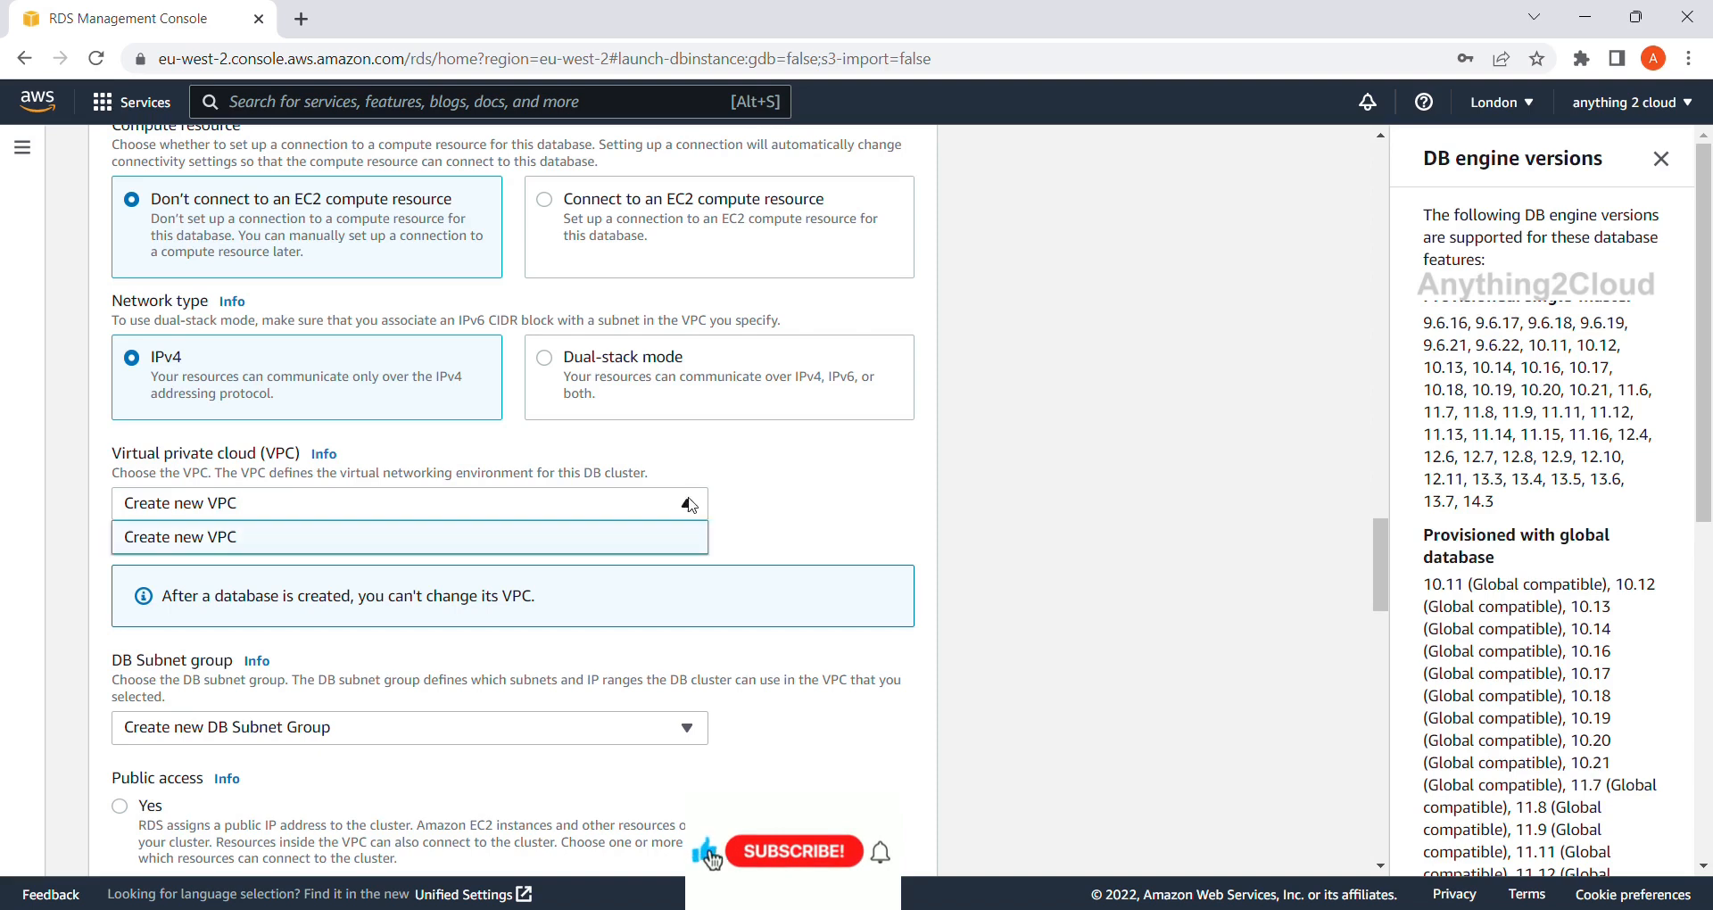
{"action": "left_click", "coordinate": [578, 546]}
{"action": "scroll", "coordinate": [578, 553], "scroll_direction": "down", "scroll_amount": 2}
{"action": "scroll", "coordinate": [578, 553], "scroll_direction": "down", "scroll_amount": 1}
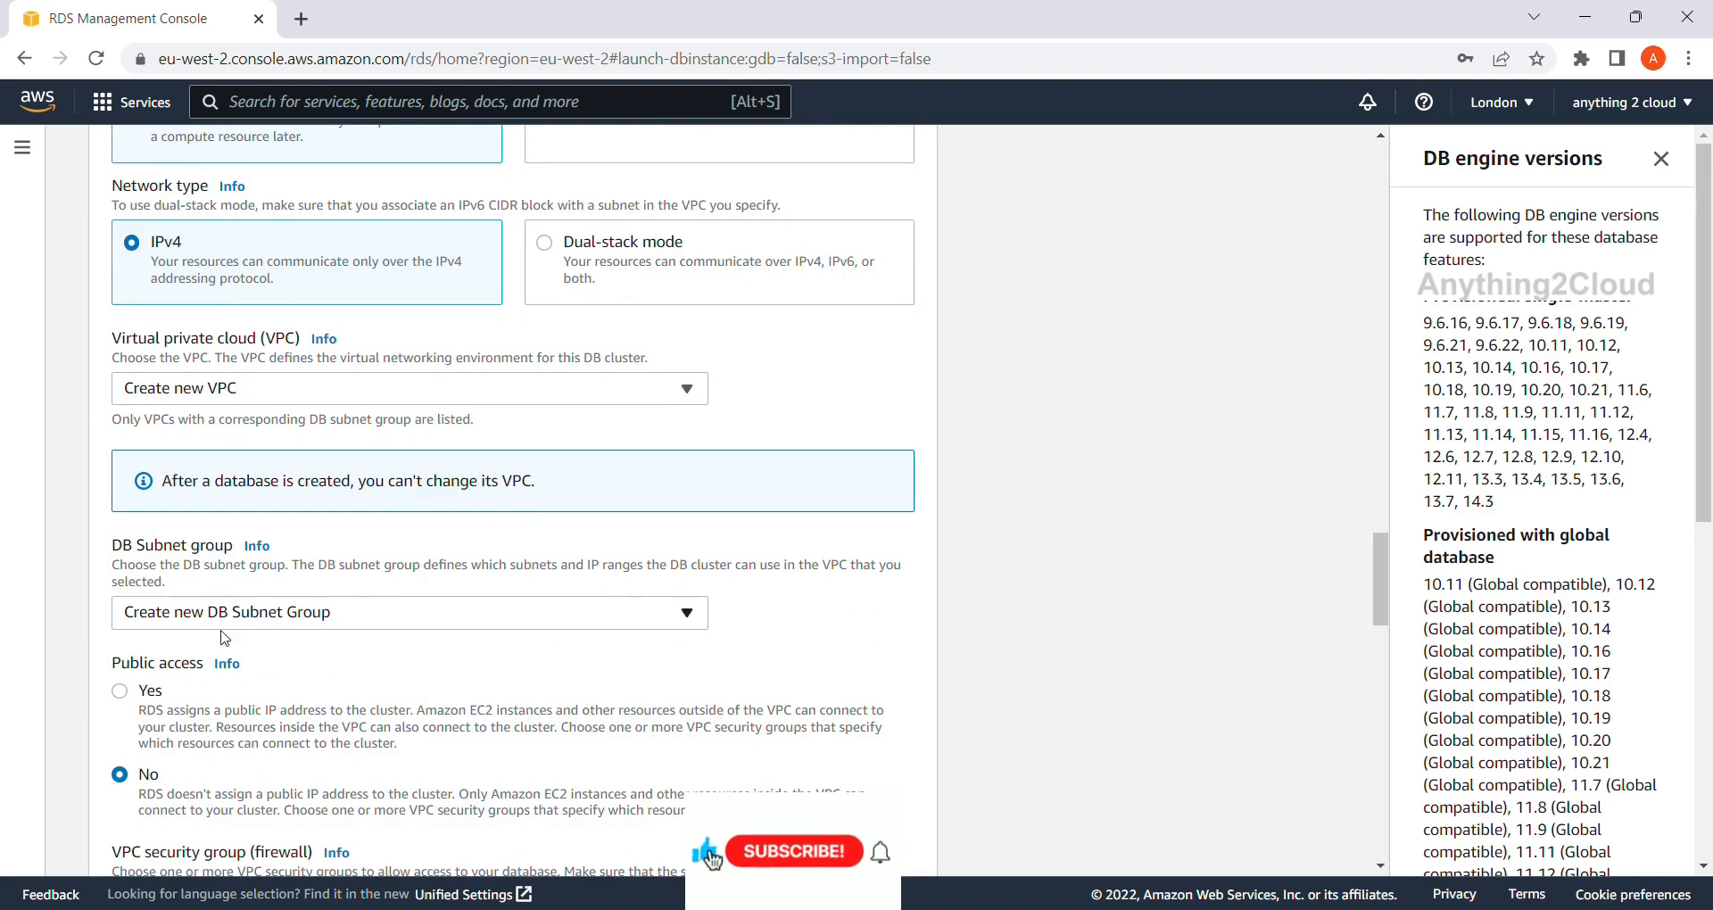
{"action": "scroll", "coordinate": [356, 623], "scroll_direction": "down", "scroll_amount": 1}
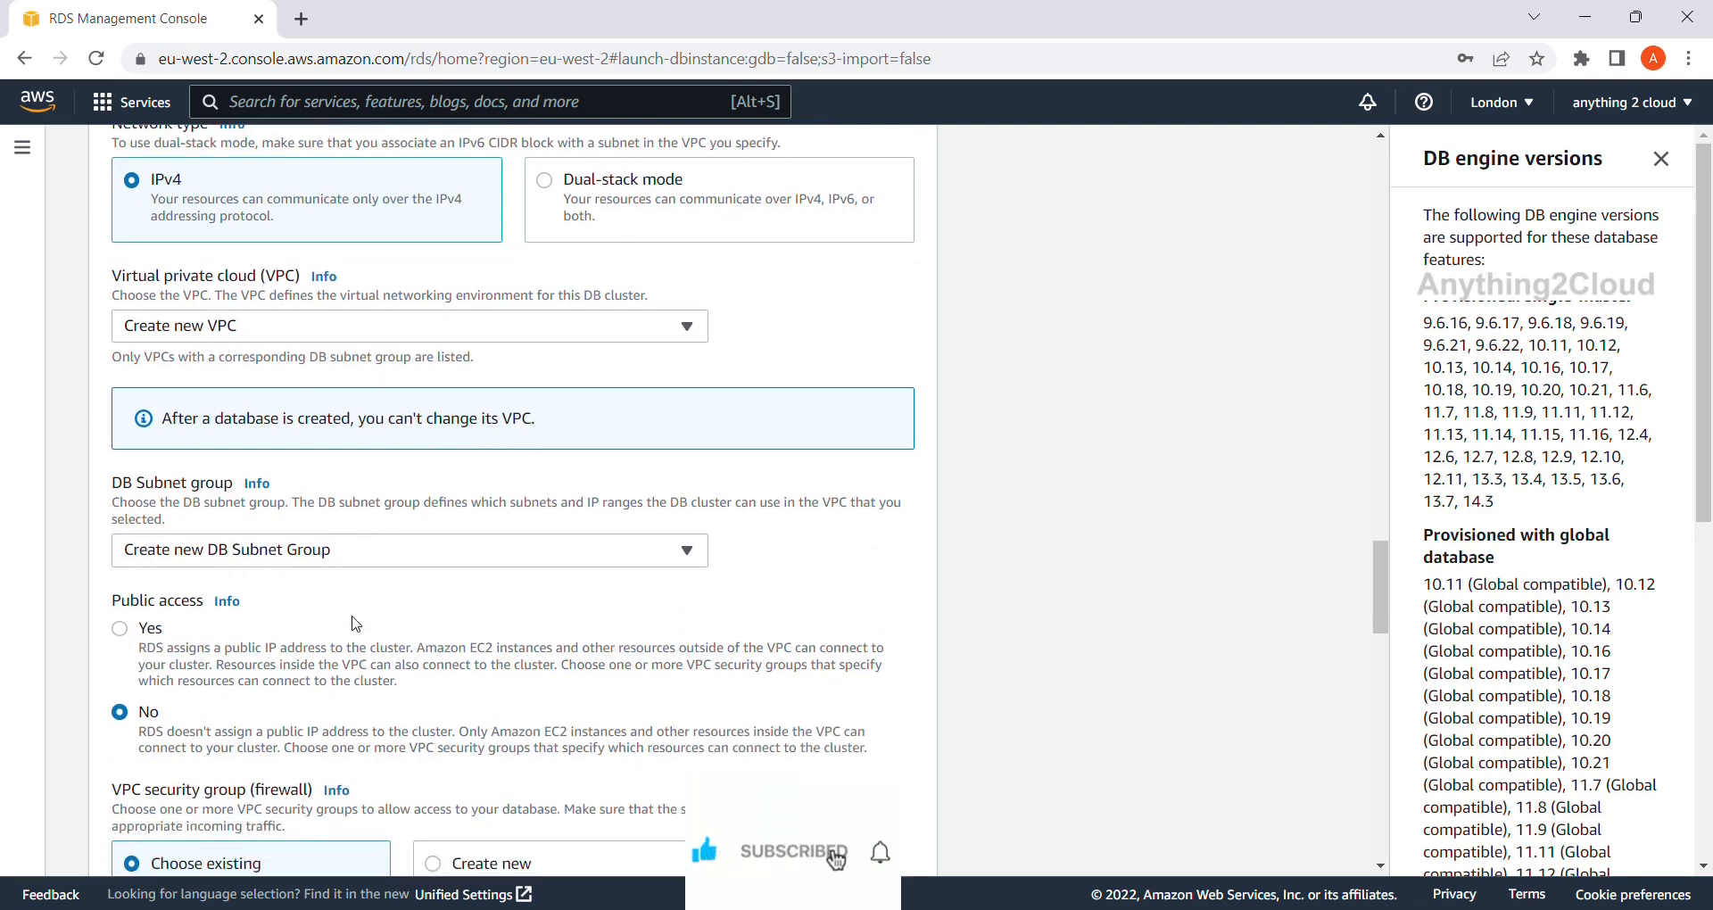
{"action": "scroll", "coordinate": [539, 568], "scroll_direction": "down", "scroll_amount": 2}
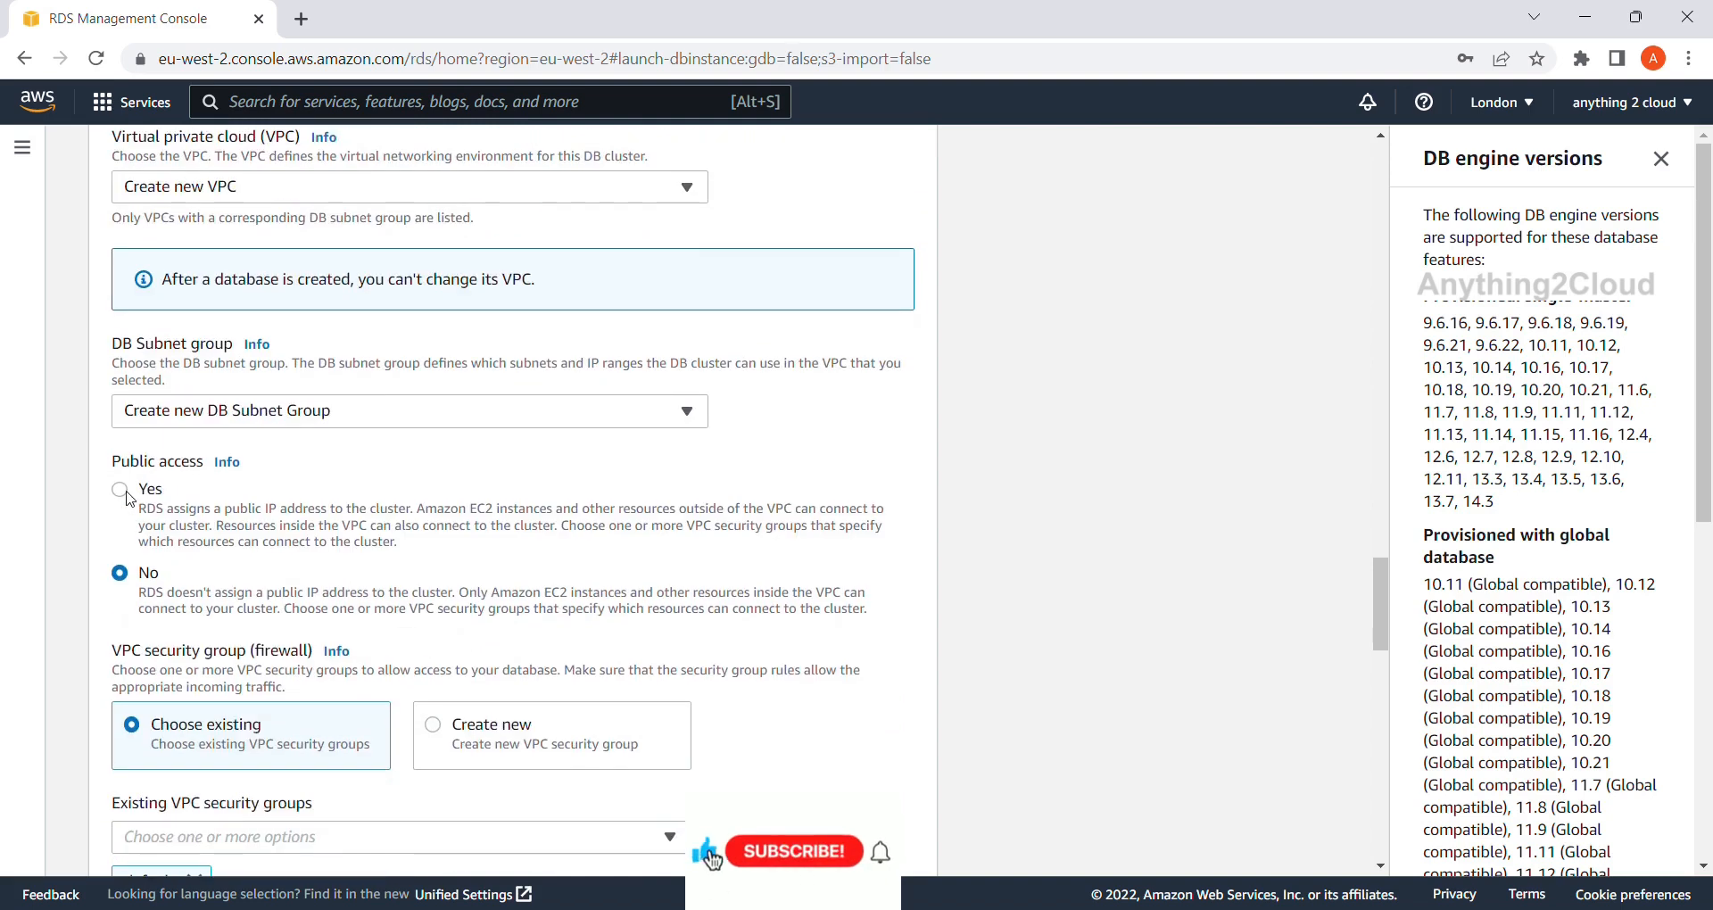
{"action": "left_click", "coordinate": [127, 495]}
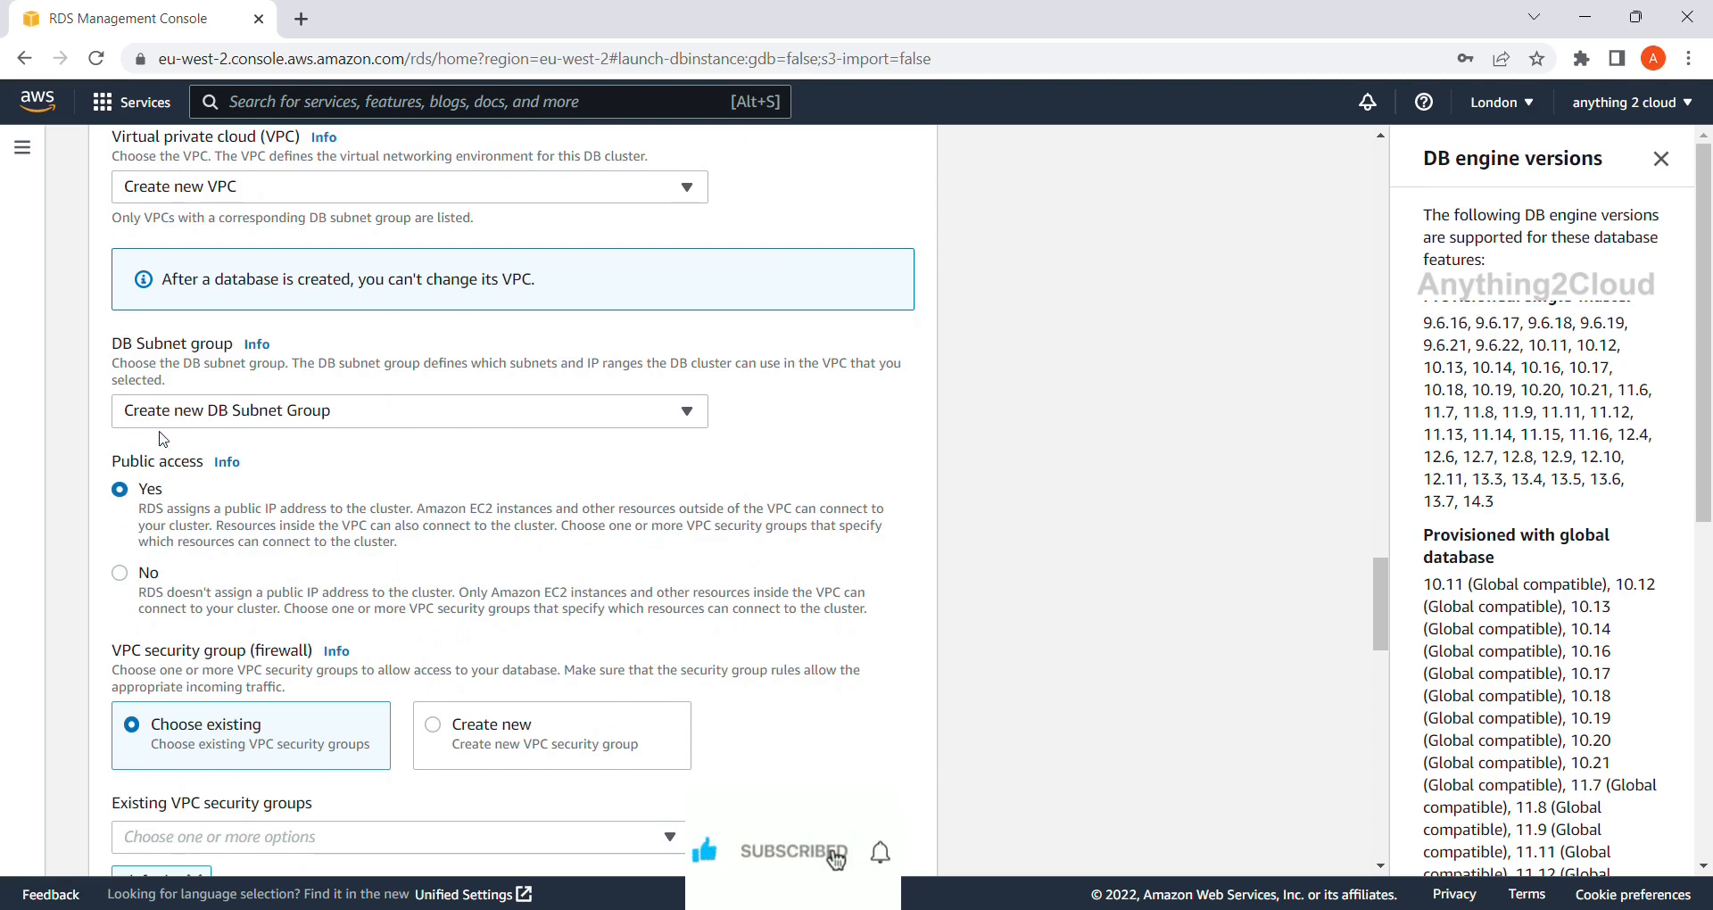
Create a new VPC security group named postgre.
{"action": "scroll", "coordinate": [183, 526], "scroll_direction": "down", "scroll_amount": 2}
{"action": "scroll", "coordinate": [183, 526], "scroll_direction": "down", "scroll_amount": 1}
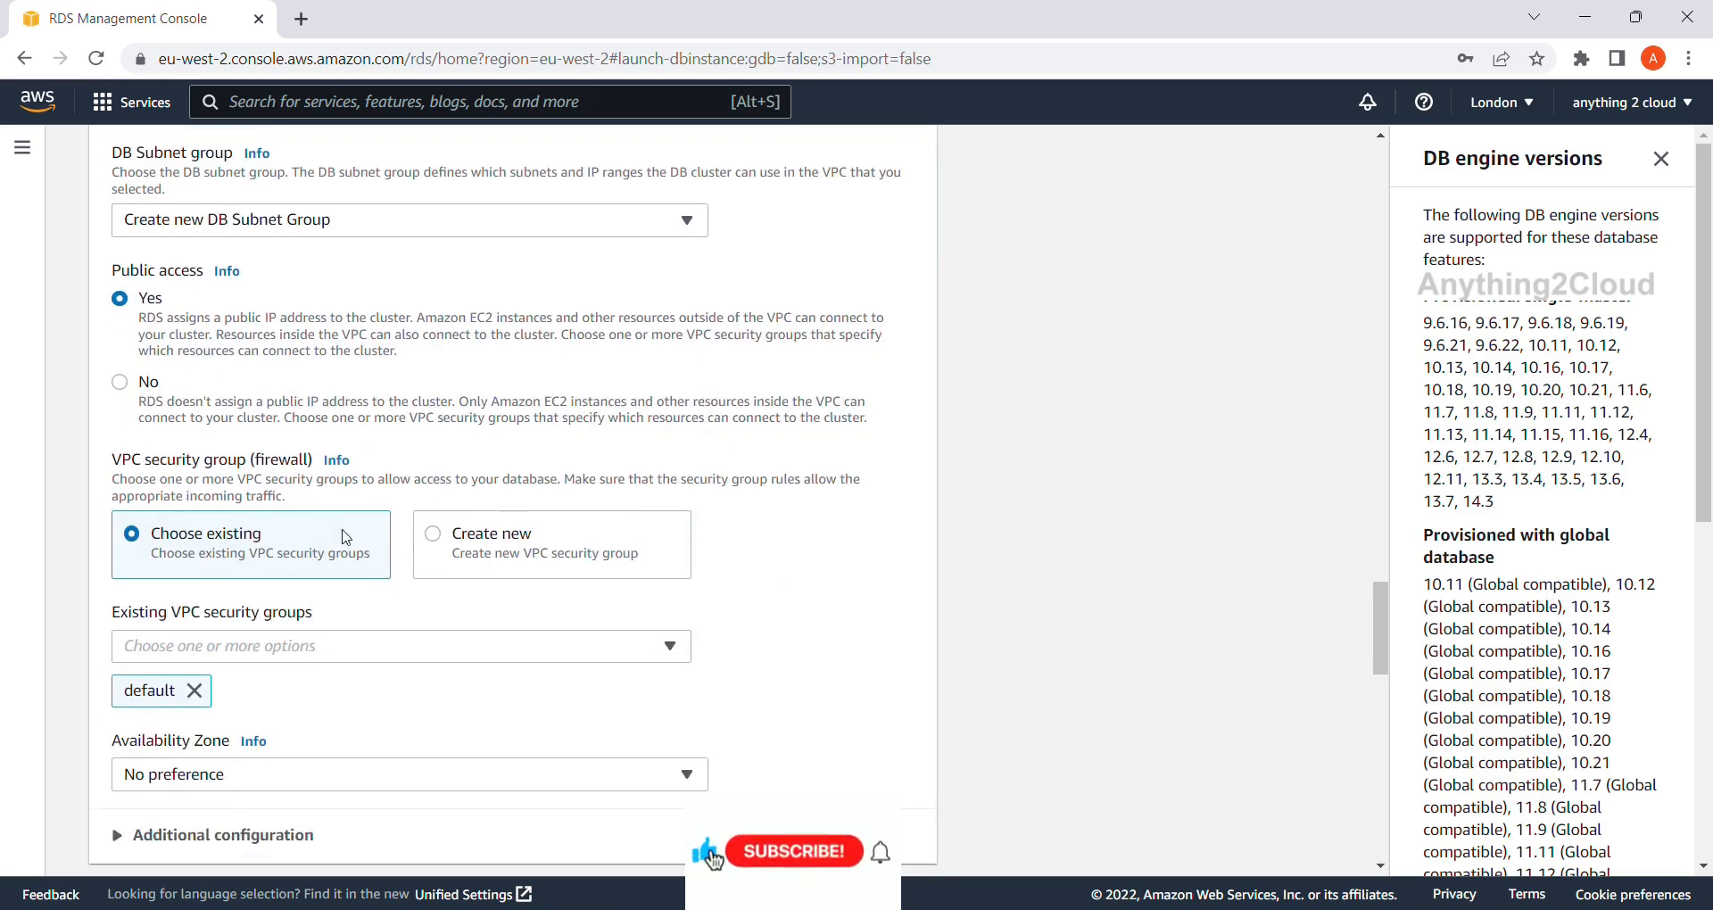
{"action": "left_click", "coordinate": [443, 543]}
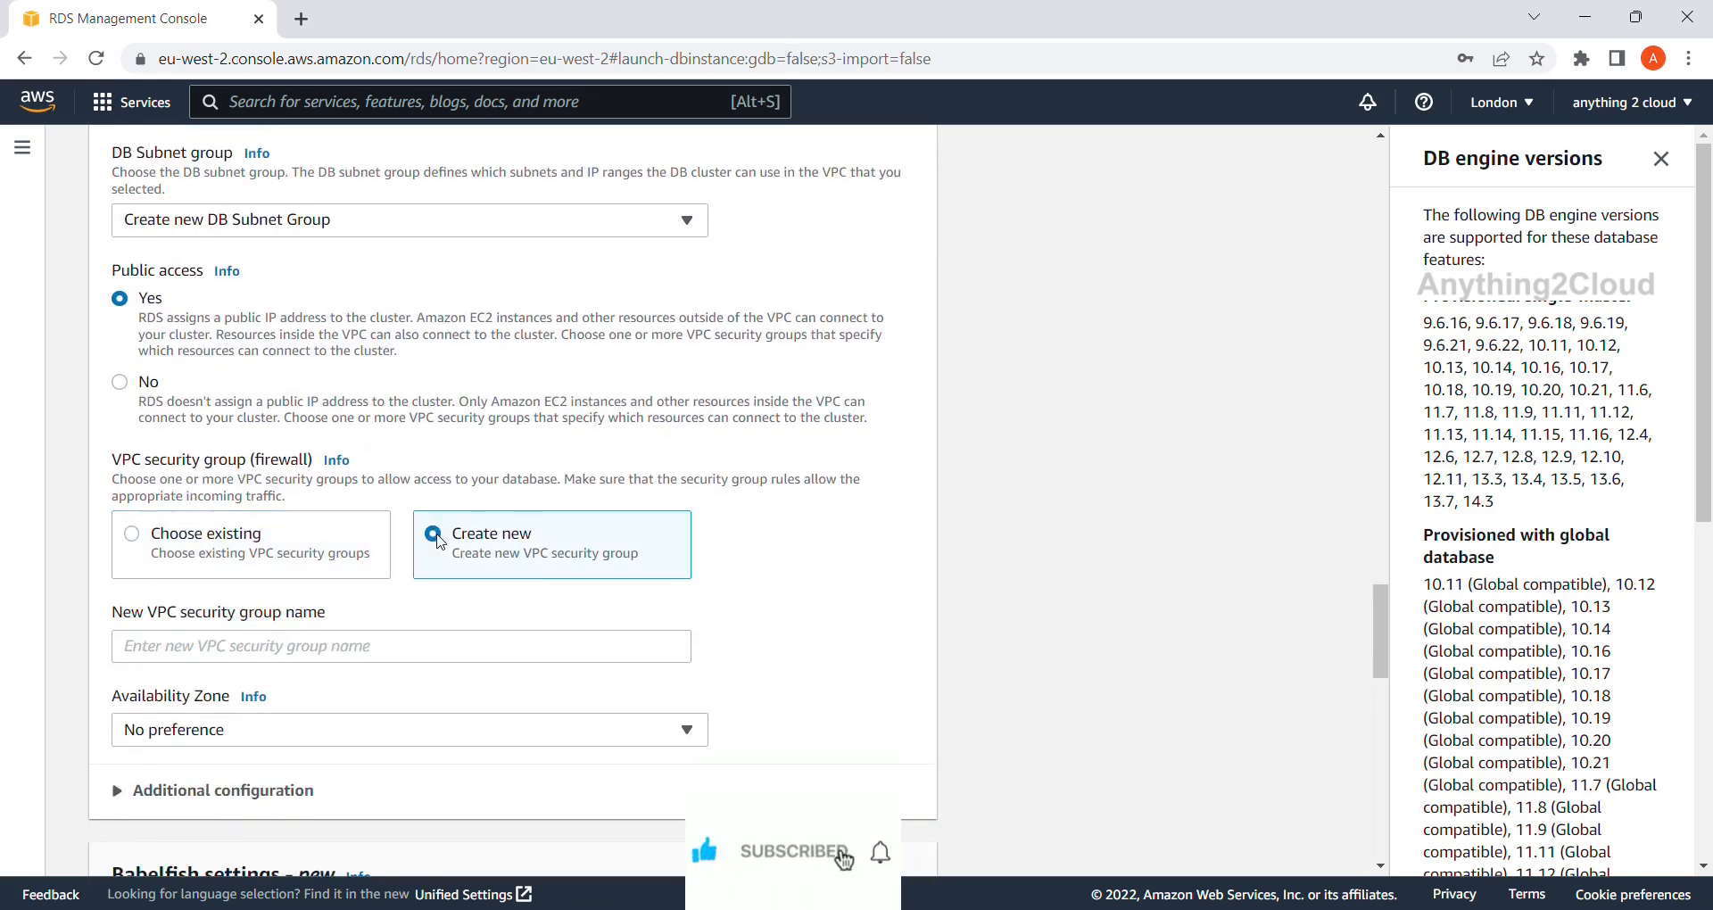
{"action": "left_click", "coordinate": [239, 654]}
{"action": "type", "text": "postgre"}
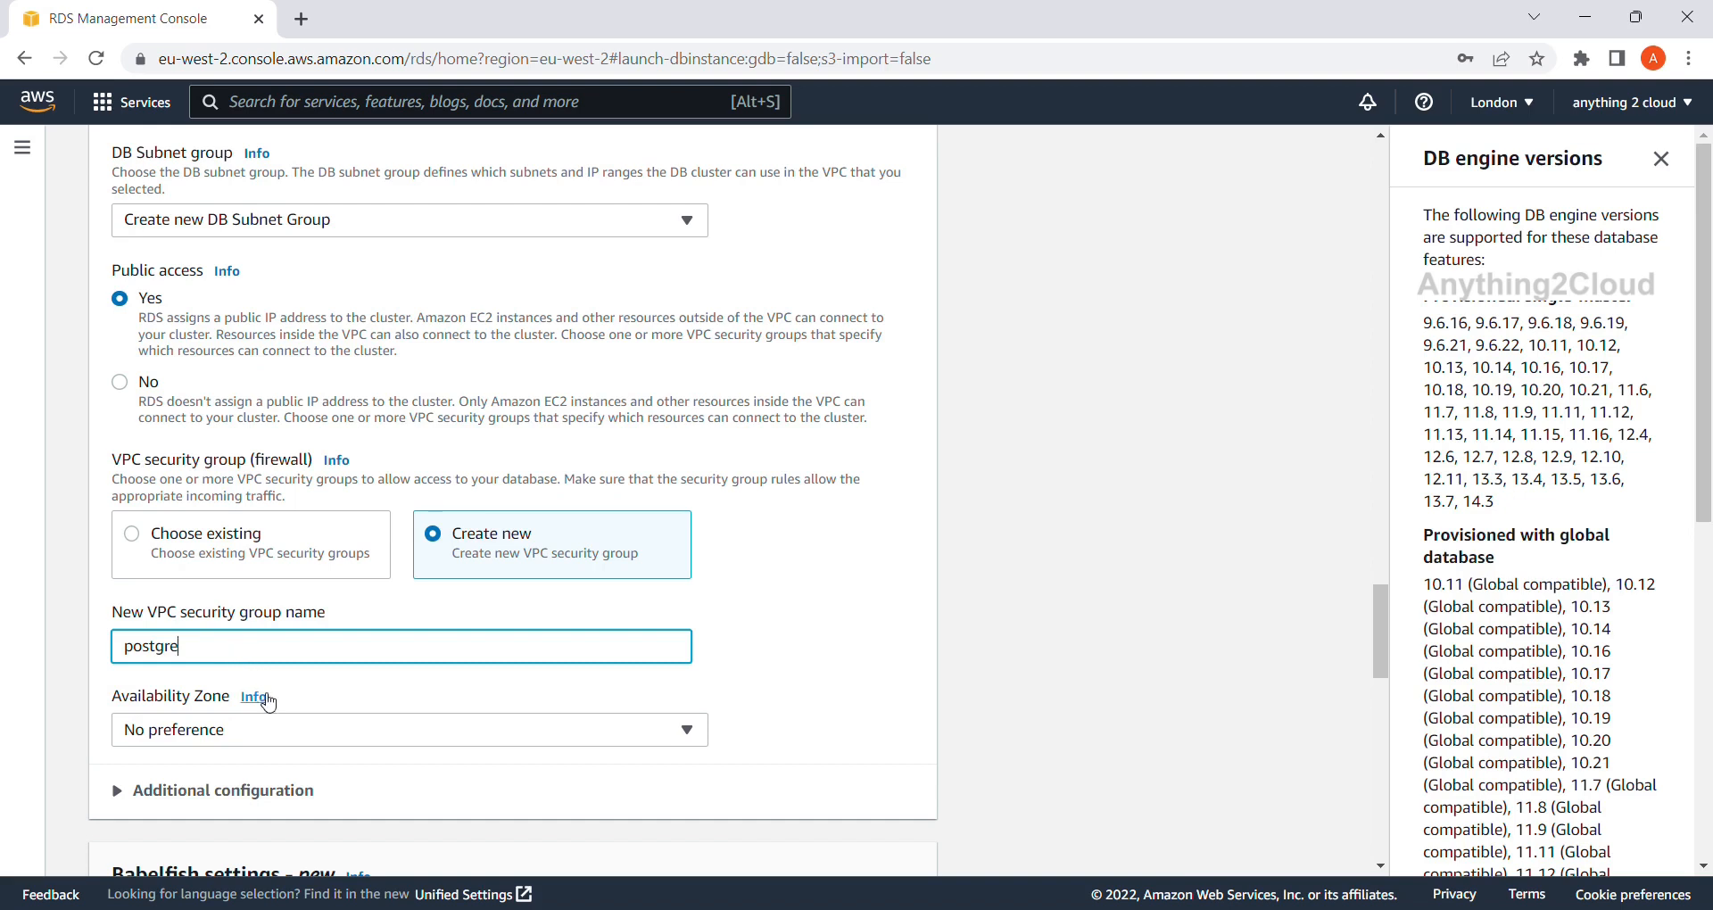
{"action": "scroll", "coordinate": [268, 702], "scroll_direction": "down", "scroll_amount": 2}
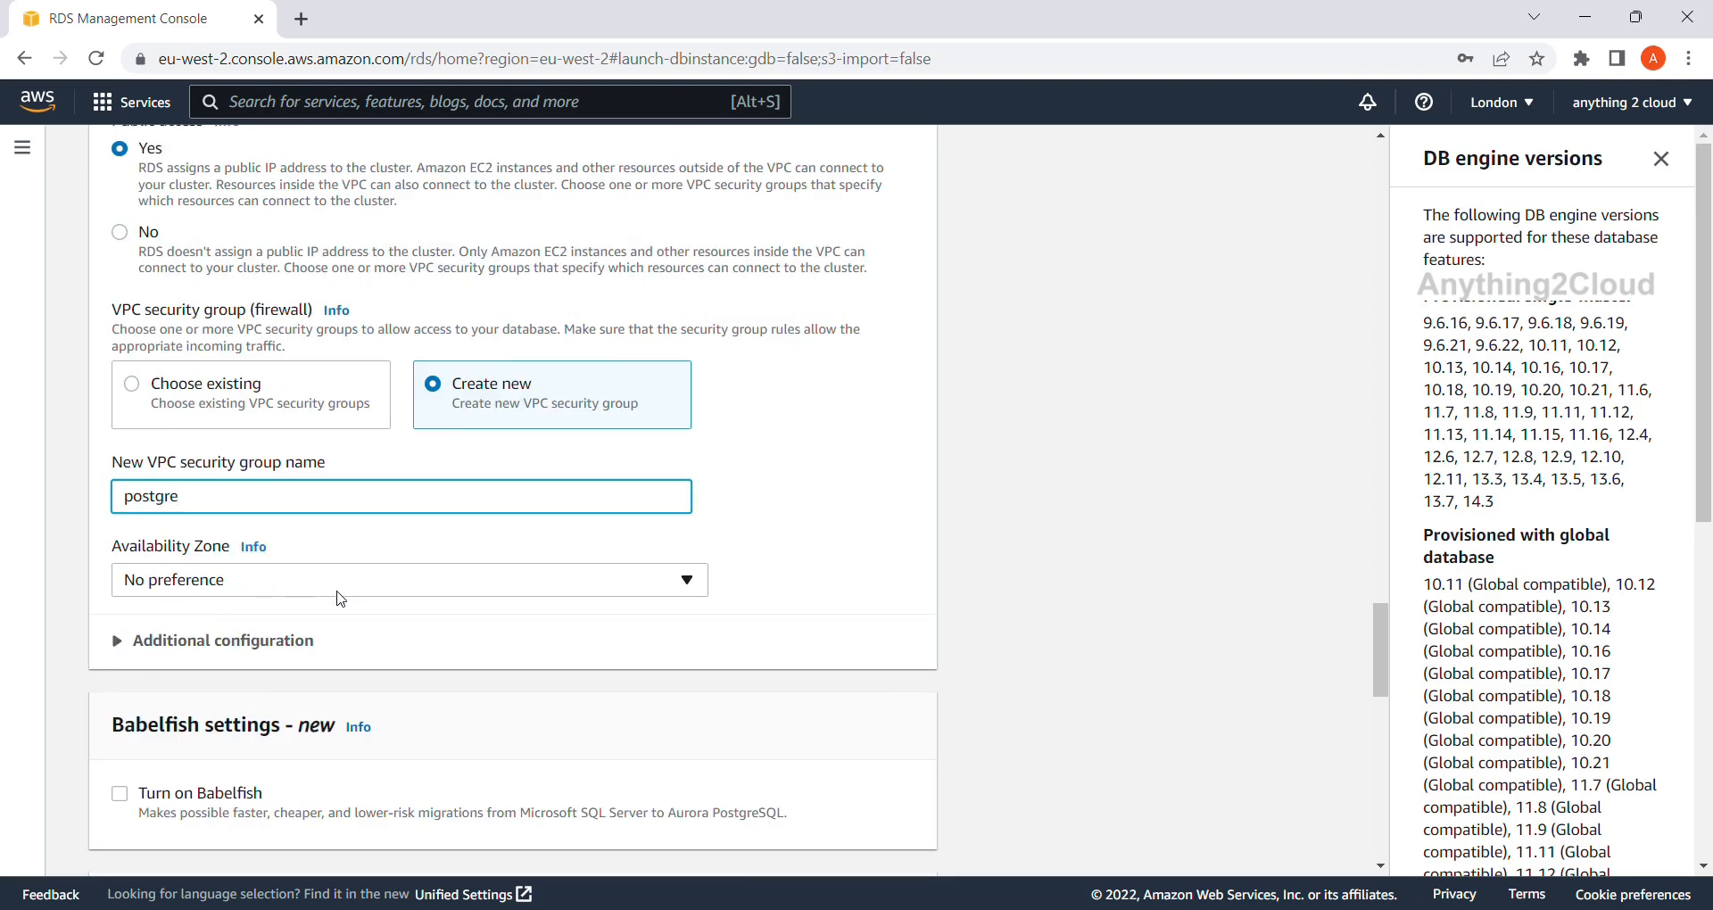
{"action": "left_click", "coordinate": [692, 591]}
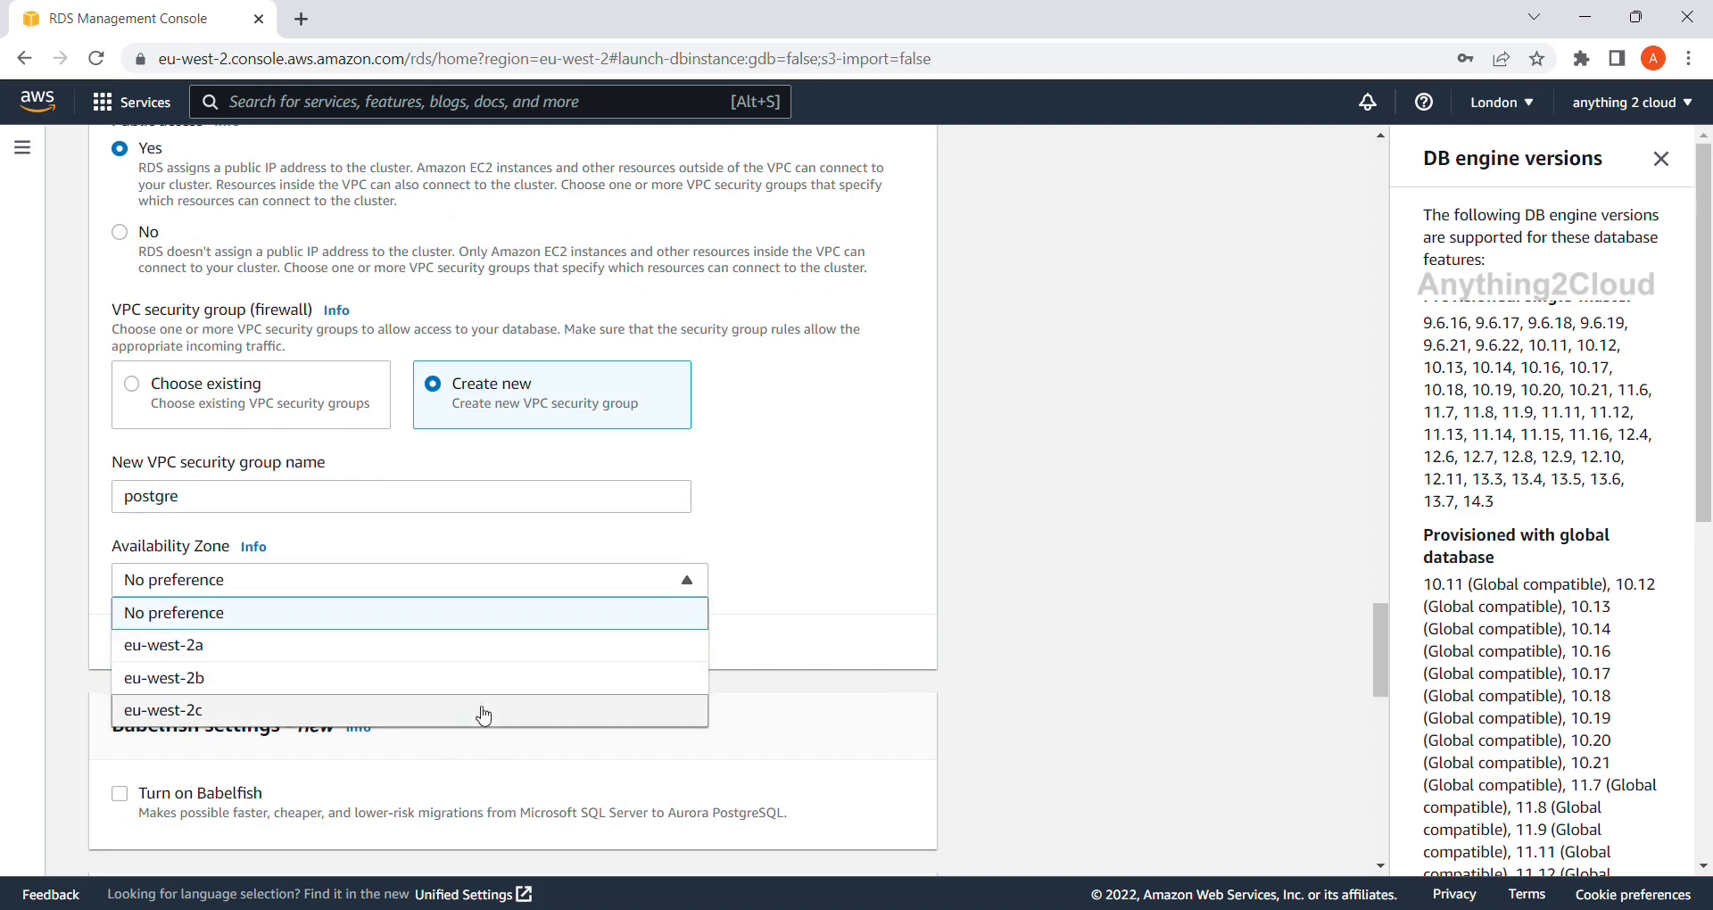
Leave the Availability Zone at No preference.
{"action": "left_click", "coordinate": [486, 616]}
{"action": "scroll", "coordinate": [482, 616], "scroll_direction": "down", "scroll_amount": 3}
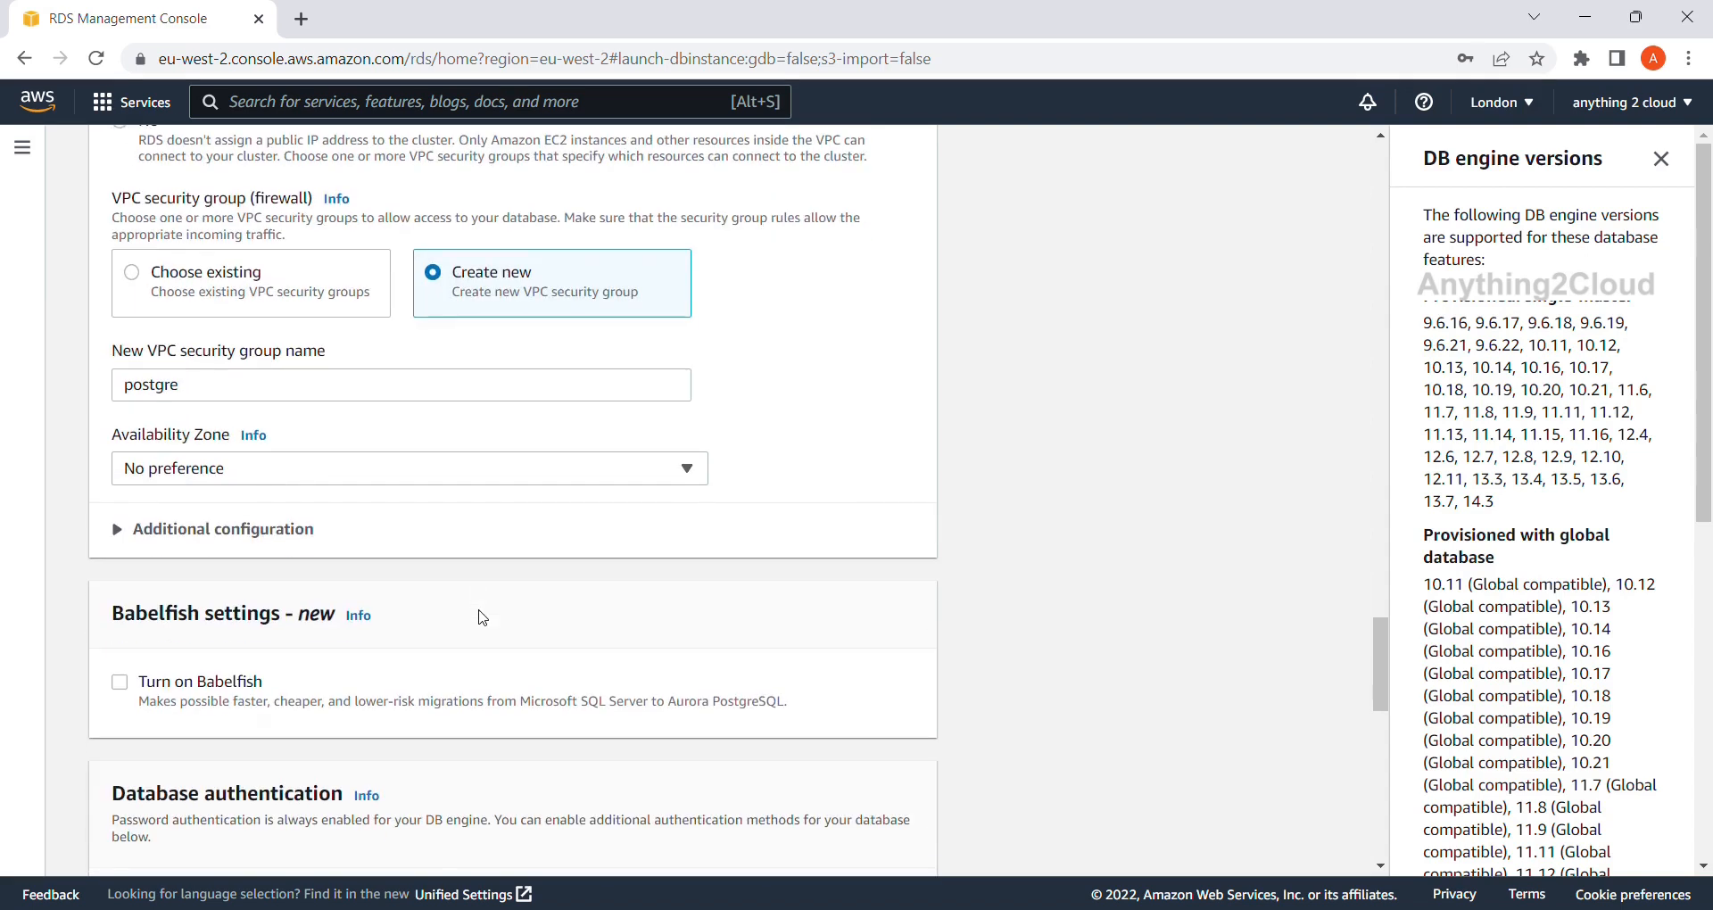
{"action": "scroll", "coordinate": [482, 617], "scroll_direction": "down", "scroll_amount": 2}
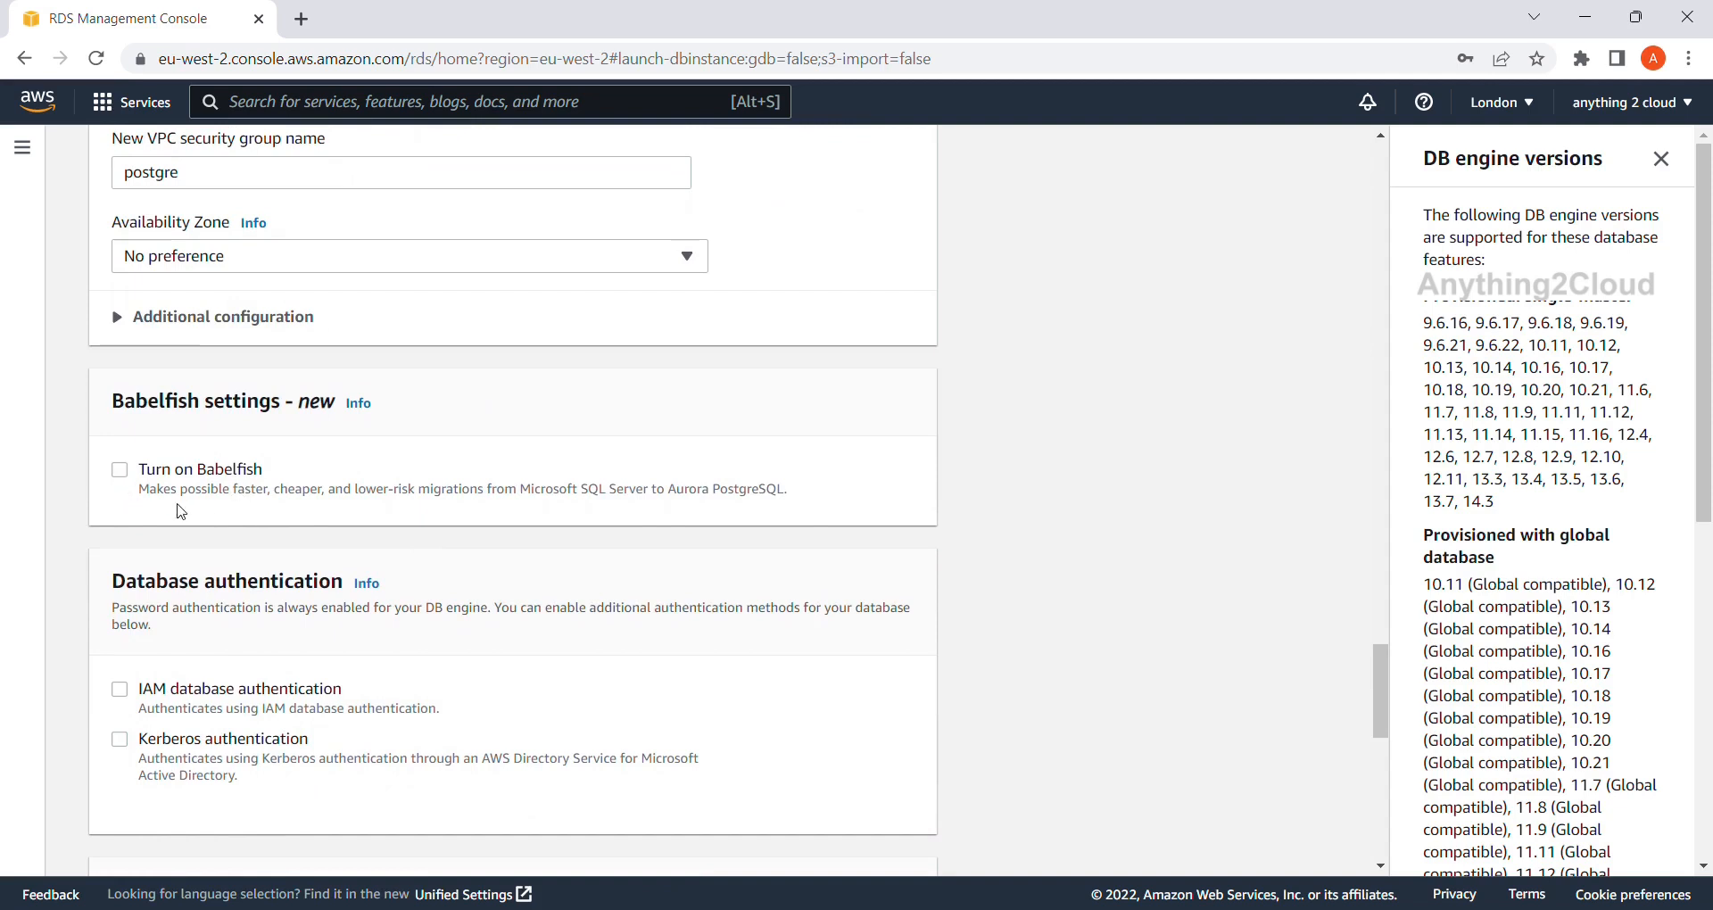
{"action": "scroll", "coordinate": [147, 499], "scroll_direction": "down", "scroll_amount": 2}
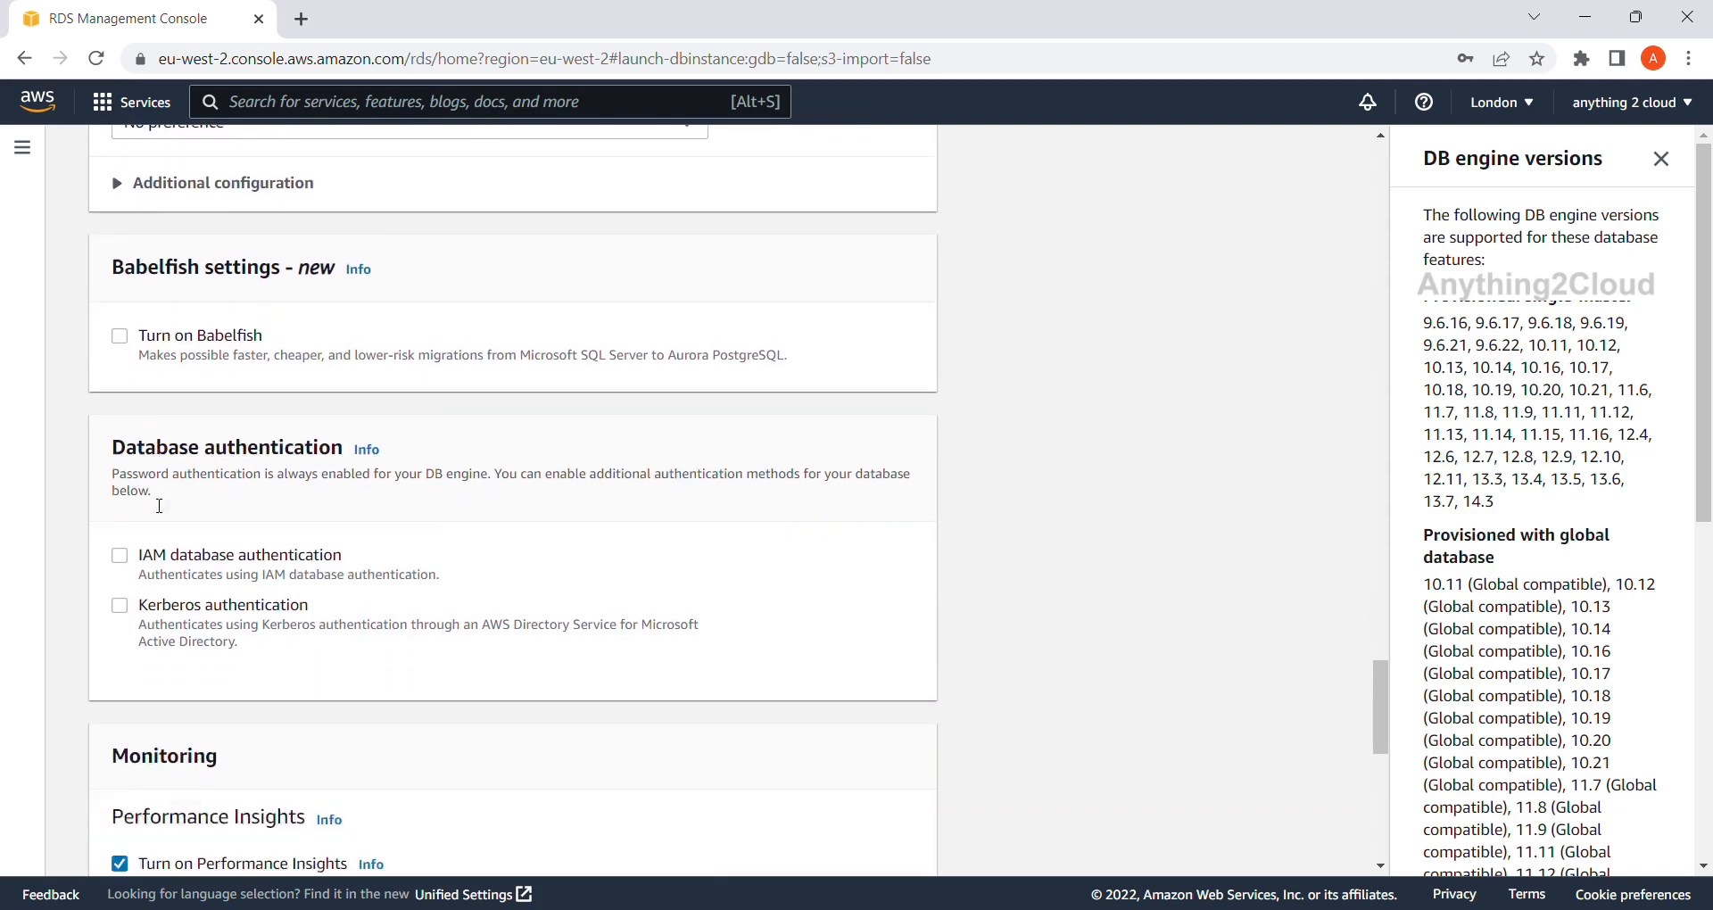
{"action": "scroll", "coordinate": [154, 505], "scroll_direction": "down", "scroll_amount": 1}
{"action": "scroll", "coordinate": [155, 505], "scroll_direction": "down", "scroll_amount": 1}
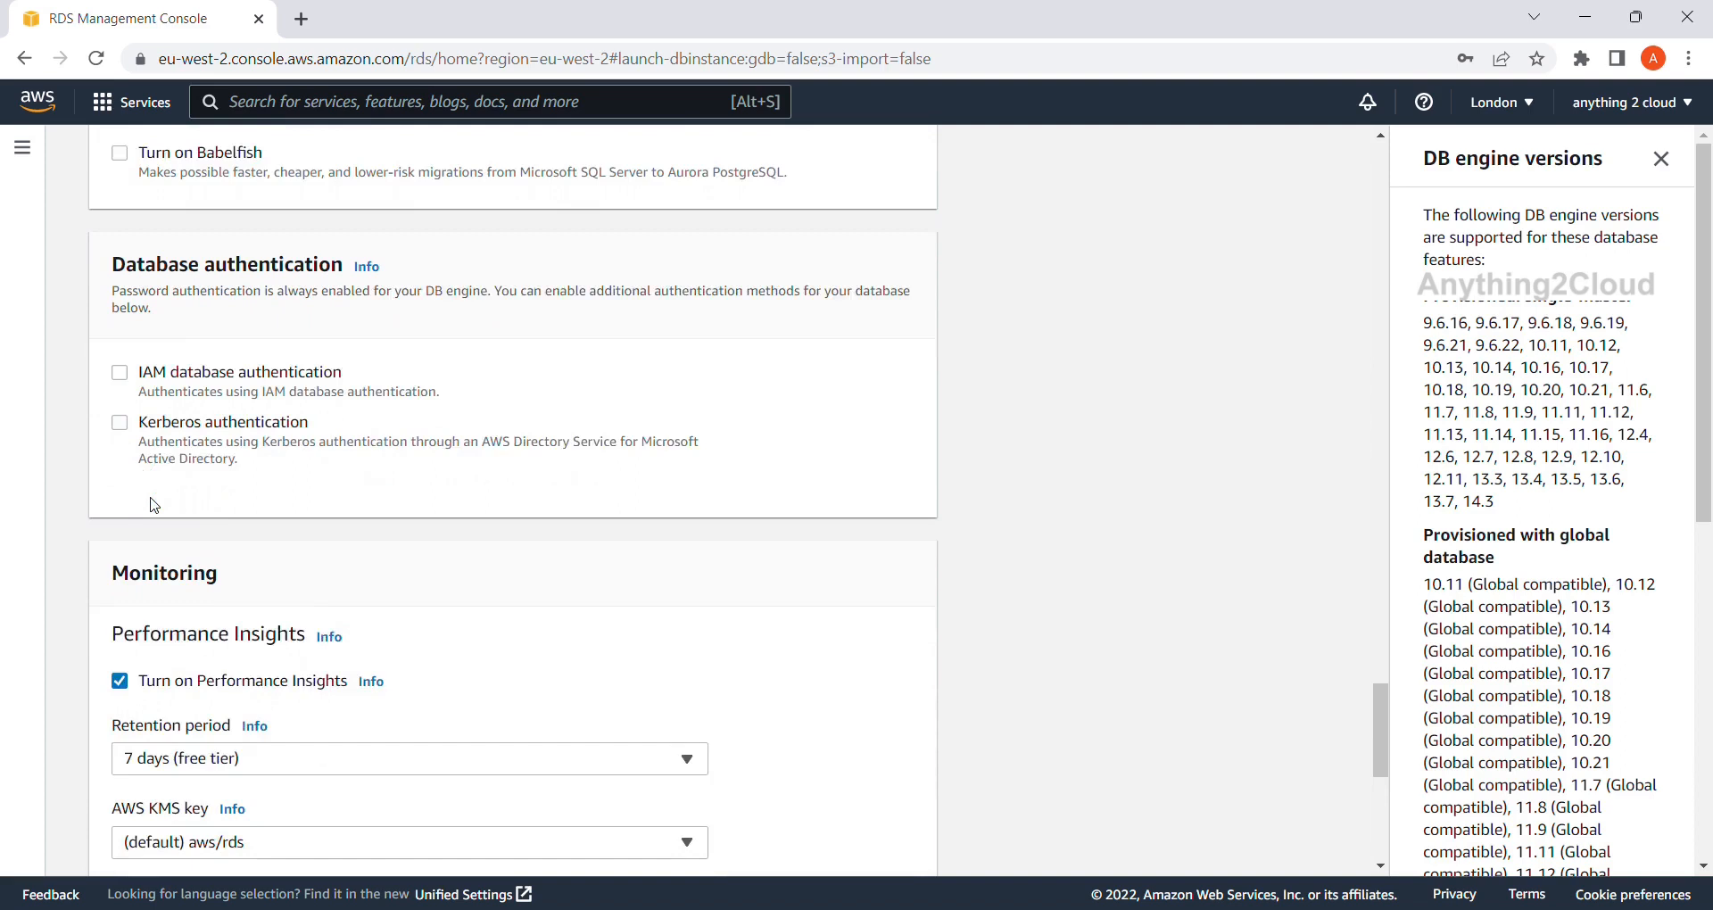
{"action": "scroll", "coordinate": [154, 505], "scroll_direction": "down", "scroll_amount": 1}
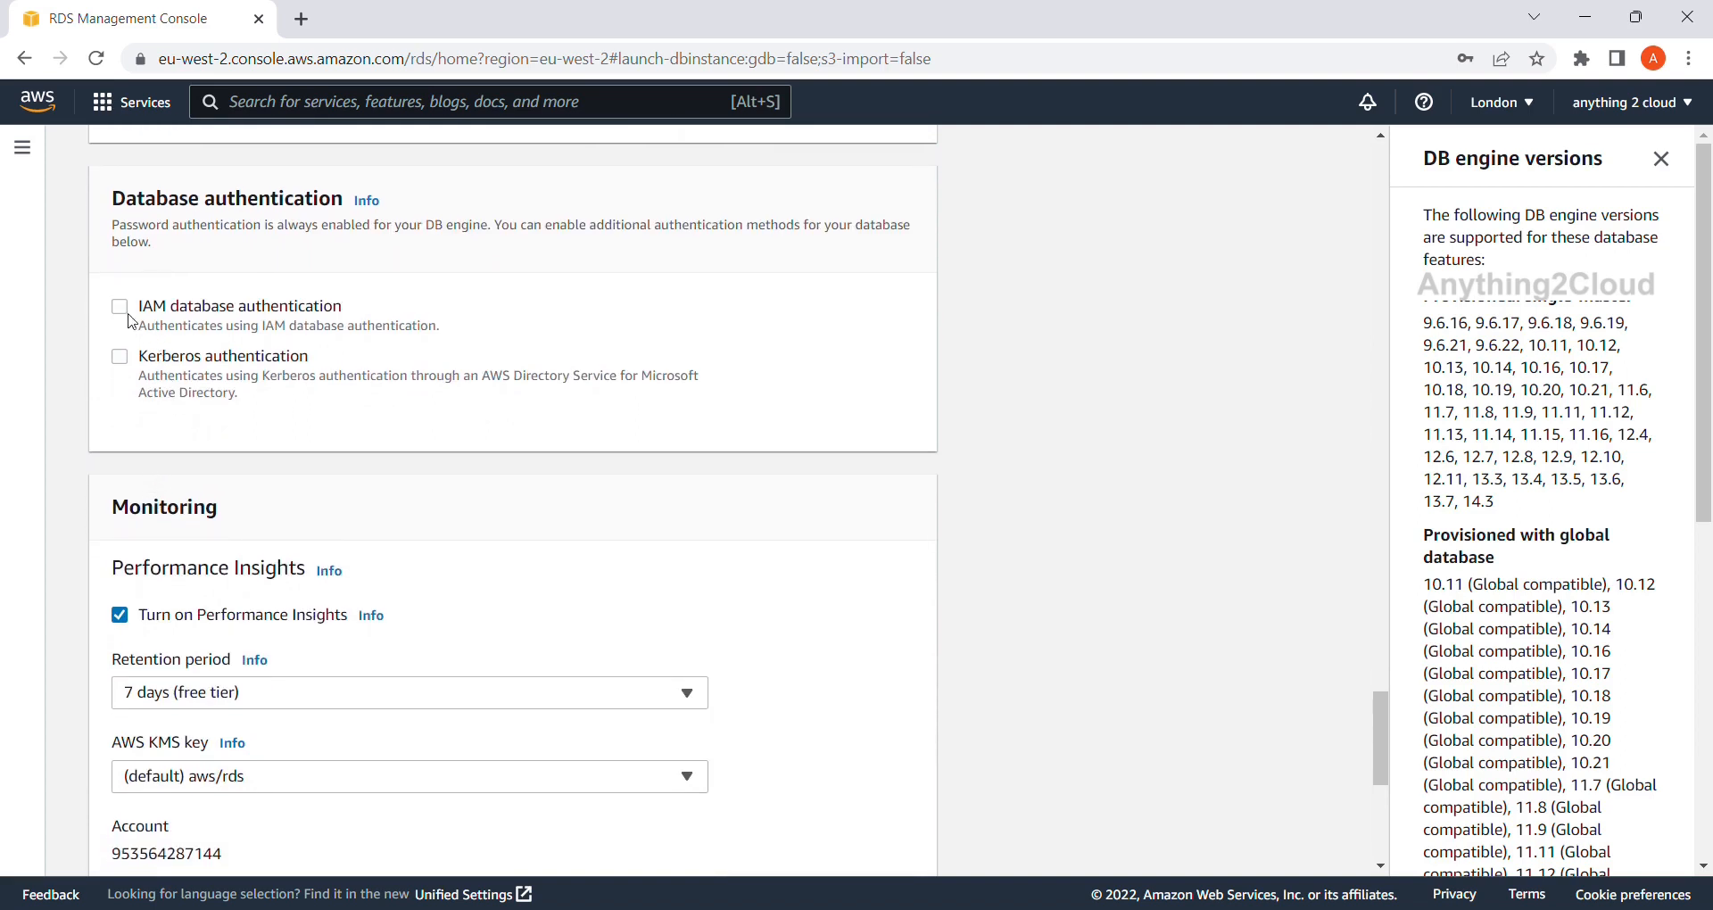
{"action": "scroll", "coordinate": [124, 422], "scroll_direction": "down", "scroll_amount": 1}
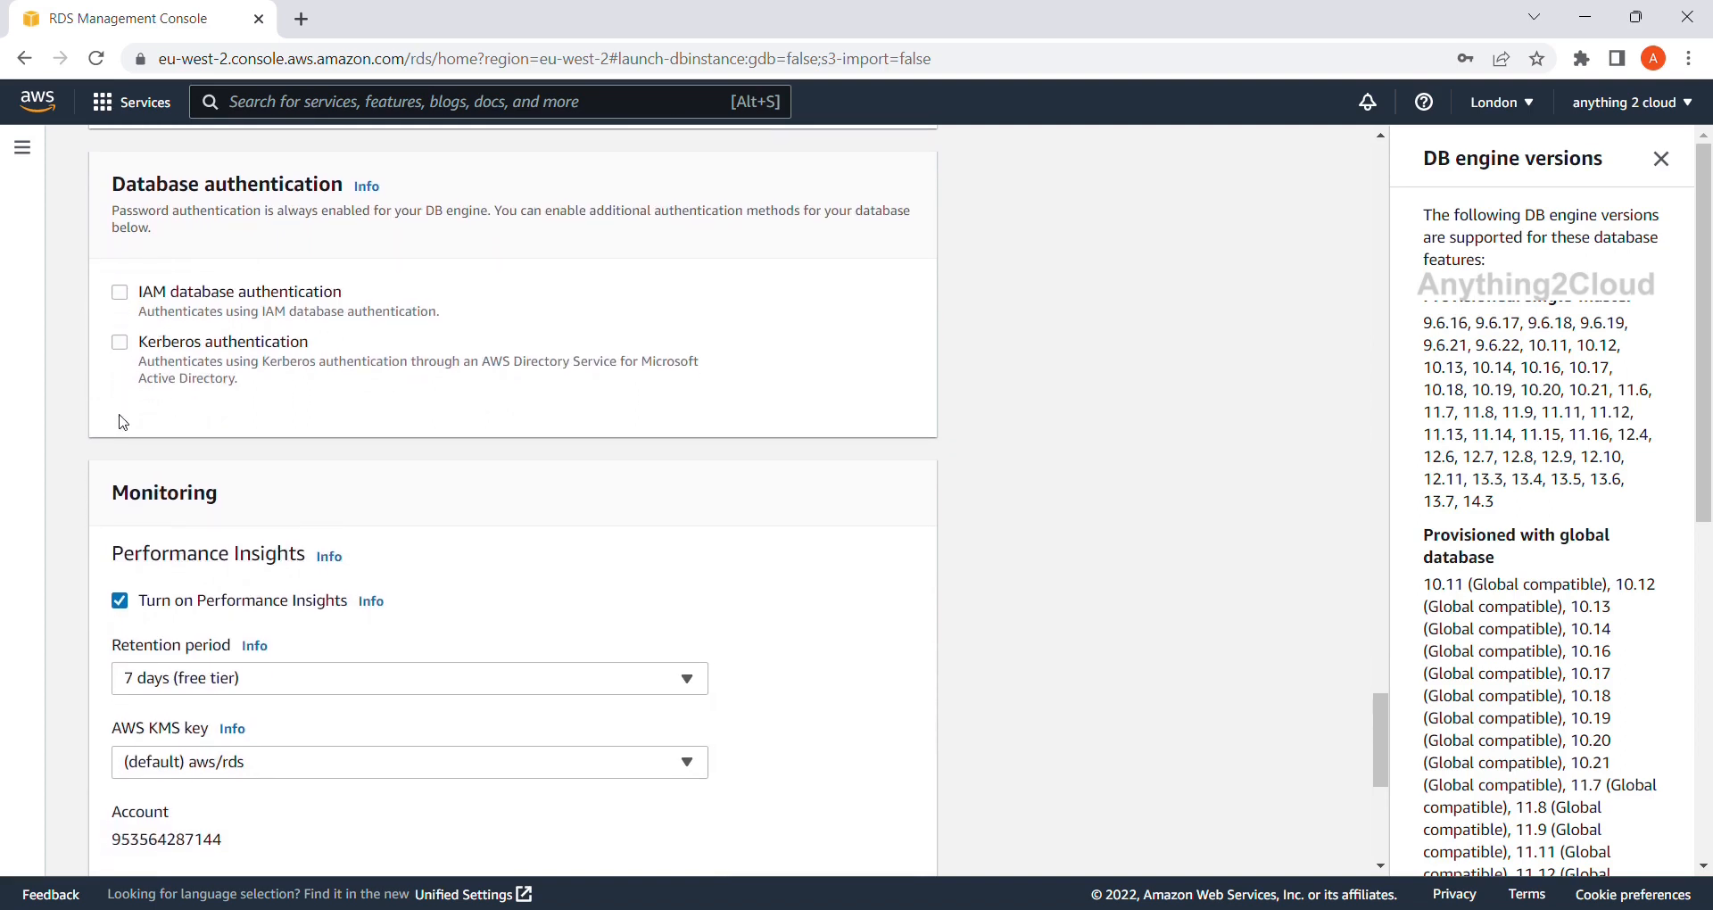
{"action": "scroll", "coordinate": [128, 423], "scroll_direction": "down", "scroll_amount": 1}
{"action": "scroll", "coordinate": [125, 422], "scroll_direction": "down", "scroll_amount": 1}
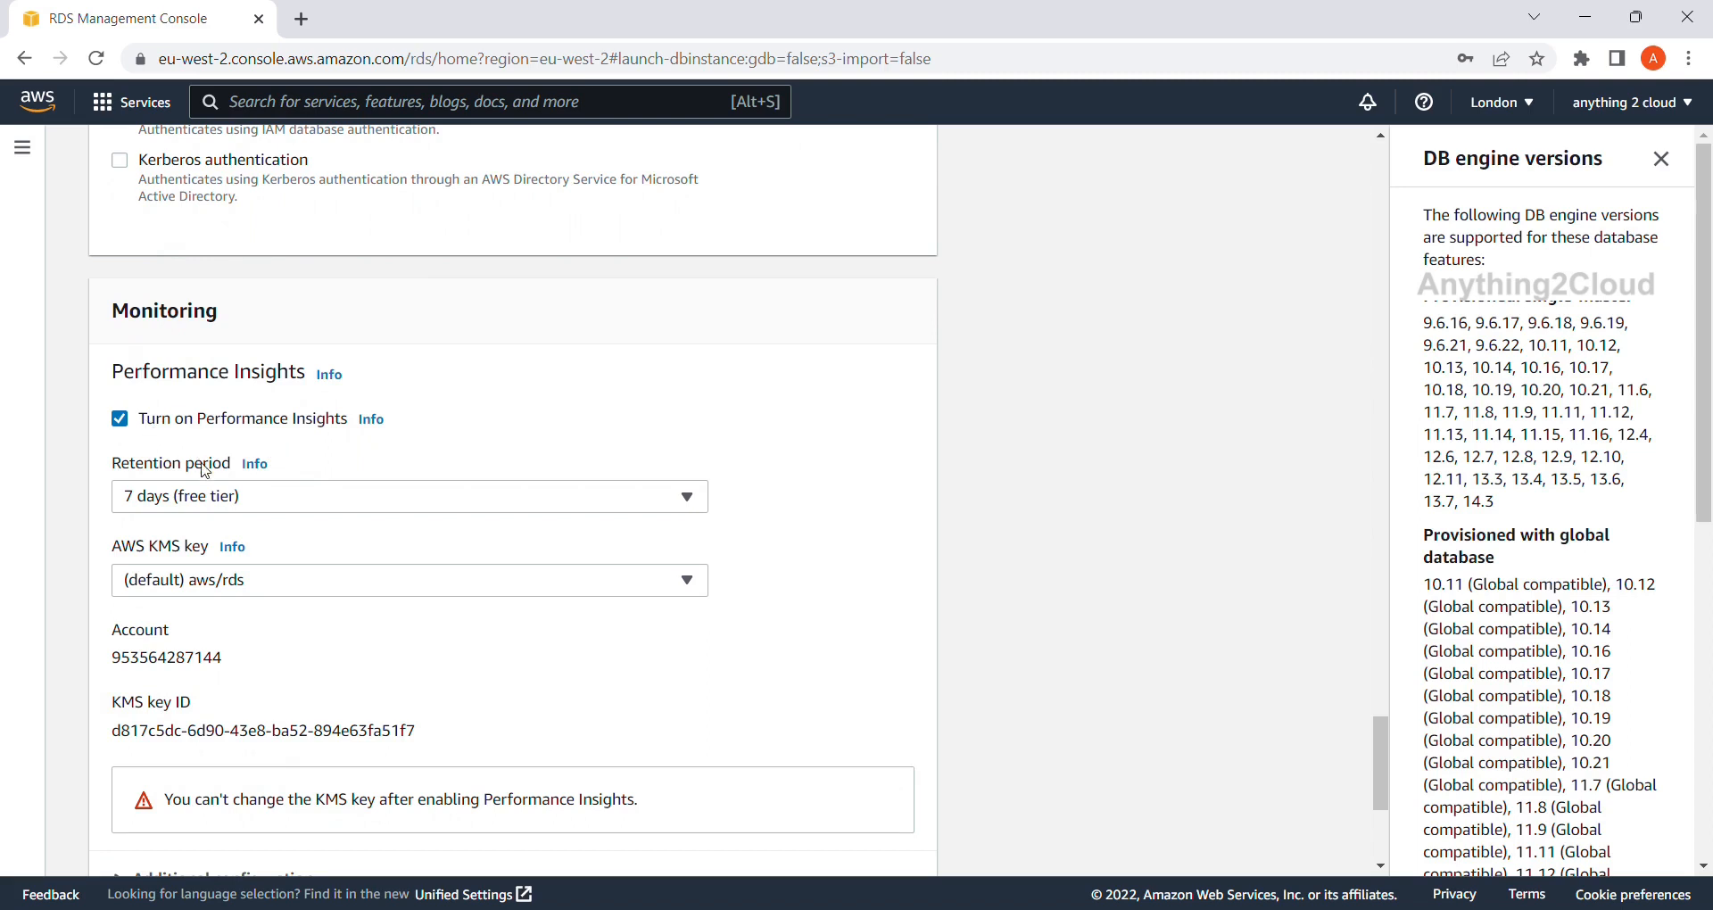
Turn off Performance Insights and leave additional configuration at its defaults.
{"action": "left_click", "coordinate": [119, 421]}
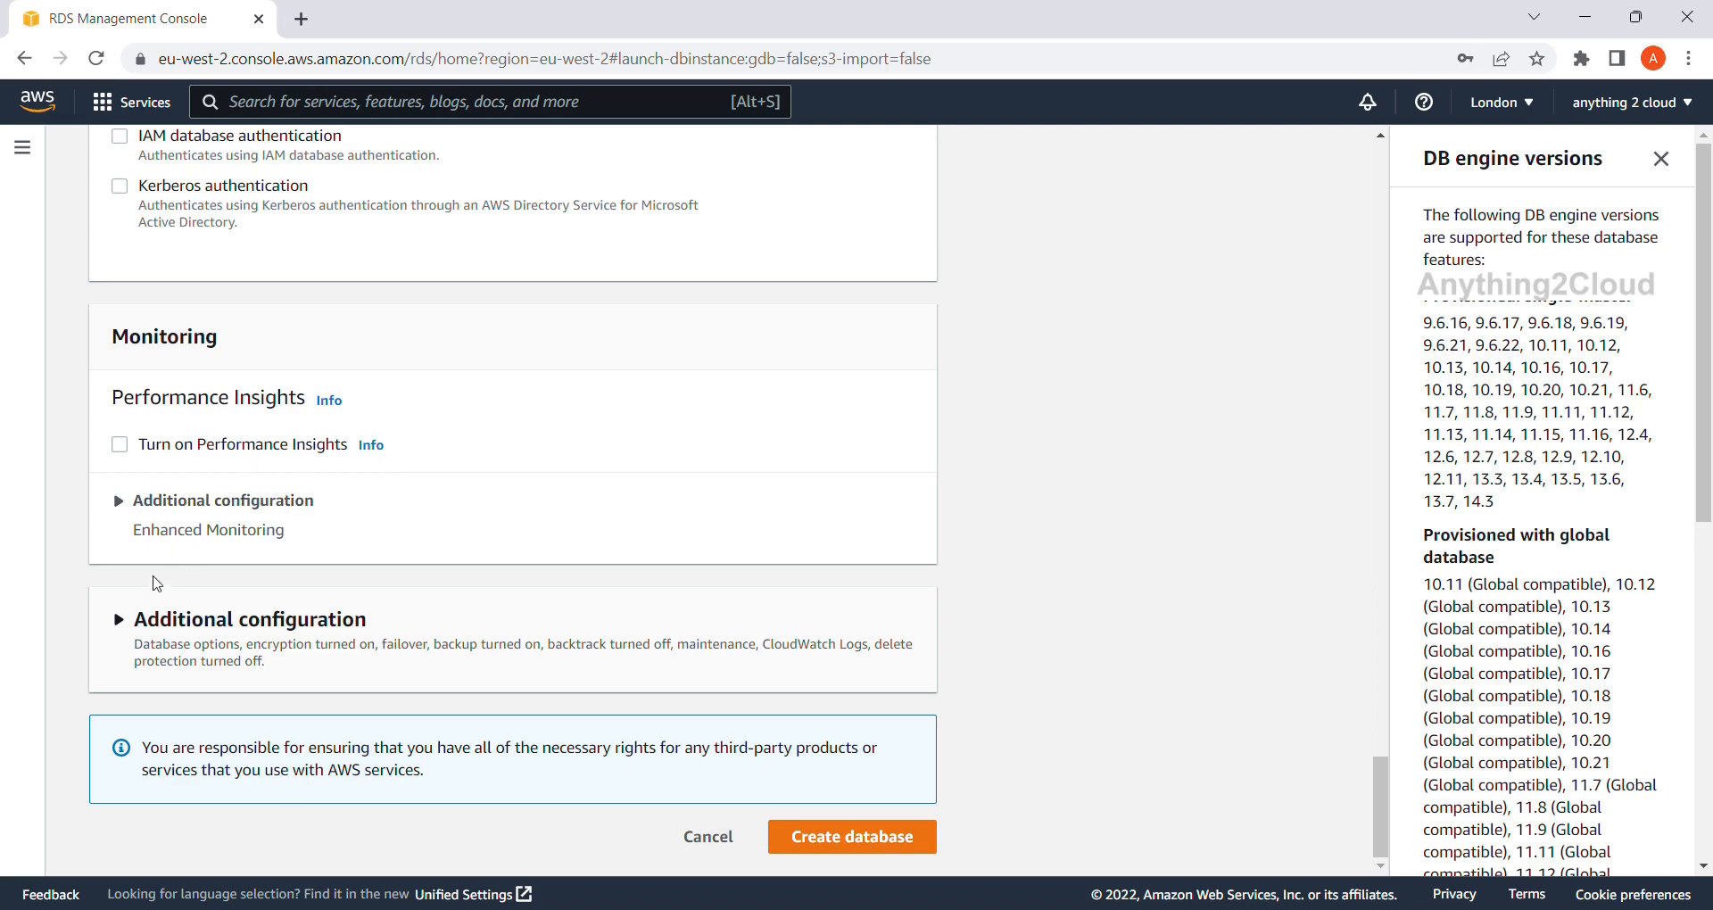
{"action": "left_click", "coordinate": [131, 627]}
{"action": "scroll", "coordinate": [340, 625], "scroll_direction": "down", "scroll_amount": 3}
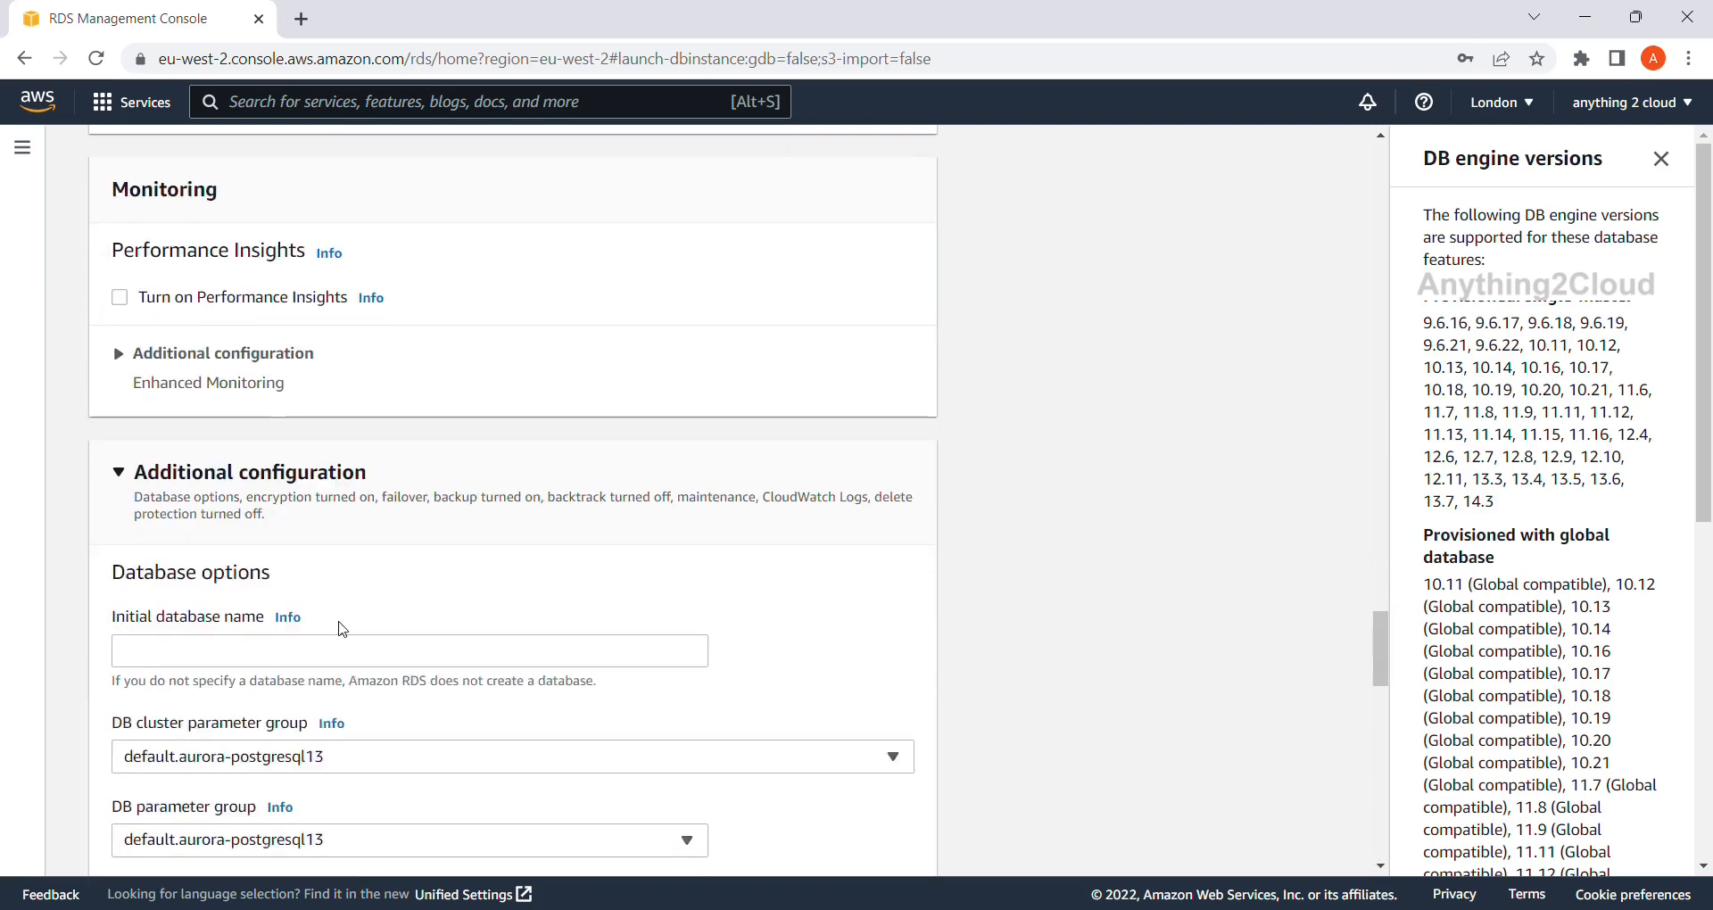
{"action": "scroll", "coordinate": [342, 629], "scroll_direction": "down", "scroll_amount": 2}
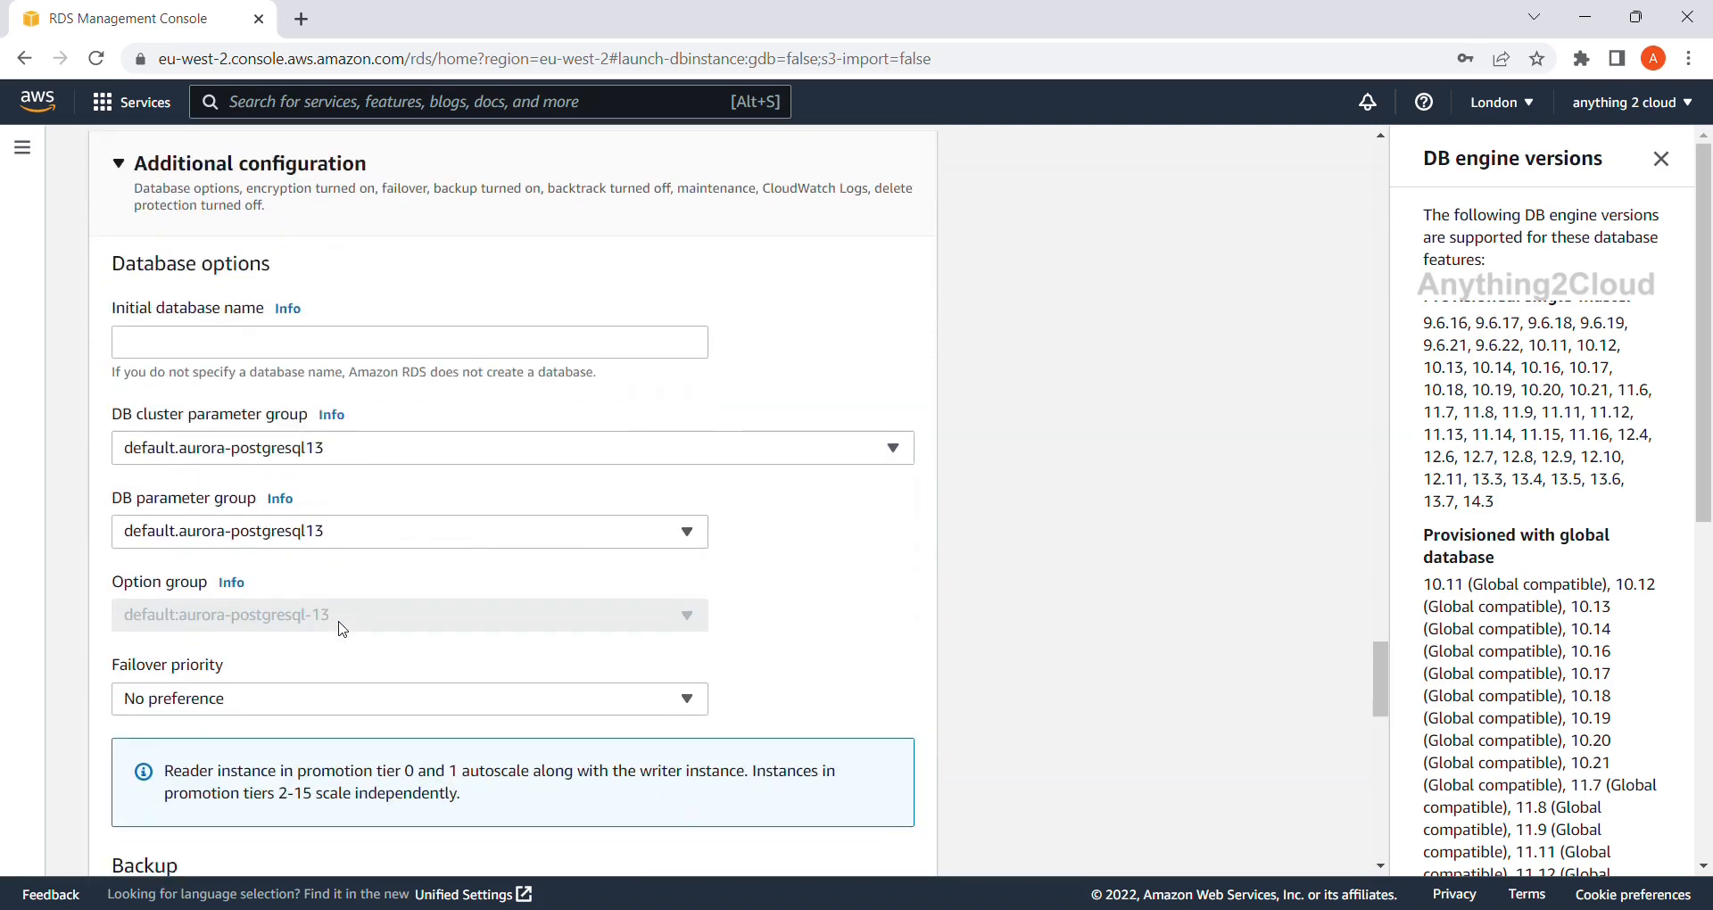
{"action": "scroll", "coordinate": [341, 629], "scroll_direction": "down", "scroll_amount": 1}
{"action": "scroll", "coordinate": [341, 629], "scroll_direction": "up", "scroll_amount": 2}
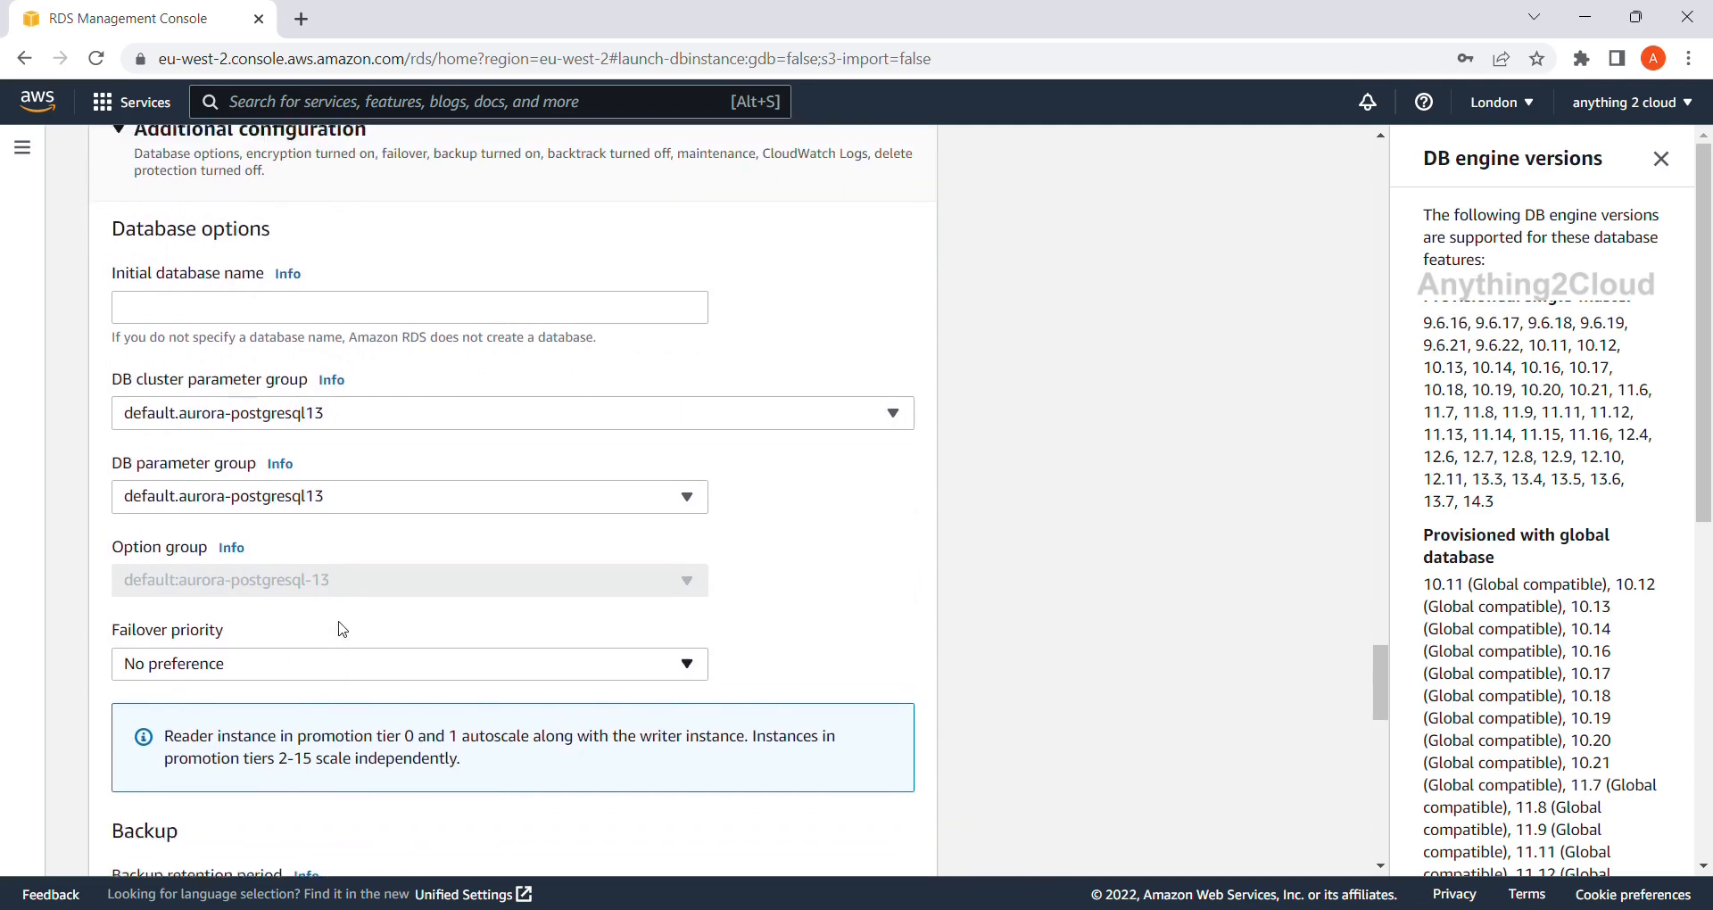
{"action": "scroll", "coordinate": [341, 629], "scroll_direction": "up", "scroll_amount": 1}
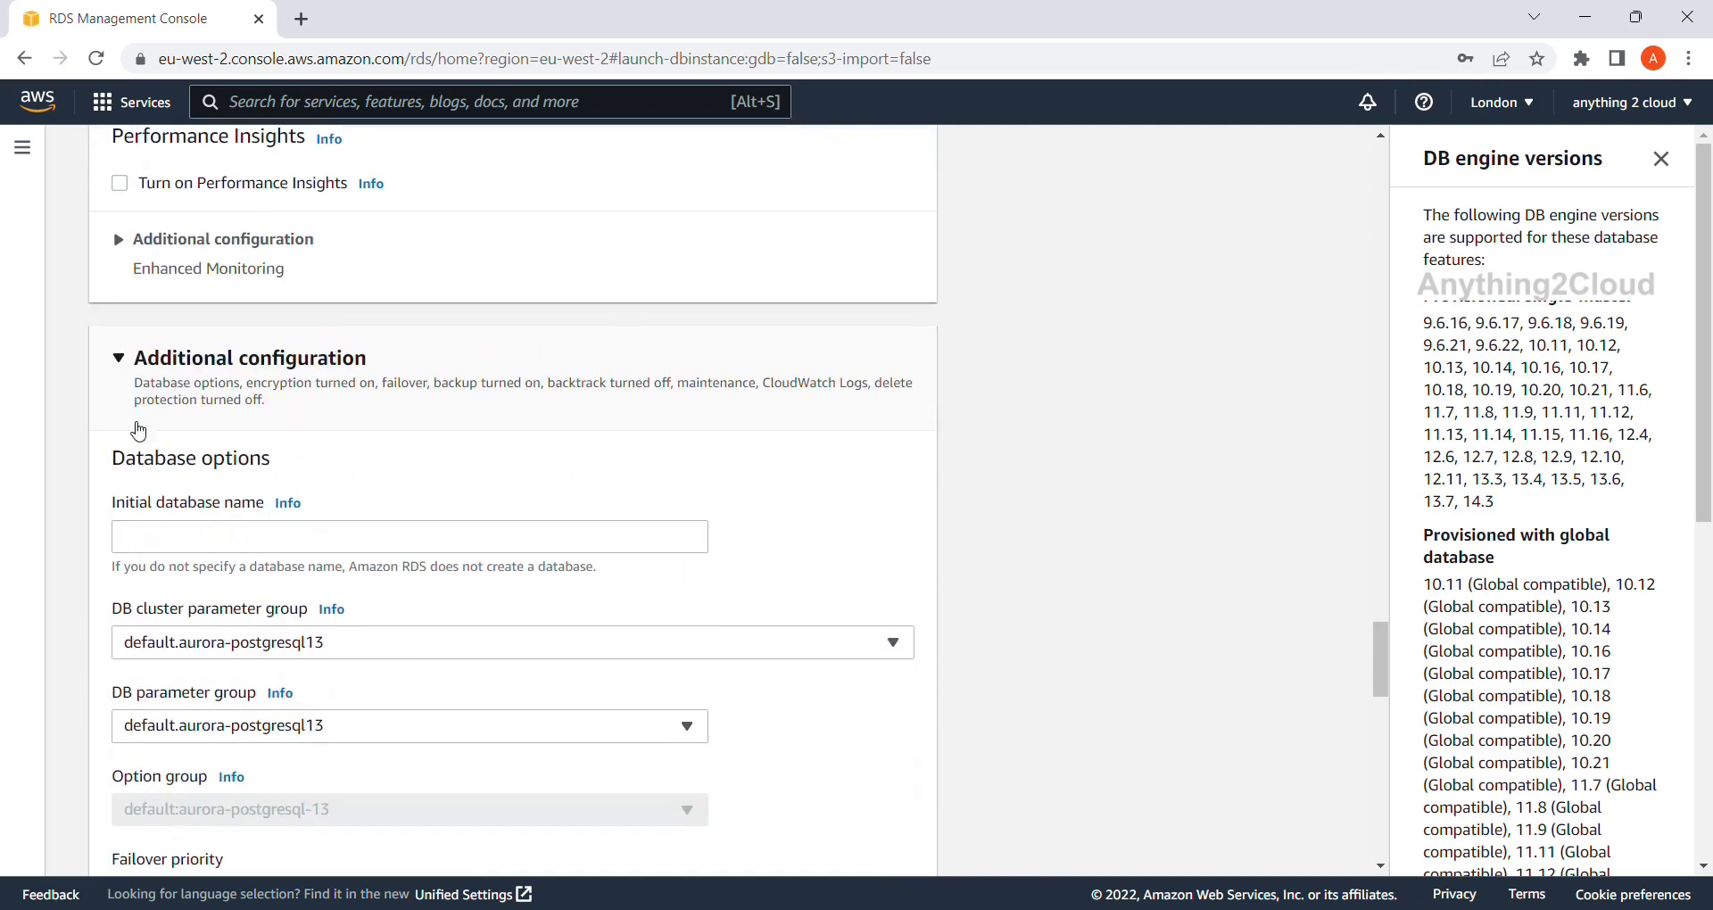
{"action": "left_click", "coordinate": [123, 365]}
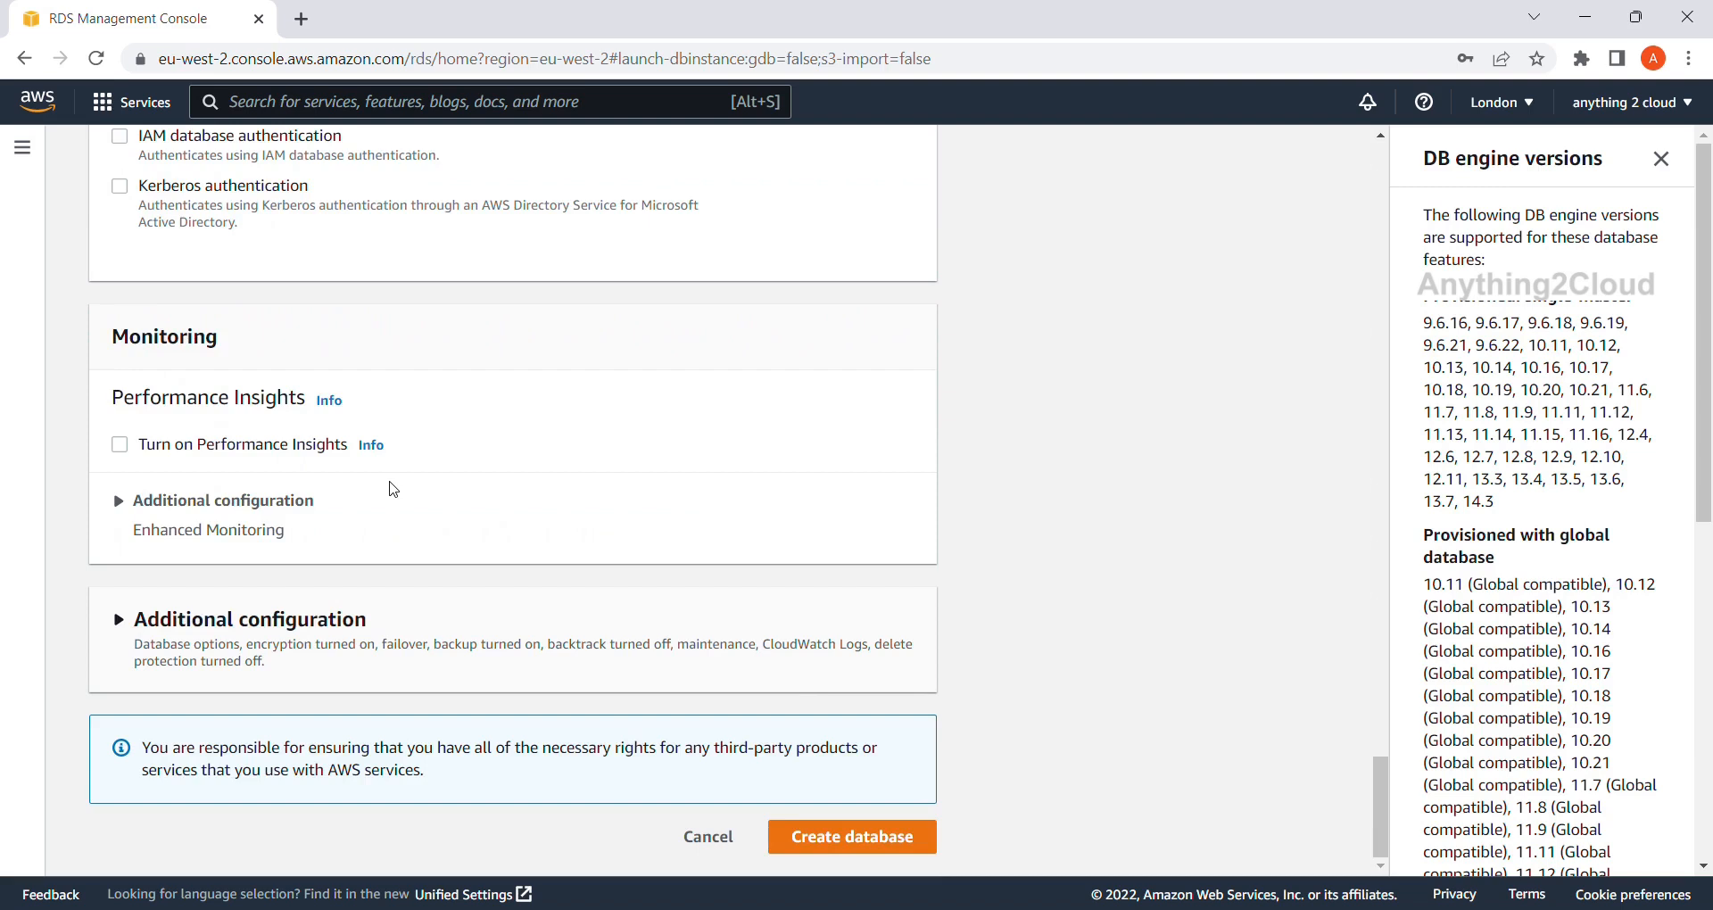
Create the postgresdb database and wait until its writer instance shows Available.
{"action": "left_click", "coordinate": [871, 854]}
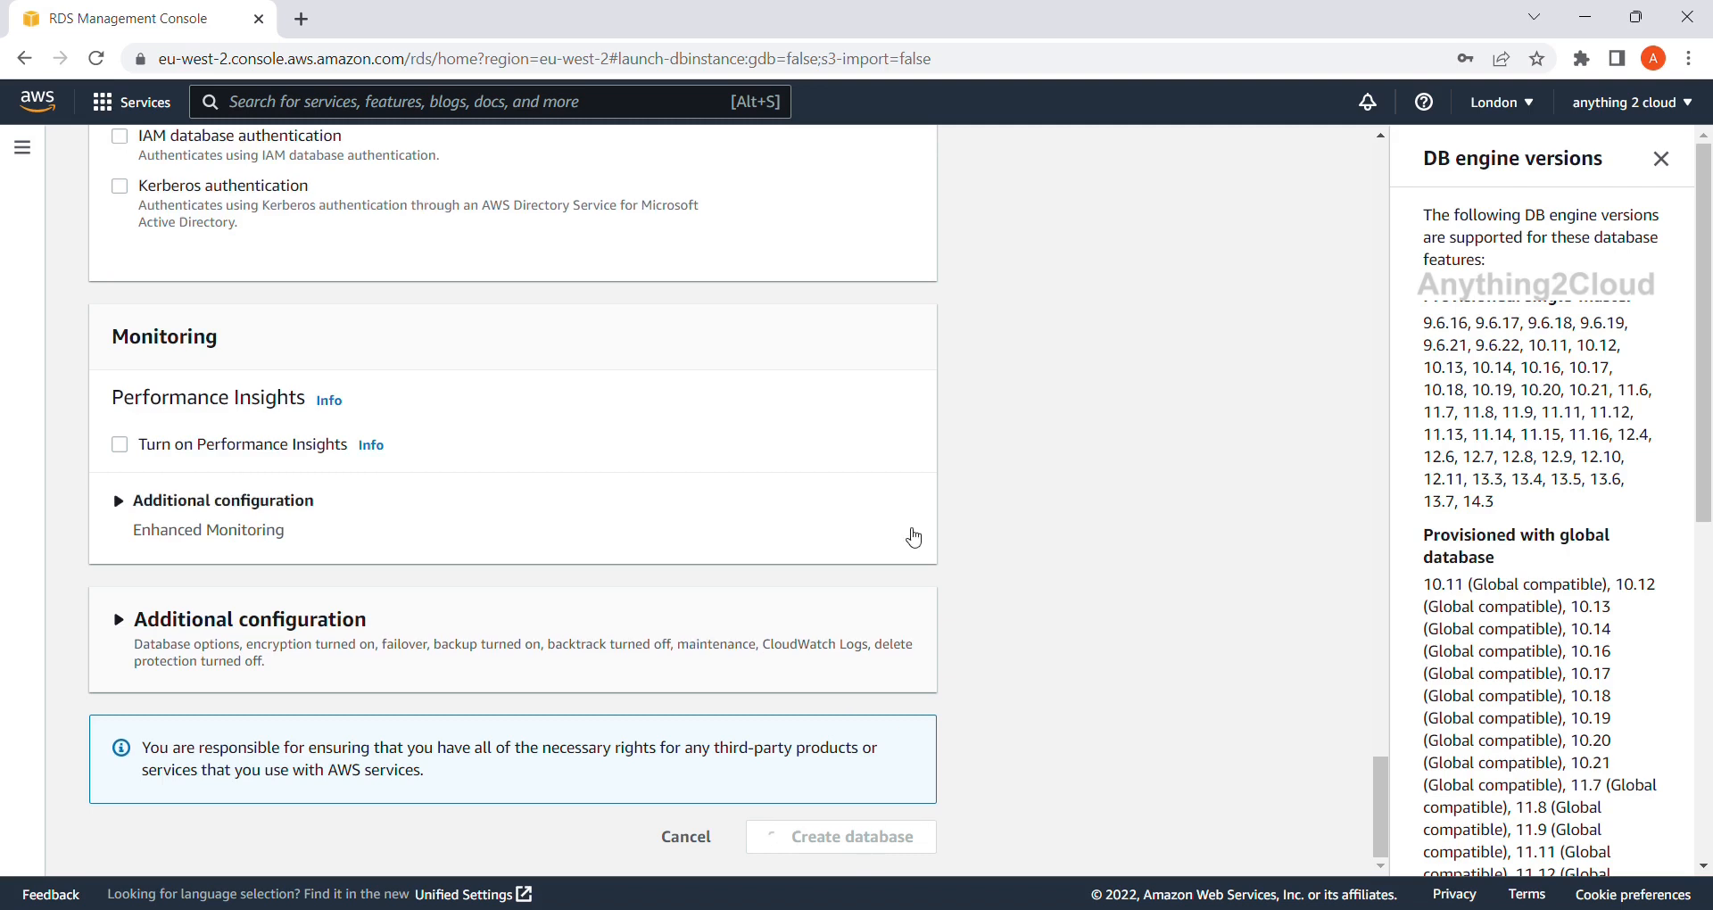
{"action": "scroll", "coordinate": [914, 537], "scroll_direction": "up", "scroll_amount": 20}
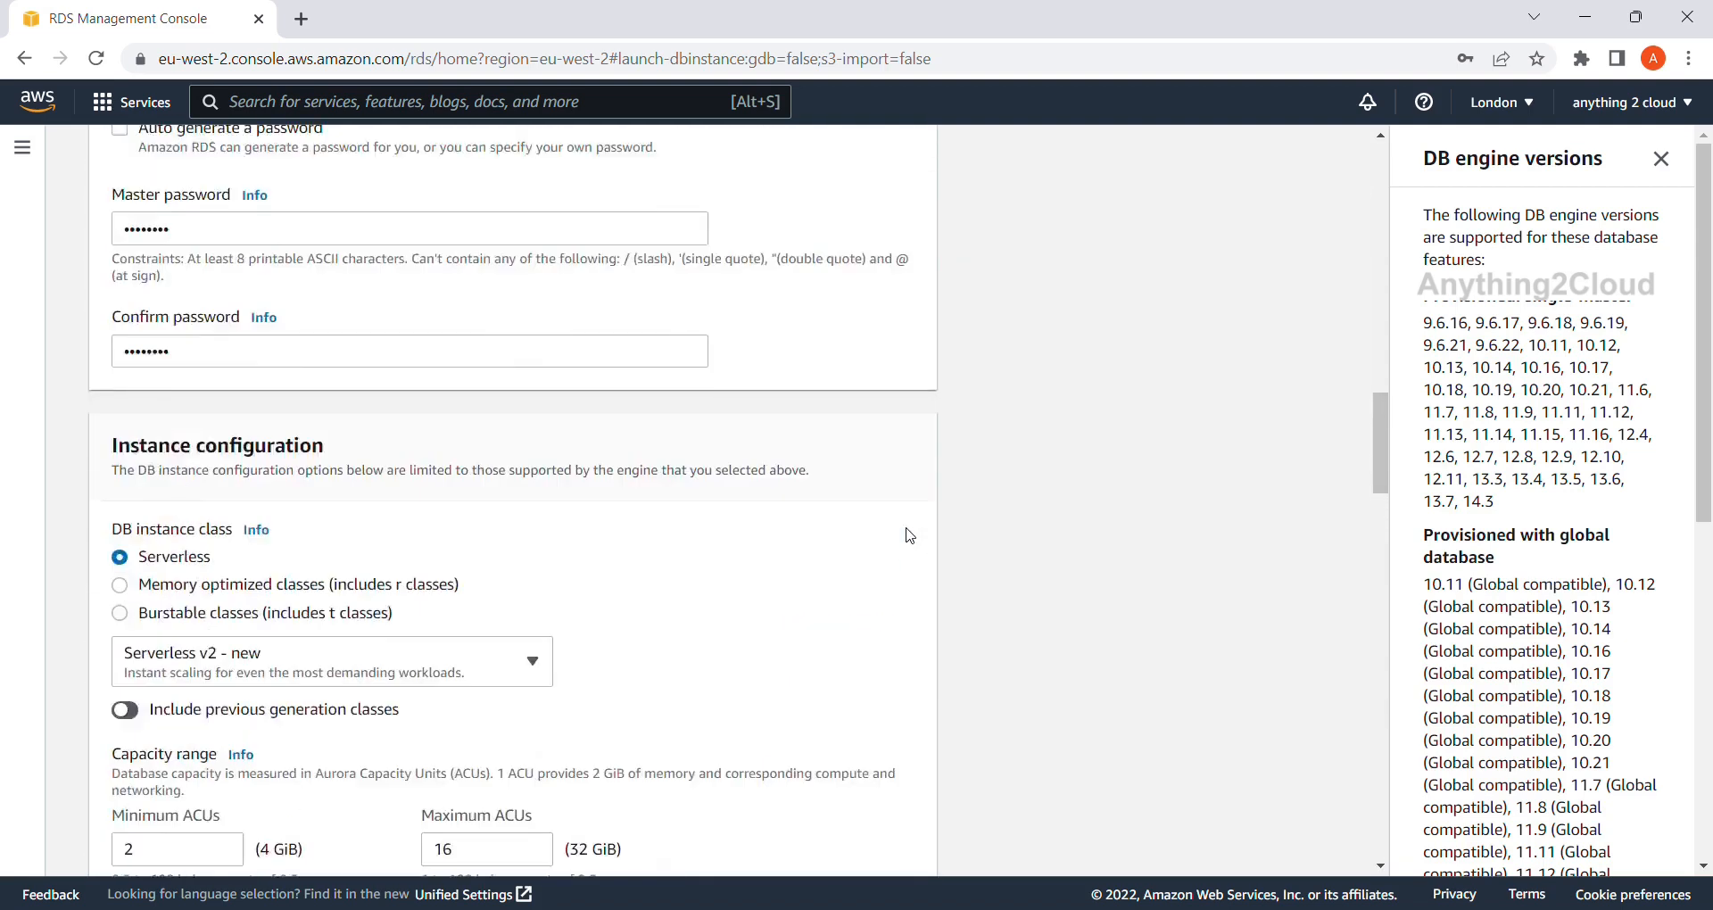
{"action": "scroll", "coordinate": [910, 536], "scroll_direction": "up", "scroll_amount": 4}
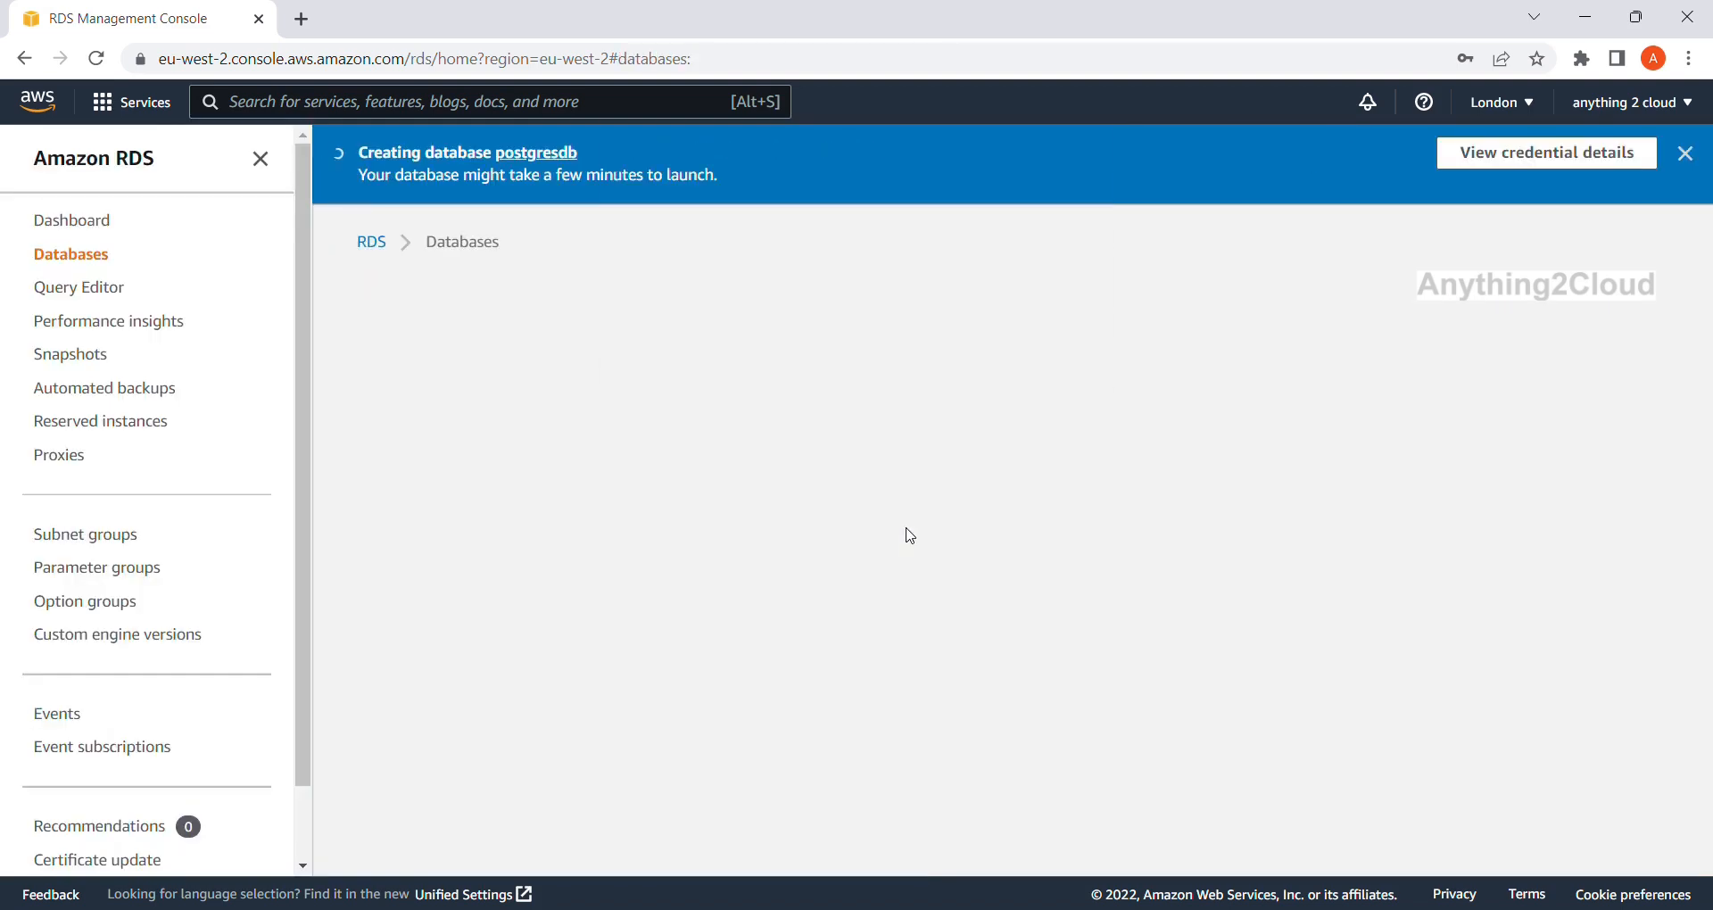
{"action": "left_click", "coordinate": [1058, 362]}
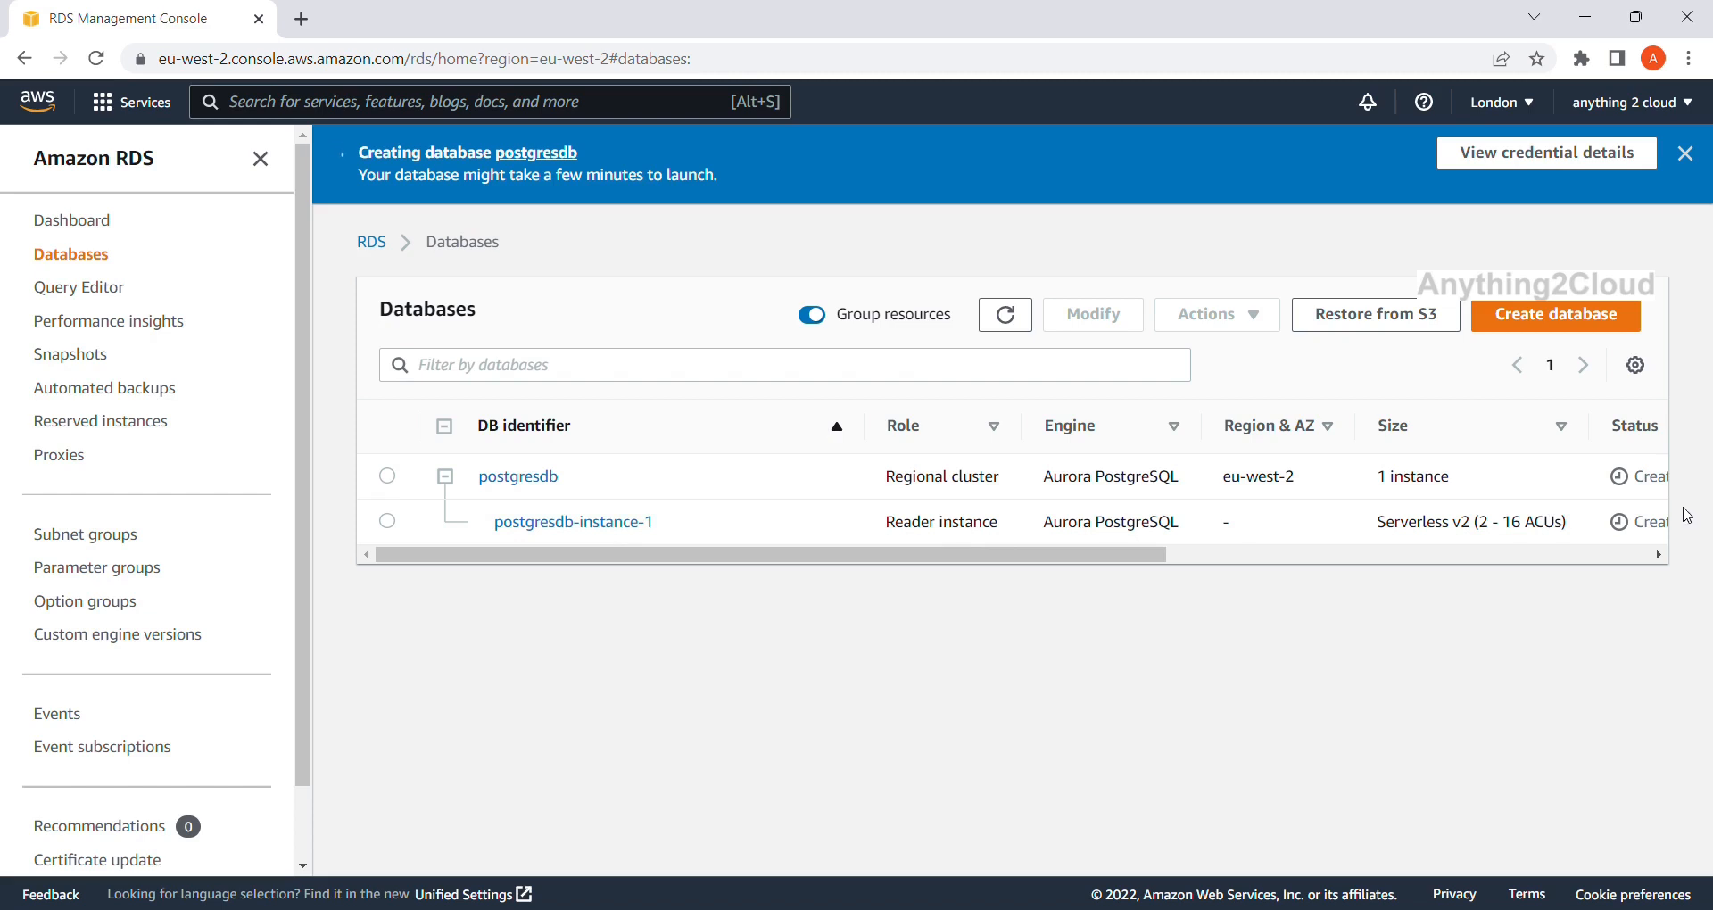
{"action": "scroll", "coordinate": [1651, 562], "scroll_direction": "right", "scroll_amount": 10}
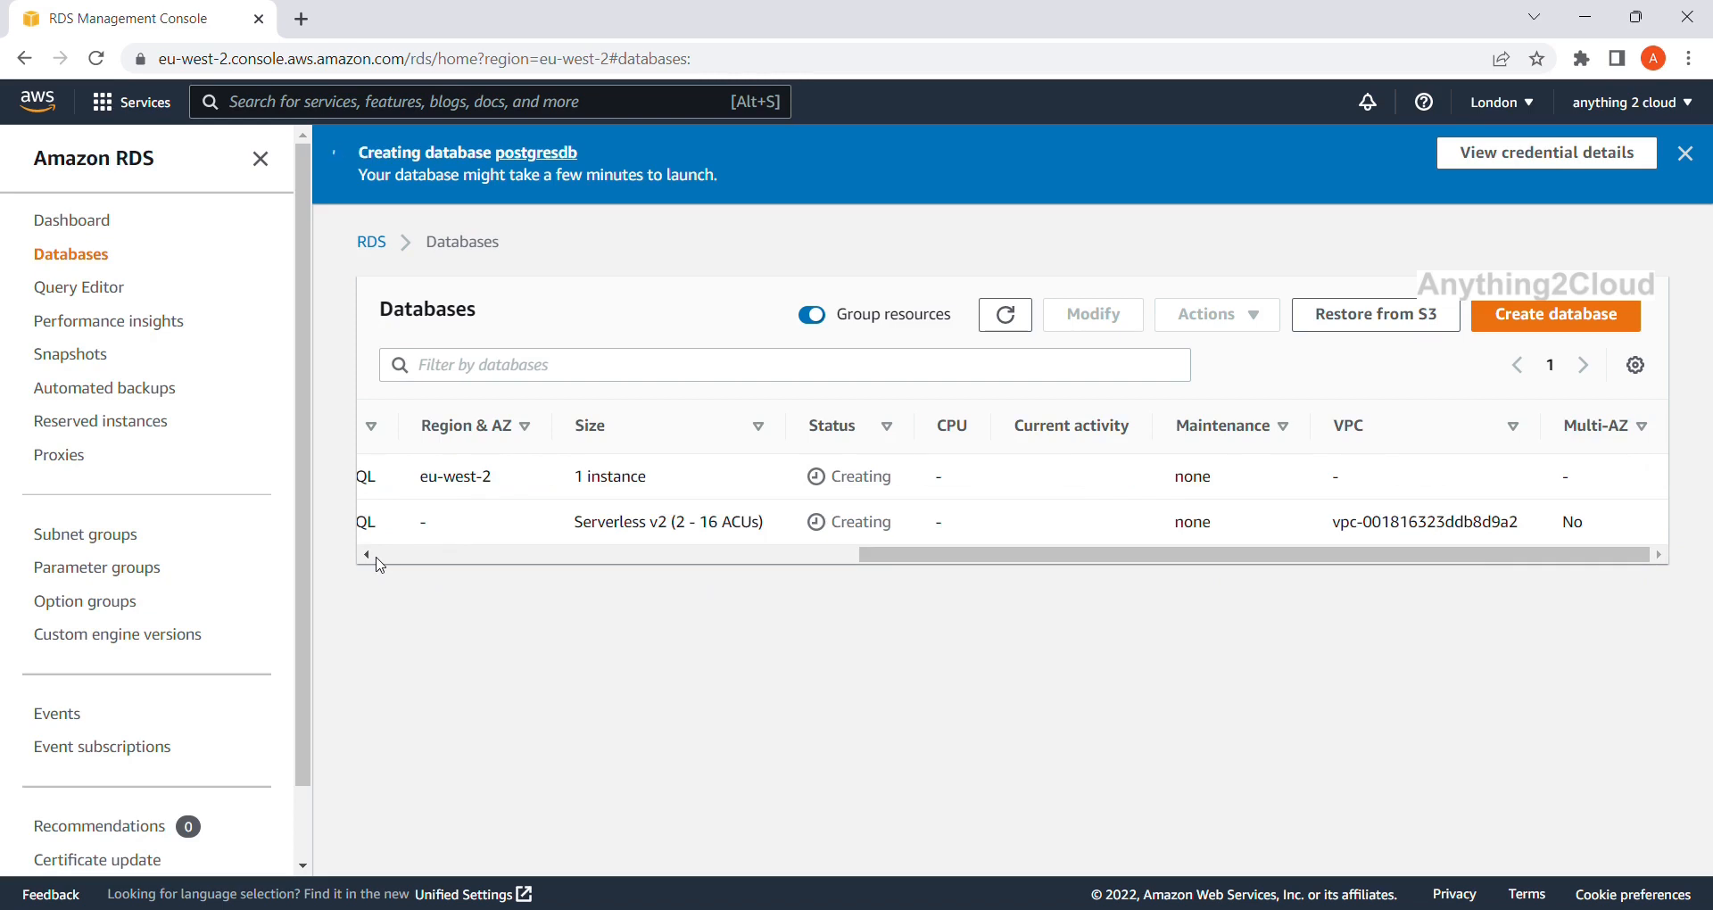
{"action": "scroll", "coordinate": [378, 560], "scroll_direction": "left", "scroll_amount": 10}
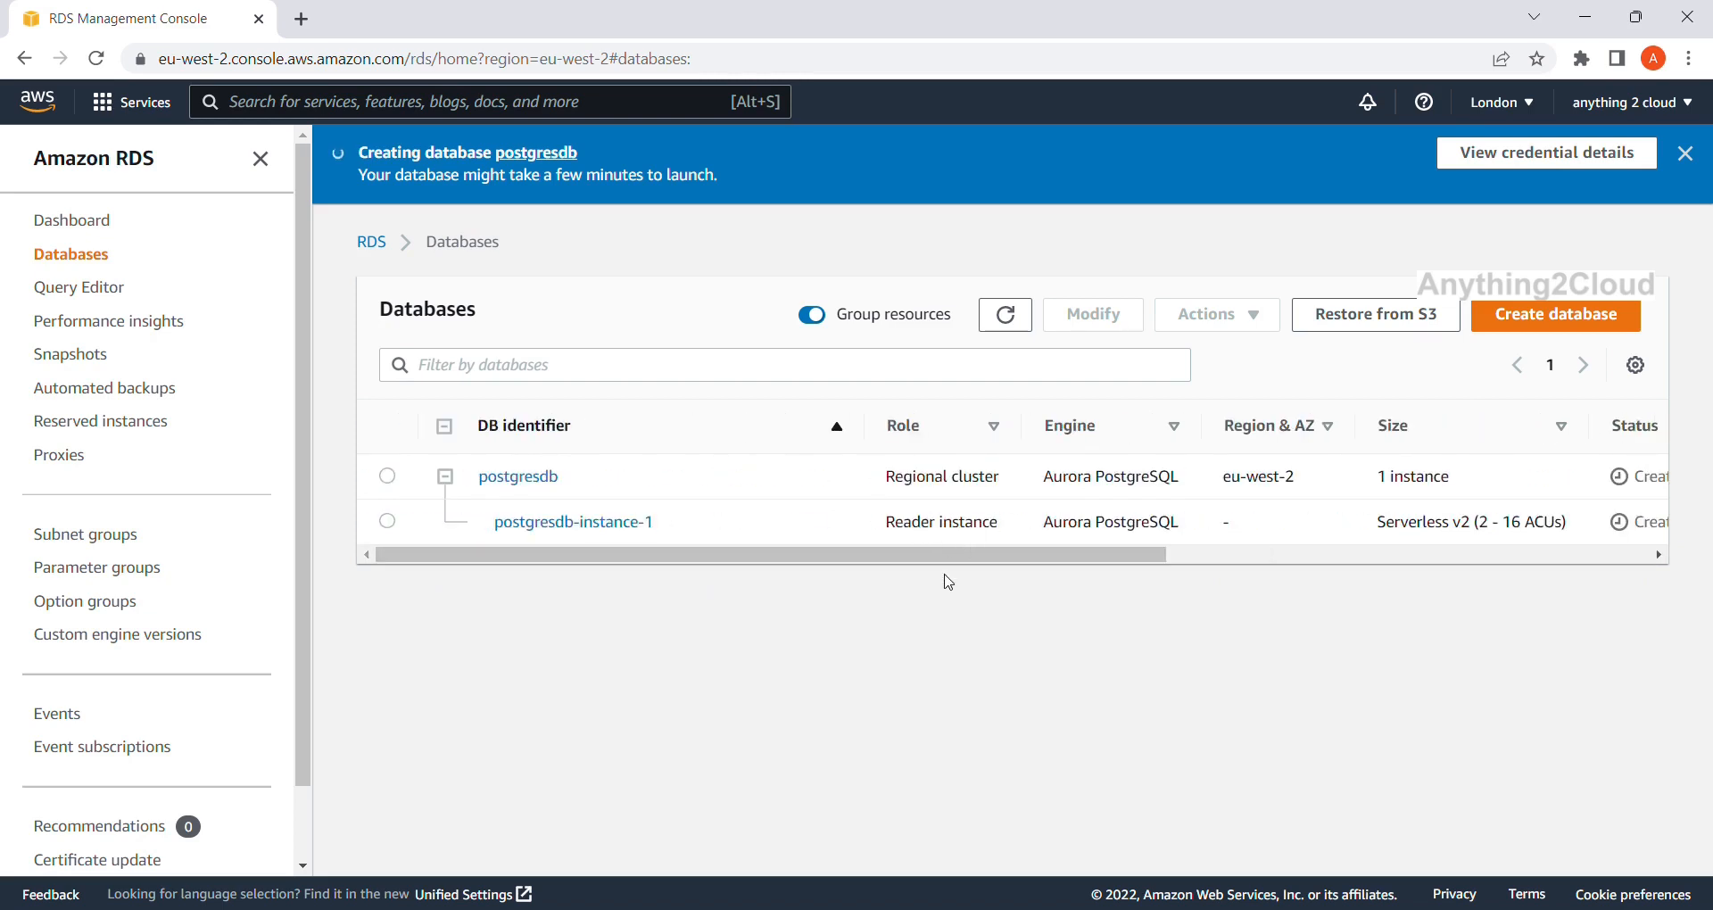
{"action": "left_click_drag", "start_coordinate": [928, 554], "coordinate": [860, 568]}
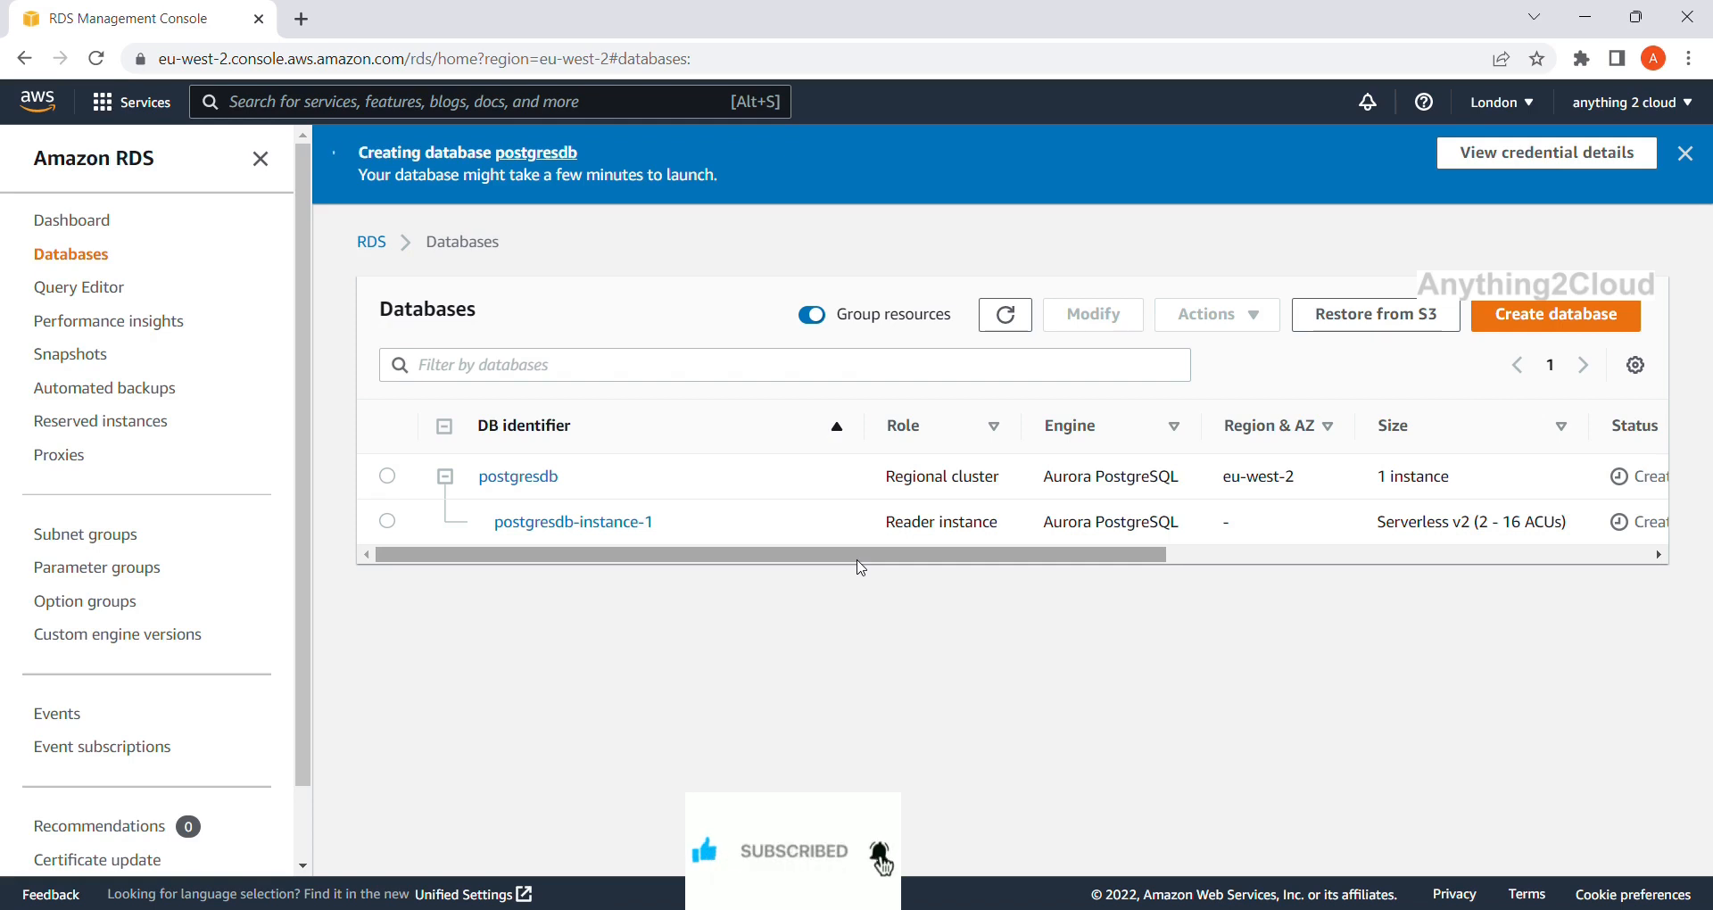
{"action": "left_click_drag", "start_coordinate": [872, 564], "coordinate": [754, 580]}
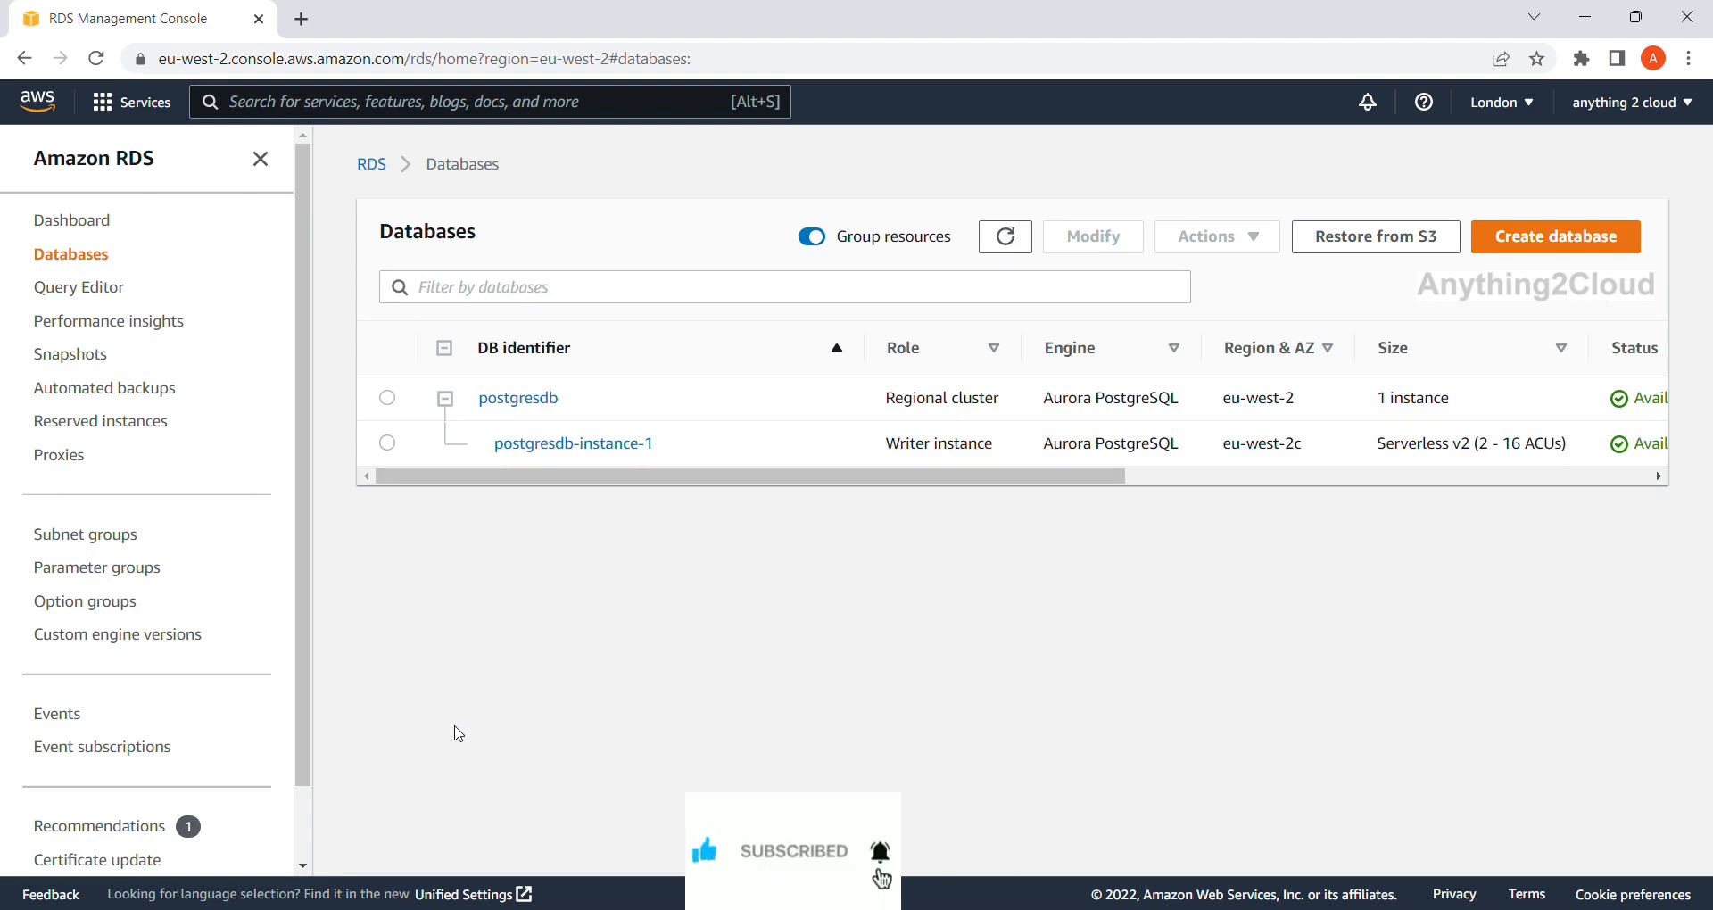
Open postgresdb, then postgresdb-instance-1 to view its endpoint, port 5432 and security group.
{"action": "left_click_drag", "start_coordinate": [1005, 479], "coordinate": [1116, 489]}
{"action": "left_click_drag", "start_coordinate": [1499, 399], "coordinate": [1441, 403]}
{"action": "double_click", "coordinate": [1475, 443]}
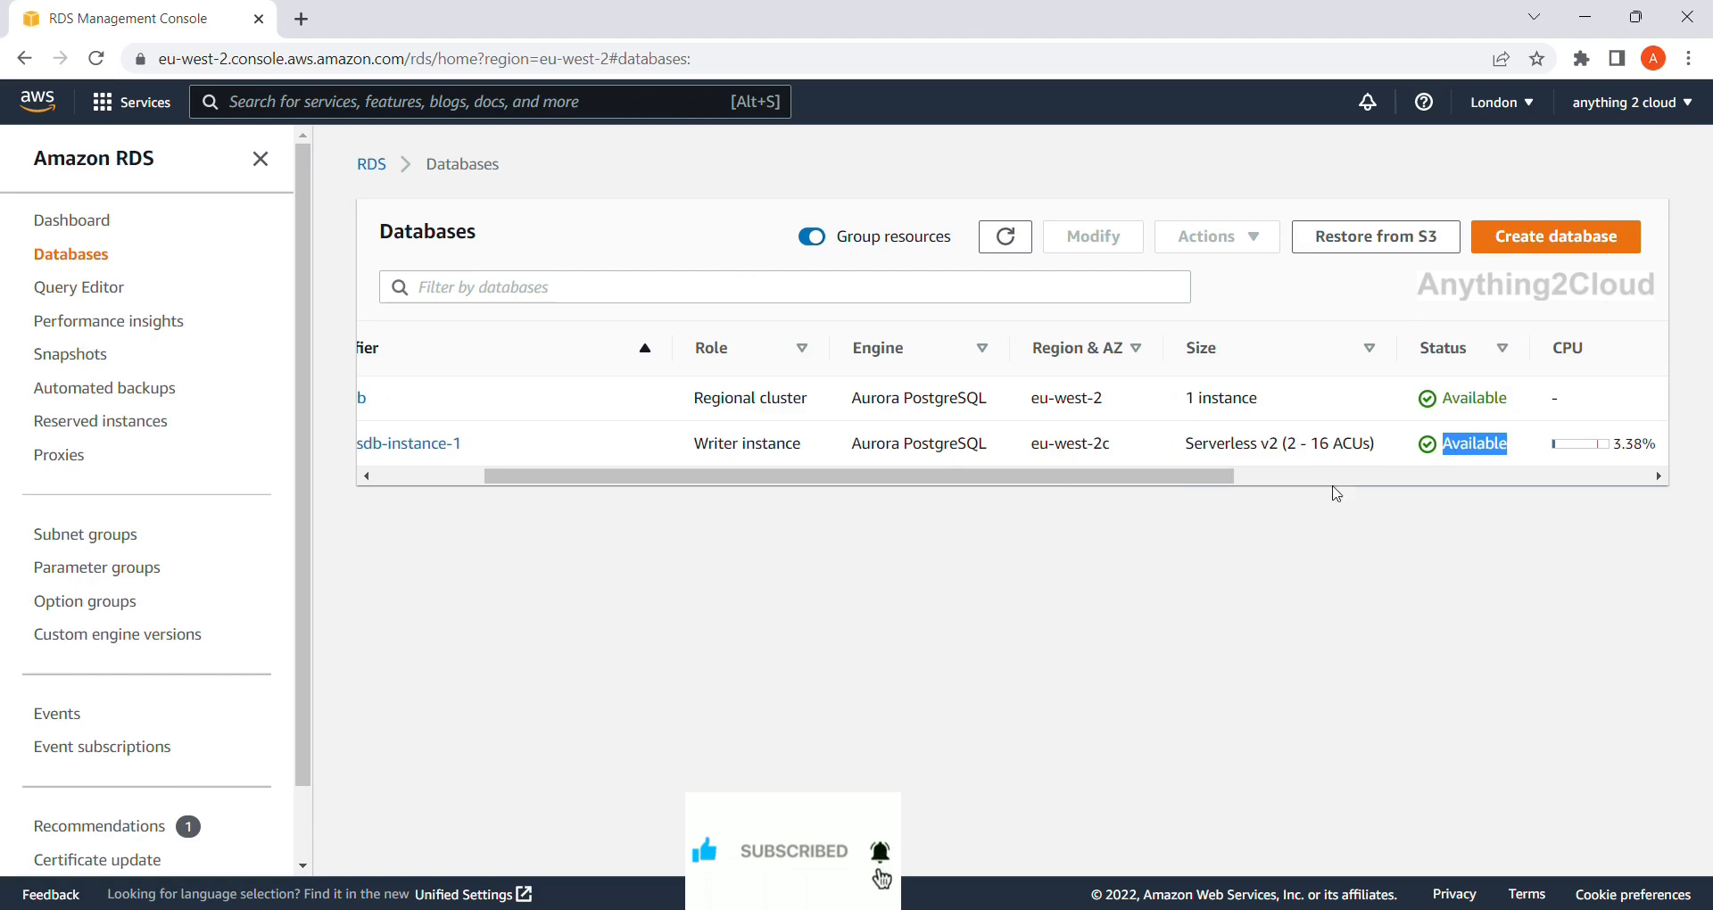
{"action": "left_click_drag", "start_coordinate": [1177, 482], "coordinate": [605, 504]}
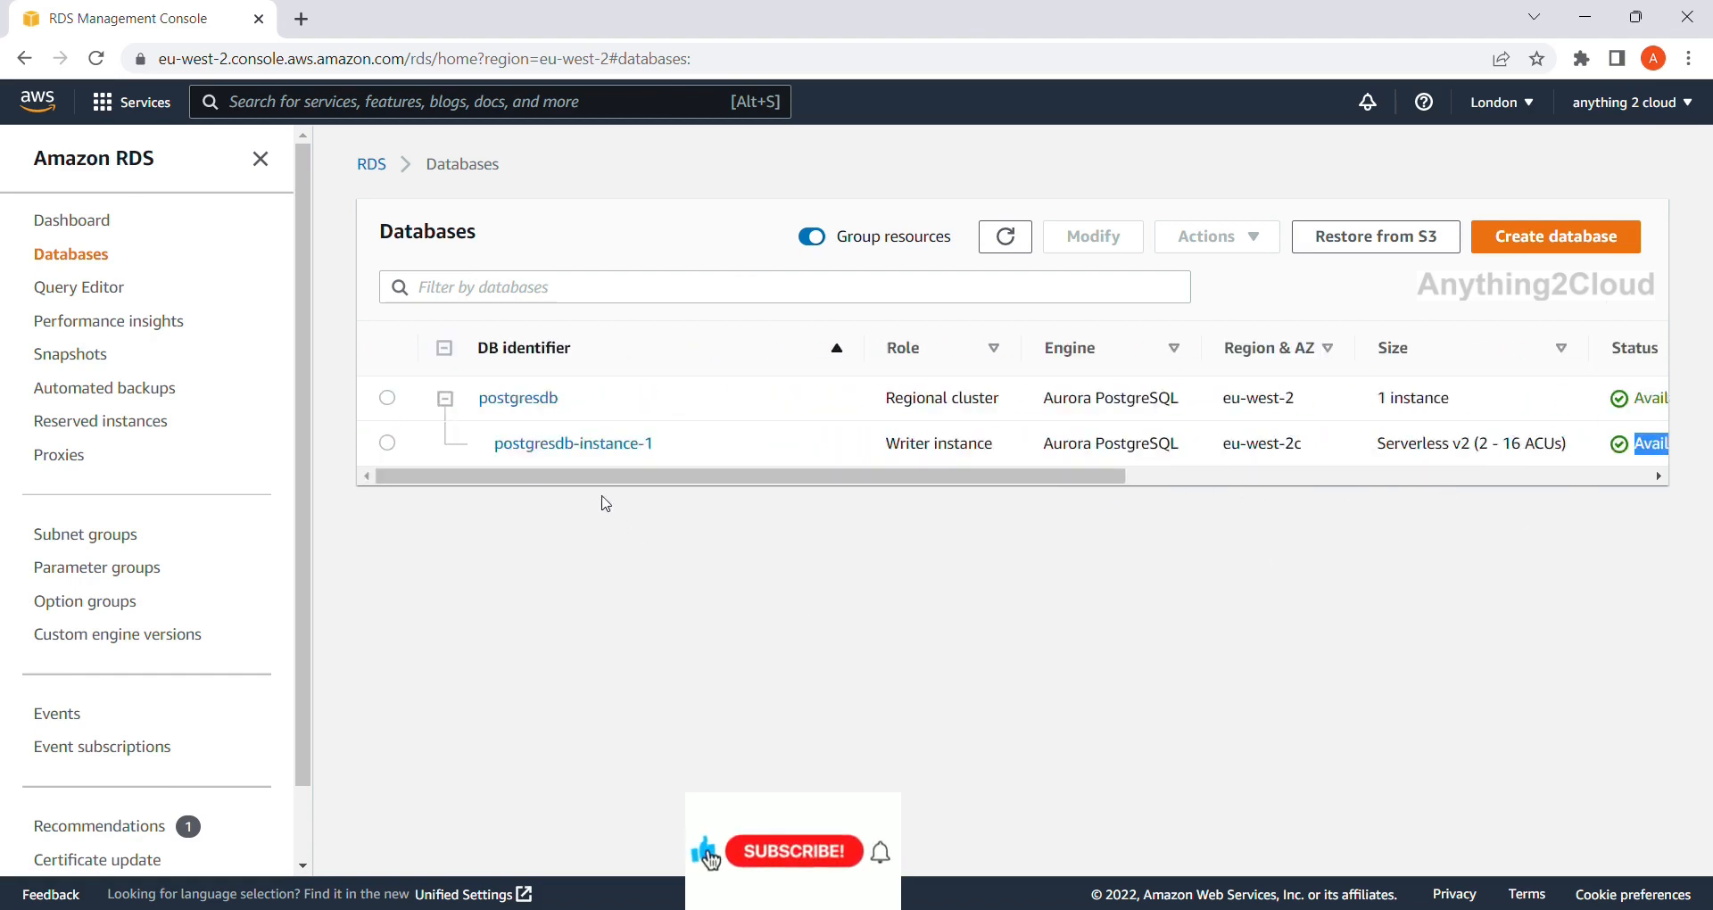
{"action": "left_click", "coordinate": [542, 398]}
{"action": "scroll", "coordinate": [615, 535], "scroll_direction": "down", "scroll_amount": 4}
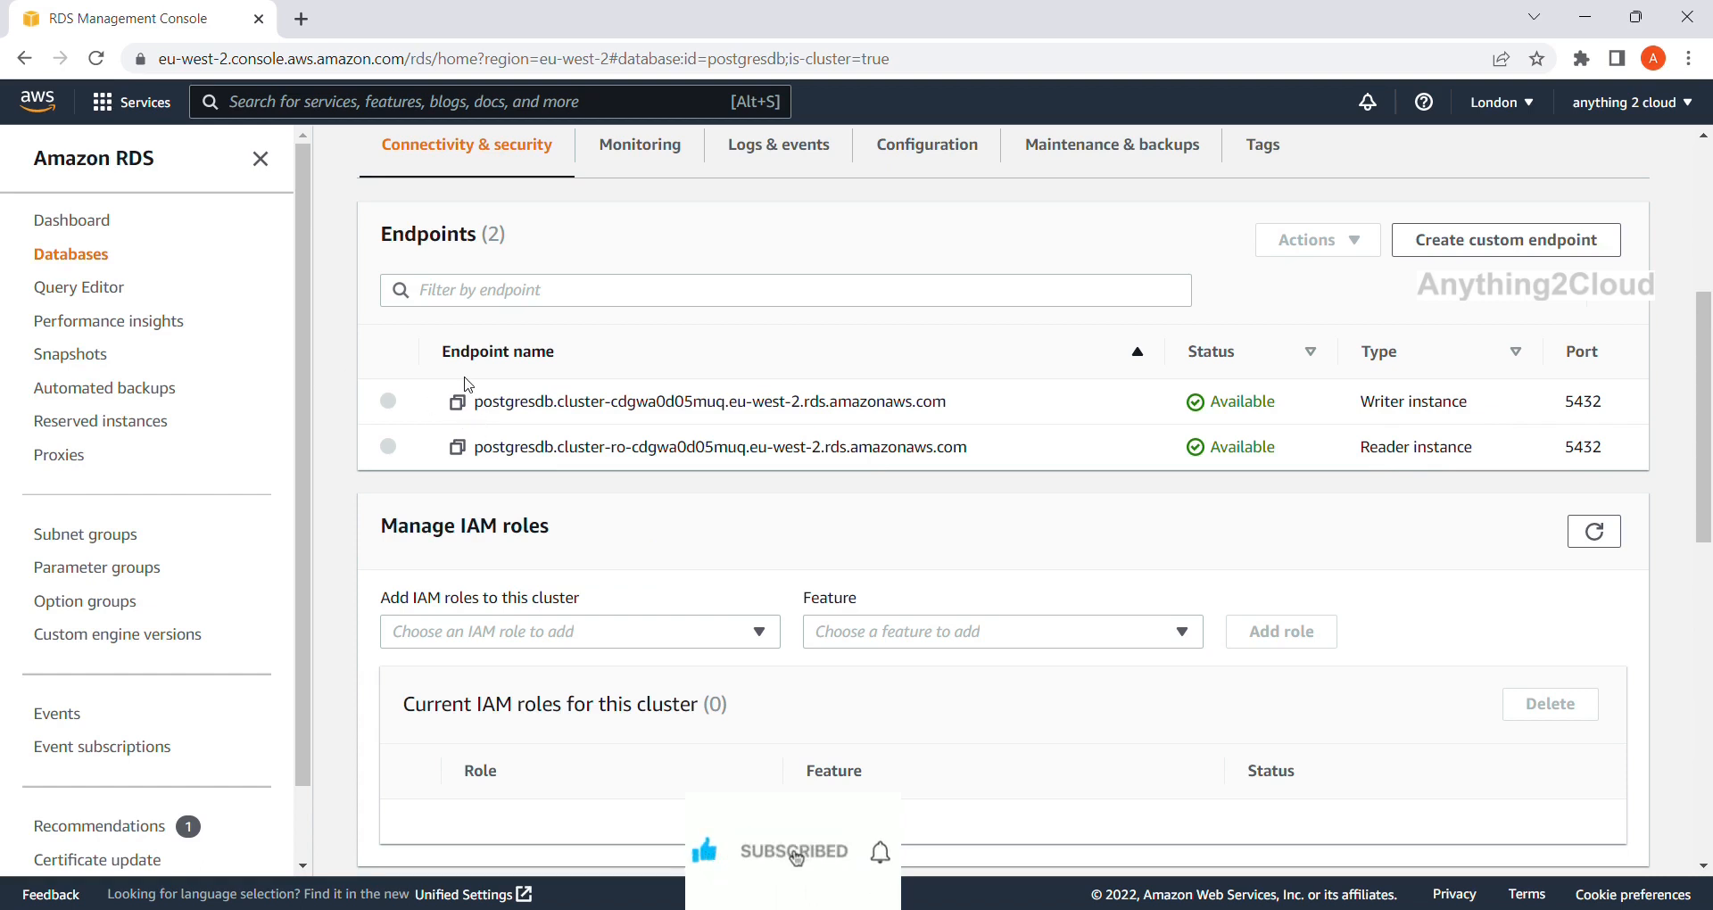
{"action": "scroll", "coordinate": [473, 402], "scroll_direction": "up", "scroll_amount": 4}
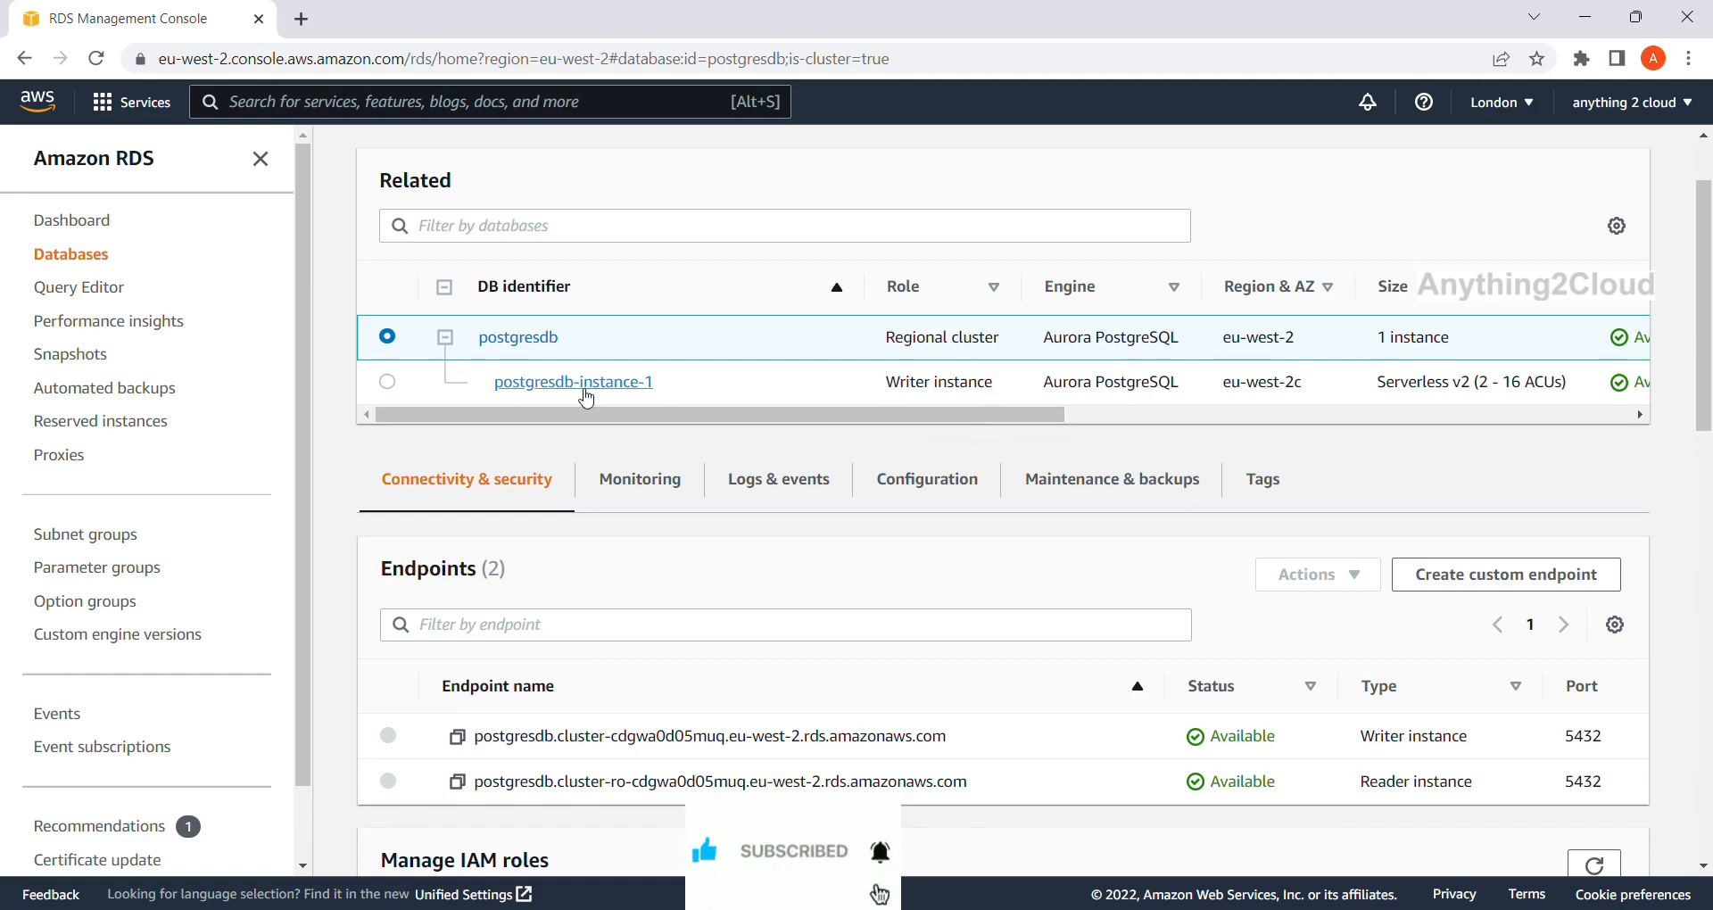
{"action": "left_click", "coordinate": [654, 392]}
{"action": "scroll", "coordinate": [680, 460], "scroll_direction": "down", "scroll_amount": 5}
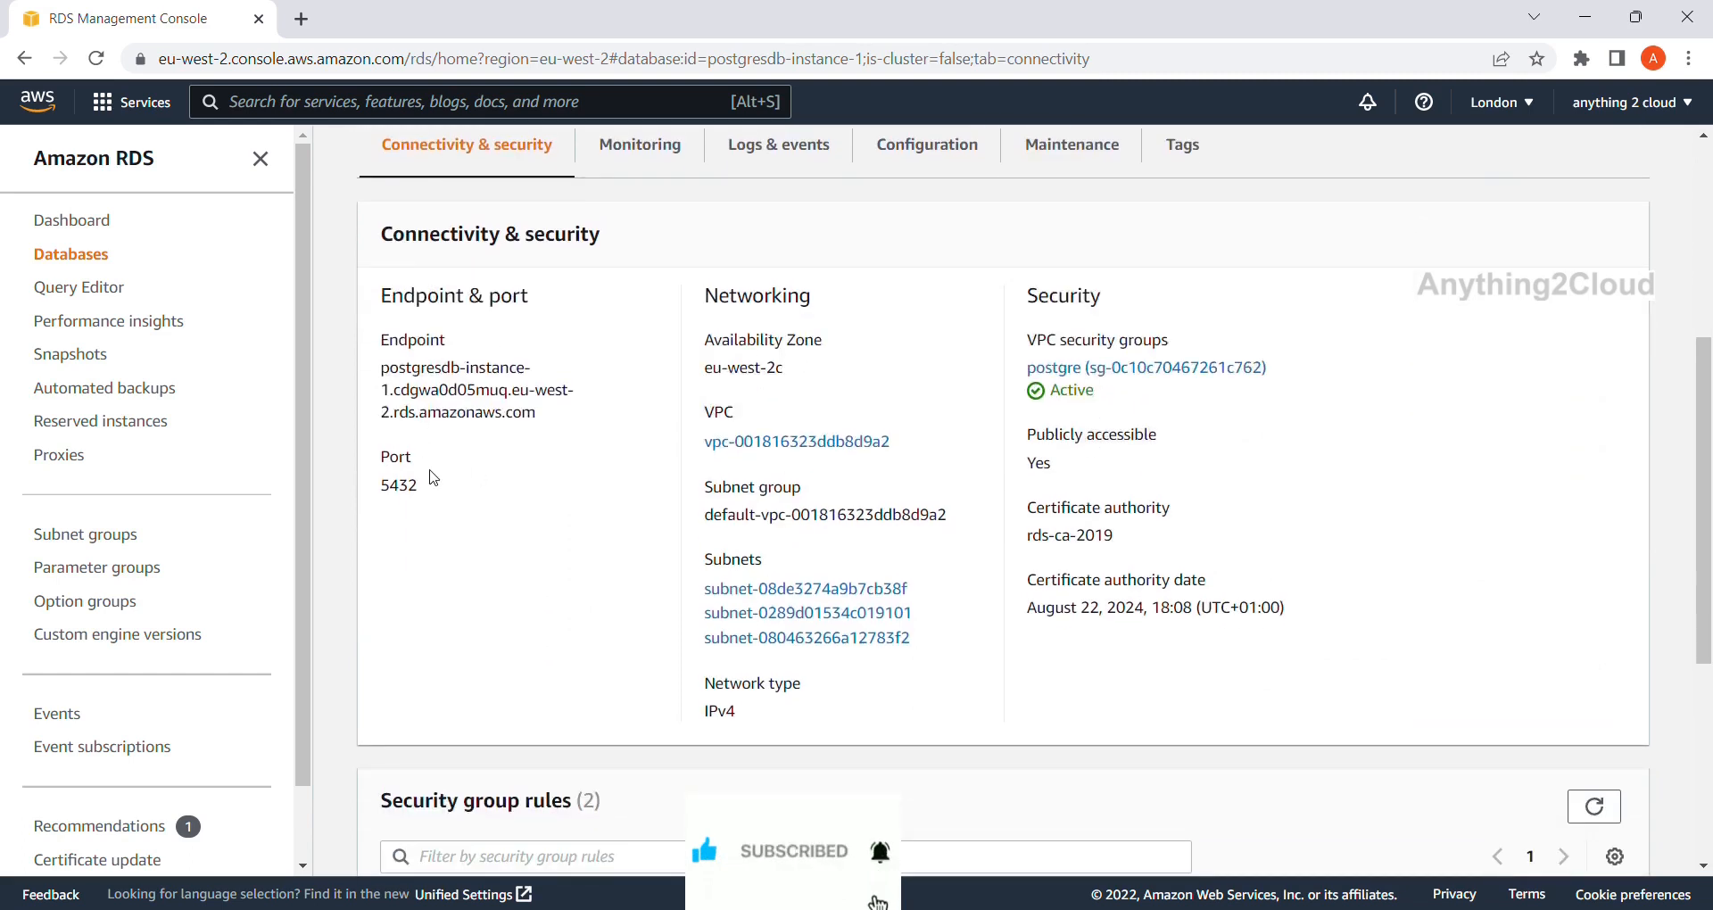
Note port 5432 and open the postgre group's inbound rules for editing.
{"action": "left_click_drag", "start_coordinate": [426, 487], "coordinate": [383, 487]}
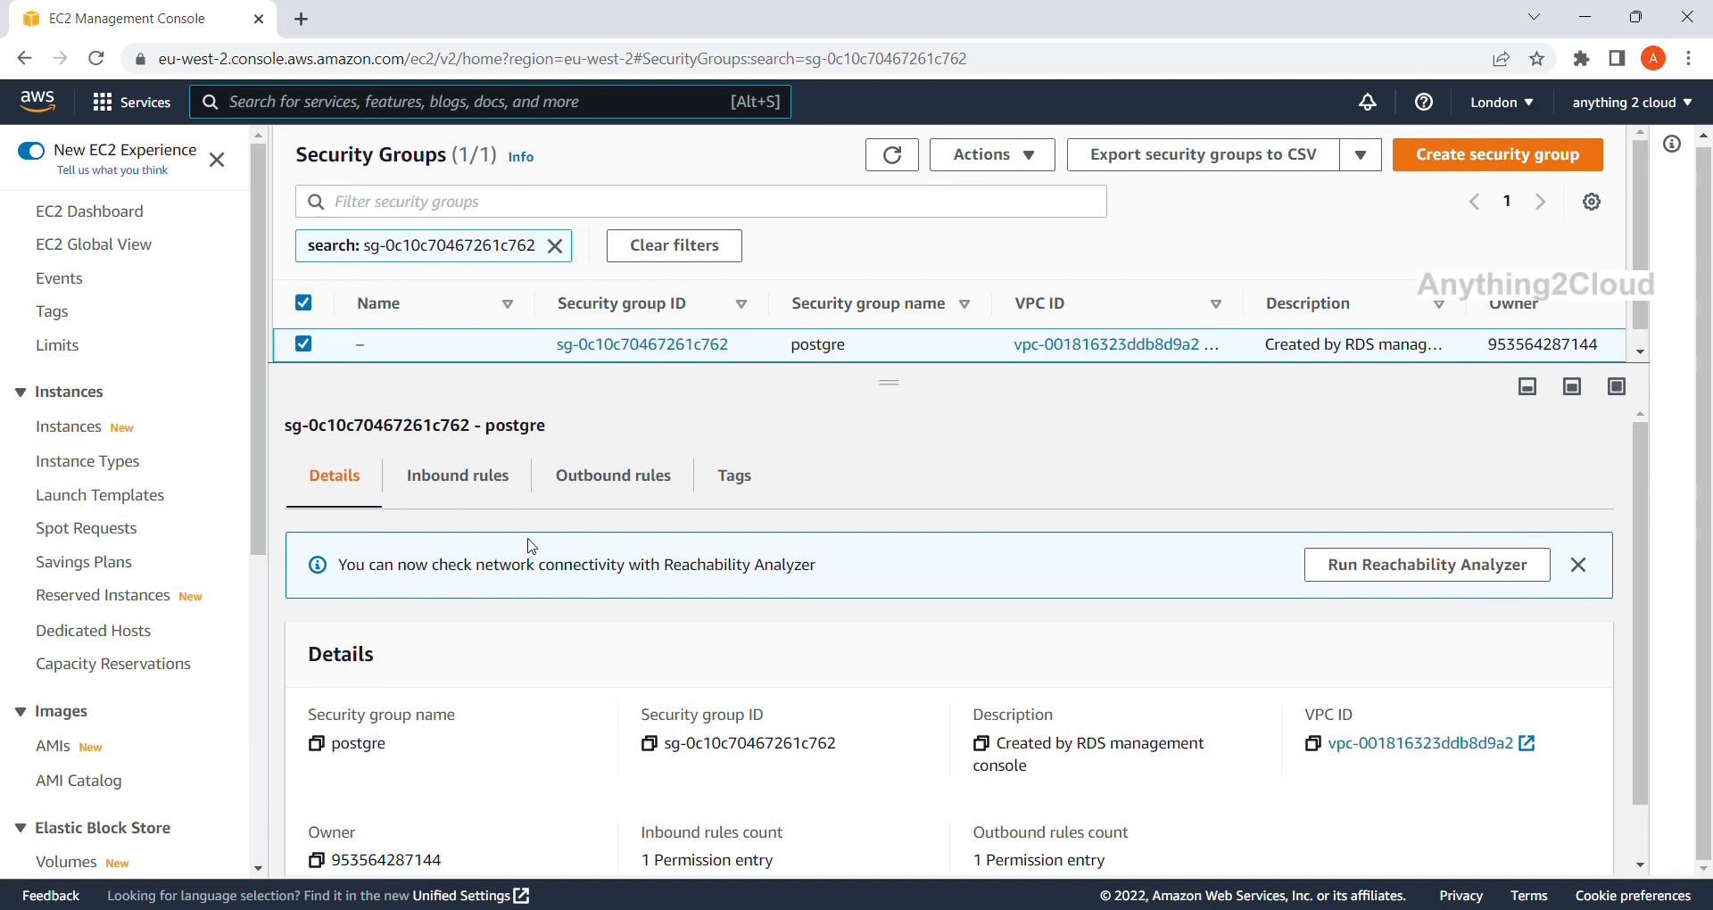
{"action": "left_click", "coordinate": [467, 481]}
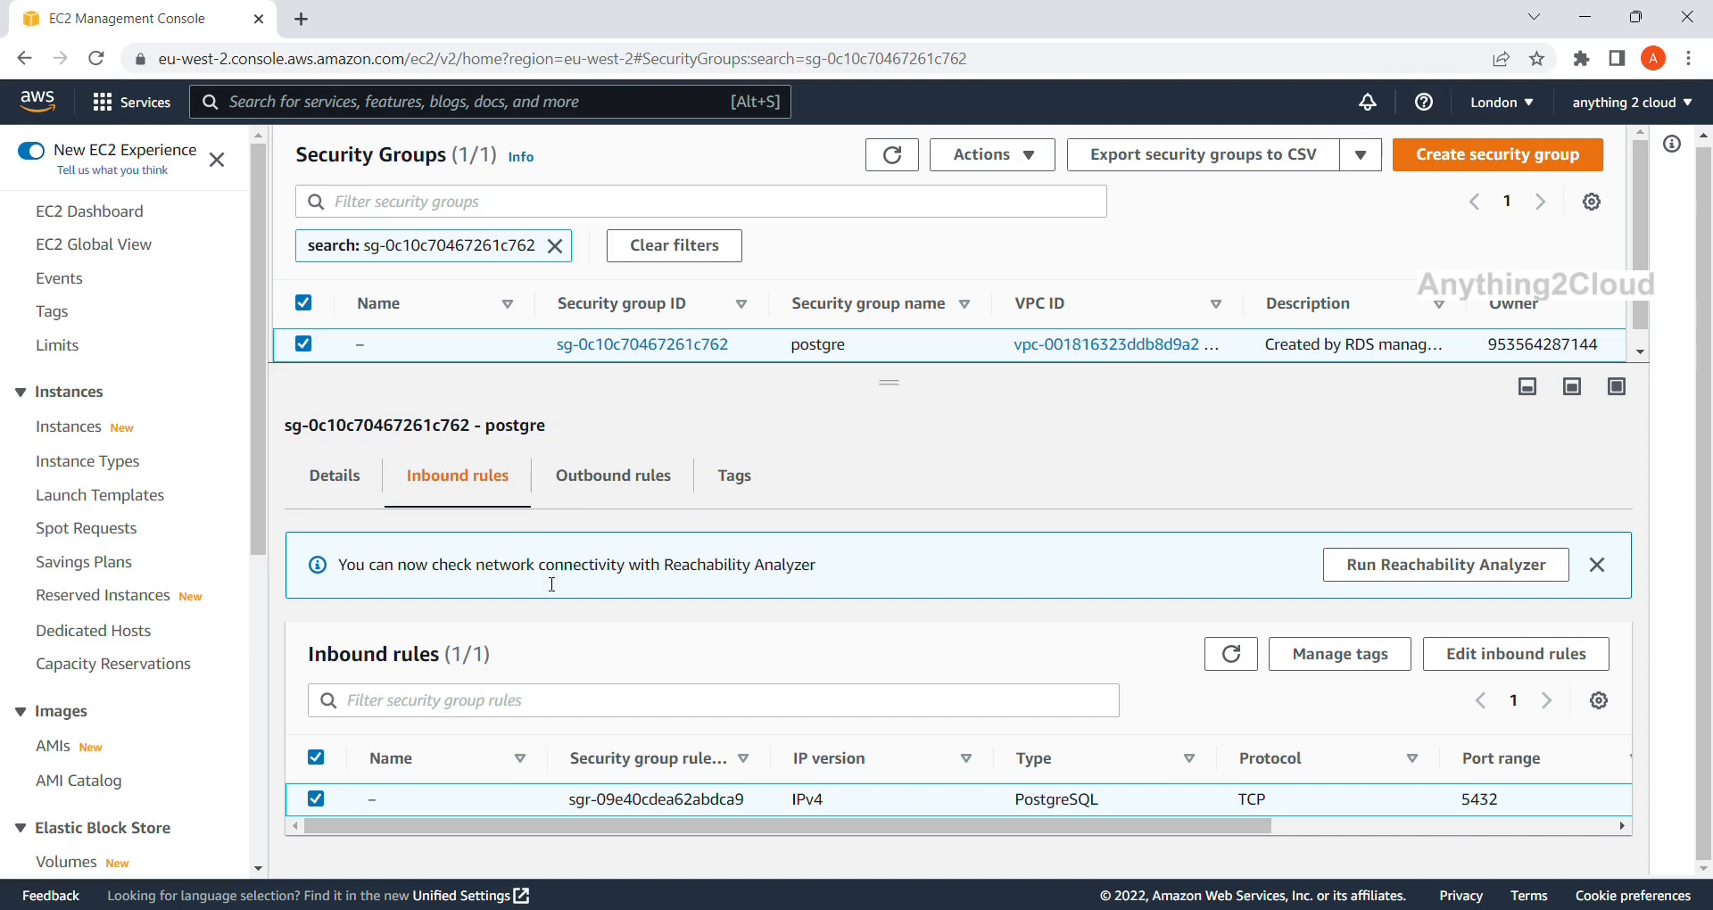
{"action": "left_click", "coordinate": [1479, 671]}
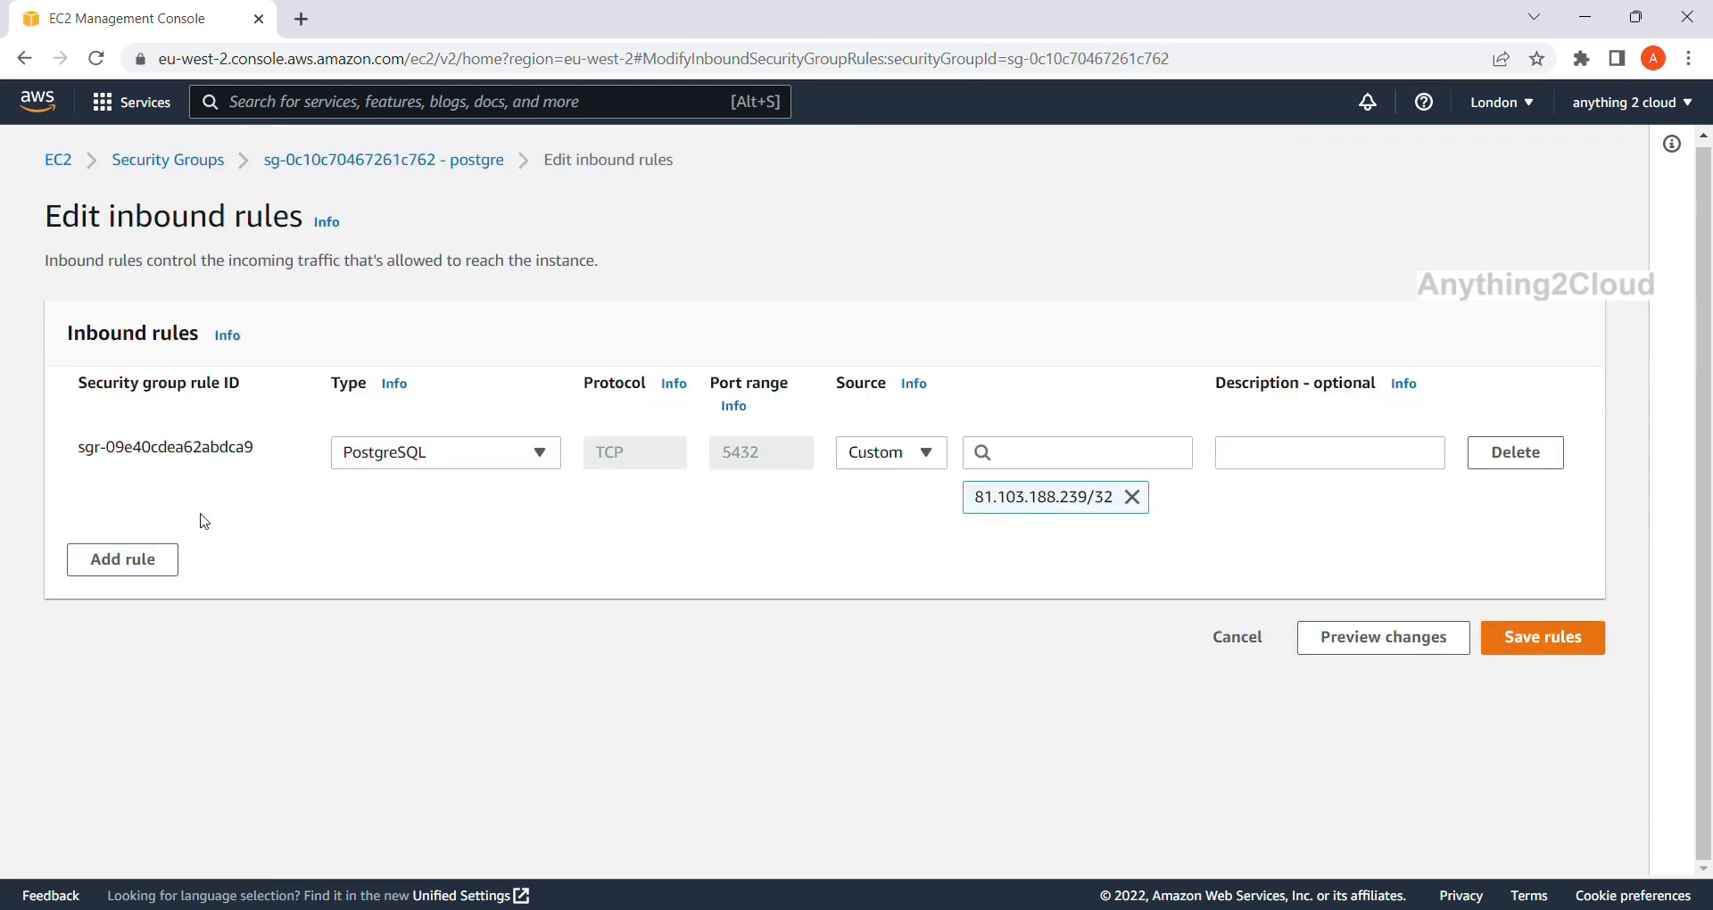
Add a new inbound rule of type PostgreSQL.
{"action": "left_click", "coordinate": [76, 562]}
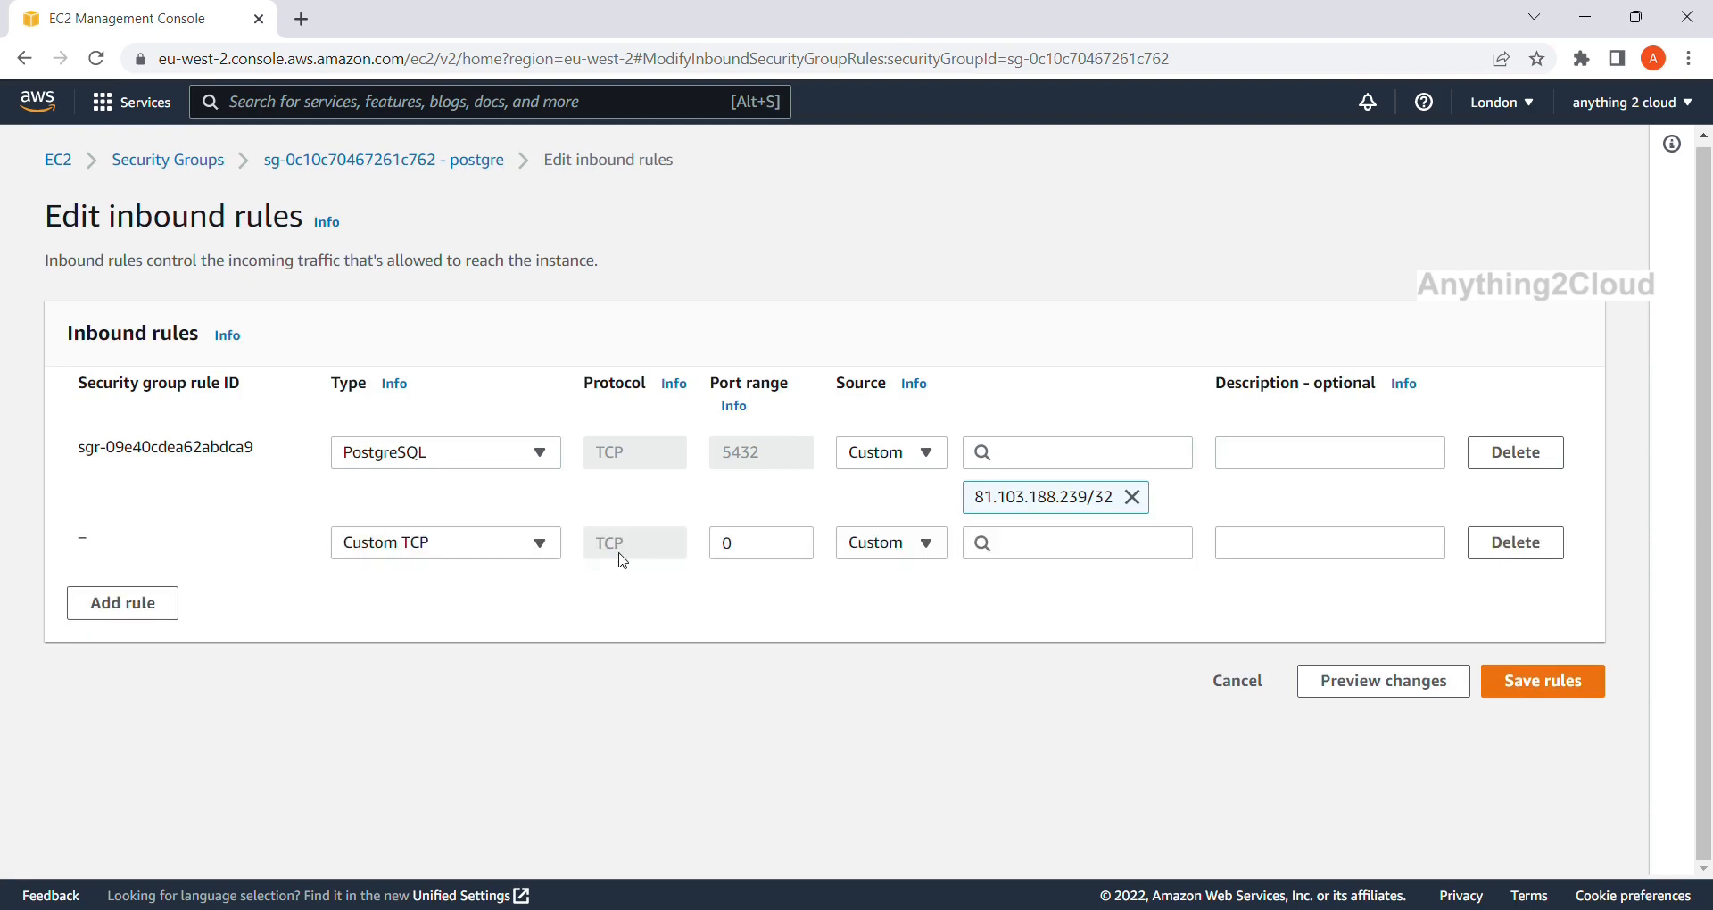
{"action": "left_click", "coordinate": [540, 543]}
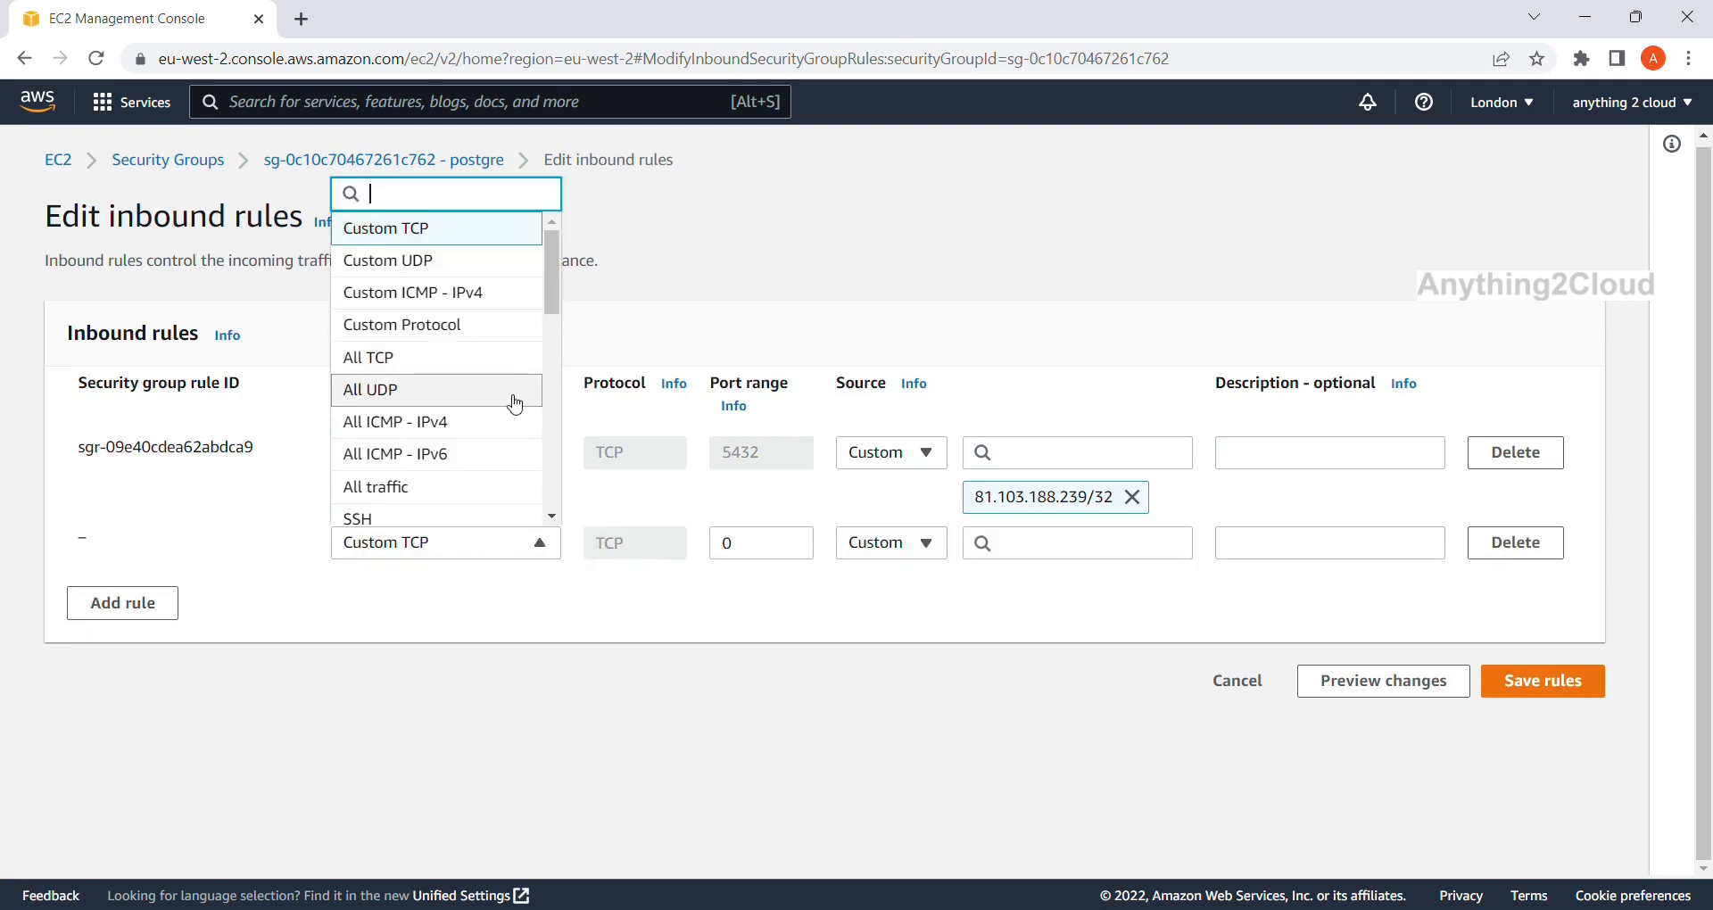
{"action": "scroll", "coordinate": [515, 405], "scroll_direction": "down", "scroll_amount": 4}
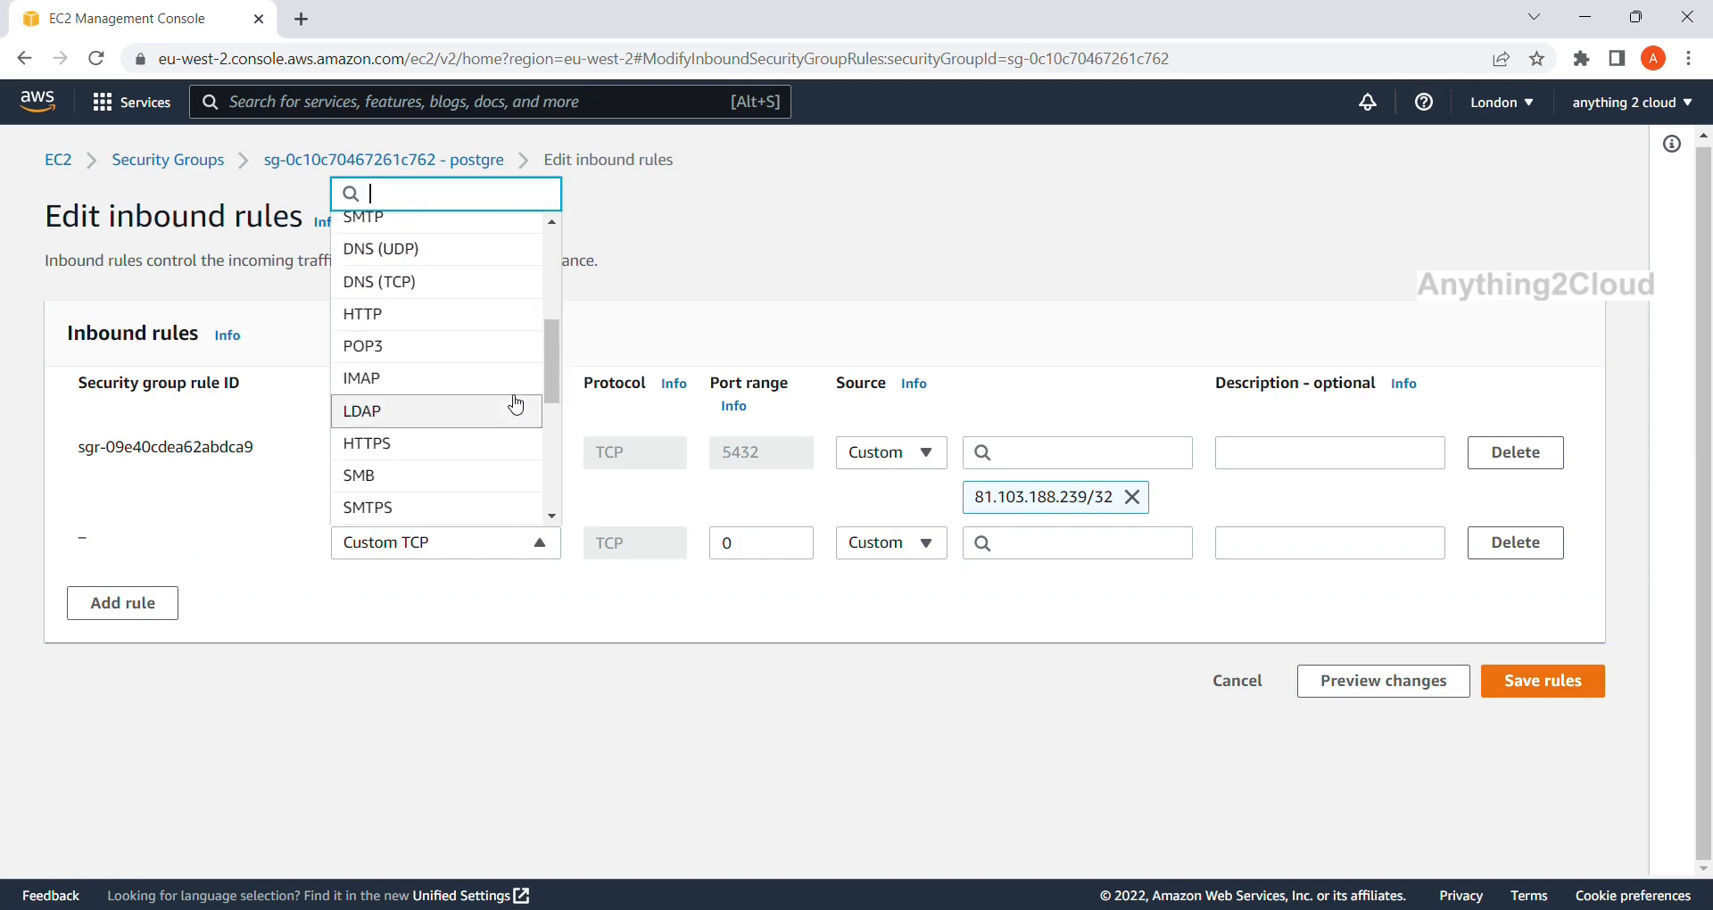
{"action": "scroll", "coordinate": [515, 405], "scroll_direction": "down", "scroll_amount": 3}
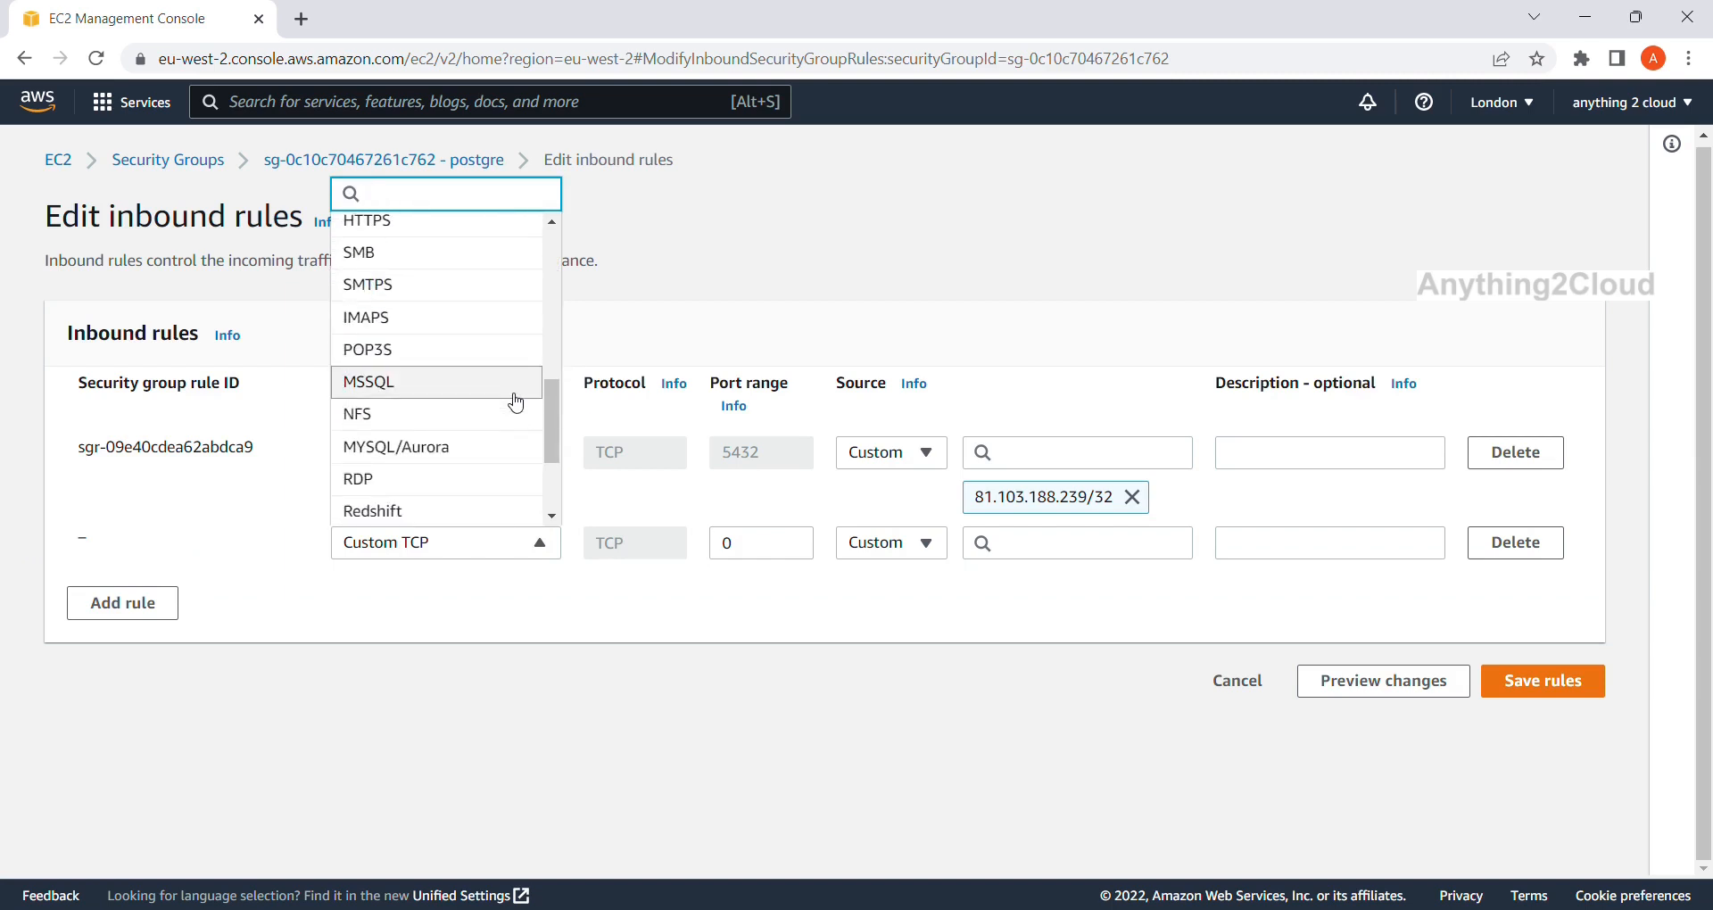
{"action": "scroll", "coordinate": [516, 404], "scroll_direction": "down", "scroll_amount": 2}
{"action": "left_click", "coordinate": [517, 416]}
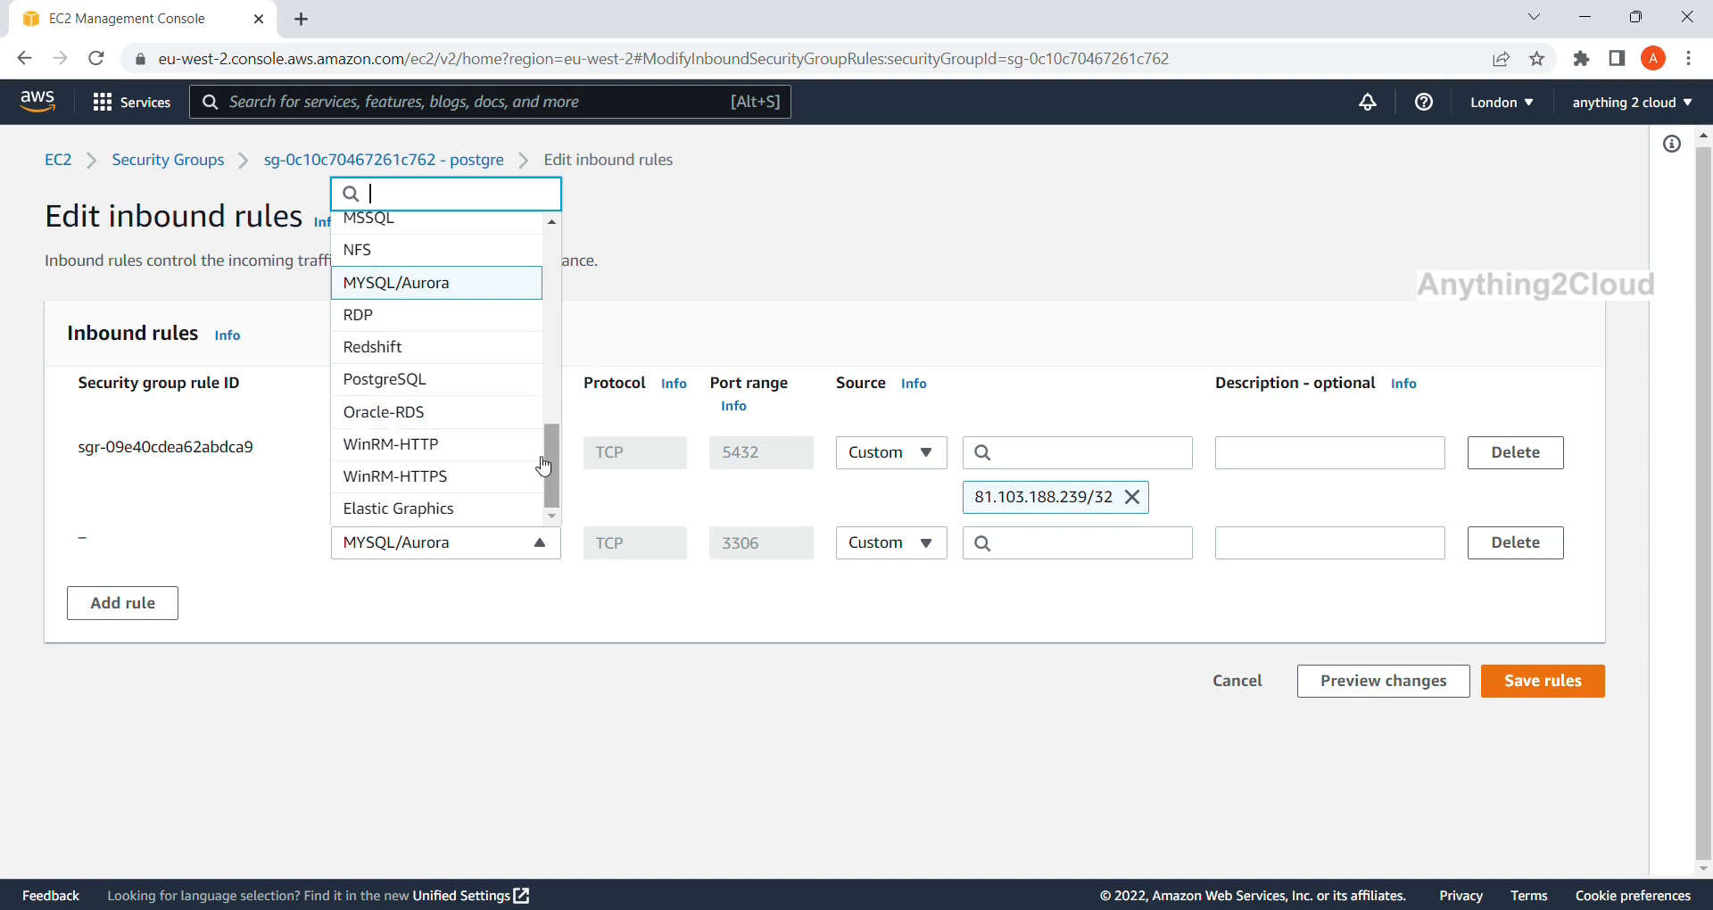
{"action": "scroll", "coordinate": [504, 489], "scroll_direction": "up", "scroll_amount": 9}
{"action": "scroll", "coordinate": [515, 414], "scroll_direction": "down", "scroll_amount": 5}
{"action": "scroll", "coordinate": [514, 417], "scroll_direction": "down", "scroll_amount": 3}
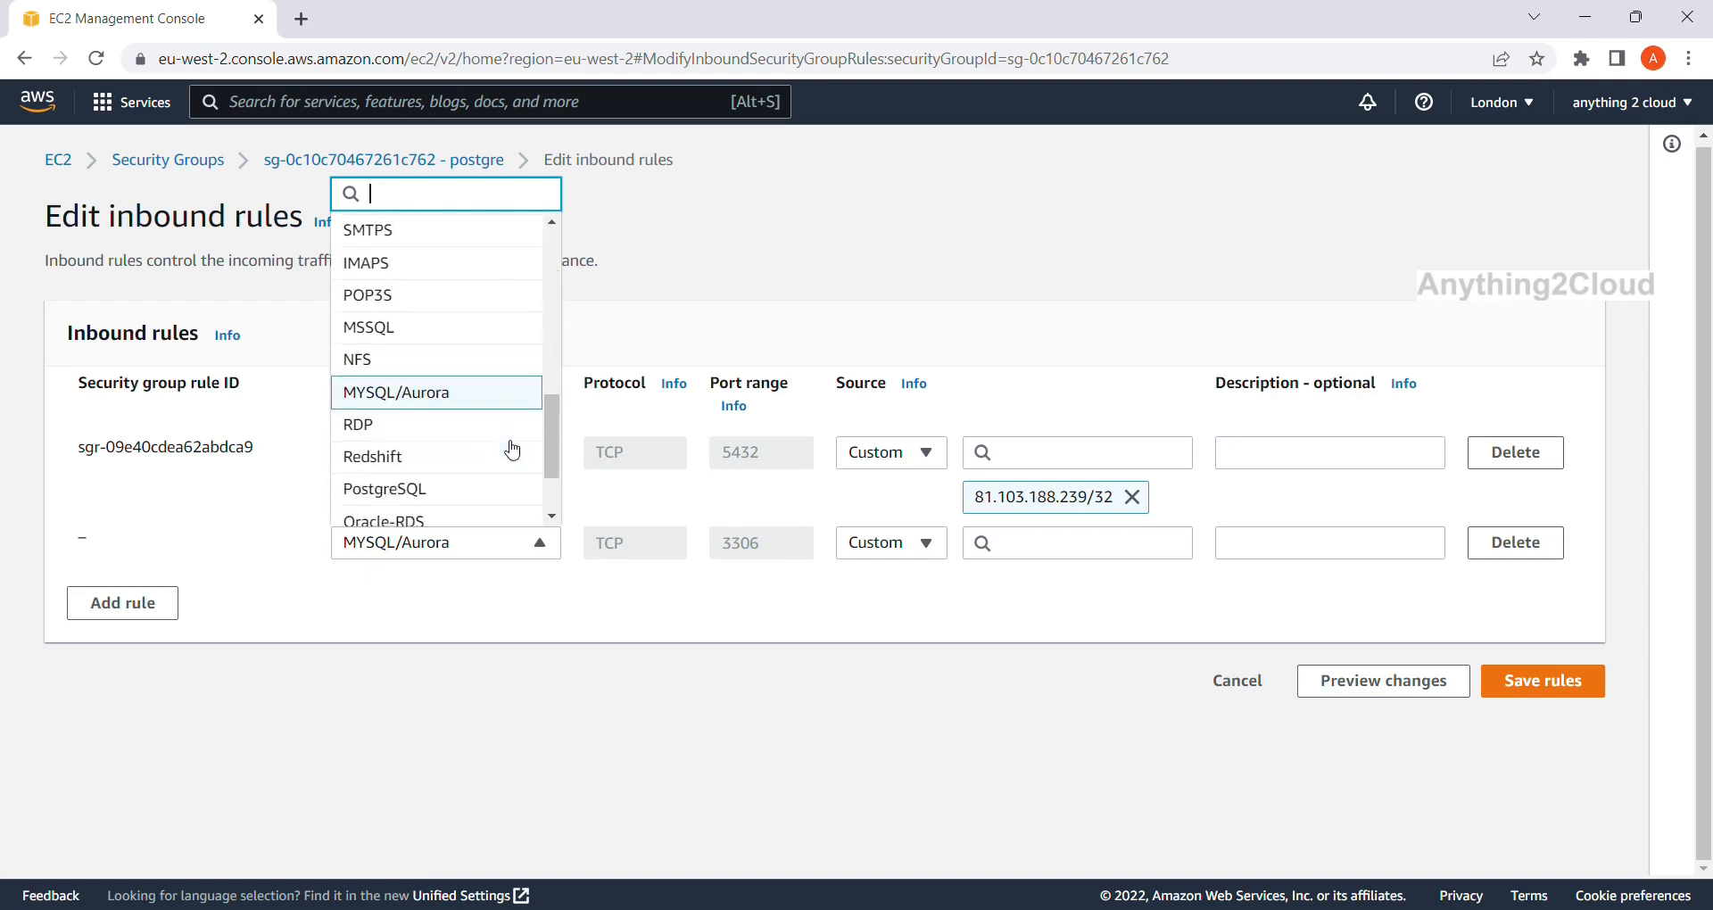
{"action": "scroll", "coordinate": [471, 303], "scroll_direction": "up", "scroll_amount": 3}
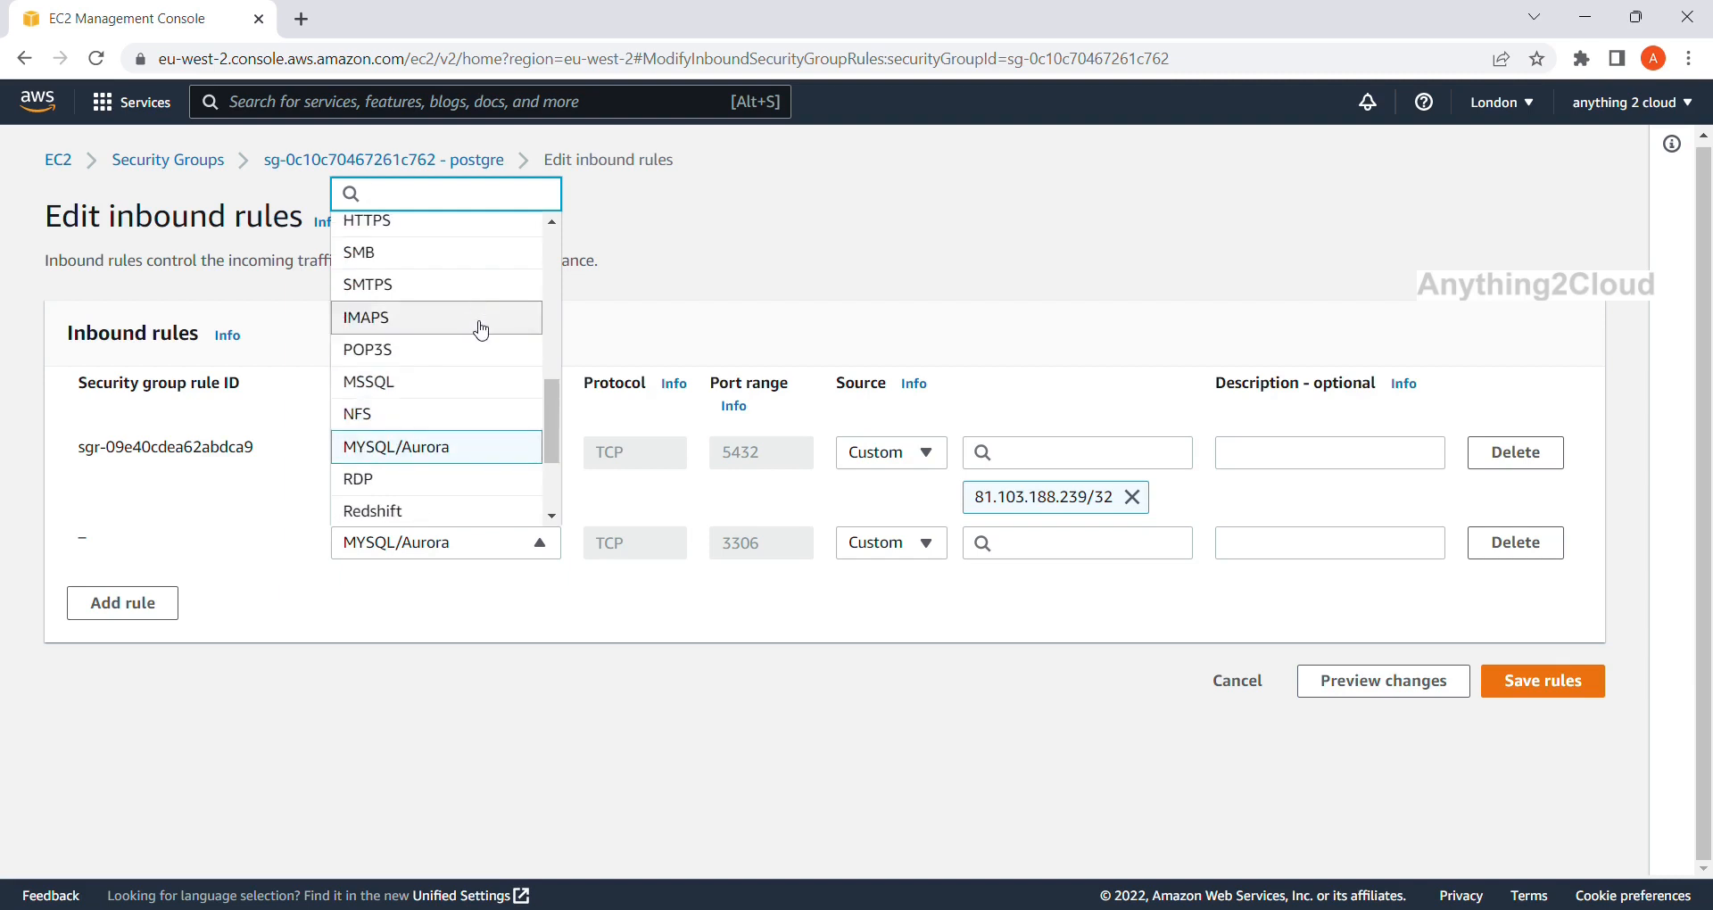
{"action": "scroll", "coordinate": [480, 329], "scroll_direction": "down", "scroll_amount": 3}
{"action": "left_click", "coordinate": [471, 434]}
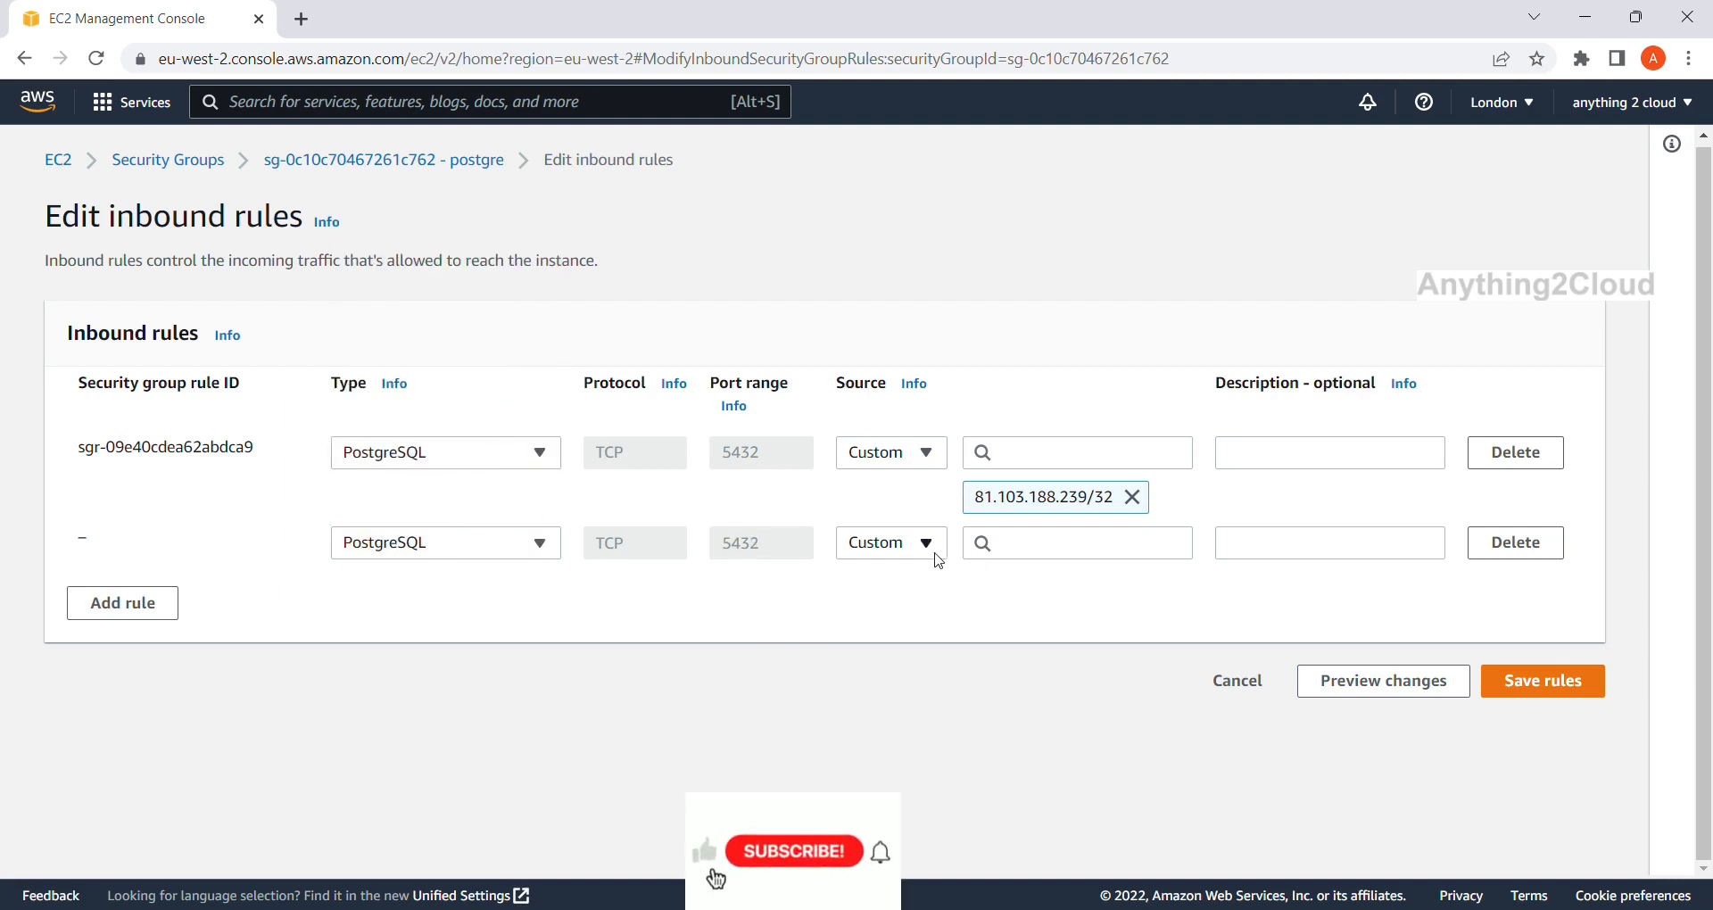
Set the rule's source to Anywhere-IPv4 (0.0.0.0/0) and save the rules.
{"action": "left_click", "coordinate": [933, 553]}
{"action": "left_click", "coordinate": [886, 620]}
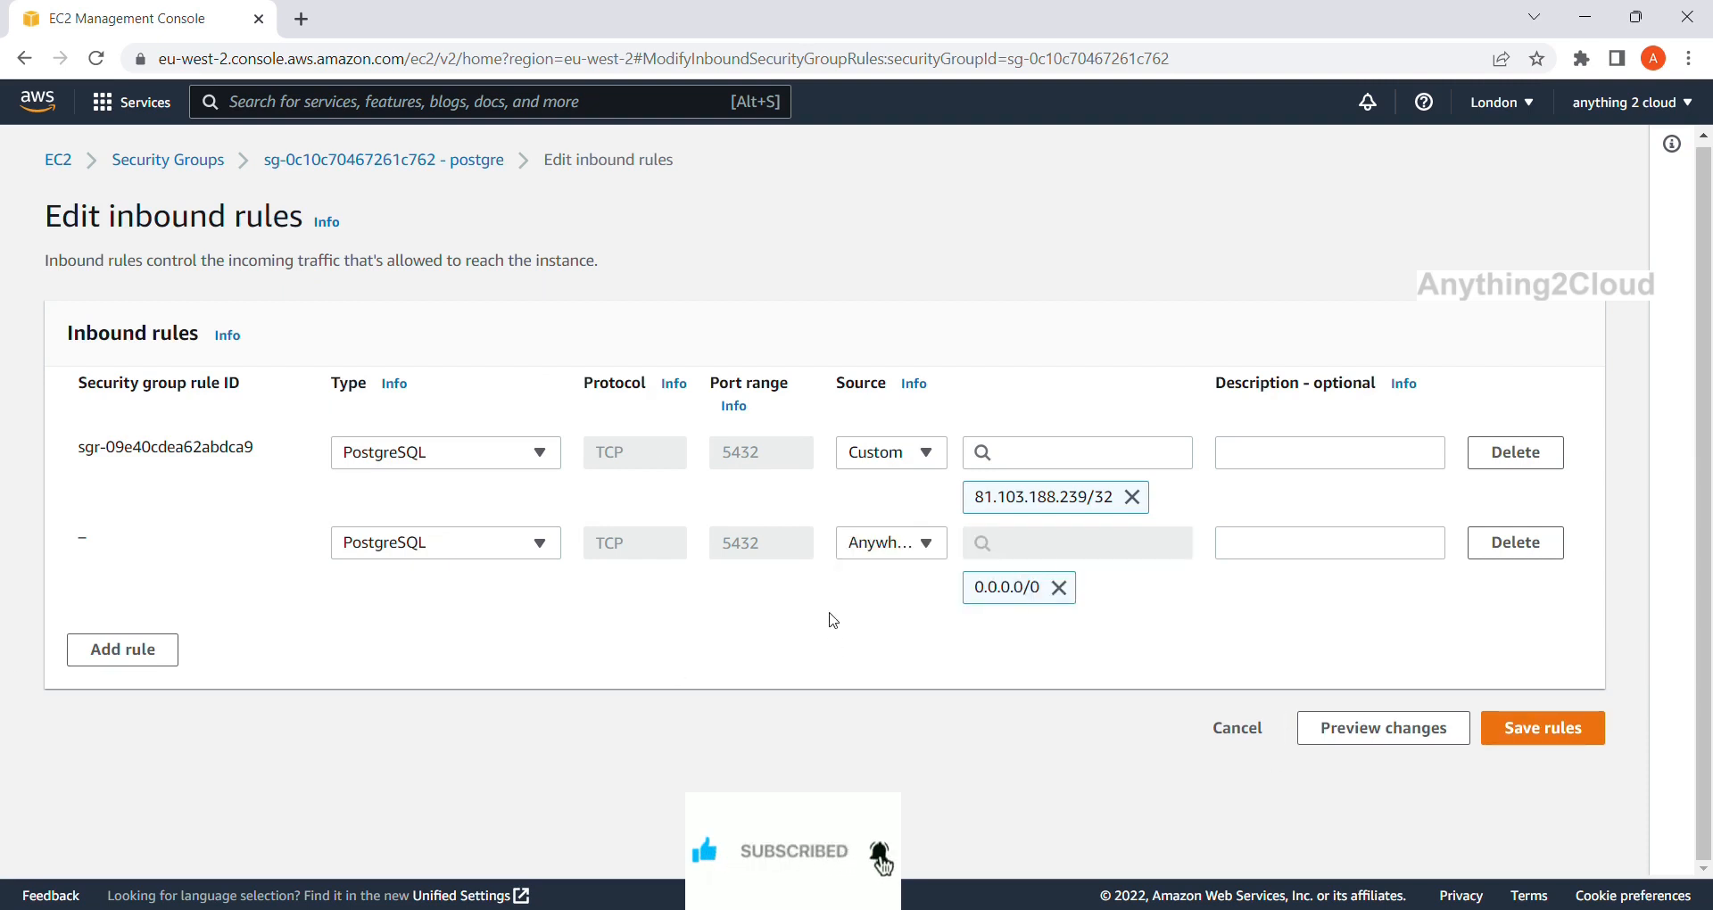
{"action": "left_click_drag", "start_coordinate": [1040, 588], "coordinate": [952, 593]}
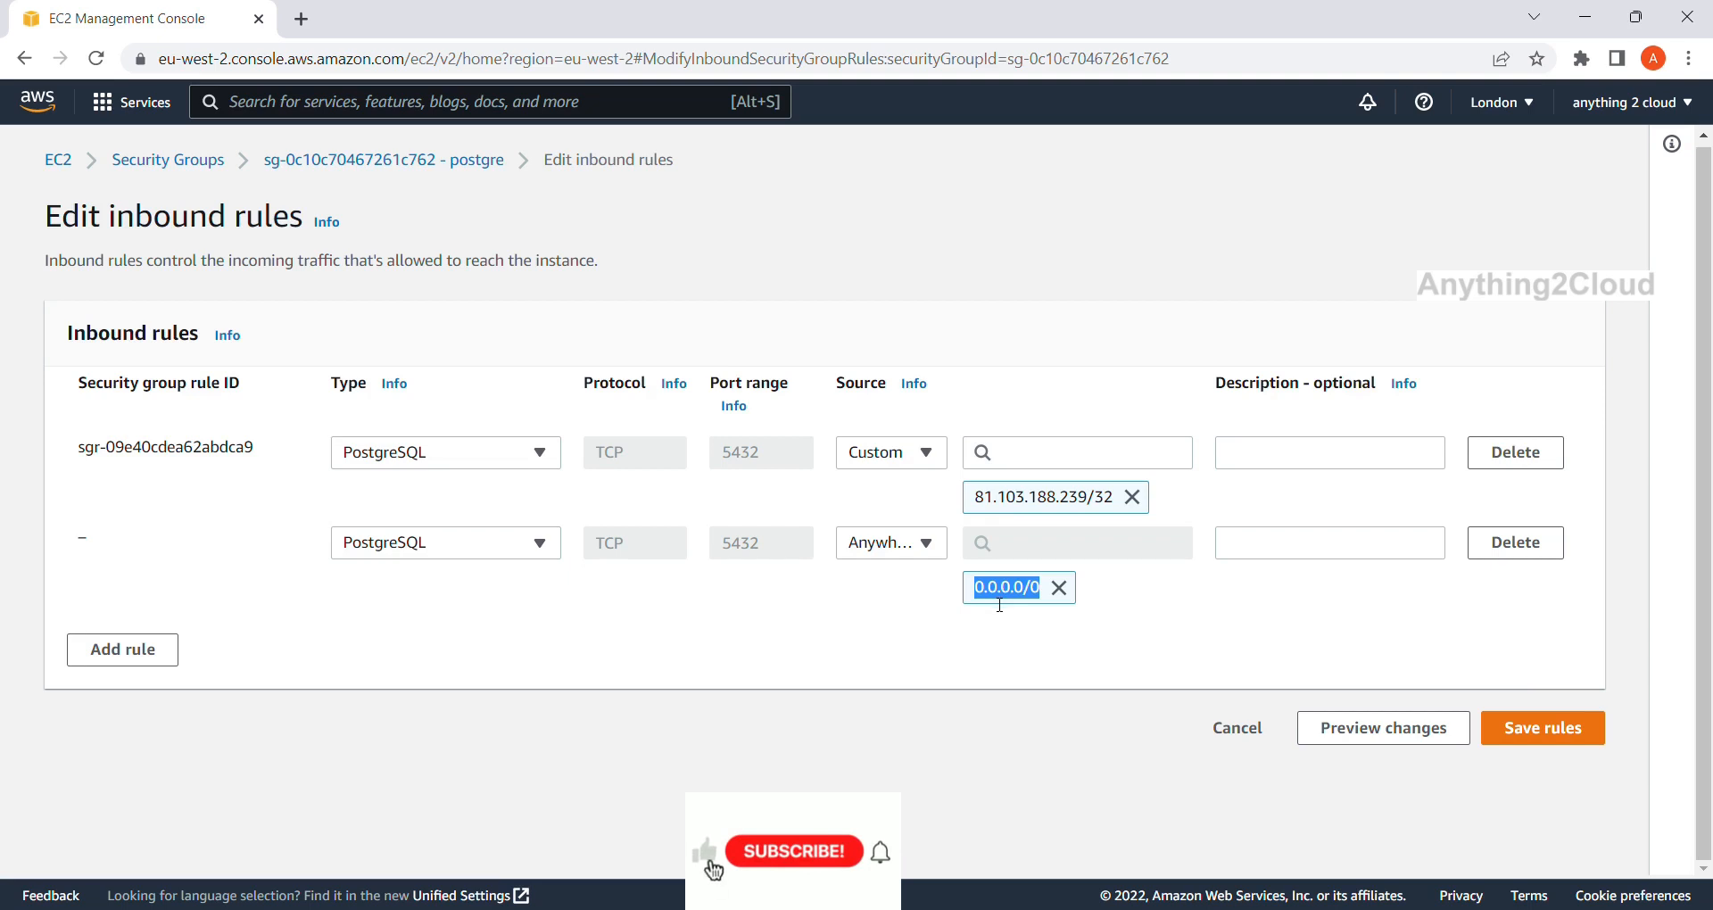
{"action": "left_click", "coordinate": [1548, 730]}
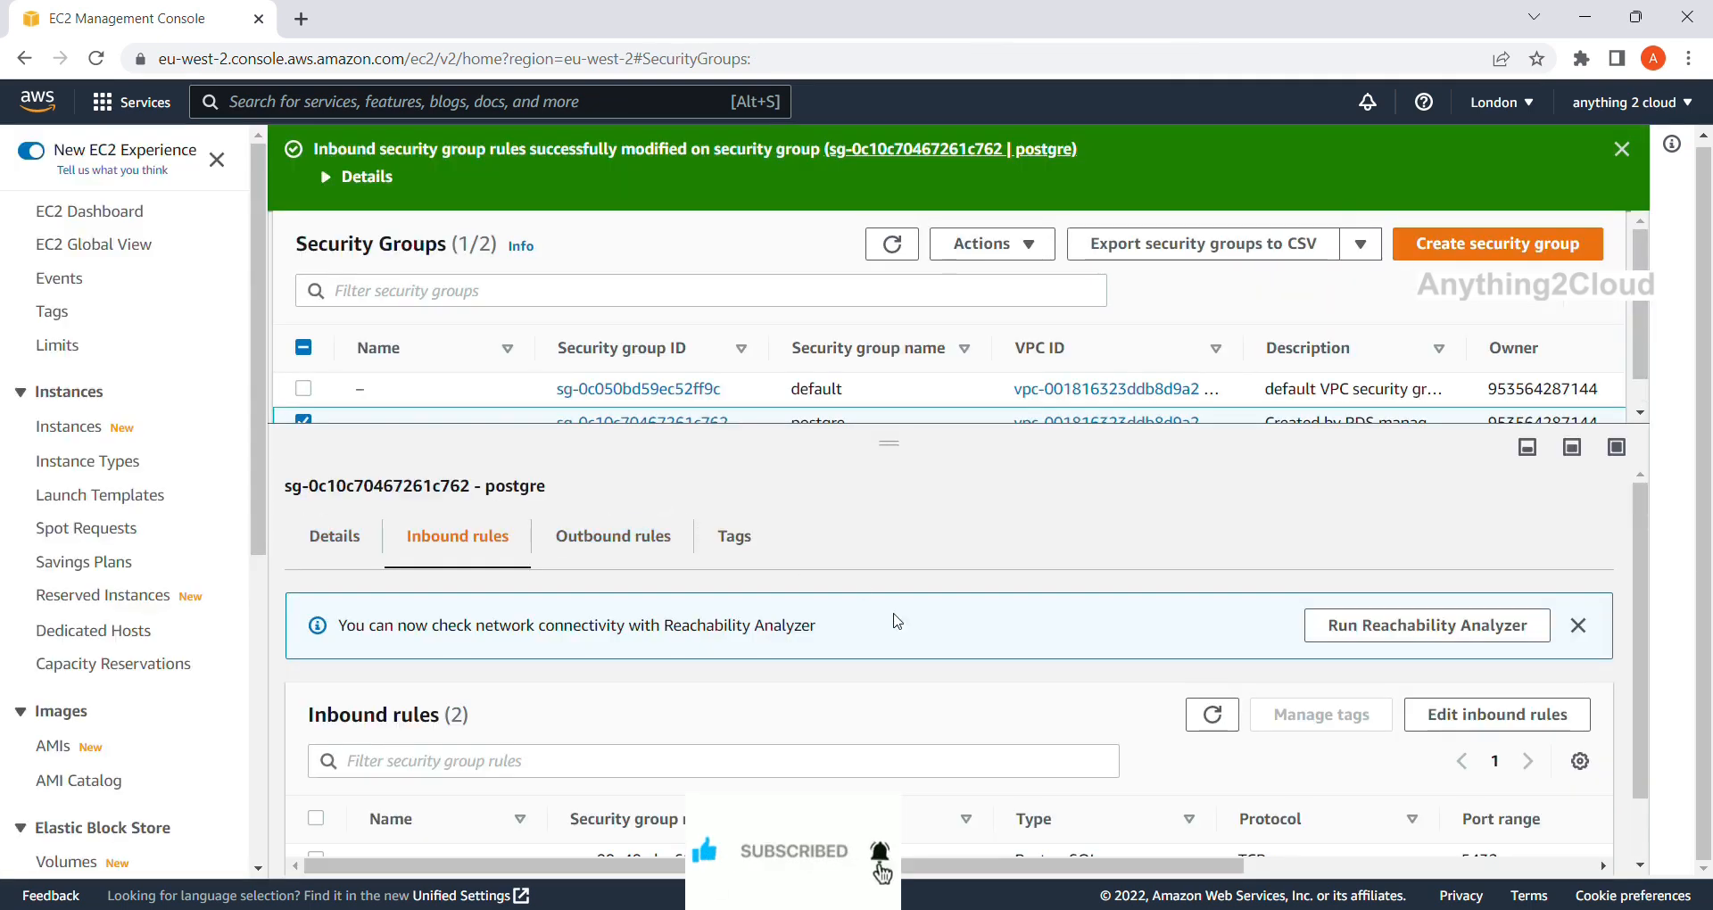
Return to the postgresdb cluster in RDS Databases and copy its writer endpoint address.
{"action": "scroll", "coordinate": [894, 656], "scroll_direction": "down", "scroll_amount": 1}
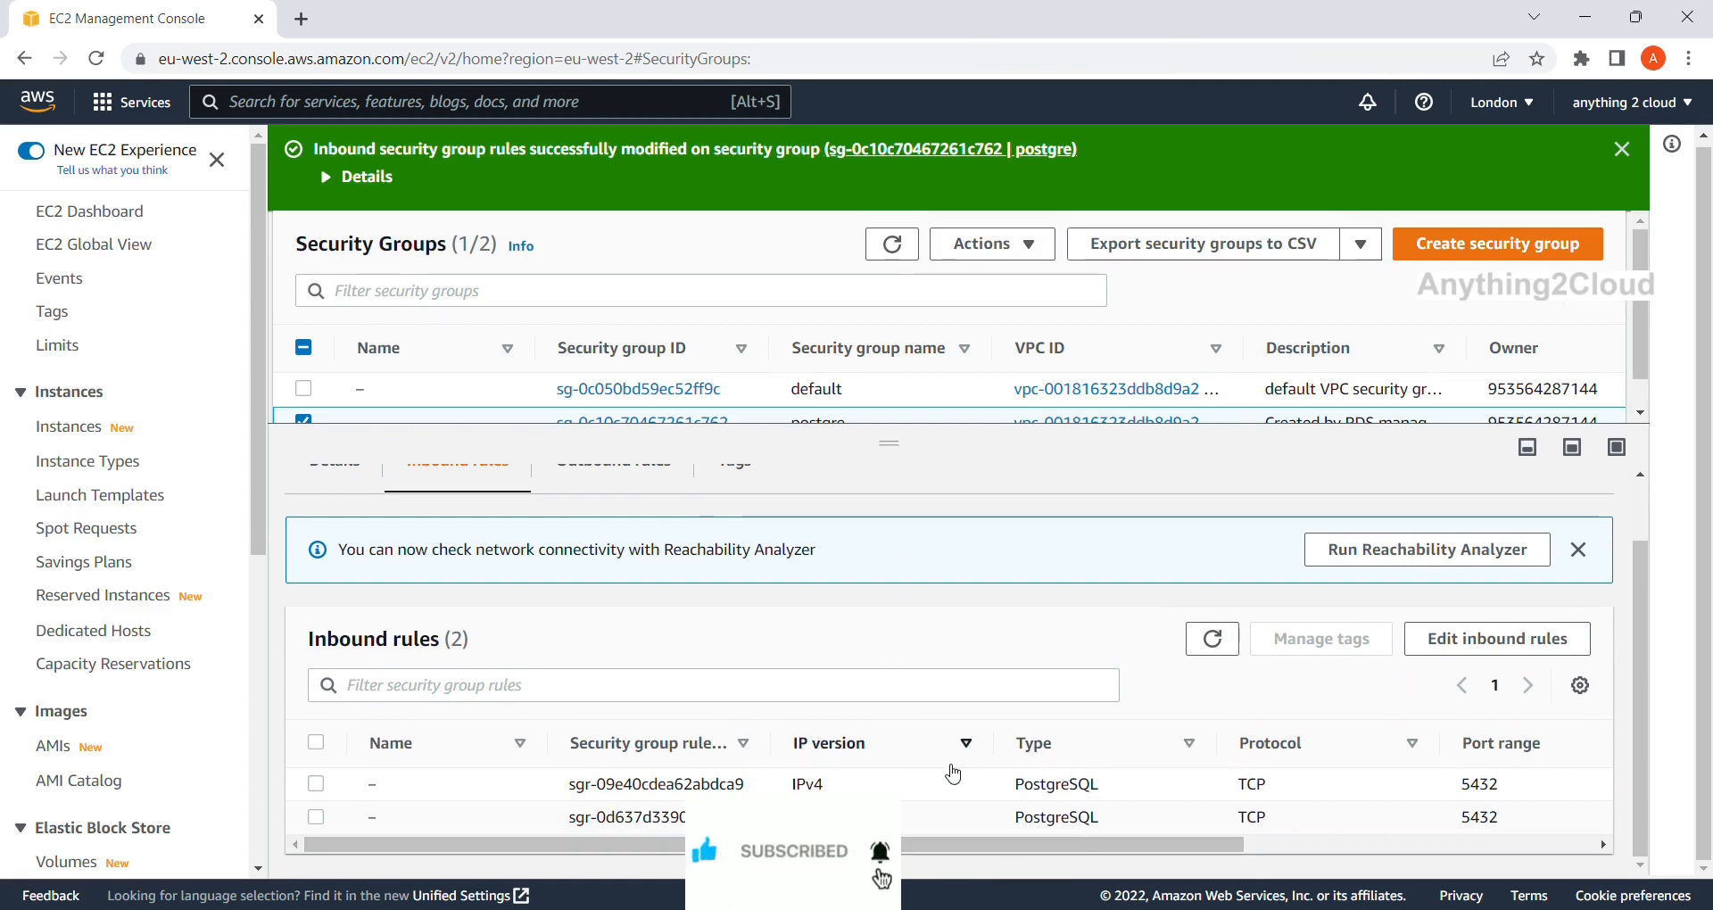
{"action": "scroll", "coordinate": [951, 773], "scroll_direction": "up", "scroll_amount": 1}
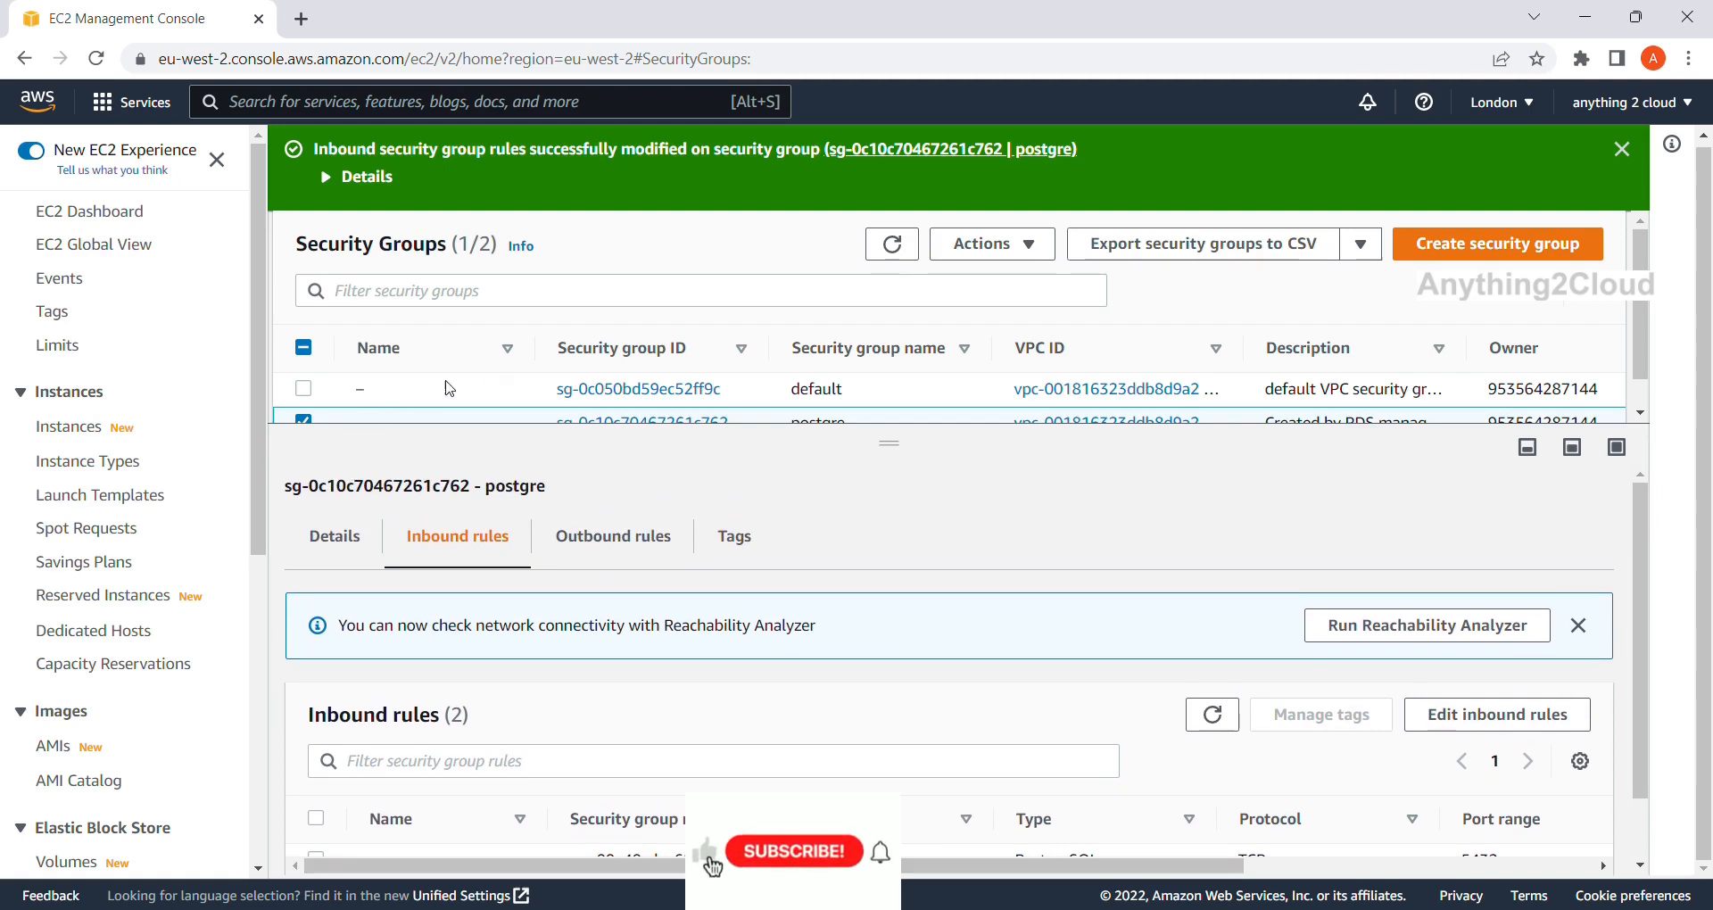
{"action": "left_click", "coordinate": [25, 65]}
{"action": "left_click", "coordinate": [25, 64]}
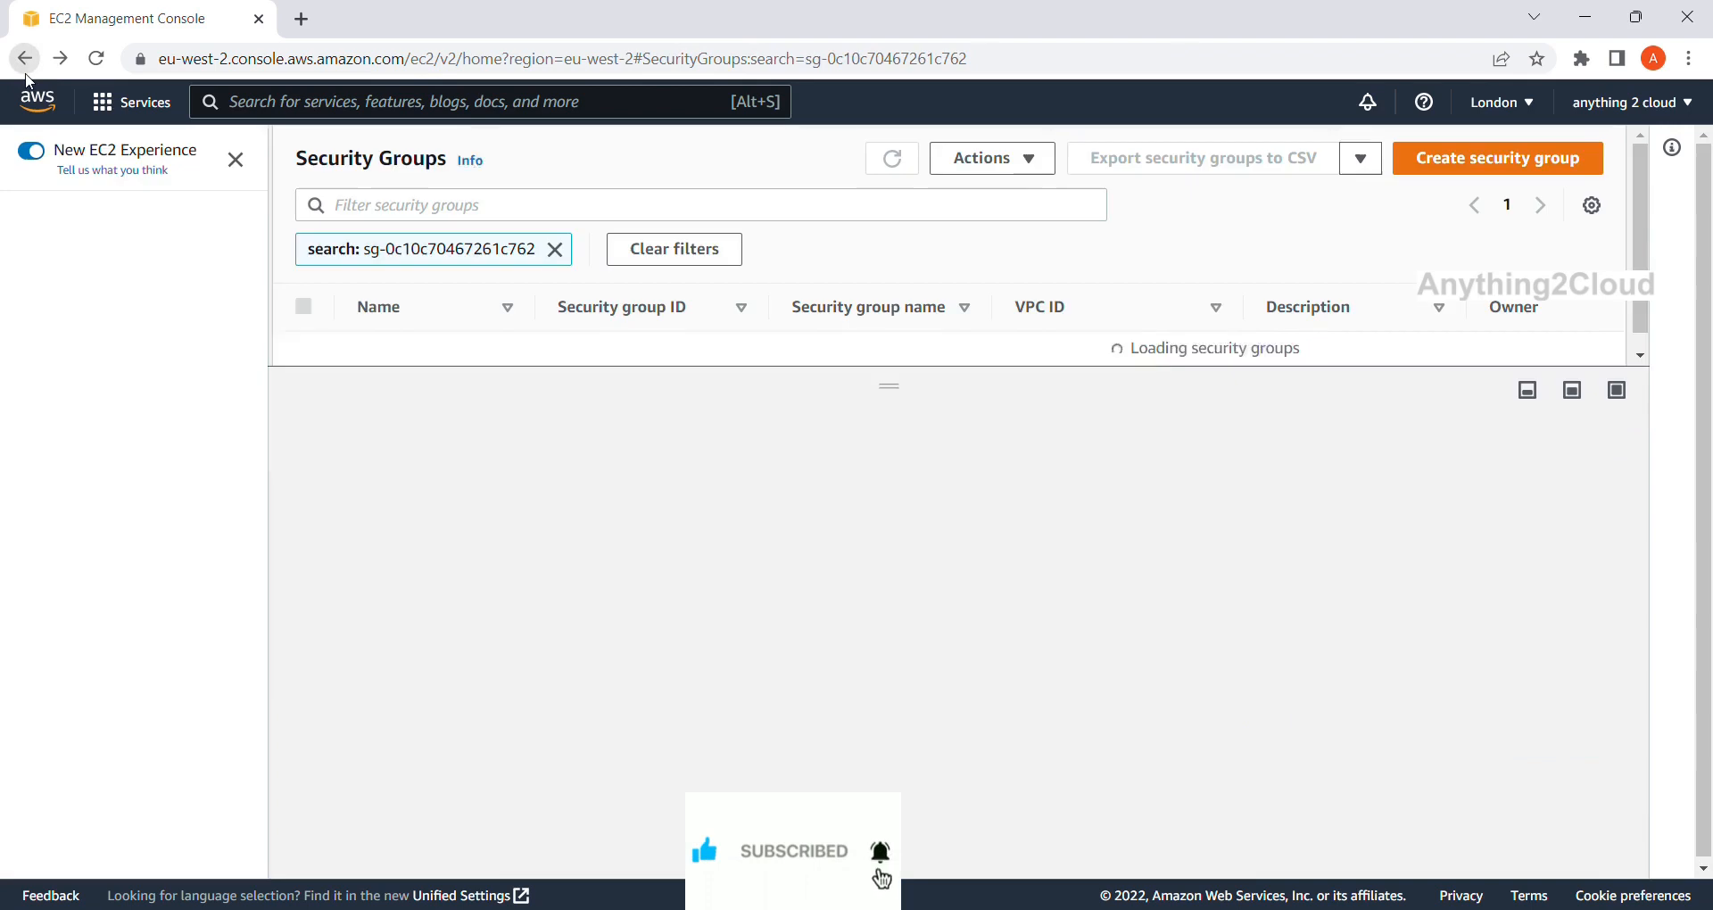
{"action": "left_click", "coordinate": [25, 64]}
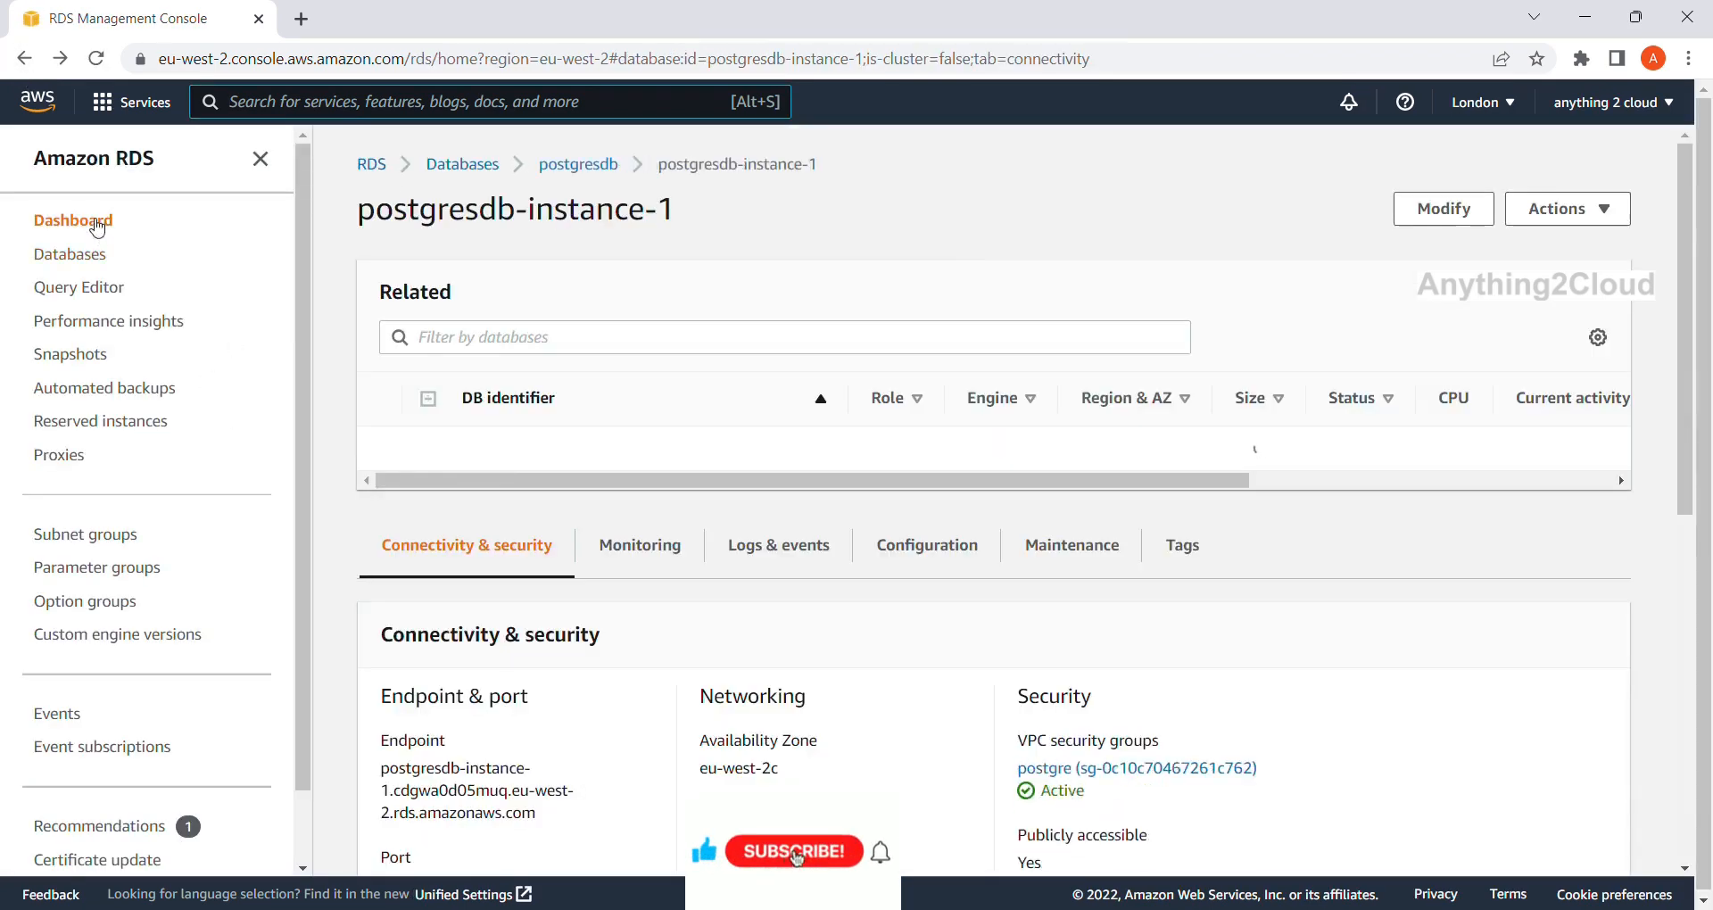
{"action": "left_click", "coordinate": [98, 223]}
{"action": "left_click", "coordinate": [102, 255]}
{"action": "left_click", "coordinate": [510, 403]}
{"action": "scroll", "coordinate": [505, 660], "scroll_direction": "down", "scroll_amount": 3}
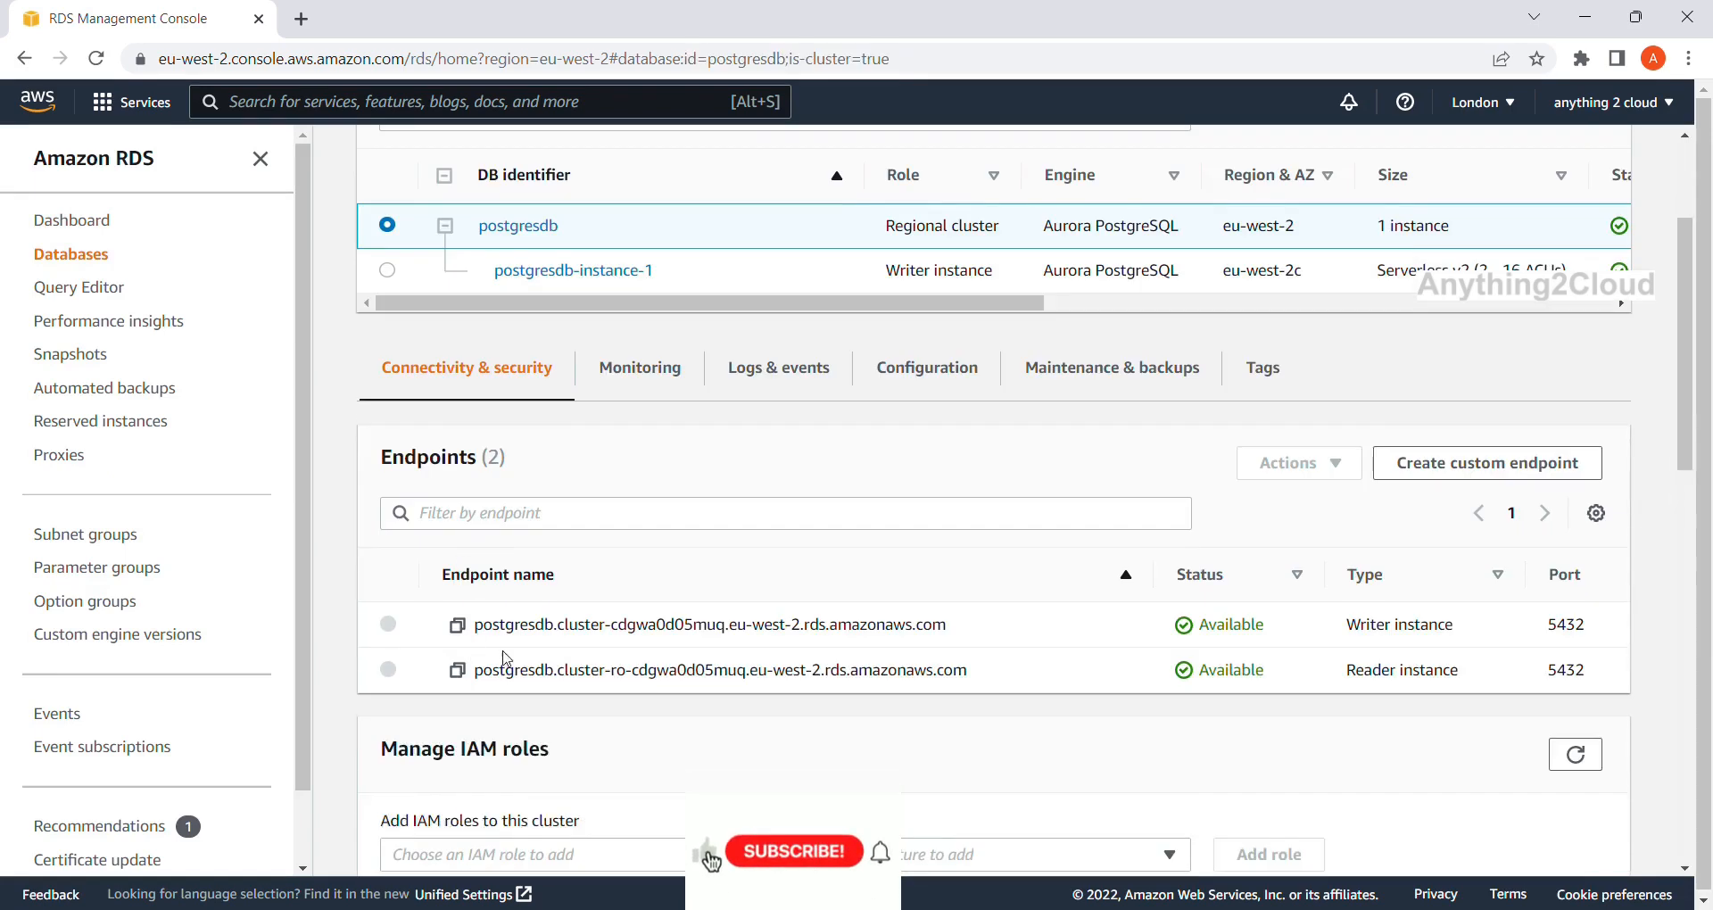
{"action": "left_click", "coordinate": [457, 626]}
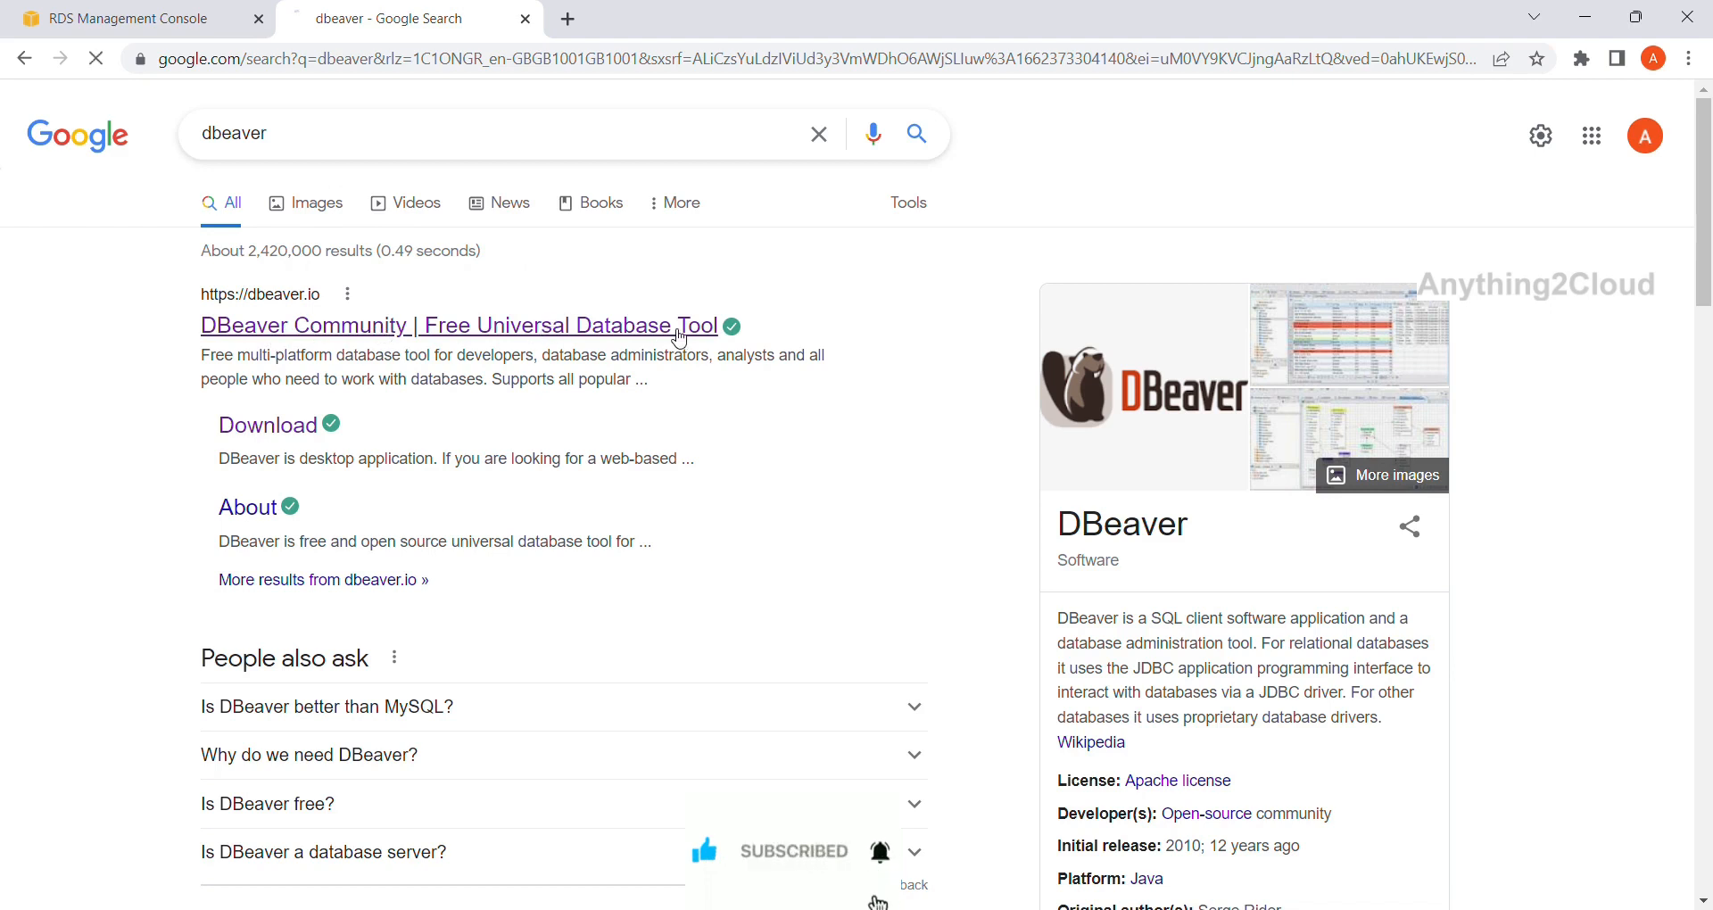
Visit the DBeaver Community website and browse its download page.
{"action": "left_click", "coordinate": [682, 331]}
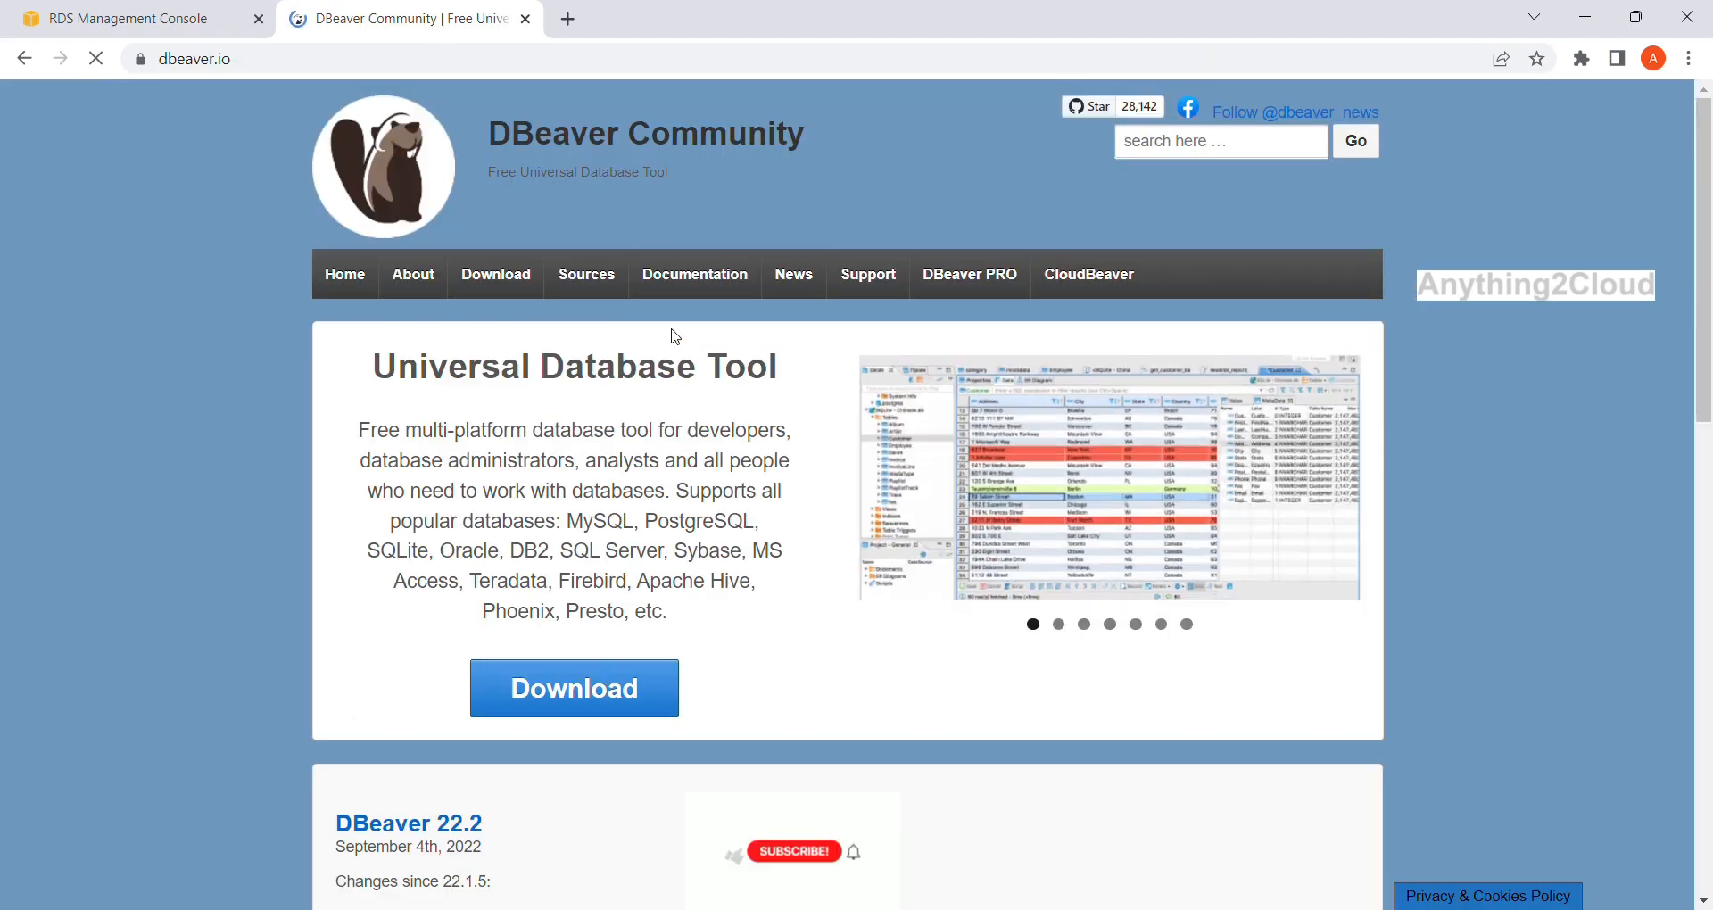
{"action": "left_click", "coordinate": [593, 688]}
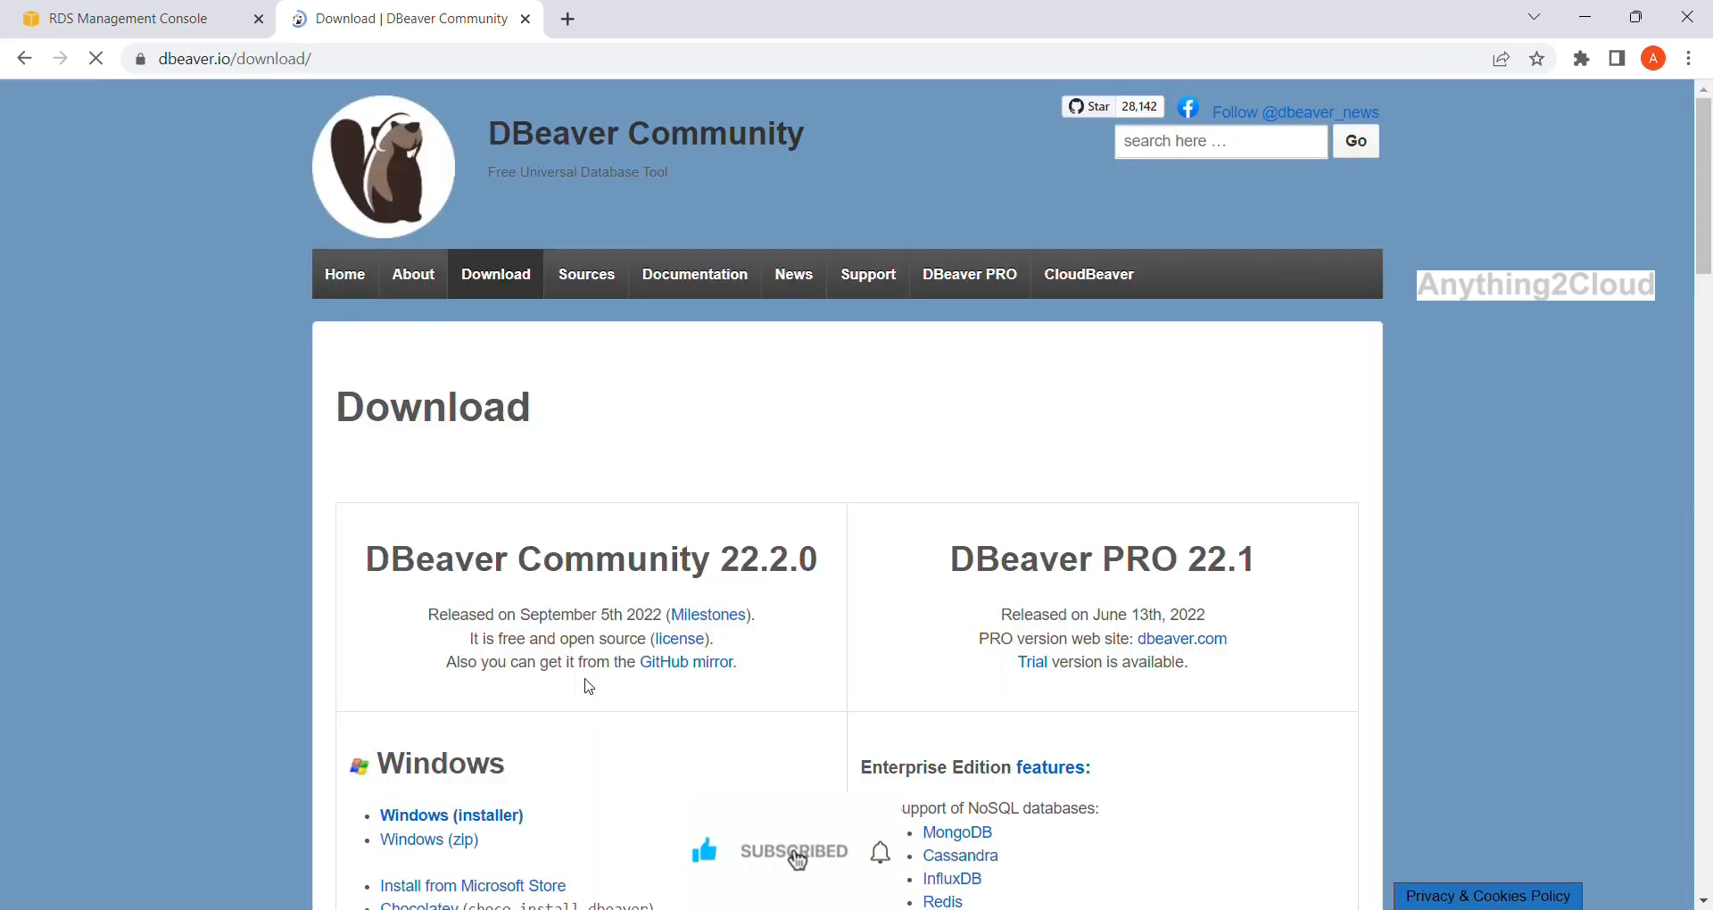
{"action": "scroll", "coordinate": [585, 687], "scroll_direction": "down", "scroll_amount": 2}
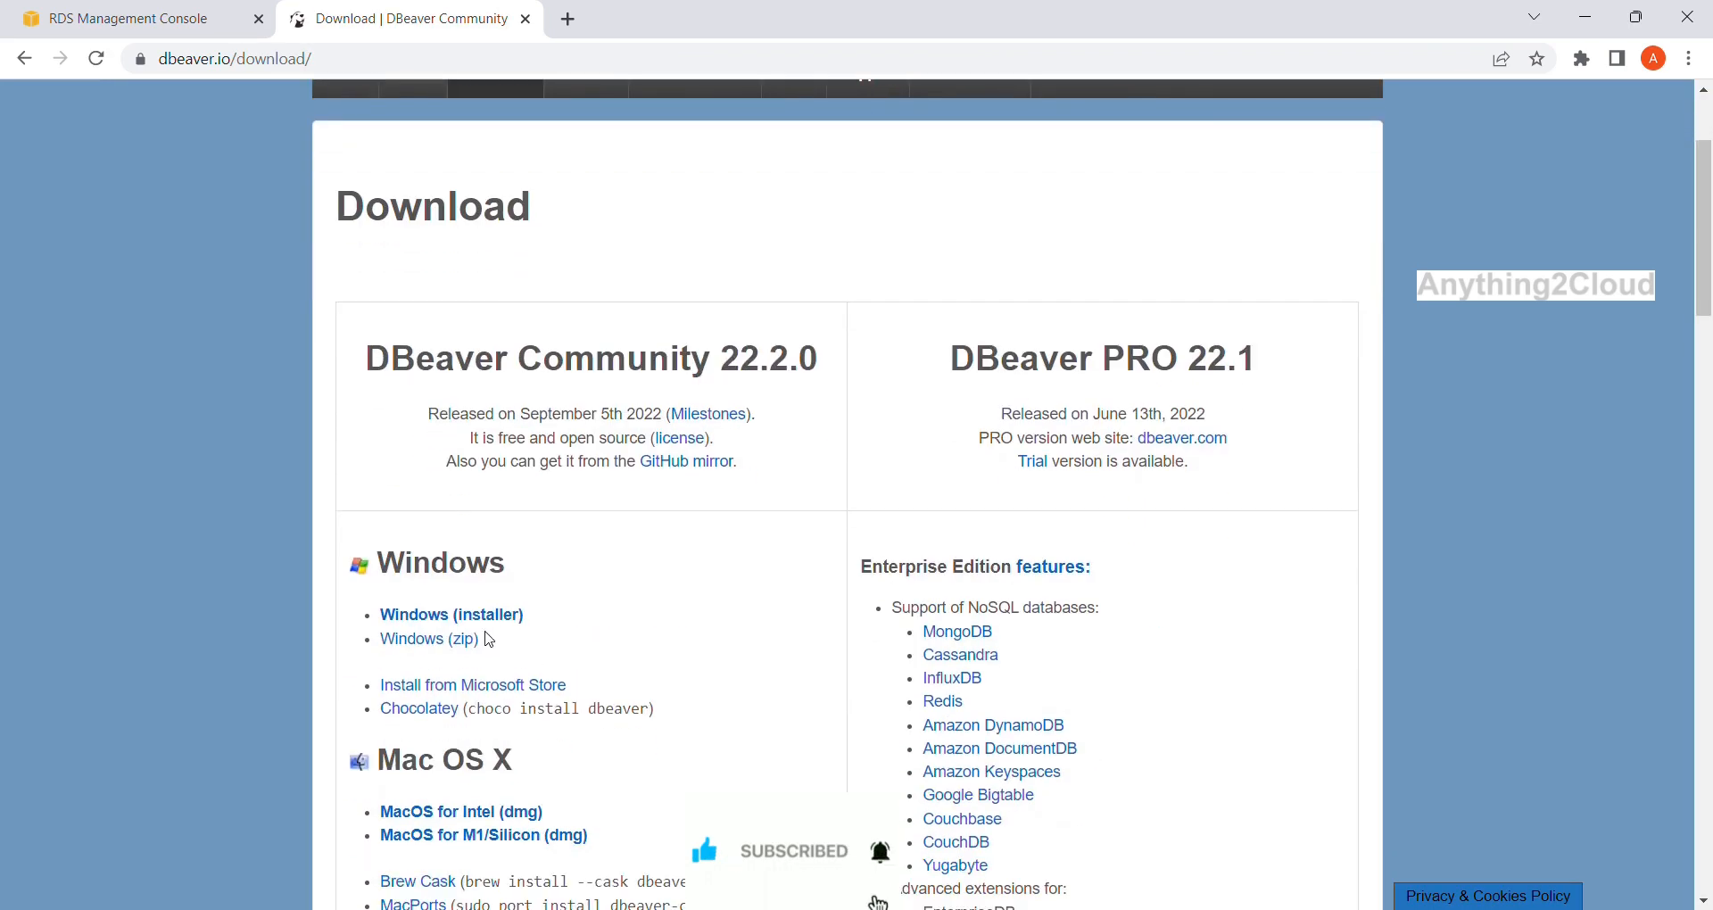
{"action": "scroll", "coordinate": [523, 633], "scroll_direction": "down", "scroll_amount": 1}
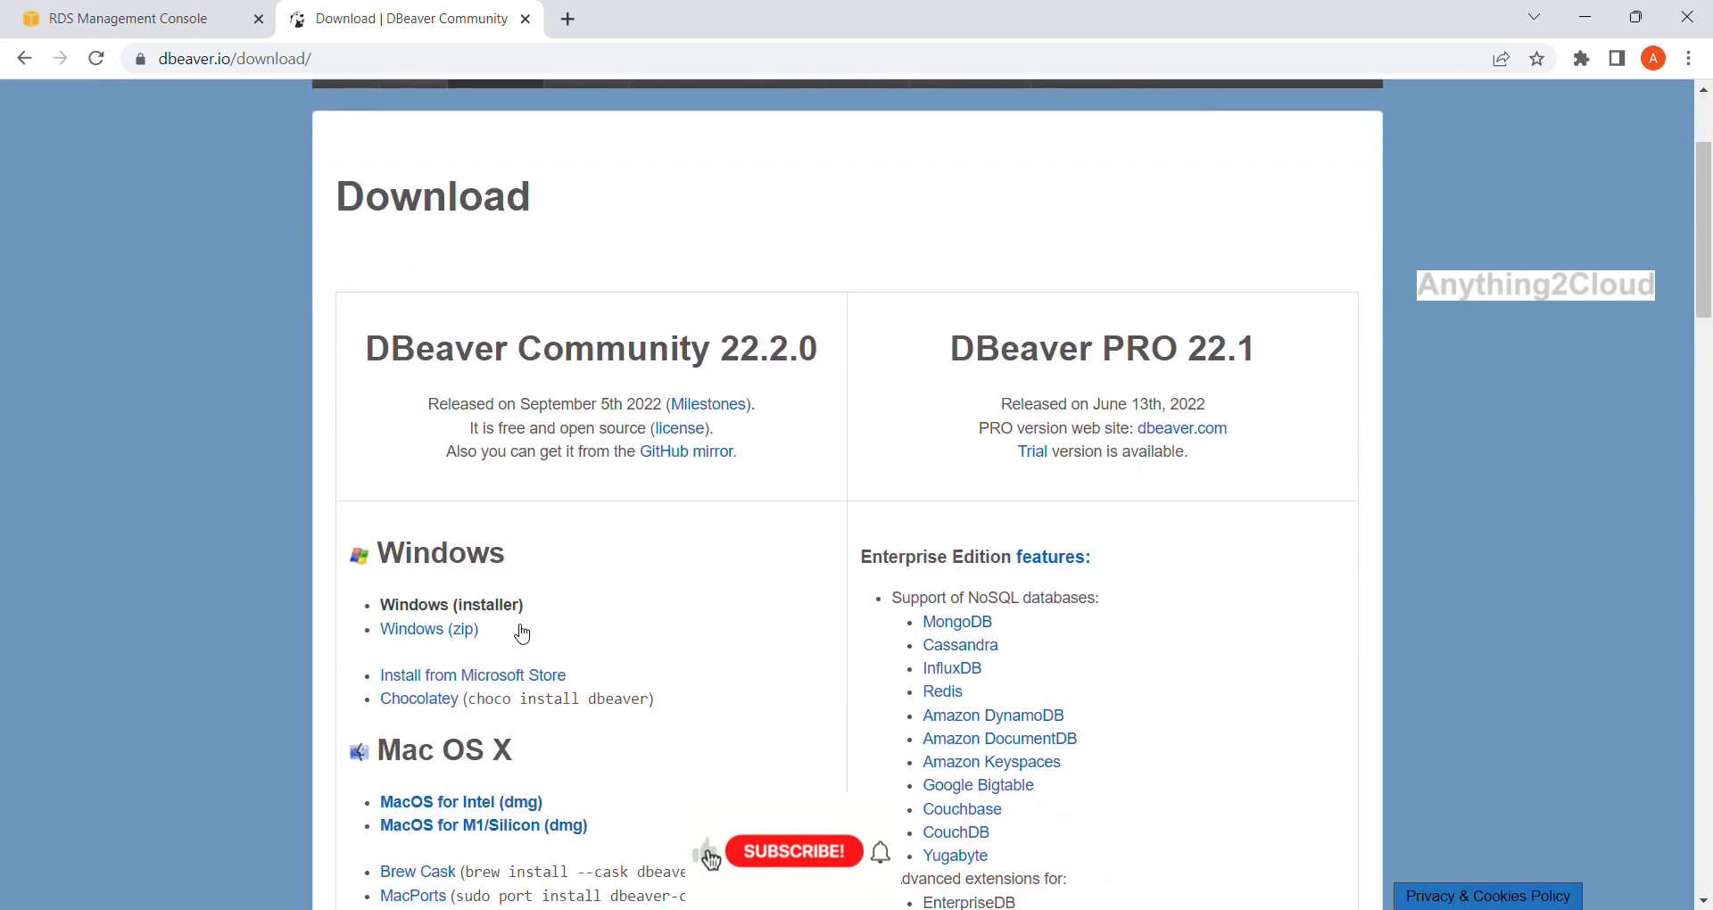
{"action": "scroll", "coordinate": [511, 547], "scroll_direction": "up", "scroll_amount": 1}
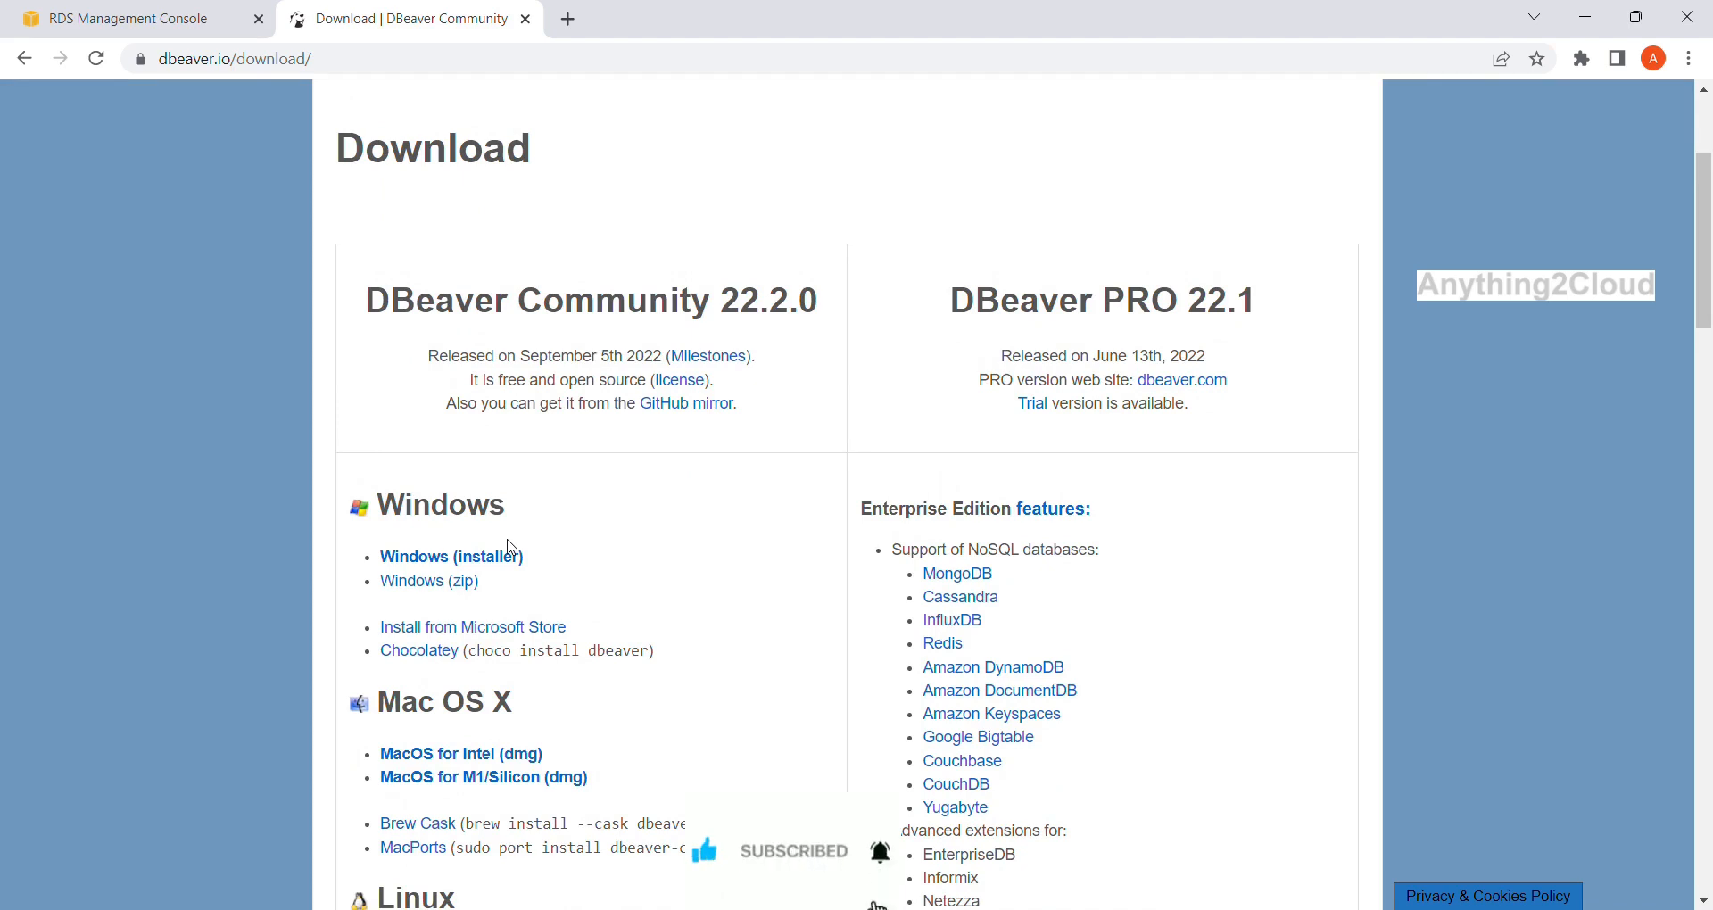
{"action": "scroll", "coordinate": [511, 547], "scroll_direction": "up", "scroll_amount": 3}
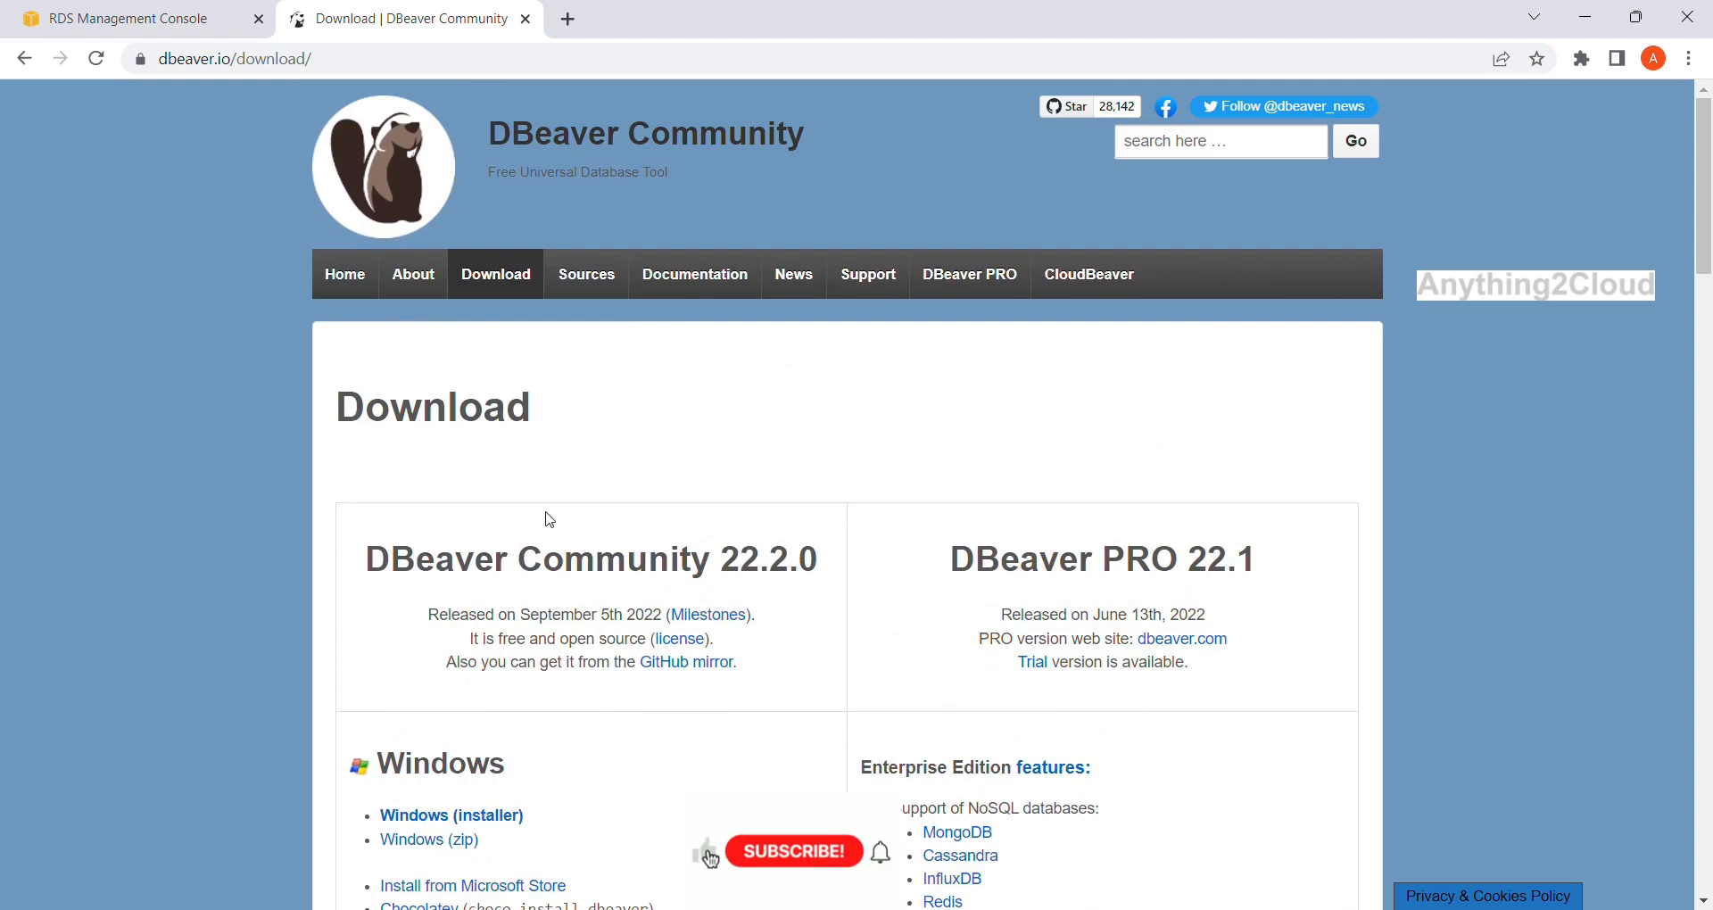
{"action": "scroll", "coordinate": [535, 523], "scroll_direction": "down", "scroll_amount": 3}
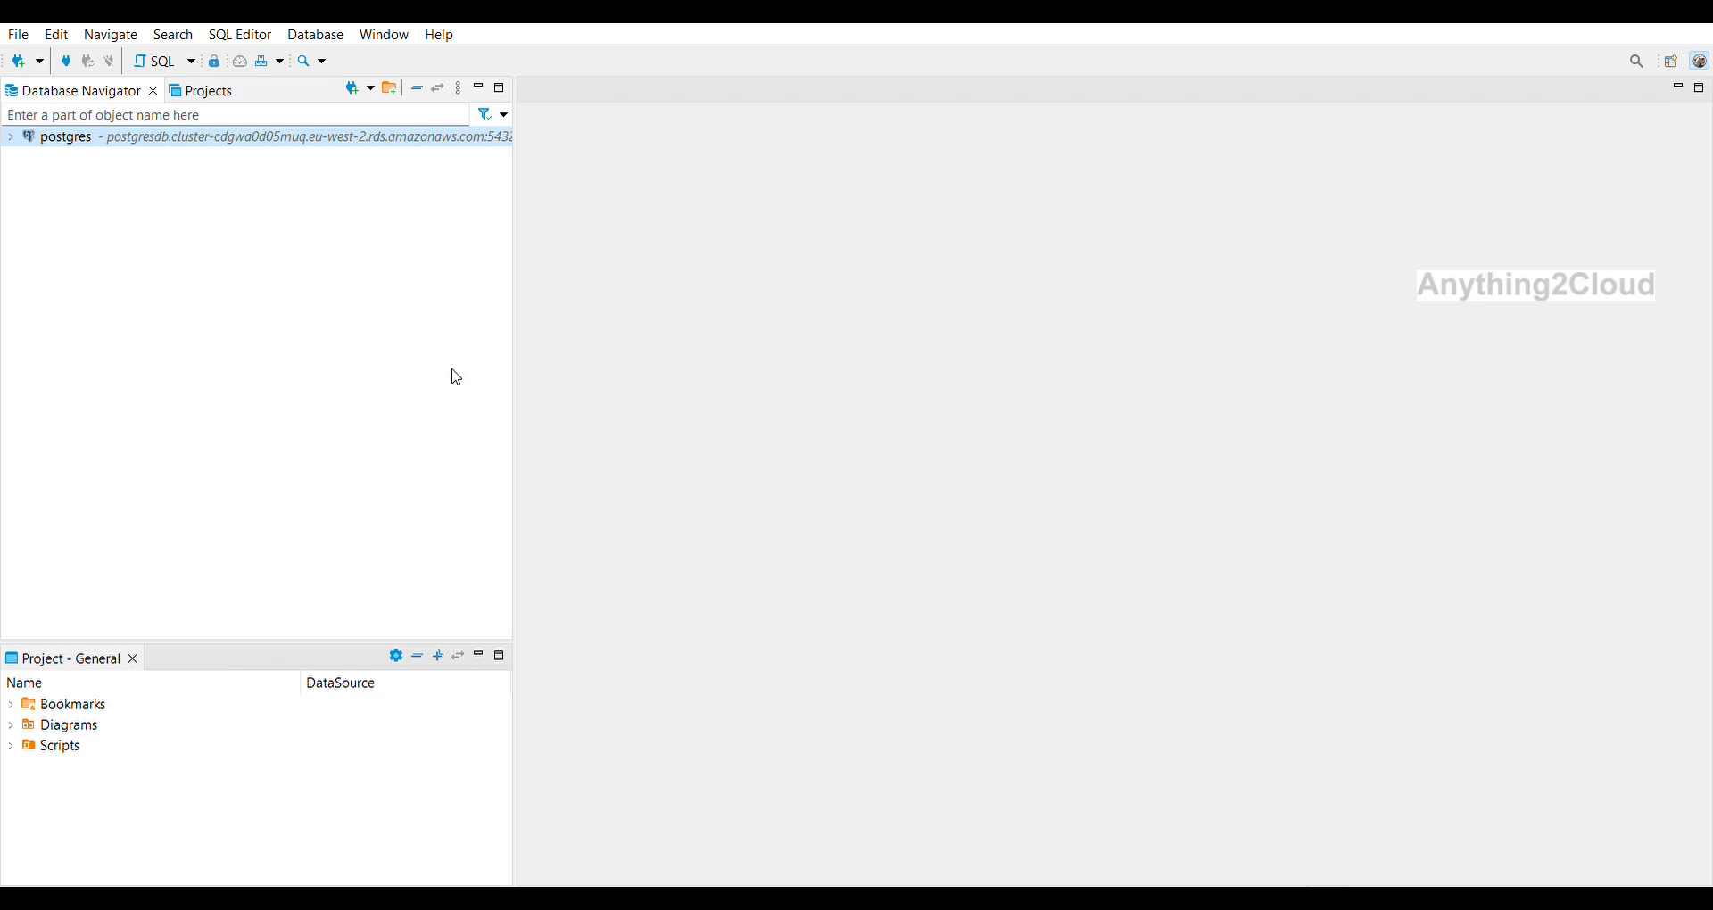
Expand postgres > Databases > postgres > Schemas > public and open a new SQL script, Script-1.
{"action": "left_click", "coordinate": [9, 136]}
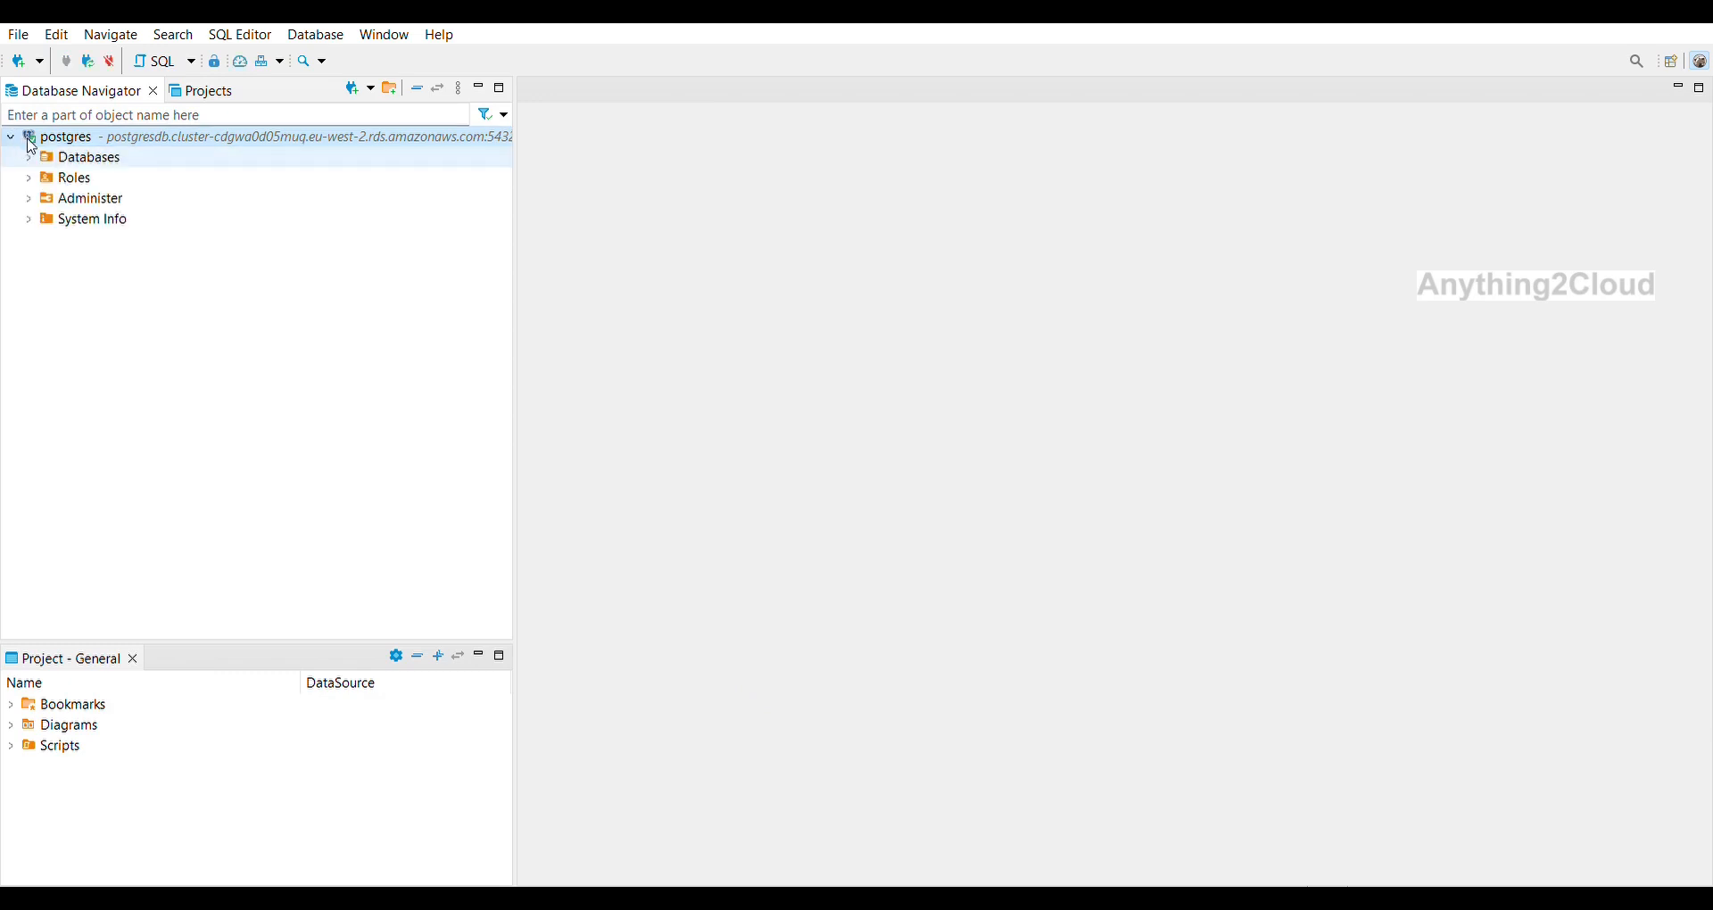
{"action": "left_click", "coordinate": [36, 133]}
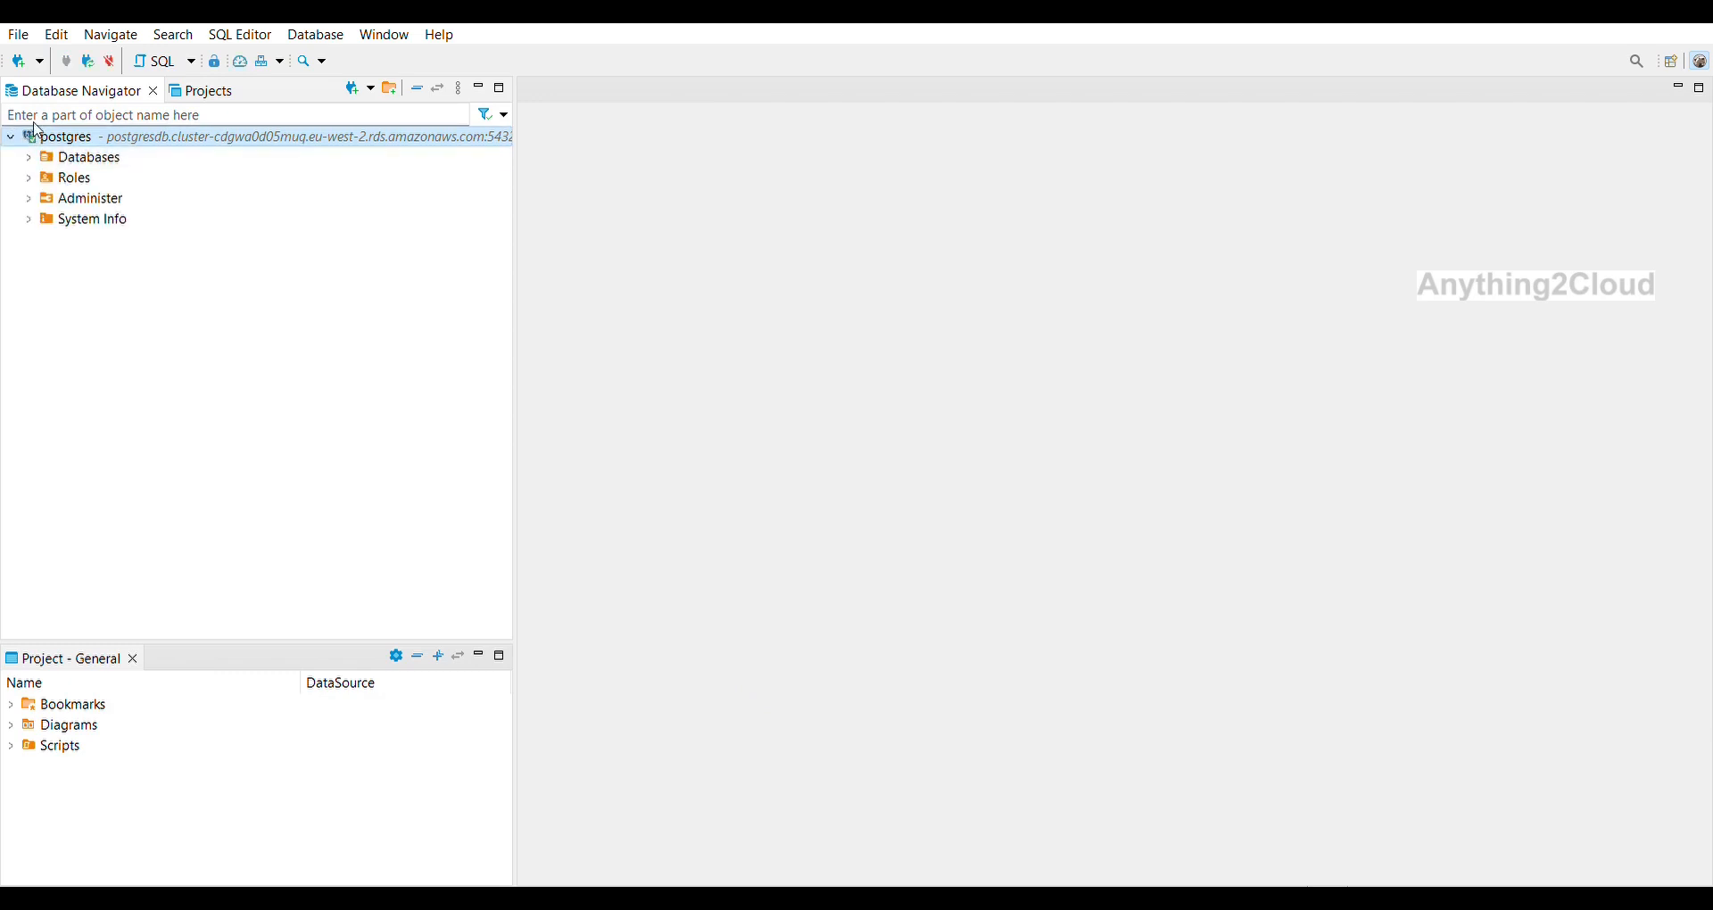
{"action": "left_click", "coordinate": [29, 158]}
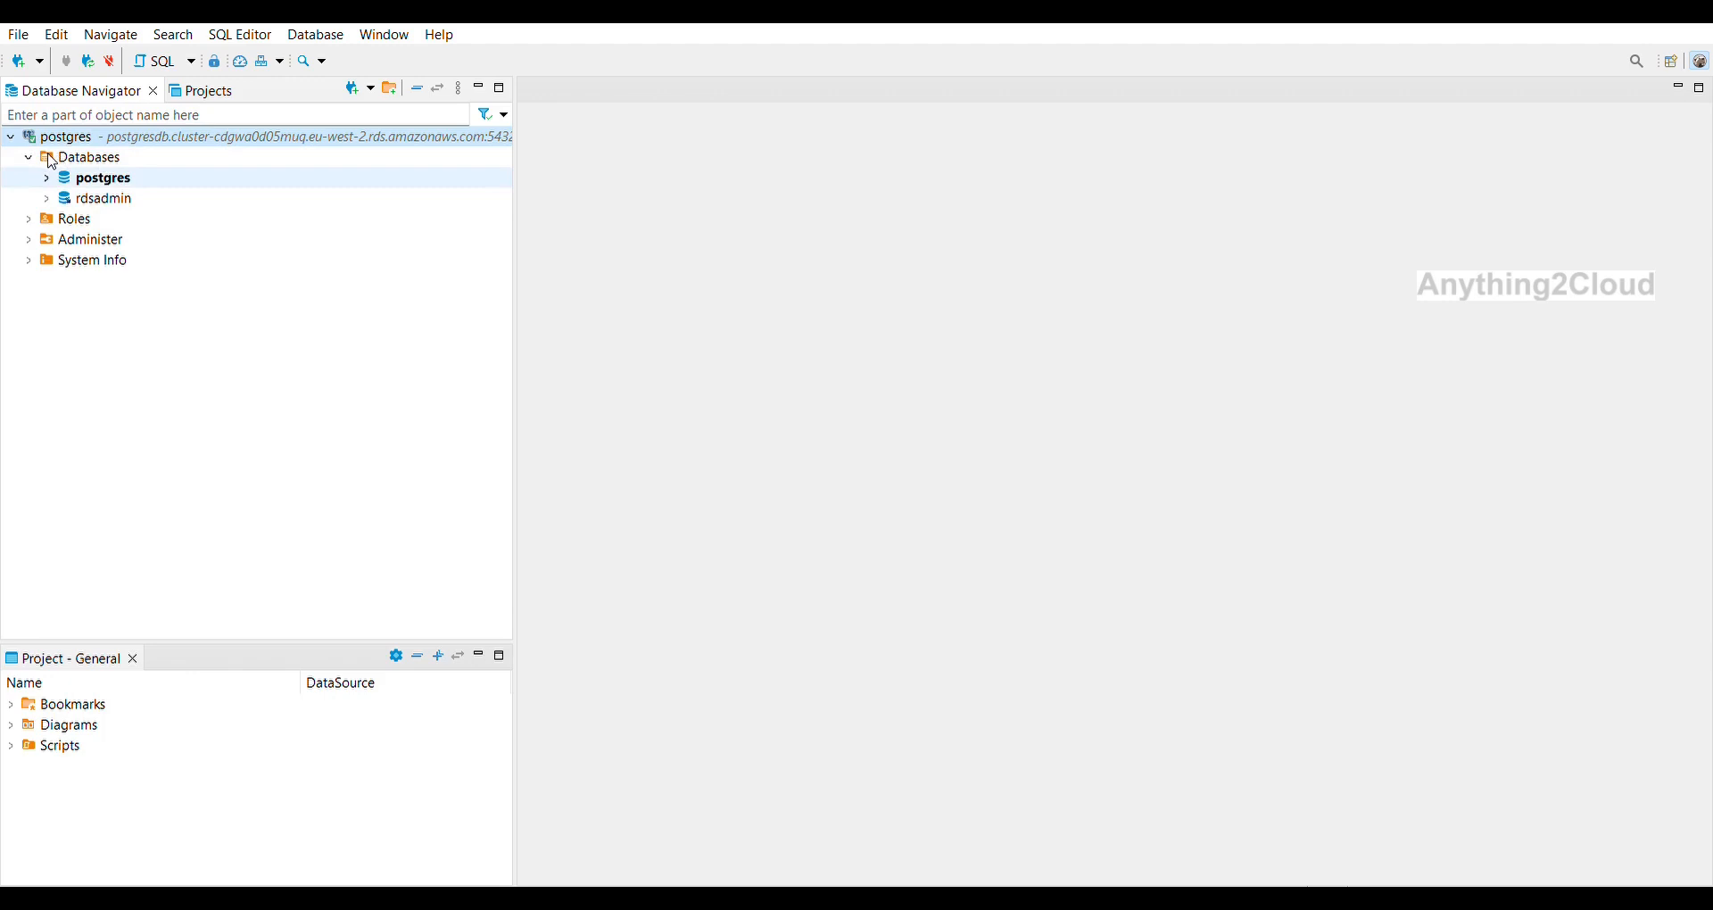
{"action": "left_click", "coordinate": [46, 178]}
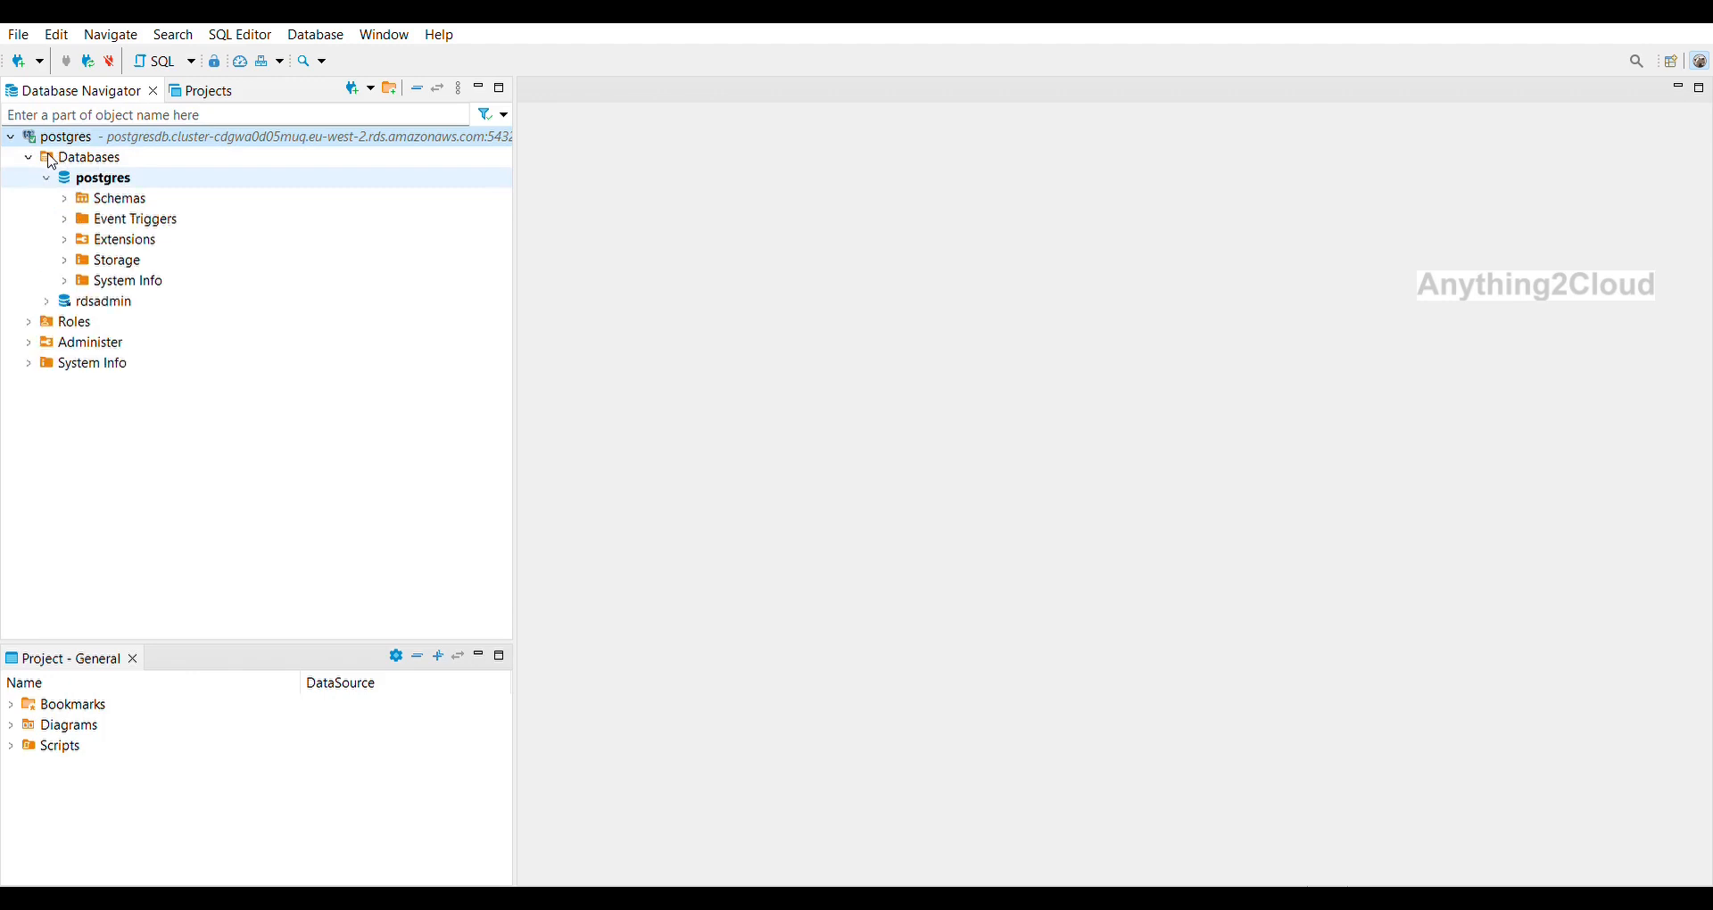
{"action": "left_click", "coordinate": [64, 198]}
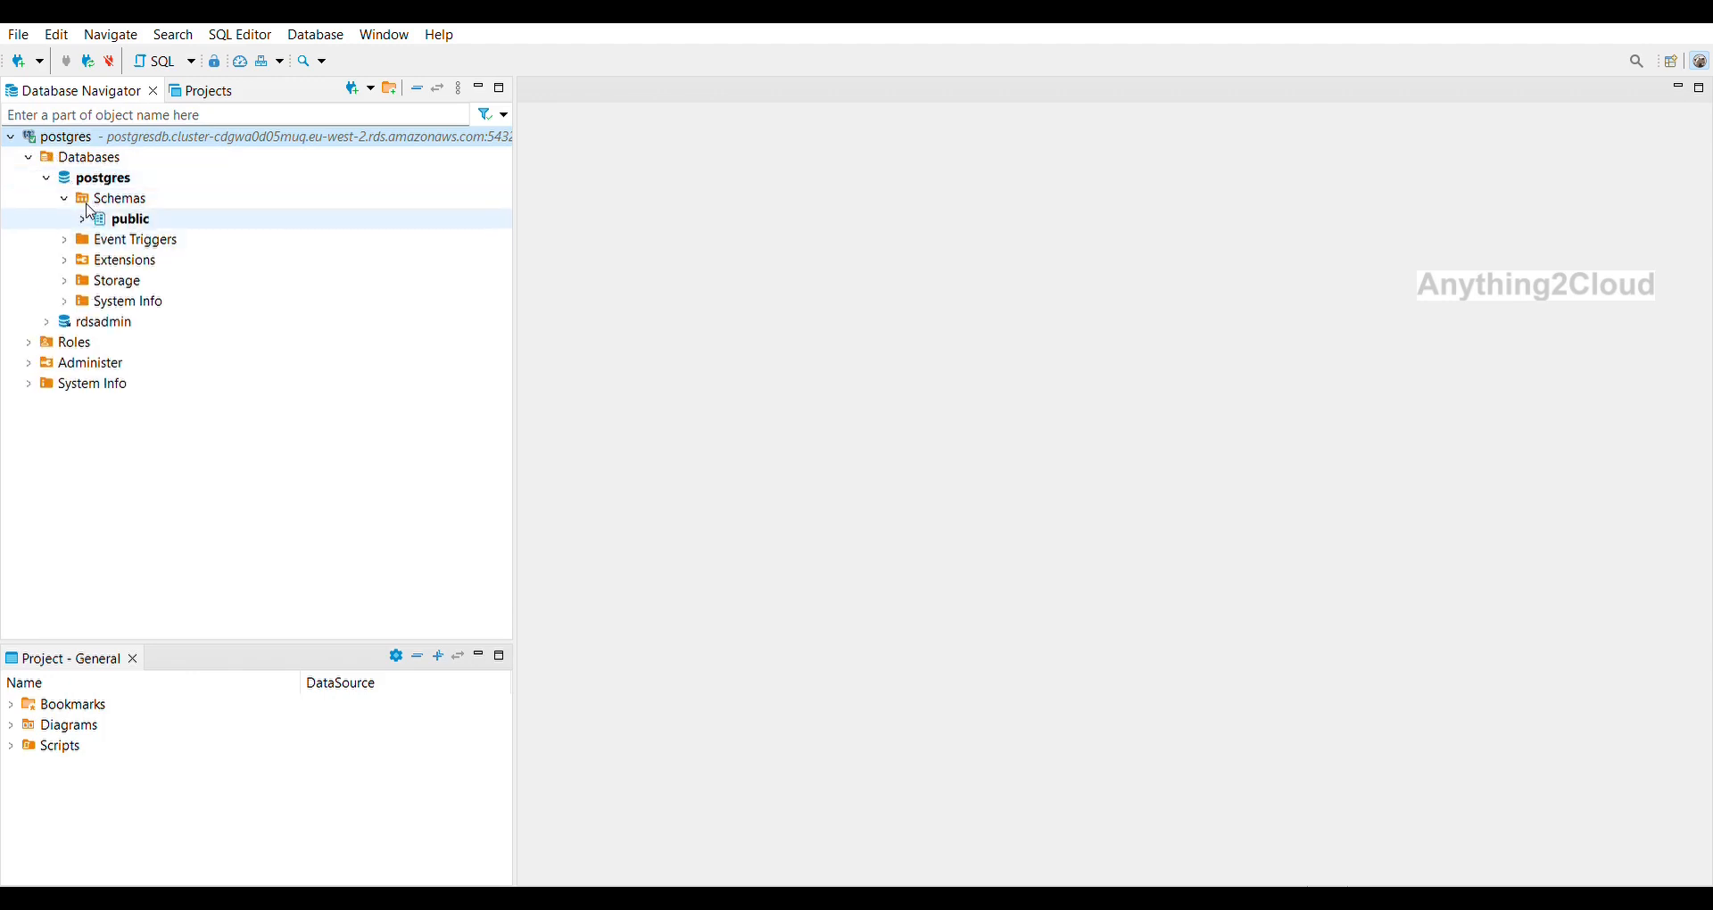
{"action": "left_click", "coordinate": [82, 220]}
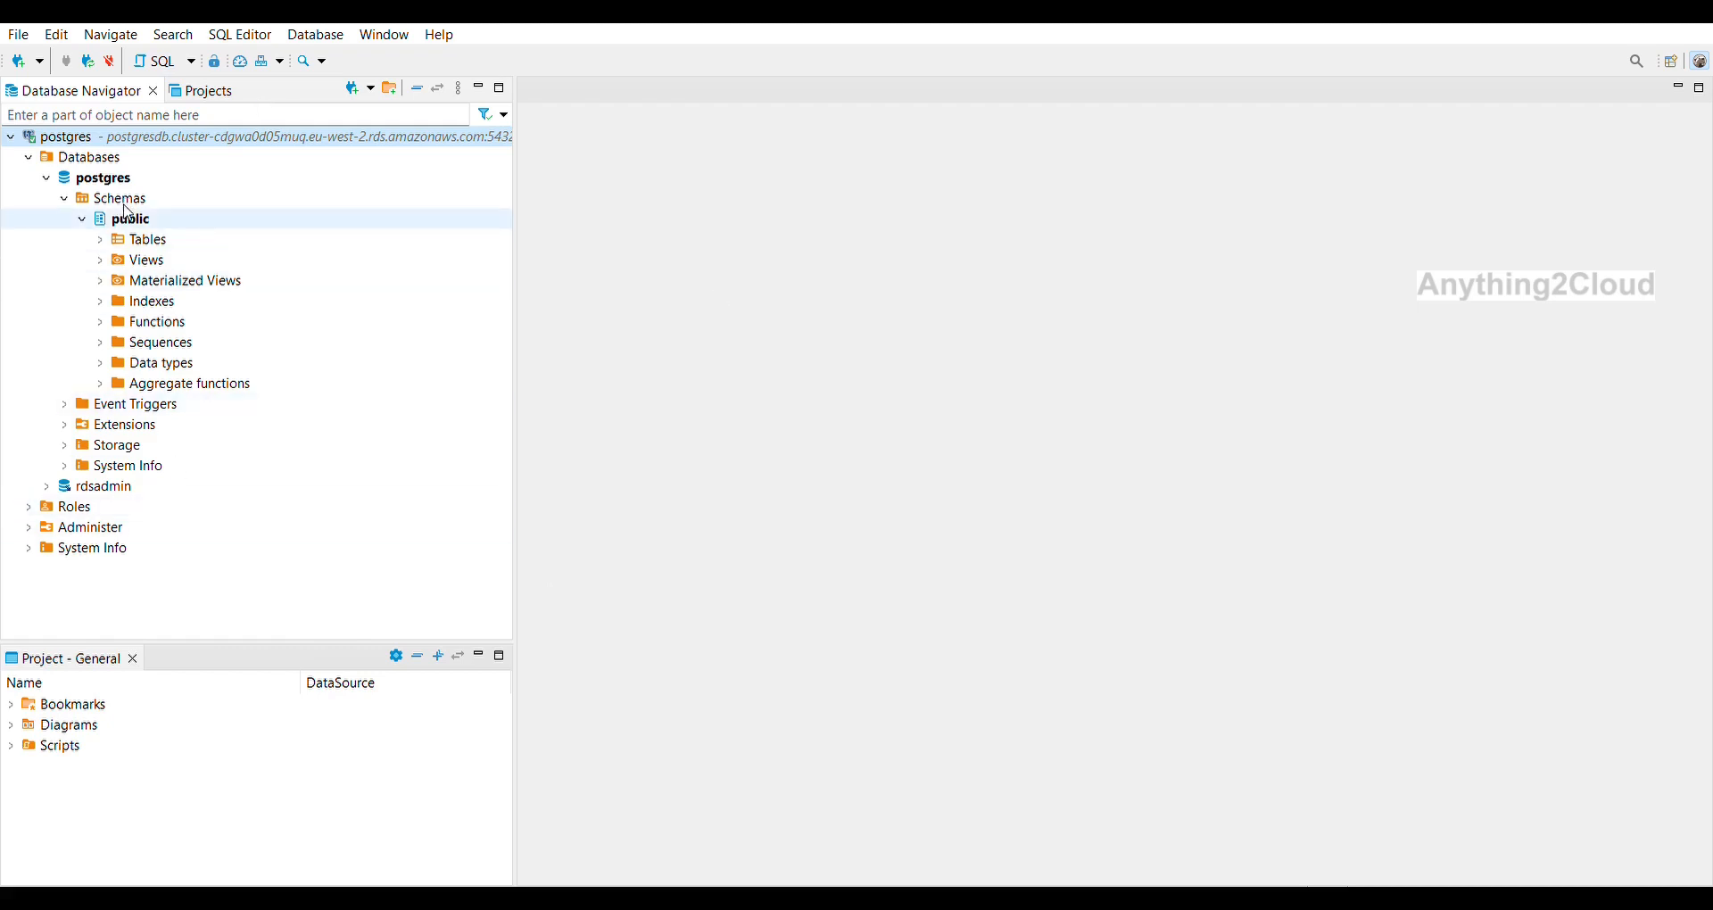
{"action": "left_click", "coordinate": [156, 57]}
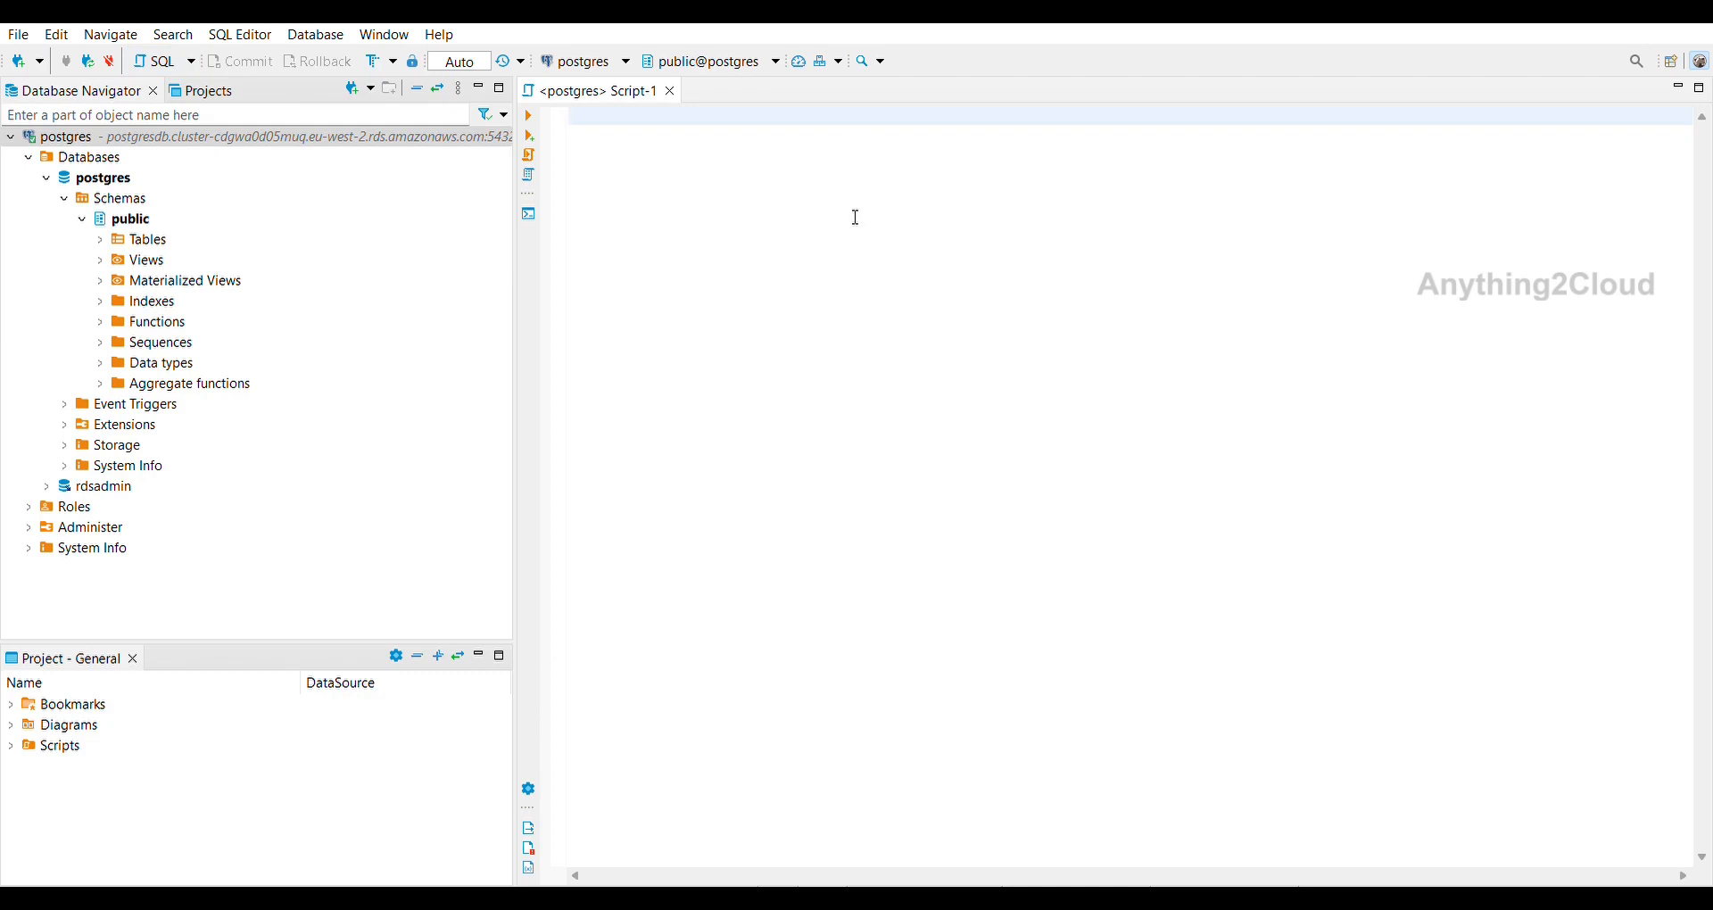
Run 'create database postgresdb' in Script-1, then collapse the postgres database node.
{"action": "key", "text": "Return"}
{"action": "type", "text": "crea"}
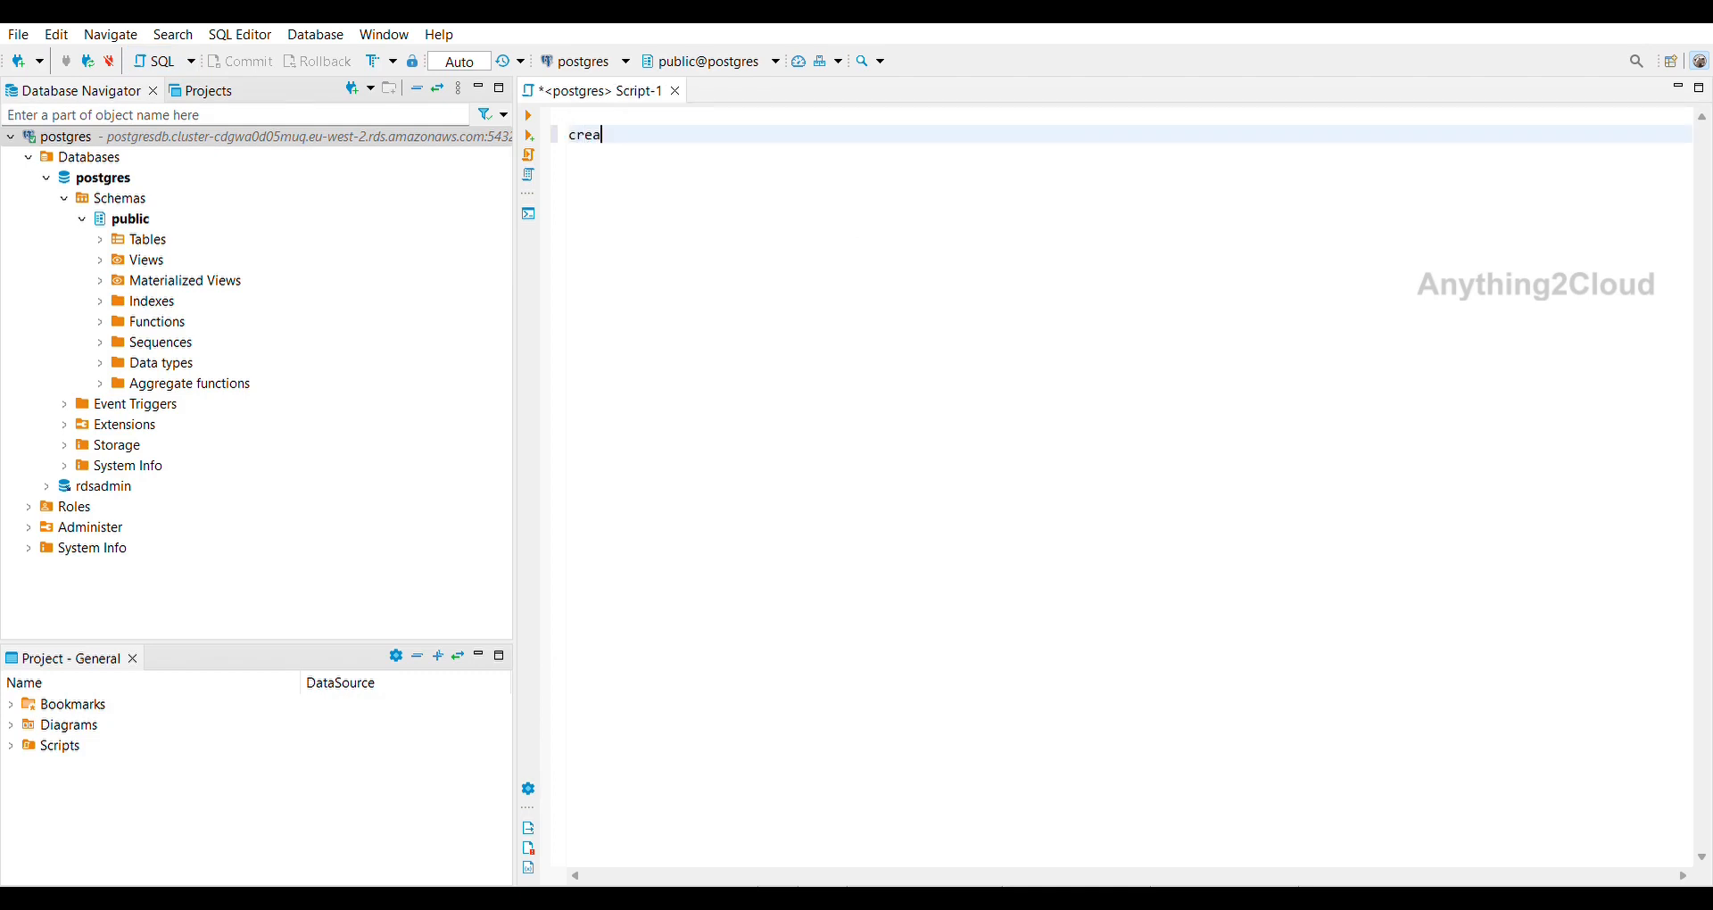
{"action": "type", "text": "te database postgresdb"}
{"action": "key", "text": "ctrl+a"}
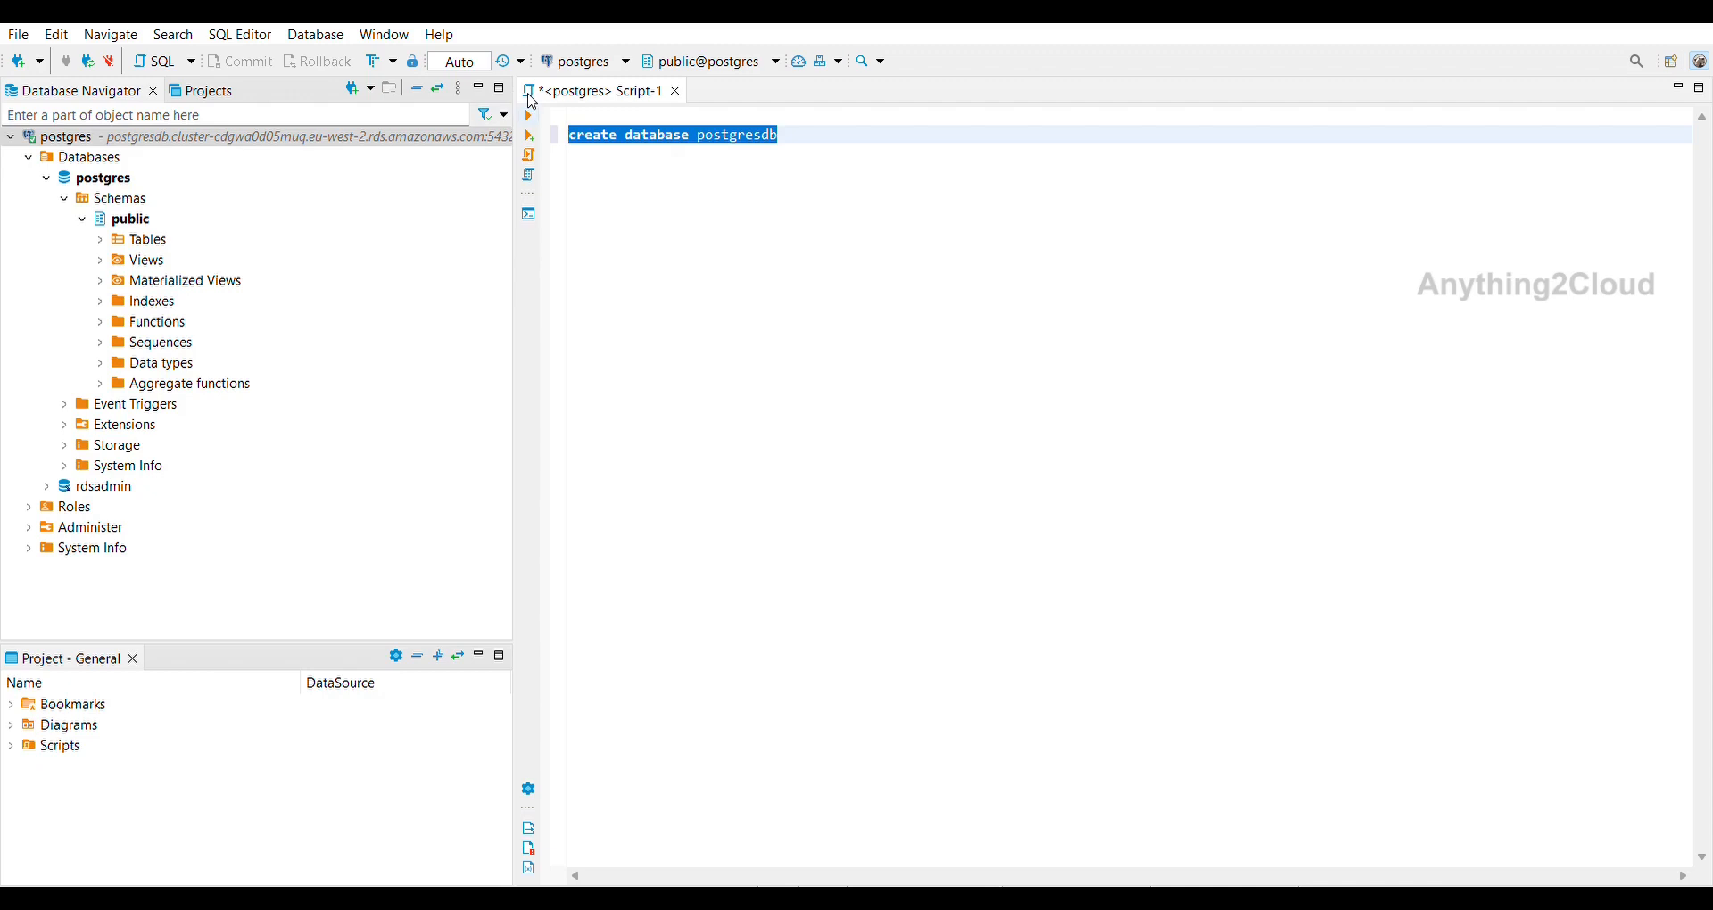
{"action": "key", "text": "ctrl+Return"}
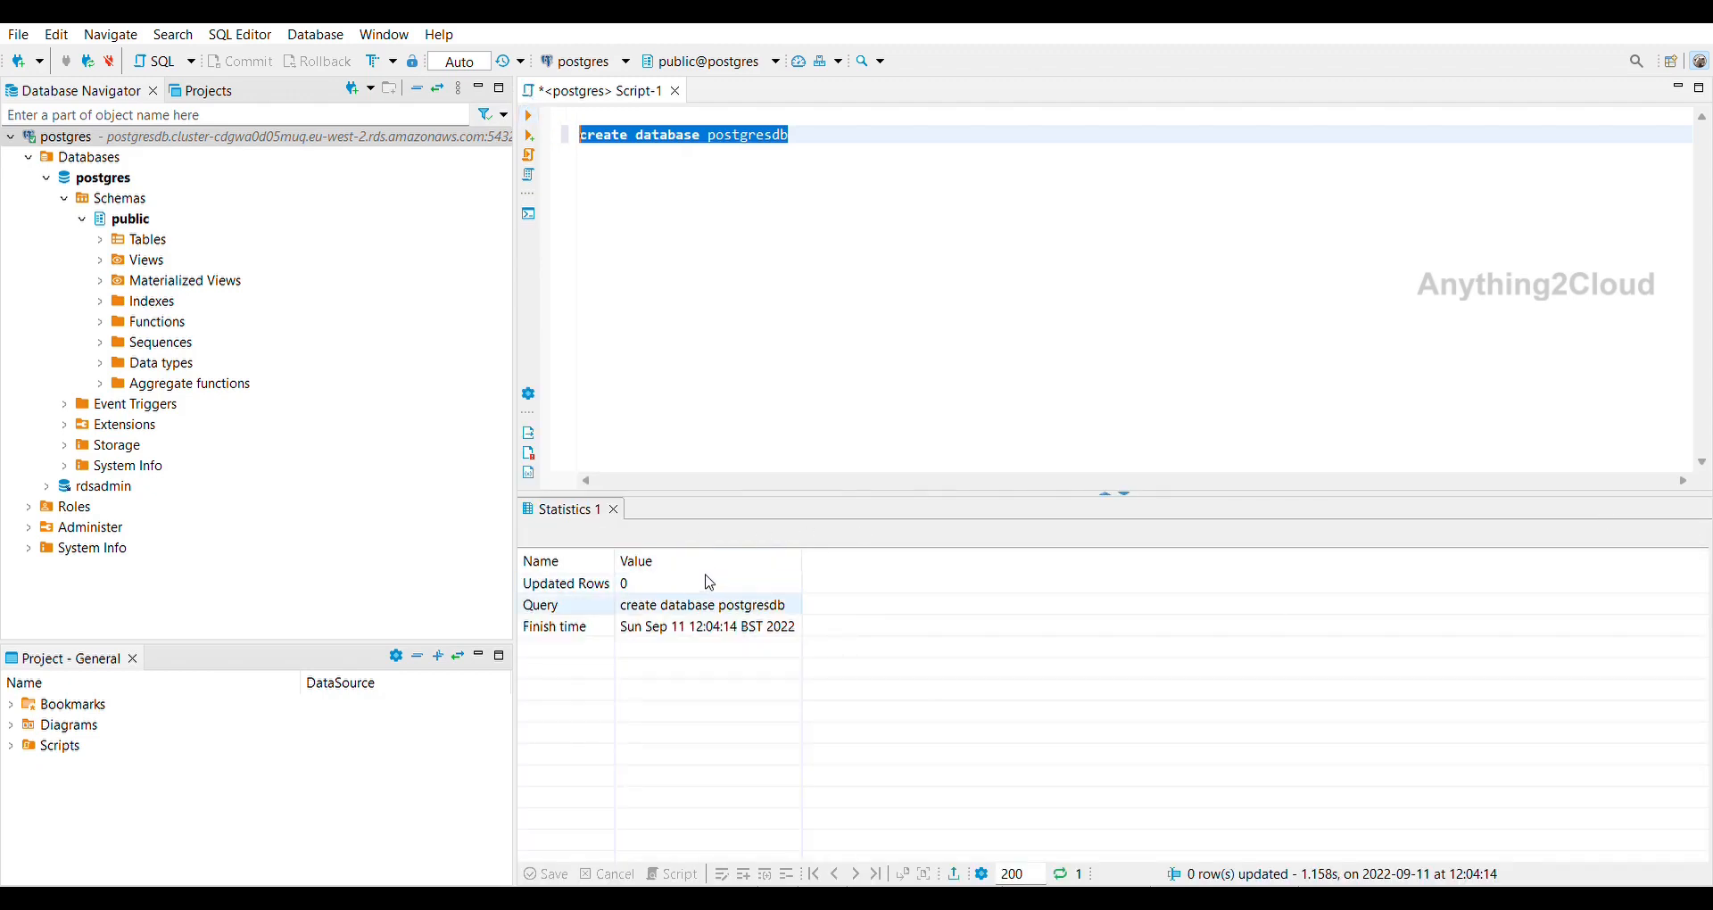
{"action": "left_click", "coordinate": [131, 171]}
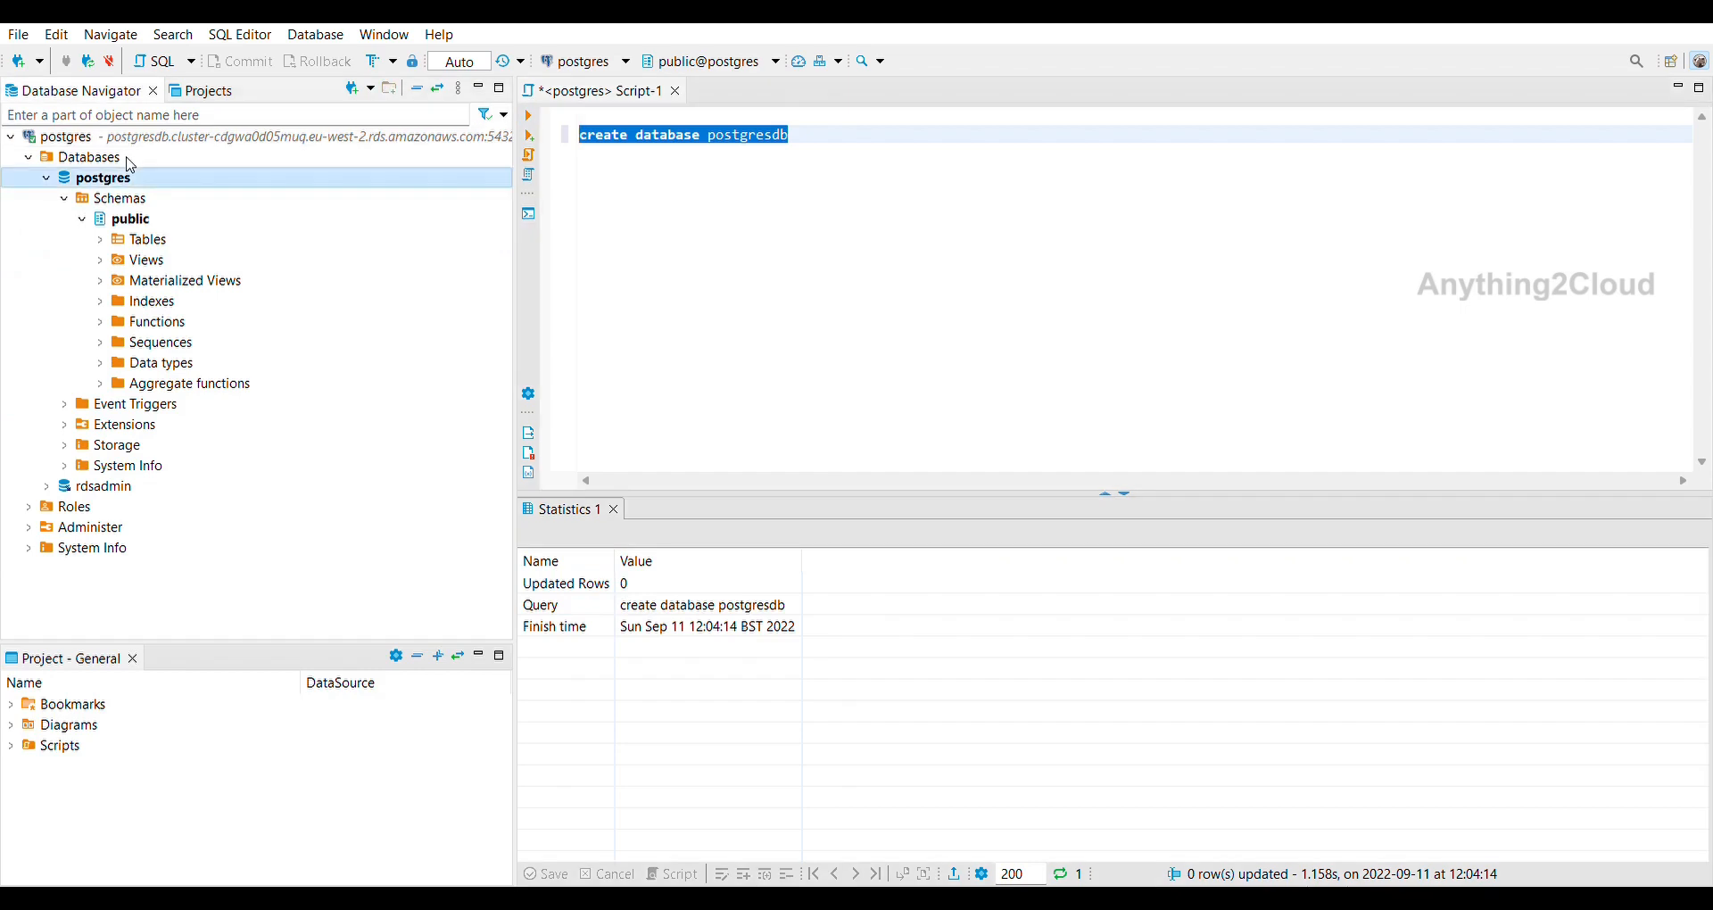
{"action": "left_click", "coordinate": [111, 153]}
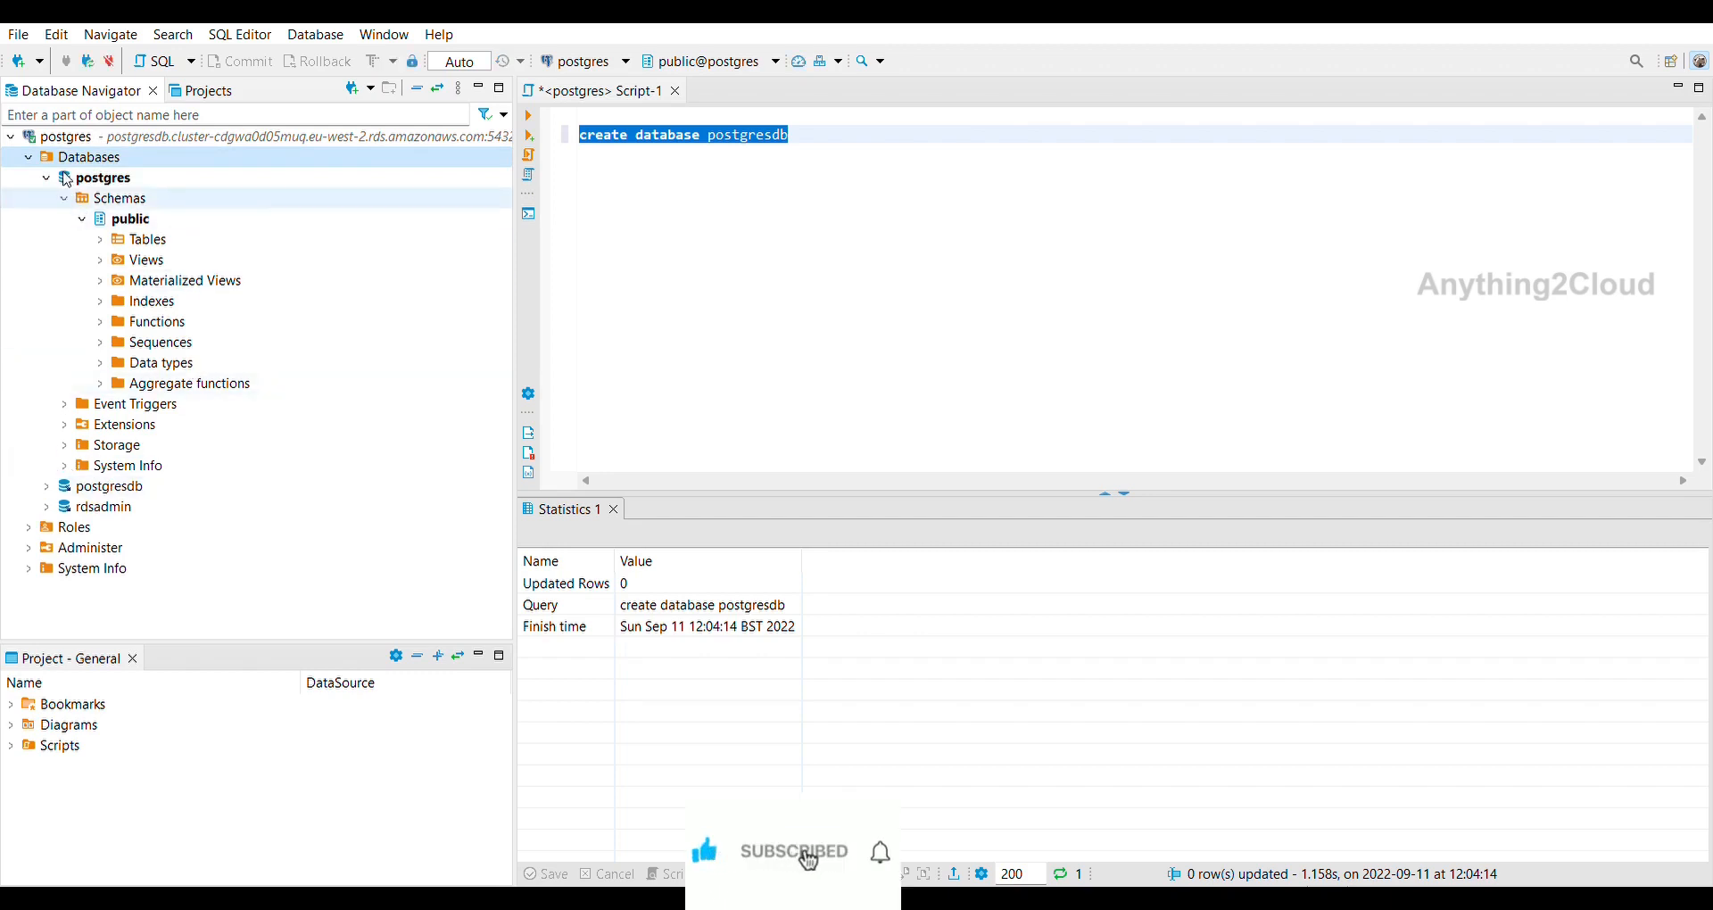
{"action": "left_click", "coordinate": [46, 177]}
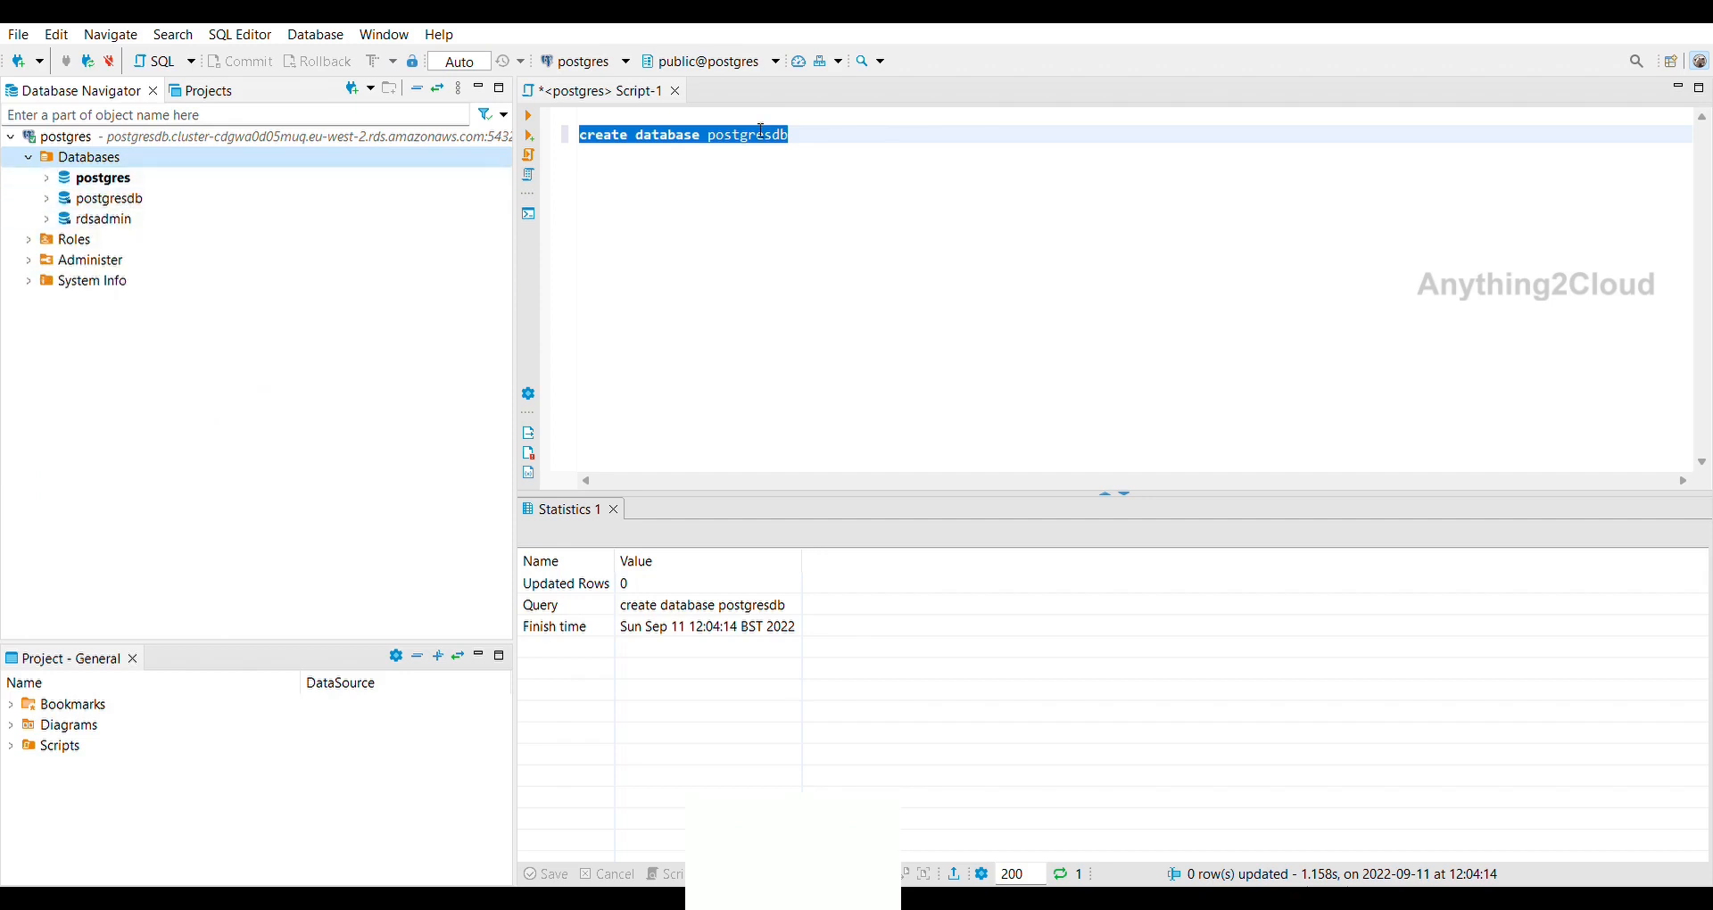
Make postgresdb the default database and start a new statement in the script.
{"action": "left_click", "coordinate": [144, 193]}
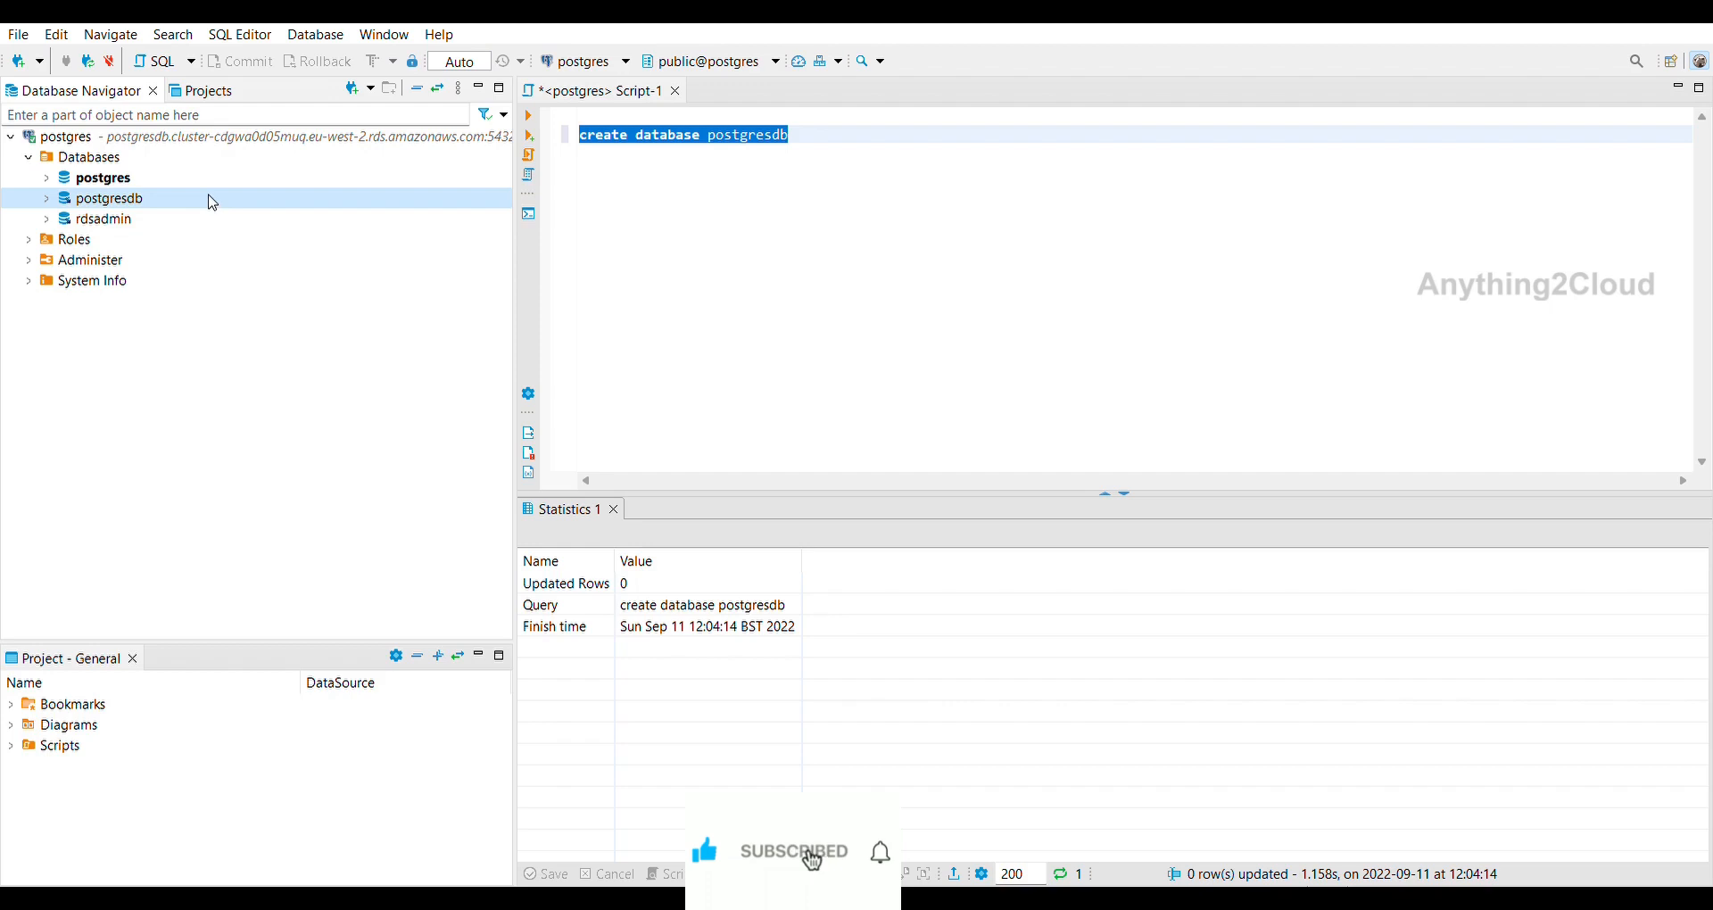
{"action": "key", "text": "ctrl+shift+a"}
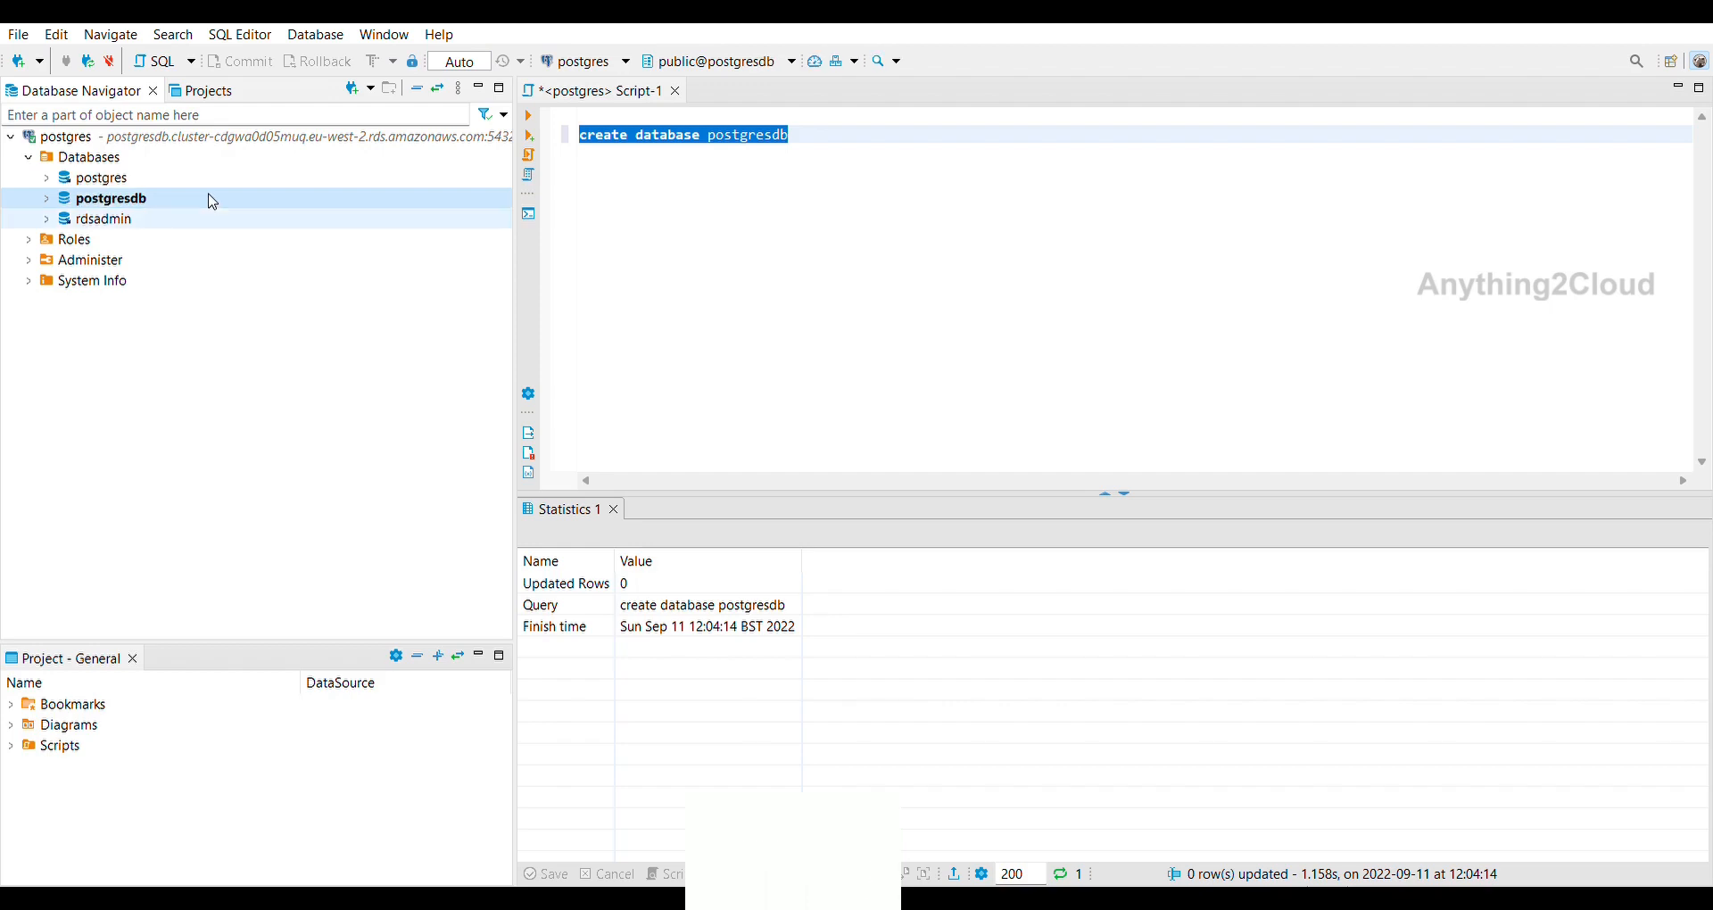
{"action": "left_click", "coordinate": [892, 131]}
{"action": "key", "text": "Return"}
{"action": "key", "text": "Return"}
{"action": "type", "text": "create "}
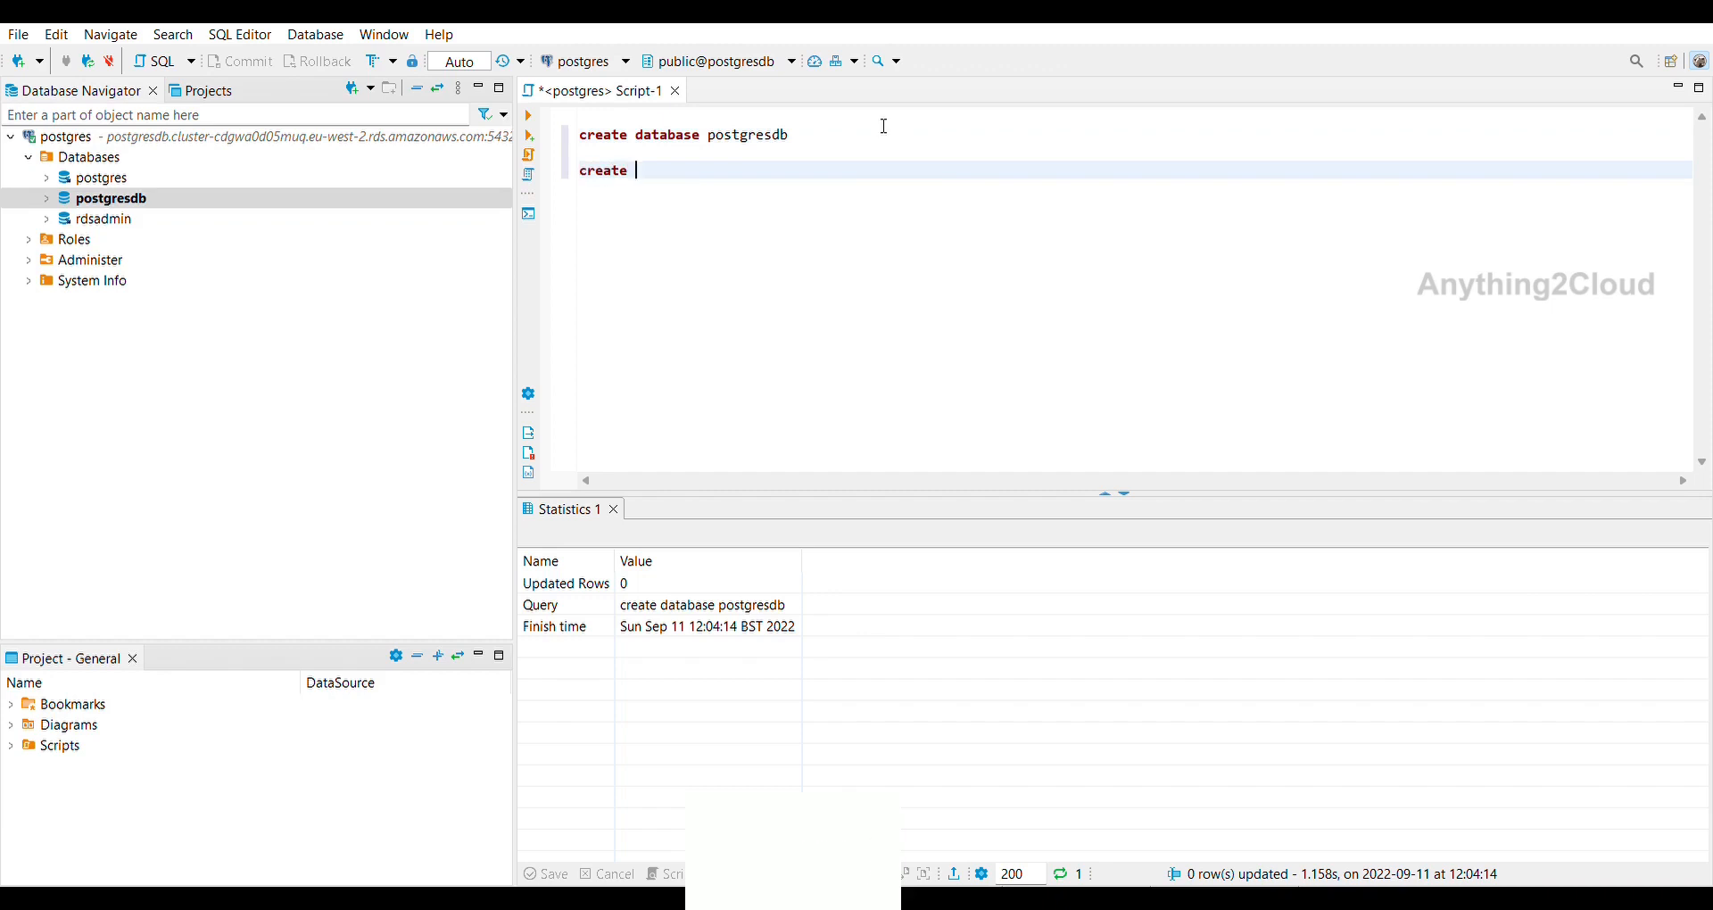
{"action": "type", "text": "sch"}
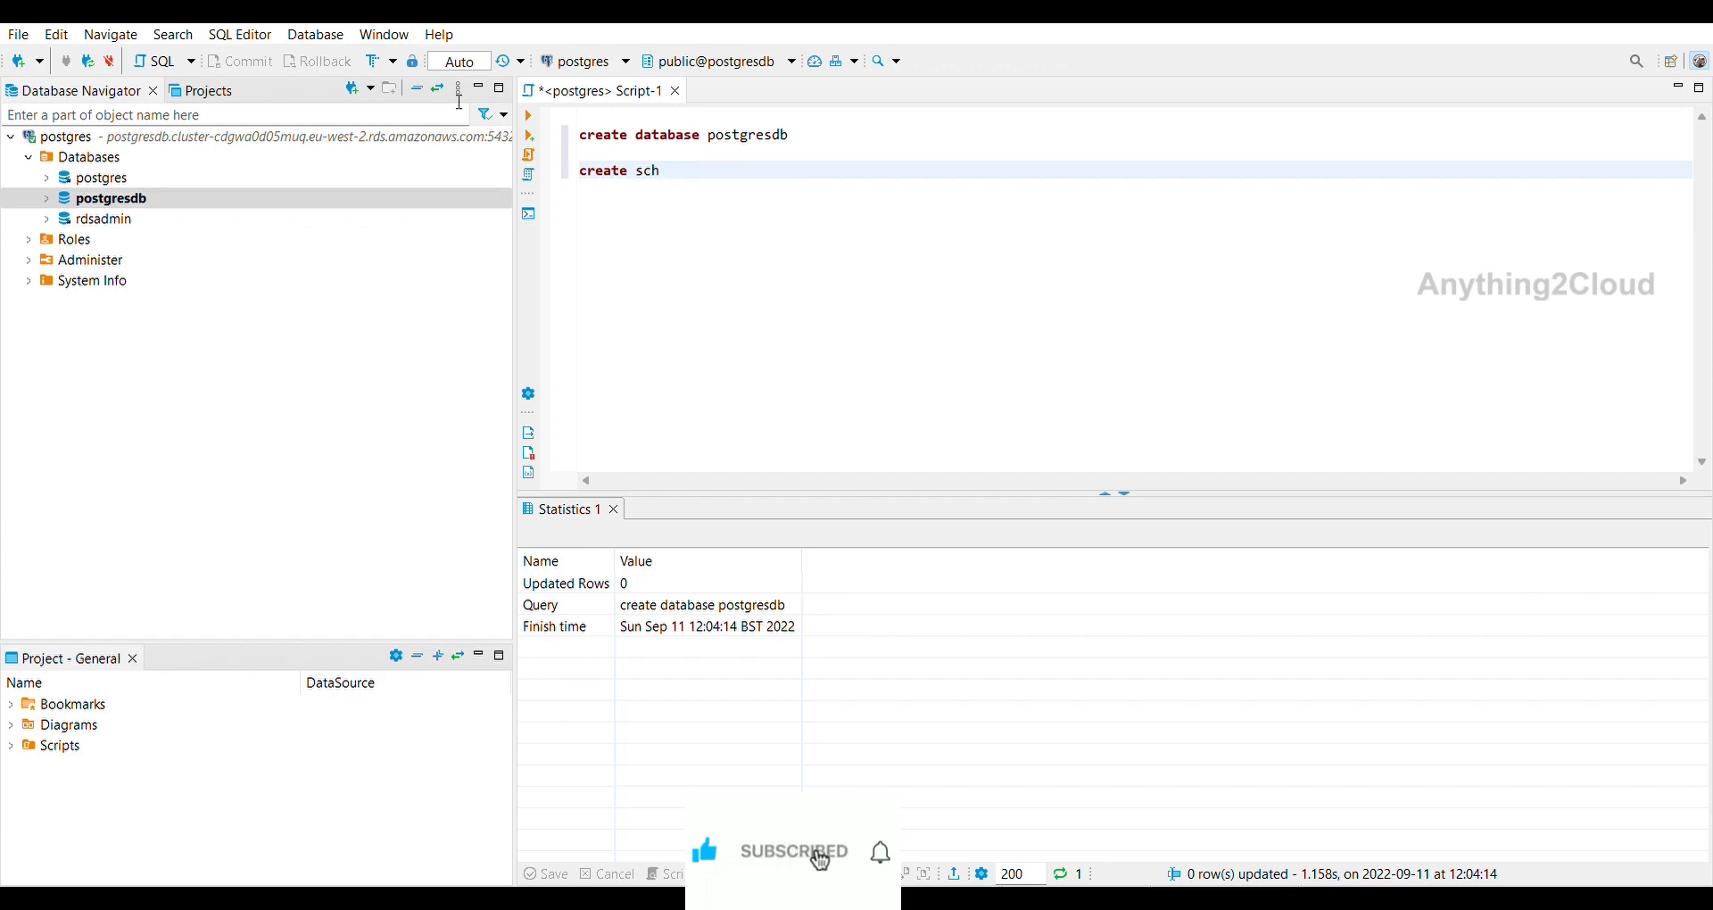
Expand postgresdb's schemas, run 'create schema test', and refresh postgresdb with F5.
{"action": "left_click", "coordinate": [46, 196]}
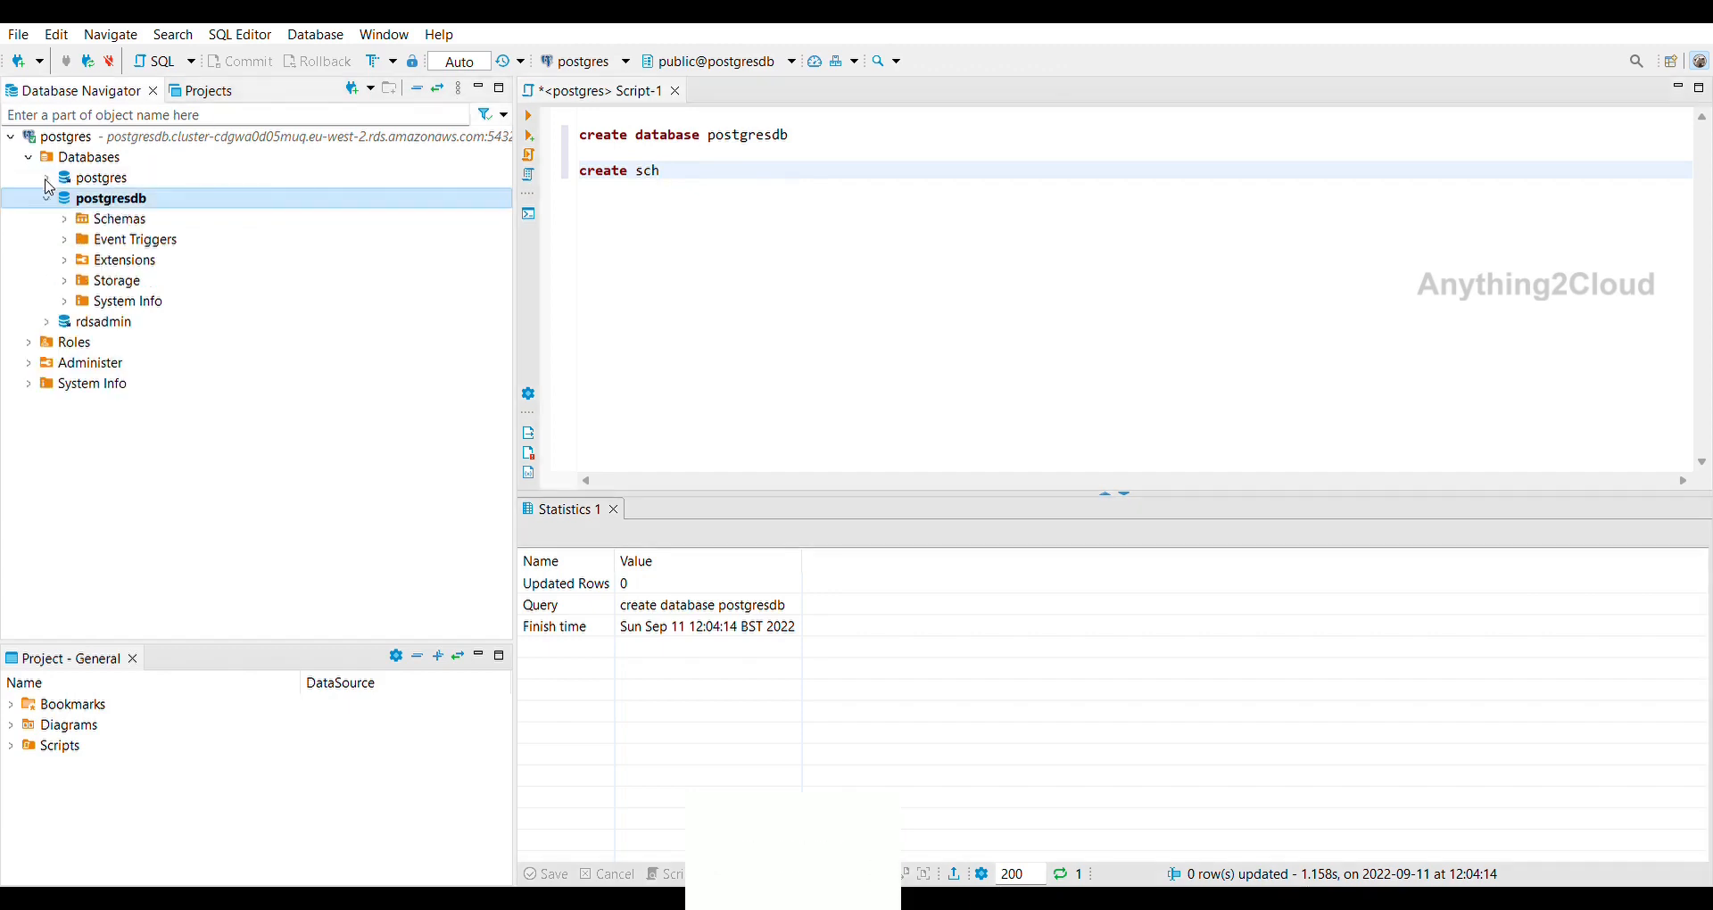
{"action": "left_click", "coordinate": [64, 219]}
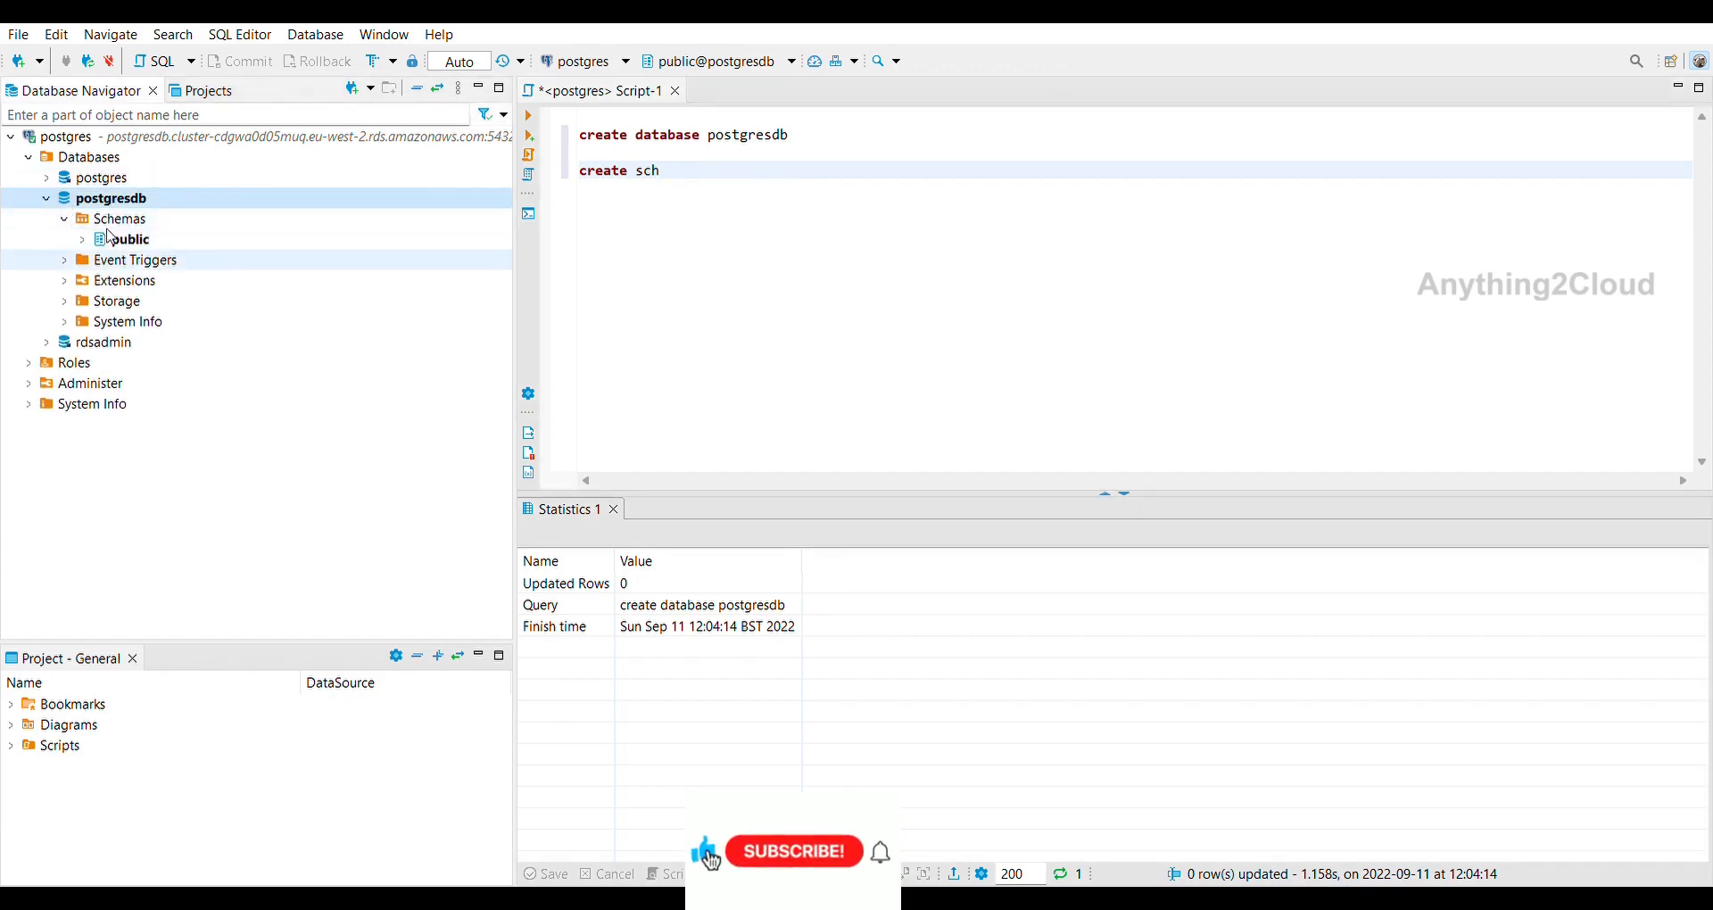
{"action": "left_click", "coordinate": [113, 238]}
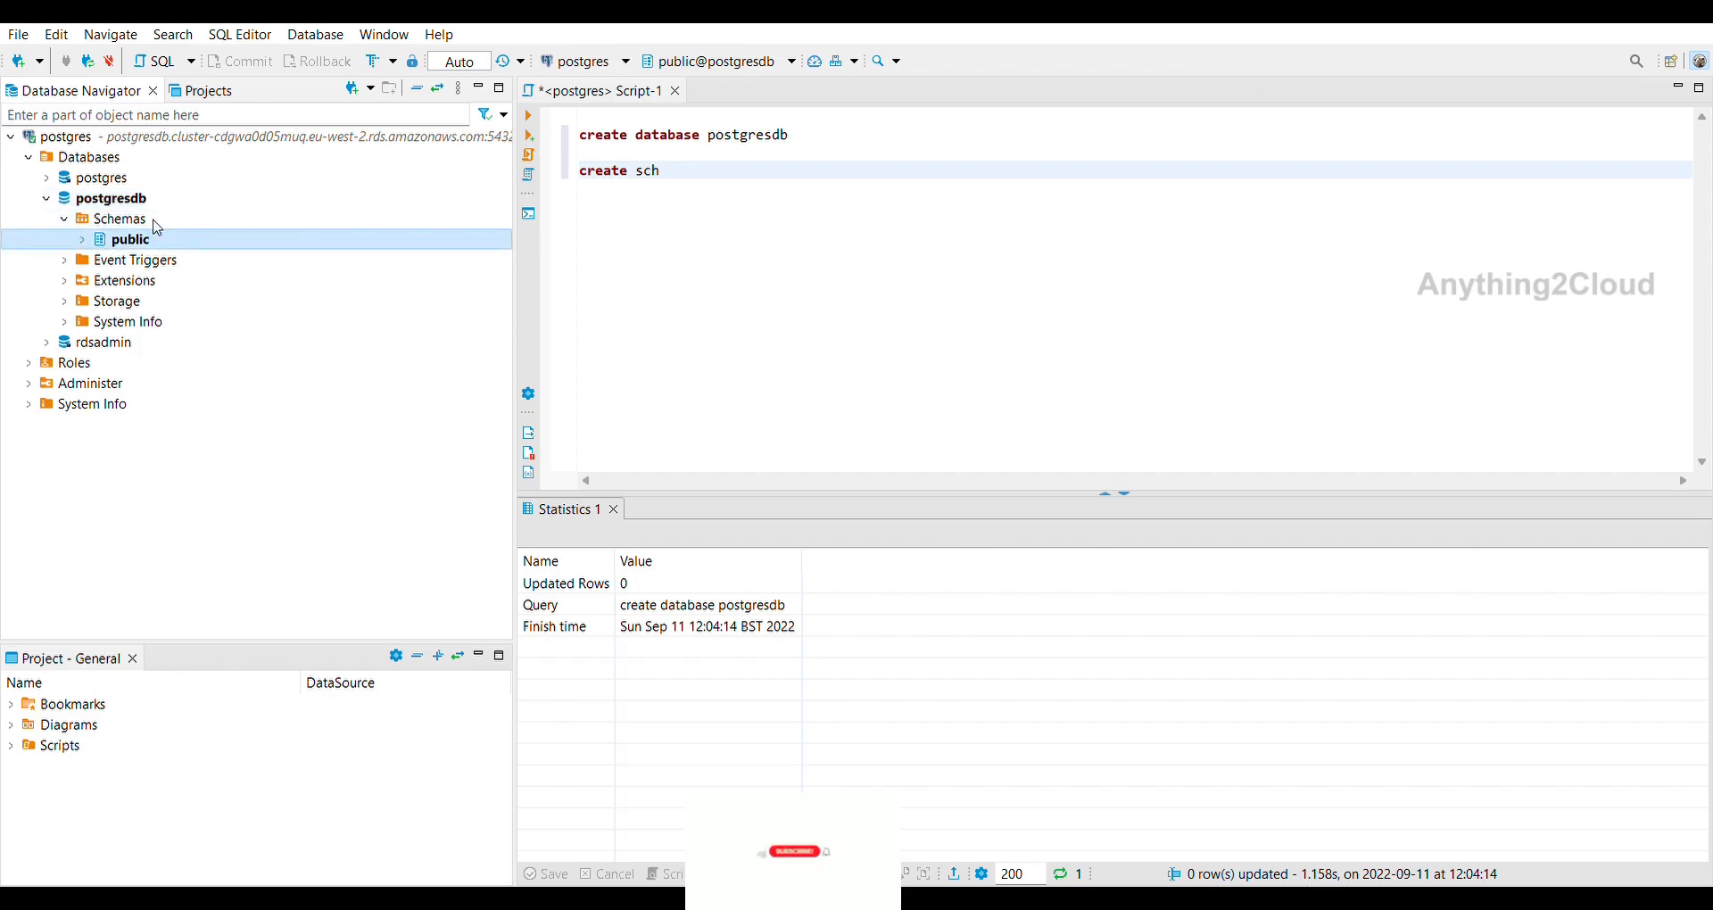
{"action": "left_click", "coordinate": [736, 160]}
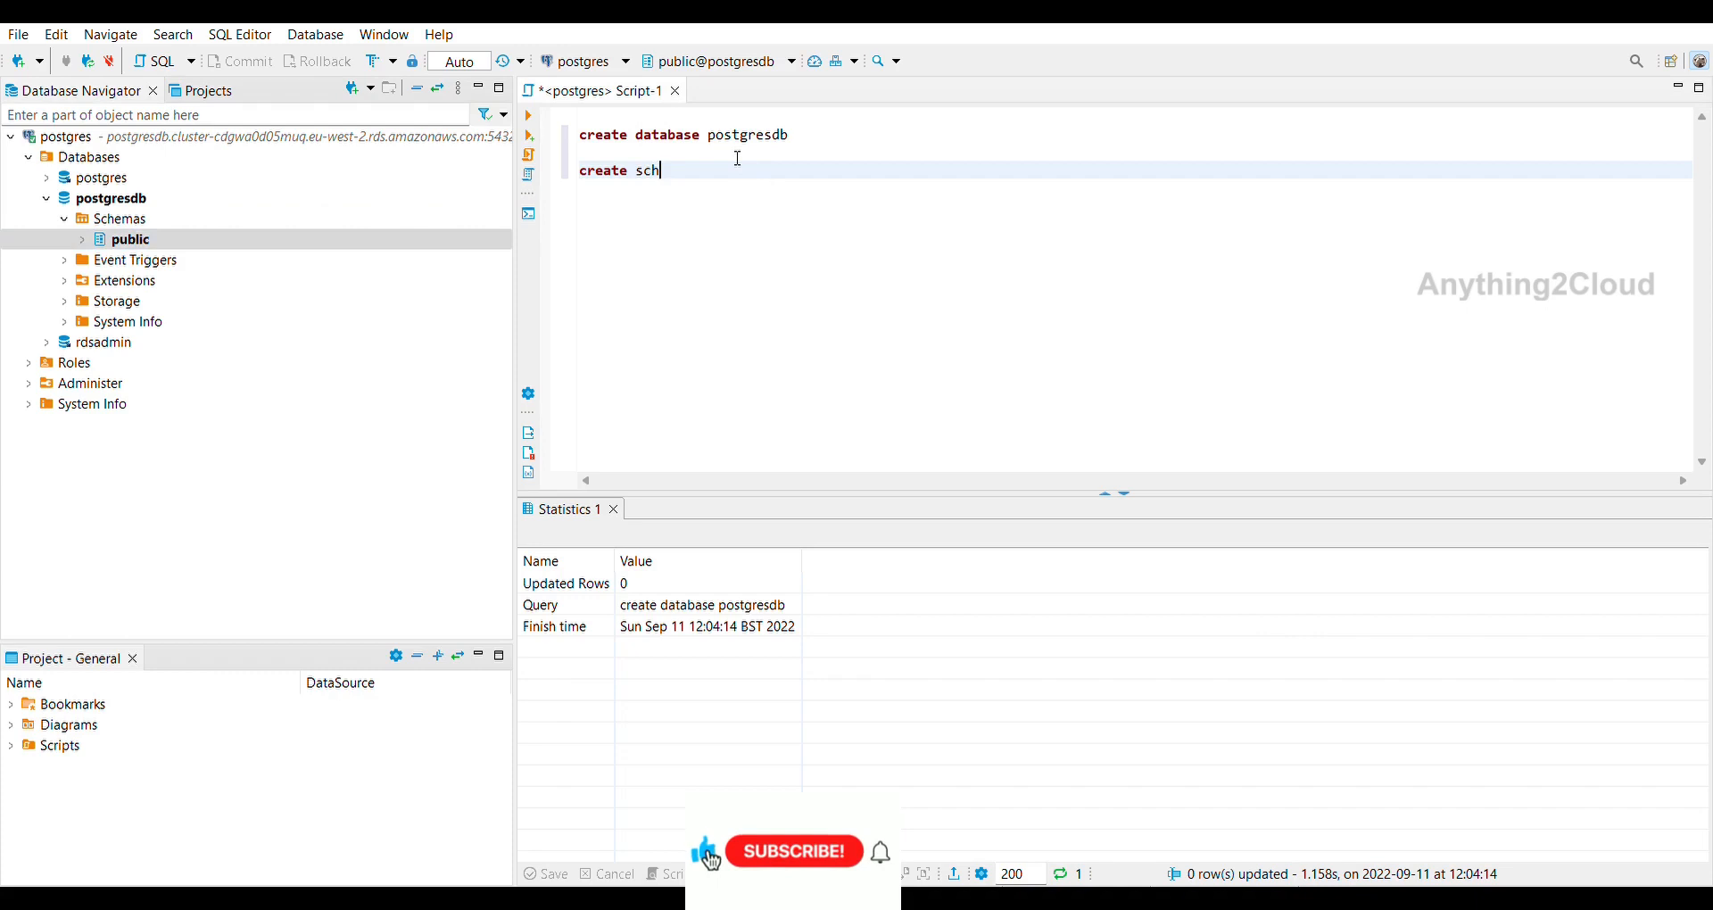
{"action": "type", "text": "ema "}
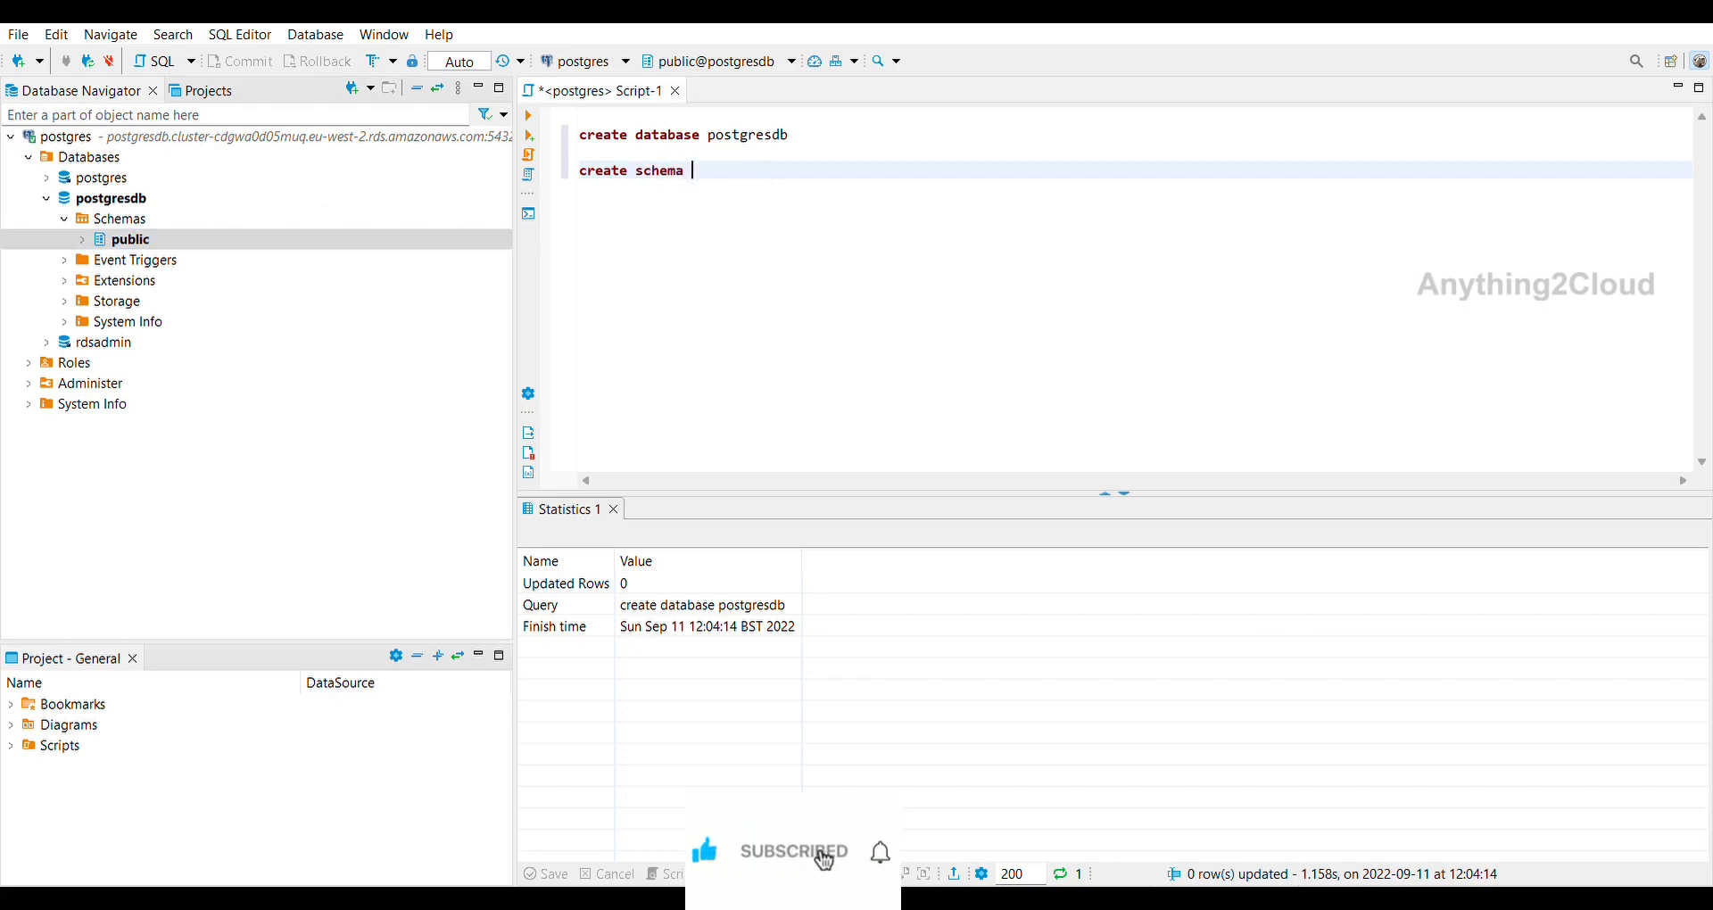
{"action": "type", "text": "test"}
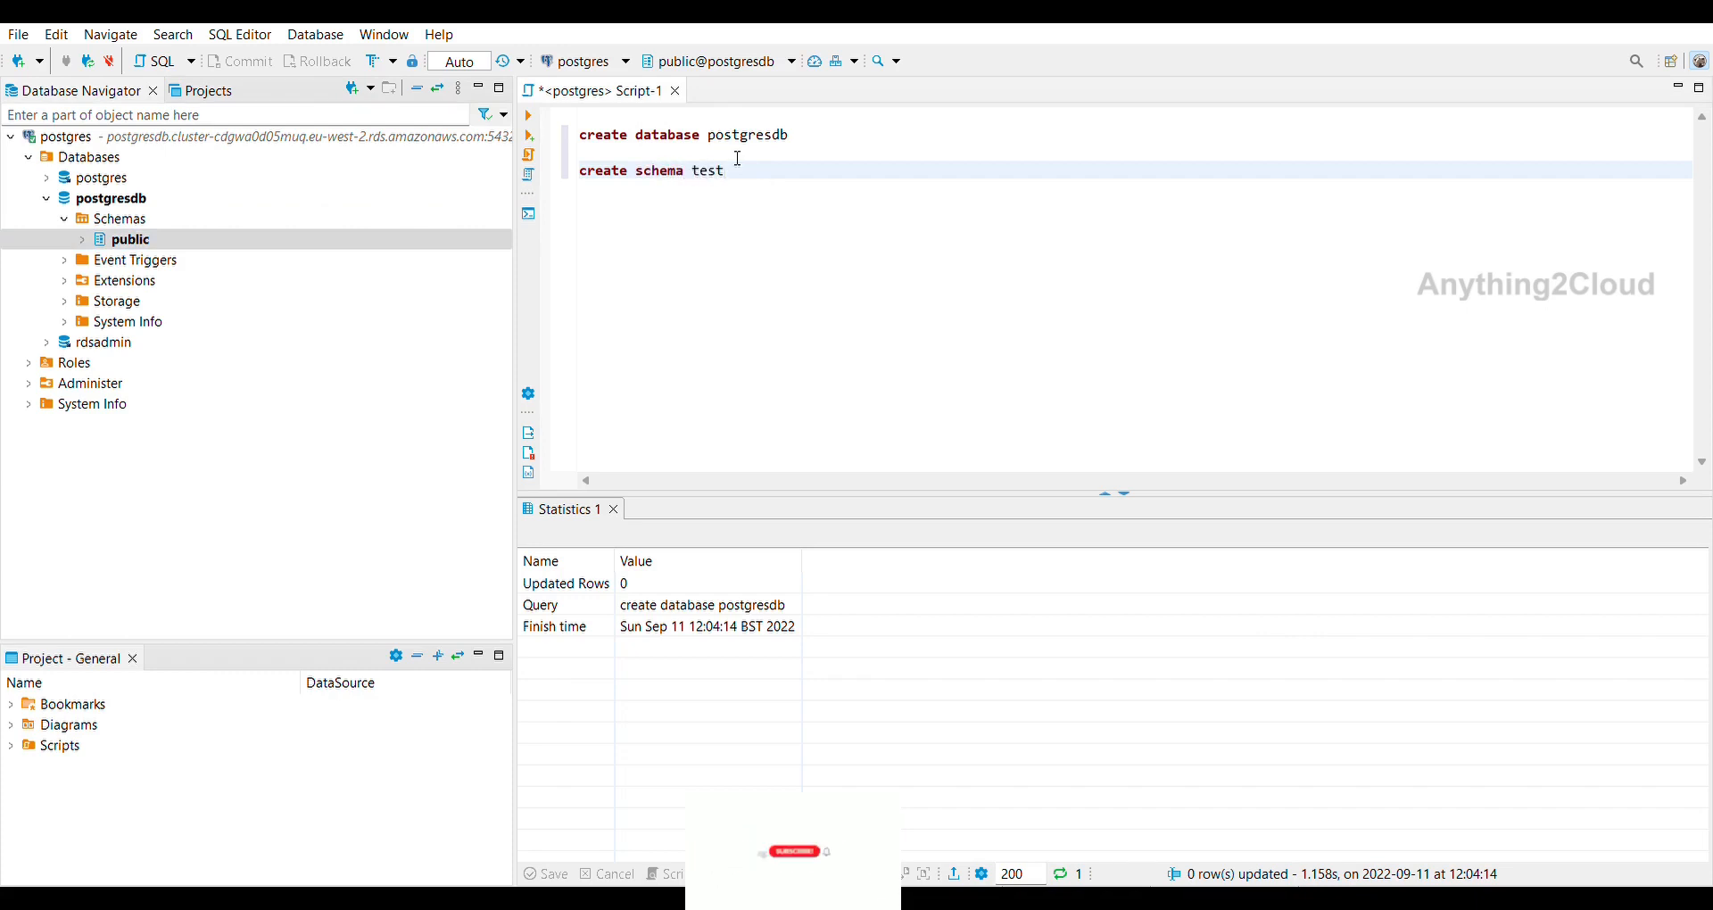
{"action": "key", "text": "shift+Home"}
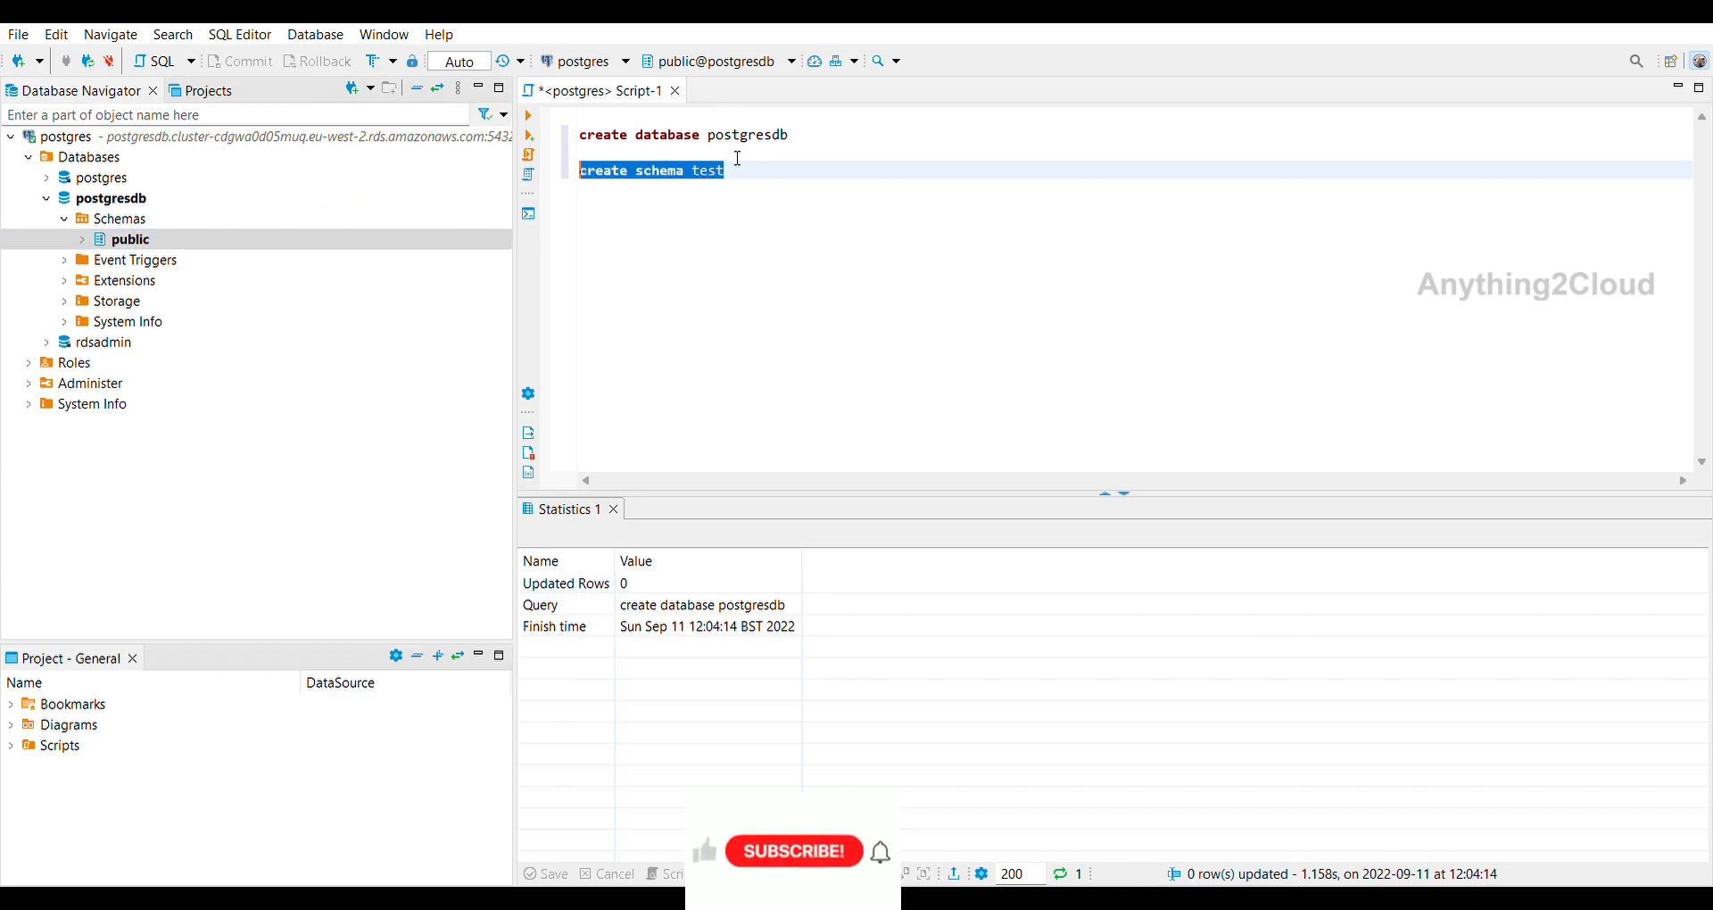
{"action": "left_click", "coordinate": [528, 115]}
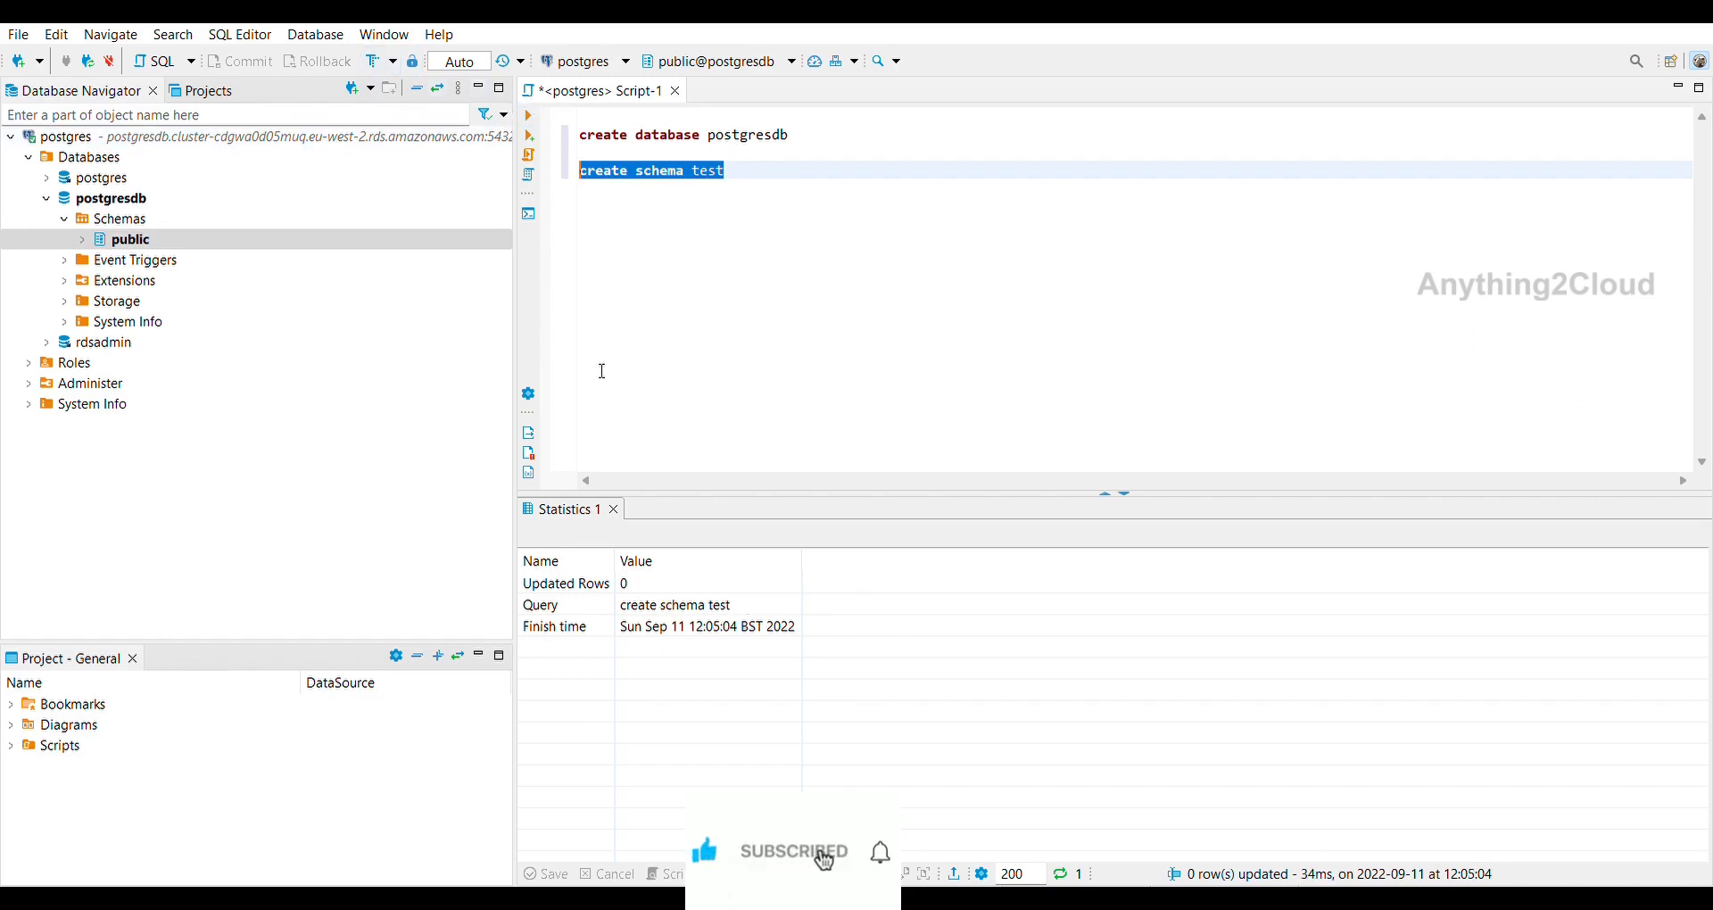
{"action": "left_click", "coordinate": [125, 194]}
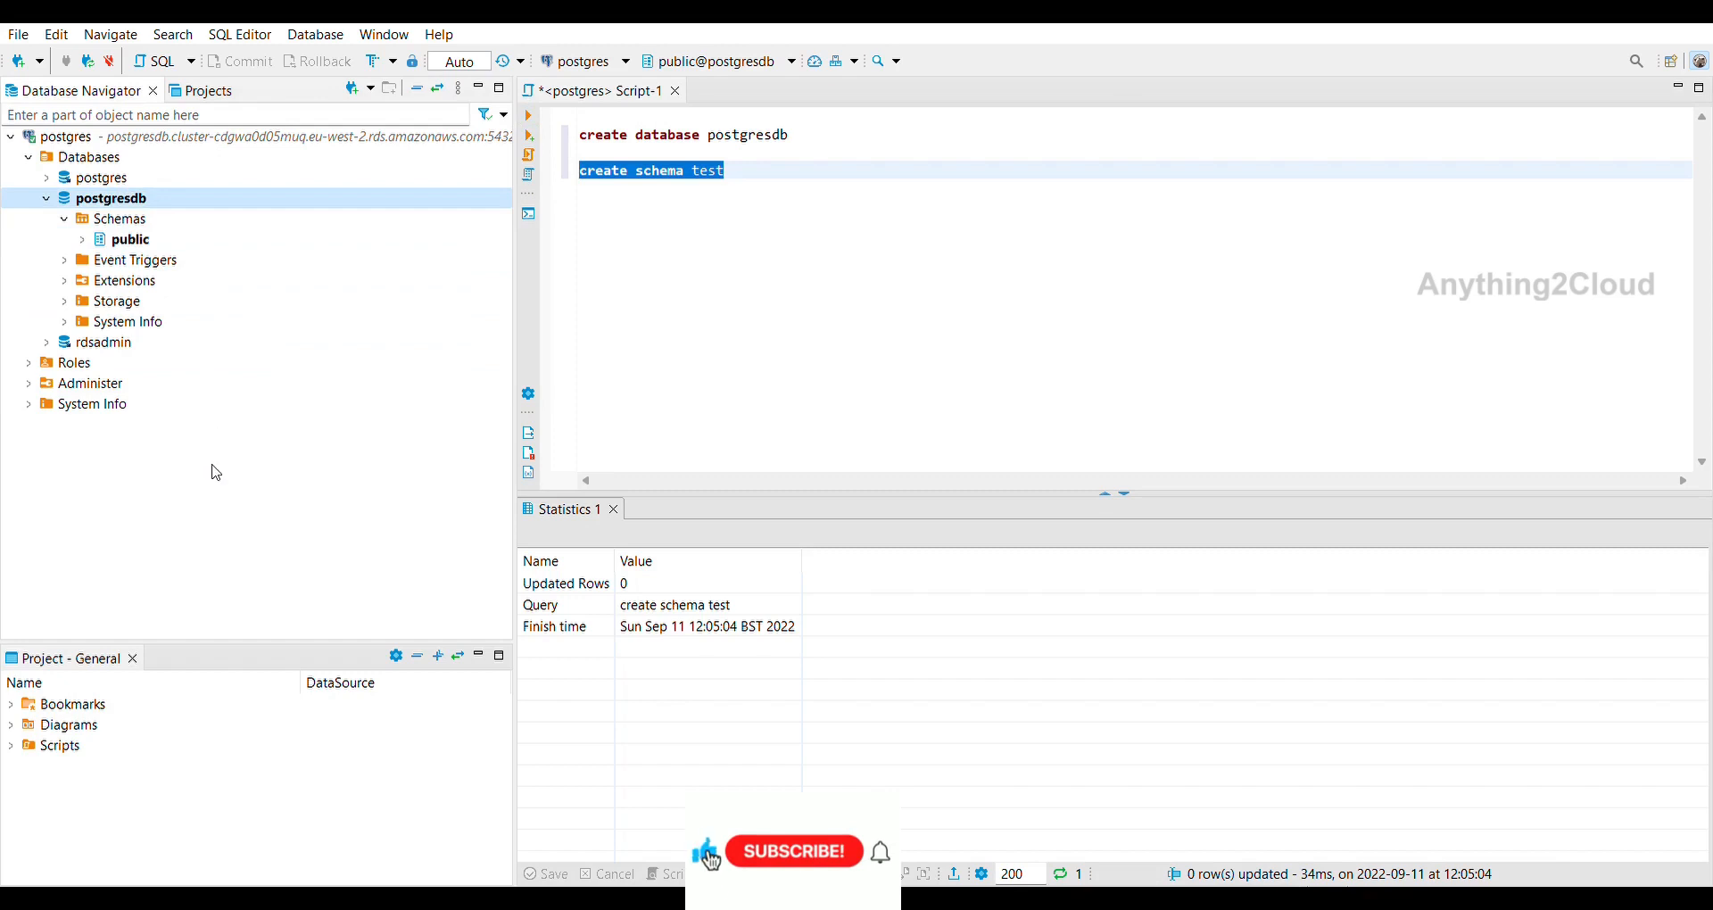
{"action": "key", "text": "F5"}
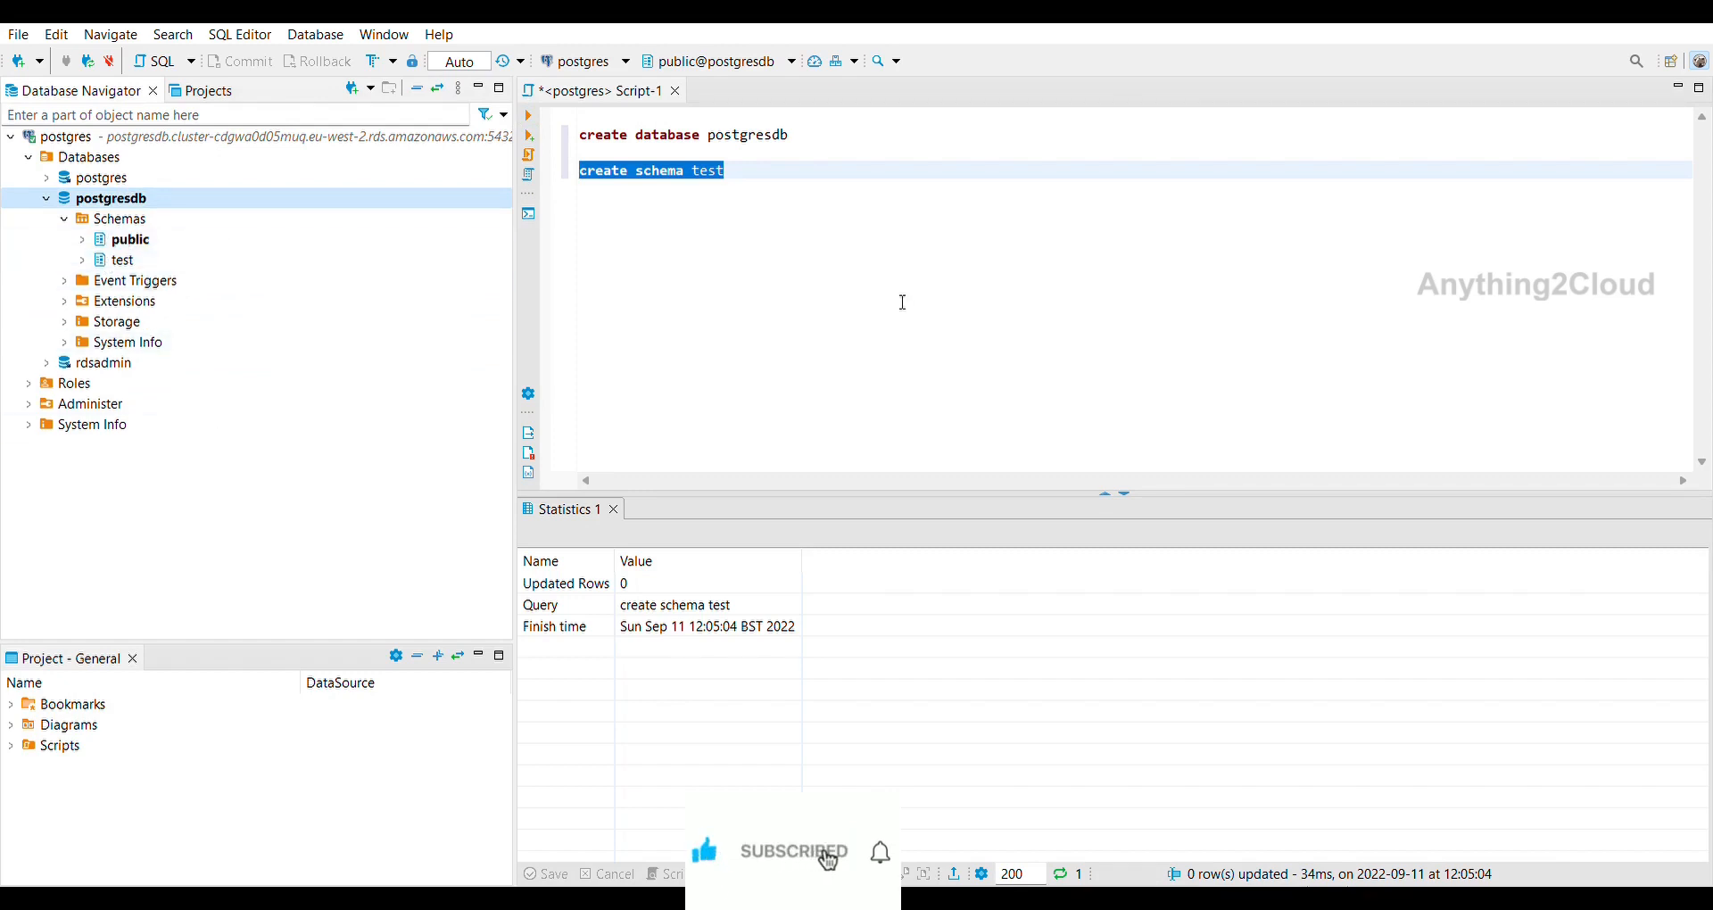
{"action": "left_click", "coordinate": [793, 170]}
Write and run 'create table test.employee (id integer, name varchar(50))'.
{"action": "key", "text": "Return"}
{"action": "key", "text": "Return"}
{"action": "type", "text": "create table test.employee"}
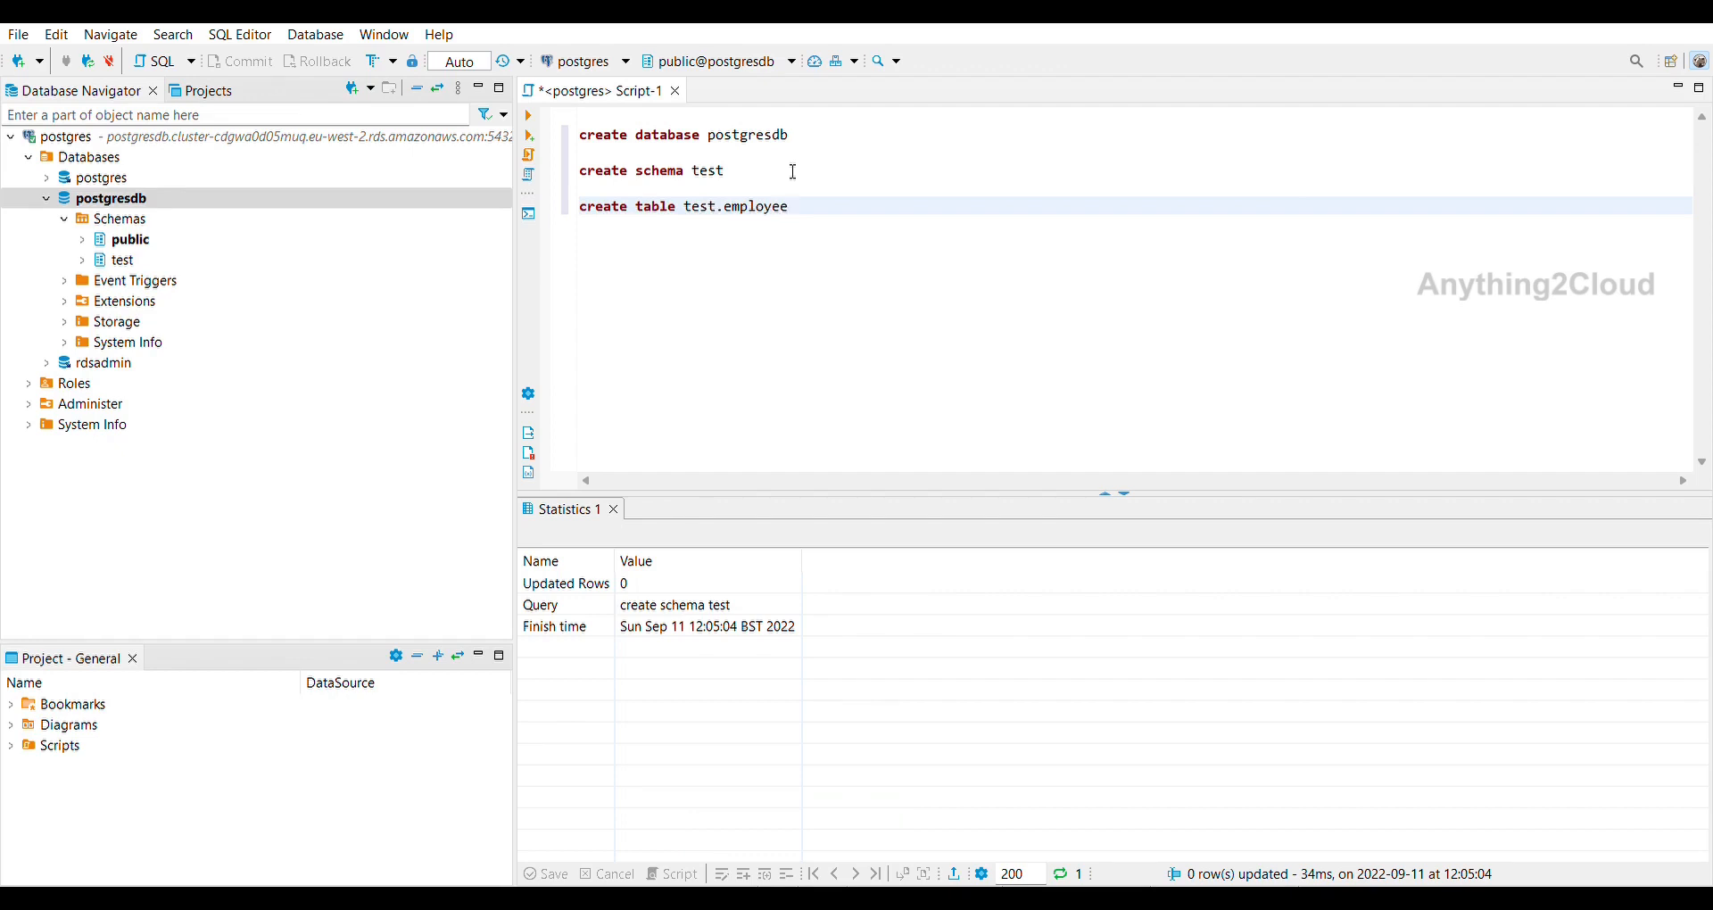
{"action": "key", "text": "Return"}
{"action": "type", "text": "(id in"}
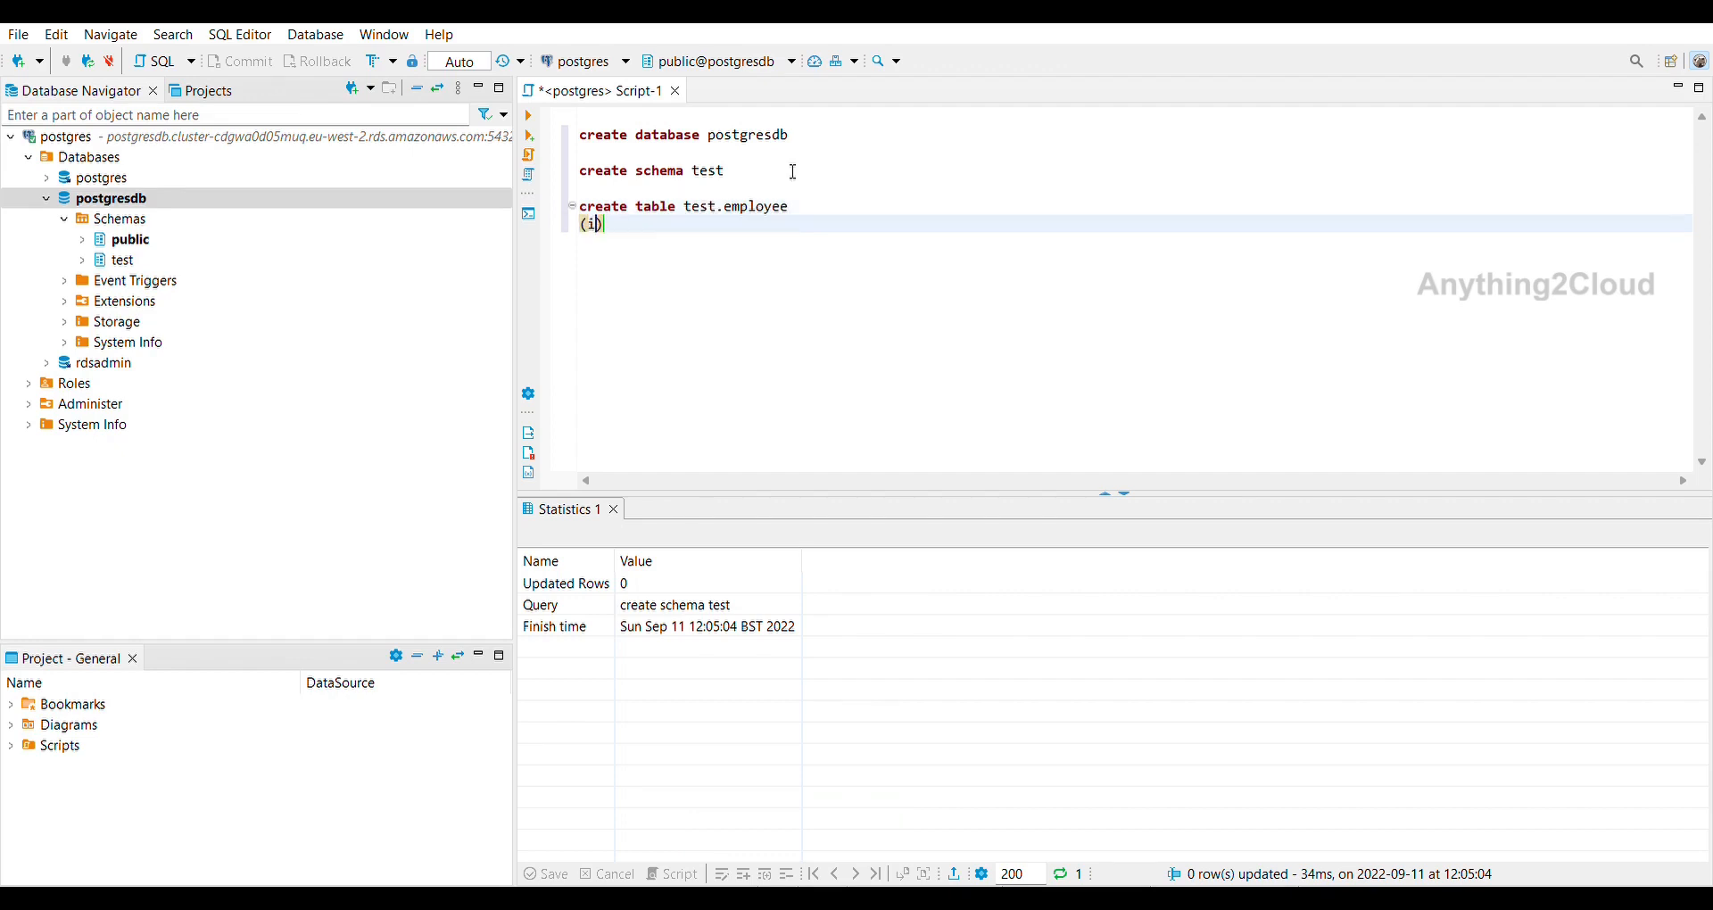
{"action": "type", "text": "teger,"}
{"action": "key", "text": "Return"}
{"action": "type", "text": "name "}
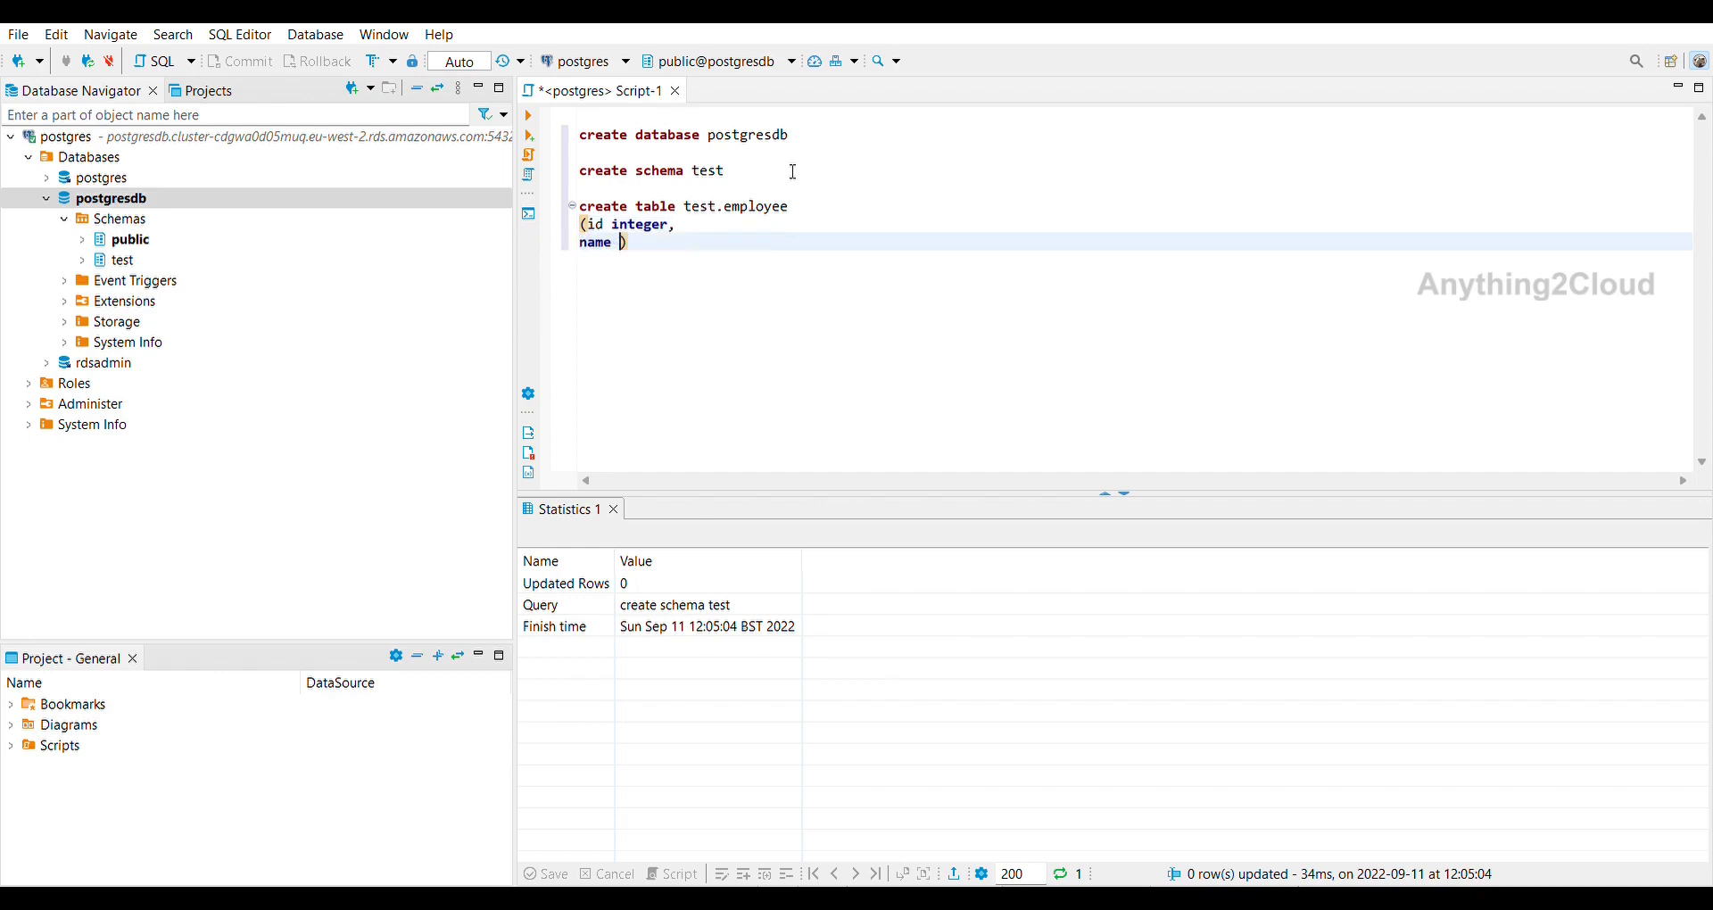
{"action": "type", "text": "varchar"}
{"action": "key", "text": "BackSpace"}
{"action": "key", "text": "BackSpace"}
{"action": "key", "text": "BackSpace"}
{"action": "type", "text": "har(50)"}
{"action": "left_click", "coordinate": [588, 192], "text": "shift"}
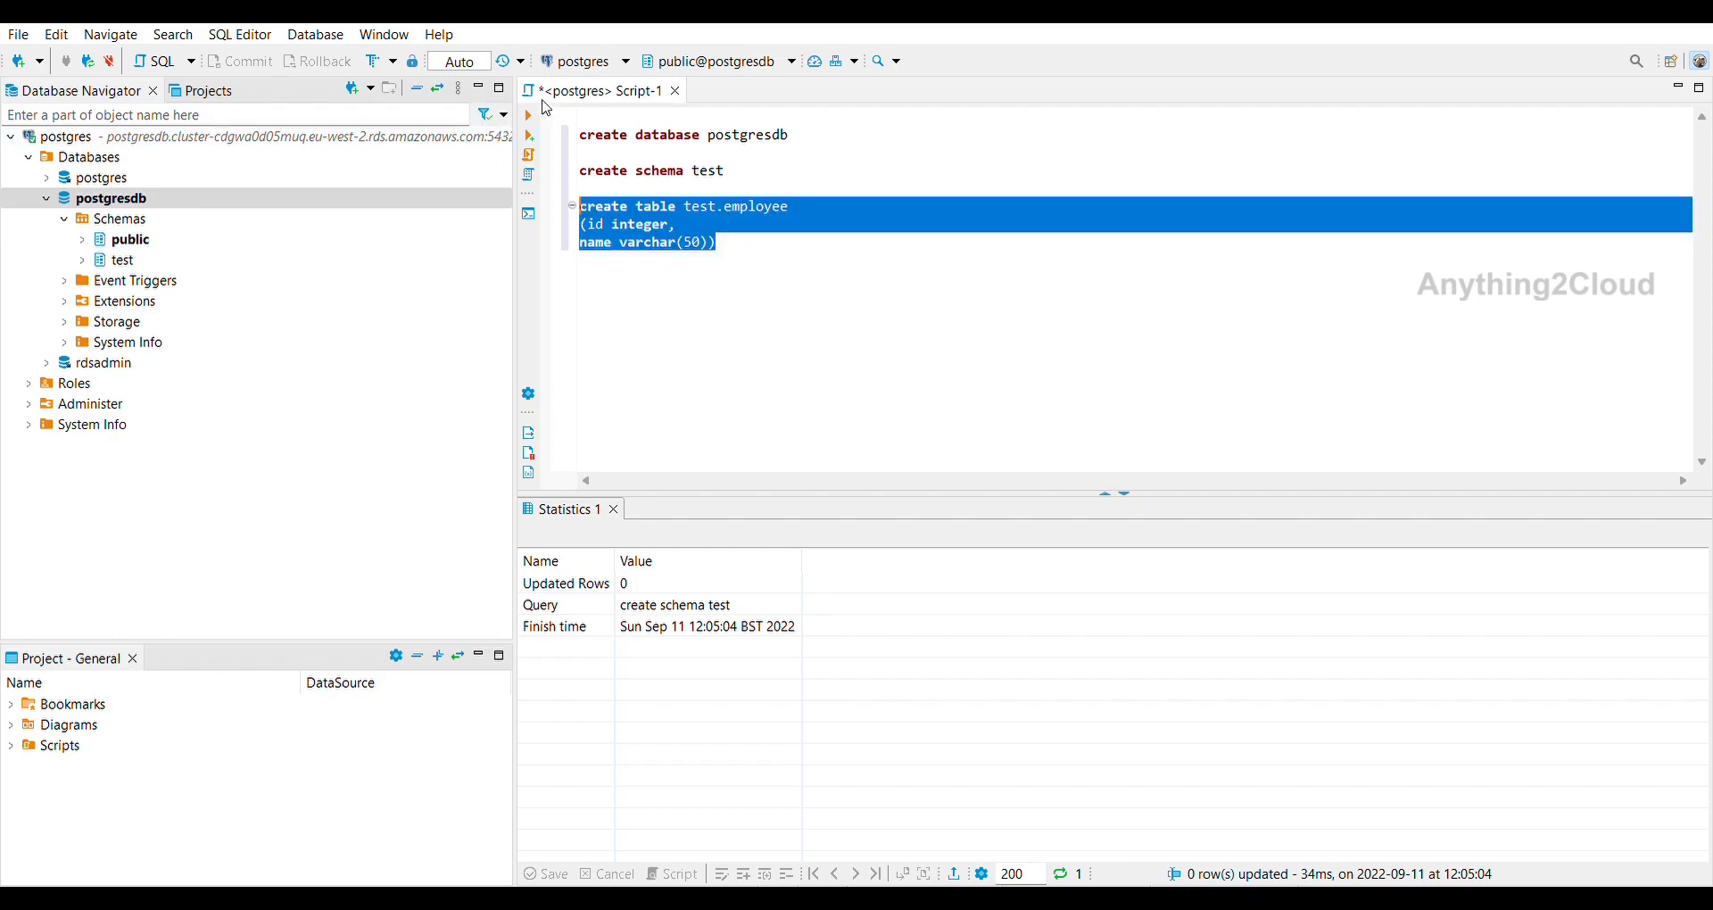
{"action": "key", "text": "ctrl+Return"}
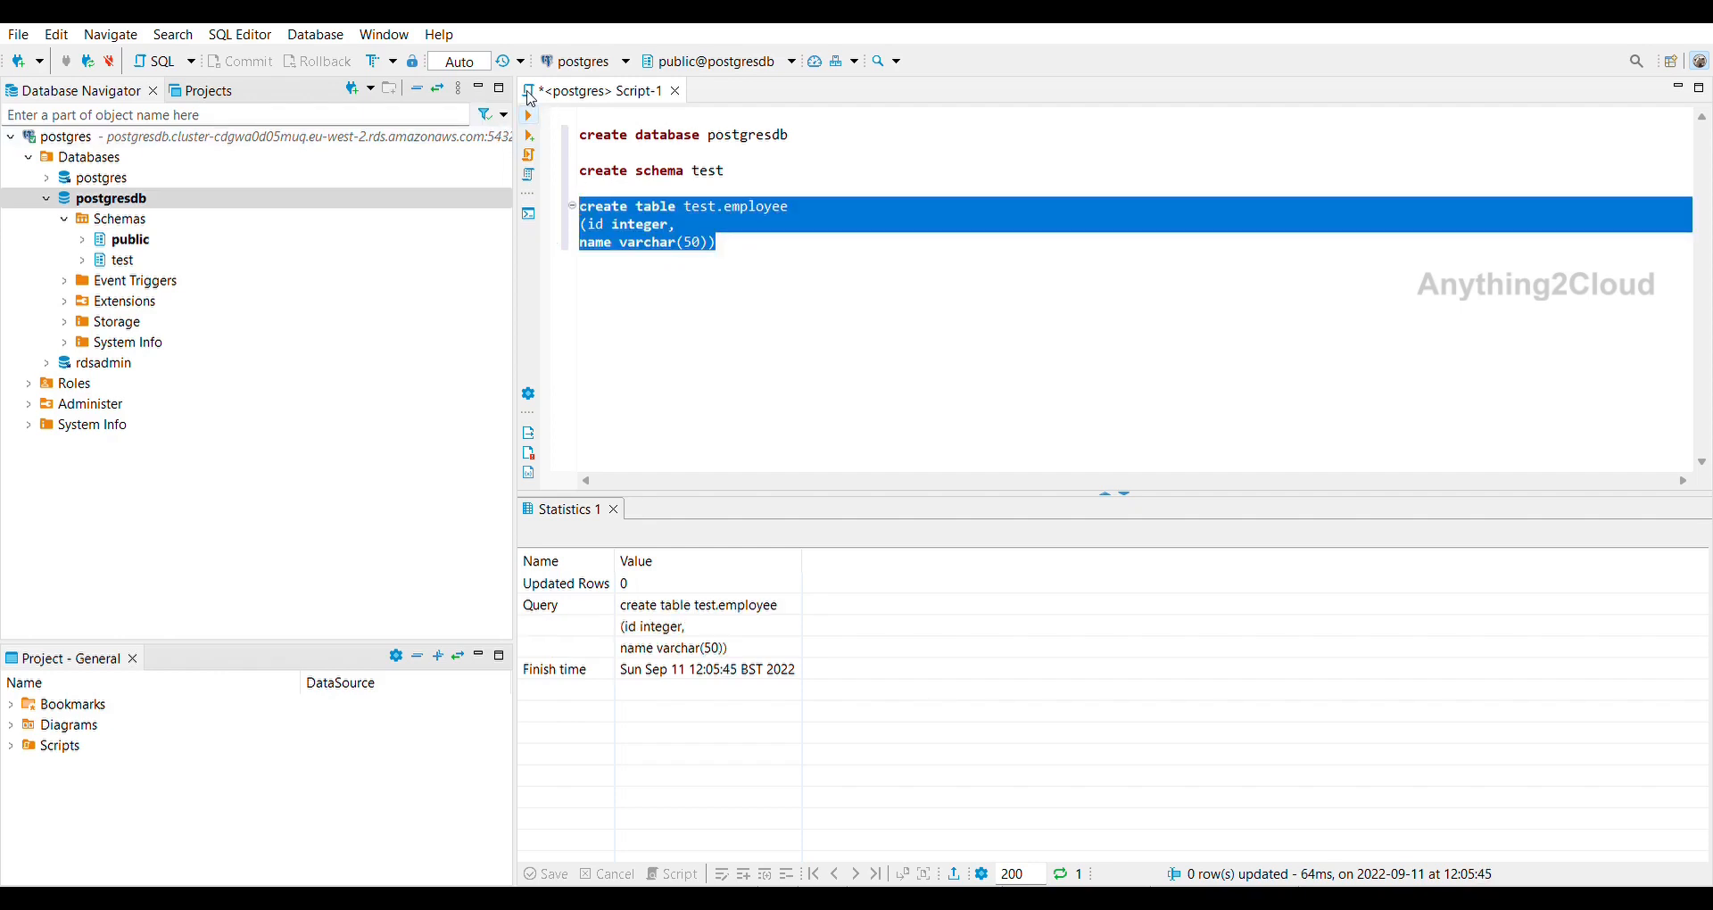
Expand the test schema and begin an insert statement into test.employee.
{"action": "left_click", "coordinate": [83, 259]}
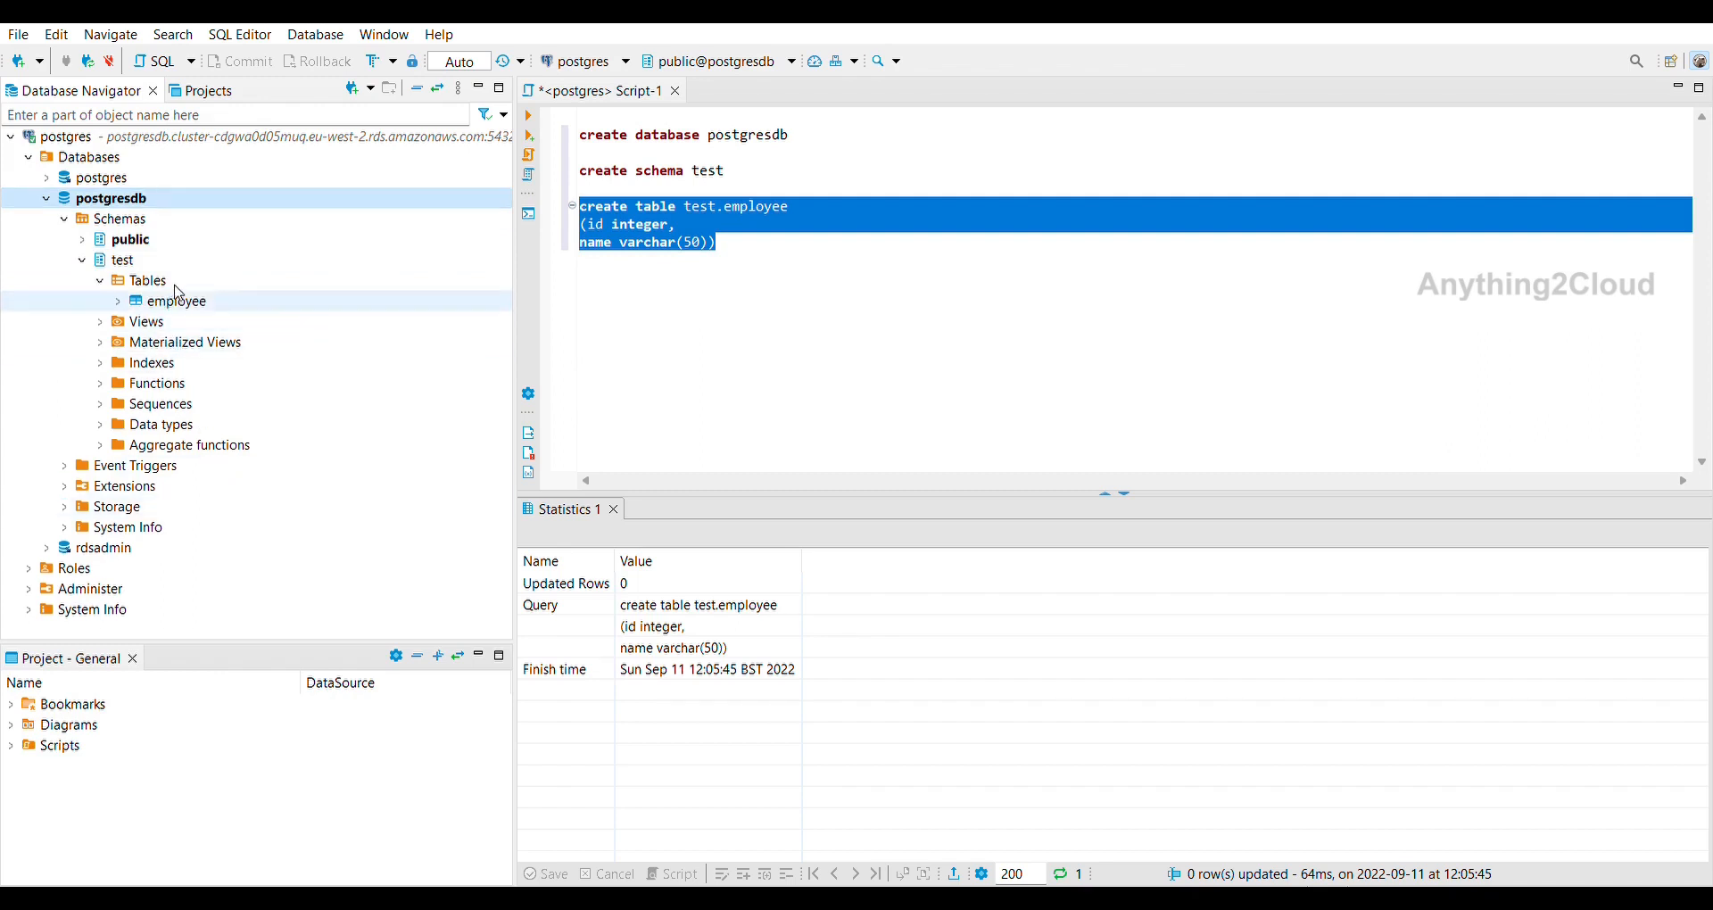
{"action": "left_click", "coordinate": [790, 239]}
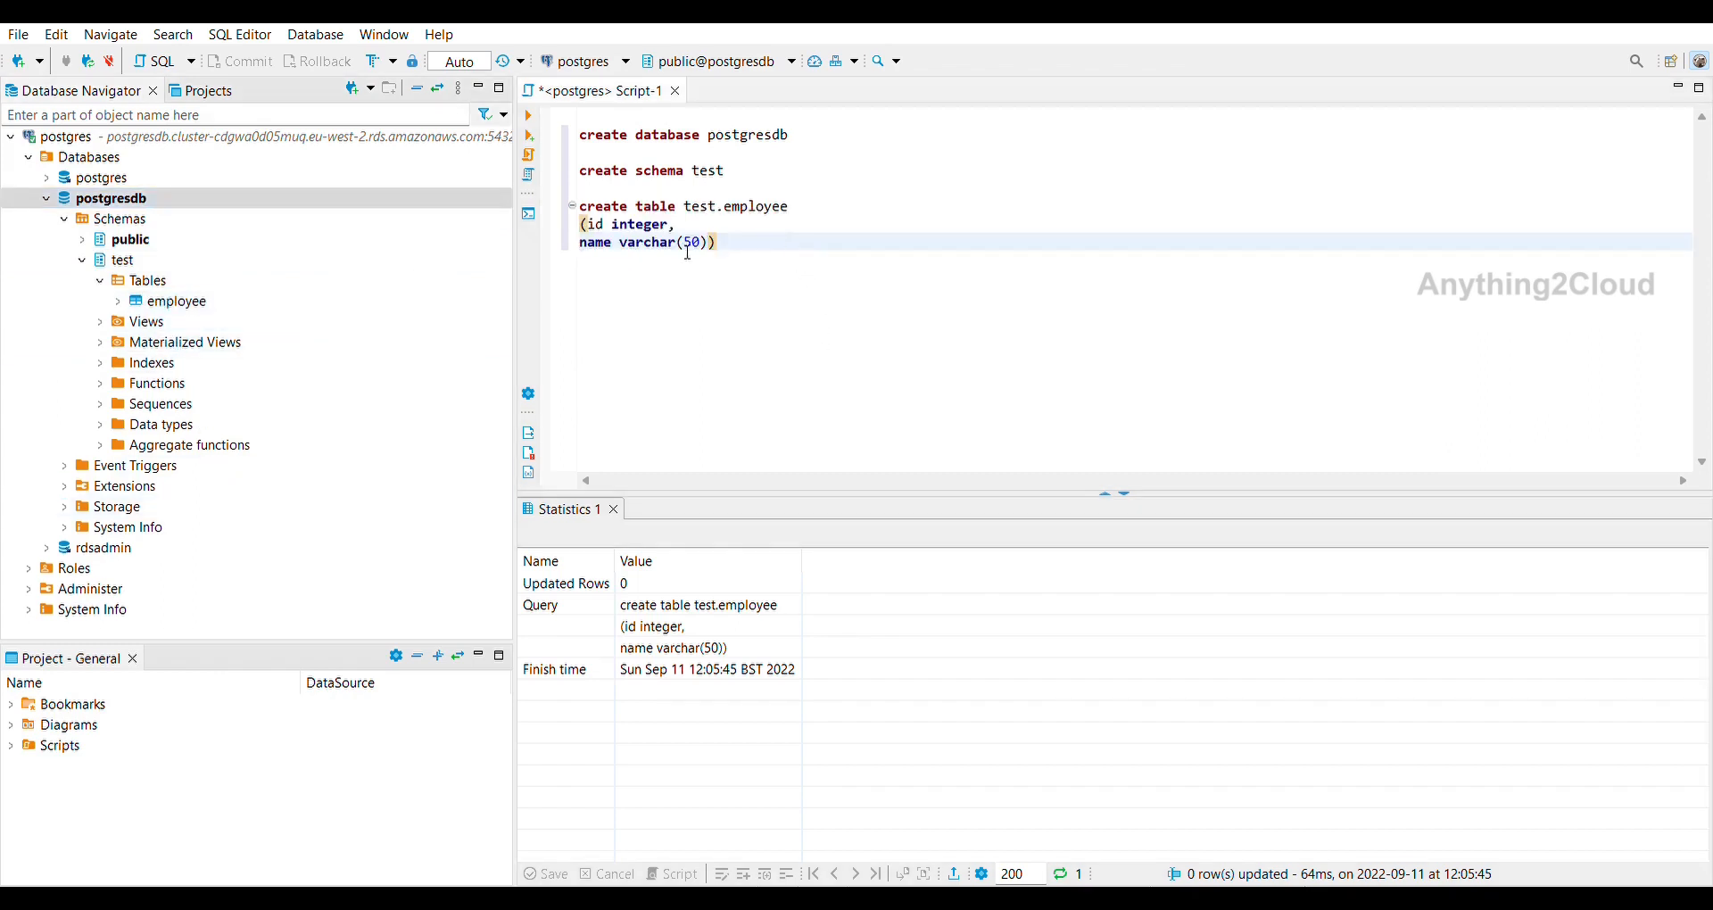
{"action": "key", "text": "Return"}
{"action": "key", "text": "Return"}
{"action": "type", "text": "insert t"}
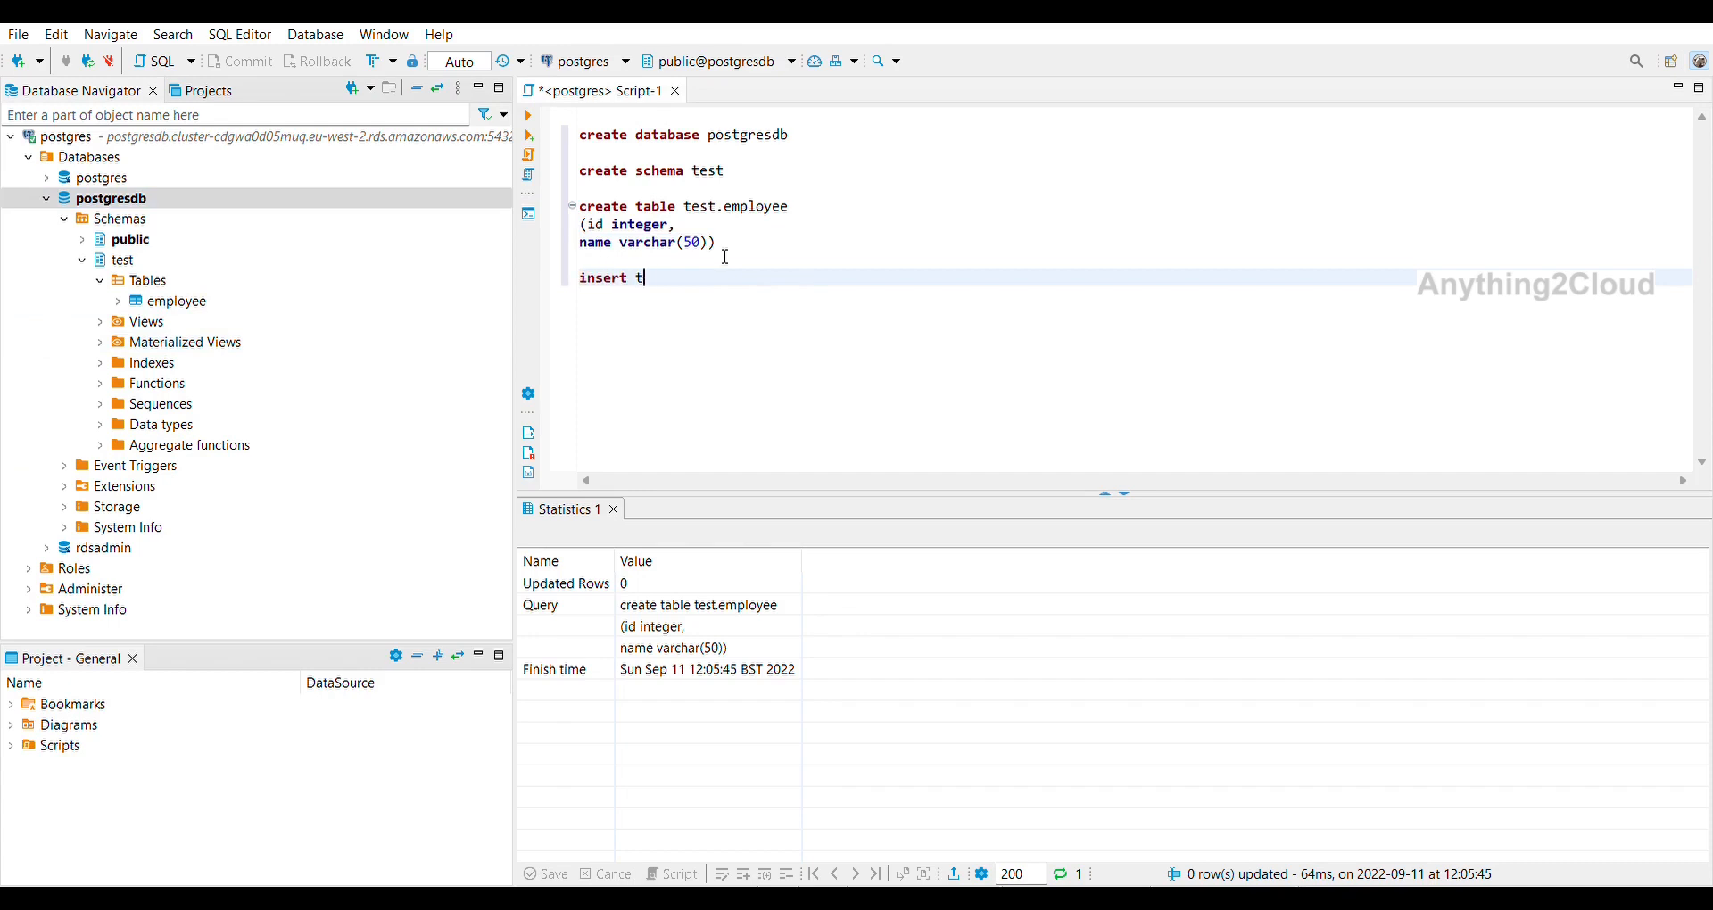
{"action": "type", "text": "est.employee"}
{"action": "type", "text": " ("}
Complete the insert with values (1, 'John') and run it, which fails.
{"action": "key", "text": "BackSpace"}
{"action": "key", "text": "BackSpace"}
{"action": "type", "text": "values (1, 'John')"}
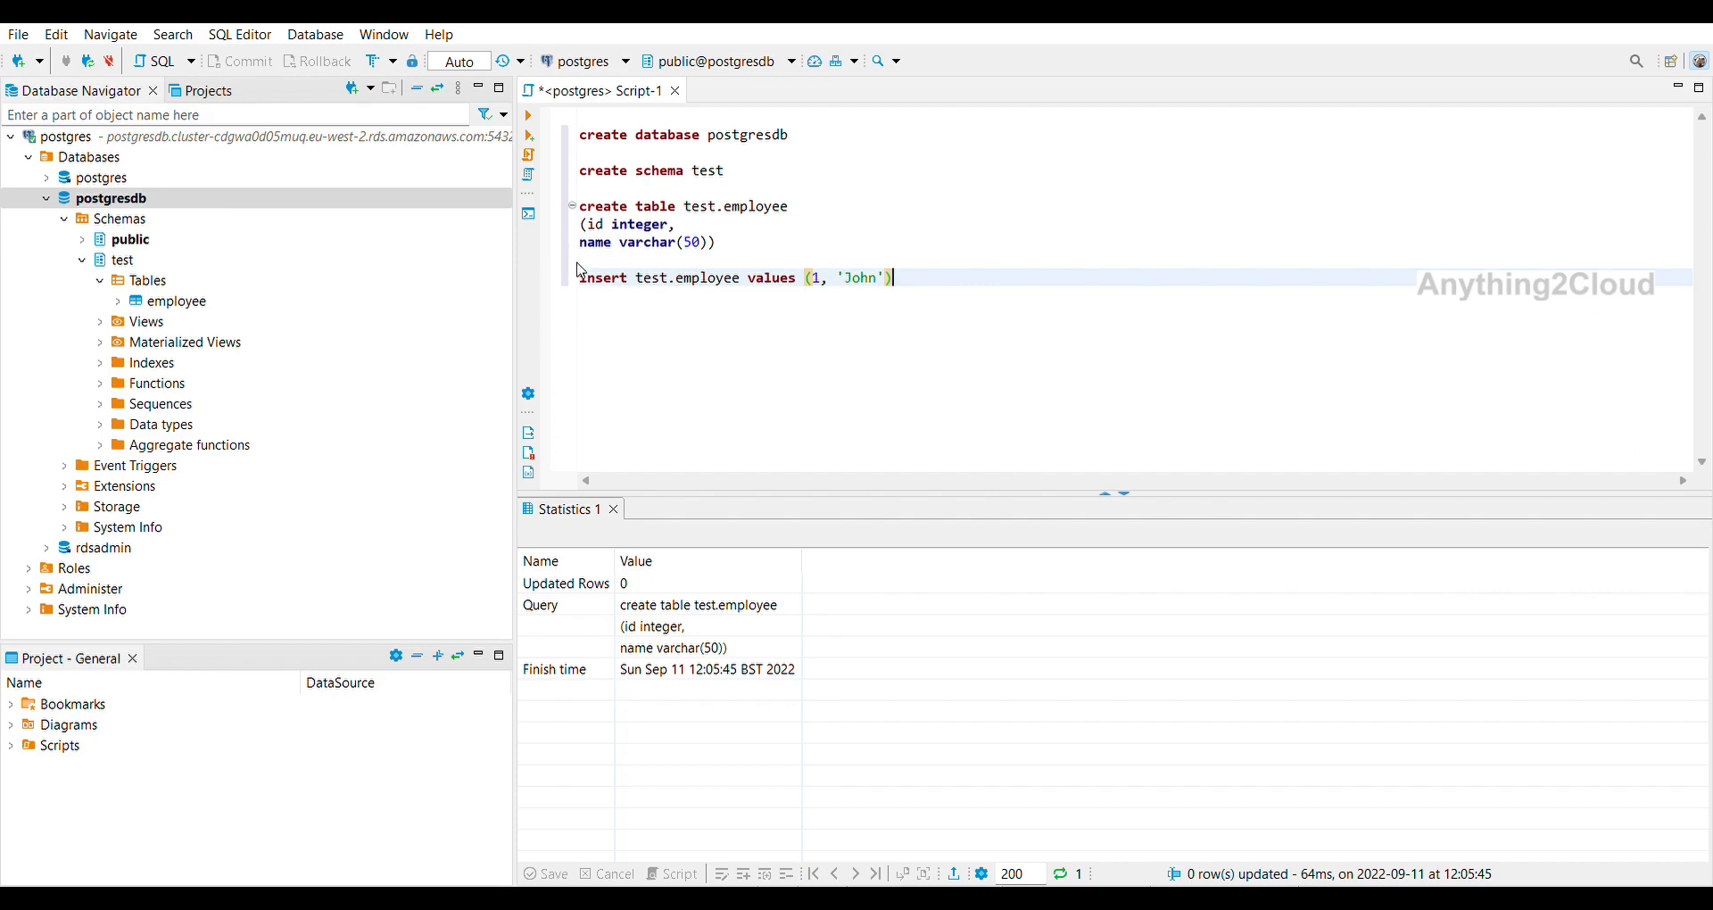
{"action": "key", "text": "shift+Home"}
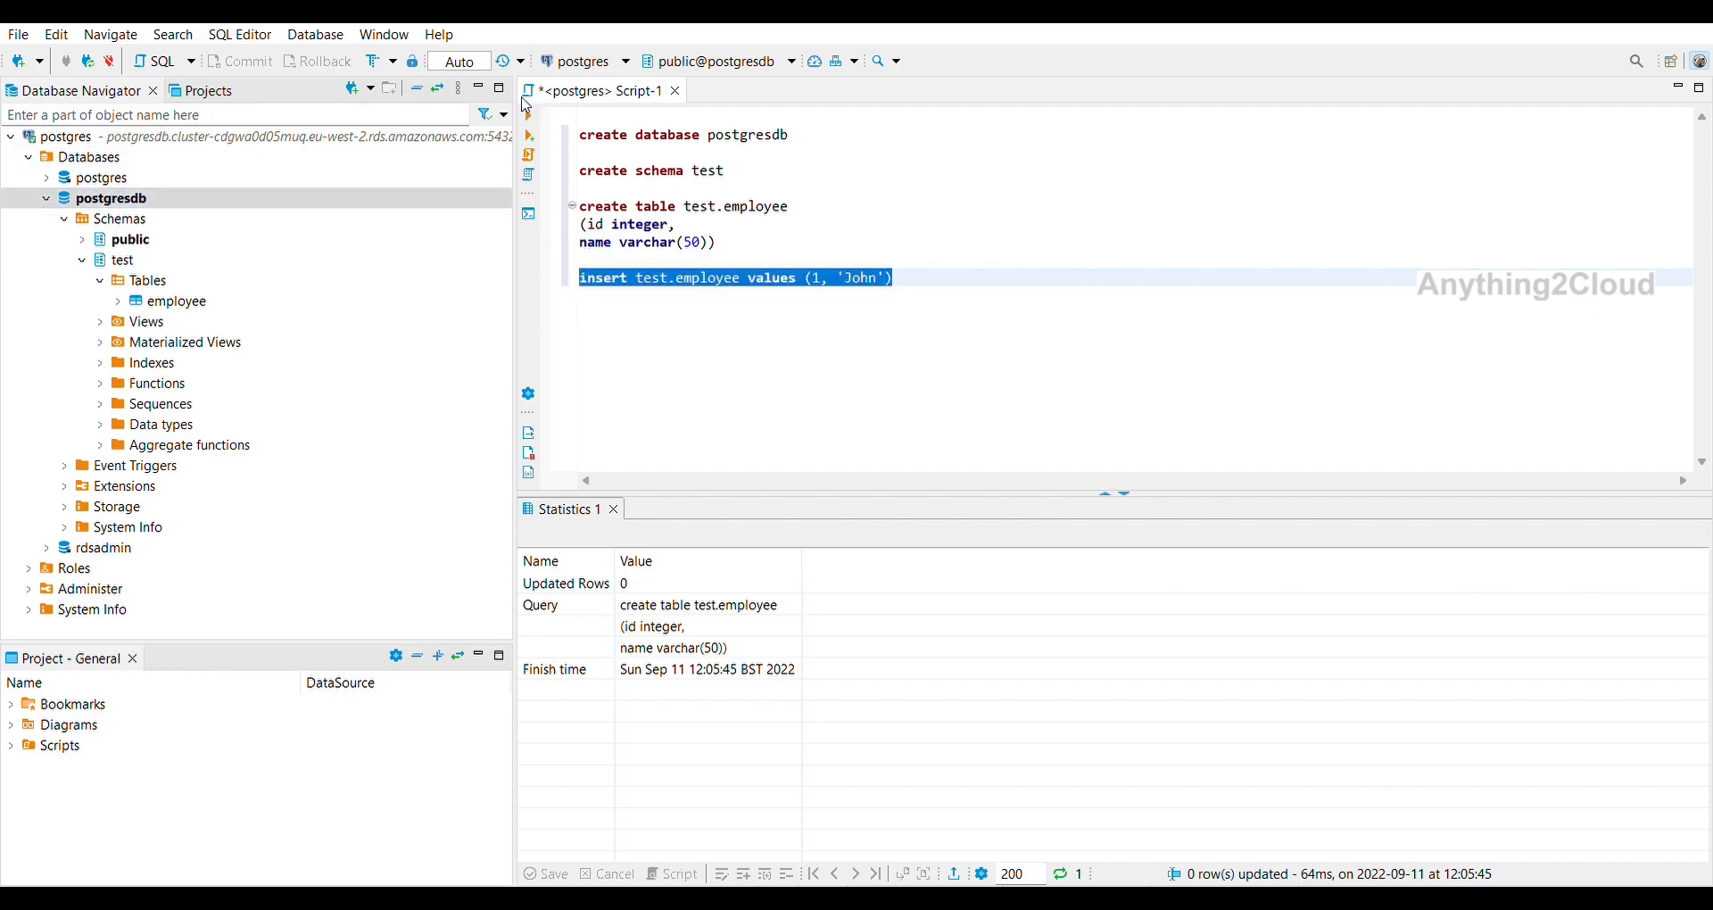
{"action": "left_click", "coordinate": [529, 115]}
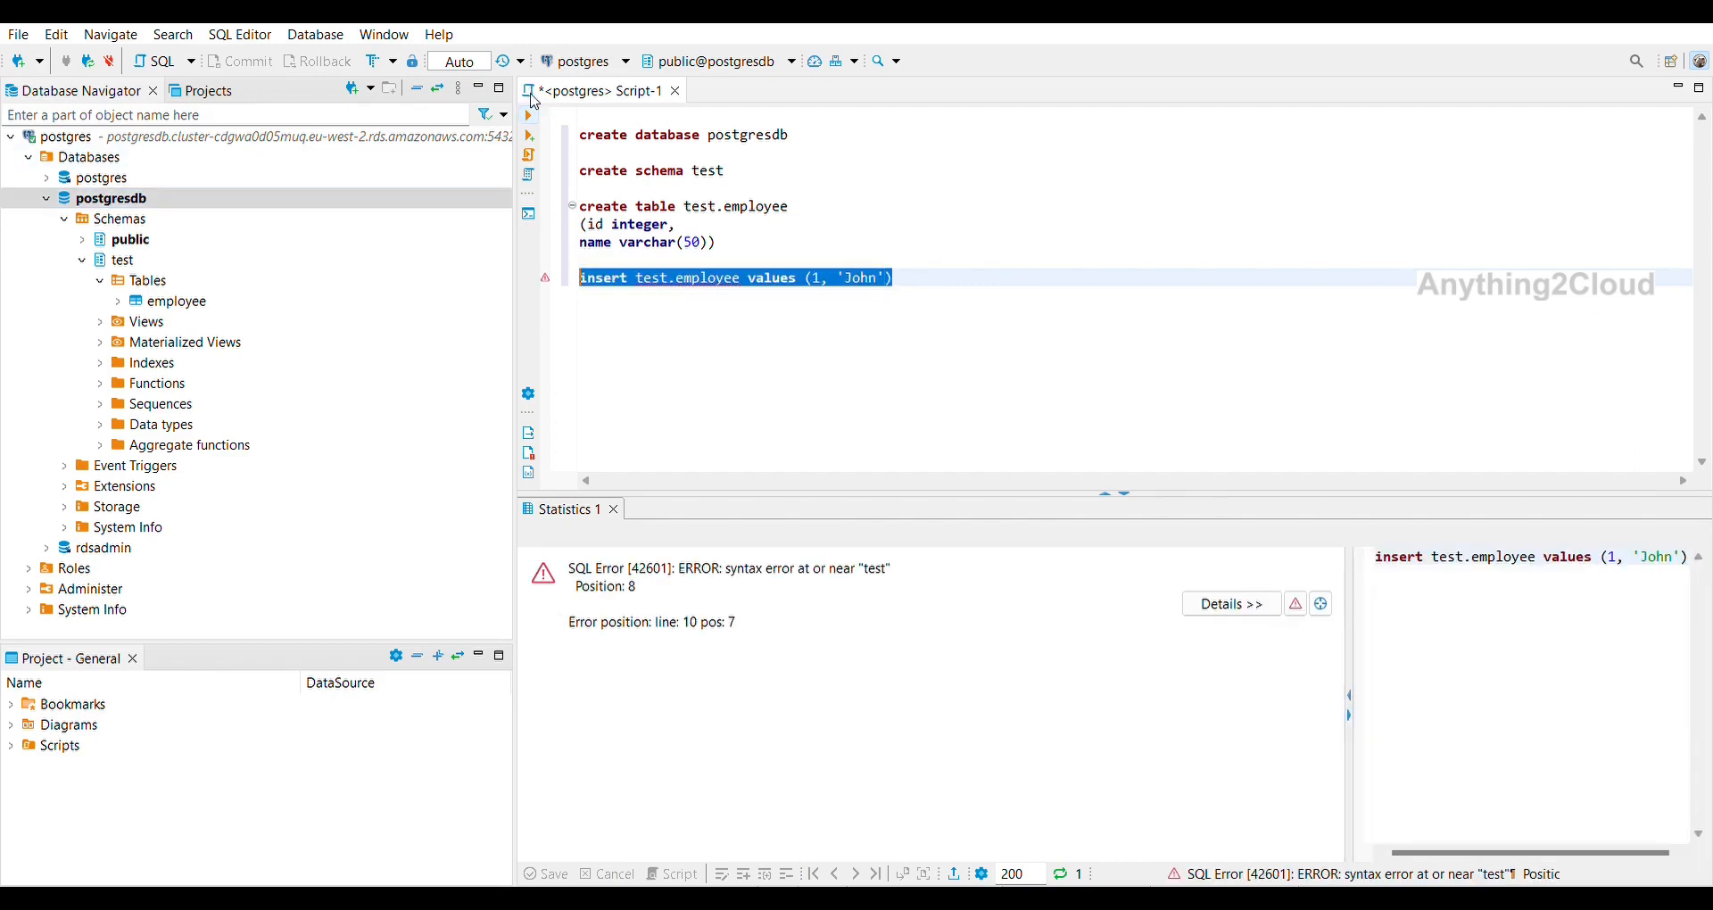
Add the missing INTO to the insert statement and run it again.
{"action": "left_click", "coordinate": [809, 323]}
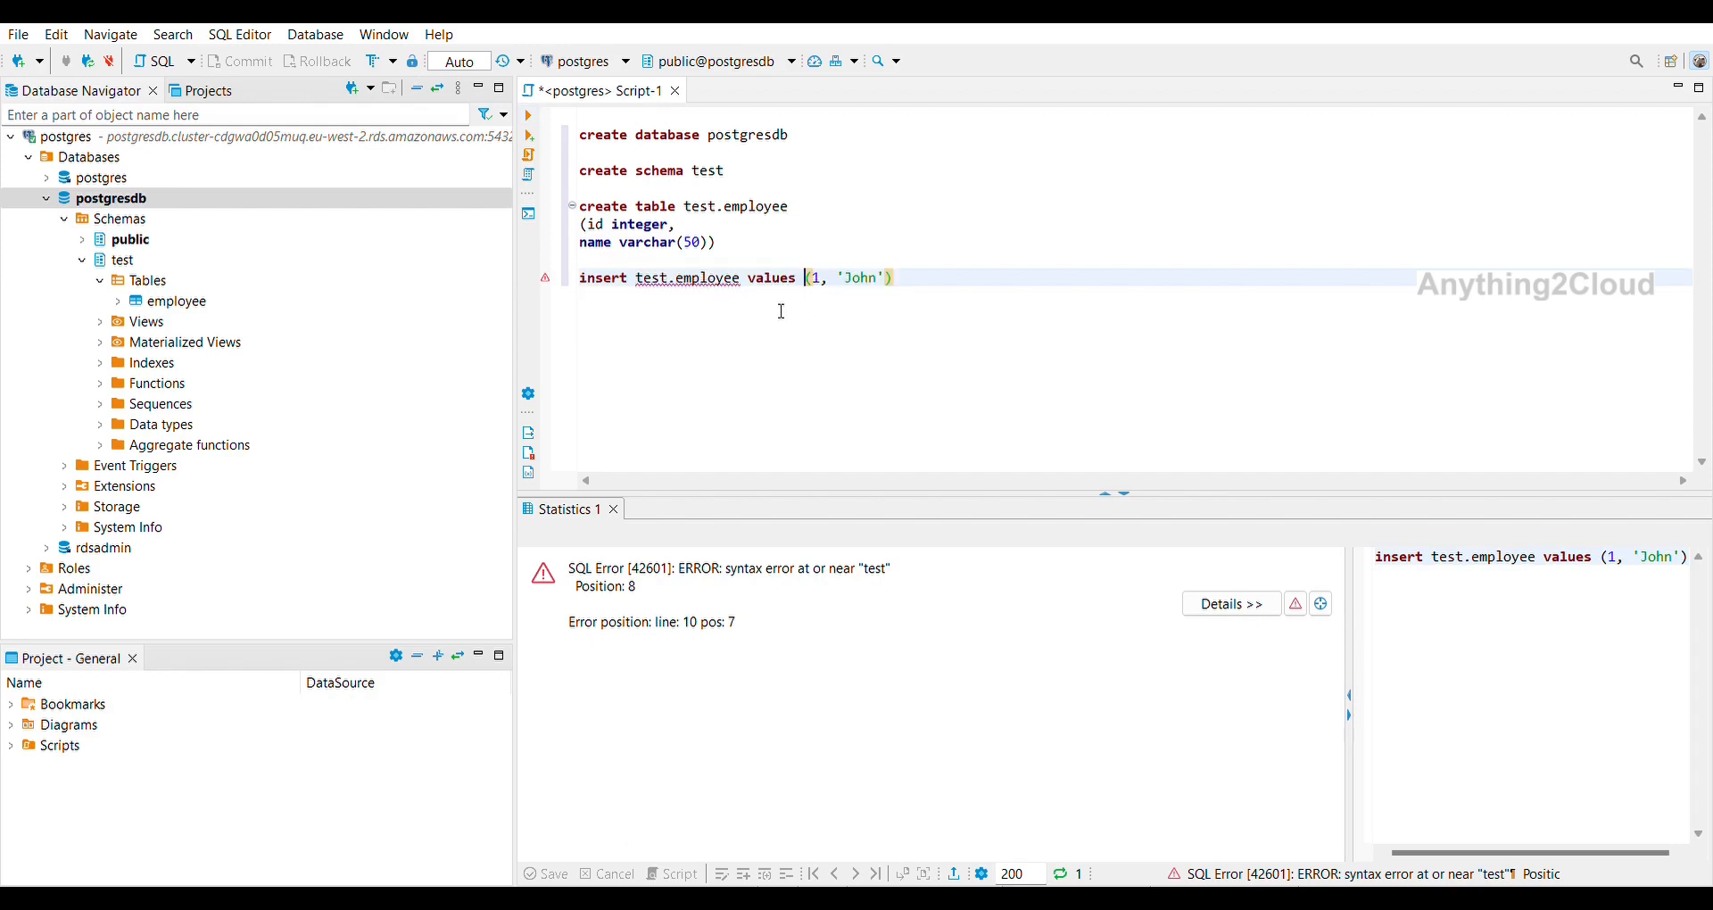
{"action": "left_click", "coordinate": [642, 278]}
{"action": "type", "text": "into"}
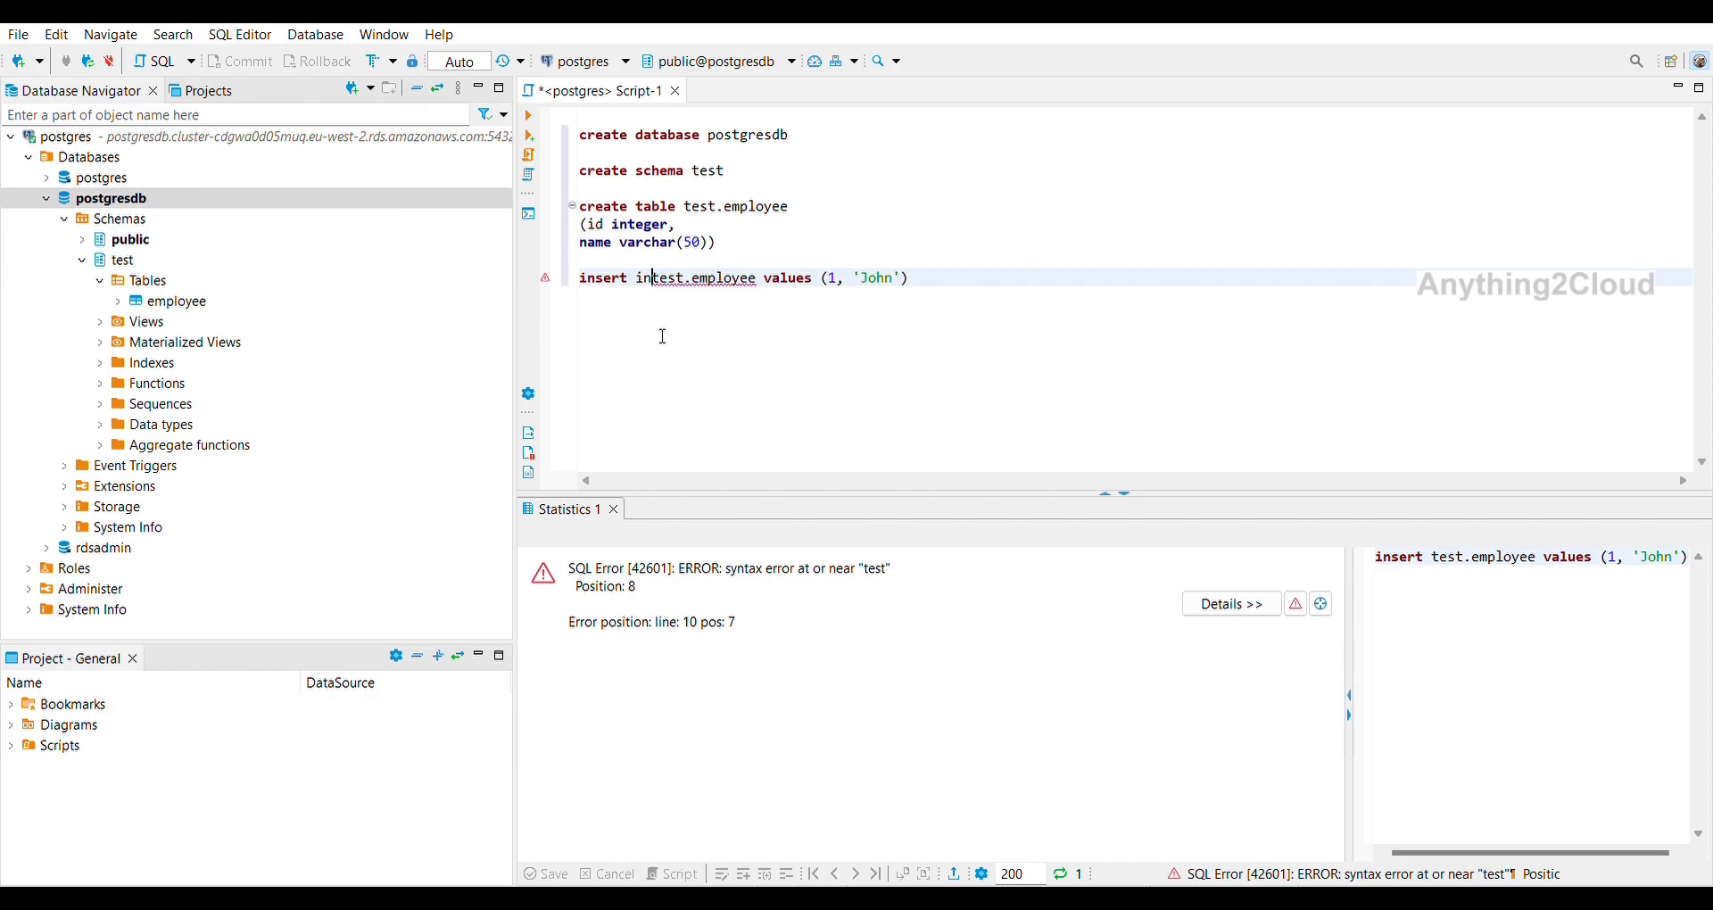
{"action": "left_click", "coordinate": [974, 271]}
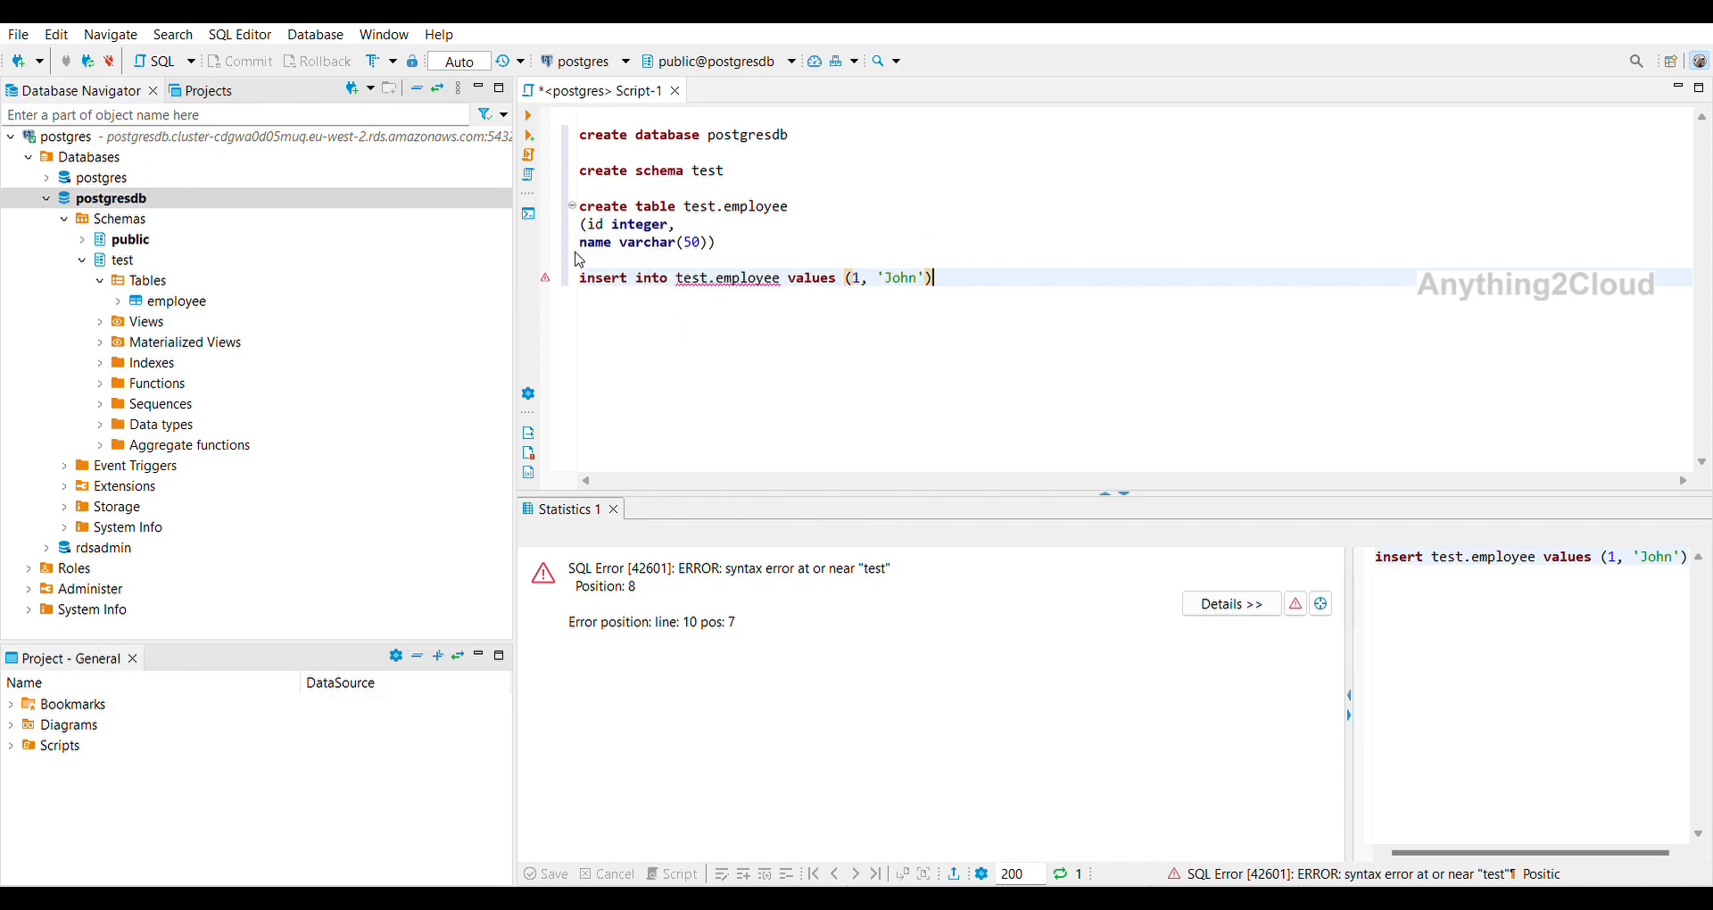
{"action": "key", "text": "shift+Home"}
{"action": "key", "text": "ctrl+c"}
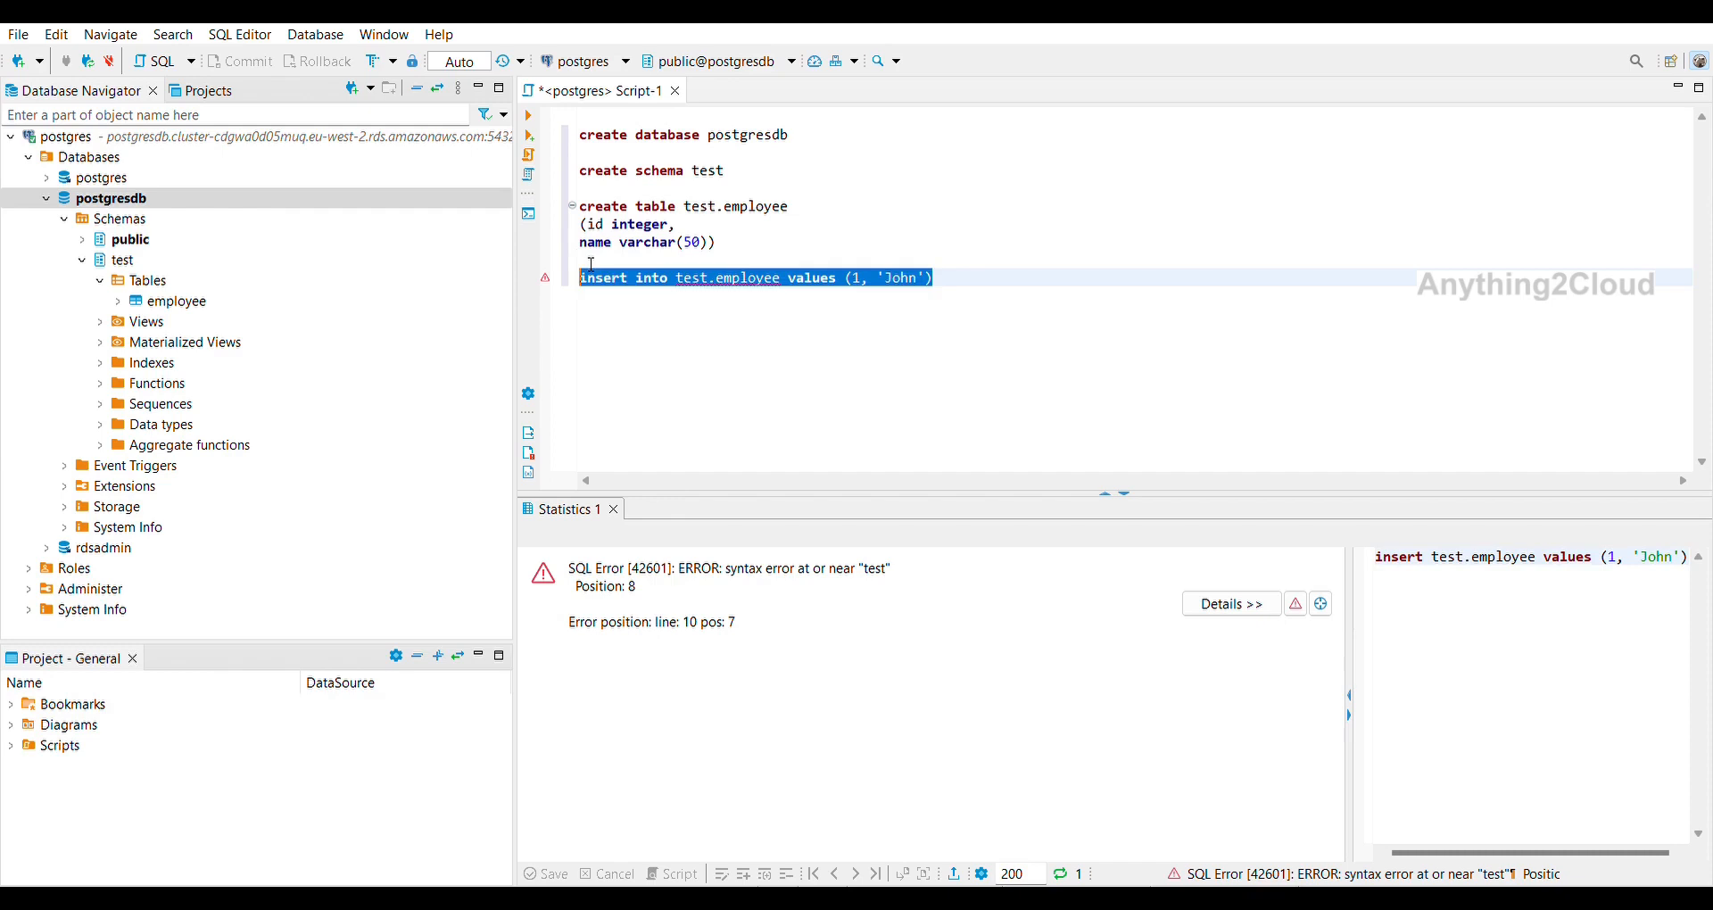
{"action": "left_click", "coordinate": [532, 107]}
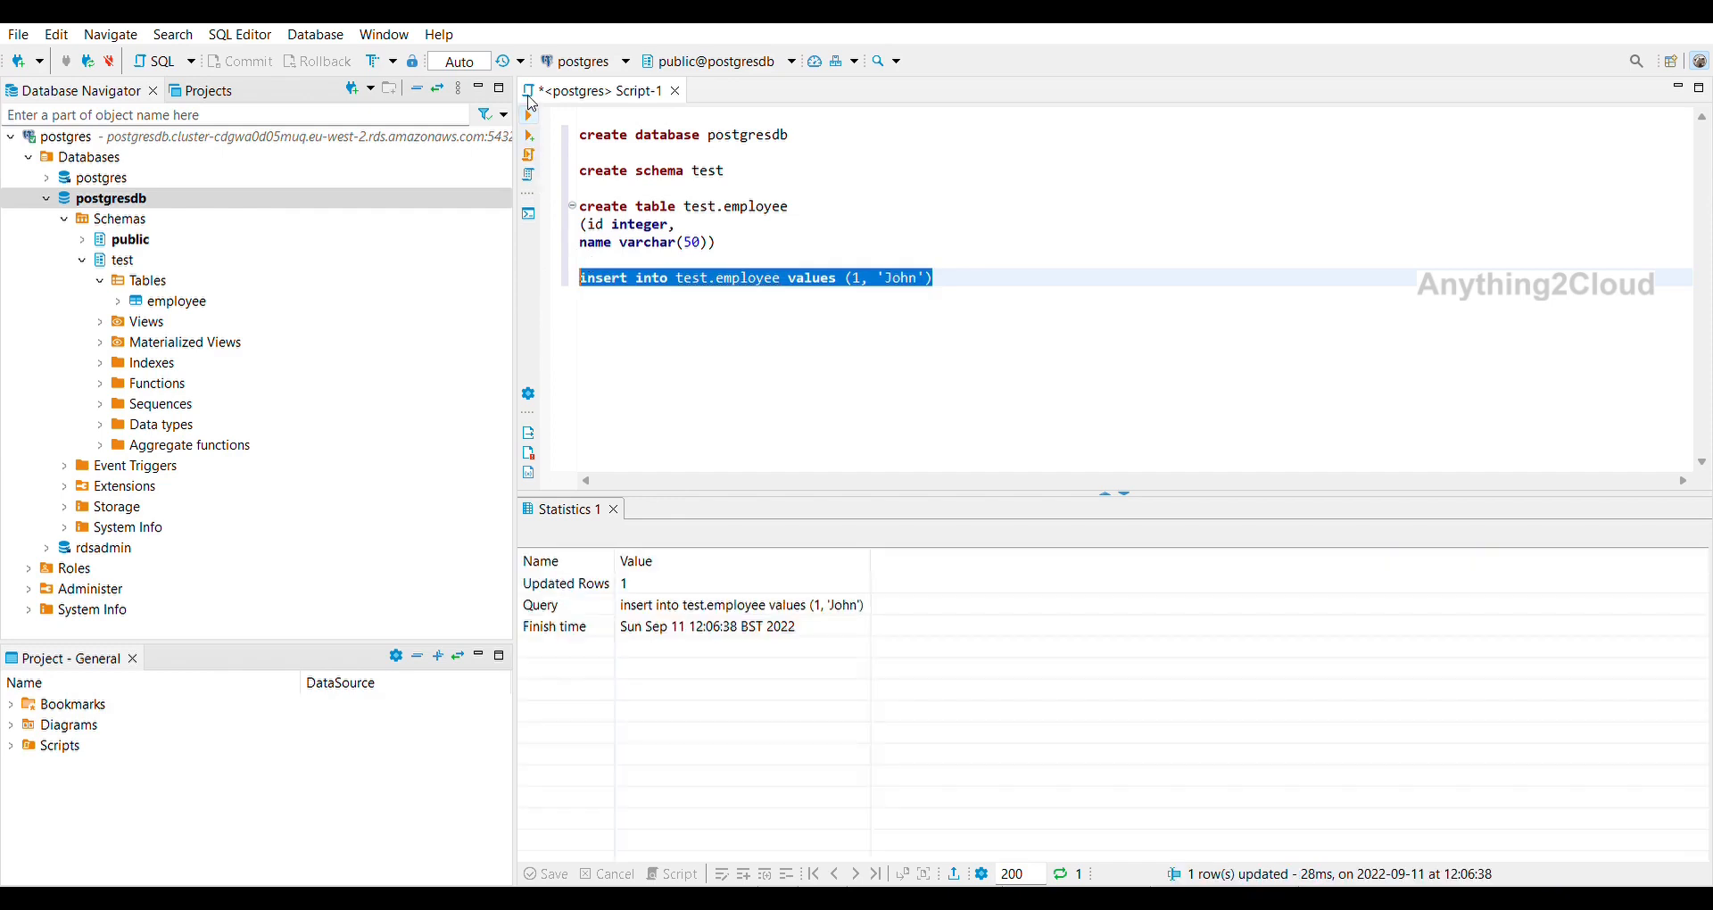
Duplicate the insert, change it to values (2, 'Peter'), and run it.
{"action": "left_click", "coordinate": [1004, 271]}
{"action": "key", "text": "Return"}
{"action": "key", "text": "ctrl+v"}
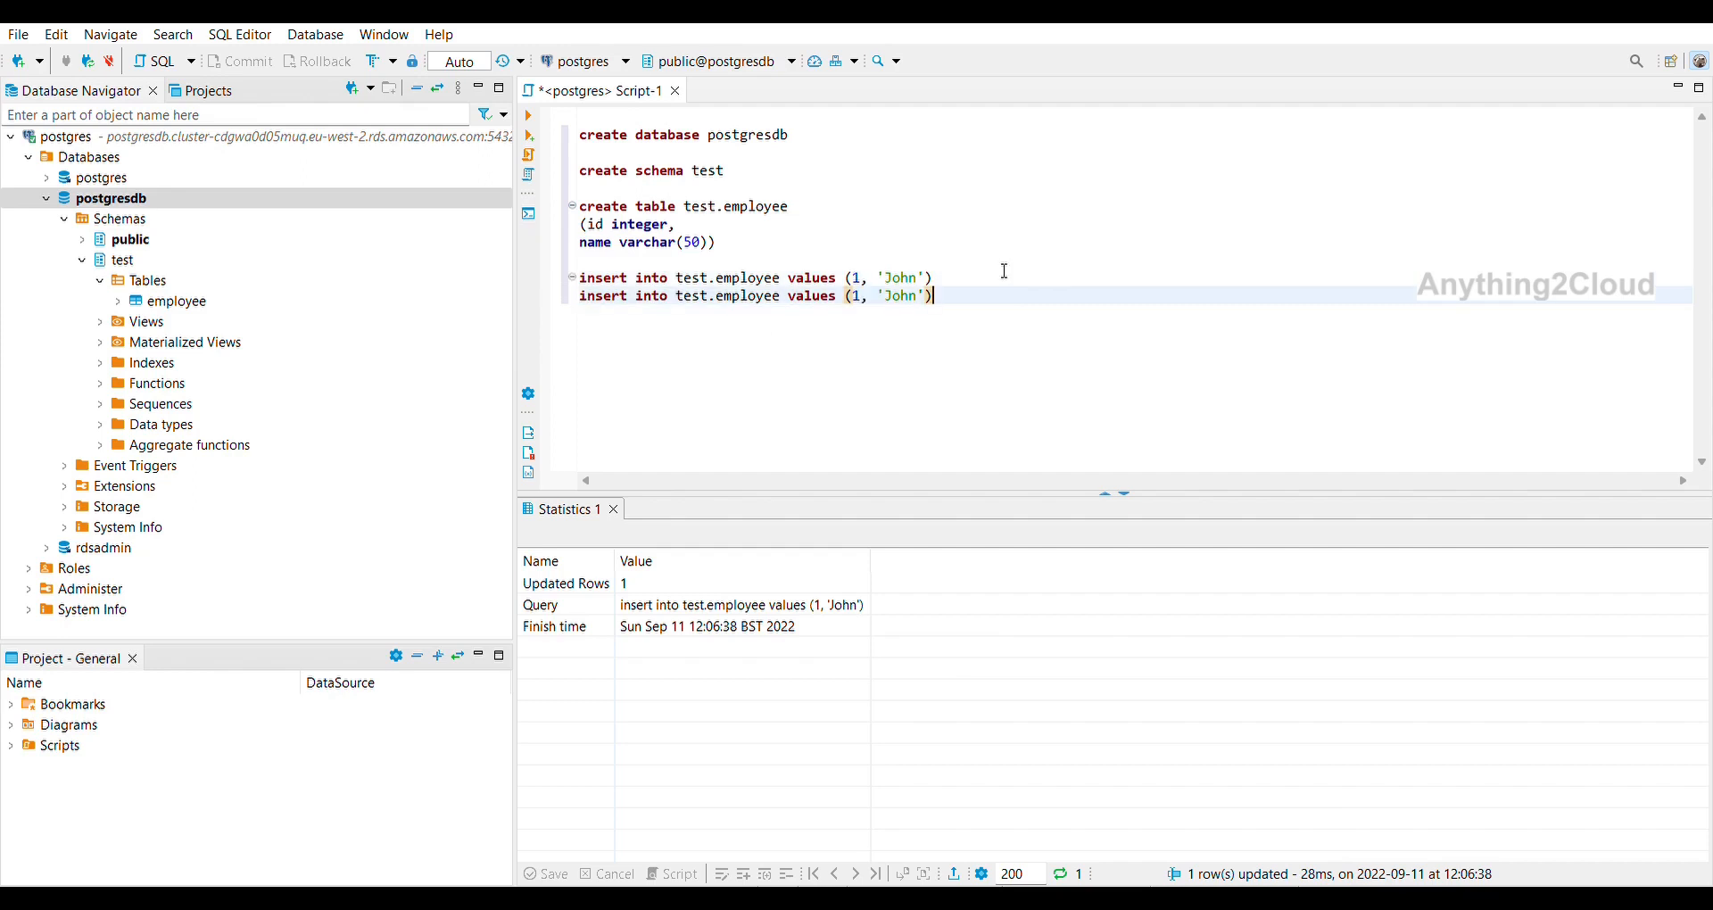
{"action": "key", "text": "Left"}
{"action": "key", "text": "Left"}
{"action": "key", "text": "Left"}
{"action": "key", "text": "Left"}
{"action": "key", "text": "Left"}
{"action": "key", "text": "Left"}
{"action": "key", "text": "Left"}
{"action": "key", "text": "Left"}
{"action": "key", "text": "BackSpace"}
{"action": "type", "text": "2"}
{"action": "double_click", "coordinate": [904, 284]}
{"action": "type", "text": "Peter"}
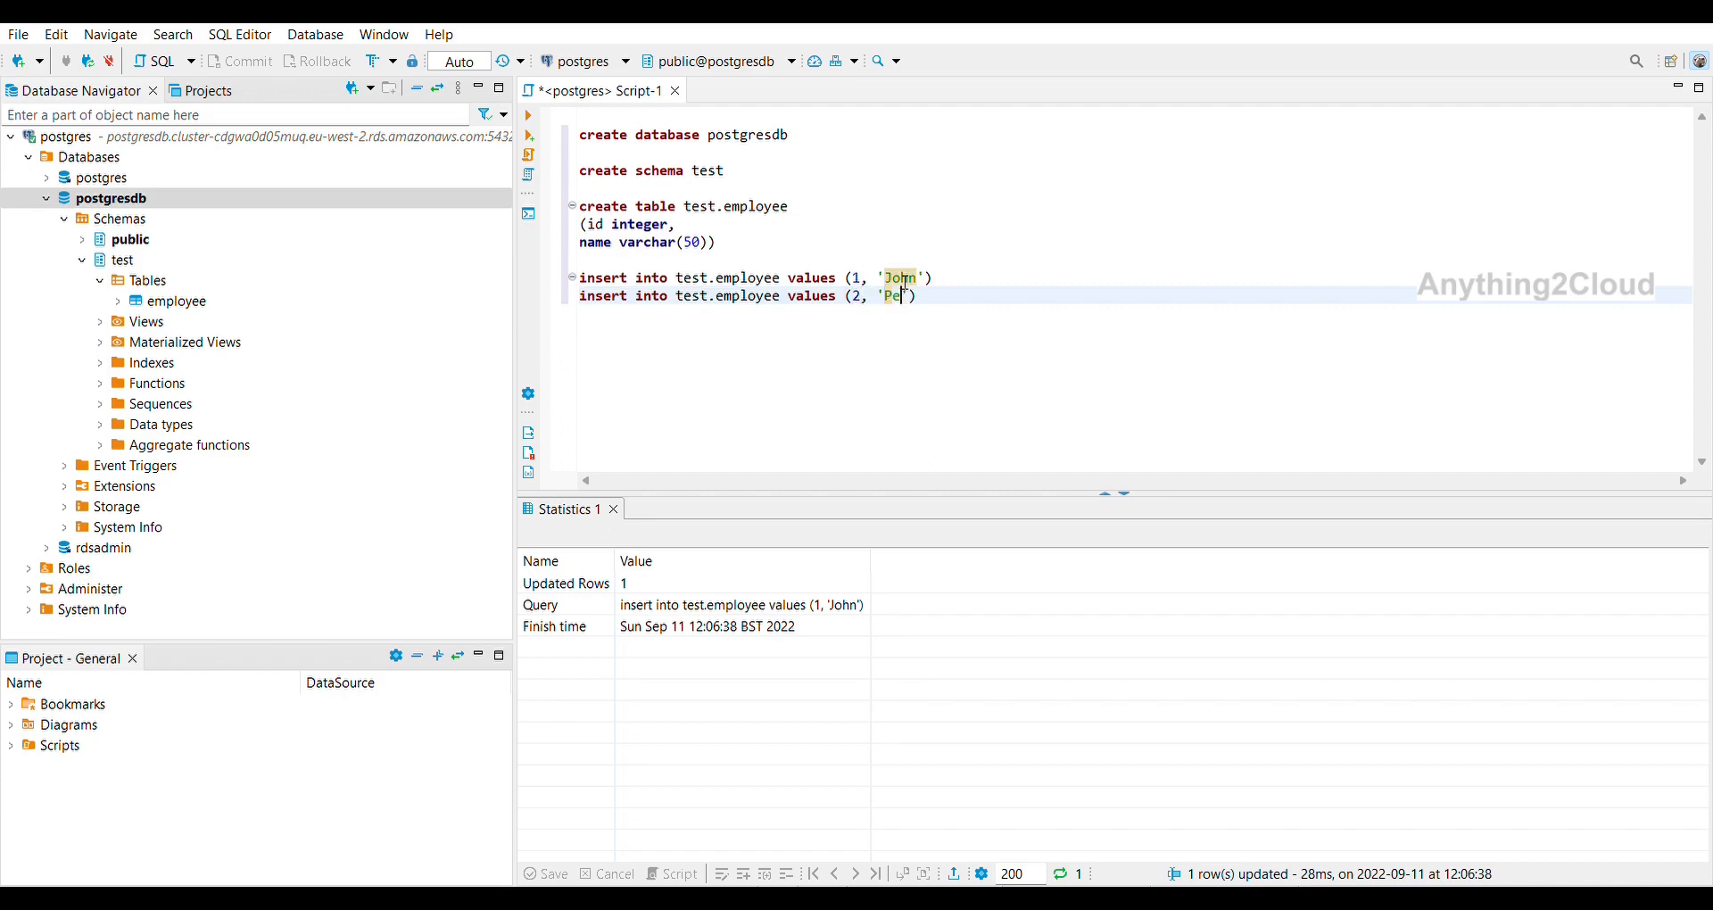
{"action": "left_click", "coordinate": [1003, 291]}
{"action": "left_click", "coordinate": [580, 296], "text": "shift"}
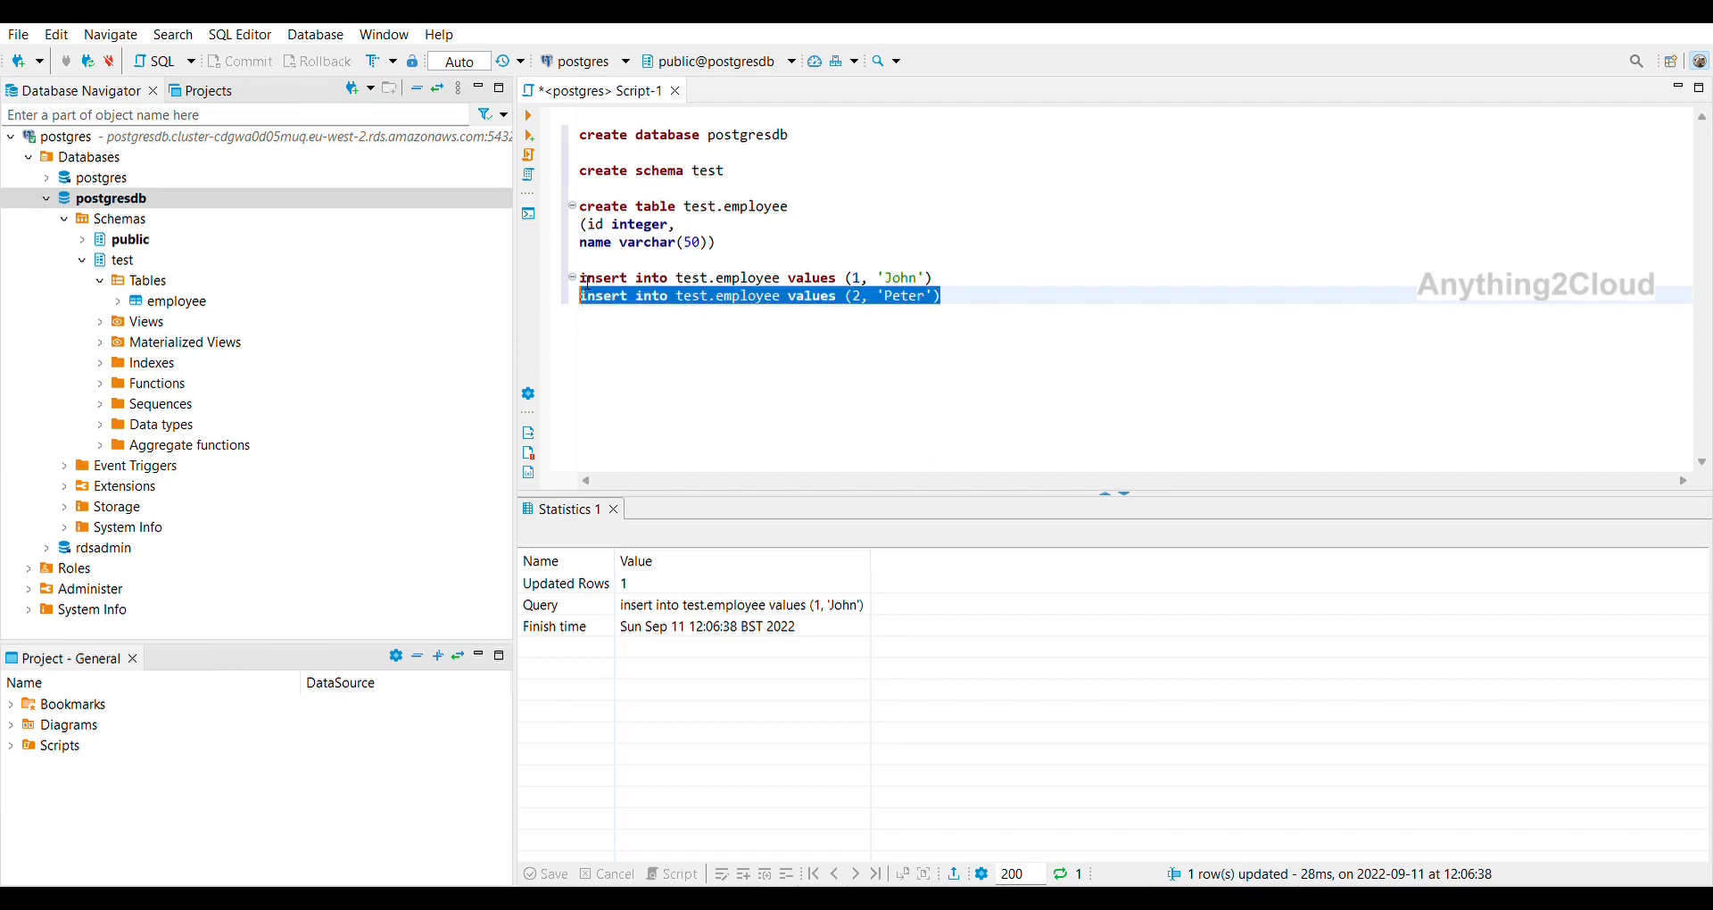
{"action": "left_click", "coordinate": [529, 113]}
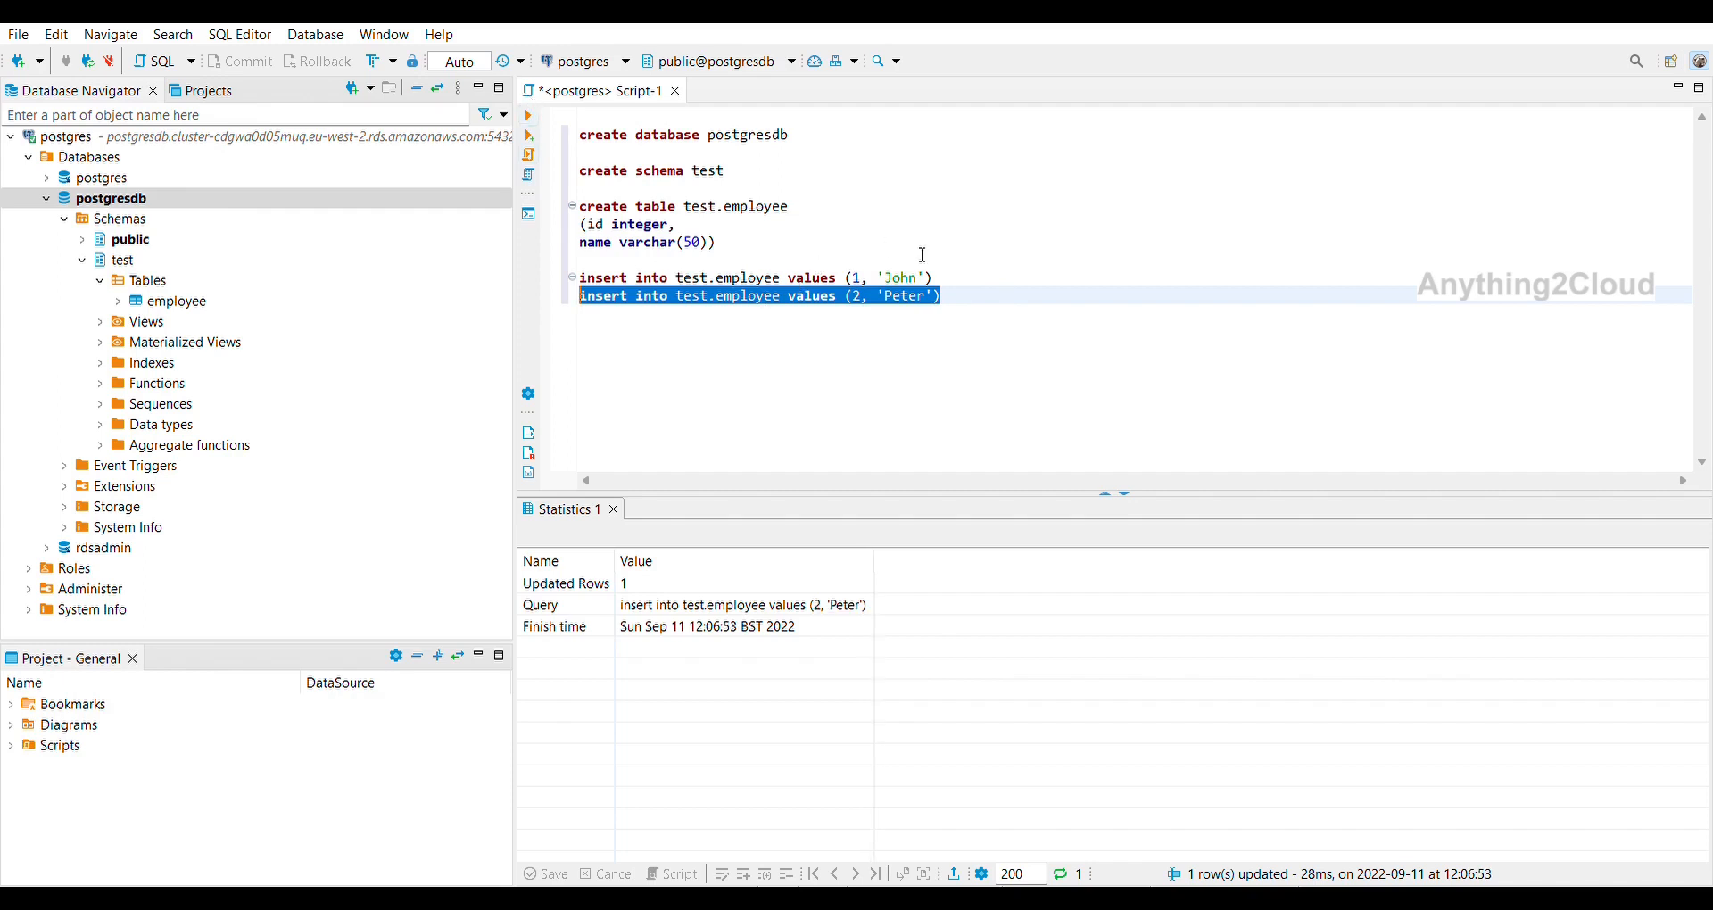
Run 'select * from test.employee' to show both employee rows in the results grid.
{"action": "left_click", "coordinate": [804, 199]}
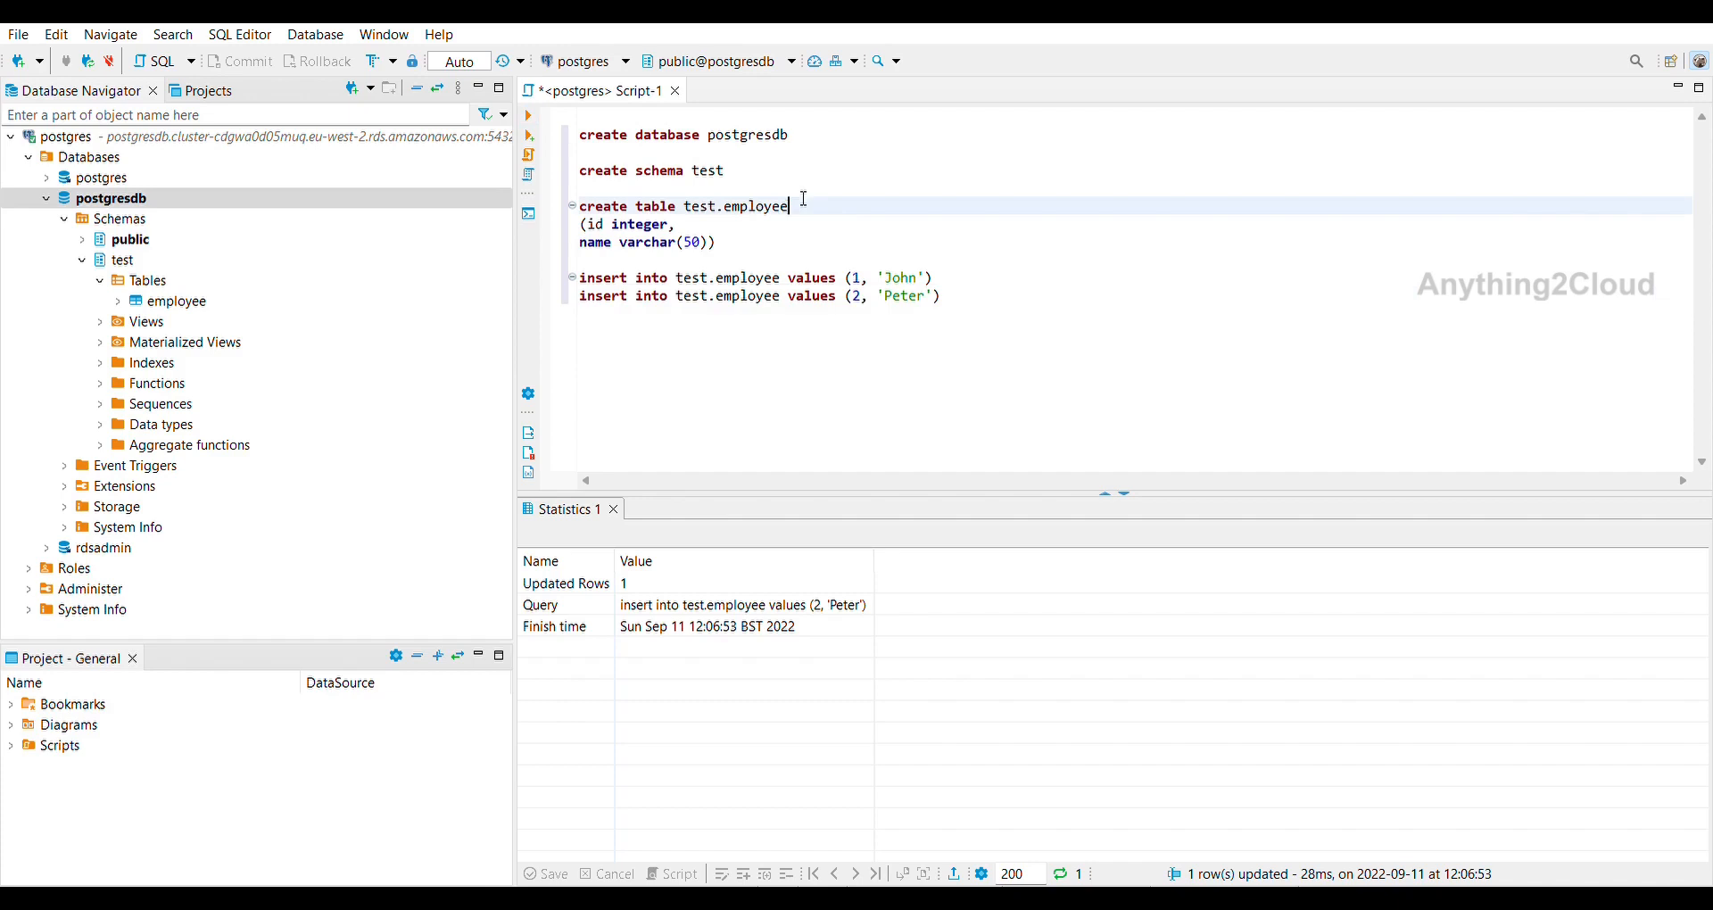
{"action": "key", "text": "ctrl+shift+Left"}
{"action": "left_click", "coordinate": [1030, 284]}
{"action": "key", "text": "Return"}
{"action": "key", "text": "Return"}
{"action": "key", "text": "Return"}
{"action": "type", "text": "seelct"}
{"action": "key", "text": "BackSpace"}
{"action": "key", "text": "BackSpace"}
{"action": "key", "text": "BackSpace"}
{"action": "key", "text": "BackSpace"}
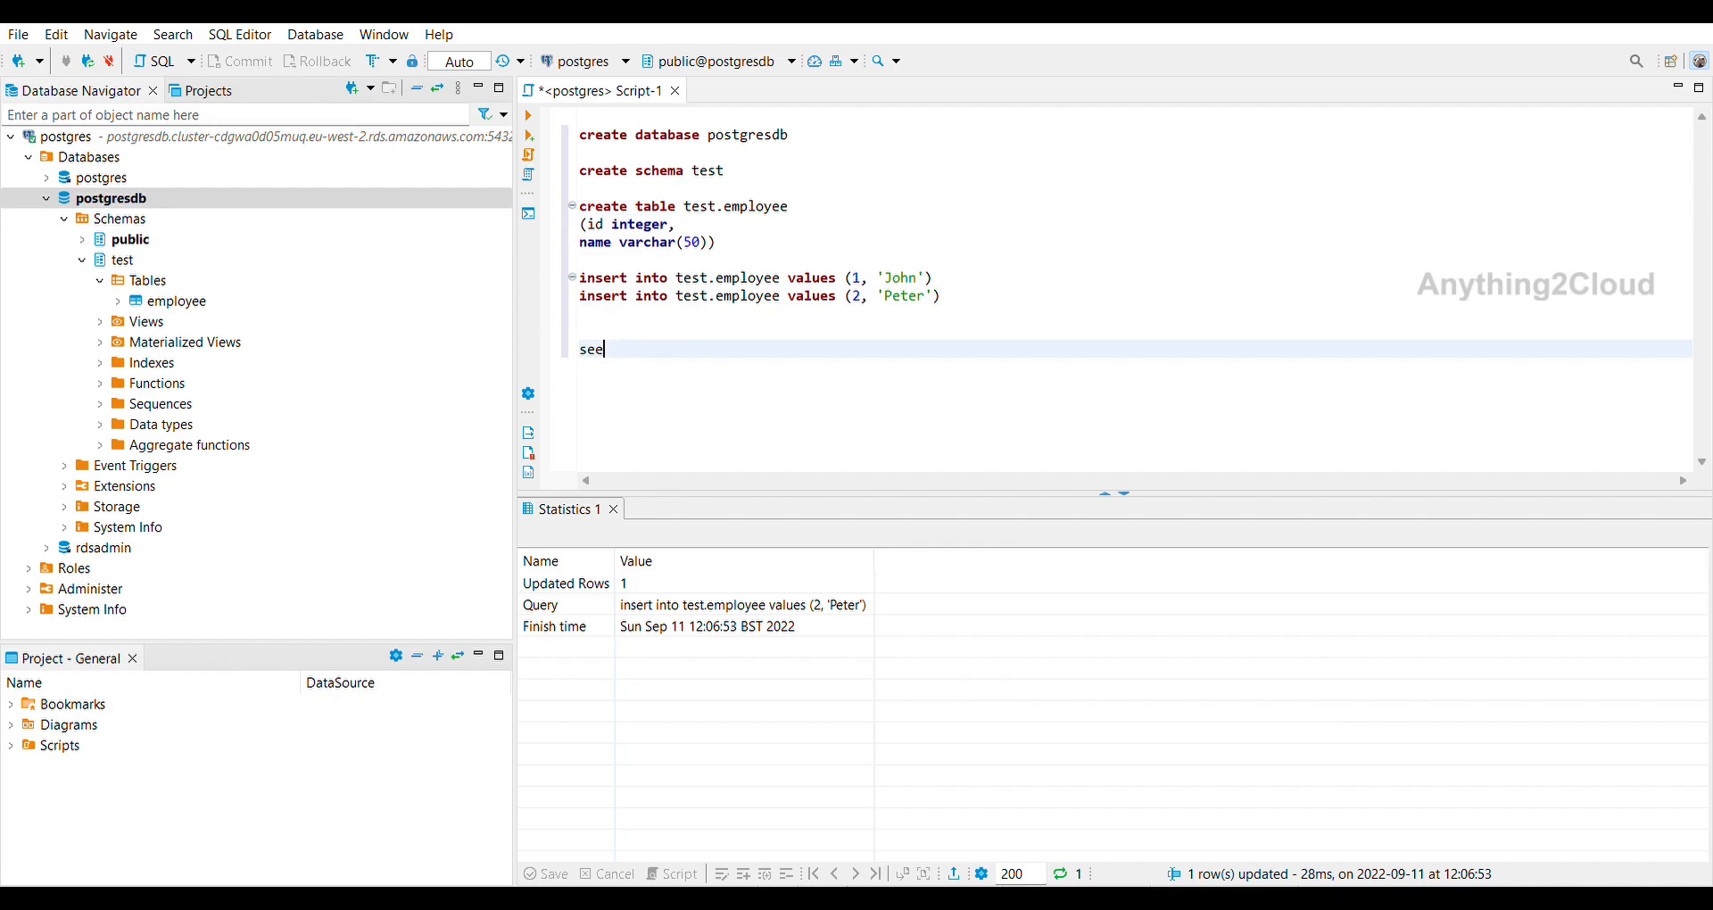
{"action": "type", "text": "lect * from test.employee"}
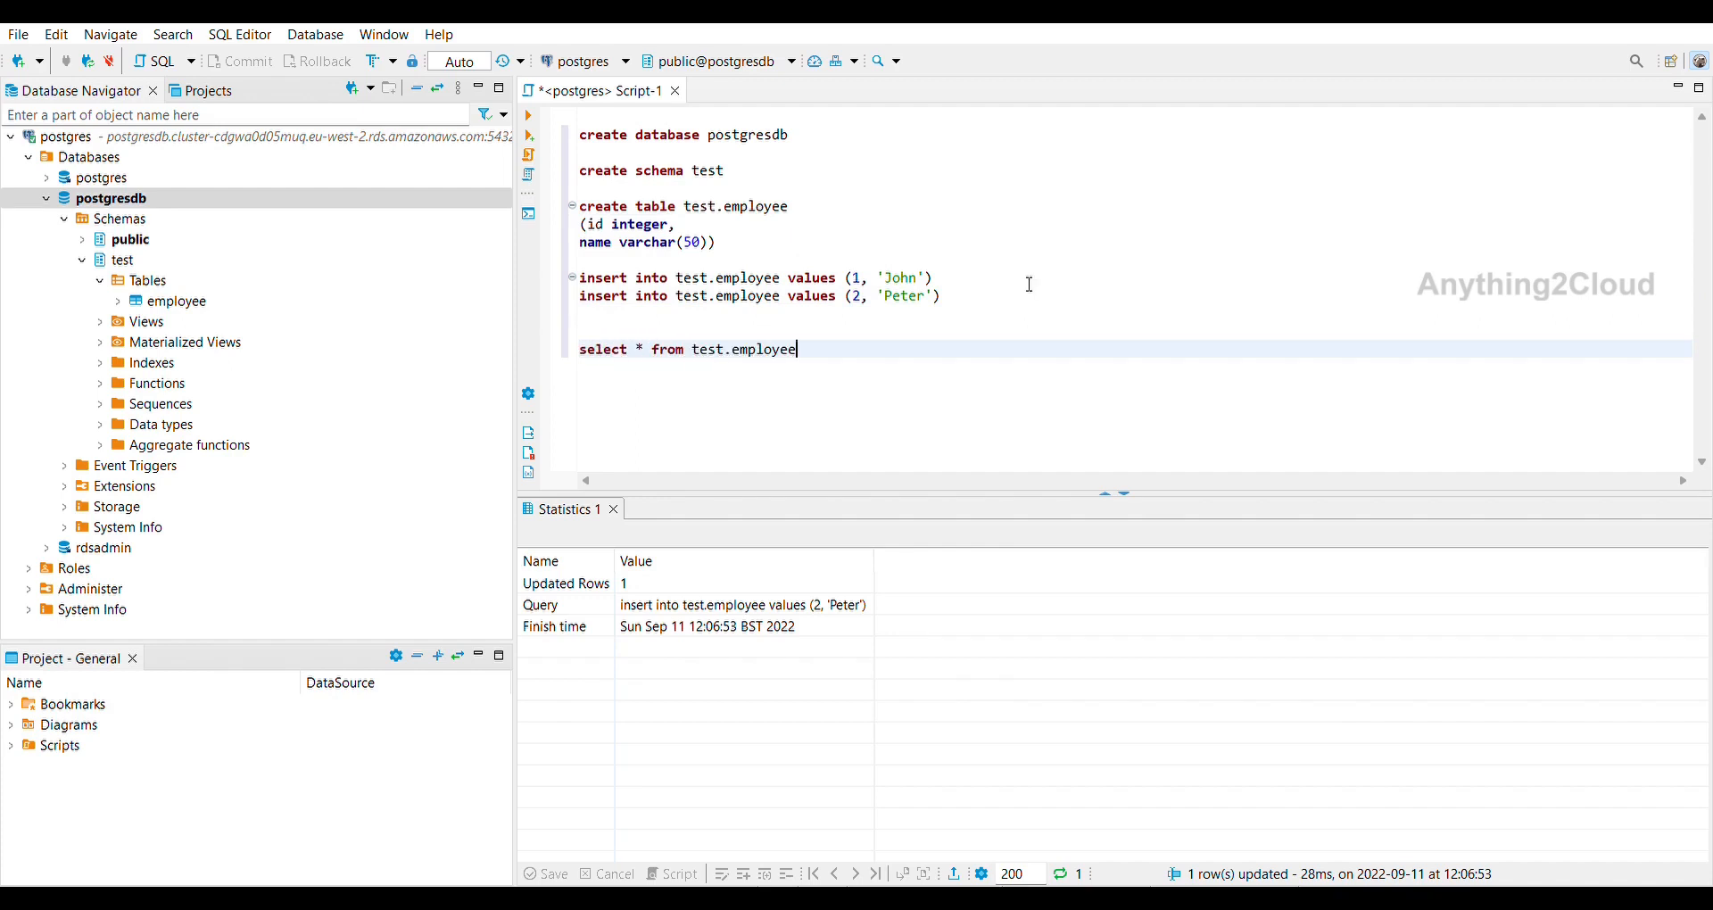
{"action": "key", "text": "shift+Home"}
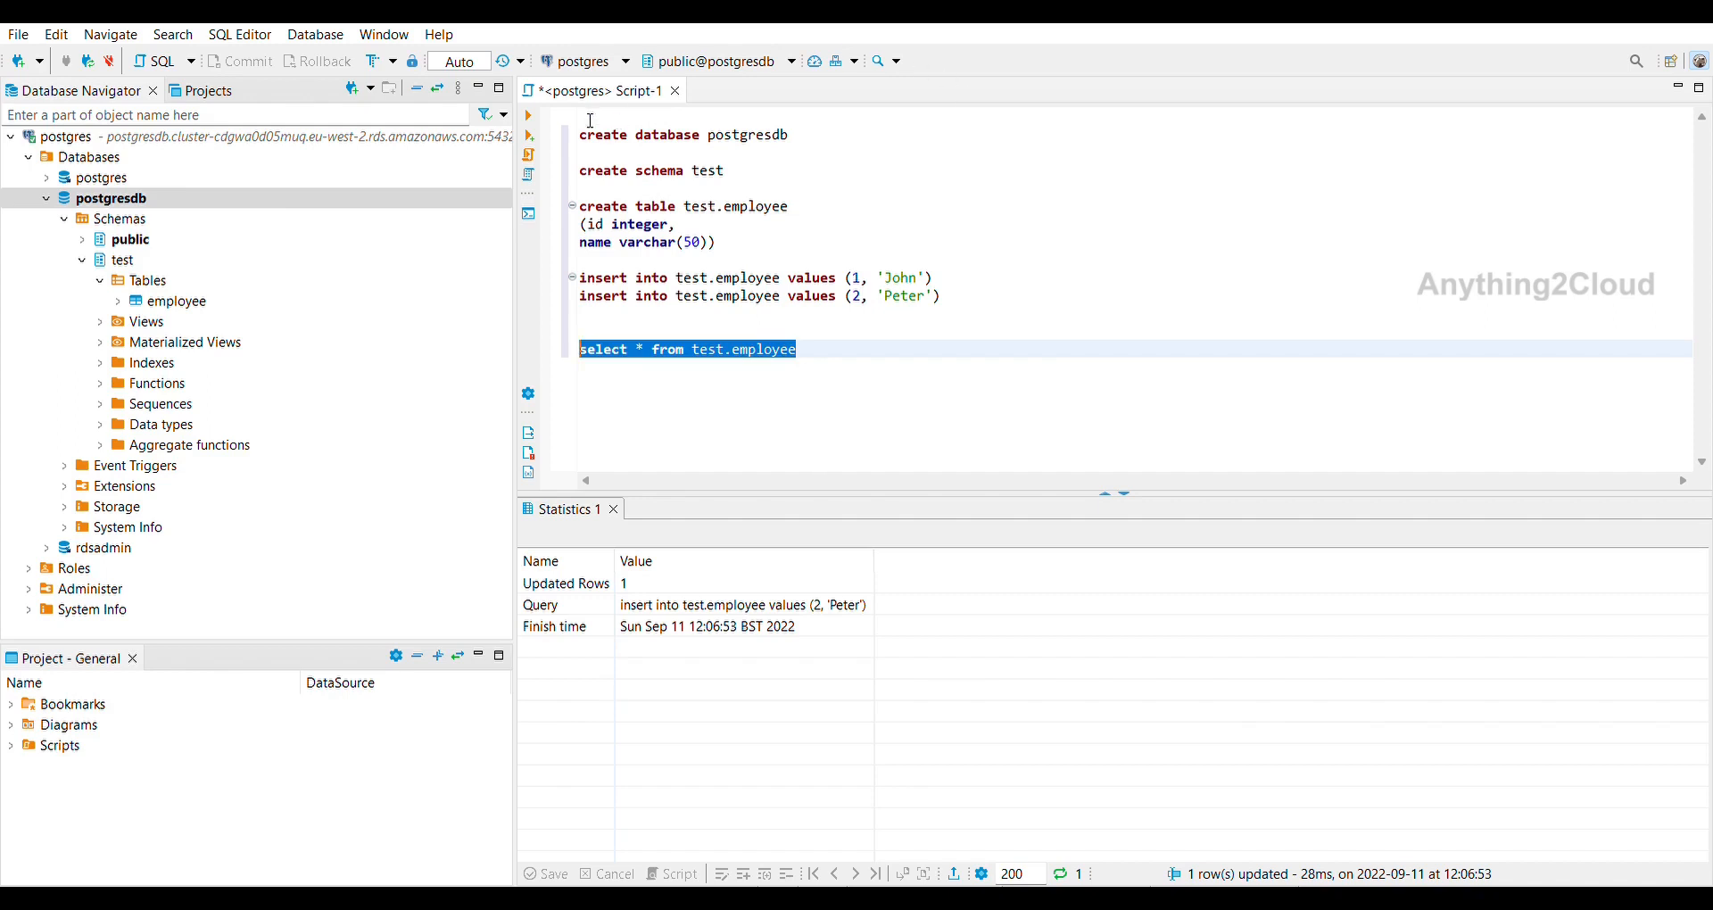
{"action": "left_click", "coordinate": [528, 116]}
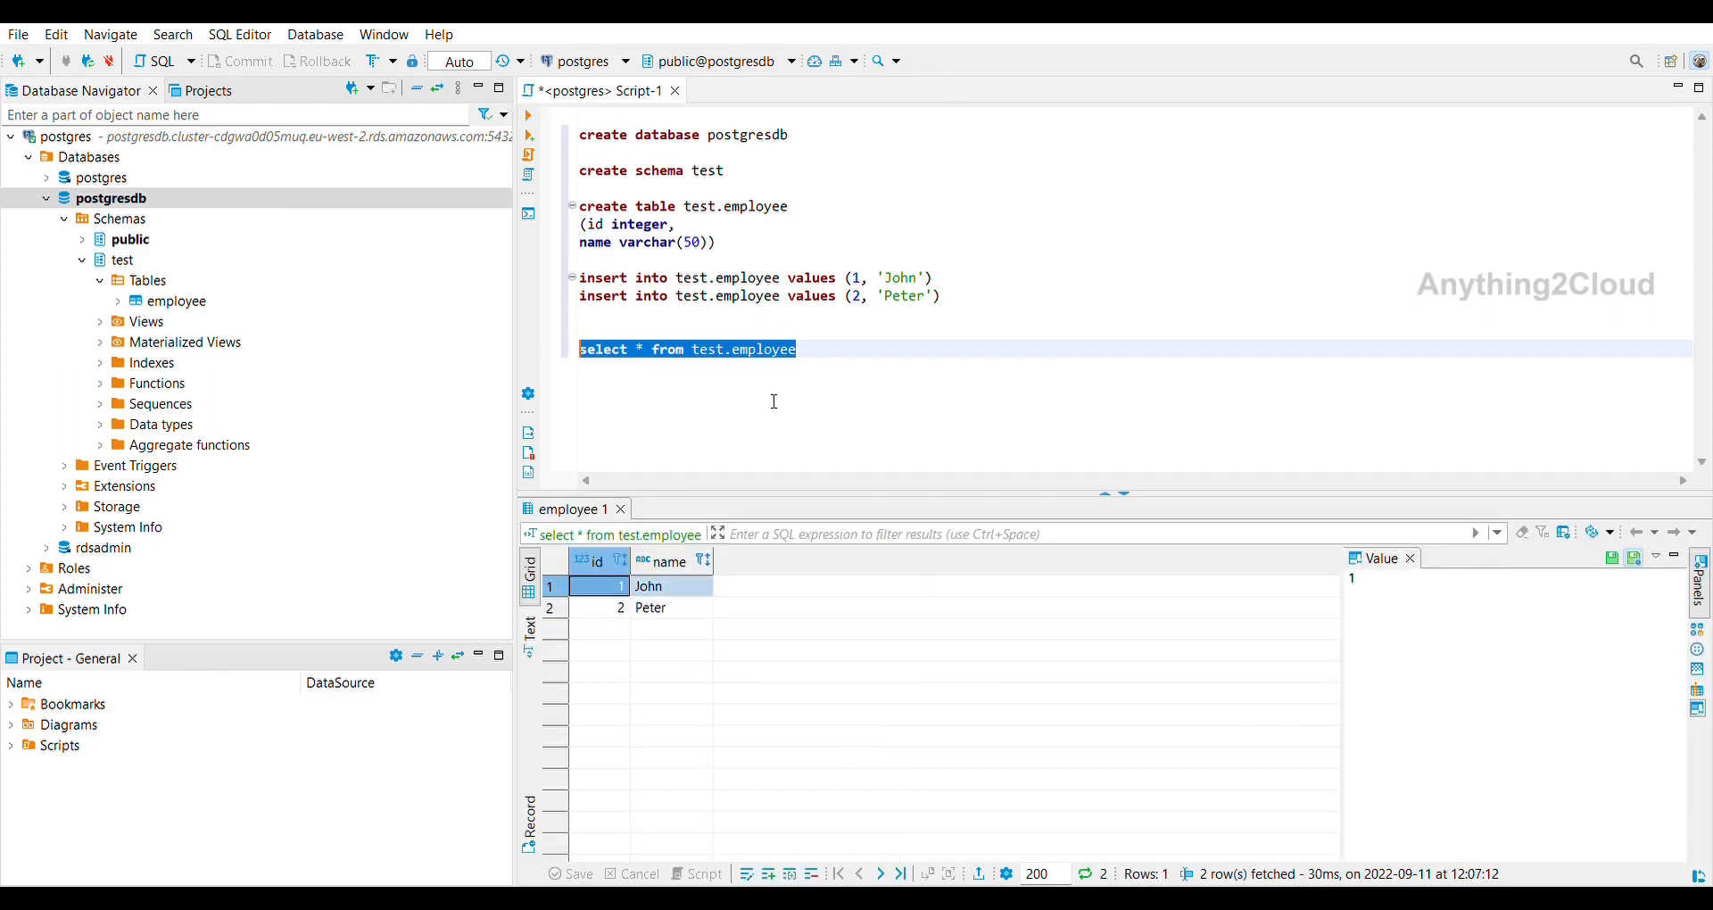
{"action": "left_click", "coordinate": [827, 324]}
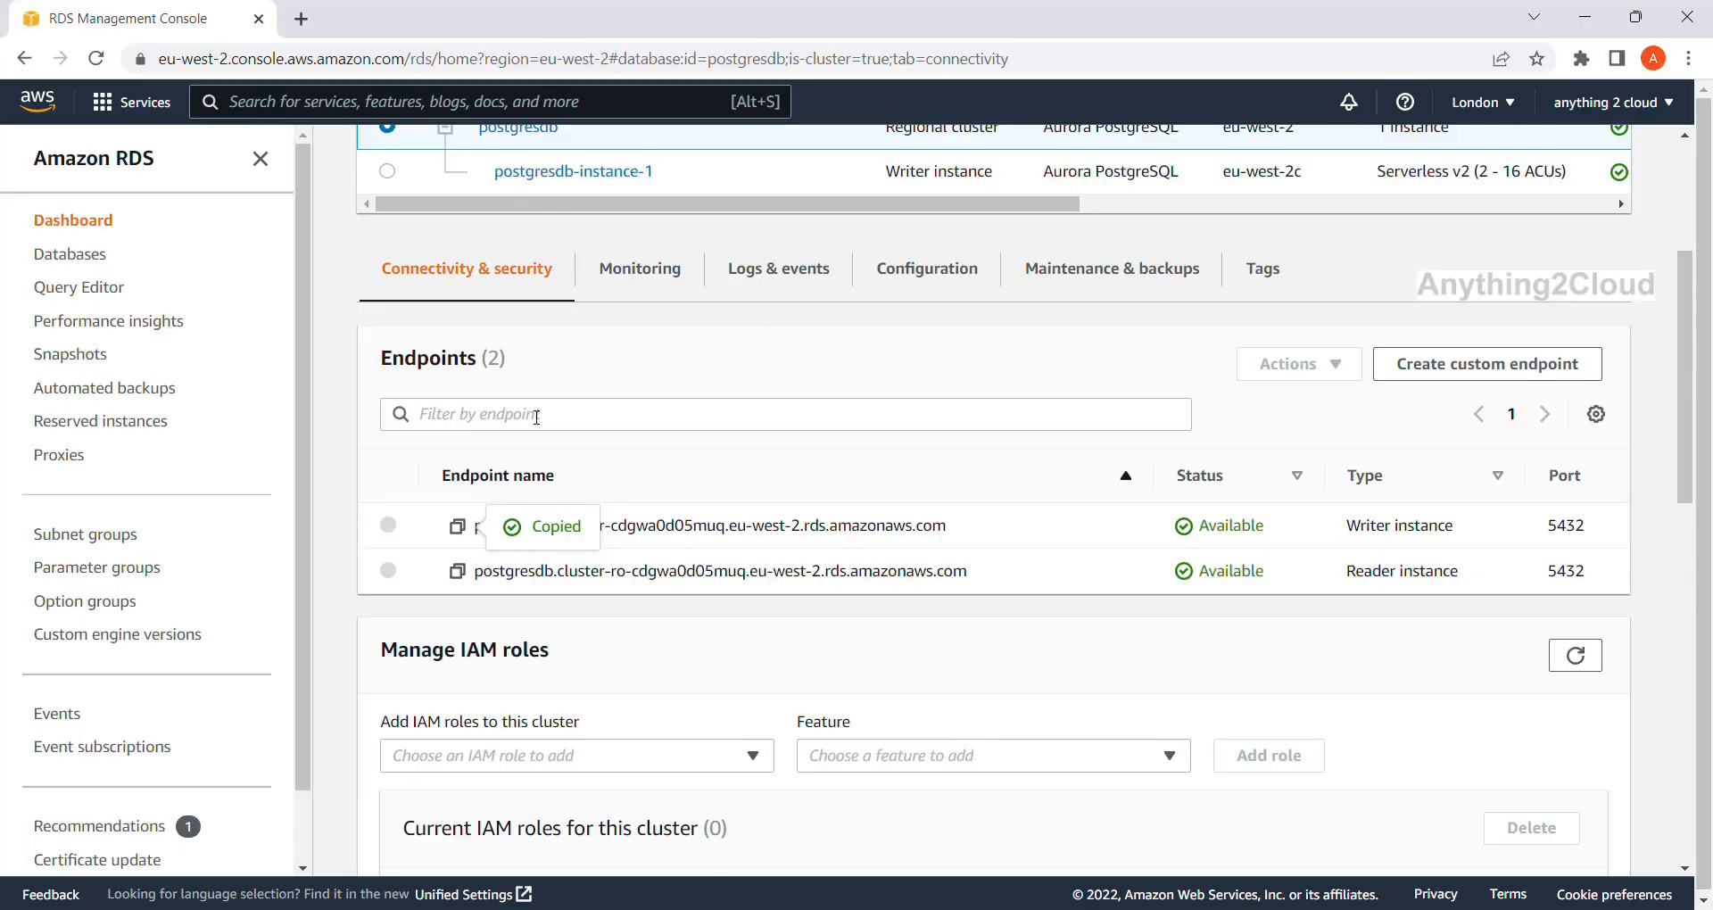
Search AWS for 'dms', open Database Migration Service, and start Create replication instance.
{"action": "scroll", "coordinate": [537, 416], "scroll_direction": "up", "scroll_amount": 4}
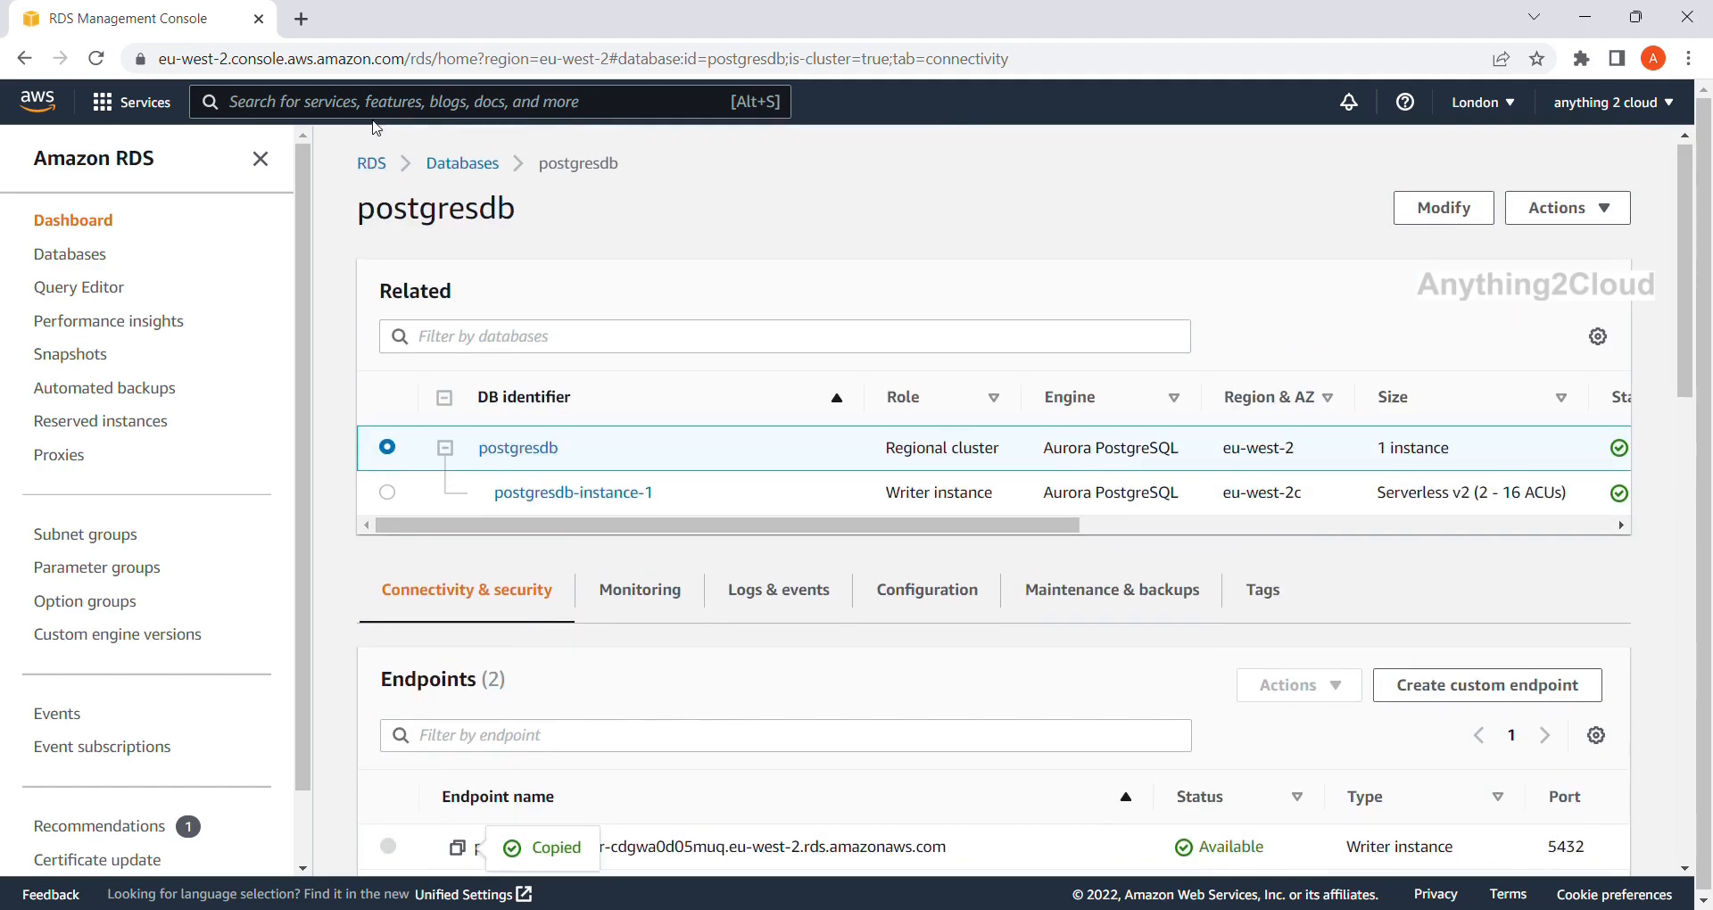
{"action": "key", "text": "alt+s"}
{"action": "type", "text": "dms"}
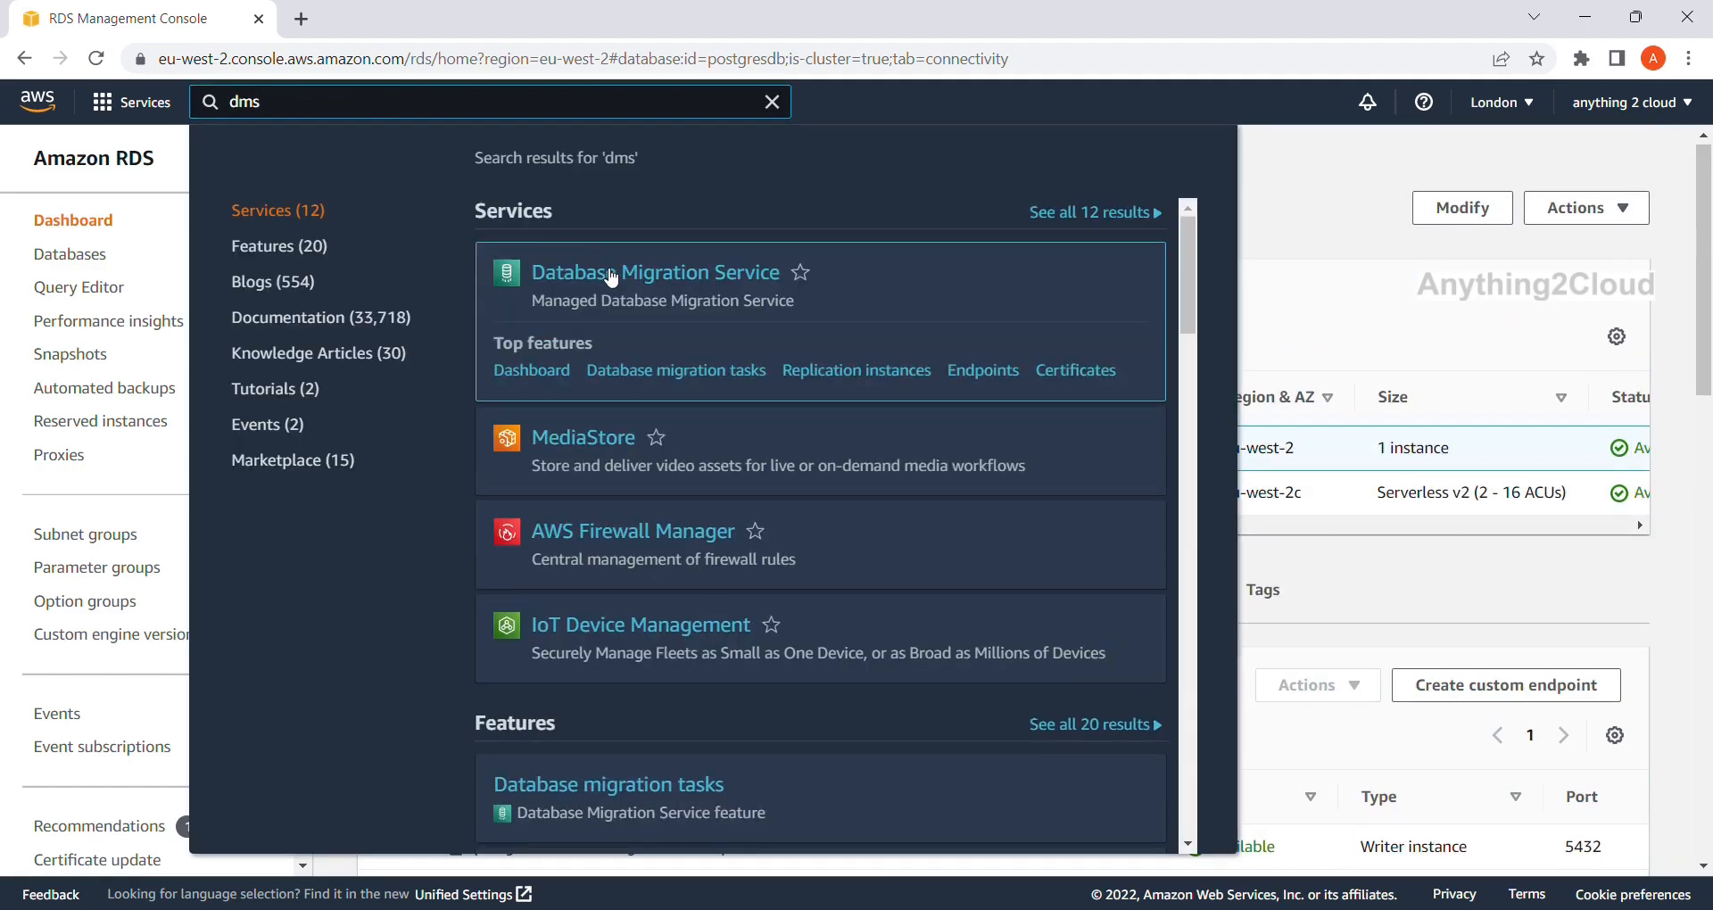
{"action": "left_click", "coordinate": [607, 274]}
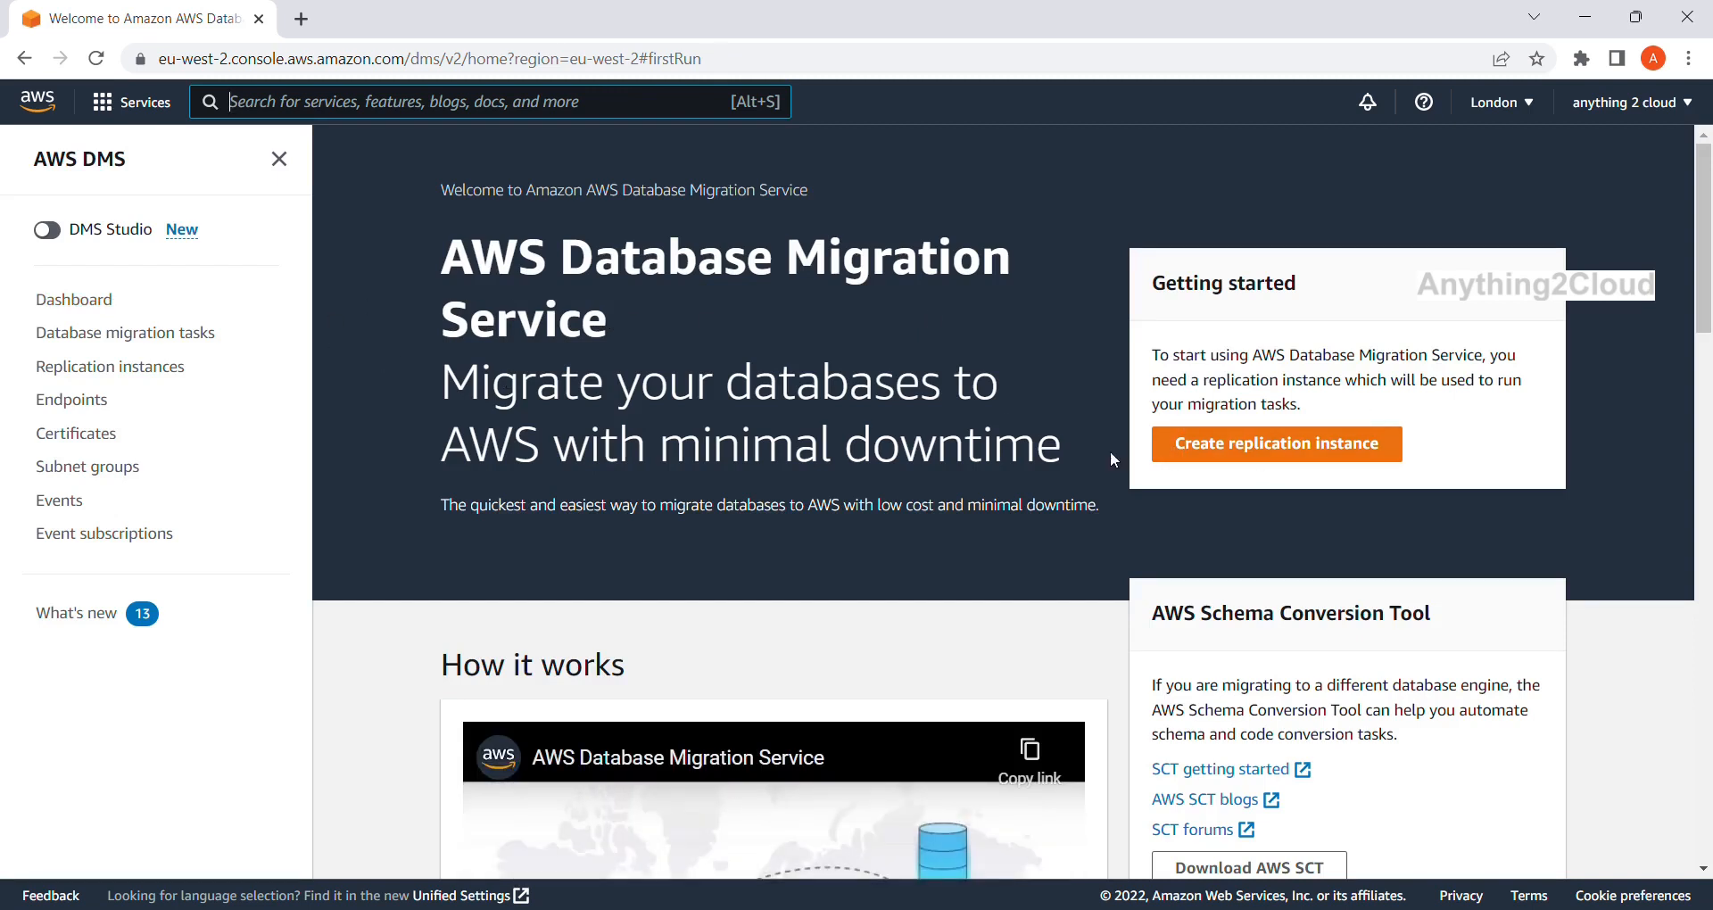
{"action": "left_click", "coordinate": [1315, 455]}
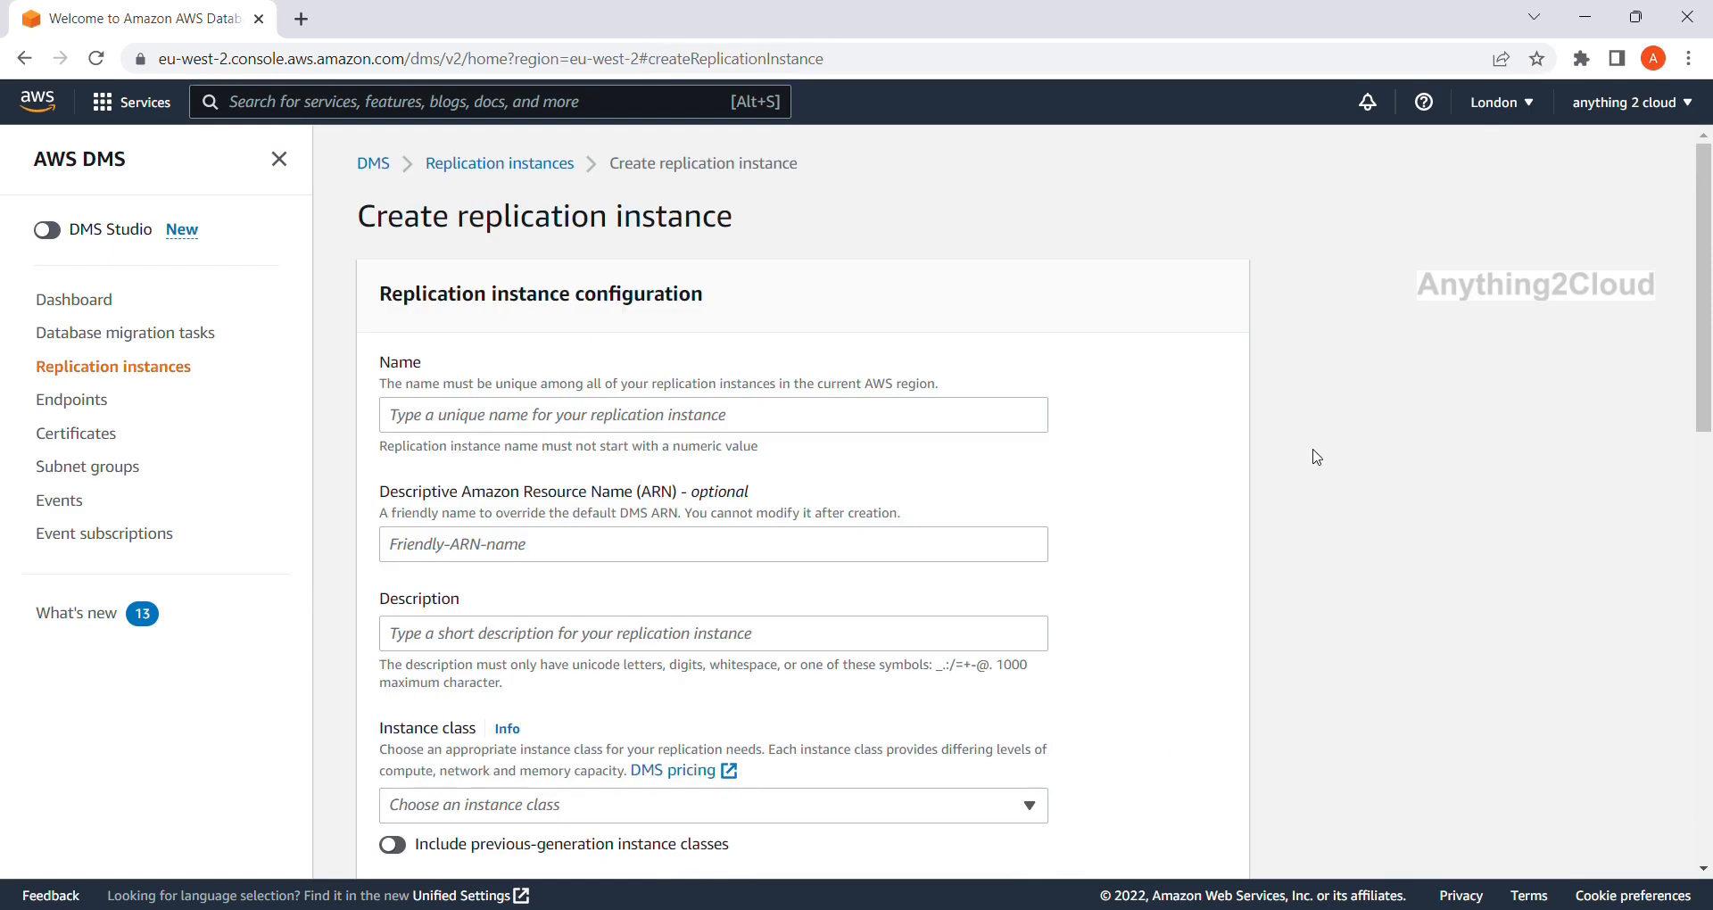
Name the replication instance postgres-instance.
{"action": "left_click", "coordinate": [742, 431]}
{"action": "type", "text": "postgres-instance"}
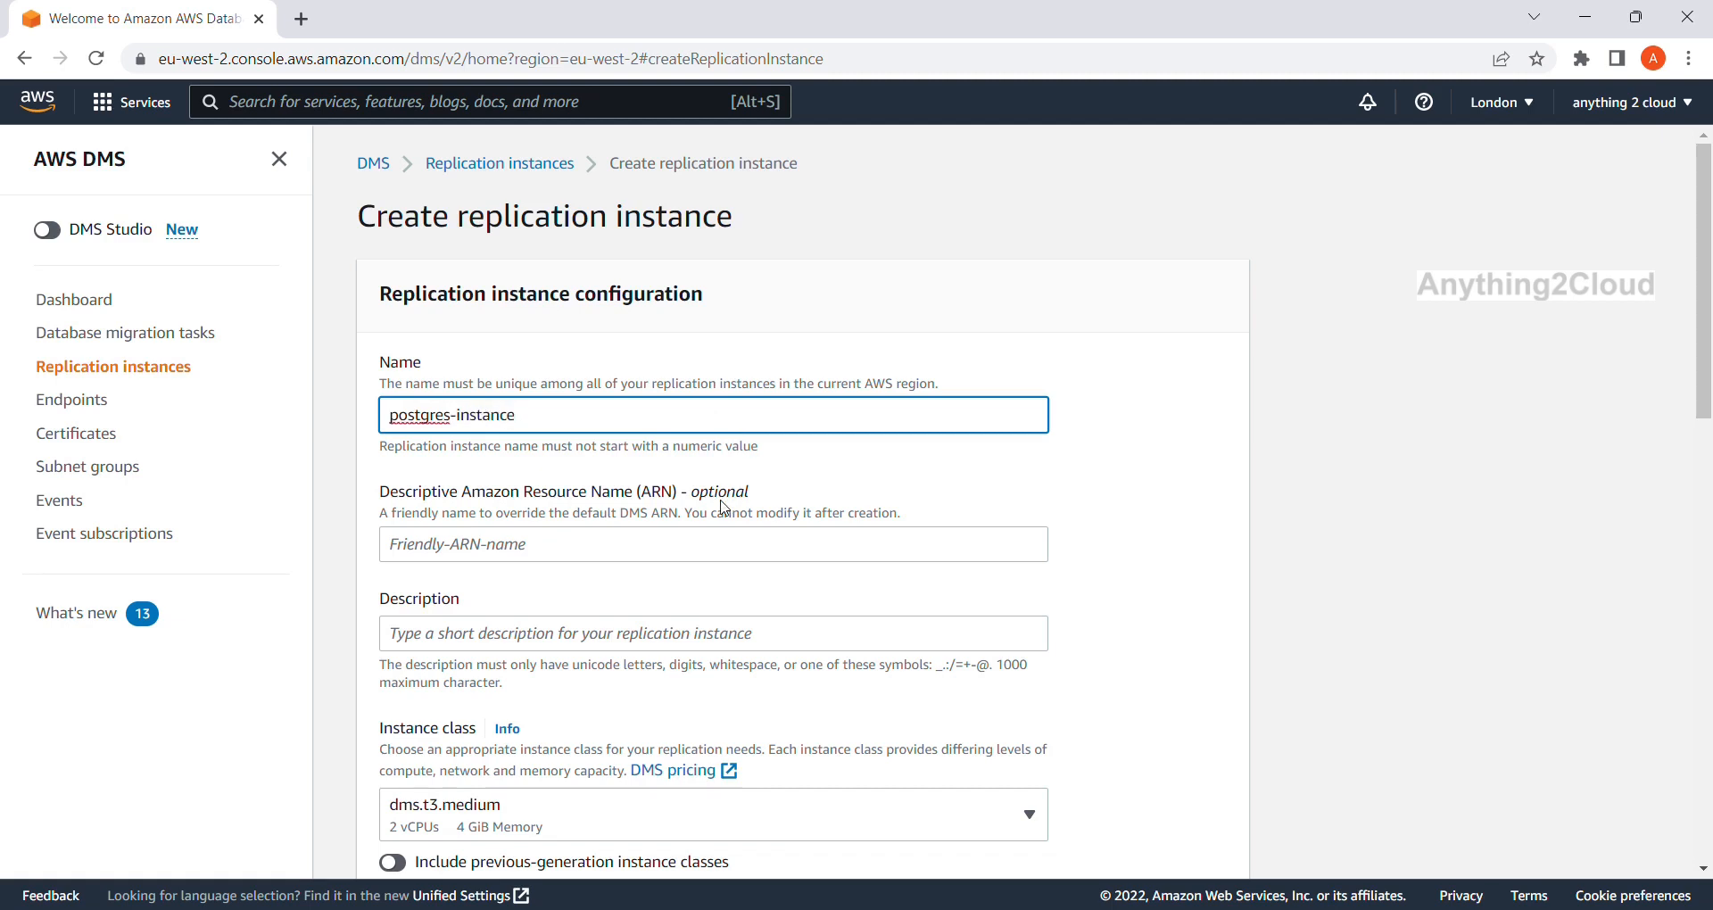
{"action": "scroll", "coordinate": [725, 506], "scroll_direction": "down", "scroll_amount": 2}
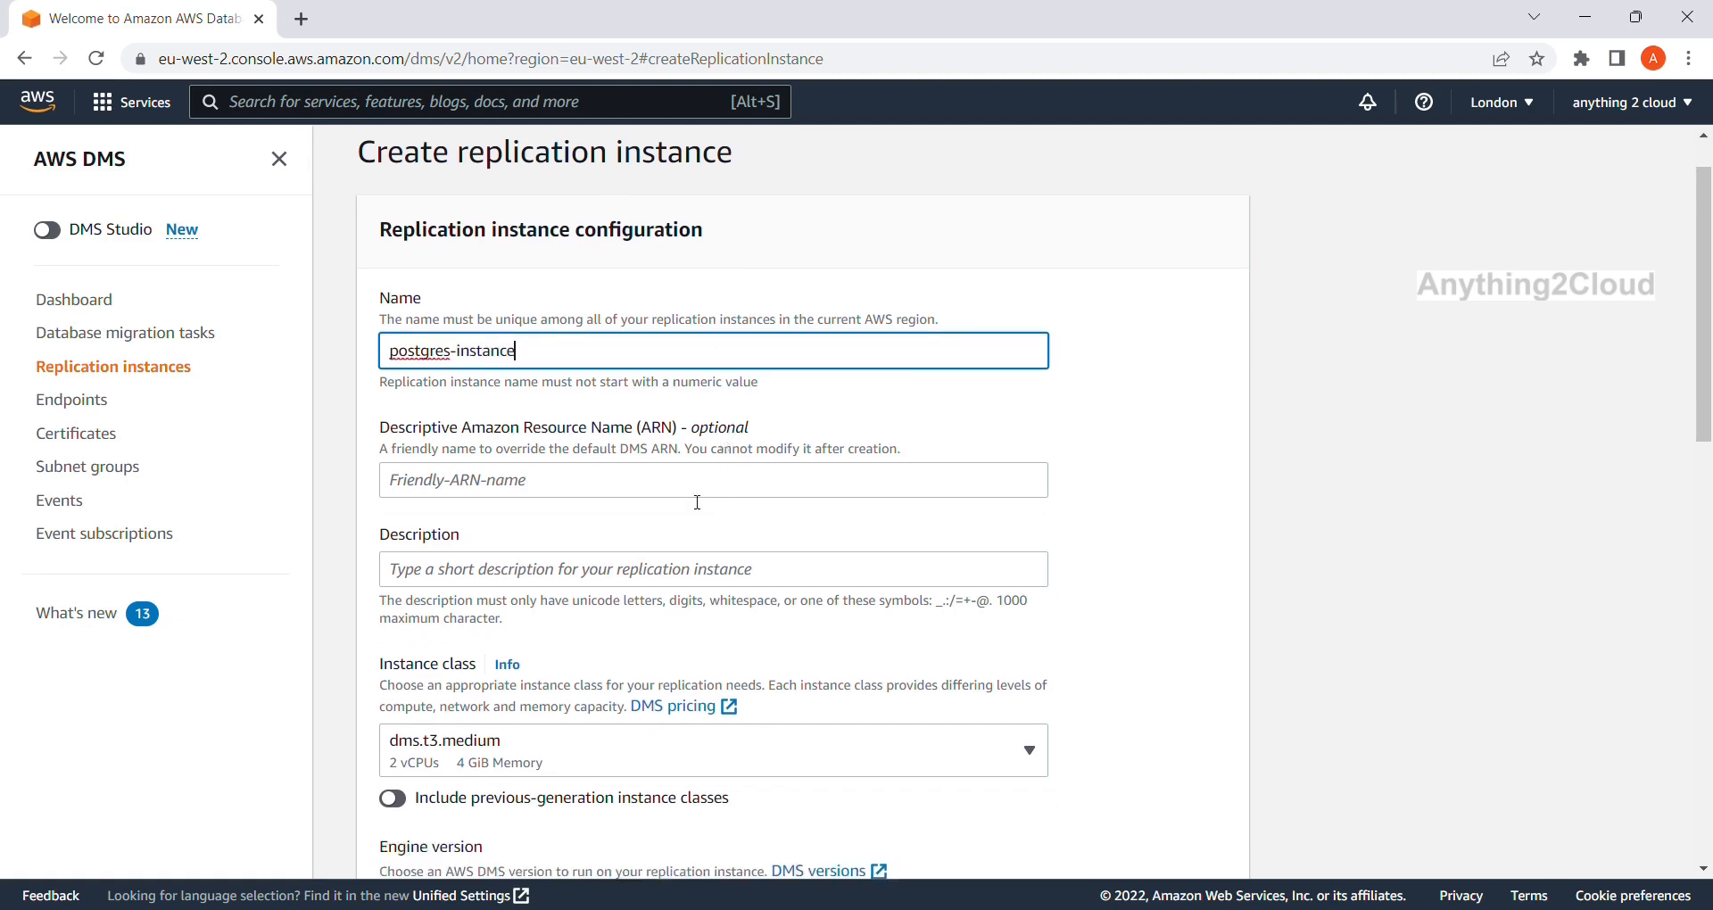
{"action": "scroll", "coordinate": [697, 501], "scroll_direction": "down", "scroll_amount": 1}
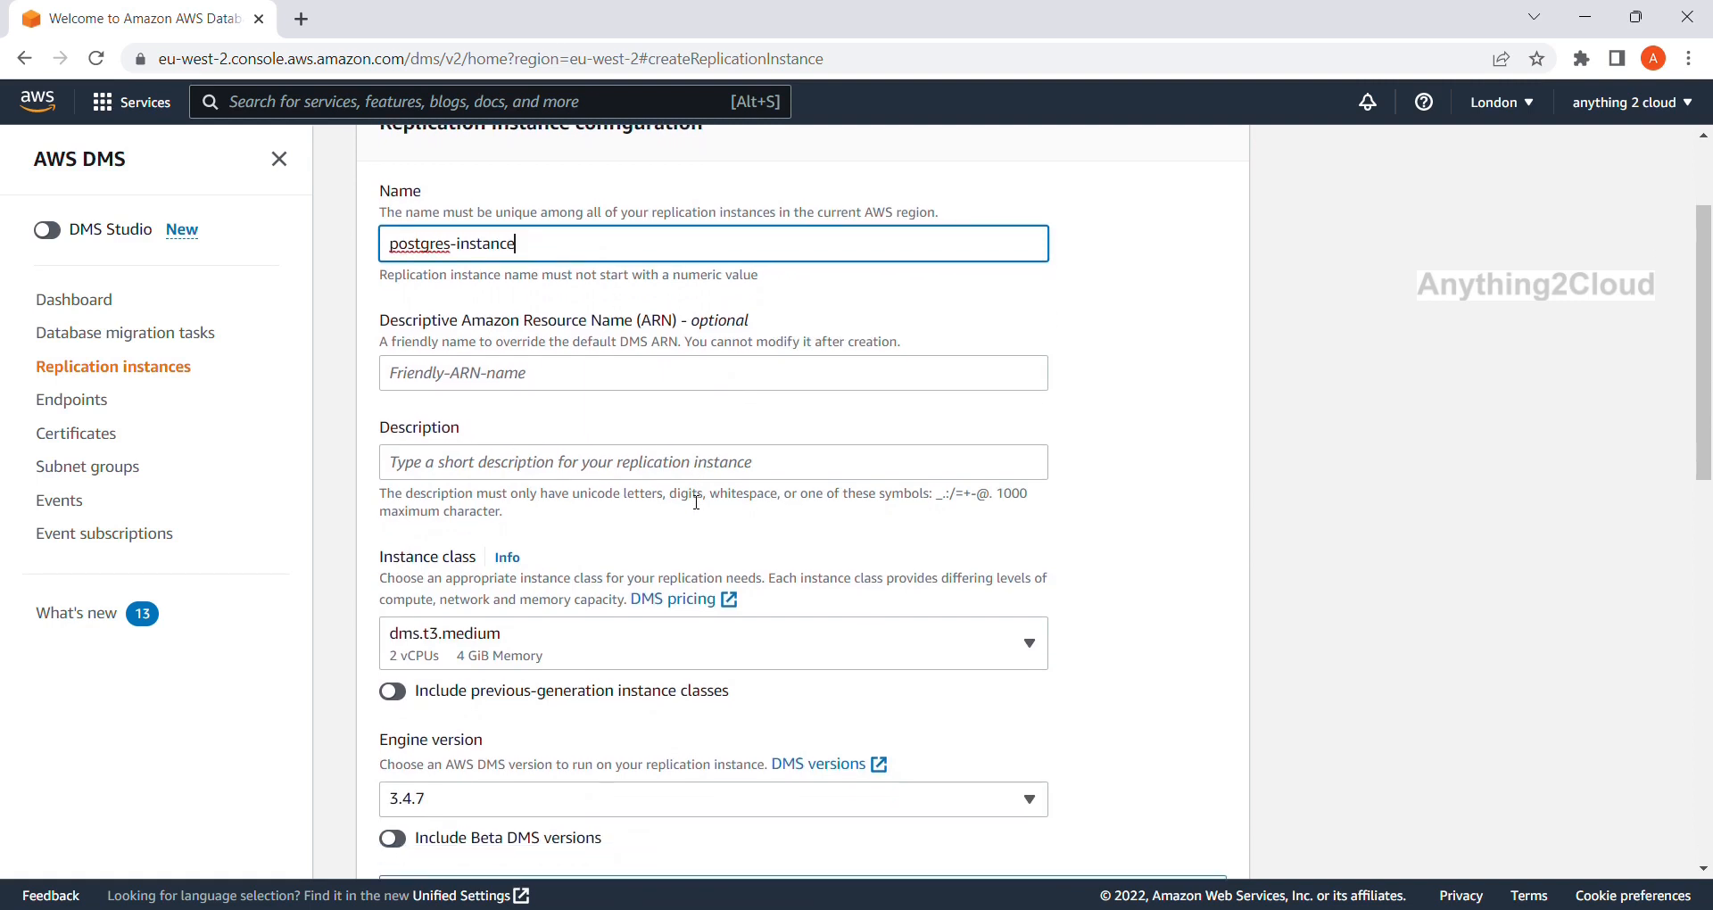
{"action": "scroll", "coordinate": [696, 502], "scroll_direction": "down", "scroll_amount": 3}
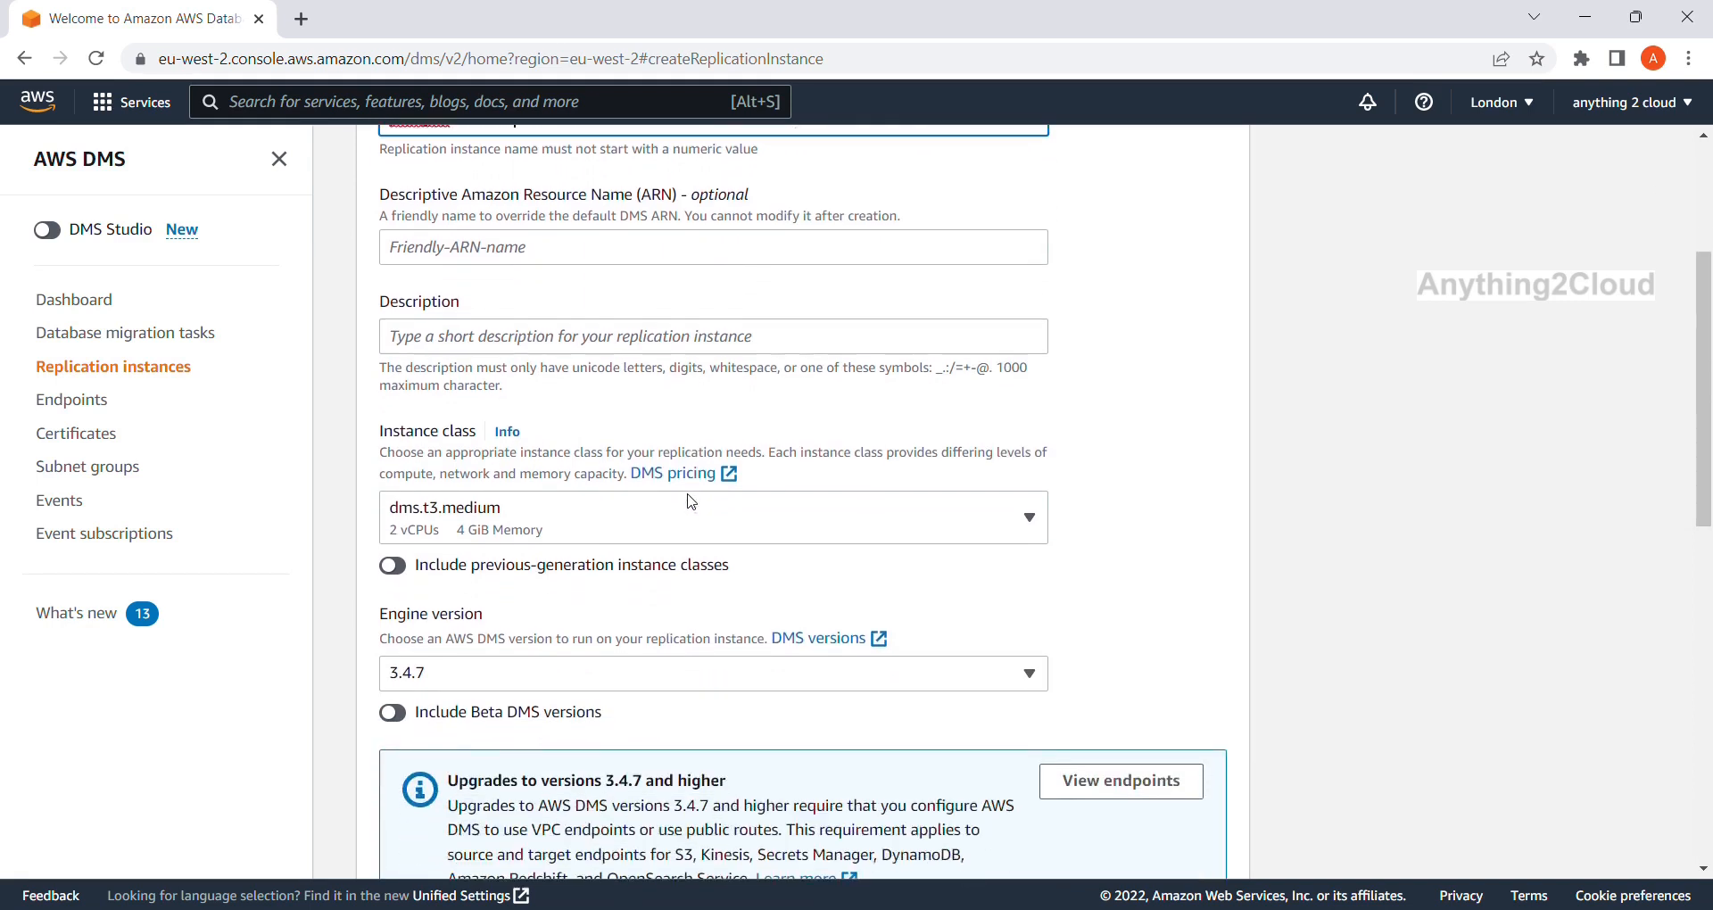
Choose instance class dms.t3.micro and keep engine version 3.4.7.
{"action": "left_click", "coordinate": [1028, 446]}
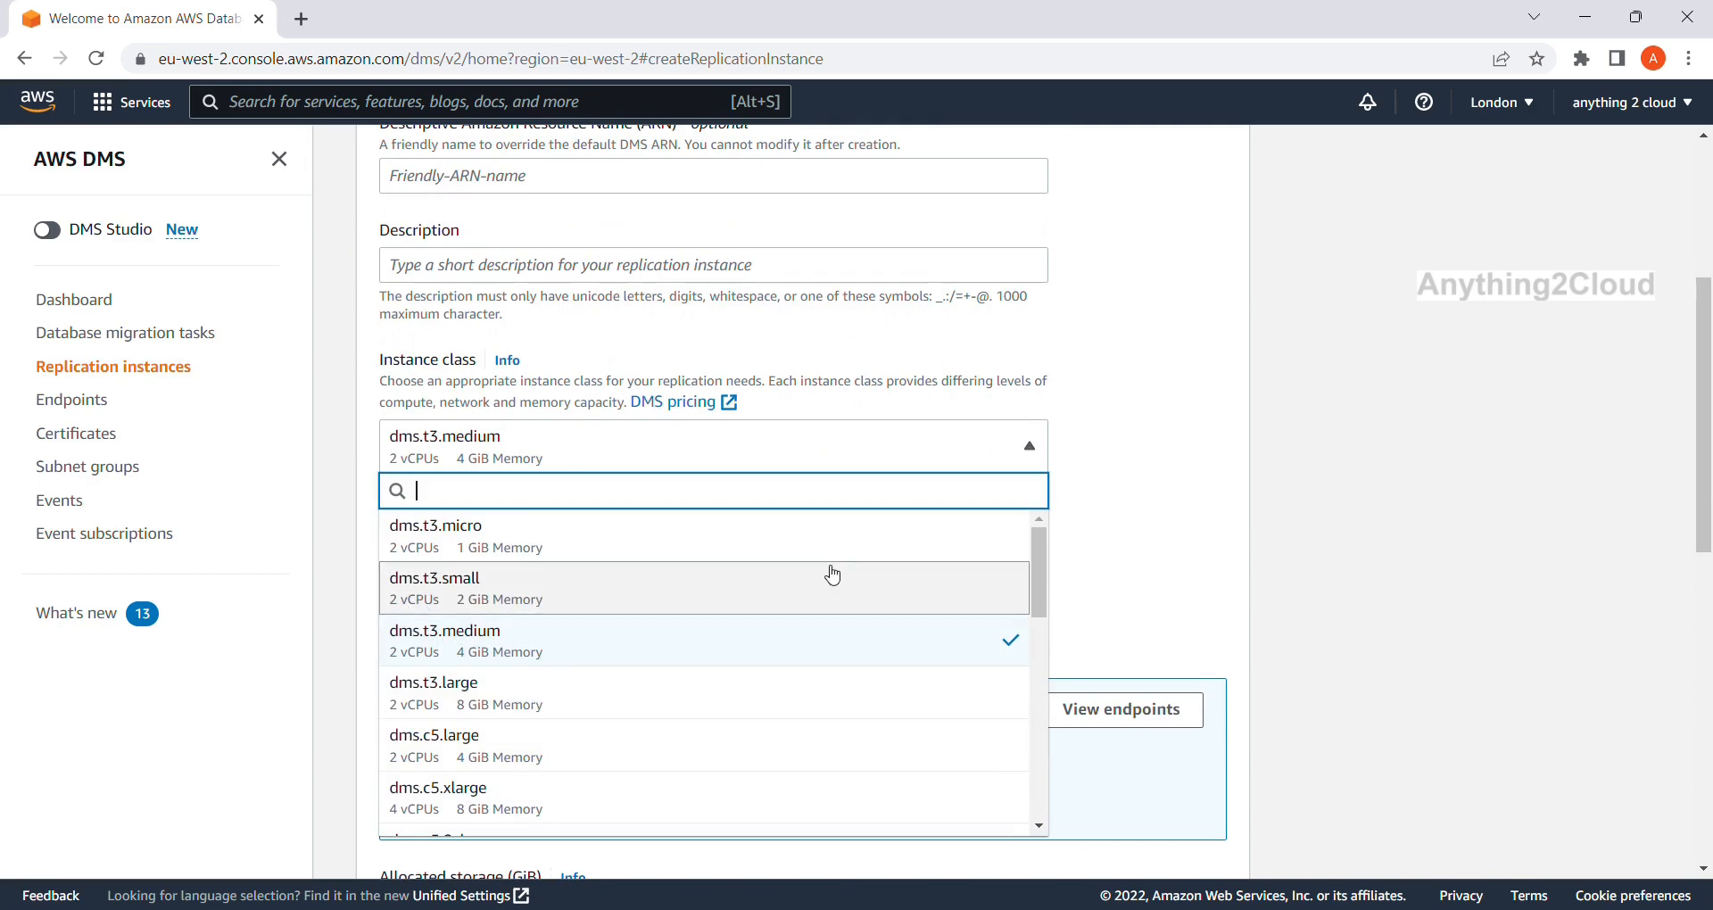
{"action": "left_click", "coordinate": [777, 546]}
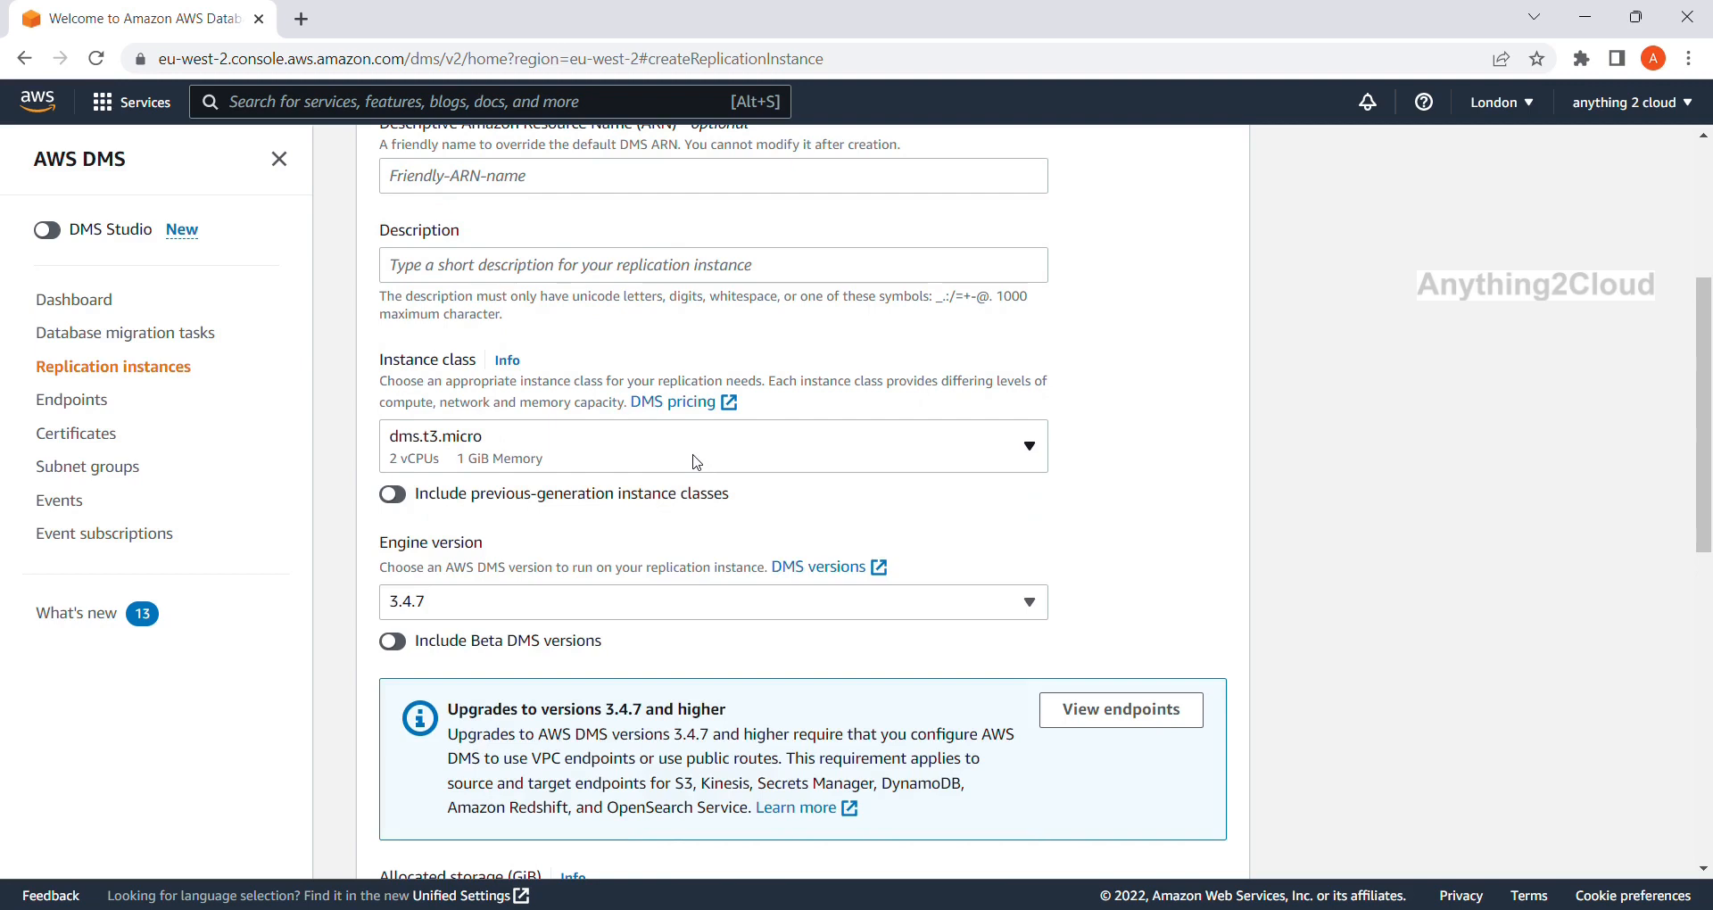
{"action": "scroll", "coordinate": [696, 461], "scroll_direction": "down", "scroll_amount": 1}
{"action": "scroll", "coordinate": [697, 461], "scroll_direction": "down", "scroll_amount": 1}
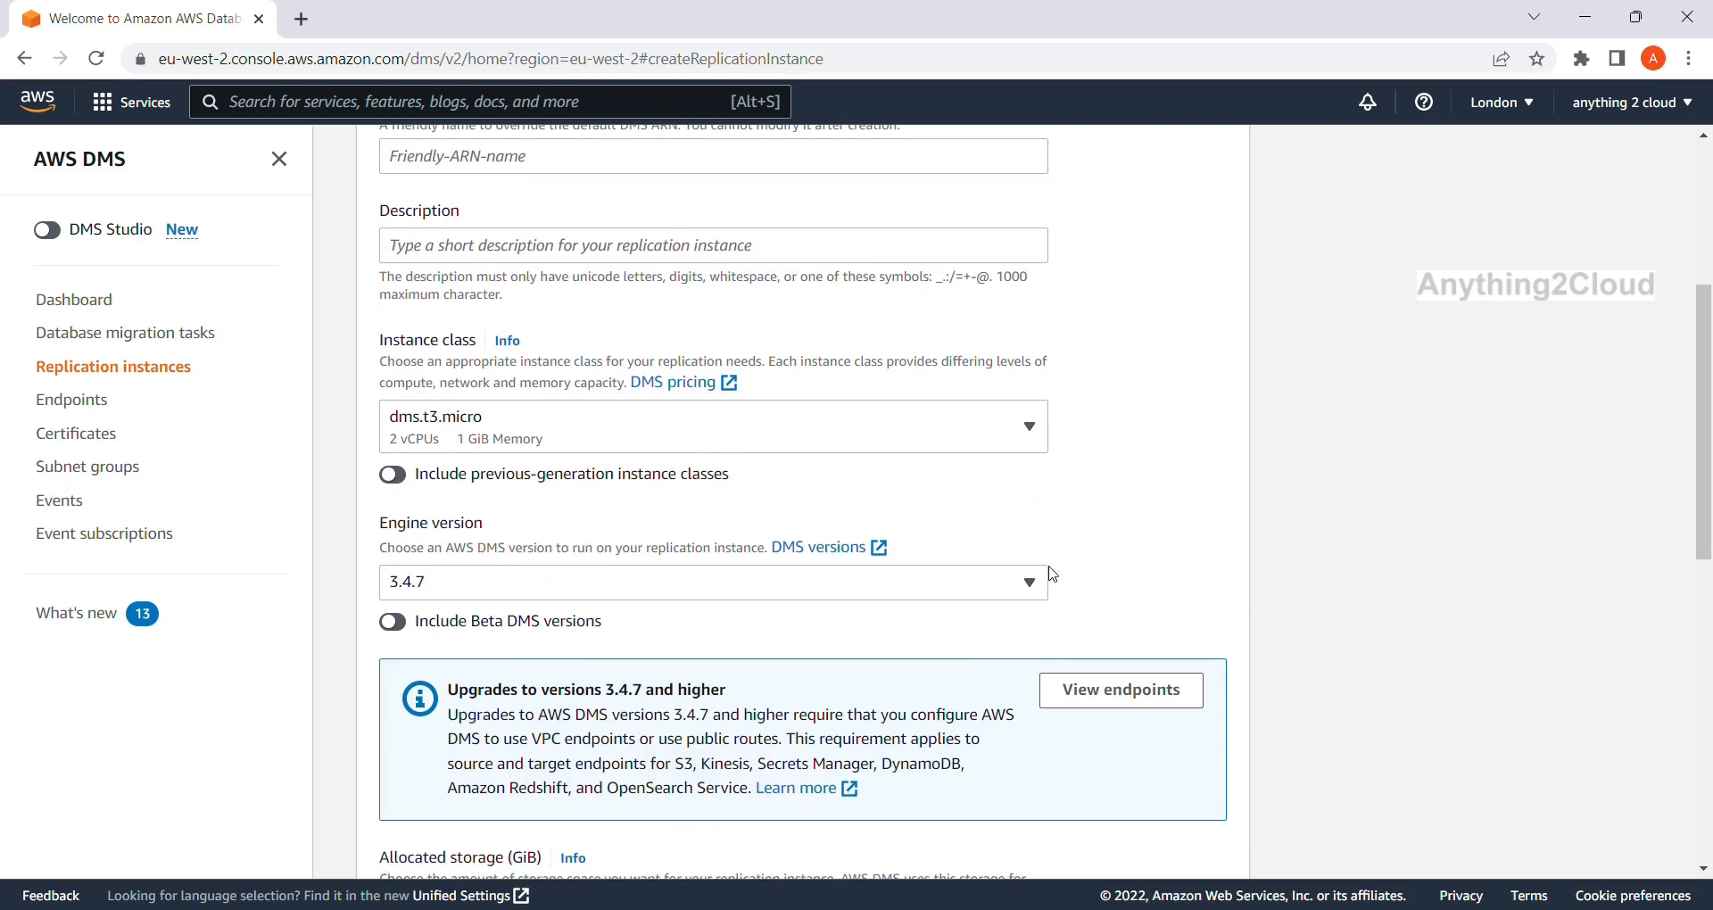
{"action": "left_click", "coordinate": [1028, 584]}
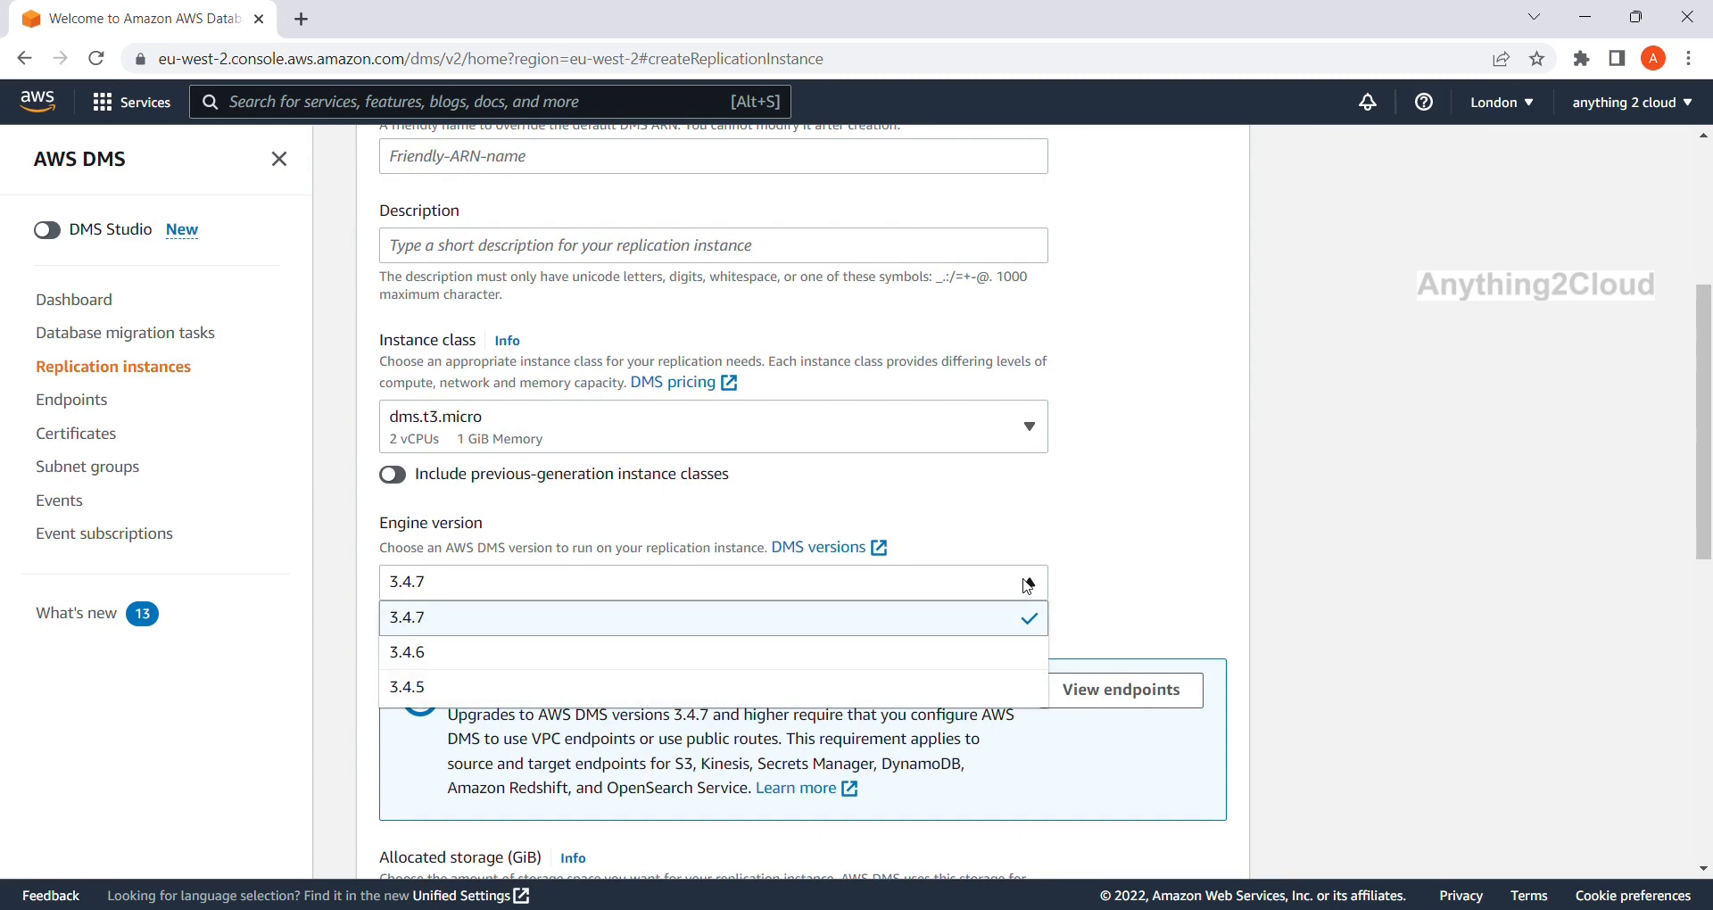
{"action": "left_click", "coordinate": [1028, 584]}
{"action": "scroll", "coordinate": [1026, 586], "scroll_direction": "down", "scroll_amount": 3}
{"action": "scroll", "coordinate": [1025, 586], "scroll_direction": "up", "scroll_amount": 2}
{"action": "scroll", "coordinate": [1025, 586], "scroll_direction": "up", "scroll_amount": 6}
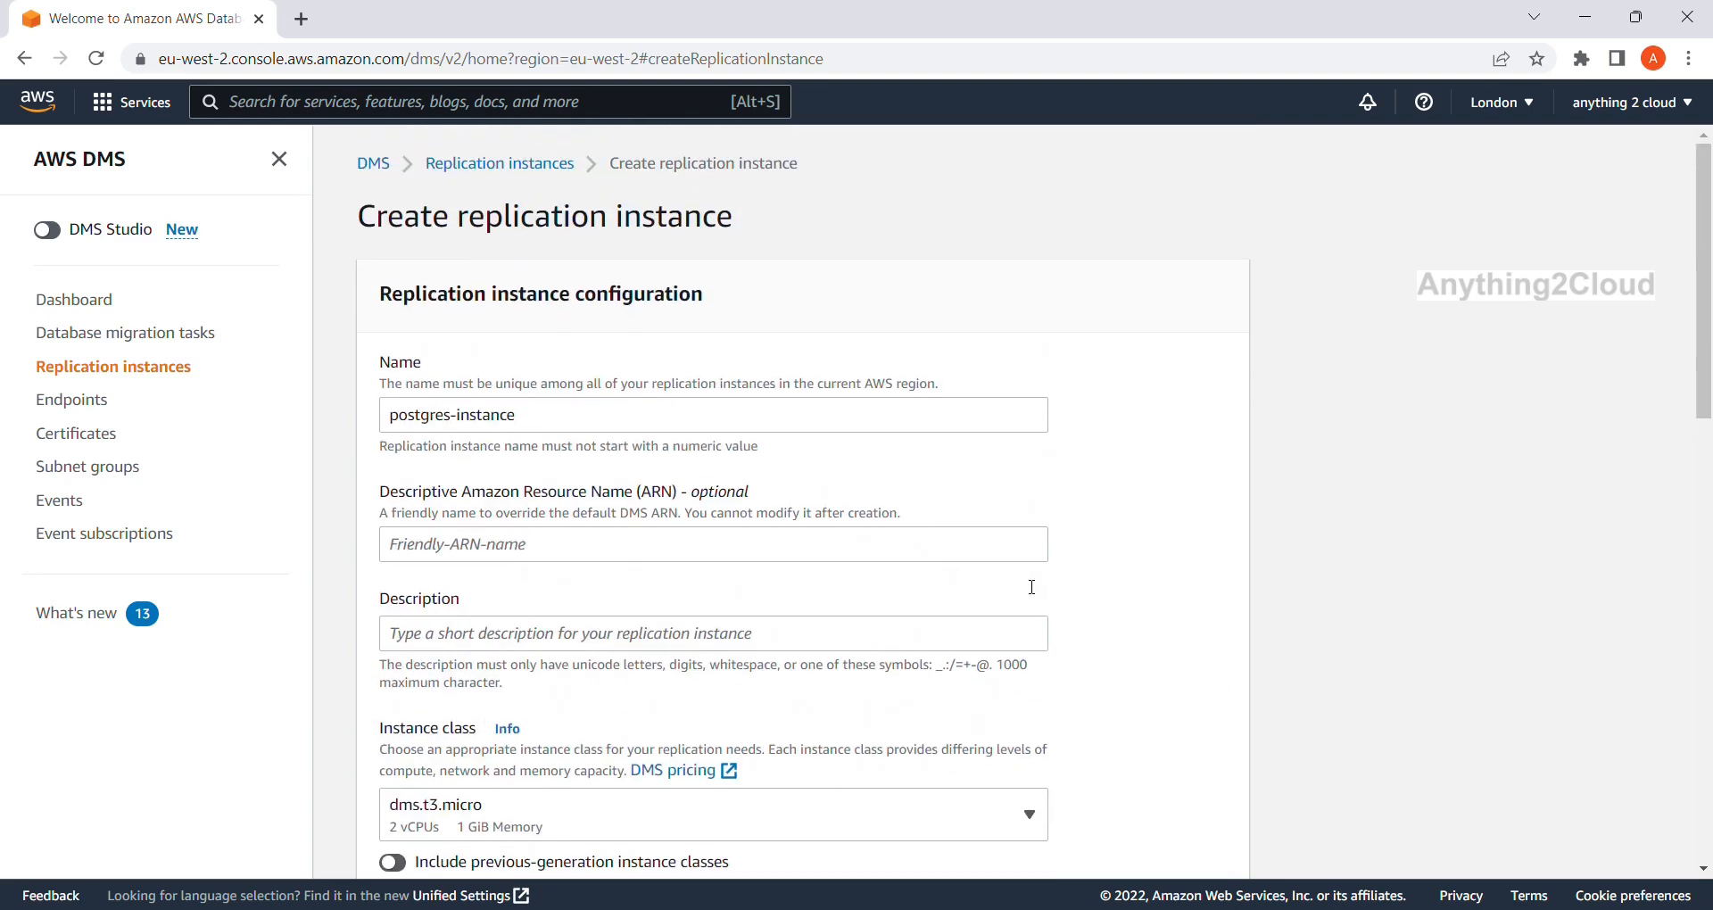
{"action": "scroll", "coordinate": [1026, 586], "scroll_direction": "down", "scroll_amount": 3}
{"action": "scroll", "coordinate": [1026, 586], "scroll_direction": "down", "scroll_amount": 2}
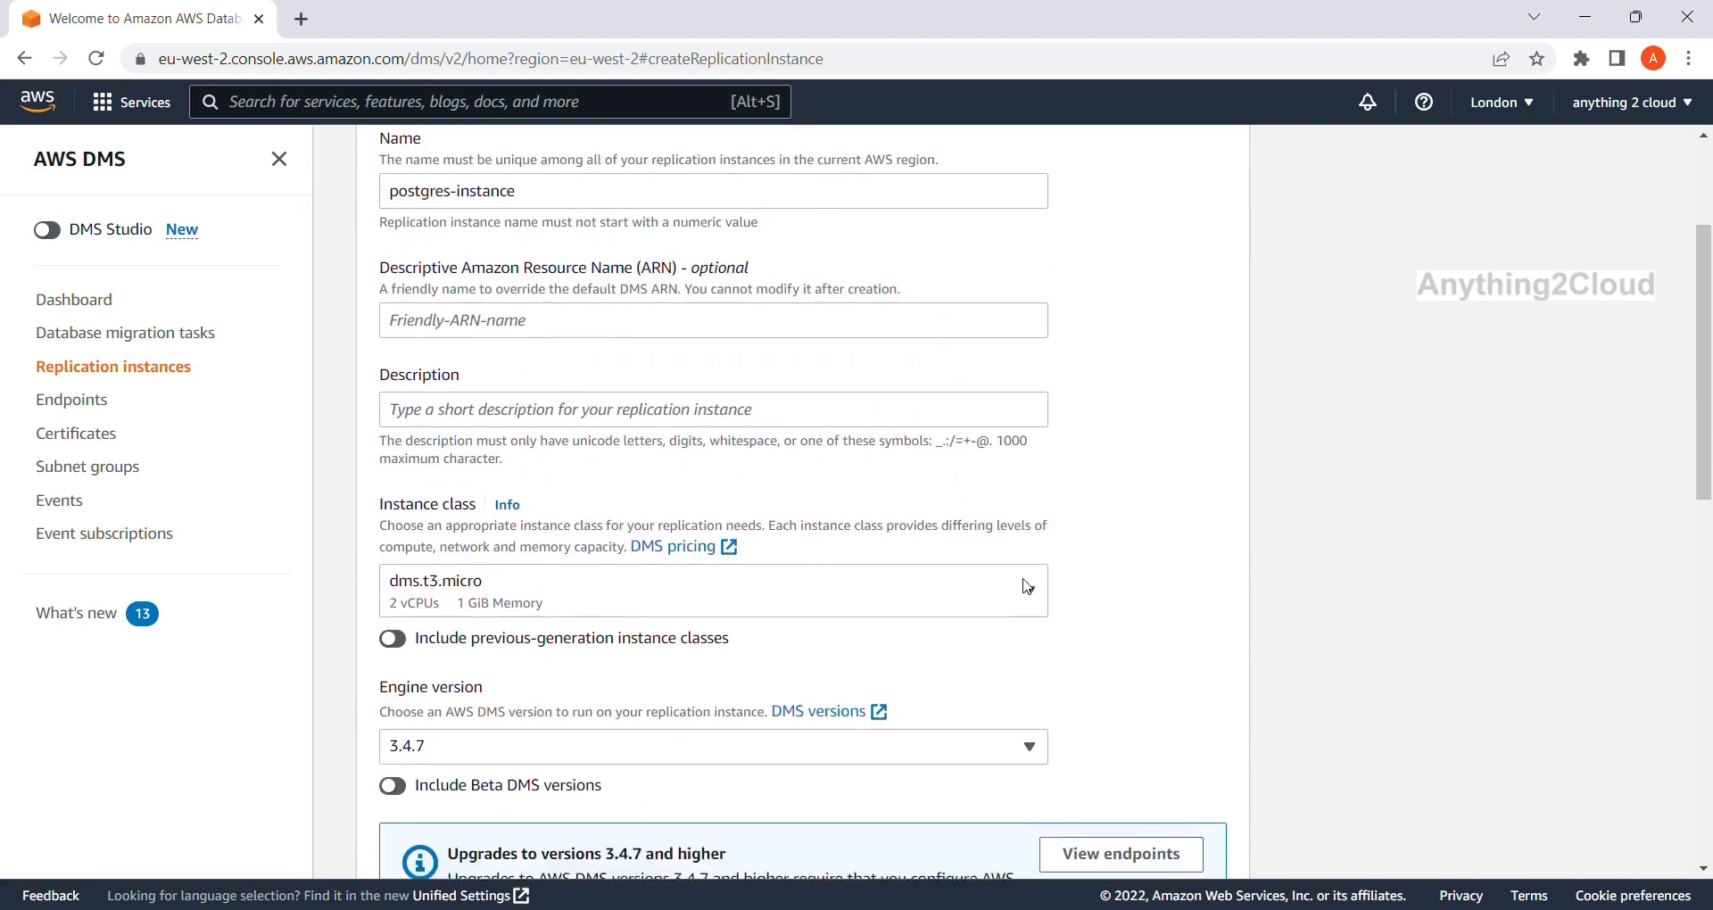
{"action": "scroll", "coordinate": [1026, 586], "scroll_direction": "down", "scroll_amount": 1}
{"action": "scroll", "coordinate": [1025, 586], "scroll_direction": "down", "scroll_amount": 1}
{"action": "scroll", "coordinate": [1026, 587], "scroll_direction": "down", "scroll_amount": 1}
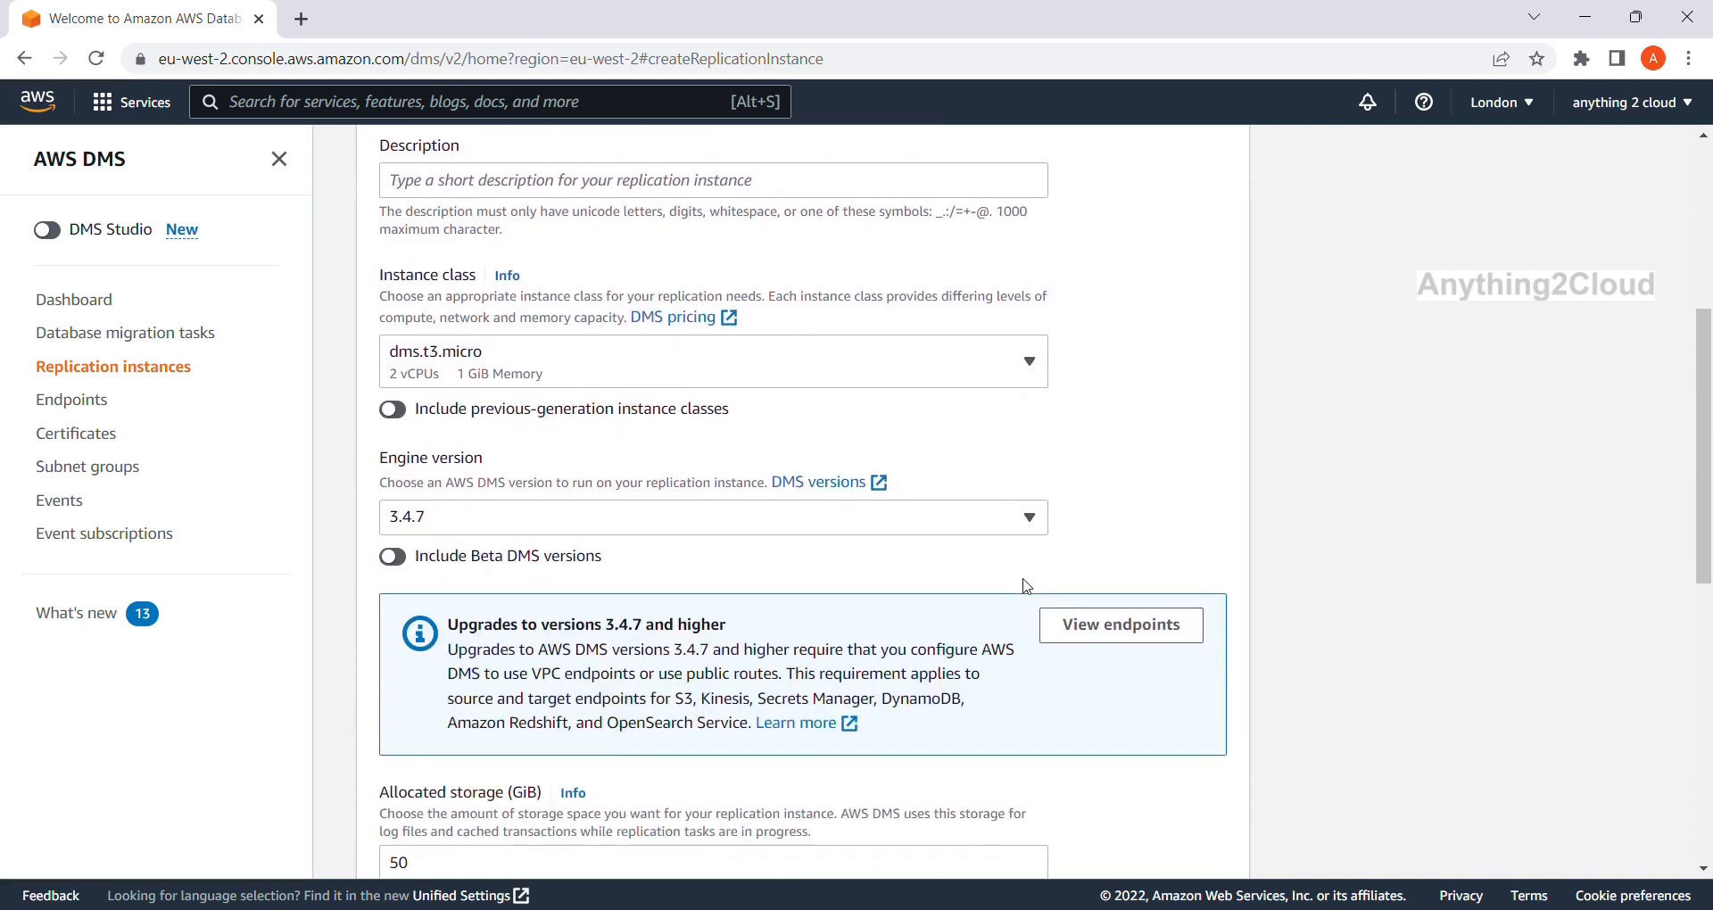
{"action": "scroll", "coordinate": [1026, 586], "scroll_direction": "up", "scroll_amount": 1}
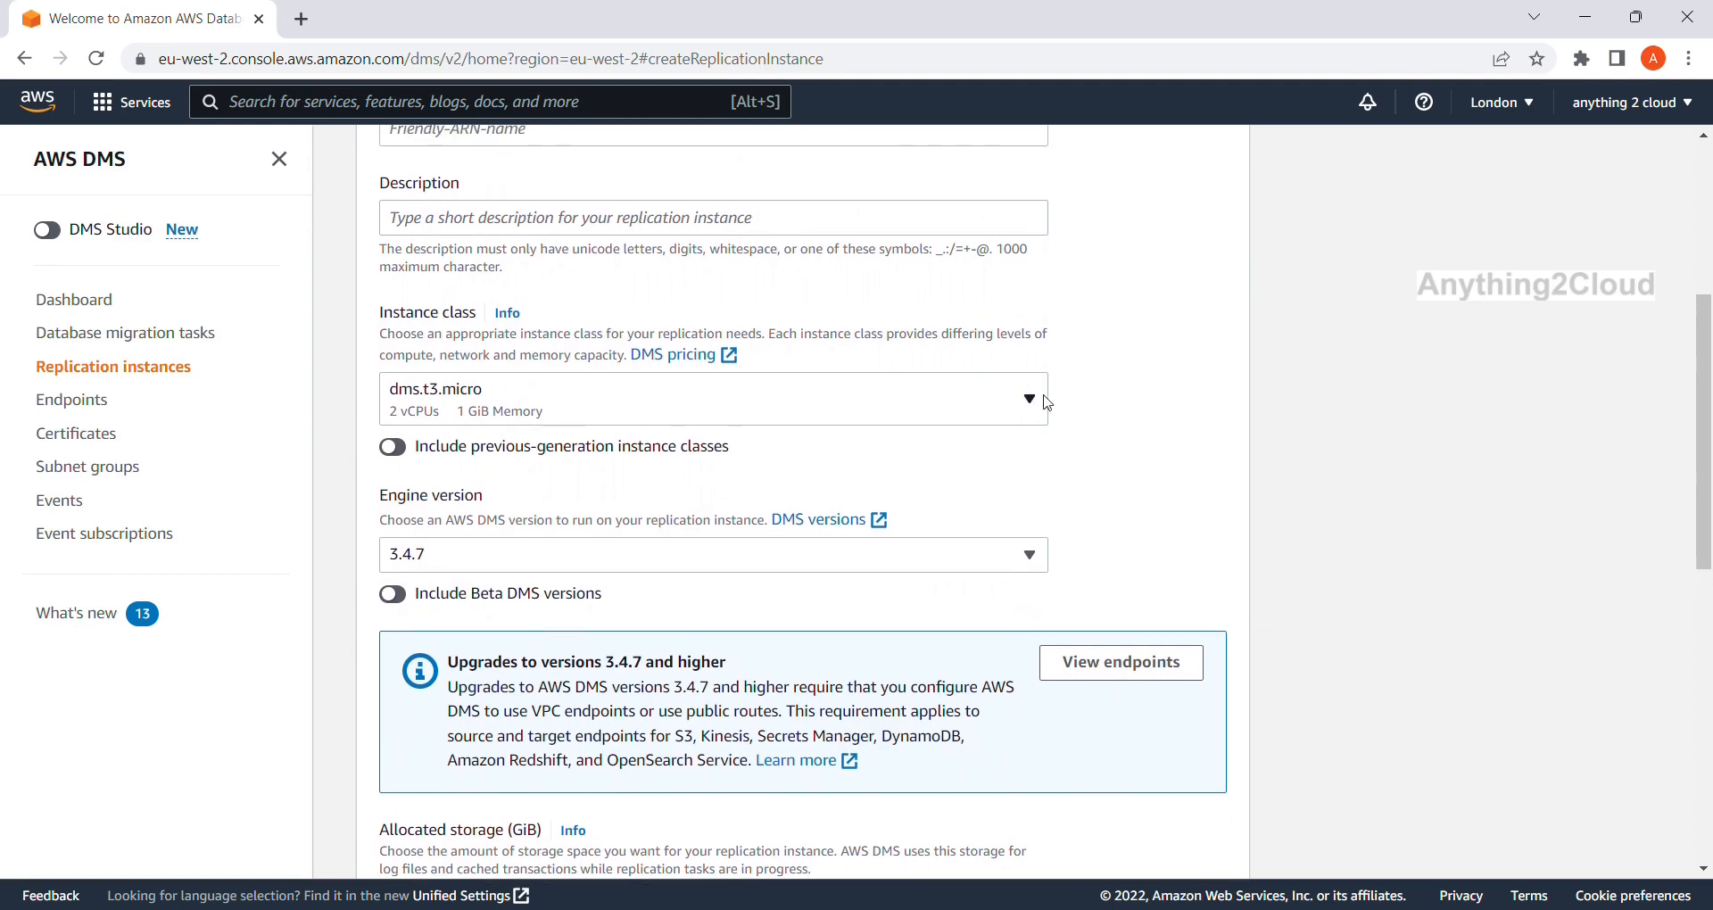
{"action": "left_click", "coordinate": [1041, 407]}
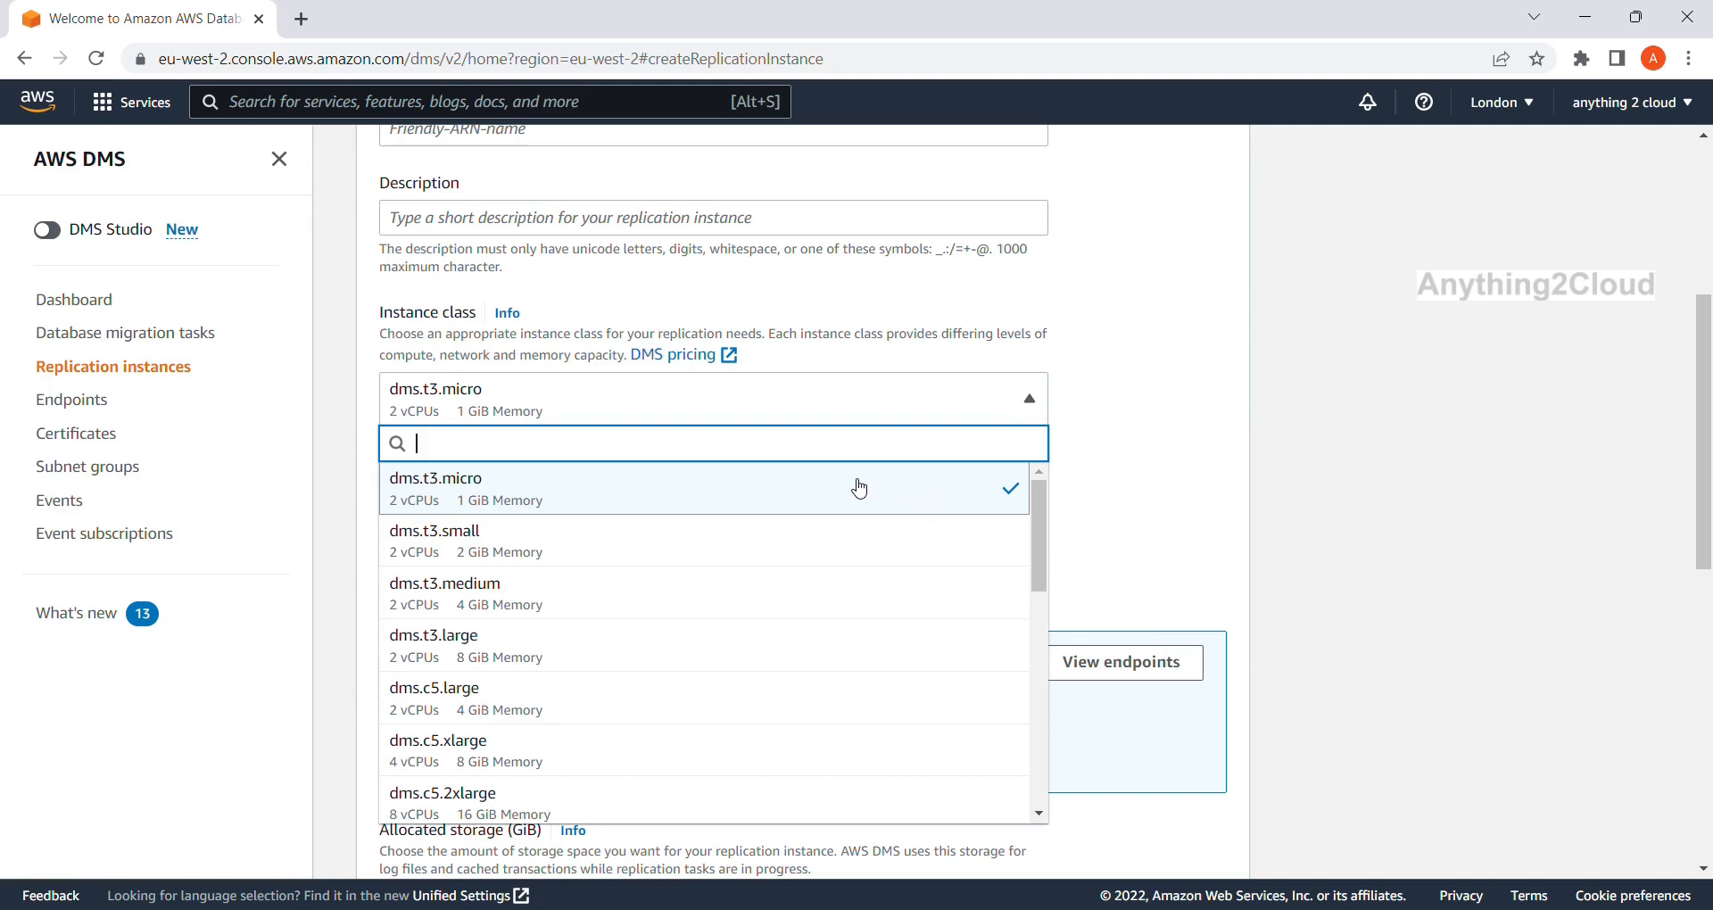
{"action": "left_click", "coordinate": [1115, 473]}
{"action": "scroll", "coordinate": [1115, 473], "scroll_direction": "down", "scroll_amount": 3}
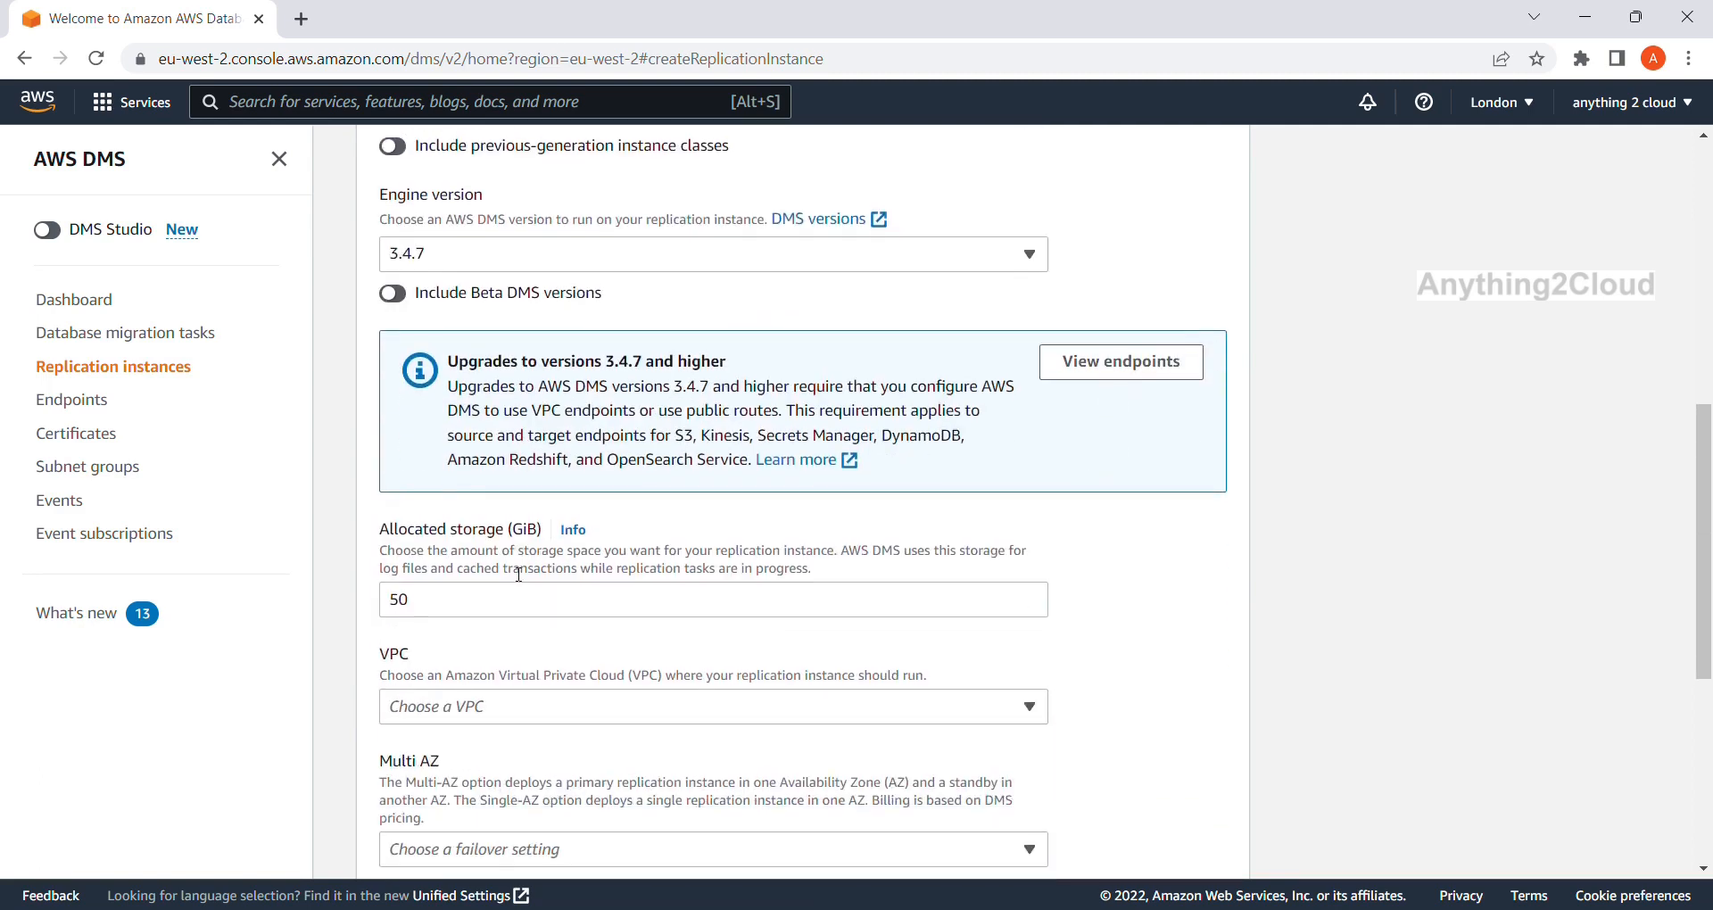
{"action": "scroll", "coordinate": [463, 605], "scroll_direction": "down", "scroll_amount": 3}
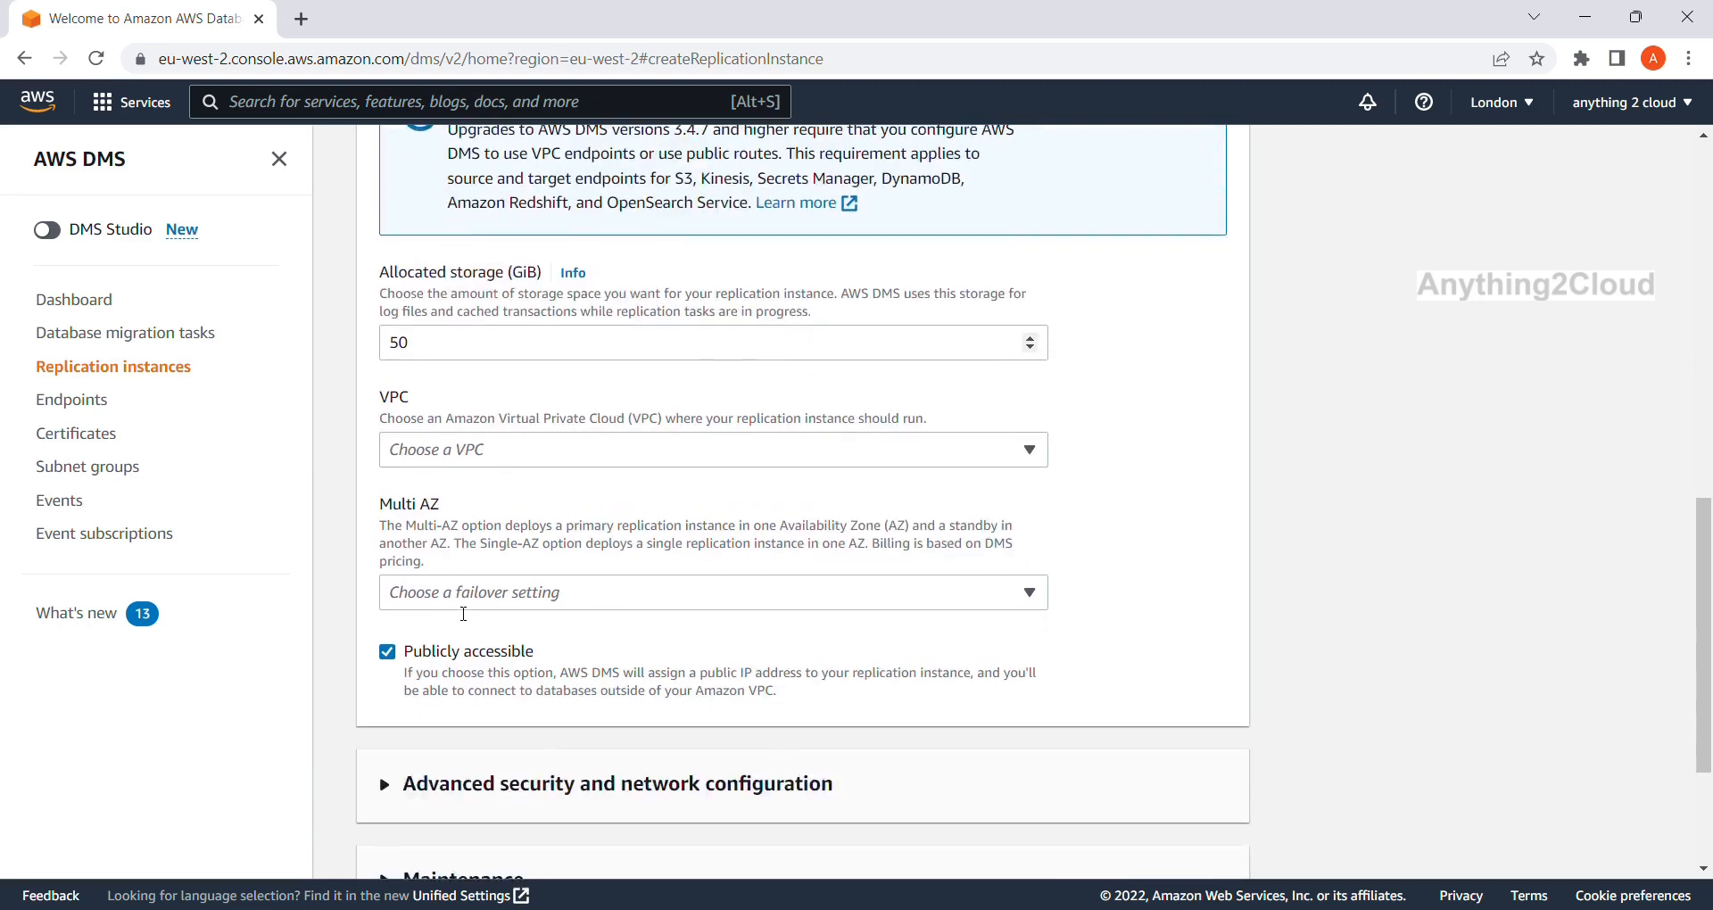
{"action": "left_click", "coordinate": [1042, 446]}
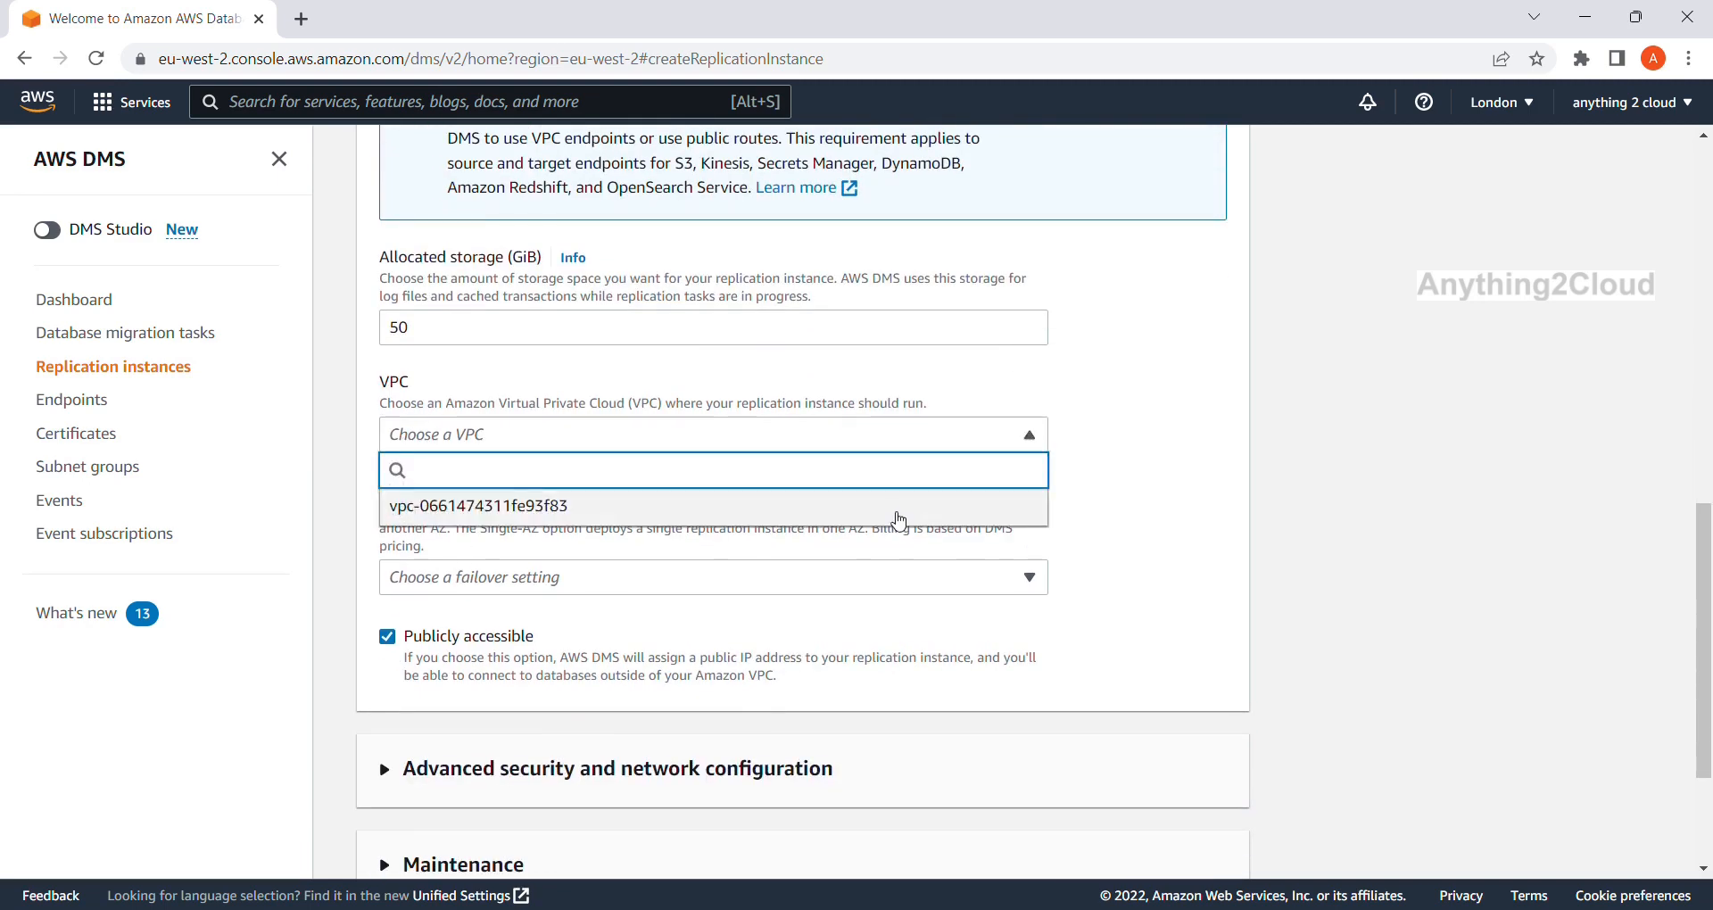
{"action": "left_click", "coordinate": [898, 521]}
{"action": "left_click", "coordinate": [1038, 588]}
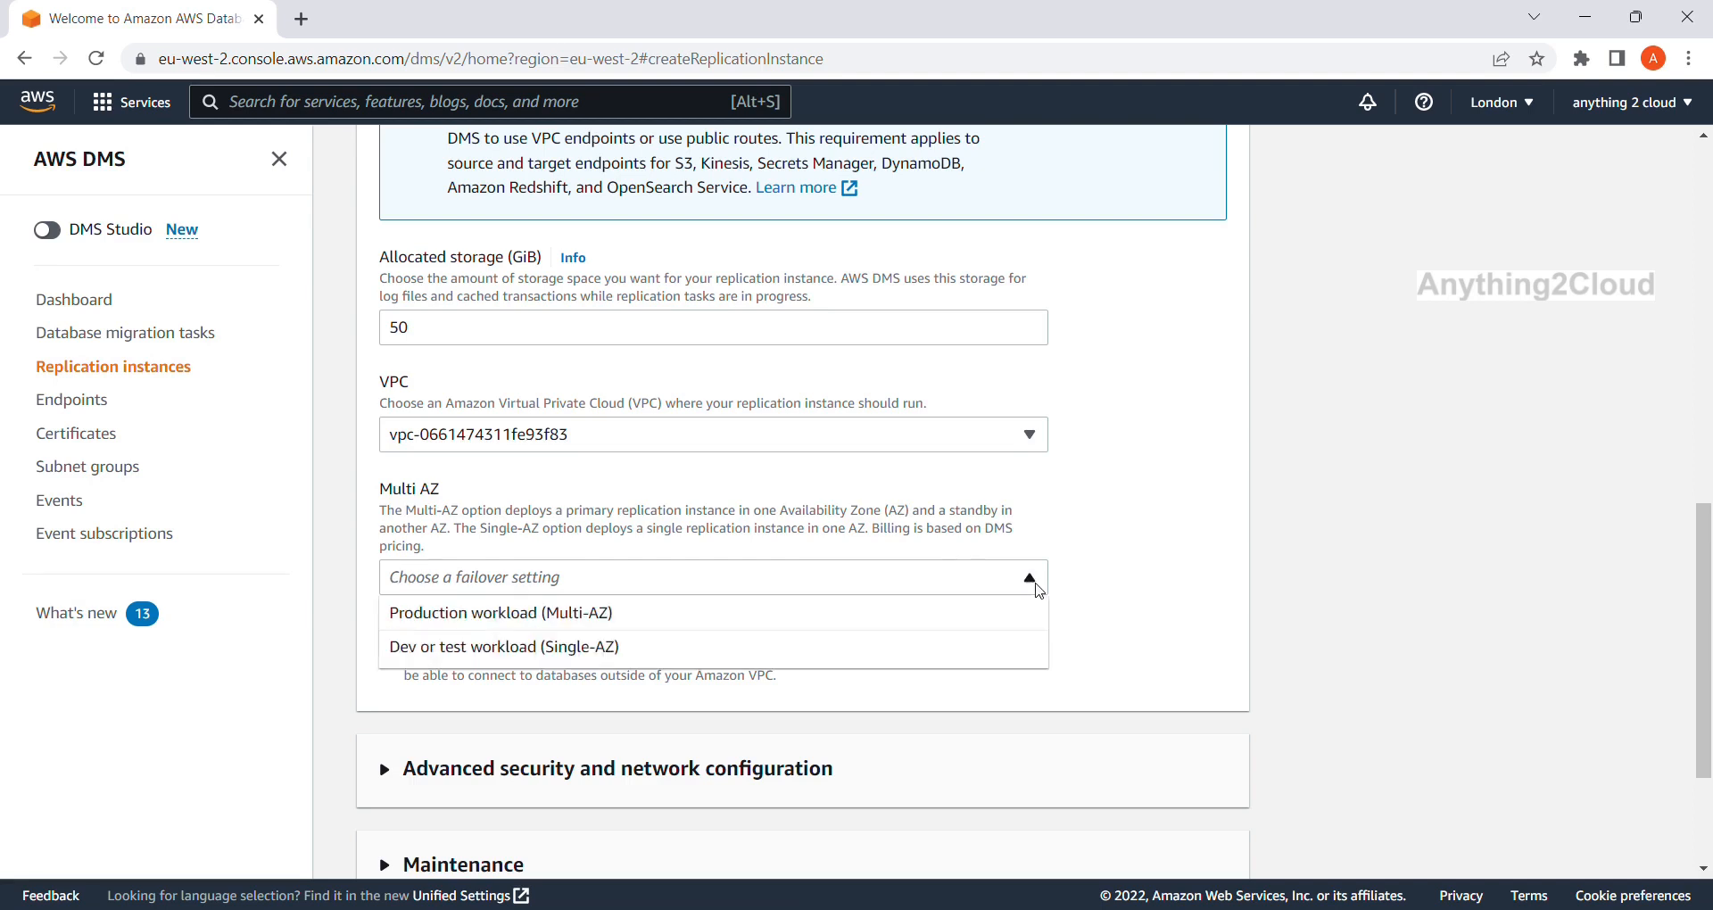
{"action": "left_click", "coordinate": [883, 648]}
Review the advanced security and network settings, keep the default security group, then collapse them.
{"action": "scroll", "coordinate": [881, 649], "scroll_direction": "down", "scroll_amount": 2}
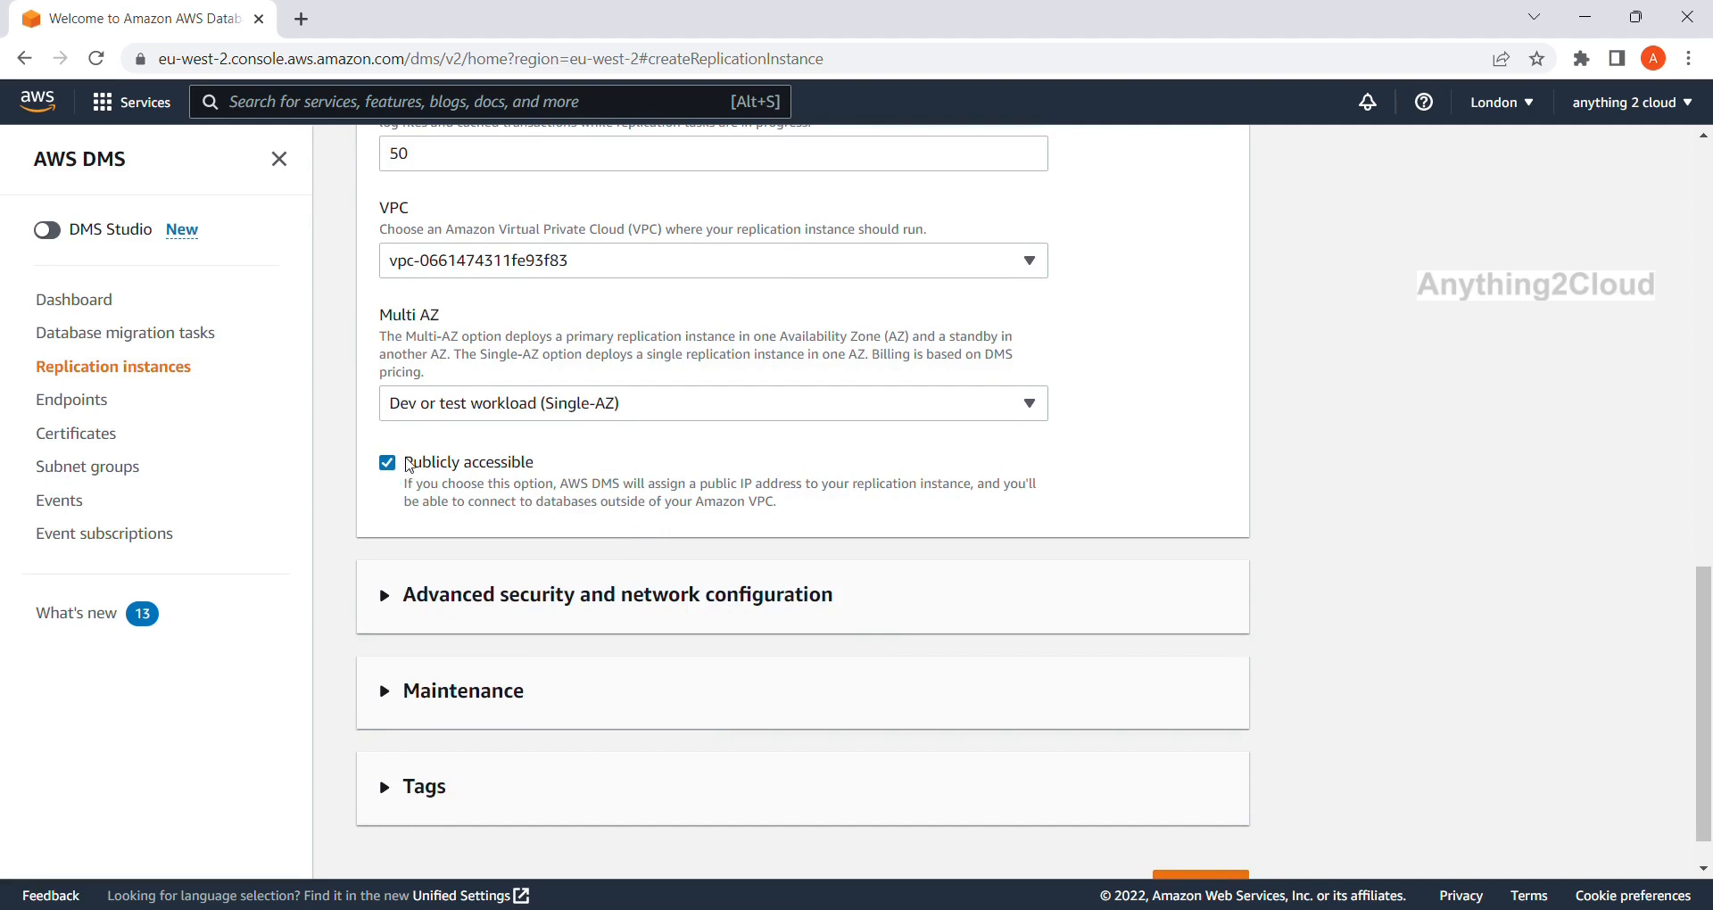
{"action": "scroll", "coordinate": [434, 516], "scroll_direction": "down", "scroll_amount": 1}
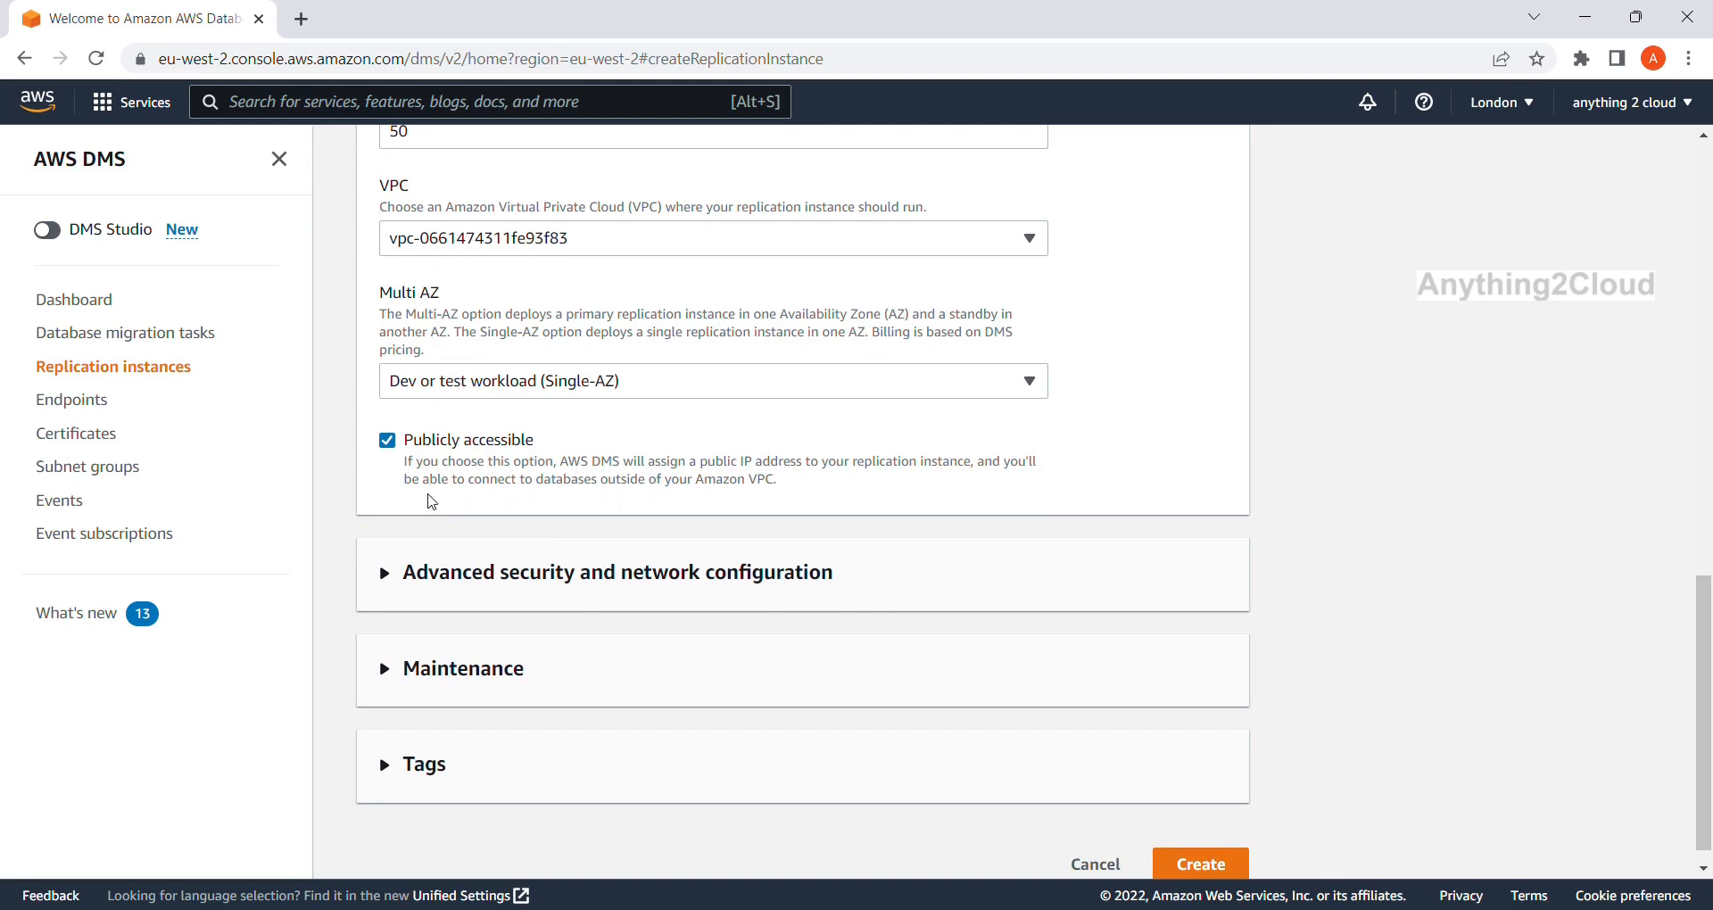
{"action": "left_click", "coordinate": [386, 573]}
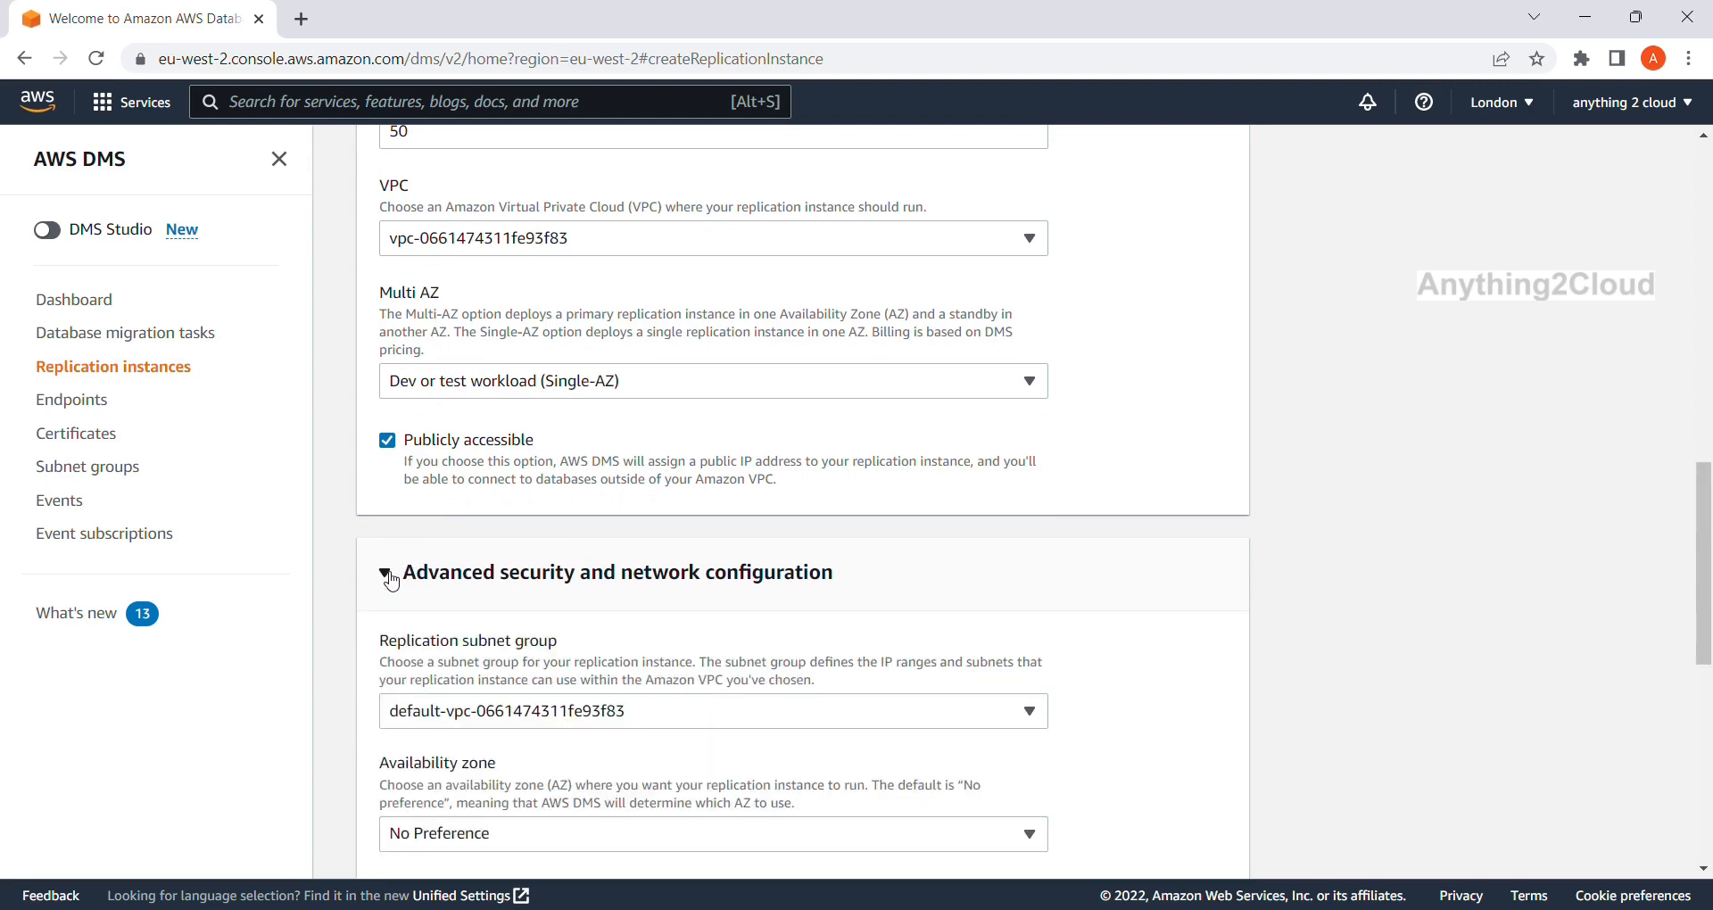
{"action": "scroll", "coordinate": [425, 480], "scroll_direction": "down", "scroll_amount": 2}
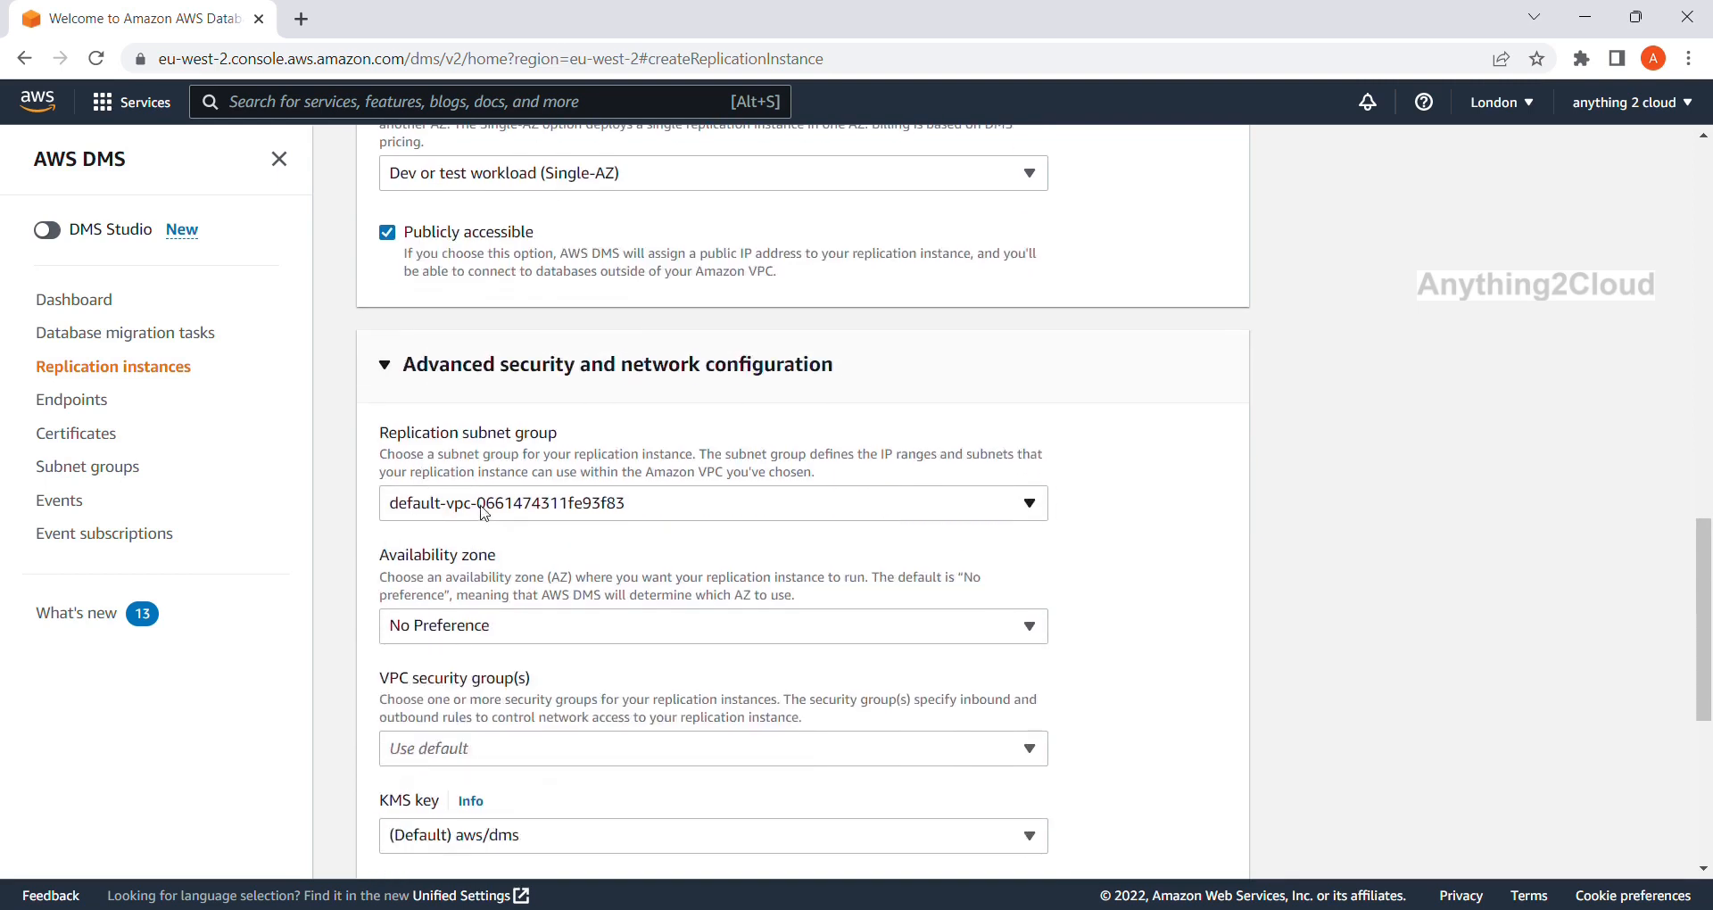
{"action": "scroll", "coordinate": [500, 568], "scroll_direction": "down", "scroll_amount": 2}
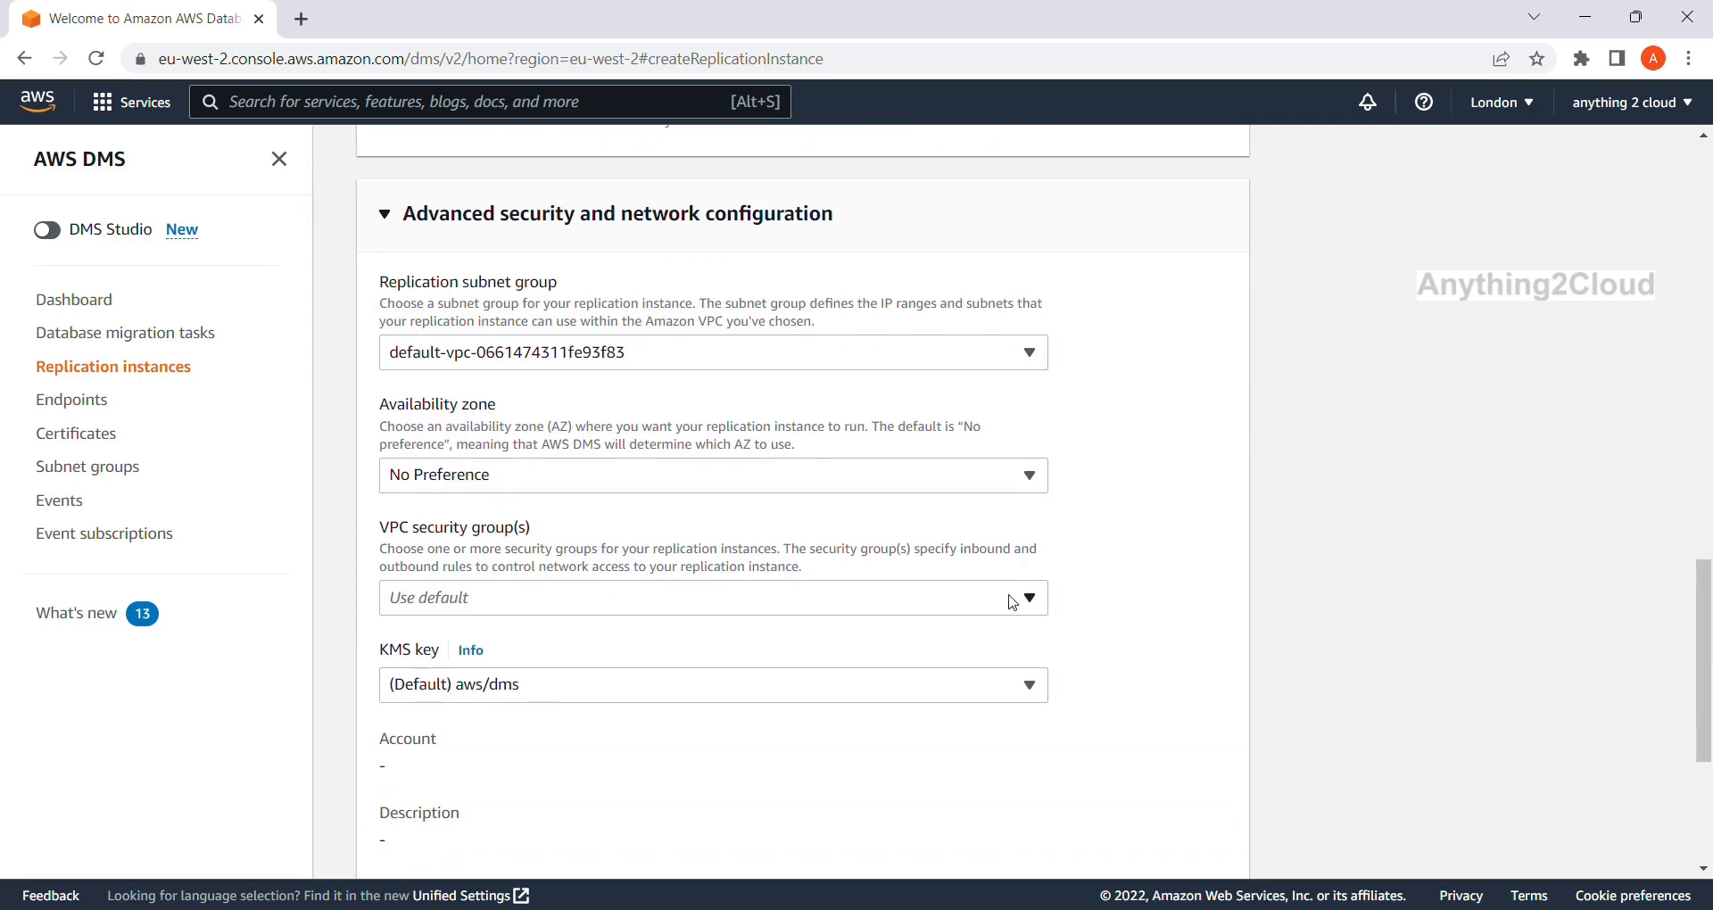
{"action": "left_click", "coordinate": [1035, 602]}
{"action": "left_click", "coordinate": [1035, 602]}
{"action": "scroll", "coordinate": [719, 597], "scroll_direction": "down", "scroll_amount": 1}
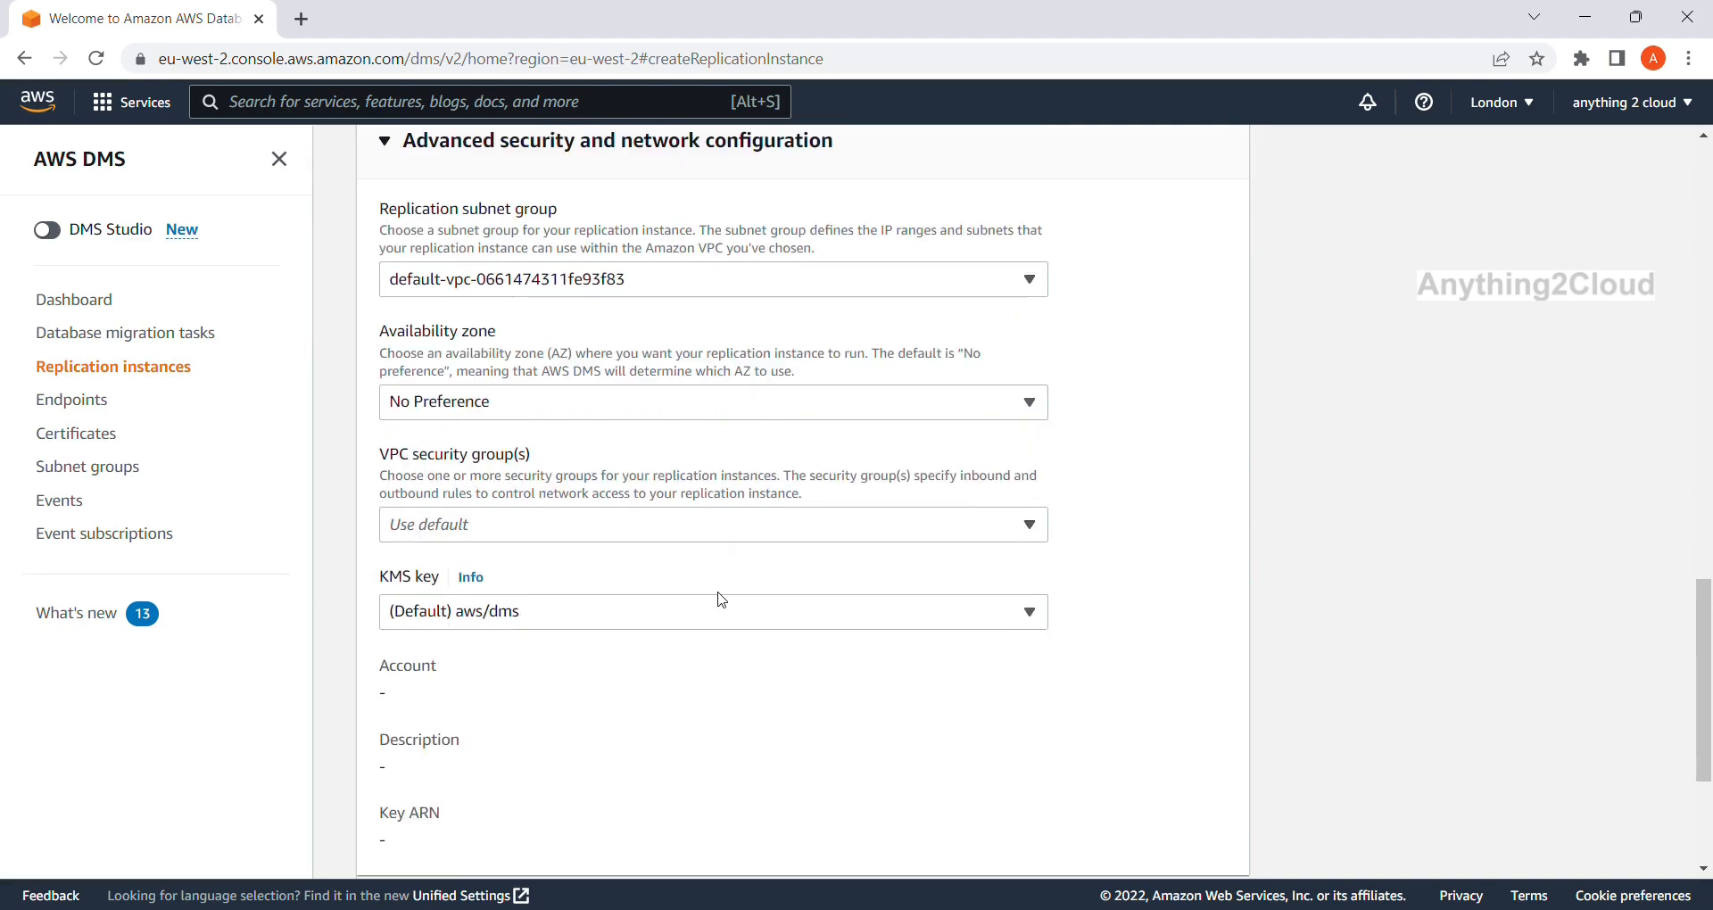
{"action": "scroll", "coordinate": [717, 597], "scroll_direction": "down", "scroll_amount": 1}
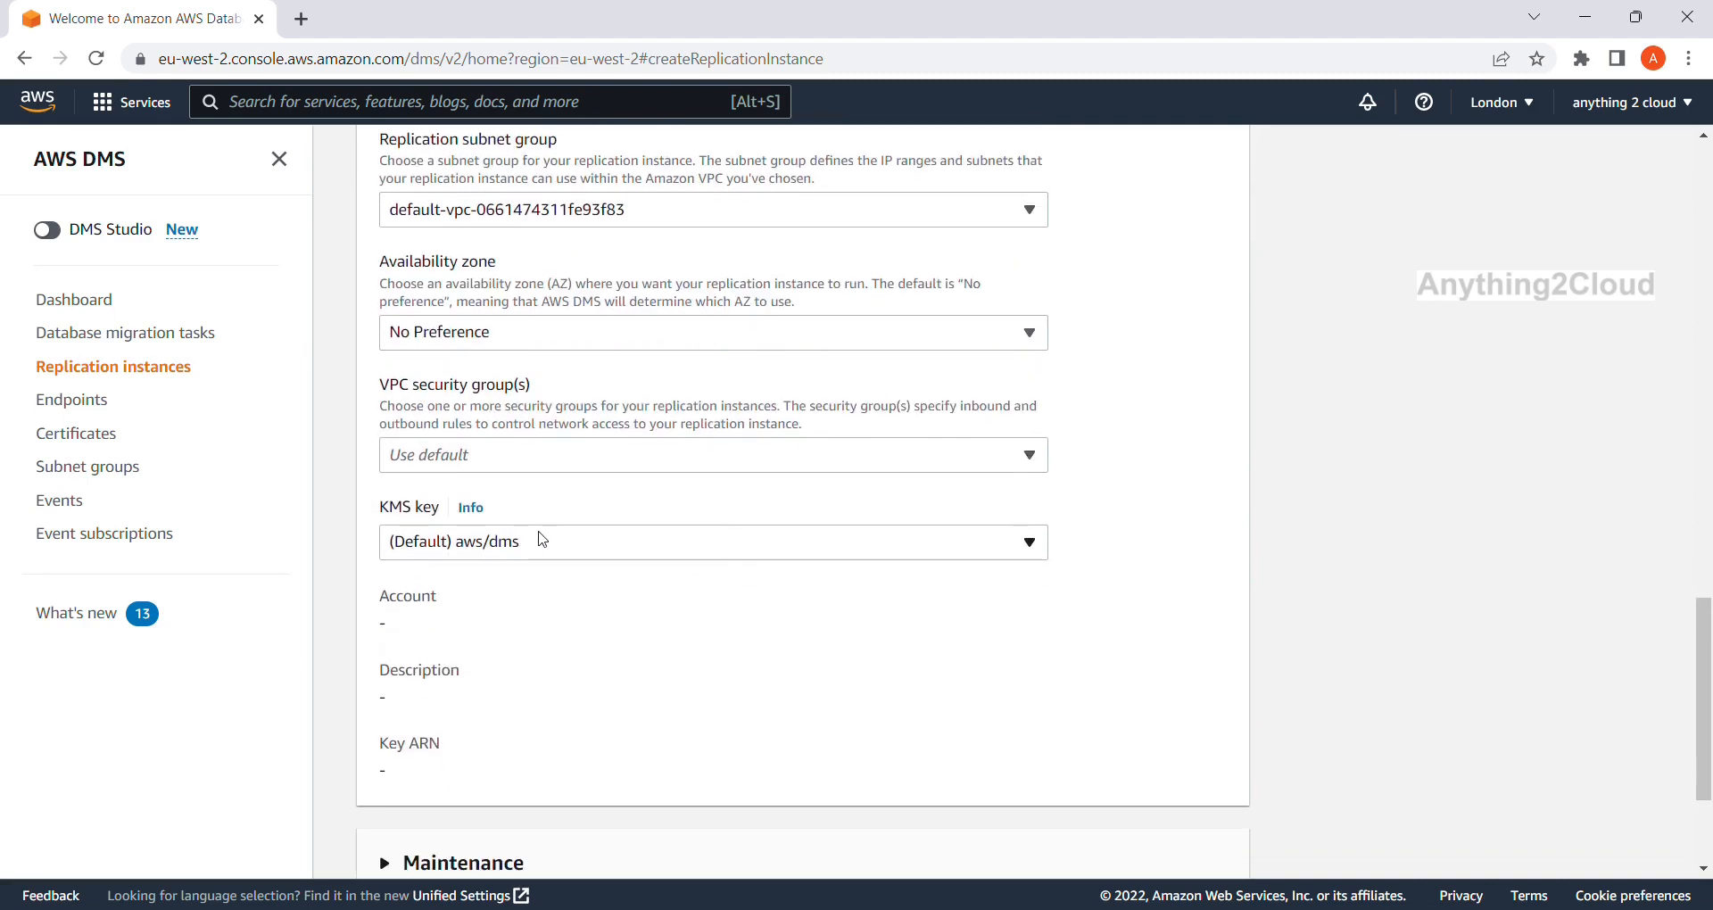
{"action": "scroll", "coordinate": [542, 540], "scroll_direction": "up", "scroll_amount": 3}
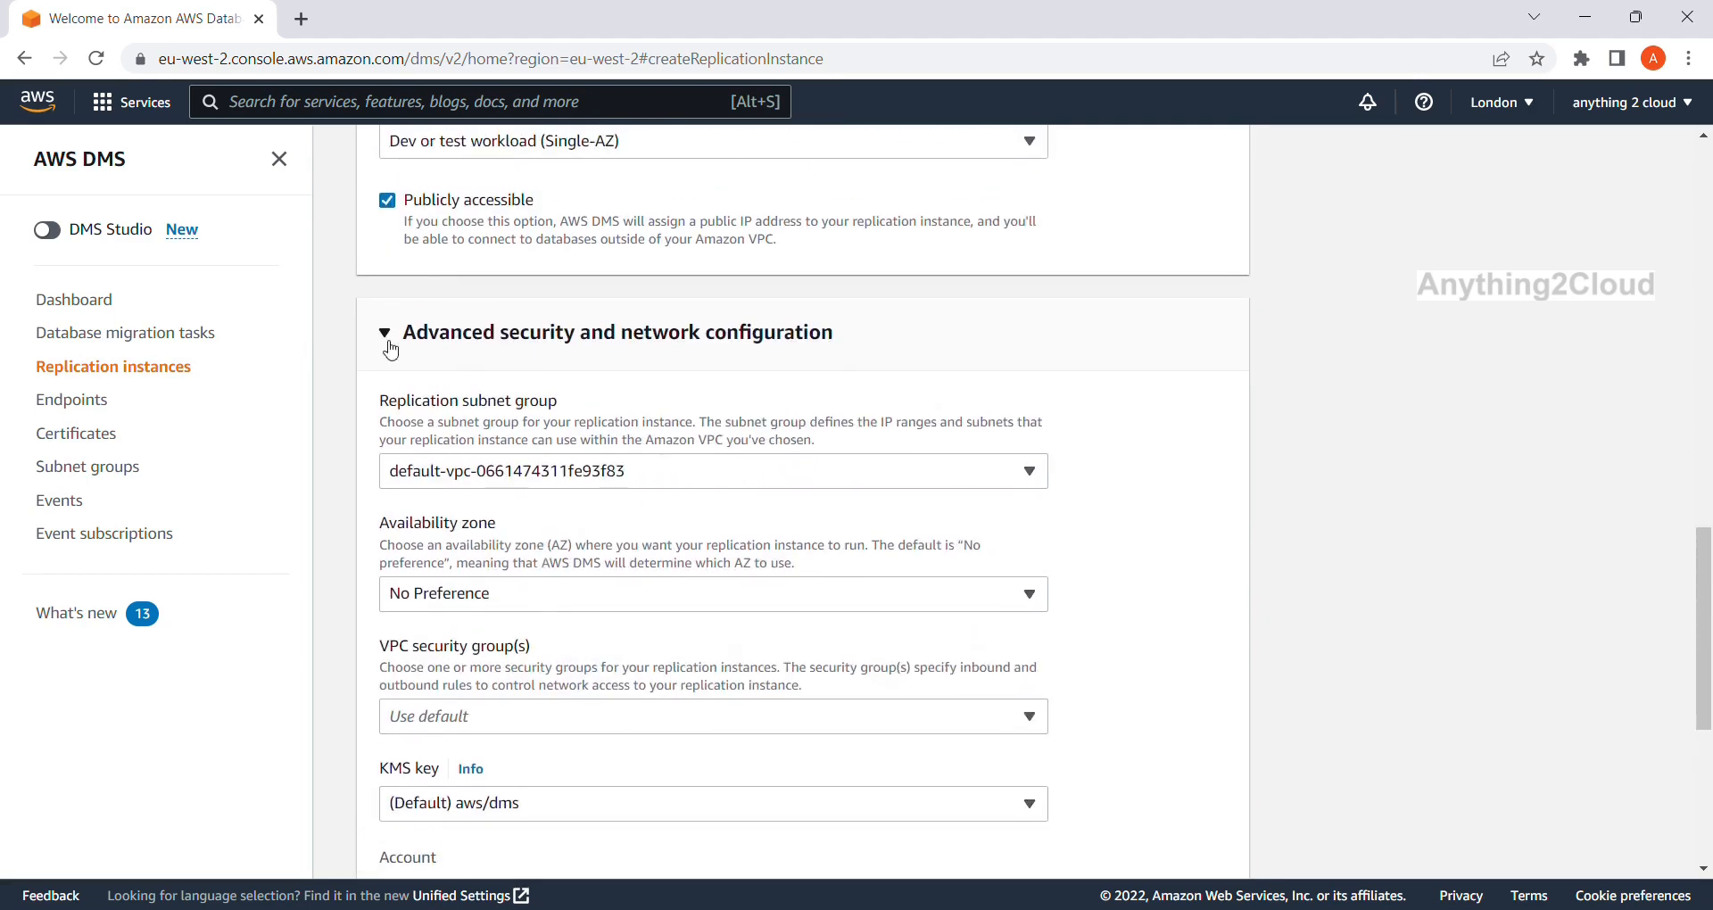
{"action": "left_click", "coordinate": [390, 349]}
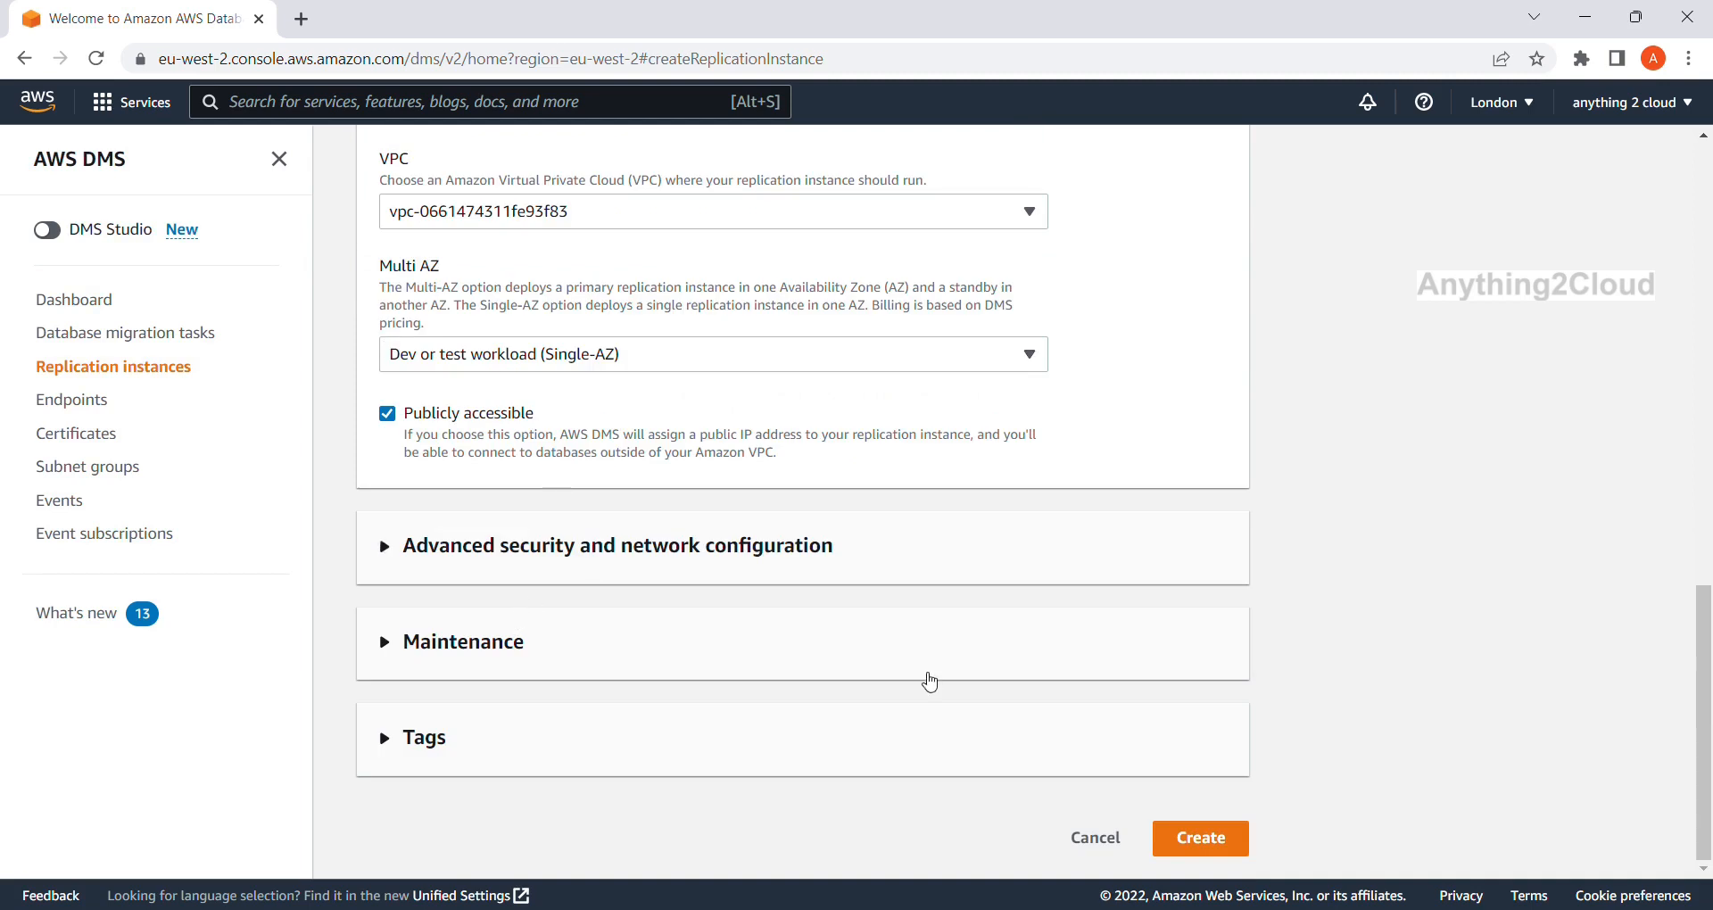
Create the postgres-instance replication instance and refresh until it shows Available in eu-west-2a.
{"action": "left_click", "coordinate": [1211, 837]}
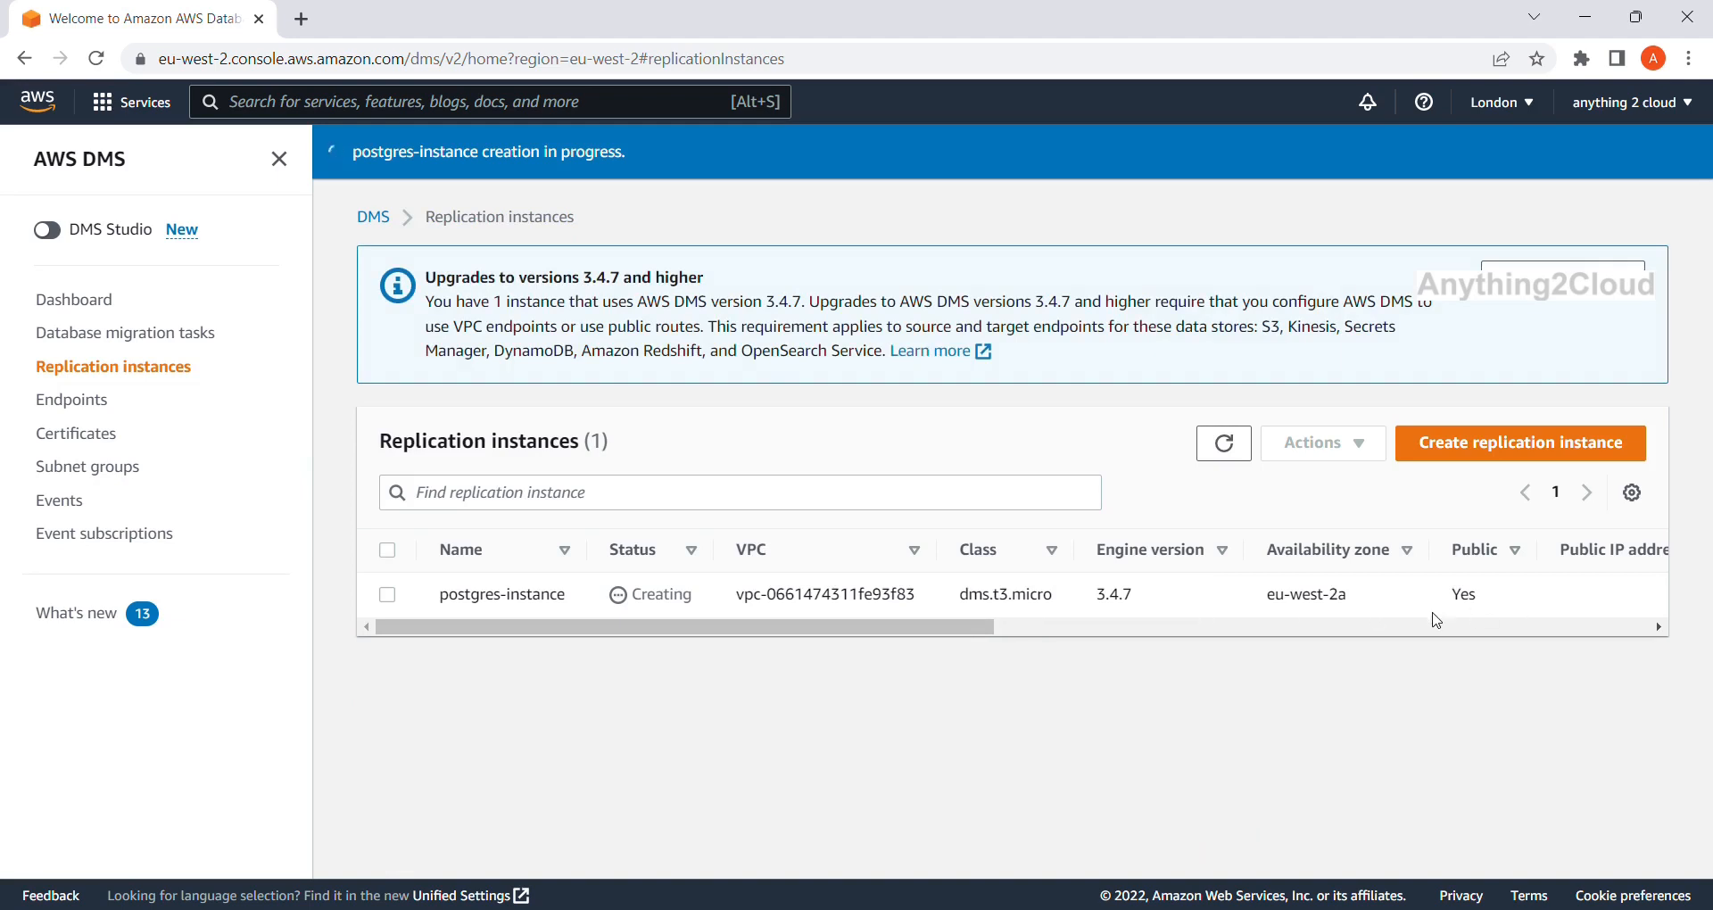
{"action": "left_click", "coordinate": [1601, 627]}
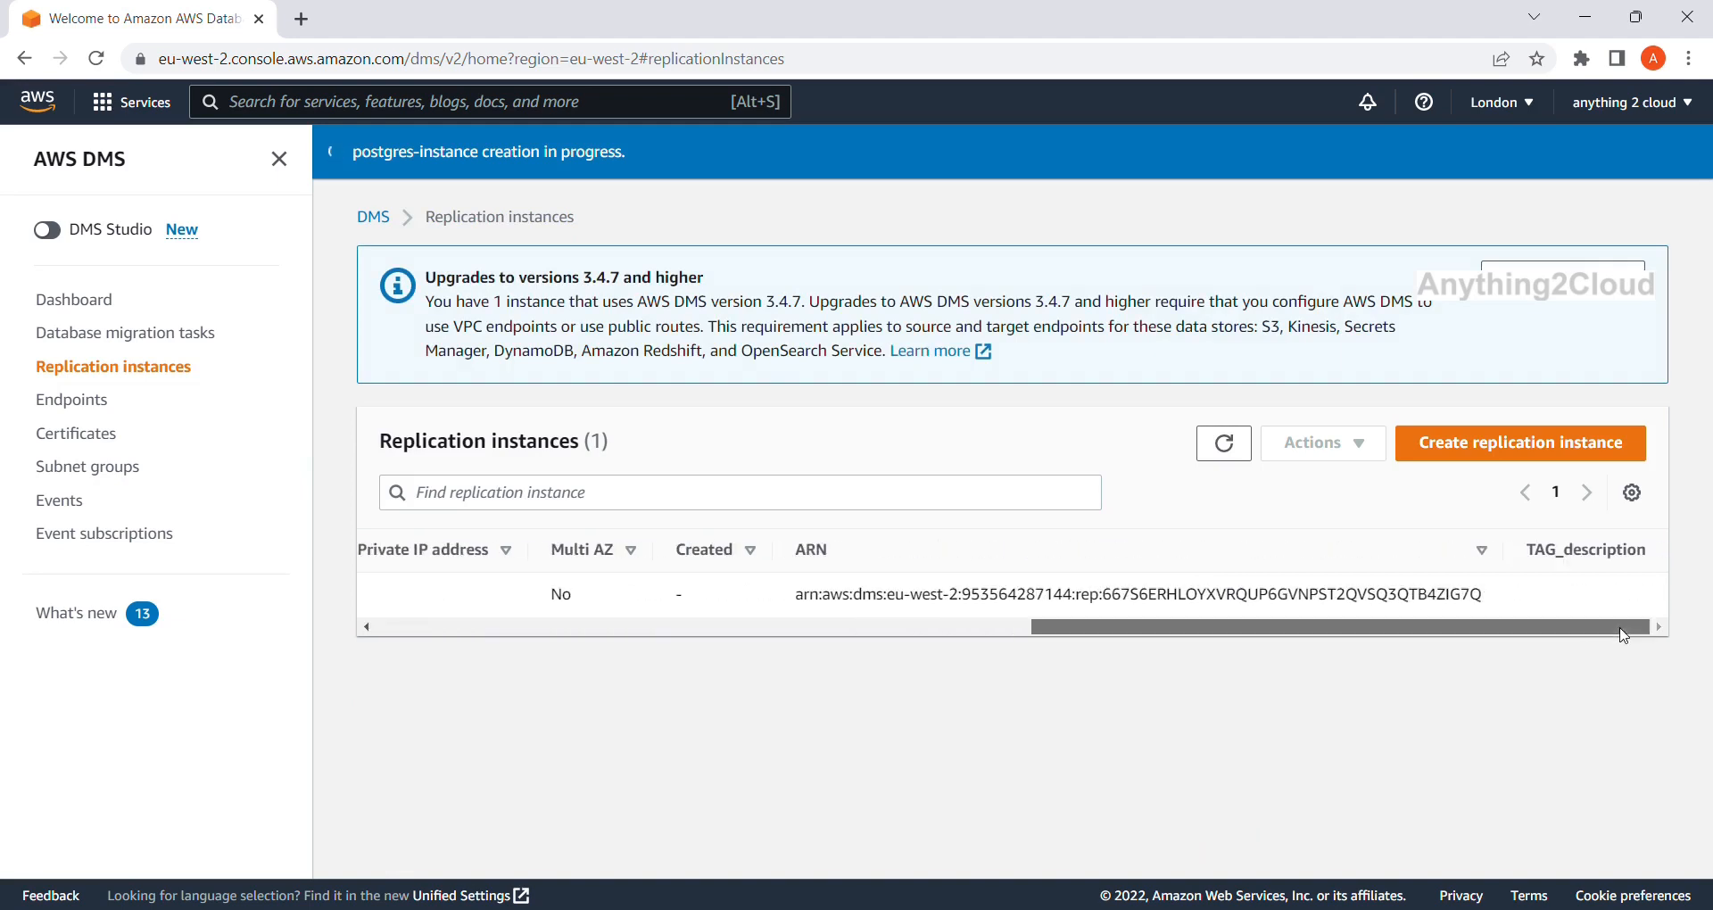
{"action": "left_click", "coordinate": [629, 627]}
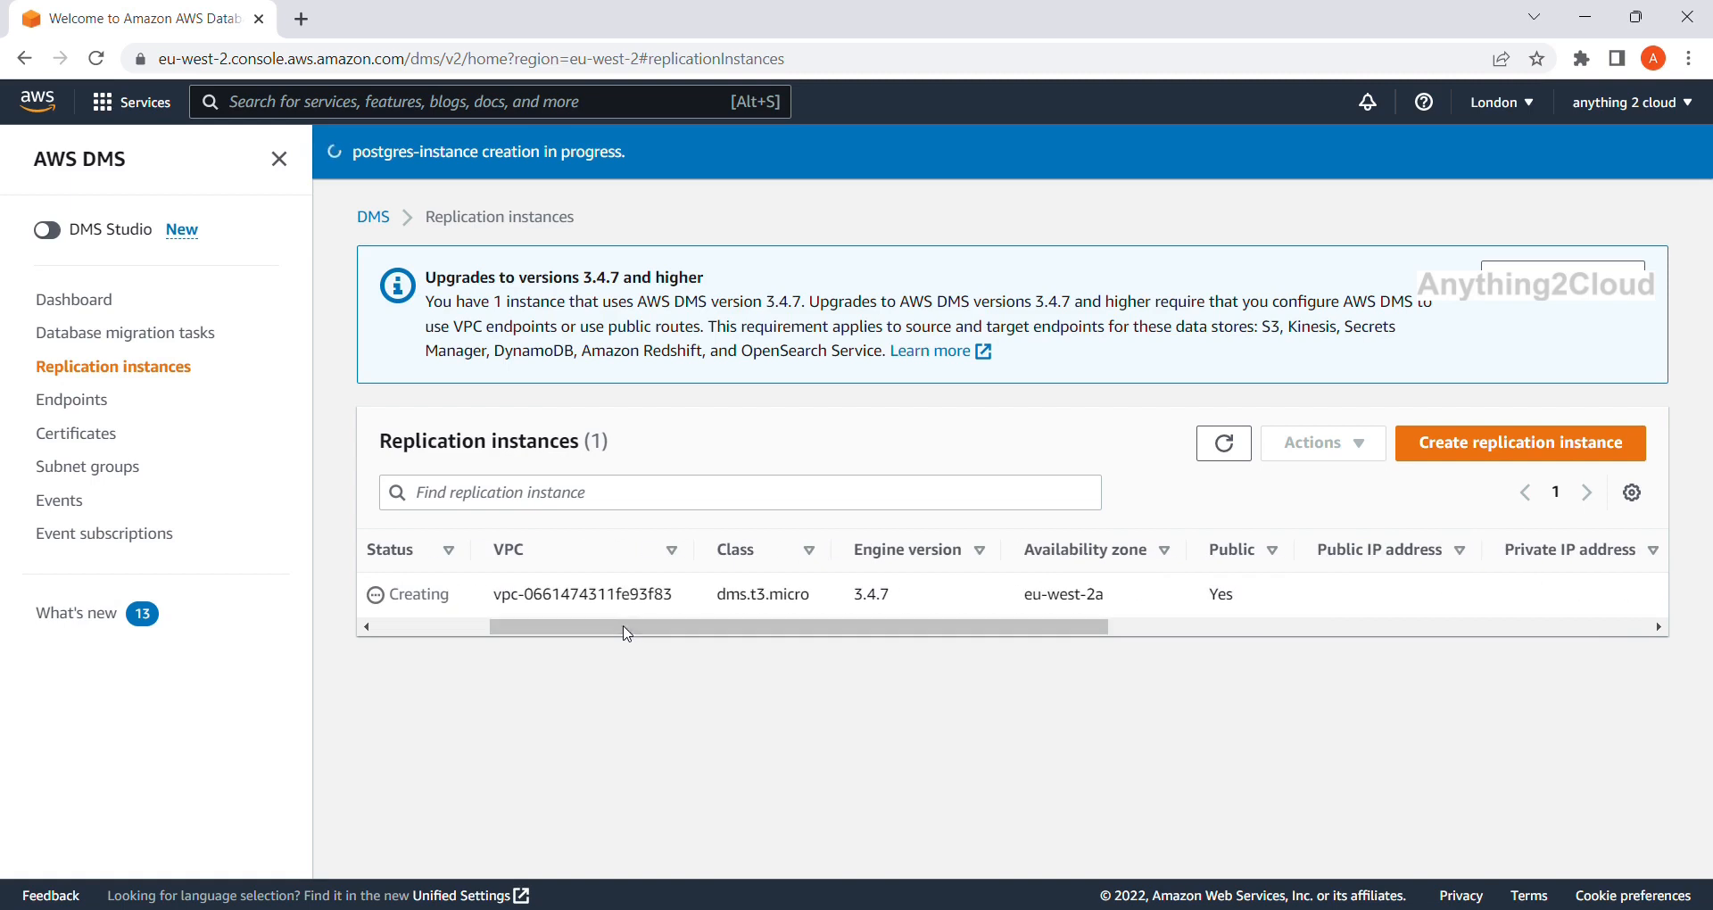
{"action": "left_click", "coordinate": [1235, 439]}
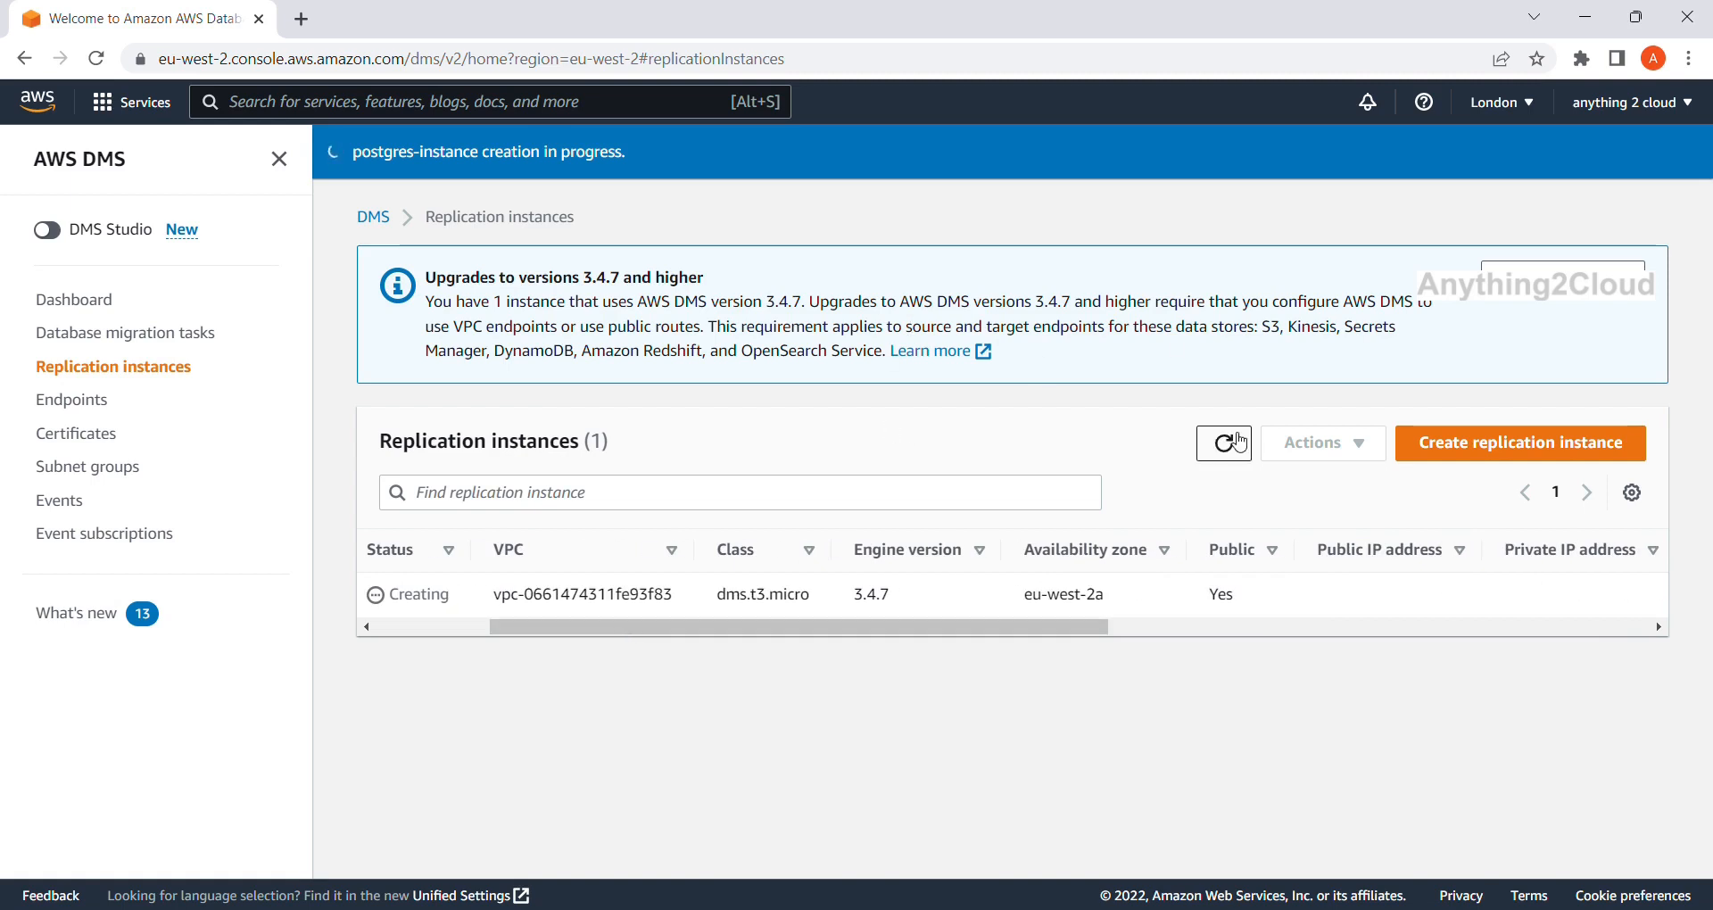
{"action": "left_click", "coordinate": [1236, 440]}
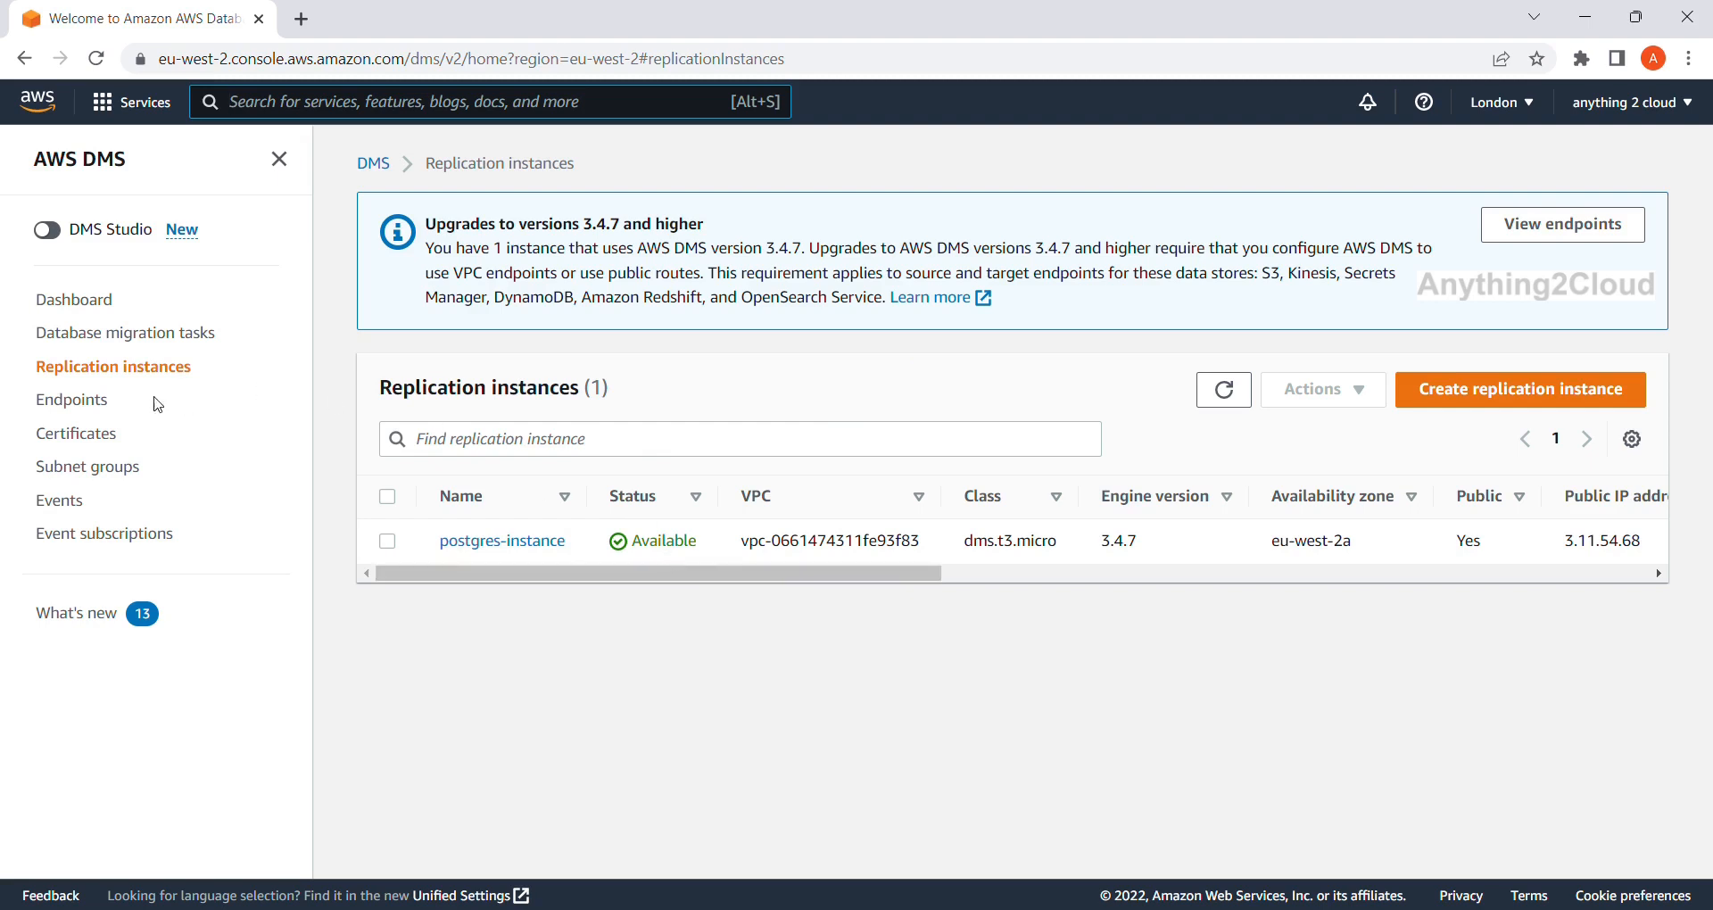
Start a new endpoint from the empty Endpoints list.
{"action": "left_click", "coordinate": [78, 405]}
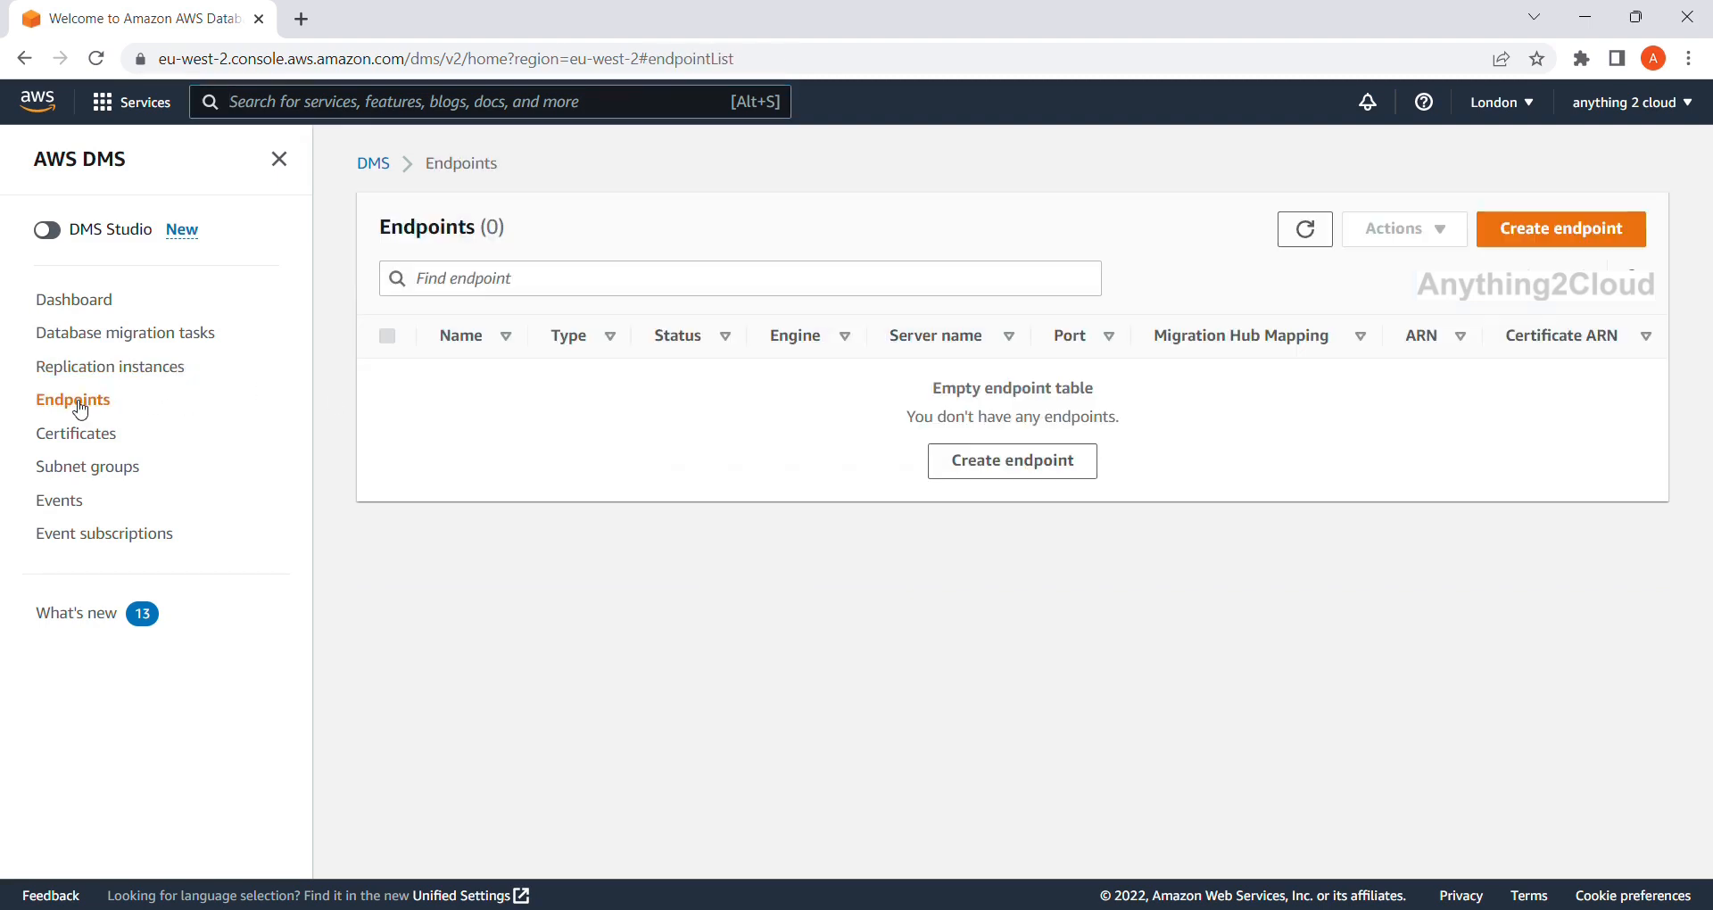
{"action": "left_click", "coordinate": [993, 469]}
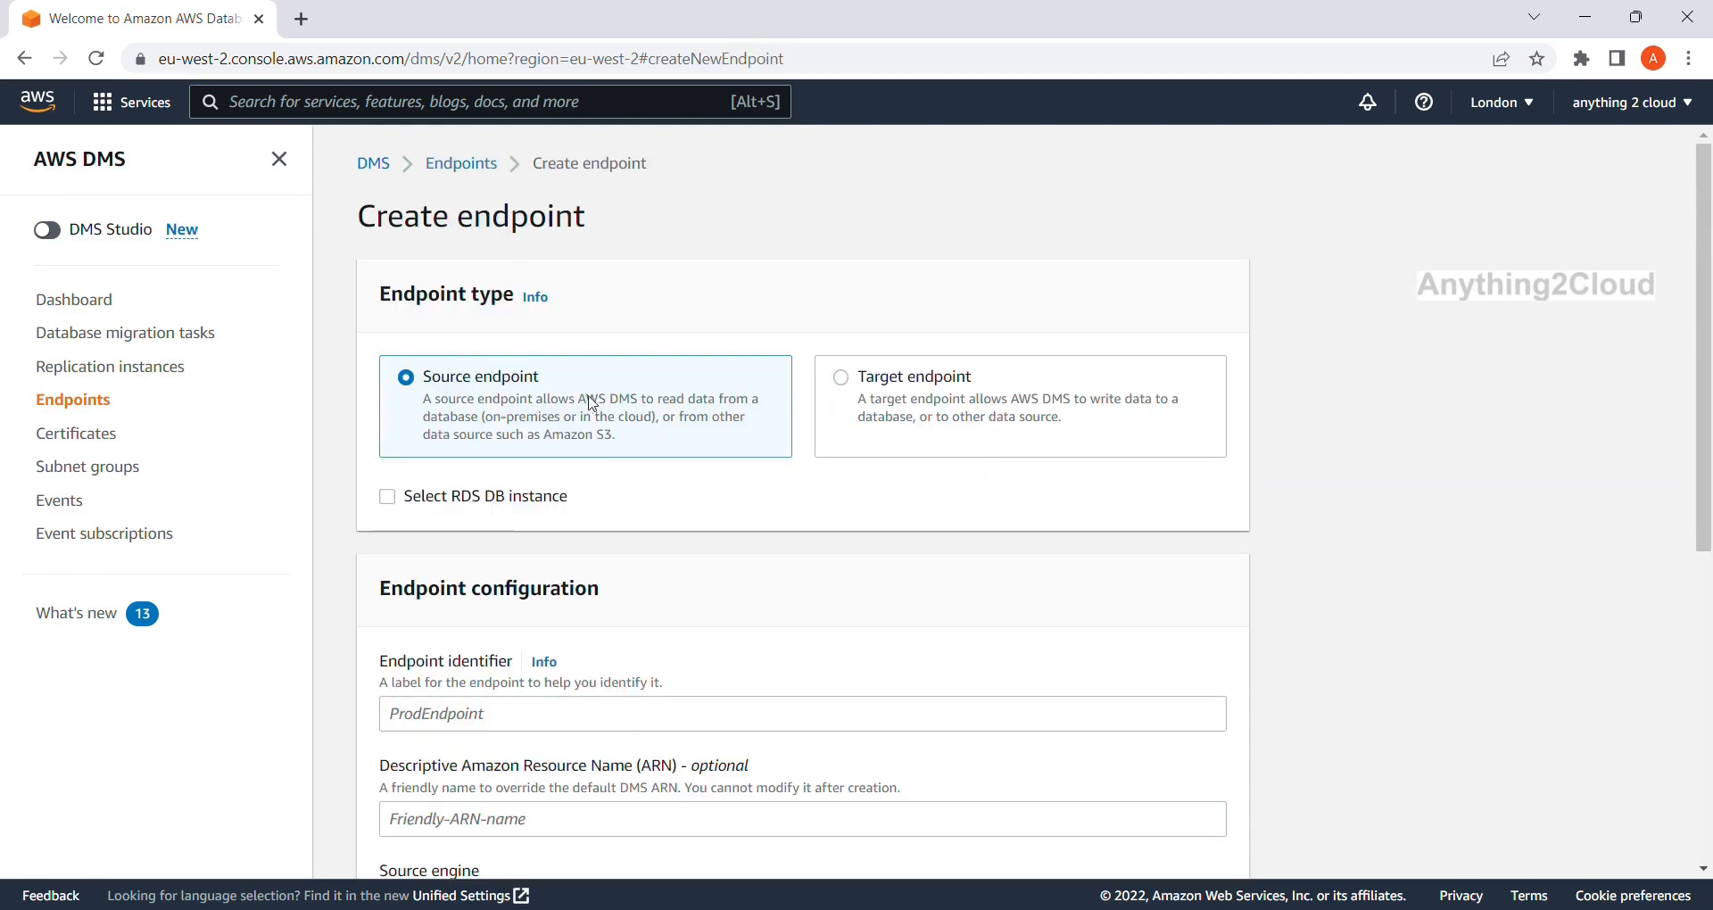
{"action": "scroll", "coordinate": [585, 463], "scroll_direction": "down", "scroll_amount": 1}
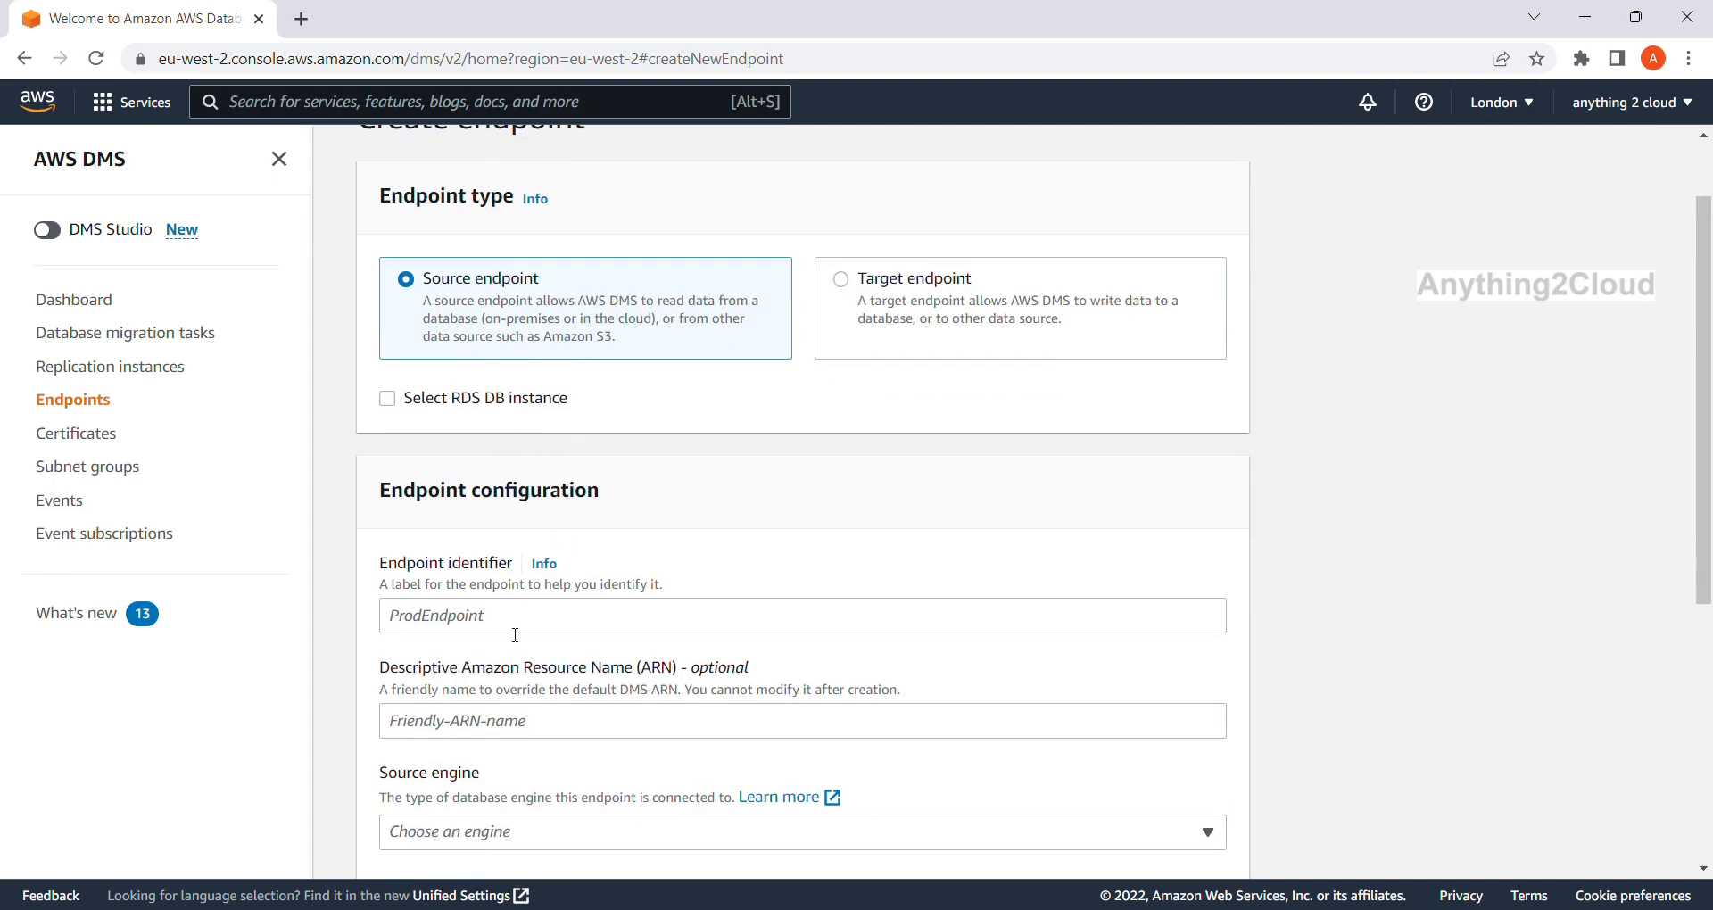
Base the source endpoint on RDS instance postgresdb-instance-1, engine Amazon Aurora PostgreSQL.
{"action": "left_click", "coordinate": [386, 403]}
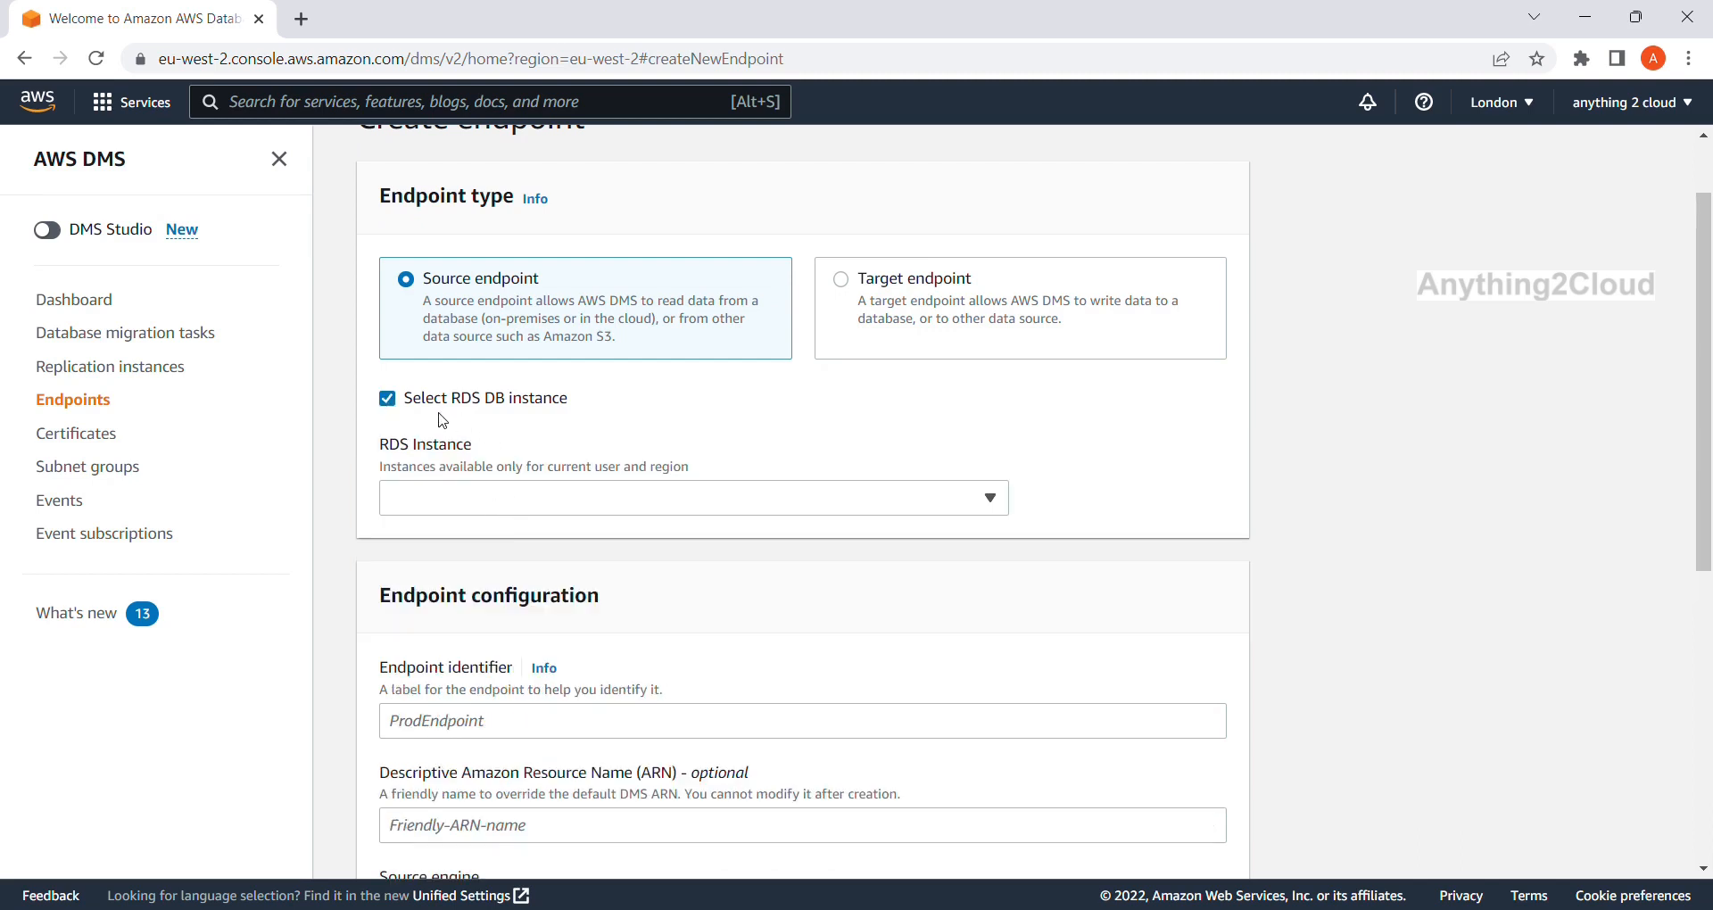
{"action": "left_click", "coordinate": [991, 505]}
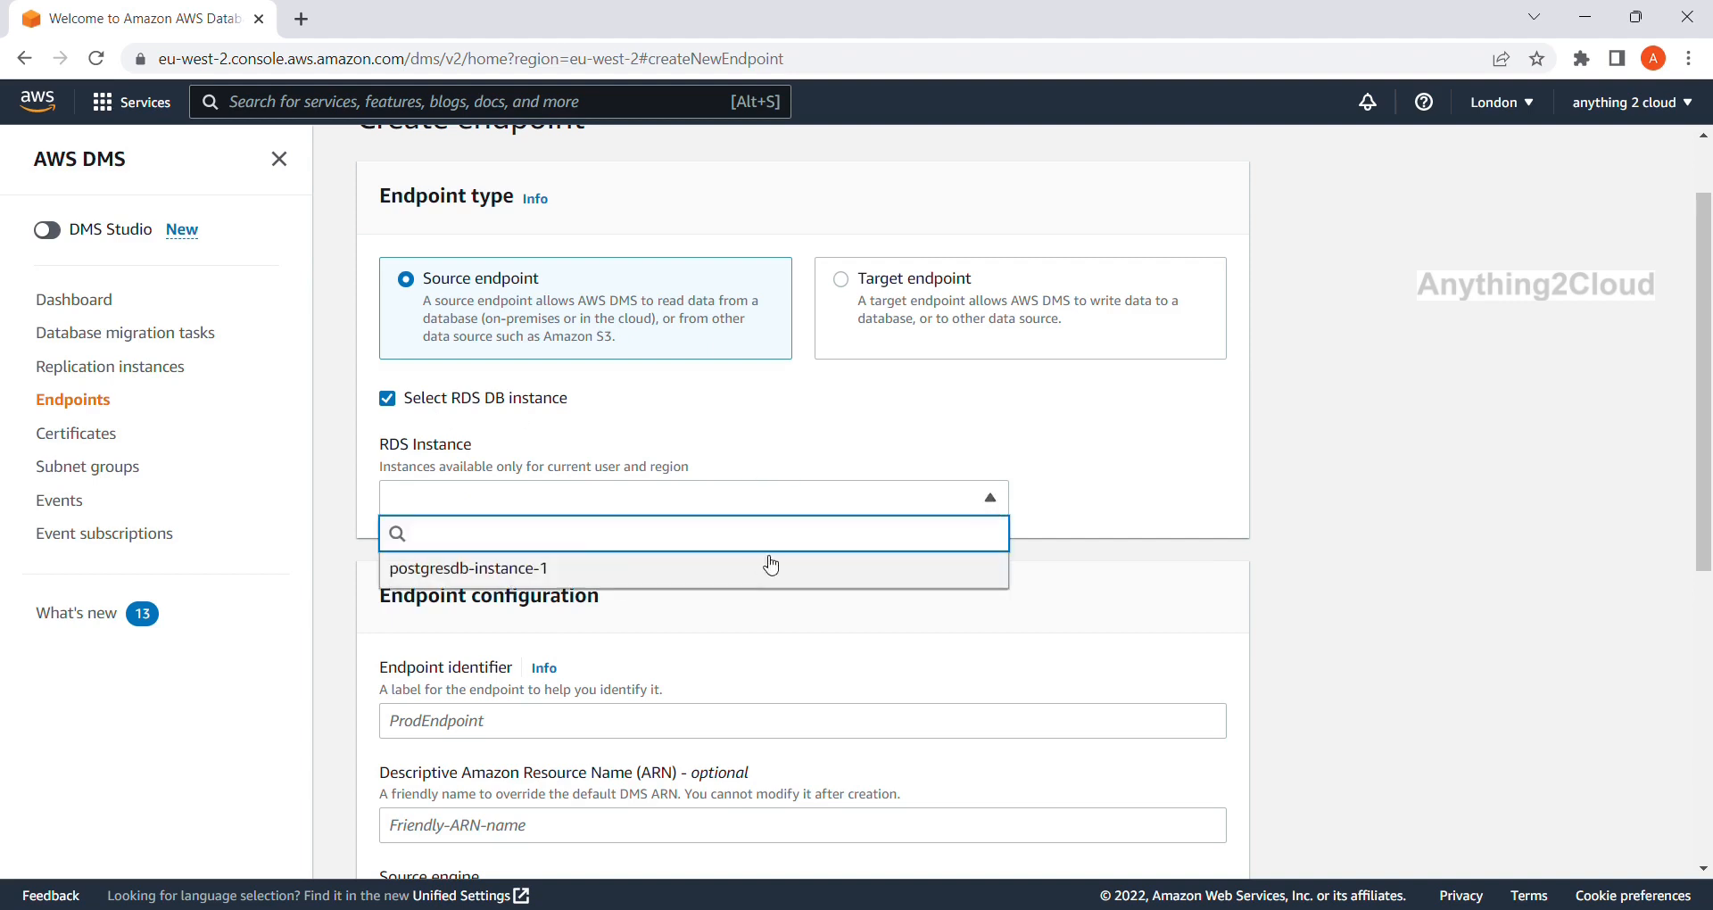
{"action": "left_click", "coordinate": [567, 581]}
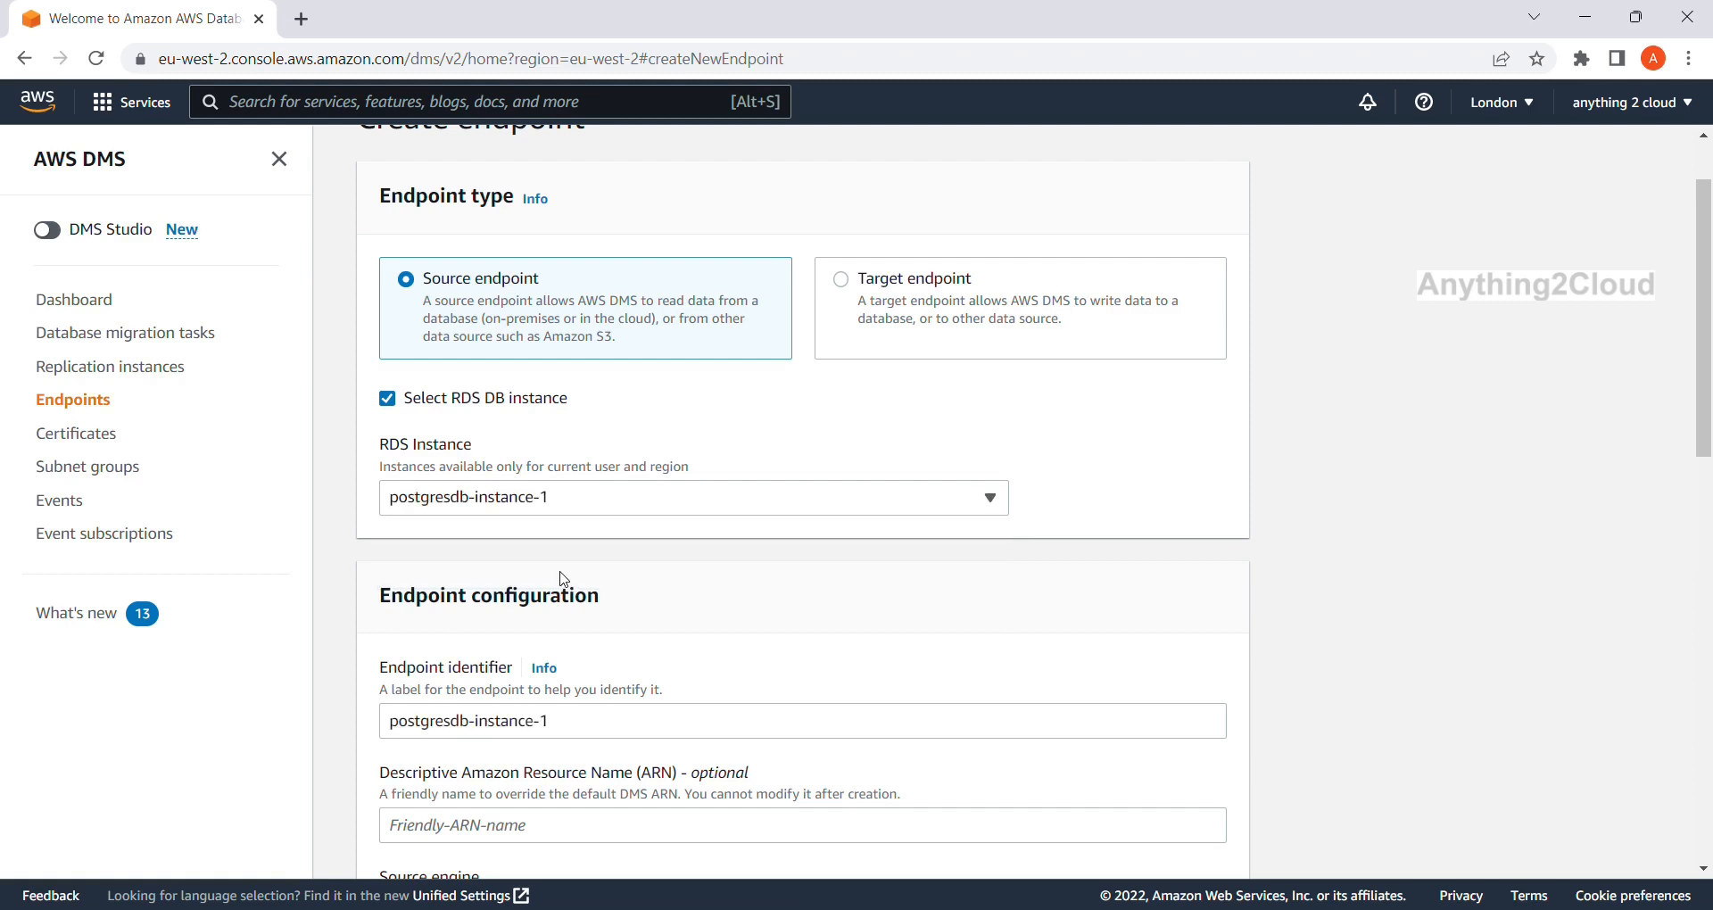
{"action": "scroll", "coordinate": [713, 635], "scroll_direction": "down", "scroll_amount": 1}
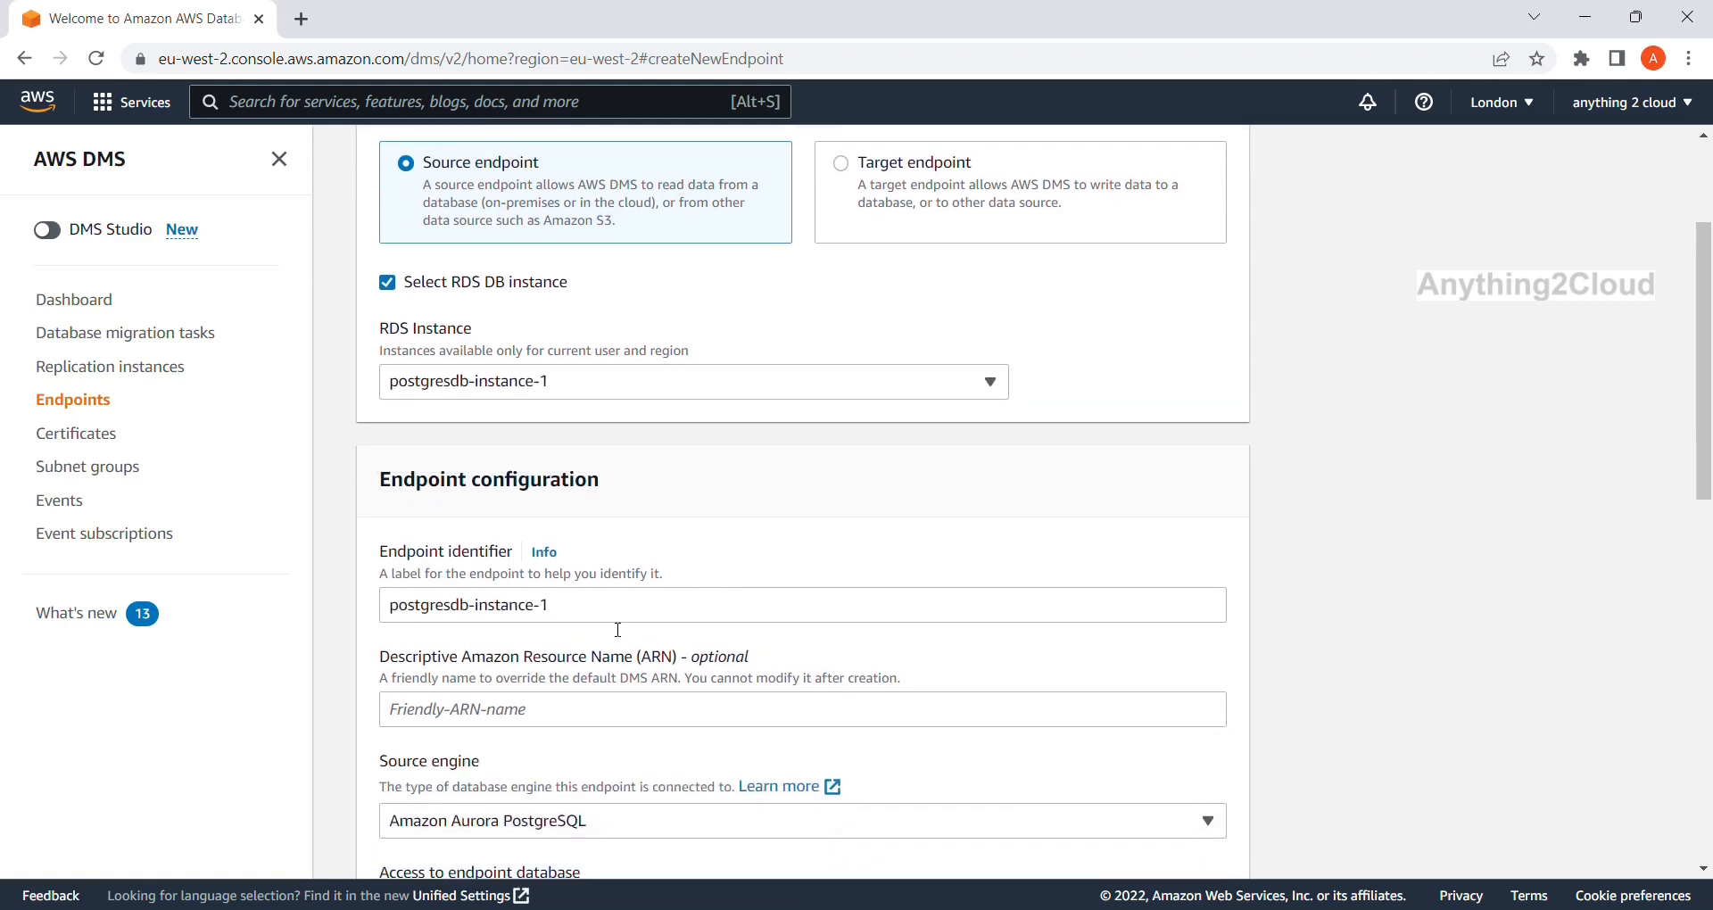
{"action": "scroll", "coordinate": [581, 667], "scroll_direction": "down", "scroll_amount": 2}
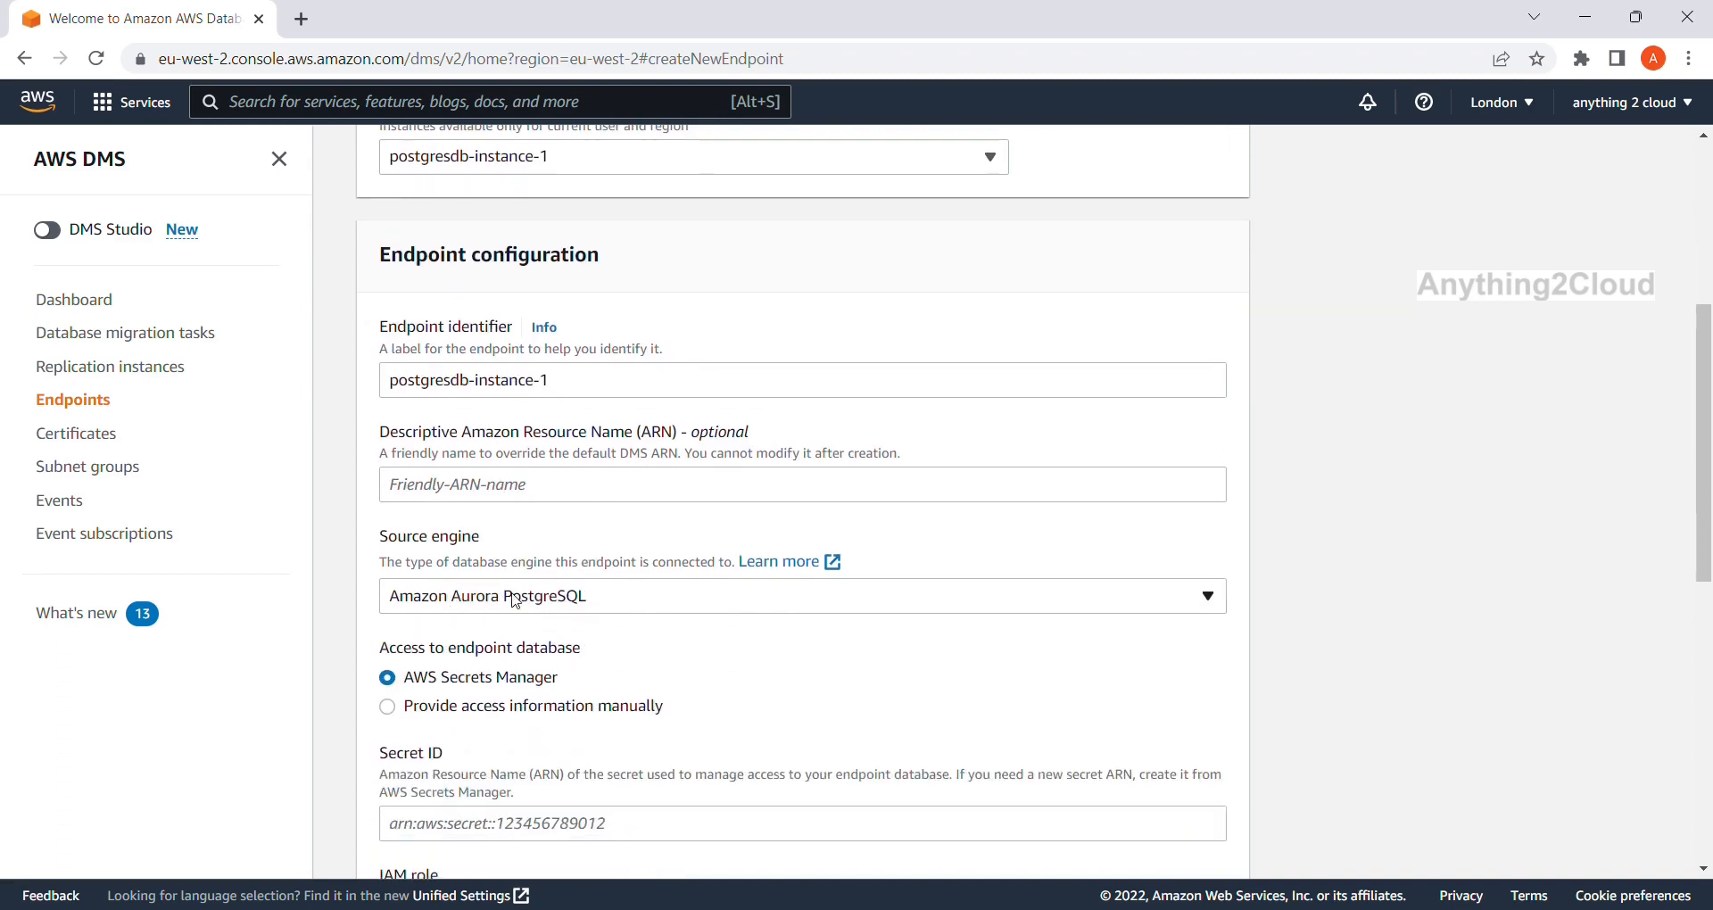
{"action": "scroll", "coordinate": [451, 678], "scroll_direction": "down", "scroll_amount": 1}
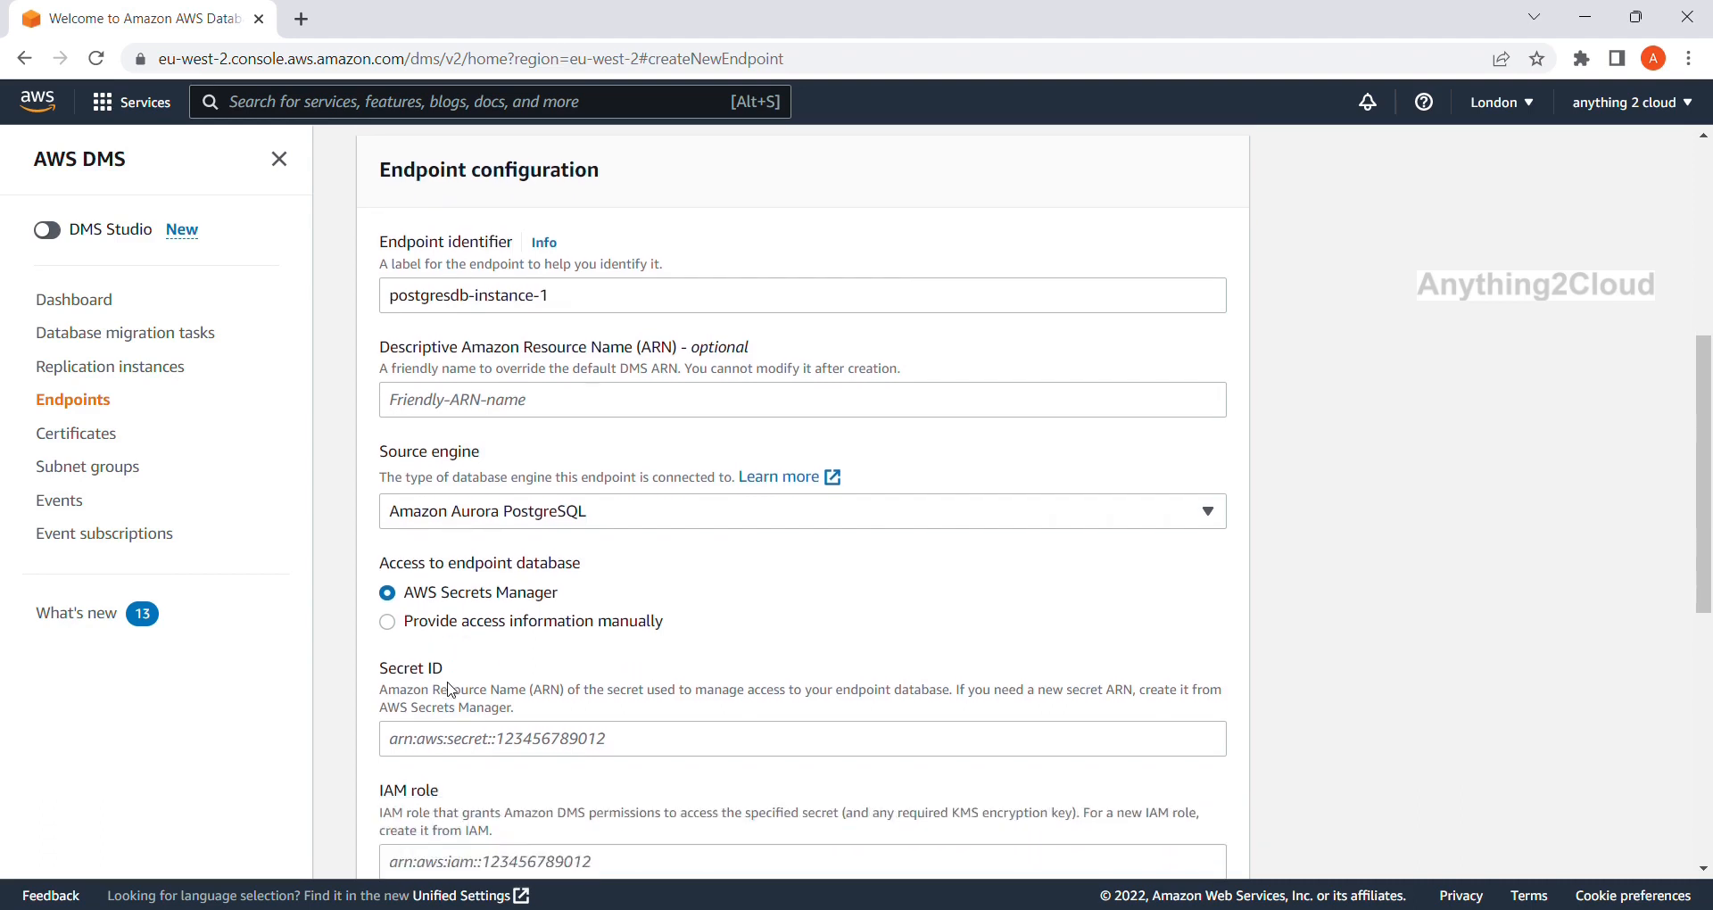
{"action": "scroll", "coordinate": [457, 691], "scroll_direction": "down", "scroll_amount": 1}
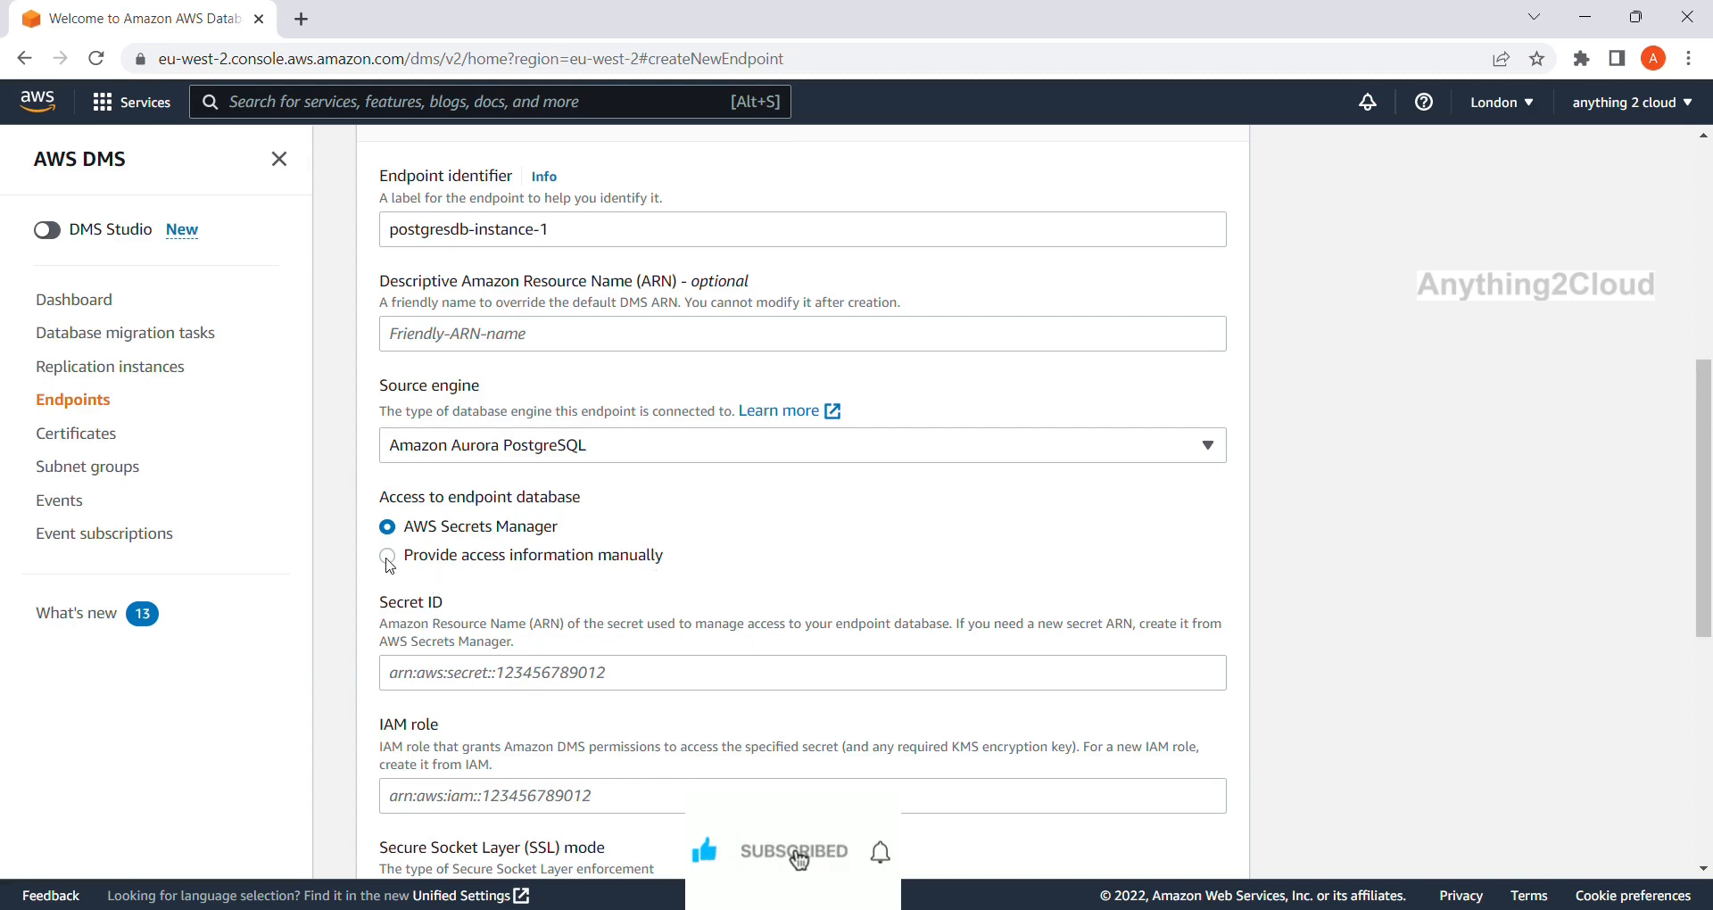
Switch to manual access information and enter the database password.
{"action": "left_click", "coordinate": [387, 557]}
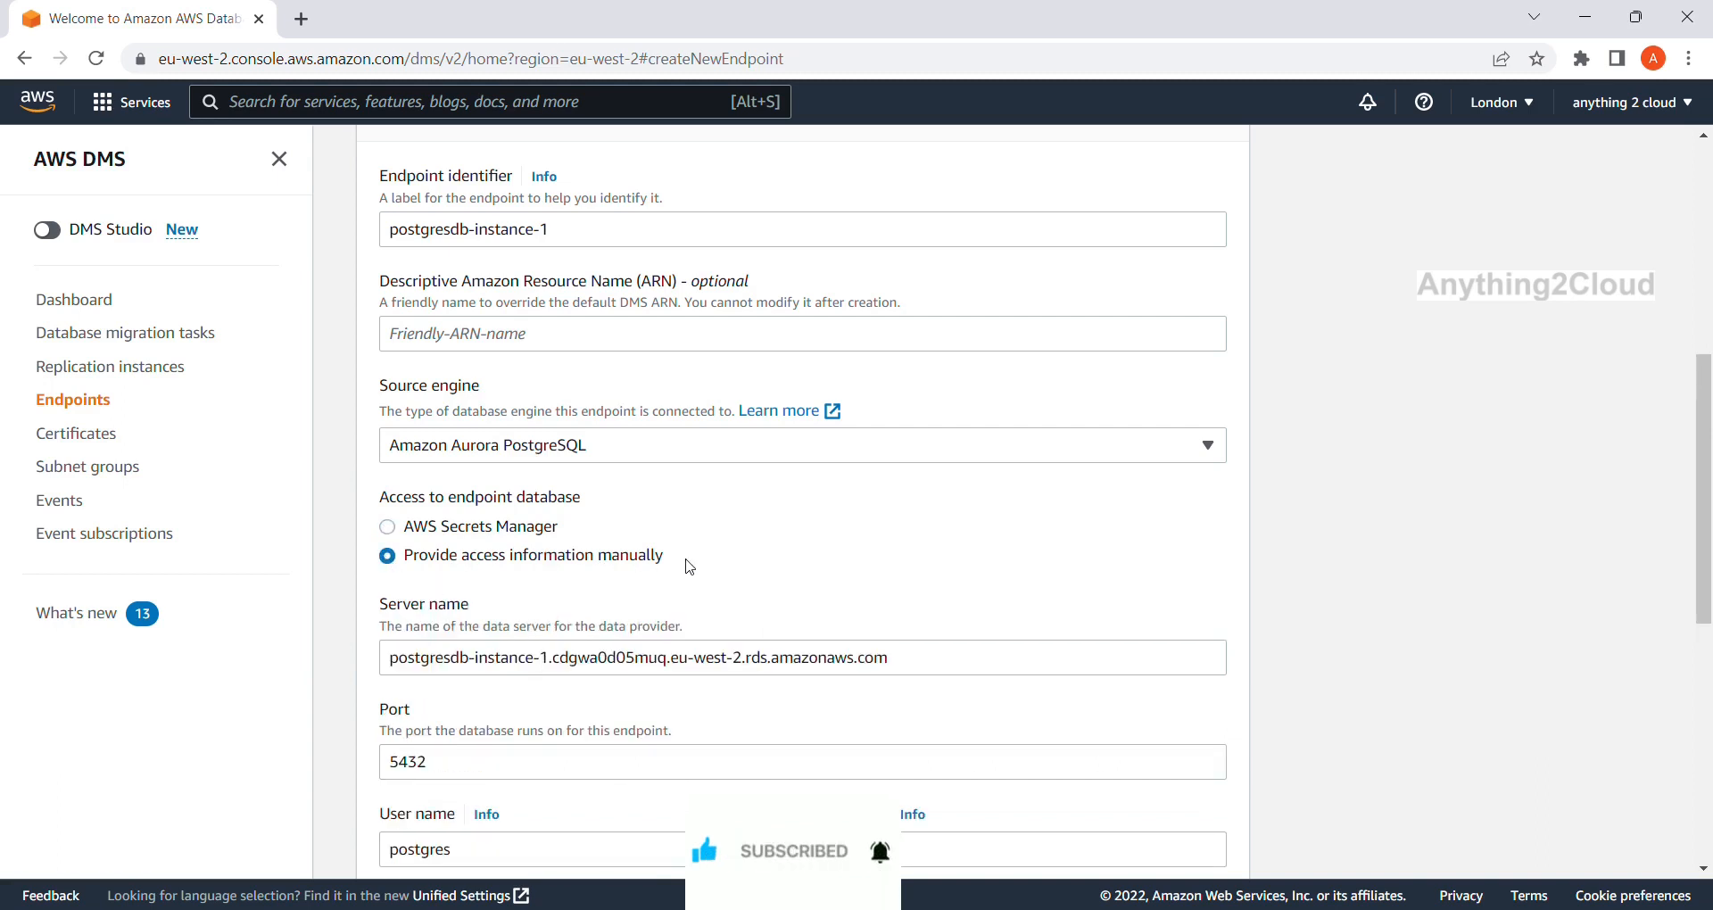
{"action": "scroll", "coordinate": [689, 567], "scroll_direction": "down", "scroll_amount": 1}
{"action": "scroll", "coordinate": [833, 597], "scroll_direction": "down", "scroll_amount": 2}
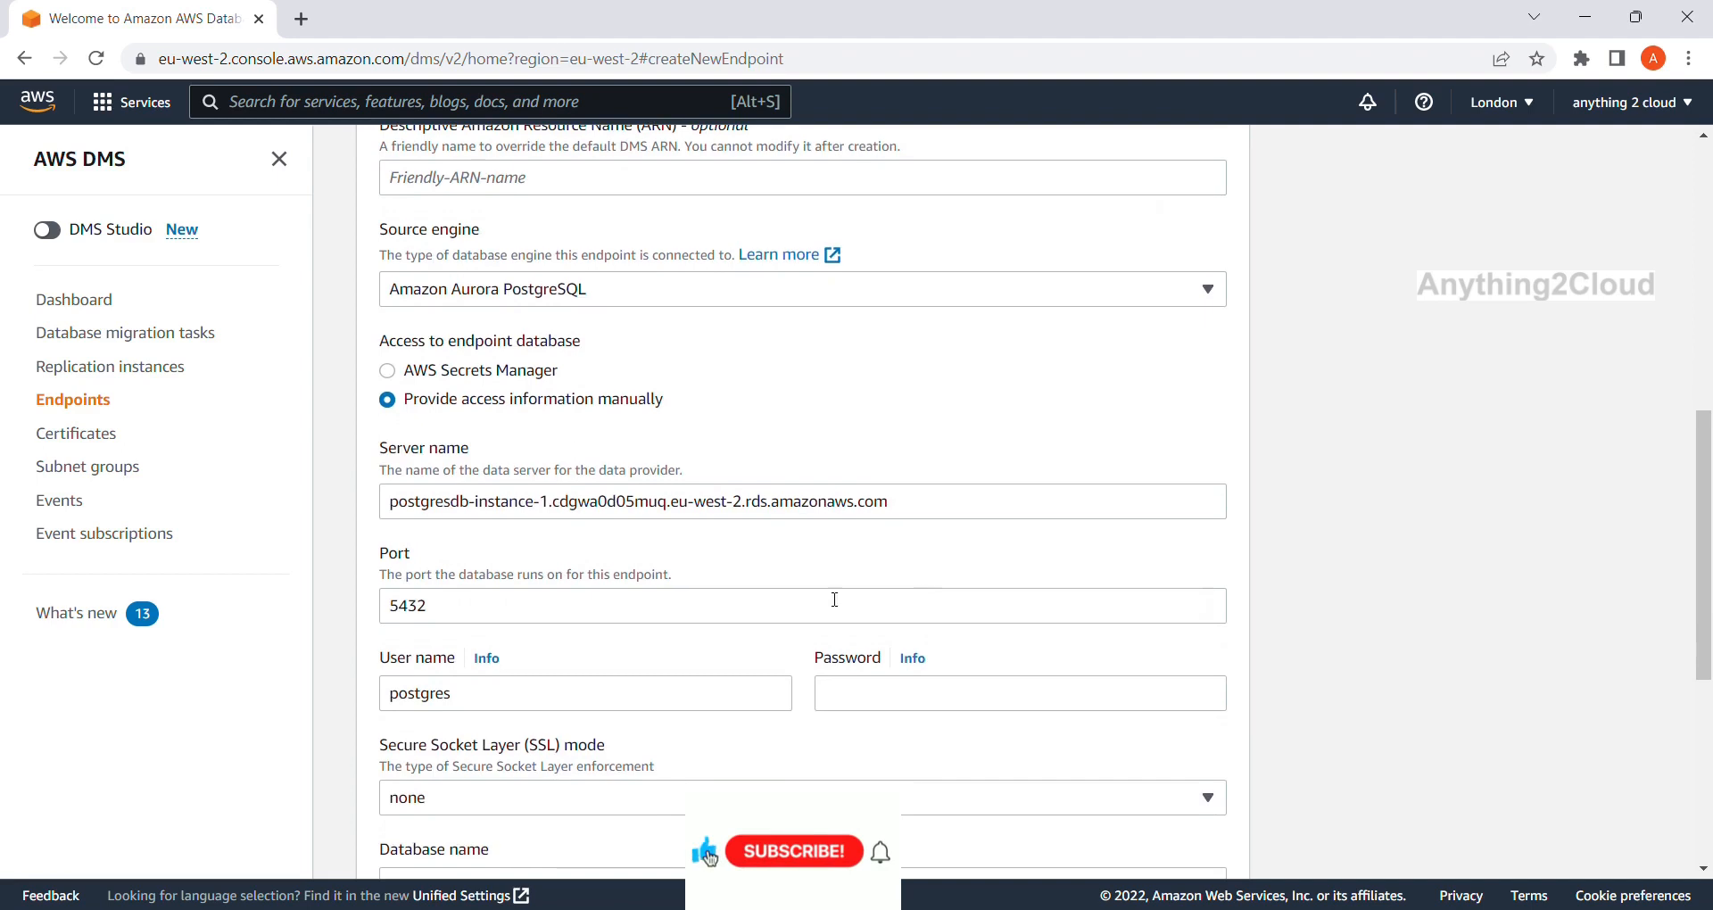
{"action": "scroll", "coordinate": [478, 630], "scroll_direction": "down", "scroll_amount": 1}
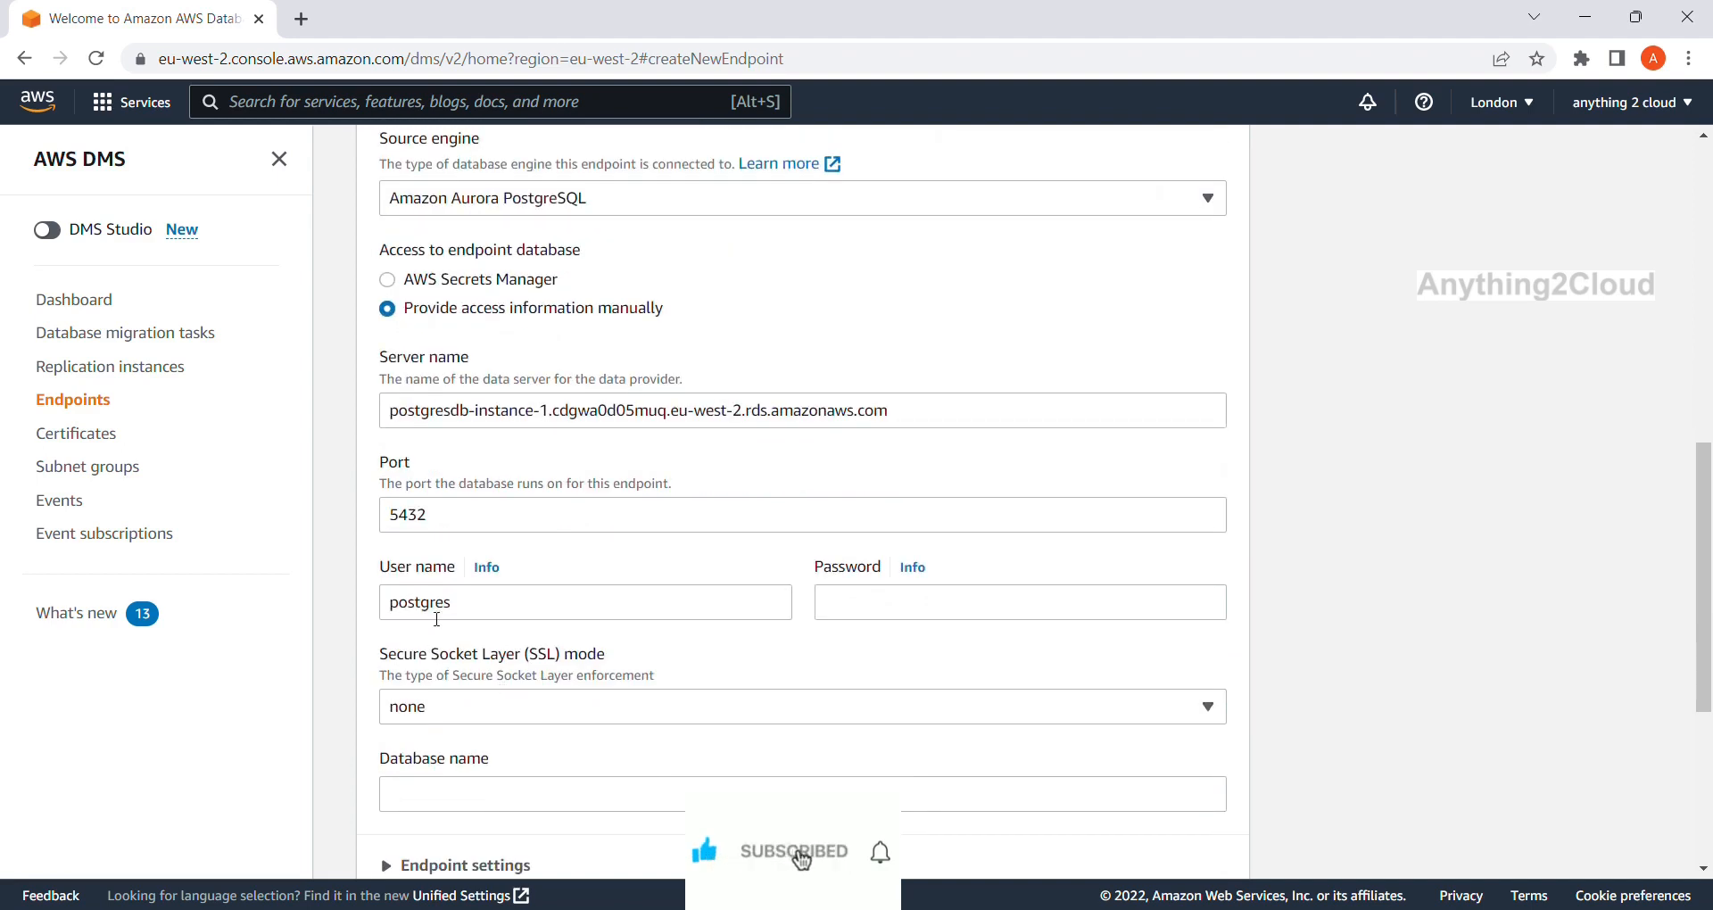
{"action": "left_click", "coordinate": [857, 605]}
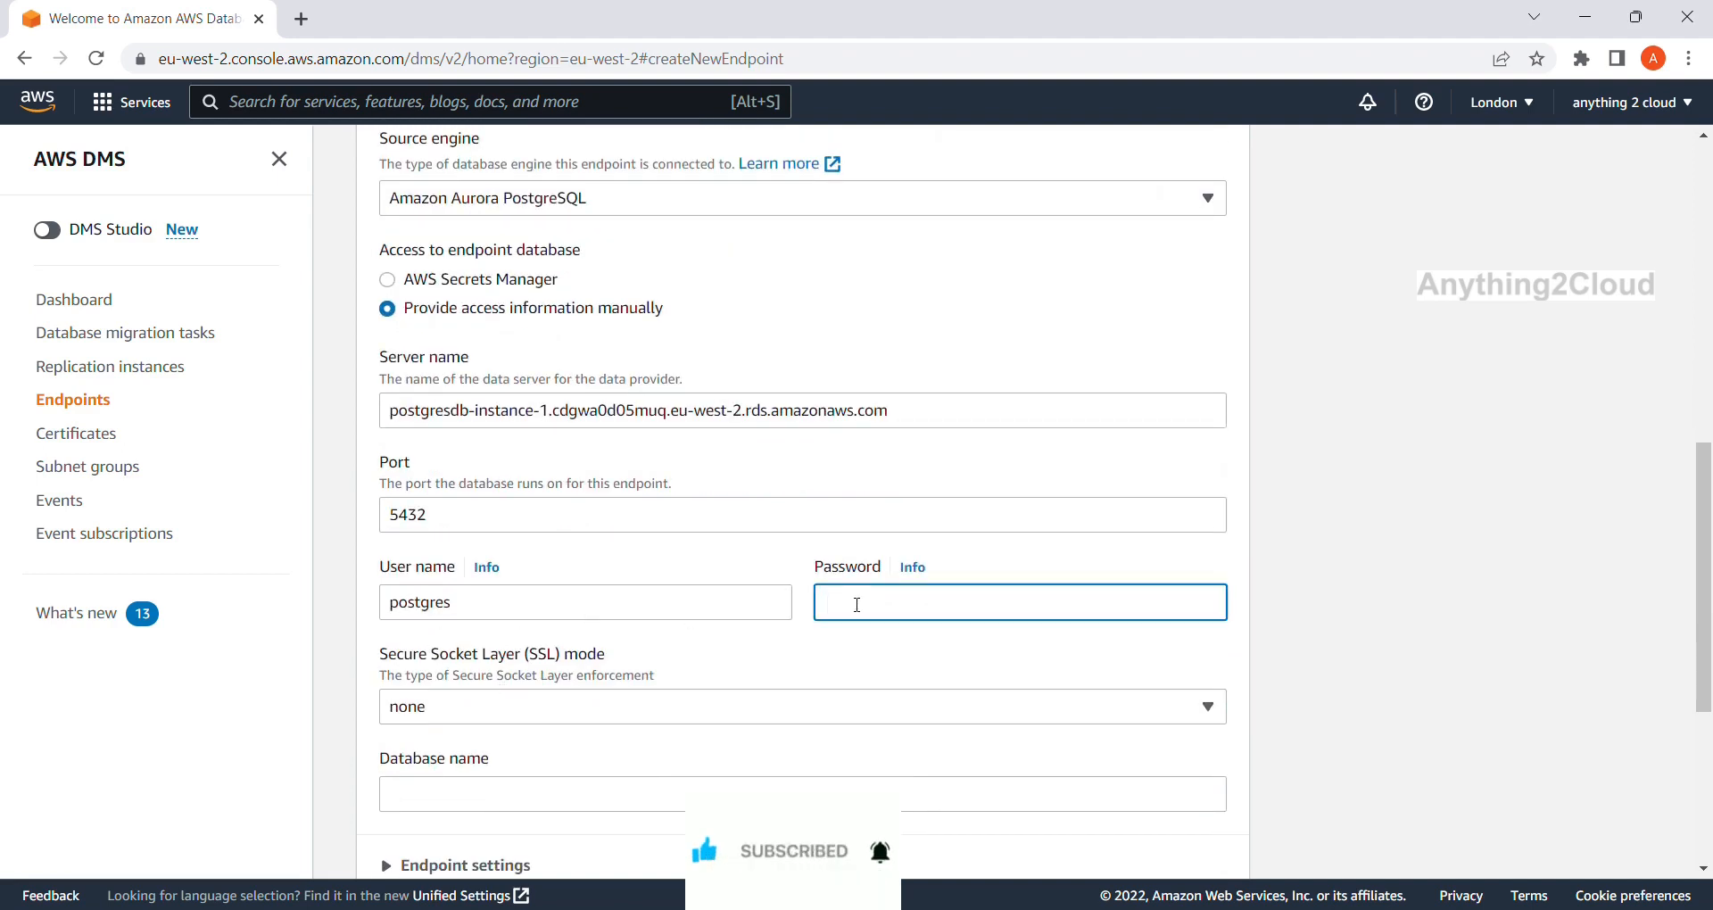
{"action": "type", "text": "••••••••"}
Enter postgresdb as the database name, leaving Endpoint settings collapsed.
{"action": "scroll", "coordinate": [857, 605], "scroll_direction": "down", "scroll_amount": 5}
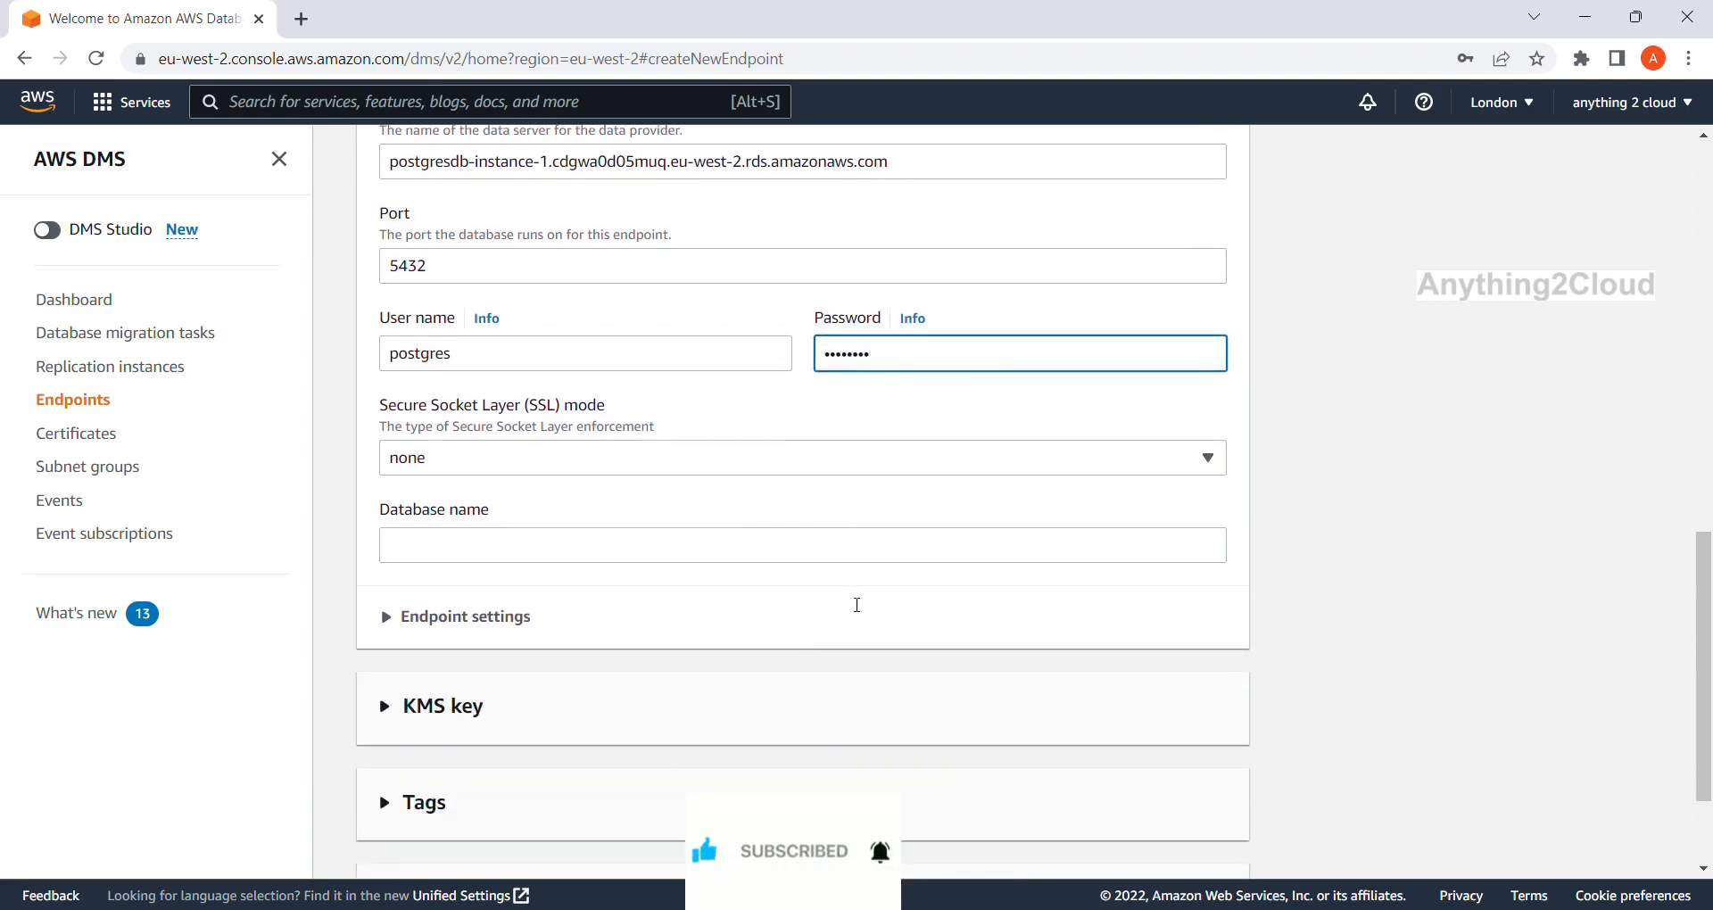
{"action": "scroll", "coordinate": [852, 602], "scroll_direction": "down", "scroll_amount": 1}
{"action": "left_click", "coordinate": [657, 514]}
{"action": "type", "text": "postgresdb"}
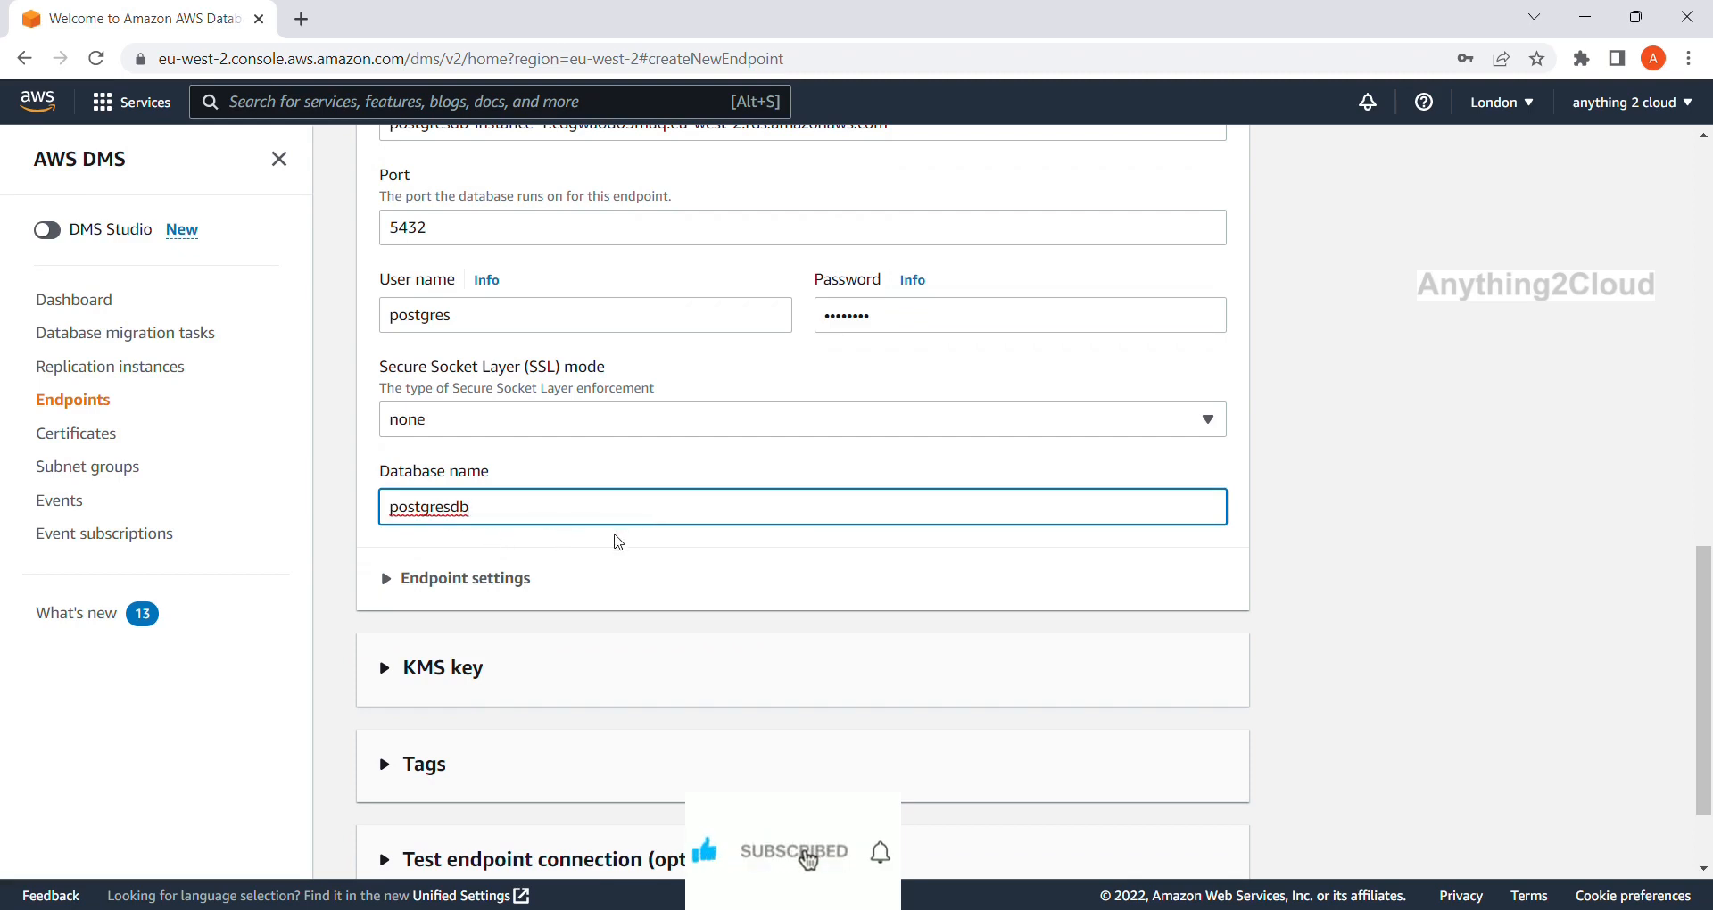
{"action": "scroll", "coordinate": [618, 541], "scroll_direction": "down", "scroll_amount": 2}
{"action": "left_click", "coordinate": [396, 465]}
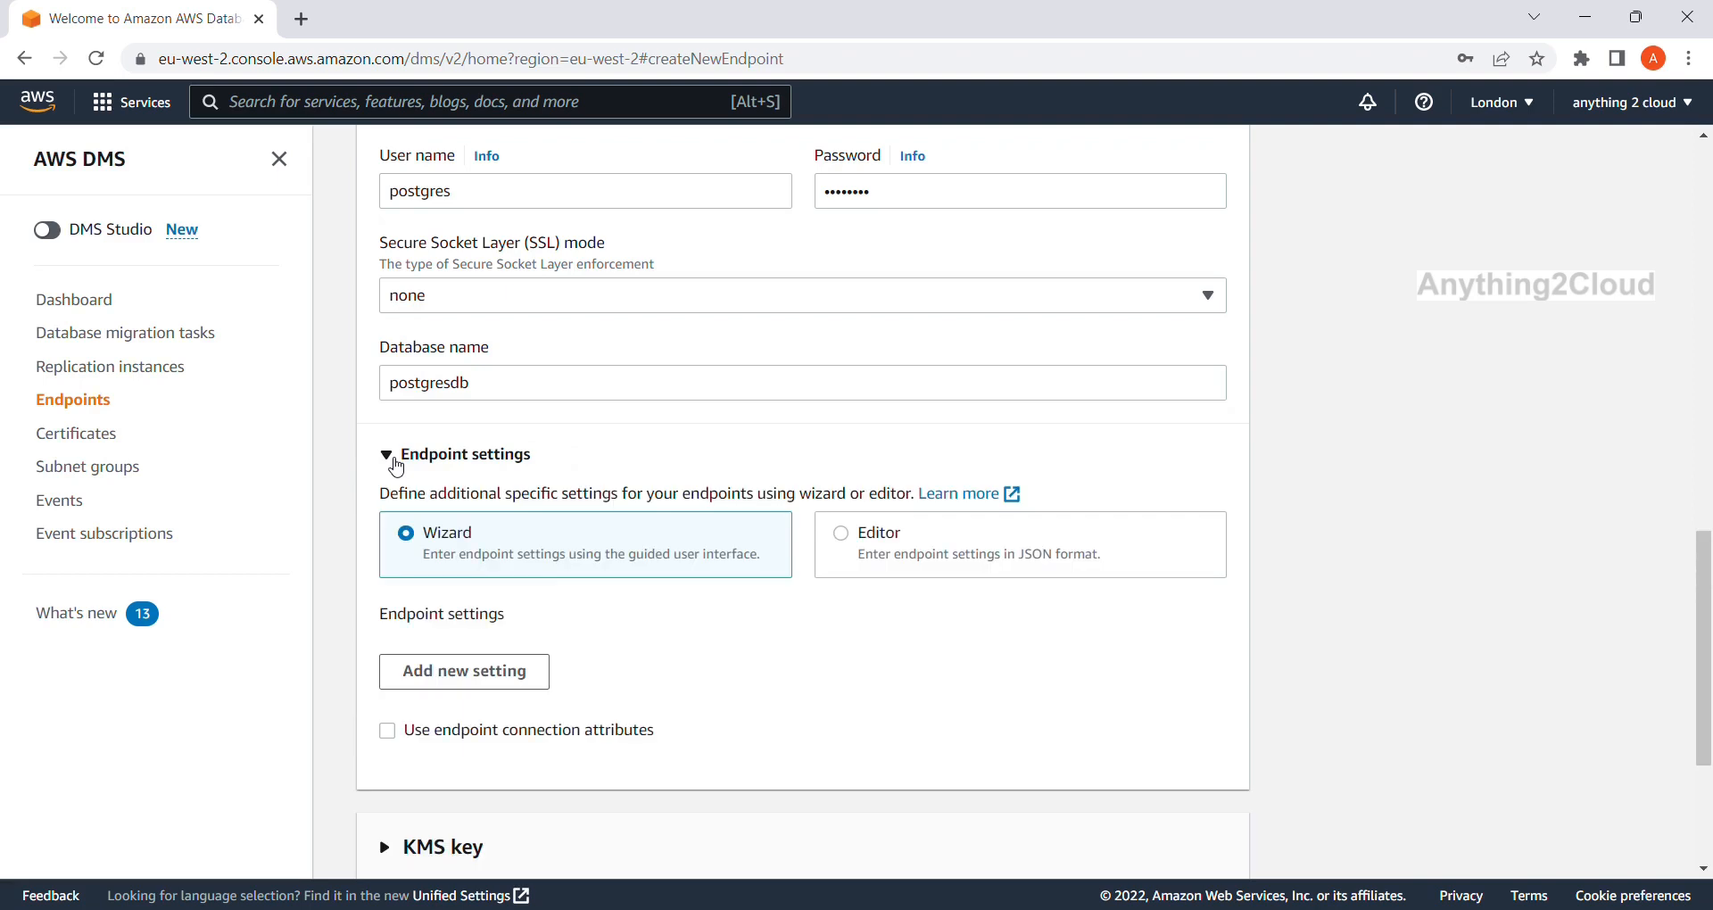
{"action": "left_click", "coordinate": [396, 463]}
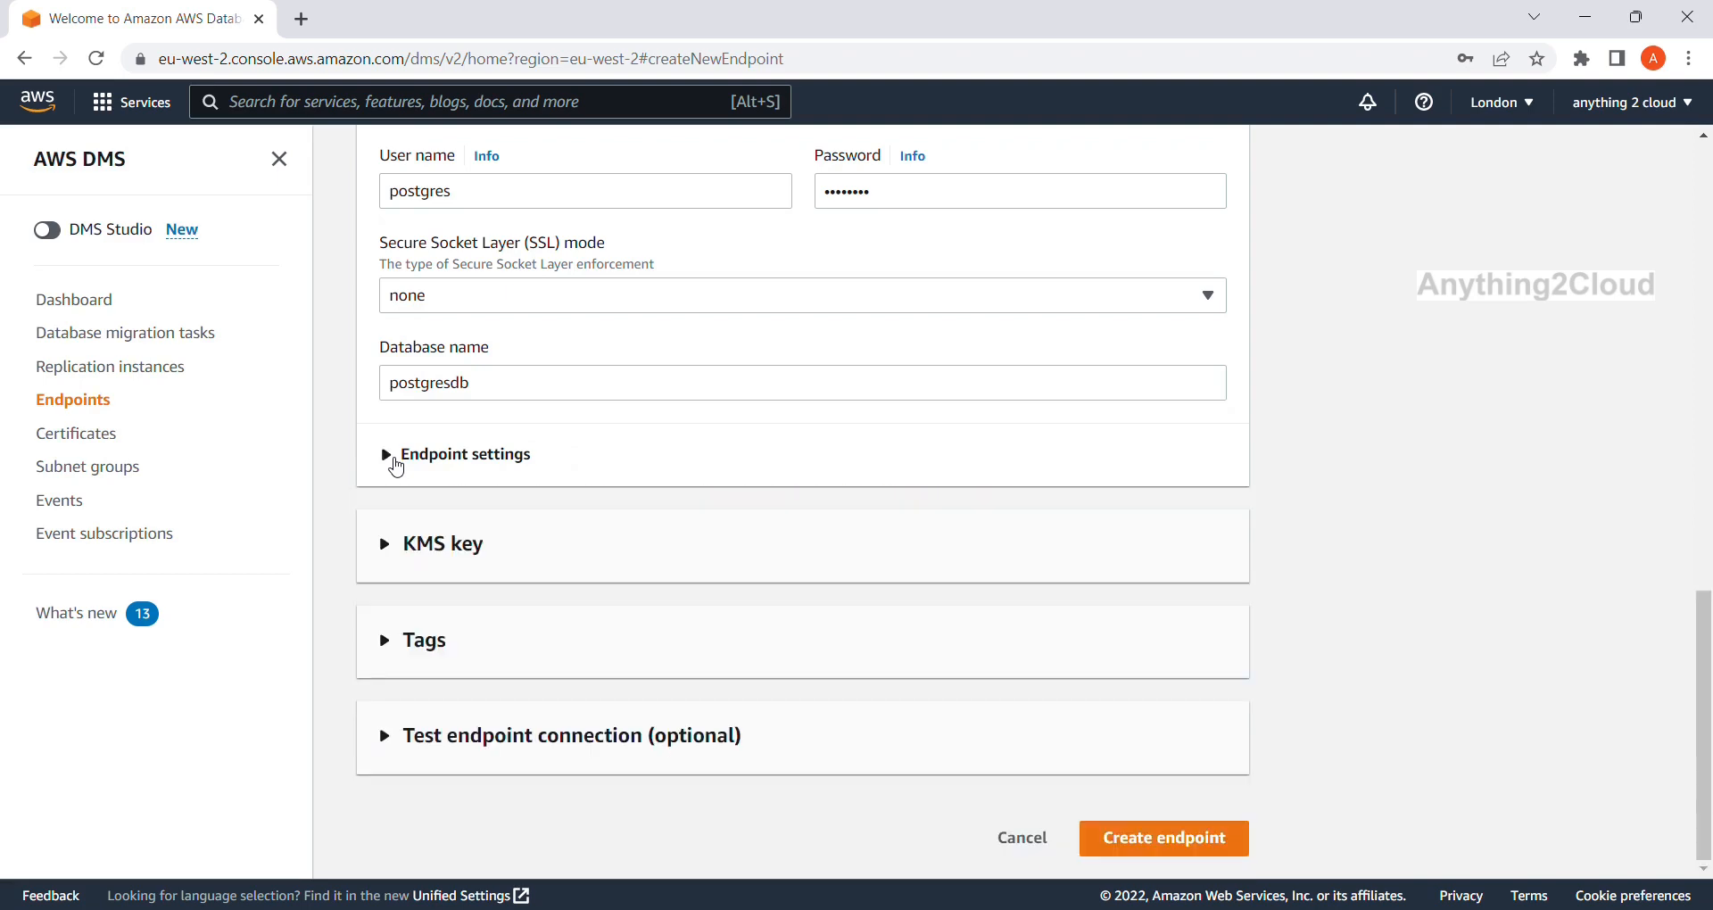
Run the endpoint connection test through postgres-instance until it succeeds.
{"action": "left_click", "coordinate": [398, 735]}
{"action": "scroll", "coordinate": [634, 714], "scroll_direction": "down", "scroll_amount": 2}
{"action": "scroll", "coordinate": [637, 720], "scroll_direction": "down", "scroll_amount": 2}
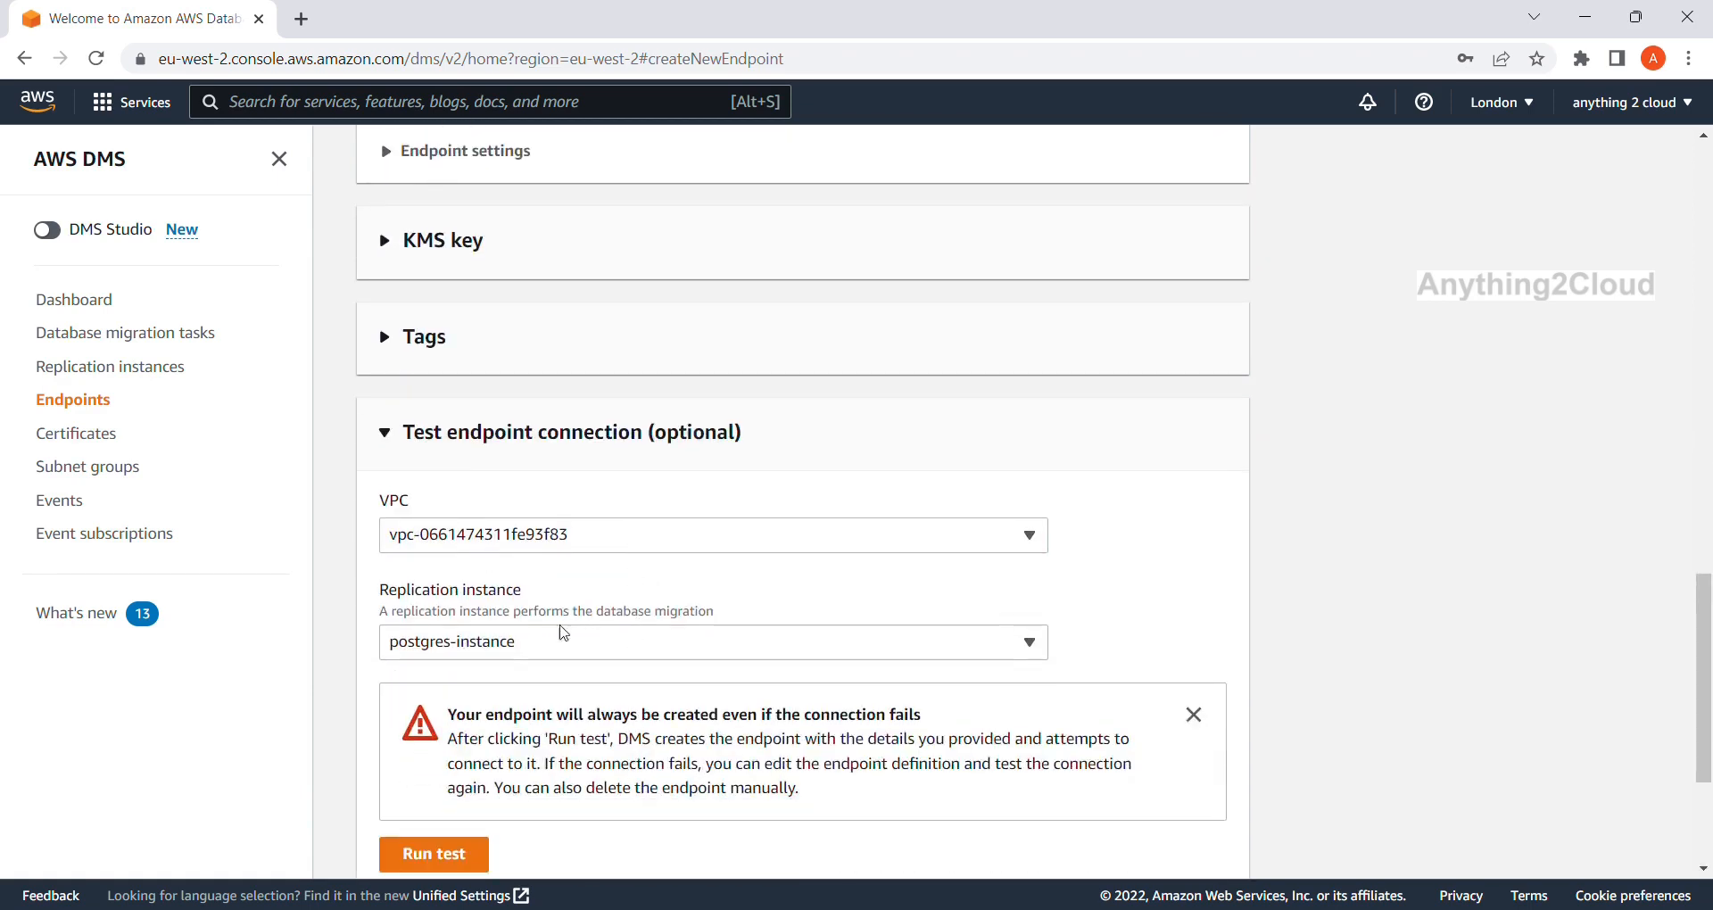
{"action": "scroll", "coordinate": [495, 647], "scroll_direction": "down", "scroll_amount": 1}
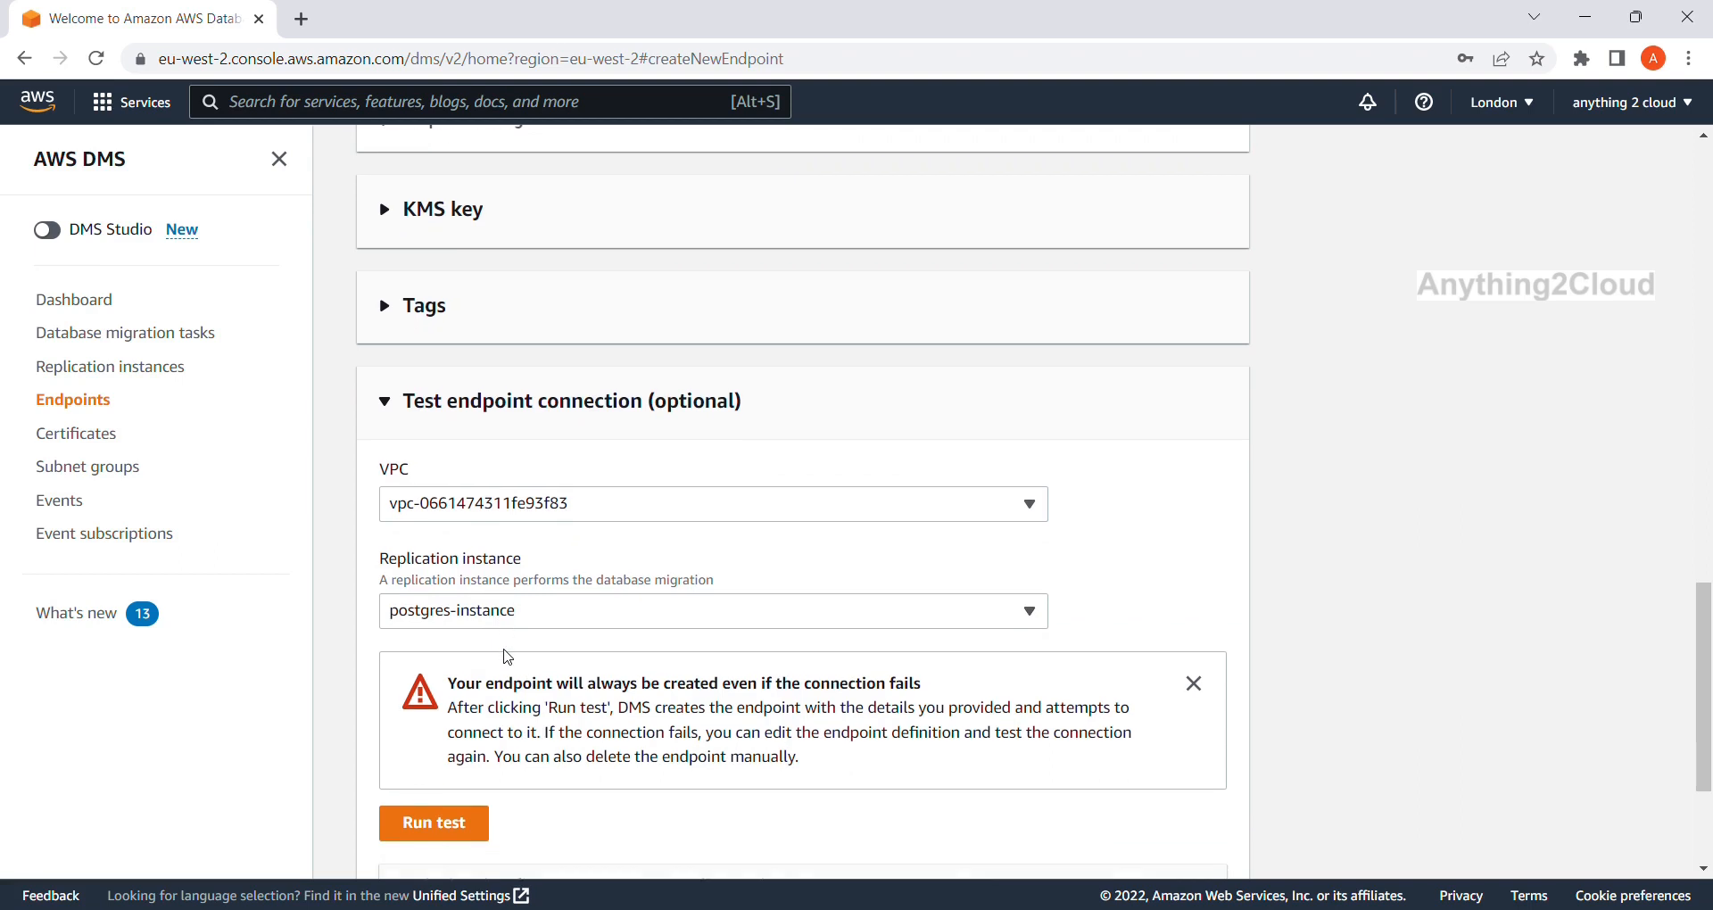
{"action": "scroll", "coordinate": [513, 614], "scroll_direction": "down", "scroll_amount": 1}
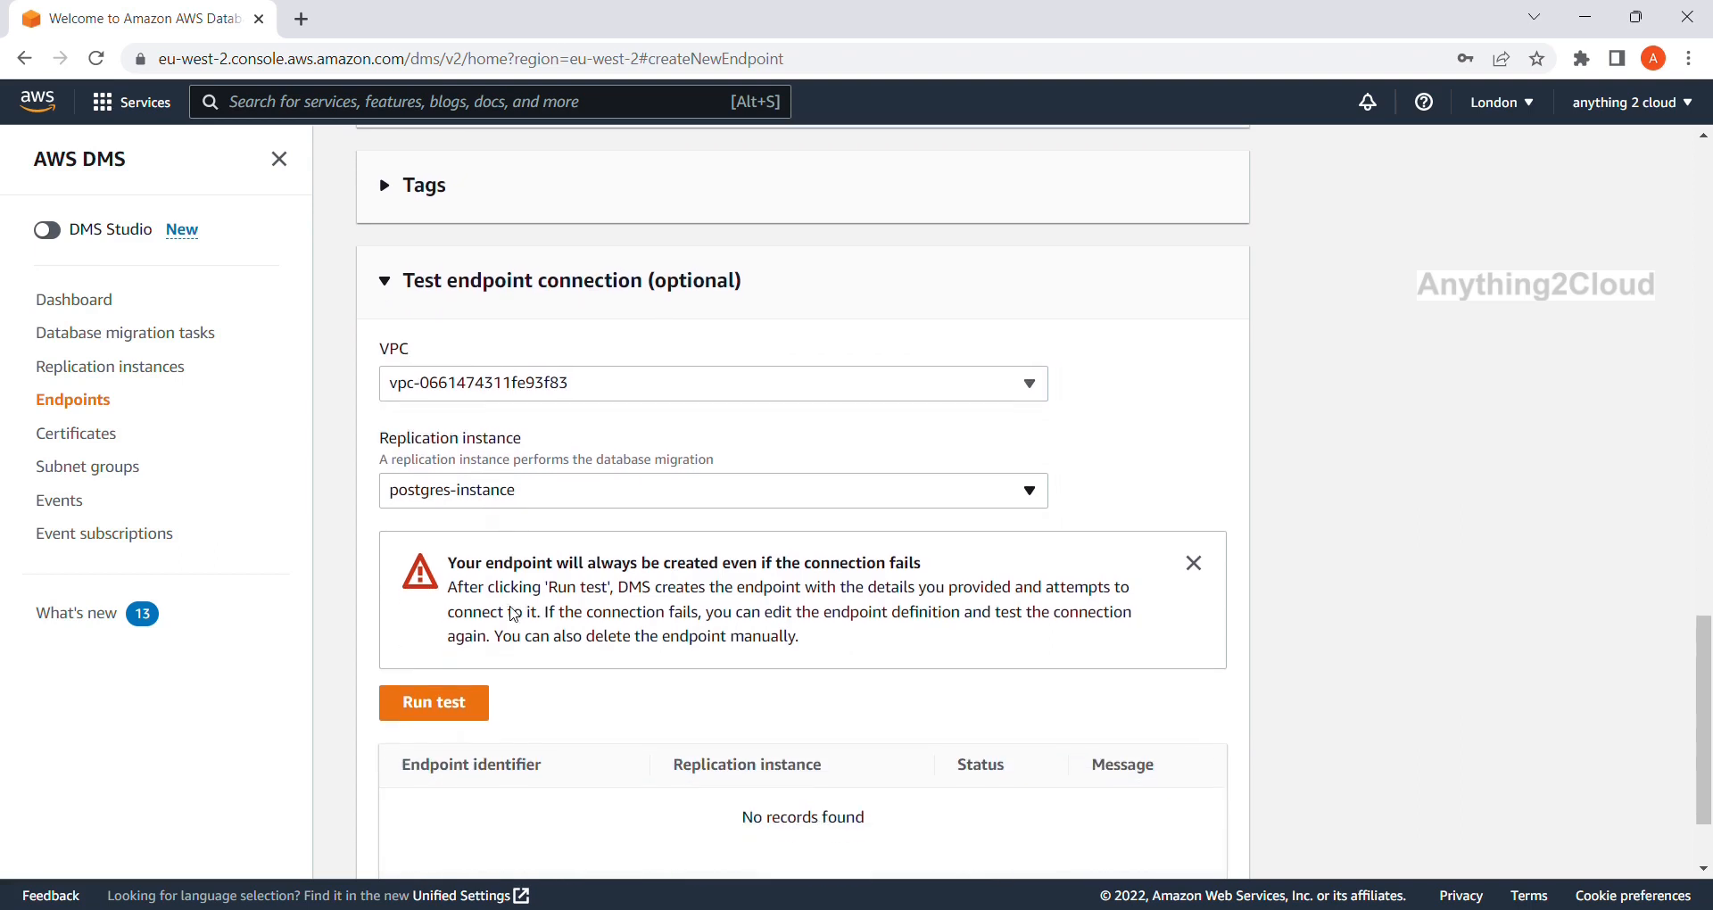
{"action": "left_click", "coordinate": [465, 703]}
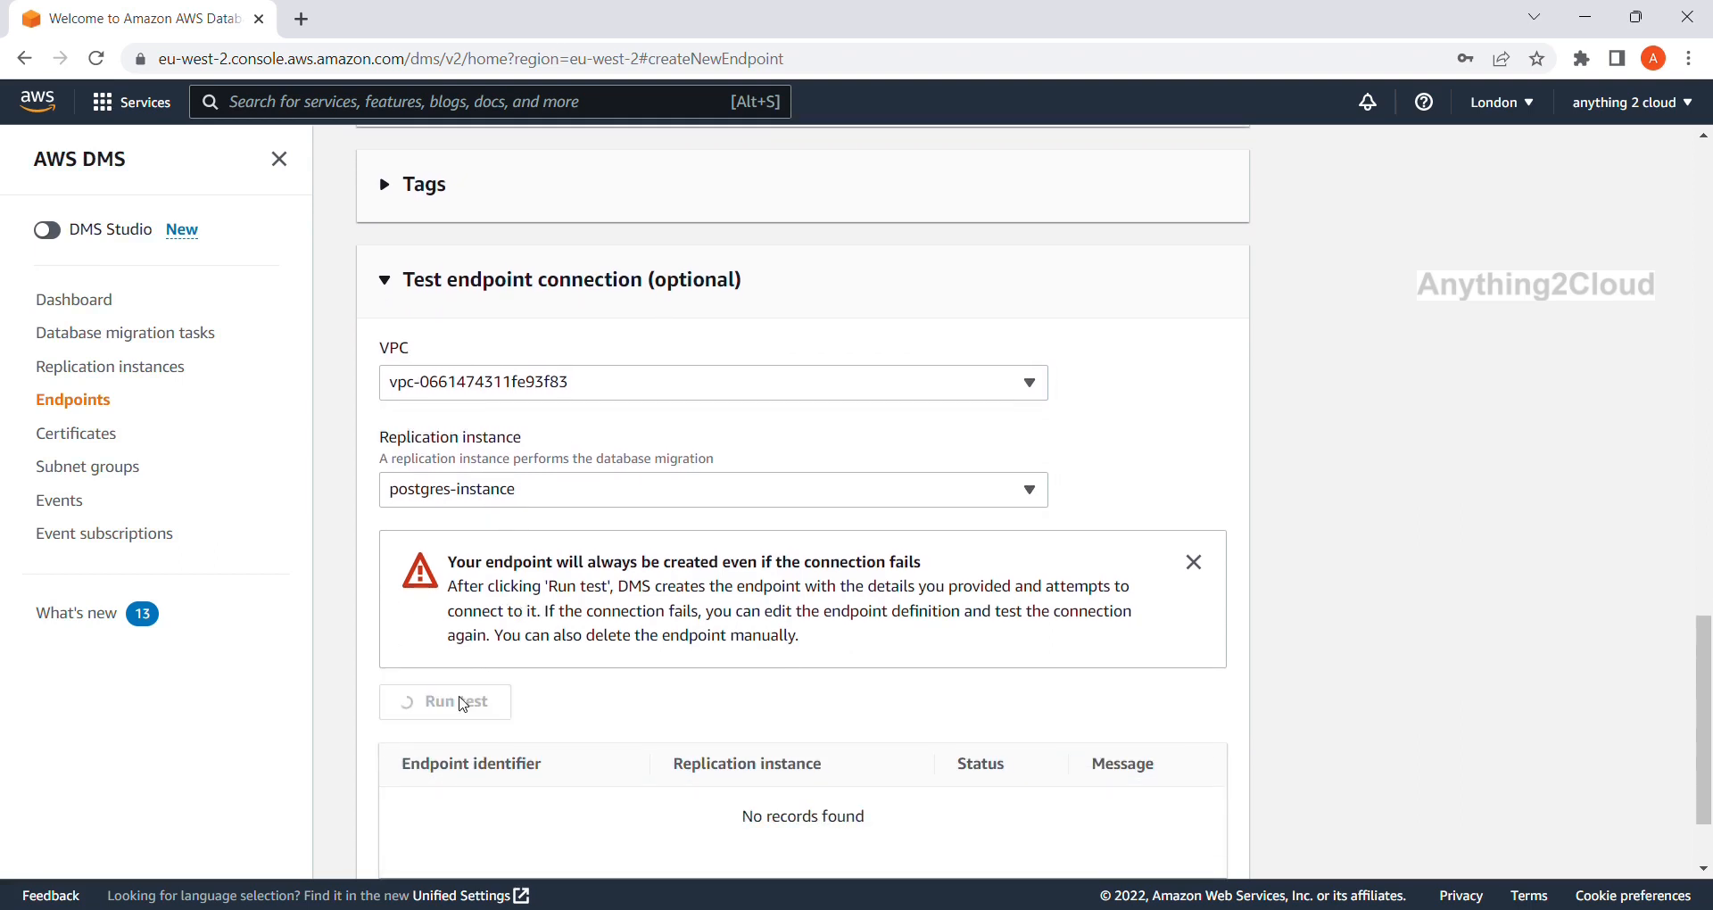
{"action": "scroll", "coordinate": [781, 639], "scroll_direction": "down", "scroll_amount": 1}
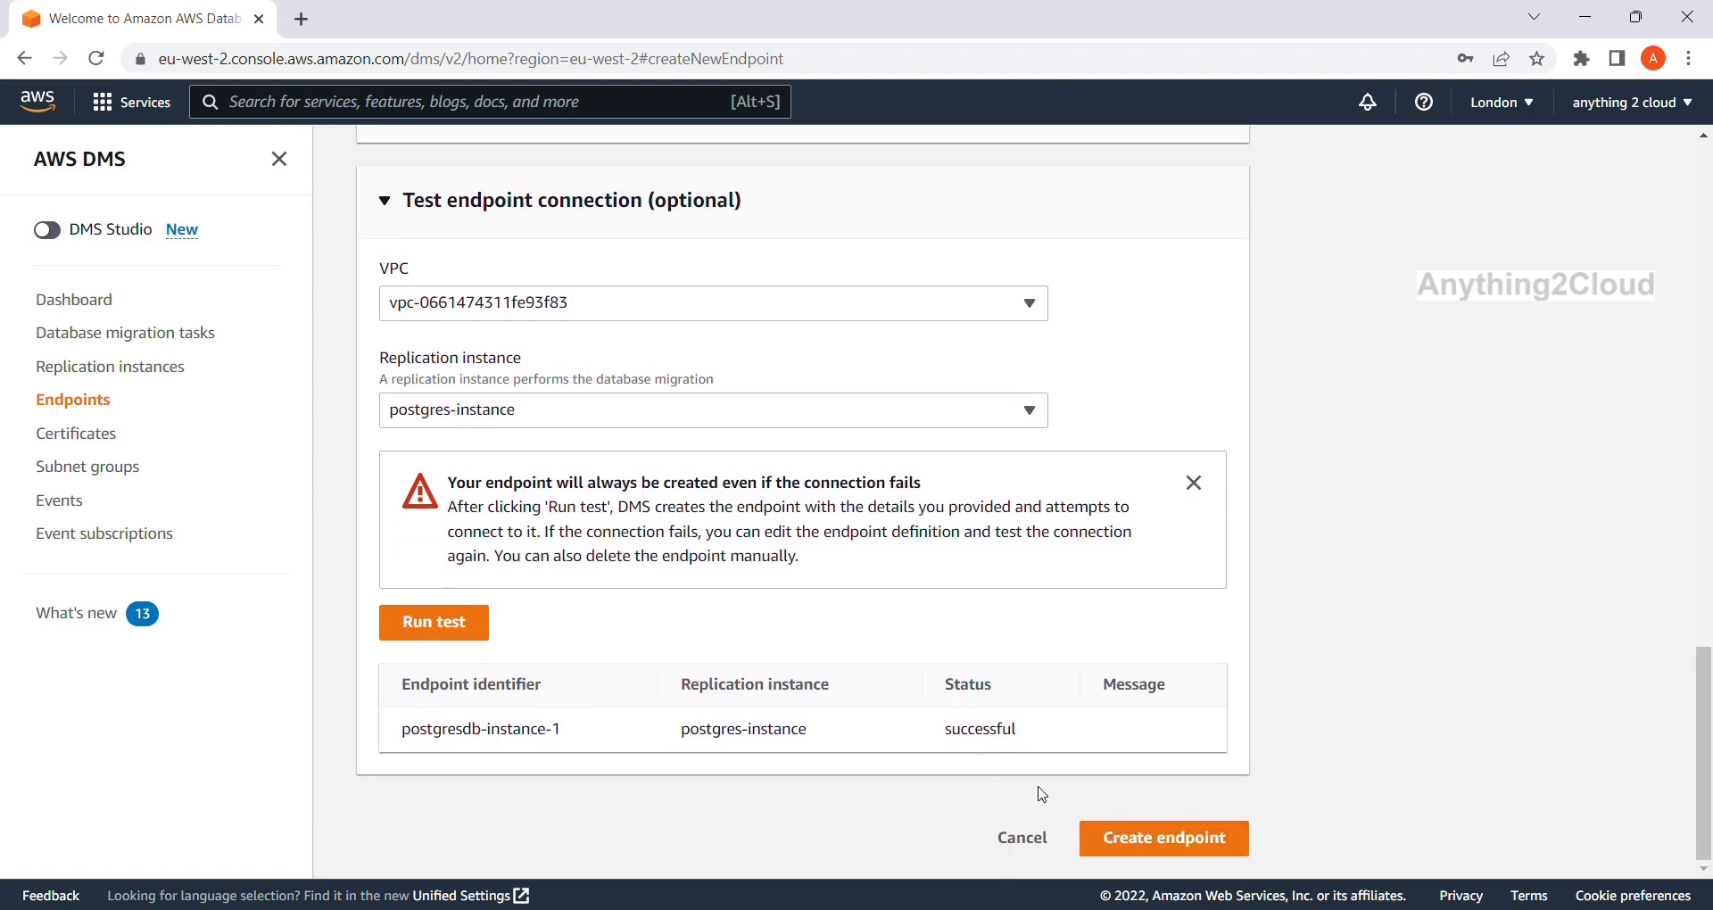
Create the source endpoint and dismiss the browser's password warning.
{"action": "left_click", "coordinate": [1145, 842]}
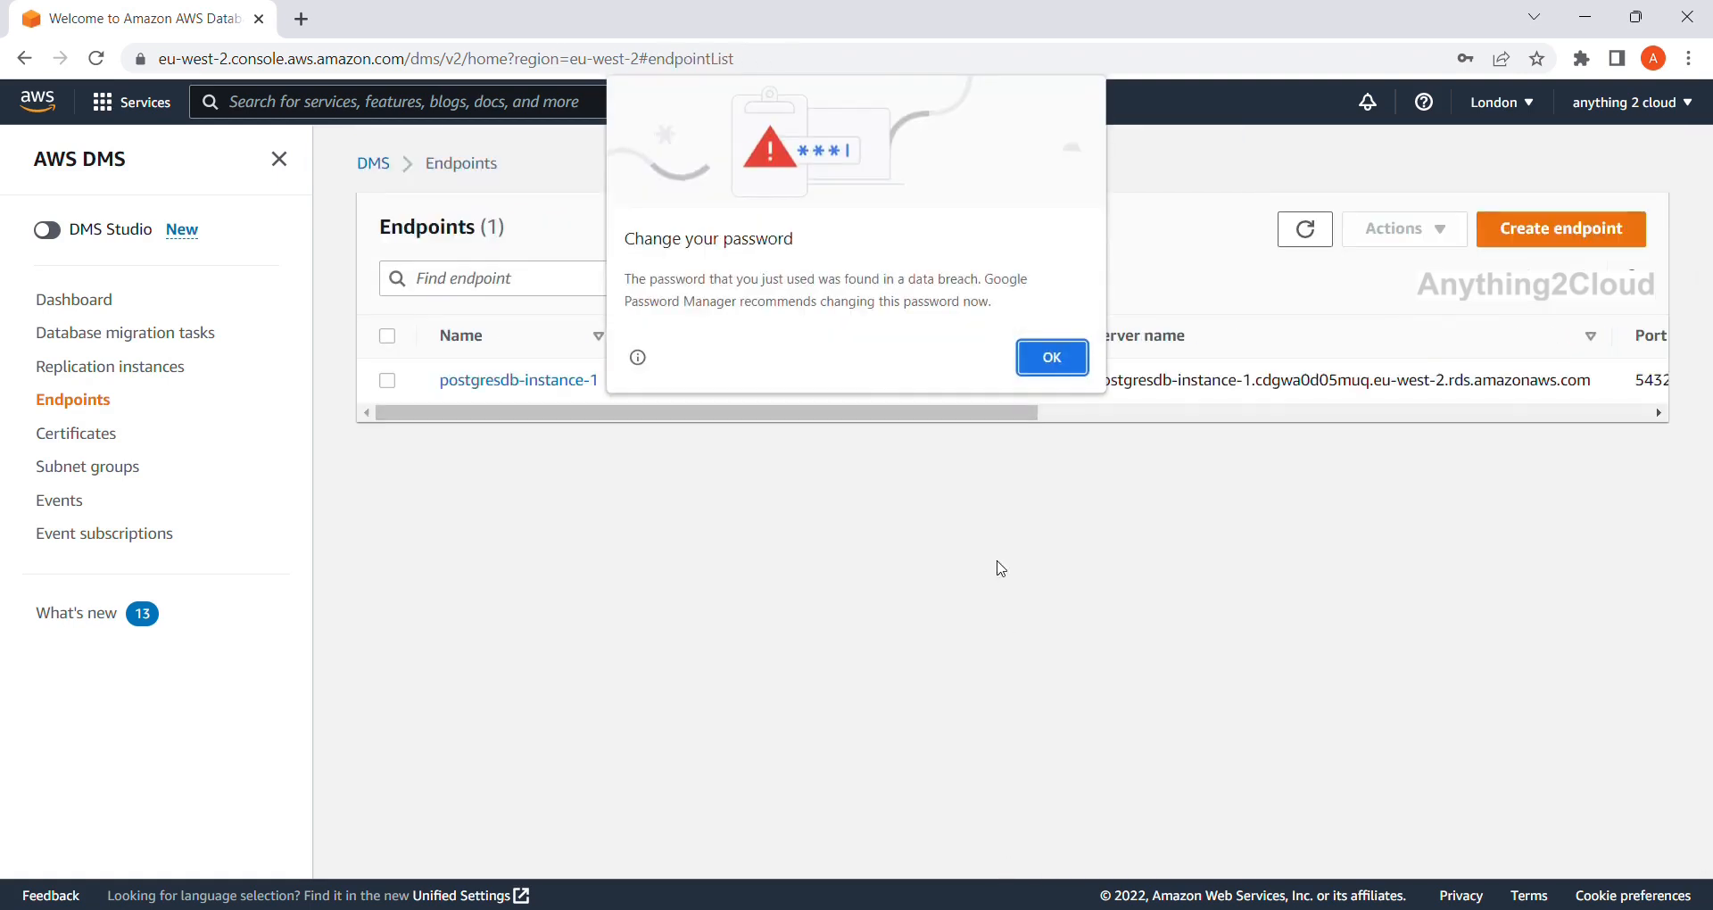
{"action": "left_click", "coordinate": [1054, 358]}
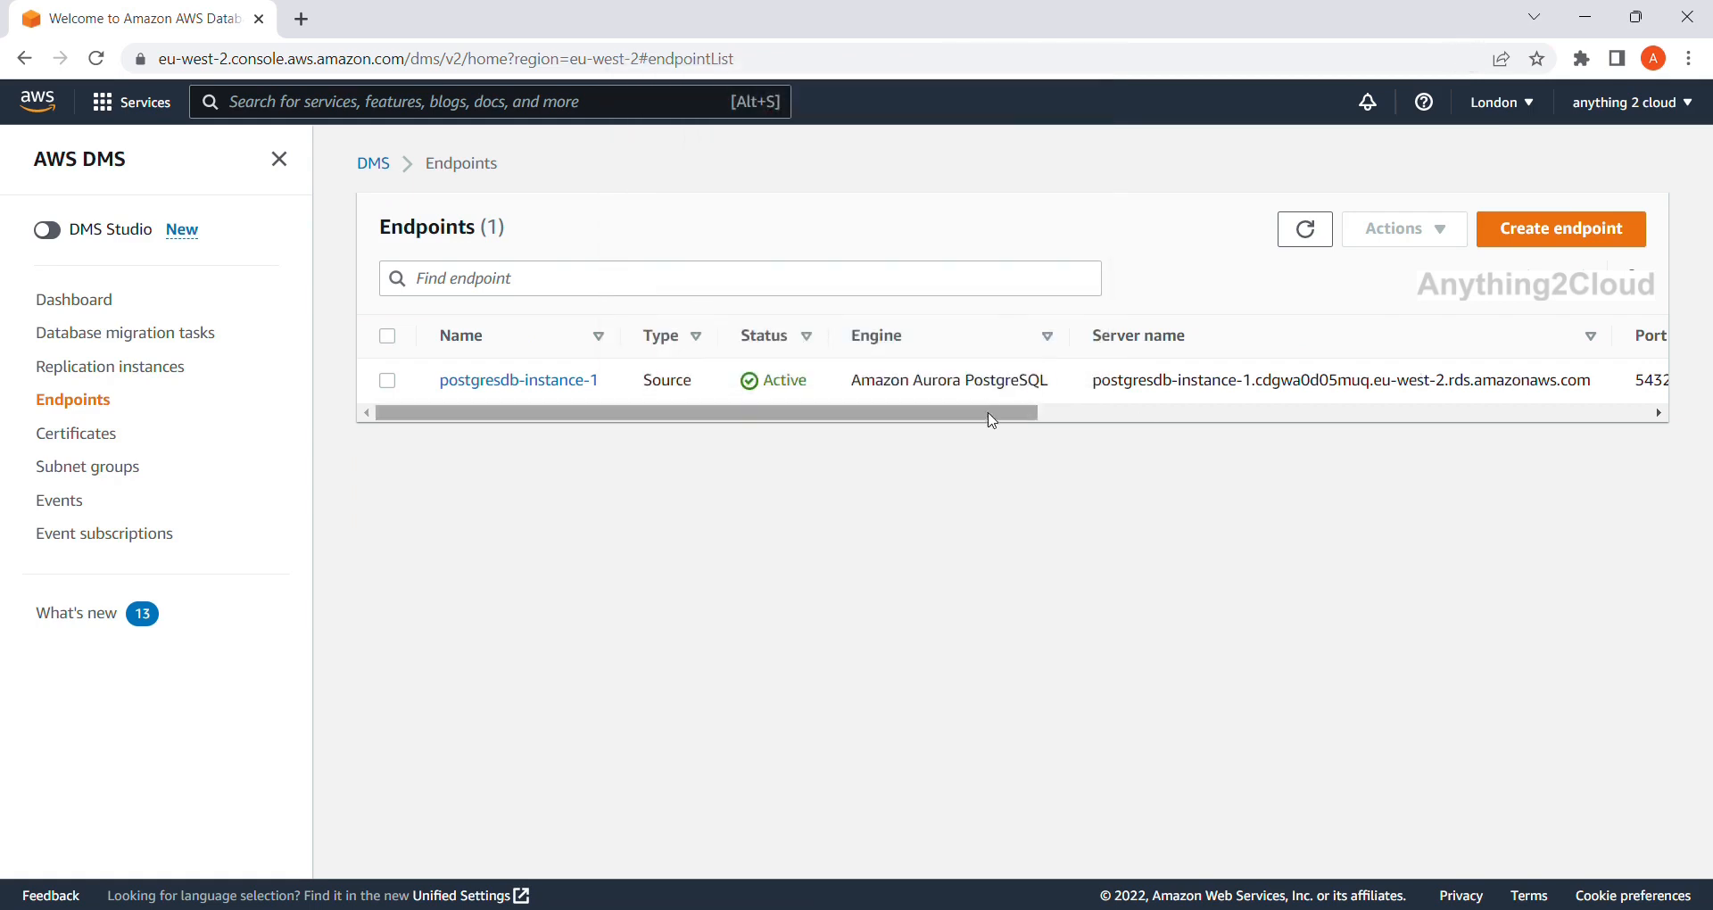
{"action": "left_click_drag", "start_coordinate": [988, 415], "coordinate": [855, 405]}
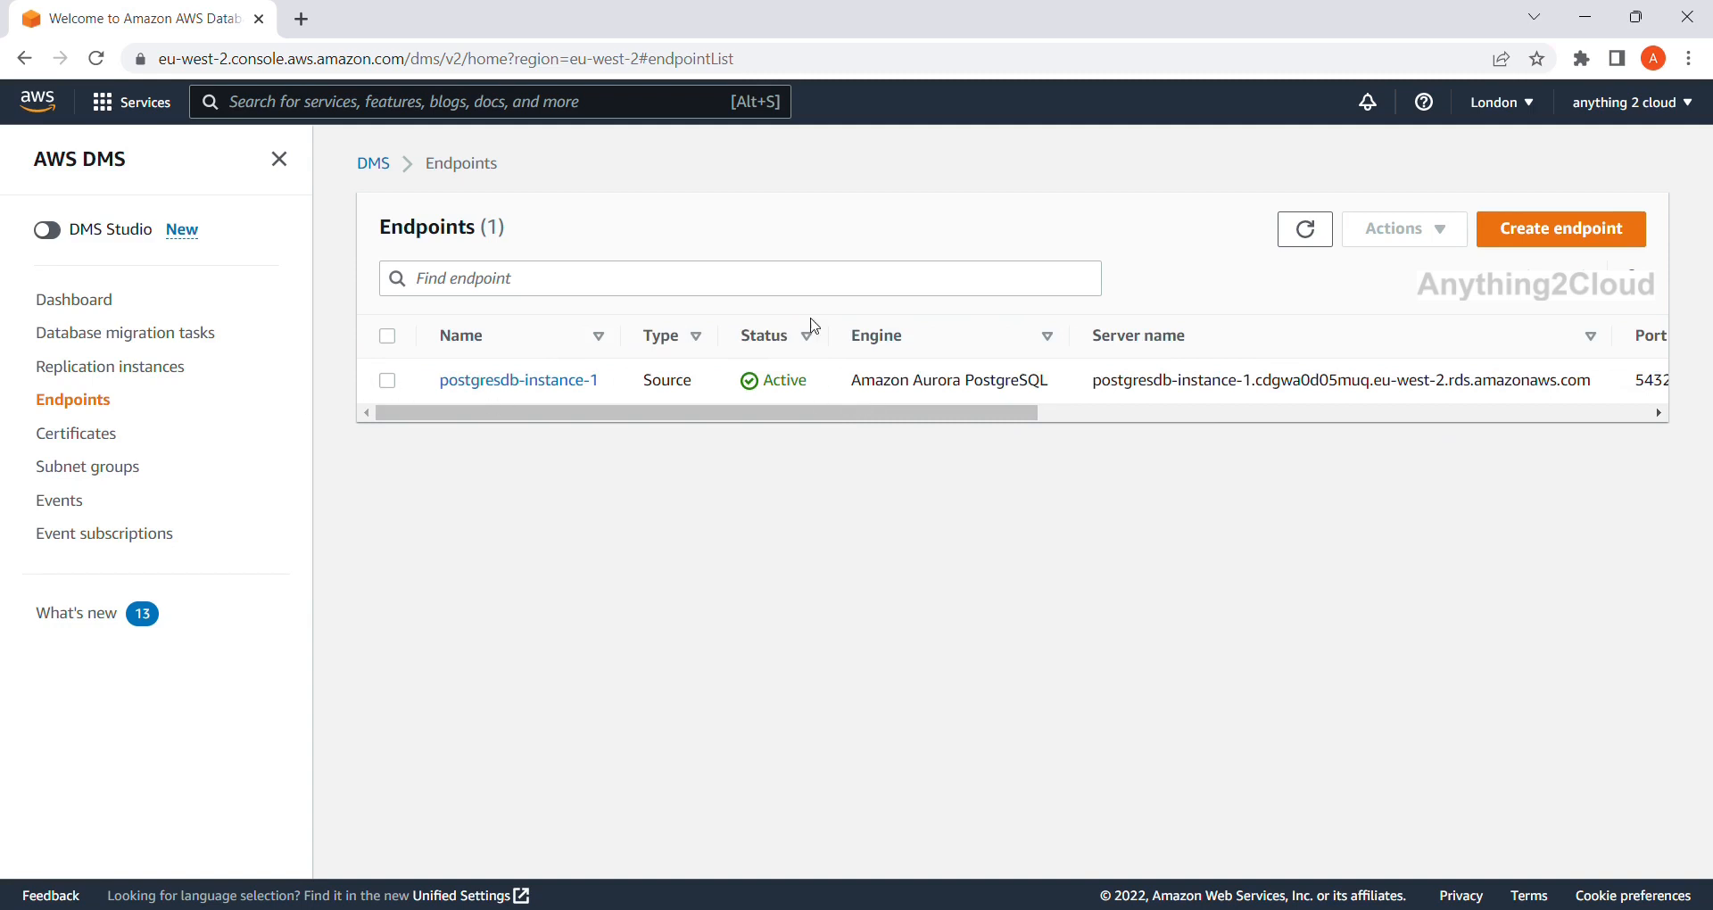
Start a new target endpoint with identifier target-s3.
{"action": "left_click", "coordinate": [1560, 232]}
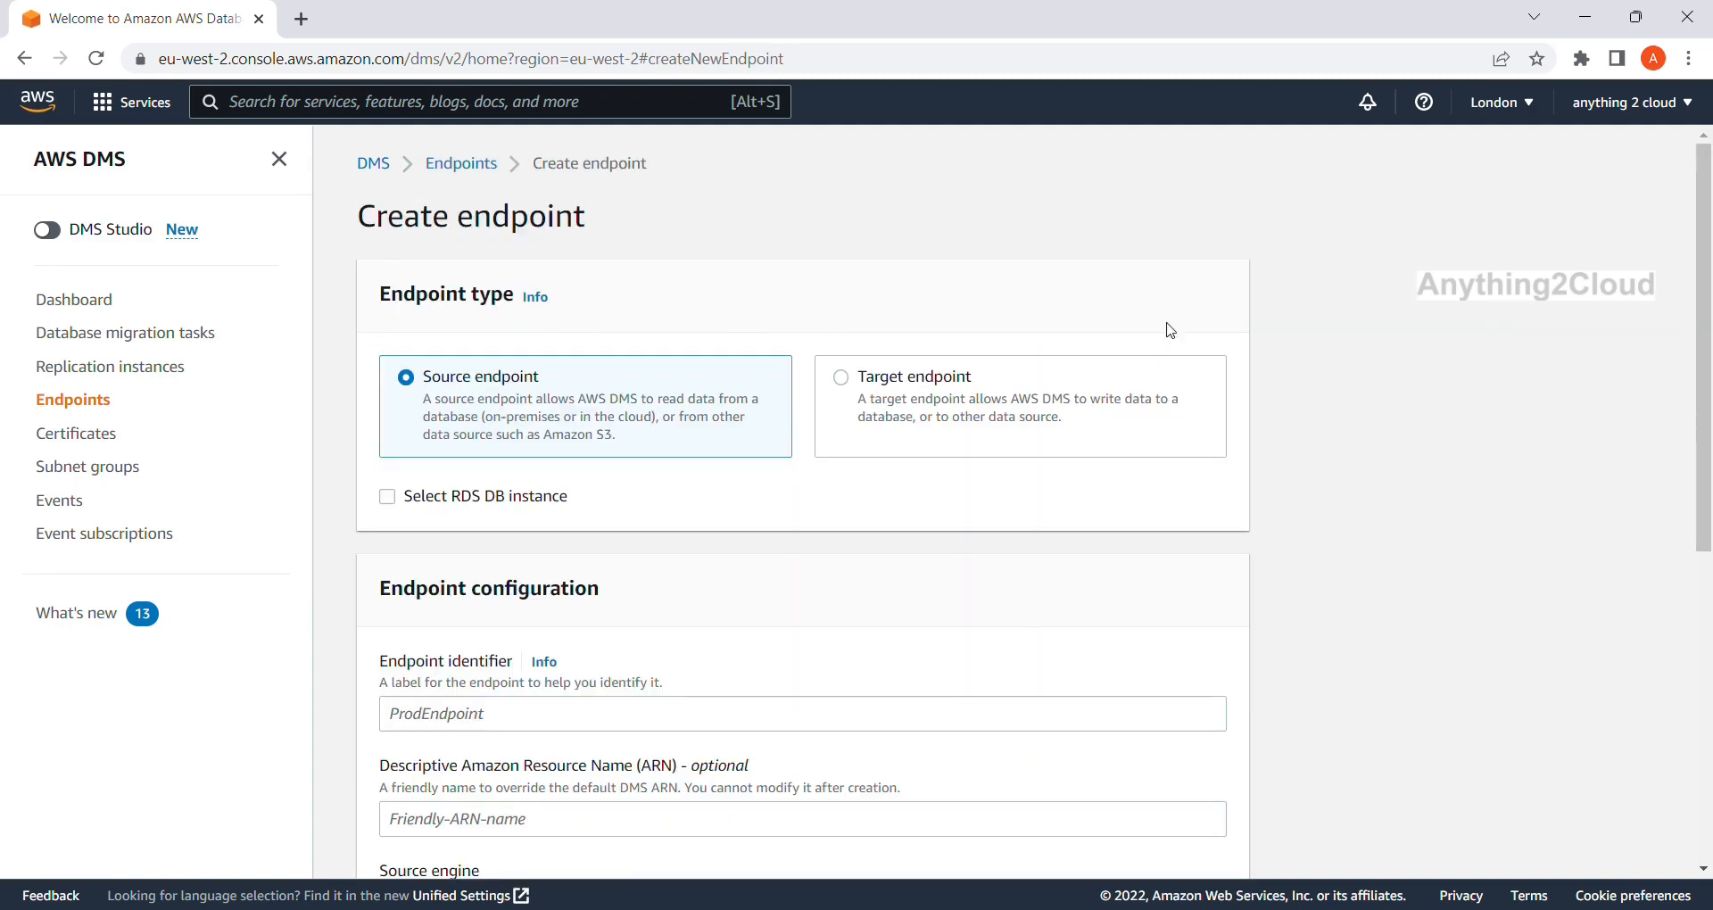
{"action": "left_click", "coordinate": [841, 377]}
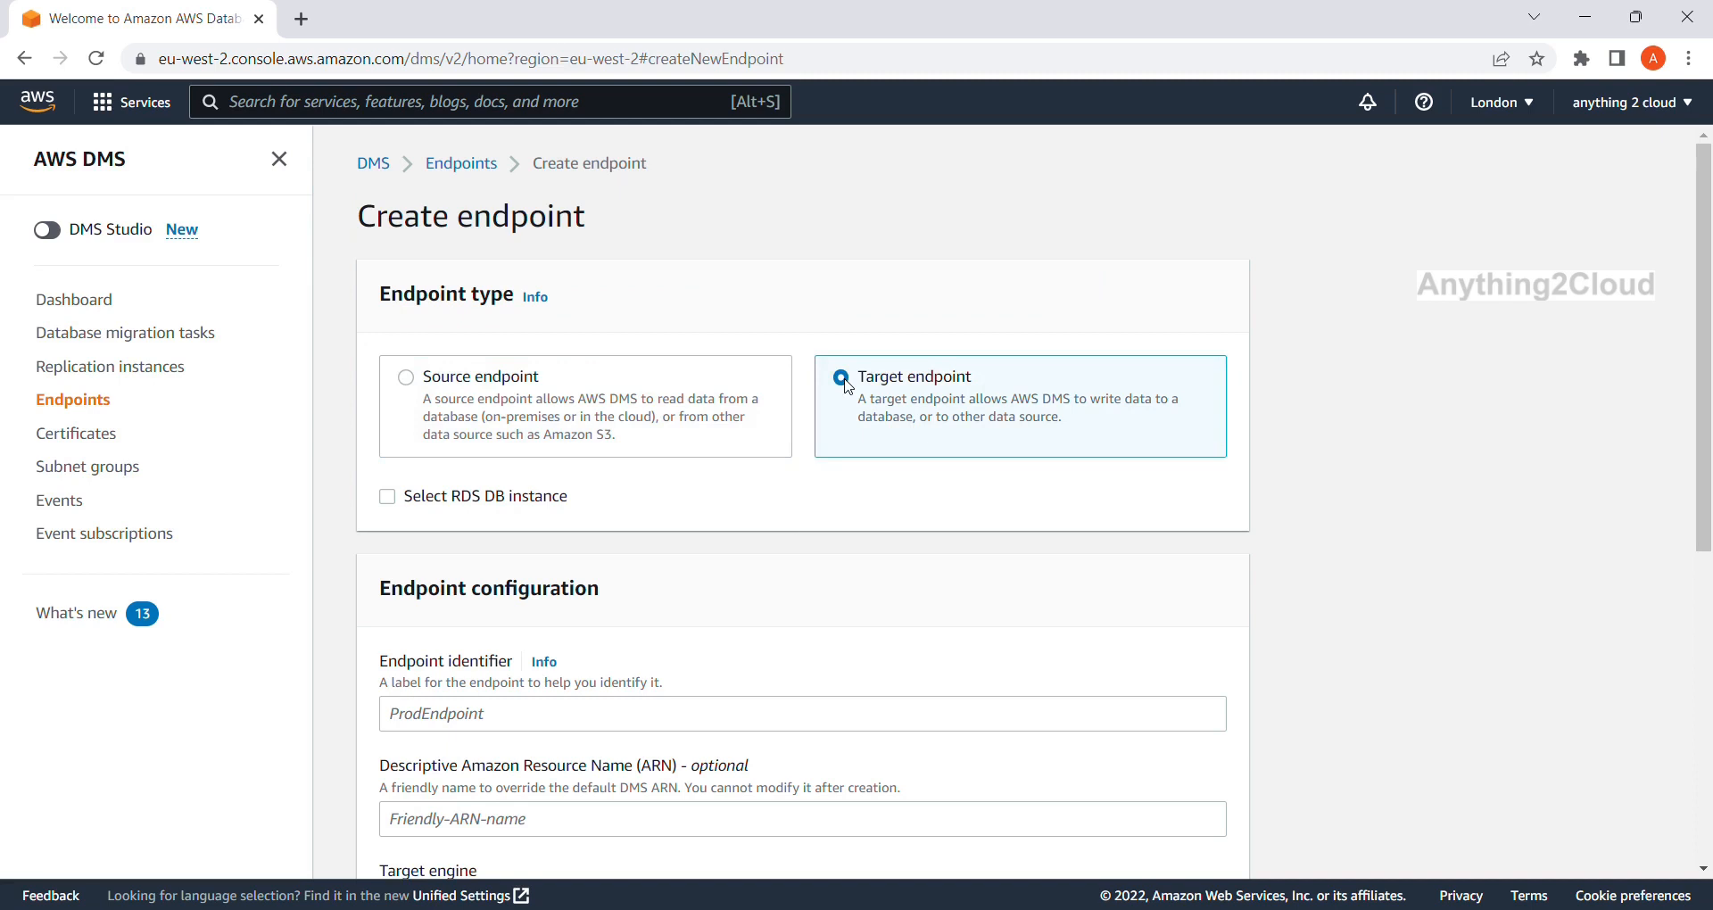
{"action": "scroll", "coordinate": [803, 534], "scroll_direction": "down", "scroll_amount": 3}
{"action": "left_click", "coordinate": [694, 518]}
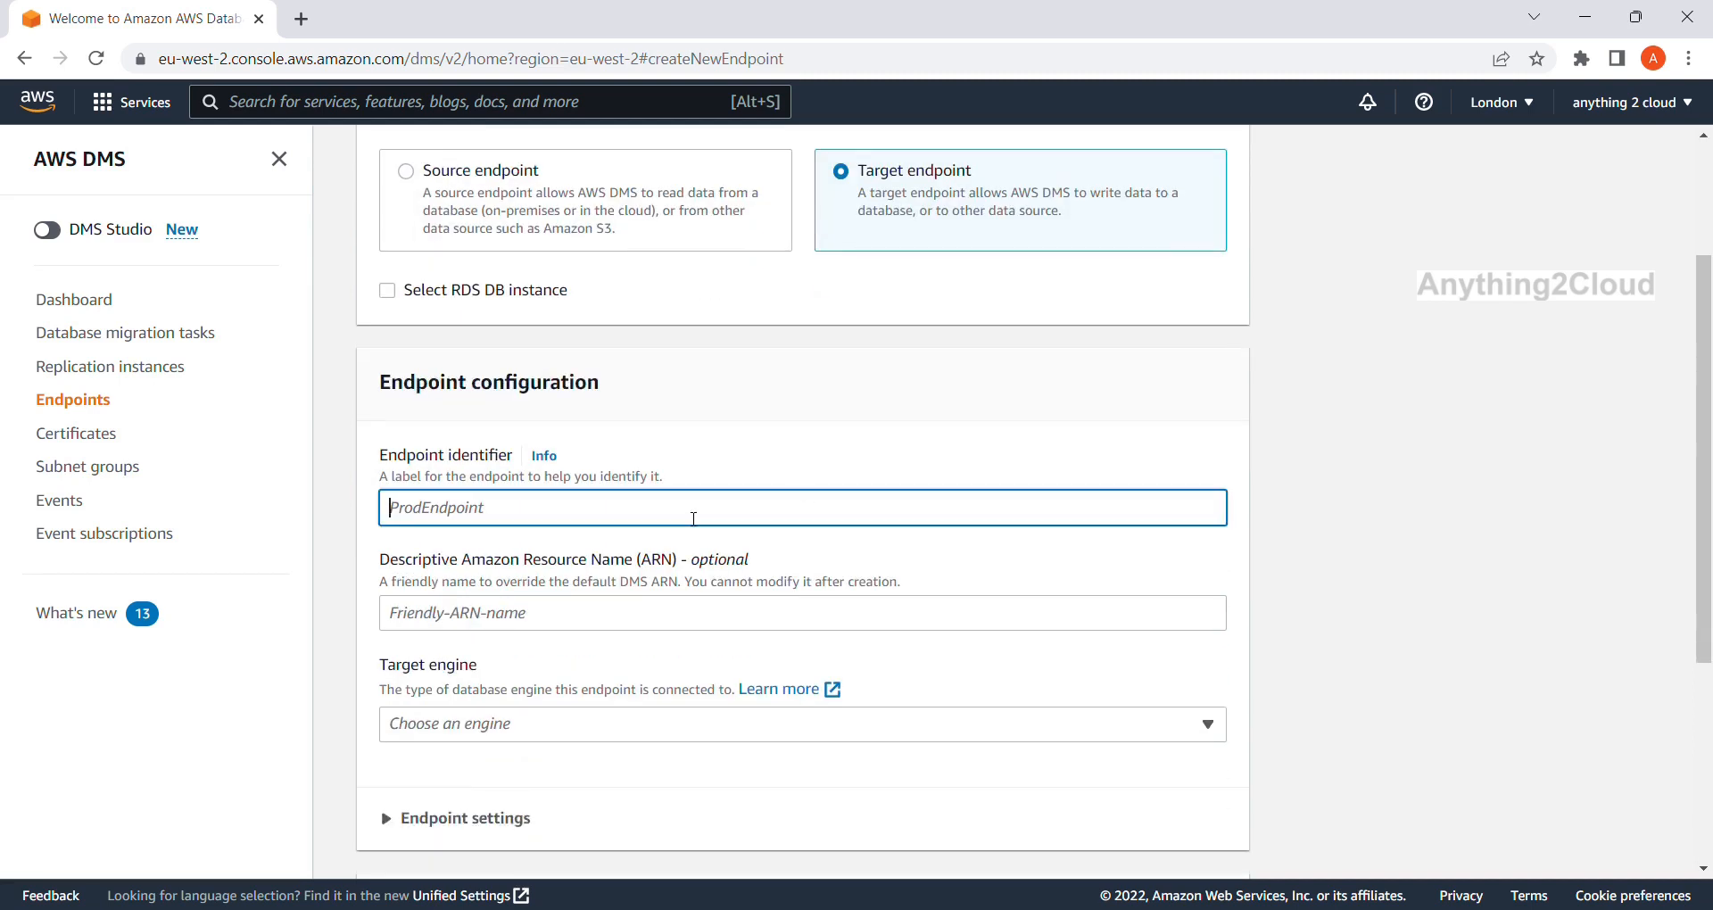
{"action": "type", "text": "t"}
{"action": "scroll", "coordinate": [694, 518], "scroll_direction": "down", "scroll_amount": 2}
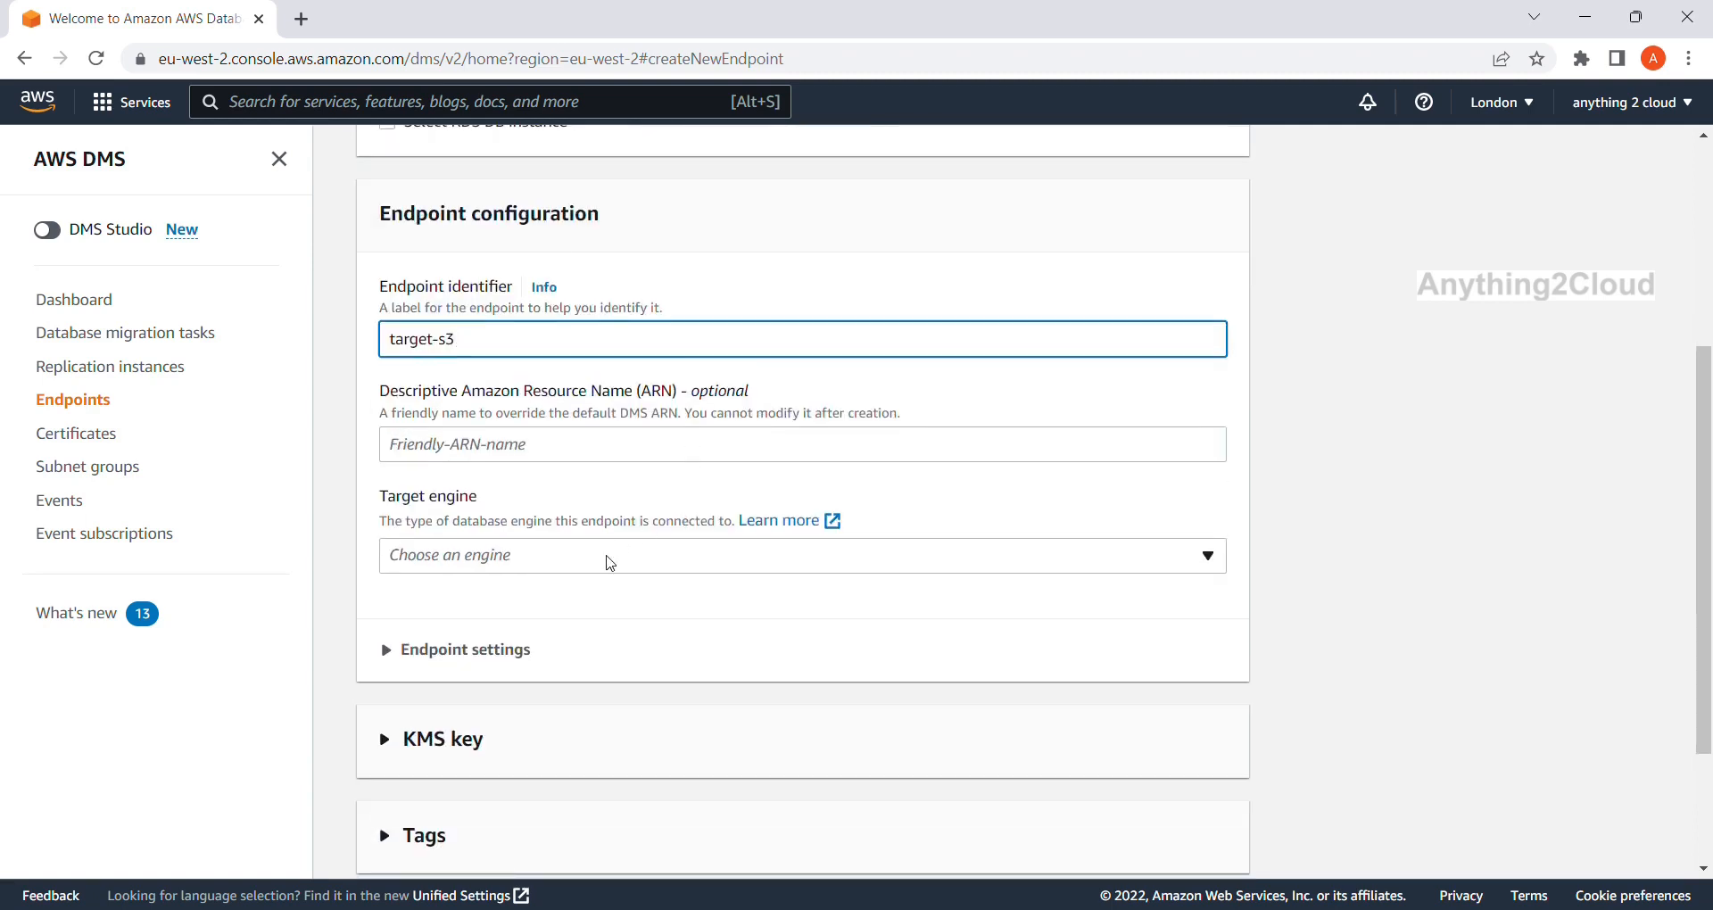
Choose Amazon S3 as the target engine.
{"action": "left_click", "coordinate": [609, 562]}
{"action": "scroll", "coordinate": [600, 474], "scroll_direction": "down", "scroll_amount": 2}
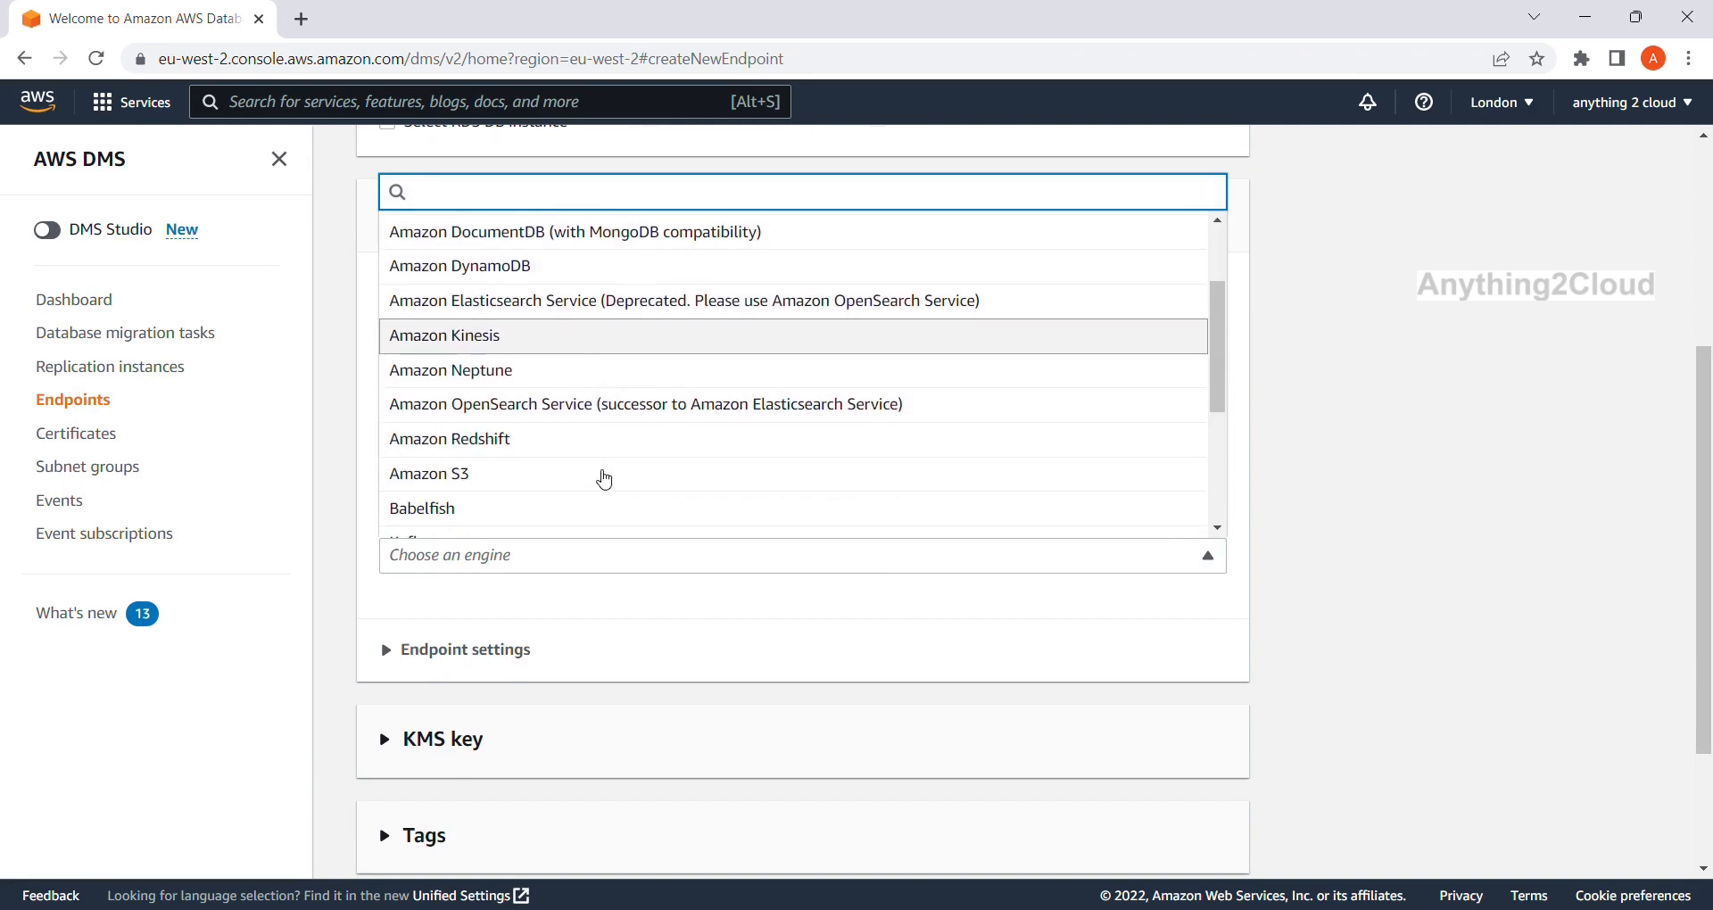
{"action": "scroll", "coordinate": [605, 479], "scroll_direction": "down", "scroll_amount": 1}
{"action": "left_click", "coordinate": [490, 447]}
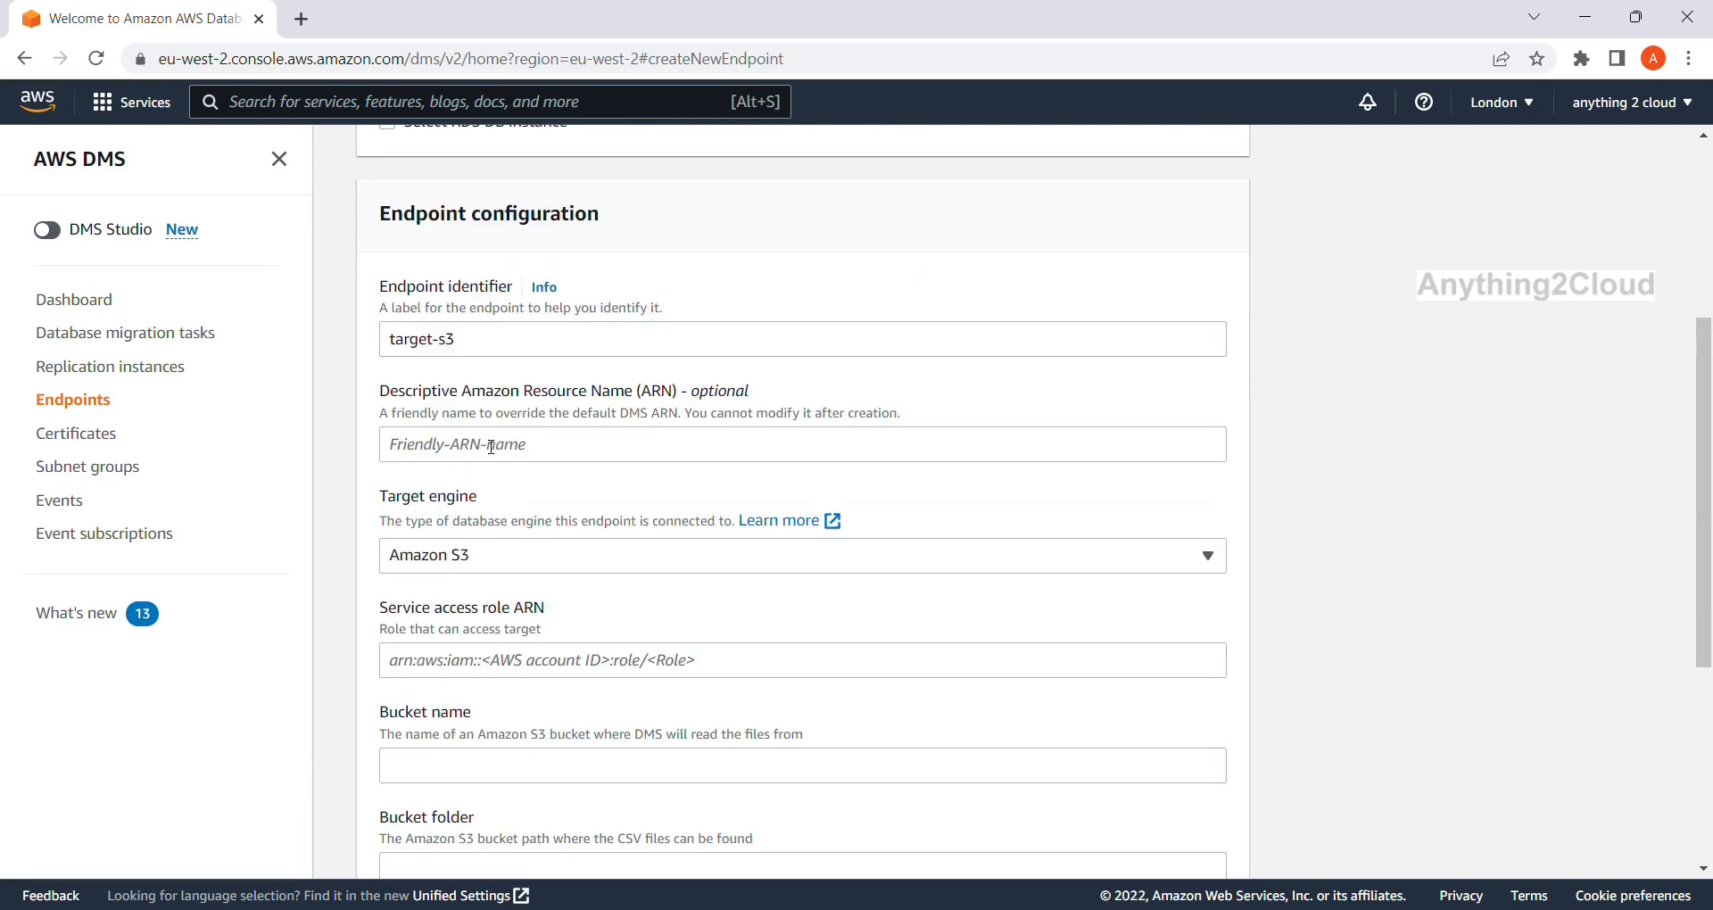
{"action": "scroll", "coordinate": [529, 576], "scroll_direction": "down", "scroll_amount": 2}
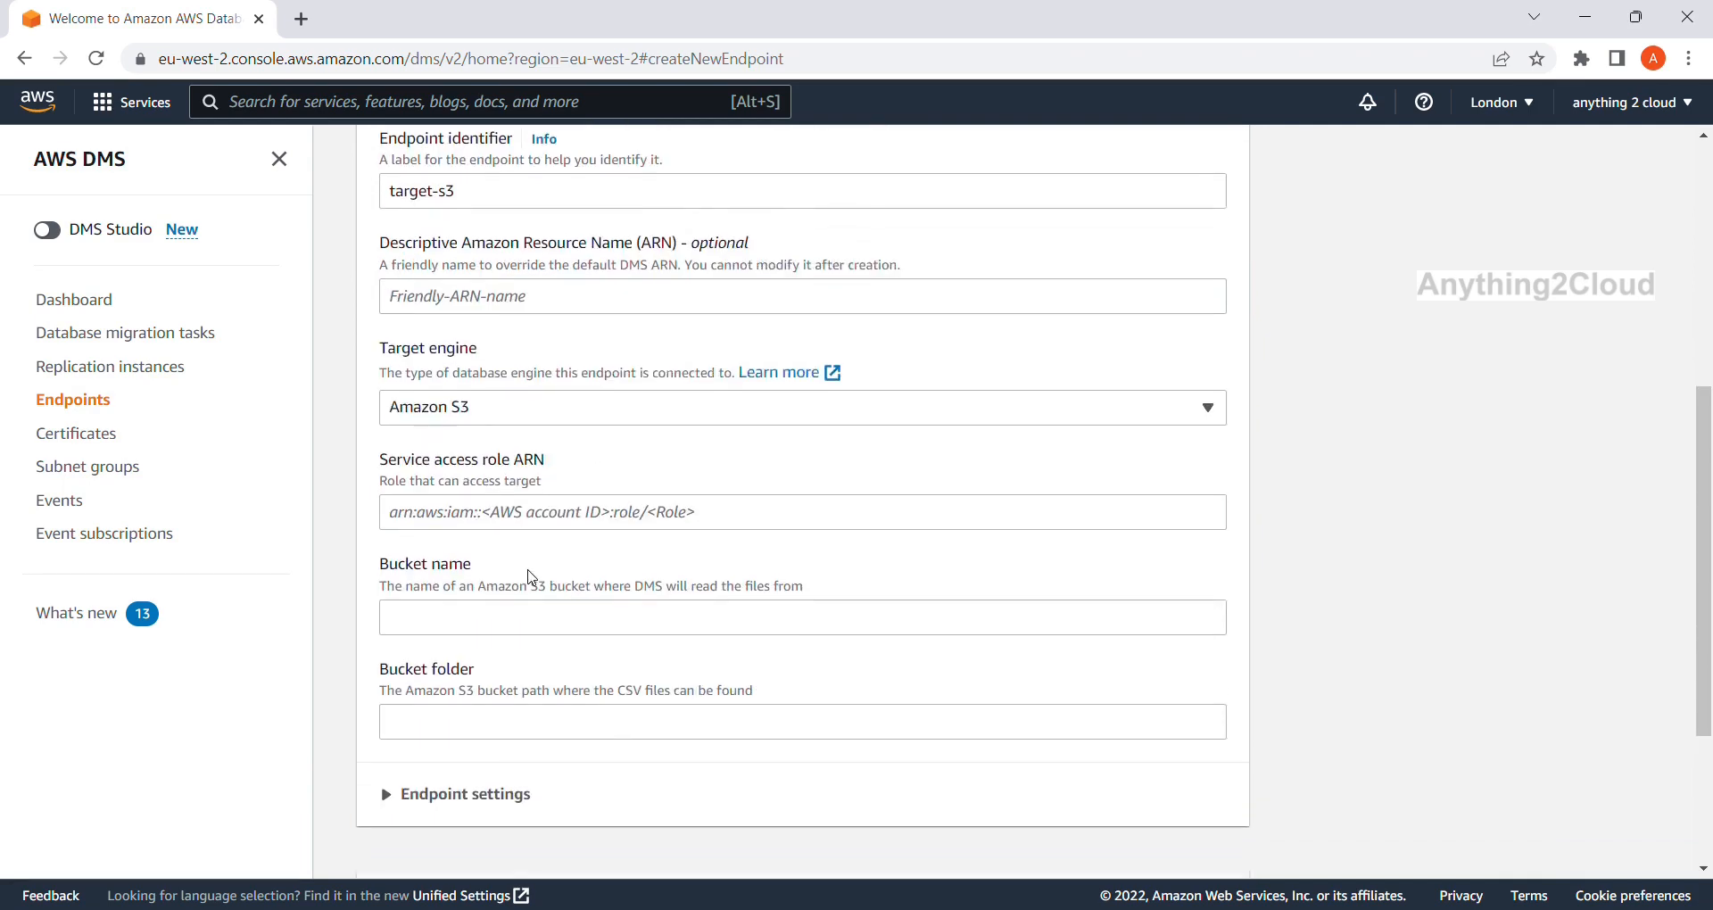
{"action": "scroll", "coordinate": [534, 578], "scroll_direction": "down", "scroll_amount": 1}
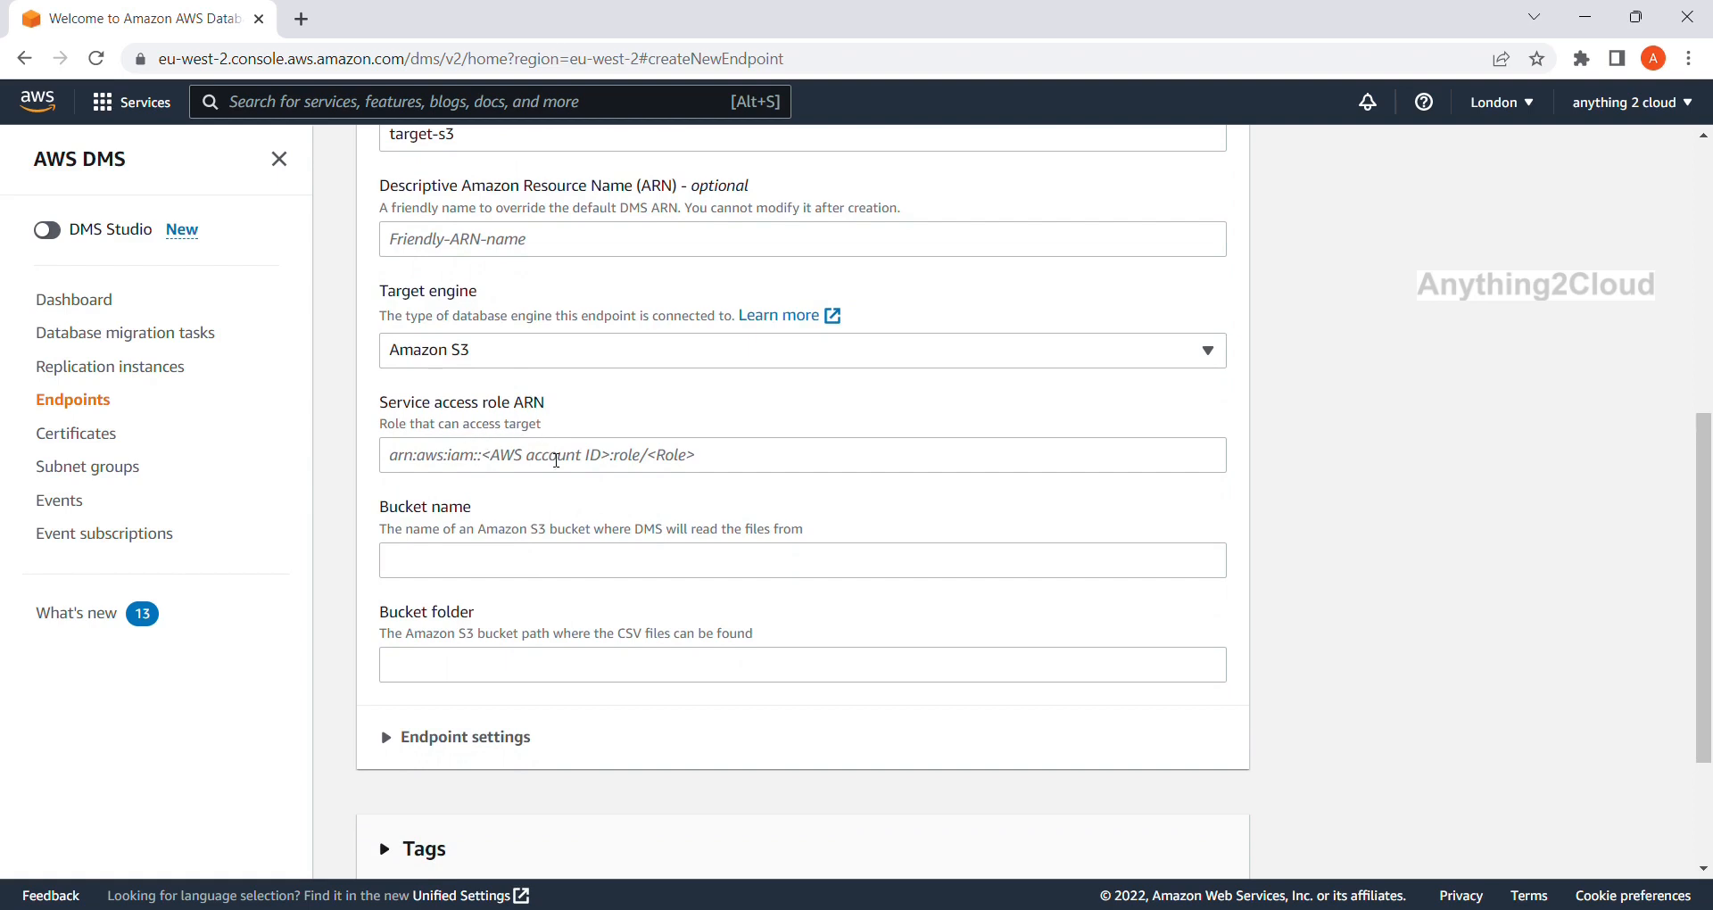
{"action": "scroll", "coordinate": [556, 460], "scroll_direction": "down", "scroll_amount": 1}
{"action": "scroll", "coordinate": [520, 553], "scroll_direction": "down", "scroll_amount": 1}
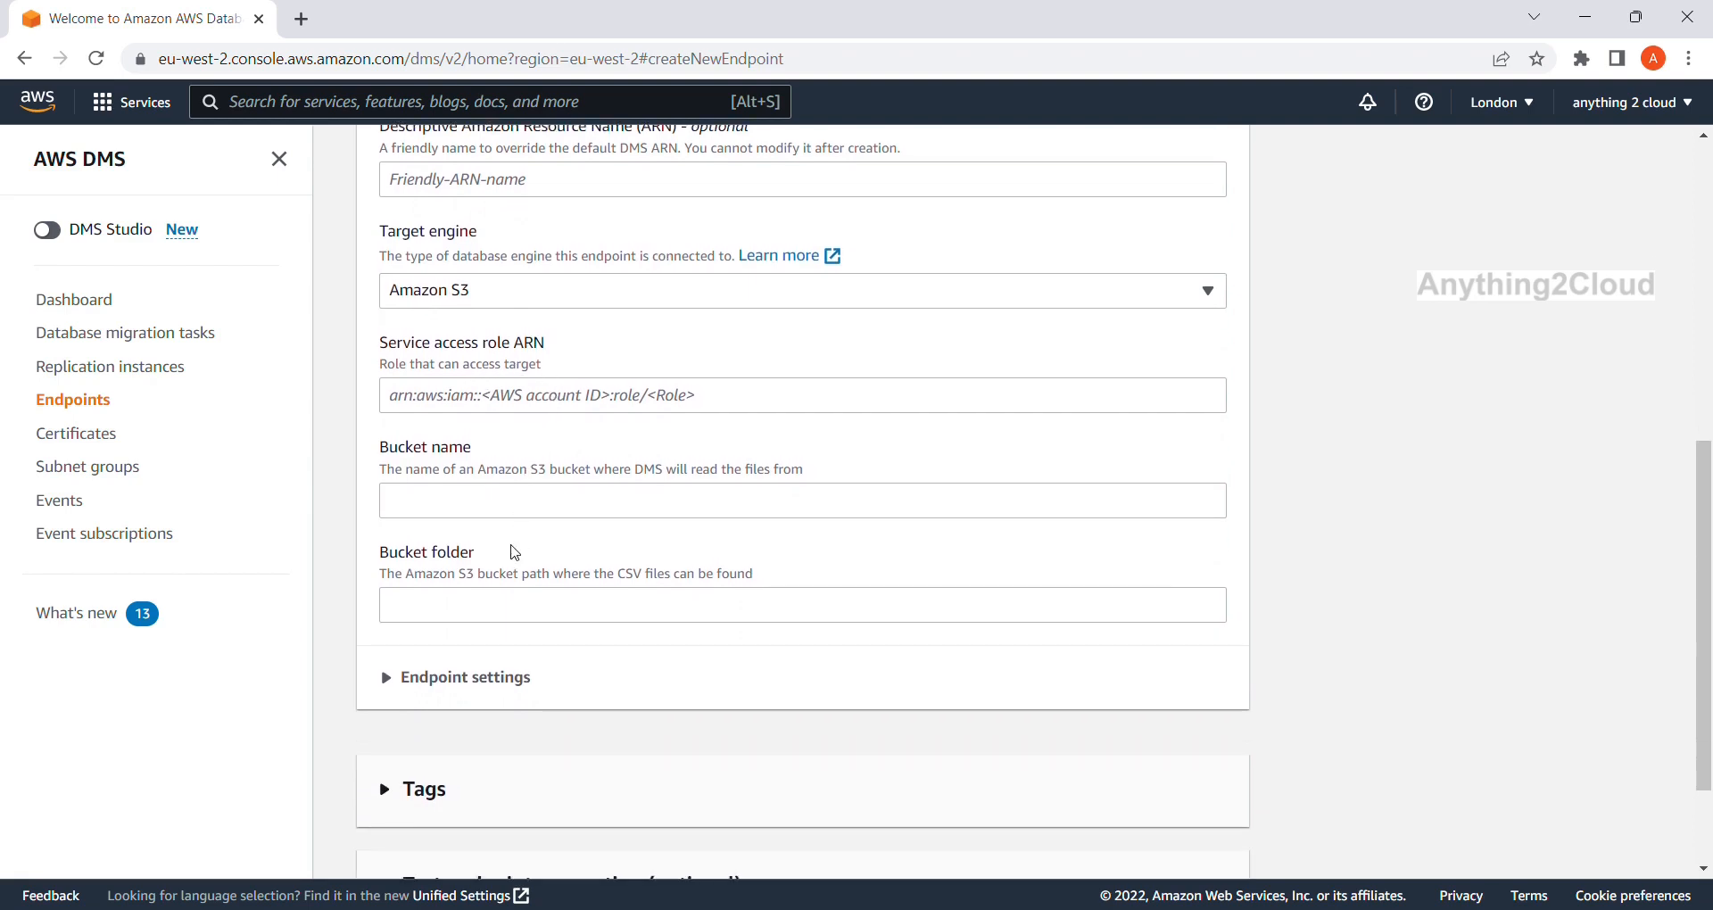
{"action": "scroll", "coordinate": [520, 553], "scroll_direction": "up", "scroll_amount": 2}
{"action": "scroll", "coordinate": [520, 554], "scroll_direction": "up", "scroll_amount": 3}
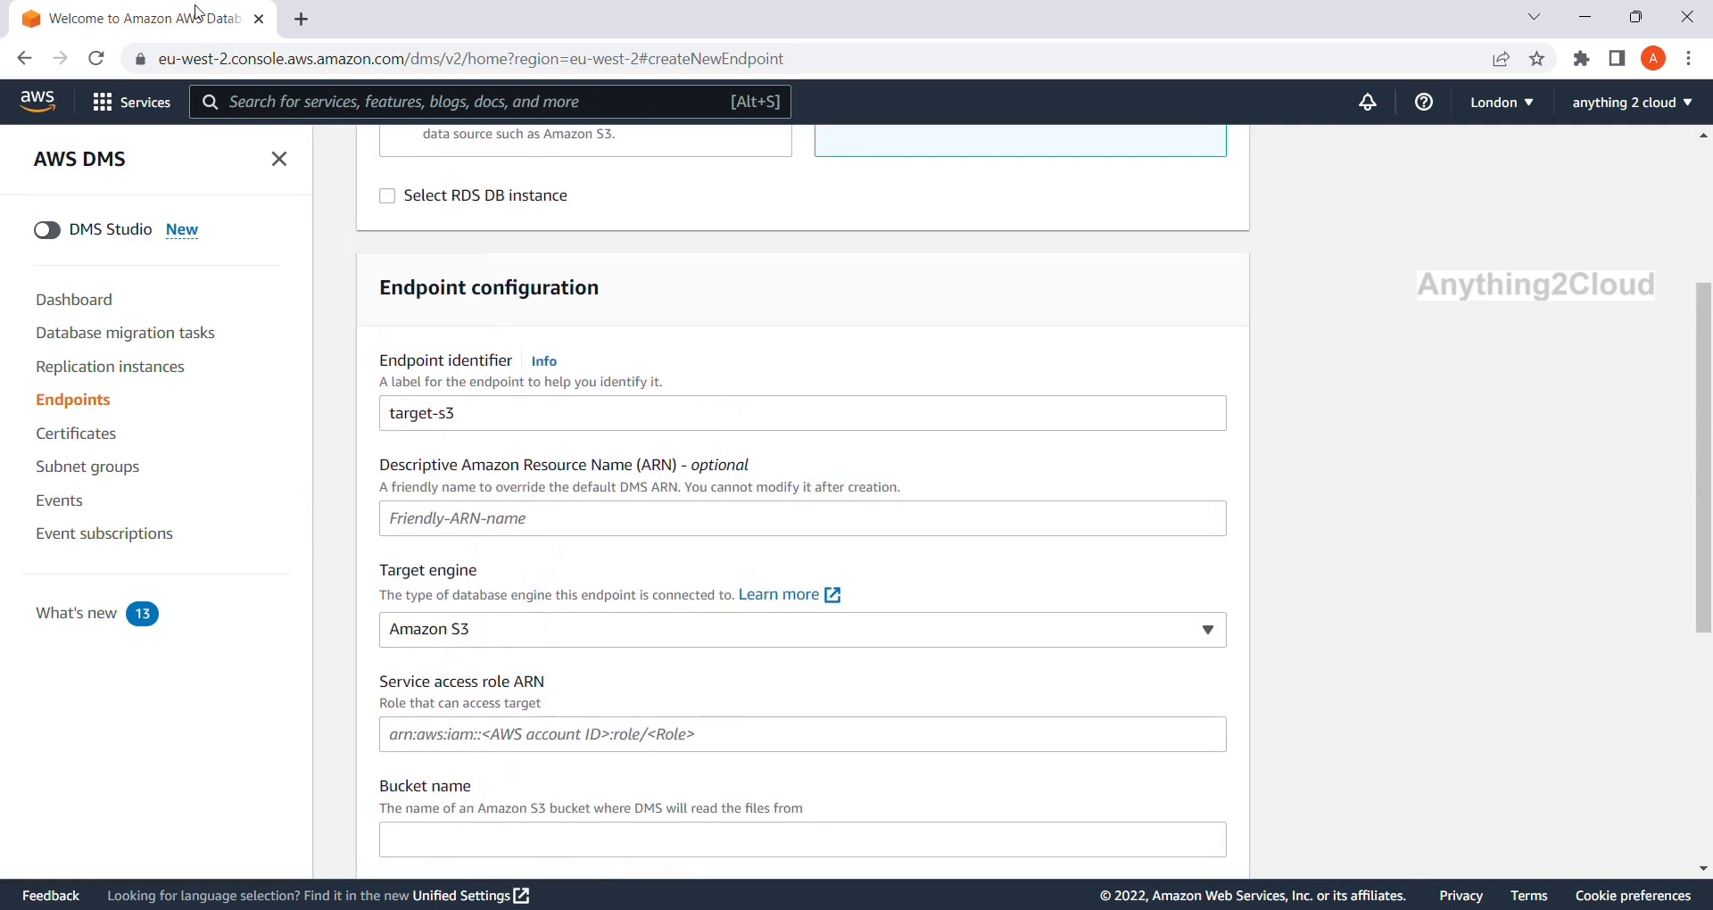
Duplicate the browser tab and open the IAM service in the copy.
{"action": "left_click", "coordinate": [276, 181]}
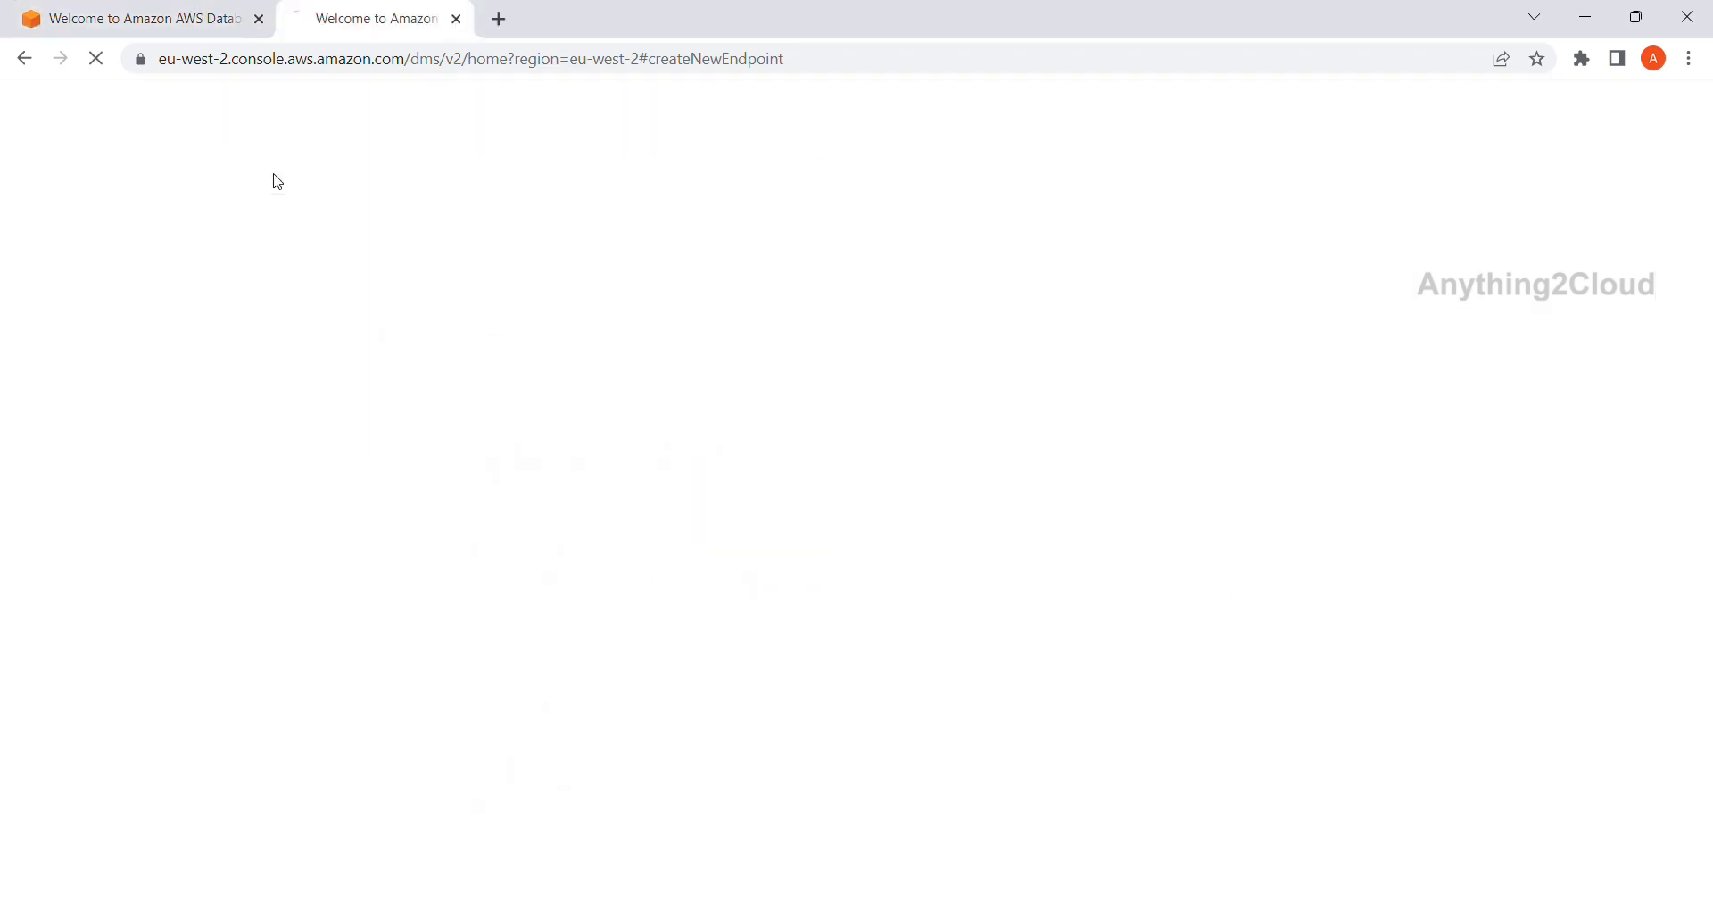
{"action": "left_click", "coordinate": [183, 30]}
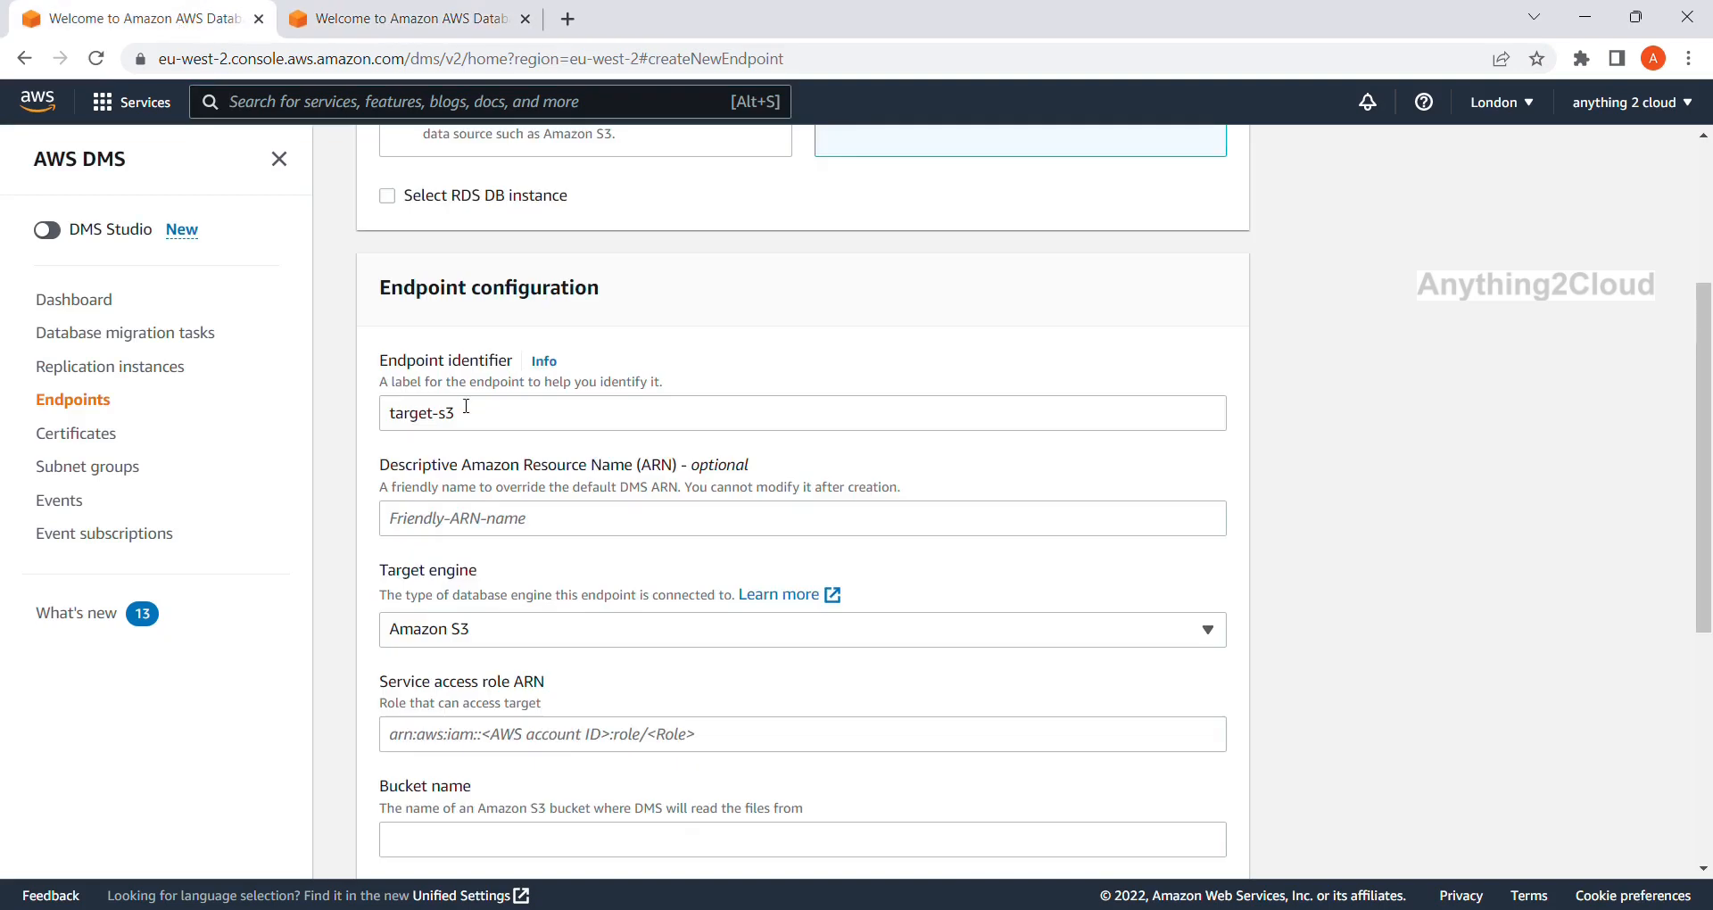
{"action": "scroll", "coordinate": [495, 624], "scroll_direction": "down", "scroll_amount": 1}
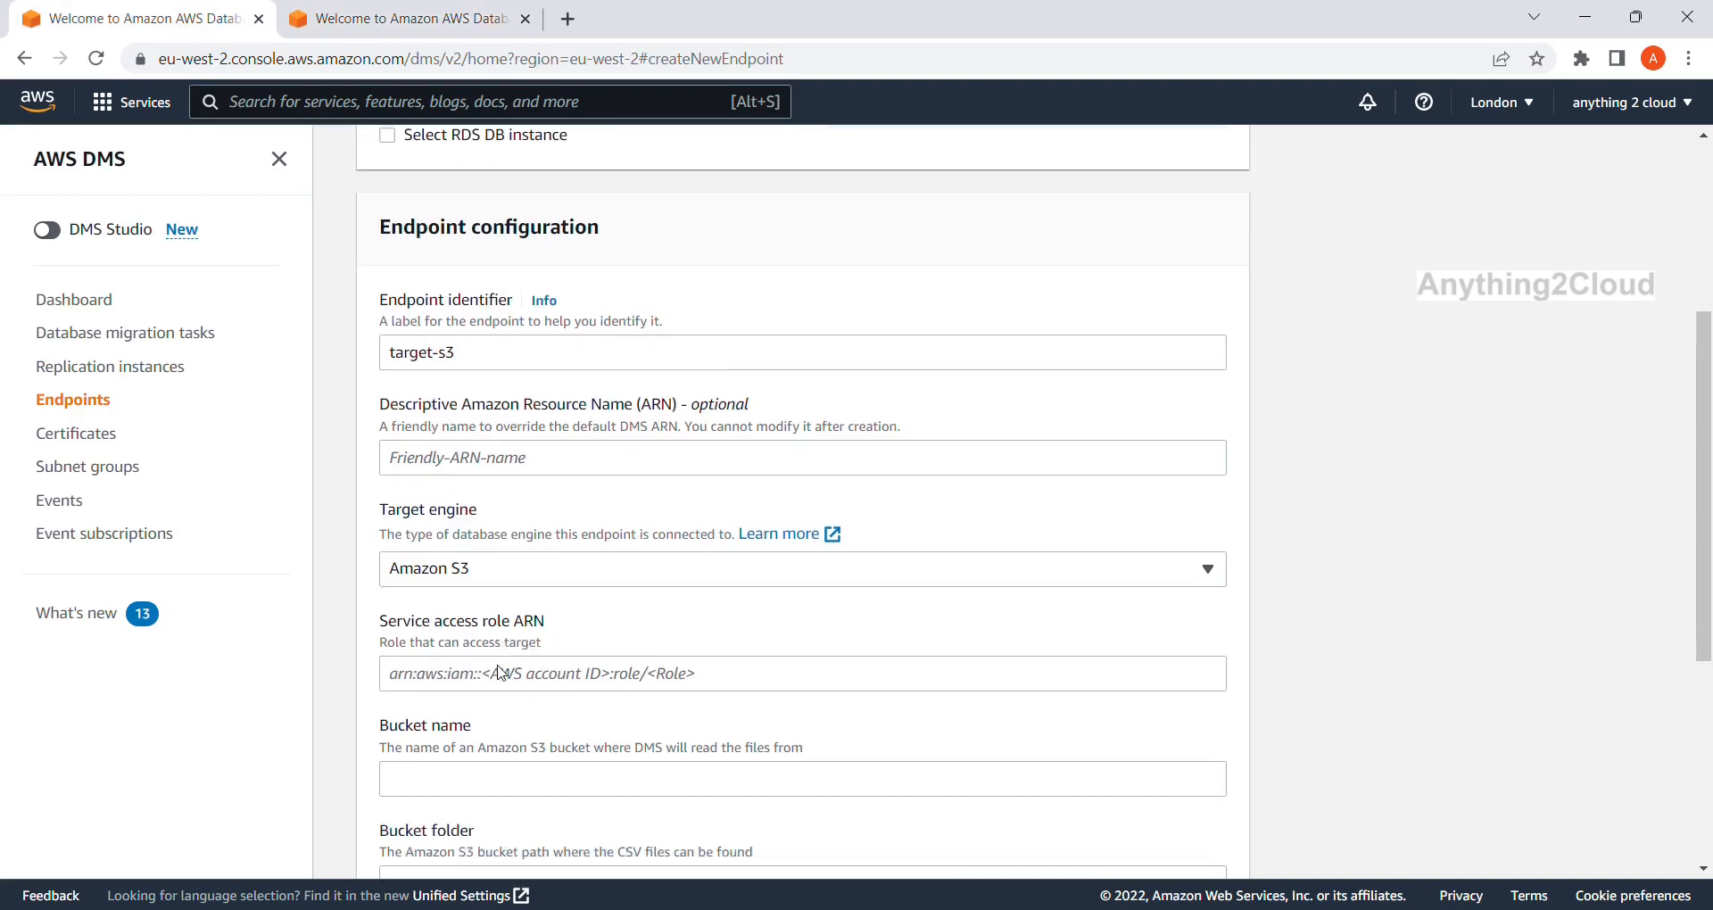
{"action": "left_click", "coordinate": [413, 16]}
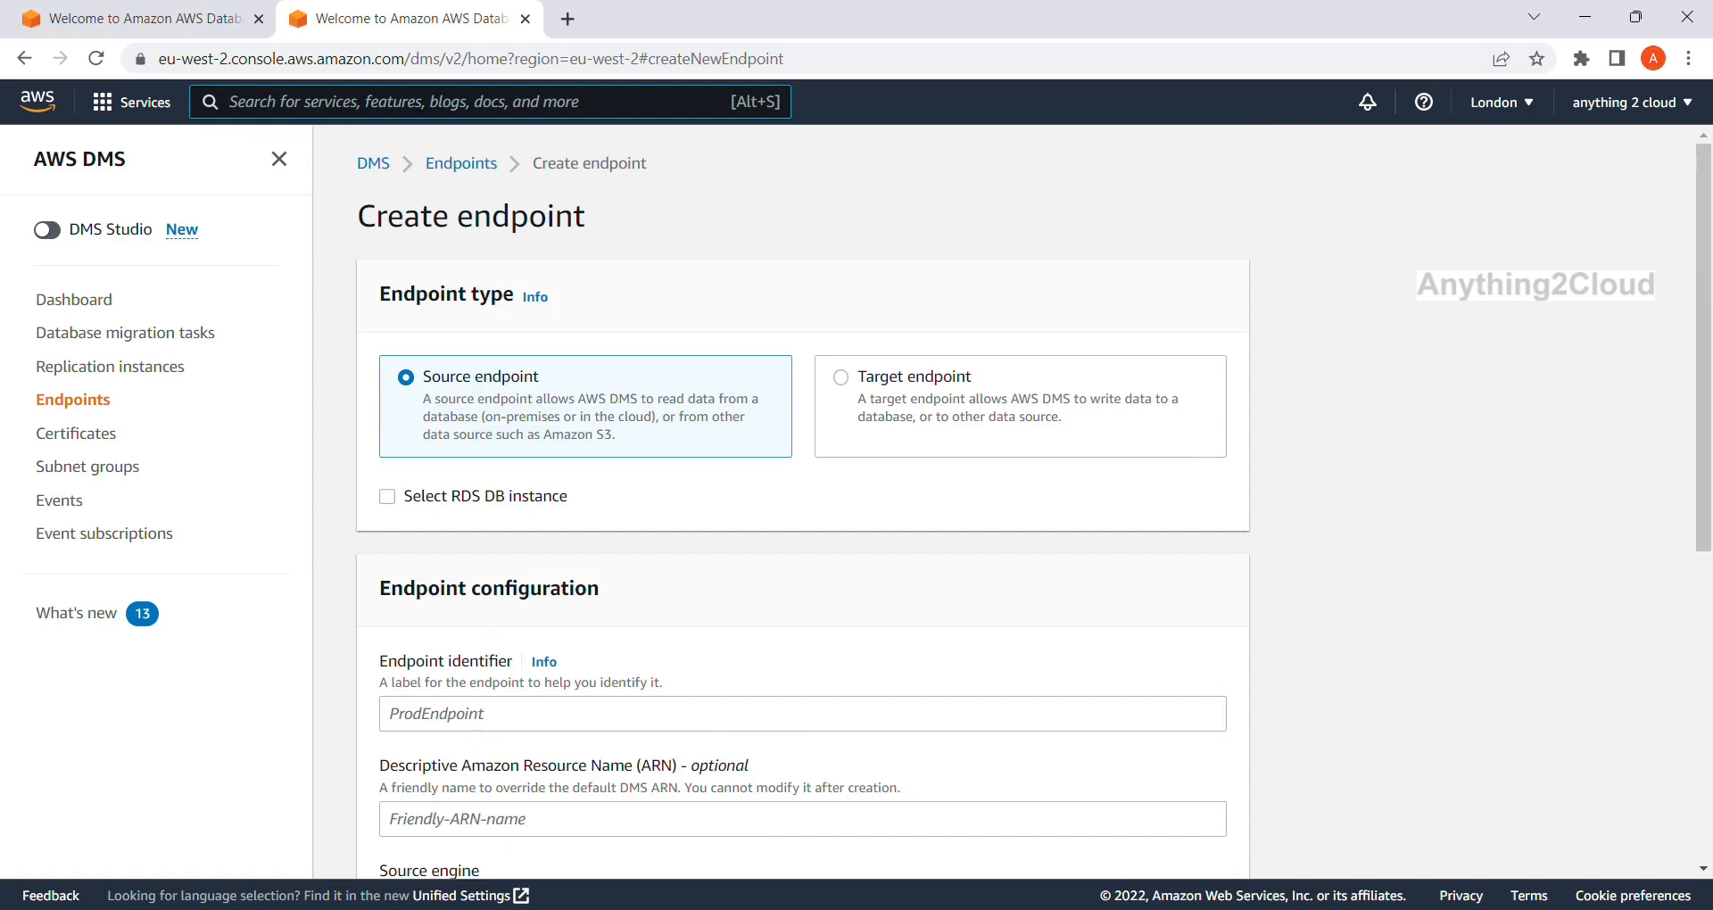
{"action": "type", "text": "IAM"}
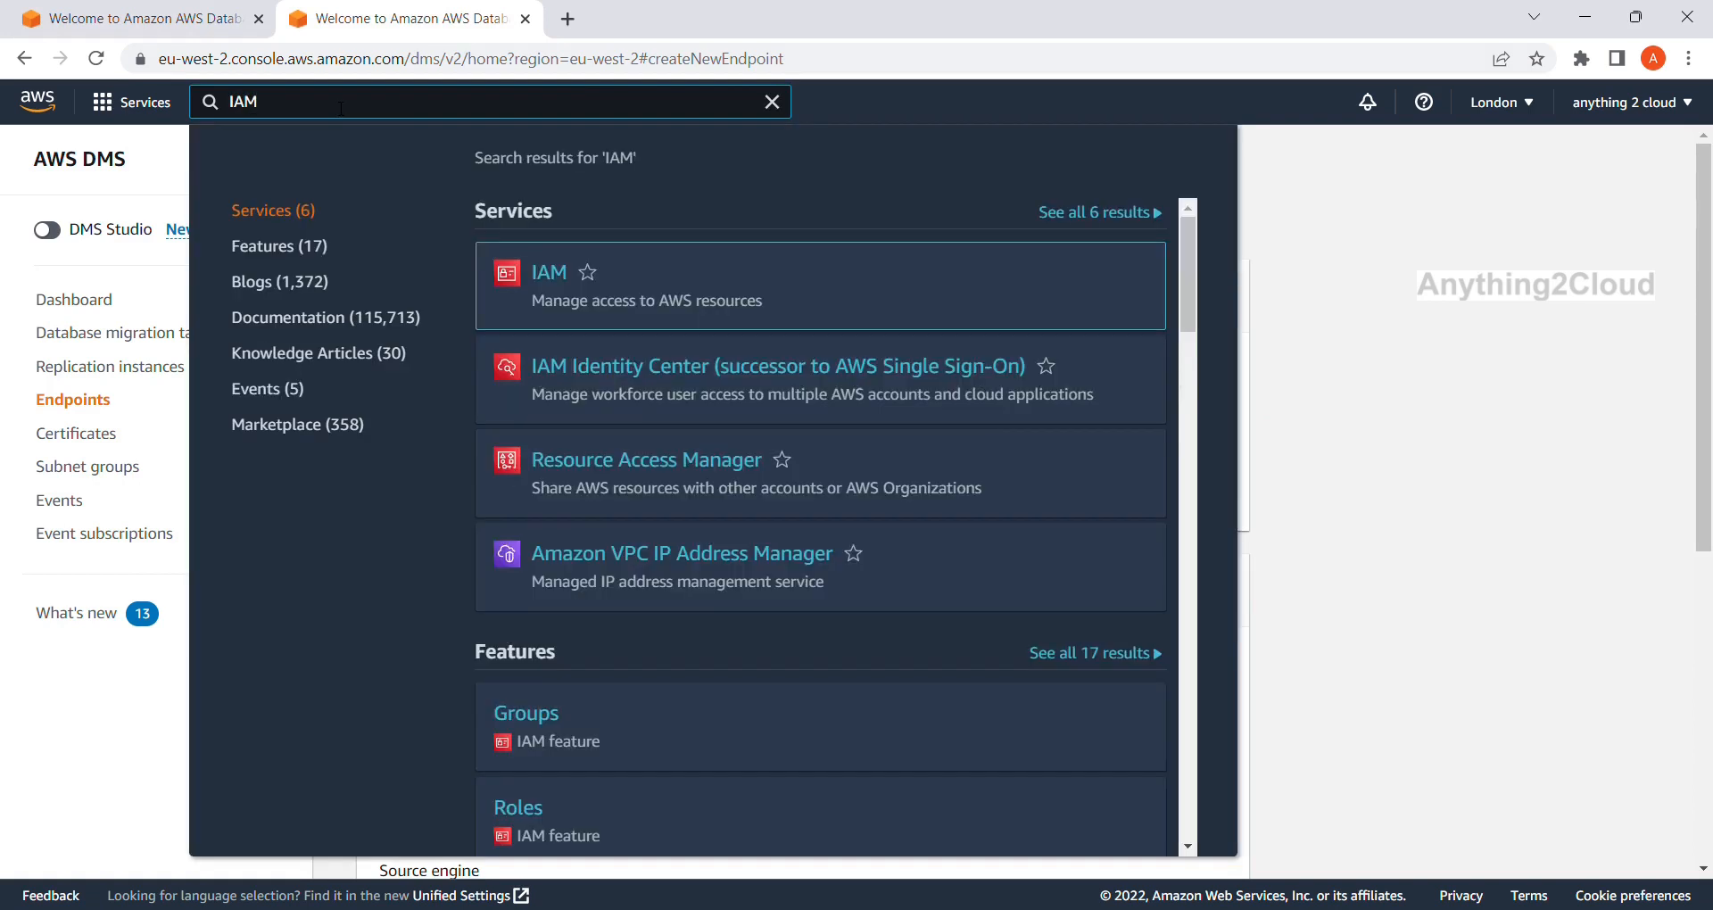
{"action": "left_click", "coordinate": [549, 274]}
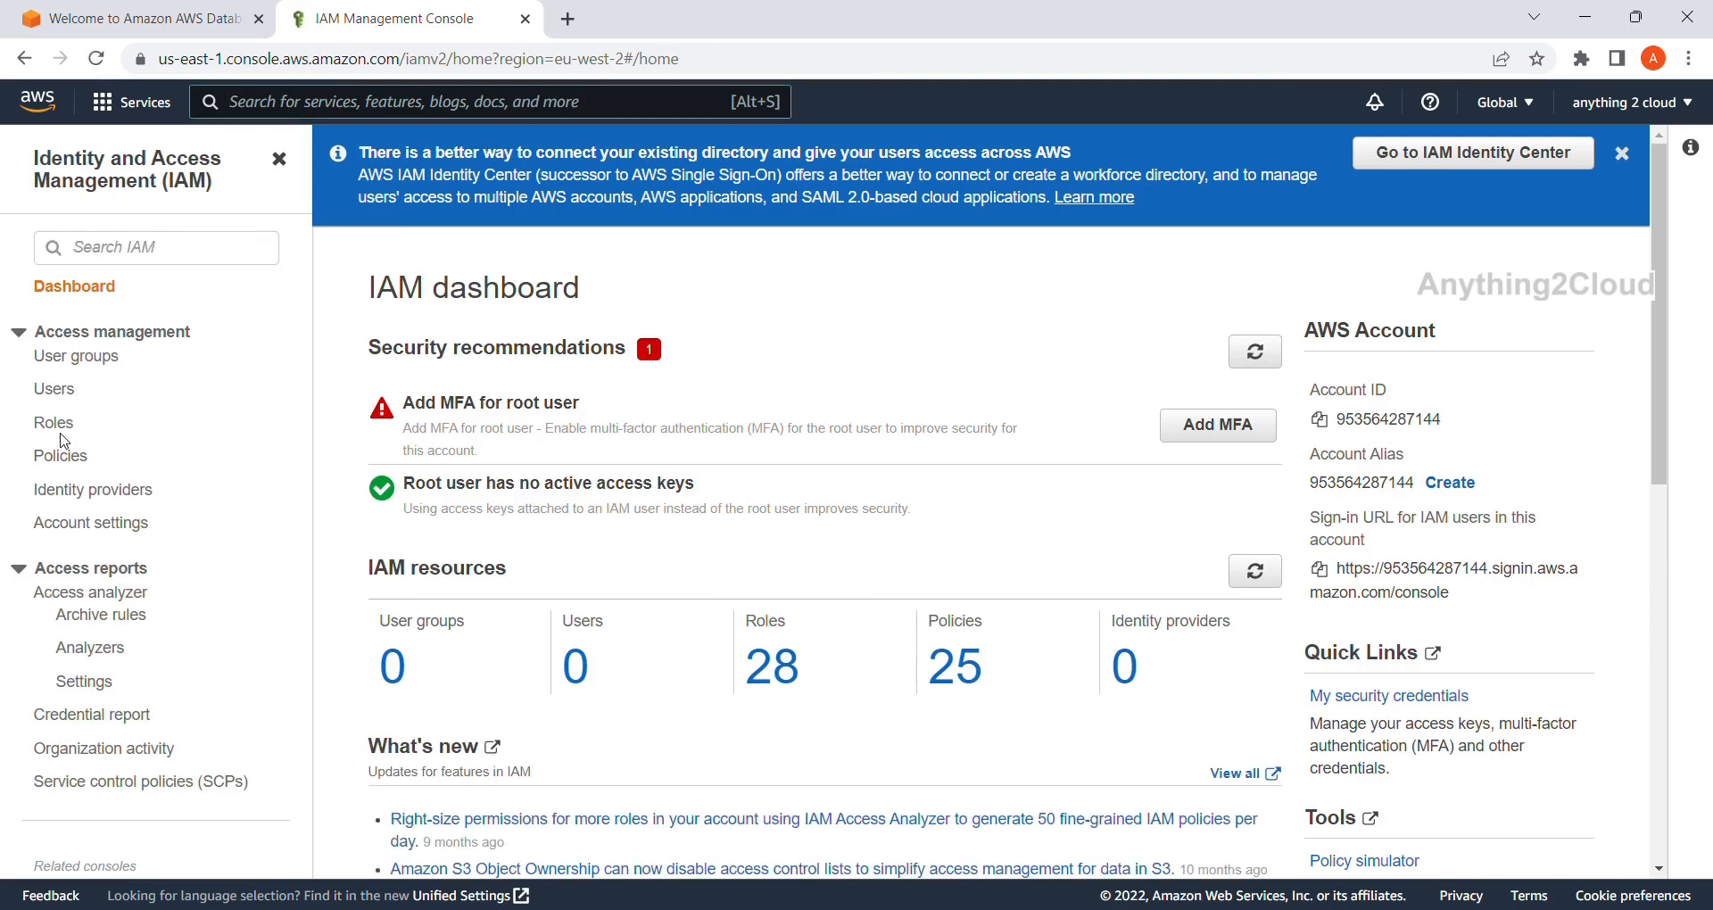
Filter IAM roles by 'dms' and inspect the existing dms-cdc-role.
{"action": "left_click", "coordinate": [66, 431]}
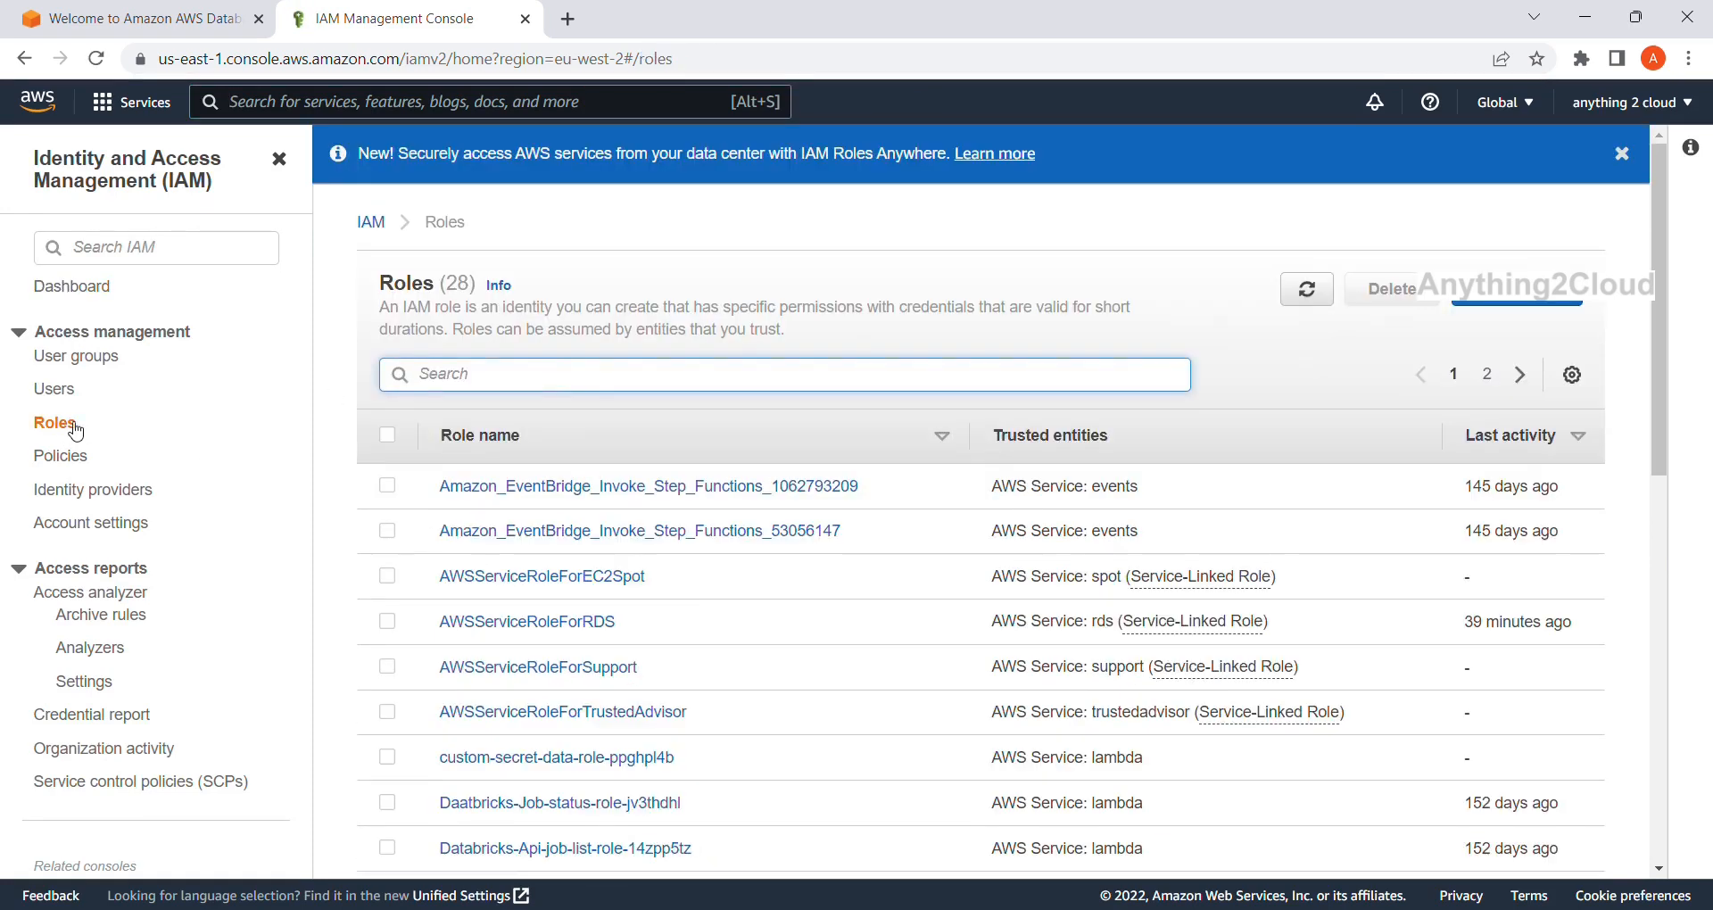
{"action": "type", "text": "dms"}
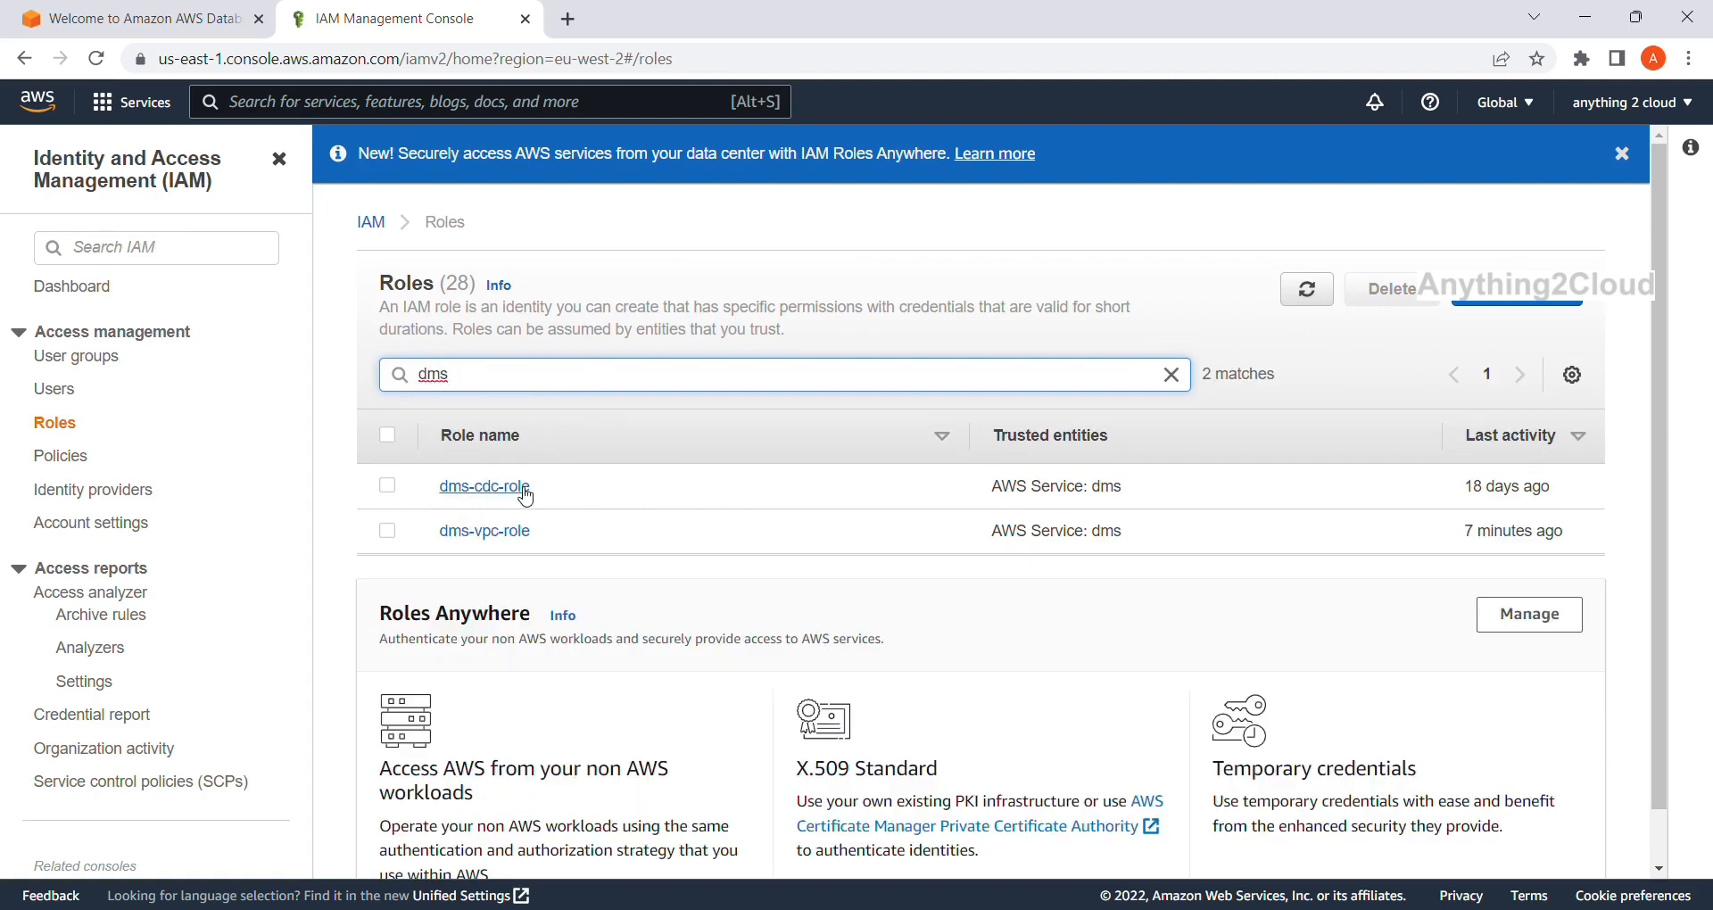
{"action": "left_click", "coordinate": [525, 493]}
{"action": "scroll", "coordinate": [642, 562], "scroll_direction": "down", "scroll_amount": 4}
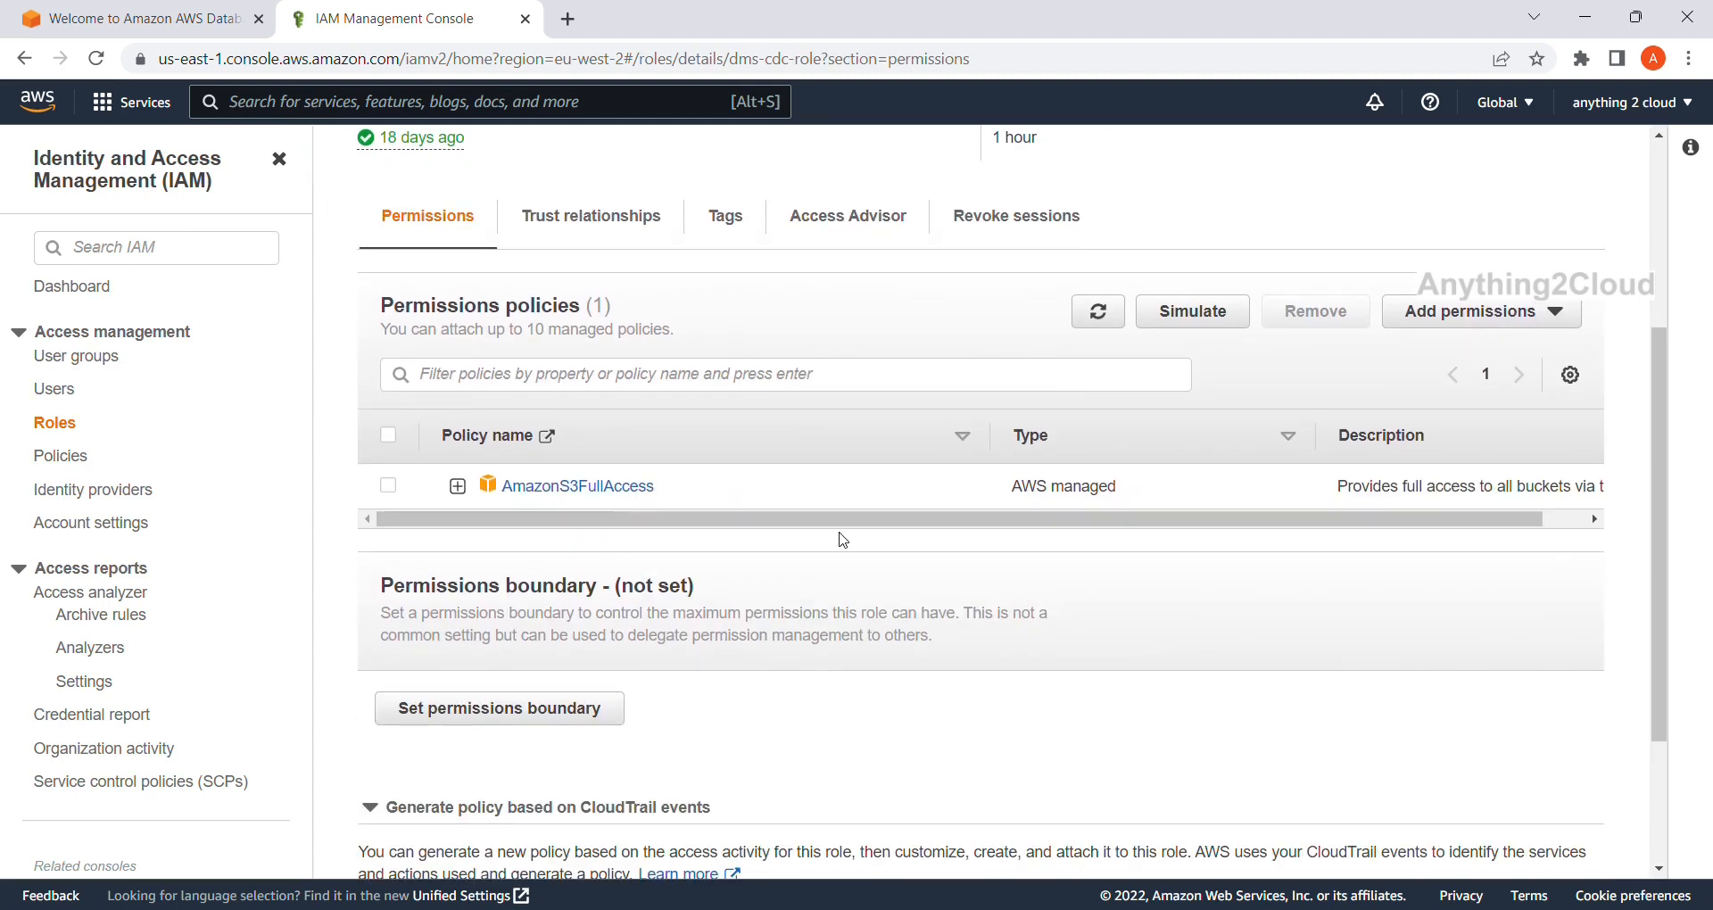
{"action": "scroll", "coordinate": [880, 522], "scroll_direction": "up", "scroll_amount": 4}
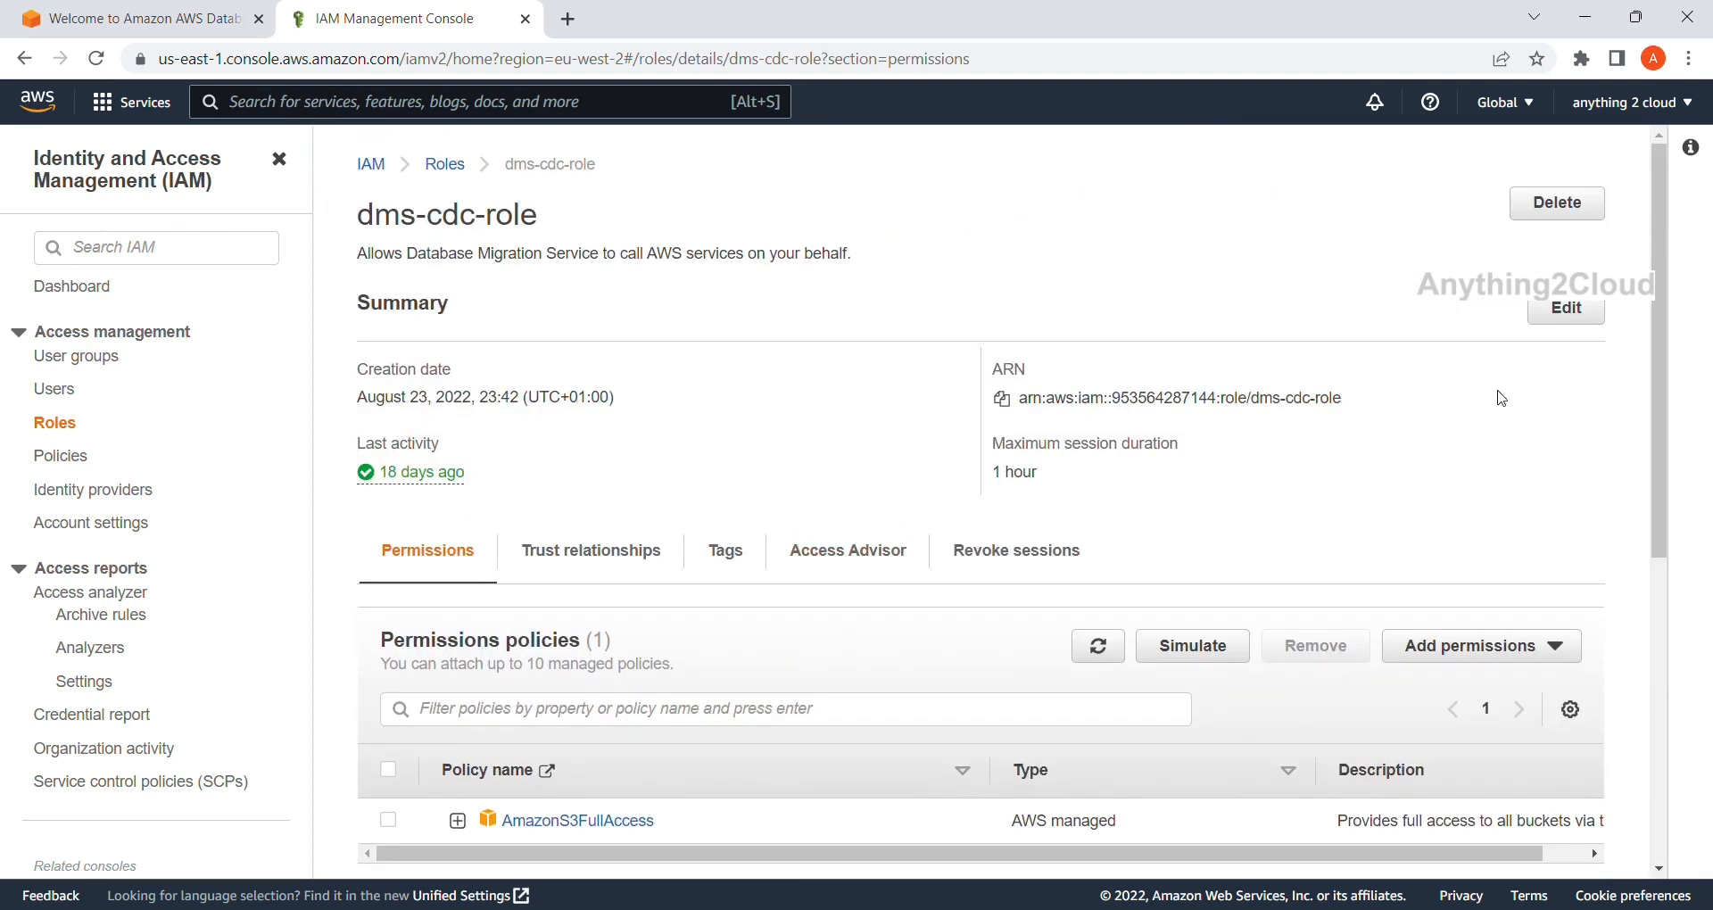
{"action": "left_click", "coordinate": [446, 164]}
Start a new role trusted by AWS service DMS with the DMS use case.
{"action": "left_click", "coordinate": [1476, 301]}
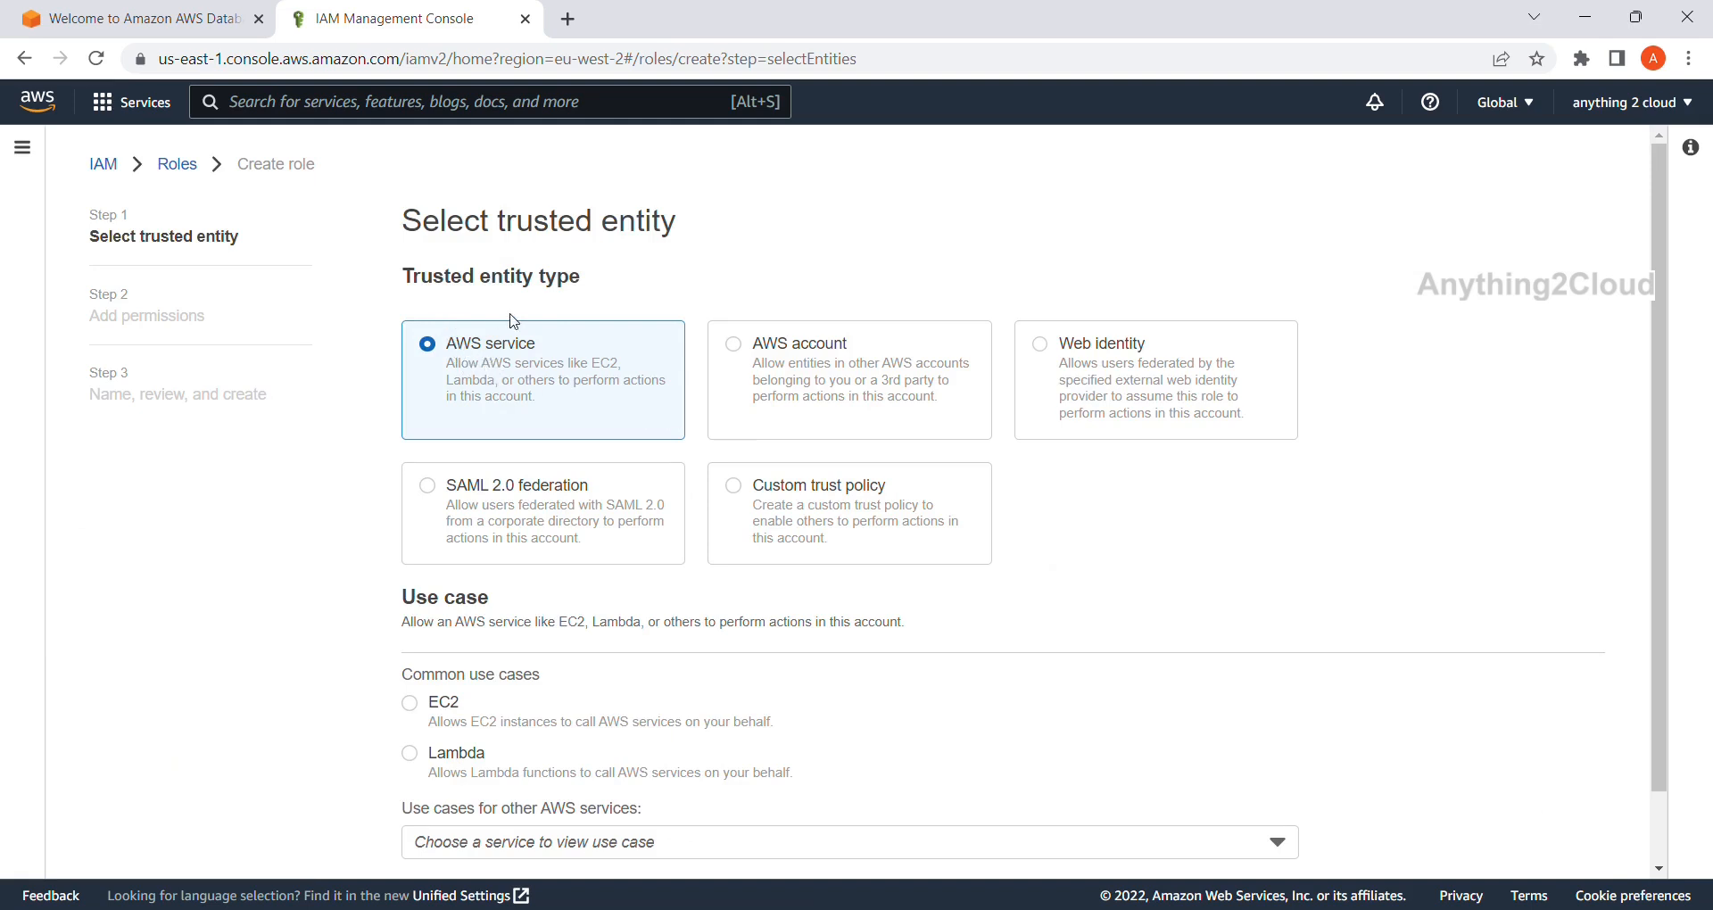
{"action": "scroll", "coordinate": [535, 402], "scroll_direction": "down", "scroll_amount": 1}
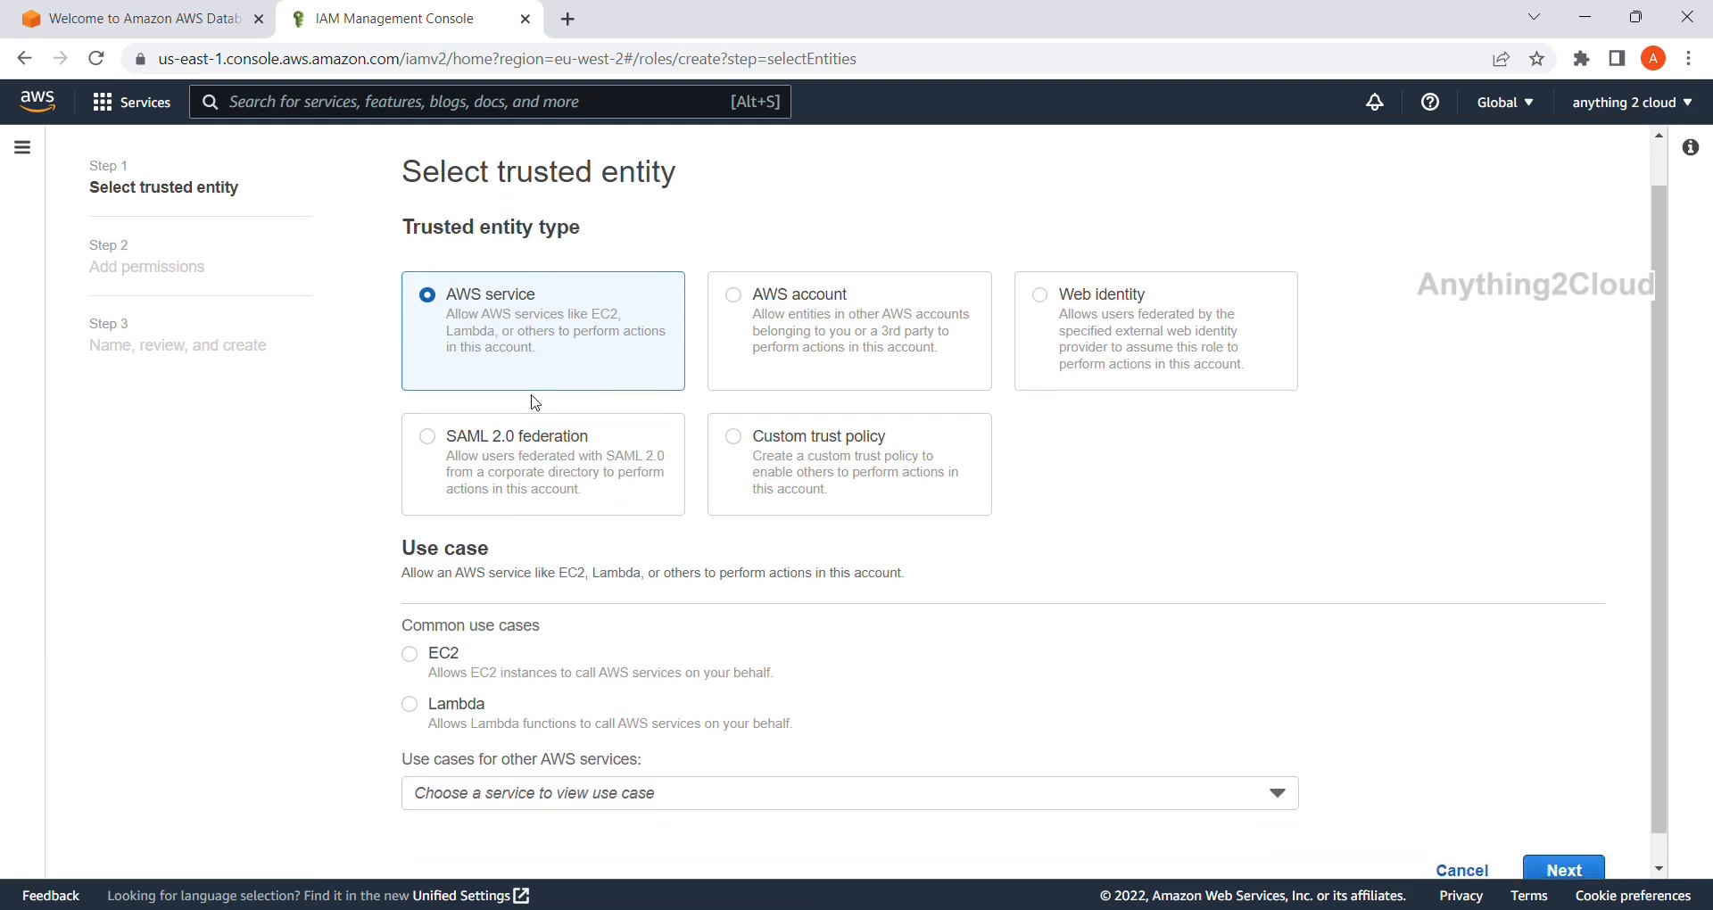
{"action": "scroll", "coordinate": [535, 402], "scroll_direction": "down", "scroll_amount": 1}
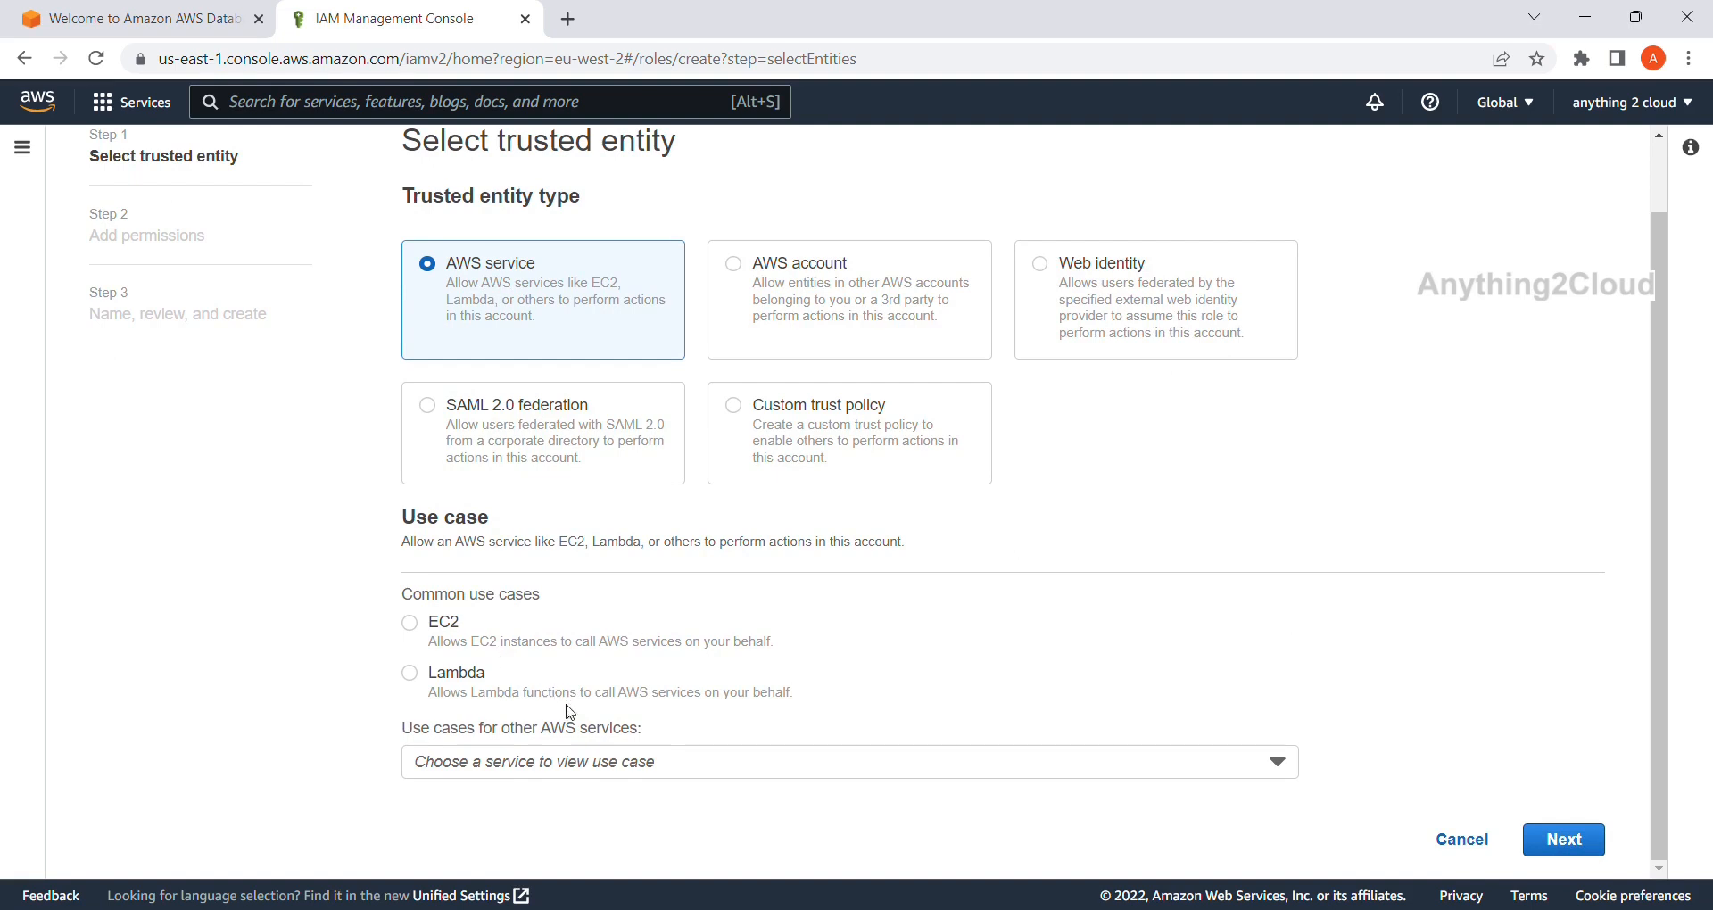
{"action": "left_click", "coordinate": [578, 767]}
{"action": "type", "text": "dms"}
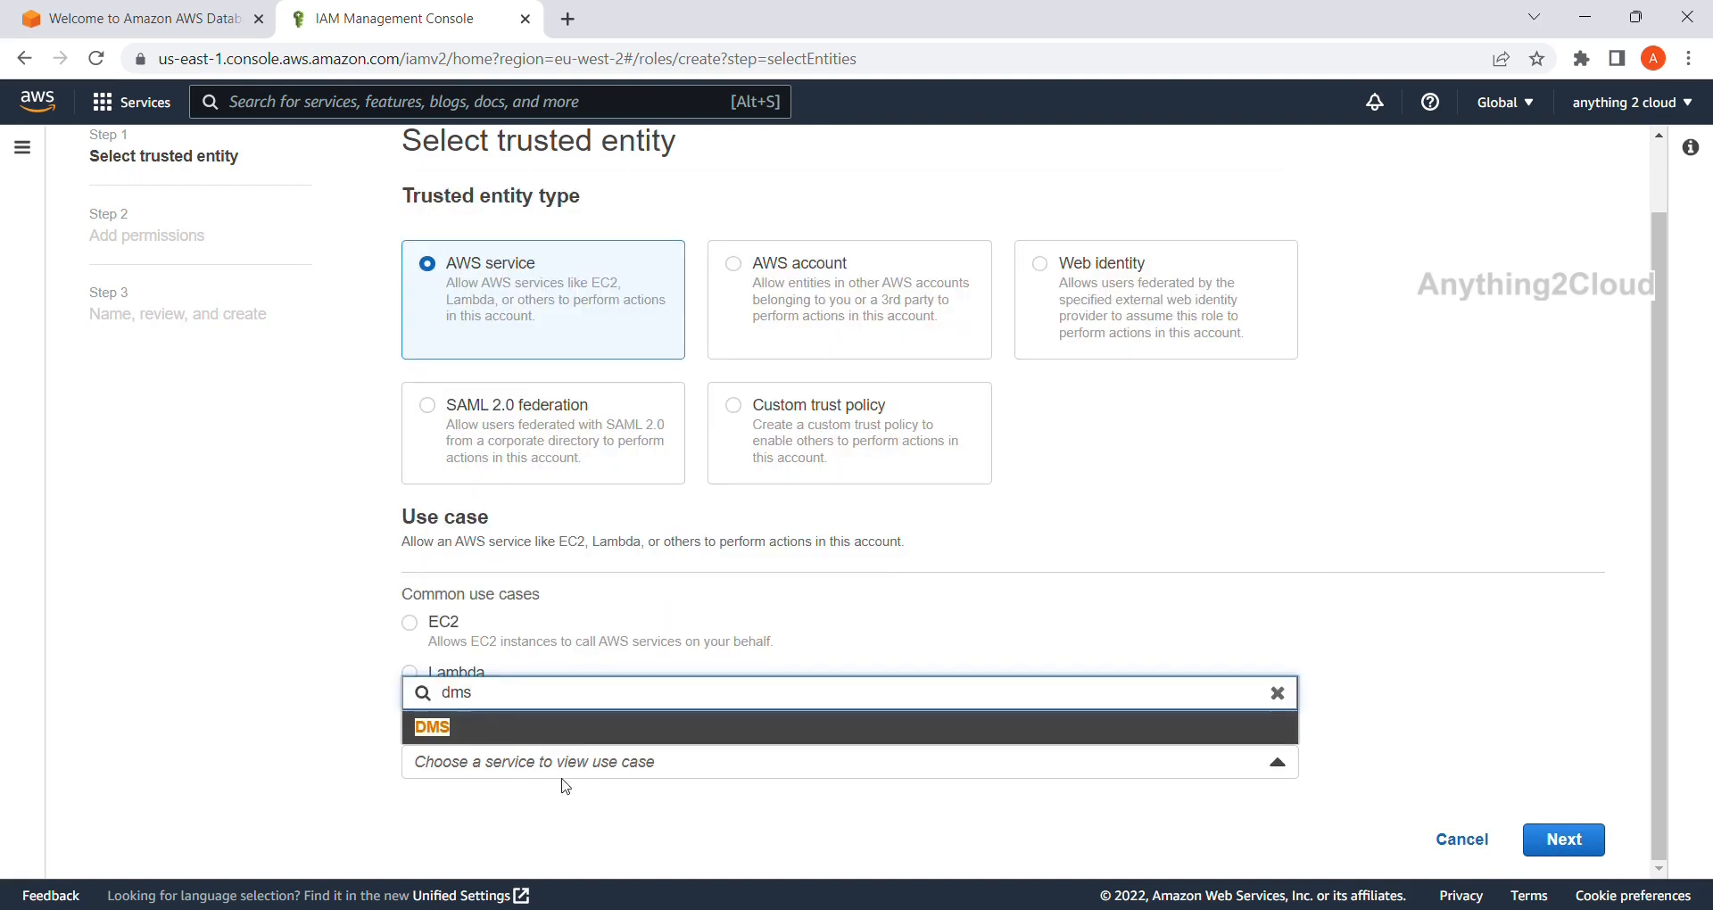
{"action": "left_click", "coordinate": [433, 726]}
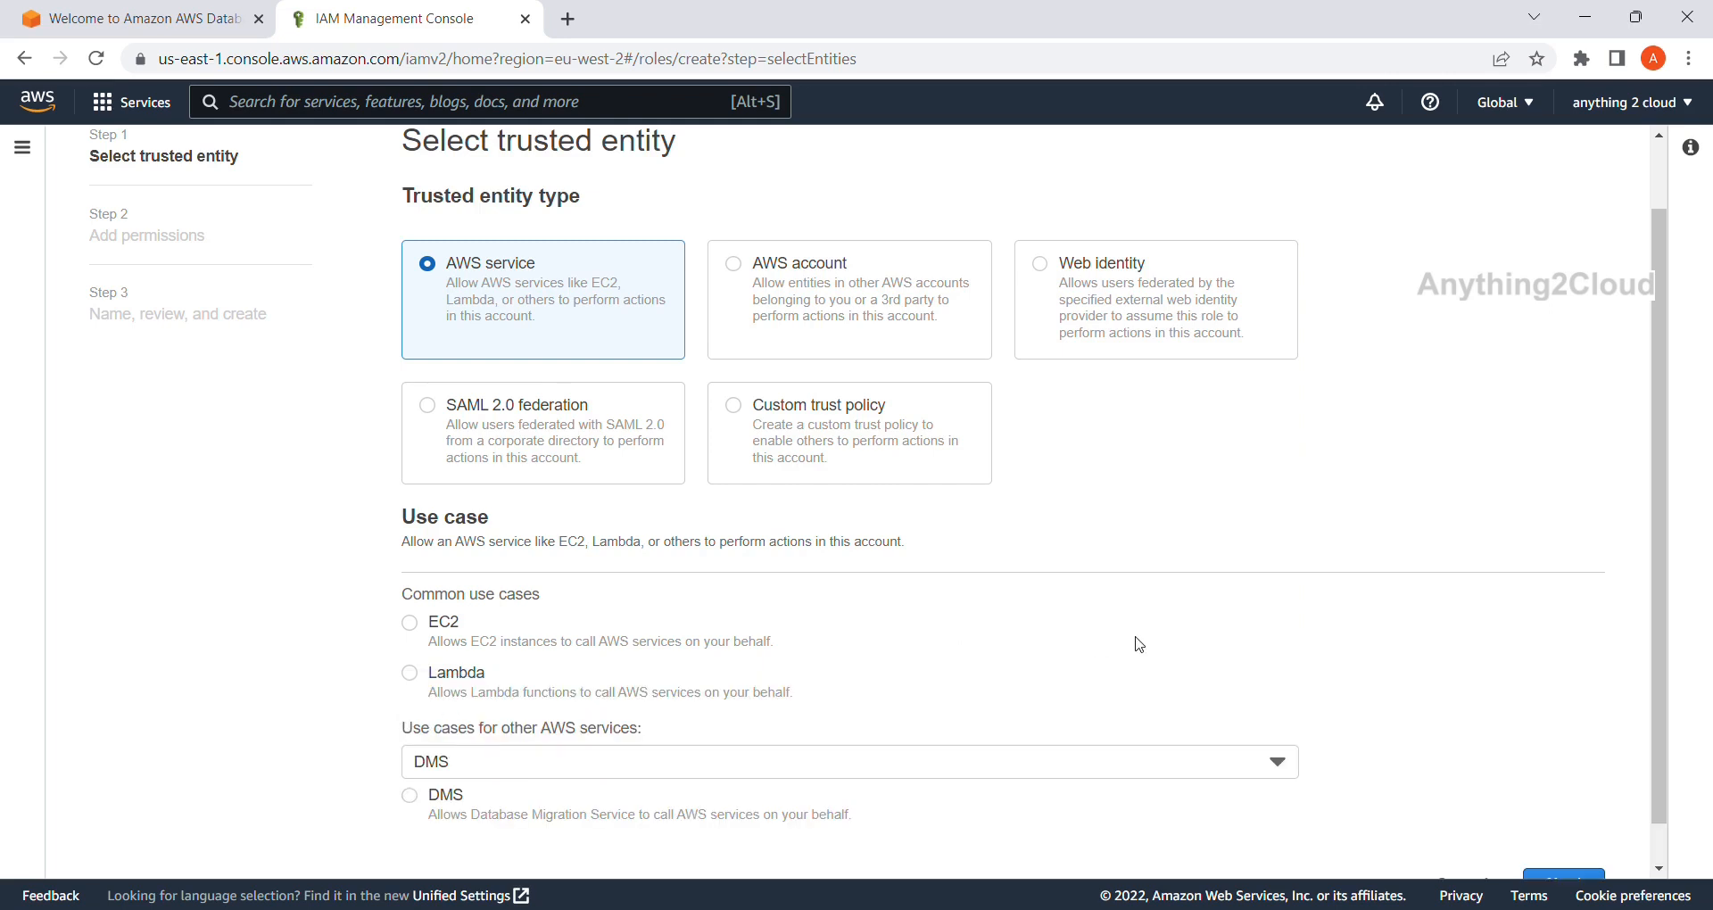
{"action": "scroll", "coordinate": [1139, 644], "scroll_direction": "down", "scroll_amount": 1}
{"action": "left_click", "coordinate": [424, 758]}
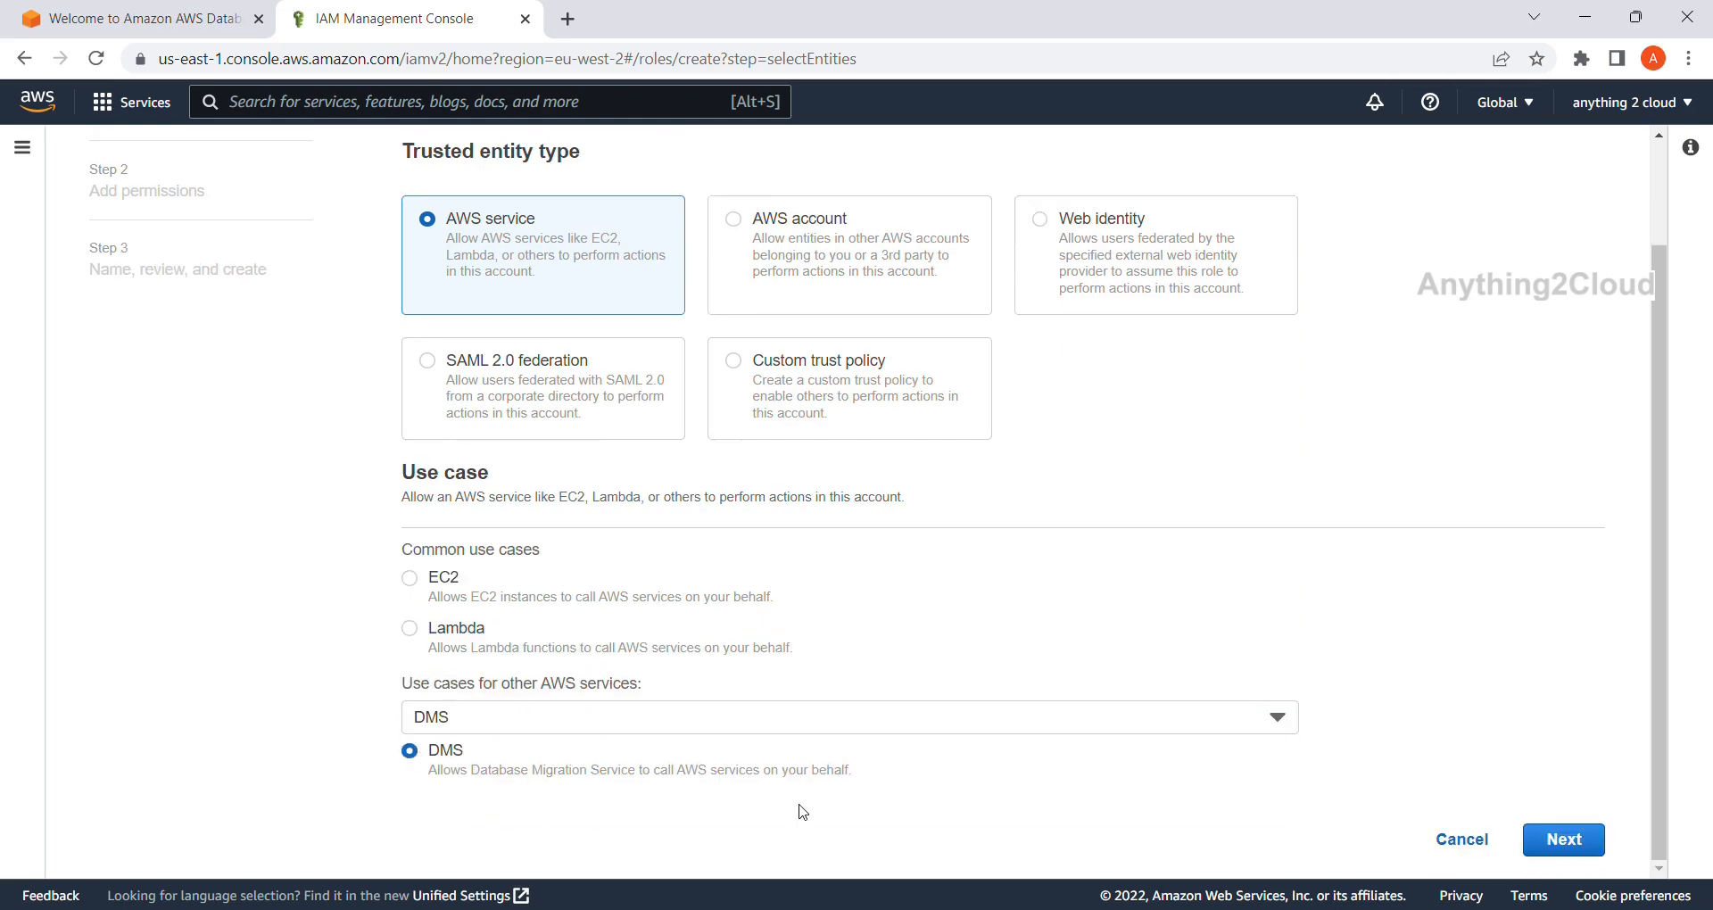
{"action": "left_click", "coordinate": [1568, 842]}
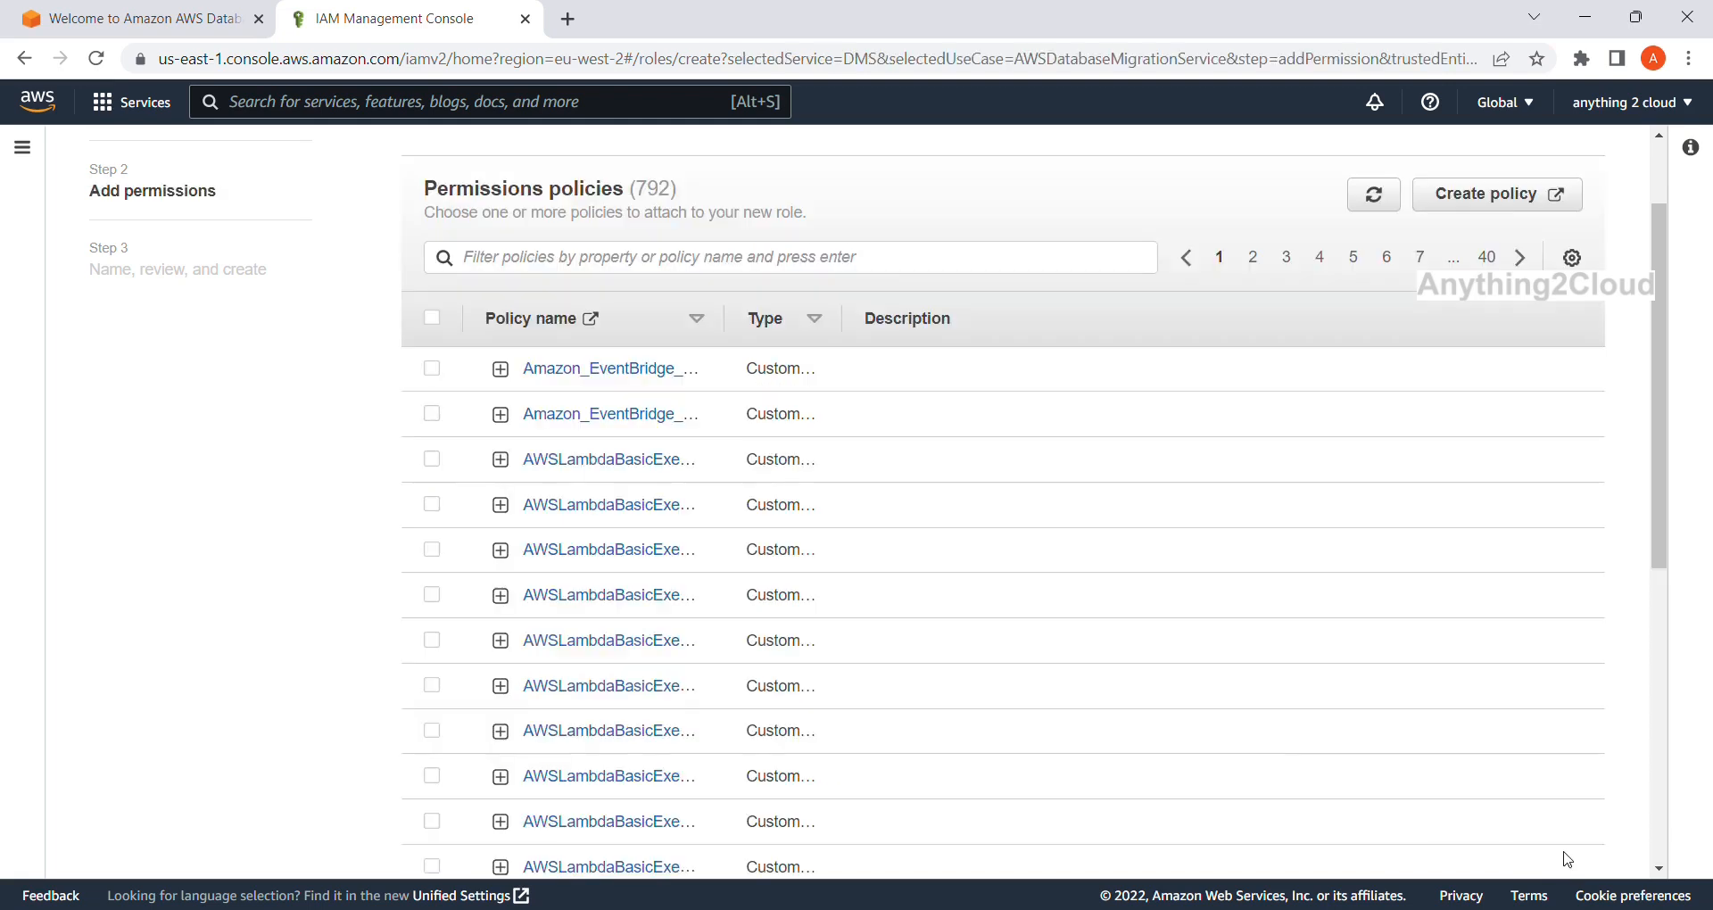
Attach the AmazonS3FullAccess policy and proceed to naming and review.
{"action": "left_click", "coordinate": [867, 263]}
{"action": "type", "text": "s3"}
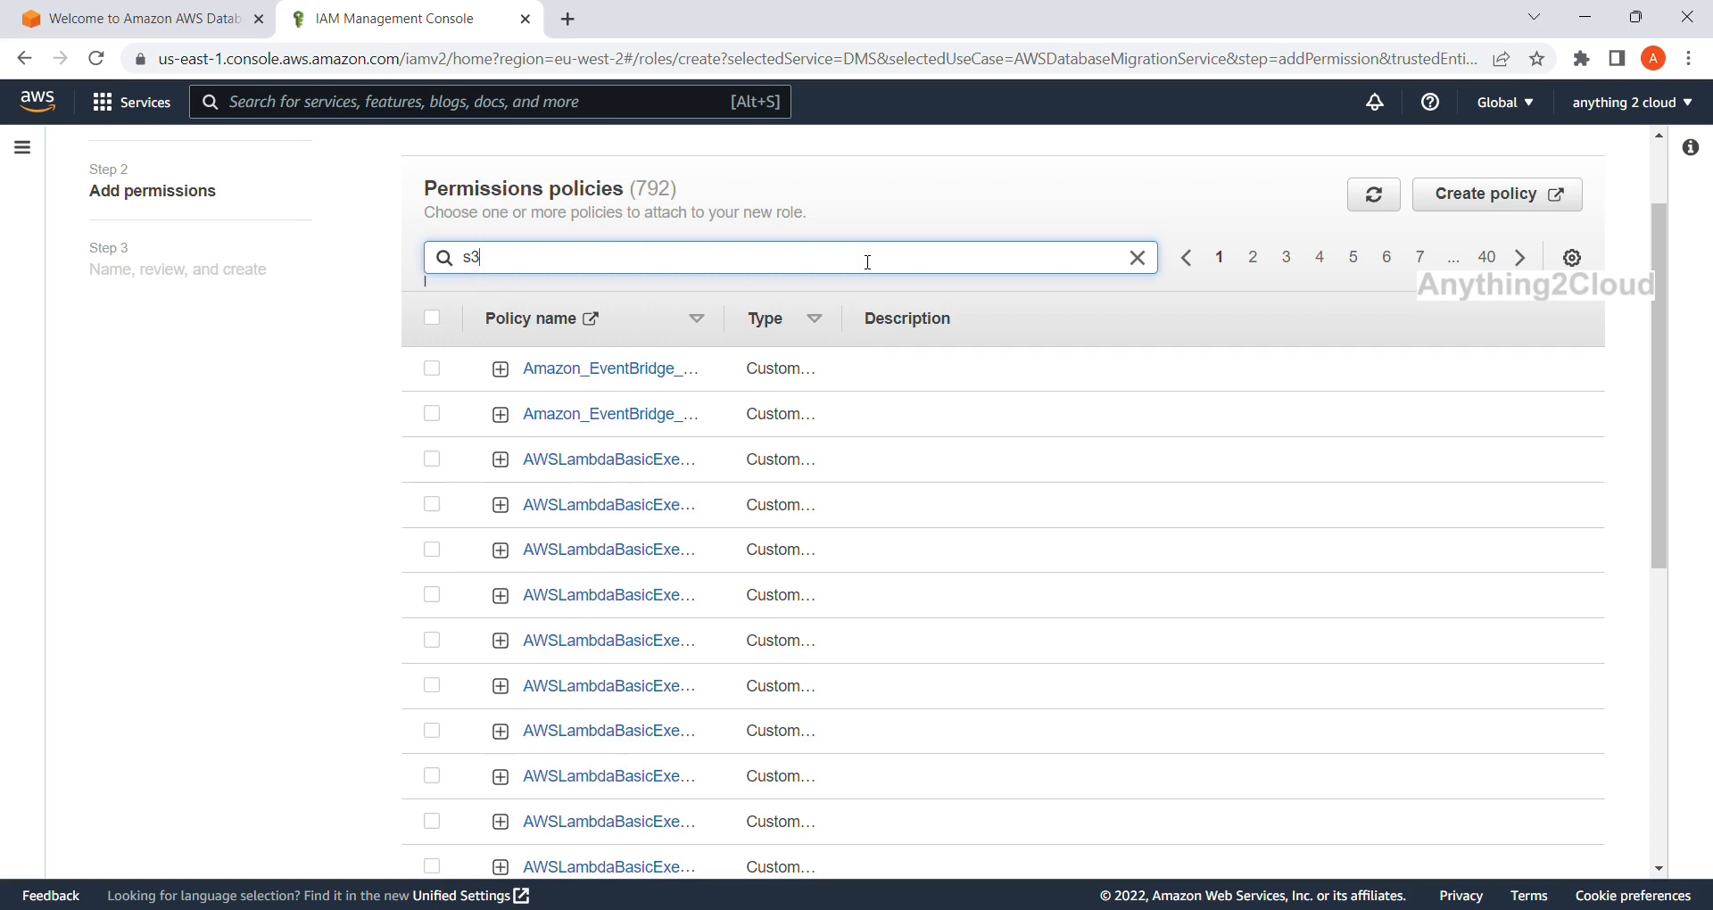
{"action": "key", "text": "Return"}
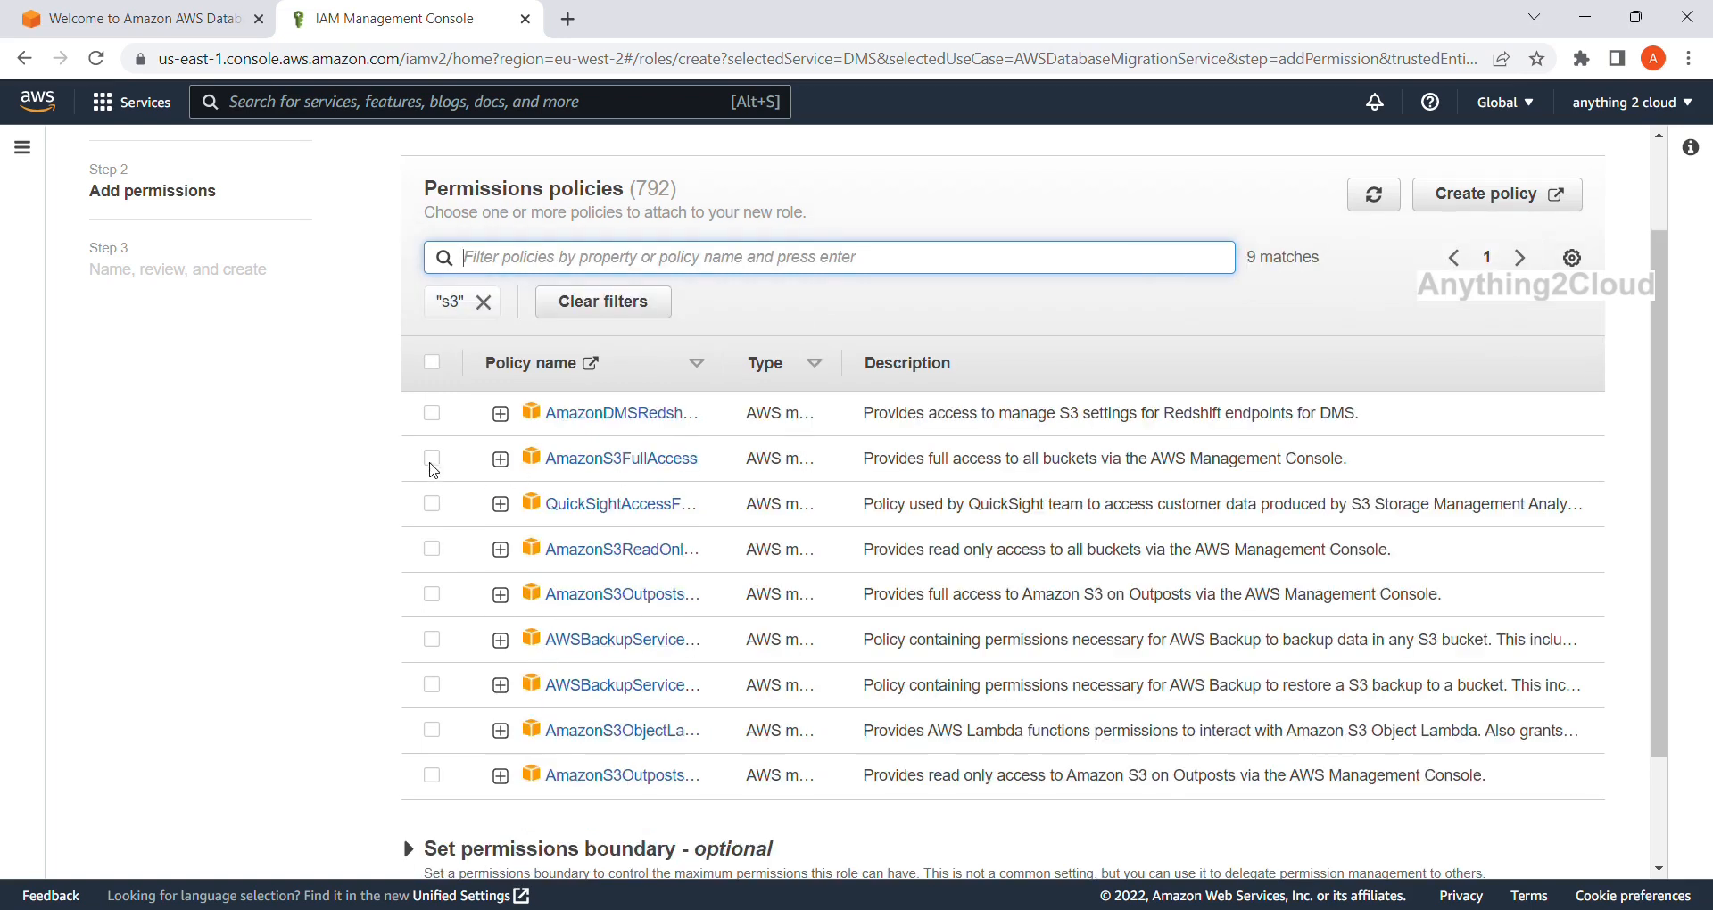
{"action": "left_click", "coordinate": [432, 459]}
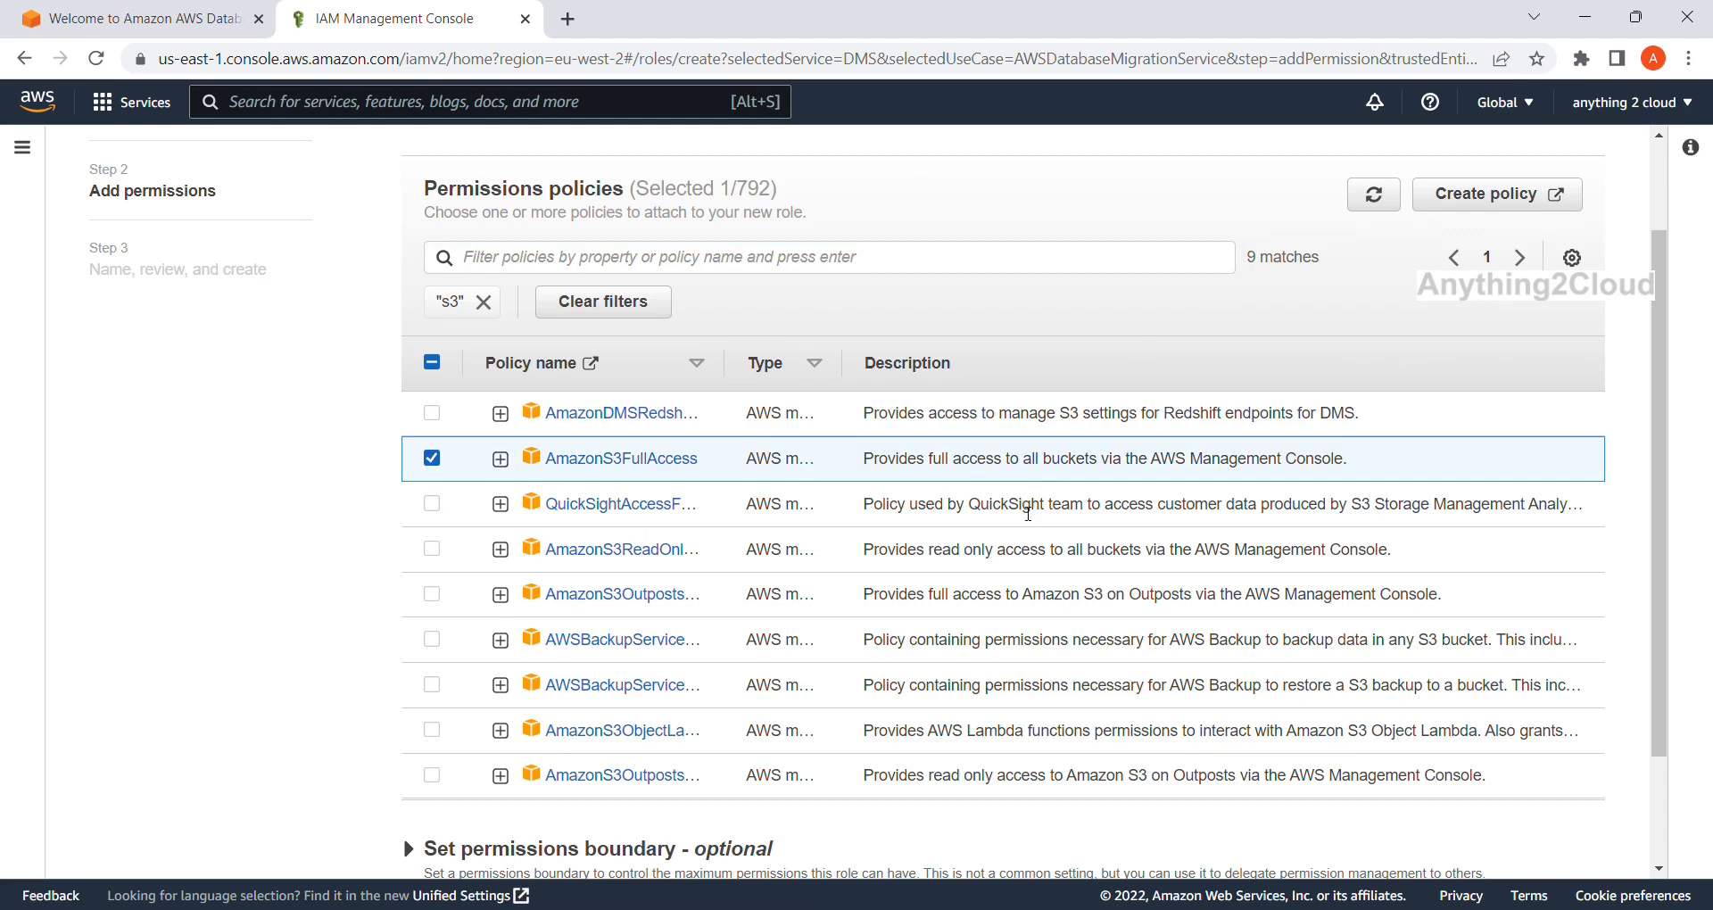
{"action": "scroll", "coordinate": [1024, 508], "scroll_direction": "down", "scroll_amount": 2}
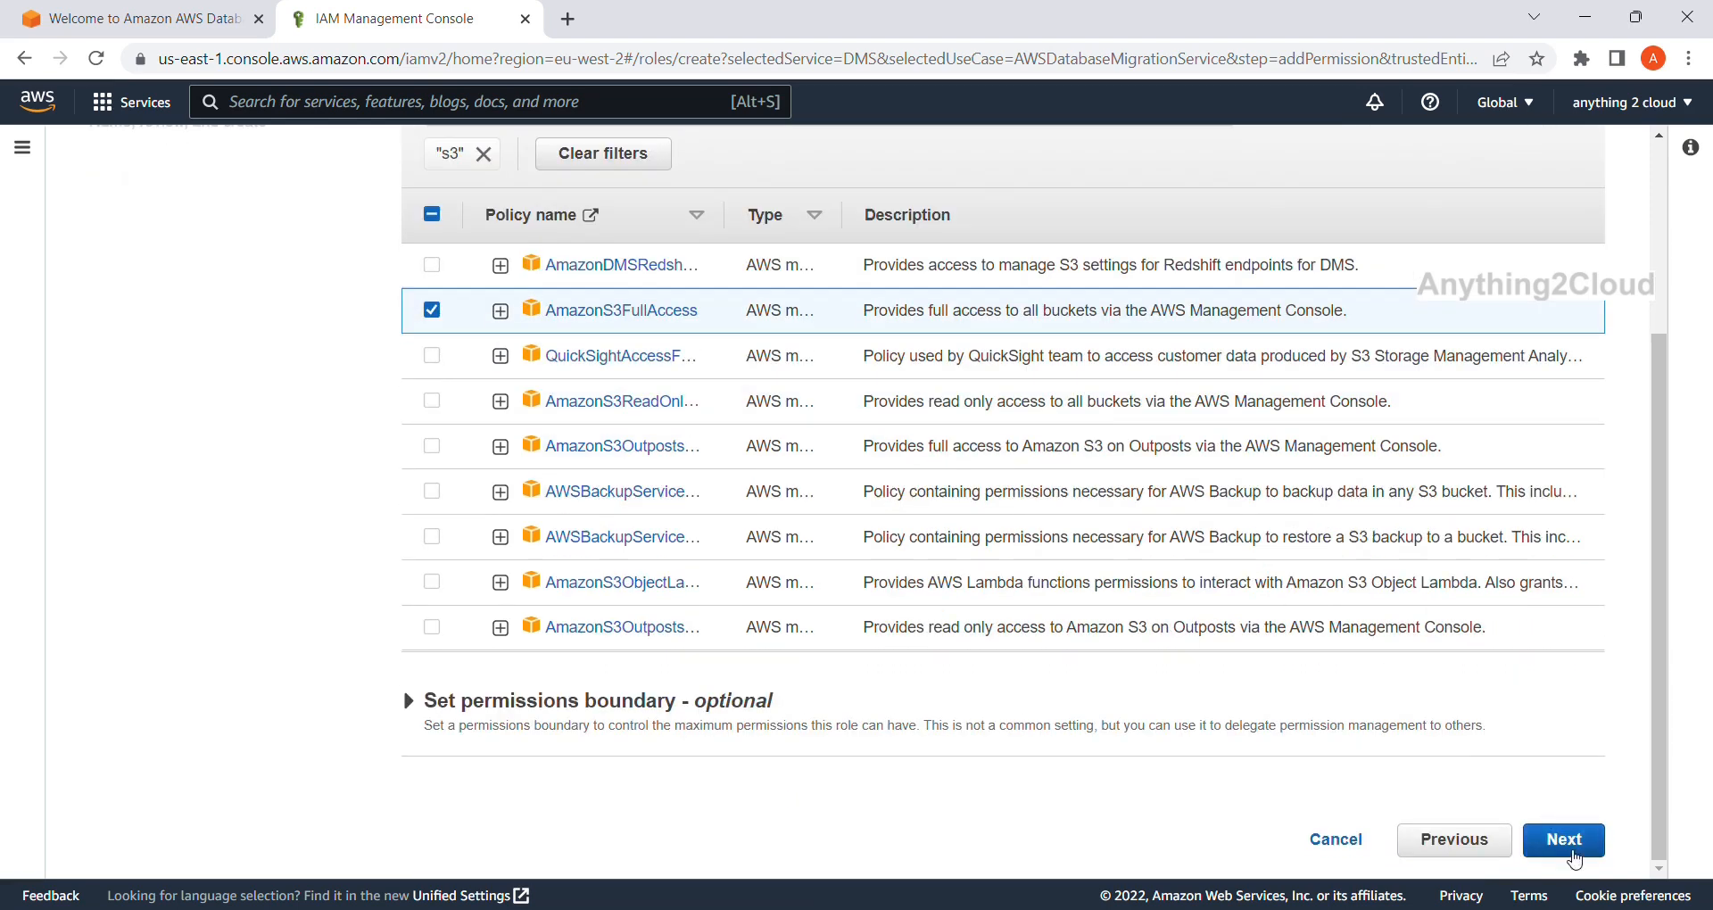
{"action": "scroll", "coordinate": [1574, 803], "scroll_direction": "up", "scroll_amount": 3}
{"action": "scroll", "coordinate": [1576, 628], "scroll_direction": "down", "scroll_amount": 2}
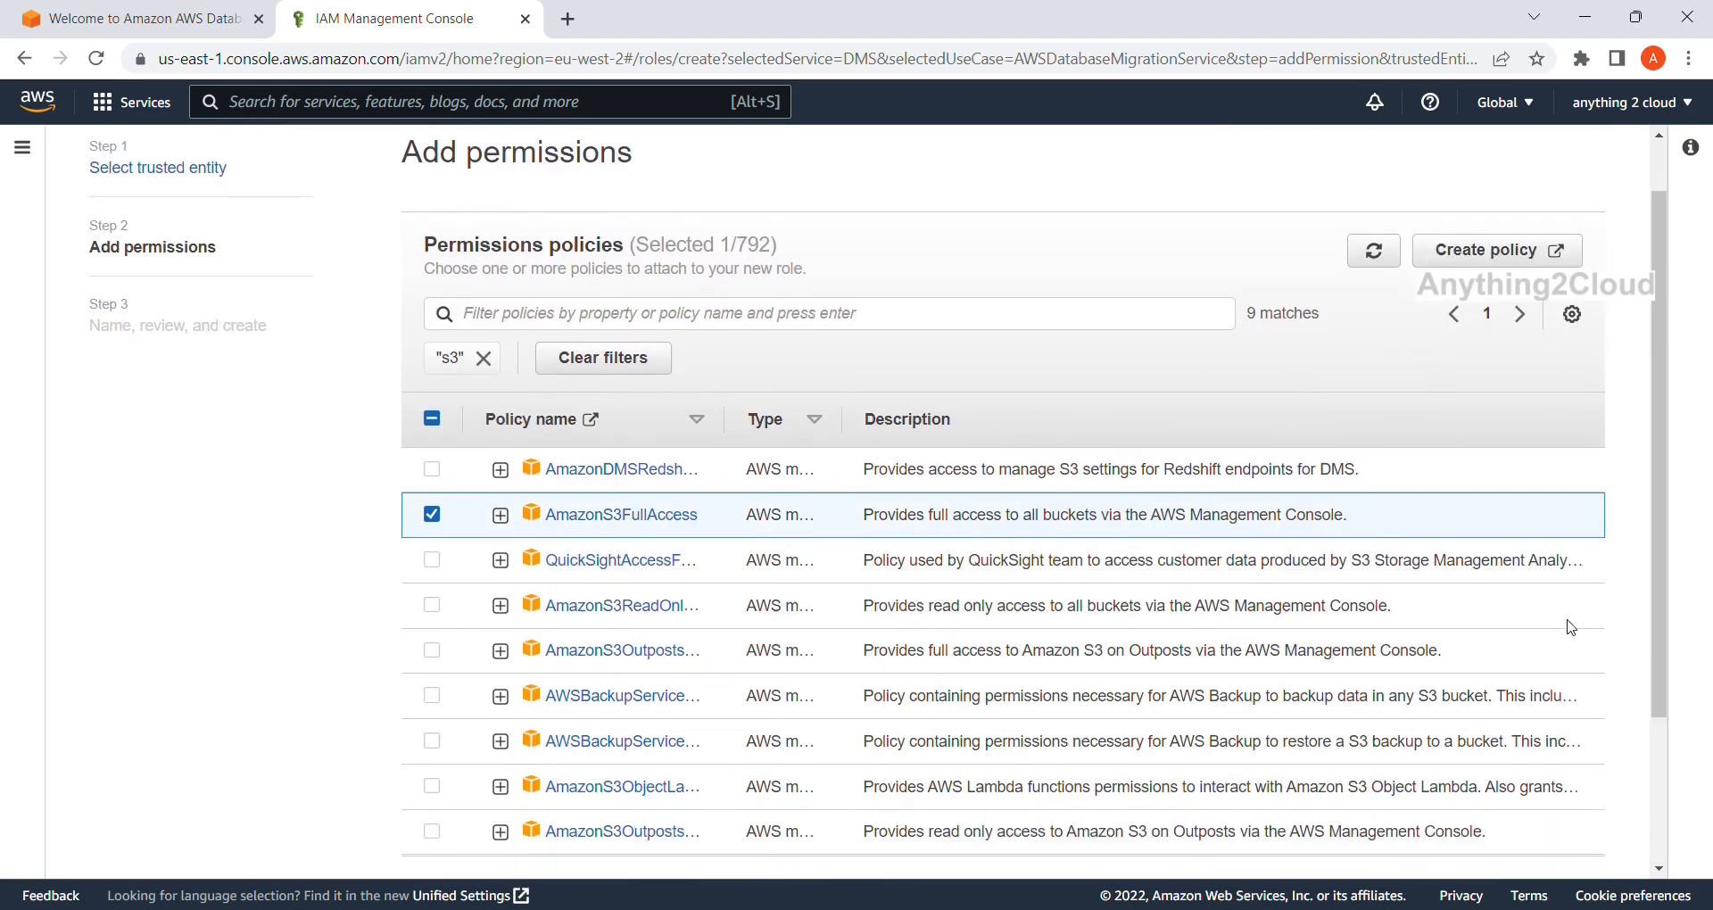
{"action": "scroll", "coordinate": [1576, 628], "scroll_direction": "down", "scroll_amount": 2}
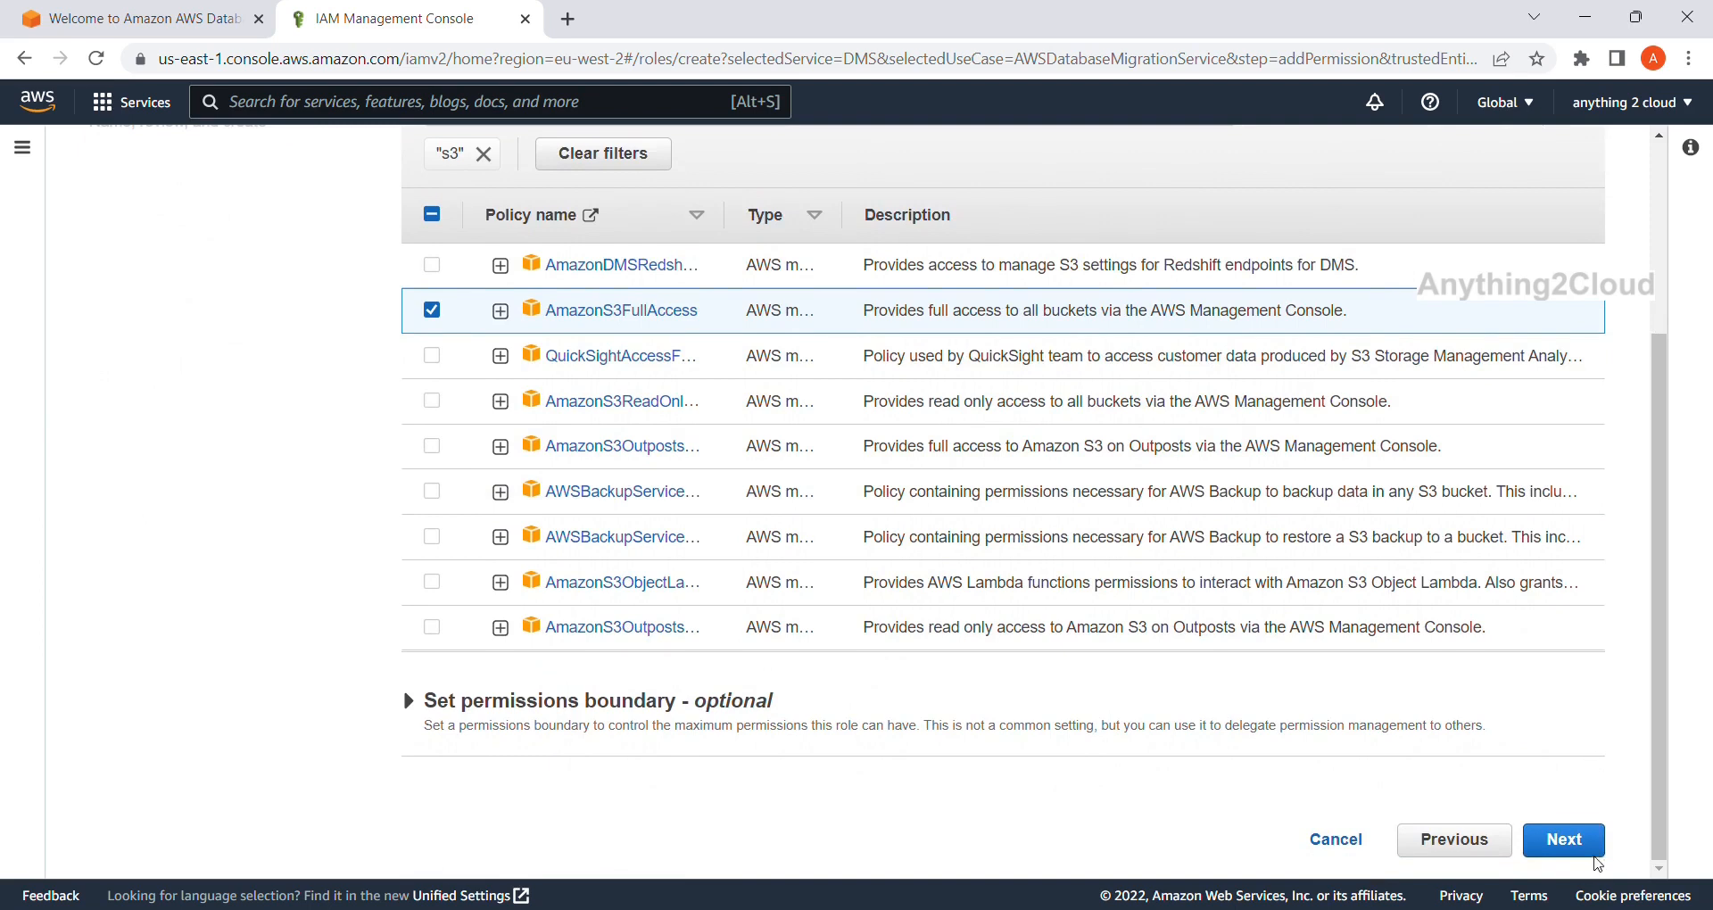
{"action": "left_click", "coordinate": [1588, 840]}
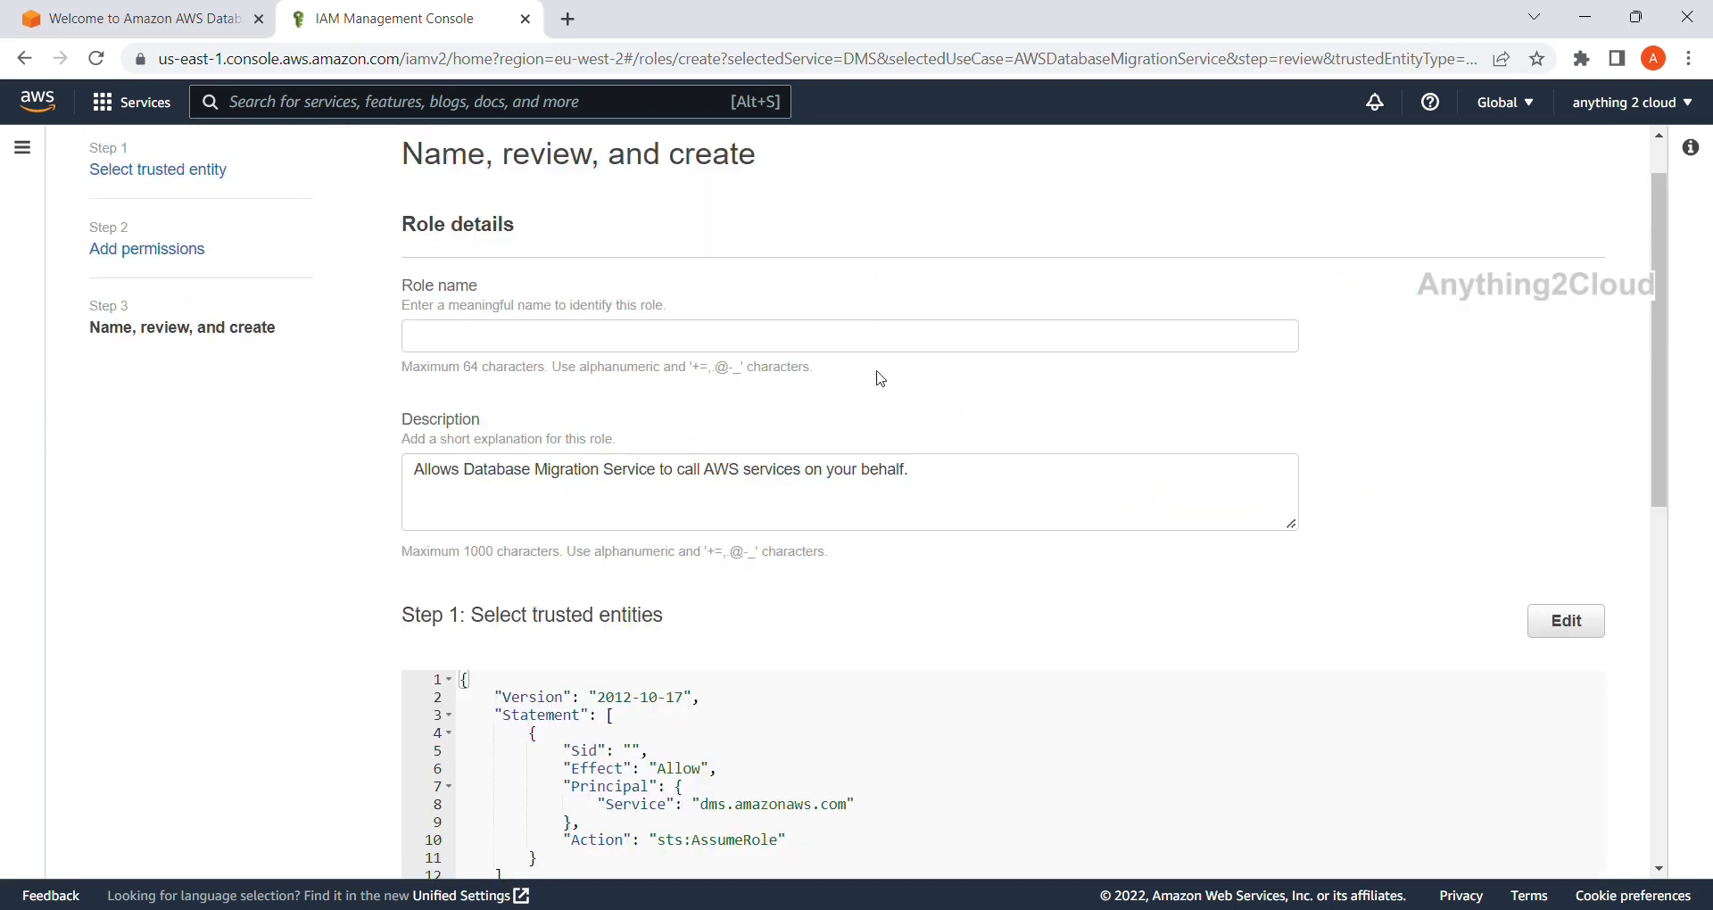
Name the role postgres-cdc, review it, and create it.
{"action": "left_click", "coordinate": [756, 347]}
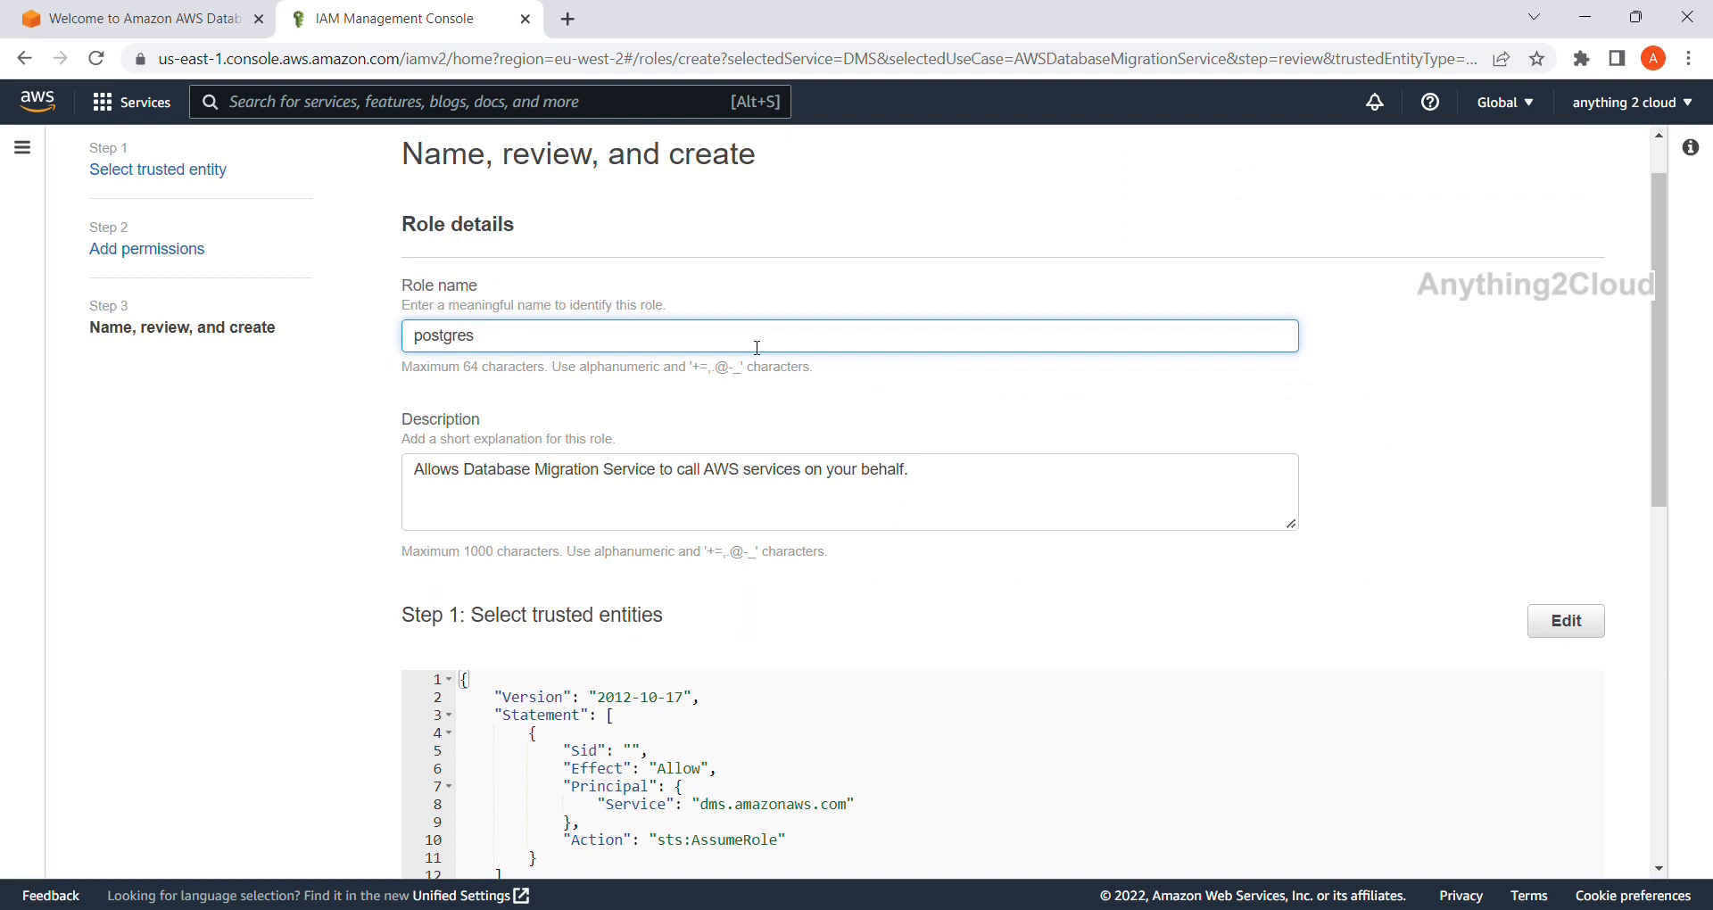
{"action": "scroll", "coordinate": [756, 348], "scroll_direction": "down", "scroll_amount": 1}
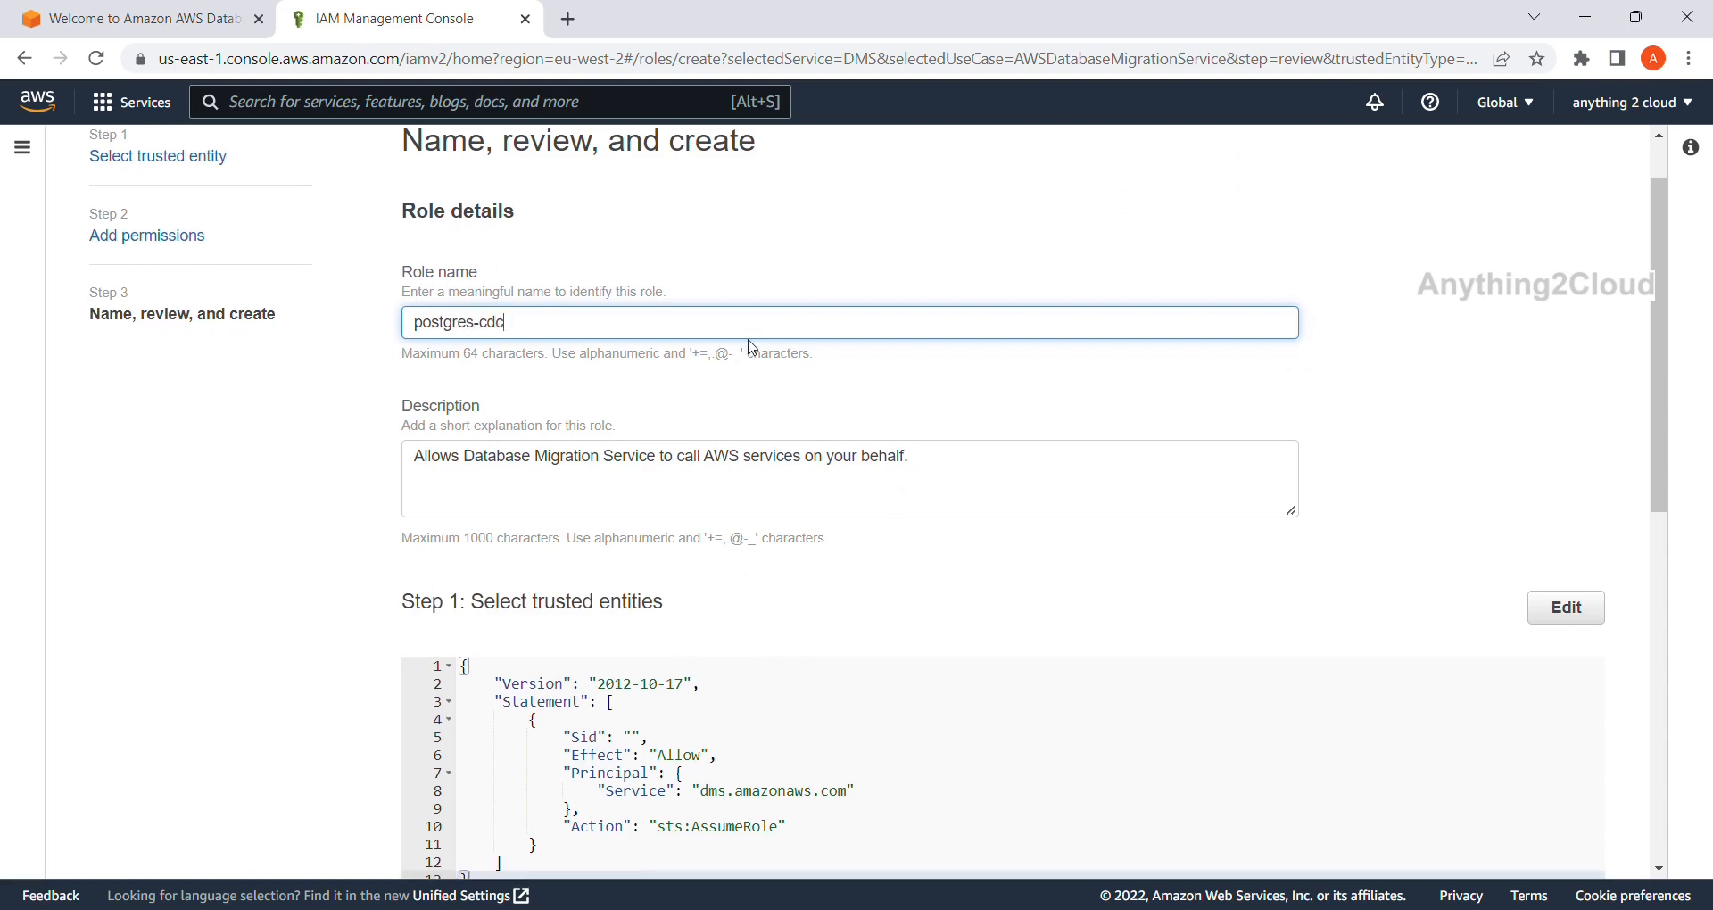
{"action": "scroll", "coordinate": [757, 348], "scroll_direction": "down", "scroll_amount": 1}
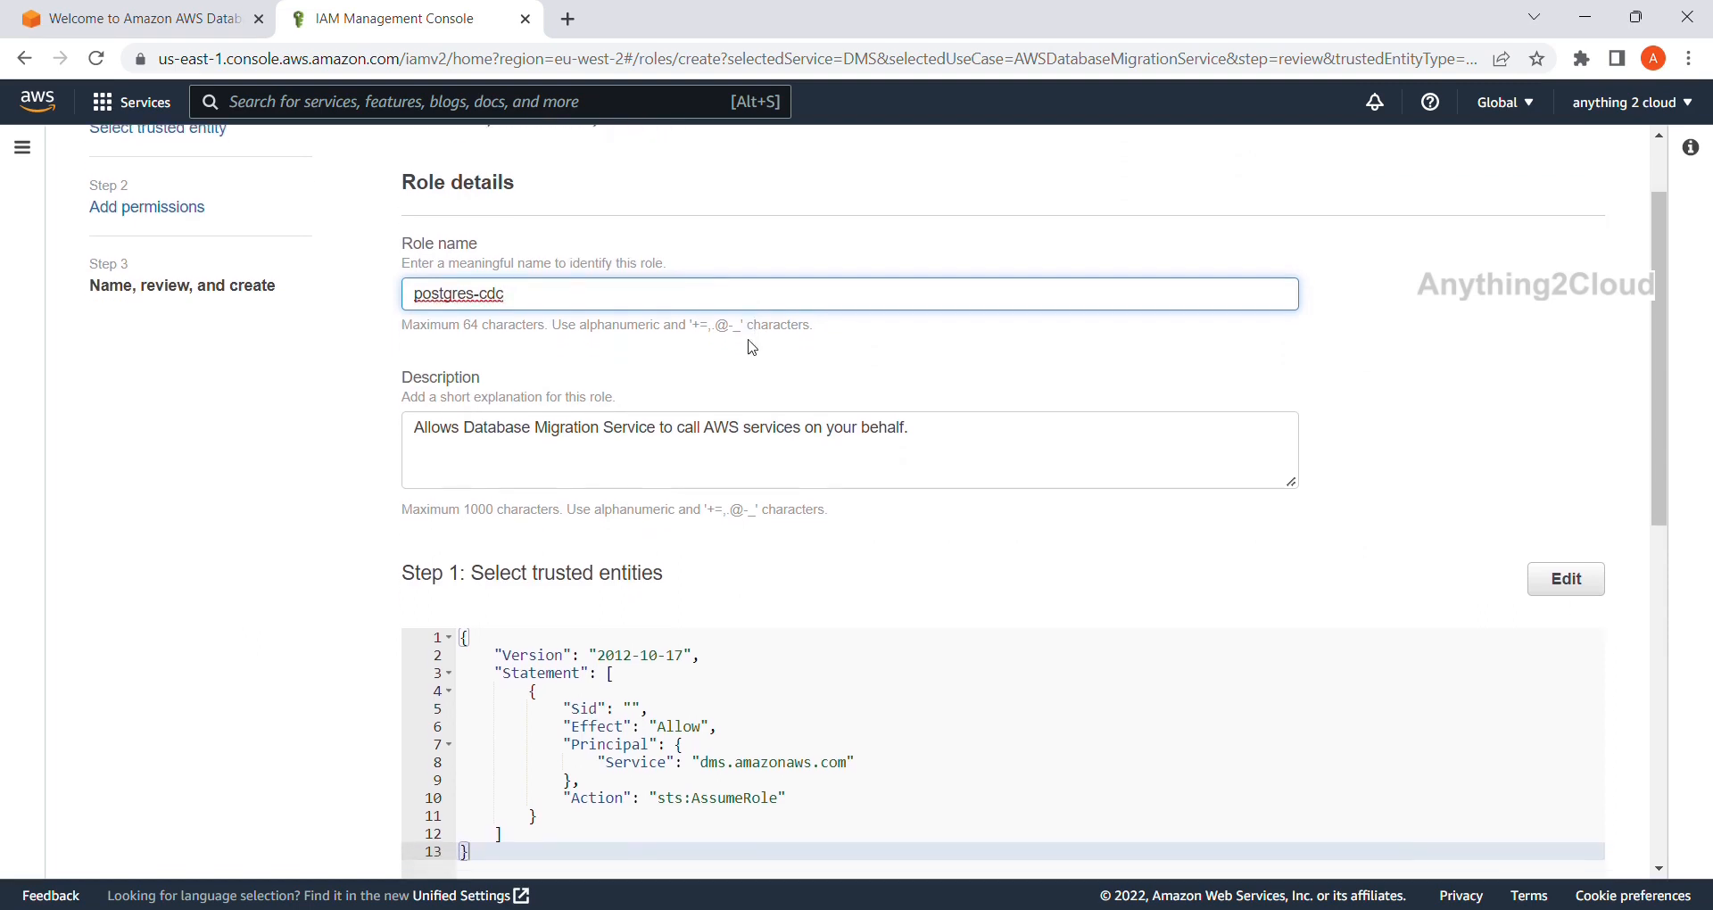
{"action": "scroll", "coordinate": [755, 348], "scroll_direction": "up", "scroll_amount": 1}
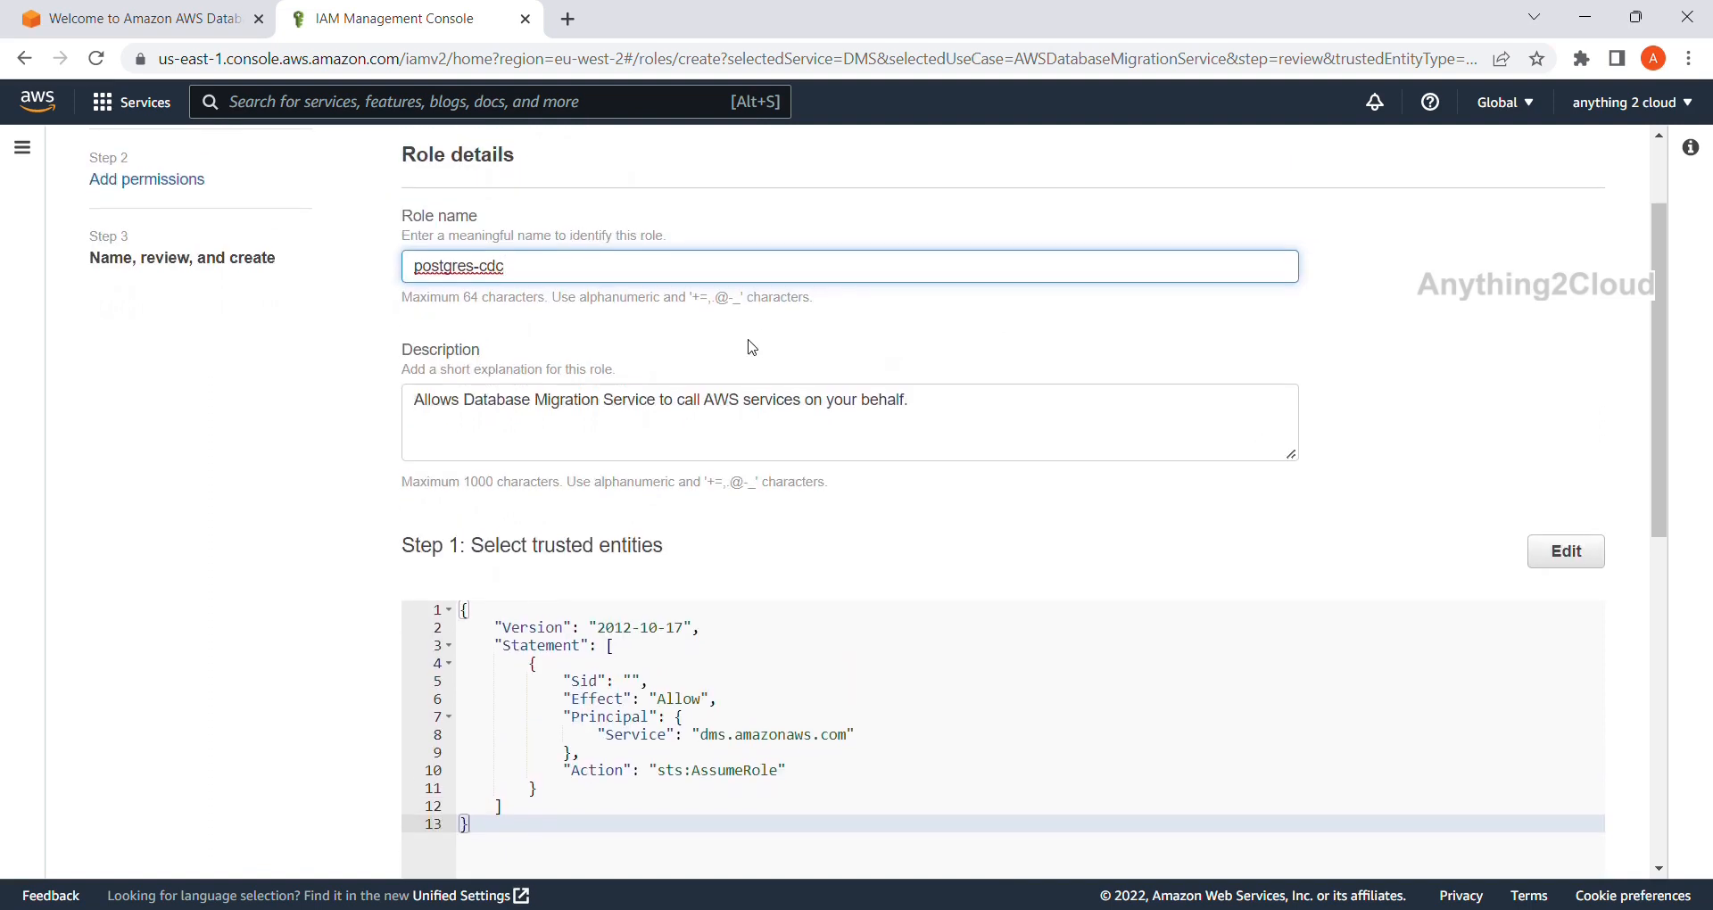
{"action": "scroll", "coordinate": [752, 348], "scroll_direction": "down", "scroll_amount": 6}
{"action": "scroll", "coordinate": [752, 348], "scroll_direction": "down", "scroll_amount": 1}
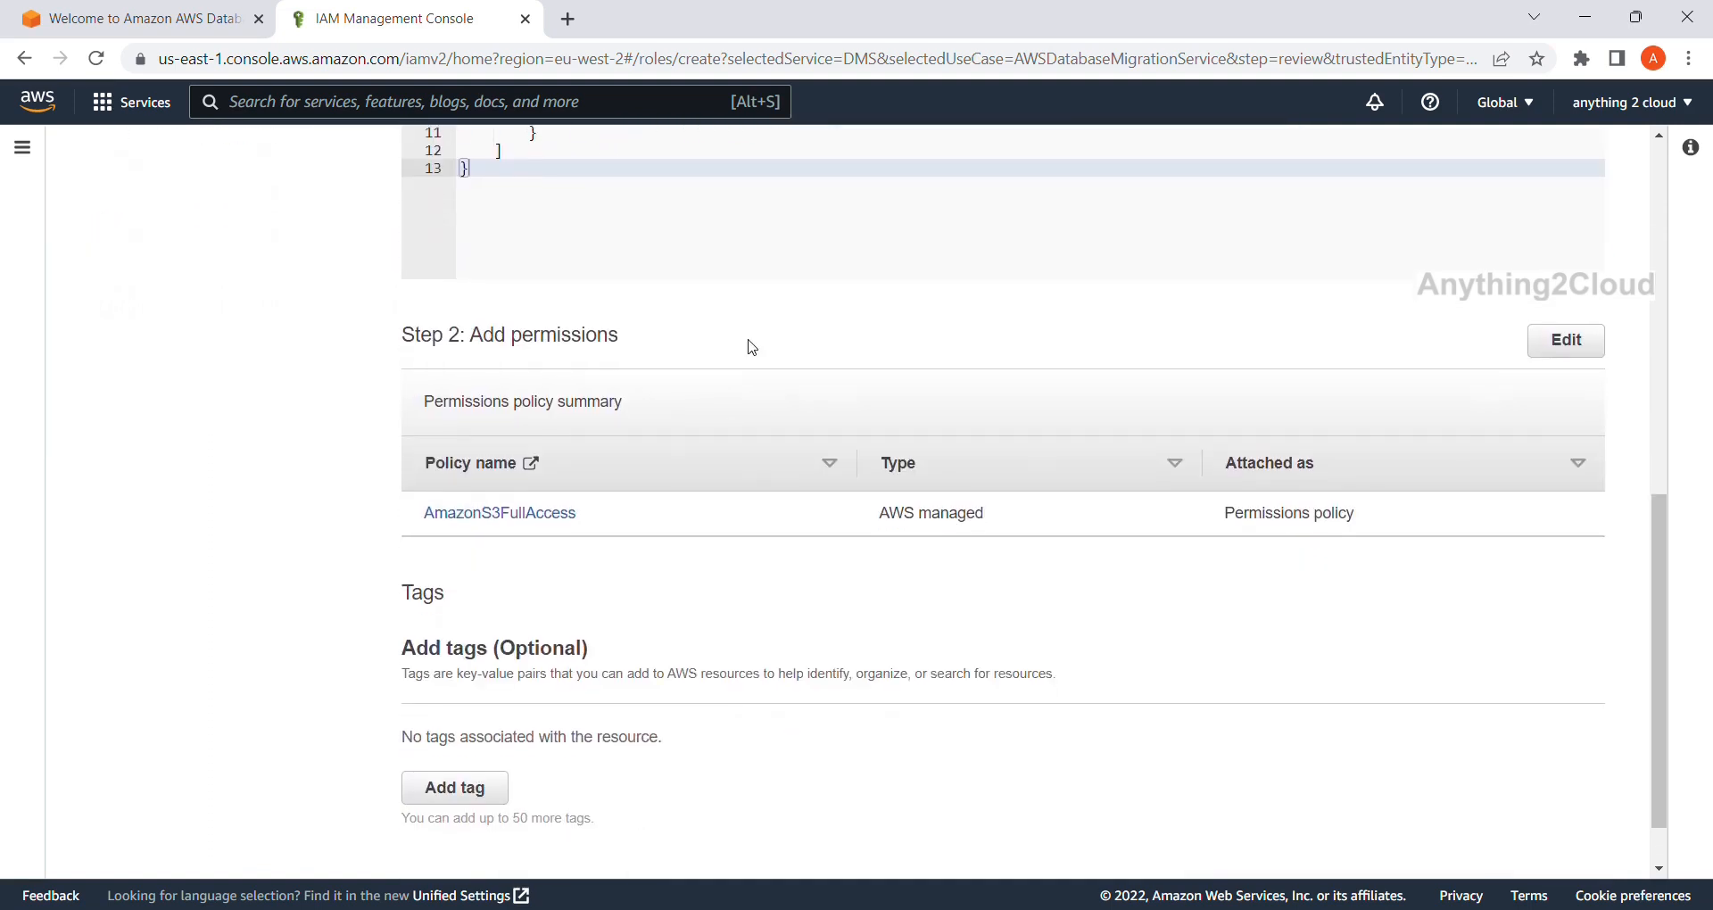
{"action": "scroll", "coordinate": [656, 520], "scroll_direction": "down", "scroll_amount": 1}
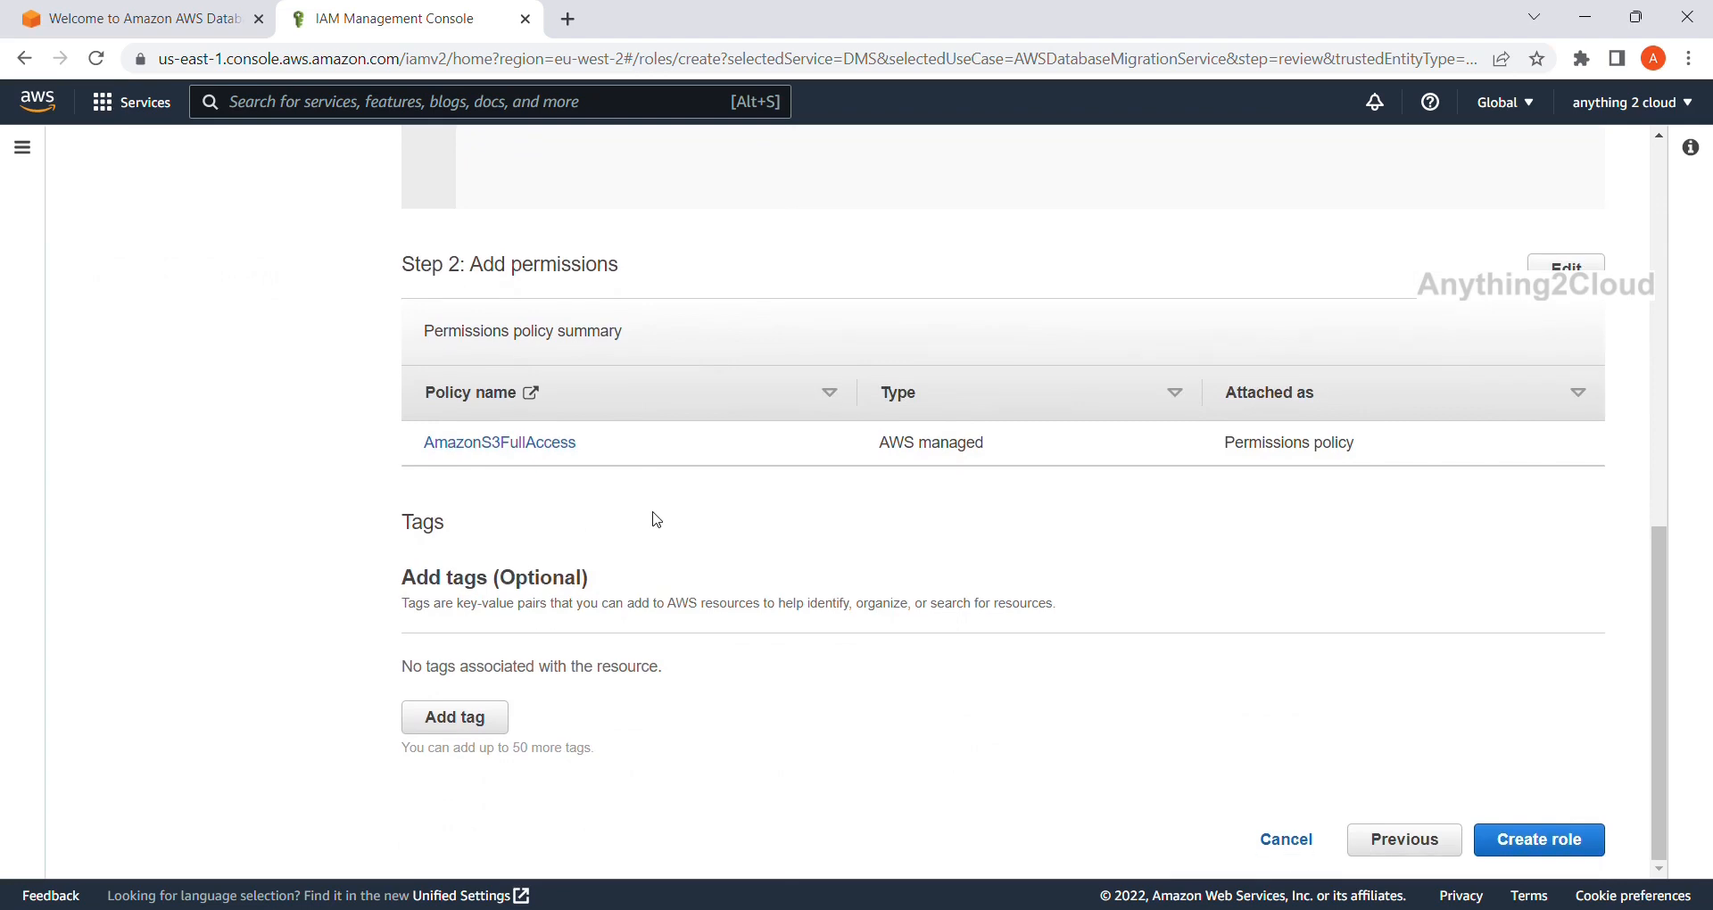
{"action": "left_click", "coordinate": [1539, 841]}
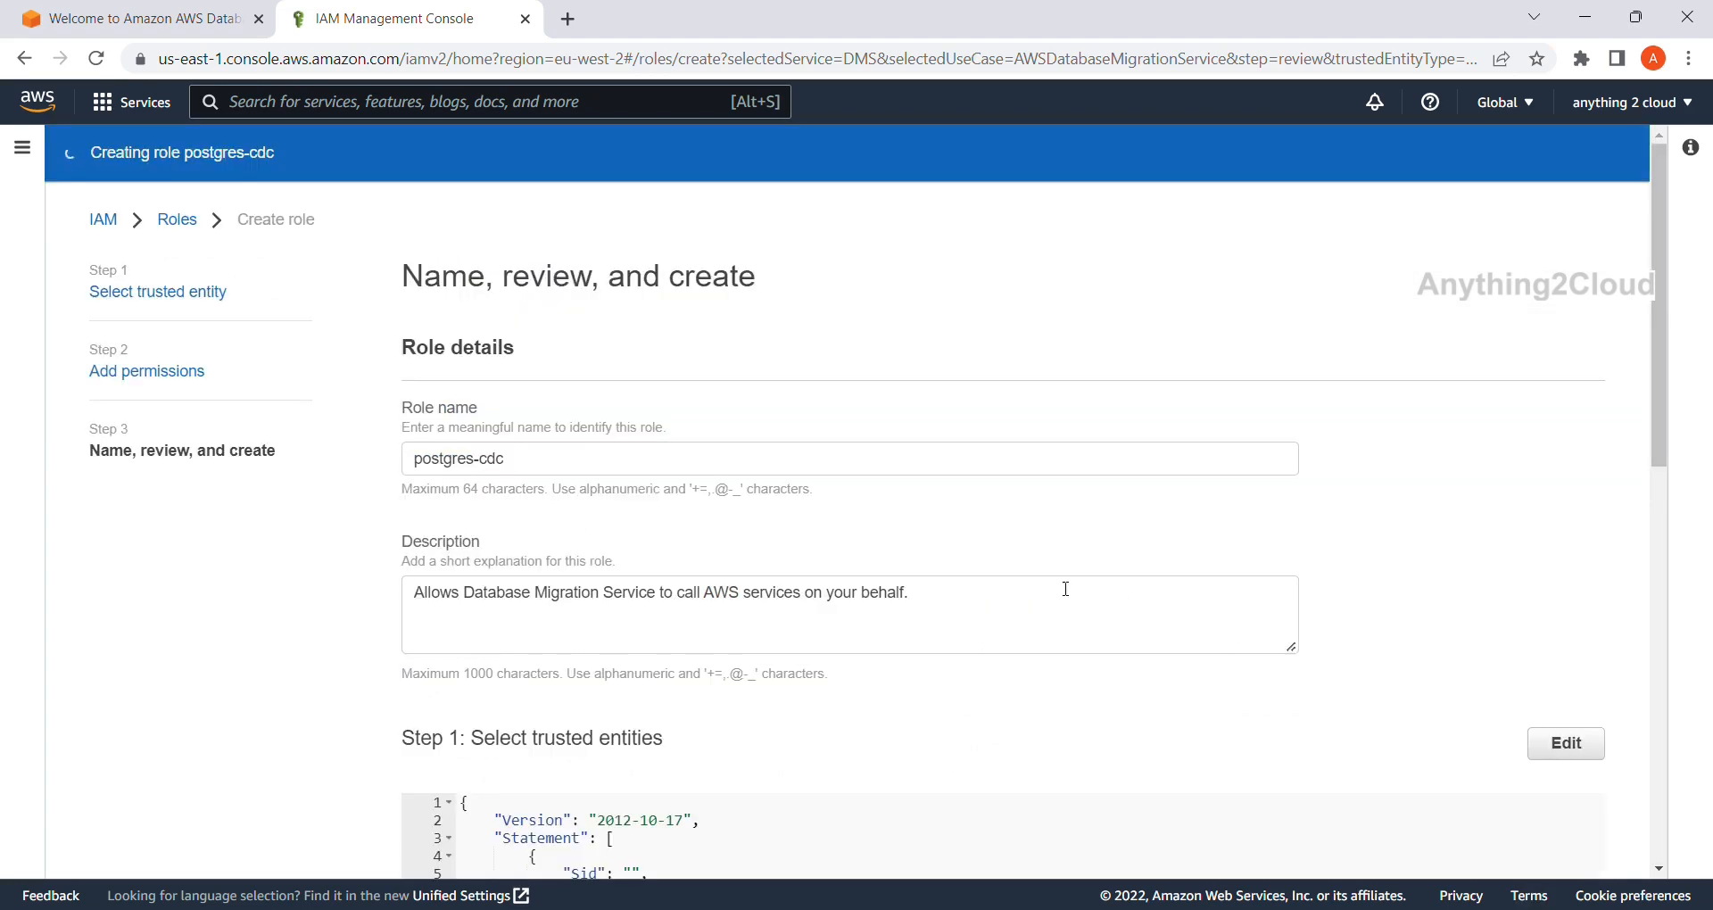
{"action": "scroll", "coordinate": [1175, 609], "scroll_direction": "down", "scroll_amount": 3}
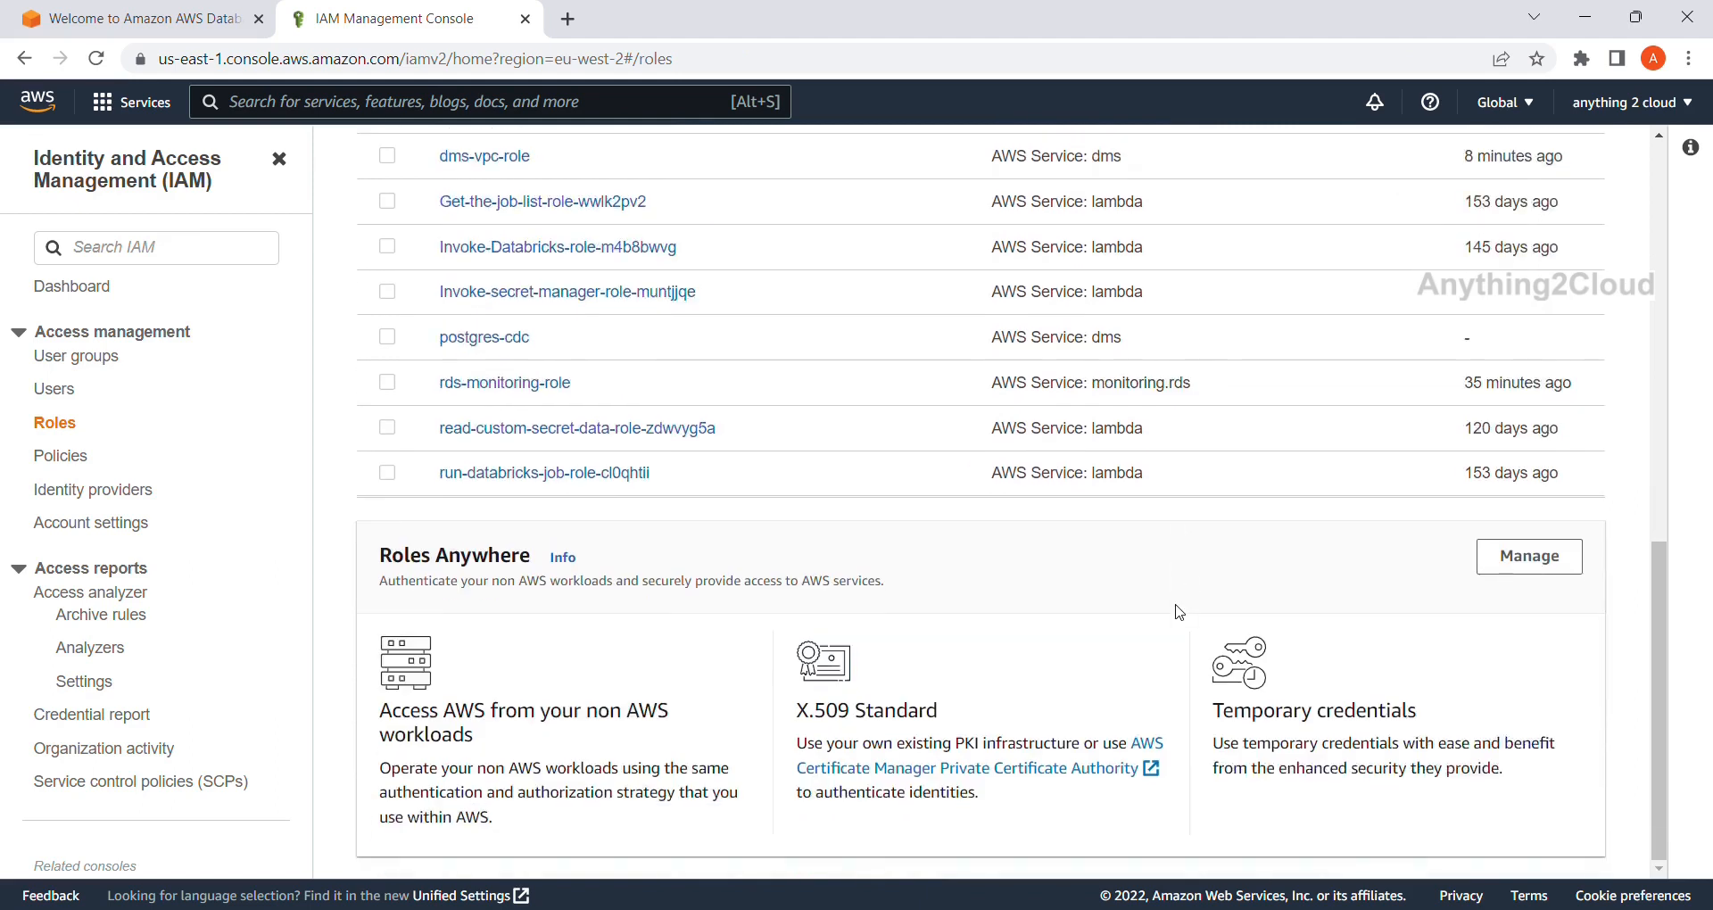
{"action": "scroll", "coordinate": [1179, 612], "scroll_direction": "up", "scroll_amount": 10}
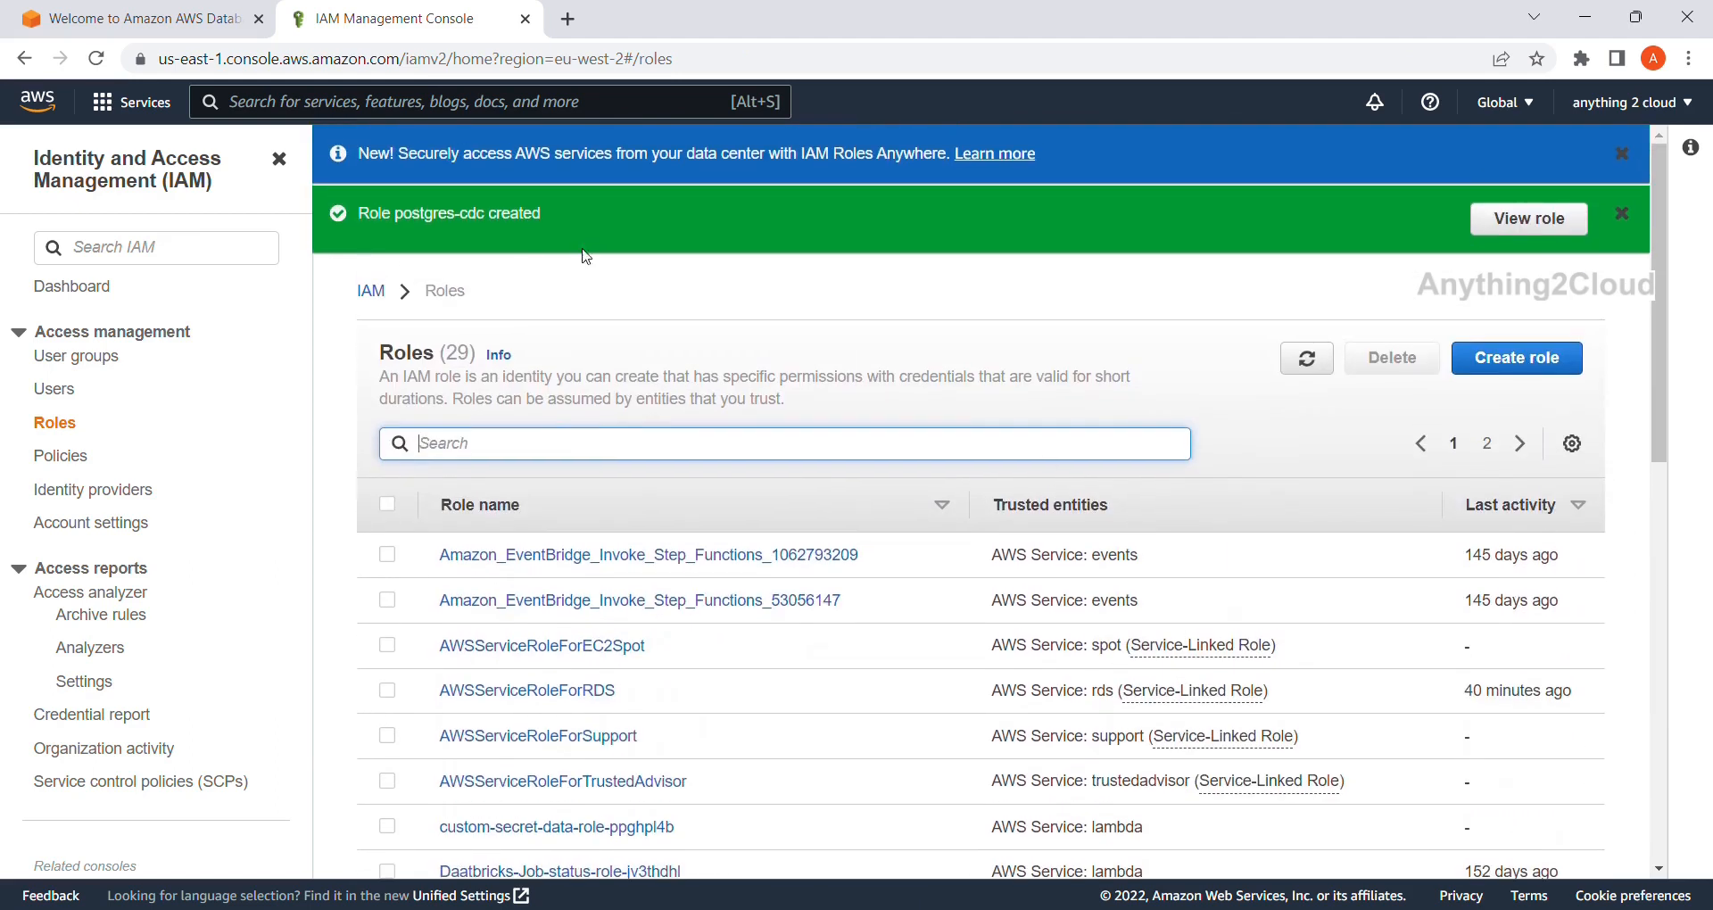
Copy the ARN of the postgres-cdc role.
{"action": "left_click", "coordinate": [1526, 219]}
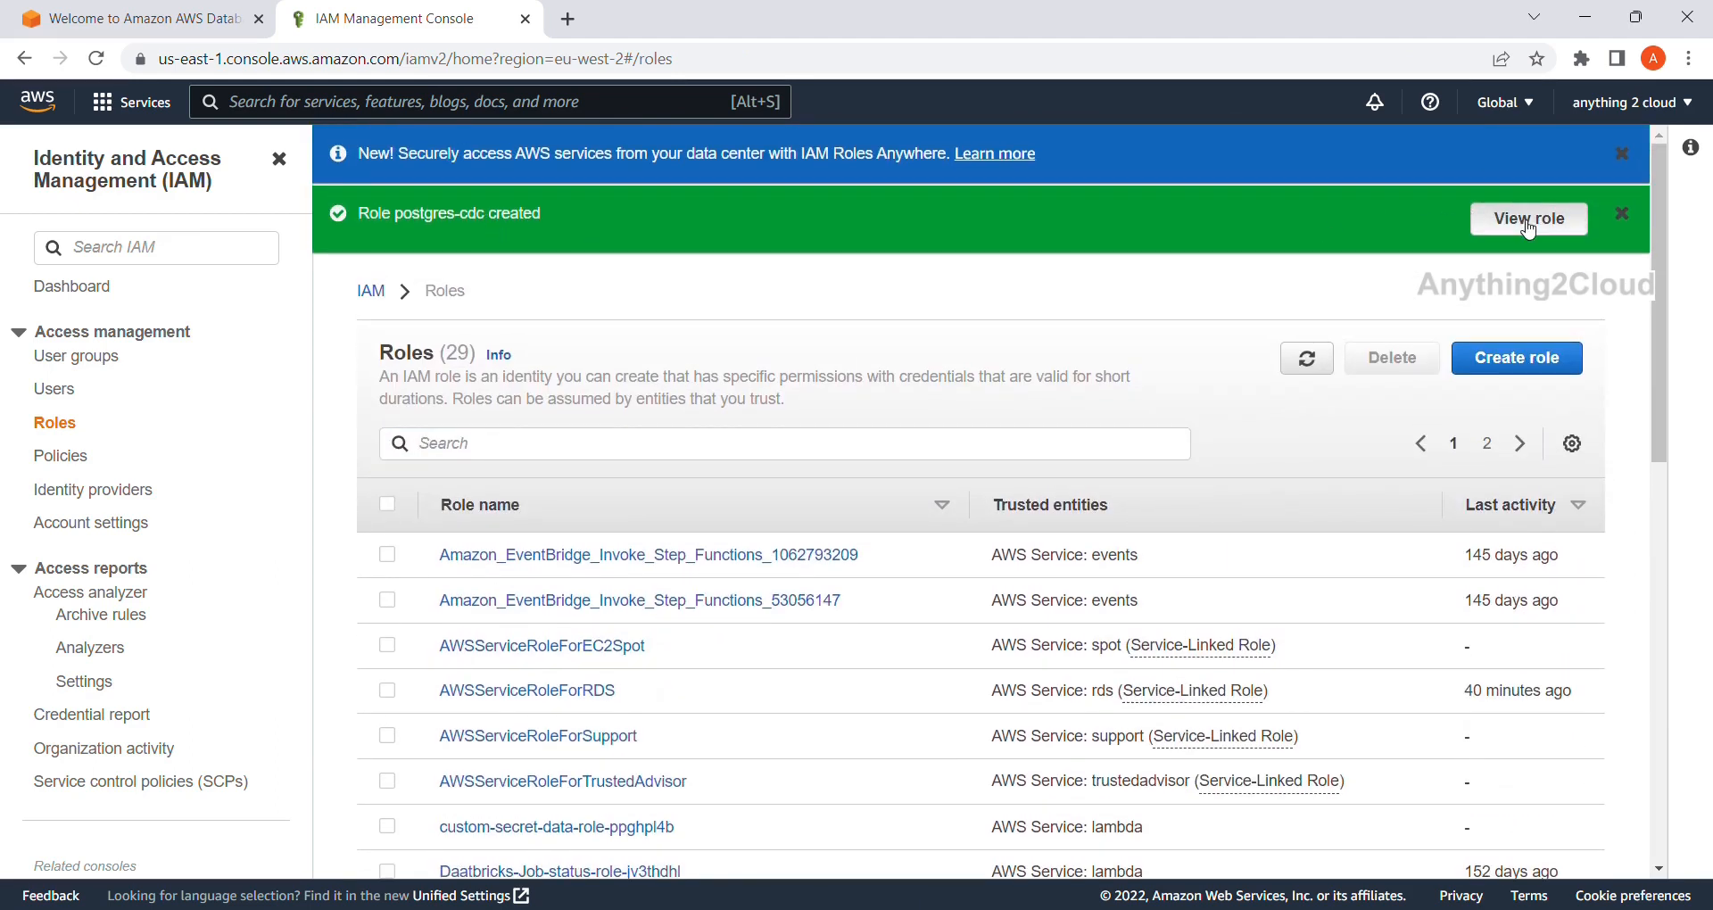
{"action": "scroll", "coordinate": [782, 673], "scroll_direction": "down", "scroll_amount": 2}
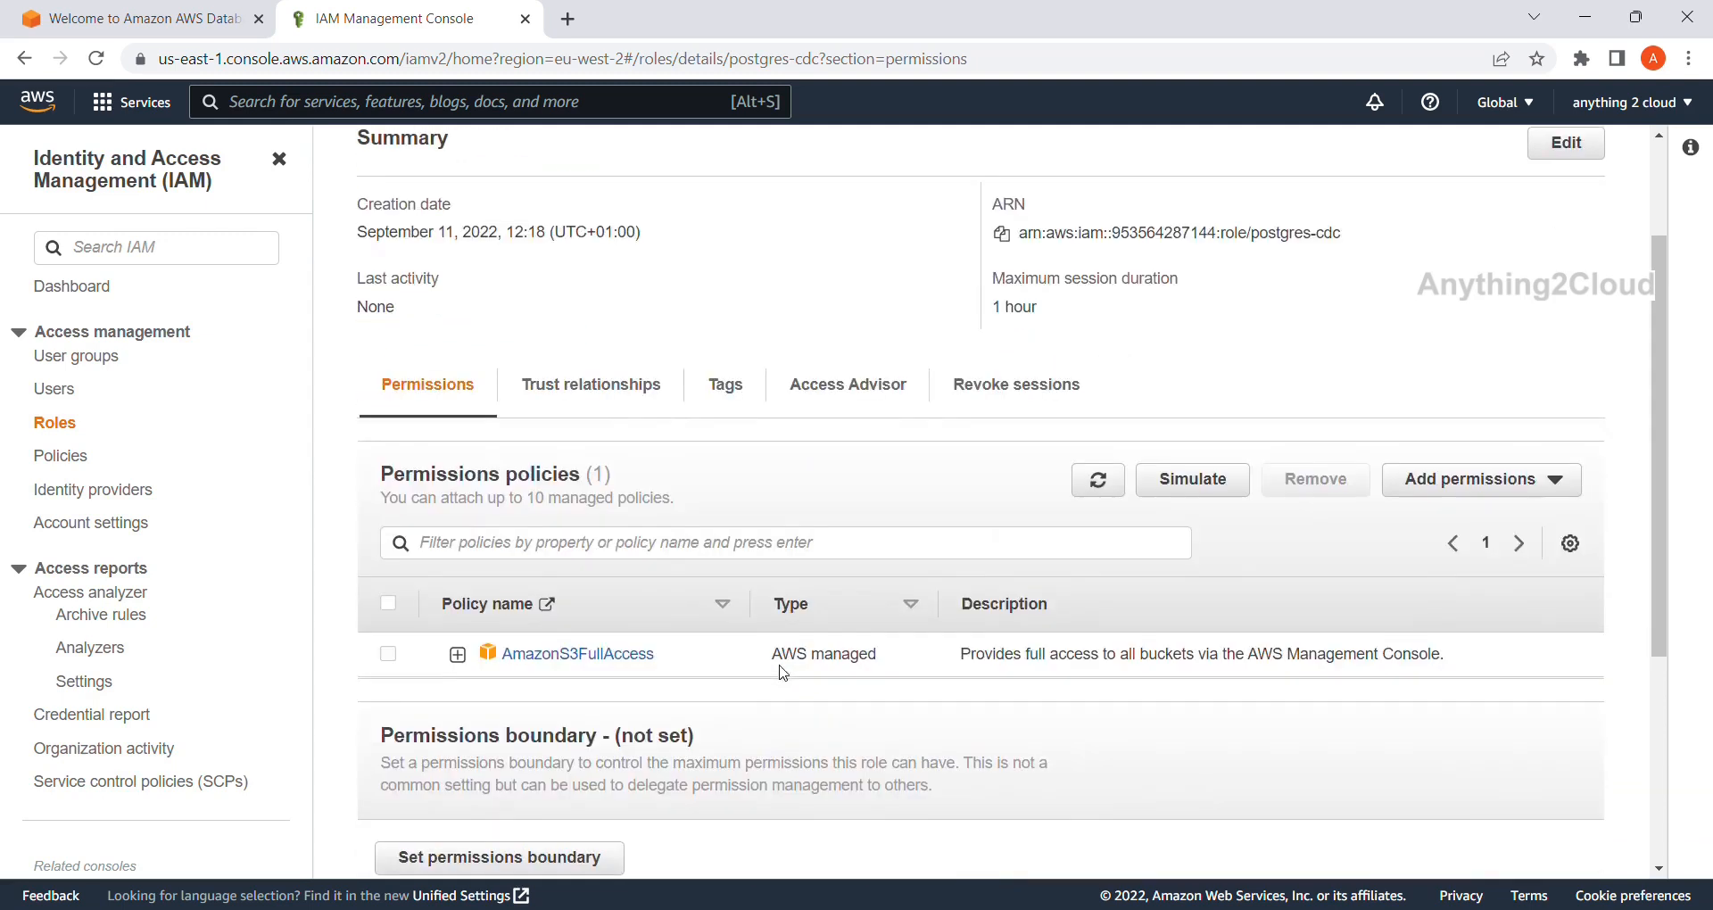
{"action": "scroll", "coordinate": [737, 691], "scroll_direction": "up", "scroll_amount": 2}
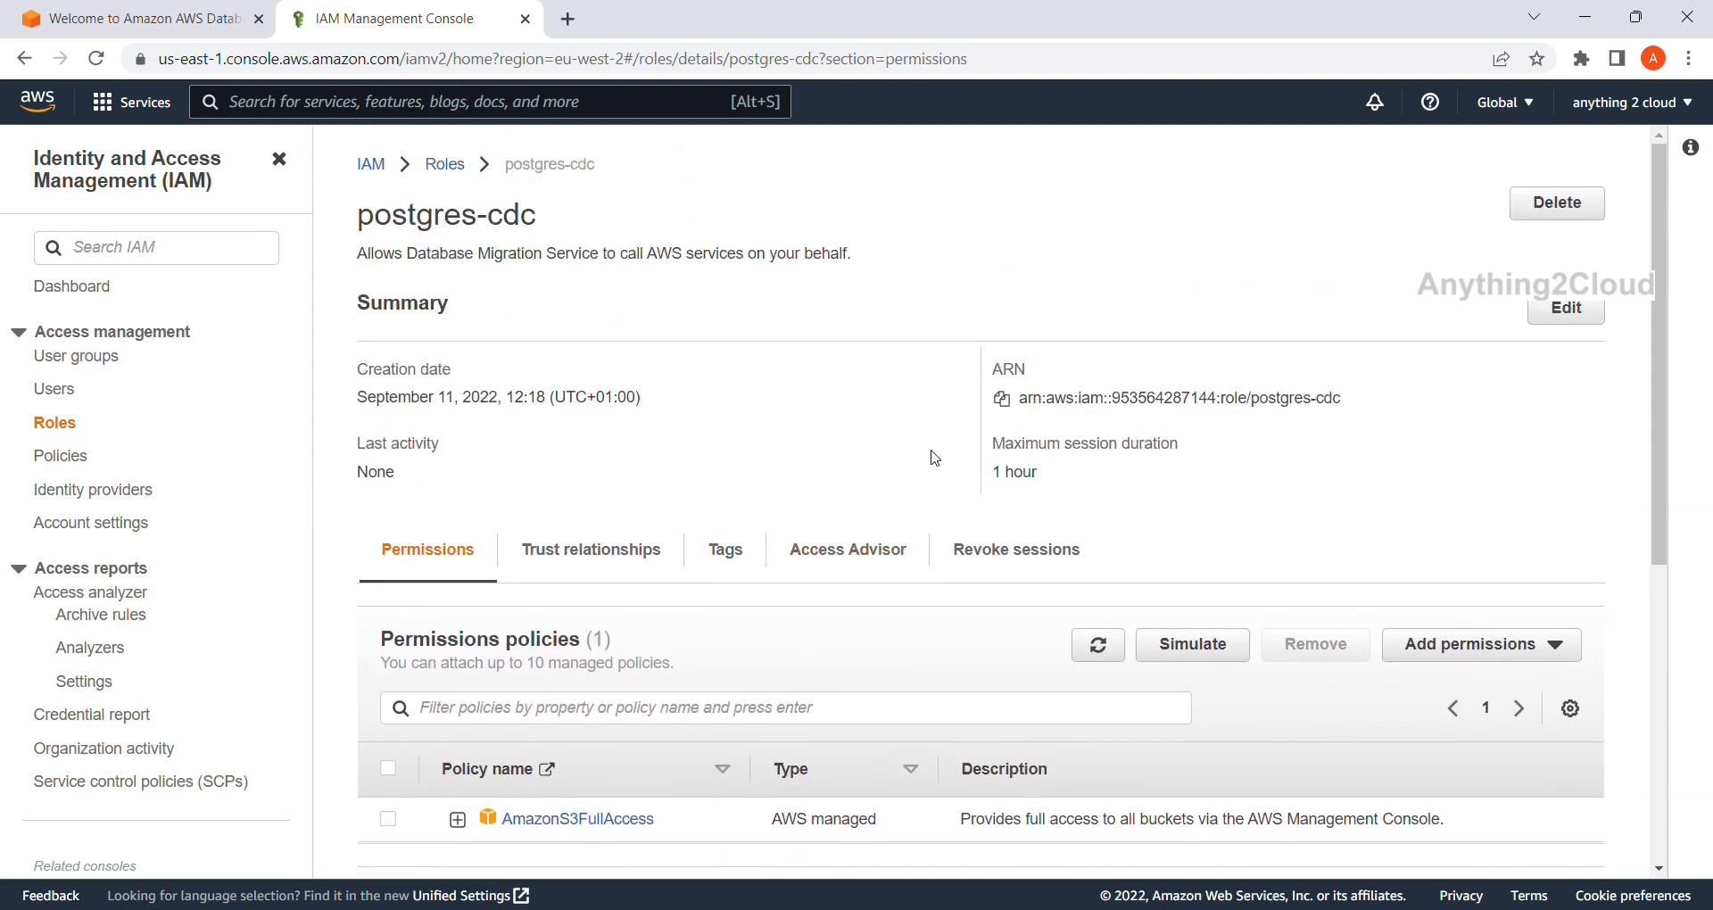
{"action": "left_click", "coordinate": [1002, 399]}
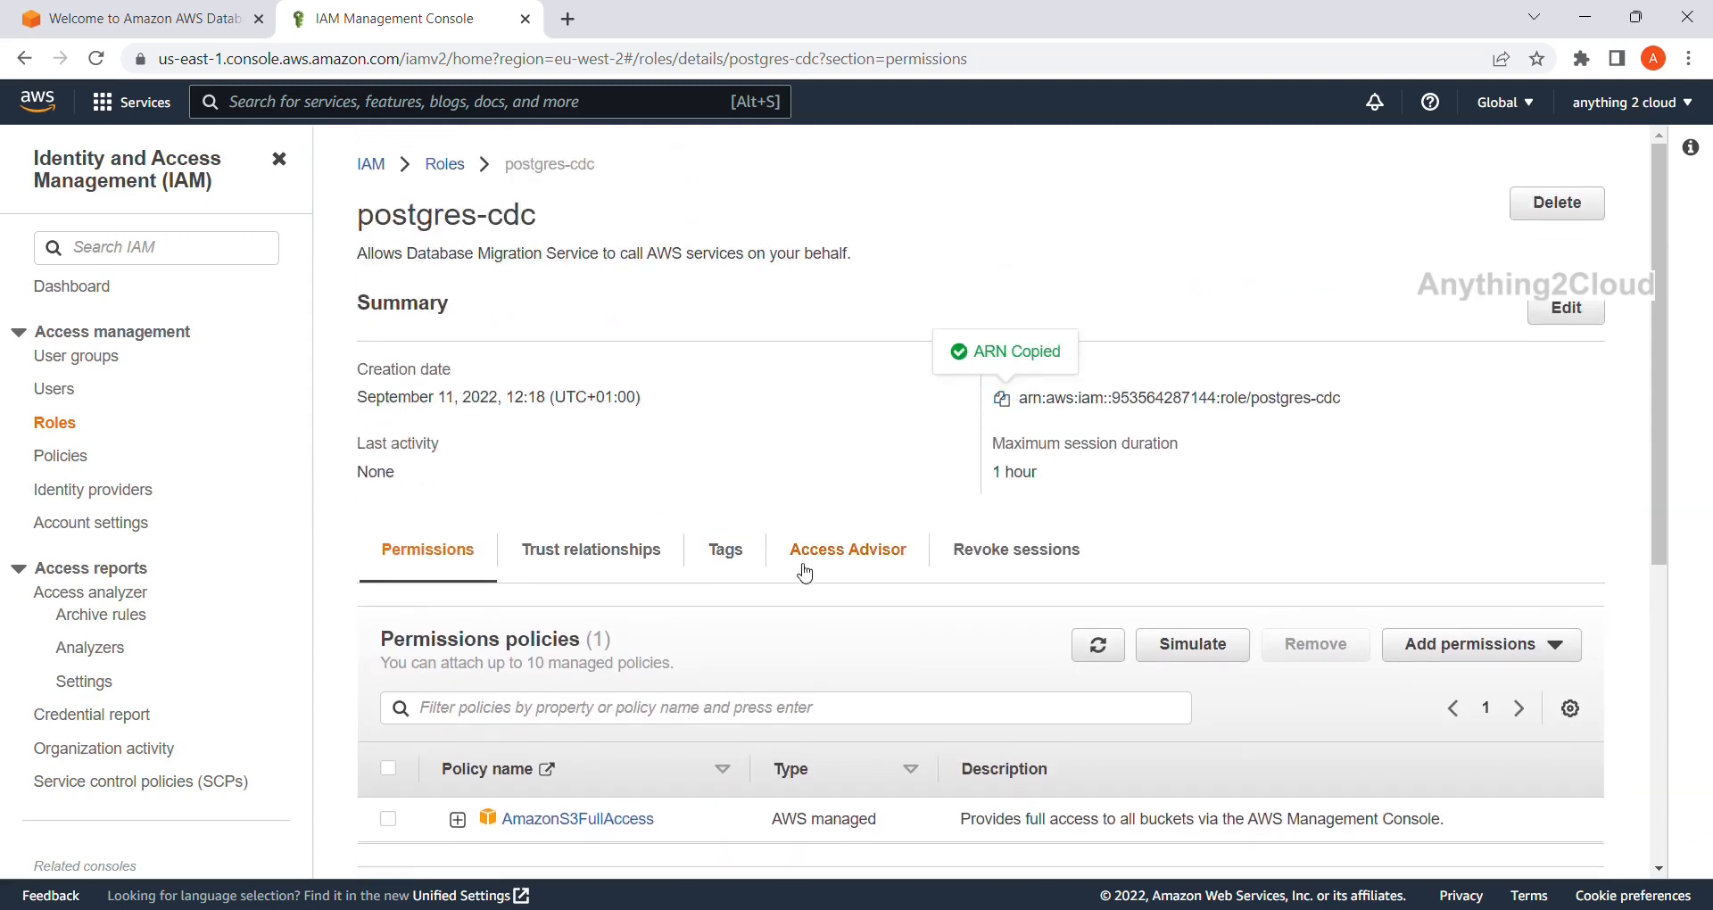
{"action": "scroll", "coordinate": [727, 589], "scroll_direction": "down", "scroll_amount": 3}
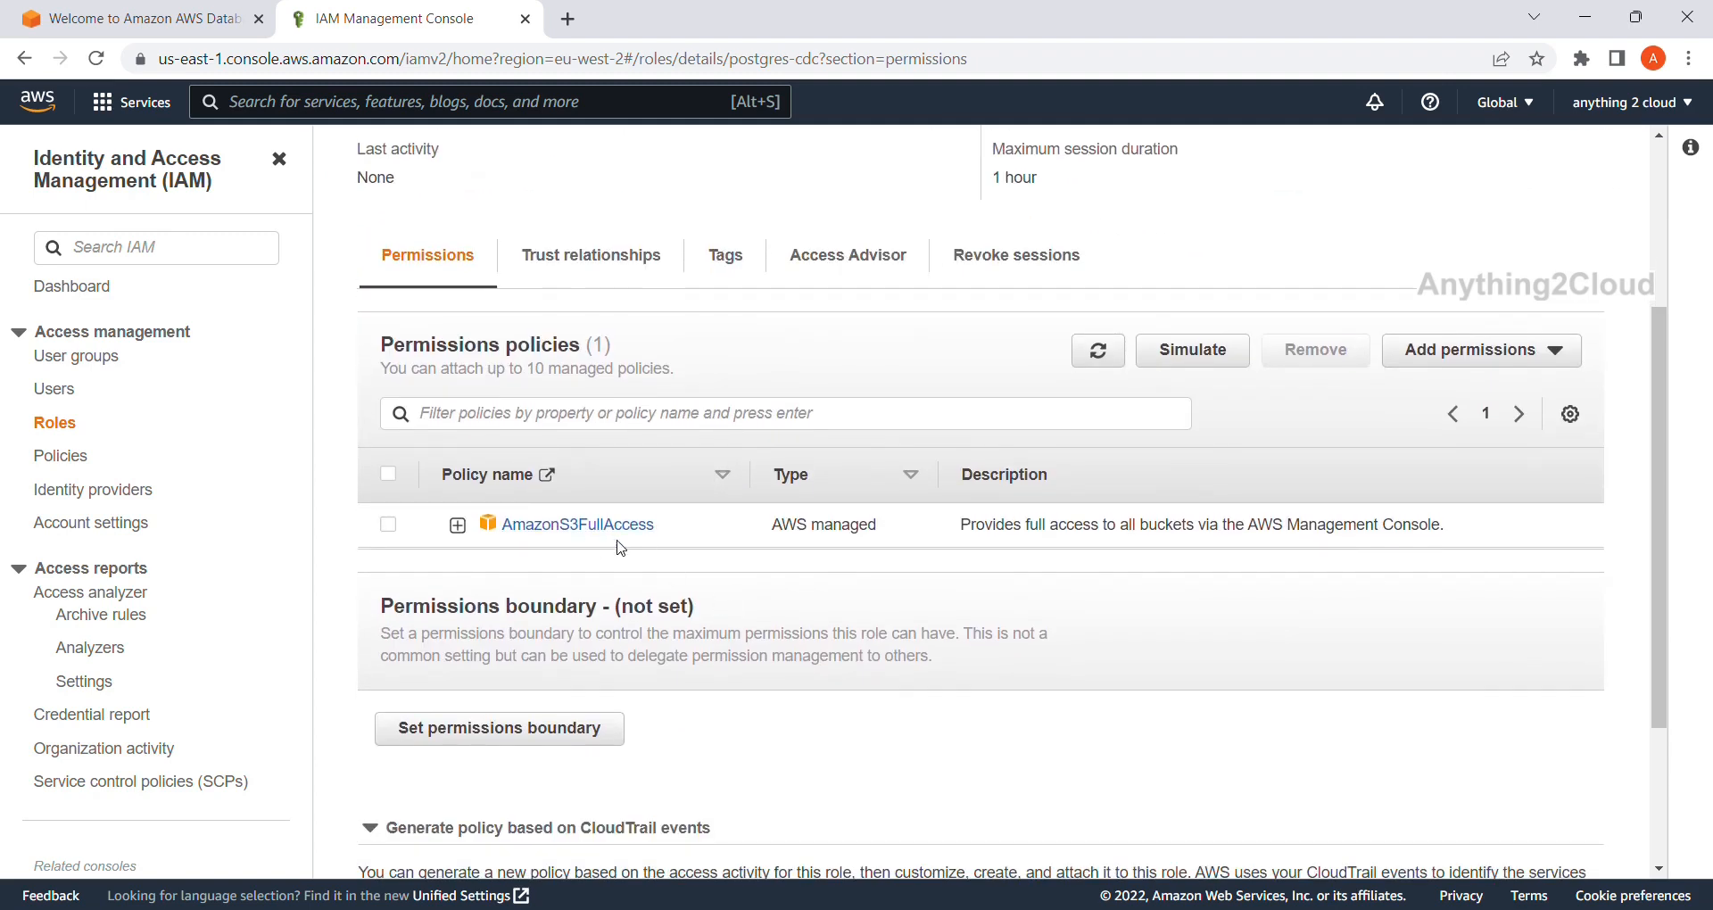
Paste the ARN into the target-s3 endpoint's Service access role ARN field.
{"action": "left_click", "coordinate": [164, 28]}
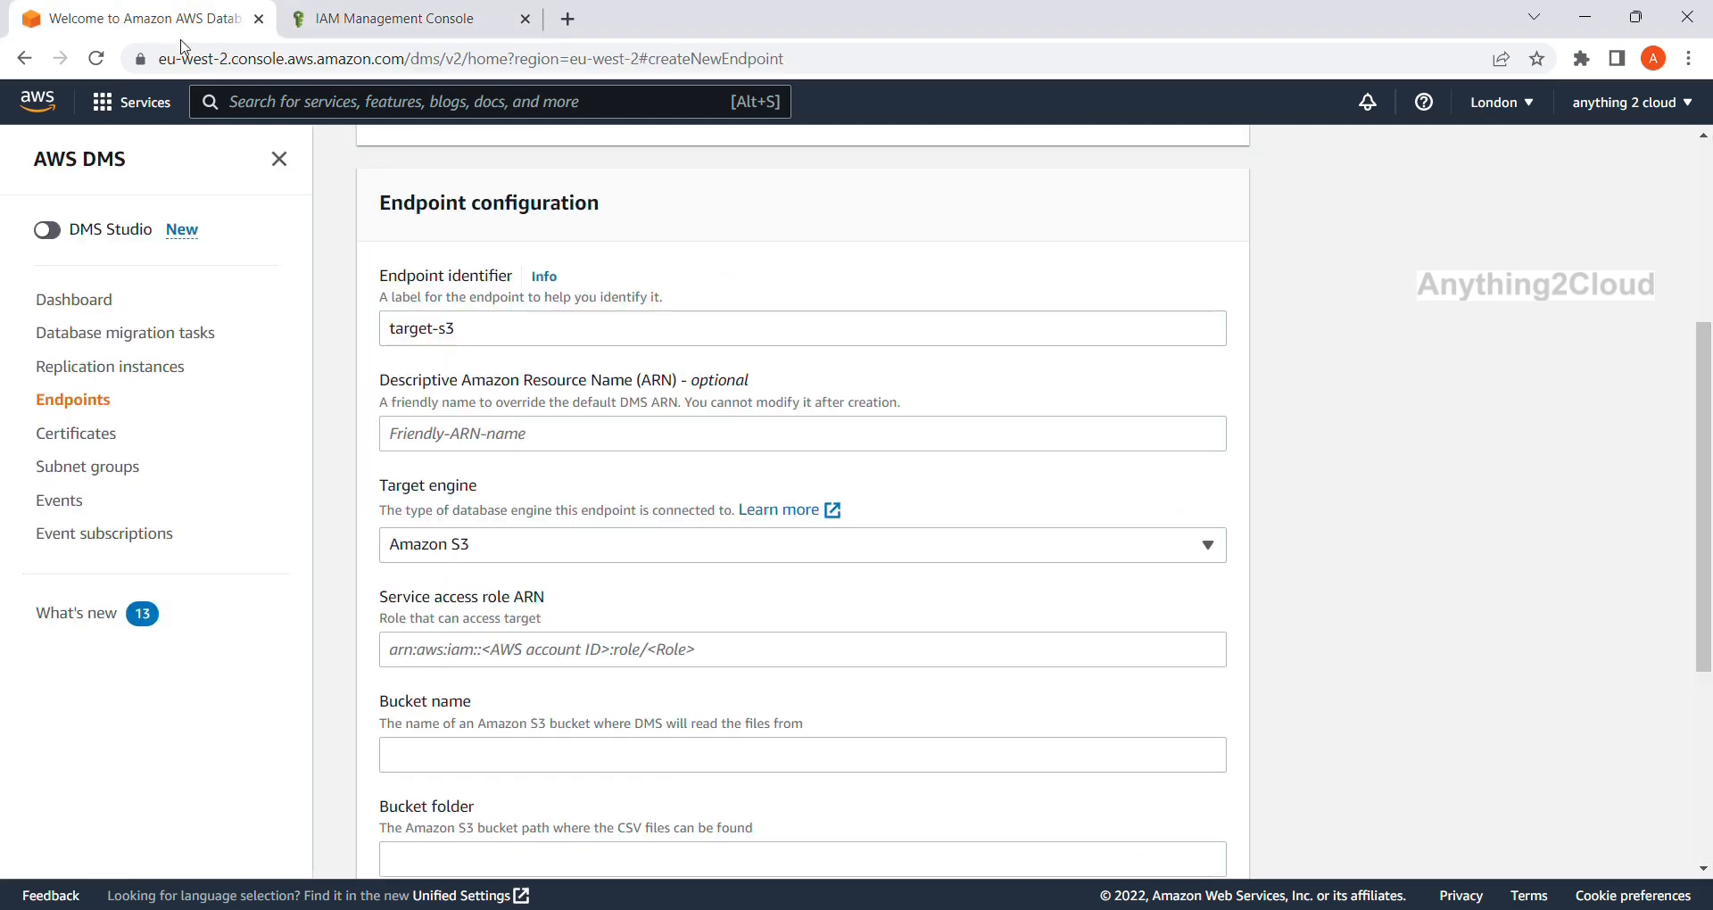
{"action": "scroll", "coordinate": [436, 699], "scroll_direction": "down", "scroll_amount": 2}
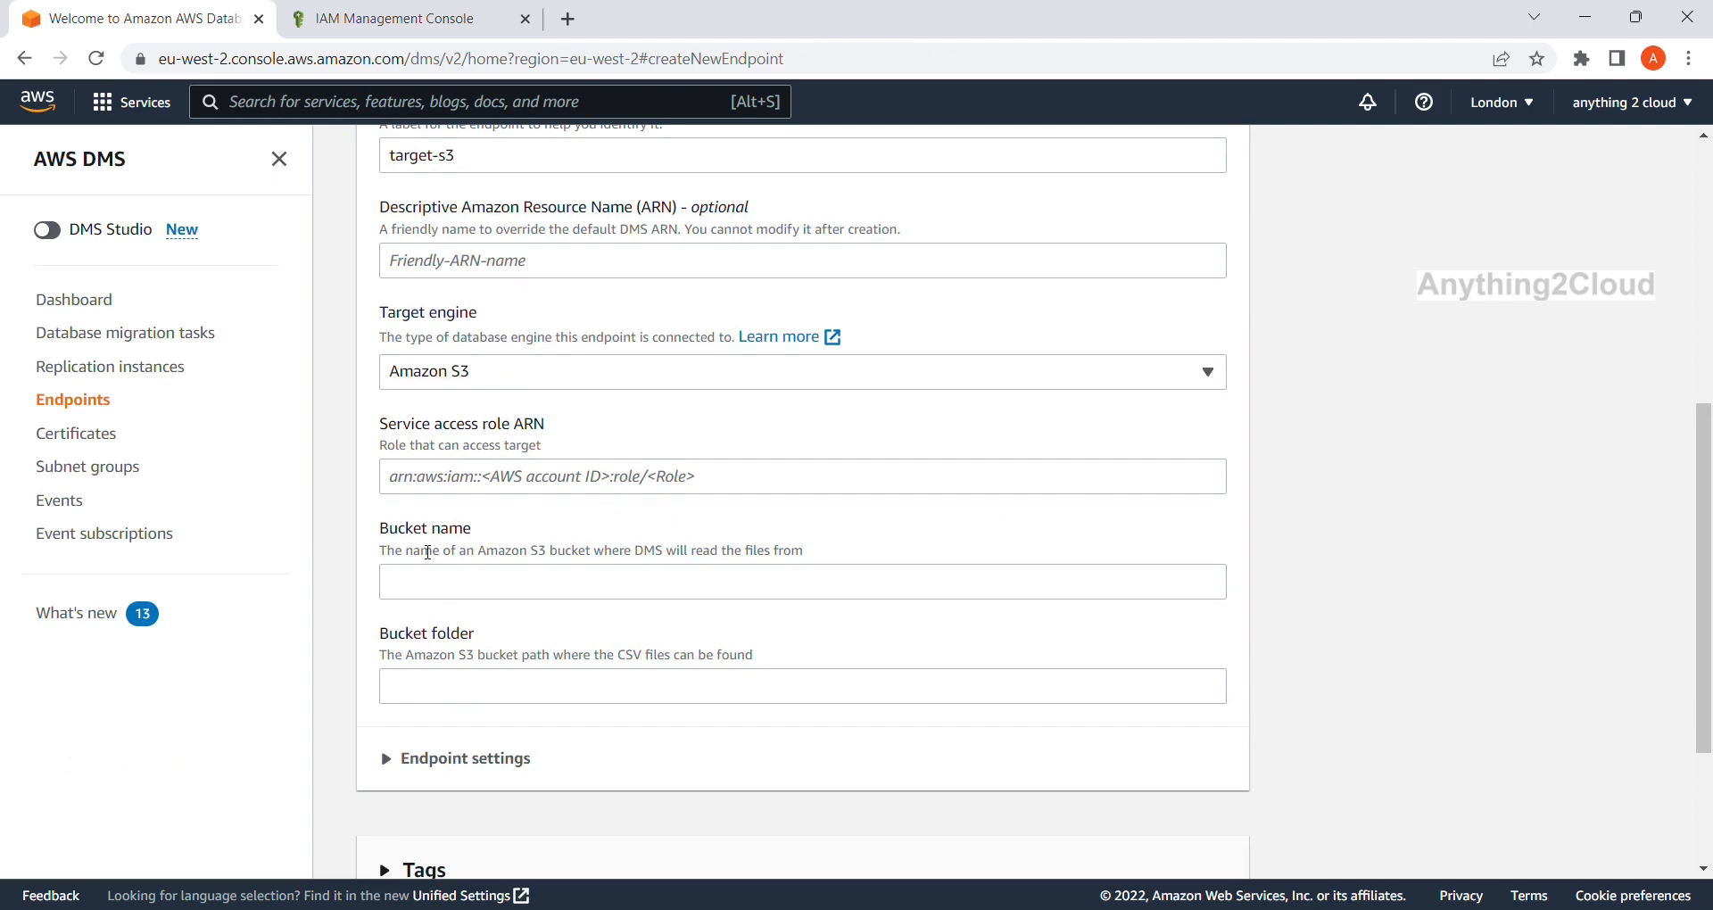
{"action": "left_click", "coordinate": [424, 482]}
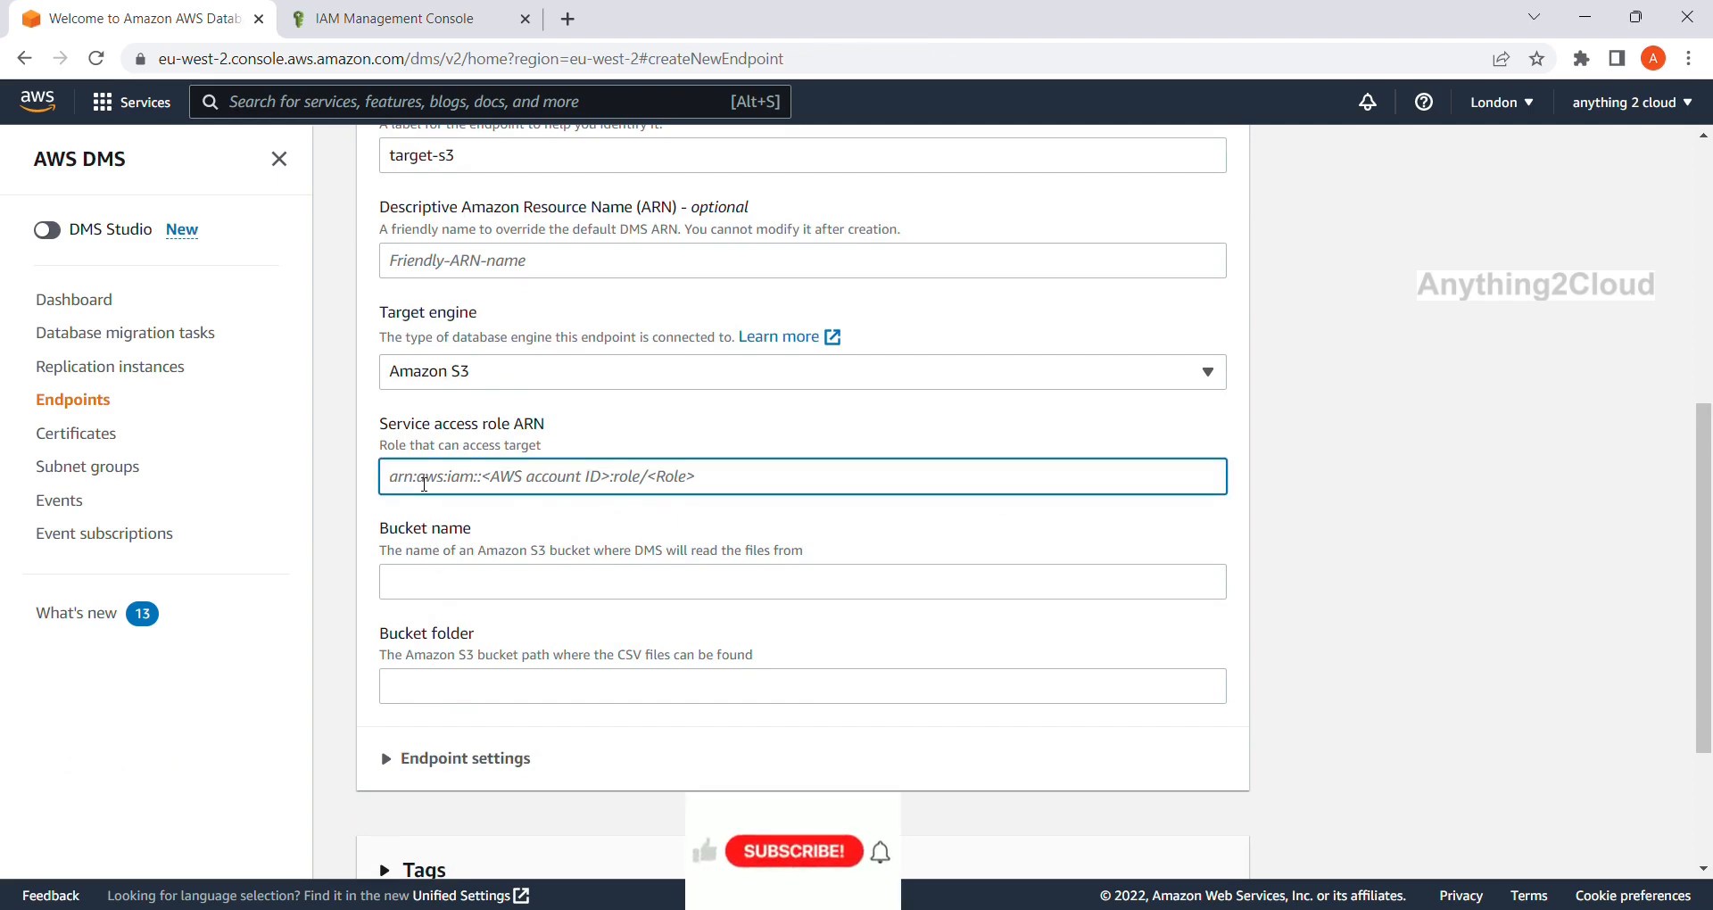
{"action": "key", "text": "ctrl+v"}
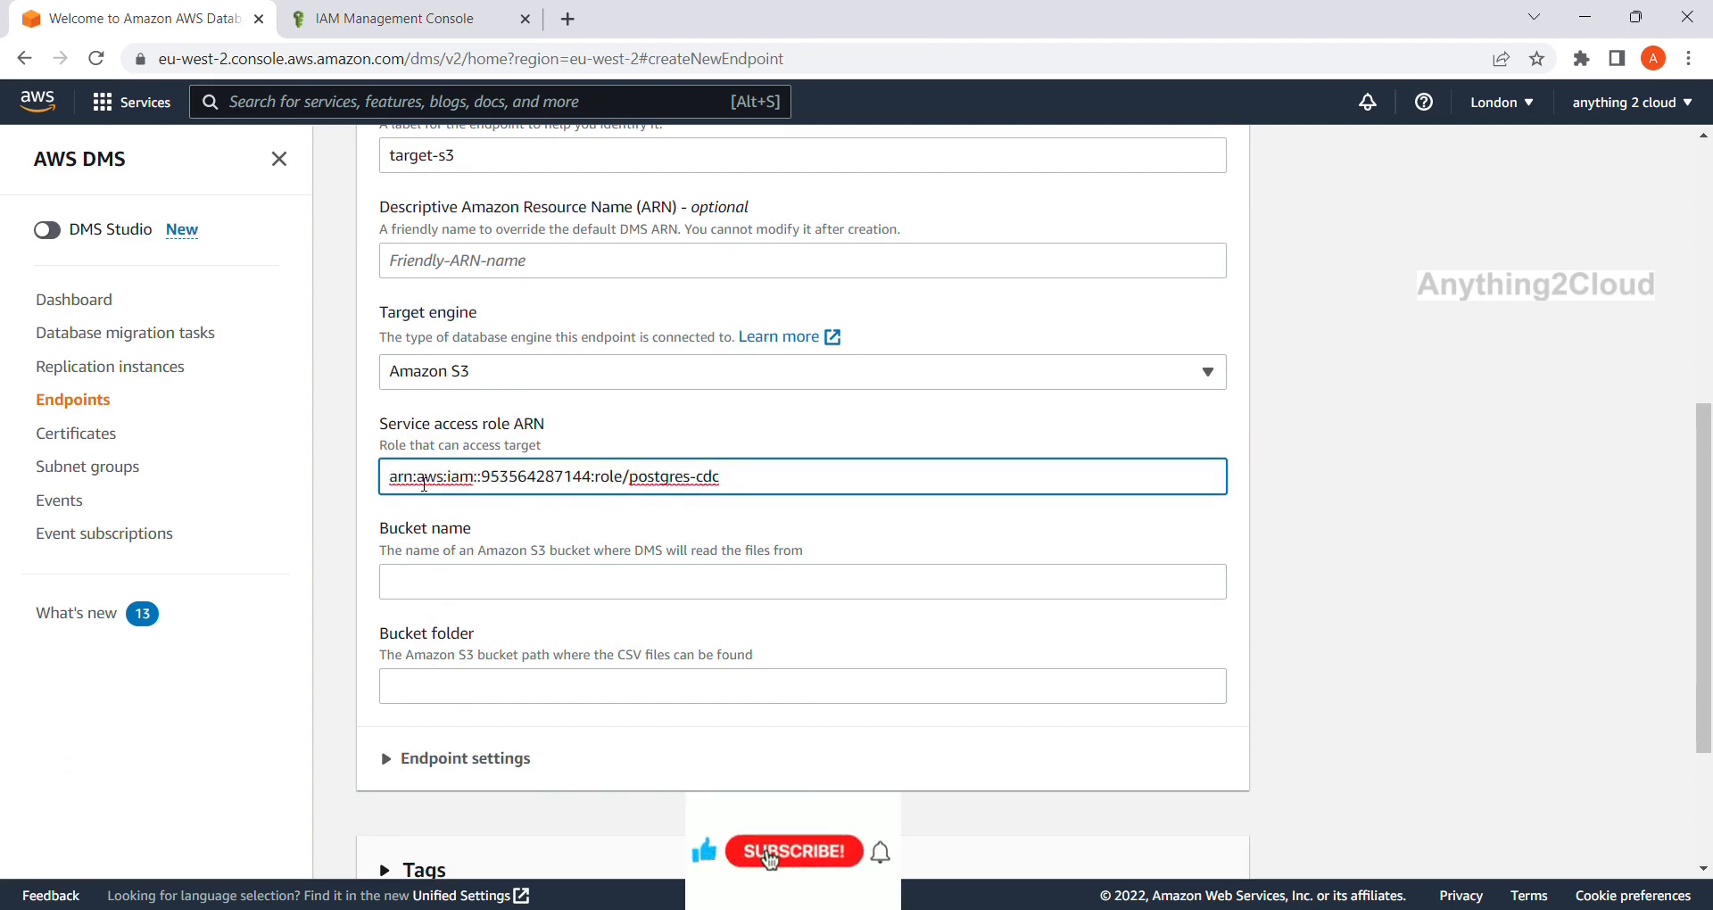
{"action": "left_click", "coordinate": [383, 19]}
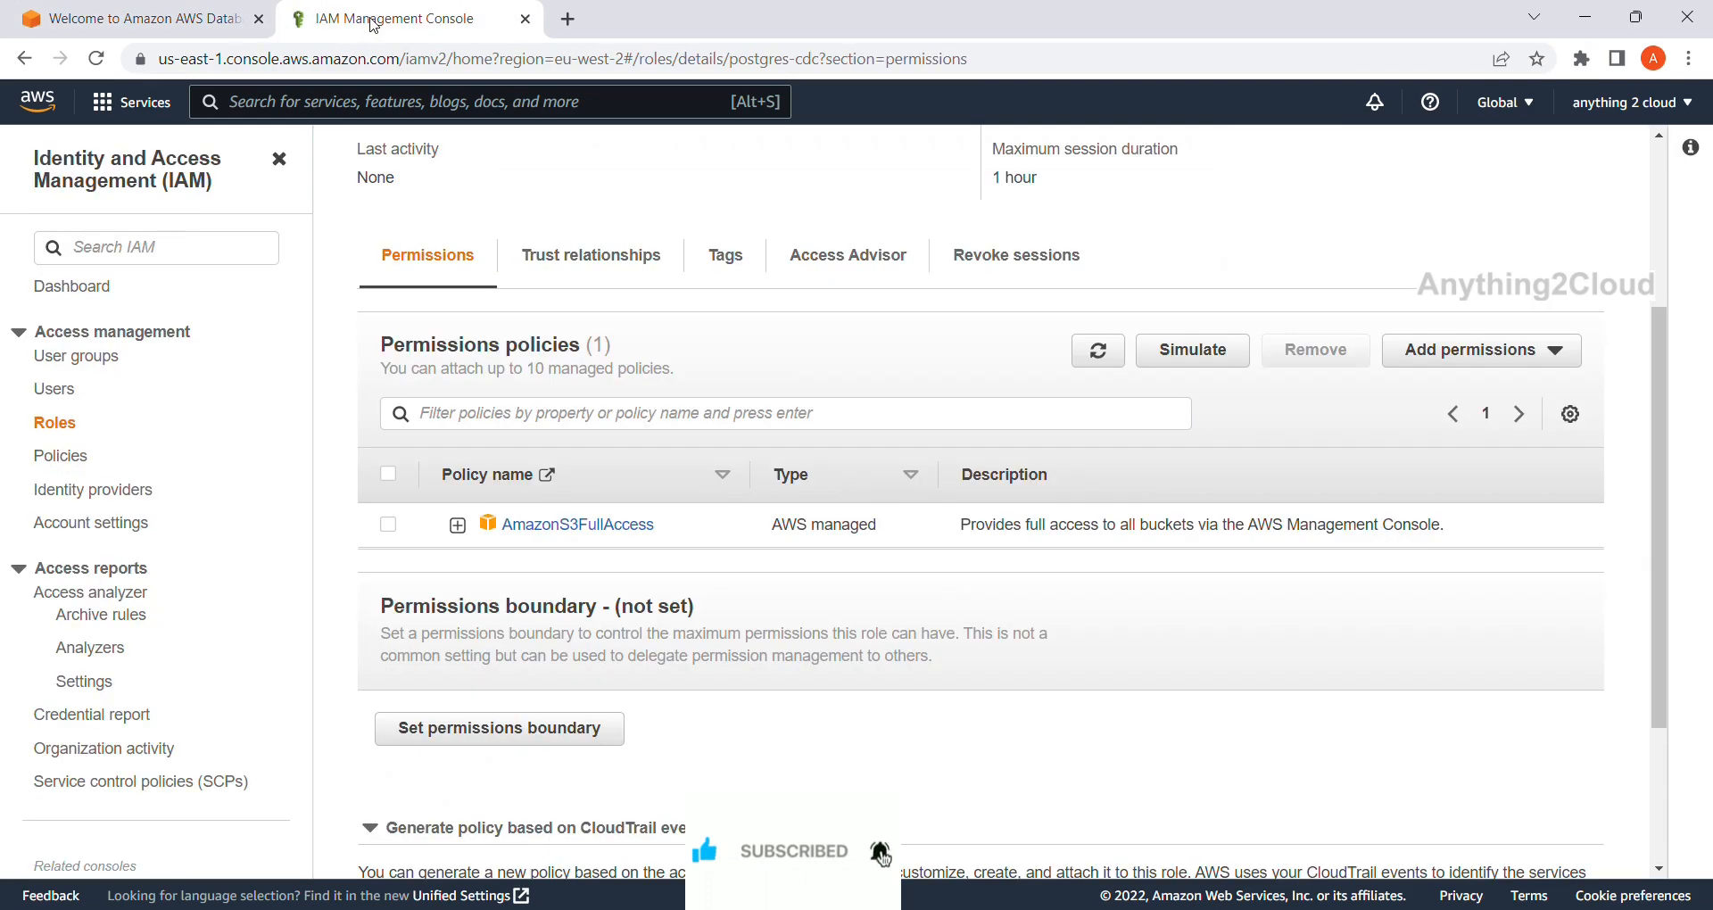
Open the S3 console and go to the buckets list.
{"action": "left_click", "coordinate": [403, 101]}
{"action": "type", "text": "s3"}
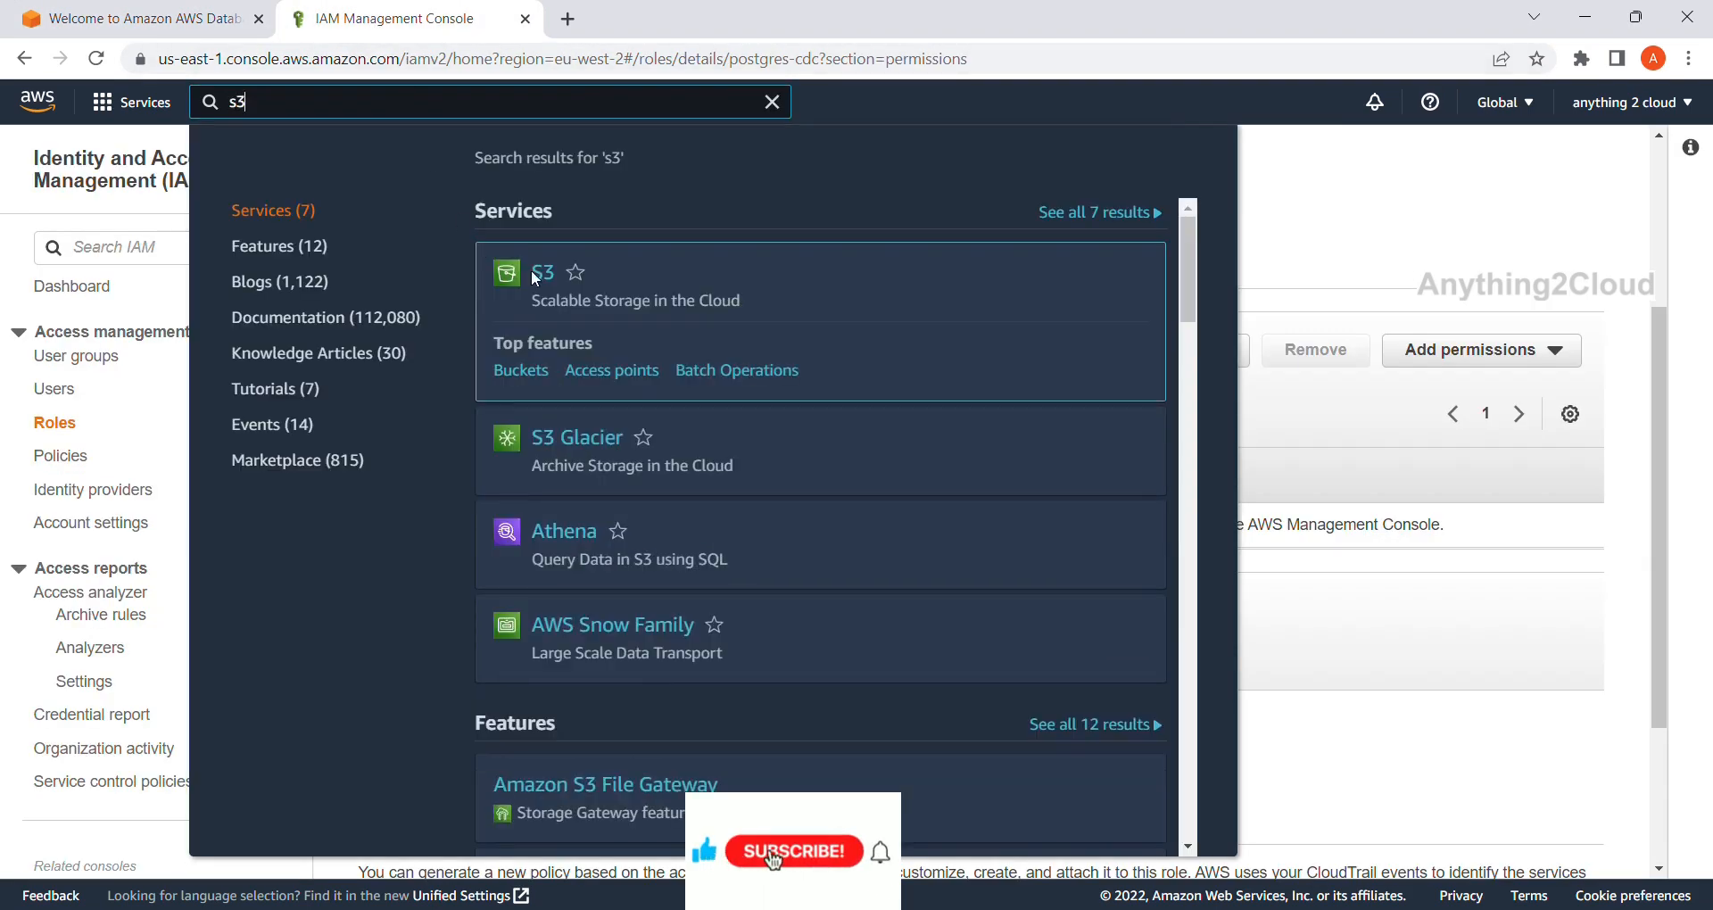
{"action": "left_click", "coordinate": [544, 279]}
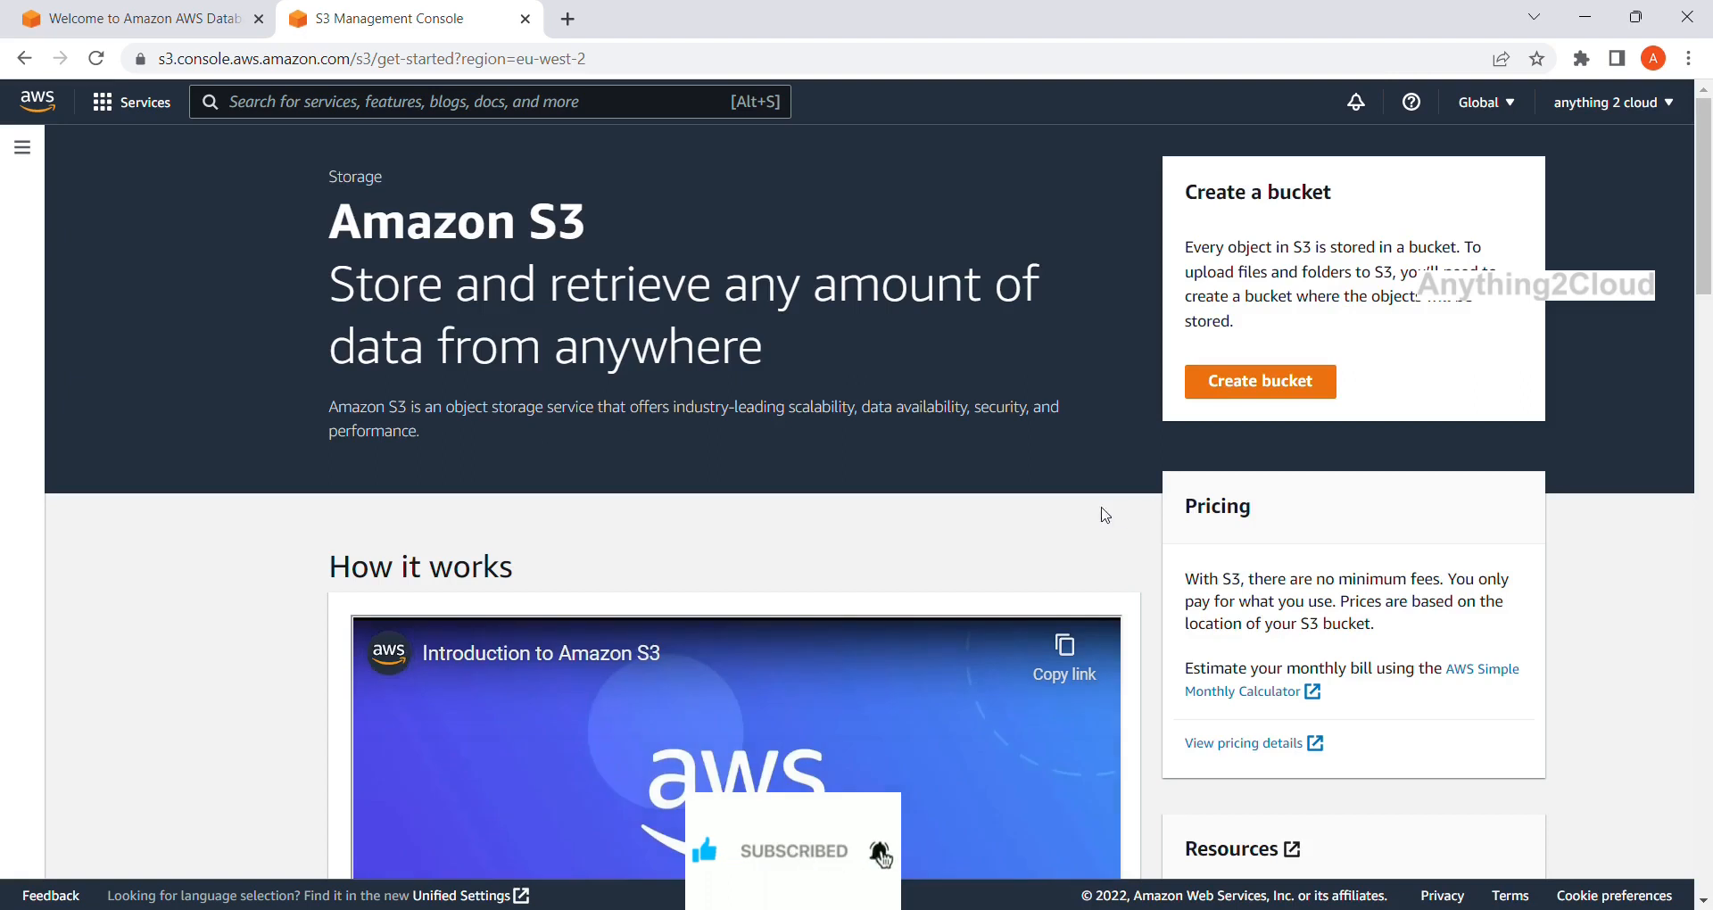
{"action": "left_click", "coordinate": [1261, 385]}
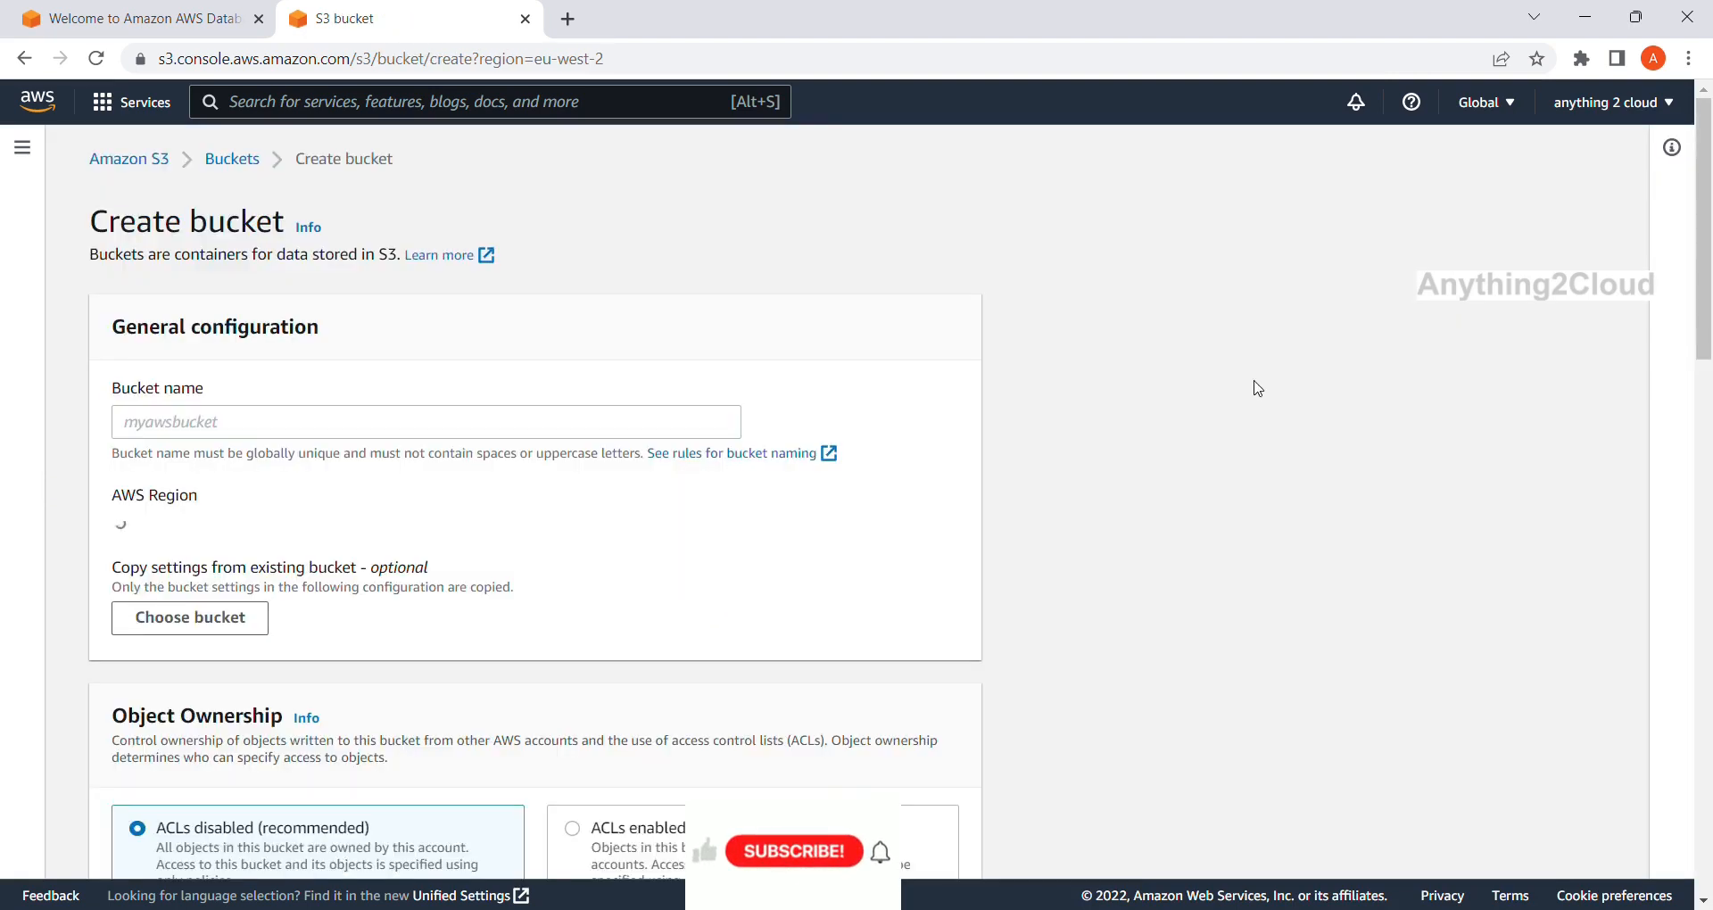
{"action": "left_click", "coordinate": [237, 161]}
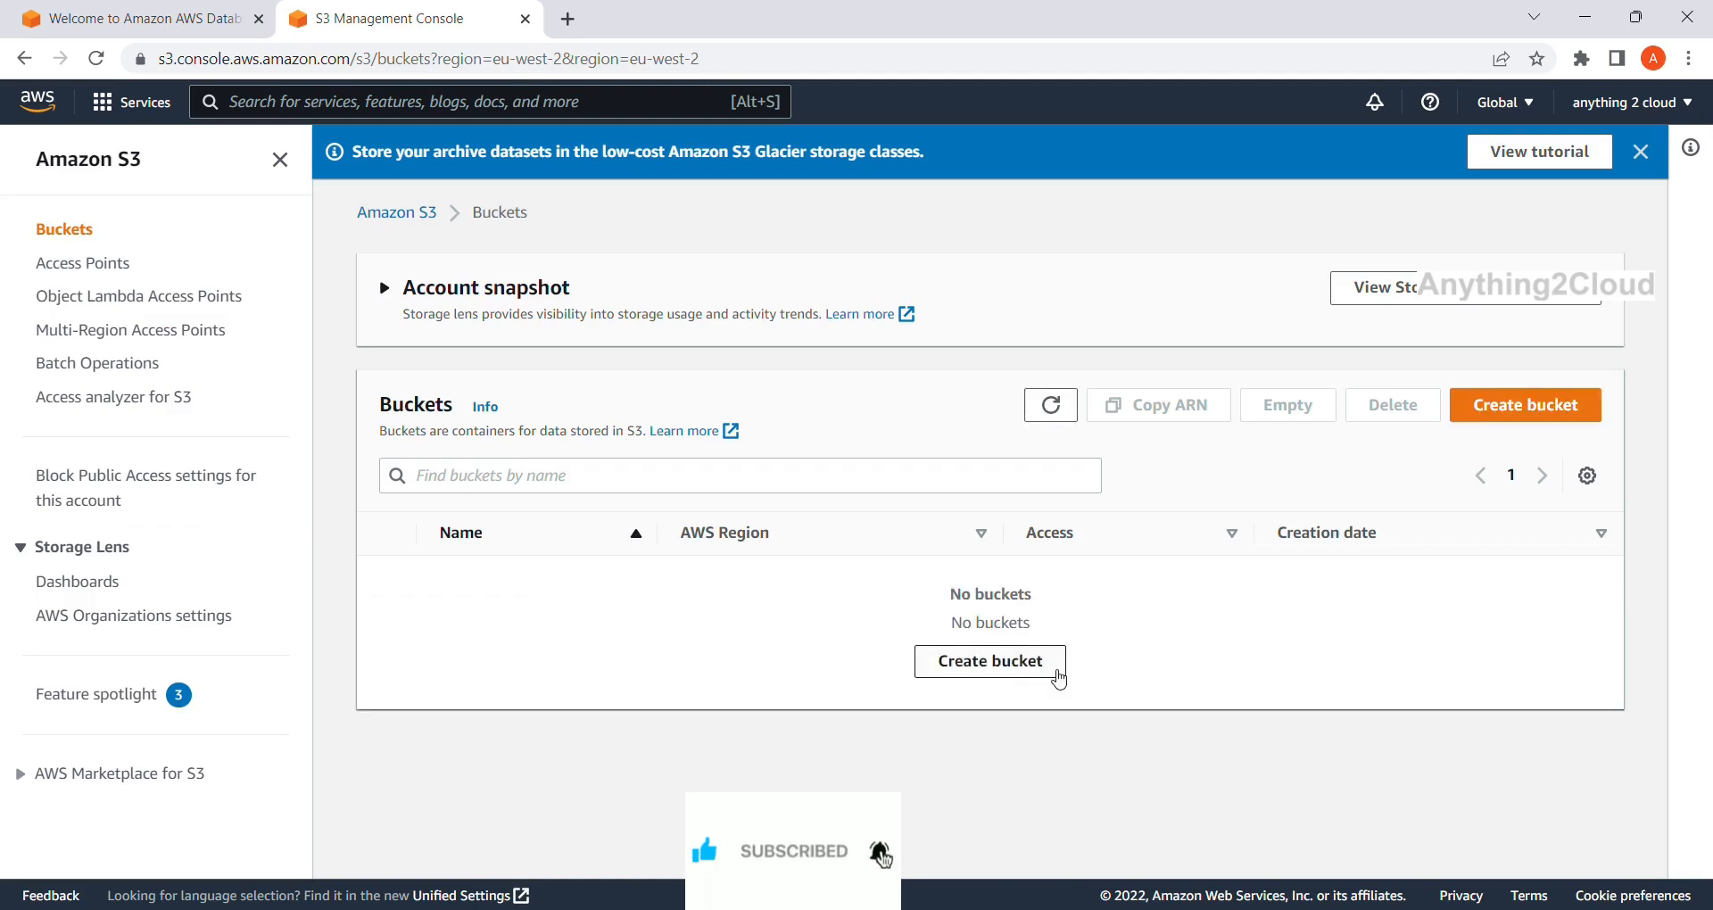
Create a new S3 bucket named postgres-cdc.
{"action": "left_click", "coordinate": [1050, 669]}
{"action": "left_click", "coordinate": [573, 422]}
{"action": "type", "text": "postgr"}
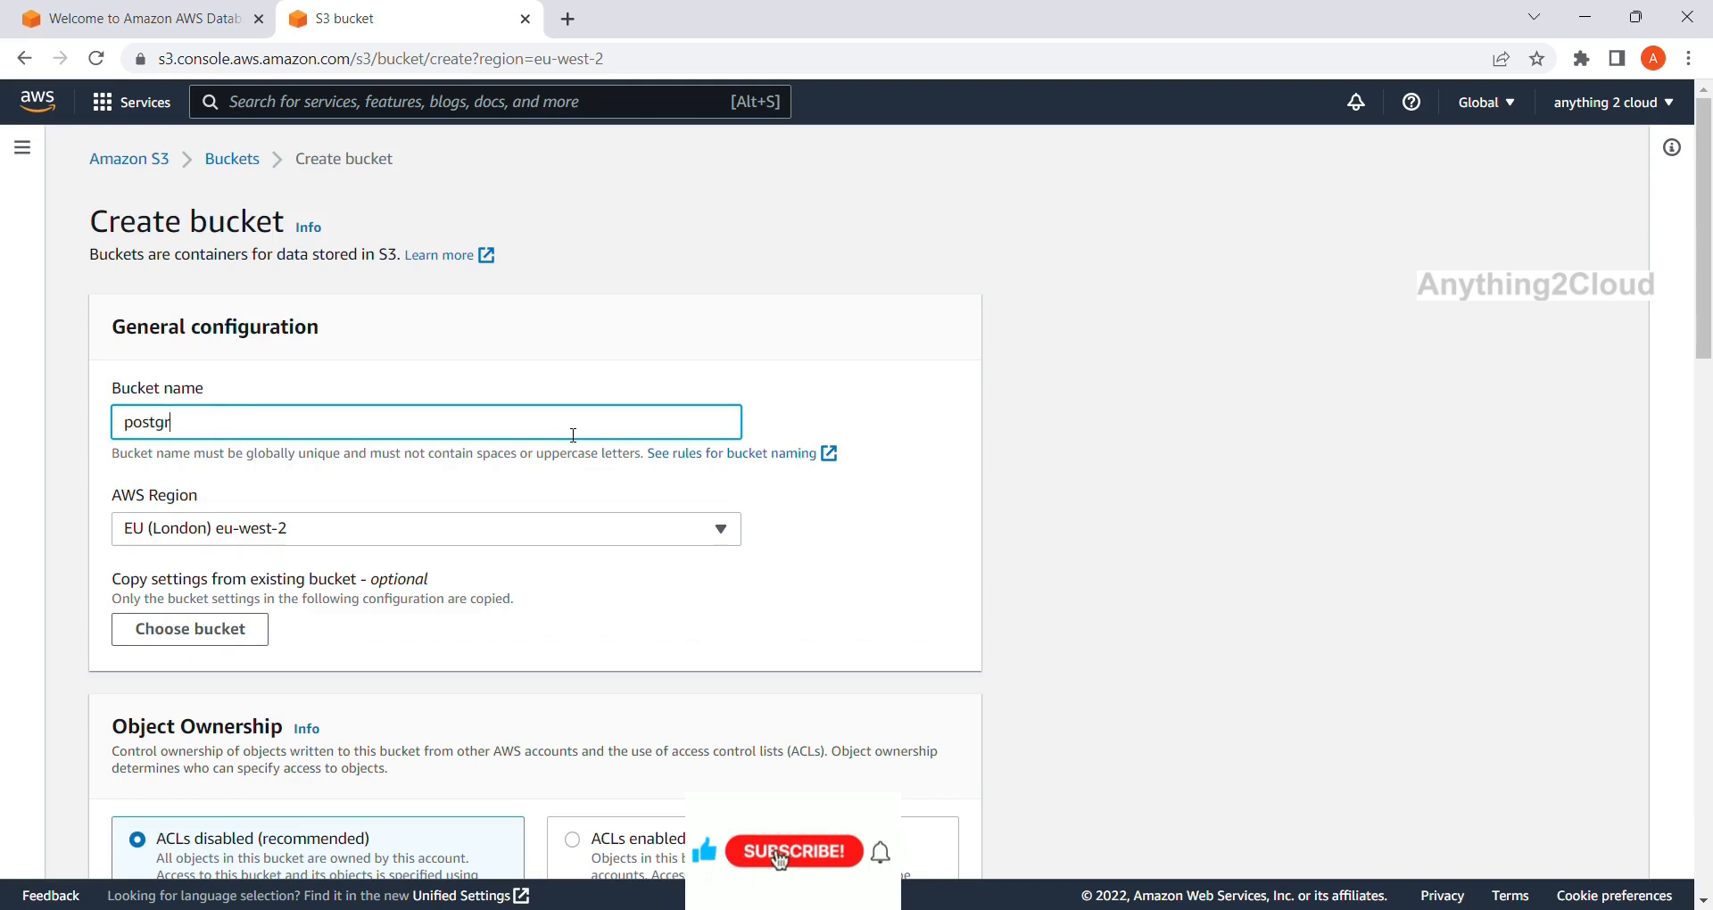
{"action": "type", "text": "es-cdc"}
{"action": "scroll", "coordinate": [558, 493], "scroll_direction": "down", "scroll_amount": 2}
{"action": "scroll", "coordinate": [558, 495], "scroll_direction": "down", "scroll_amount": 6}
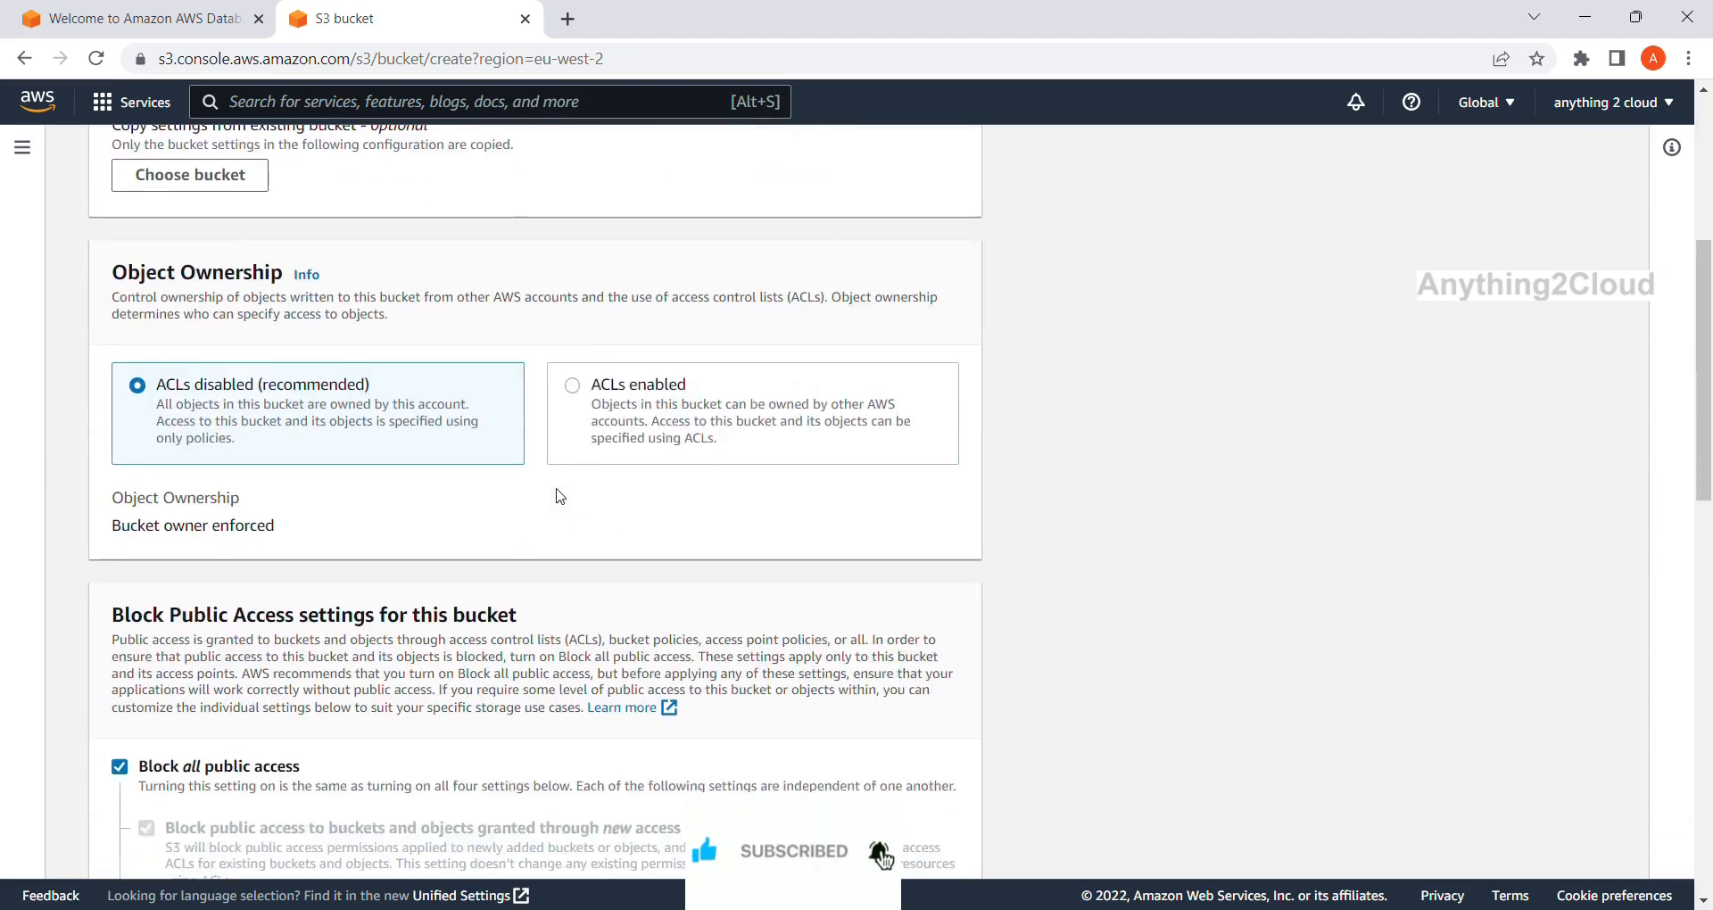
{"action": "scroll", "coordinate": [312, 504], "scroll_direction": "down", "scroll_amount": 10}
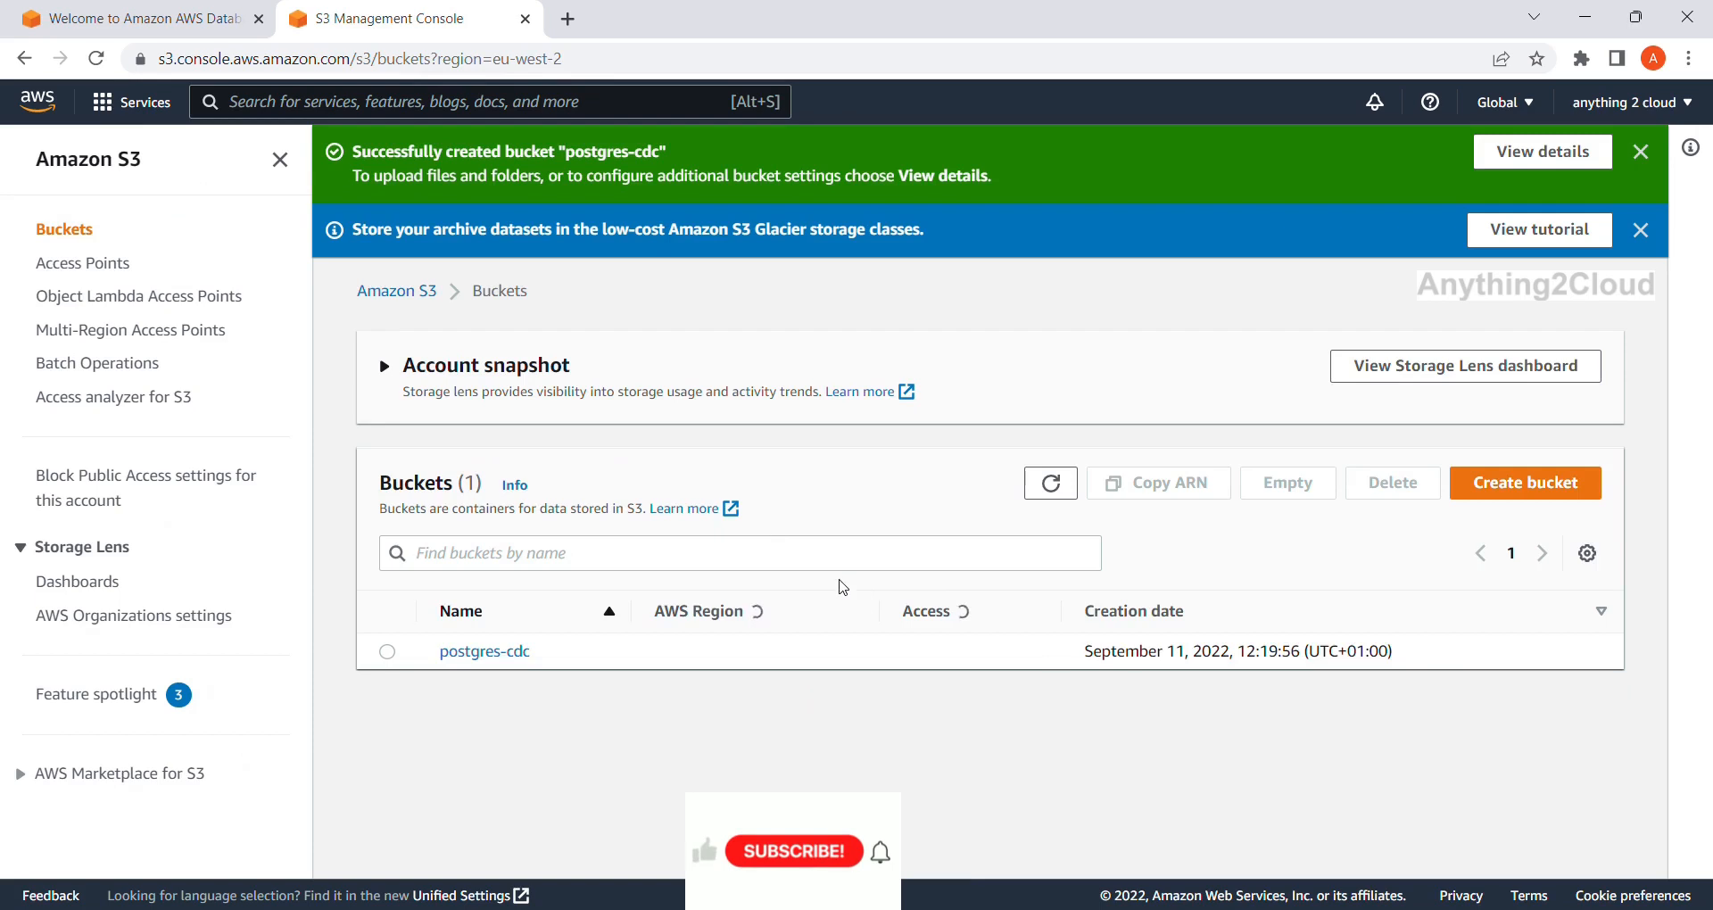
Enter postgres-cdc as the target endpoint's bucket name.
{"action": "left_click_drag", "start_coordinate": [533, 652], "coordinate": [446, 659]}
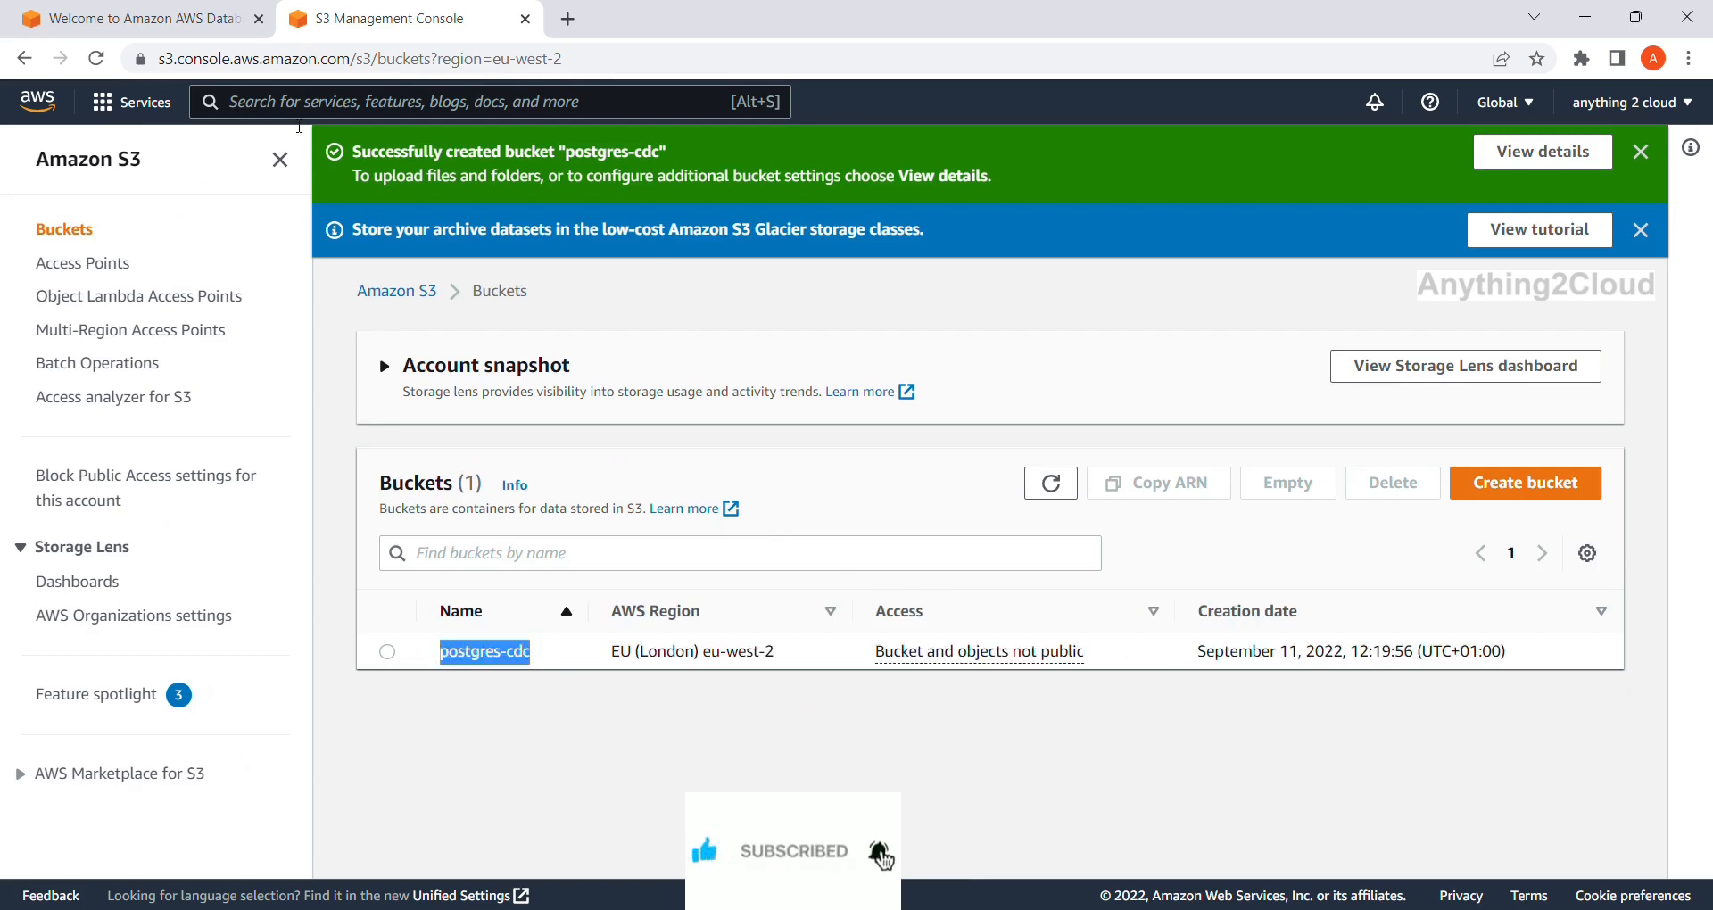
{"action": "left_click", "coordinate": [179, 36]}
{"action": "left_click", "coordinate": [437, 581]}
{"action": "key", "text": "ctrl+v"}
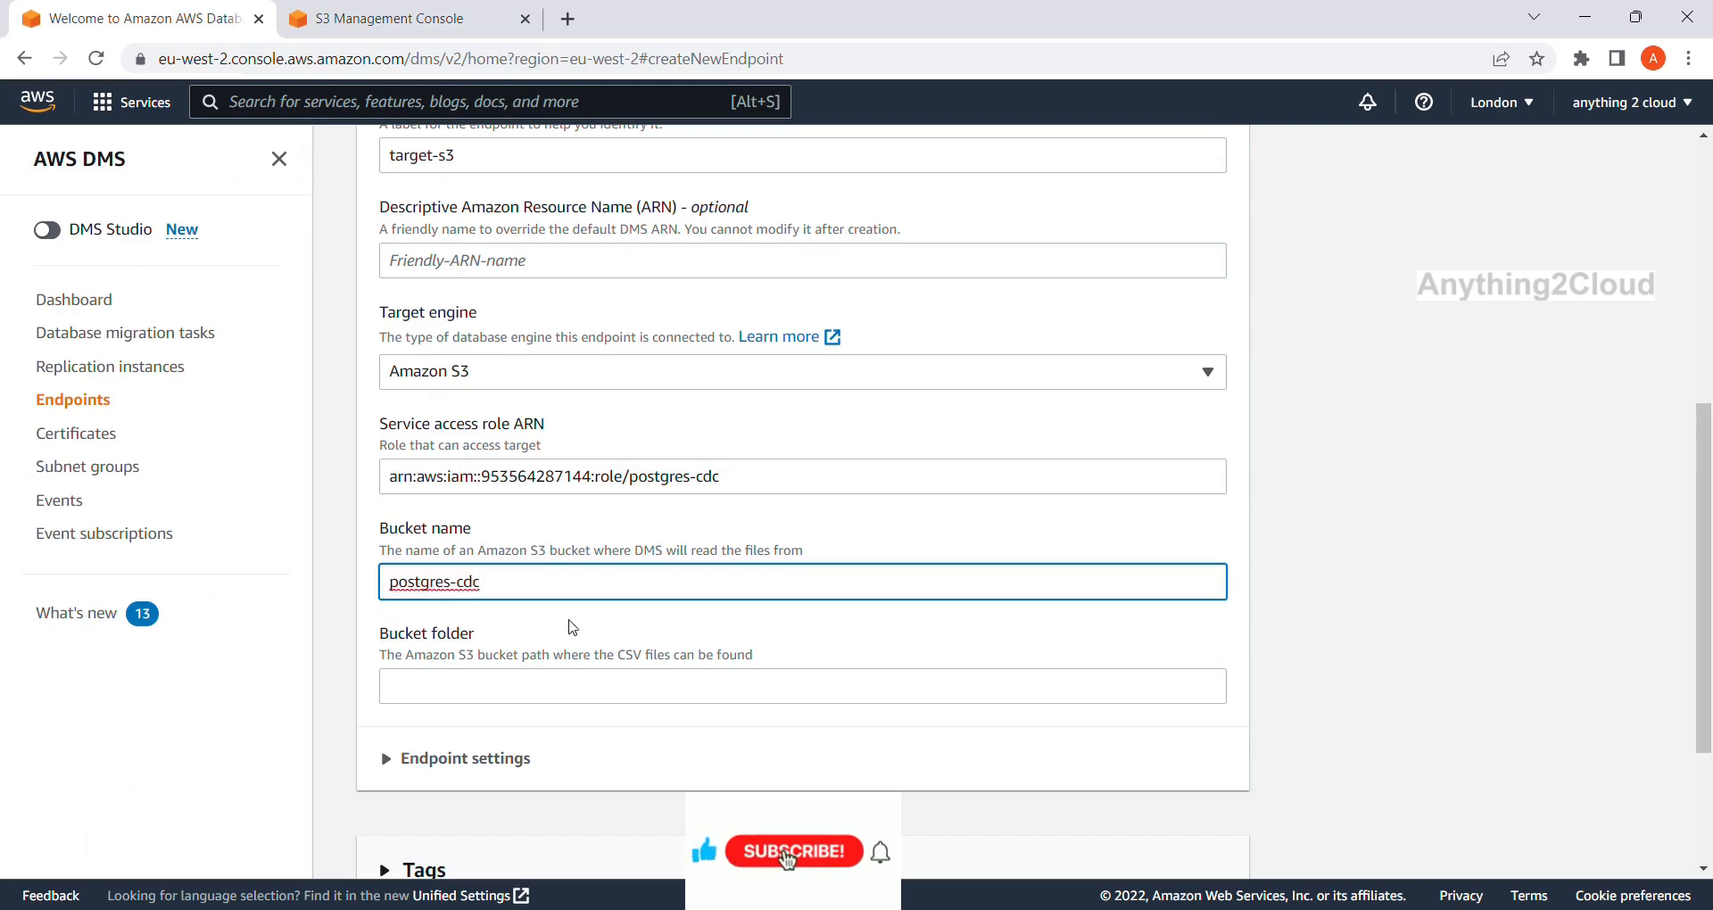
Run the target-s3 endpoint connection test using the default VPC and postgres-instance replication instance.
{"action": "scroll", "coordinate": [576, 630], "scroll_direction": "down", "scroll_amount": 1}
{"action": "scroll", "coordinate": [482, 588], "scroll_direction": "down", "scroll_amount": 1}
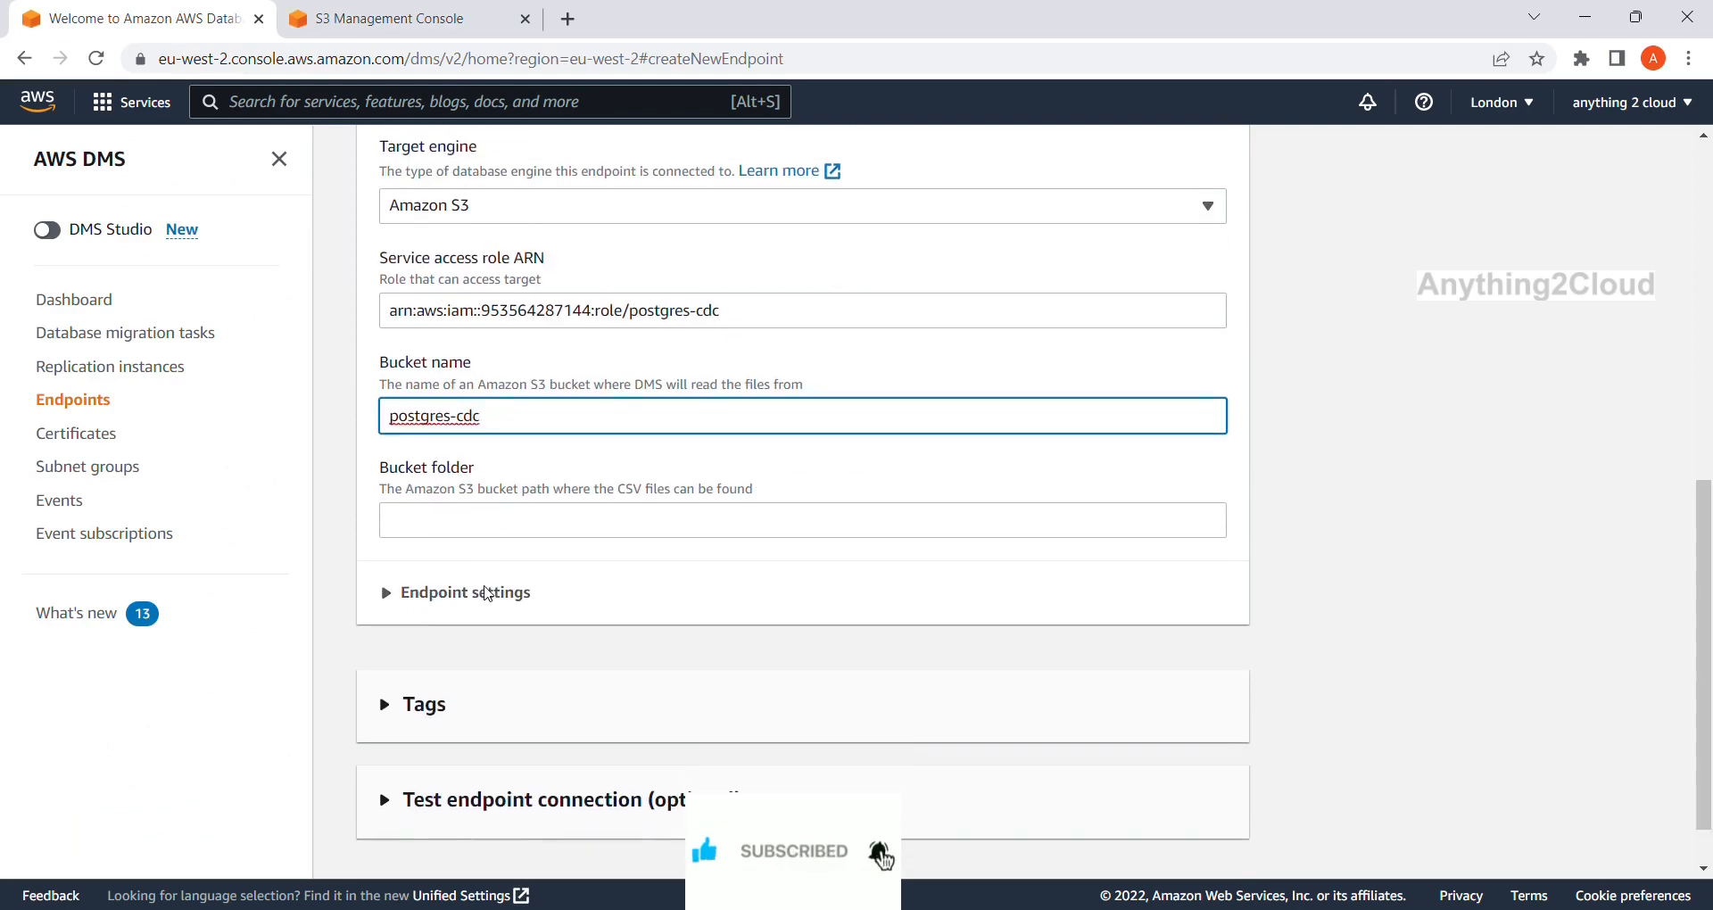
{"action": "scroll", "coordinate": [487, 593], "scroll_direction": "down", "scroll_amount": 1}
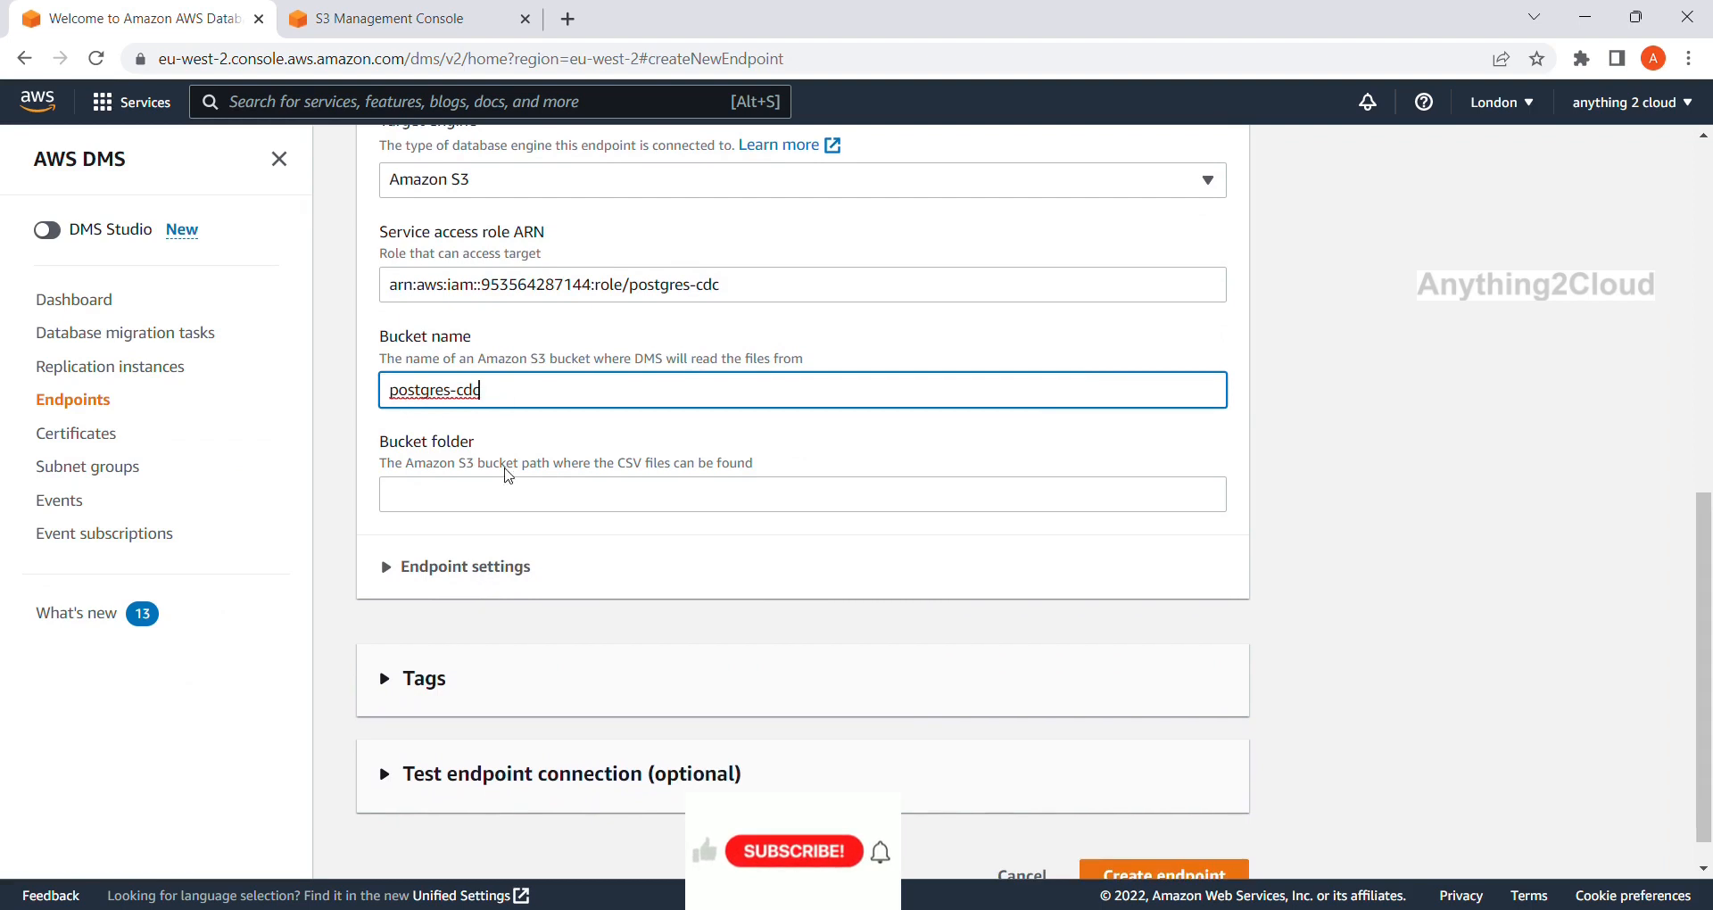
{"action": "scroll", "coordinate": [497, 434], "scroll_direction": "down", "scroll_amount": 1}
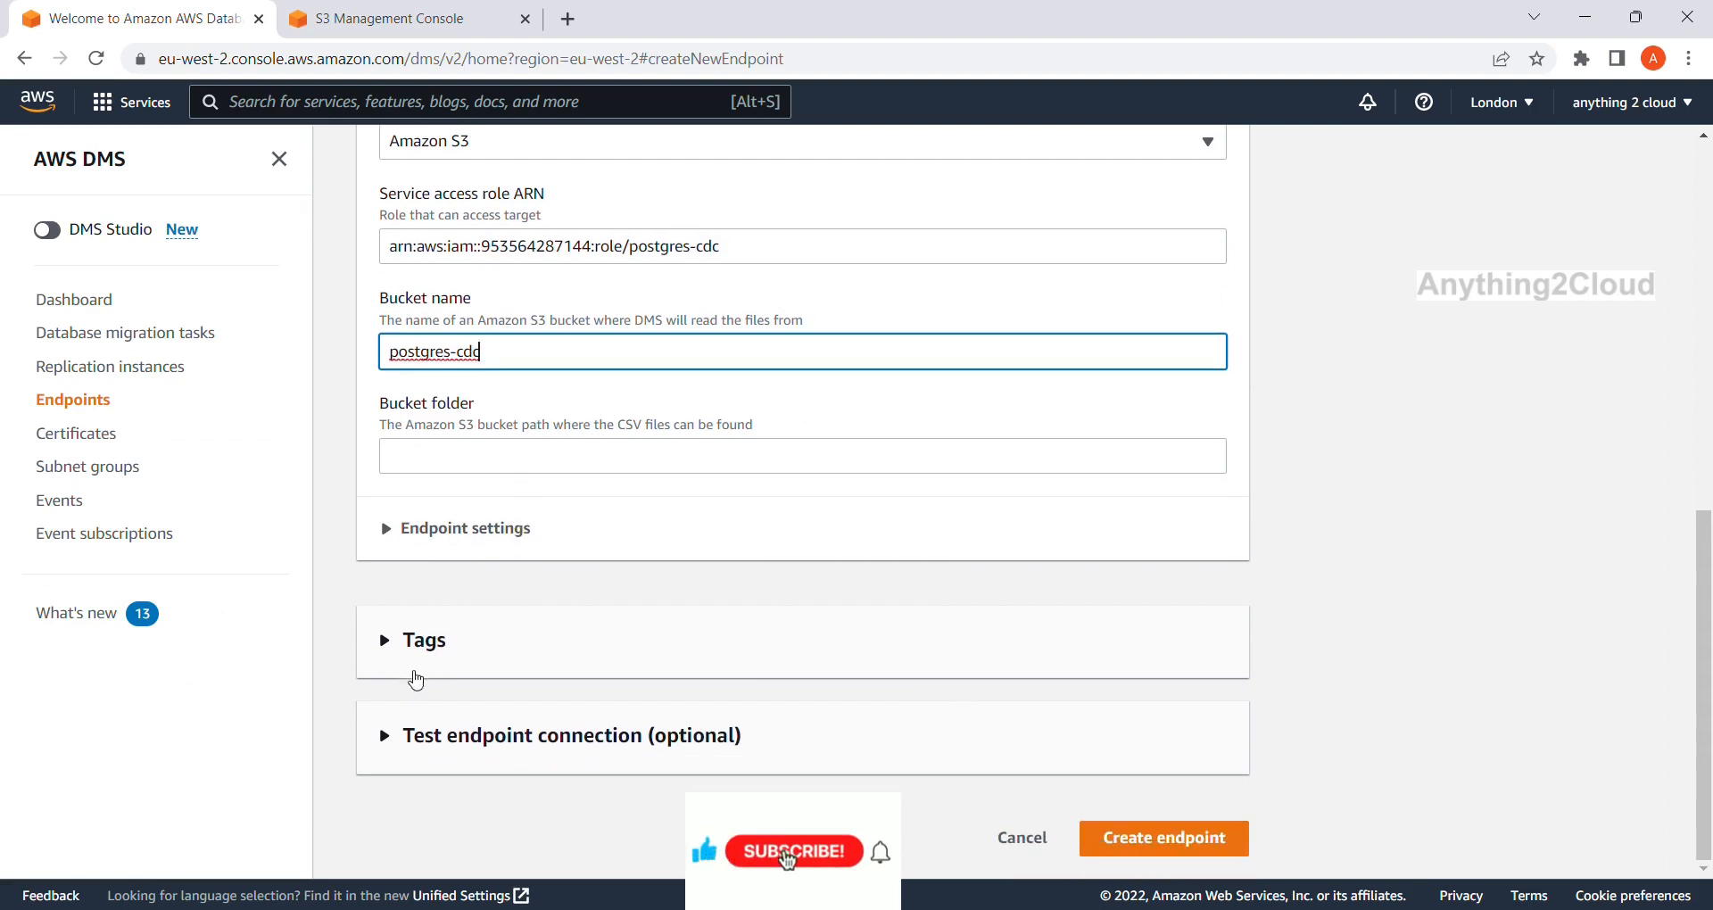
{"action": "left_click", "coordinate": [385, 736]}
{"action": "scroll", "coordinate": [739, 703], "scroll_direction": "down", "scroll_amount": 4}
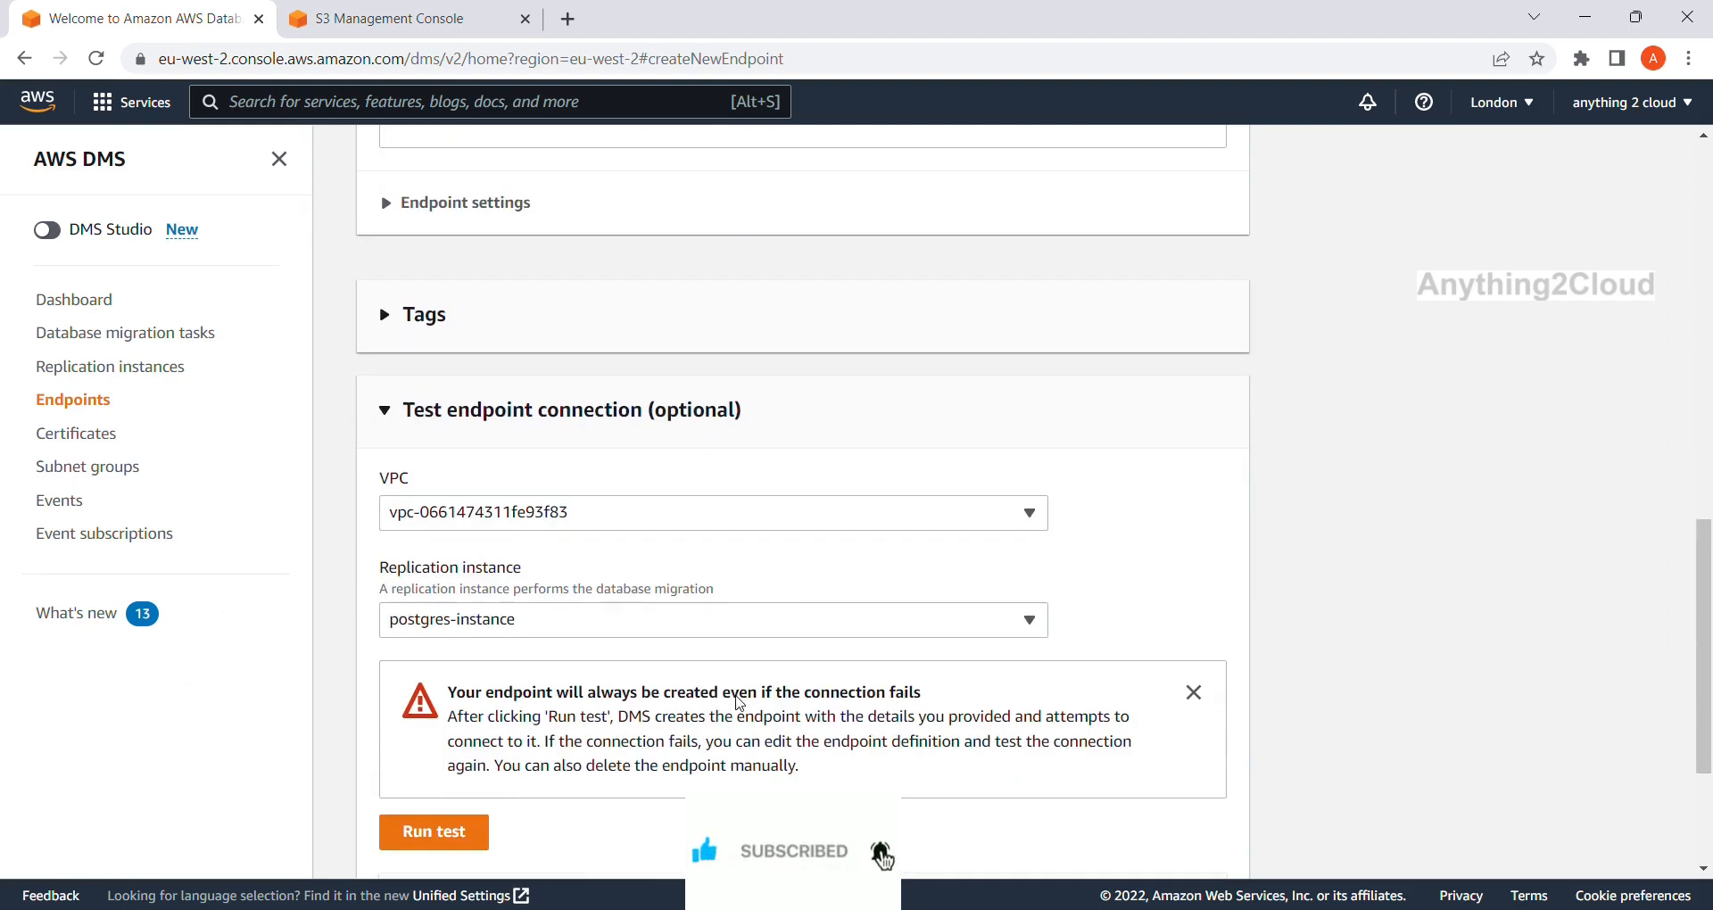
{"action": "scroll", "coordinate": [955, 643], "scroll_direction": "down", "scroll_amount": 3}
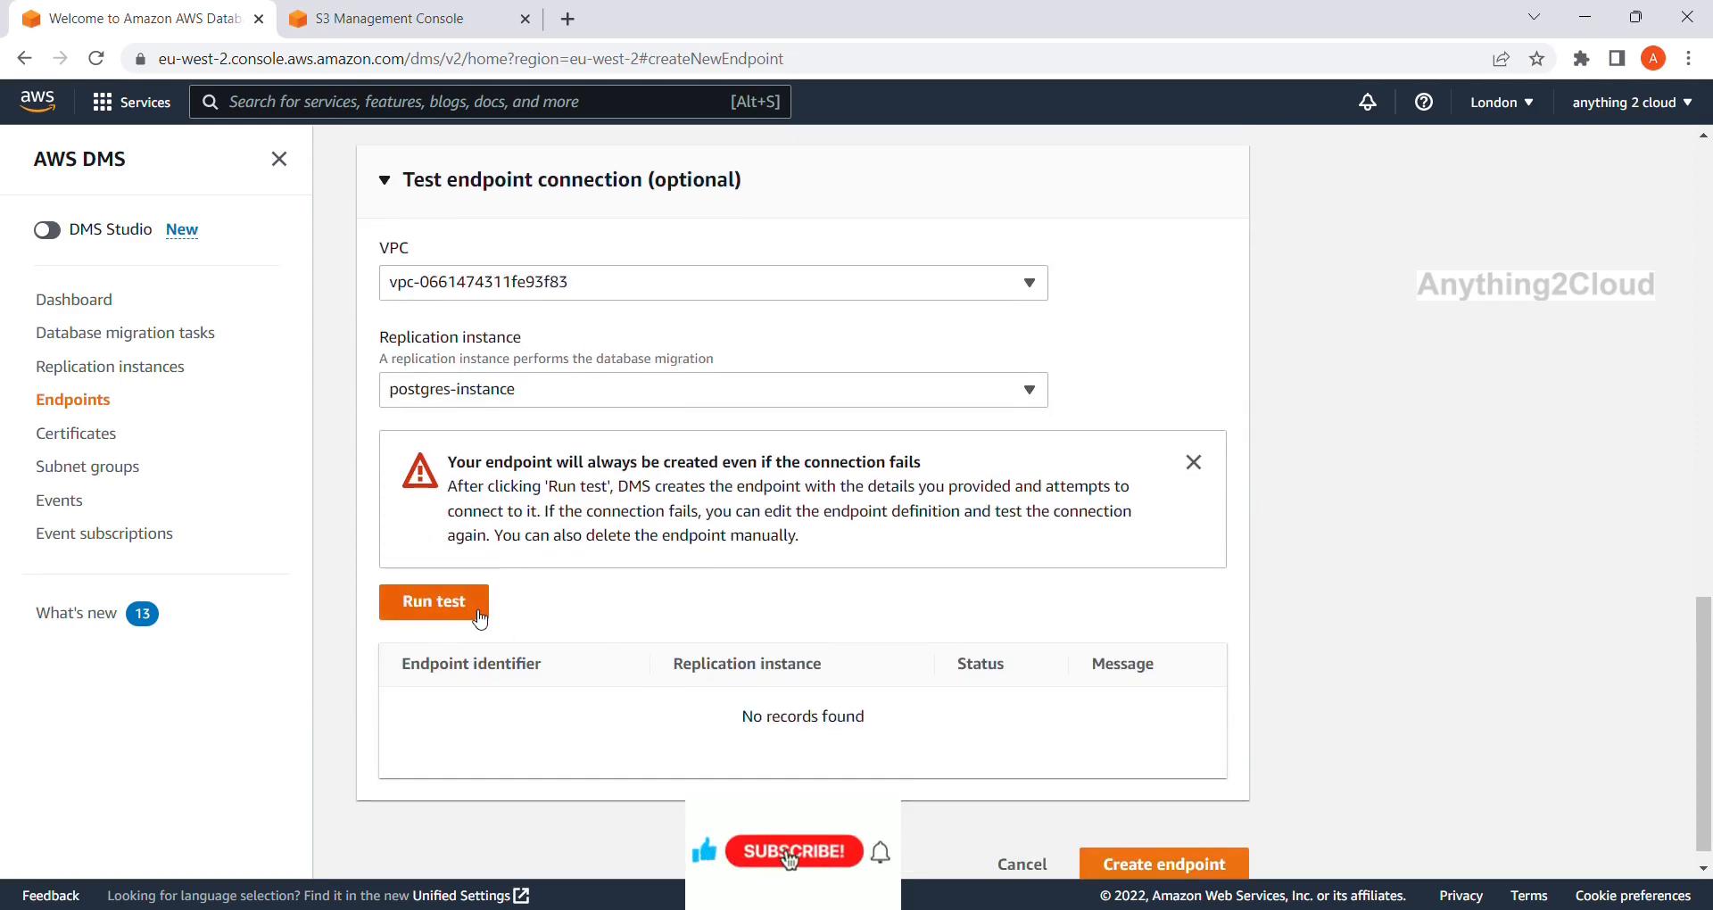
{"action": "left_click", "coordinate": [476, 615]}
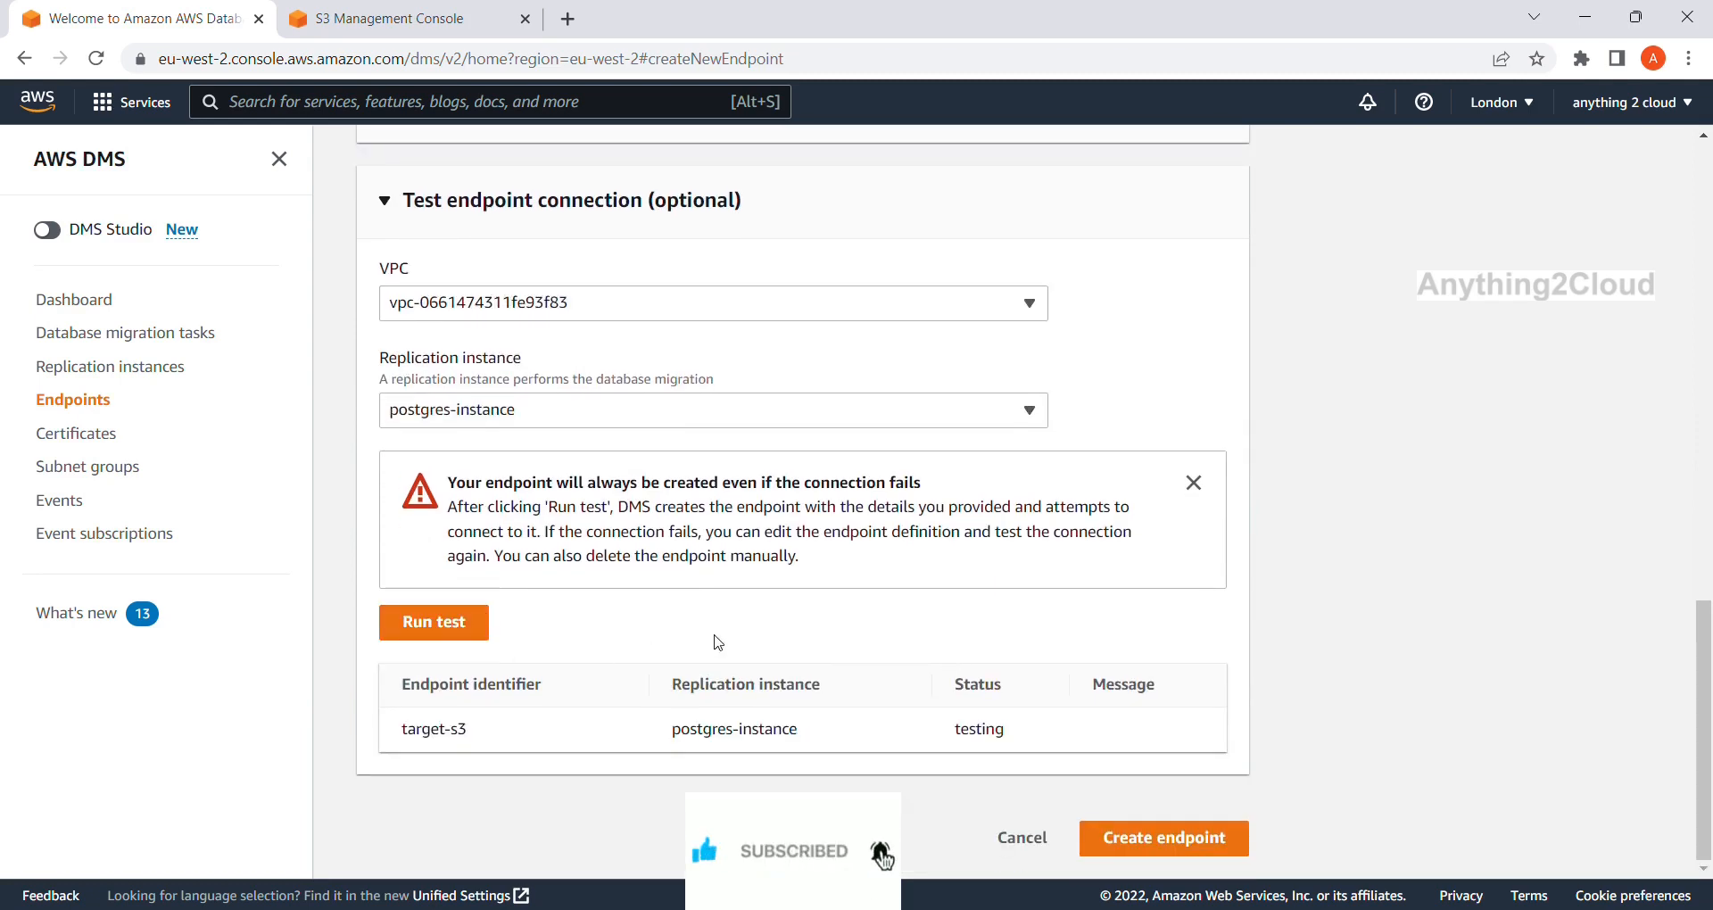
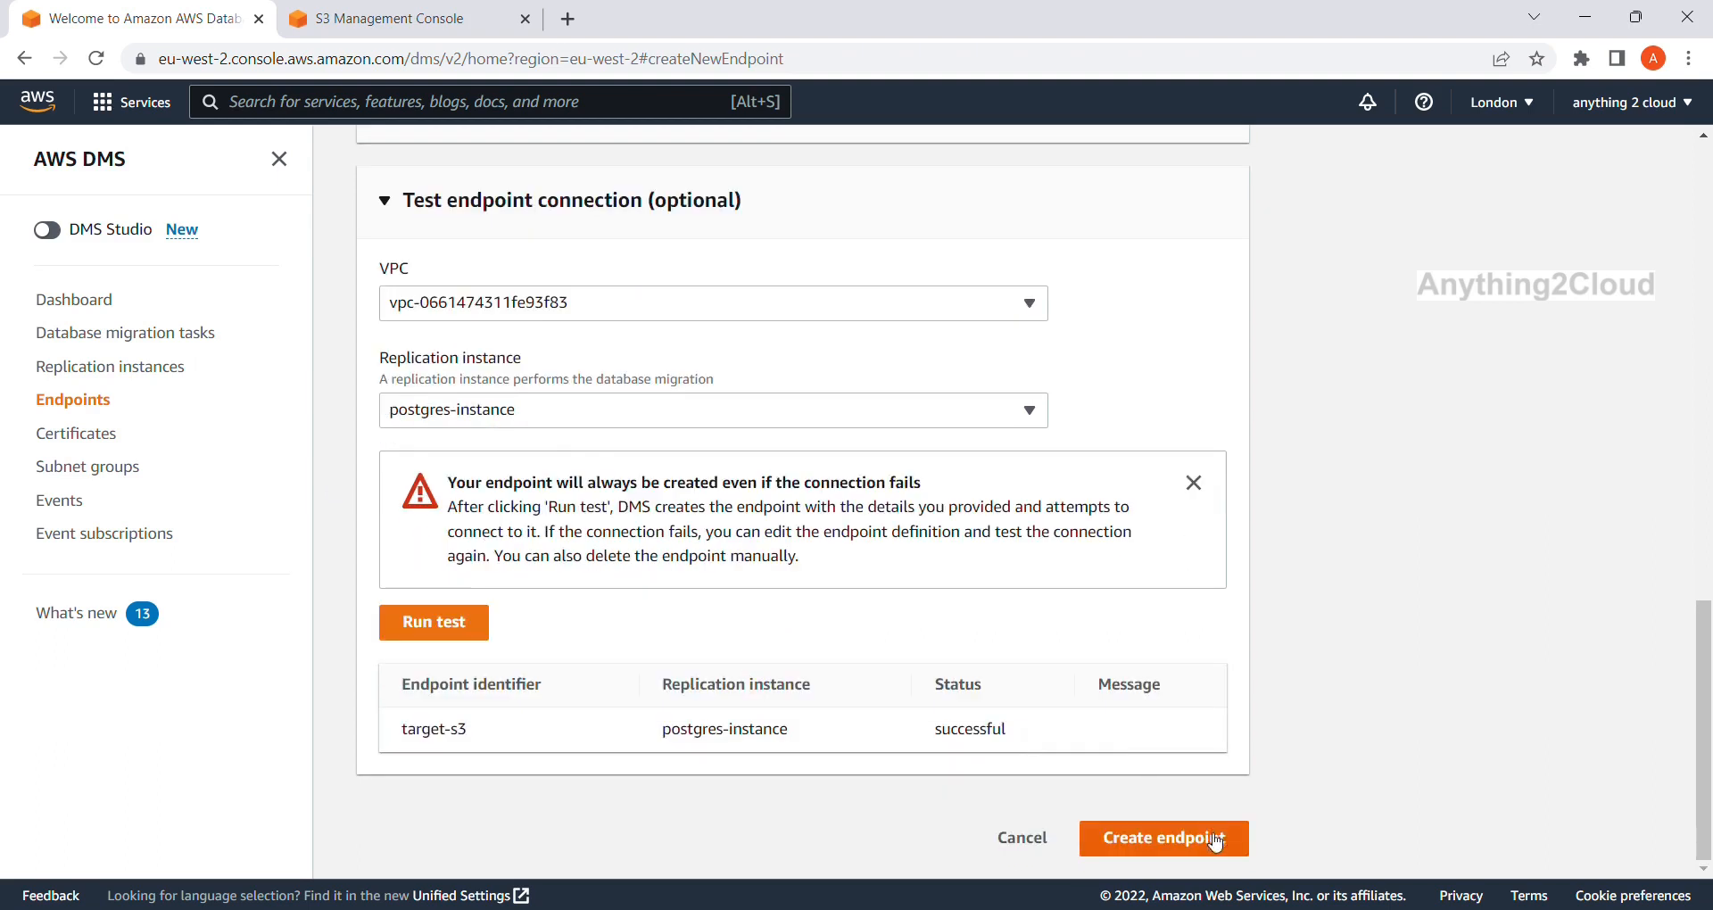
Create the target-s3 endpoint, then move on to the empty Database migration tasks list.
{"action": "left_click", "coordinate": [1213, 844]}
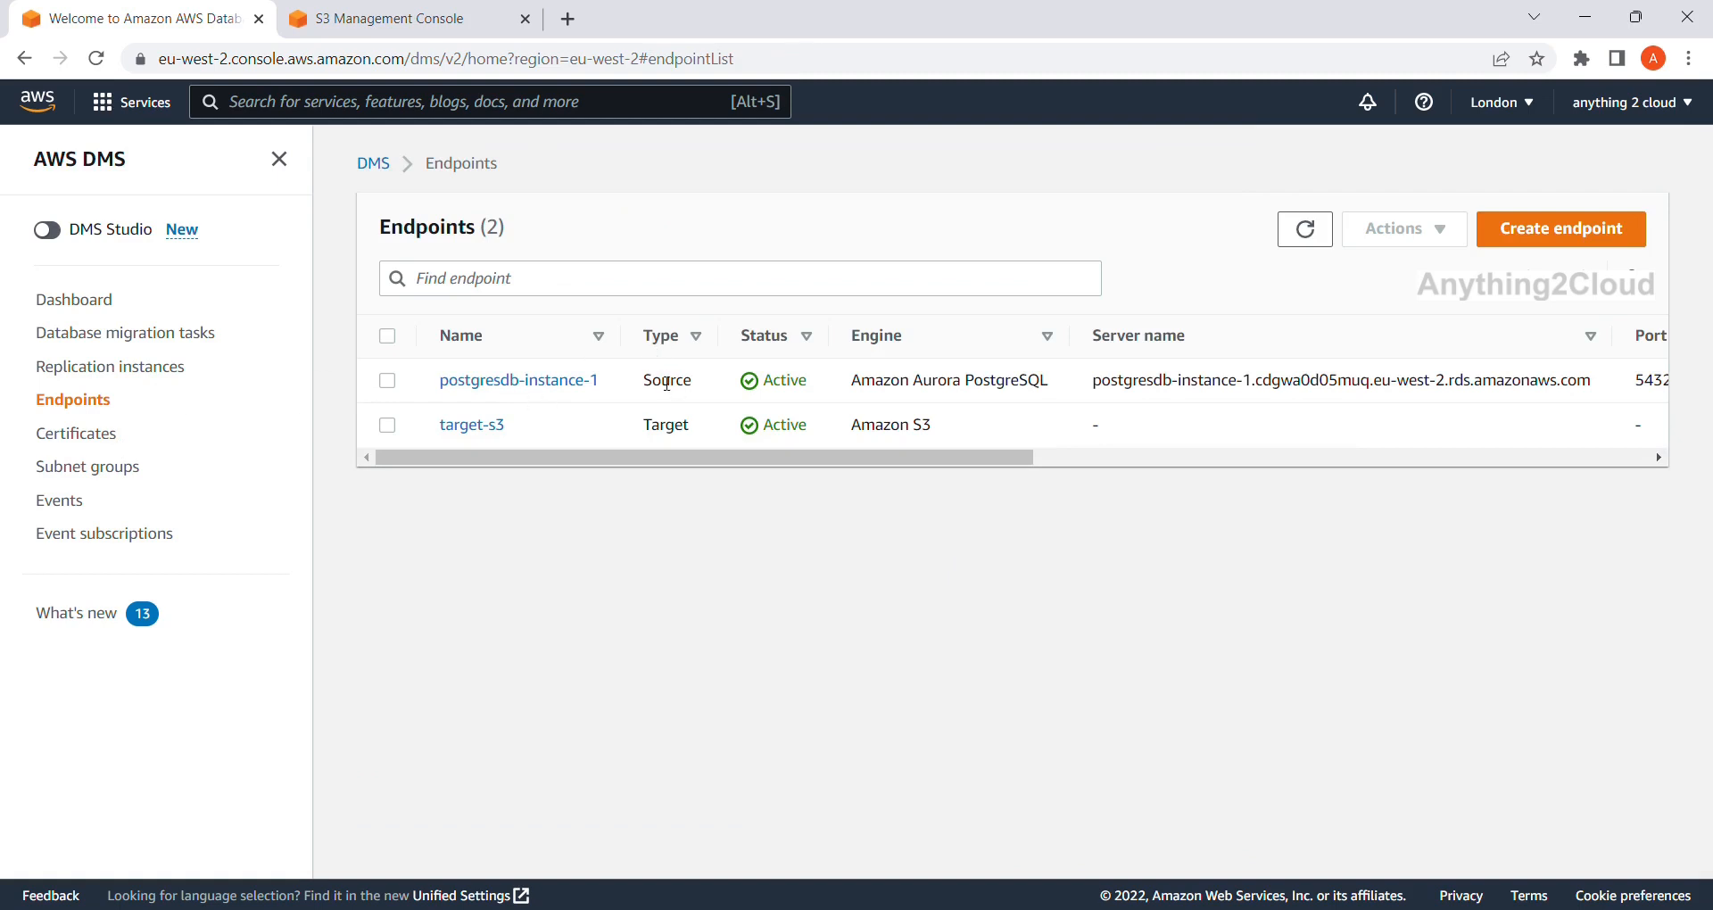
{"action": "left_click", "coordinate": [123, 373]}
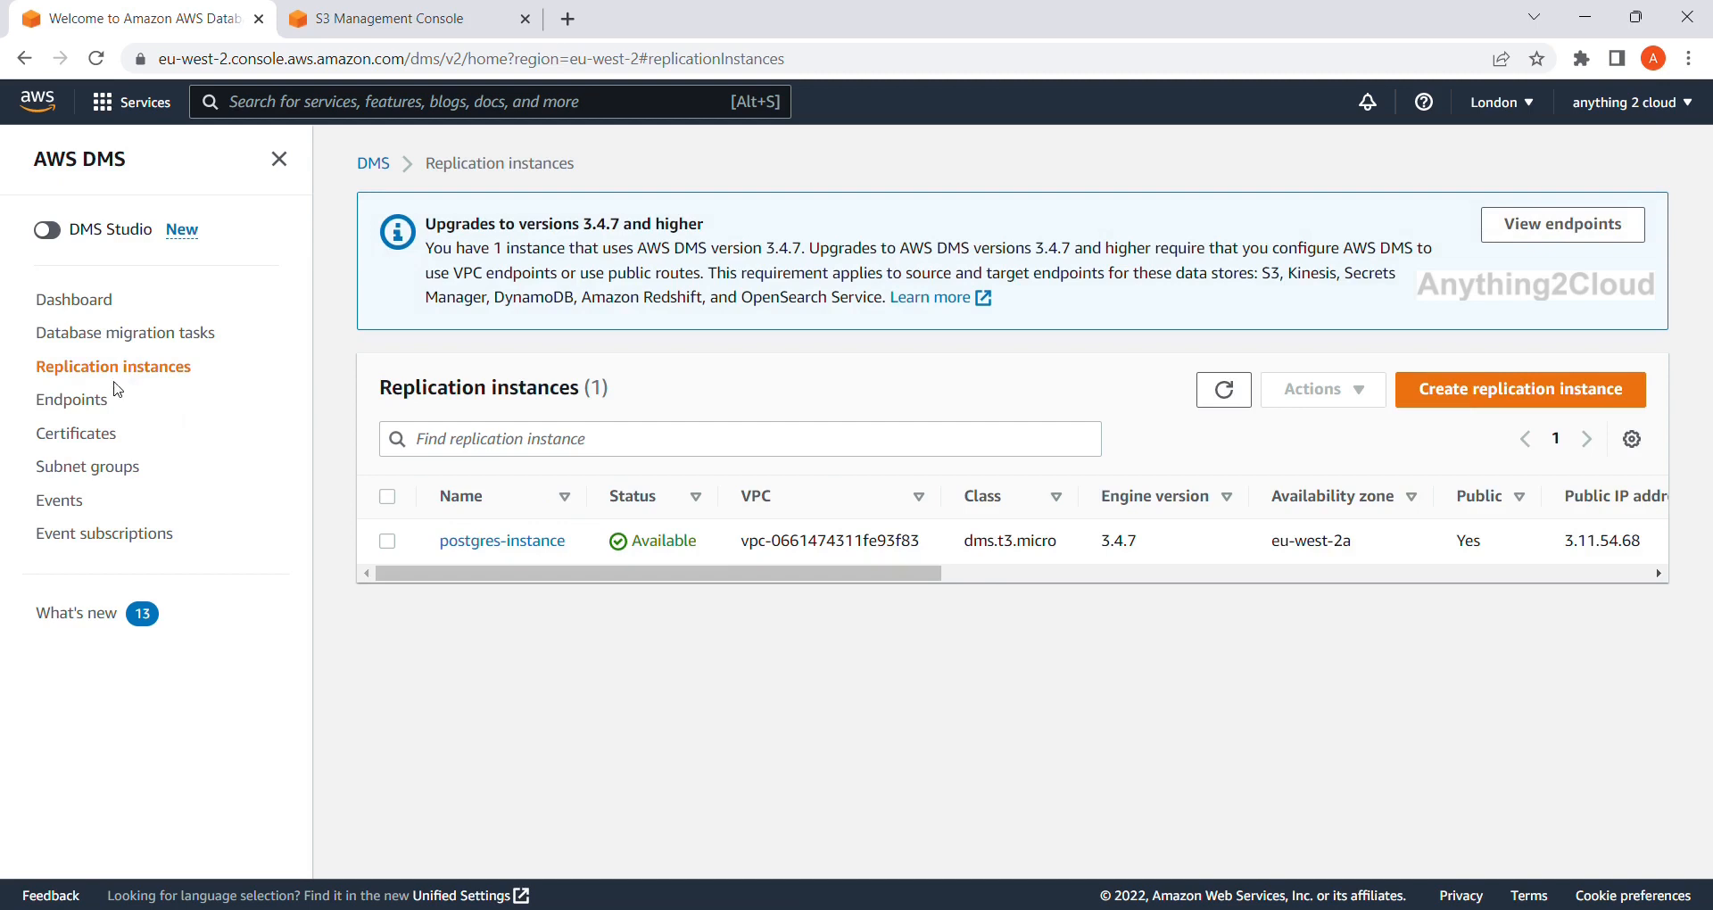
{"action": "left_click", "coordinate": [104, 340]}
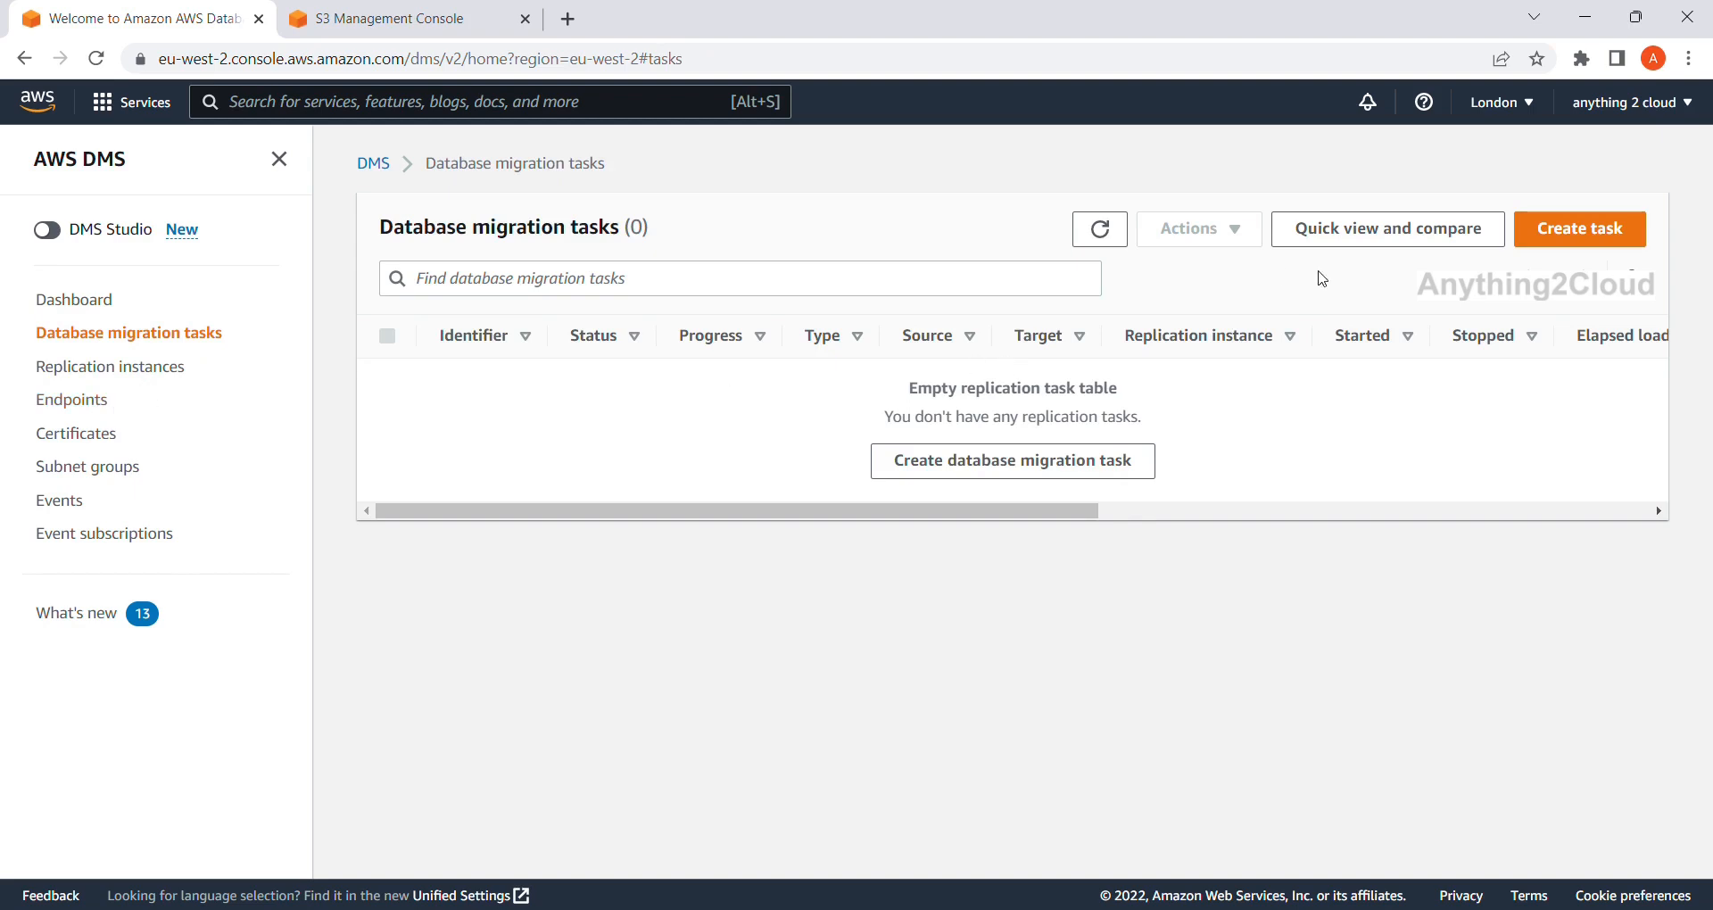
Start a new migration task named postgres-cdc on the postgres-instance replication instance.
{"action": "left_click", "coordinate": [1577, 234]}
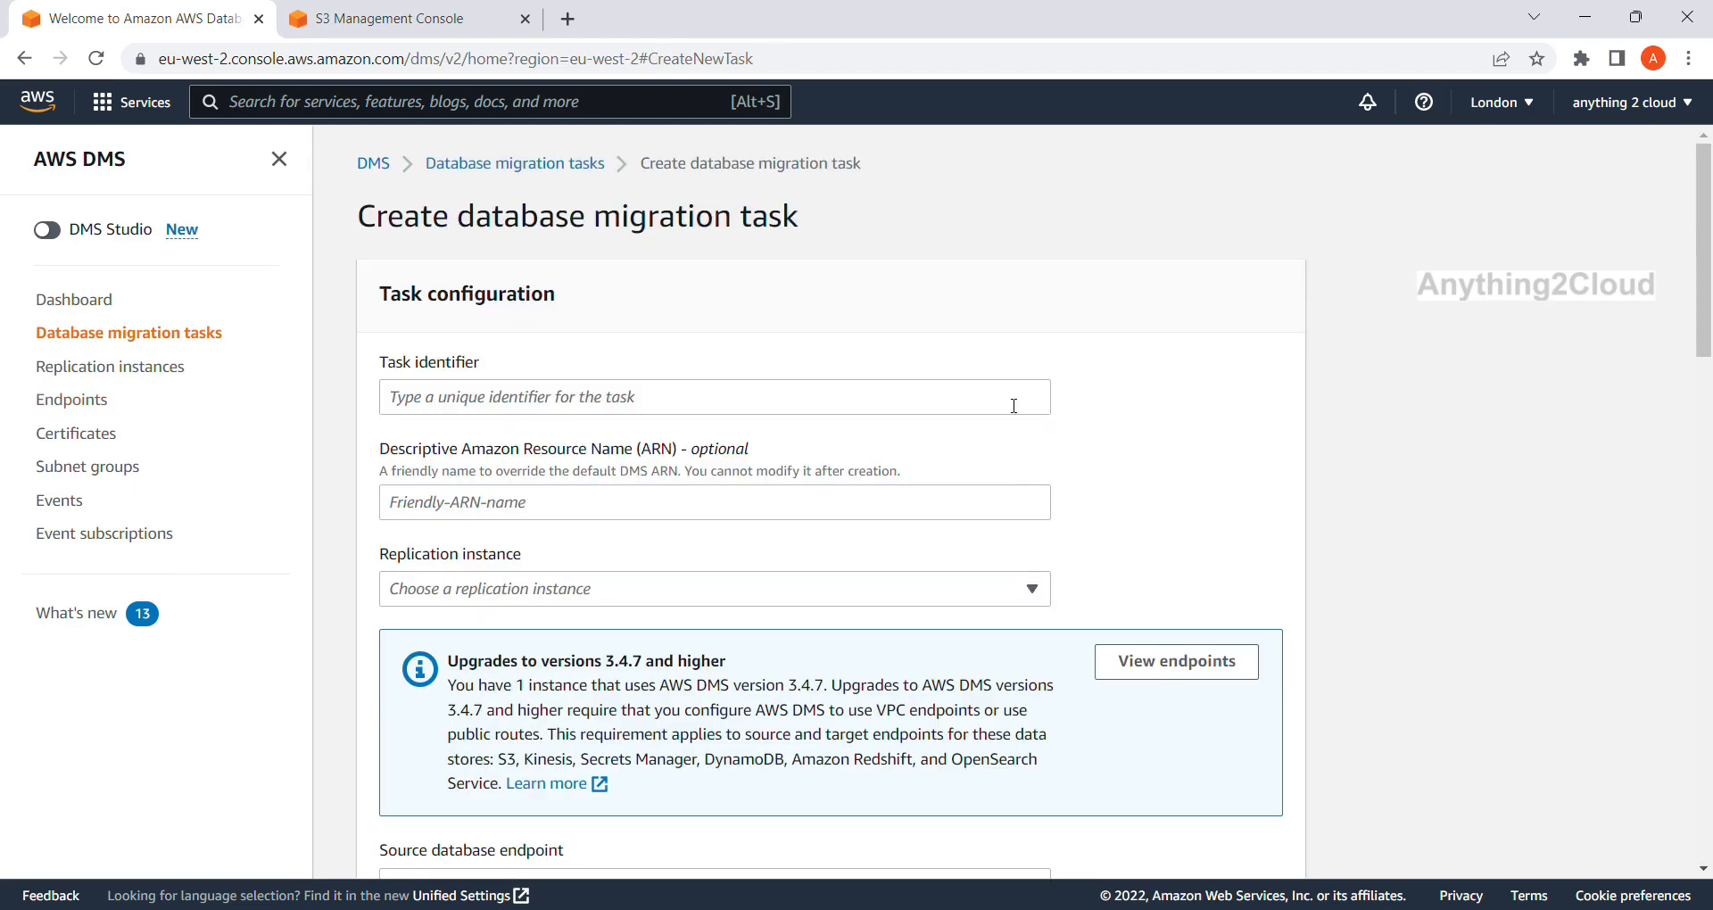
{"action": "left_click", "coordinate": [754, 409]}
{"action": "type", "text": "postgres-cdd"}
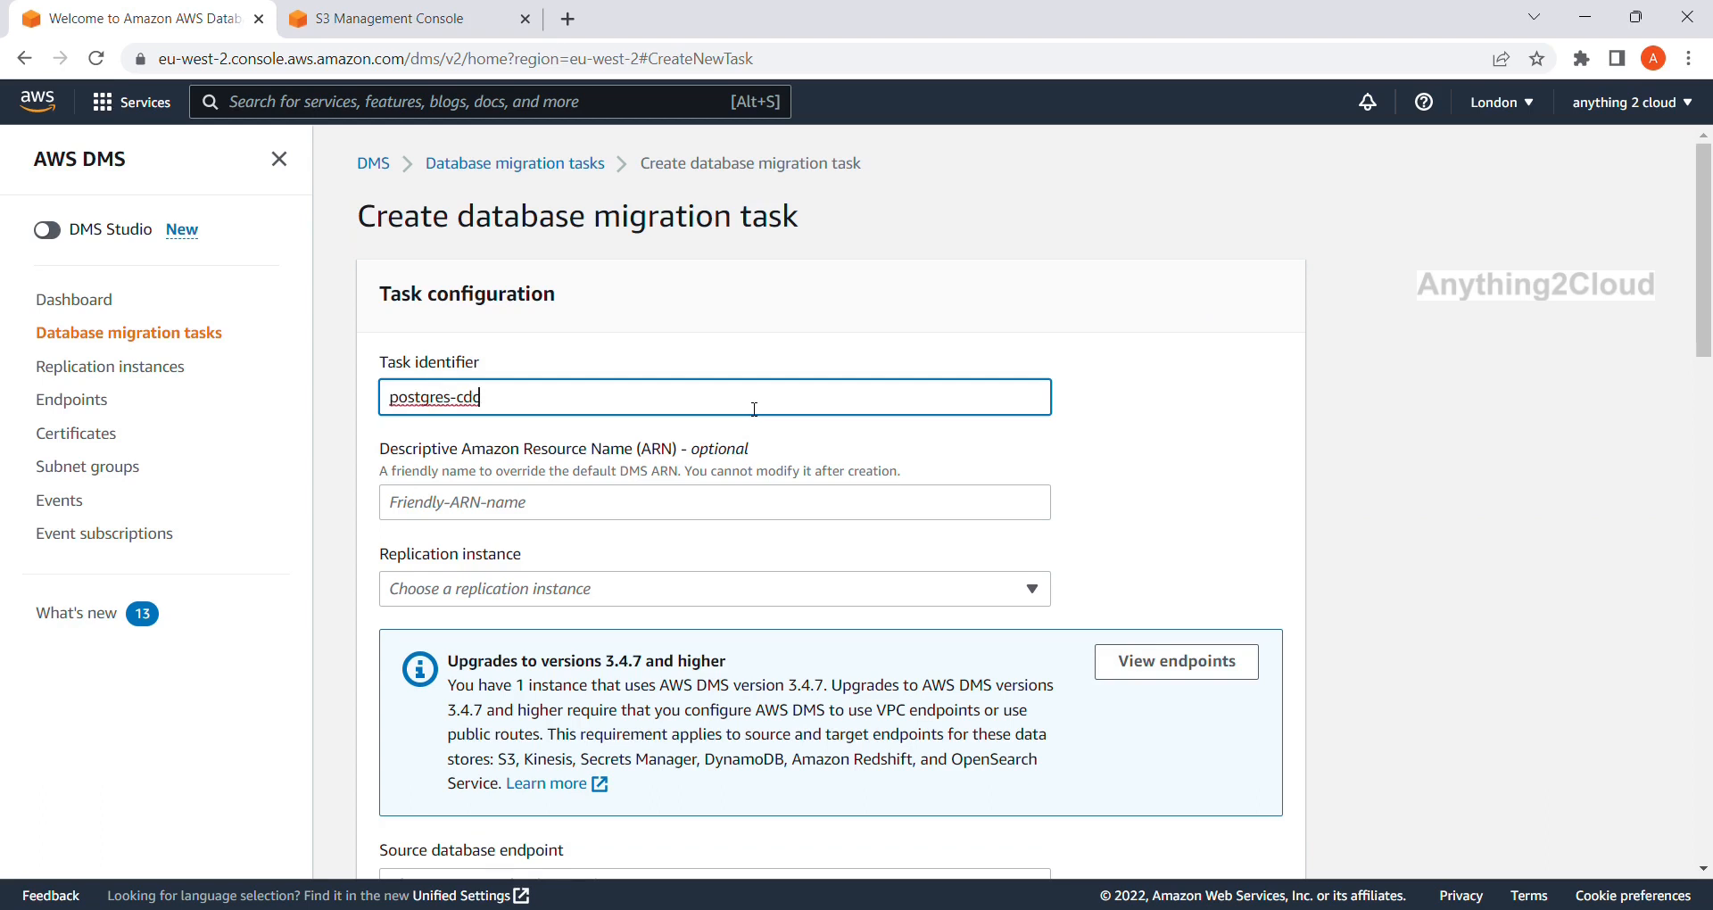
{"action": "scroll", "coordinate": [700, 444], "scroll_direction": "down", "scroll_amount": 1}
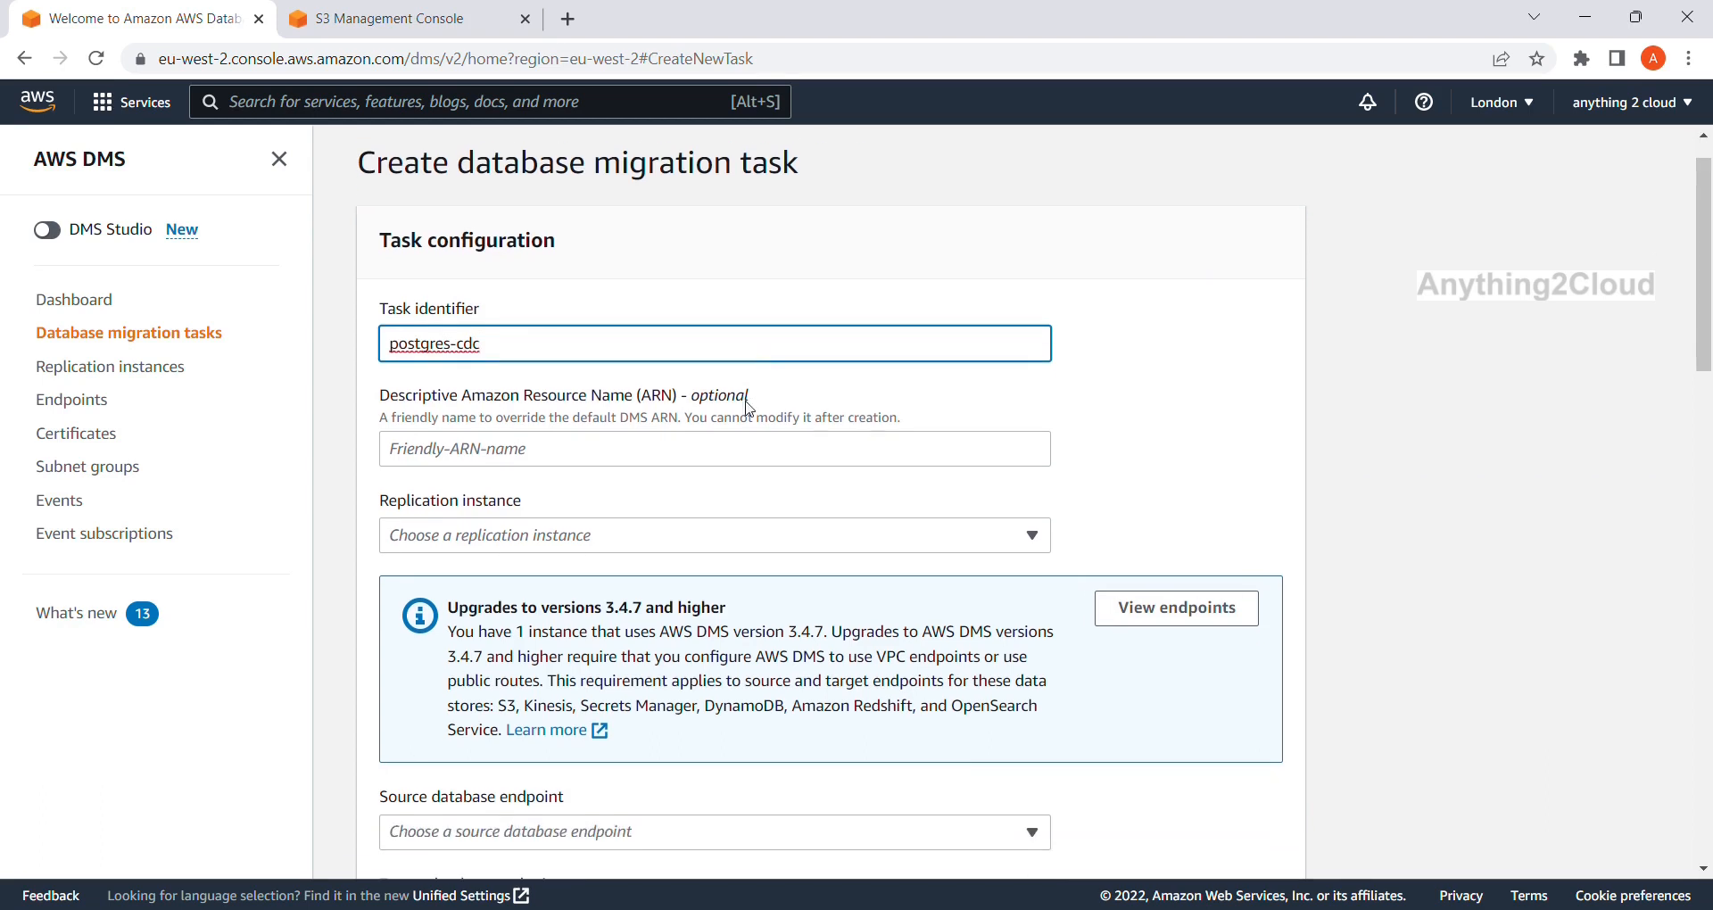
{"action": "left_click", "coordinate": [563, 459]}
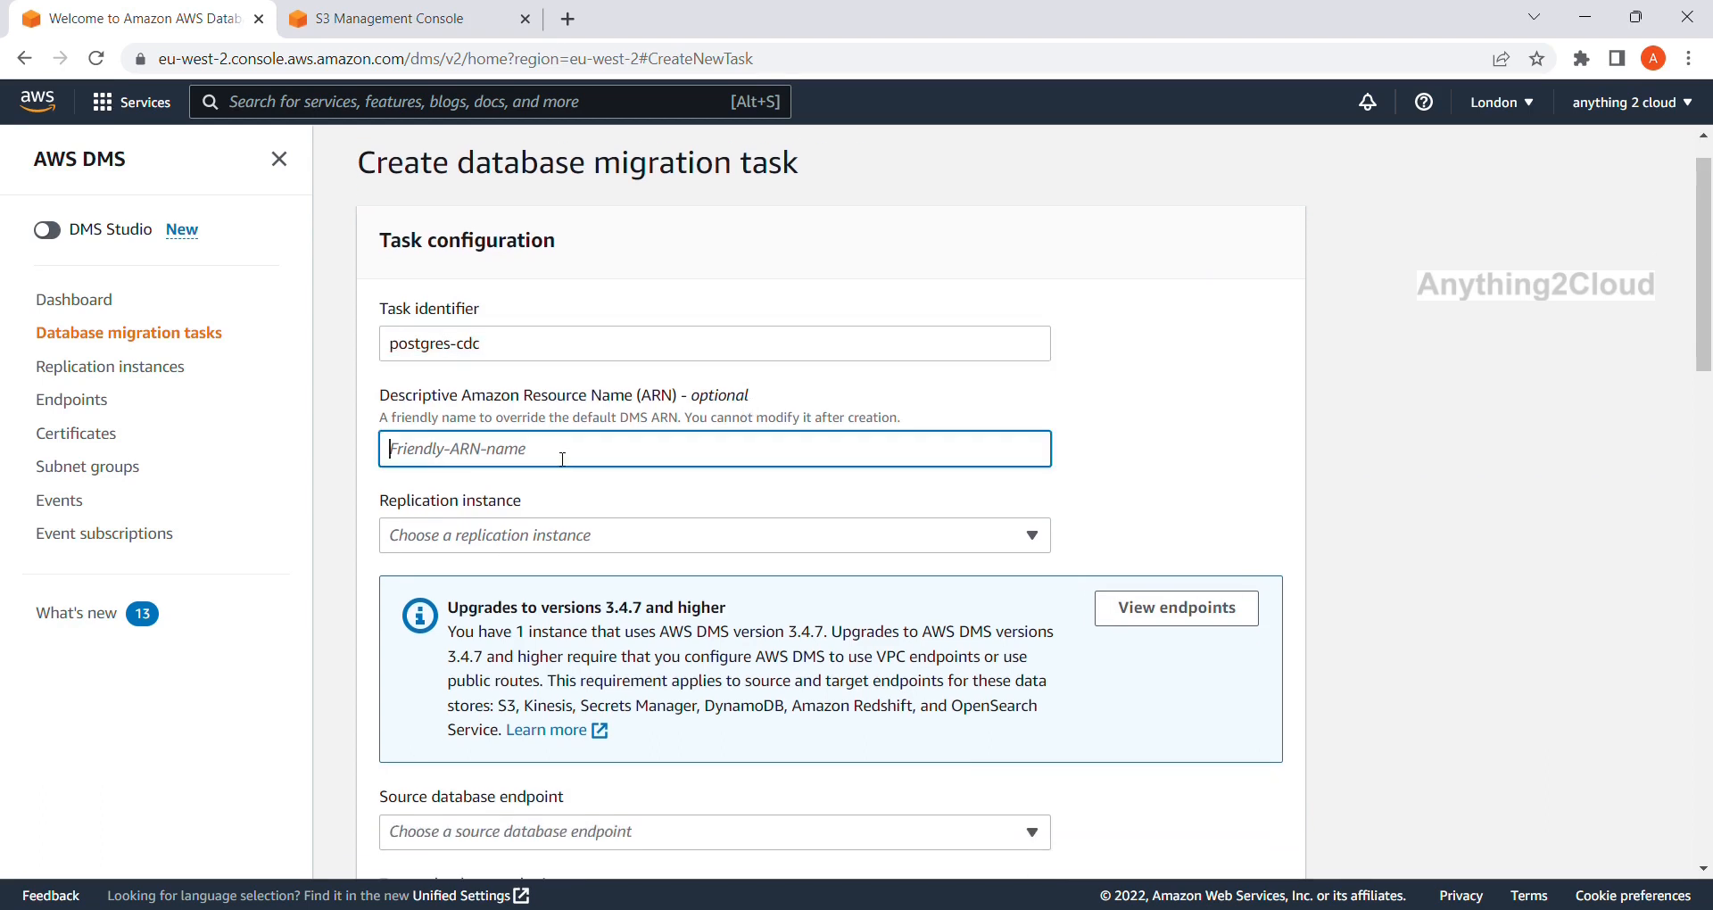
{"action": "left_click", "coordinate": [542, 536]}
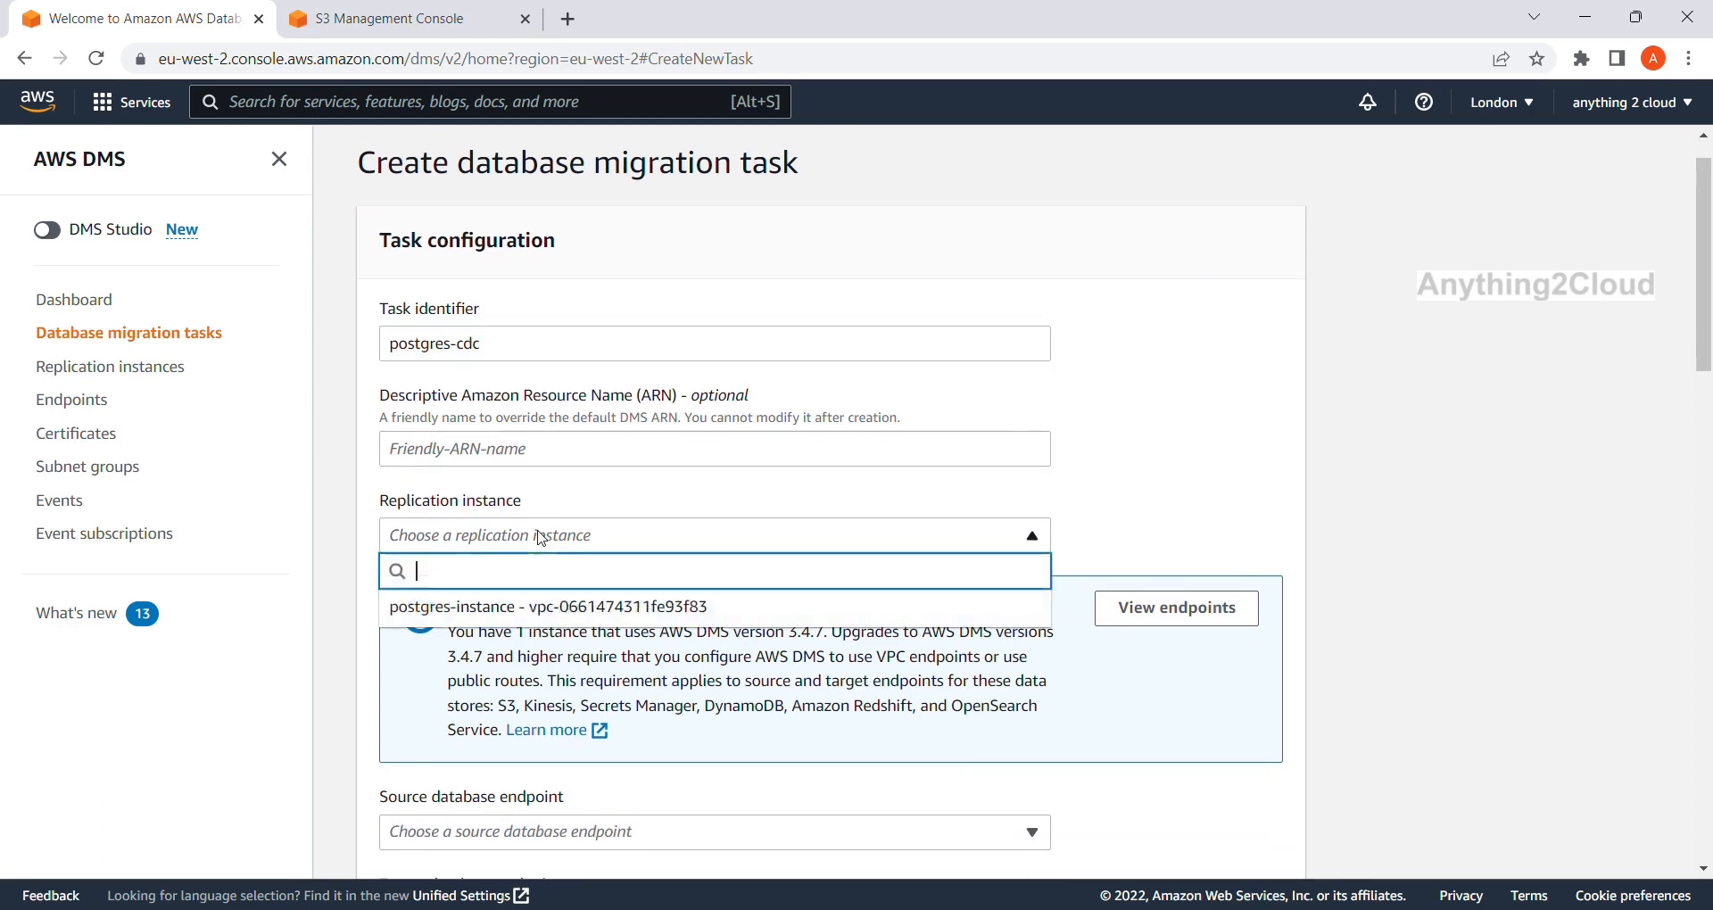
{"action": "left_click", "coordinate": [548, 606]}
Set source postgresdb-instance-1, target target-s3, and migrate existing data plus ongoing changes.
{"action": "scroll", "coordinate": [509, 598], "scroll_direction": "down", "scroll_amount": 2}
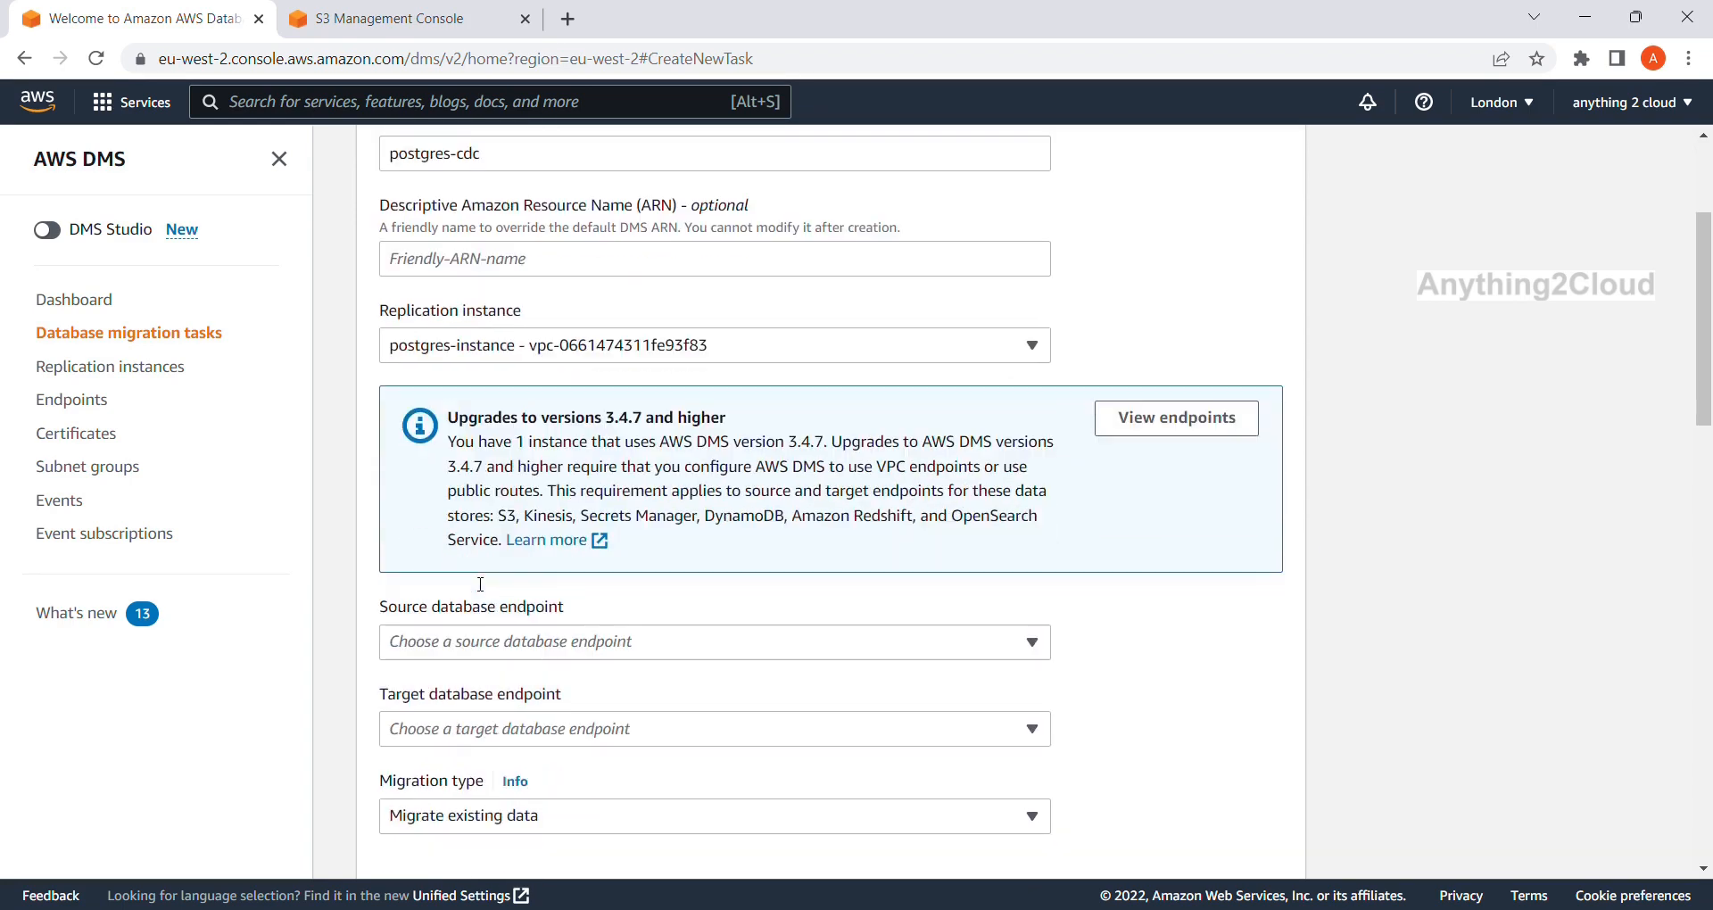
{"action": "left_click", "coordinate": [973, 648]}
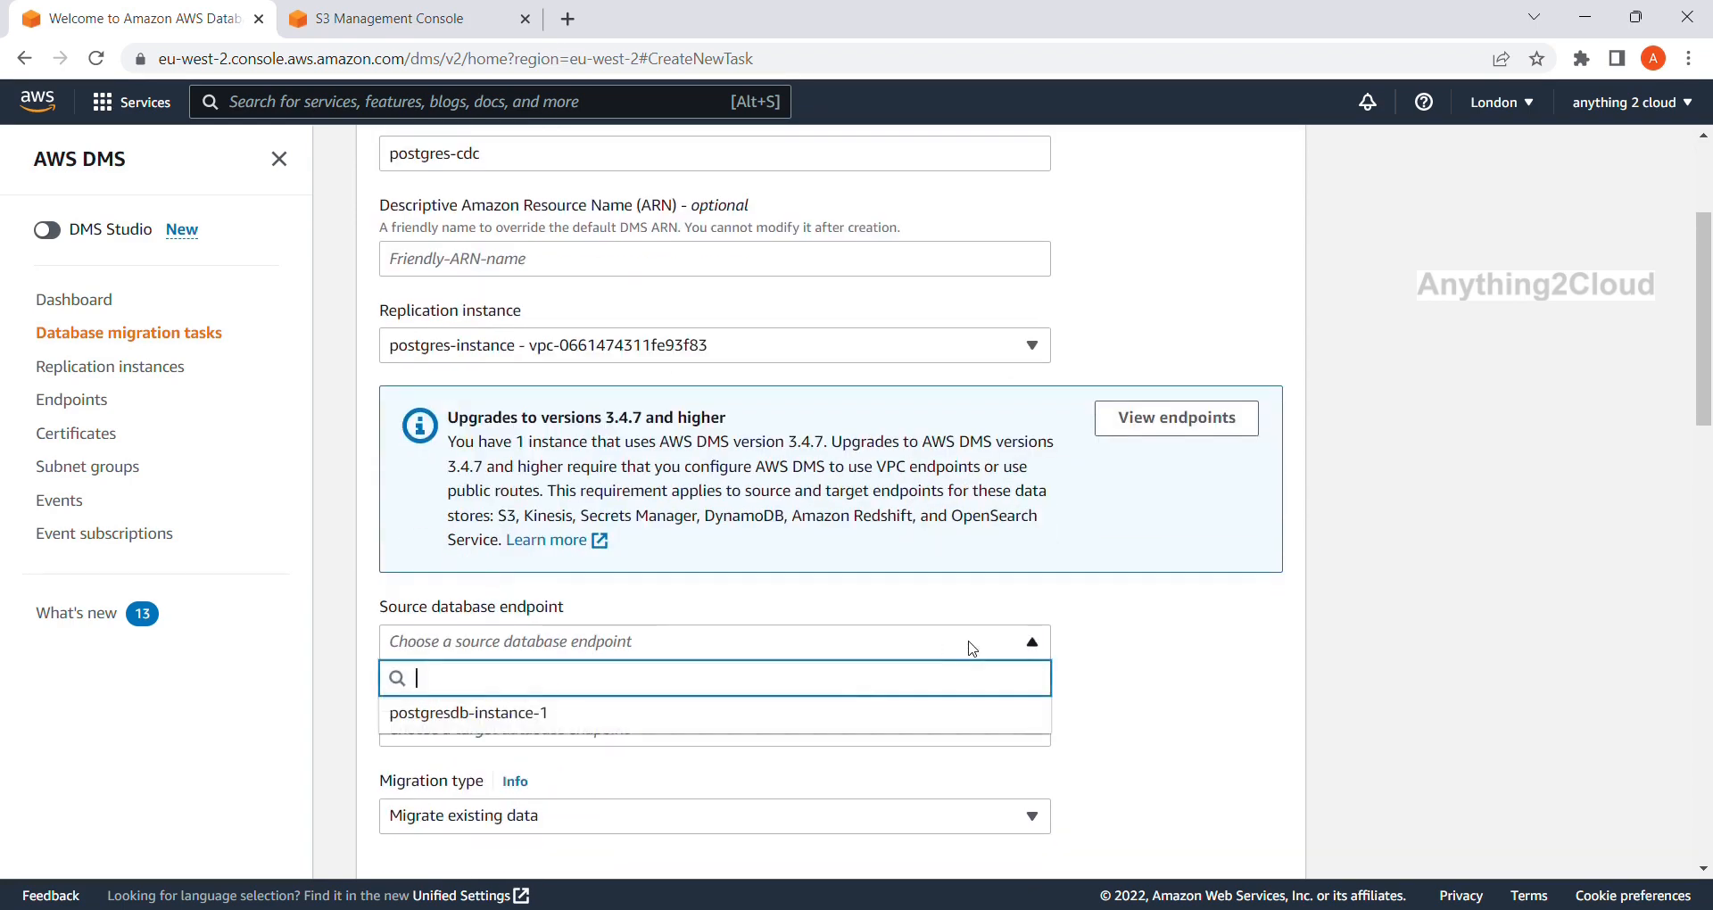
{"action": "left_click", "coordinate": [762, 727]}
{"action": "scroll", "coordinate": [631, 690], "scroll_direction": "down", "scroll_amount": 1}
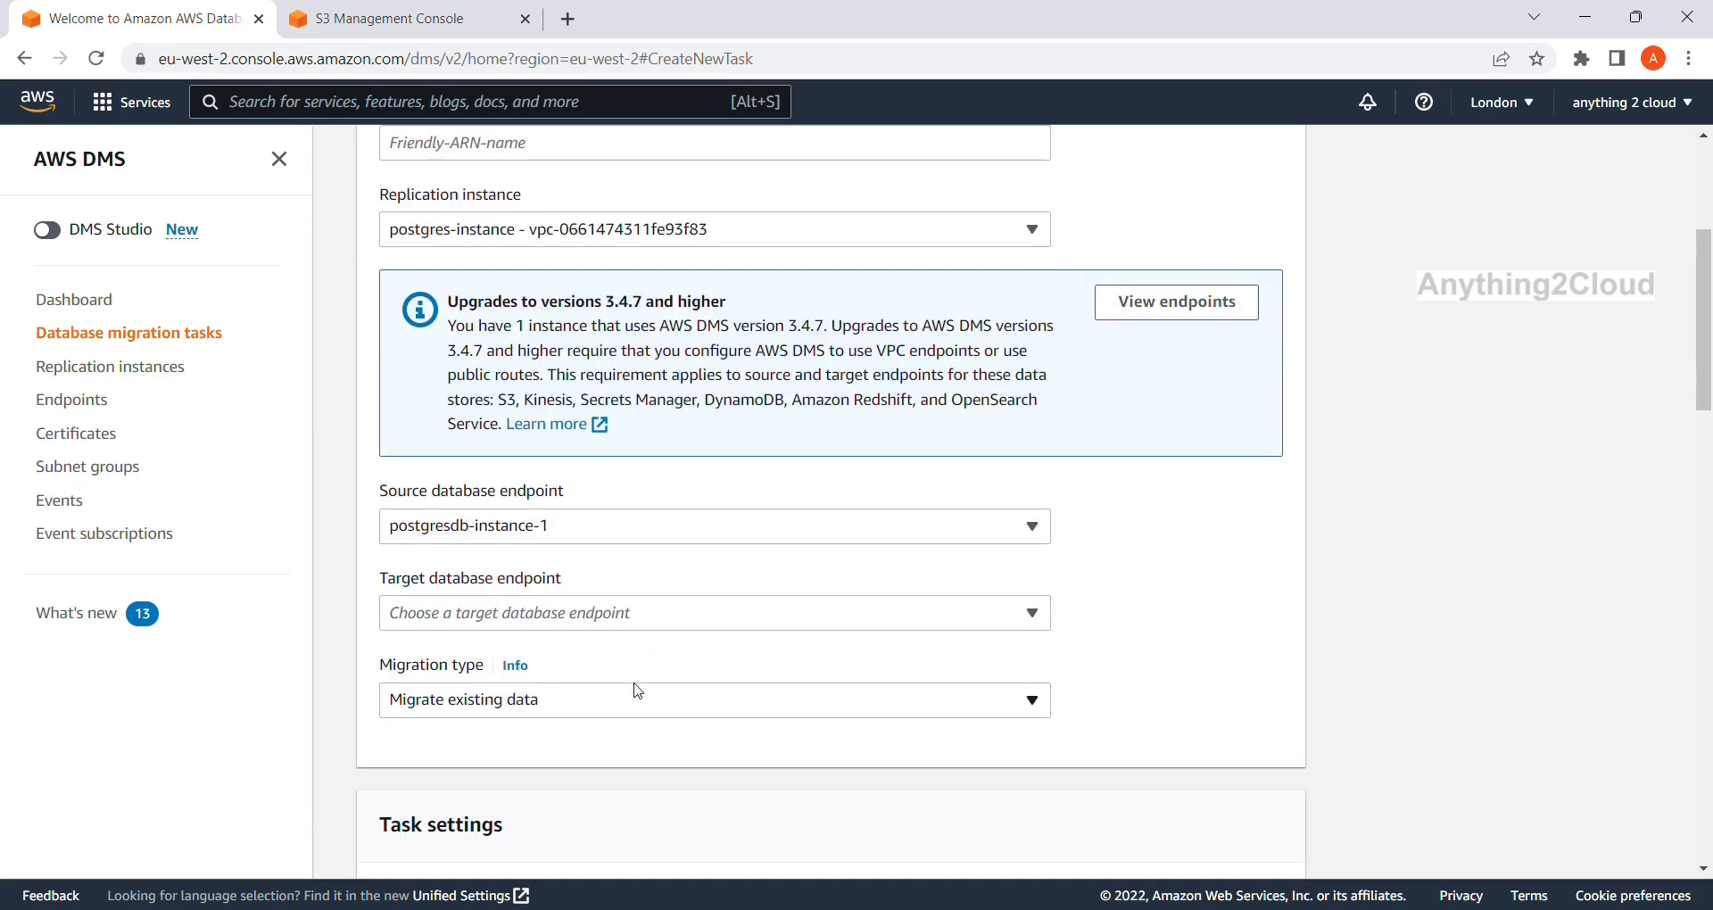
{"action": "left_click", "coordinate": [576, 612]}
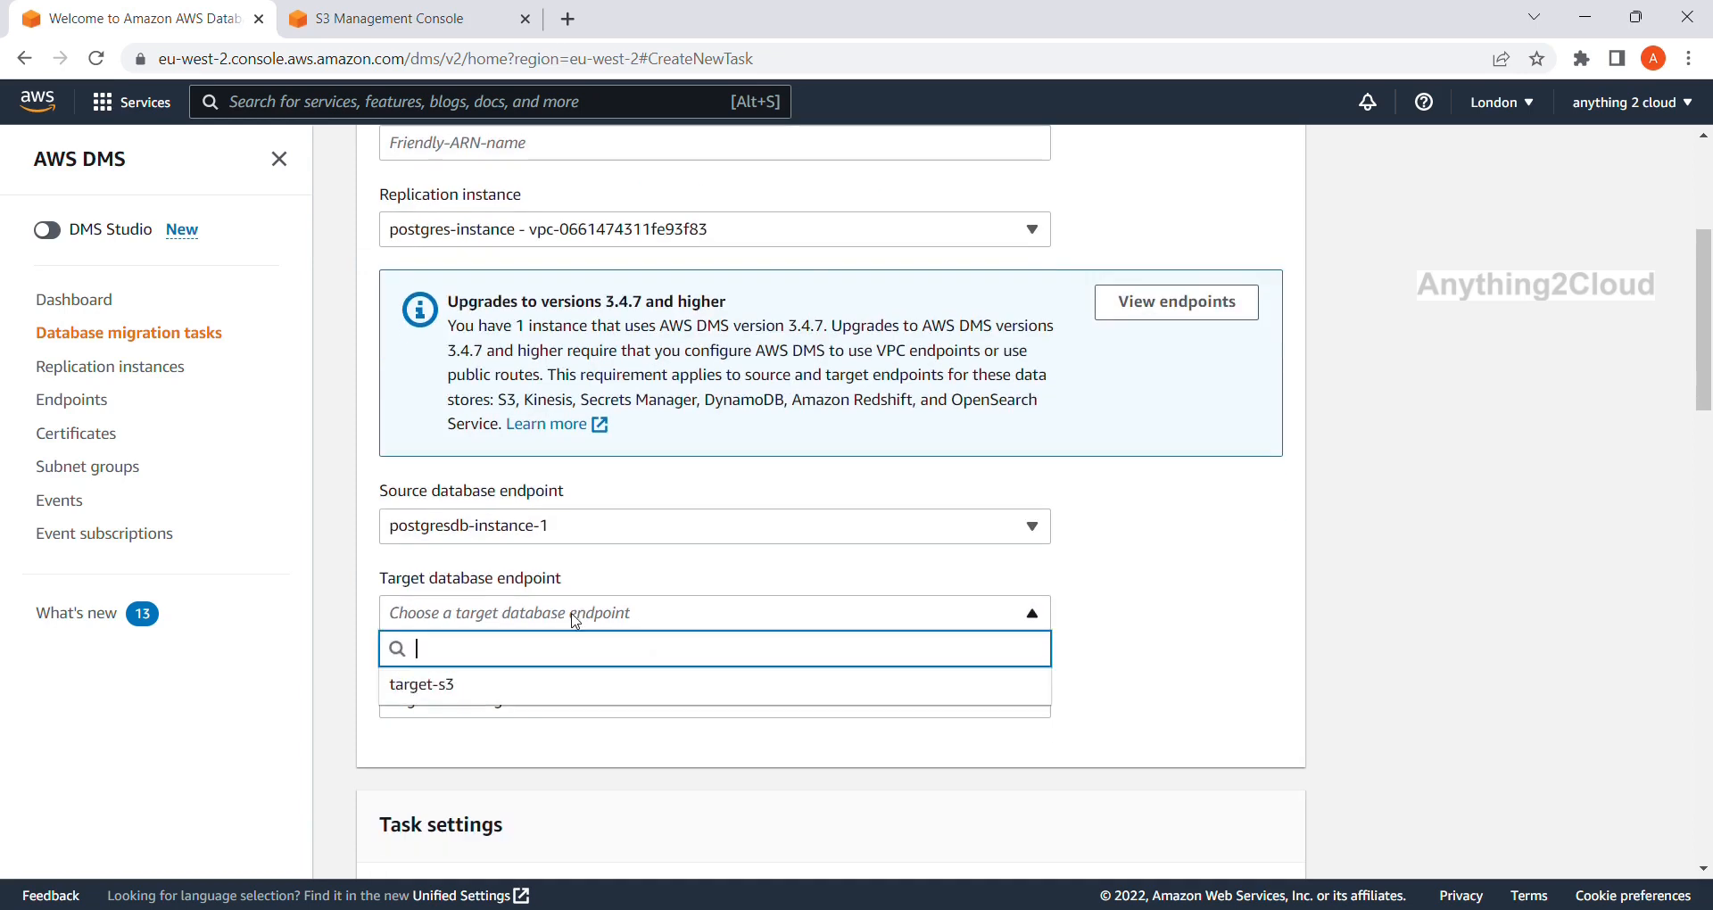
{"action": "left_click", "coordinate": [524, 684]}
{"action": "scroll", "coordinate": [660, 642], "scroll_direction": "down", "scroll_amount": 1}
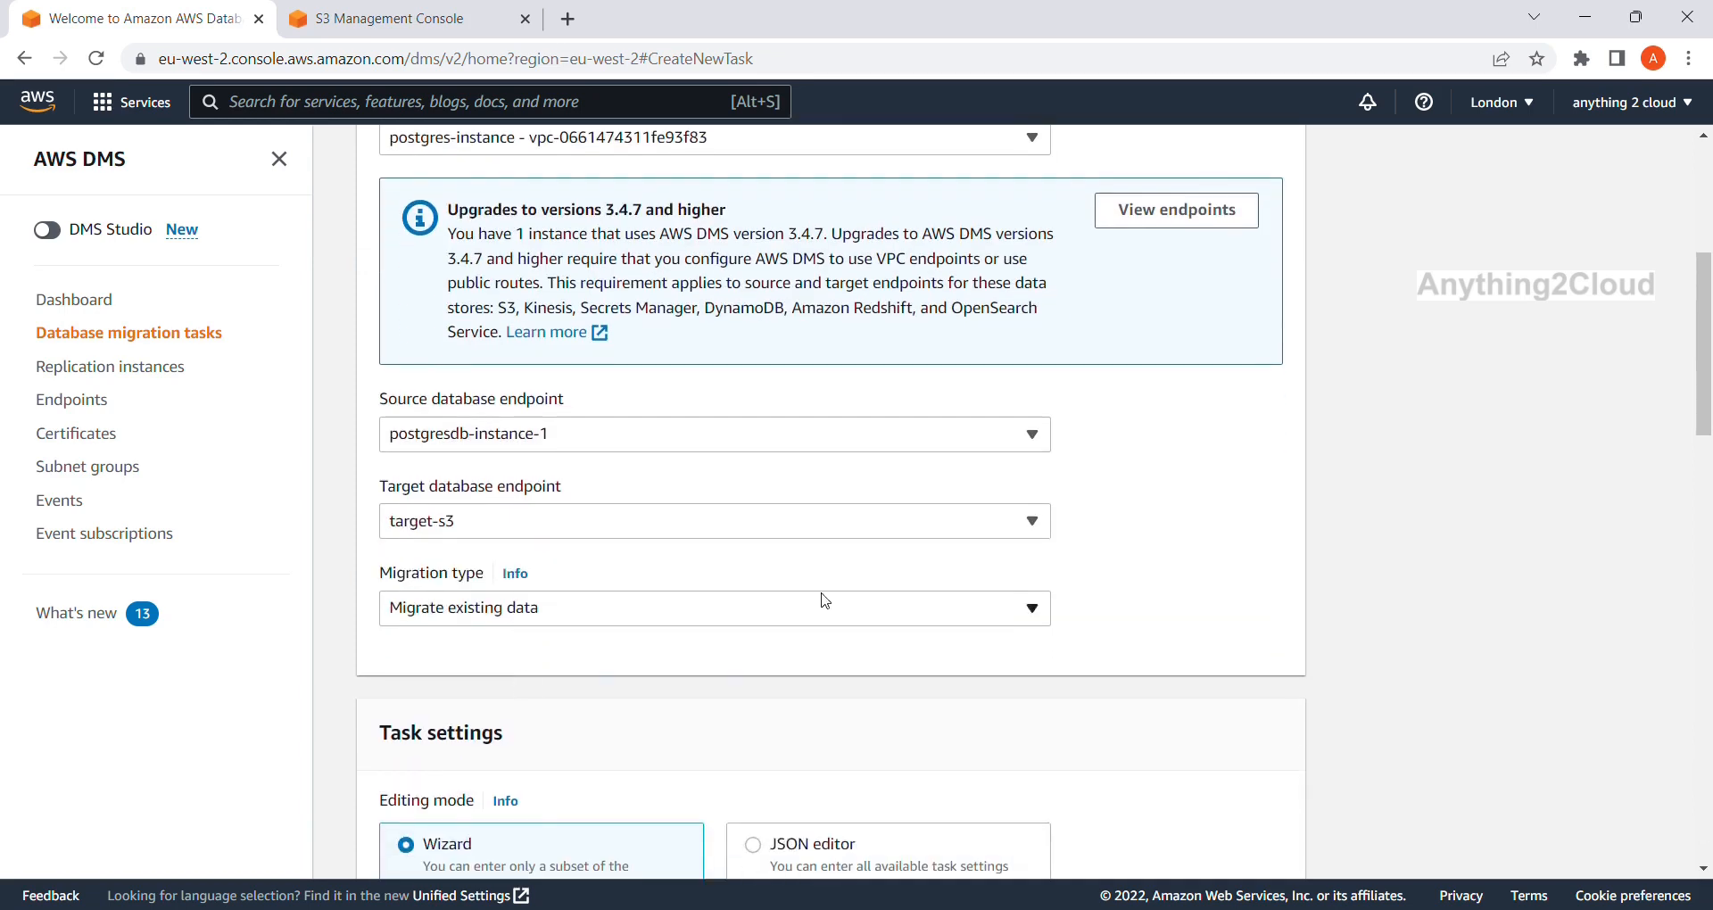
{"action": "left_click", "coordinate": [1030, 611]}
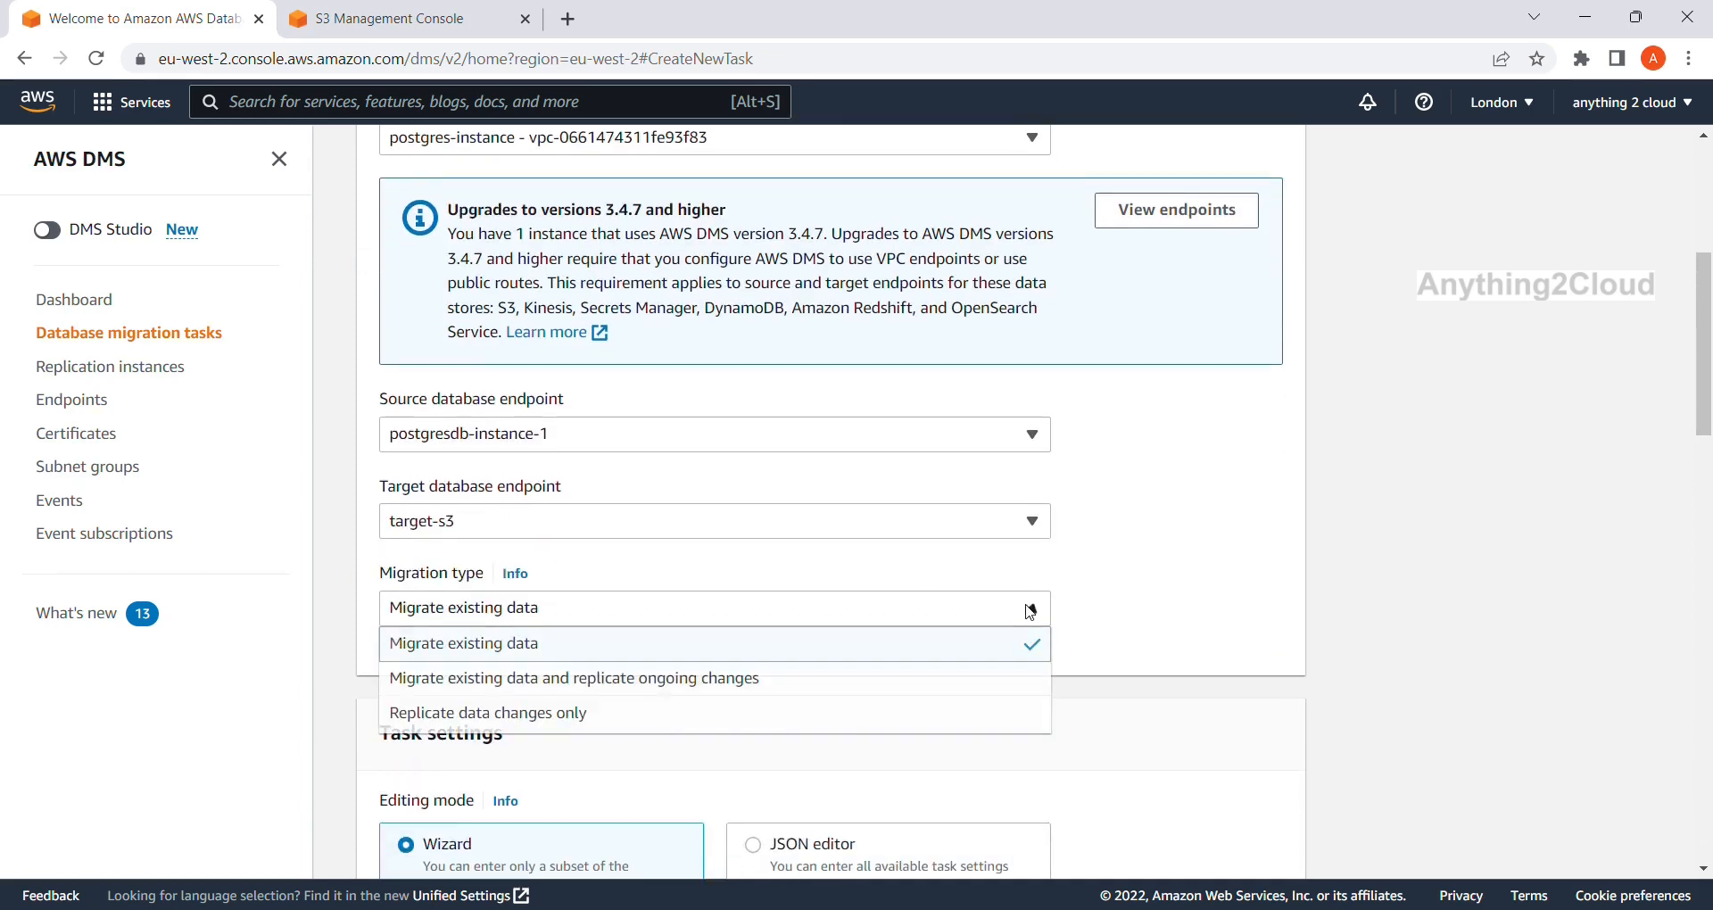
{"action": "left_click", "coordinate": [876, 701]}
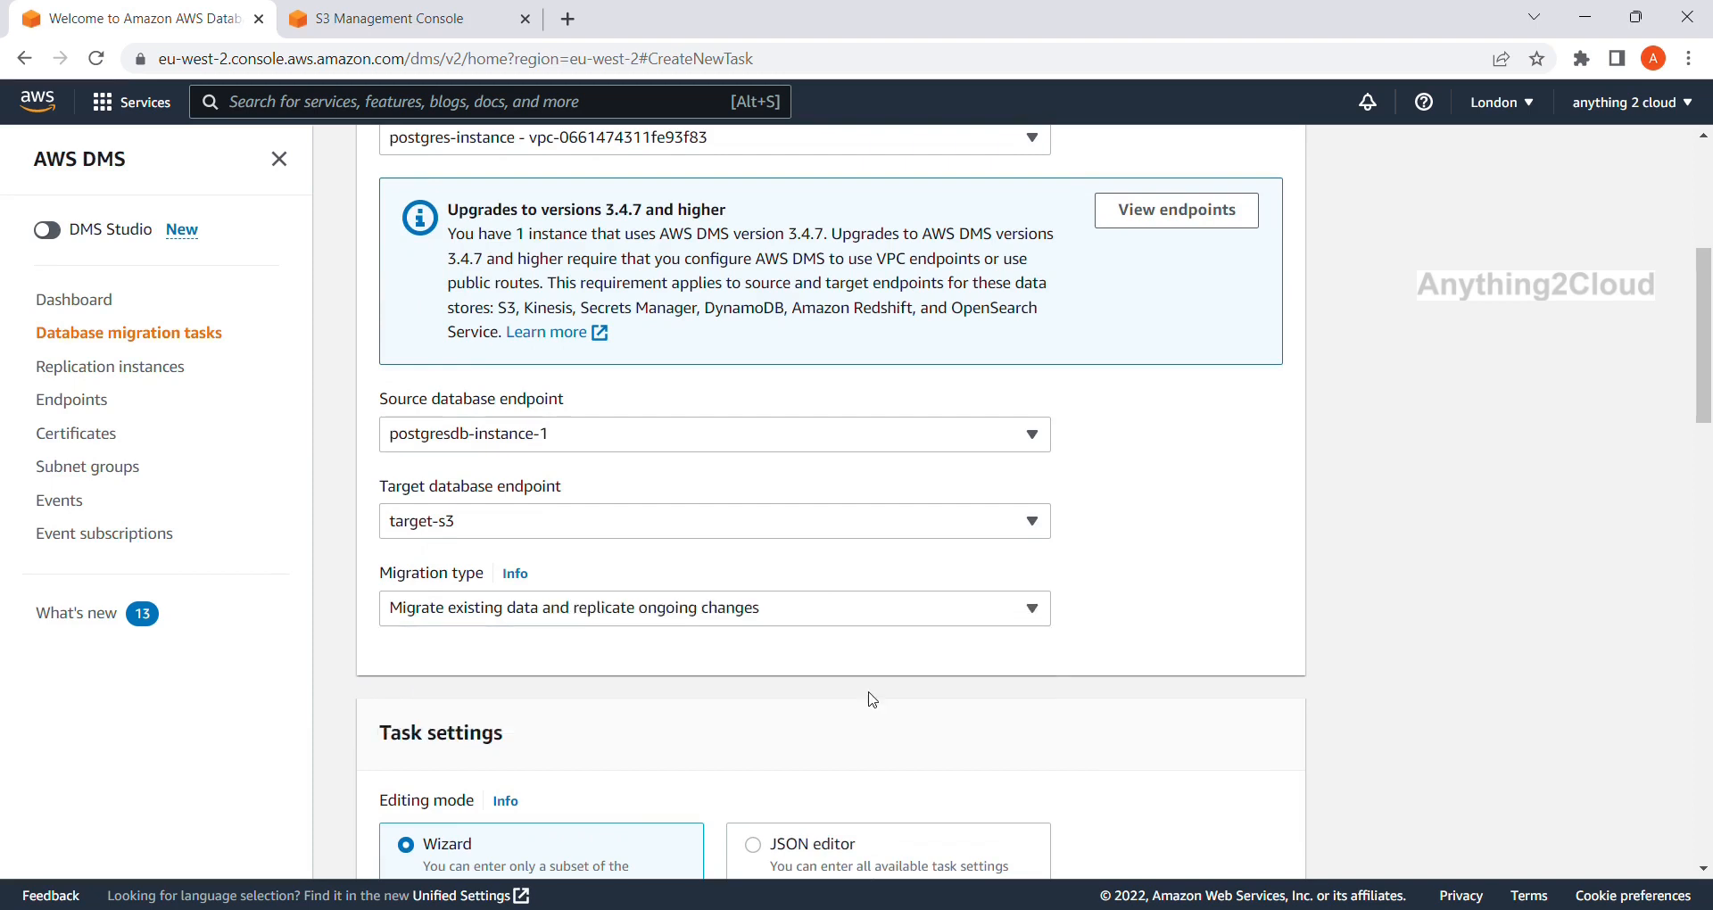
{"action": "scroll", "coordinate": [873, 699], "scroll_direction": "down", "scroll_amount": 3}
Set target table preparation to 'Do nothing' and add a new table selection rule.
{"action": "scroll", "coordinate": [872, 700], "scroll_direction": "down", "scroll_amount": 2}
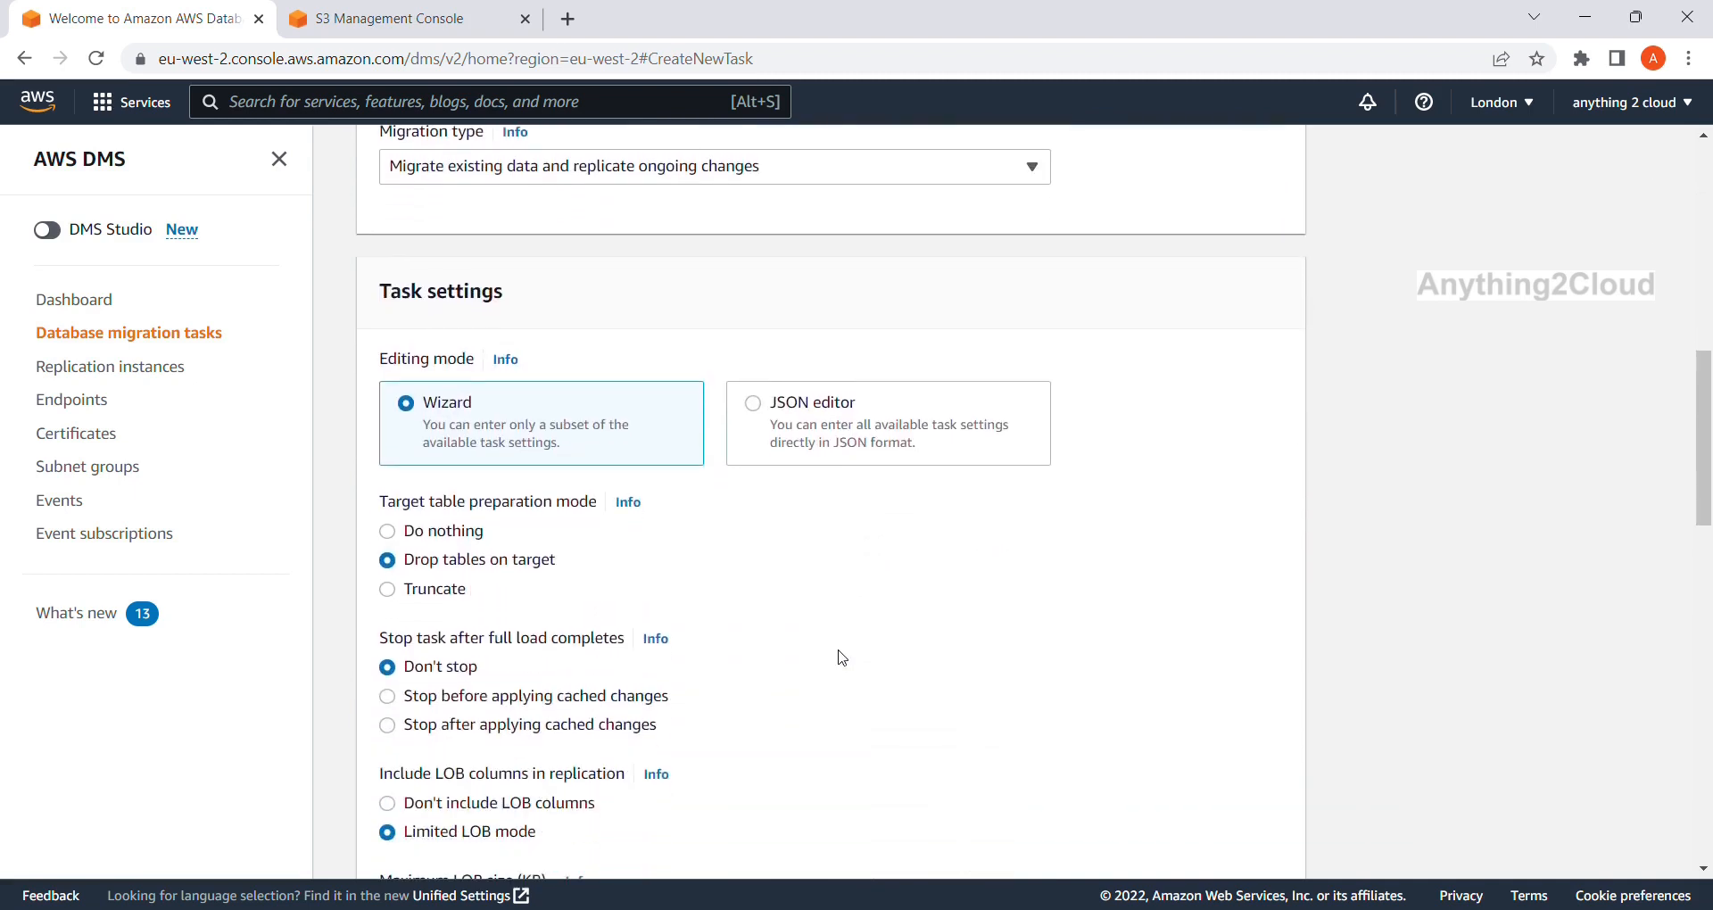
{"action": "left_click", "coordinate": [445, 537]}
{"action": "scroll", "coordinate": [650, 561], "scroll_direction": "down", "scroll_amount": 1}
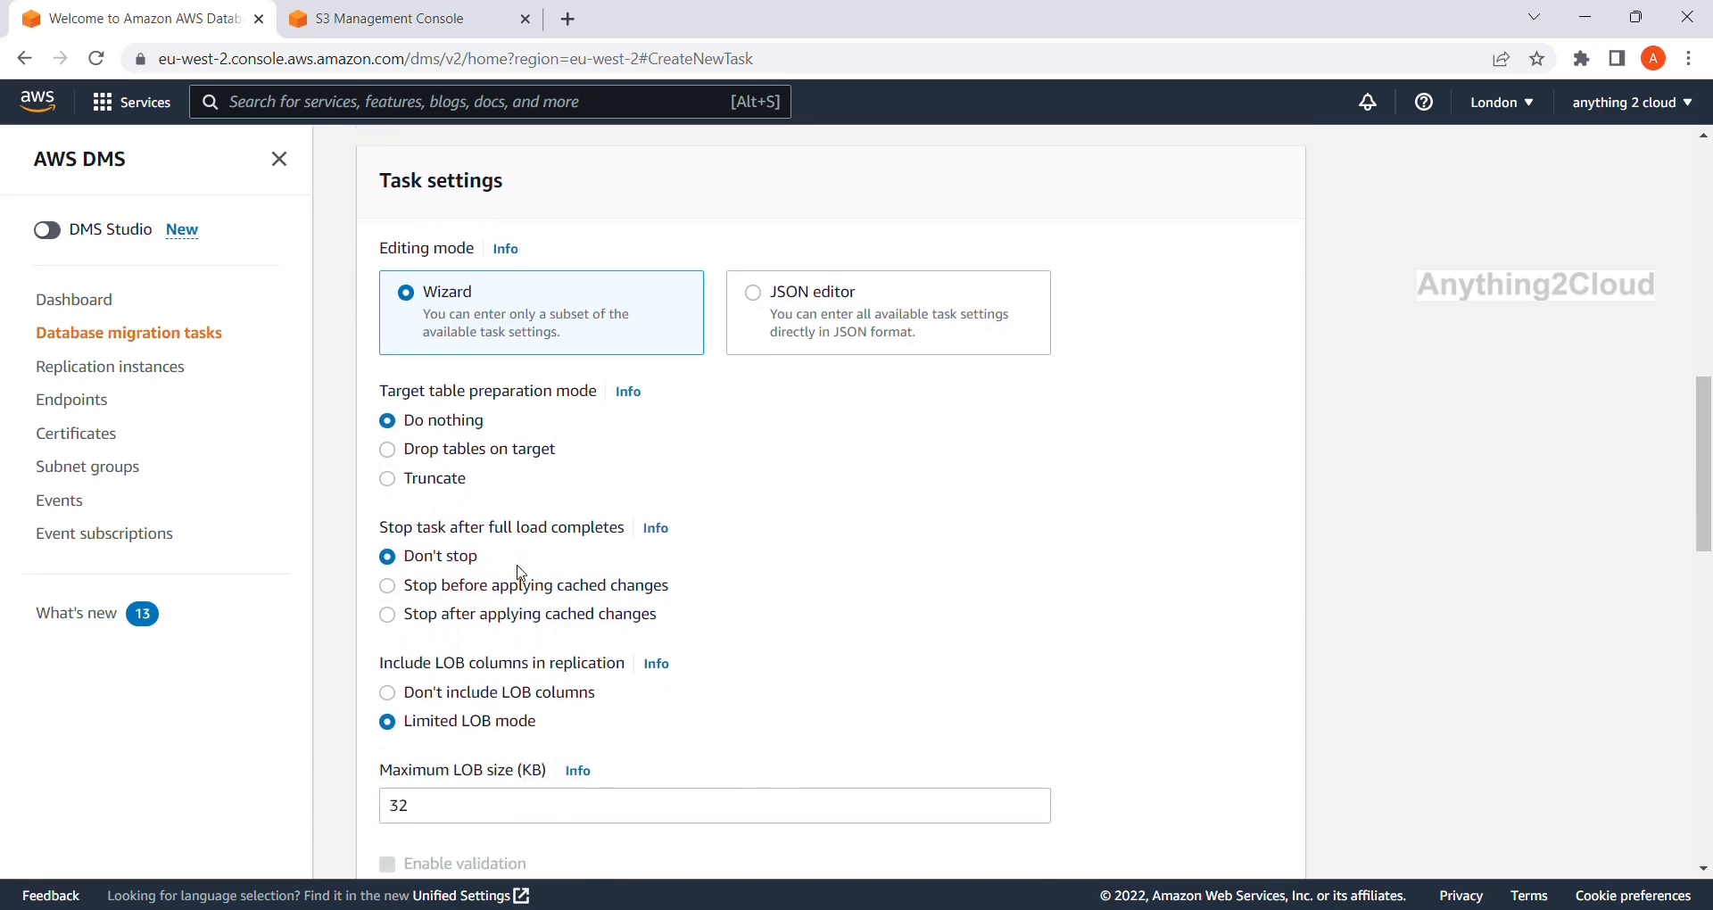
{"action": "scroll", "coordinate": [517, 569], "scroll_direction": "down", "scroll_amount": 2}
{"action": "scroll", "coordinate": [522, 574], "scroll_direction": "down", "scroll_amount": 2}
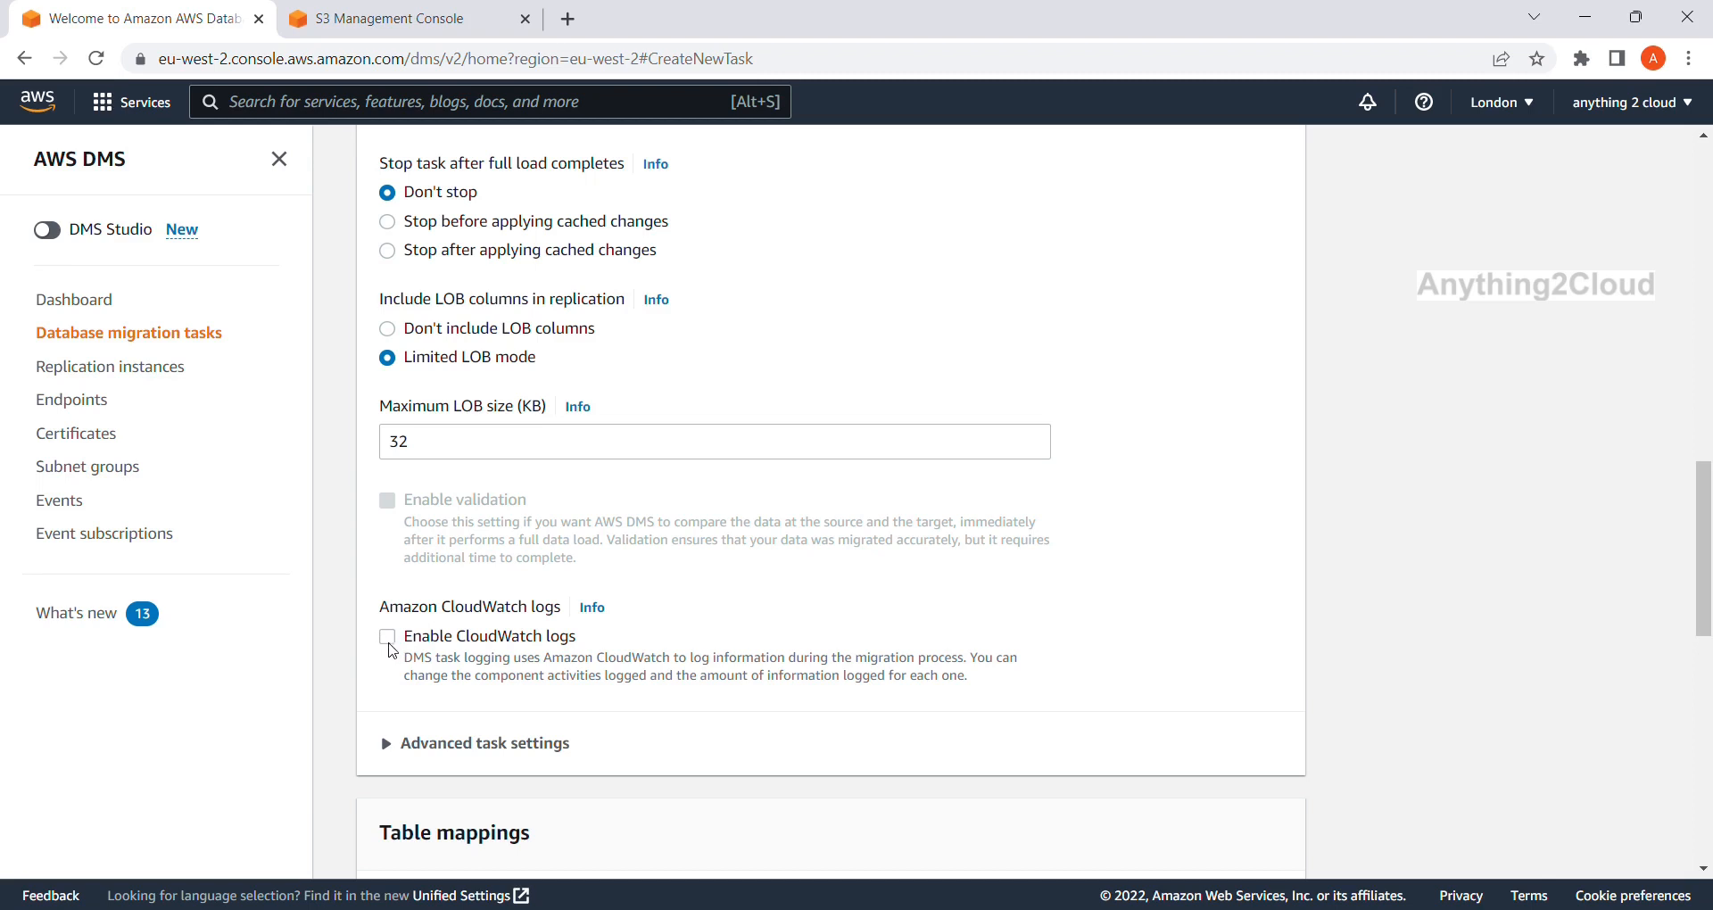
{"action": "scroll", "coordinate": [464, 675], "scroll_direction": "down", "scroll_amount": 4}
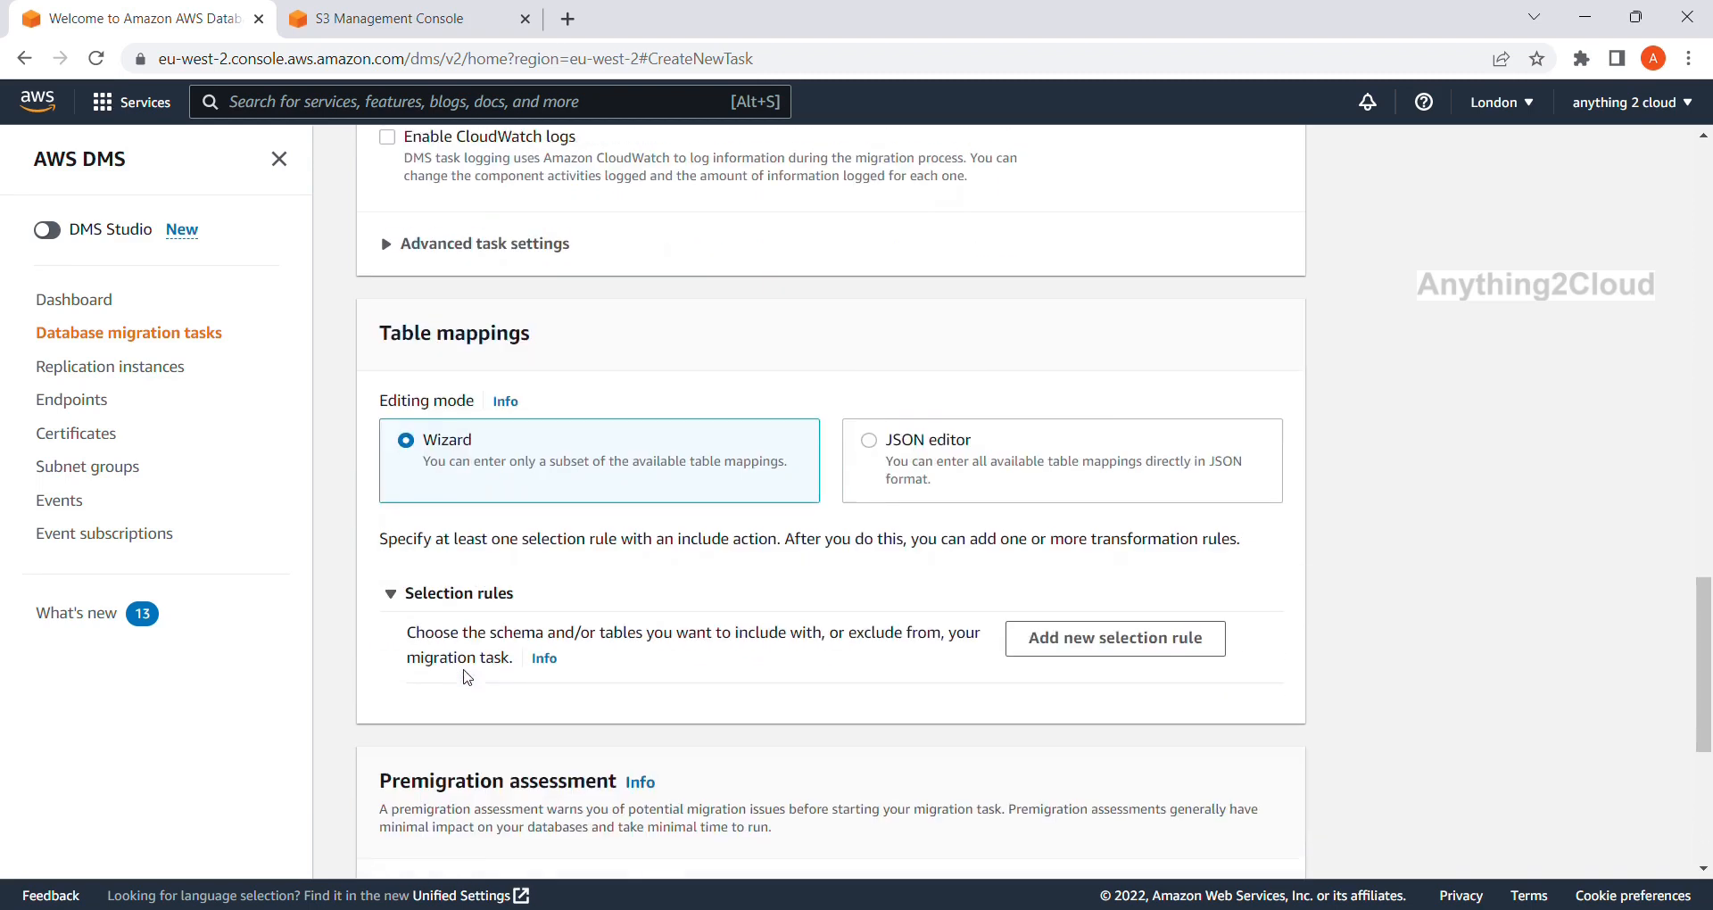
{"action": "scroll", "coordinate": [464, 675], "scroll_direction": "down", "scroll_amount": 2}
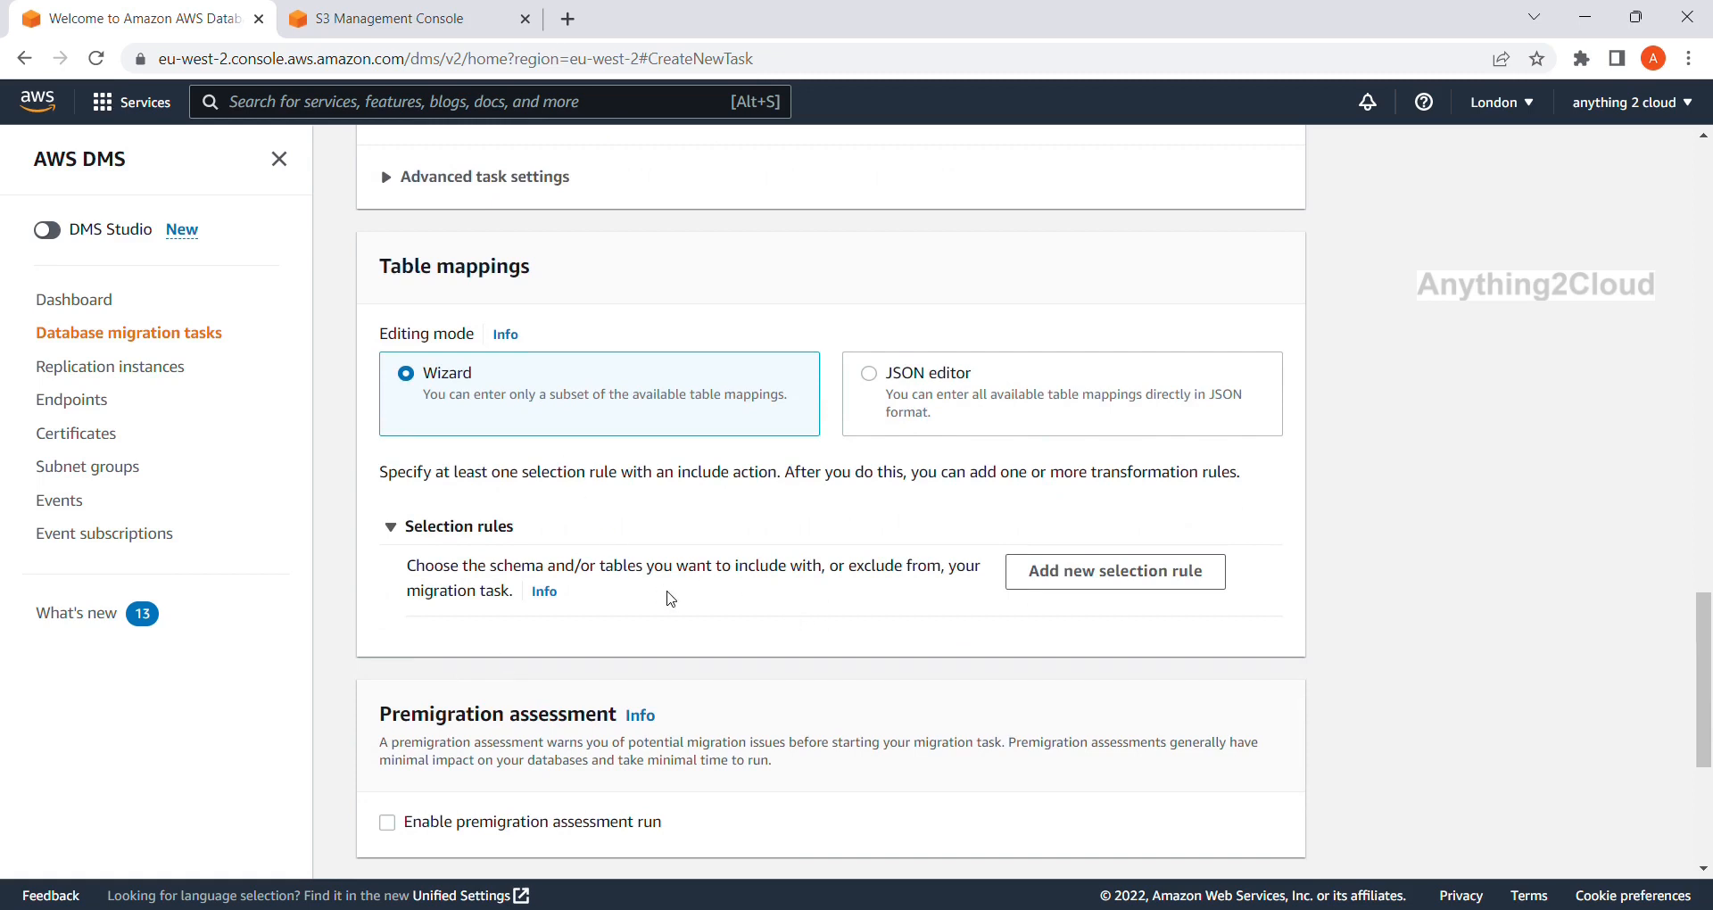
{"action": "left_click", "coordinate": [1146, 581]}
{"action": "scroll", "coordinate": [830, 688], "scroll_direction": "down", "scroll_amount": 1}
Point the selection rule at manually entered schema 'test' and source table 'employee'.
{"action": "left_click", "coordinate": [775, 635]}
{"action": "left_click", "coordinate": [680, 770]}
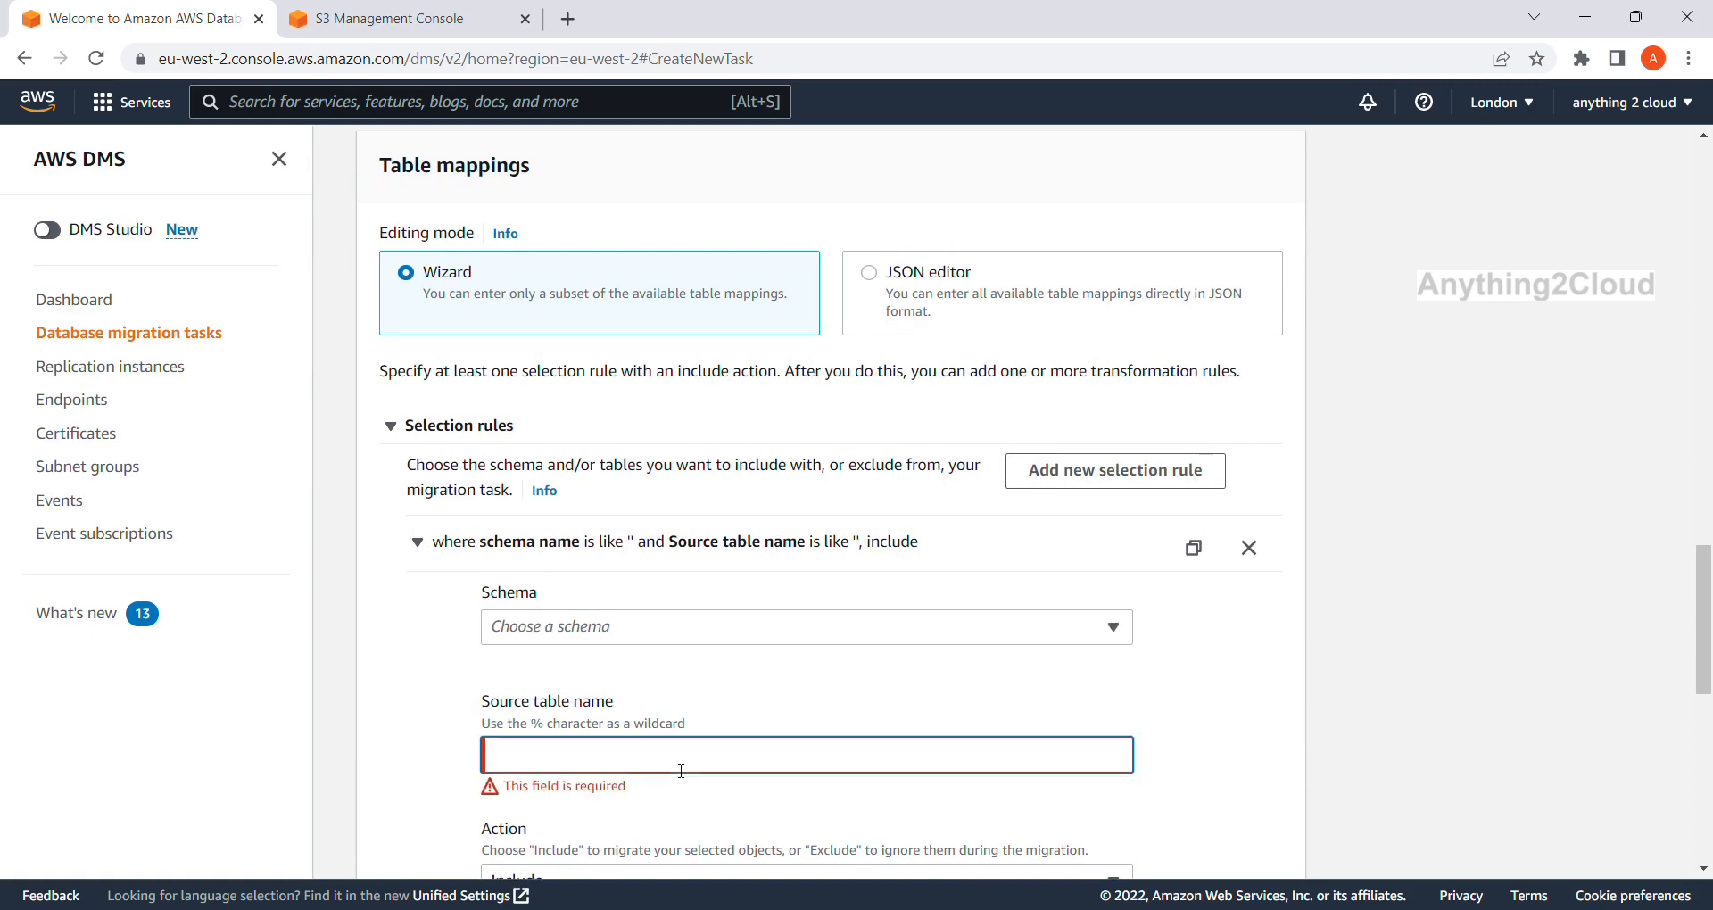
{"action": "left_click", "coordinate": [560, 627]}
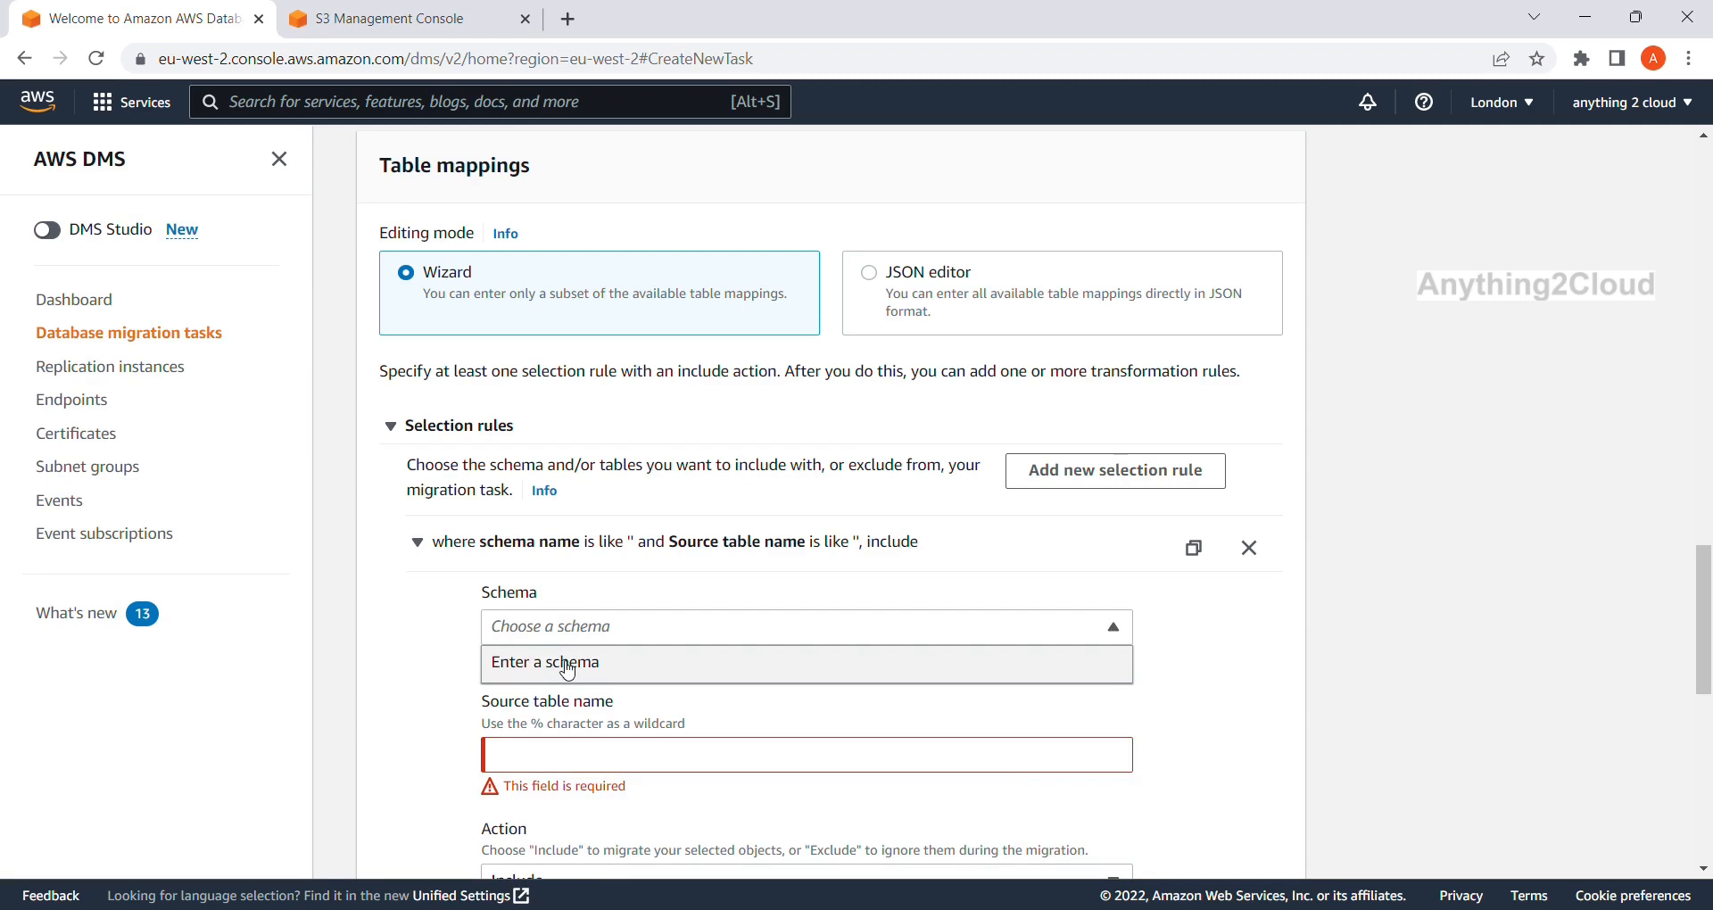
{"action": "left_click", "coordinate": [565, 665]}
{"action": "left_click", "coordinate": [526, 749]}
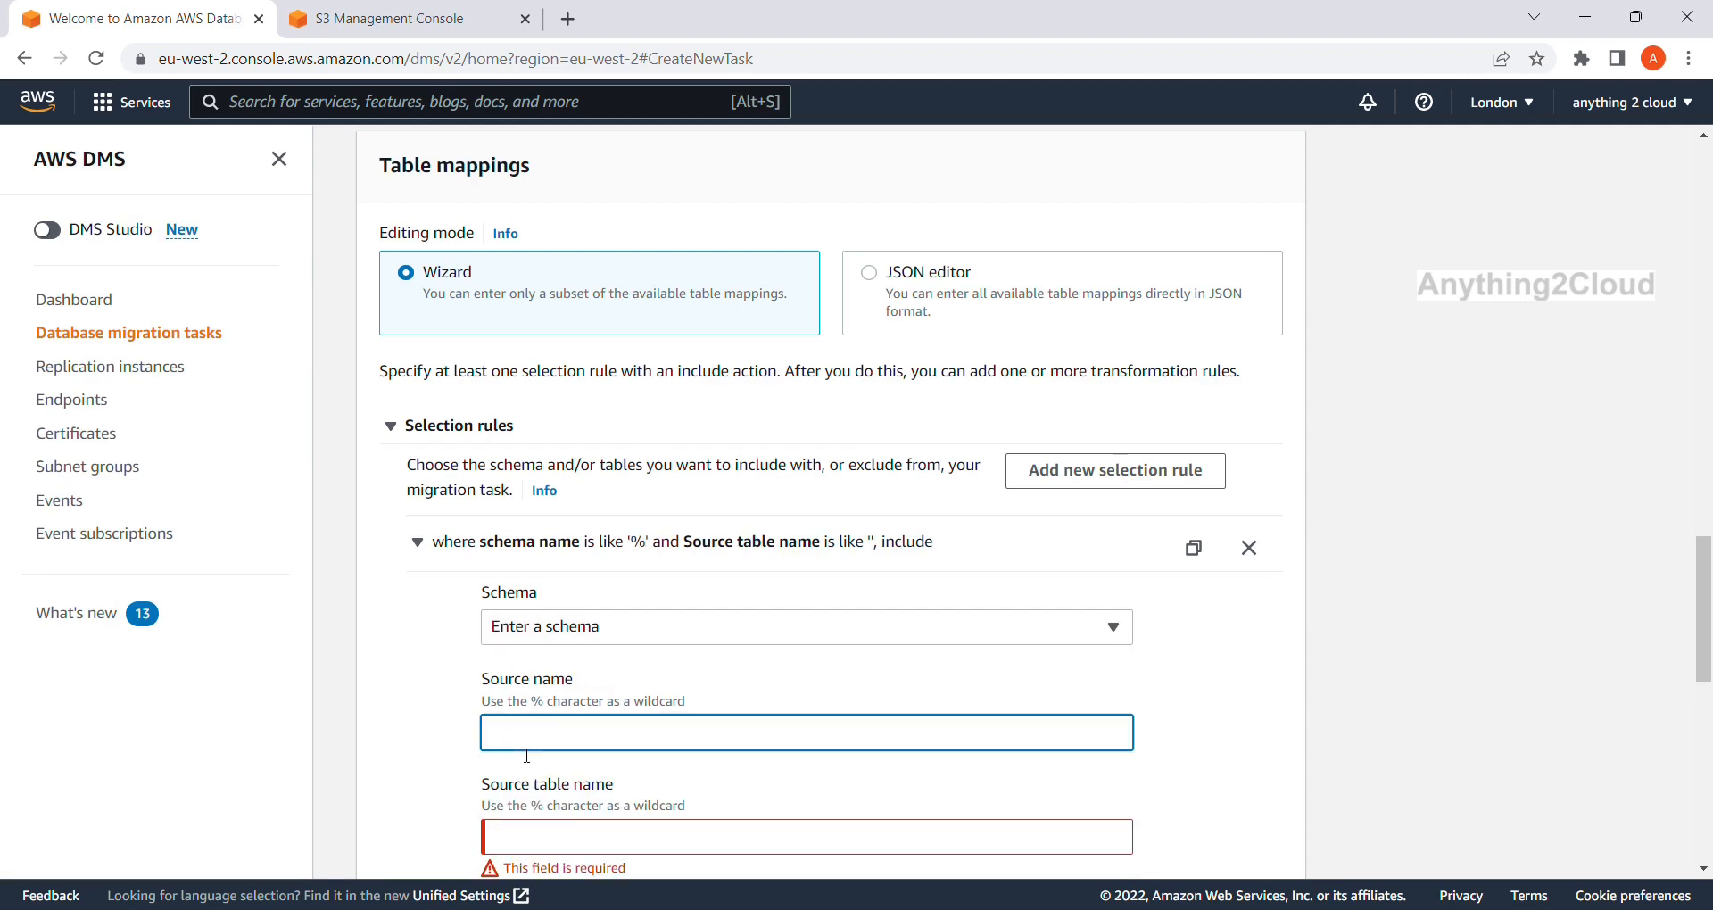
{"action": "type", "text": "test"}
{"action": "scroll", "coordinate": [526, 756], "scroll_direction": "down", "scroll_amount": 3}
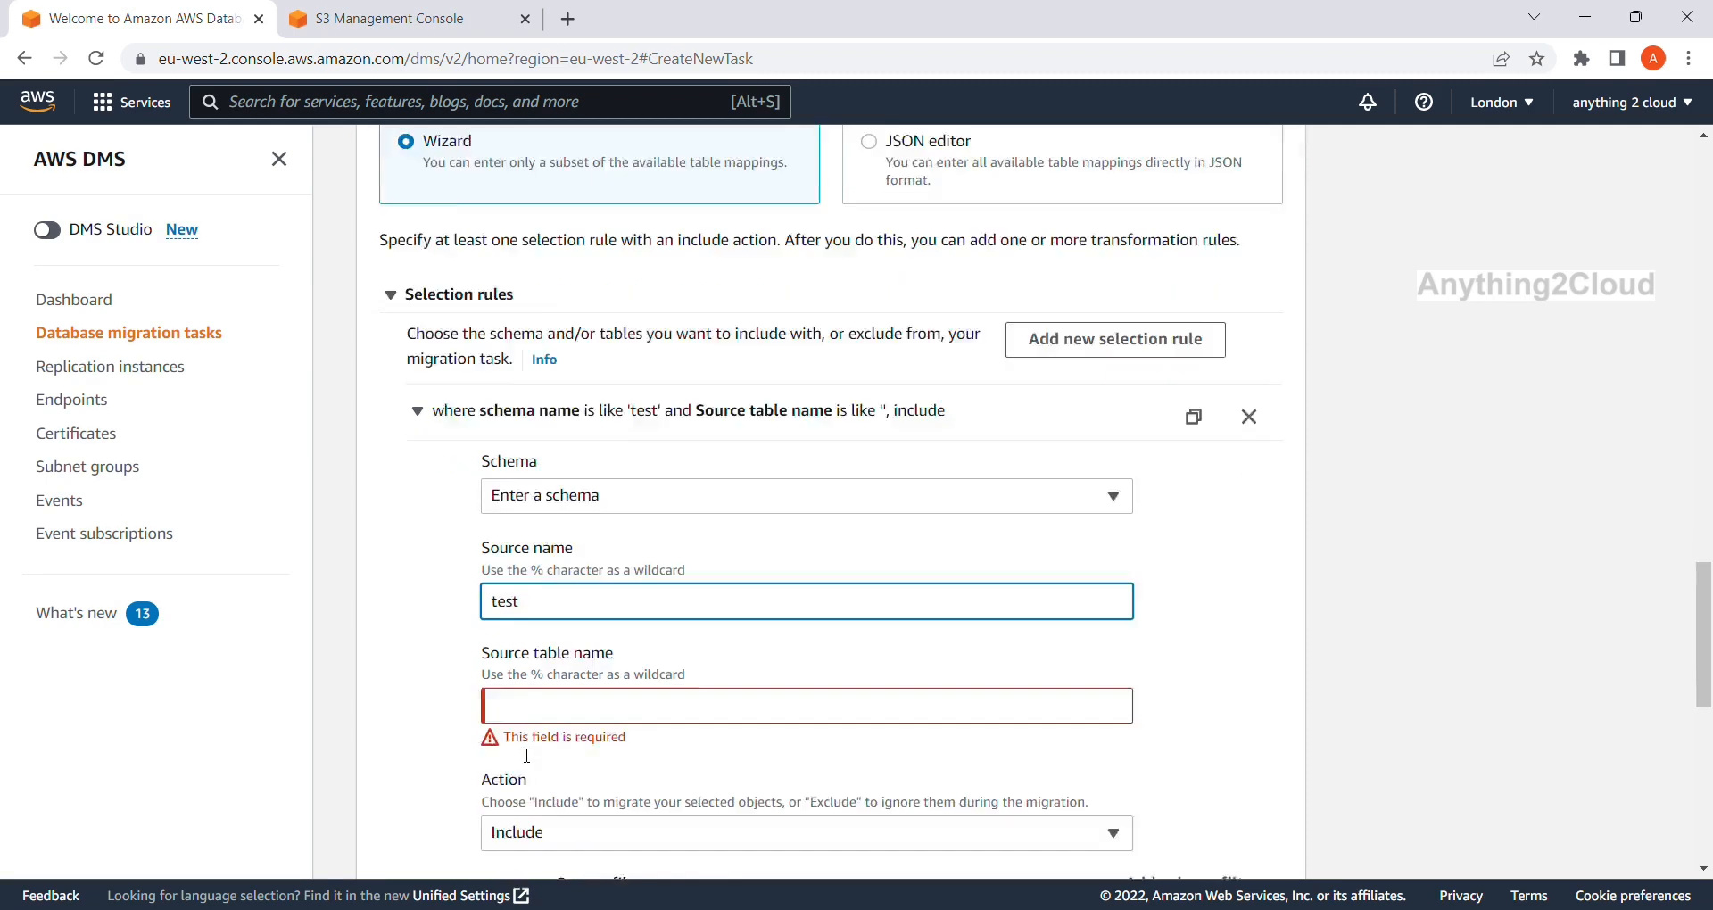
{"action": "left_click", "coordinate": [535, 620]}
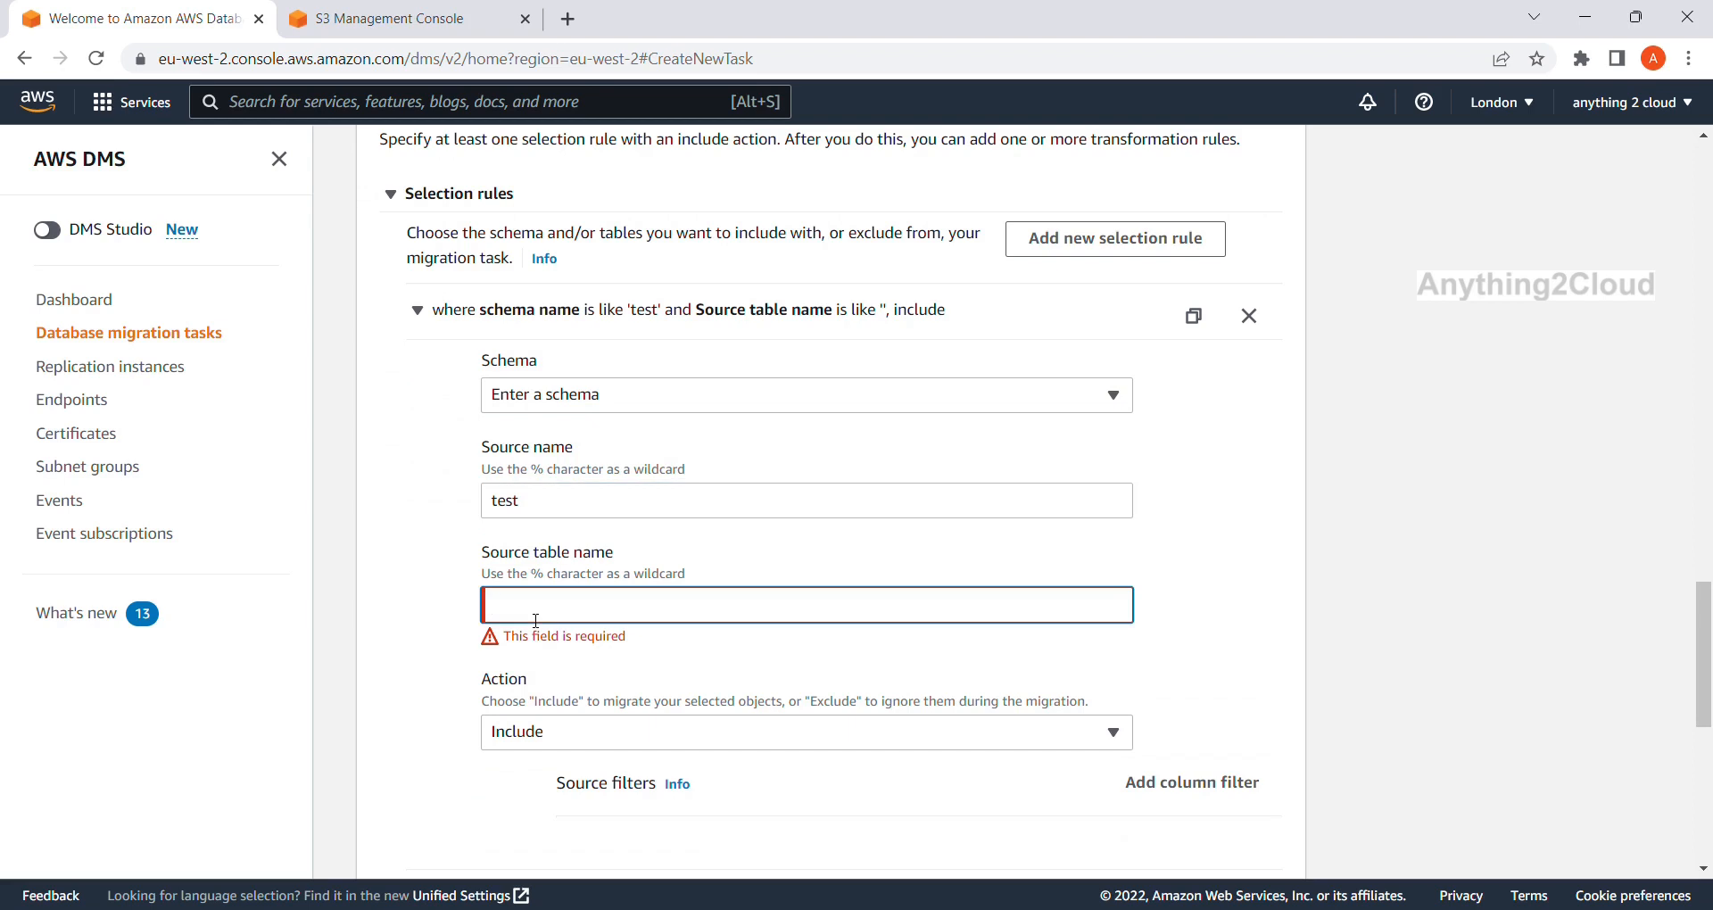
{"action": "type", "text": "employee"}
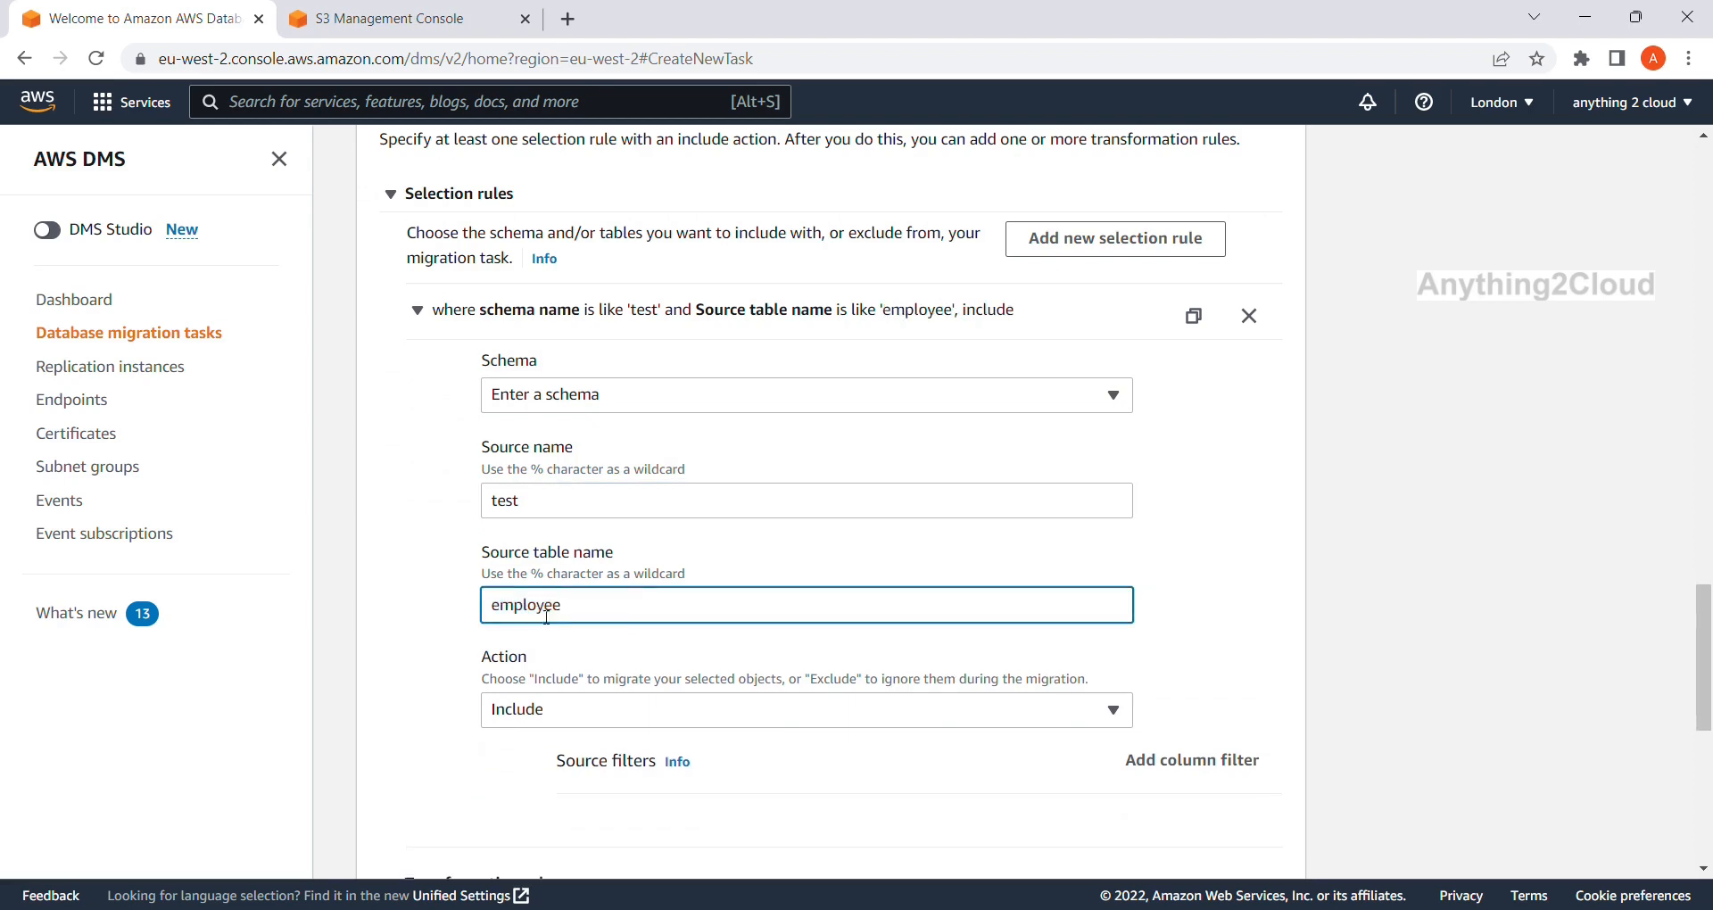
Review the remaining settings and create the task, set to start automatically.
{"action": "scroll", "coordinate": [800, 644], "scroll_direction": "down", "scroll_amount": 5}
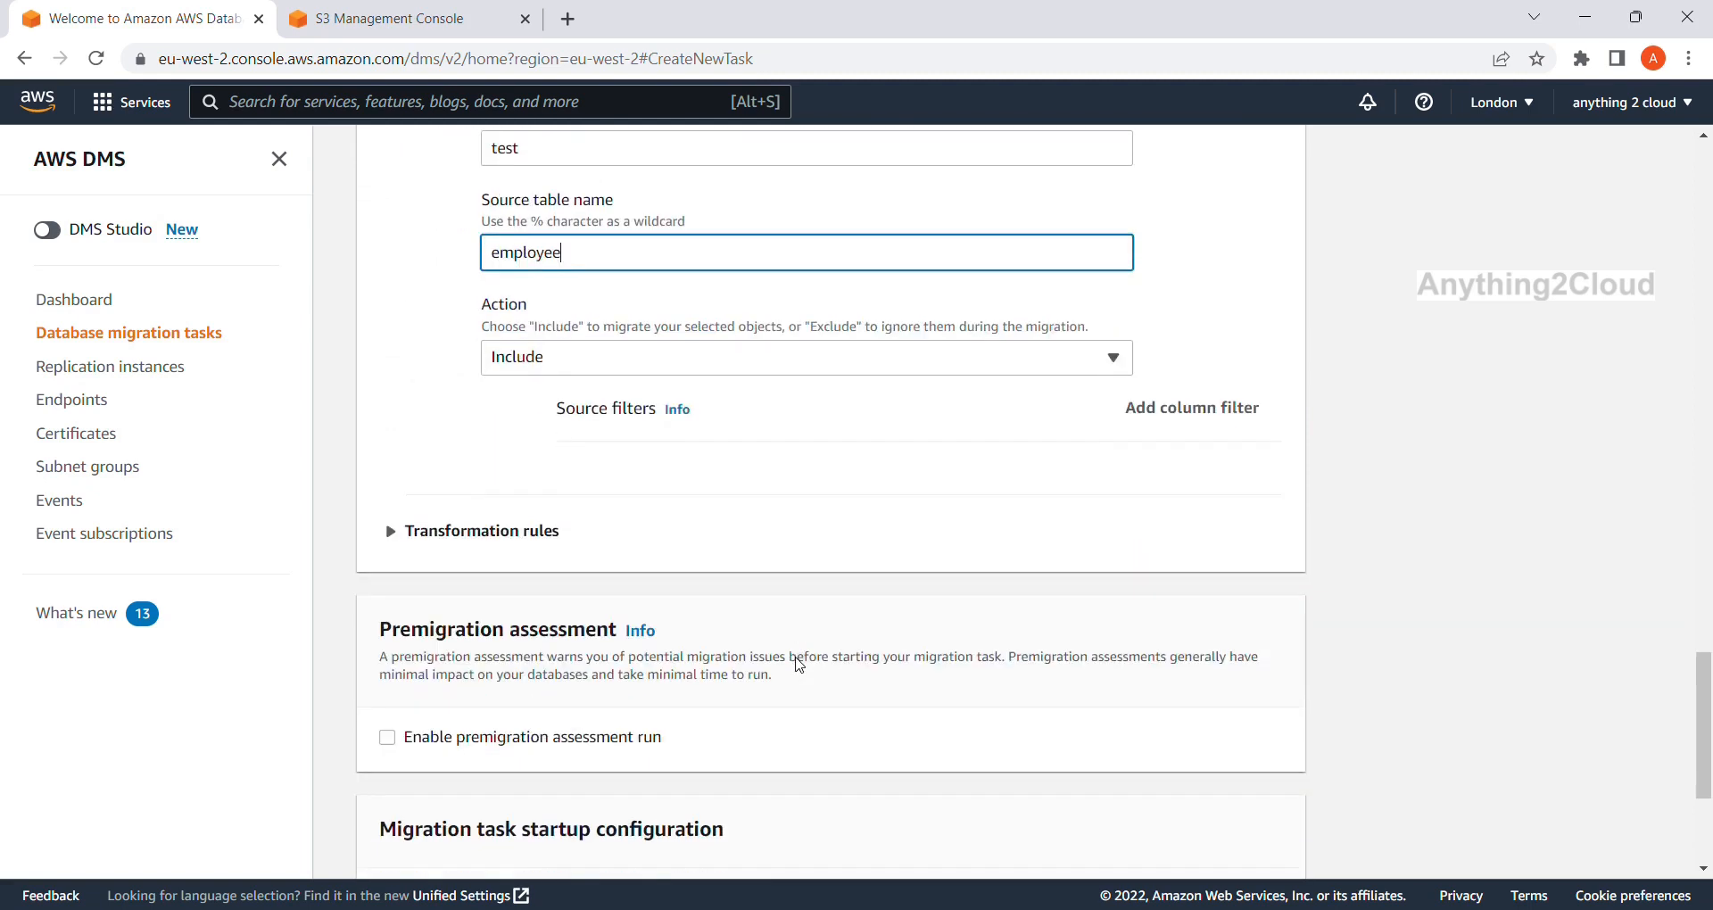
{"action": "scroll", "coordinate": [799, 665], "scroll_direction": "down", "scroll_amount": 3}
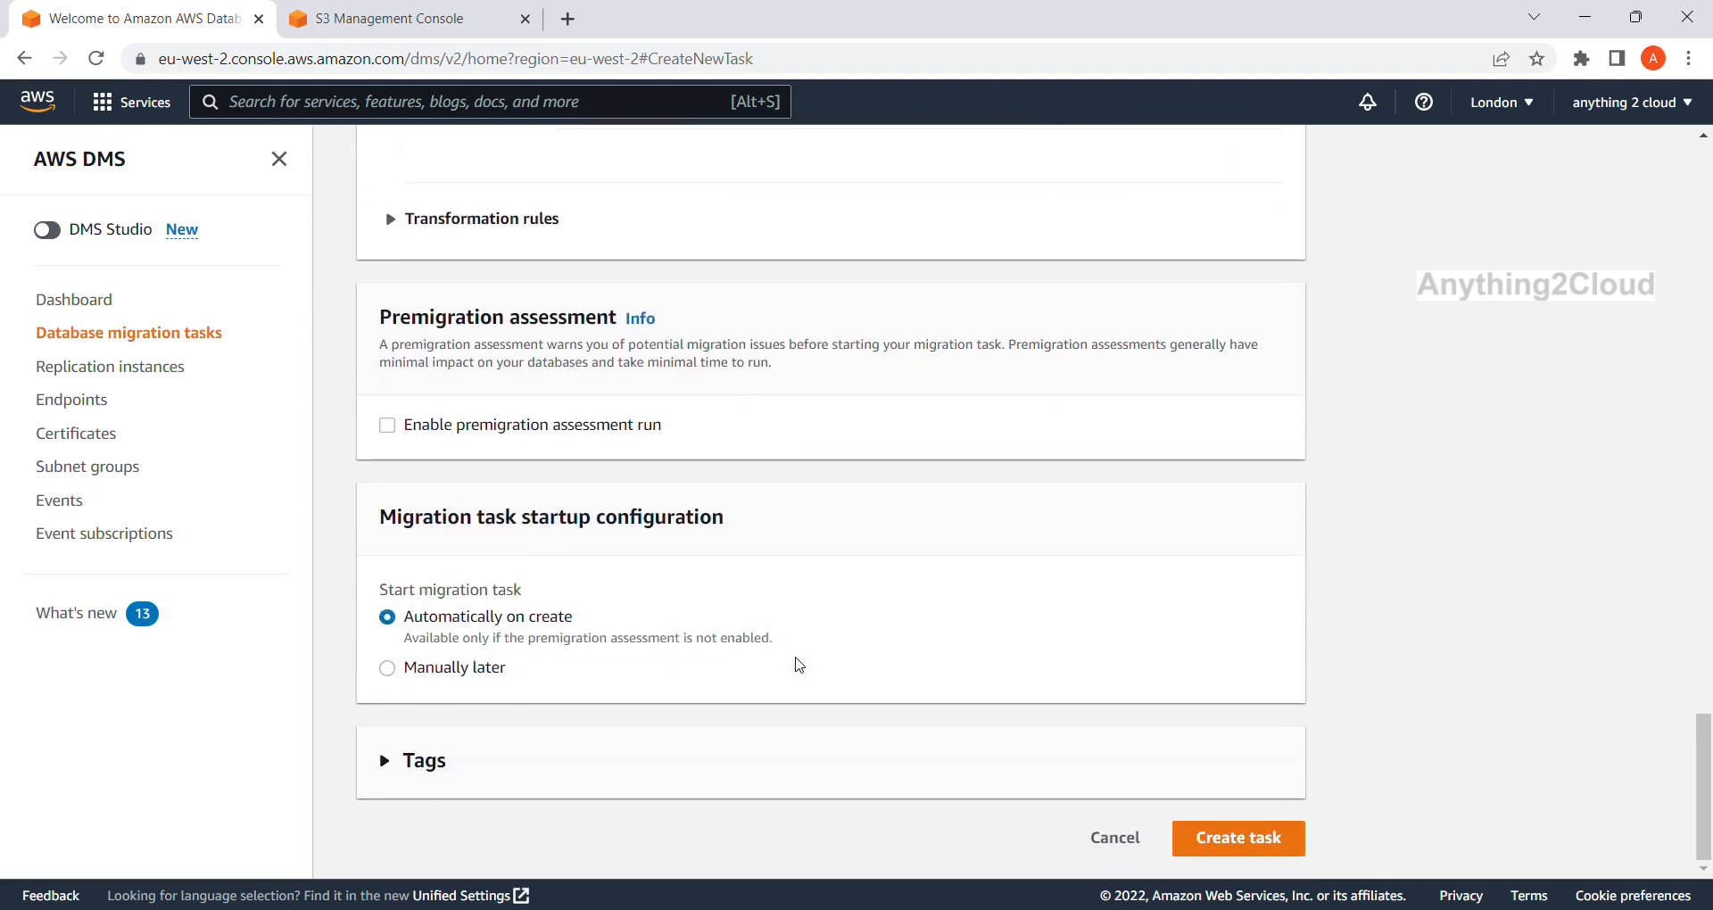
{"action": "scroll", "coordinate": [800, 665], "scroll_direction": "up", "scroll_amount": 18}
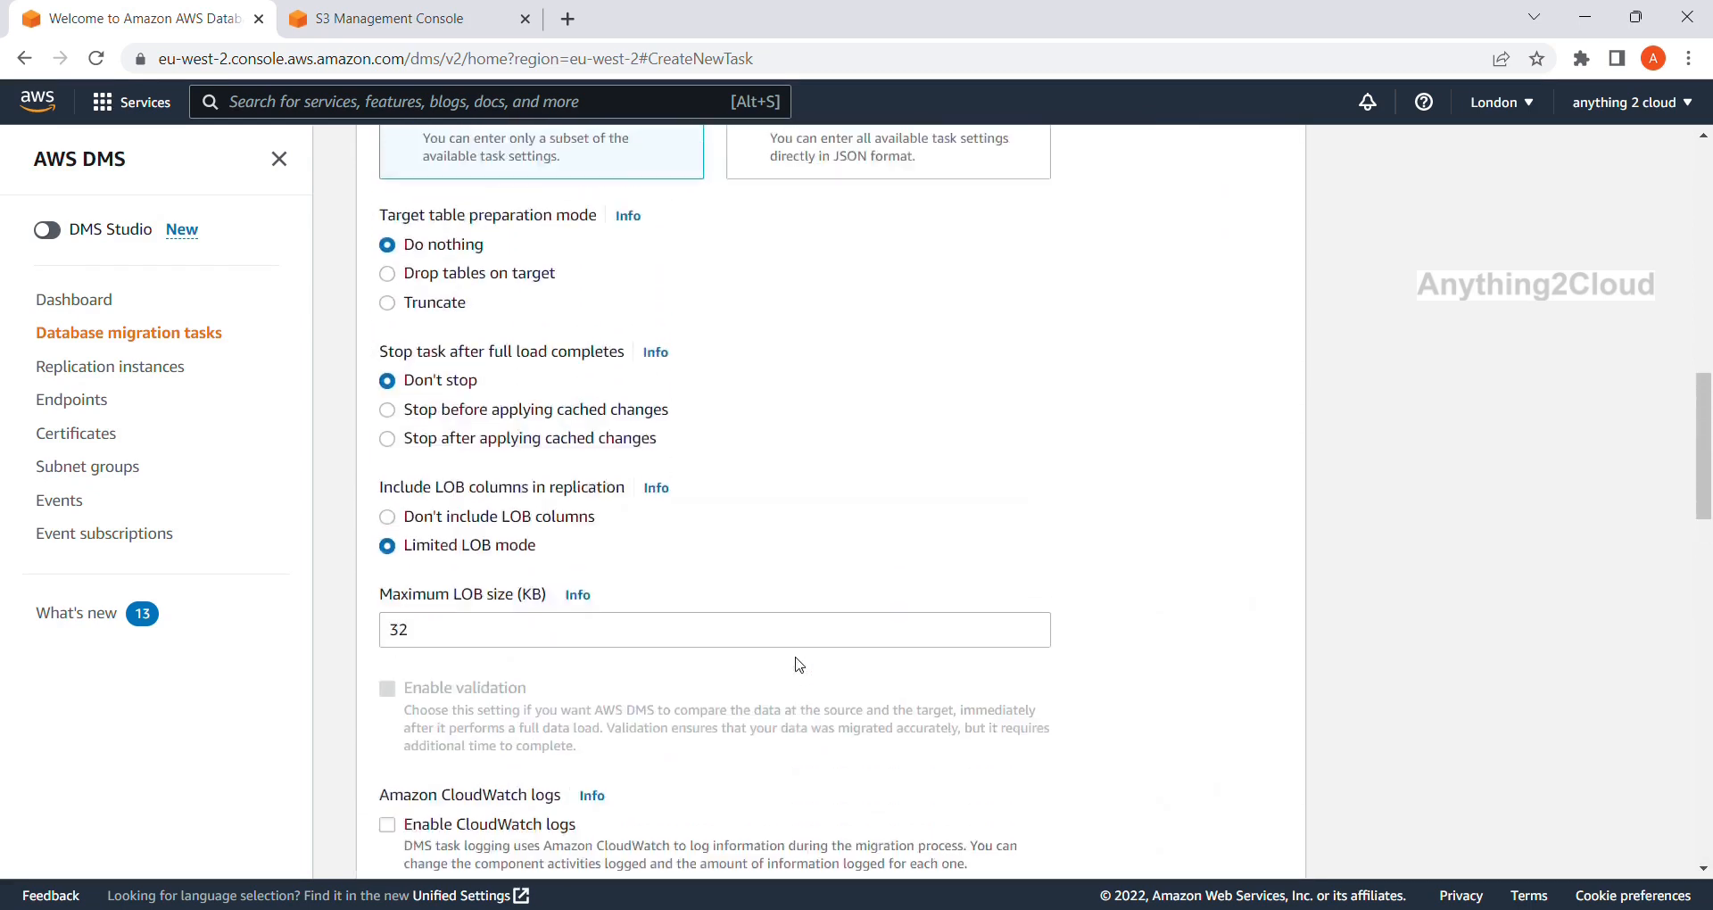
{"action": "scroll", "coordinate": [799, 664], "scroll_direction": "up", "scroll_amount": 13}
{"action": "scroll", "coordinate": [799, 664], "scroll_direction": "down", "scroll_amount": 5}
{"action": "scroll", "coordinate": [799, 664], "scroll_direction": "down", "scroll_amount": 20}
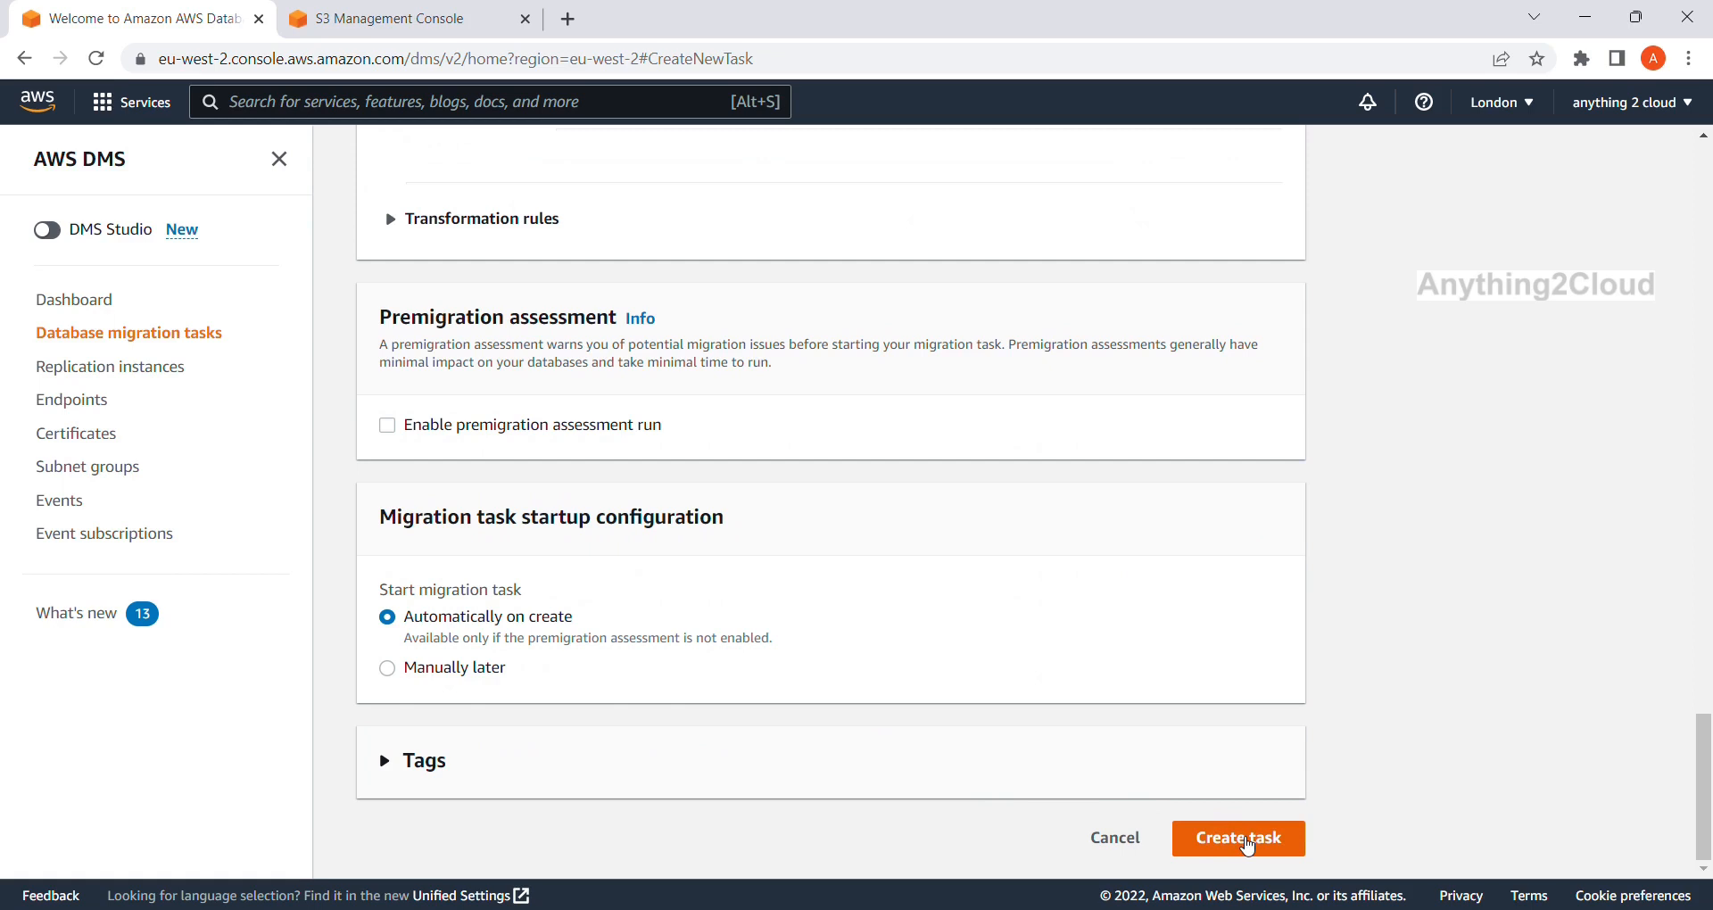
{"action": "scroll", "coordinate": [1222, 670], "scroll_direction": "up", "scroll_amount": 5}
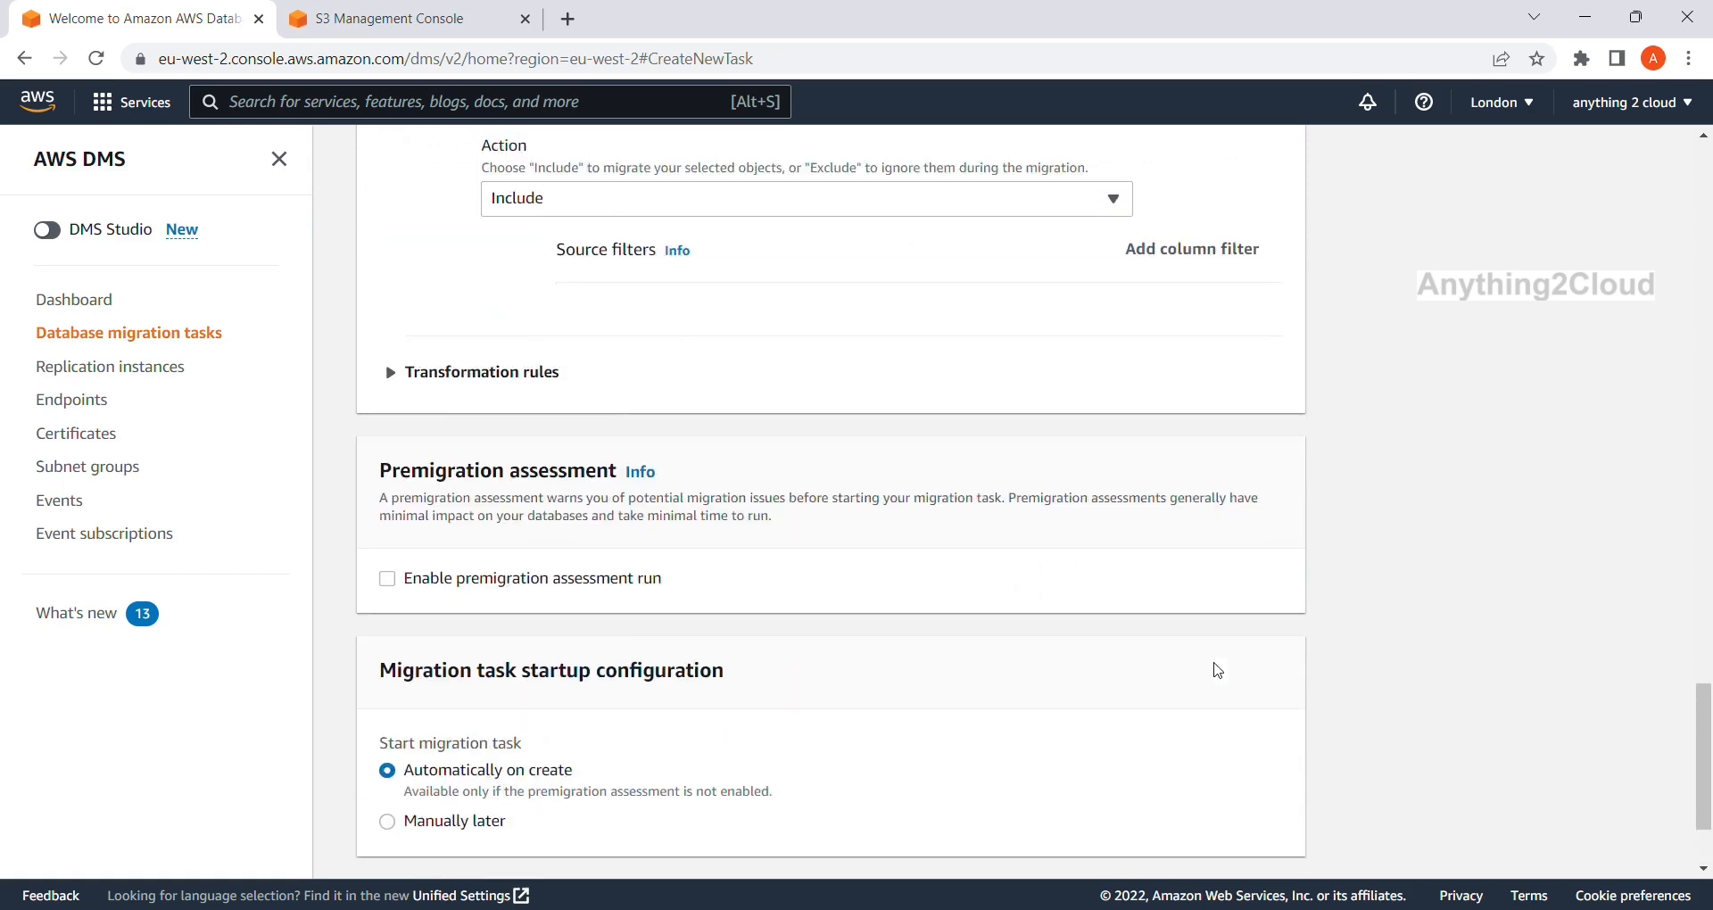
{"action": "scroll", "coordinate": [1222, 671], "scroll_direction": "up", "scroll_amount": 6}
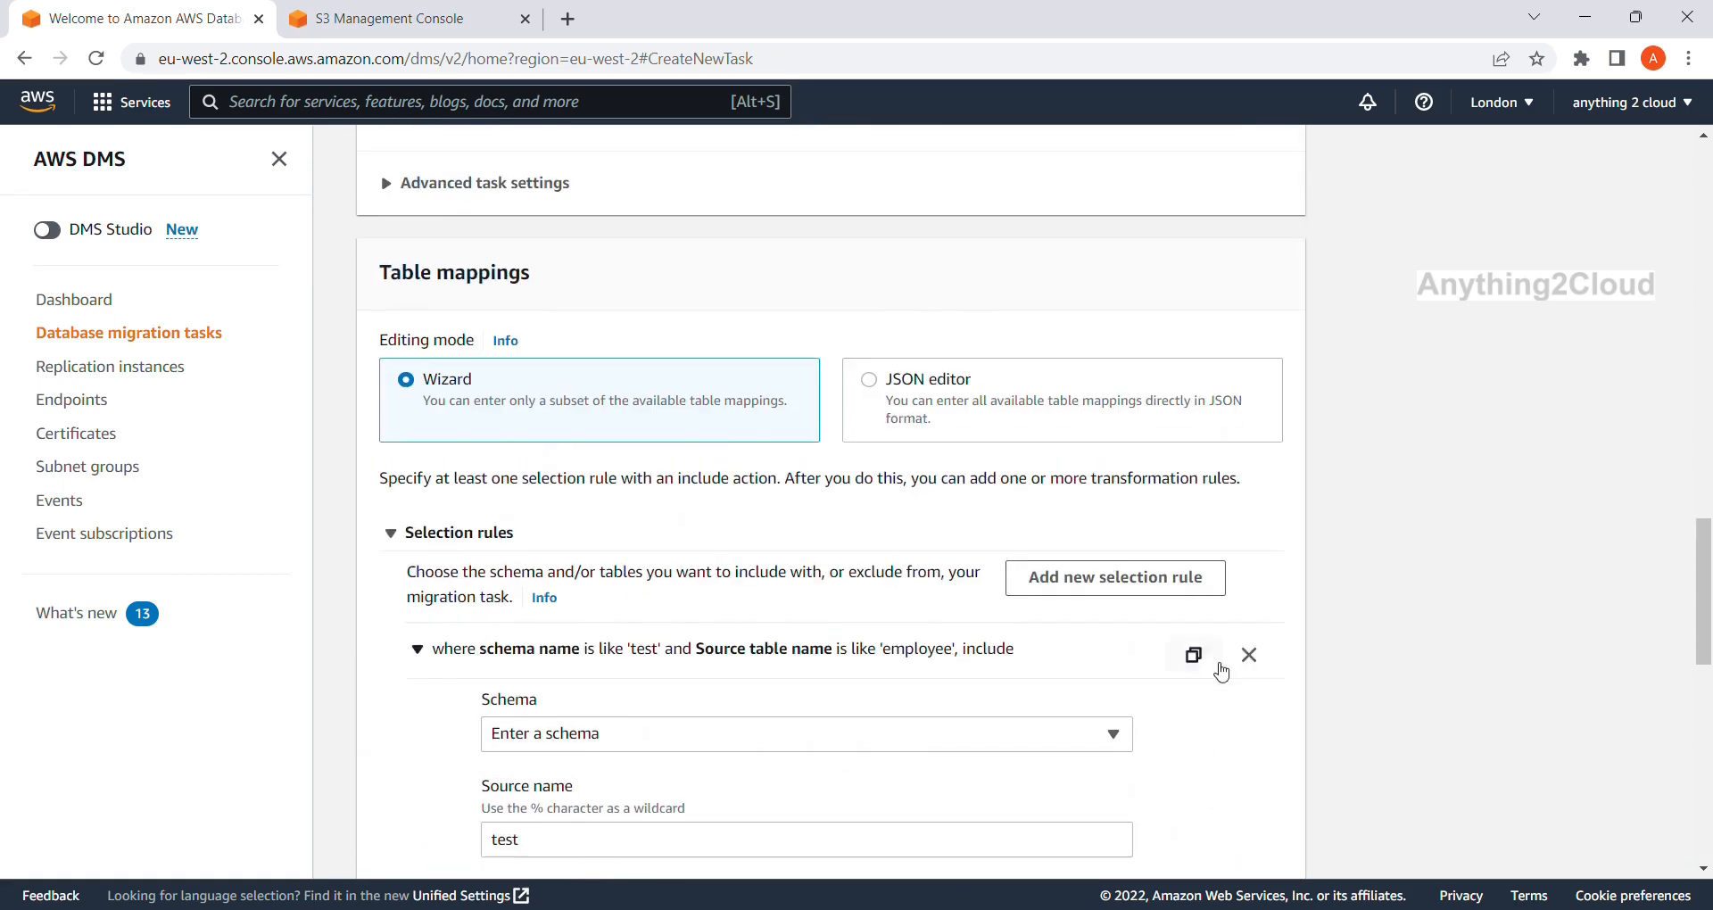
{"action": "scroll", "coordinate": [1222, 671], "scroll_direction": "up", "scroll_amount": 3}
{"action": "scroll", "coordinate": [1217, 671], "scroll_direction": "down", "scroll_amount": 3}
{"action": "scroll", "coordinate": [1218, 670], "scroll_direction": "down", "scroll_amount": 12}
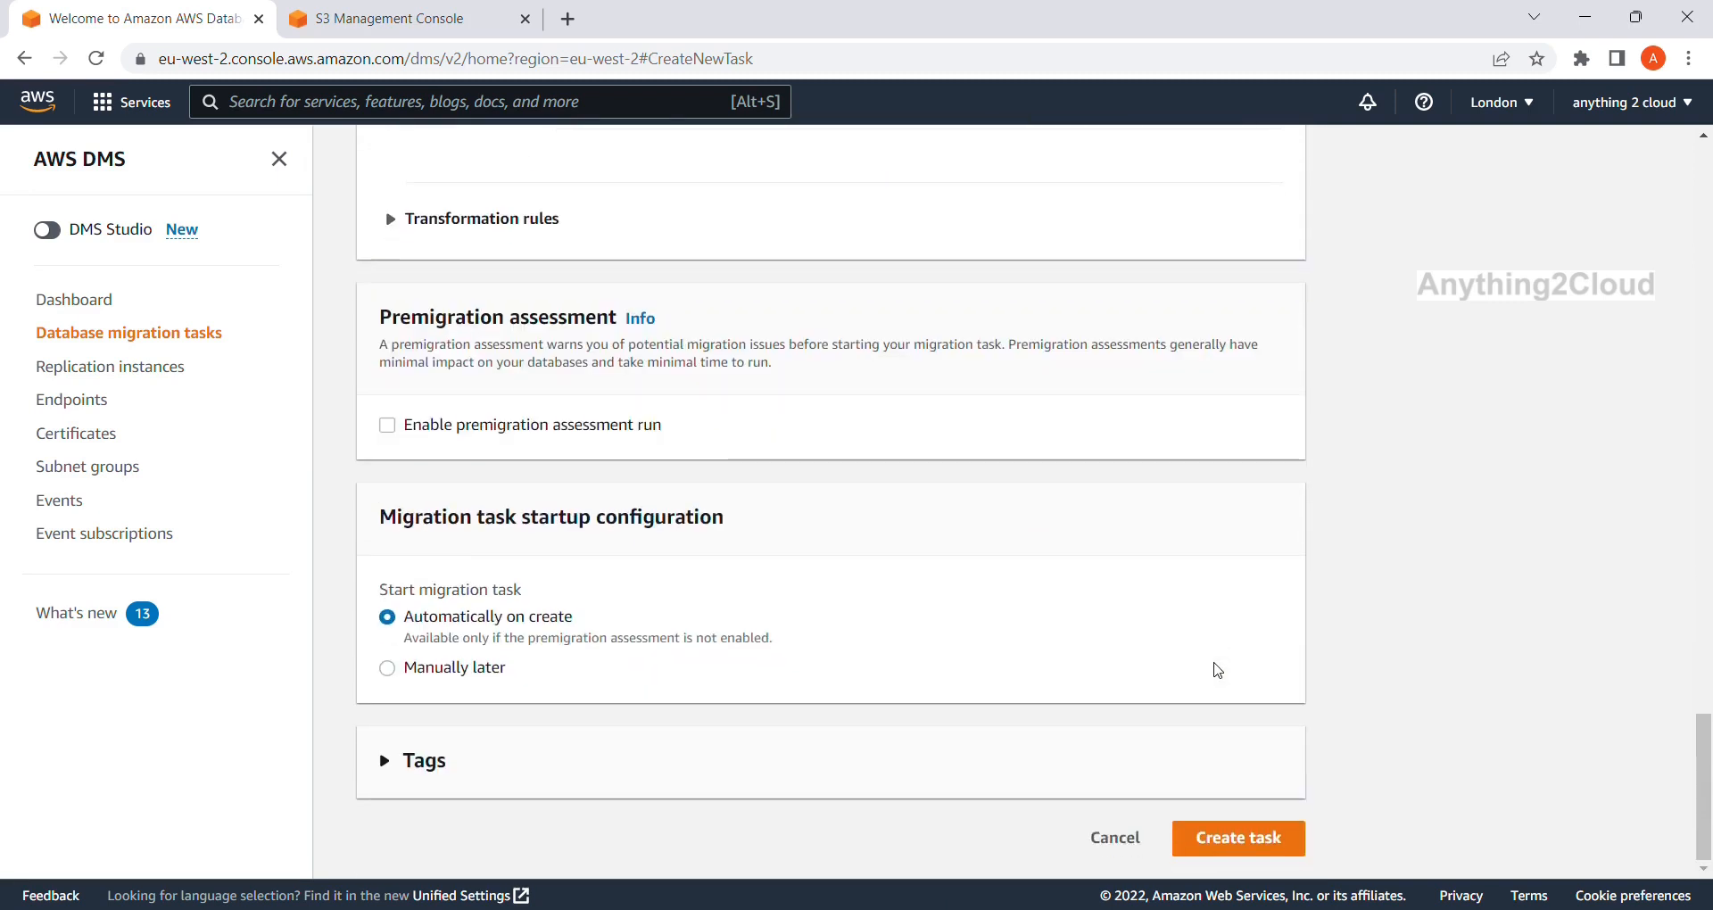
{"action": "scroll", "coordinate": [1218, 670], "scroll_direction": "up", "scroll_amount": 8}
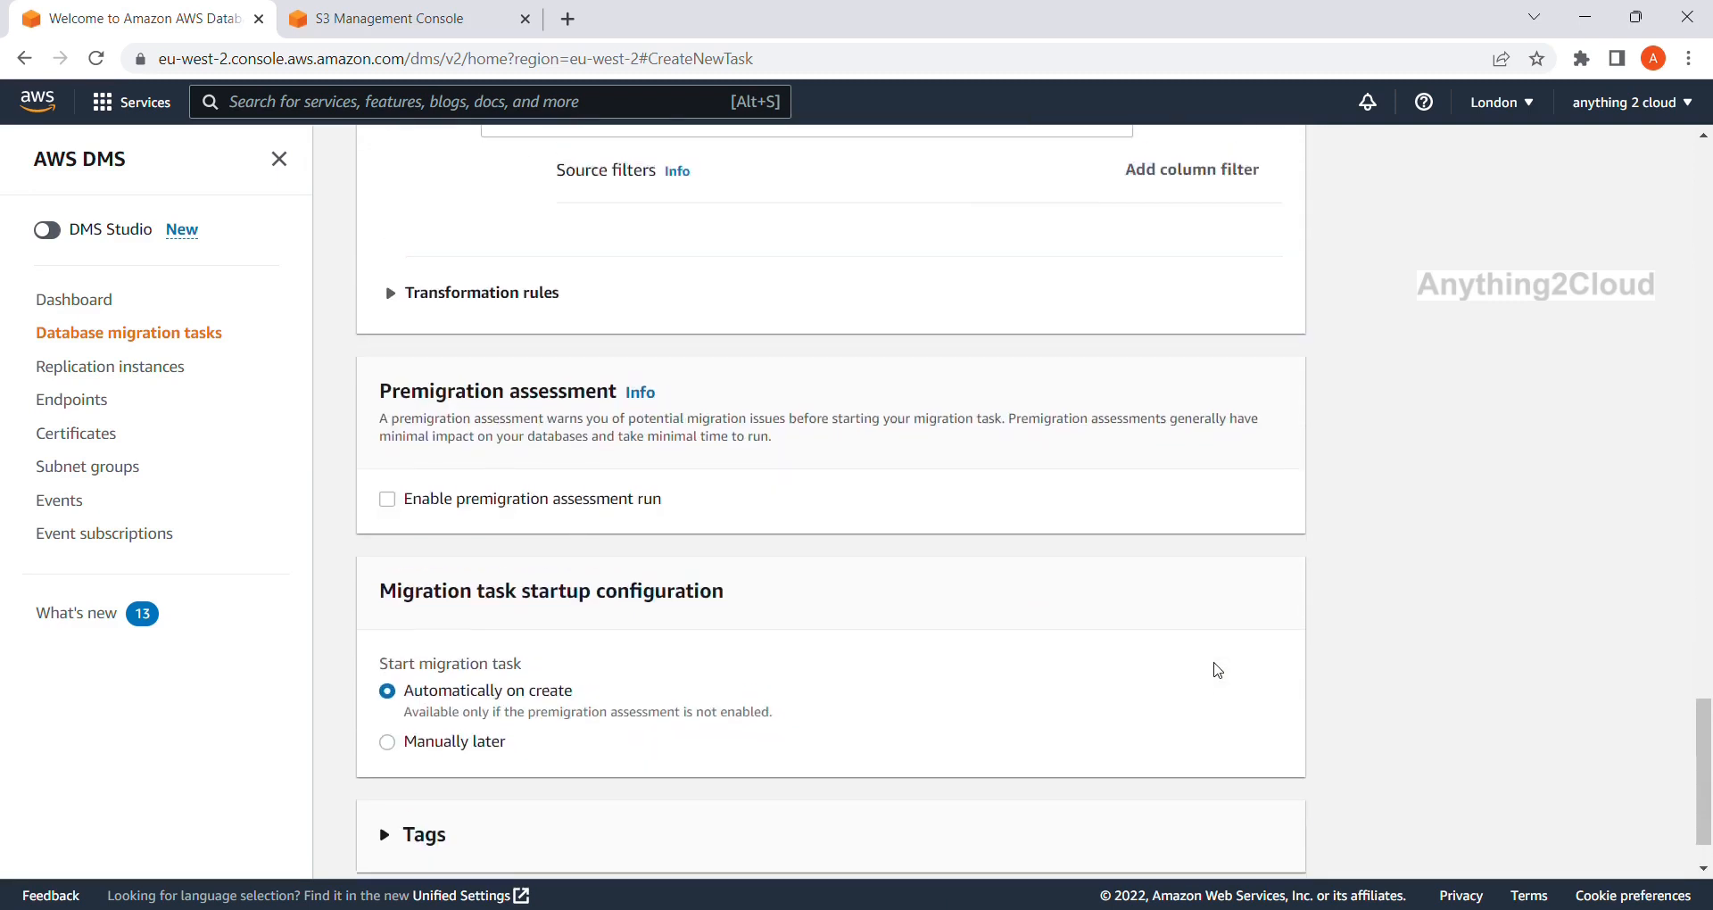
{"action": "scroll", "coordinate": [1218, 671], "scroll_direction": "down", "scroll_amount": 9}
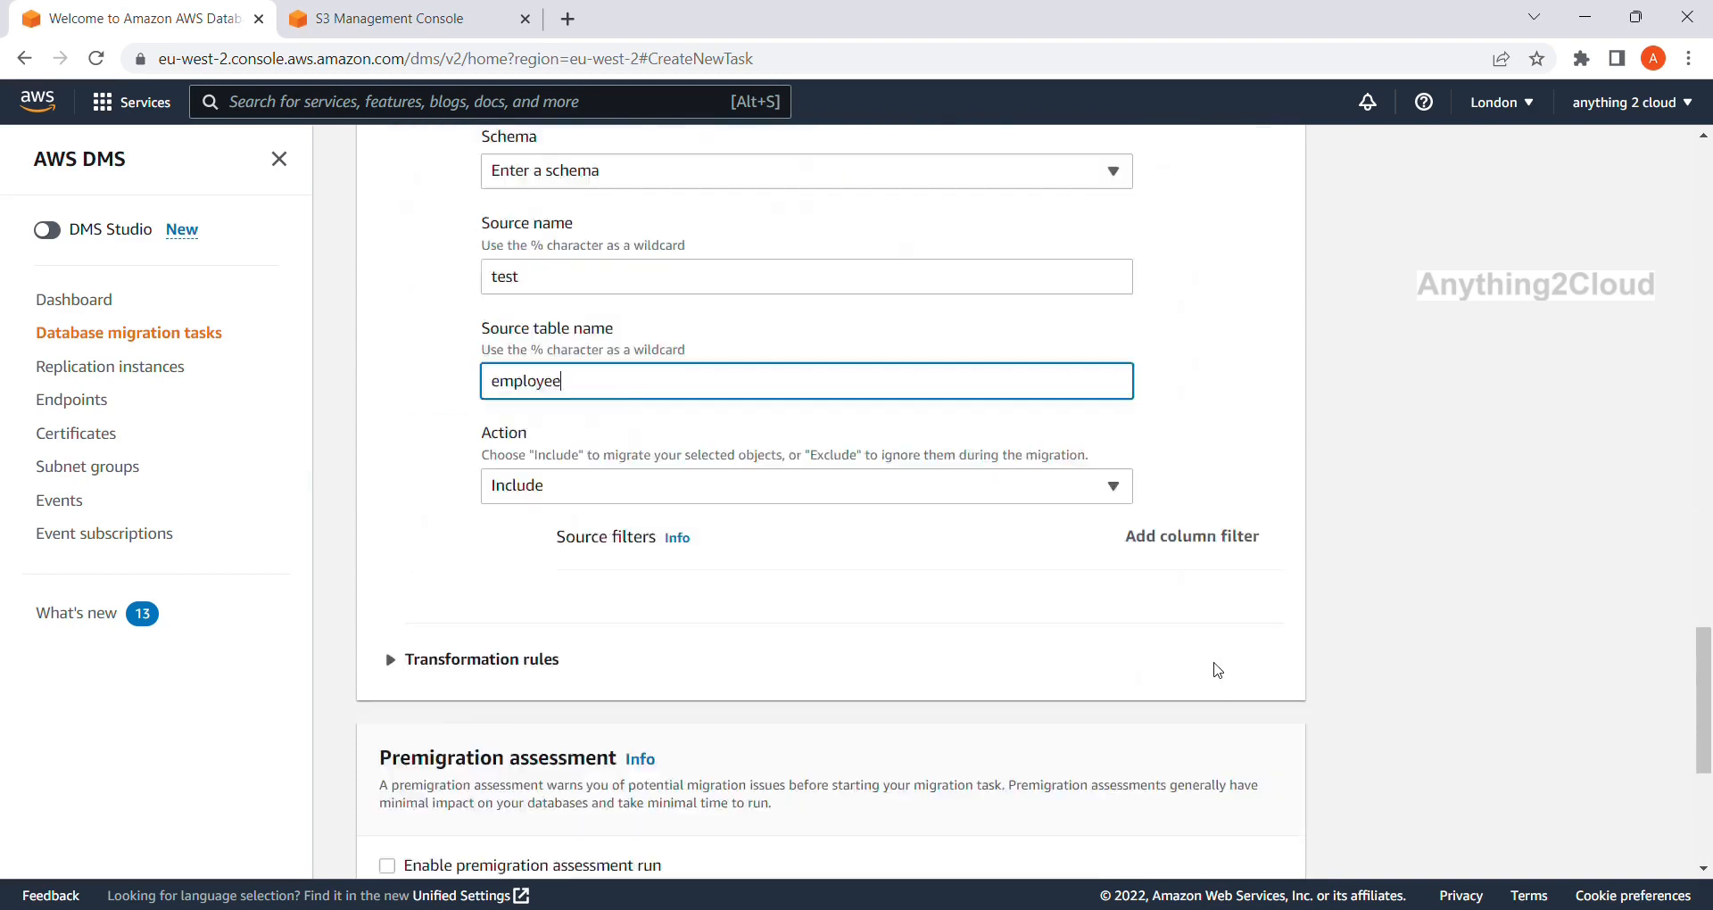
{"action": "left_click", "coordinate": [1246, 833]}
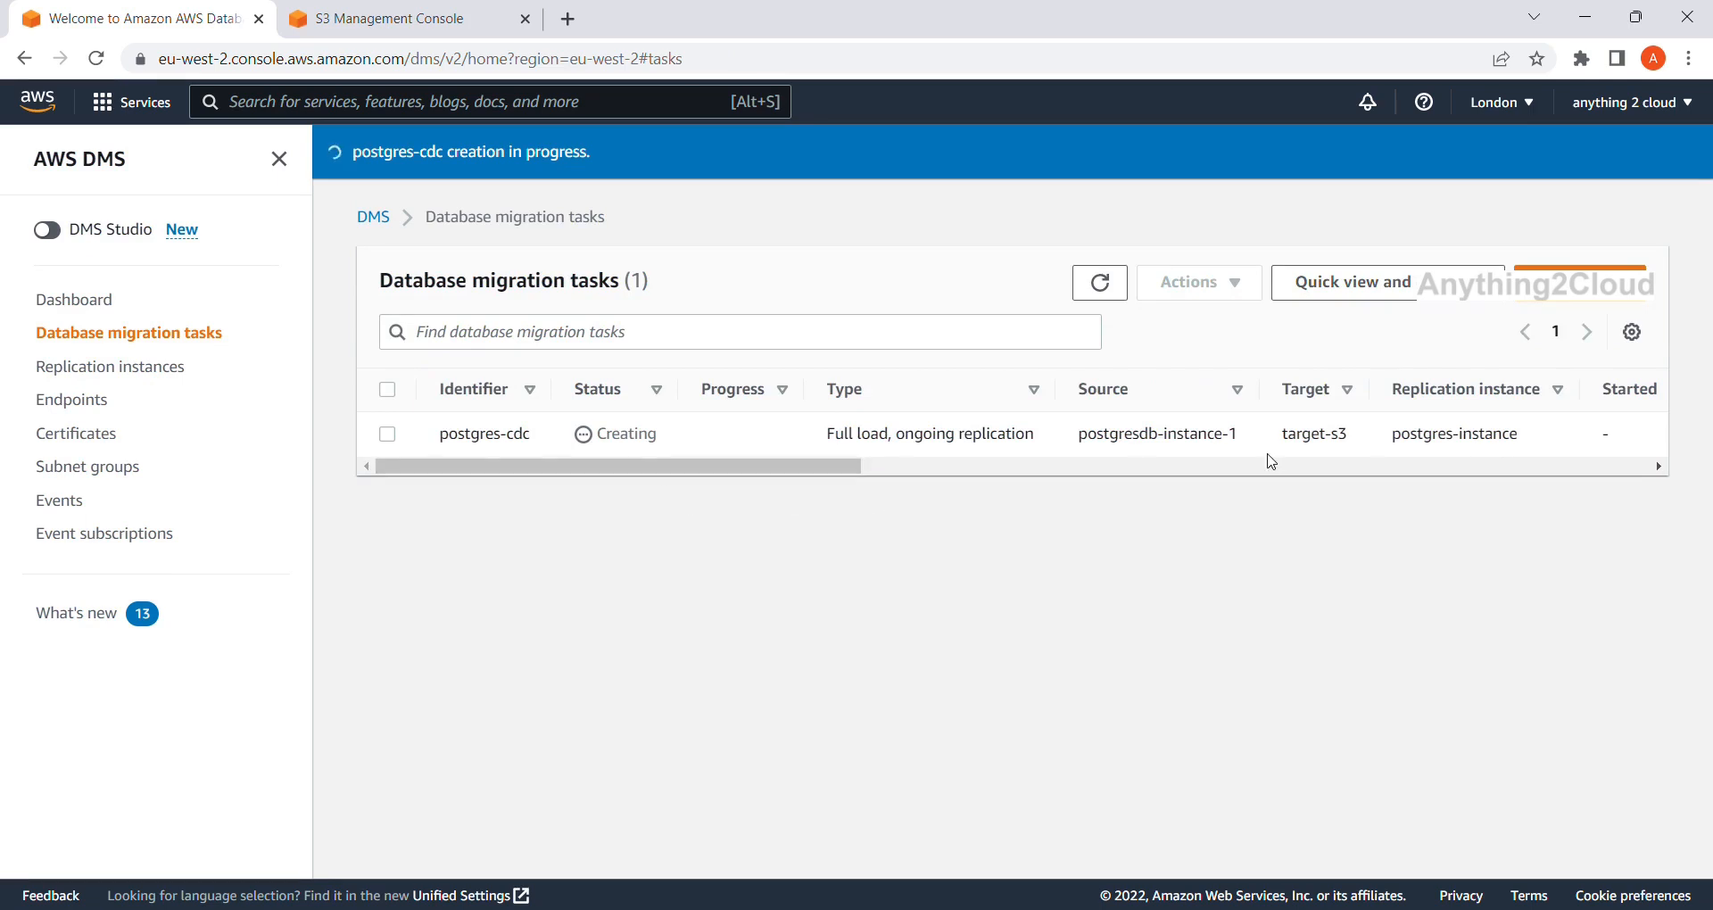
Refresh the task list until postgres-cdc changes from Creating to Ready.
{"action": "left_click", "coordinate": [1579, 468]}
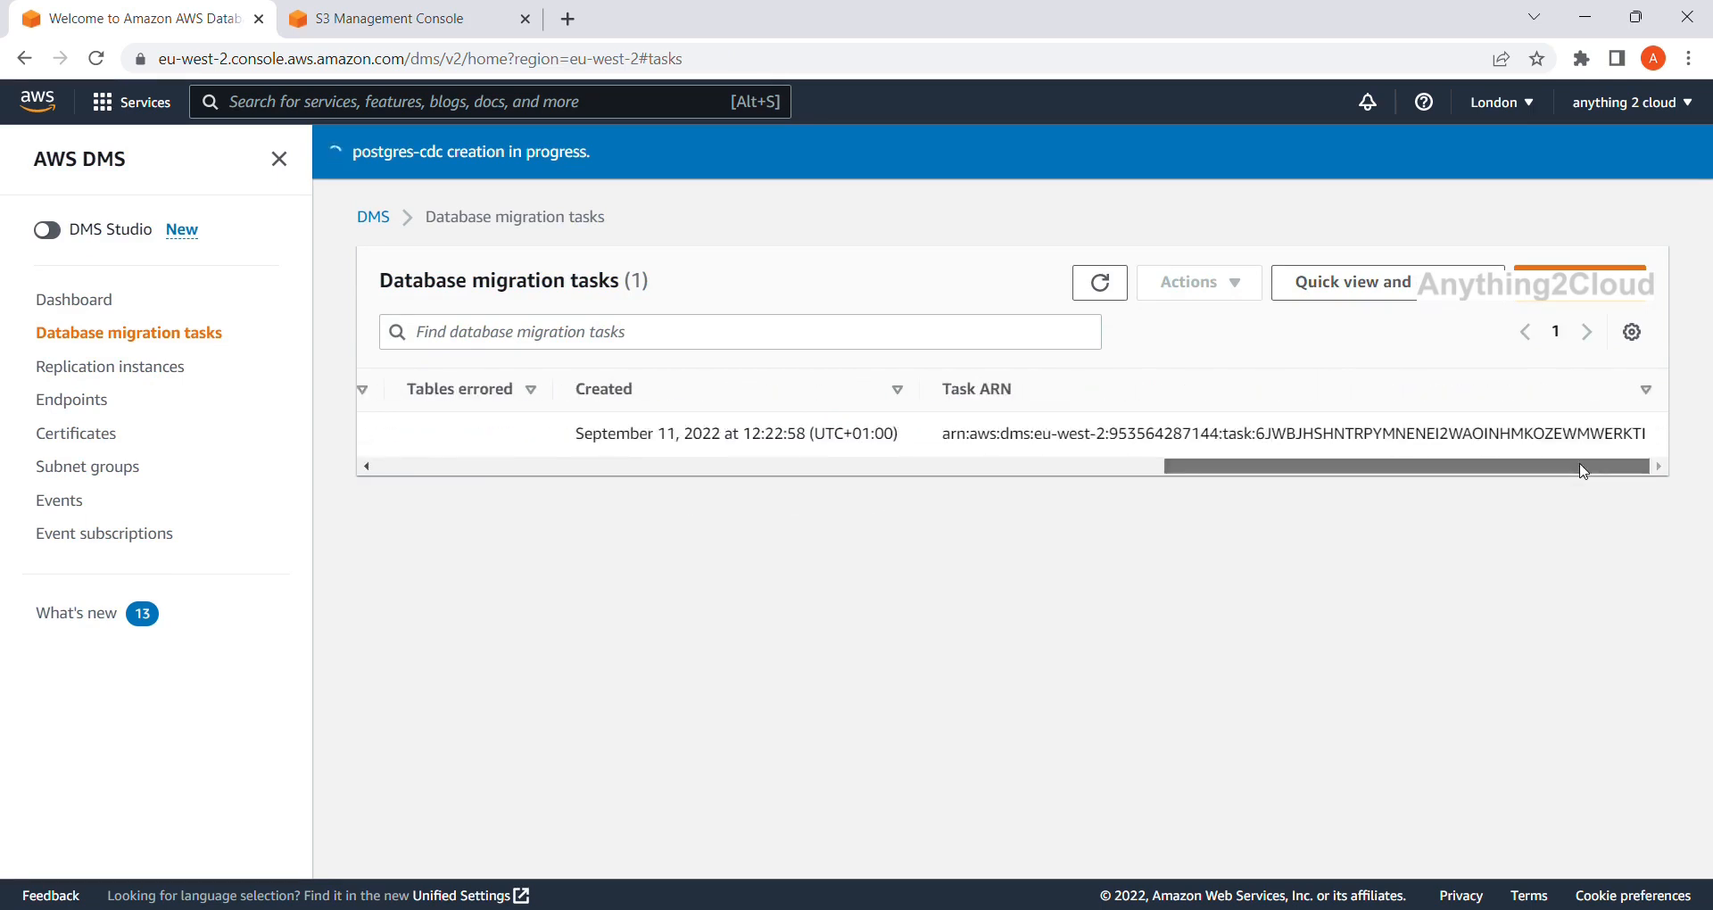
{"action": "left_click", "coordinate": [582, 470]}
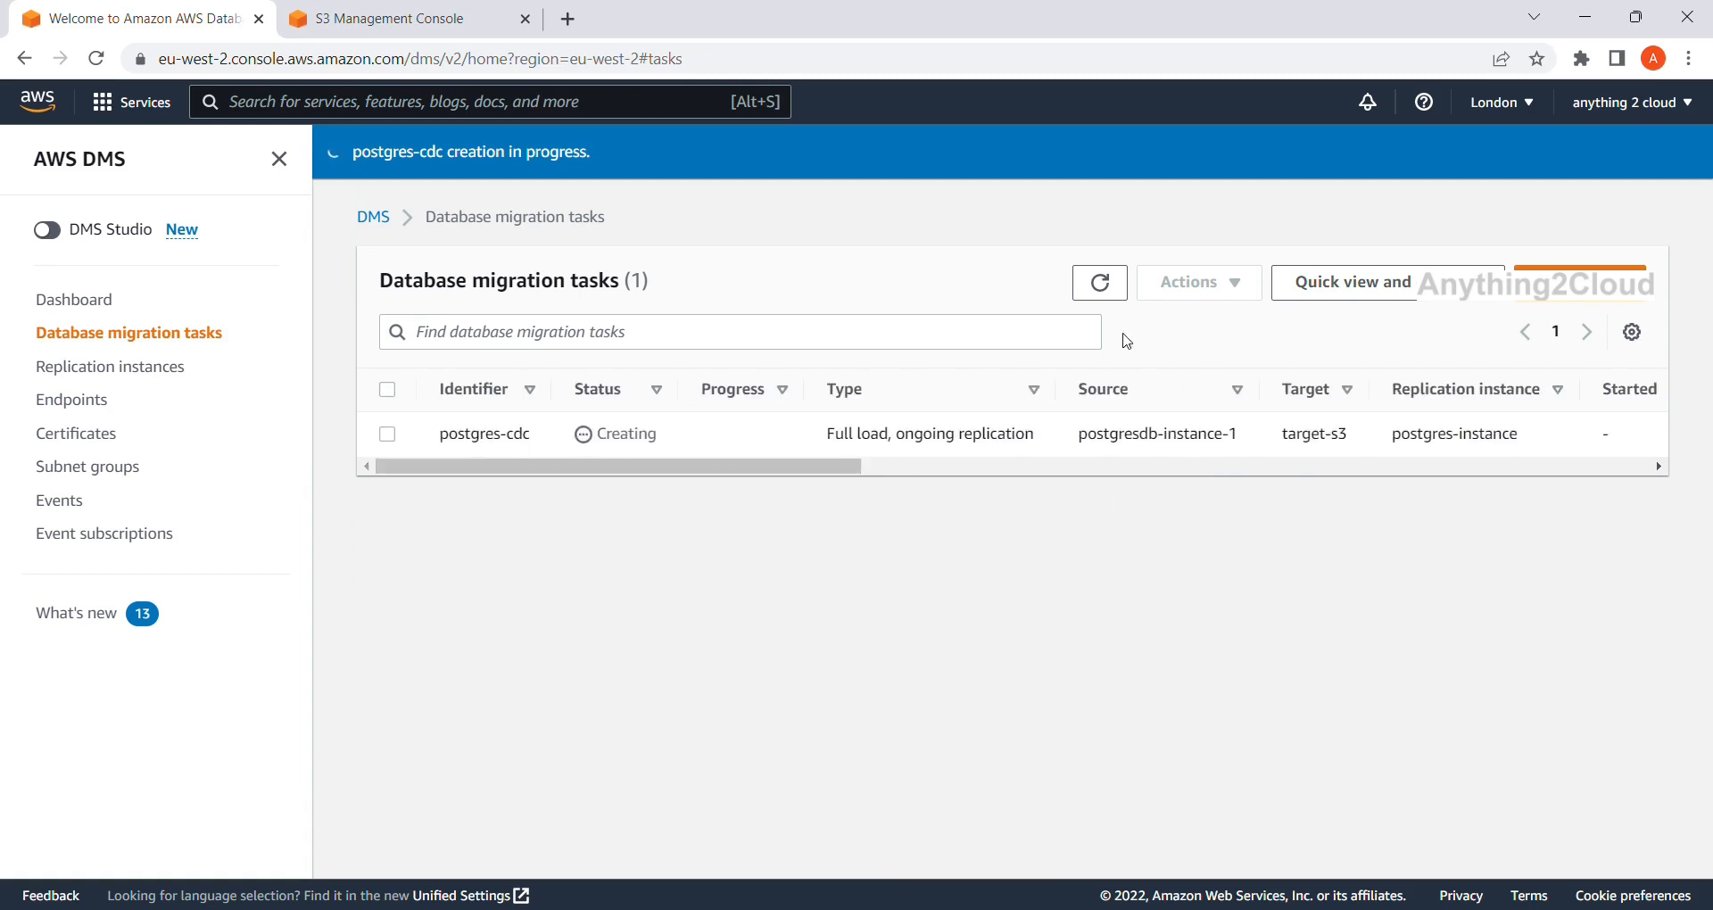
{"action": "left_click", "coordinate": [1107, 297]}
{"action": "left_click", "coordinate": [1107, 297]}
{"action": "left_click", "coordinate": [1104, 282]}
{"action": "left_click", "coordinate": [1110, 283]}
{"action": "left_click", "coordinate": [1101, 285]}
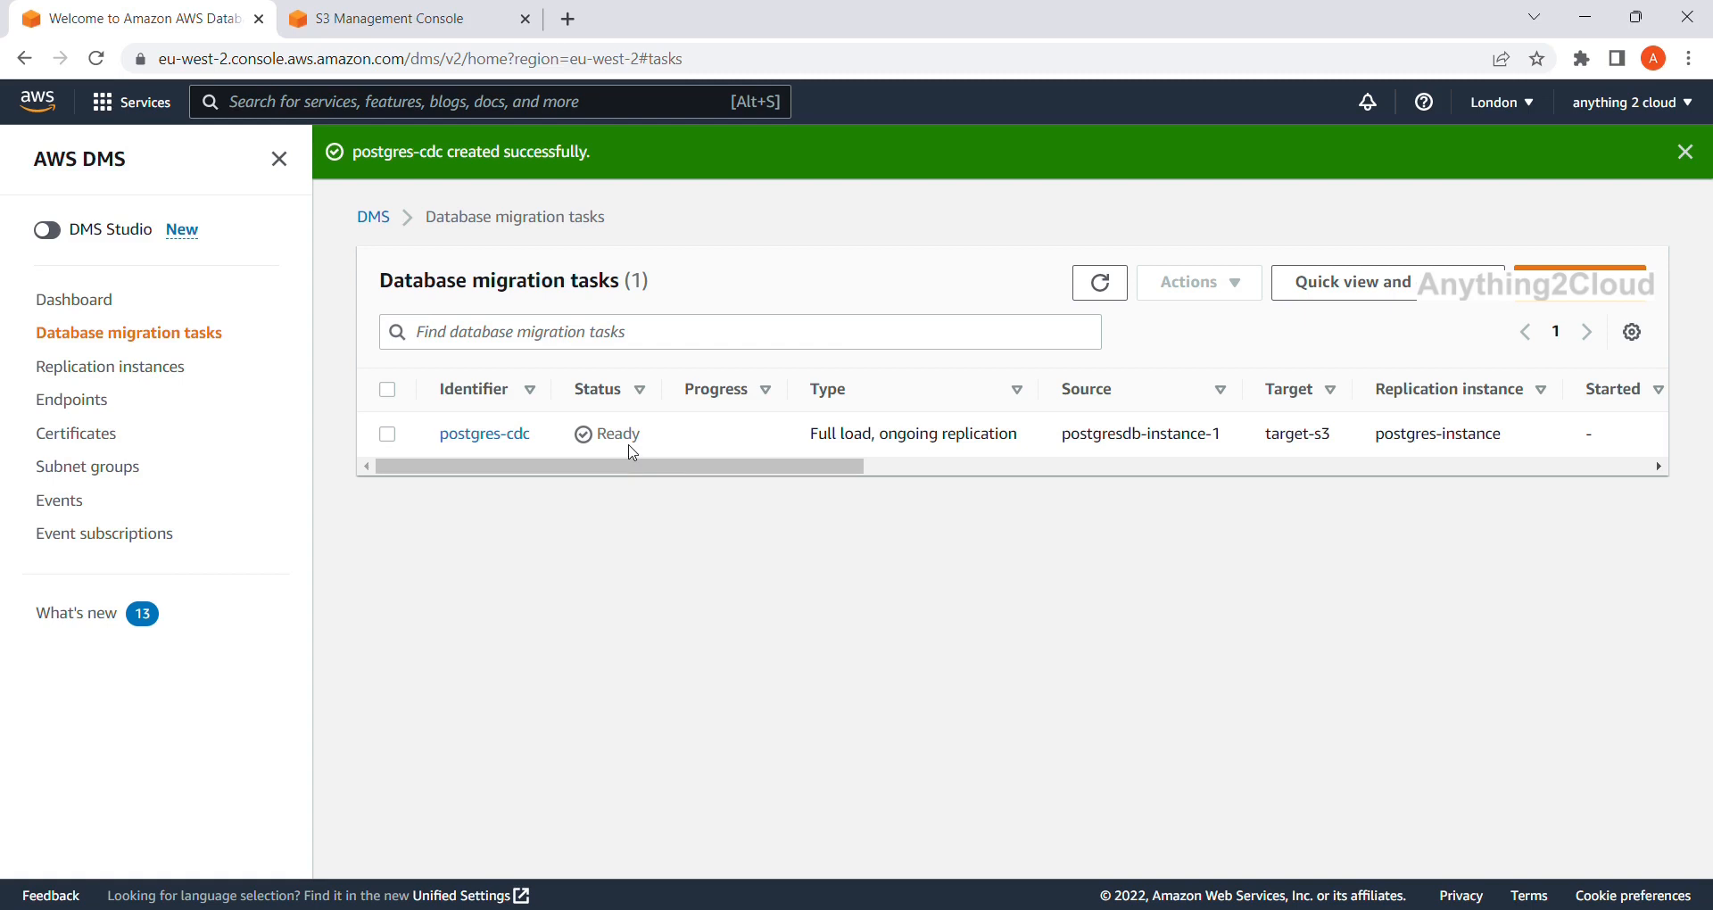
Select postgres-cdc and start it with Actions > Start.
{"action": "left_click", "coordinate": [1104, 287]}
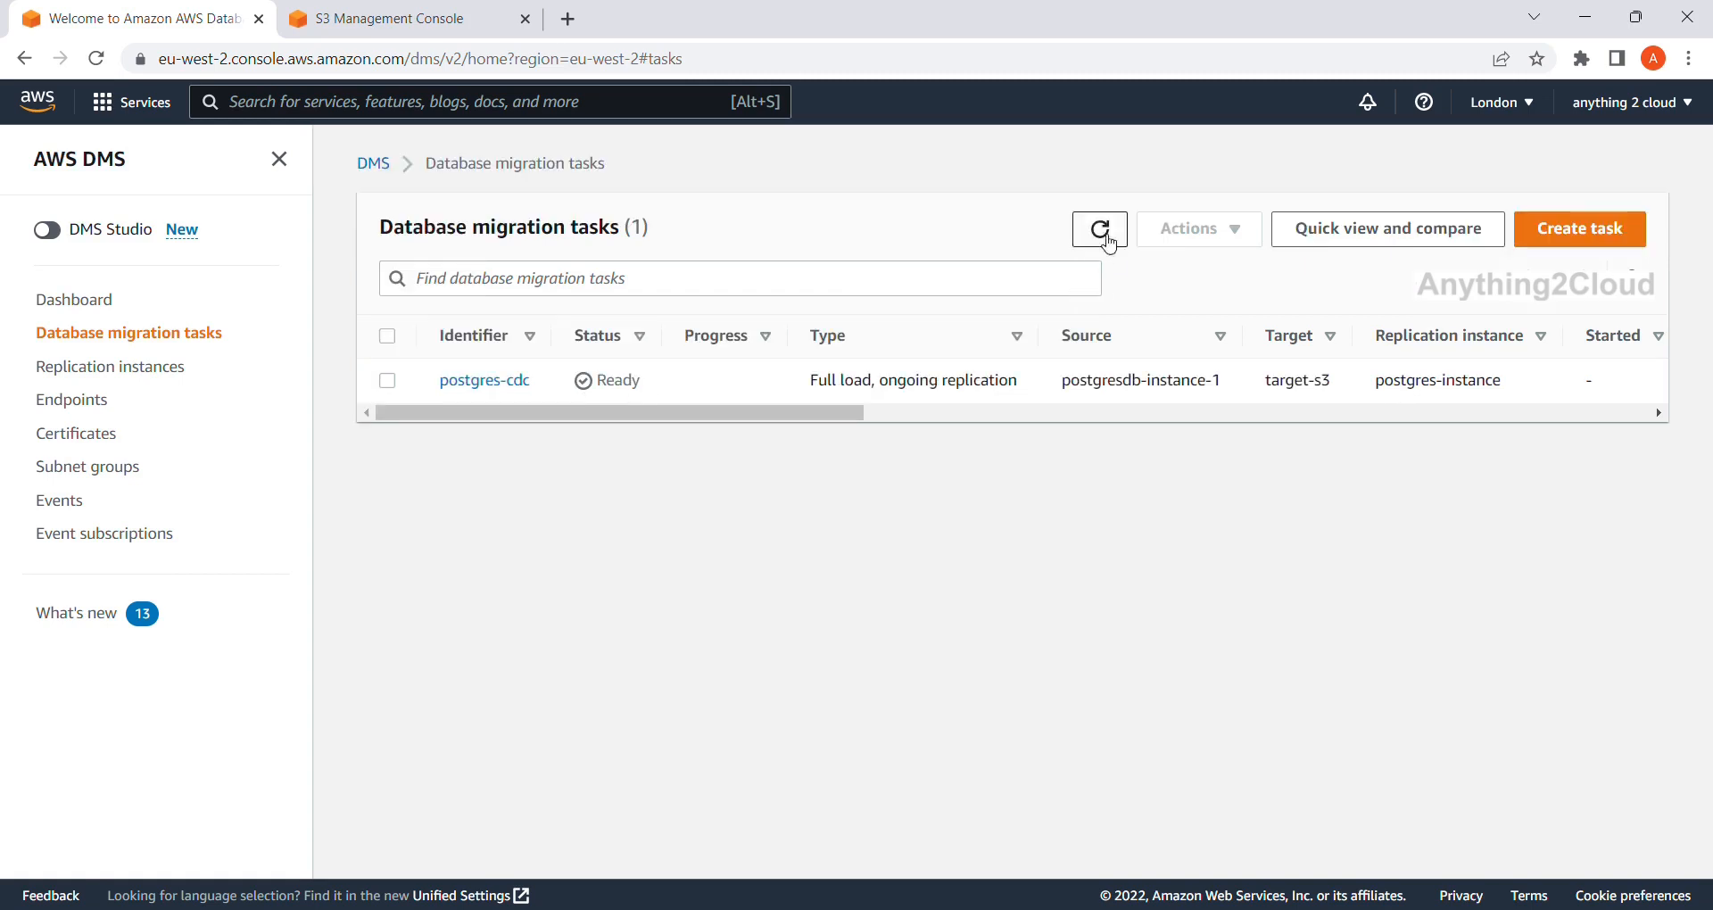
{"action": "left_click", "coordinate": [1107, 231]}
{"action": "left_click", "coordinate": [389, 382]}
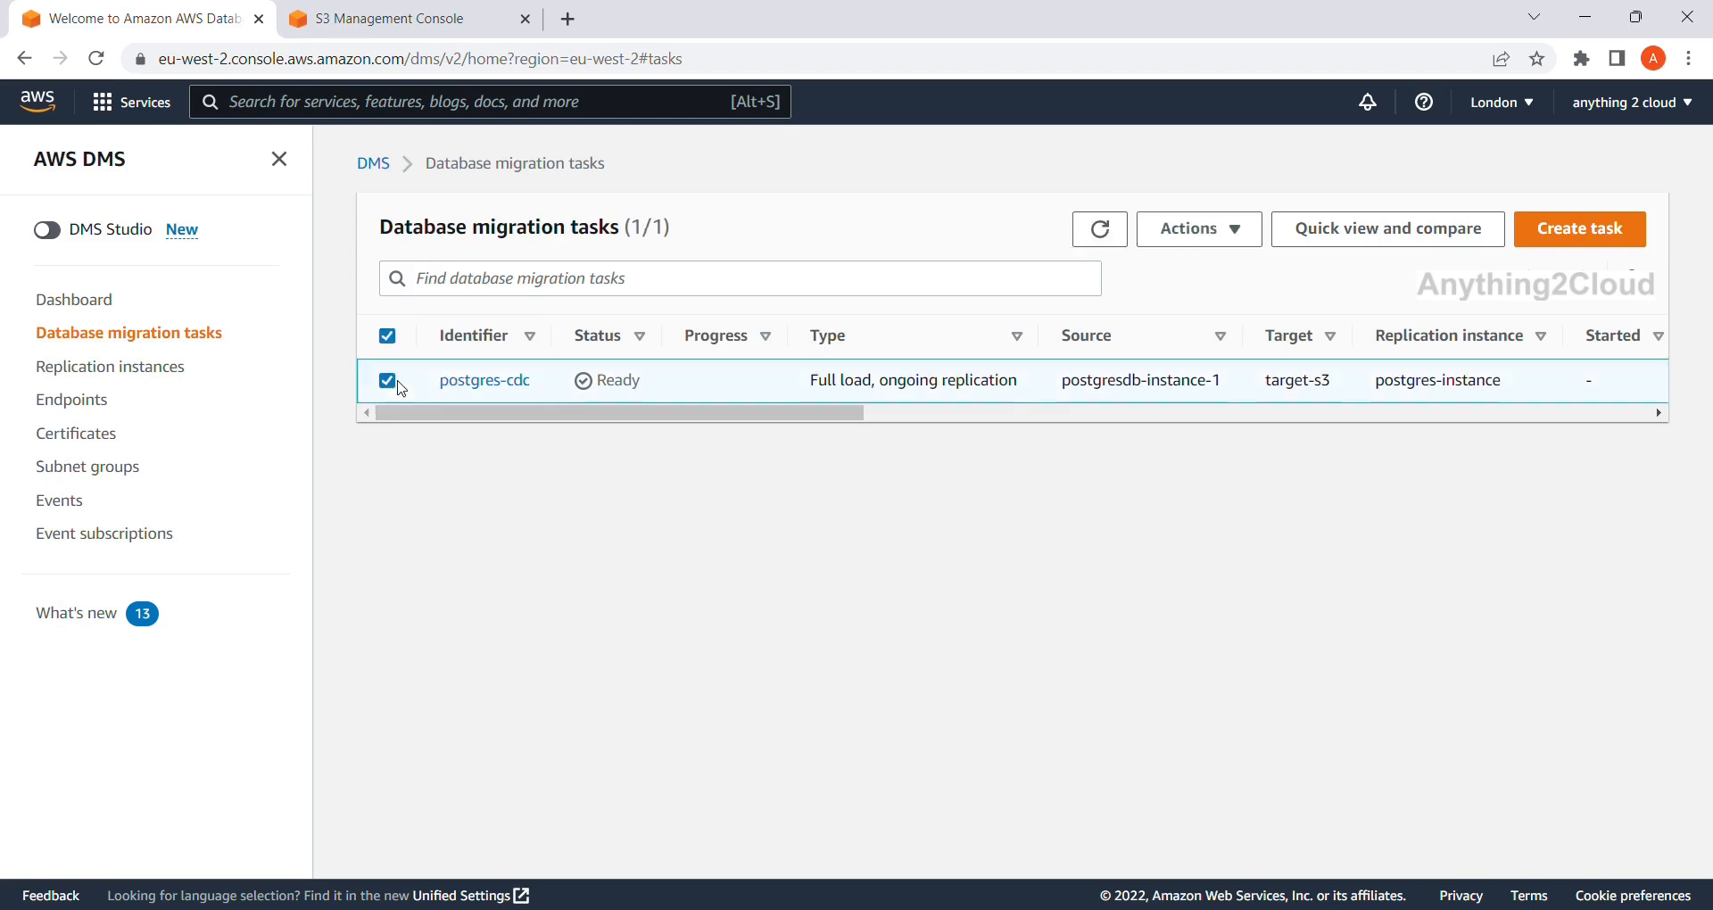
{"action": "left_click", "coordinate": [1117, 243]}
{"action": "left_click", "coordinate": [1122, 247]}
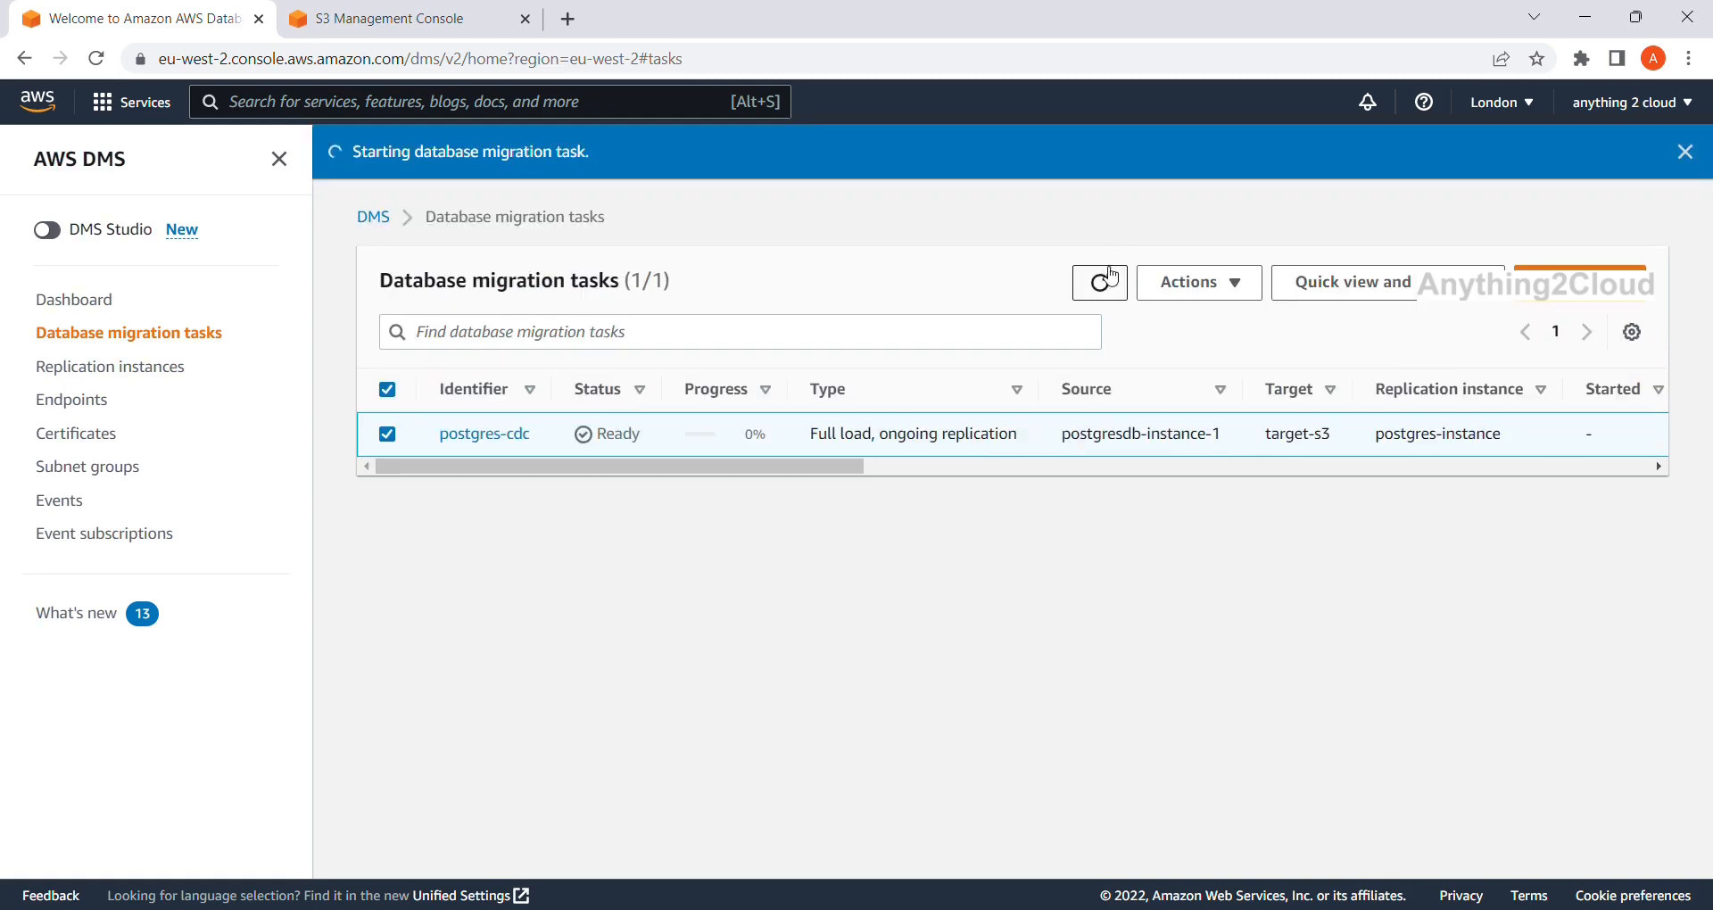
{"action": "left_click", "coordinate": [1104, 279]}
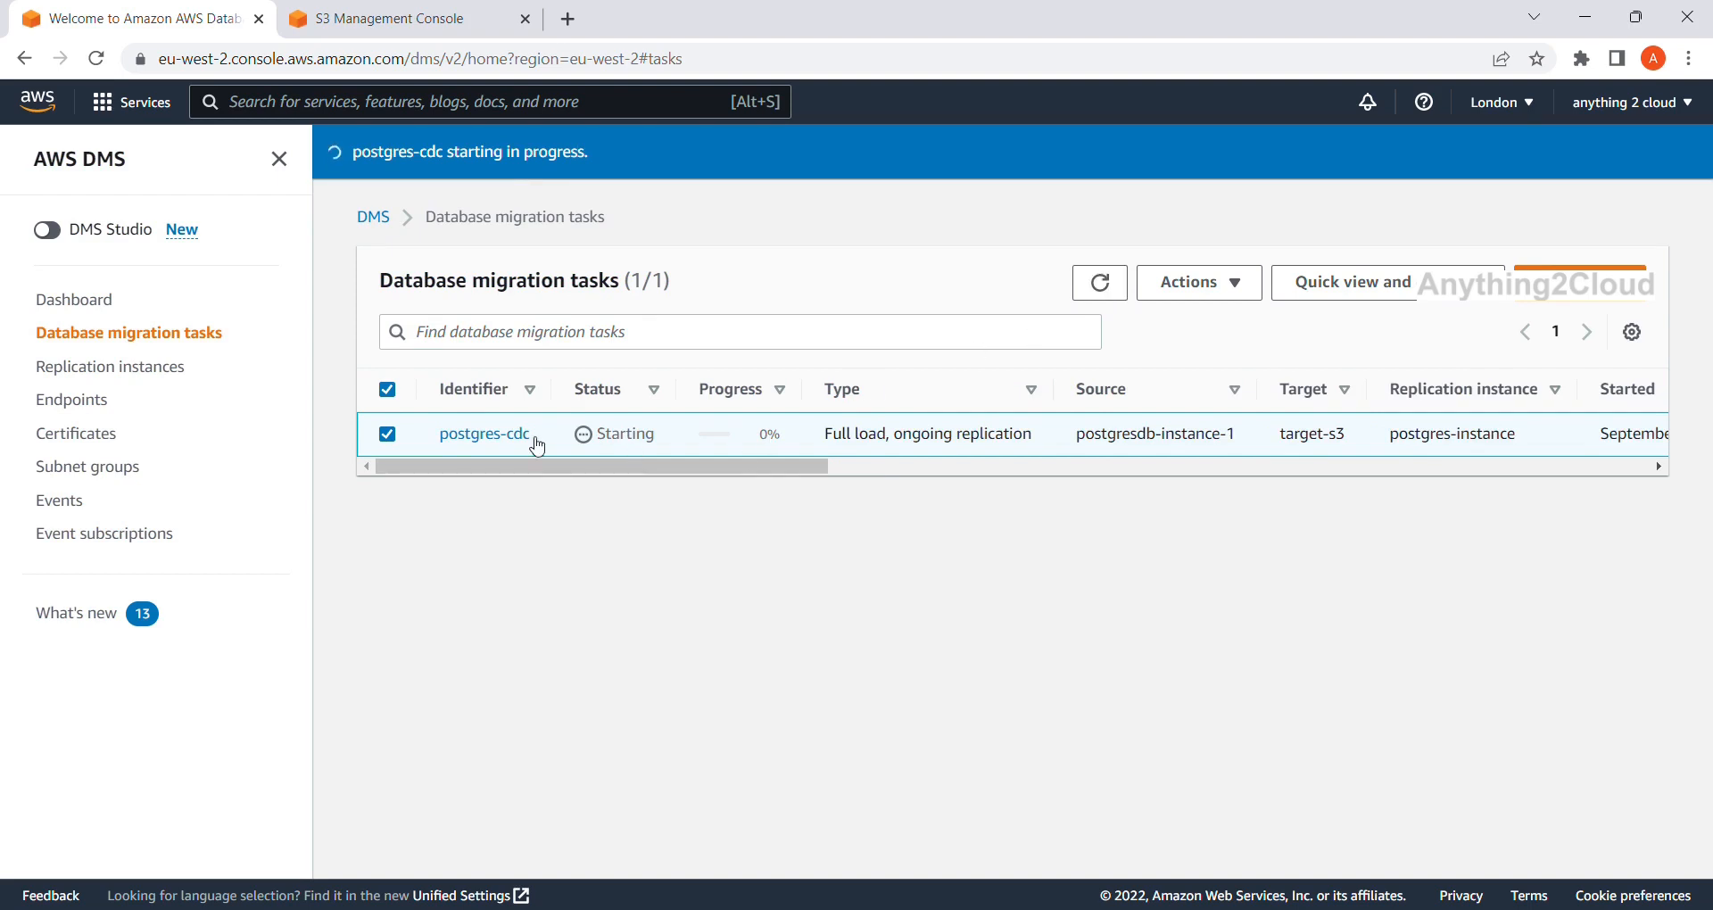
Open postgres-cdc's details and view its Table statistics, CloudWatch metrics and Mapping rules tabs.
{"action": "left_click", "coordinate": [508, 437]}
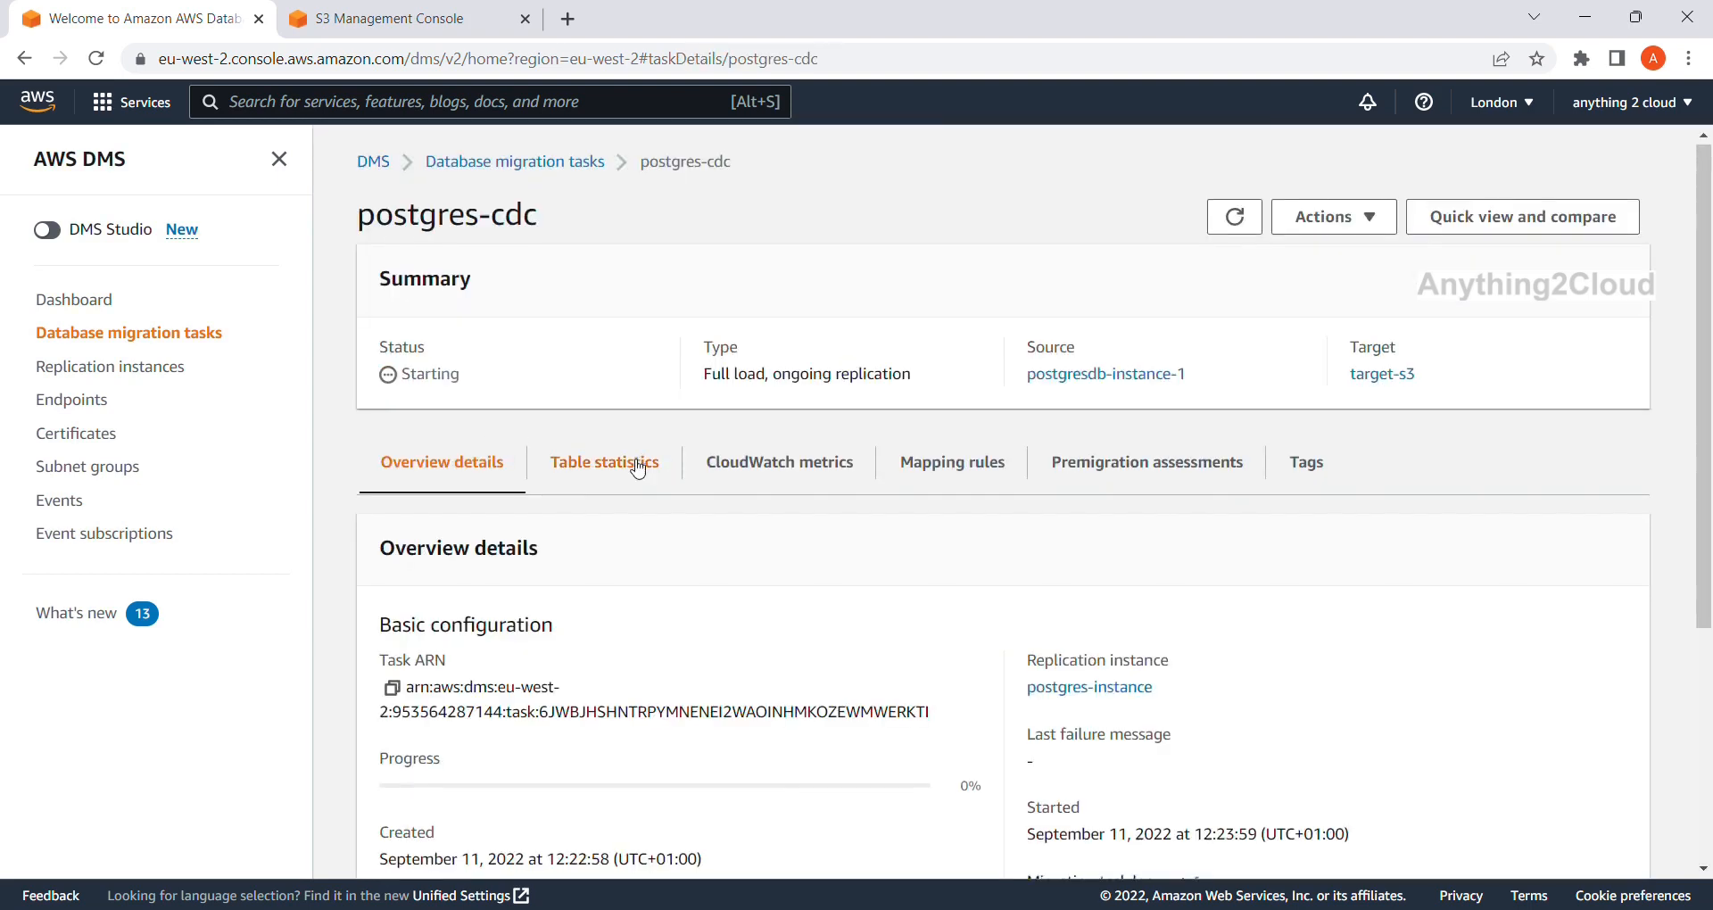
{"action": "scroll", "coordinate": [639, 468], "scroll_direction": "down", "scroll_amount": 4}
{"action": "scroll", "coordinate": [633, 466], "scroll_direction": "up", "scroll_amount": 1}
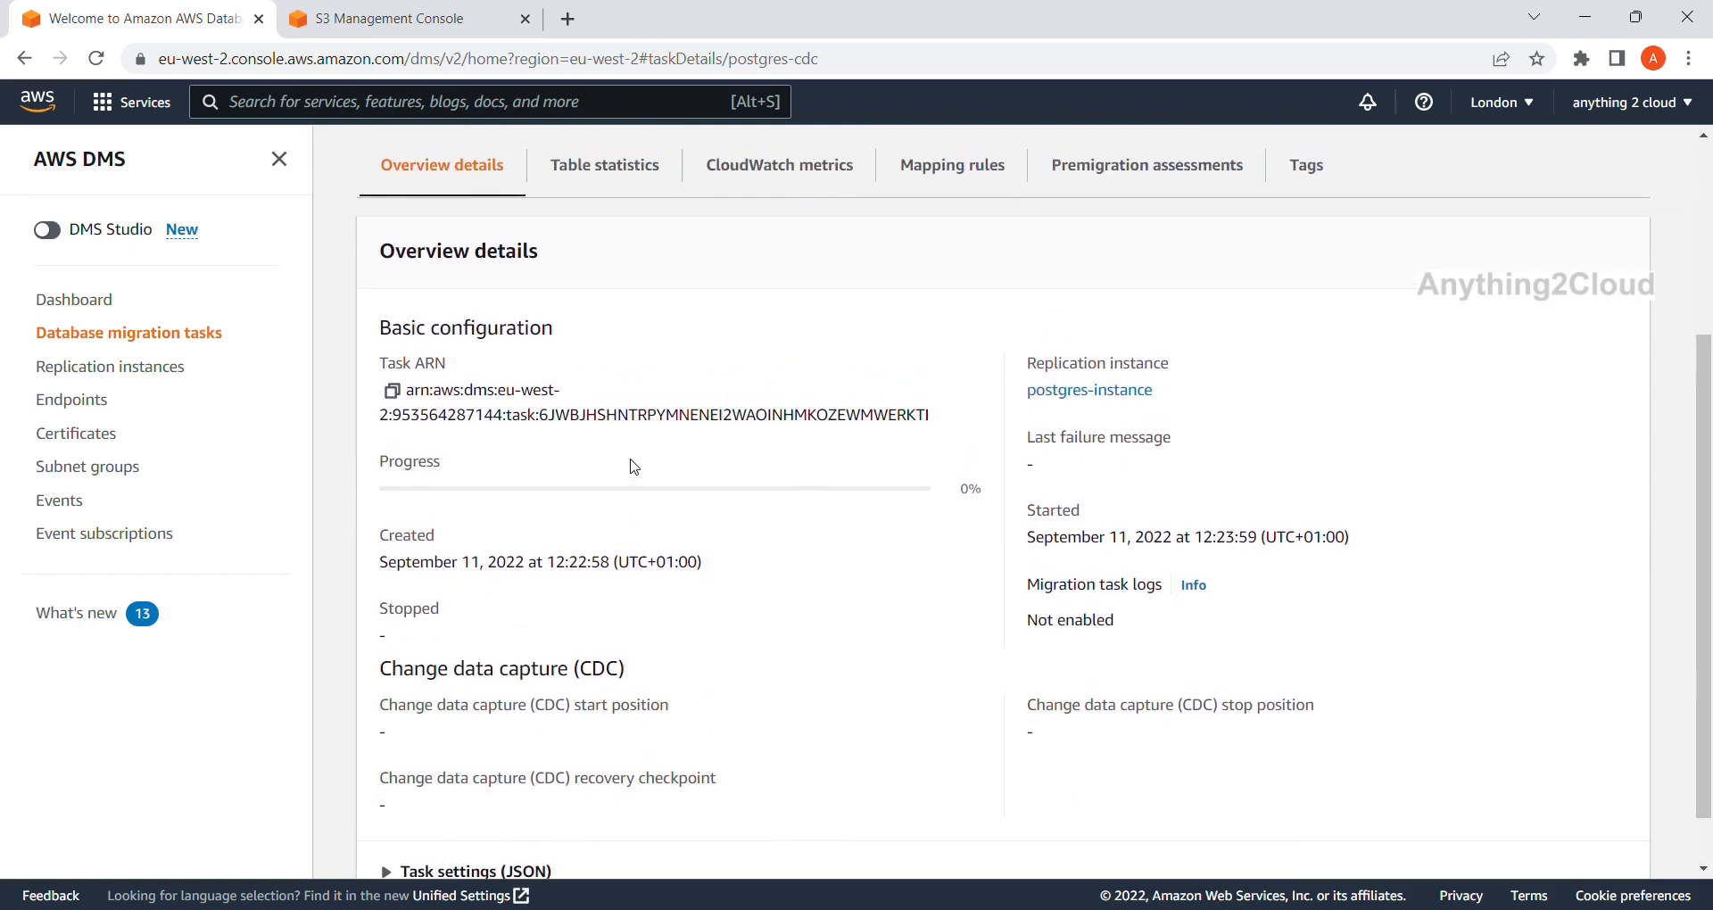
{"action": "scroll", "coordinate": [633, 465], "scroll_direction": "up", "scroll_amount": 2}
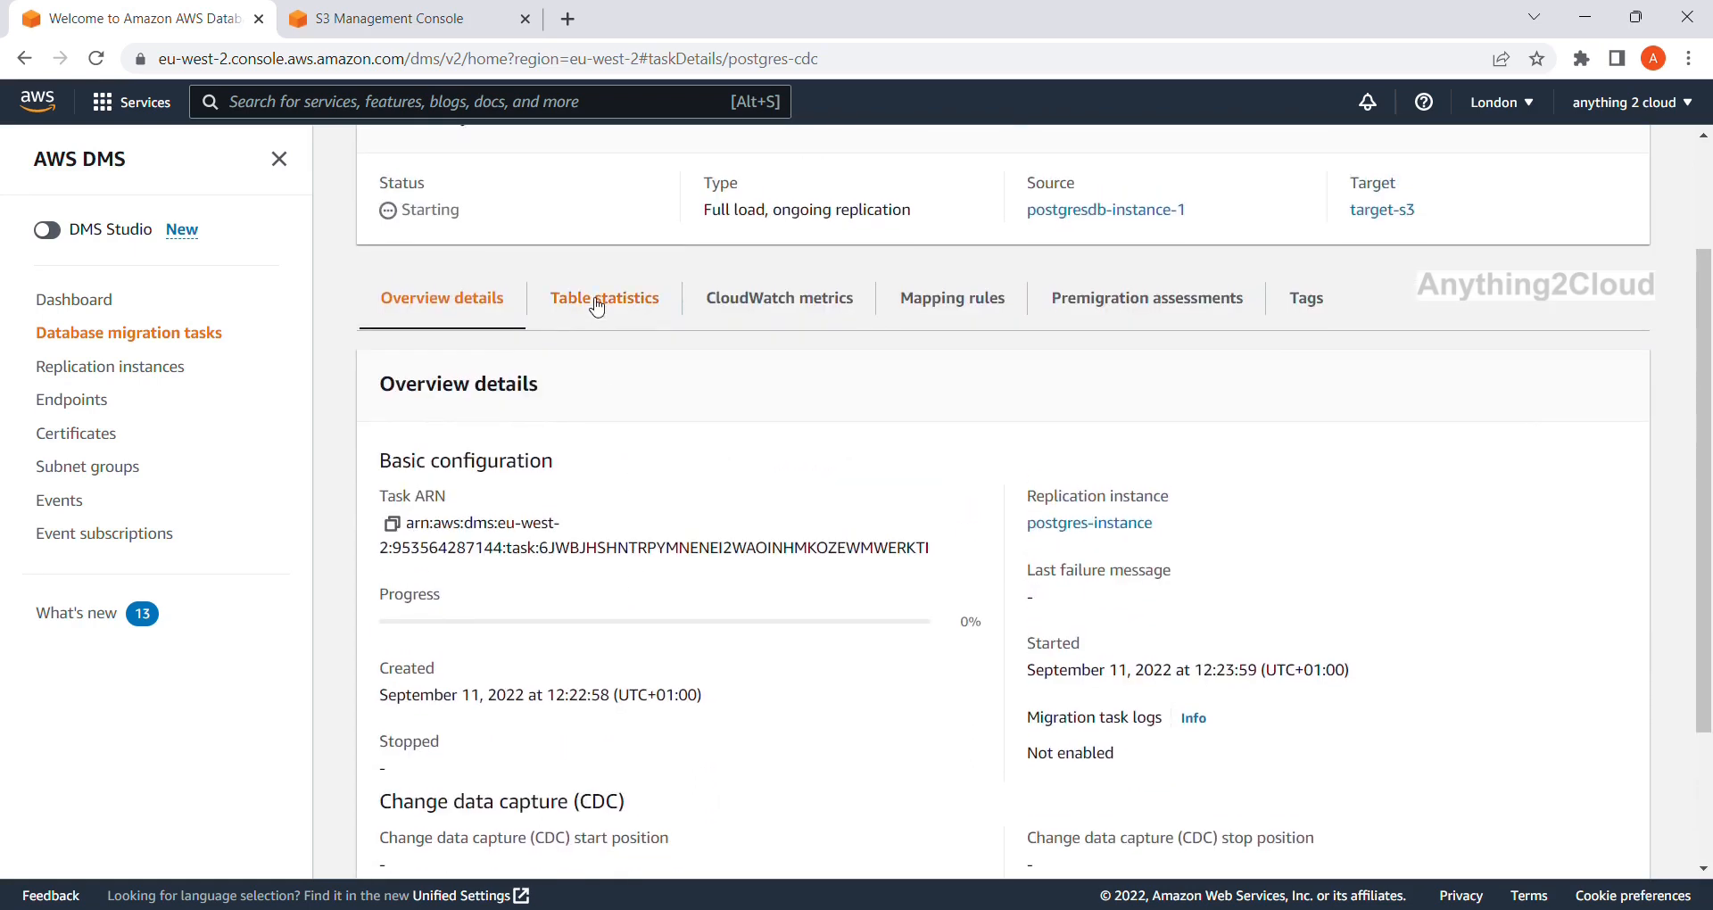
{"action": "left_click", "coordinate": [598, 301]}
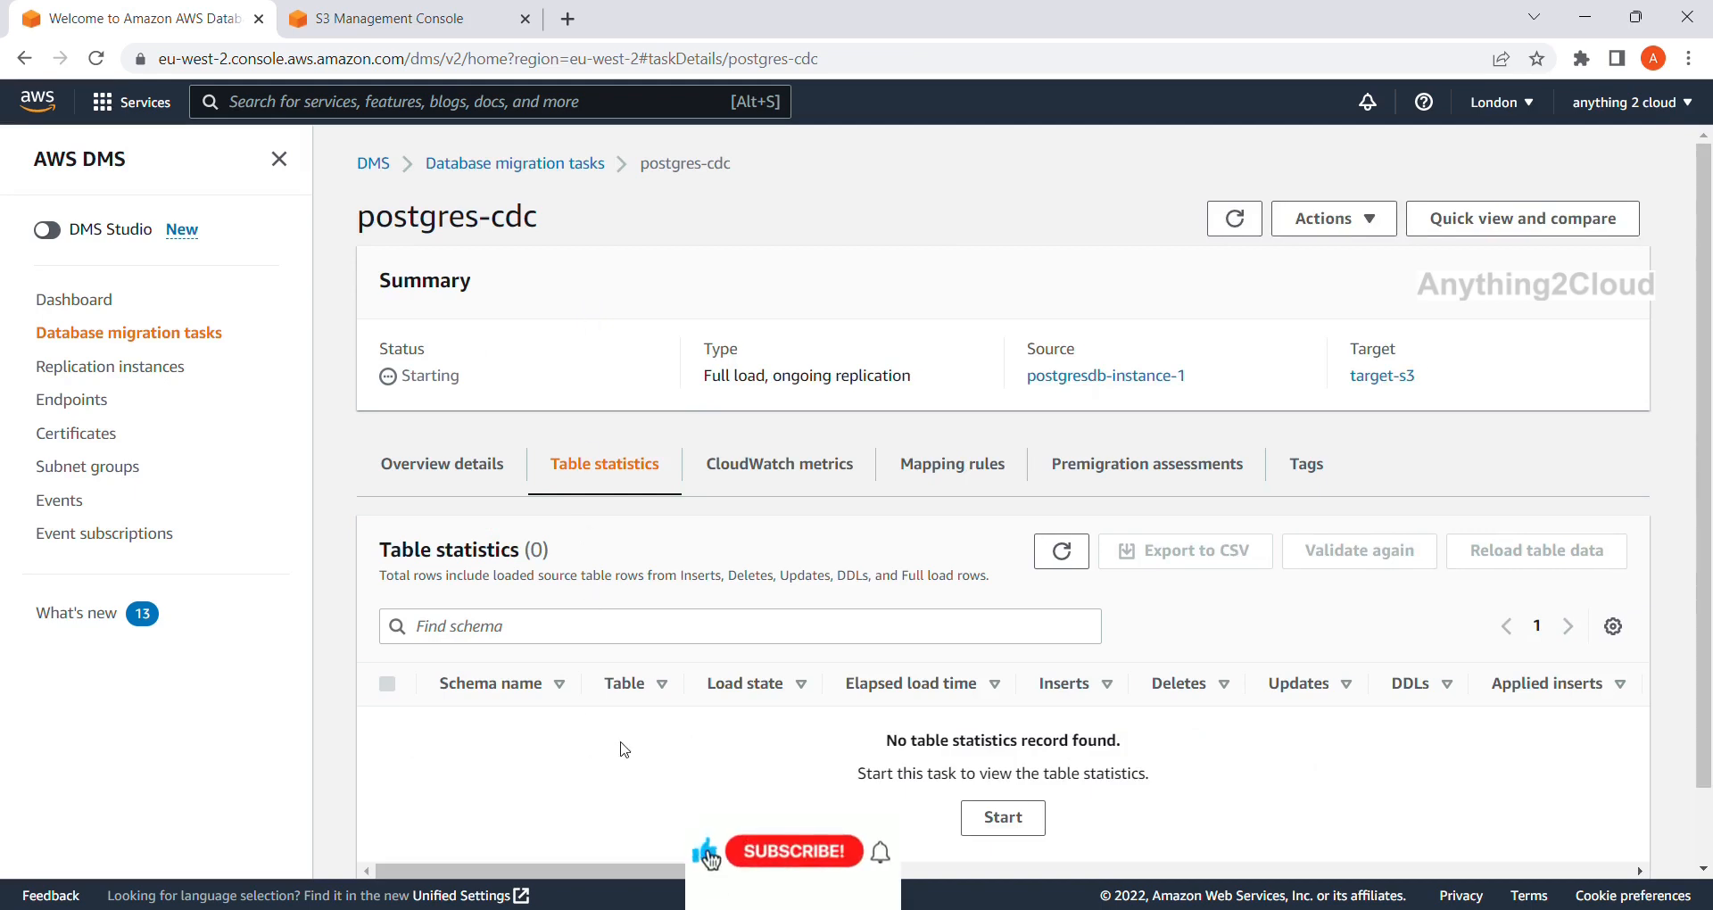
{"action": "left_click", "coordinate": [763, 470]}
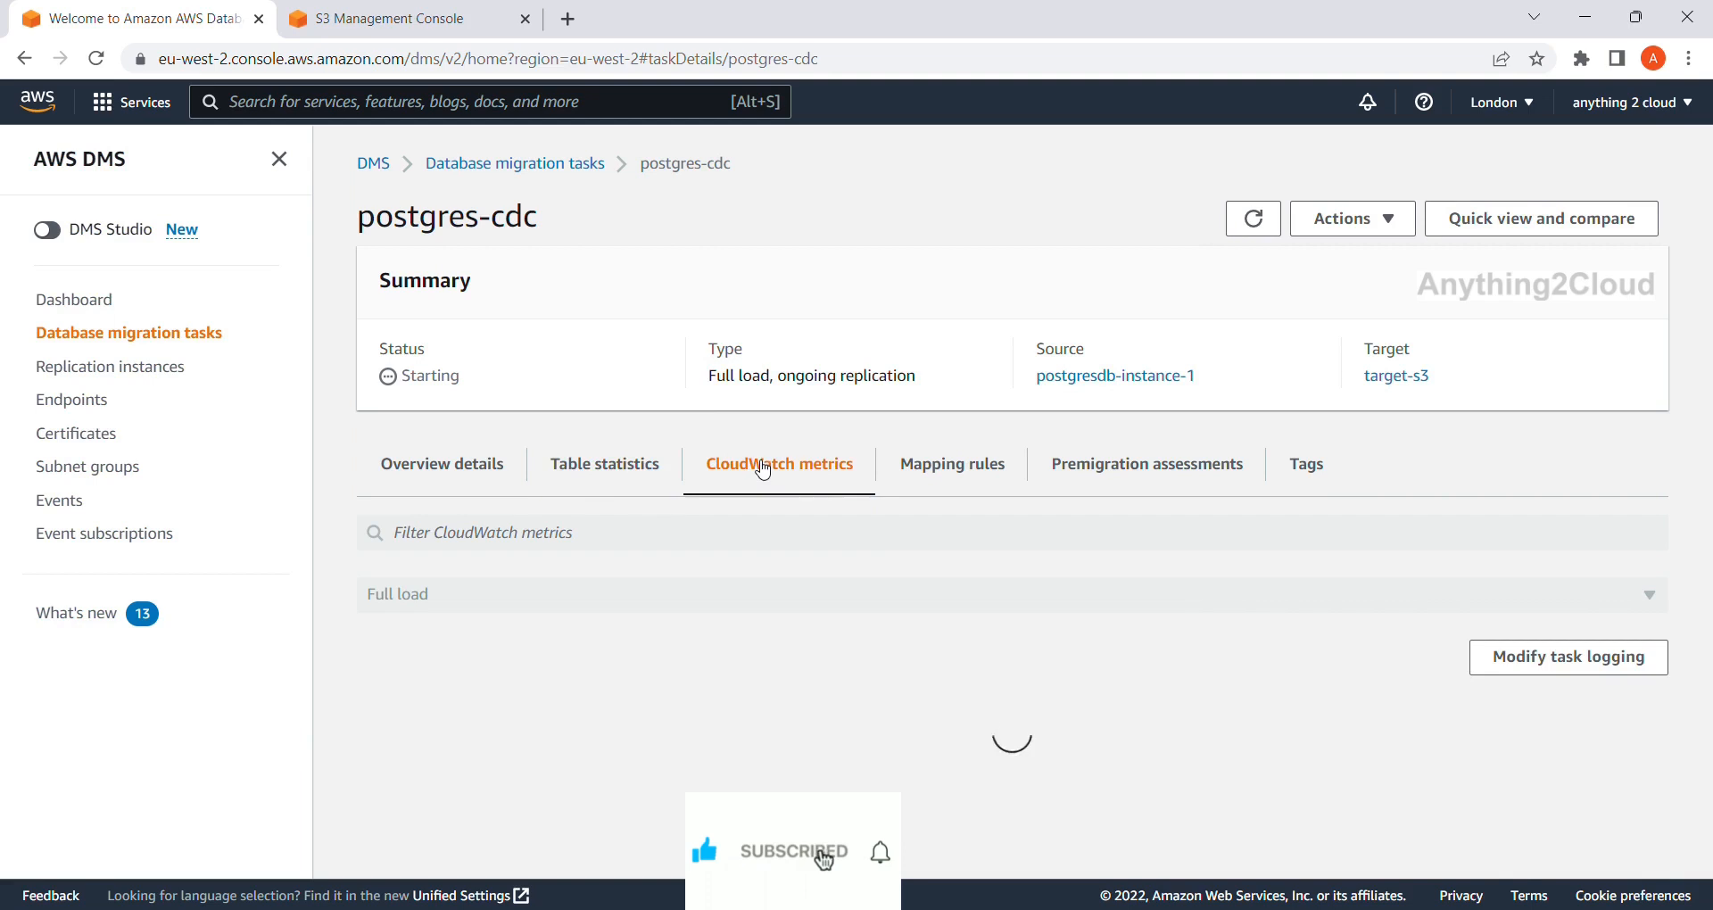
{"action": "left_click", "coordinate": [977, 478]}
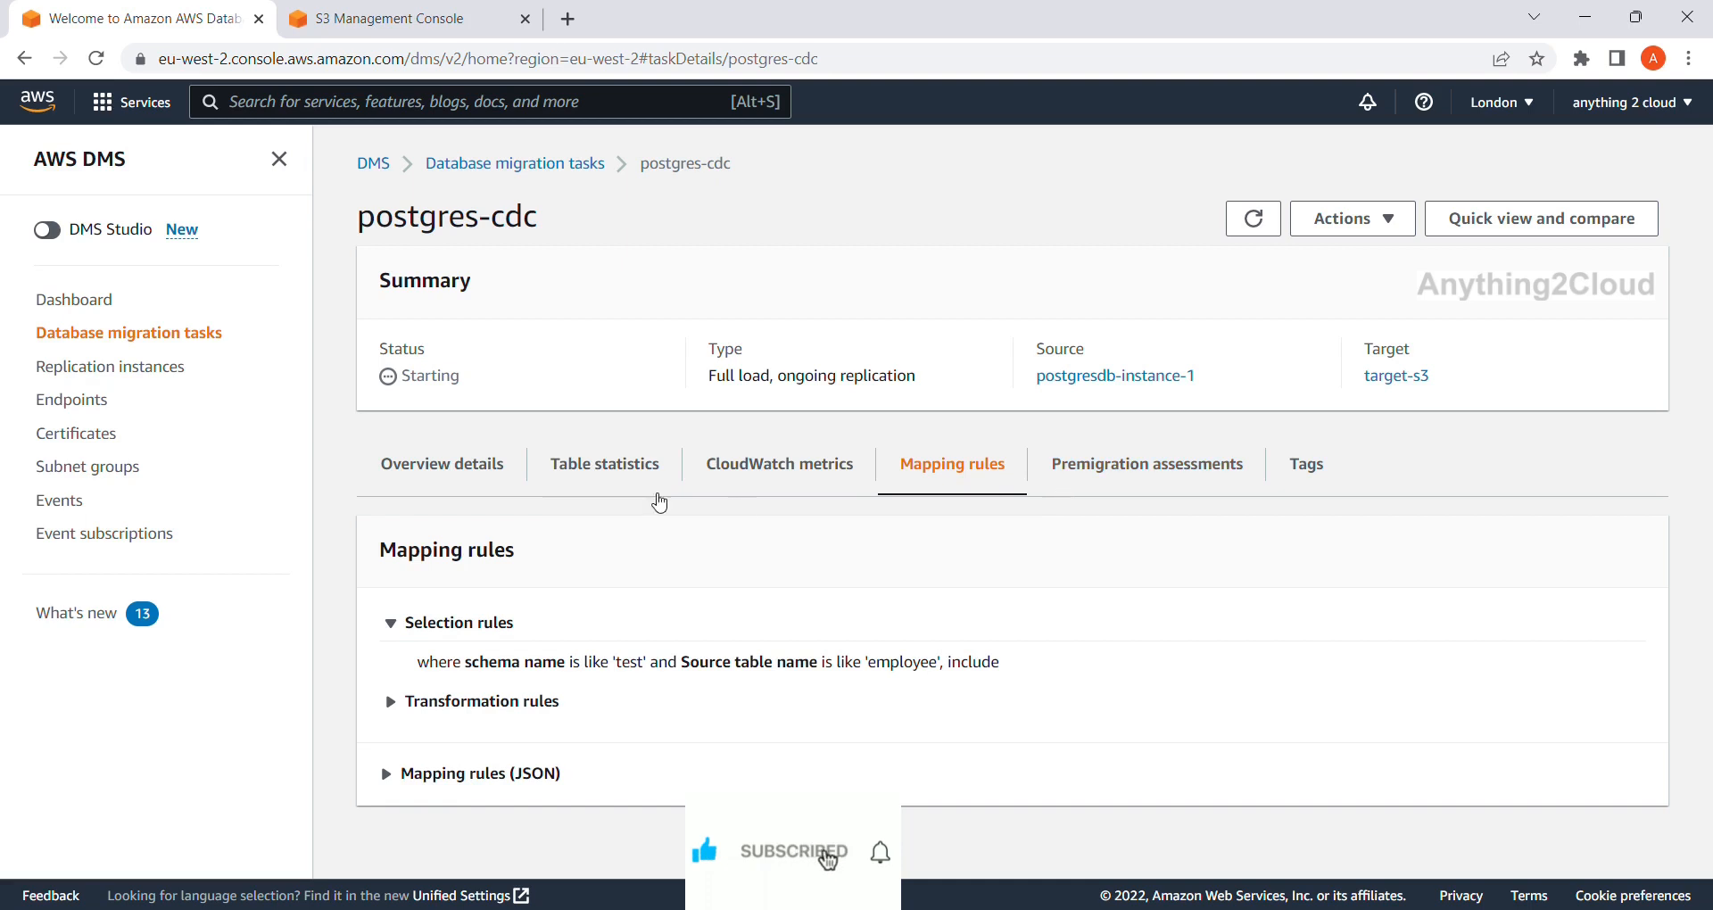
{"action": "left_click", "coordinate": [490, 468]}
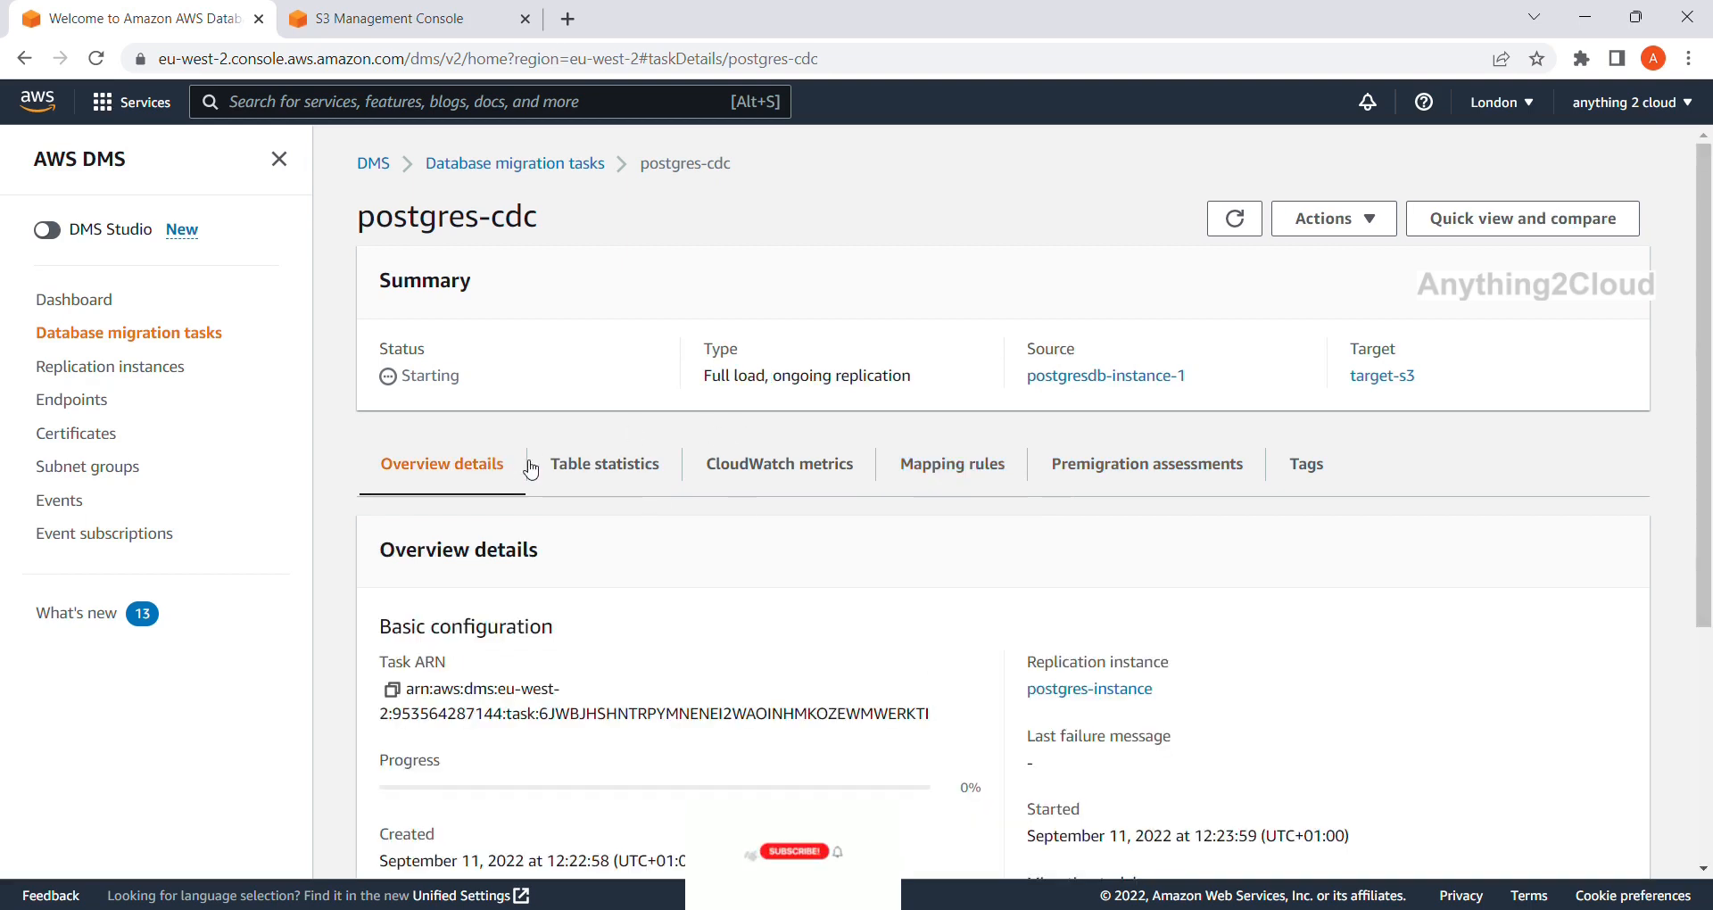
{"action": "scroll", "coordinate": [487, 487], "scroll_direction": "down", "scroll_amount": 2}
{"action": "scroll", "coordinate": [488, 499], "scroll_direction": "down", "scroll_amount": 3}
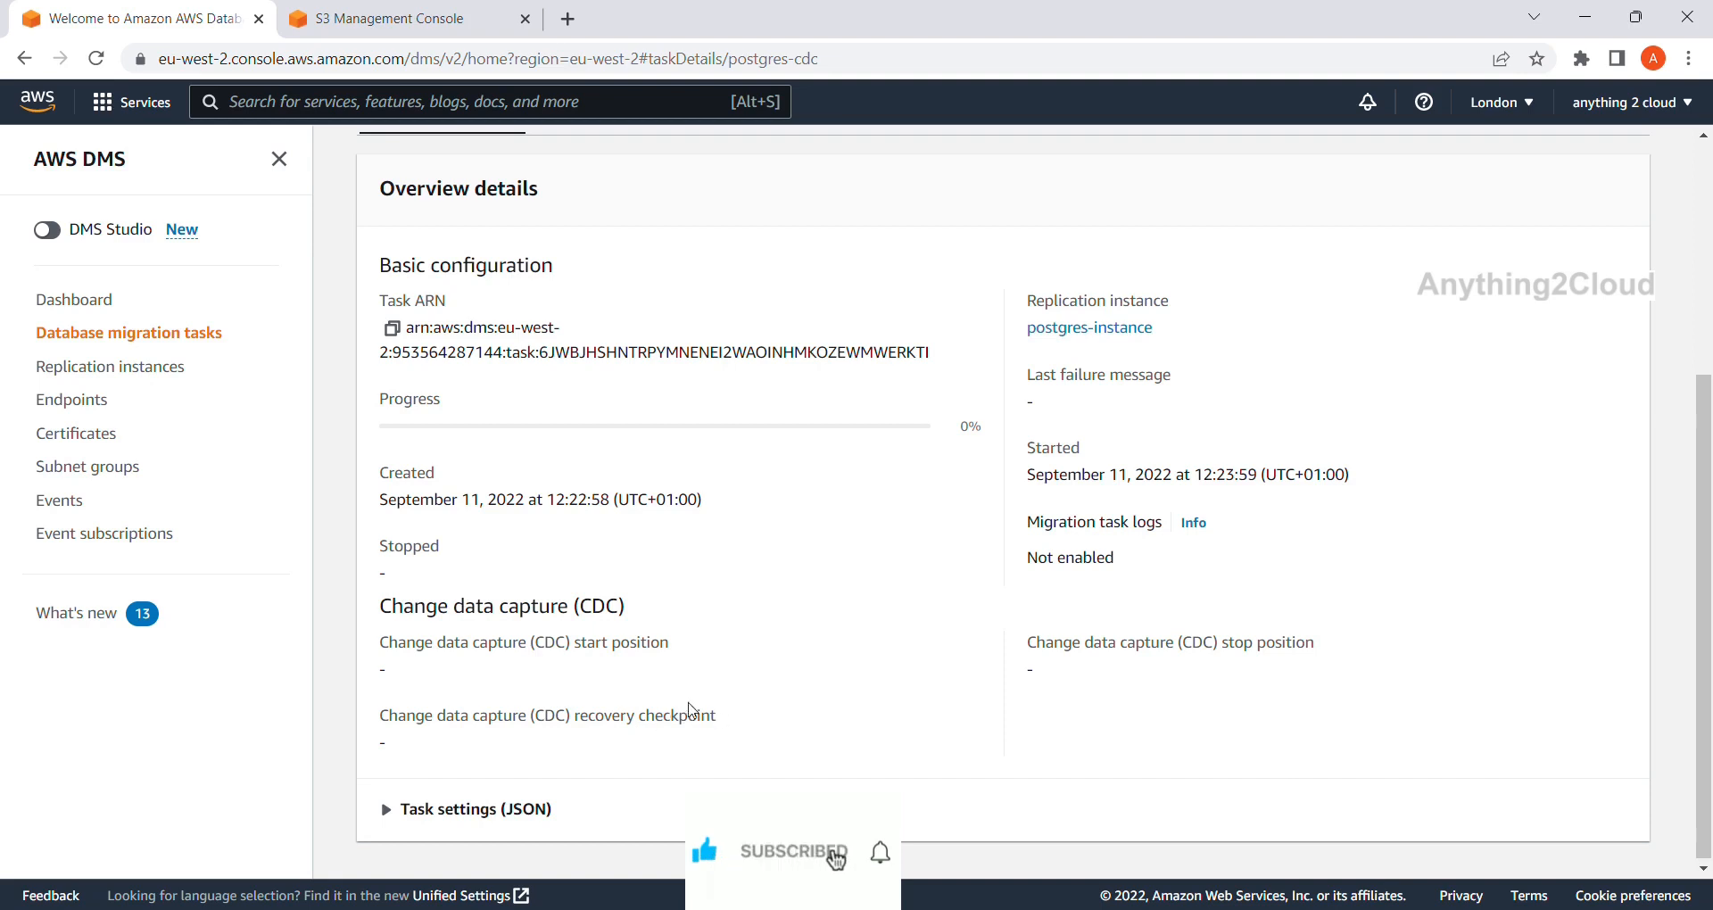
{"action": "scroll", "coordinate": [719, 710], "scroll_direction": "up", "scroll_amount": 3}
{"action": "scroll", "coordinate": [714, 713], "scroll_direction": "up", "scroll_amount": 2}
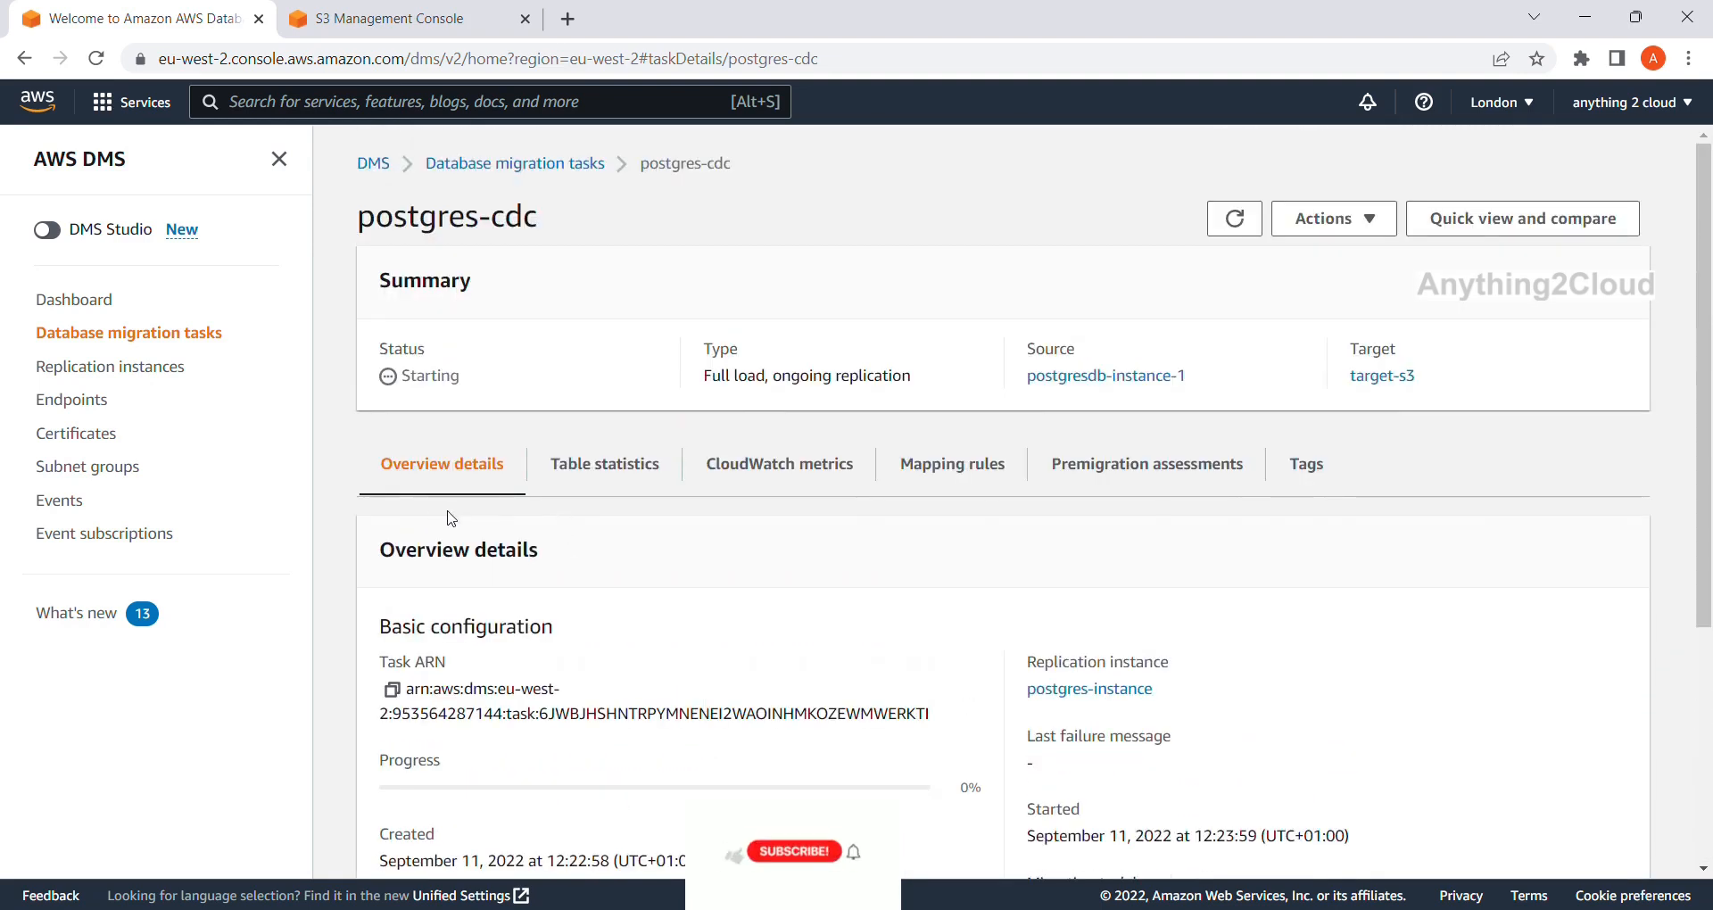
{"action": "left_click", "coordinate": [1256, 222]}
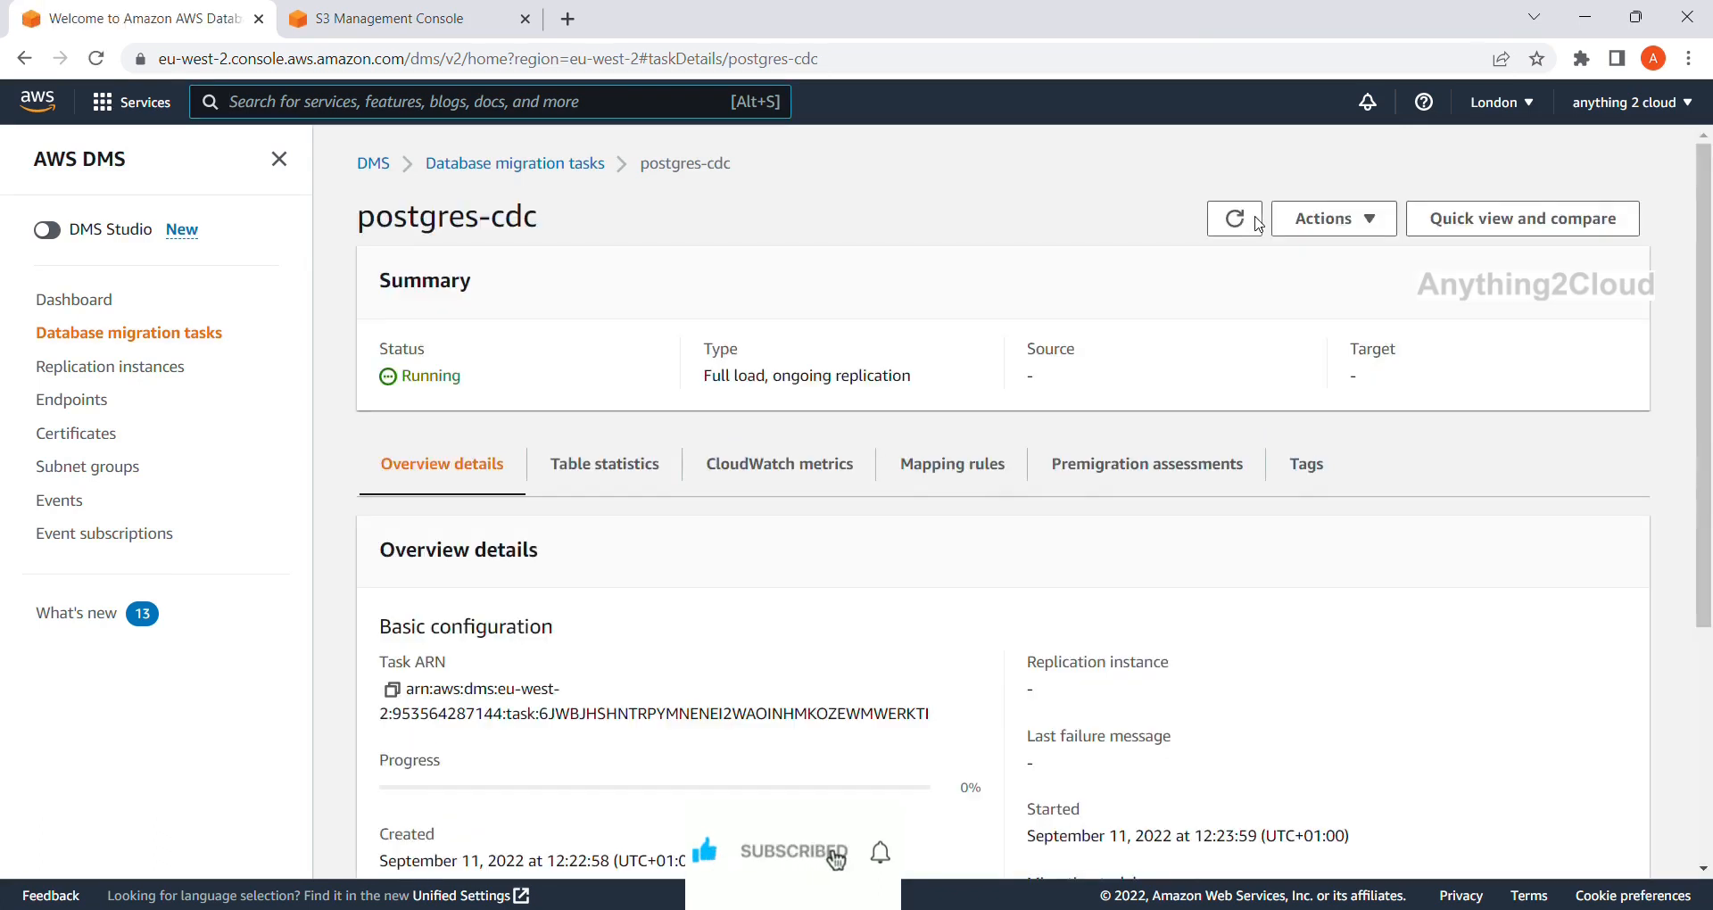
{"action": "left_click", "coordinate": [1233, 219]}
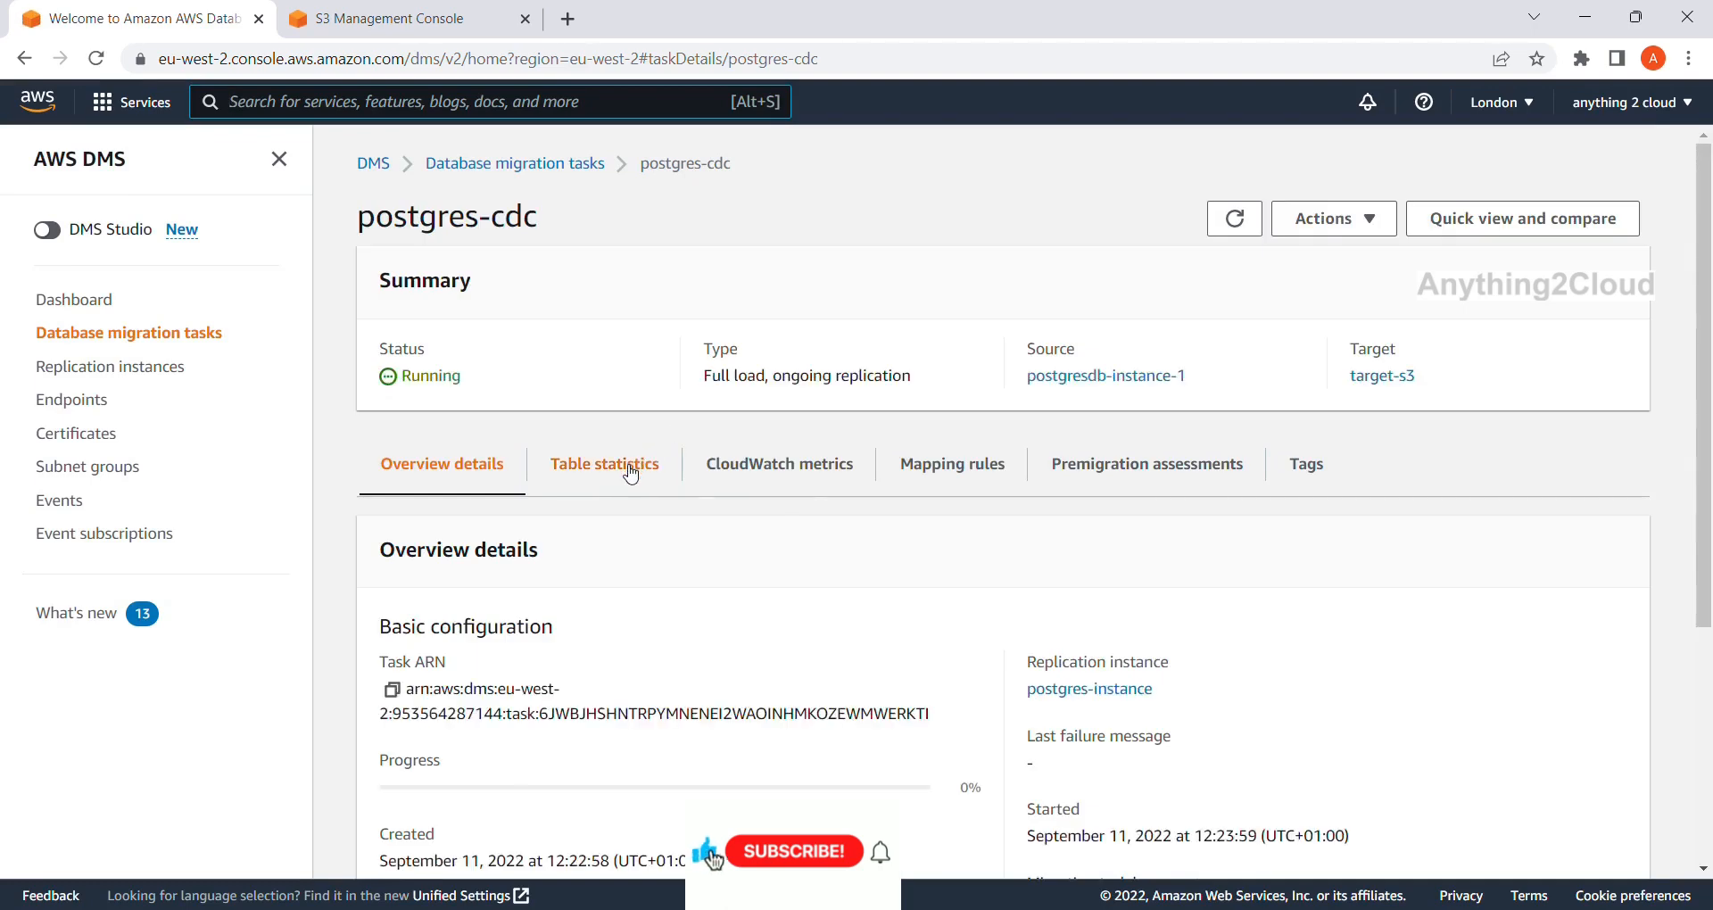
{"action": "left_click", "coordinate": [629, 468]}
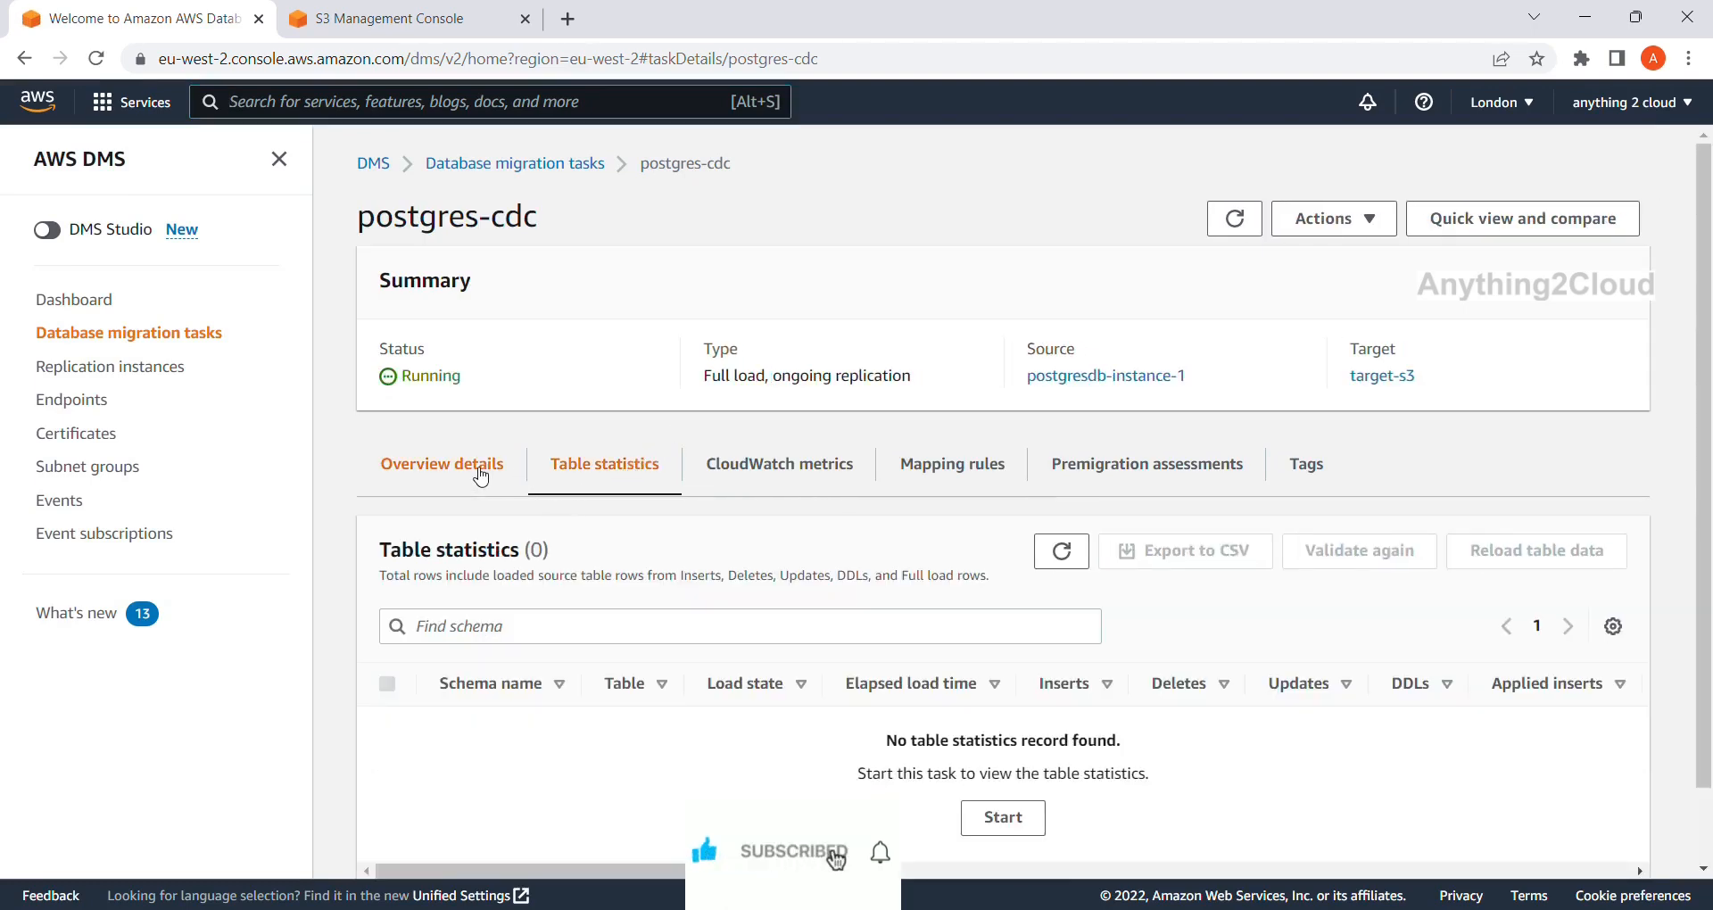
{"action": "left_click", "coordinate": [478, 467]}
{"action": "left_click", "coordinate": [621, 464]}
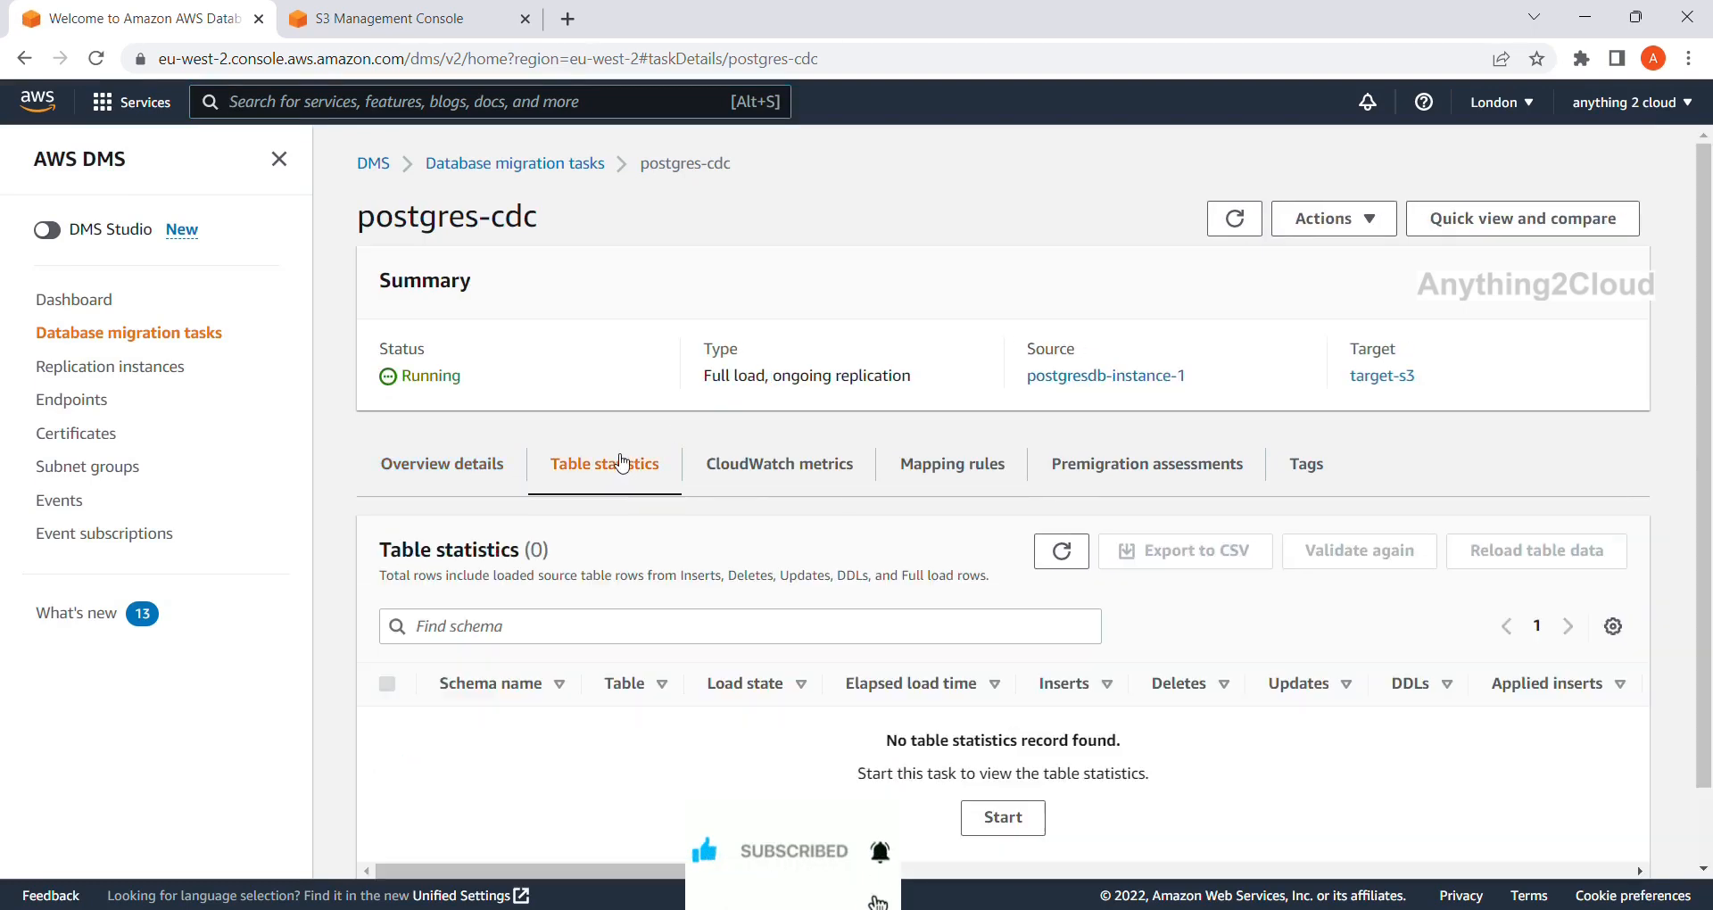
{"action": "left_click", "coordinate": [478, 467]}
{"action": "left_click", "coordinate": [1236, 219]}
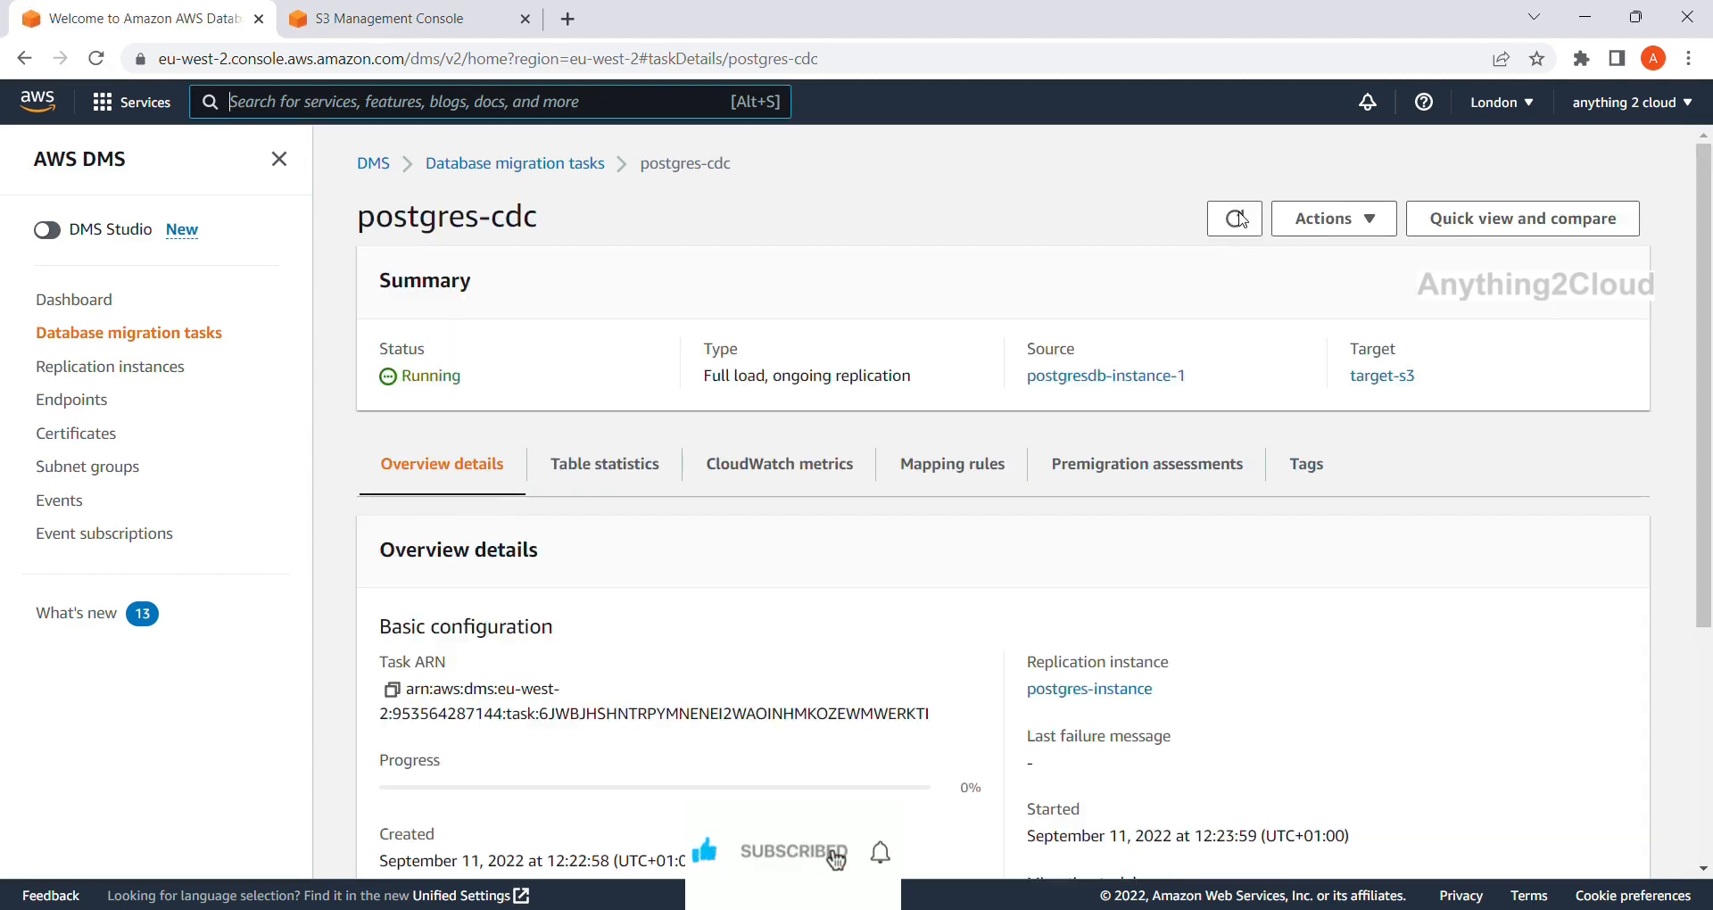
{"action": "left_click", "coordinate": [1243, 221]}
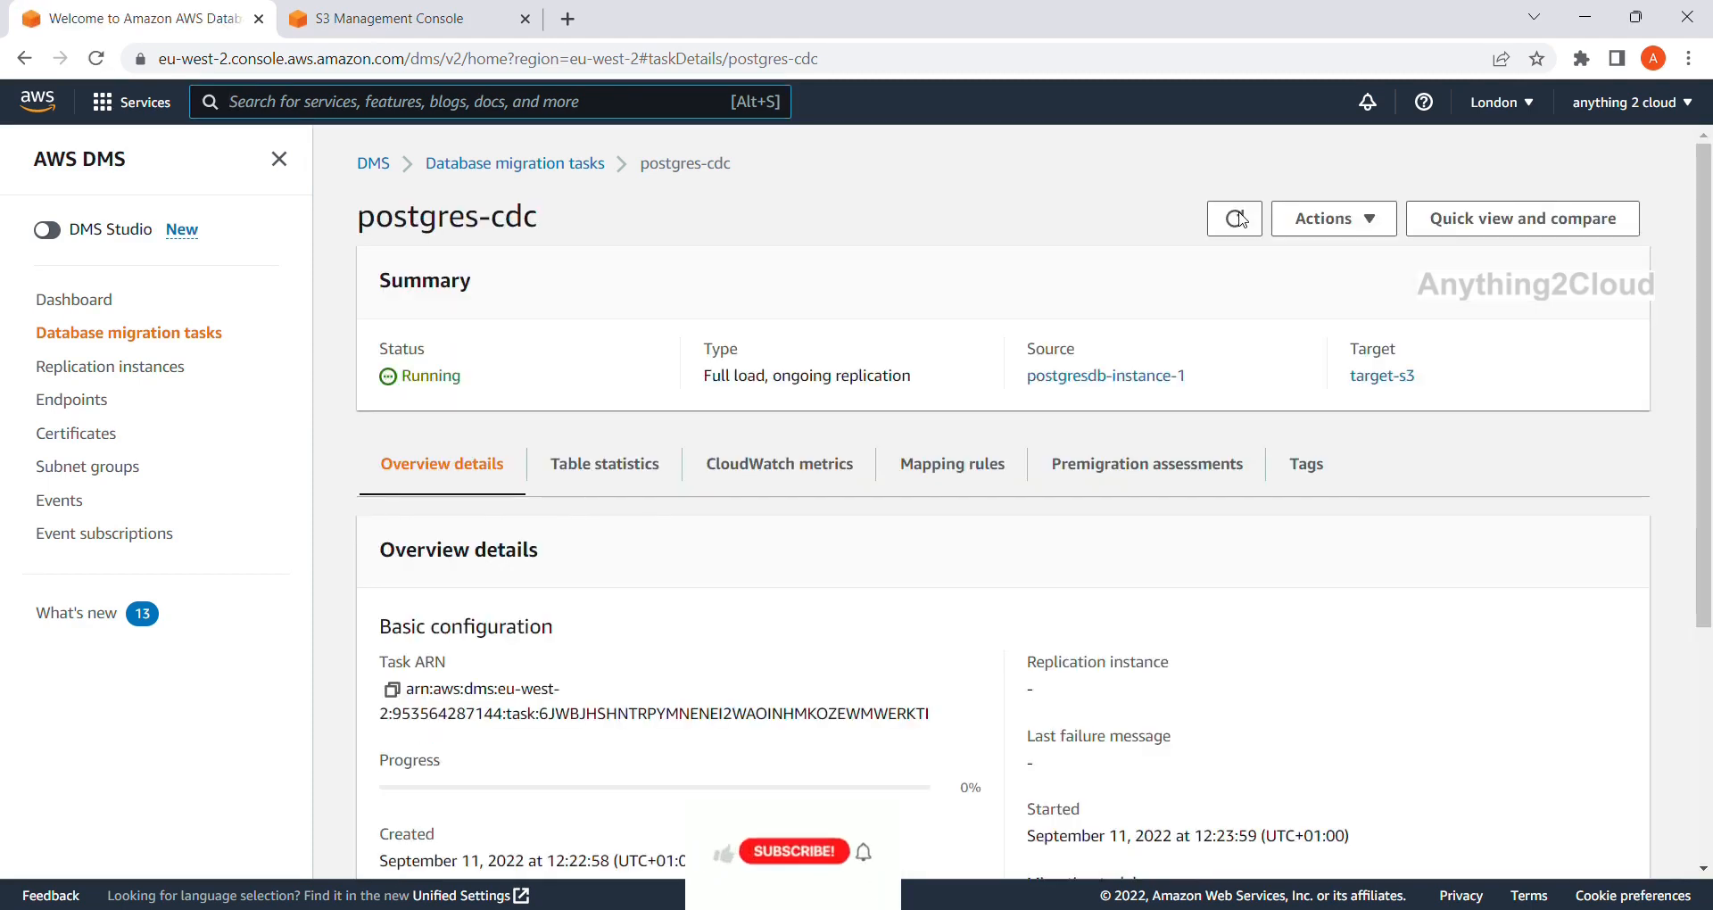
{"action": "left_click", "coordinate": [1243, 220]}
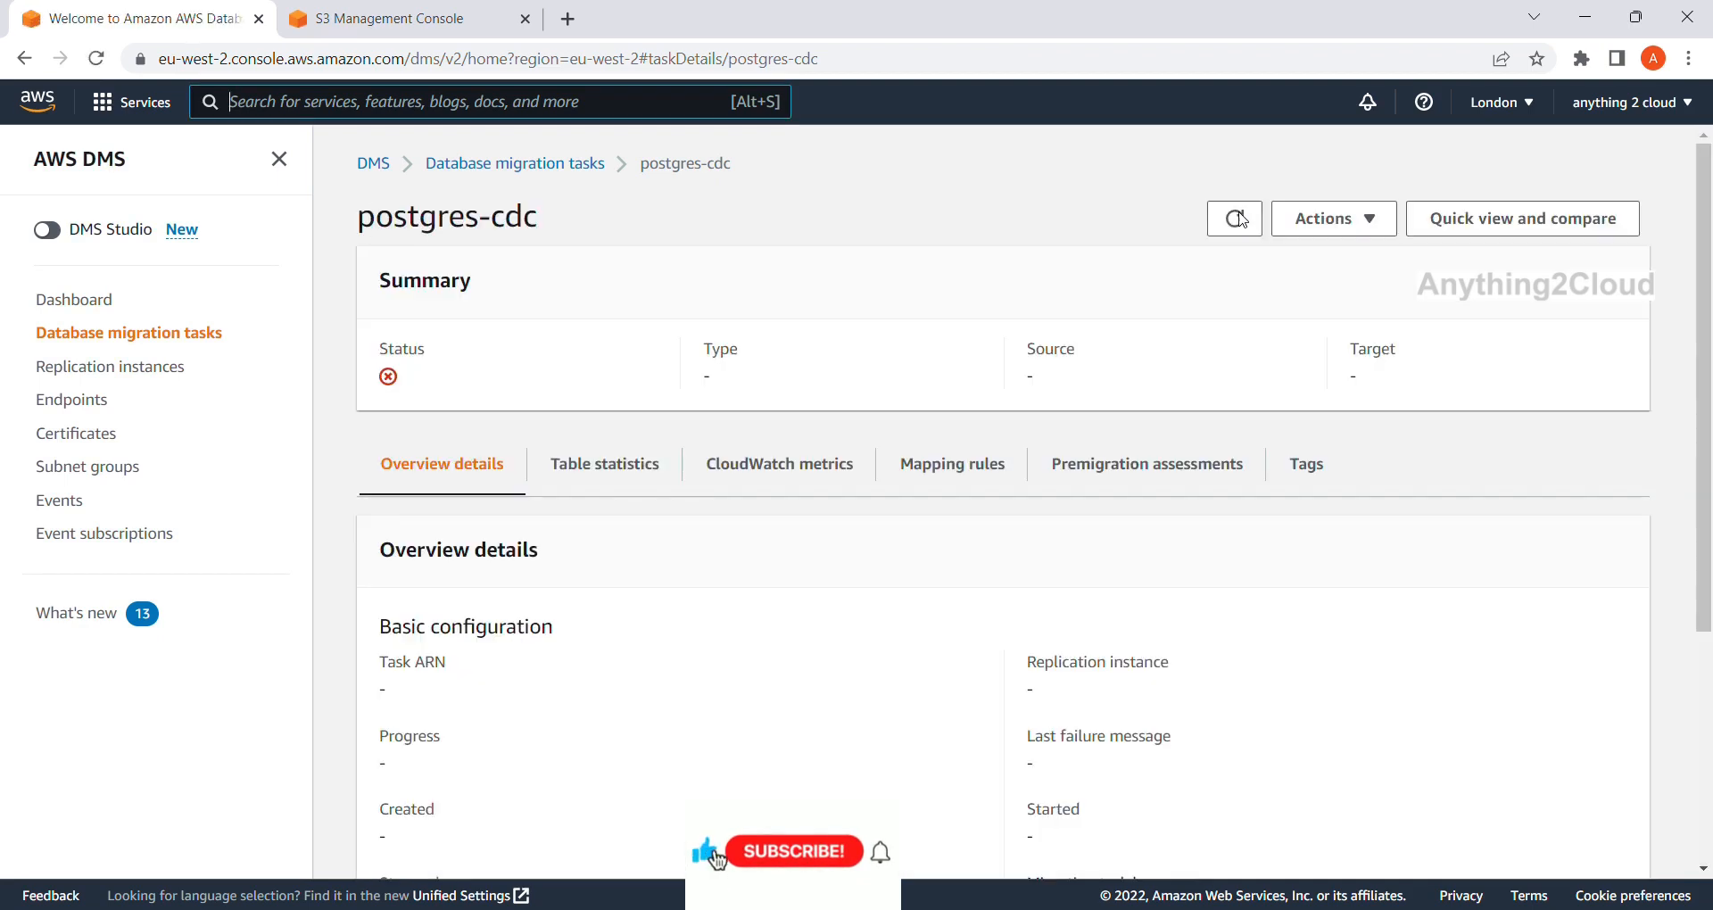
{"action": "left_click", "coordinate": [1243, 220]}
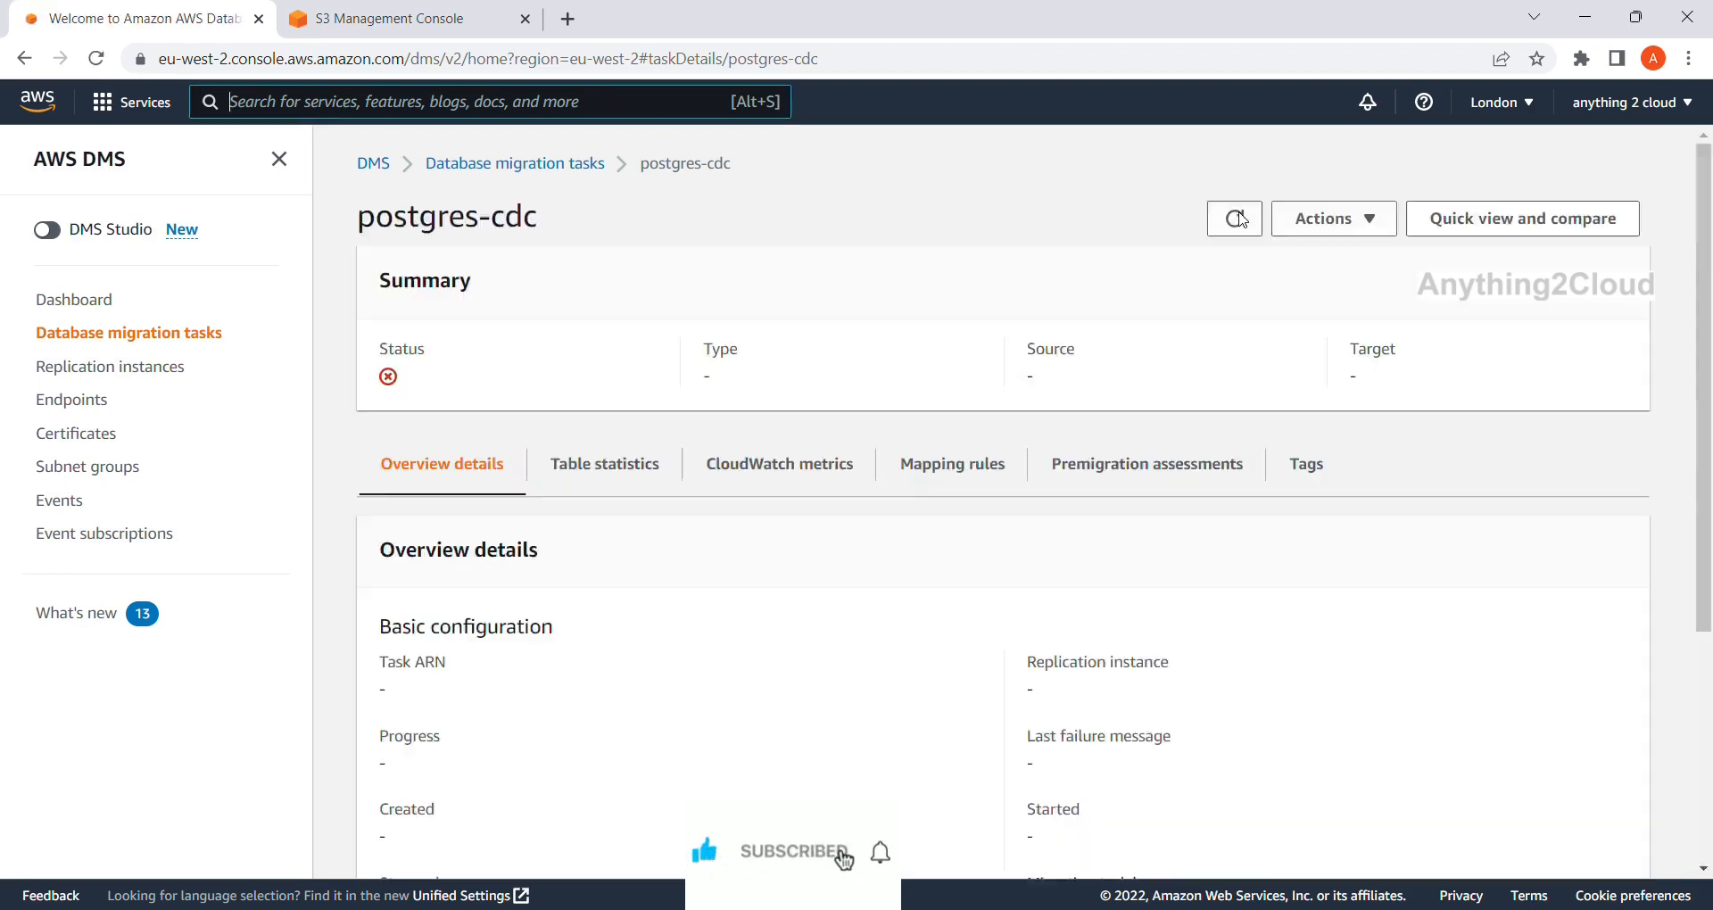
{"action": "left_click", "coordinate": [1243, 221]}
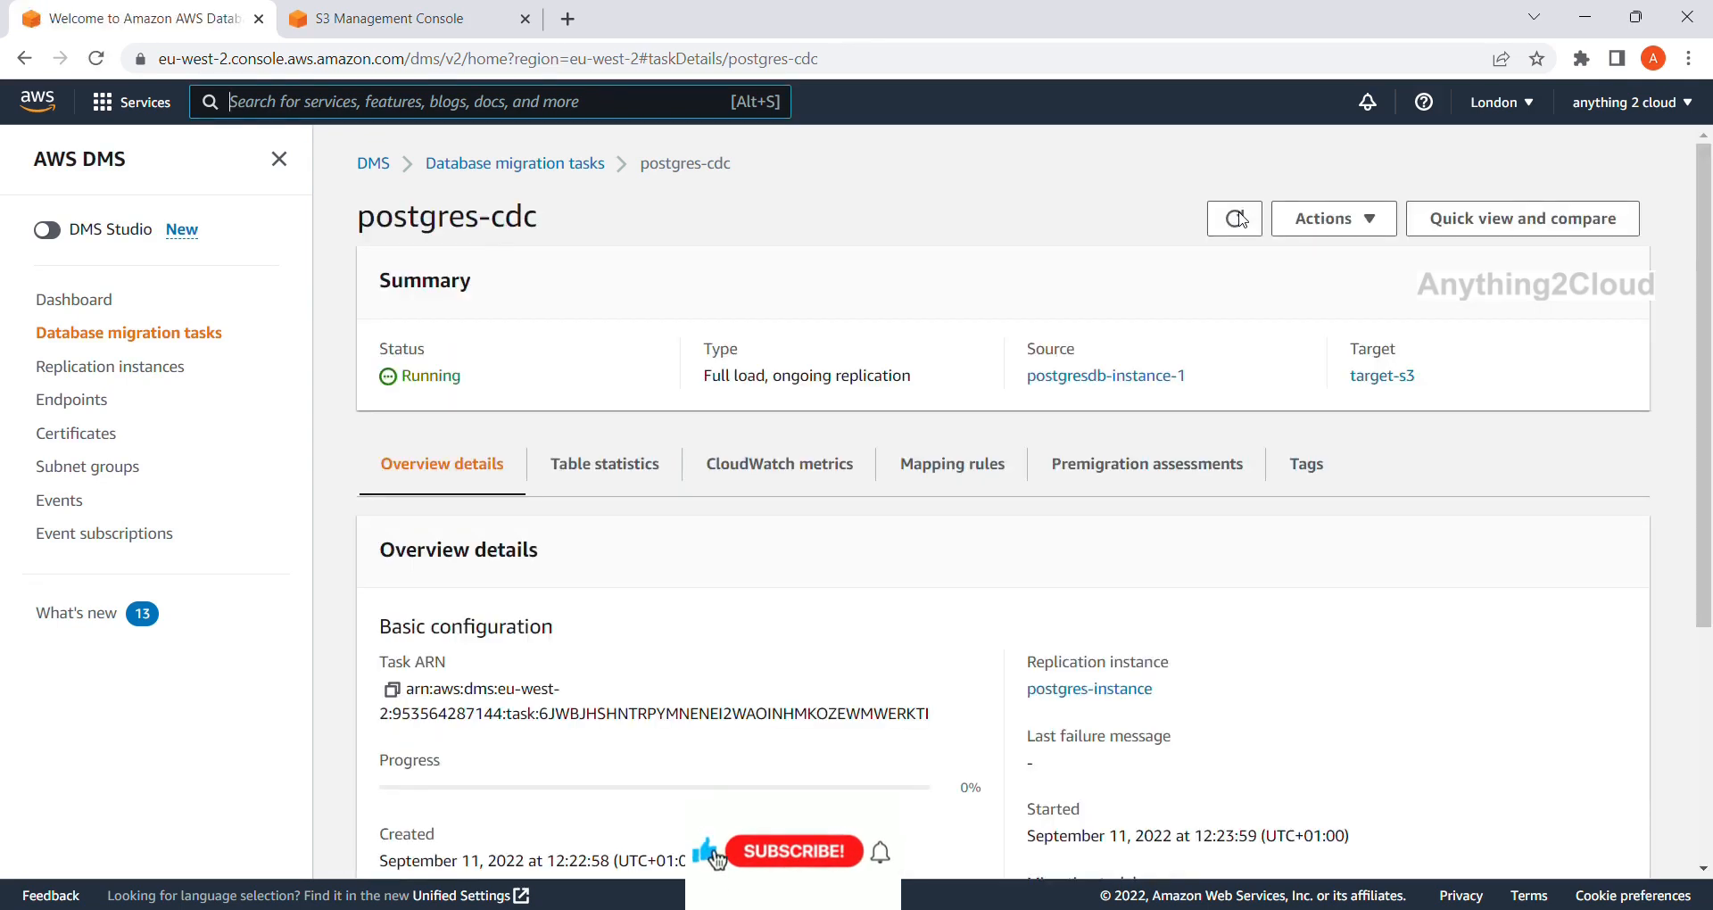
{"action": "left_click", "coordinate": [1242, 221]}
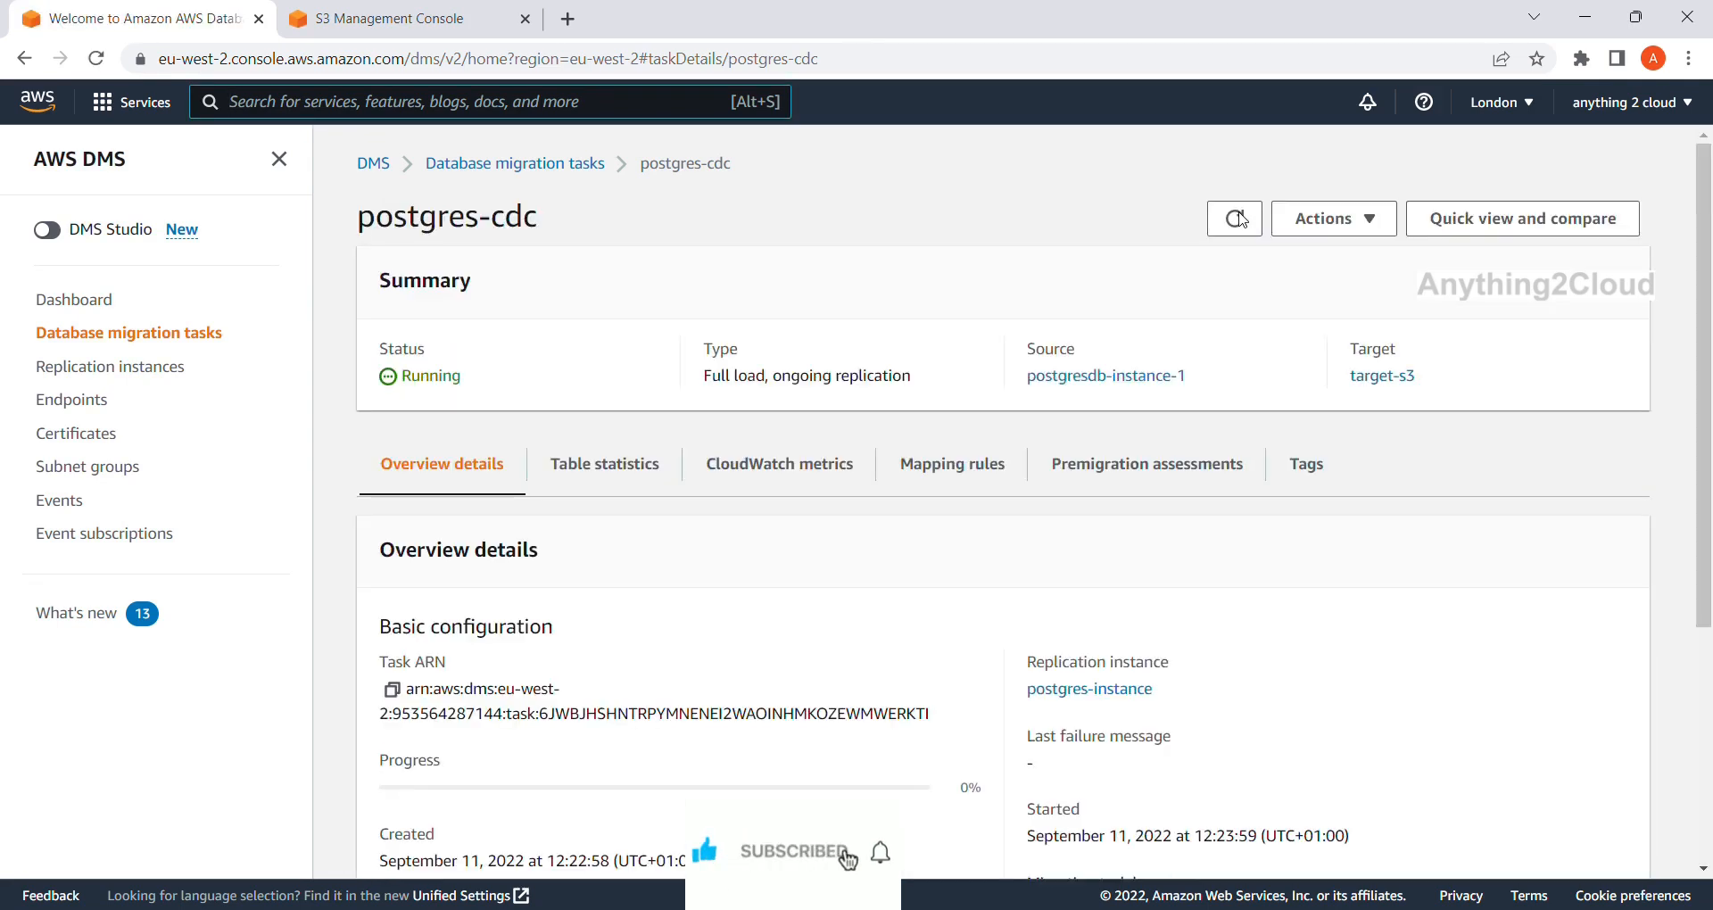
{"action": "left_click", "coordinate": [1243, 220]}
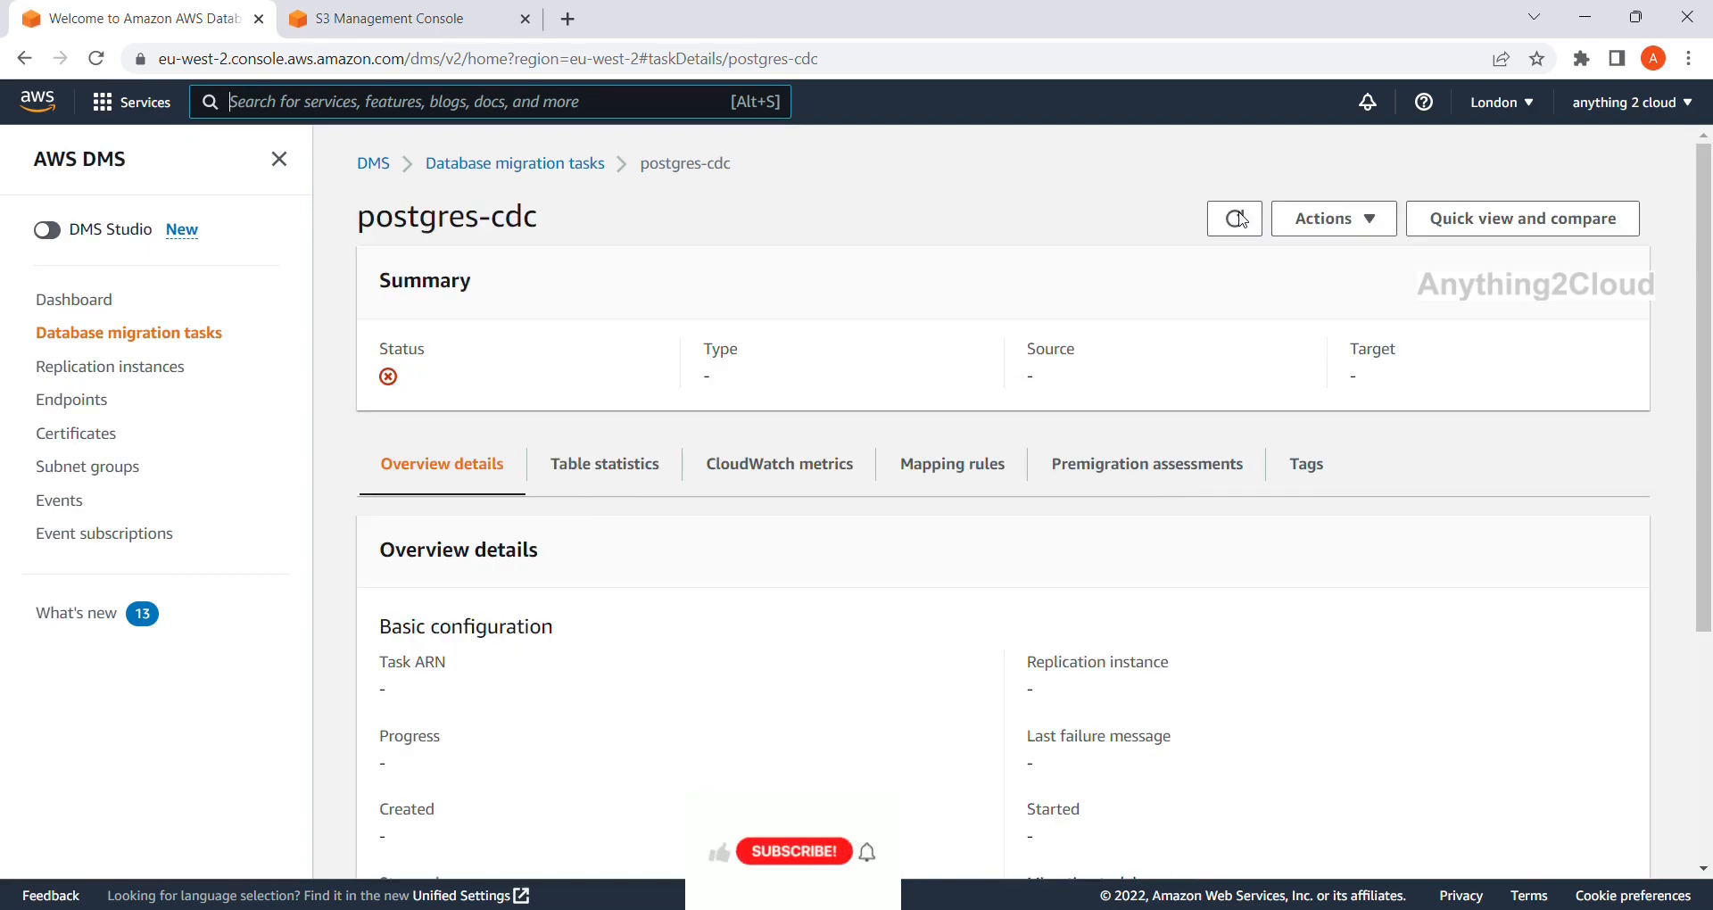
{"action": "left_click", "coordinate": [1243, 221]}
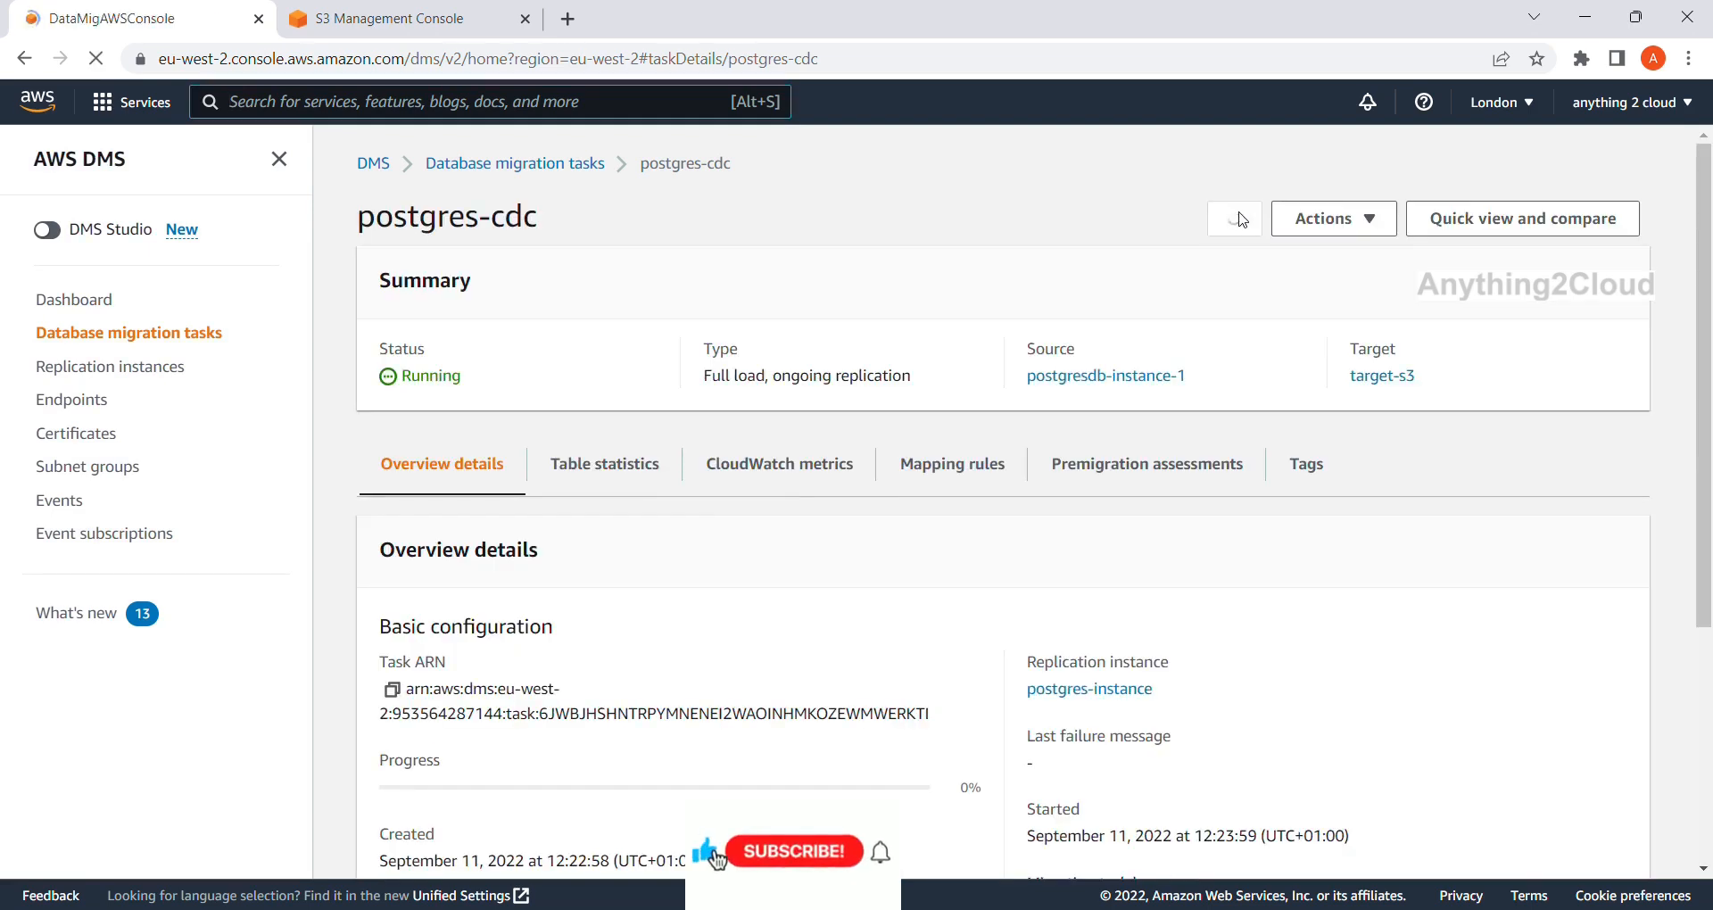
{"action": "left_click", "coordinate": [498, 172]}
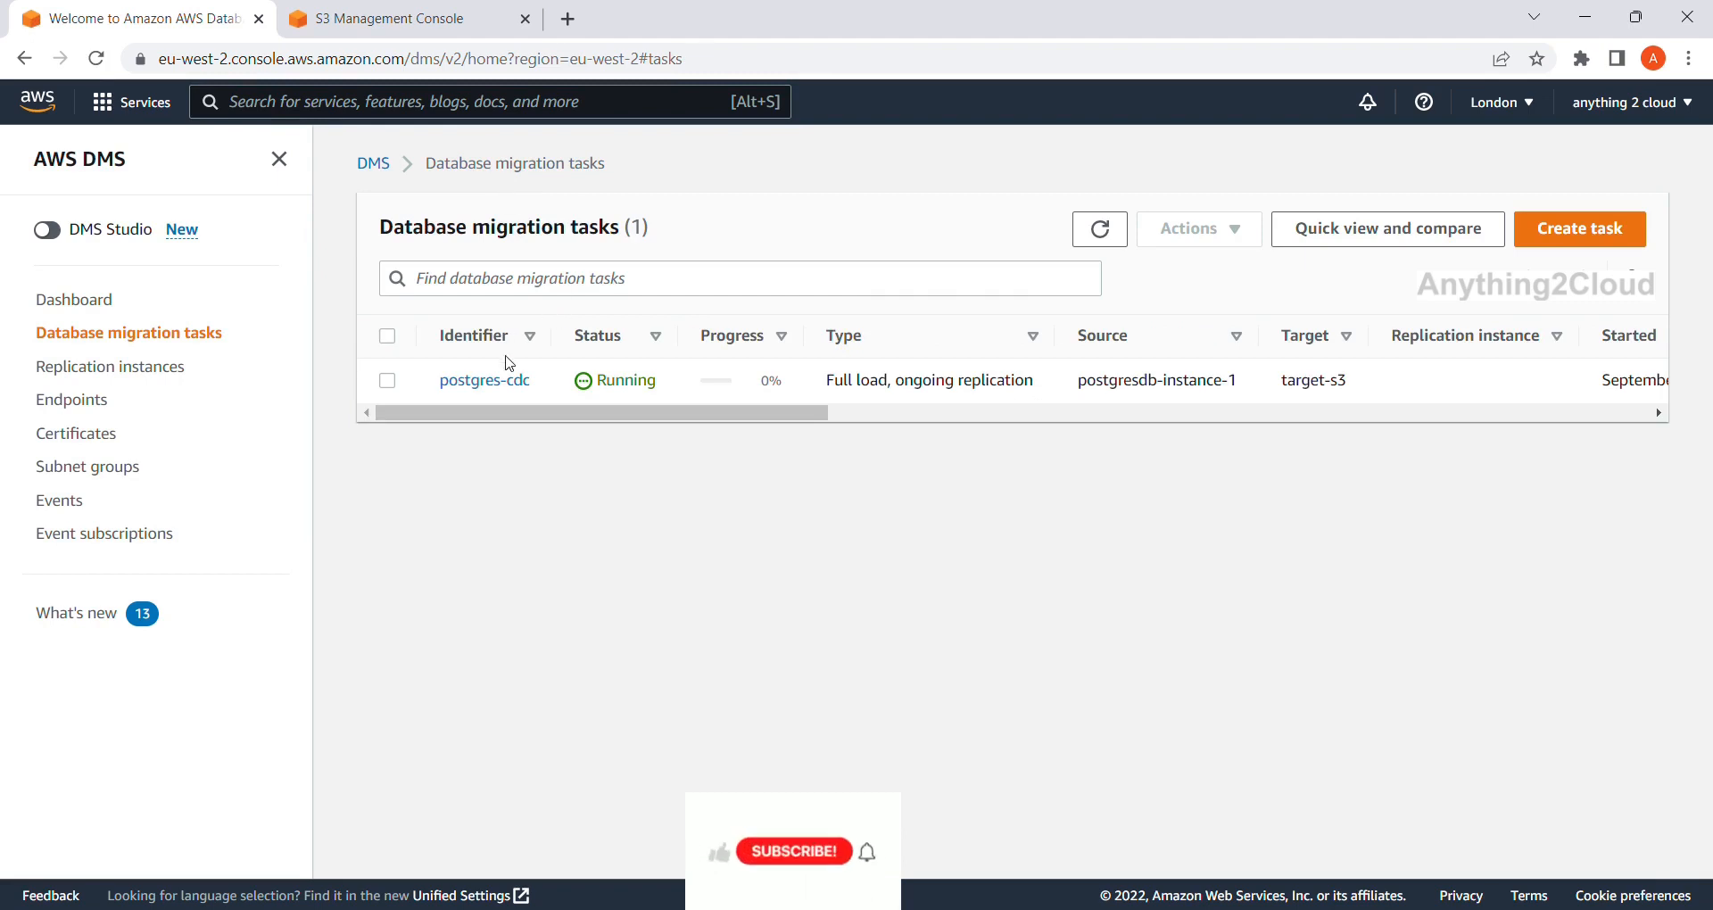
{"action": "left_click", "coordinate": [496, 383]}
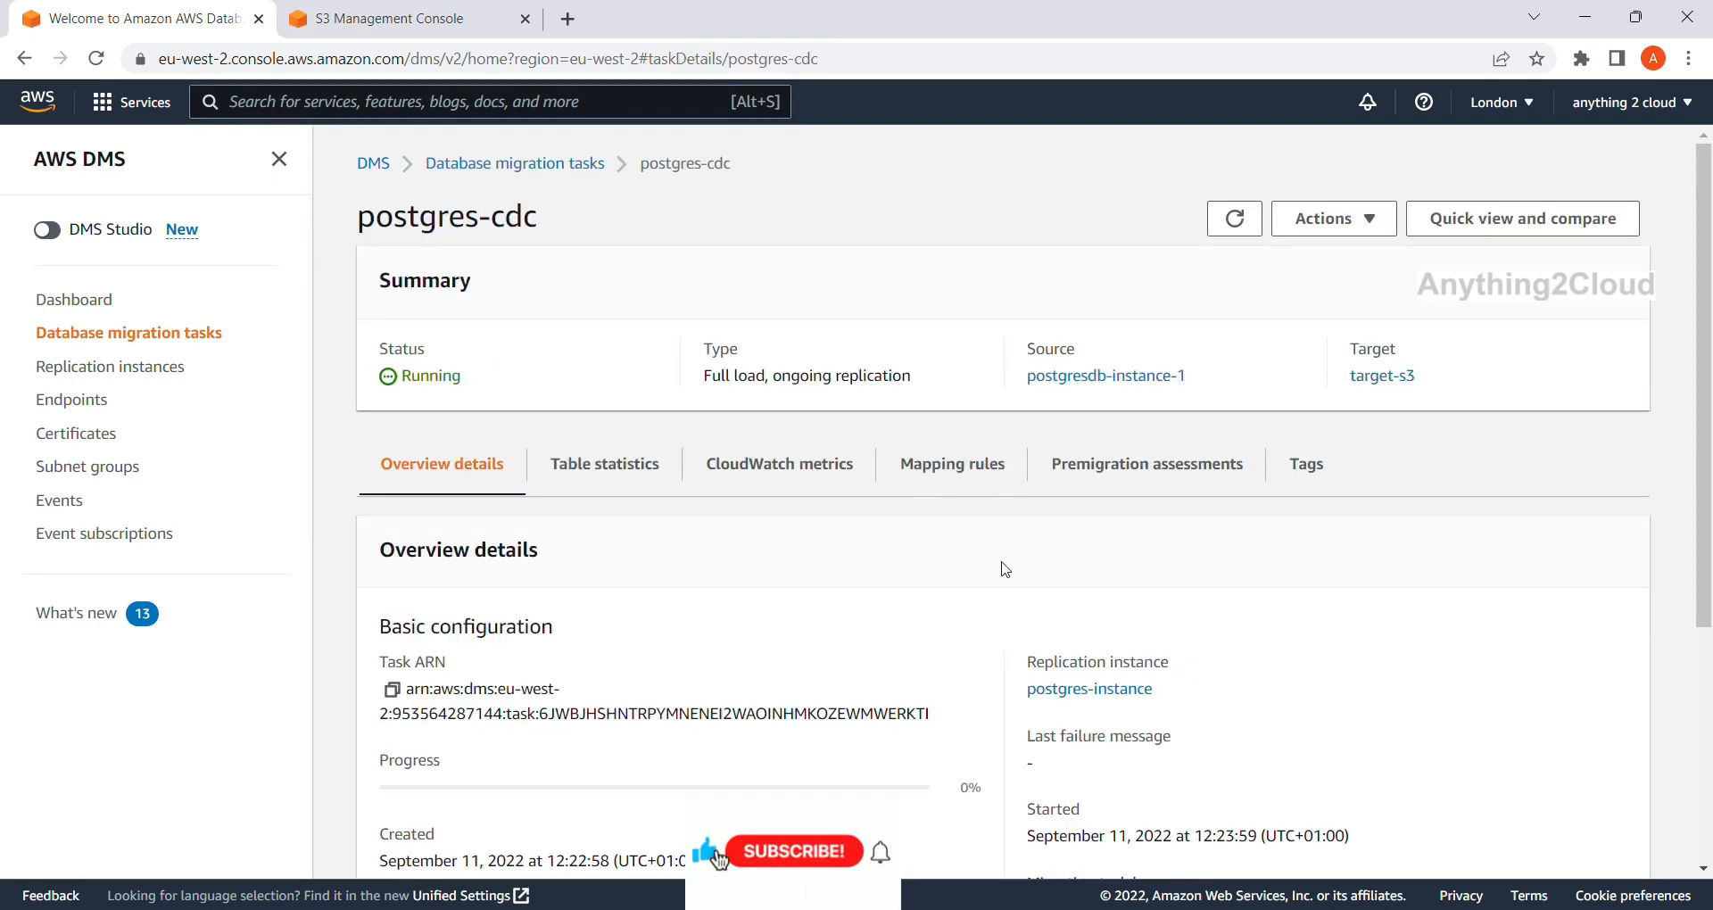
{"action": "left_click", "coordinate": [1235, 223]}
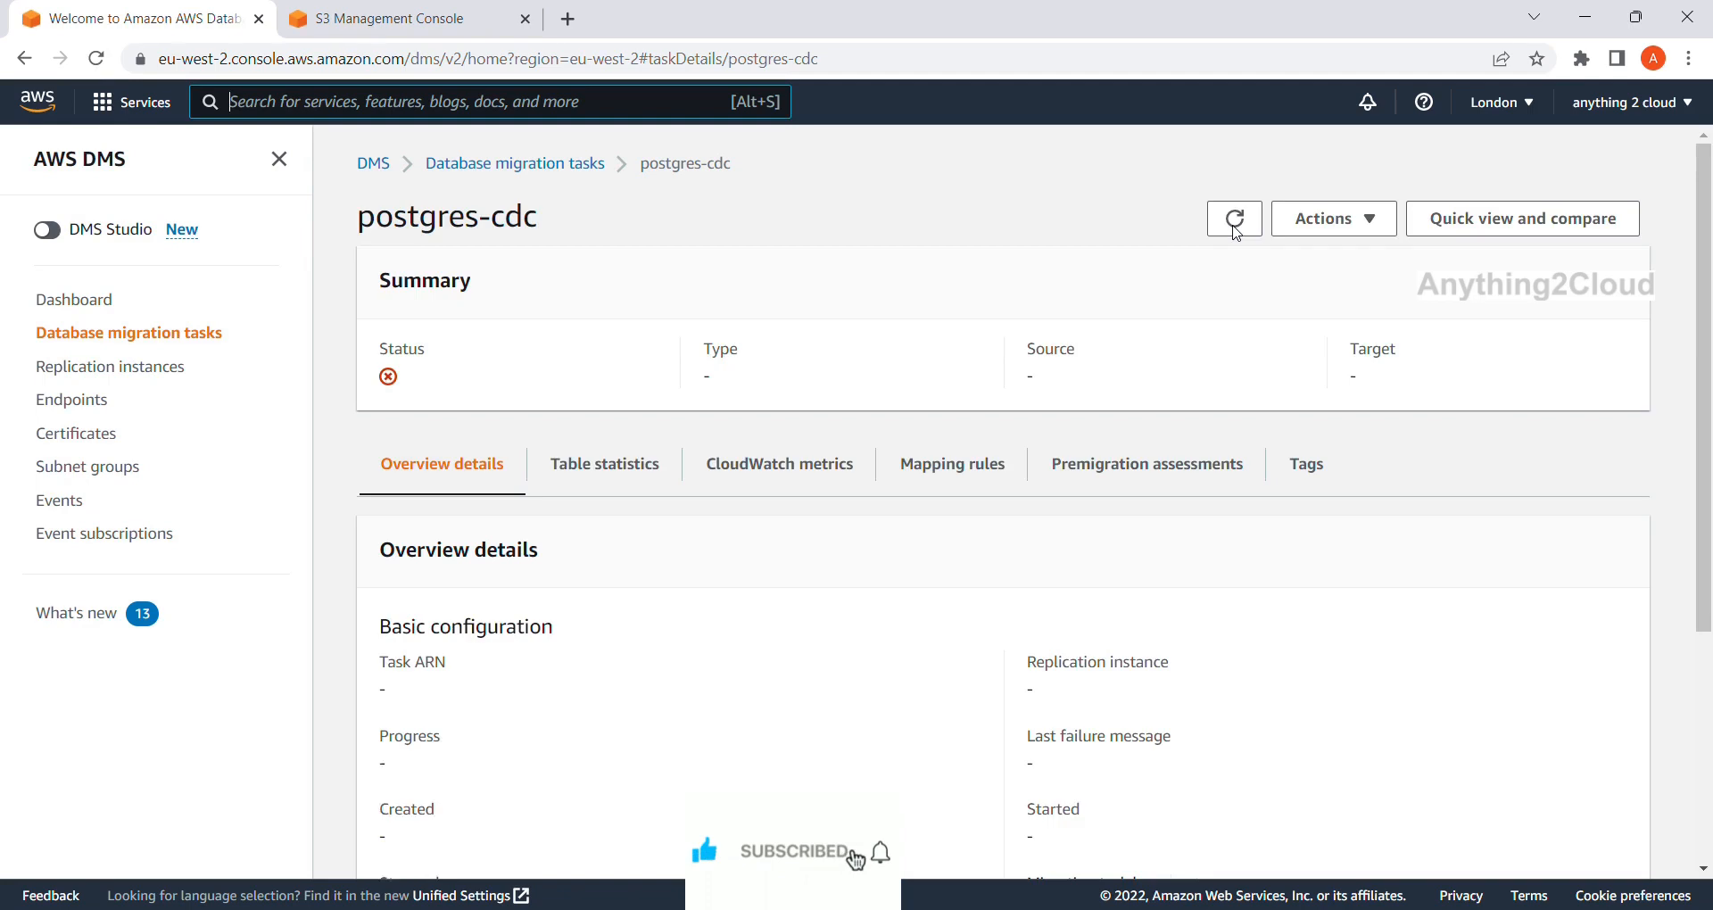
{"action": "left_click", "coordinate": [1234, 223]}
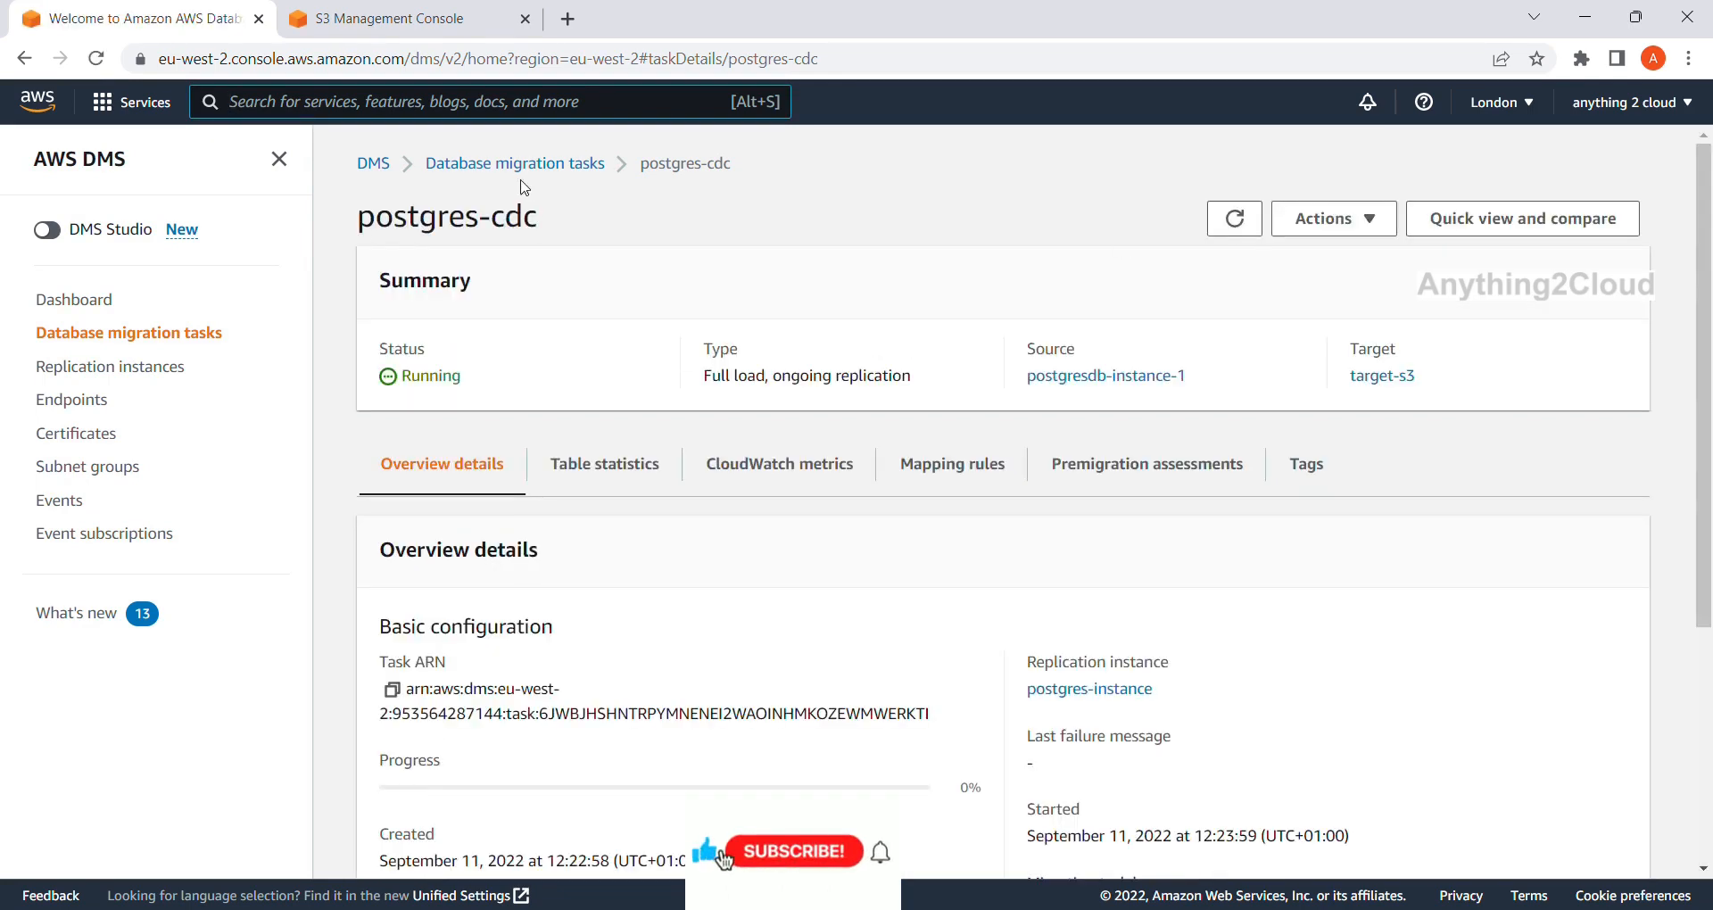
{"action": "left_click", "coordinate": [522, 165]}
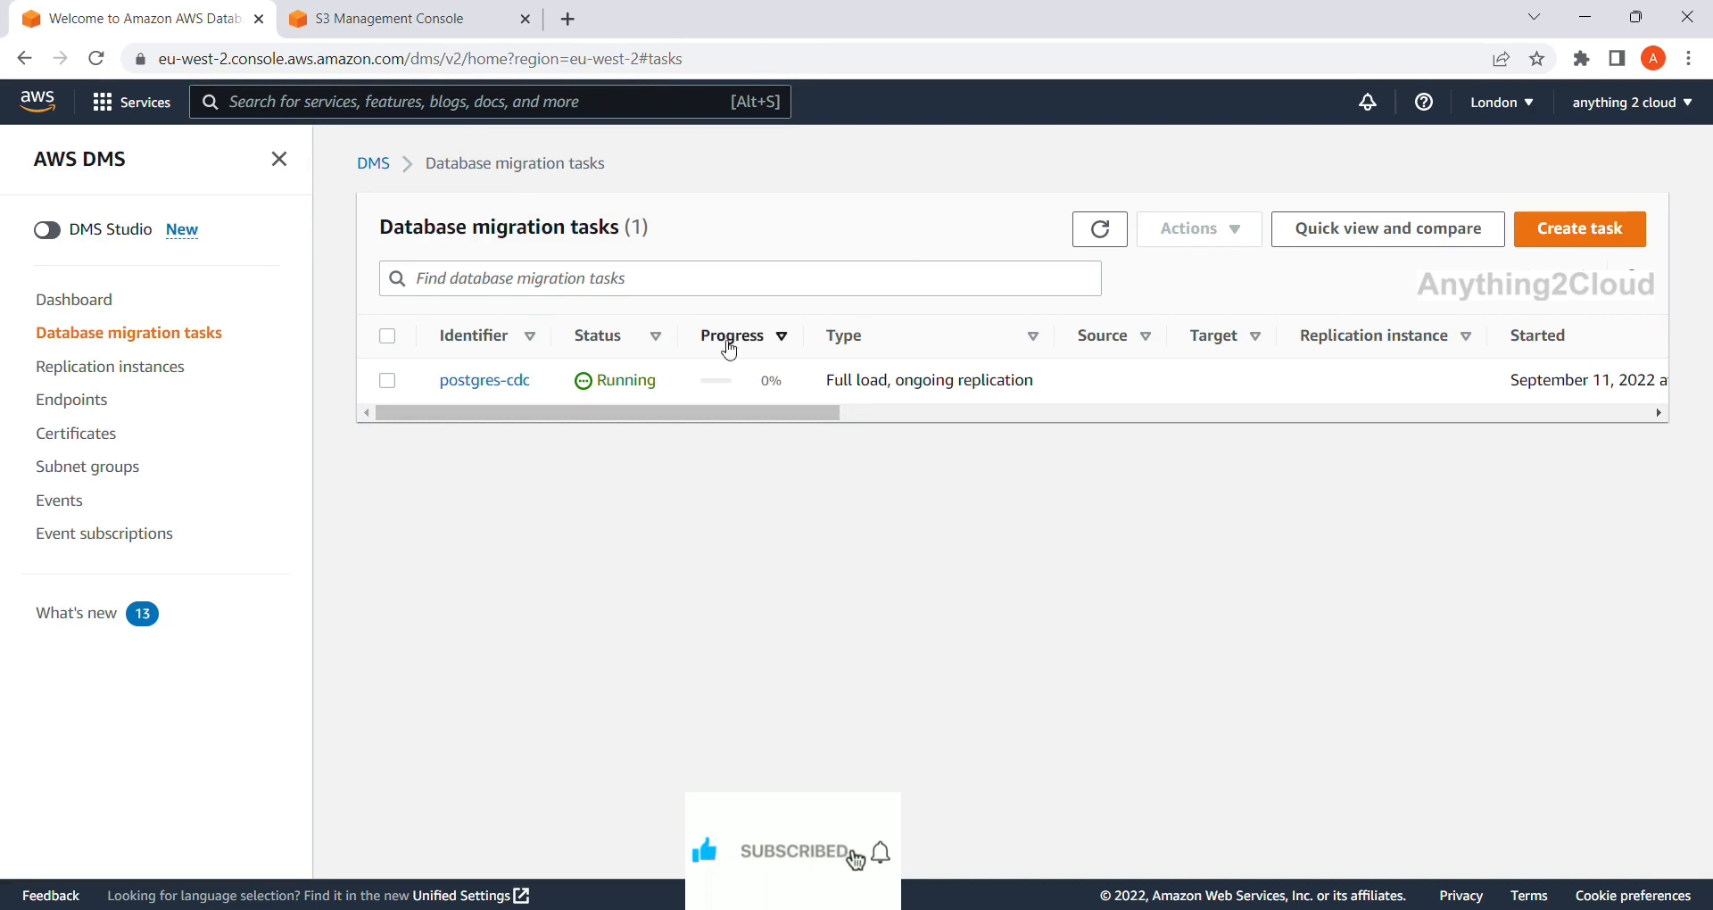
{"action": "left_click", "coordinate": [464, 383]}
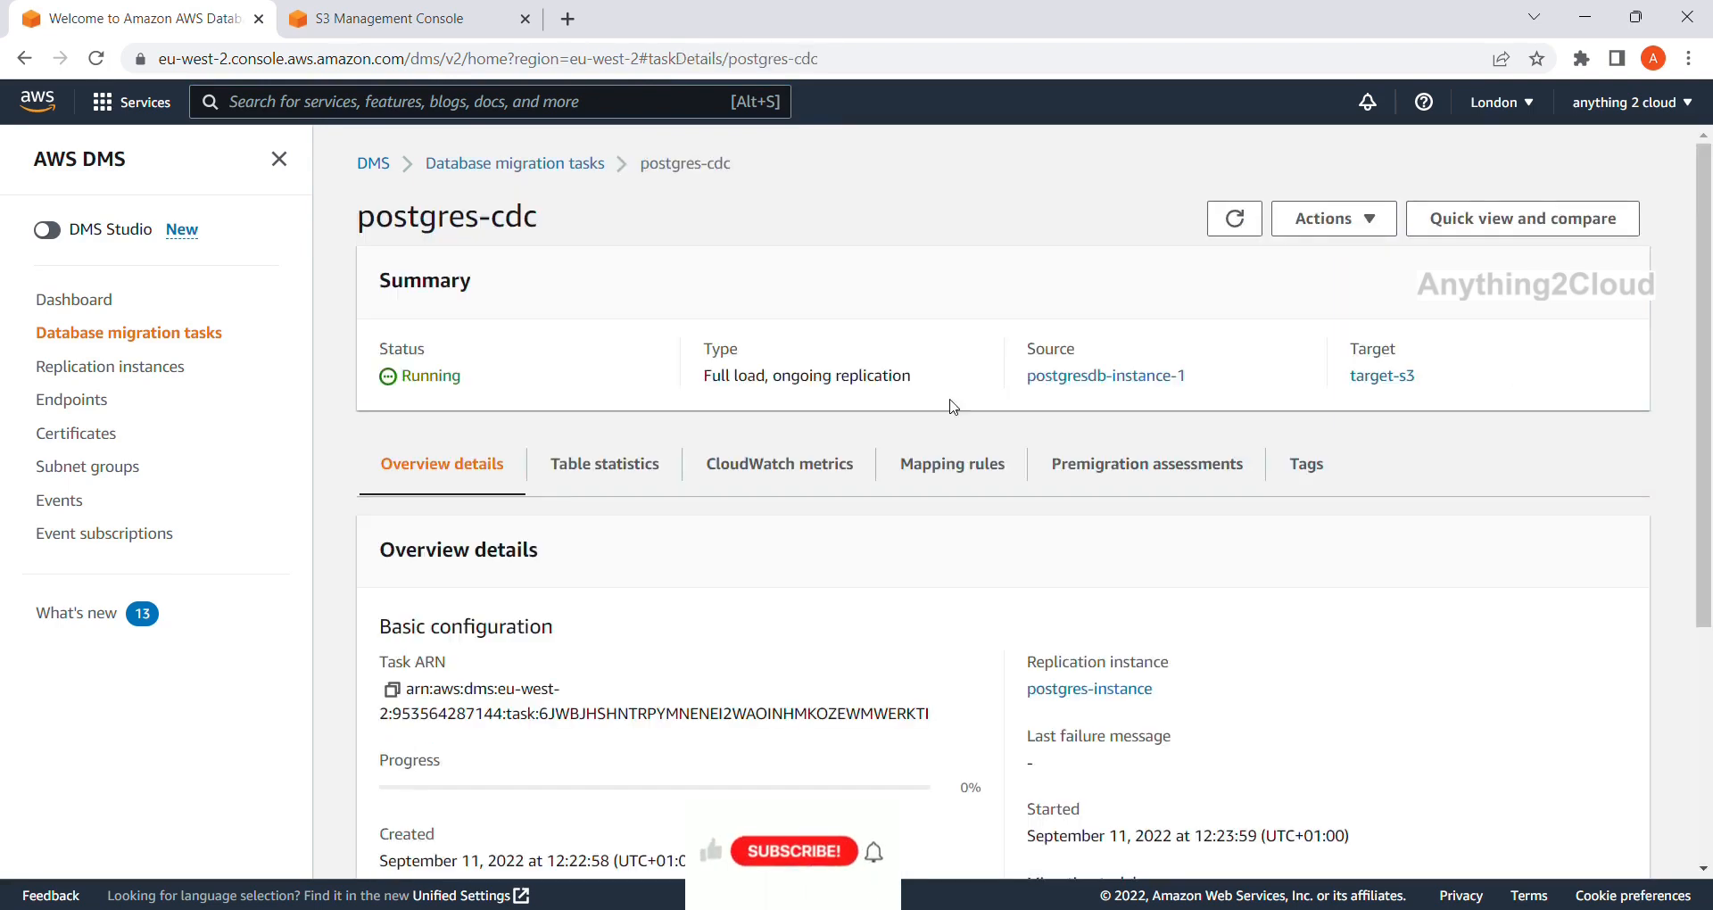
{"action": "left_click", "coordinate": [1235, 219]}
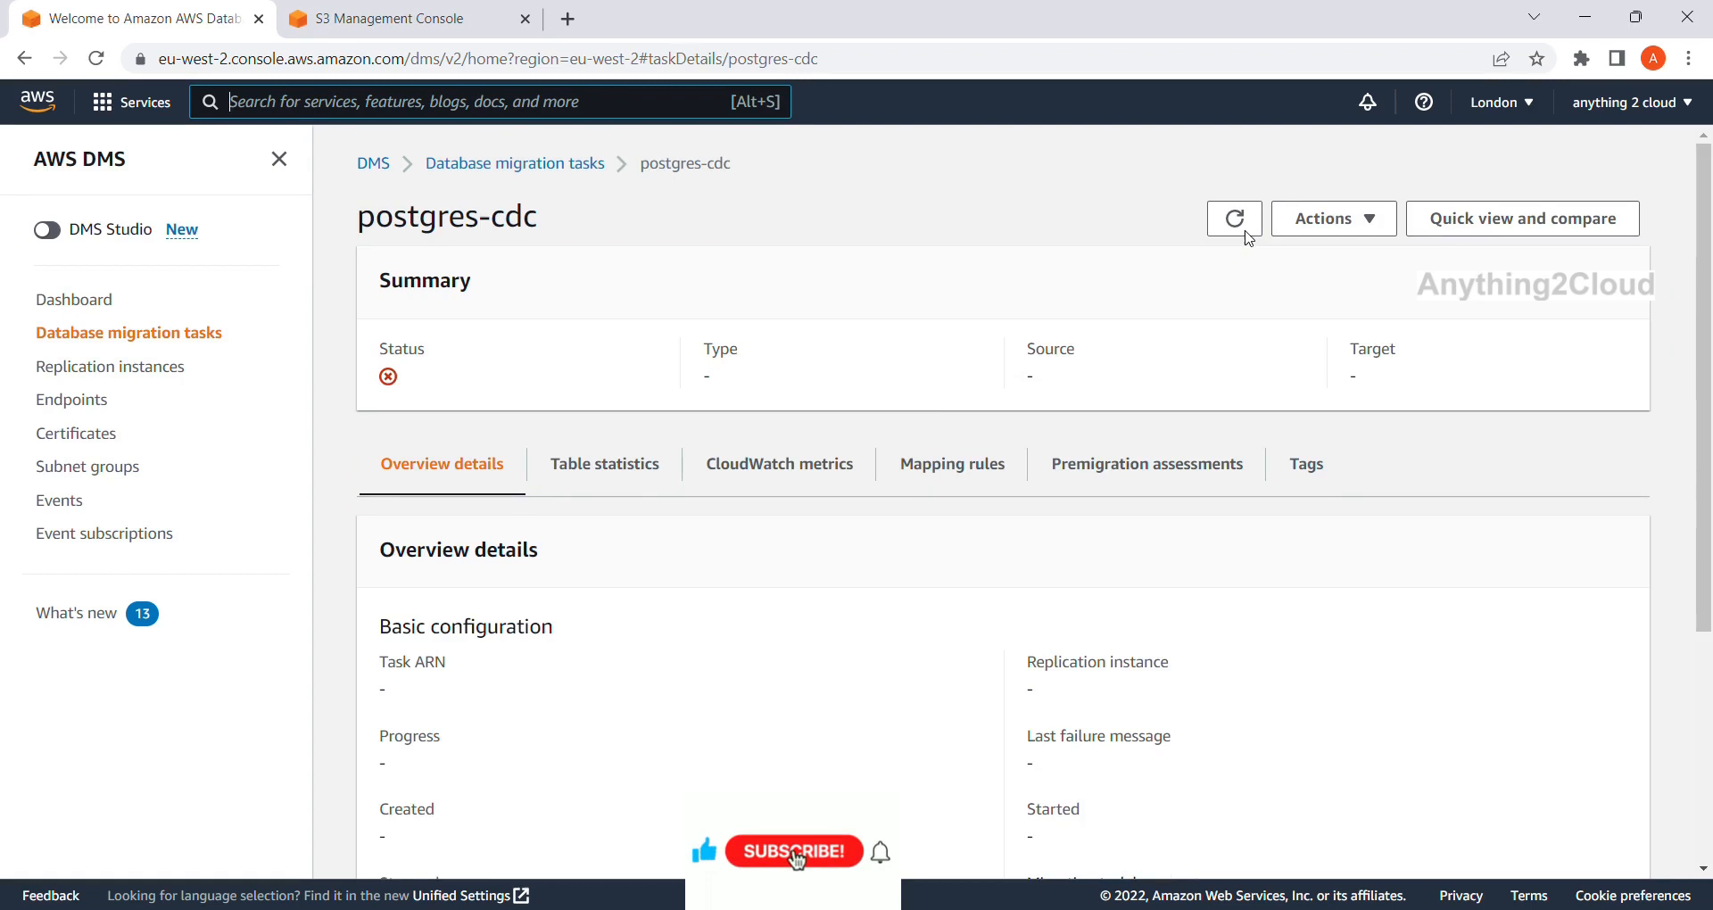
{"action": "left_click", "coordinate": [1244, 232]}
{"action": "left_click", "coordinate": [1246, 232]}
{"action": "left_click", "coordinate": [1246, 232]}
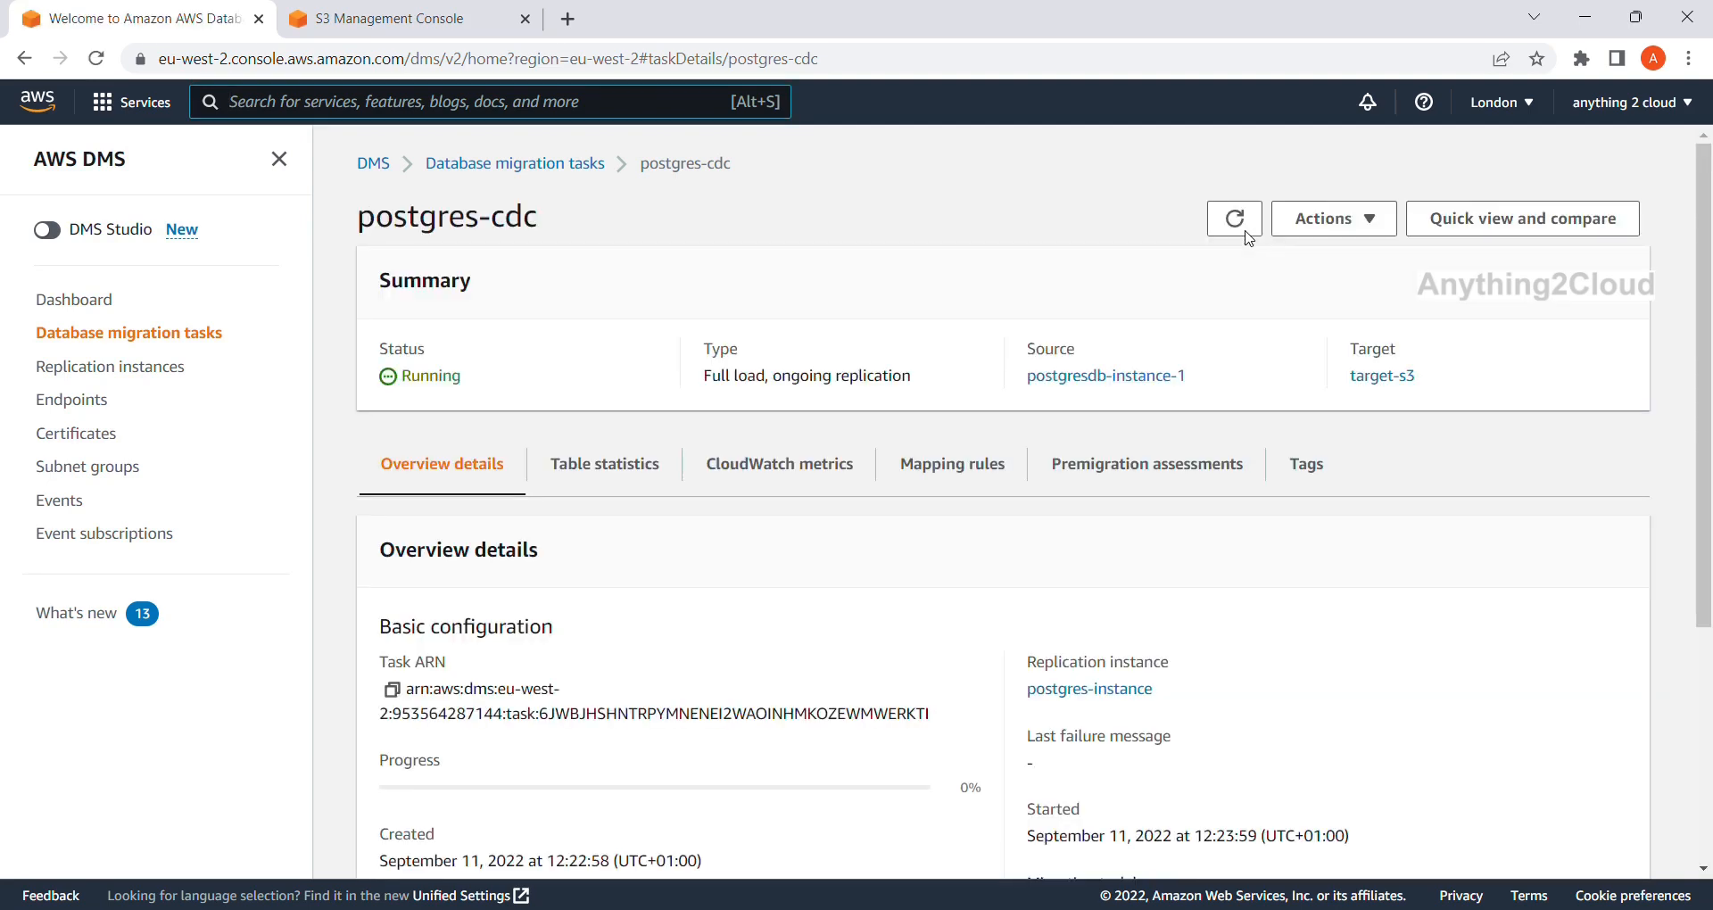
{"action": "left_click", "coordinate": [1246, 232]}
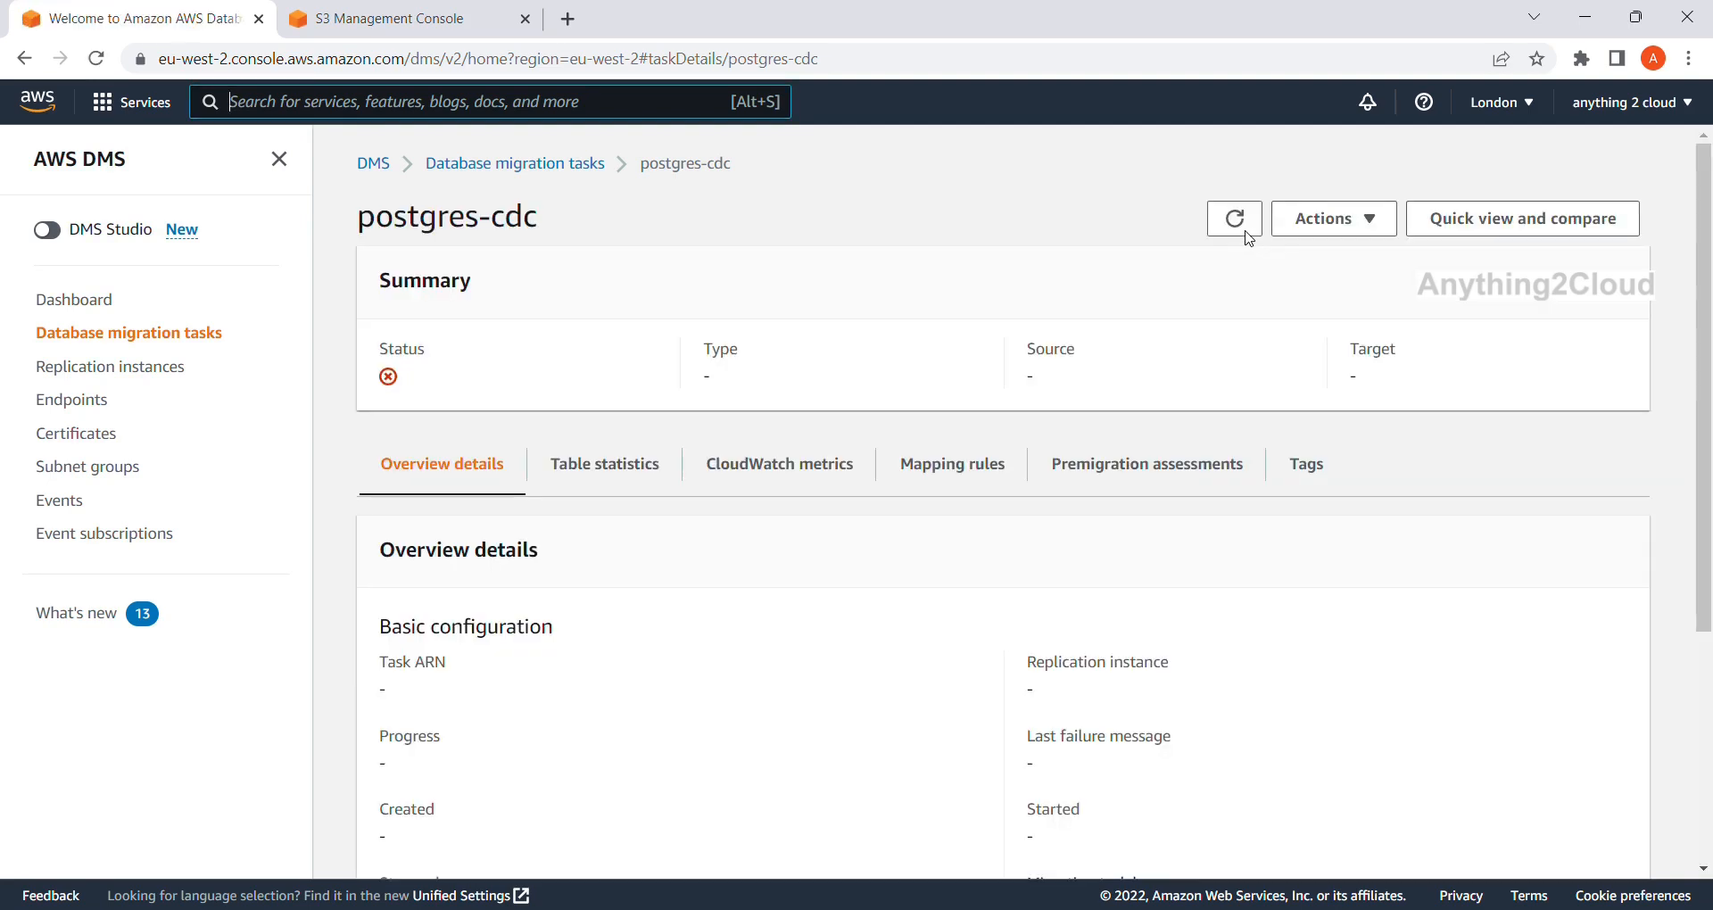
{"action": "left_click", "coordinate": [1246, 232]}
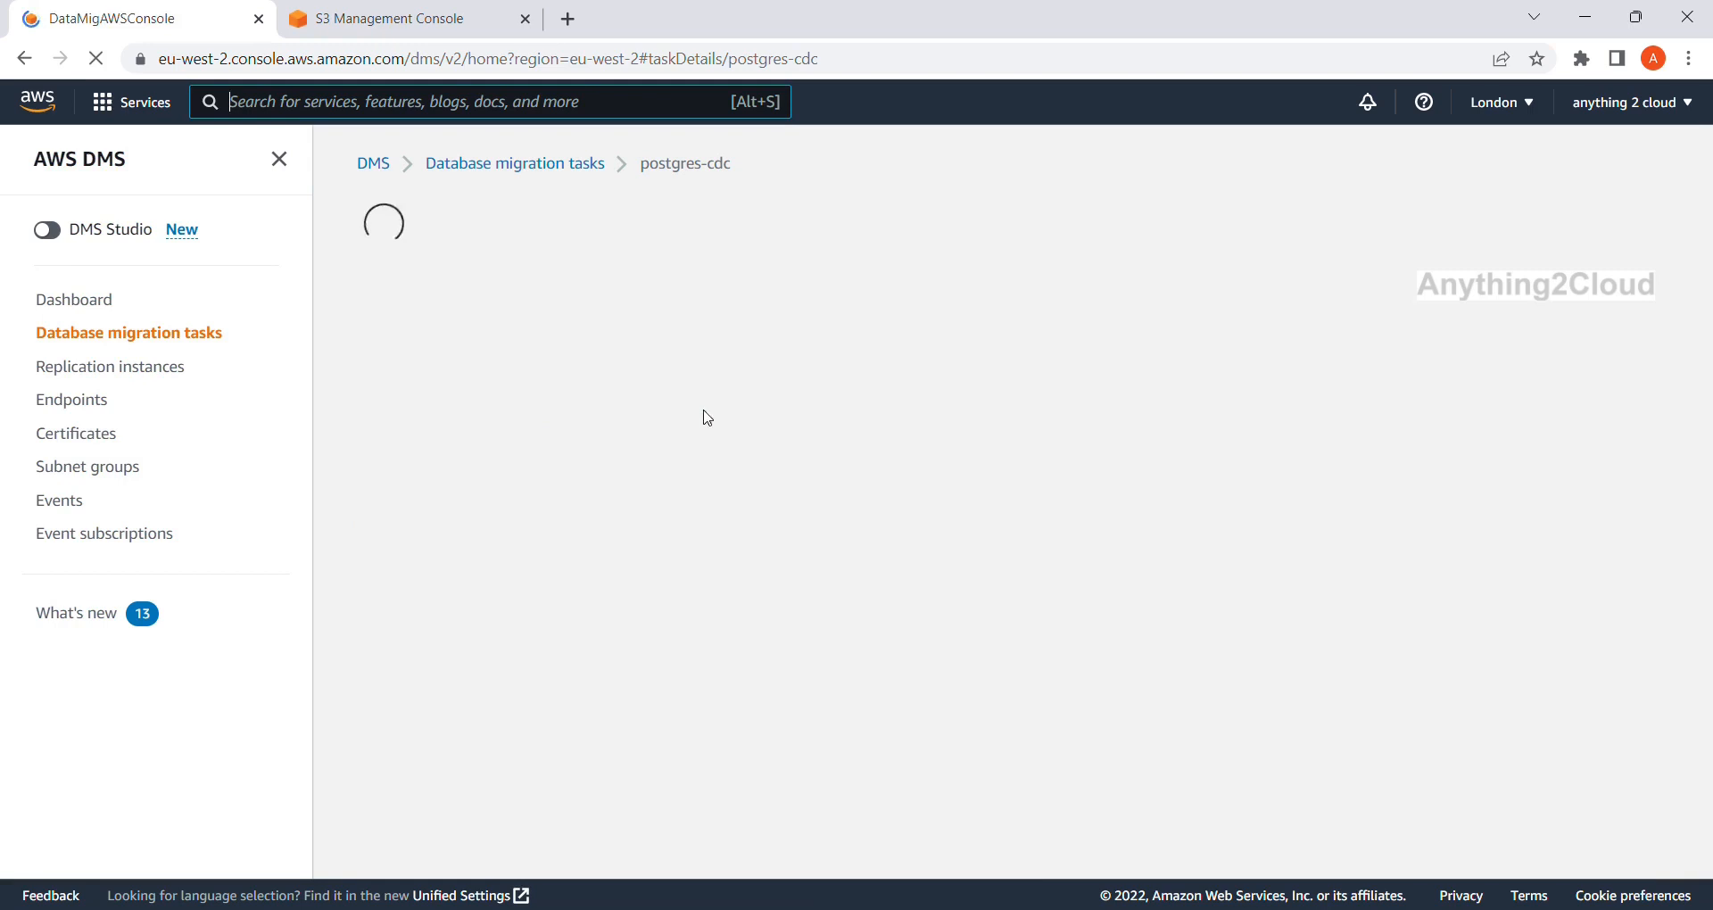
Inspect all columns of the employee table statistics, then refresh to reveal the Failed status.
{"action": "scroll", "coordinate": [689, 539], "scroll_direction": "down", "scroll_amount": 2}
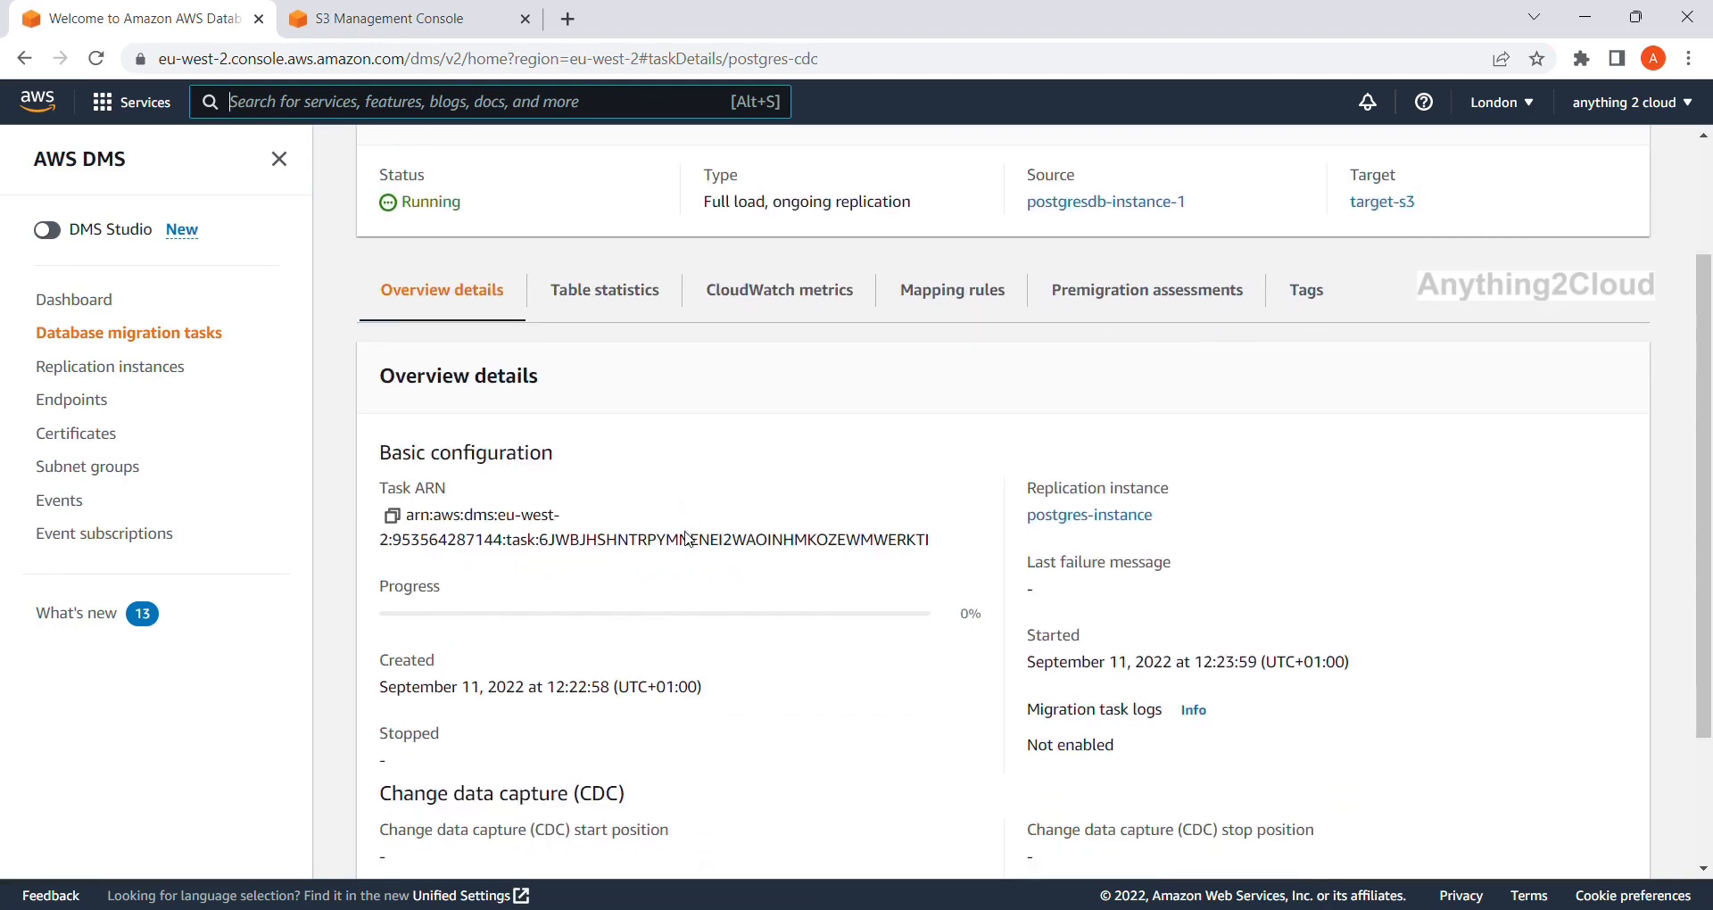
{"action": "left_click", "coordinate": [615, 295]}
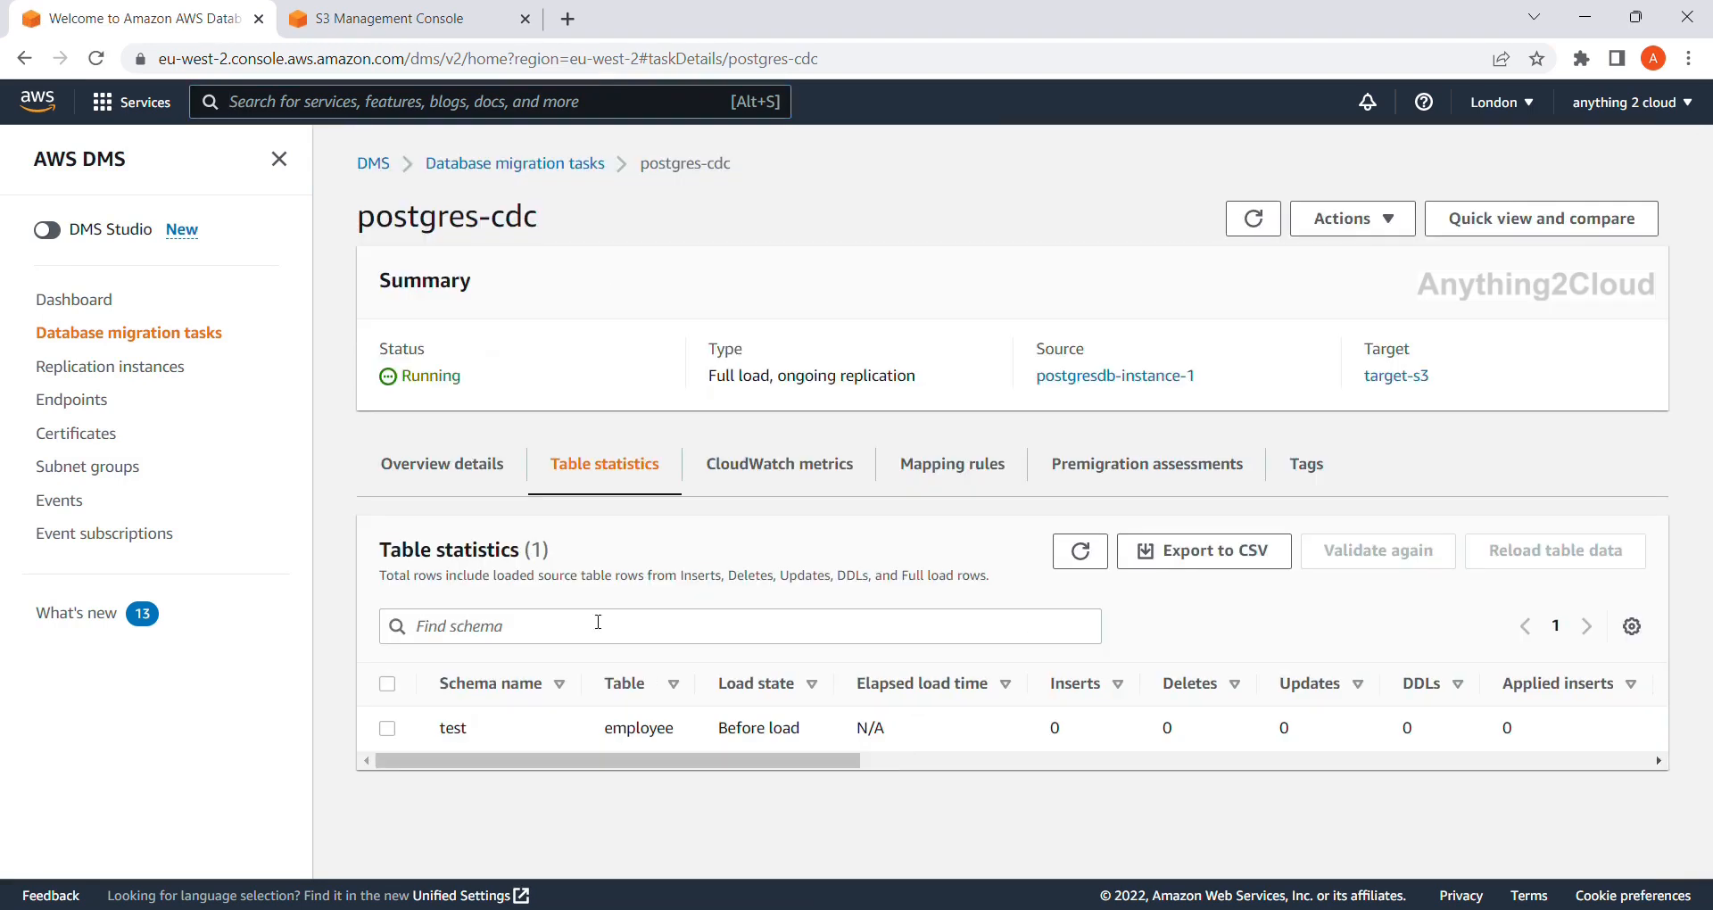
{"action": "left_click", "coordinate": [1619, 760]}
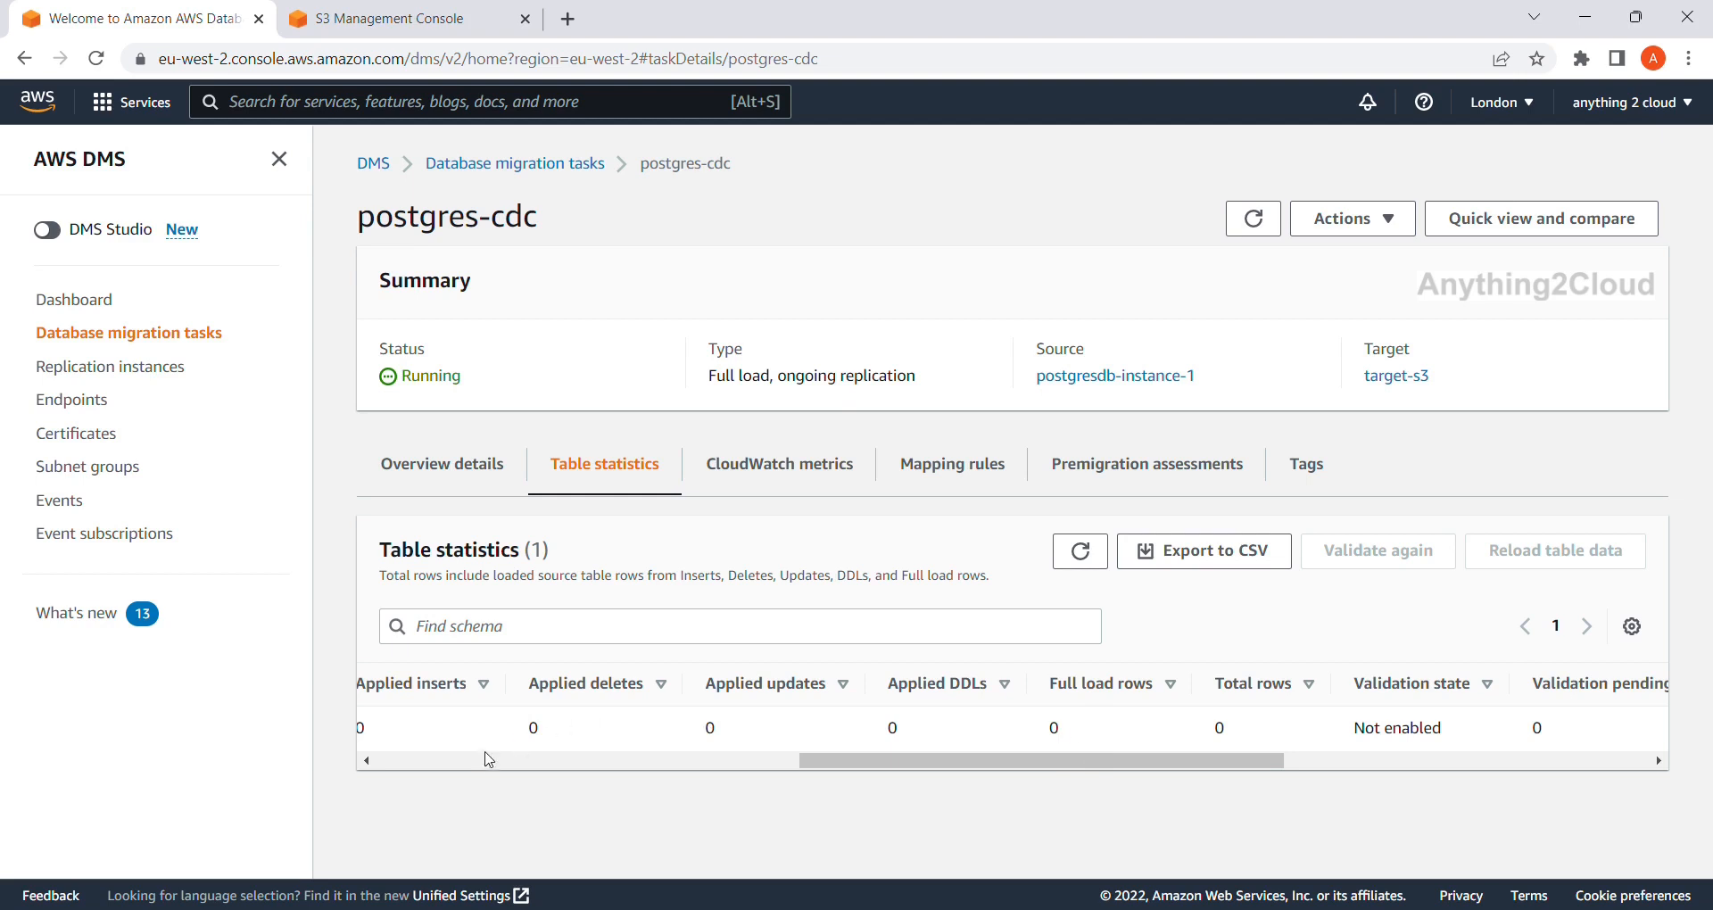
{"action": "left_click", "coordinate": [452, 762]}
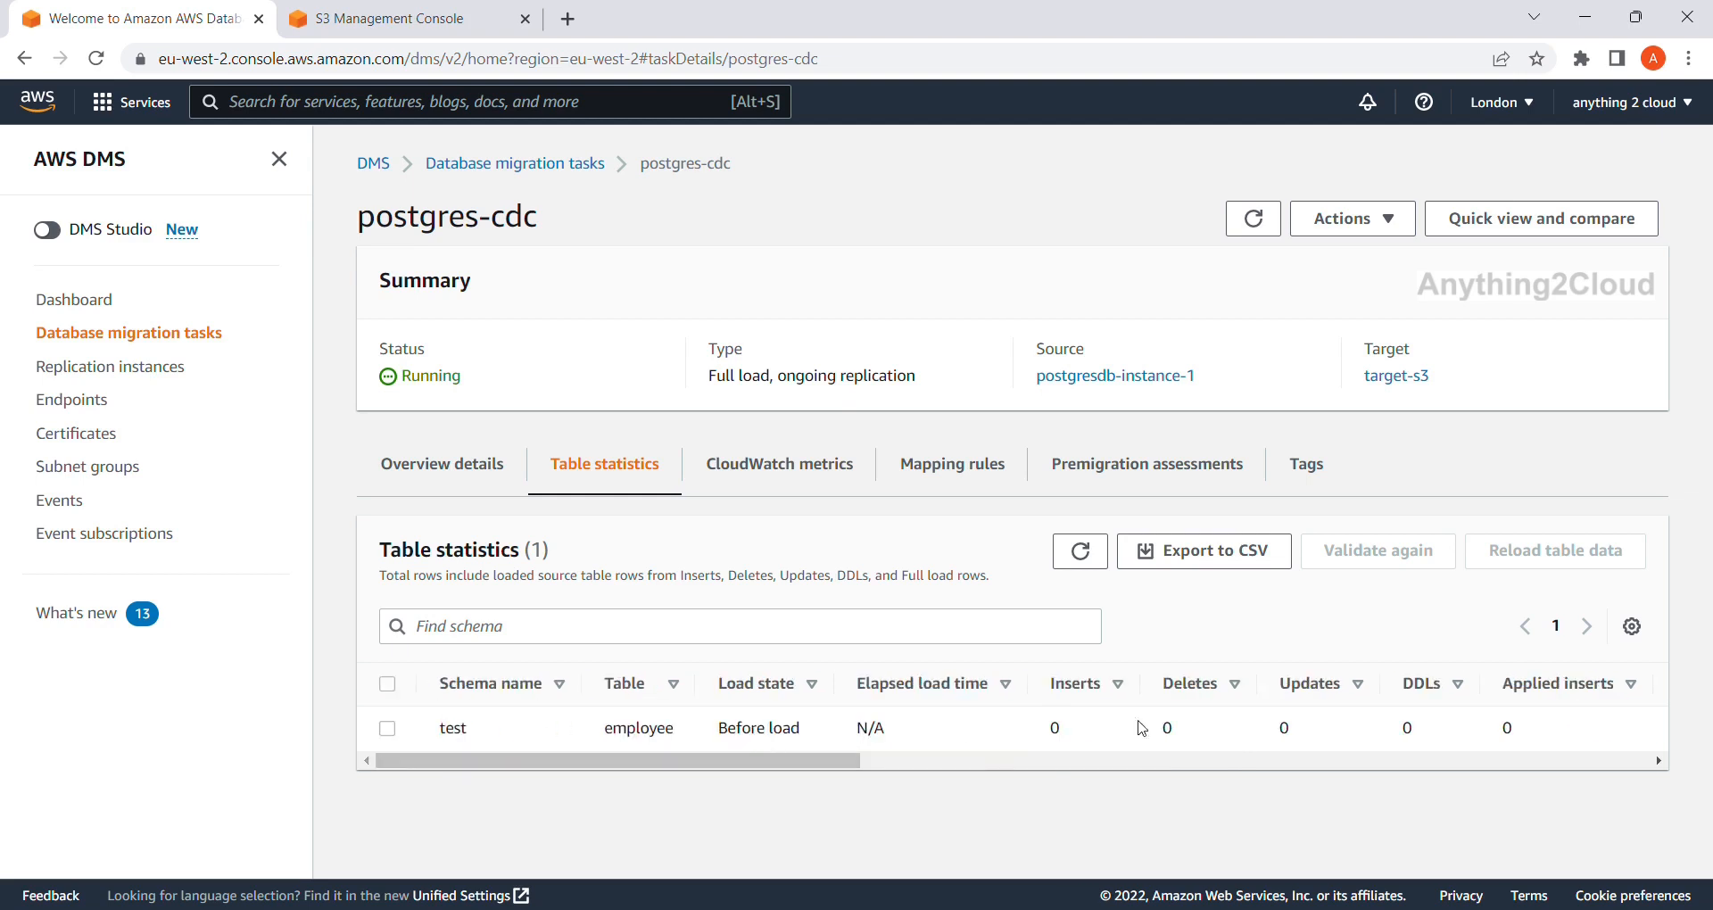
{"action": "left_click", "coordinate": [1652, 762]}
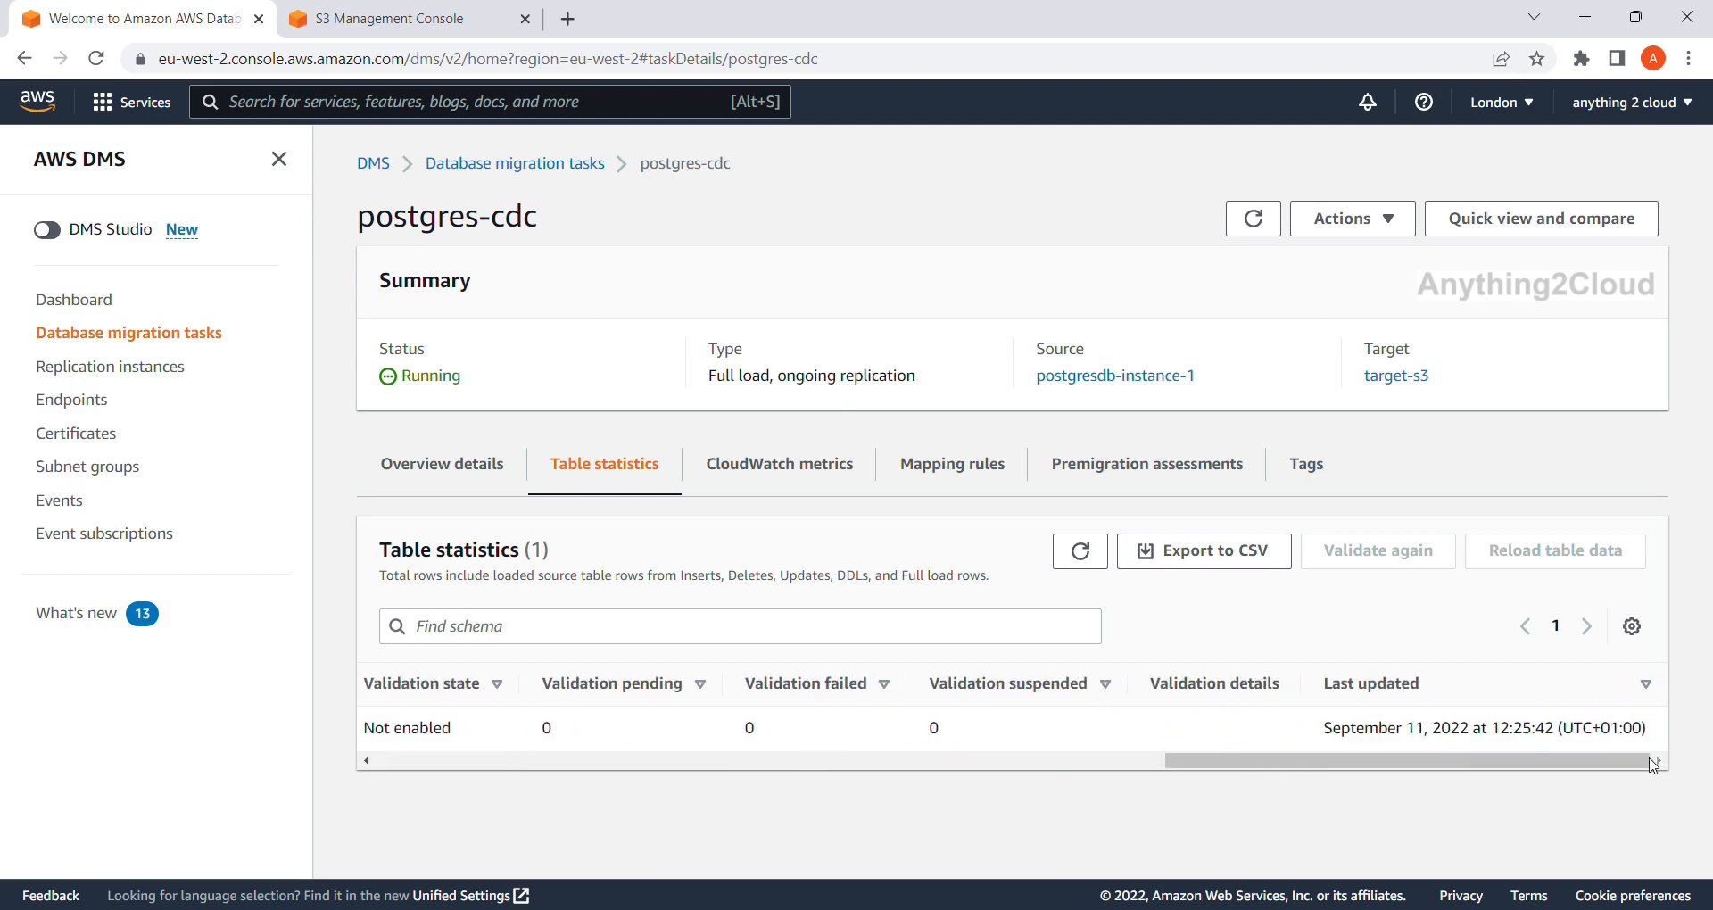
{"action": "left_click", "coordinate": [381, 762]}
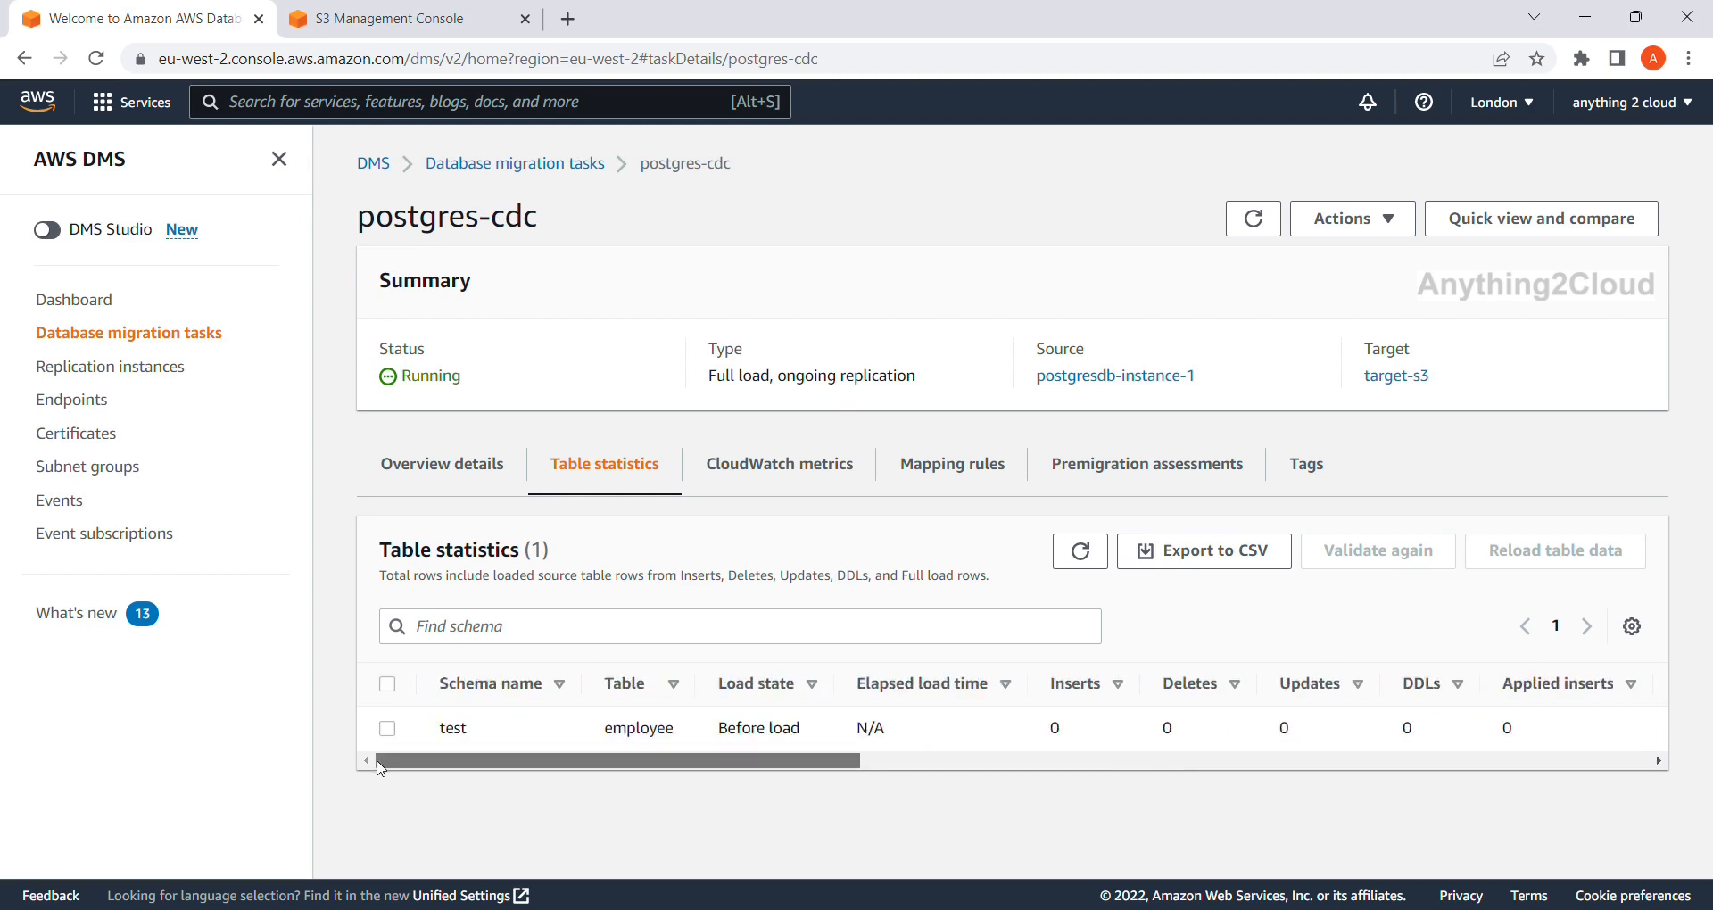
{"action": "left_click", "coordinate": [1256, 219]}
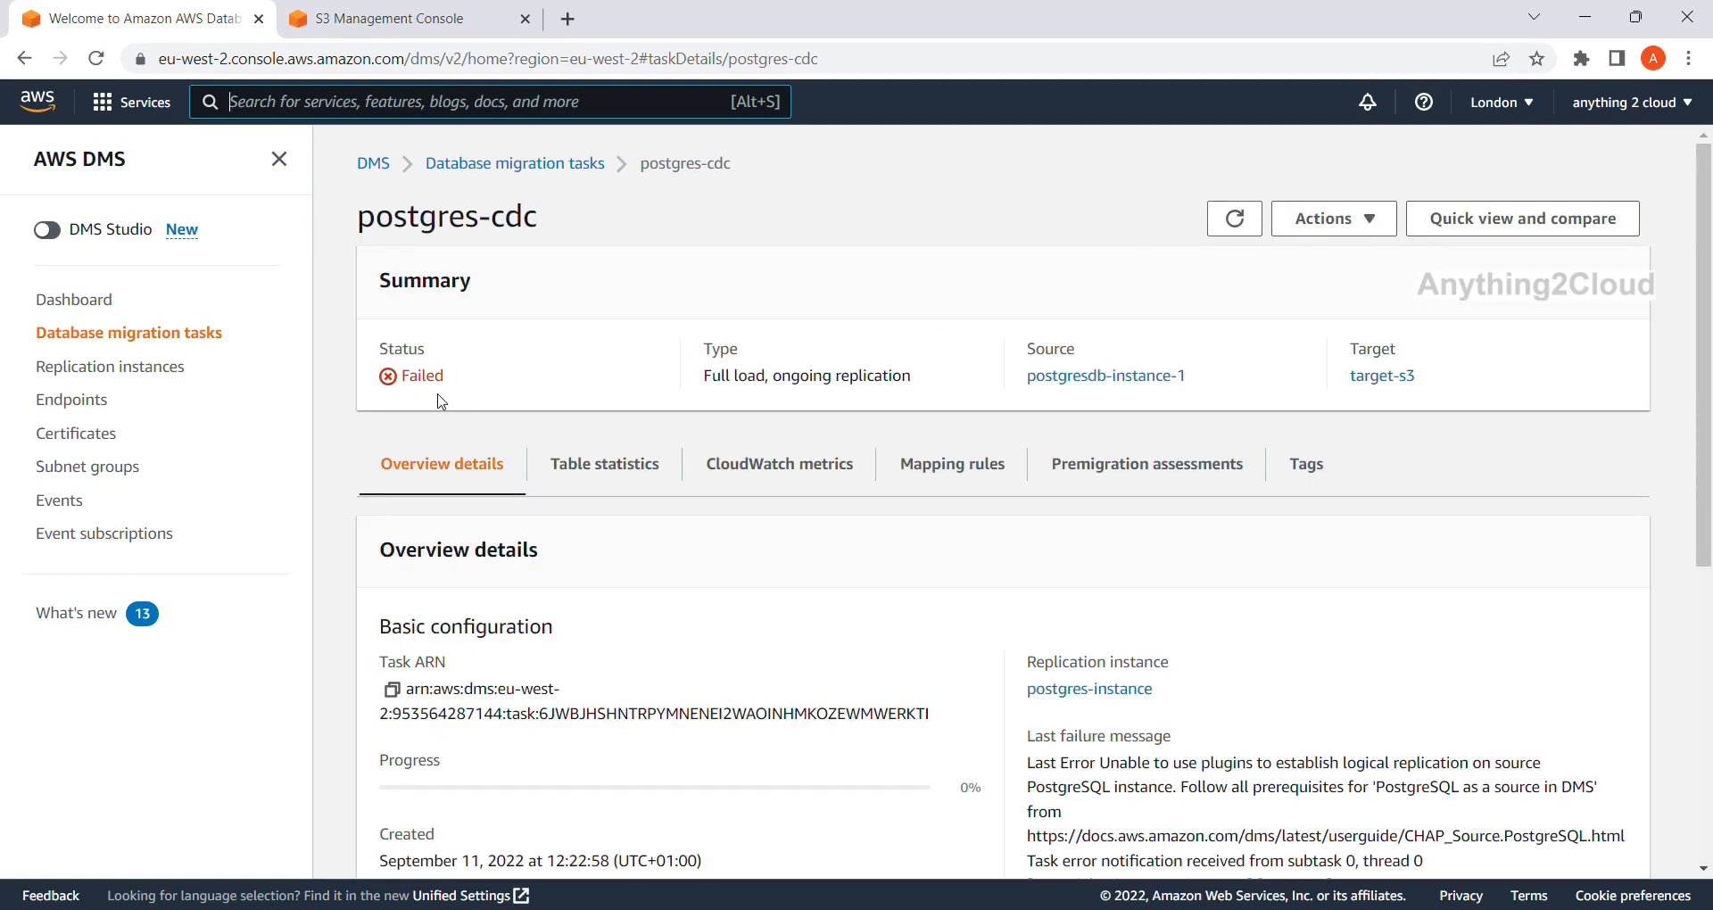
Select and copy the CHAP_Source.PostgreSQL.html link from the Last failure message.
{"action": "scroll", "coordinate": [475, 444], "scroll_direction": "down", "scroll_amount": 1}
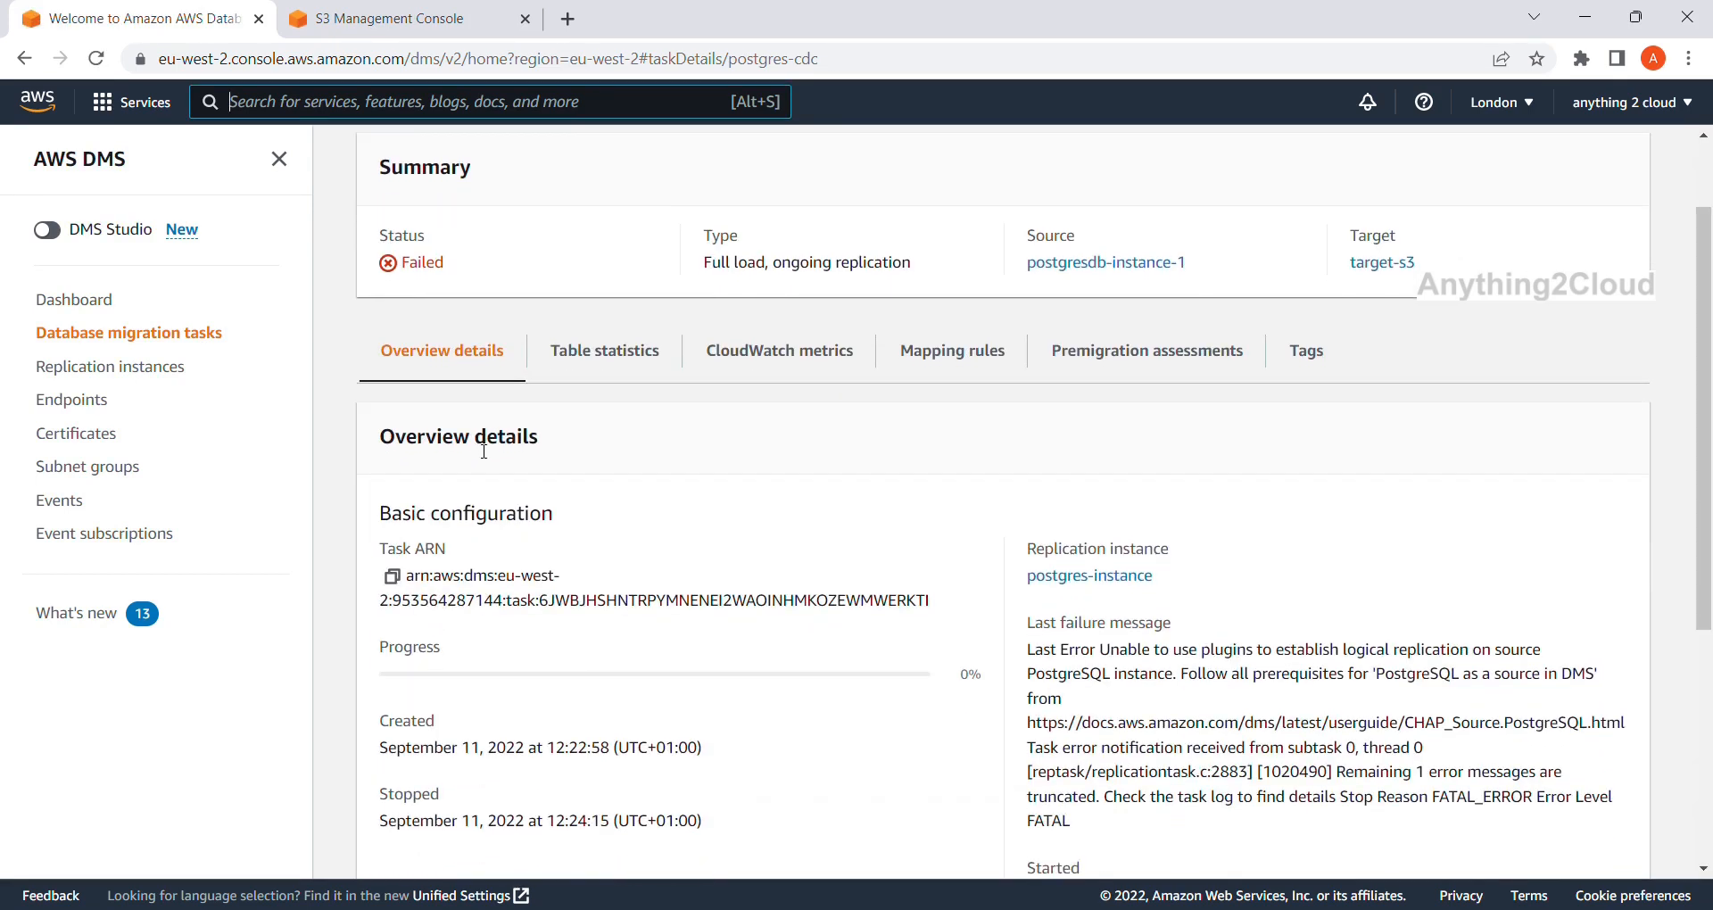
{"action": "scroll", "coordinate": [500, 469], "scroll_direction": "down", "scroll_amount": 1}
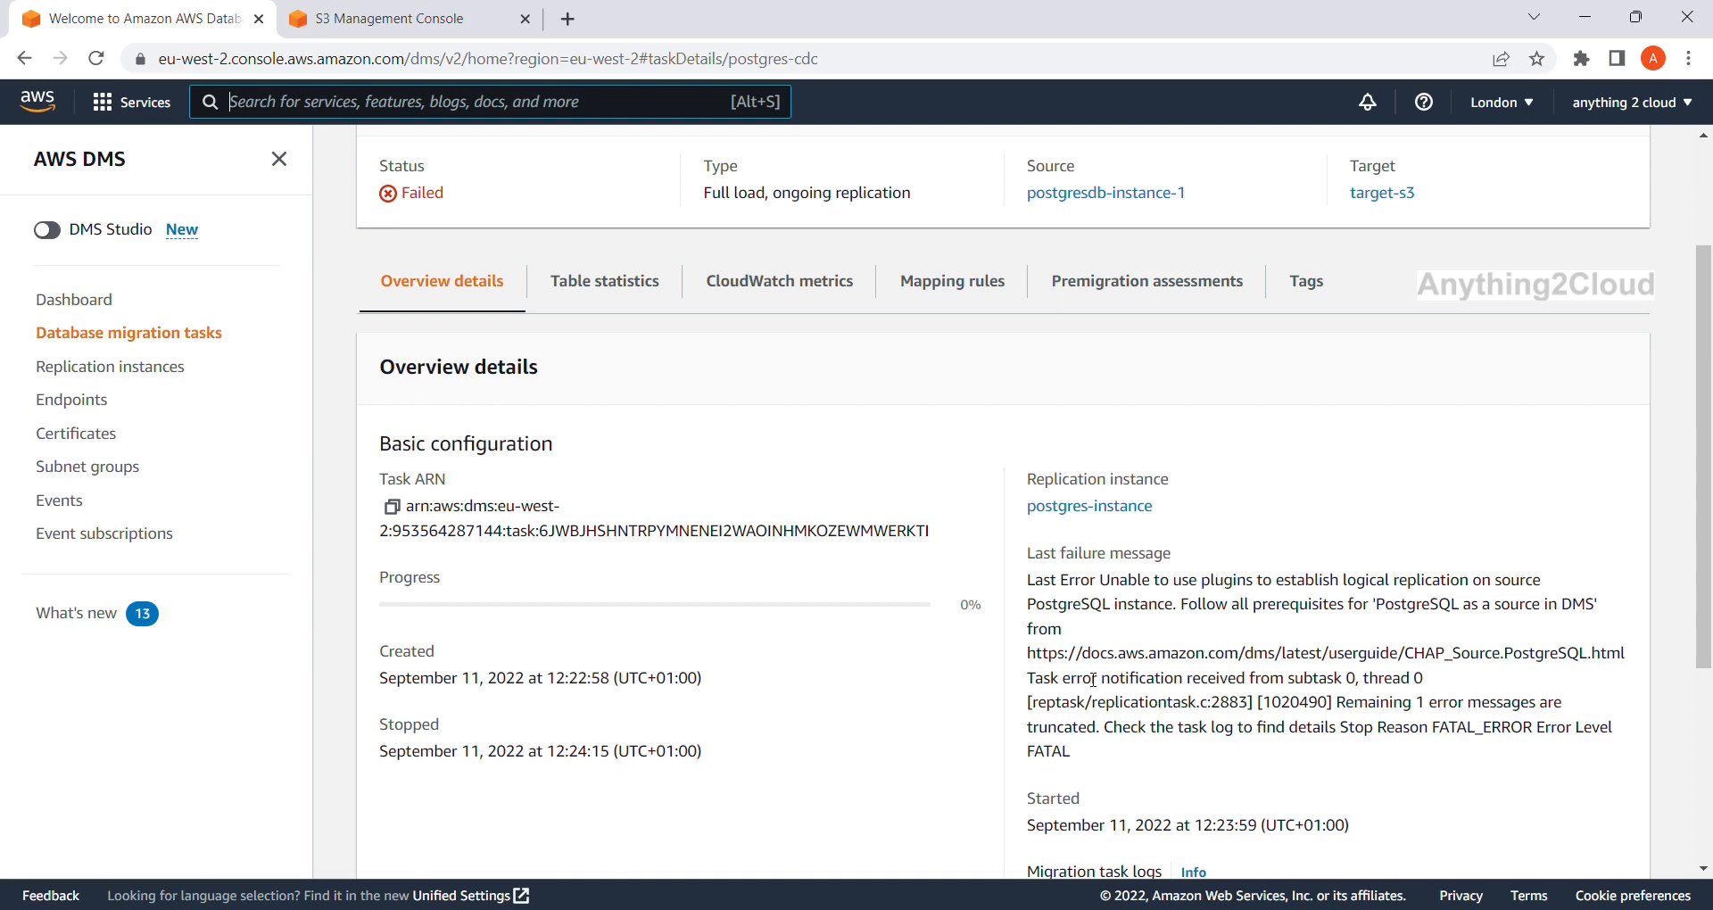
{"action": "left_click_drag", "start_coordinate": [1037, 658], "coordinate": [1621, 656]}
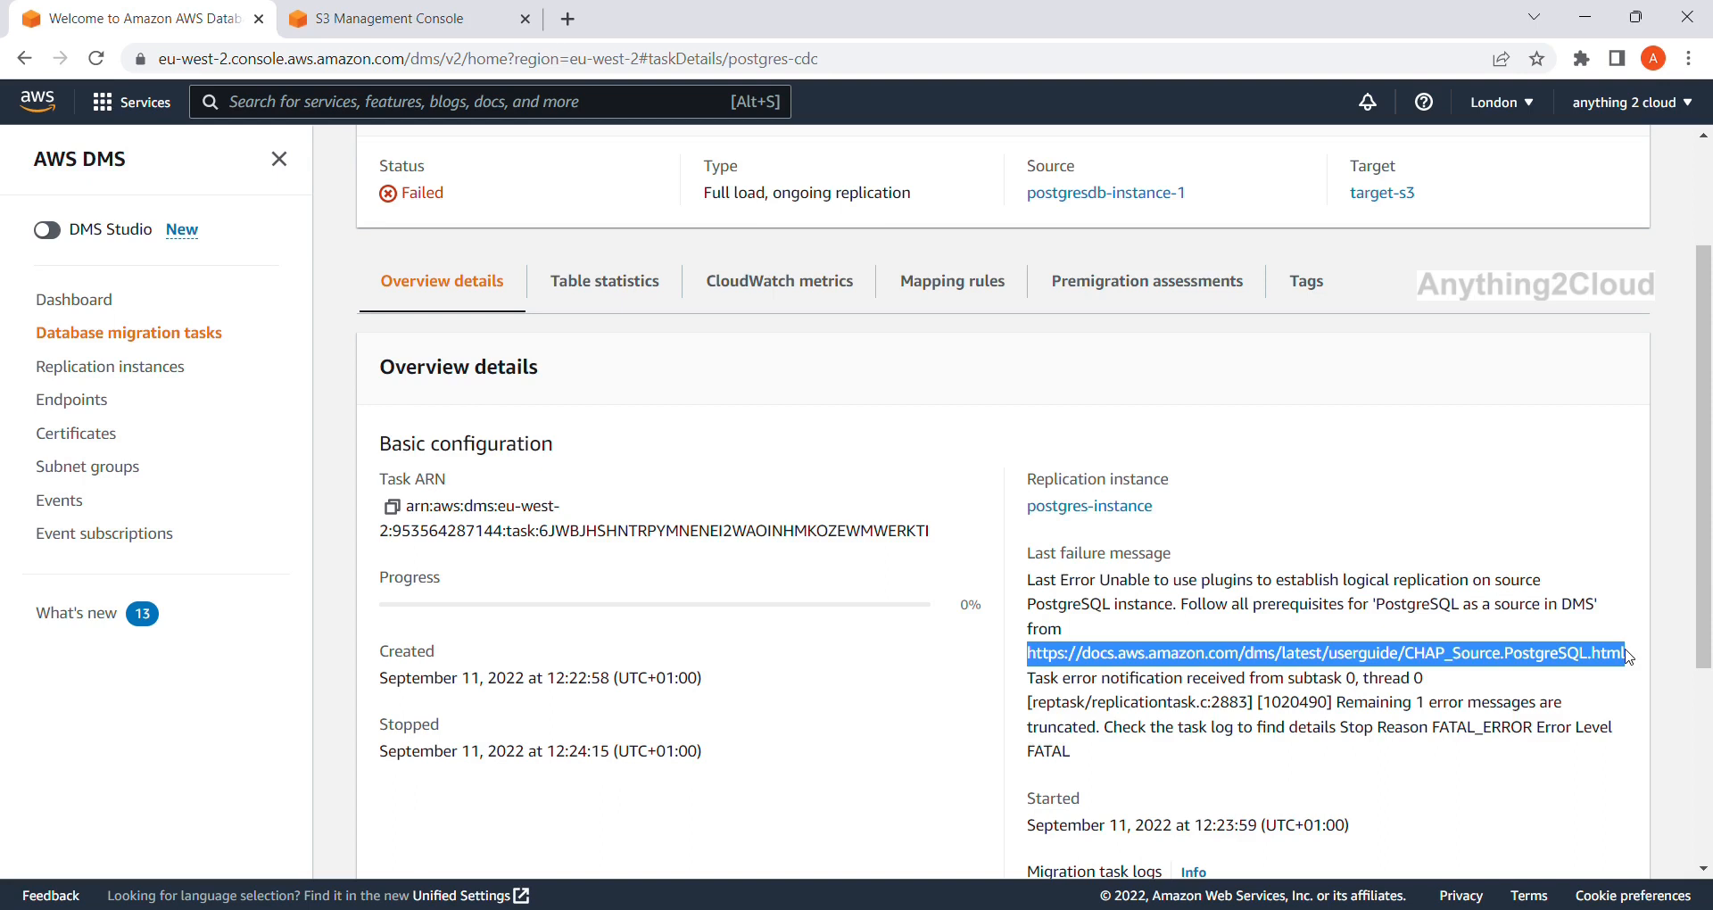
{"action": "scroll", "coordinate": [1629, 657], "scroll_direction": "down", "scroll_amount": 1}
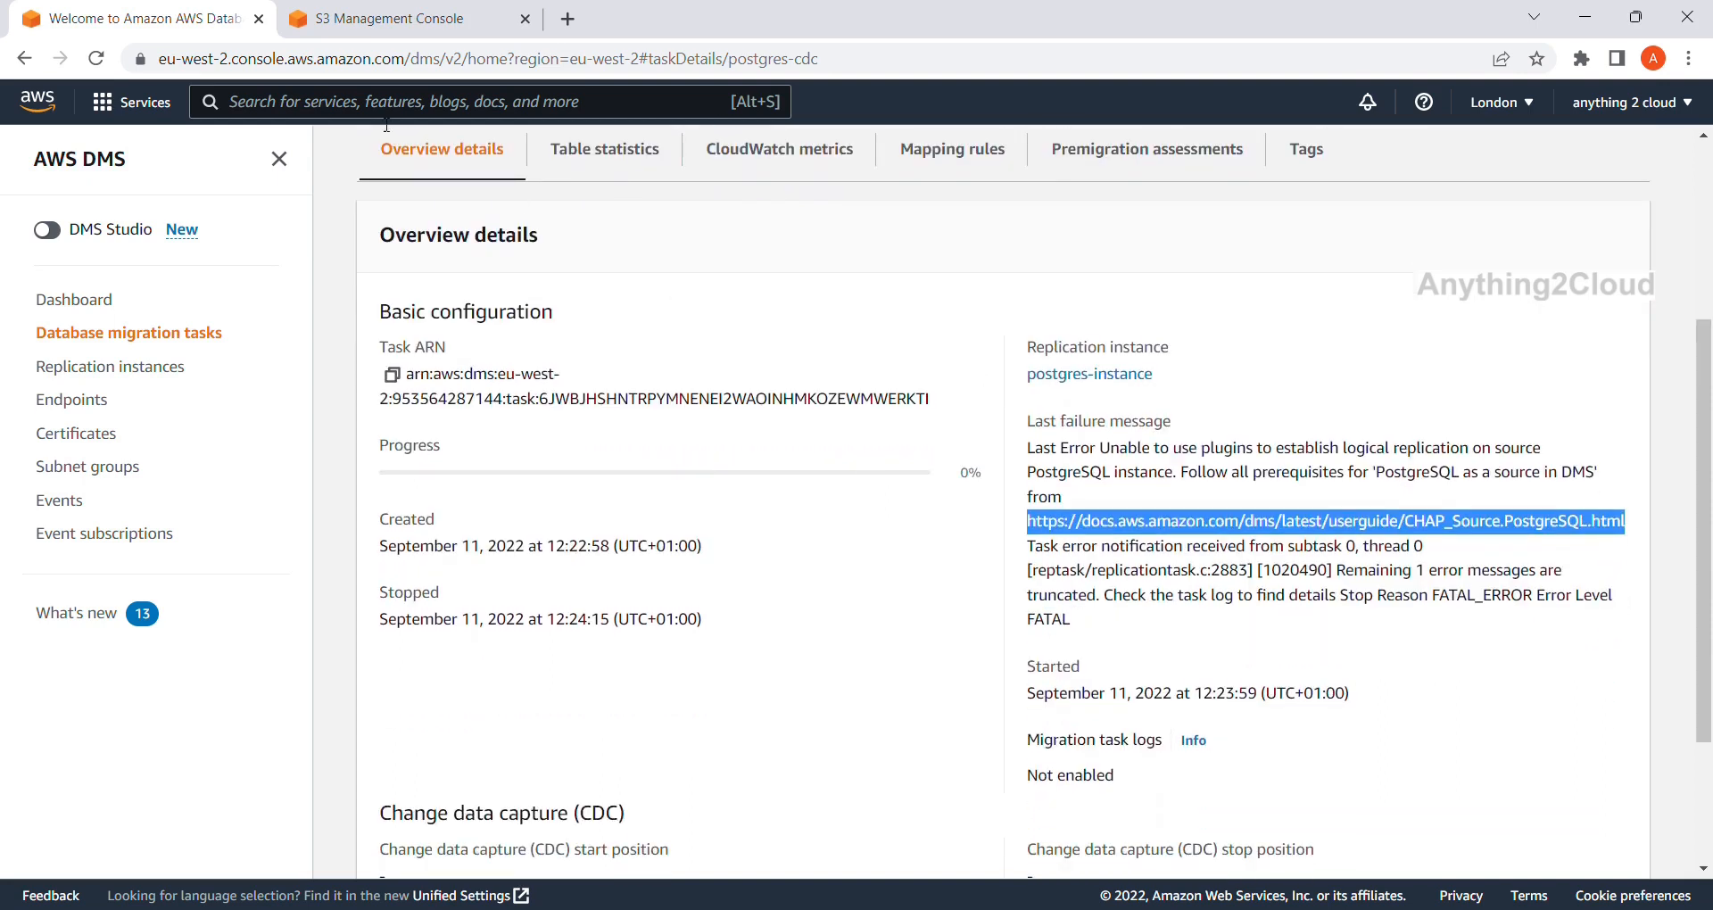
Load the copied PostgreSQL source documentation link in a new browser tab.
{"action": "left_click", "coordinate": [569, 18]}
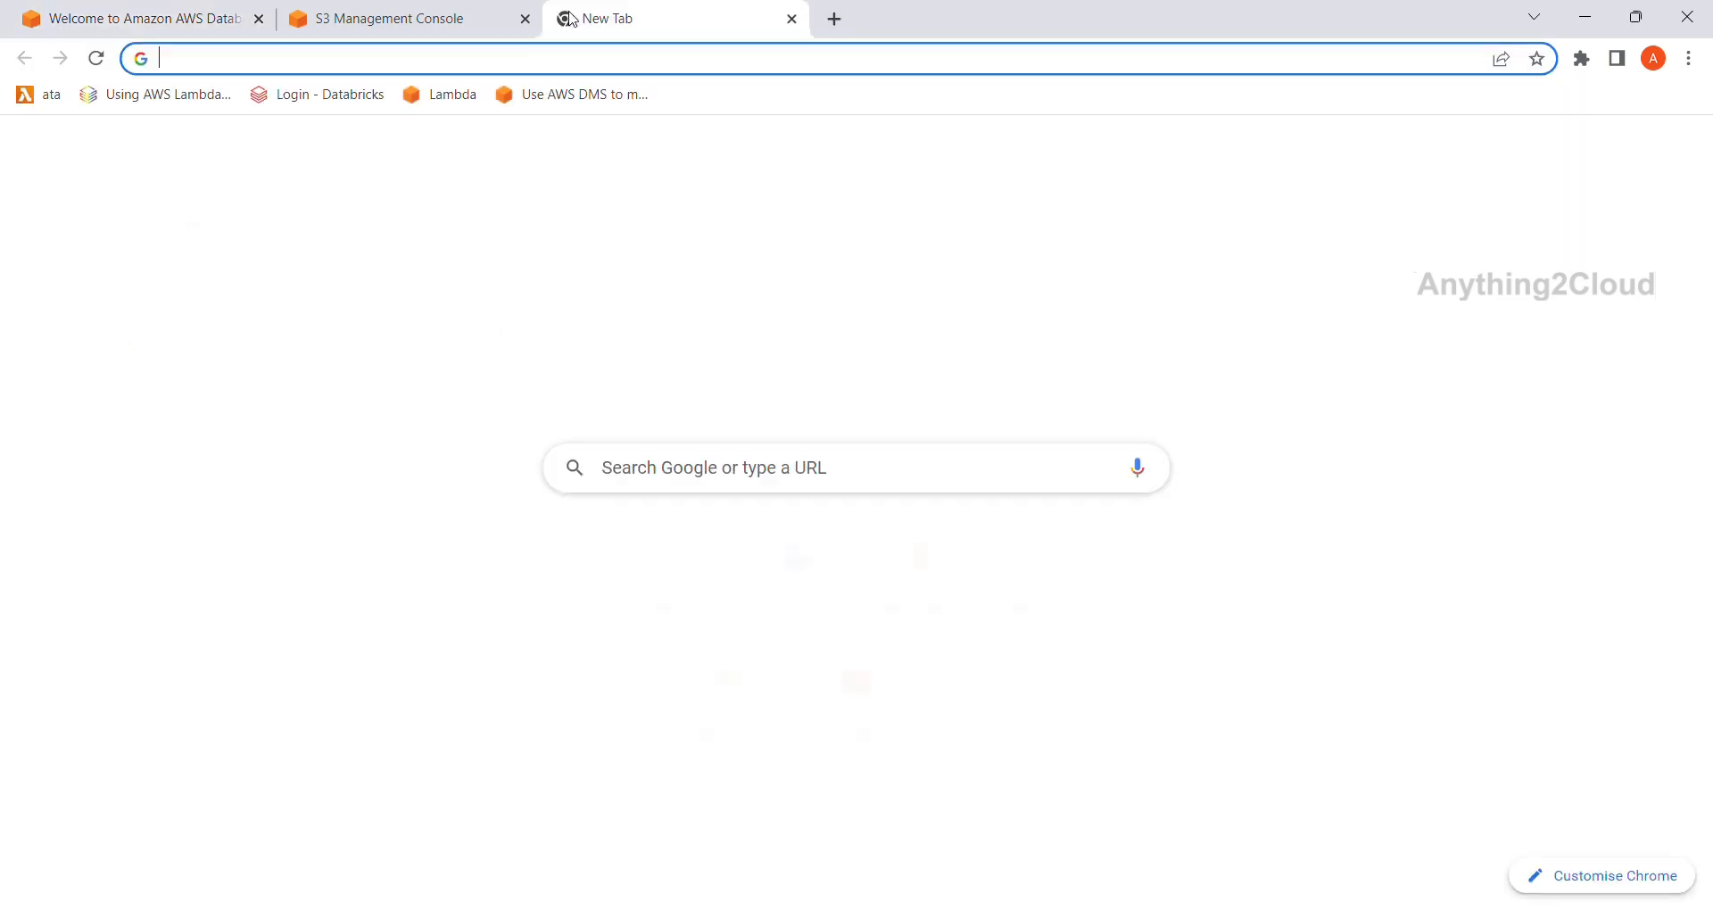
{"action": "type", "text": "https://docs.aws.amazon.com/dms/latest/userguide/CHAP_Source.PostgreSQL.html"}
{"action": "key", "text": "Return"}
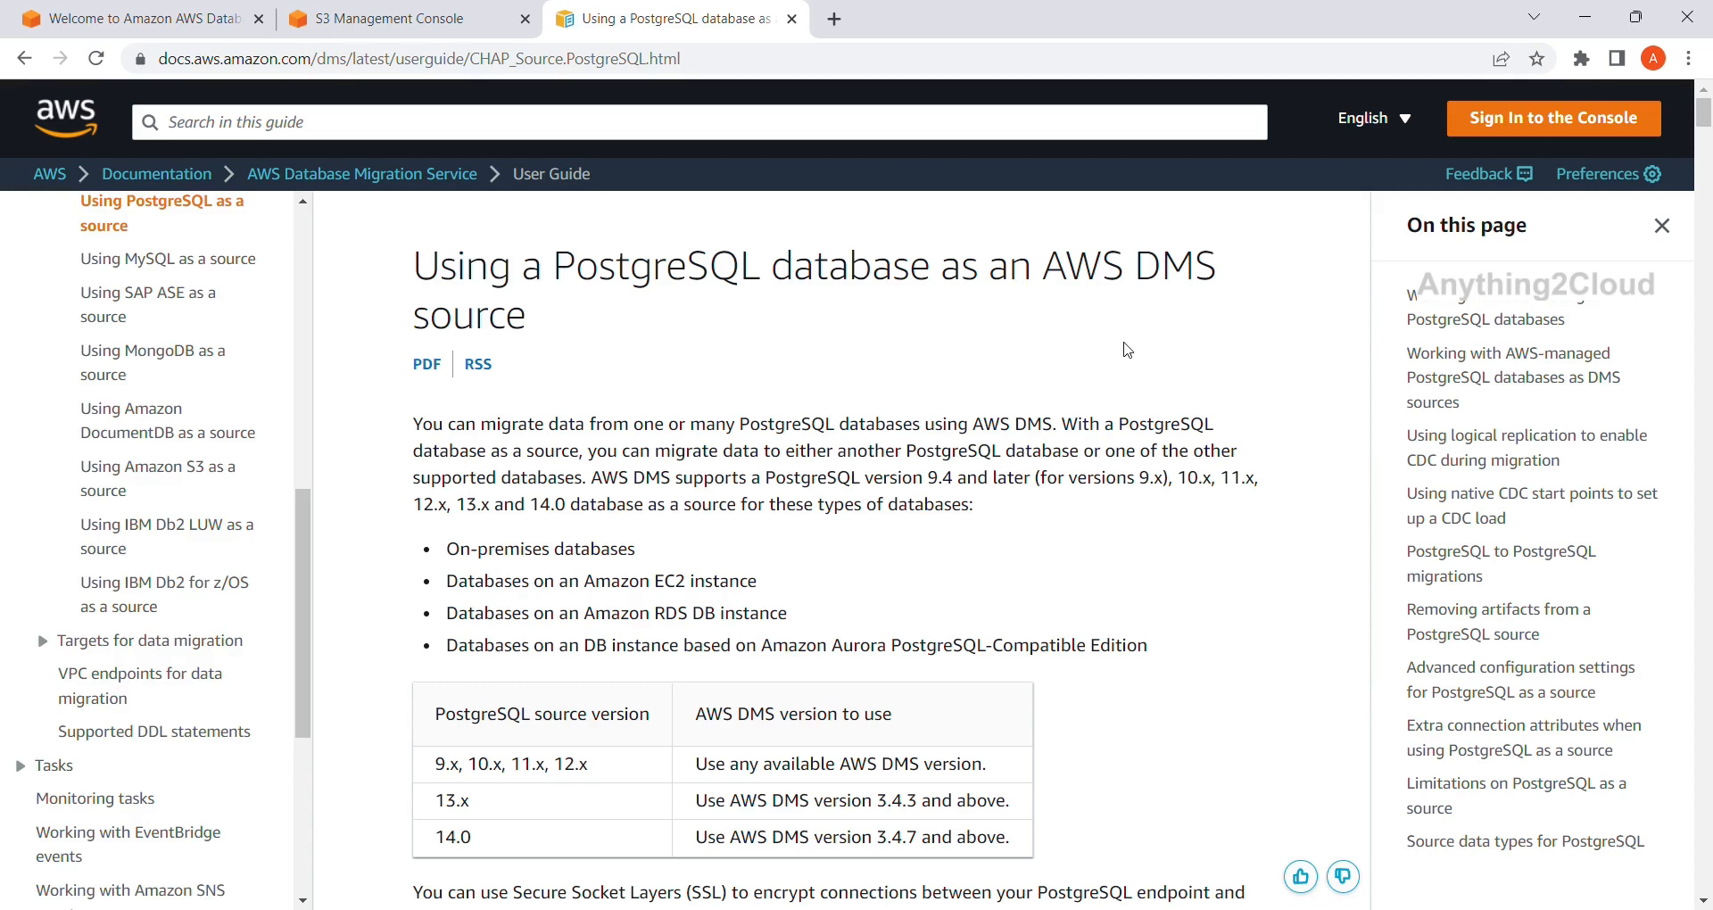
{"action": "scroll", "coordinate": [989, 398], "scroll_direction": "down", "scroll_amount": 1}
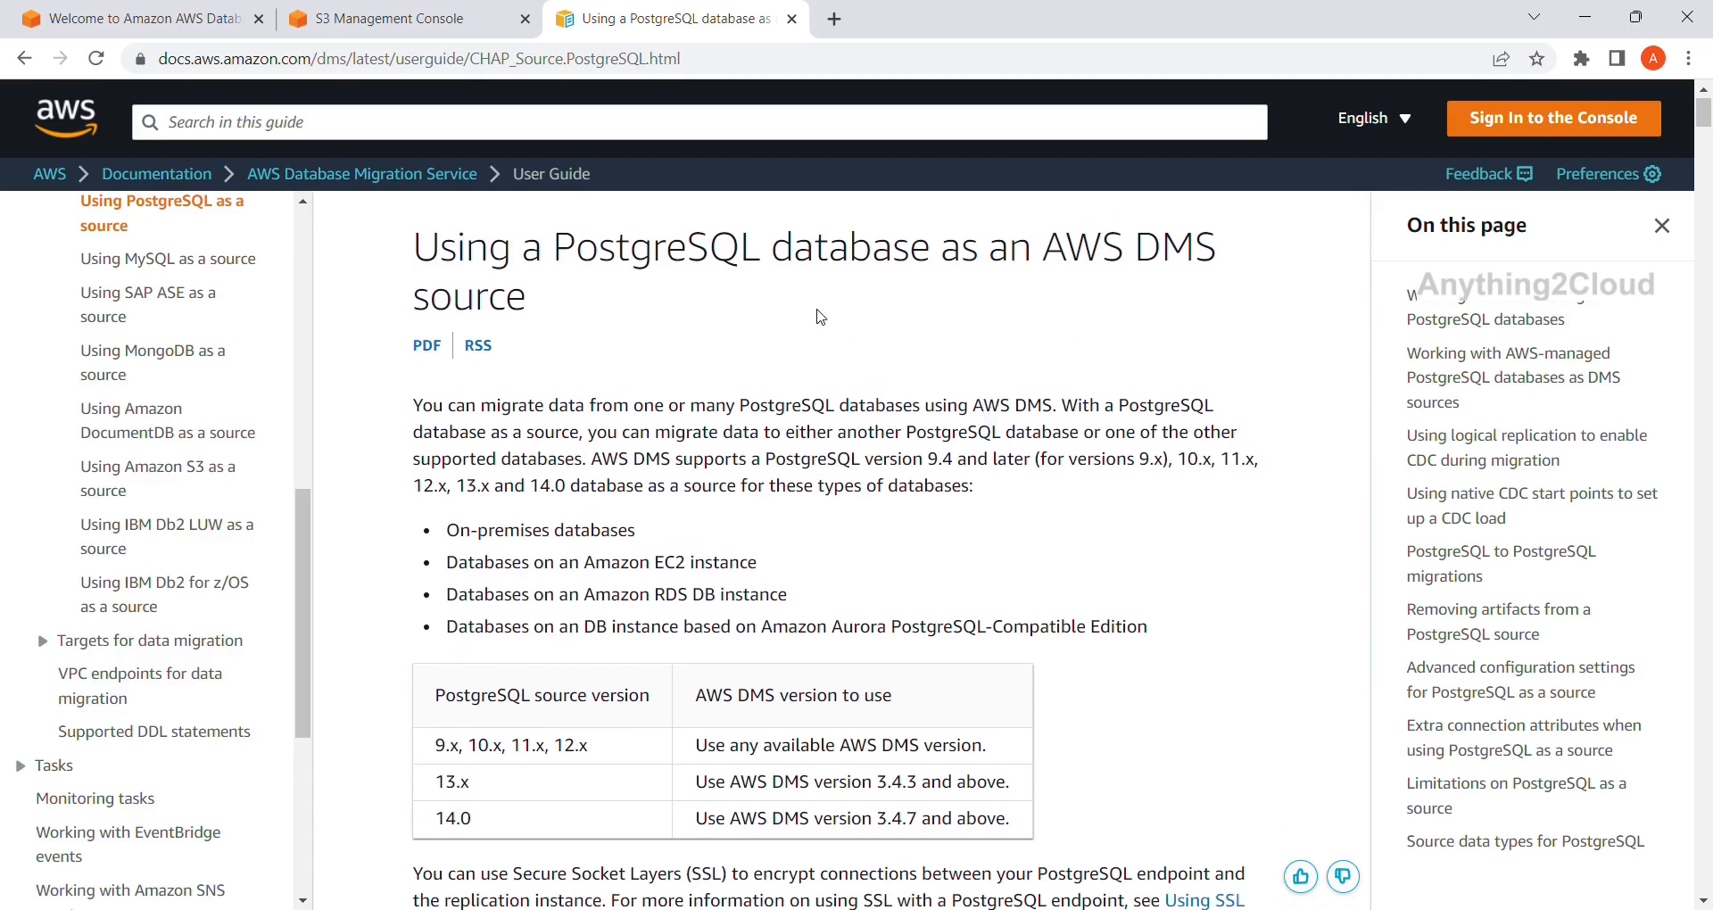
{"action": "scroll", "coordinate": [1115, 306], "scroll_direction": "down", "scroll_amount": 2}
{"action": "scroll", "coordinate": [1127, 306], "scroll_direction": "down", "scroll_amount": 9}
{"action": "scroll", "coordinate": [1131, 308], "scroll_direction": "down", "scroll_amount": 5}
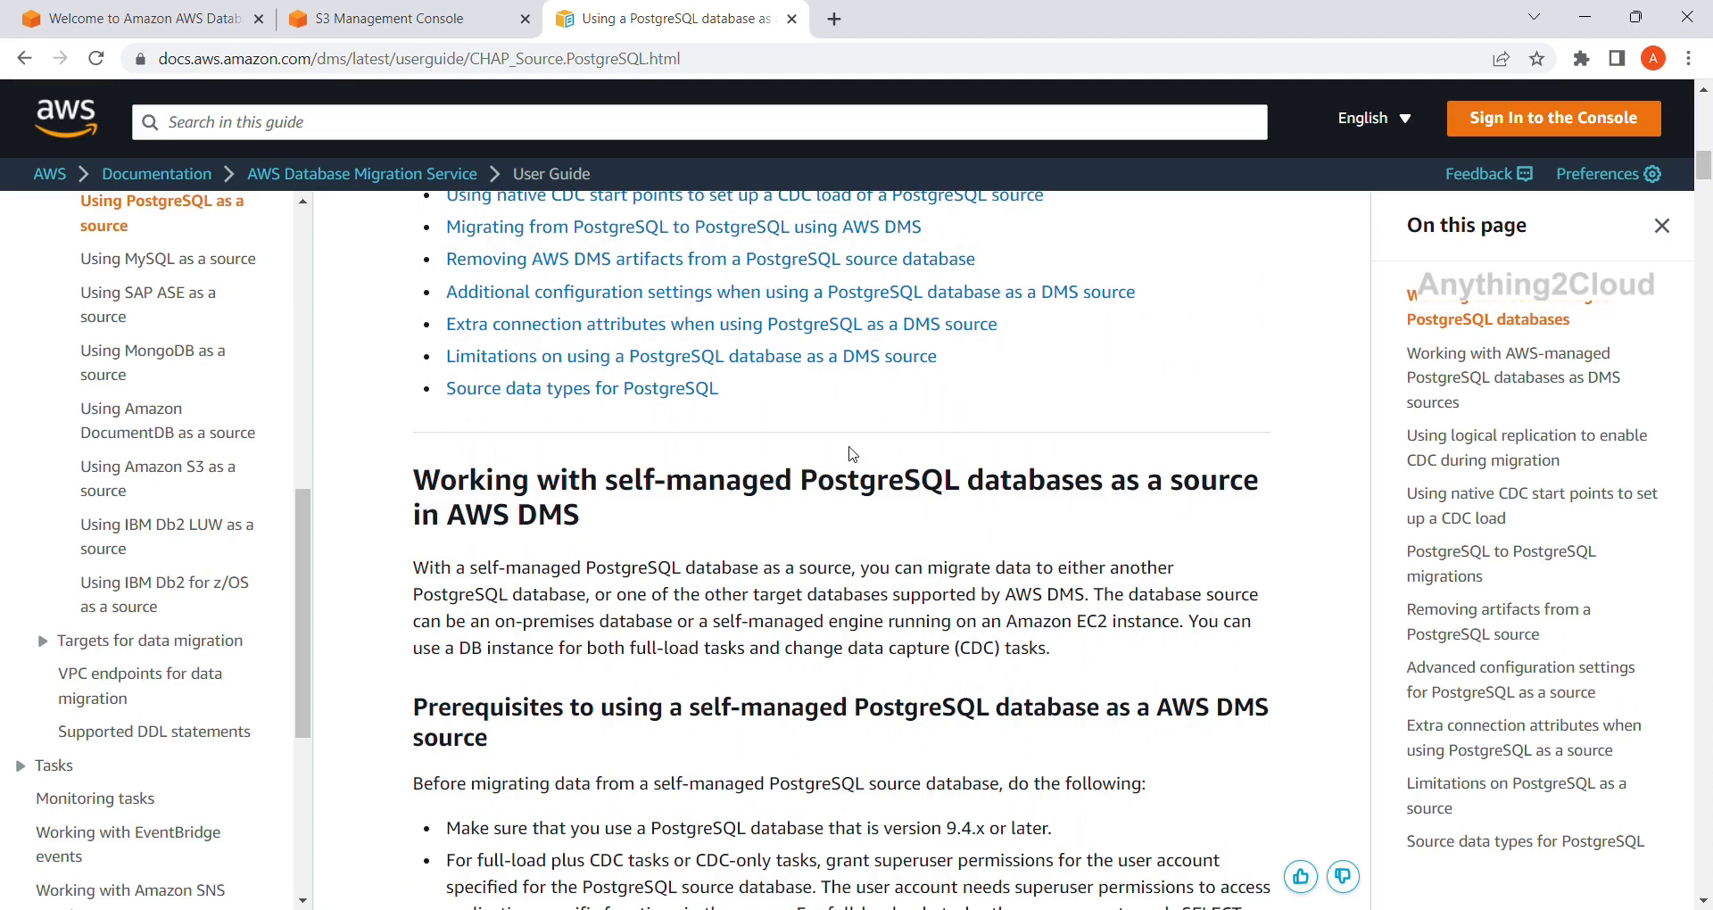
{"action": "scroll", "coordinate": [712, 575], "scroll_direction": "down", "scroll_amount": 10}
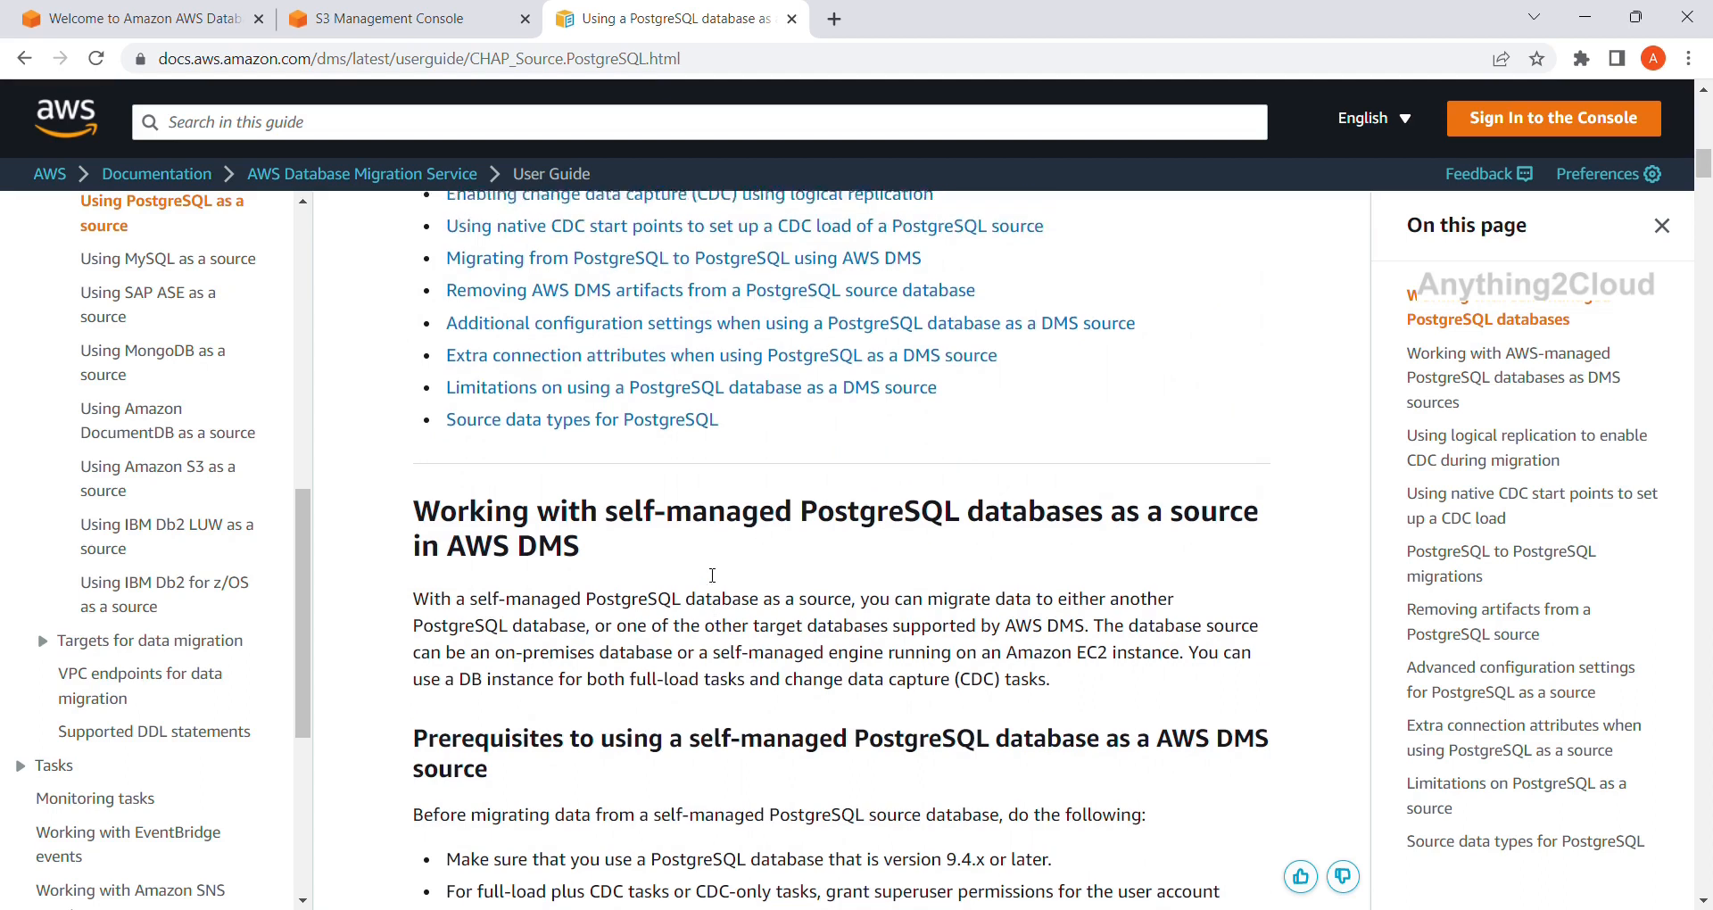
{"action": "scroll", "coordinate": [705, 574], "scroll_direction": "down", "scroll_amount": 10}
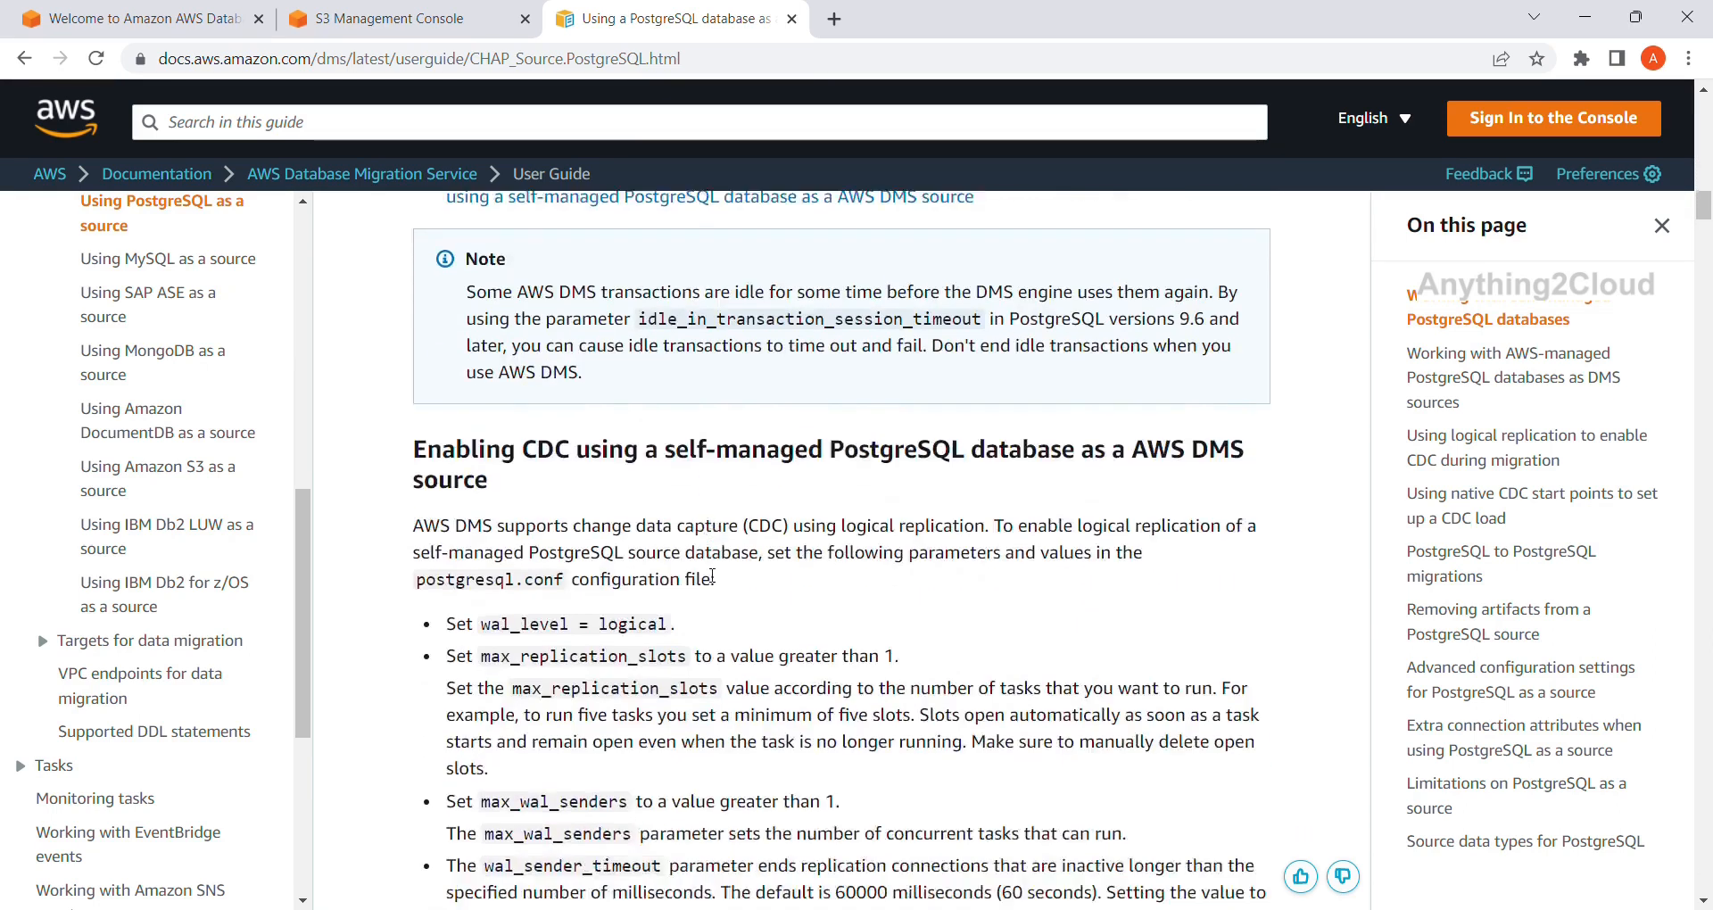
{"action": "scroll", "coordinate": [707, 574], "scroll_direction": "down", "scroll_amount": 4}
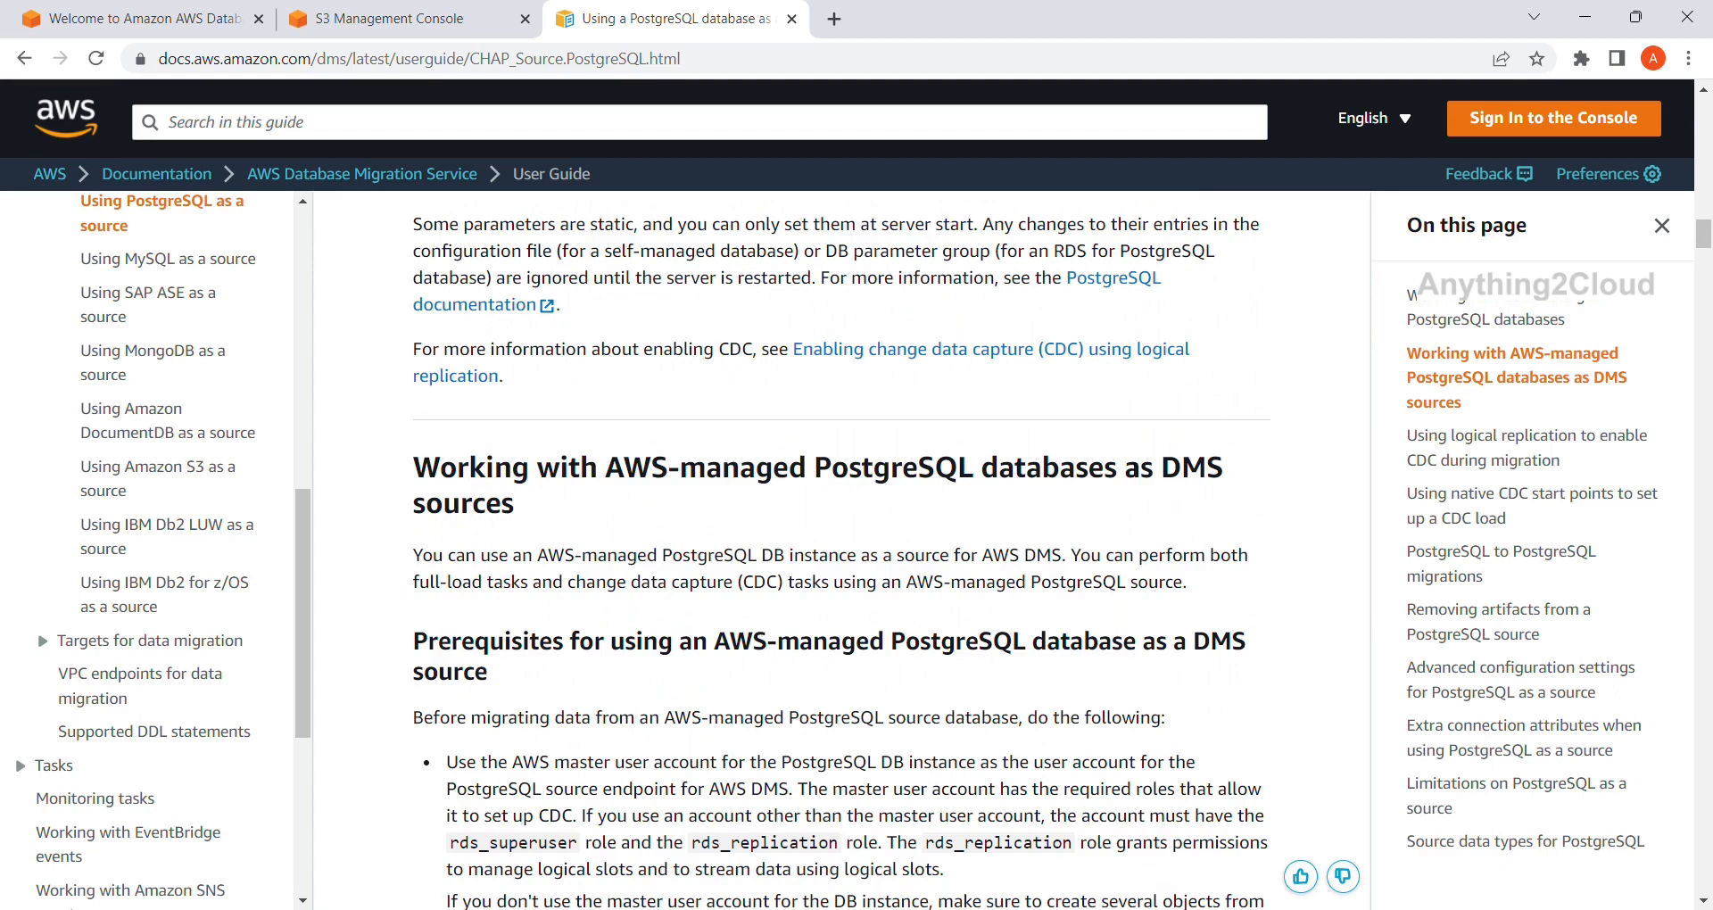
Find 'Working with AWS-managed PostgreSQL databases as DMS sources' and read its Prerequisites.
{"action": "left_click_drag", "start_coordinate": [411, 462], "coordinate": [565, 528]}
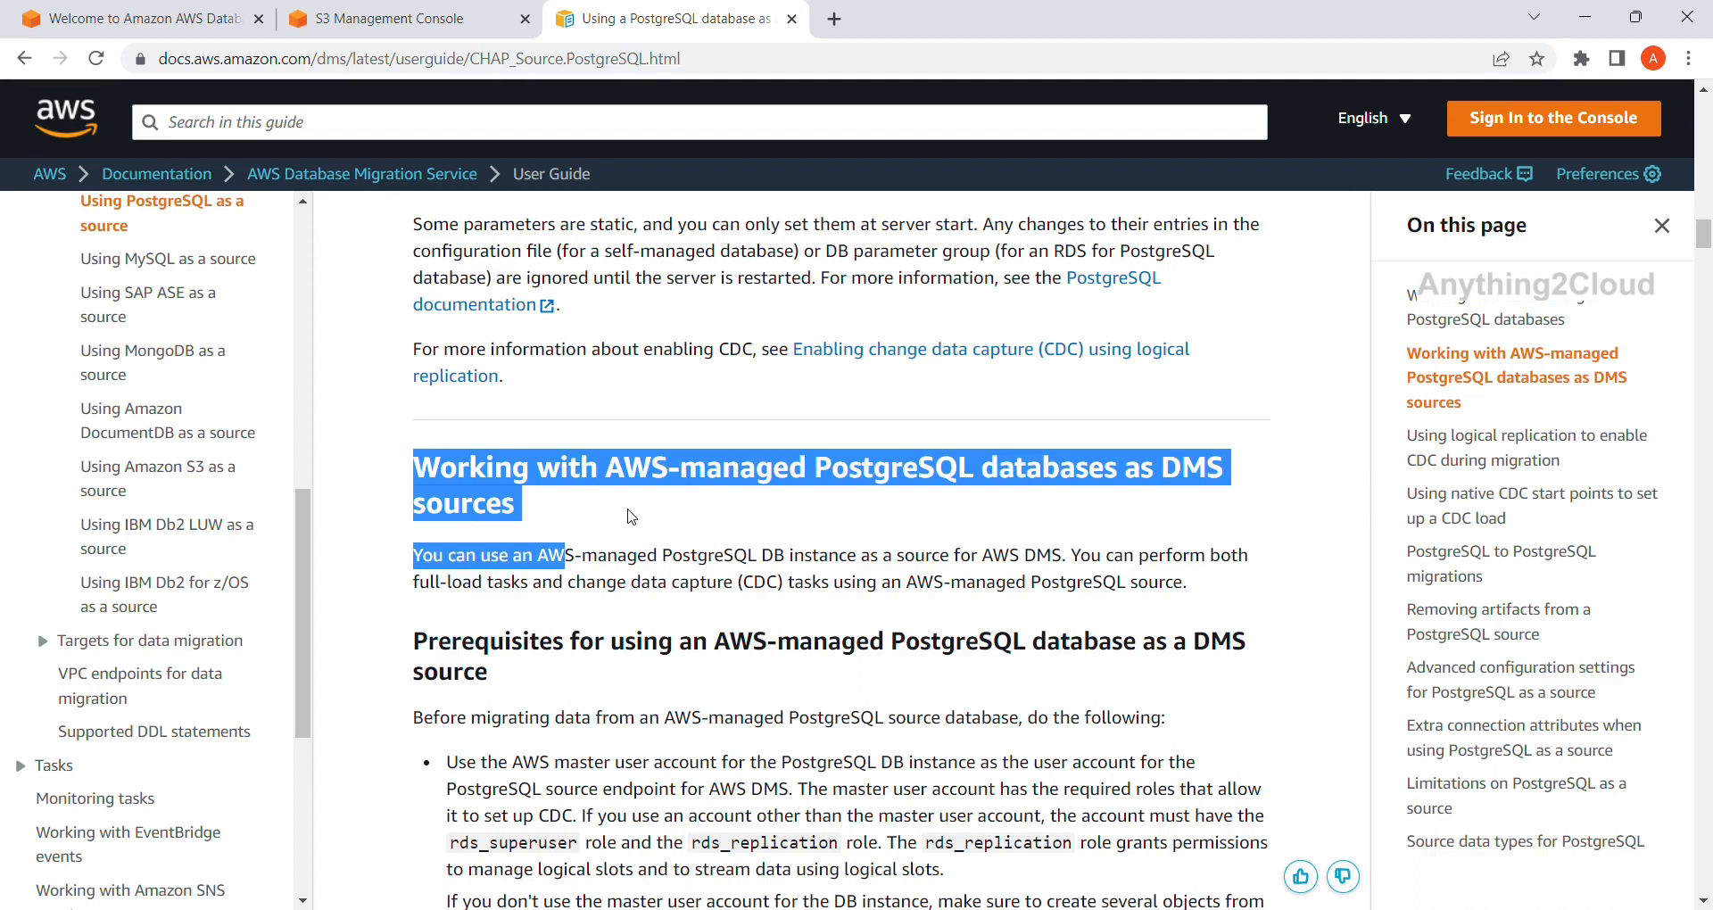
{"action": "left_click", "coordinate": [690, 538]}
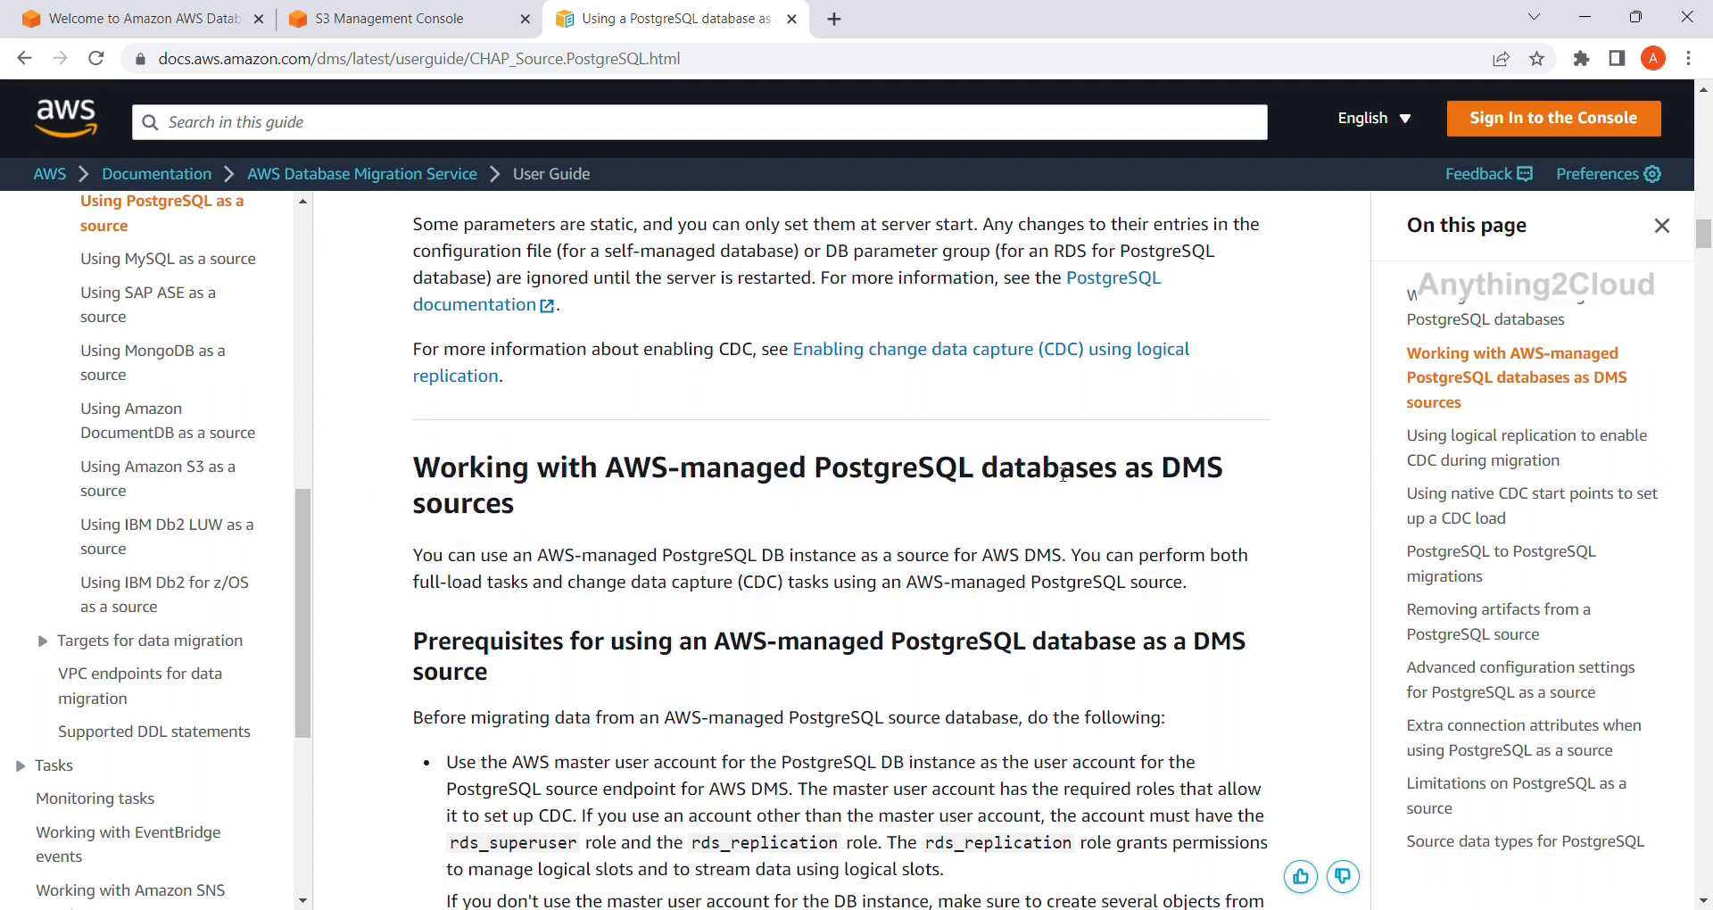
{"action": "scroll", "coordinate": [1062, 513], "scroll_direction": "down", "scroll_amount": 2}
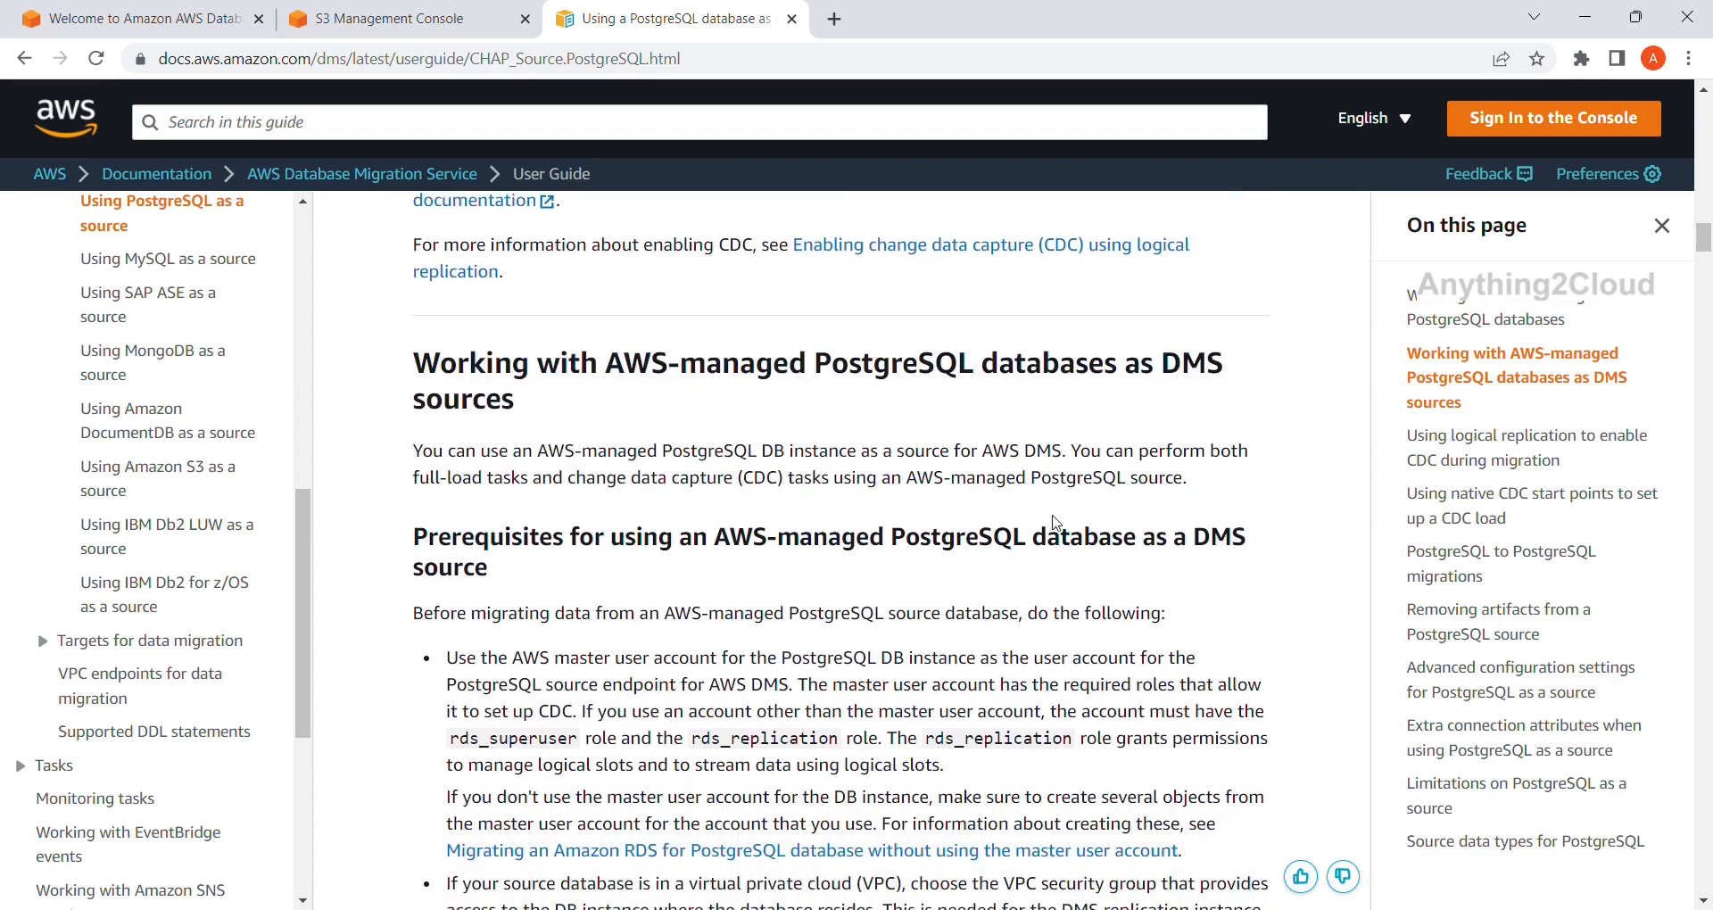
{"action": "scroll", "coordinate": [1035, 493], "scroll_direction": "down", "scroll_amount": 1}
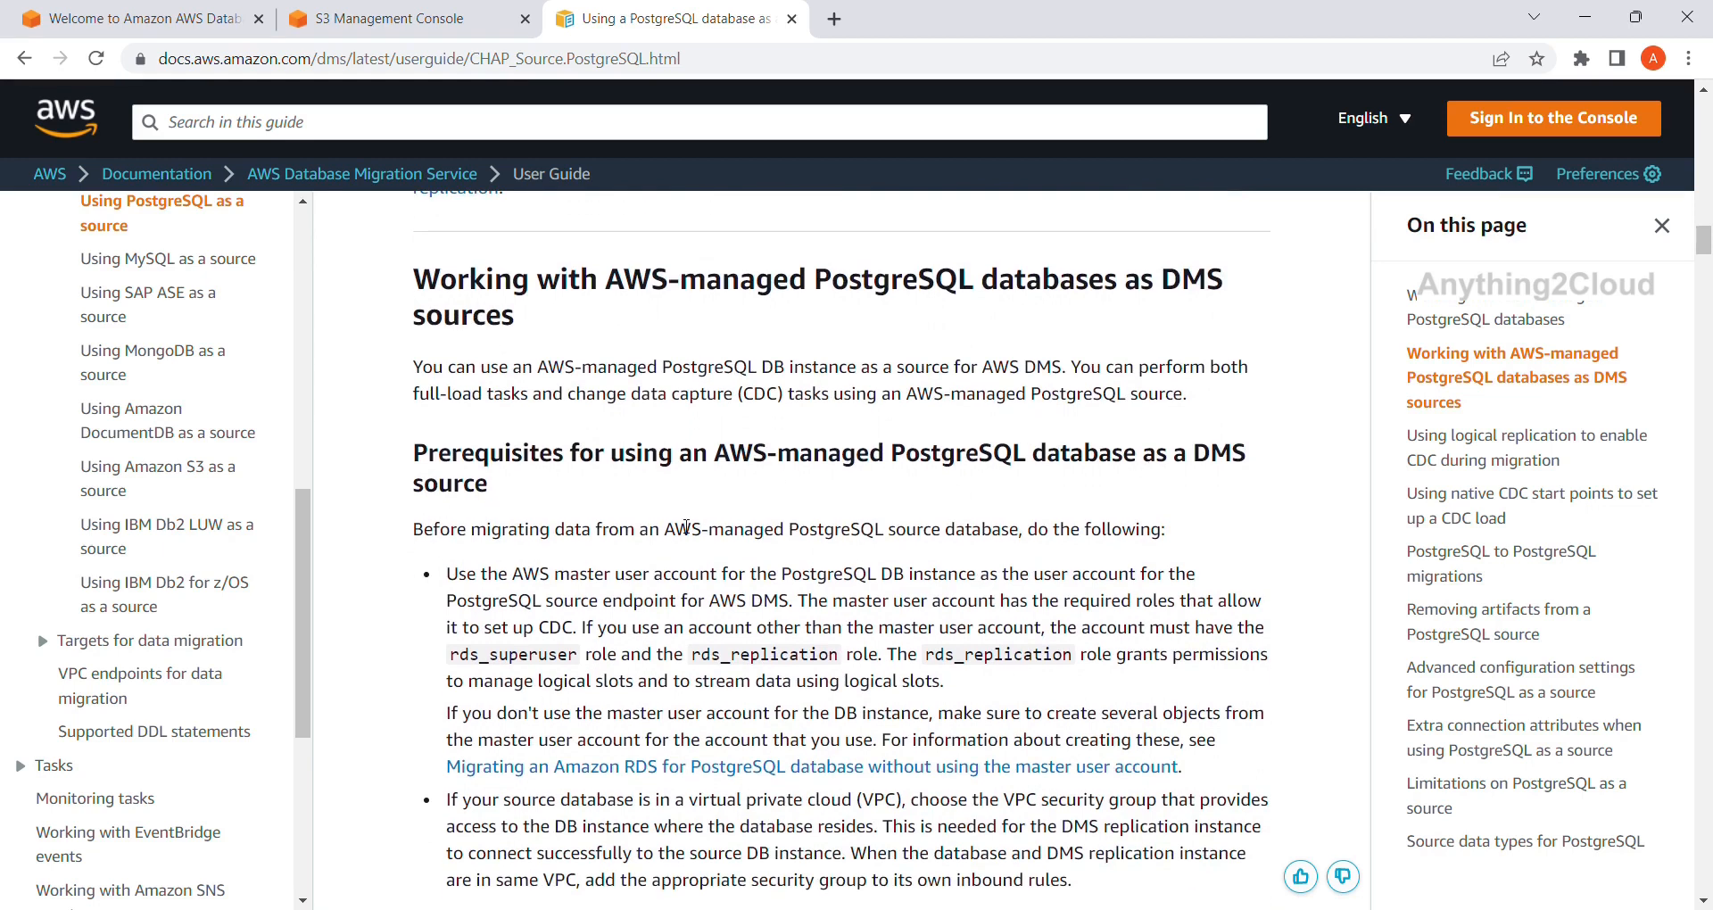
{"action": "scroll", "coordinate": [481, 564], "scroll_direction": "down", "scroll_amount": 1}
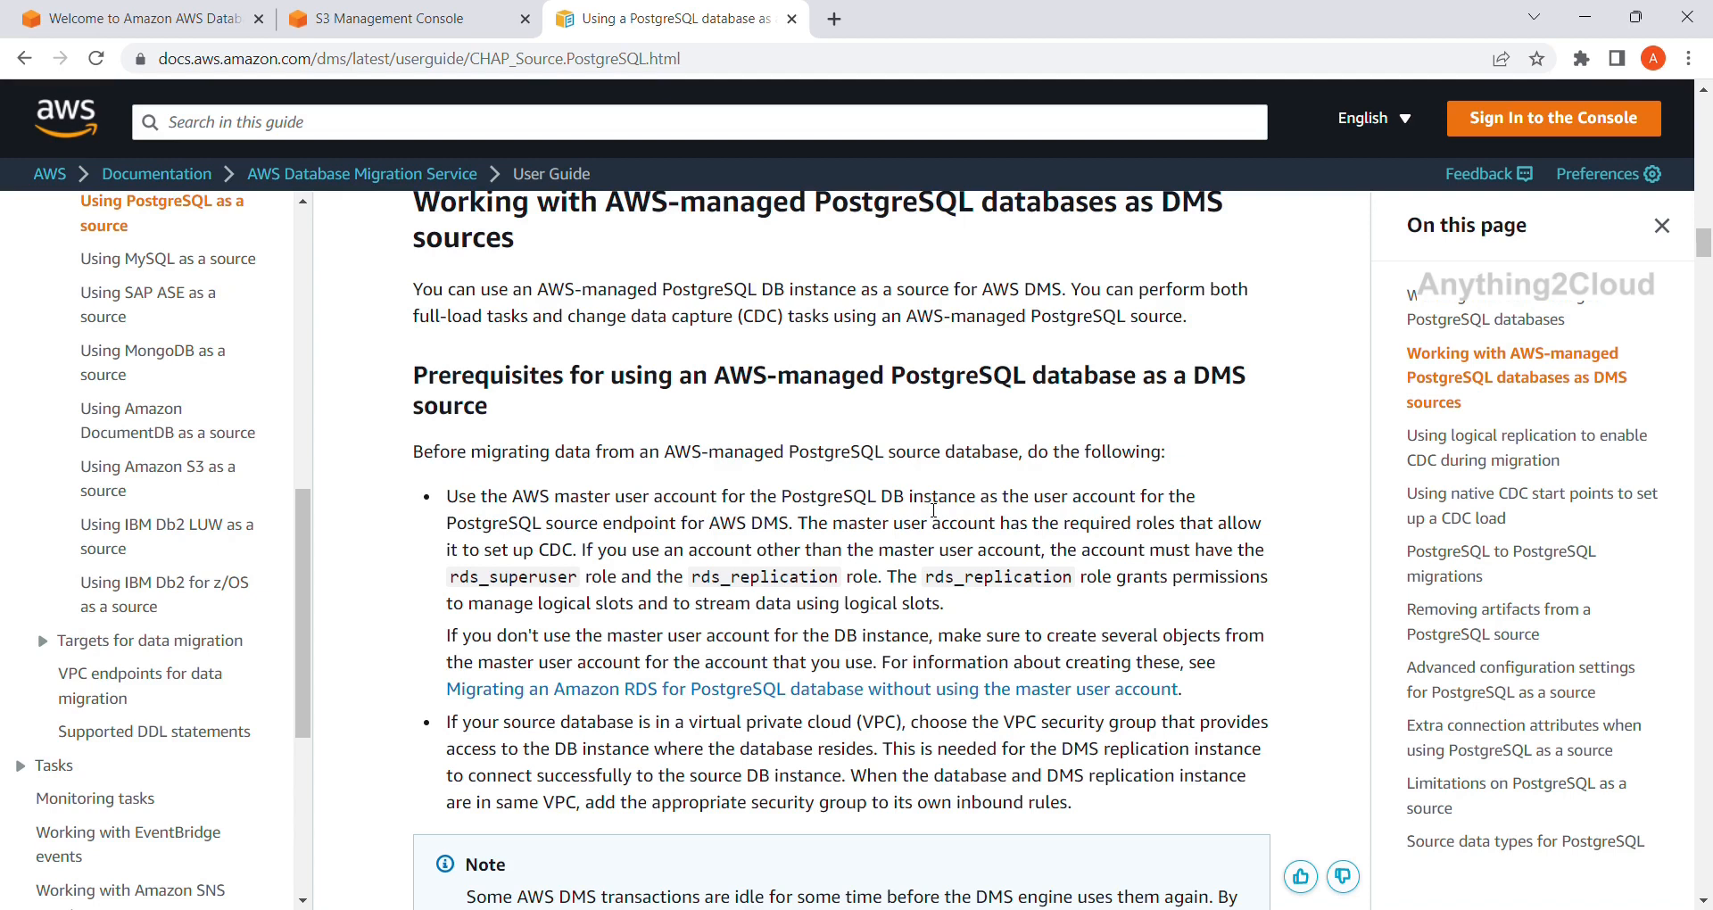
{"action": "scroll", "coordinate": [933, 510], "scroll_direction": "down", "scroll_amount": 2}
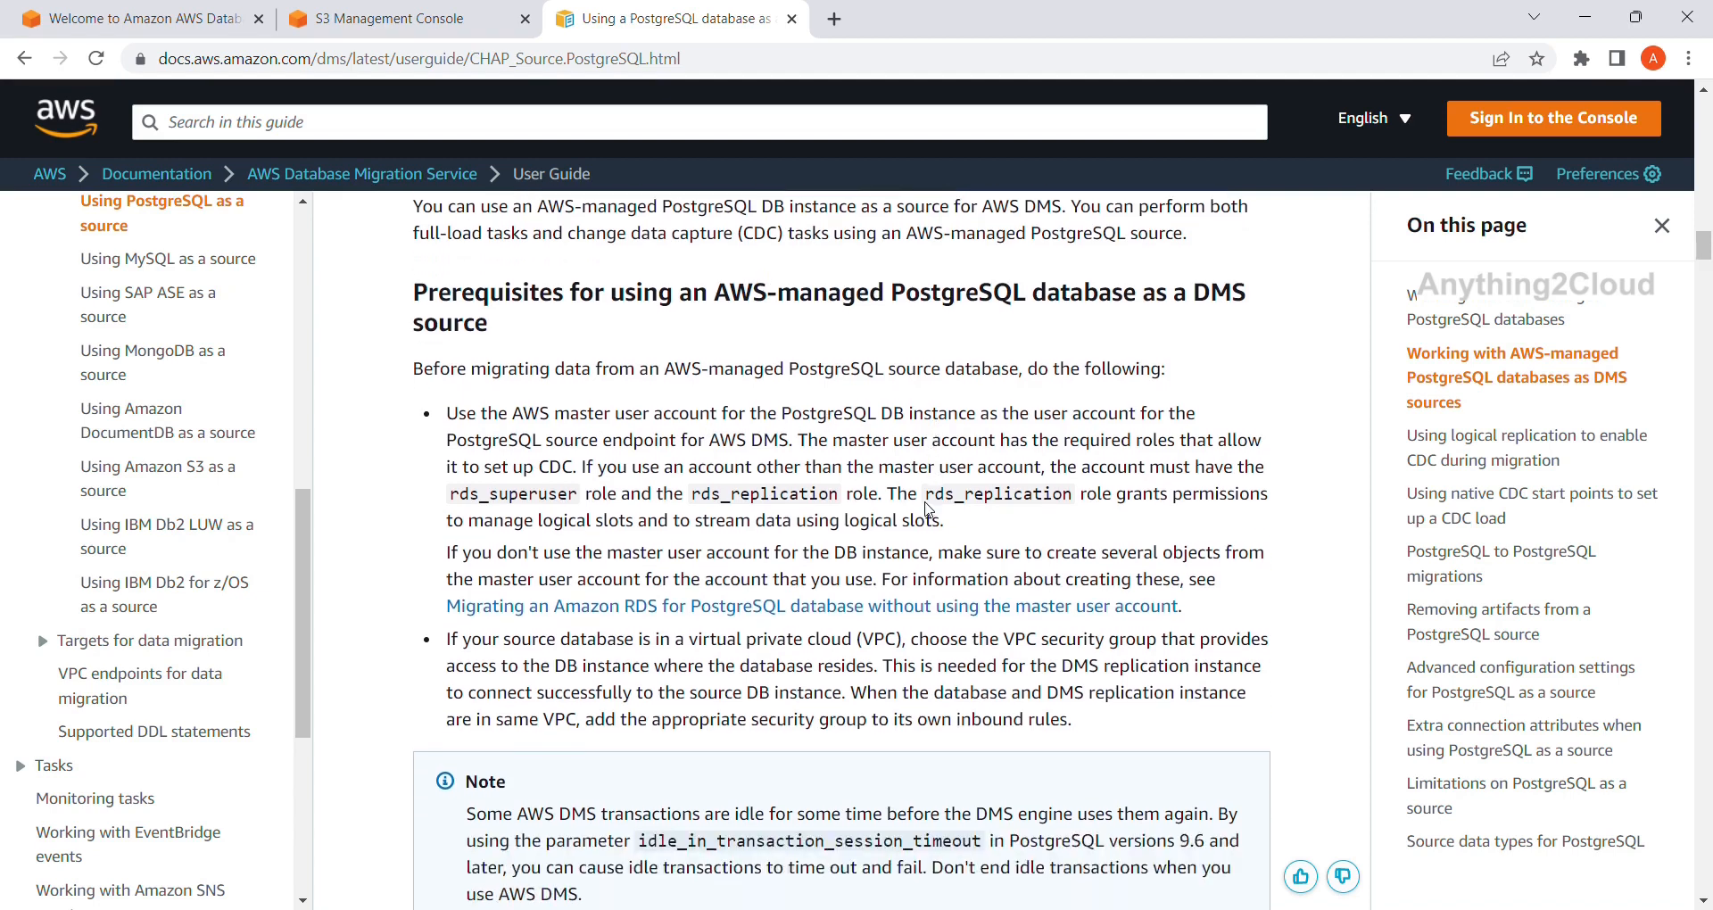
{"action": "scroll", "coordinate": [933, 510], "scroll_direction": "down", "scroll_amount": 1}
{"action": "scroll", "coordinate": [933, 510], "scroll_direction": "up", "scroll_amount": 1}
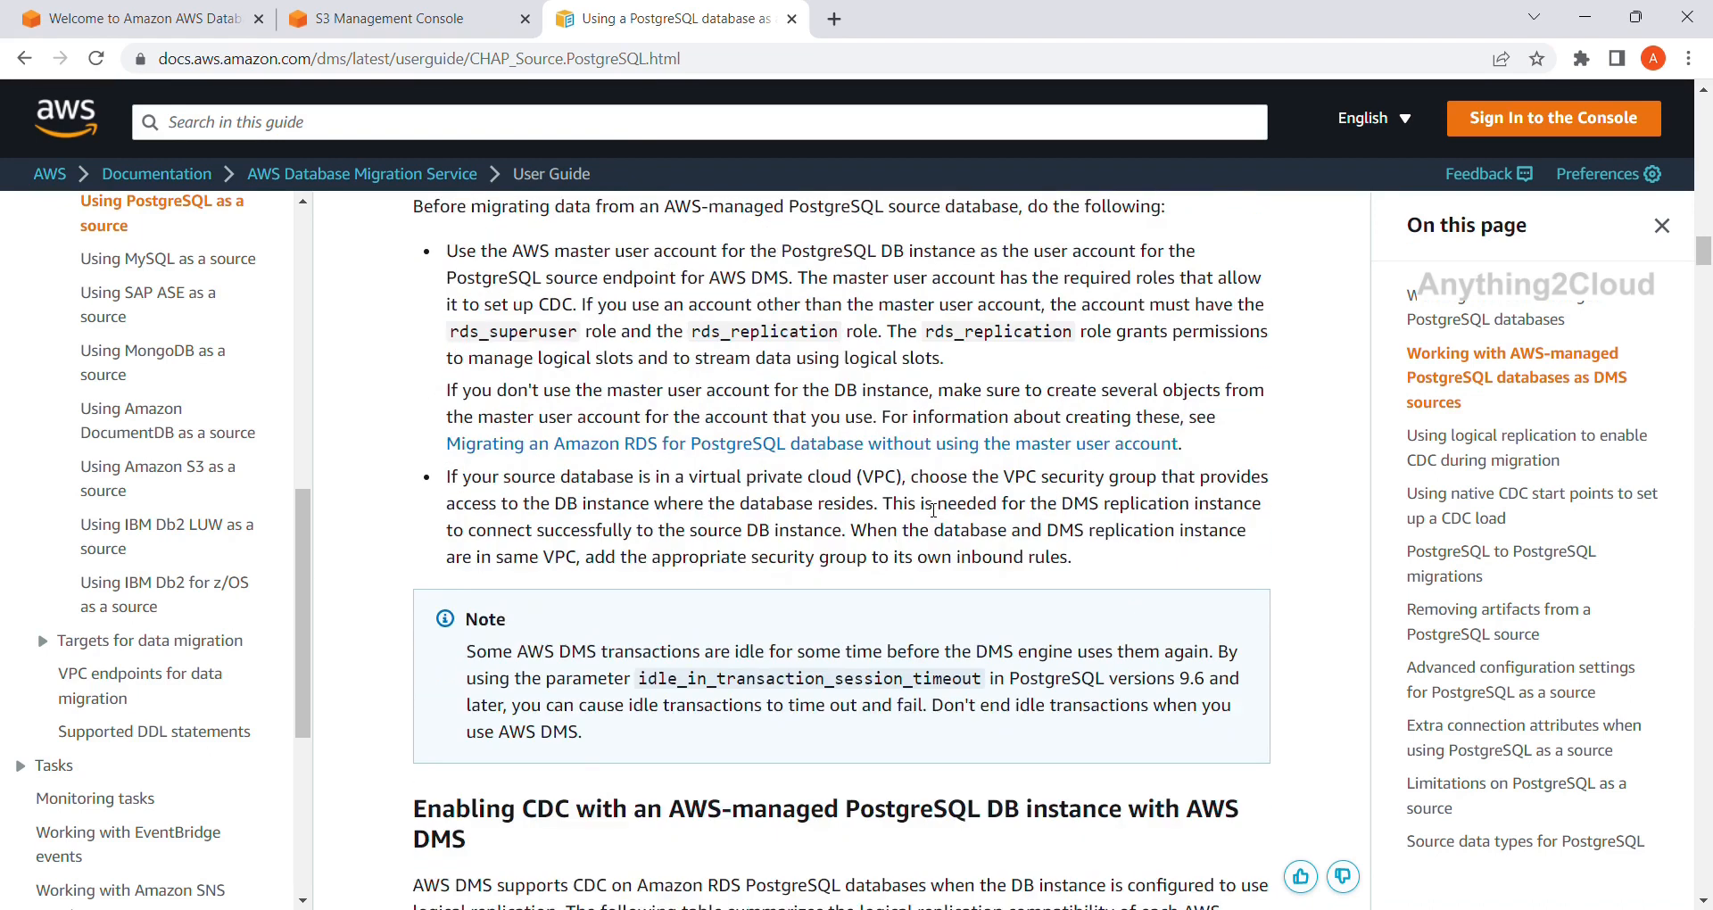
{"action": "scroll", "coordinate": [933, 510], "scroll_direction": "up", "scroll_amount": 1}
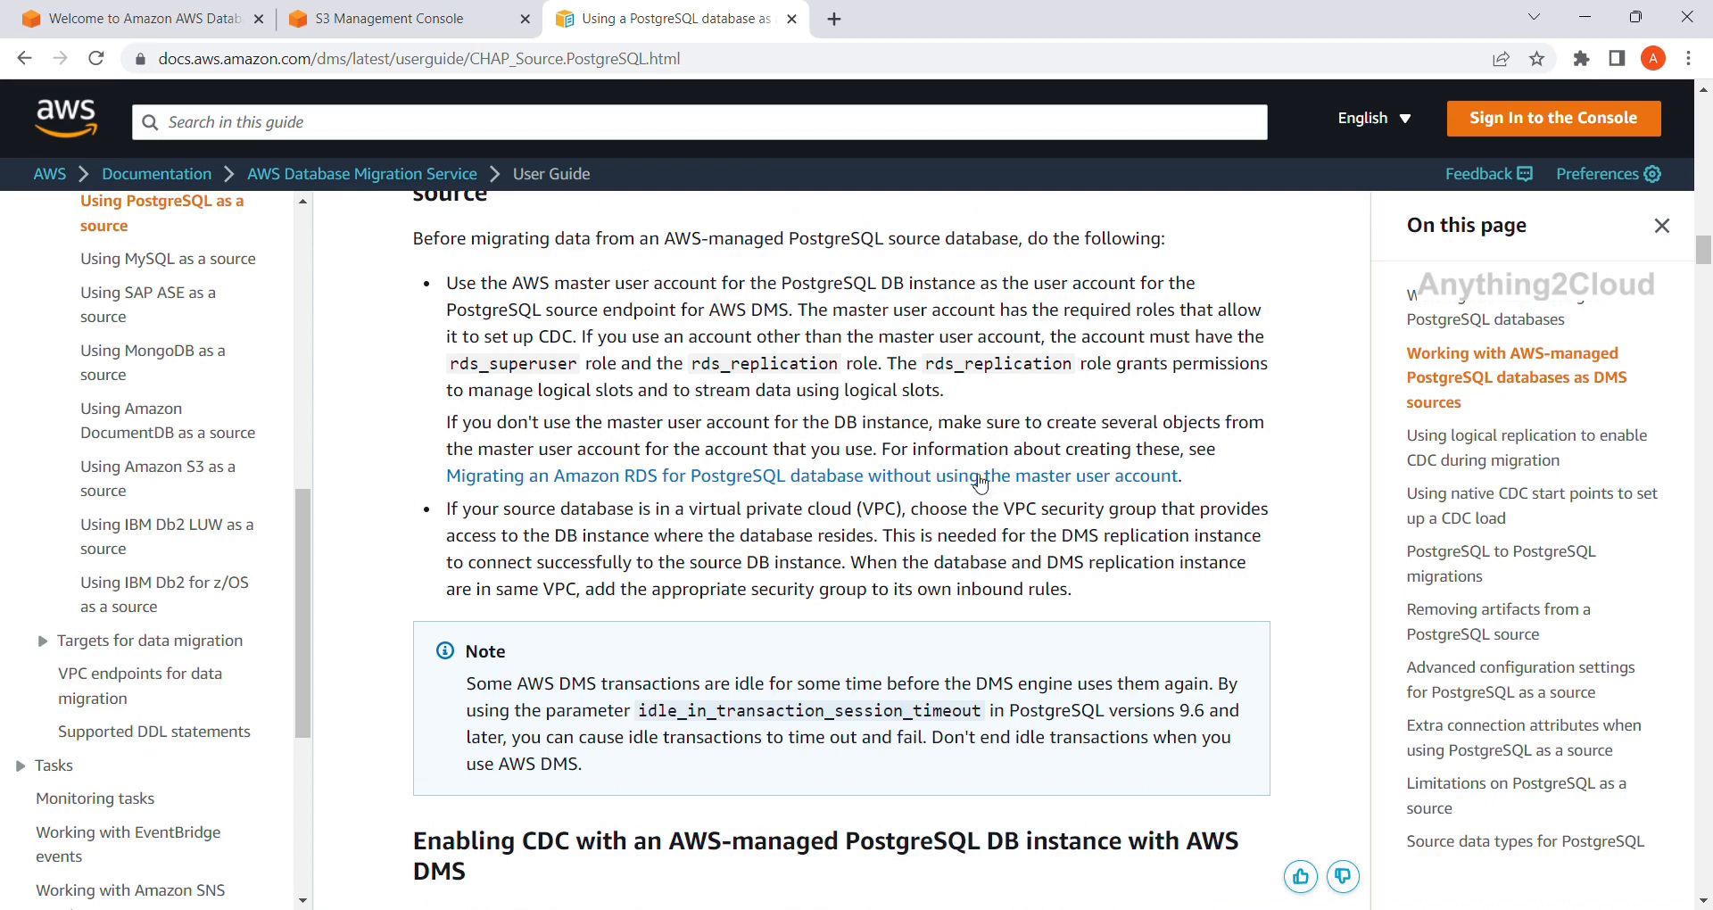
{"action": "scroll", "coordinate": [953, 452], "scroll_direction": "up", "scroll_amount": 1}
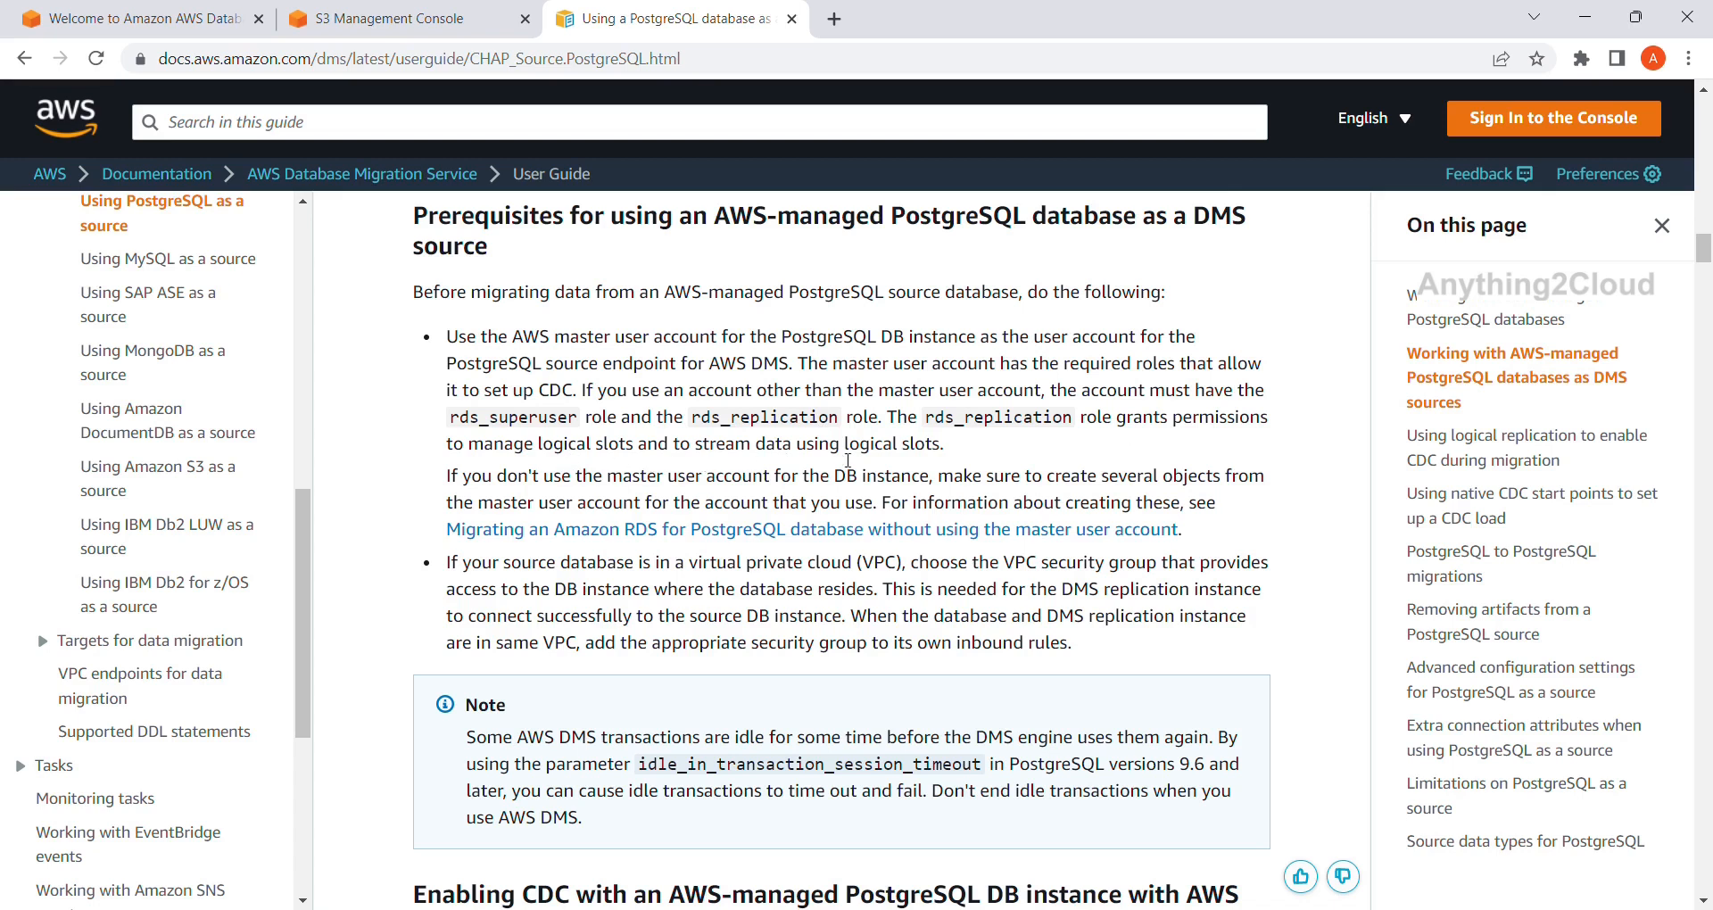
Scroll past the Aurora version table to the RDS PostgreSQL logical replication steps.
{"action": "scroll", "coordinate": [797, 460], "scroll_direction": "down", "scroll_amount": 1}
{"action": "scroll", "coordinate": [874, 459], "scroll_direction": "down", "scroll_amount": 5}
{"action": "scroll", "coordinate": [875, 461], "scroll_direction": "down", "scroll_amount": 4}
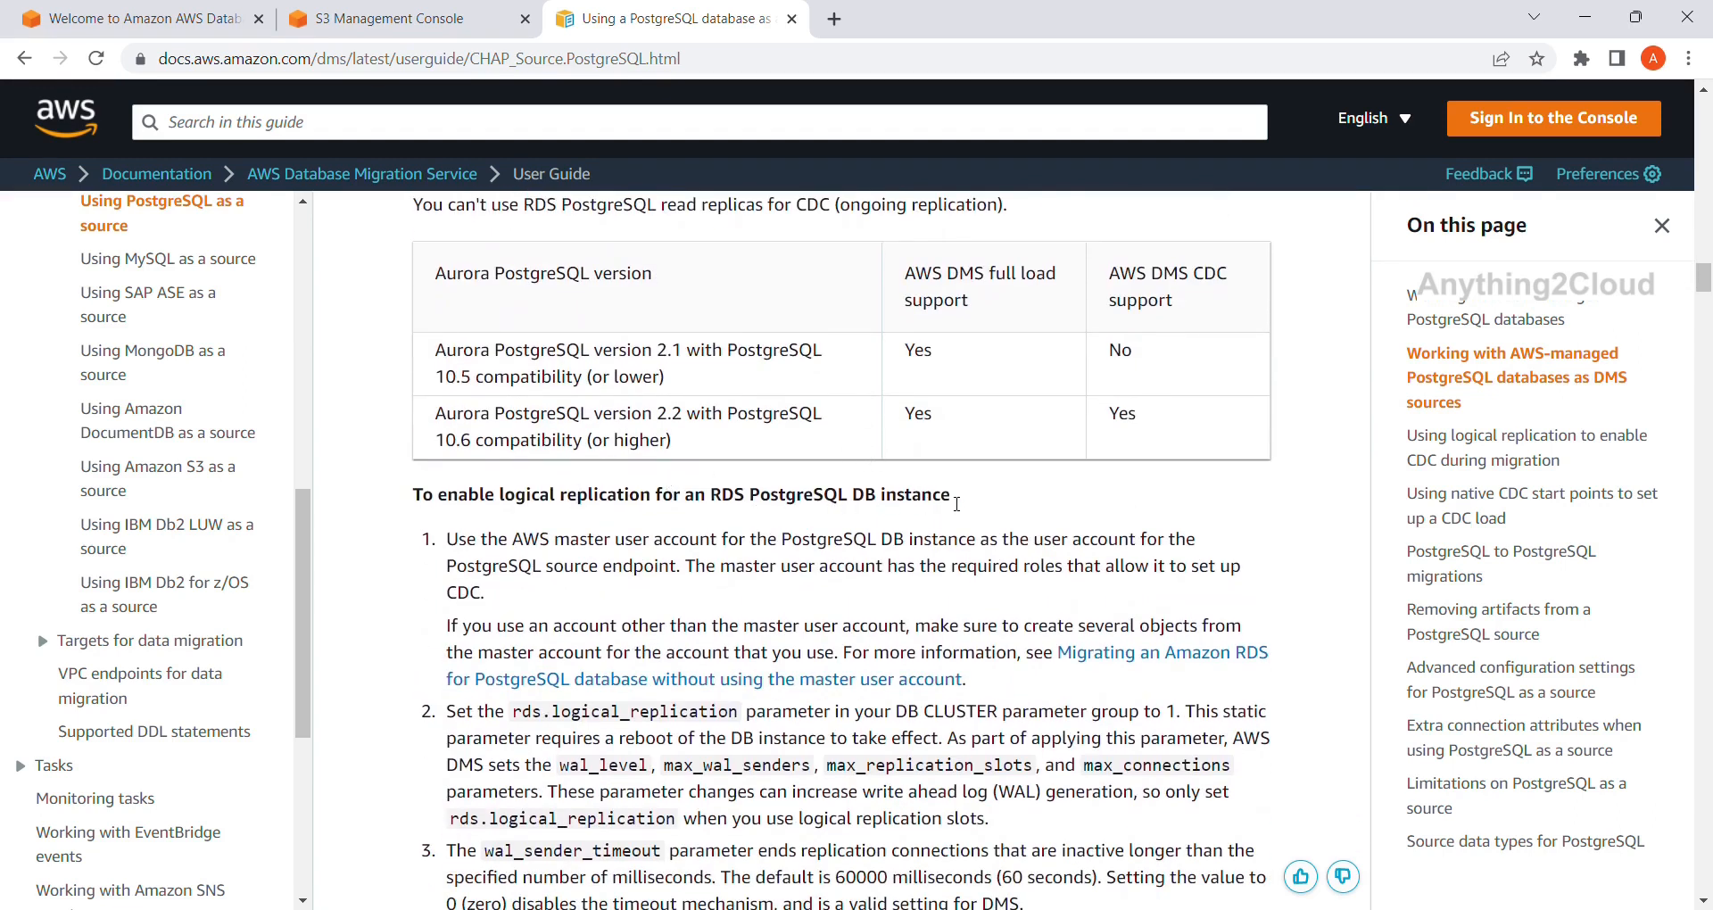
{"action": "scroll", "coordinate": [723, 461], "scroll_direction": "down", "scroll_amount": 1}
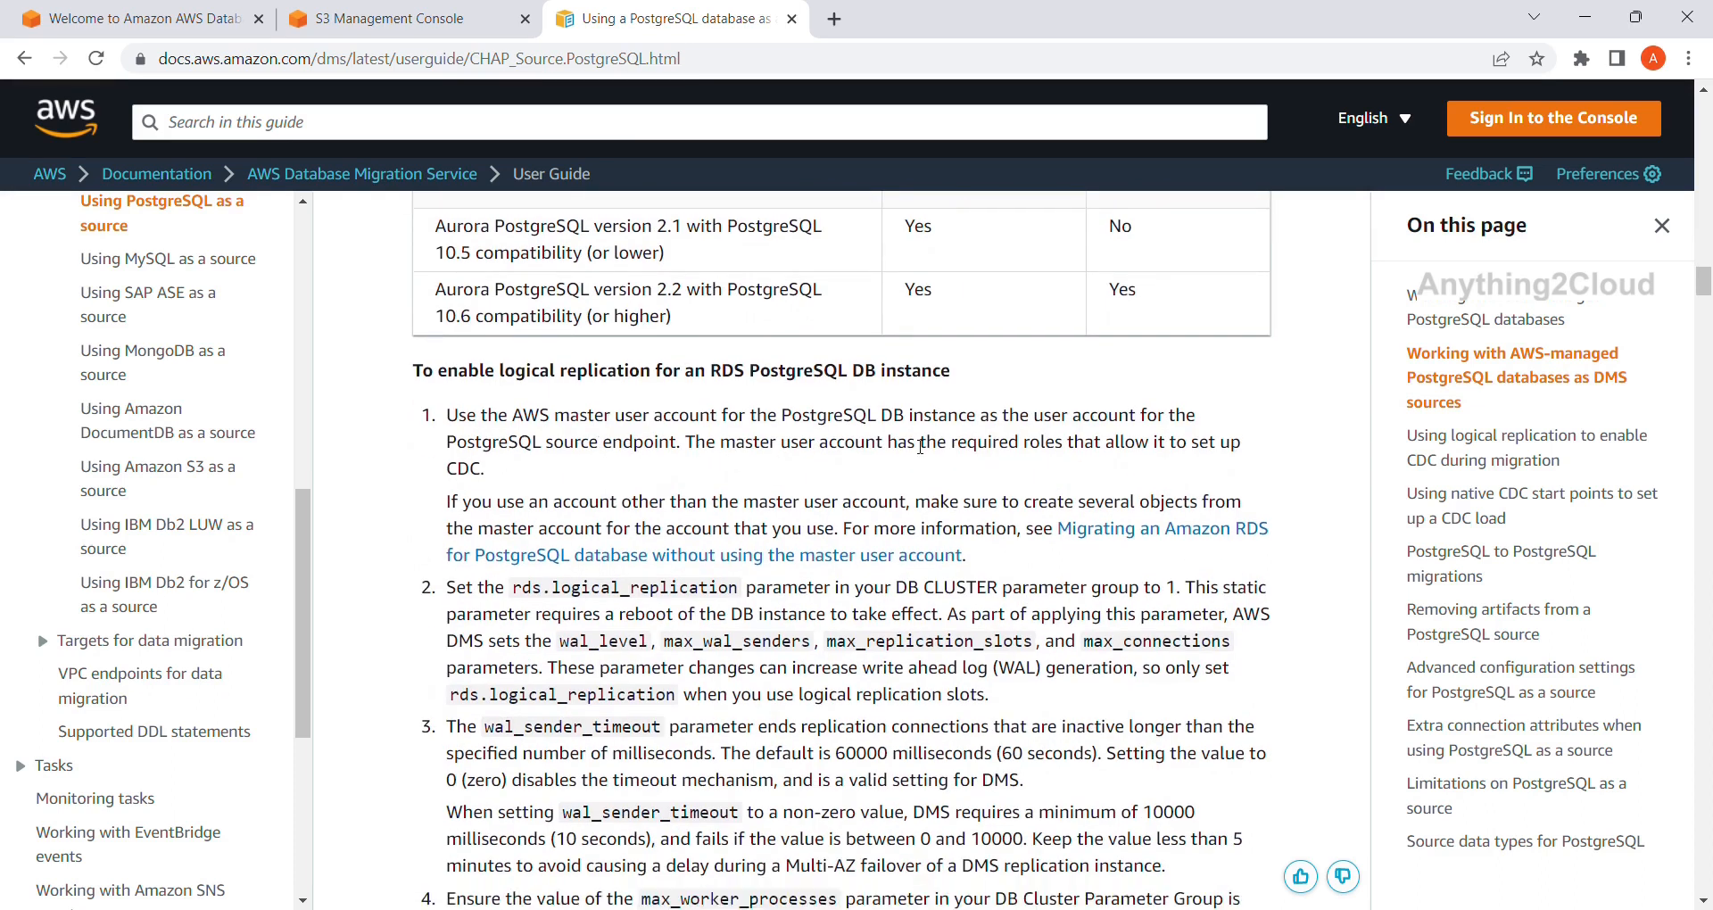
{"action": "scroll", "coordinate": [1019, 511], "scroll_direction": "down", "scroll_amount": 1}
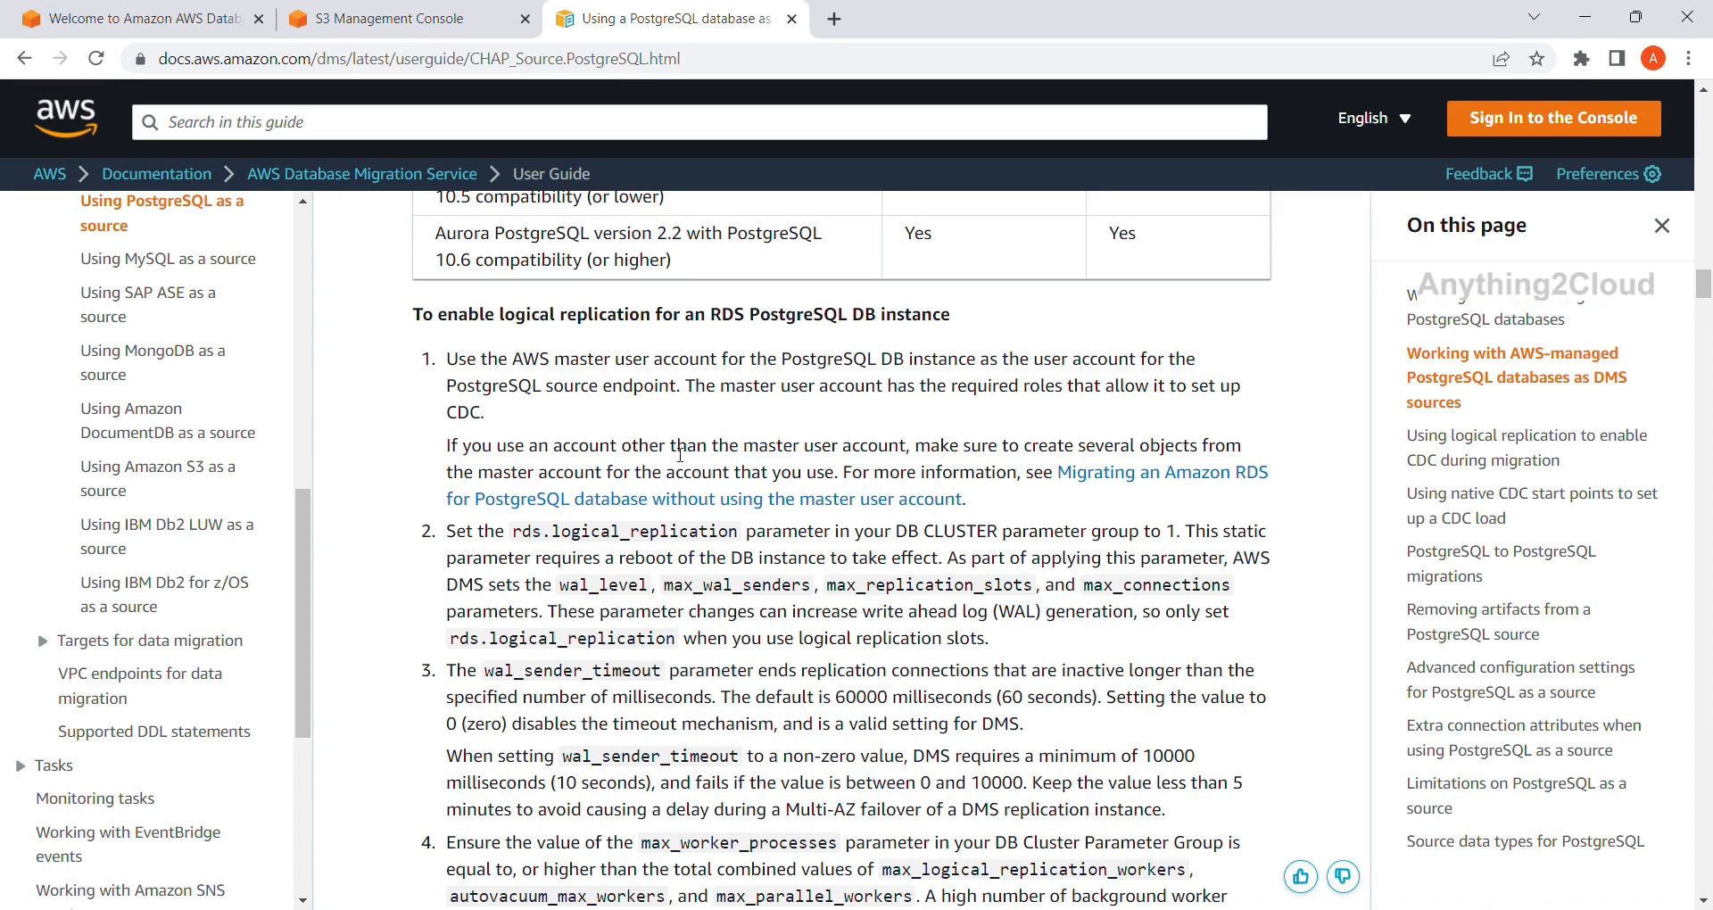
{"action": "scroll", "coordinate": [680, 454], "scroll_direction": "down", "scroll_amount": 1}
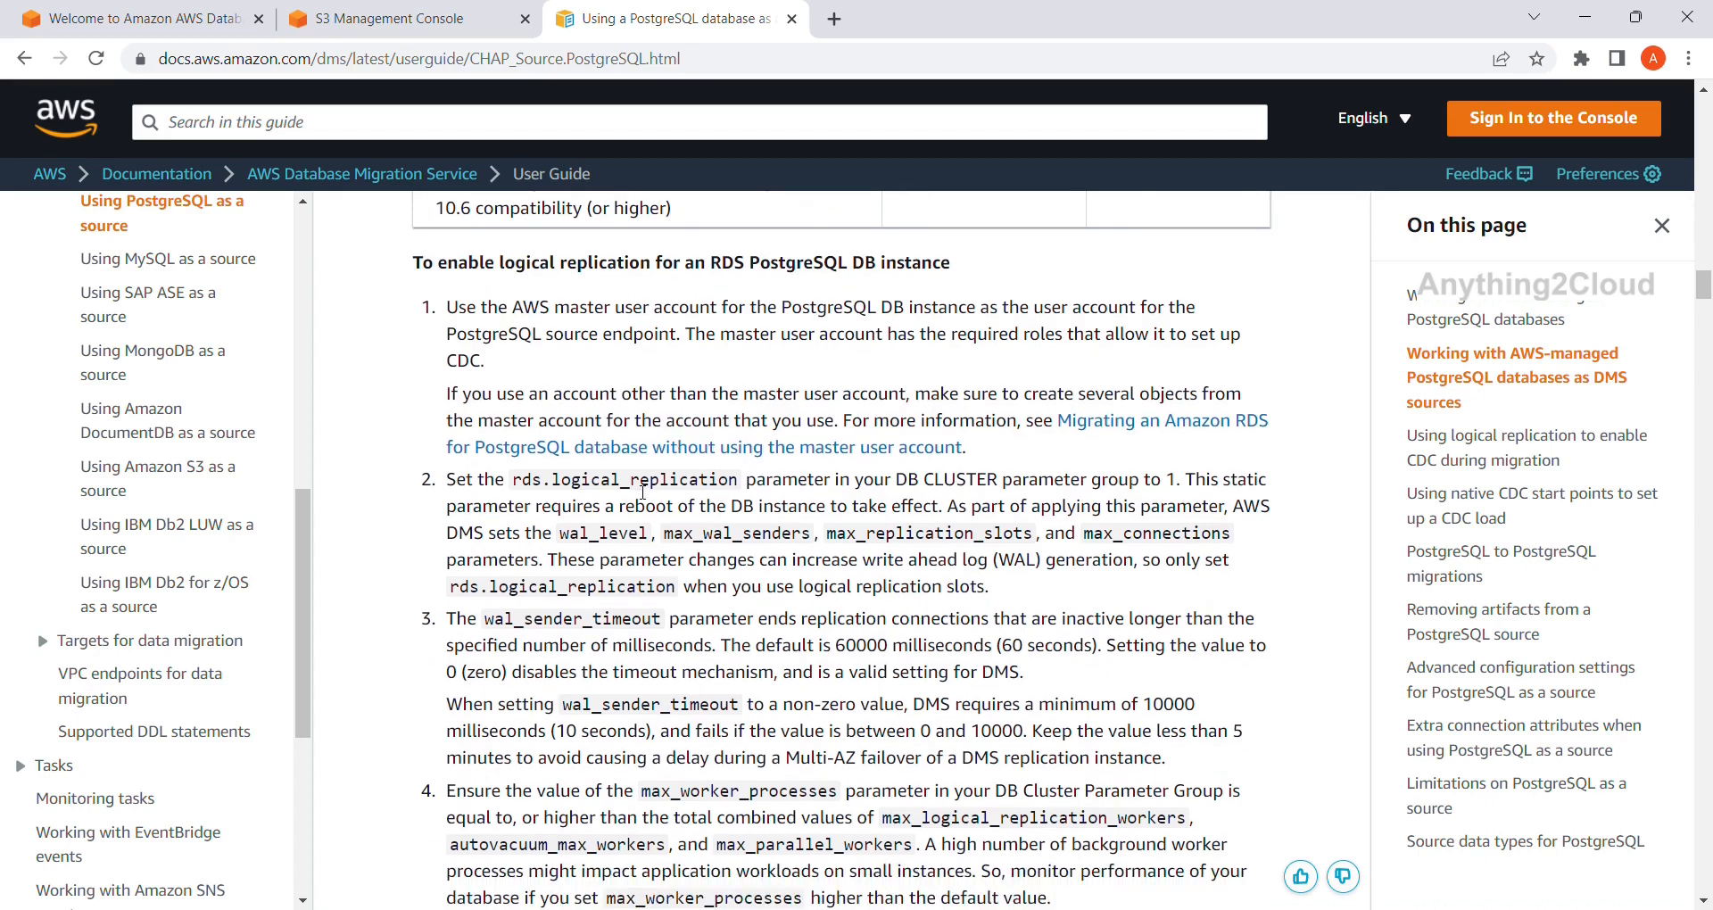
Search for RDS from the S3 console and bring up the RDS dashboard for EU (London).
{"action": "left_click", "coordinate": [177, 10]}
{"action": "left_click", "coordinate": [308, 12]}
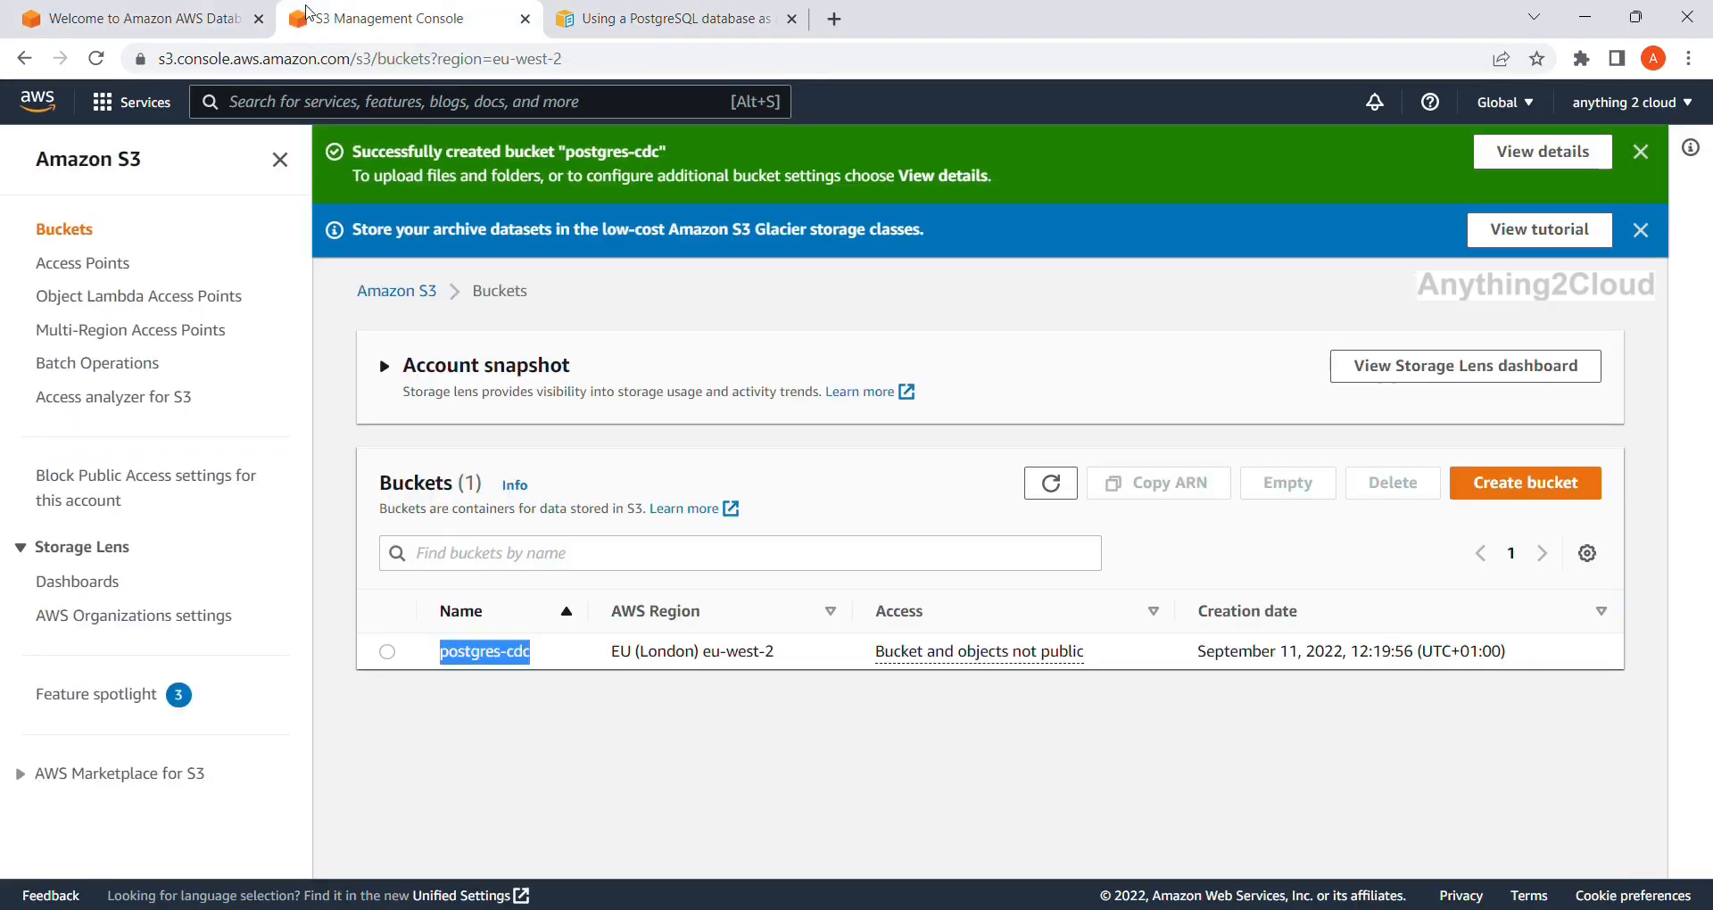
{"action": "left_click", "coordinate": [412, 114]}
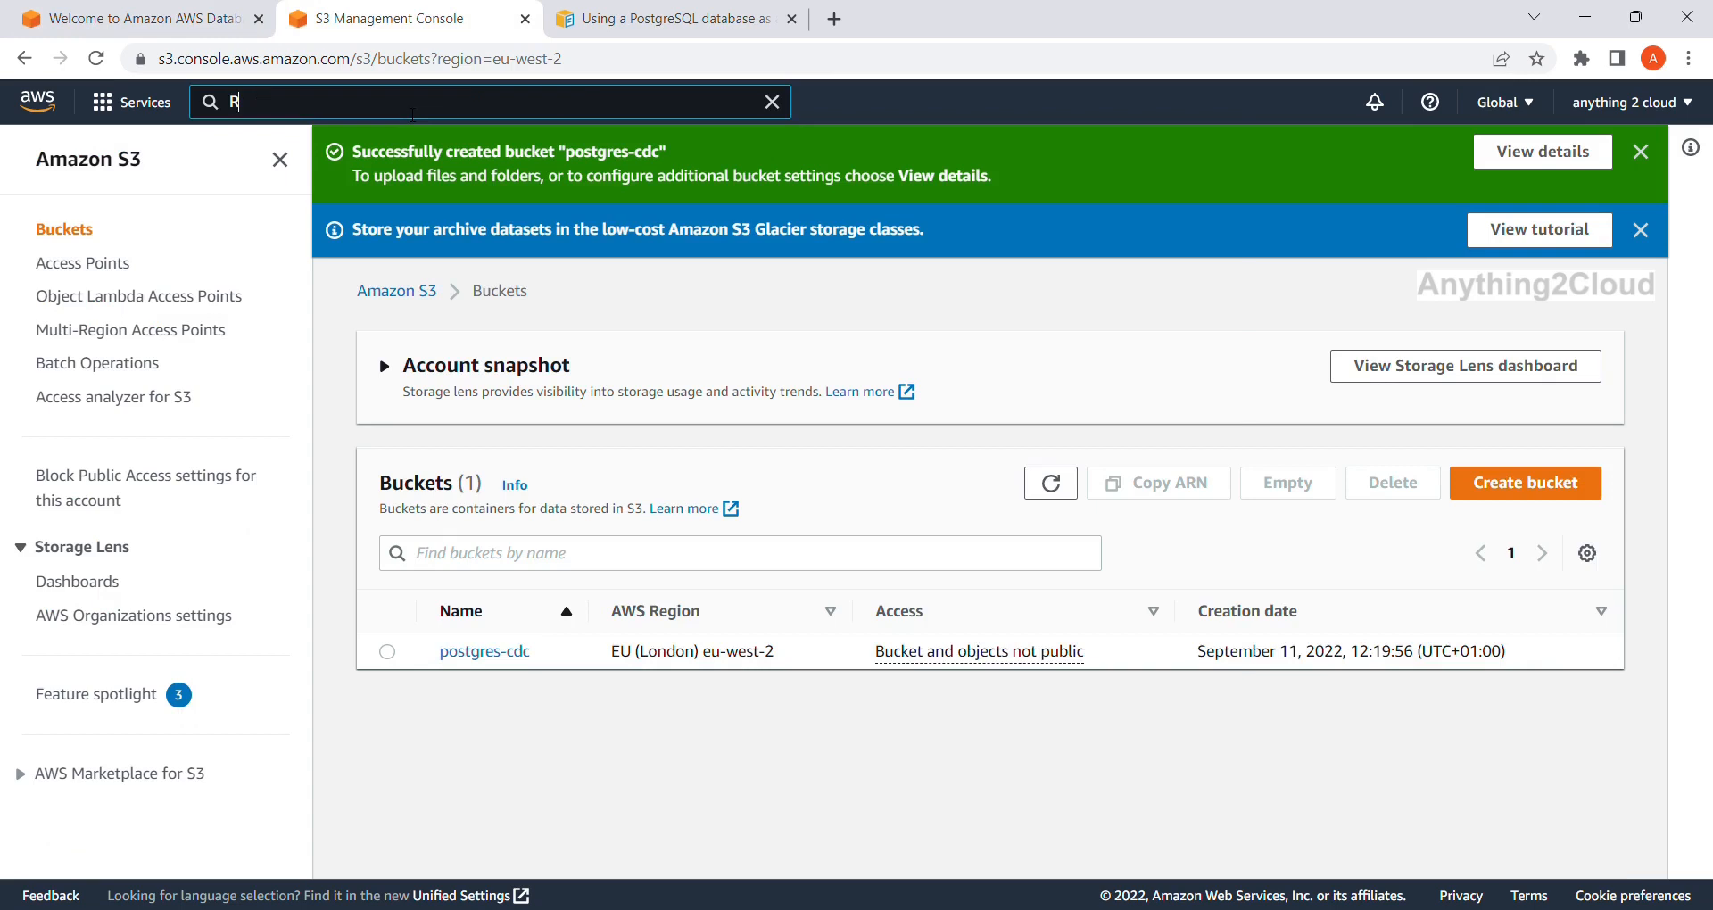
{"action": "type", "text": "RDS"}
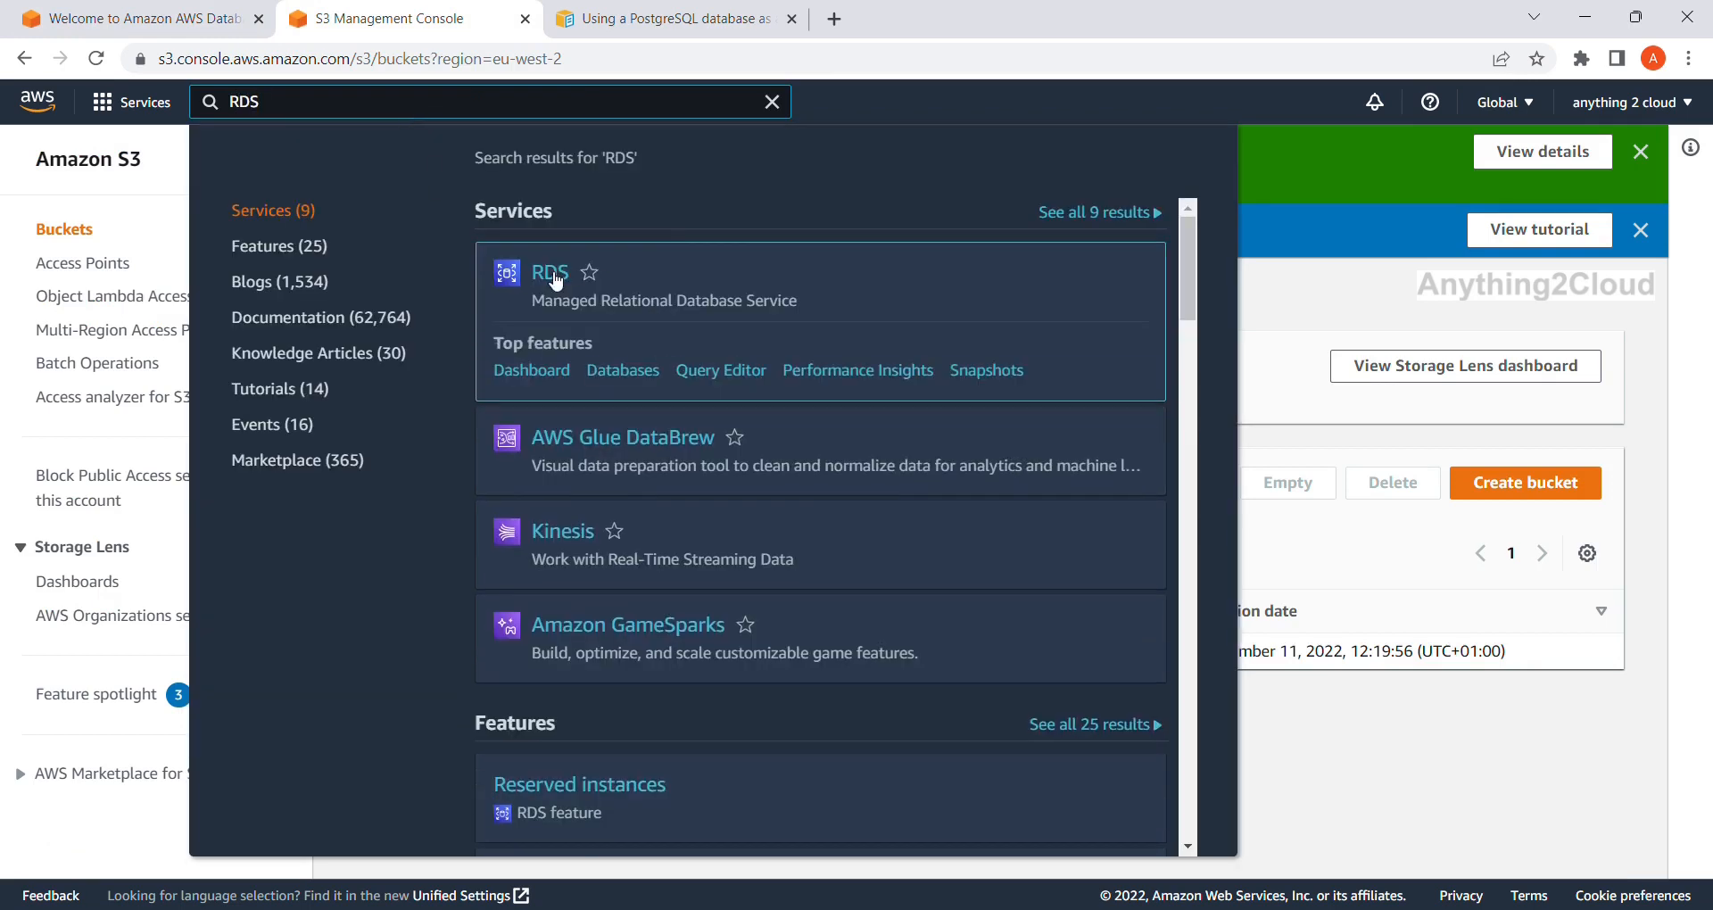
{"action": "left_click", "coordinate": [555, 279]}
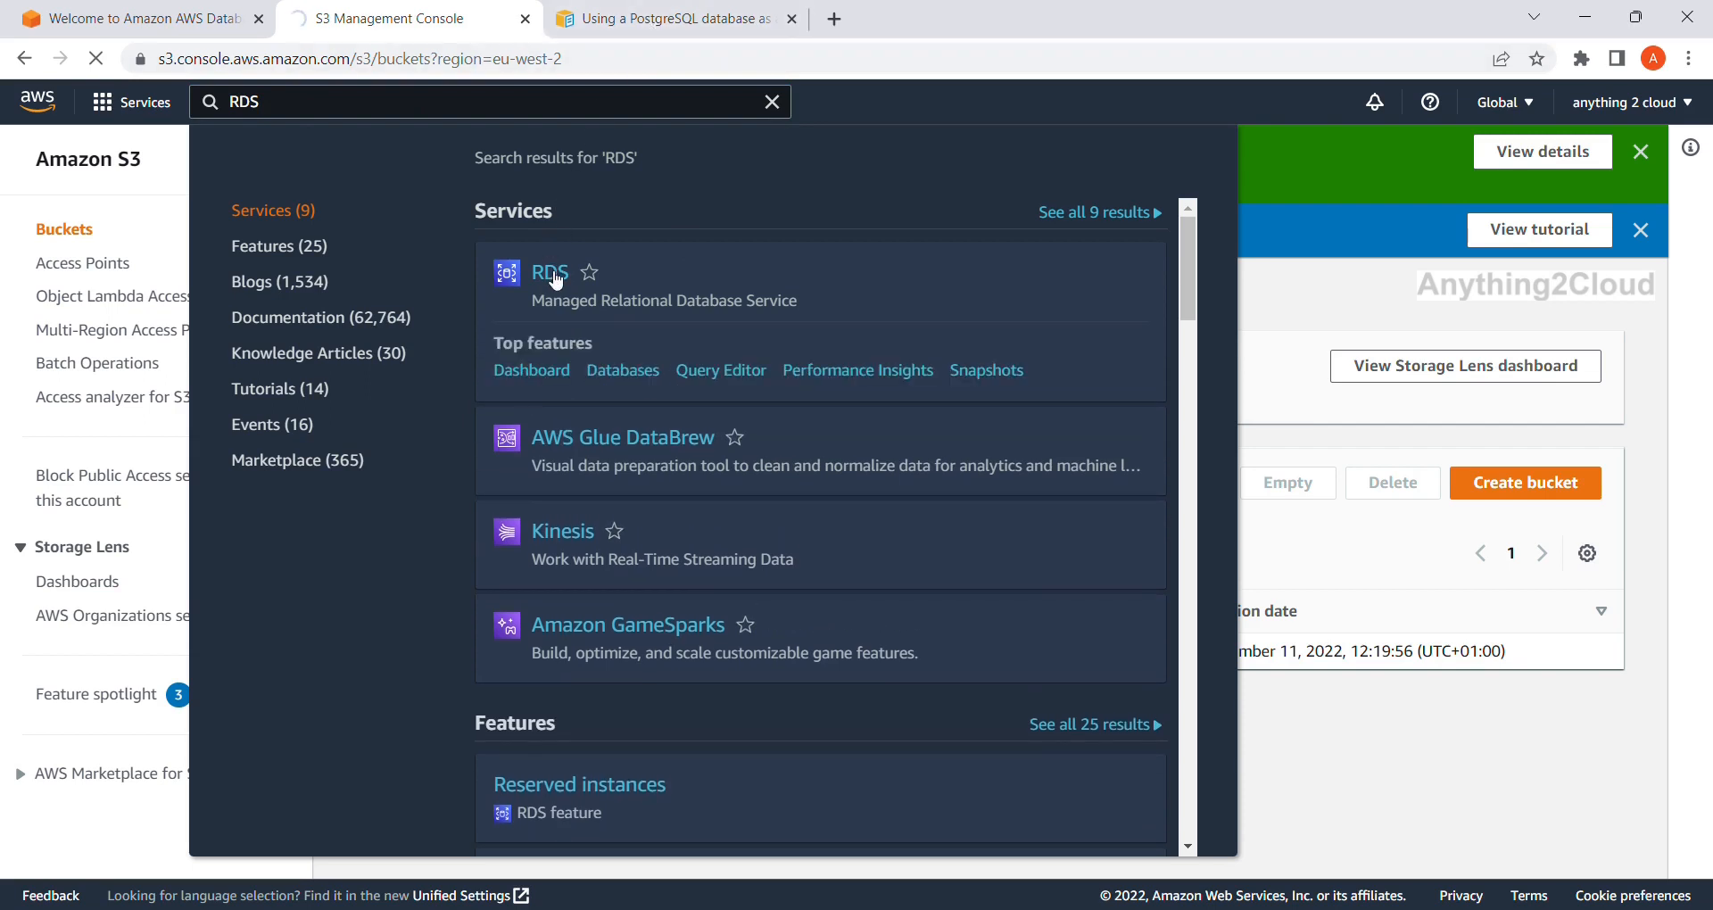
{"action": "left_click", "coordinate": [679, 4]}
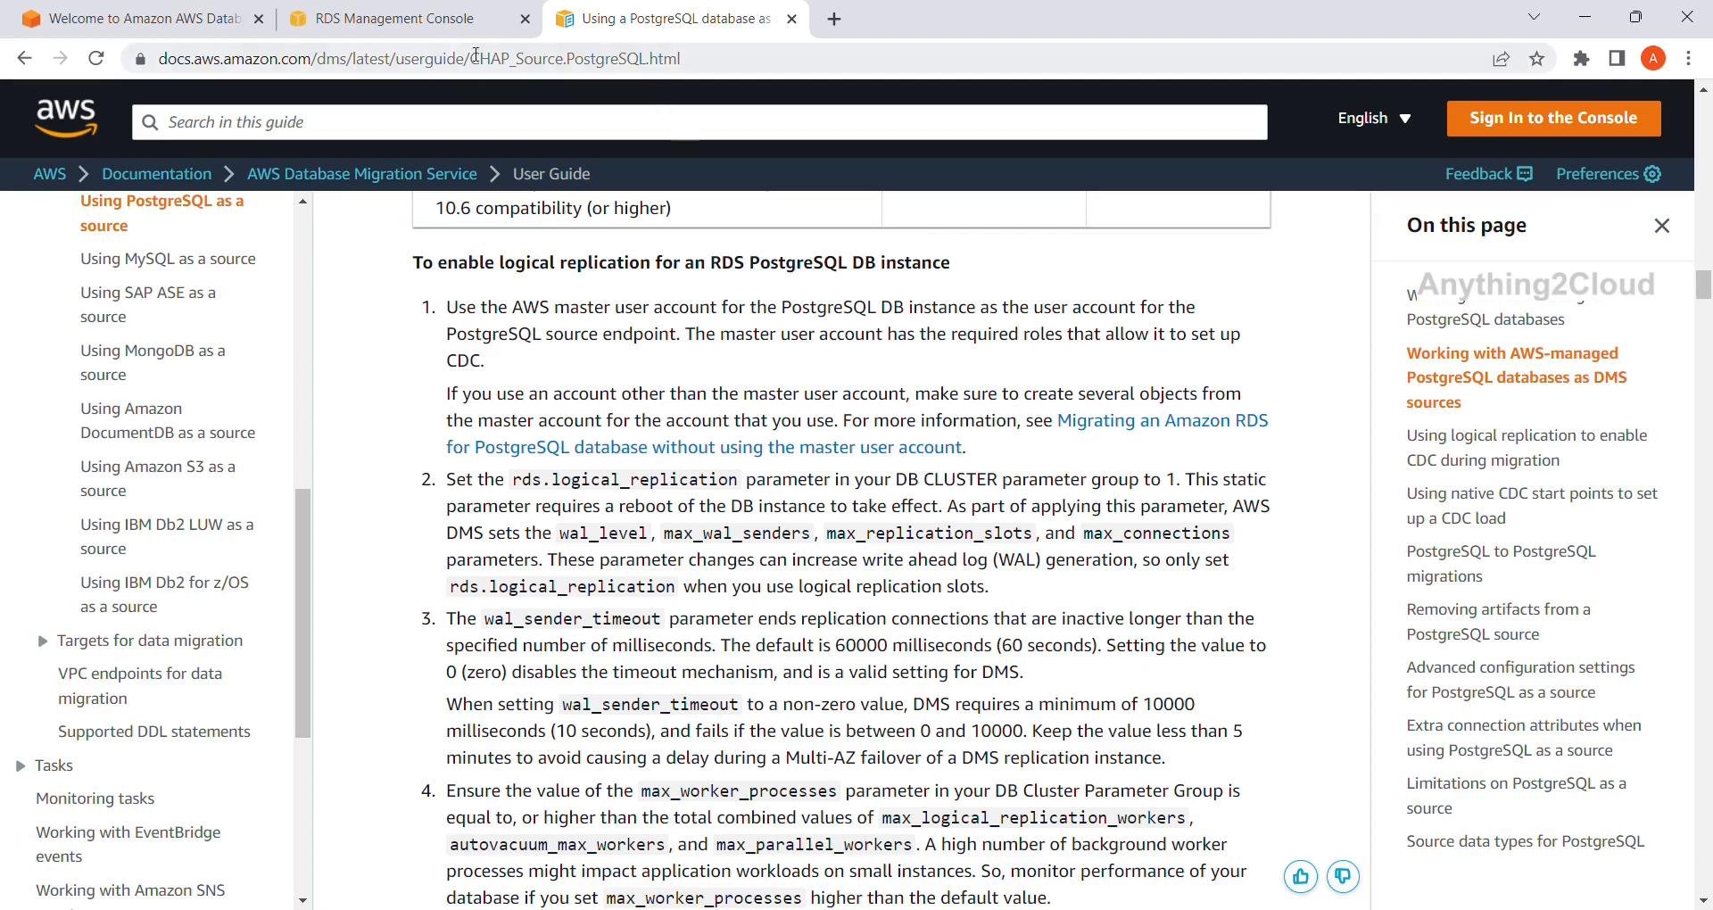
{"action": "left_click", "coordinate": [432, 19]}
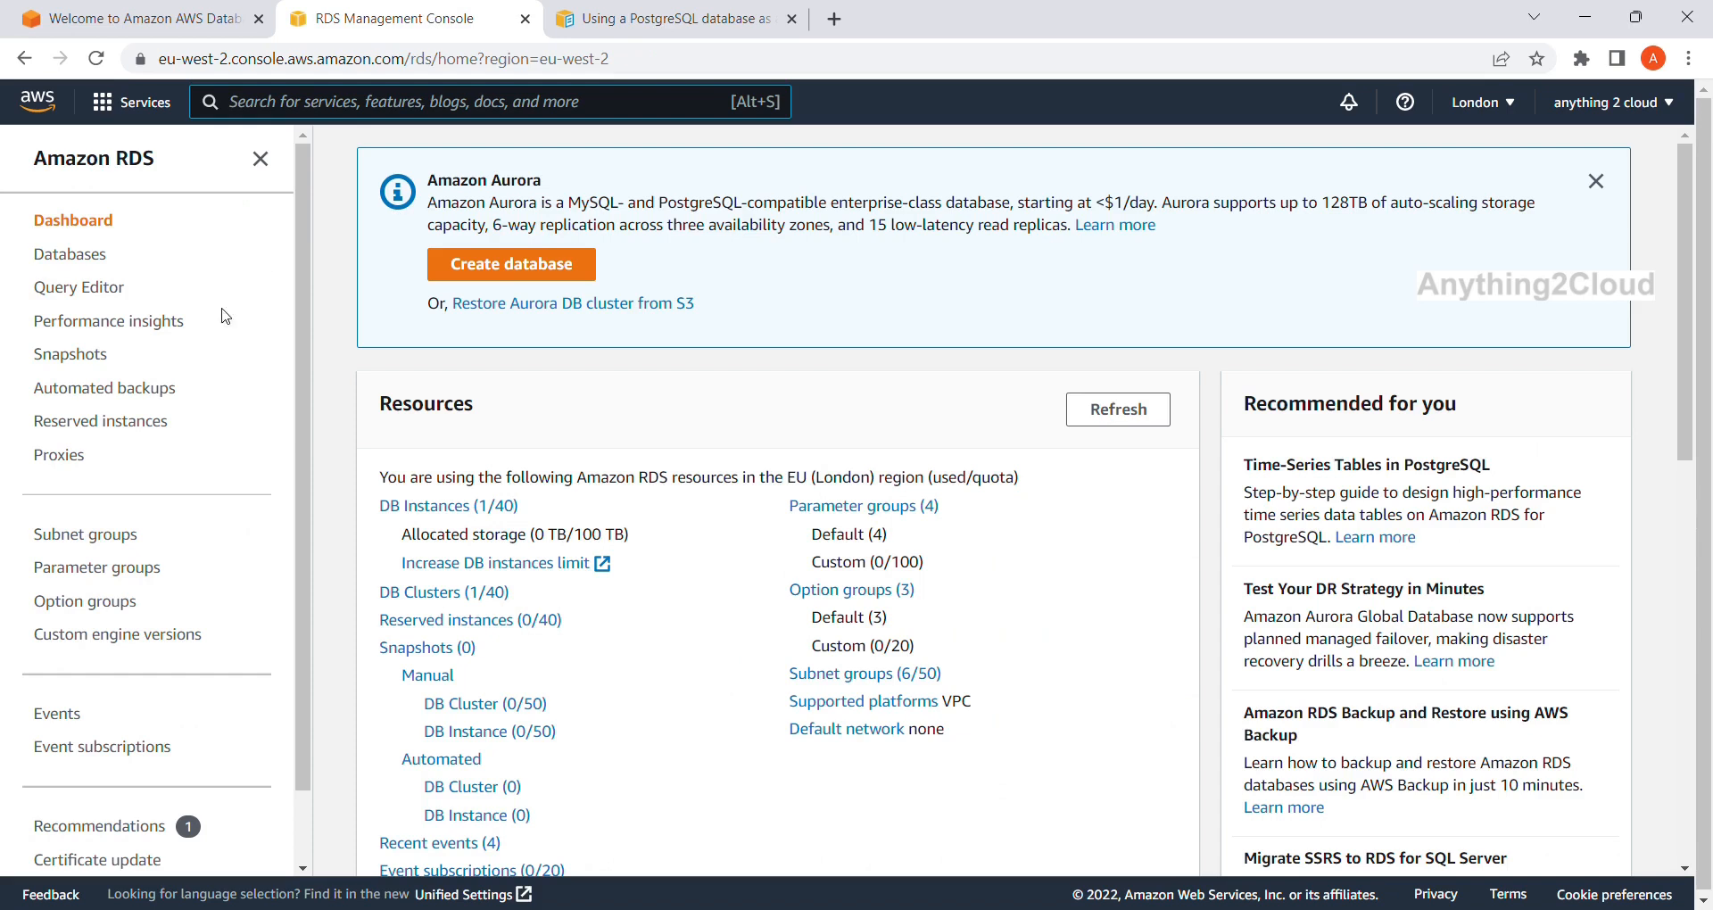
Open the postgresdb cluster's Configuration tab to find its default.aurora-postgresql13 parameter group.
{"action": "left_click", "coordinate": [101, 259]}
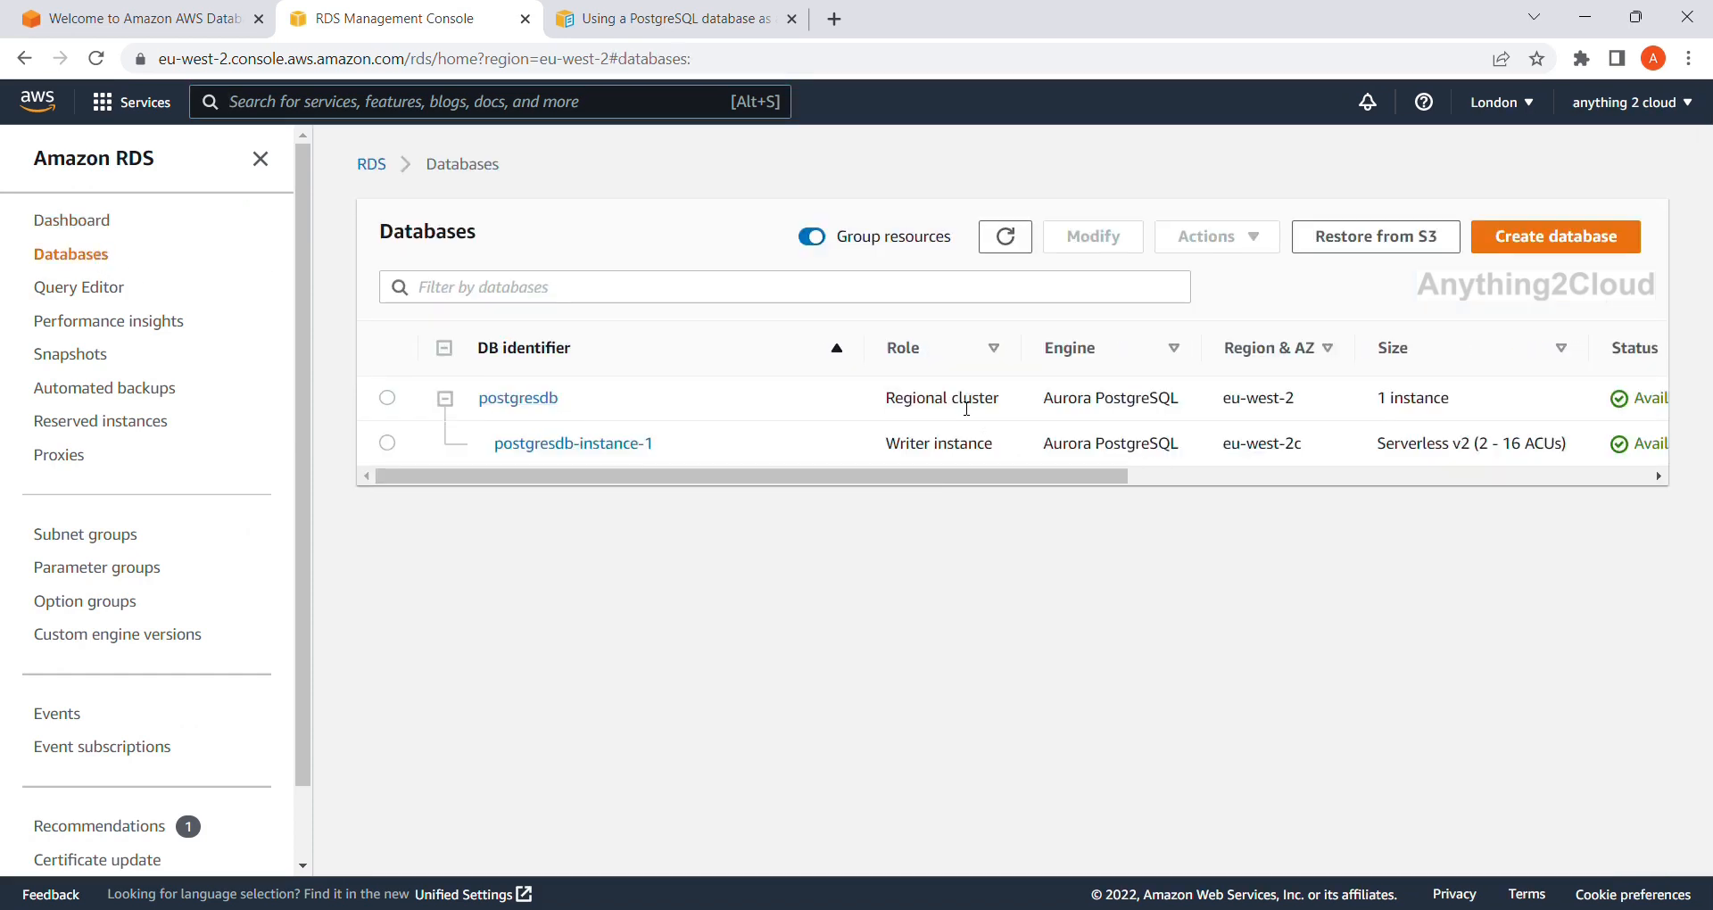
{"action": "left_click", "coordinate": [517, 398]}
{"action": "scroll", "coordinate": [1057, 550], "scroll_direction": "down", "scroll_amount": 7}
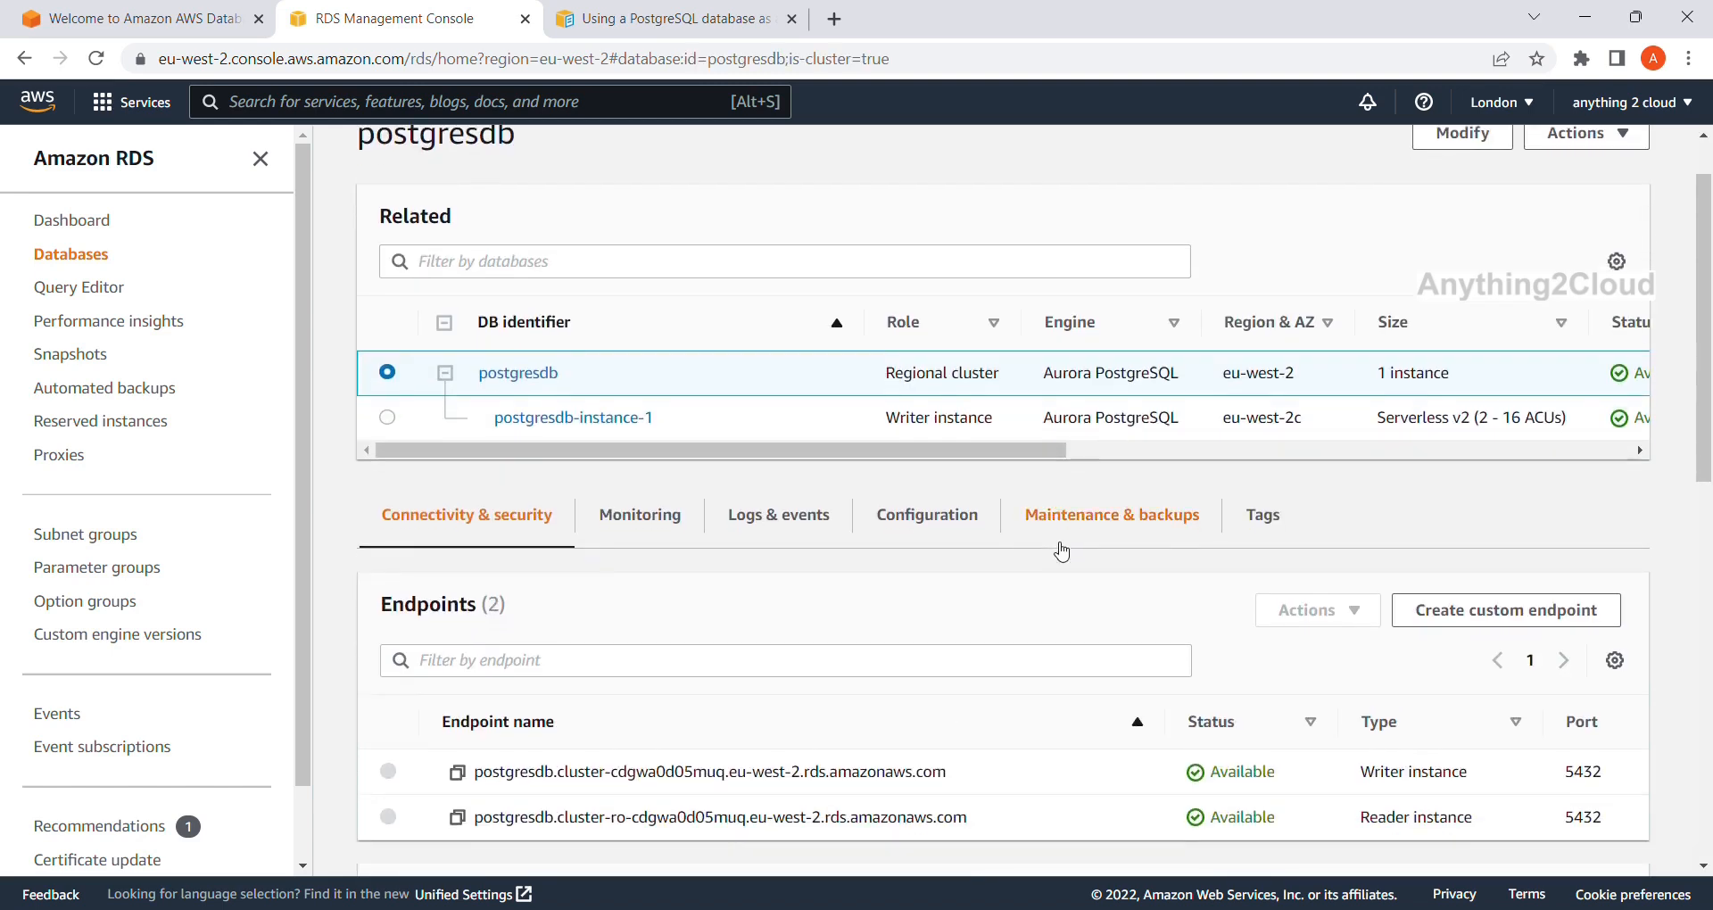
{"action": "scroll", "coordinate": [1057, 550], "scroll_direction": "down", "scroll_amount": 4}
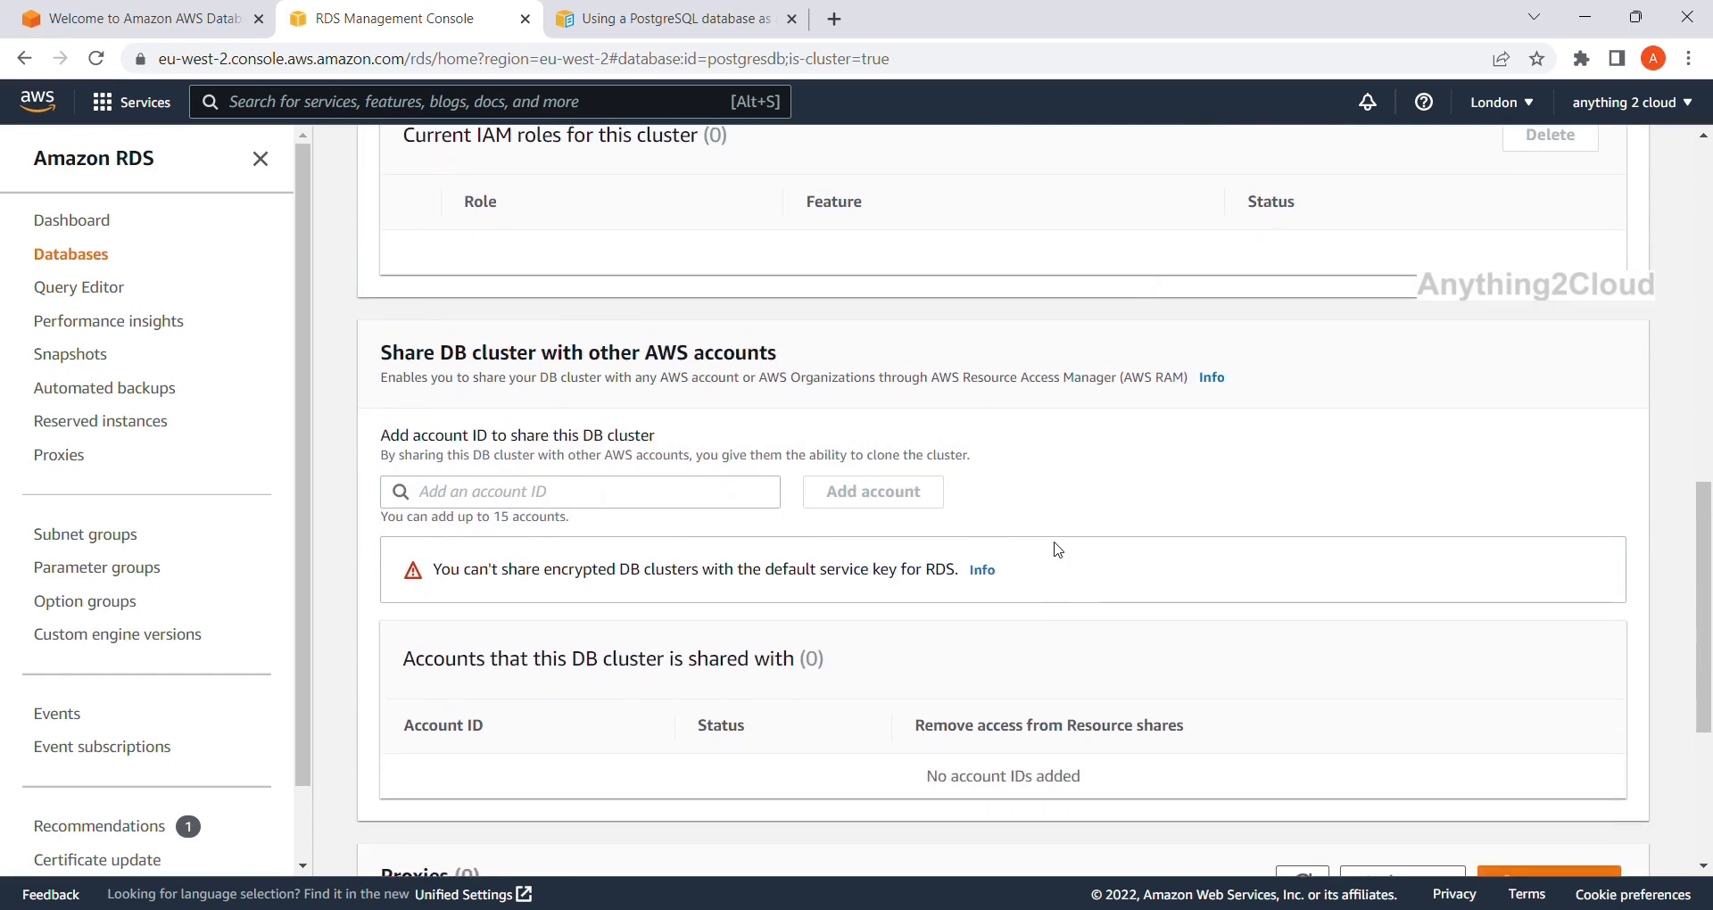
{"action": "scroll", "coordinate": [1057, 549], "scroll_direction": "down", "scroll_amount": 4}
{"action": "scroll", "coordinate": [1063, 550], "scroll_direction": "up", "scroll_amount": 15}
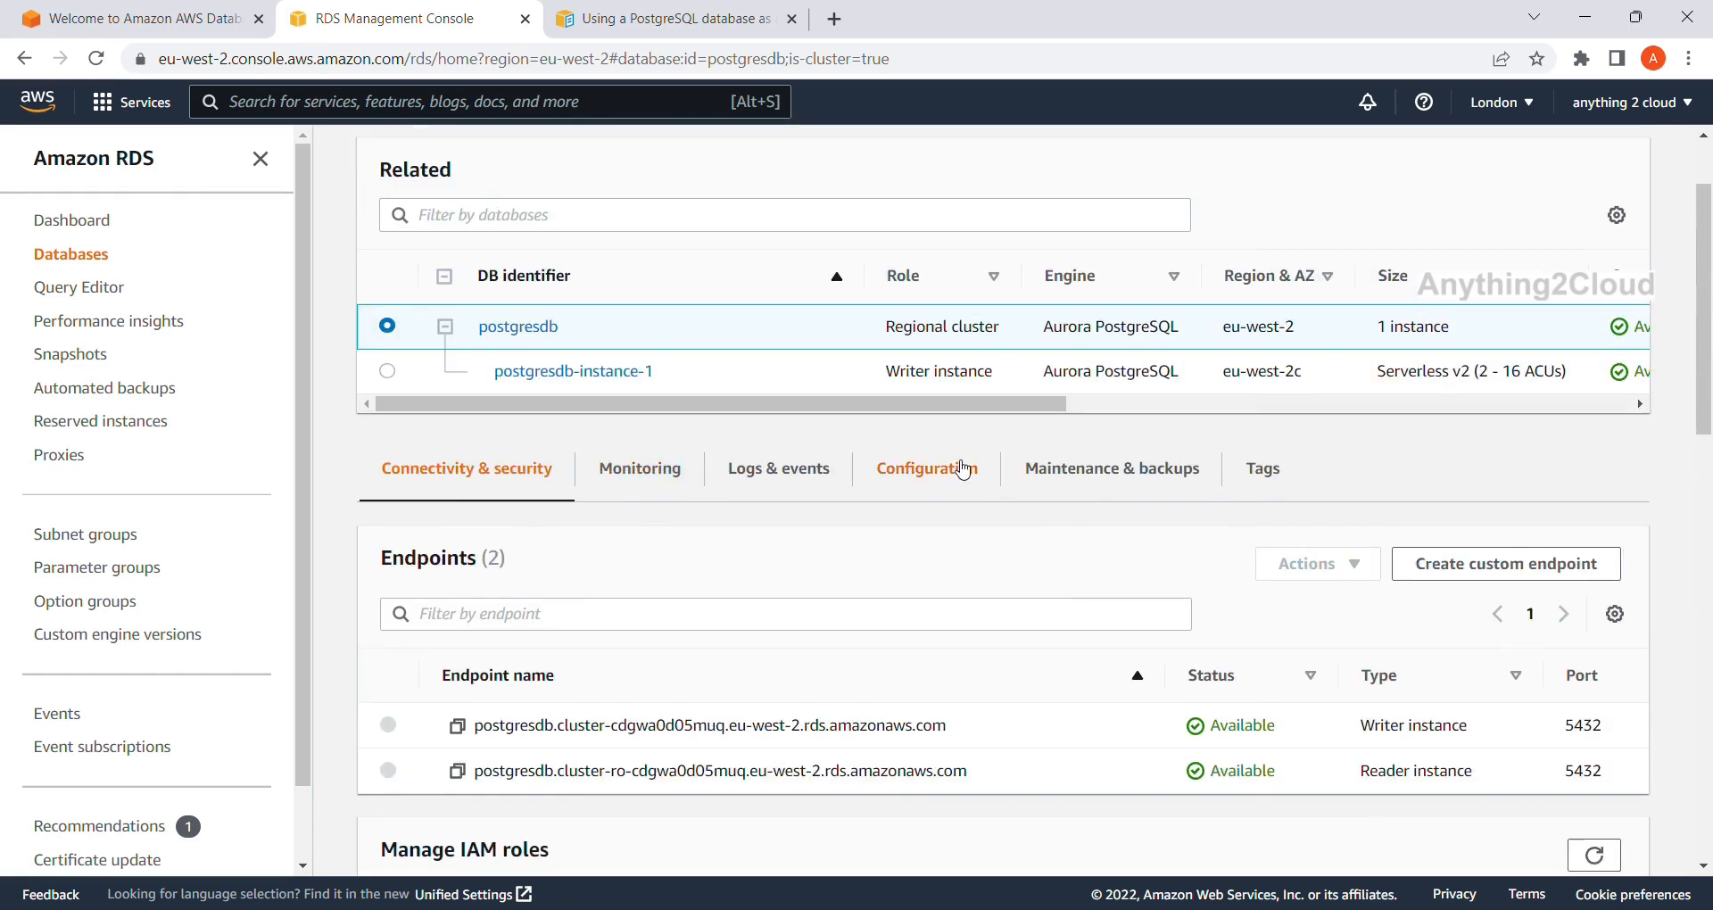
{"action": "left_click", "coordinate": [962, 470]}
{"action": "scroll", "coordinate": [977, 624], "scroll_direction": "down", "scroll_amount": 3}
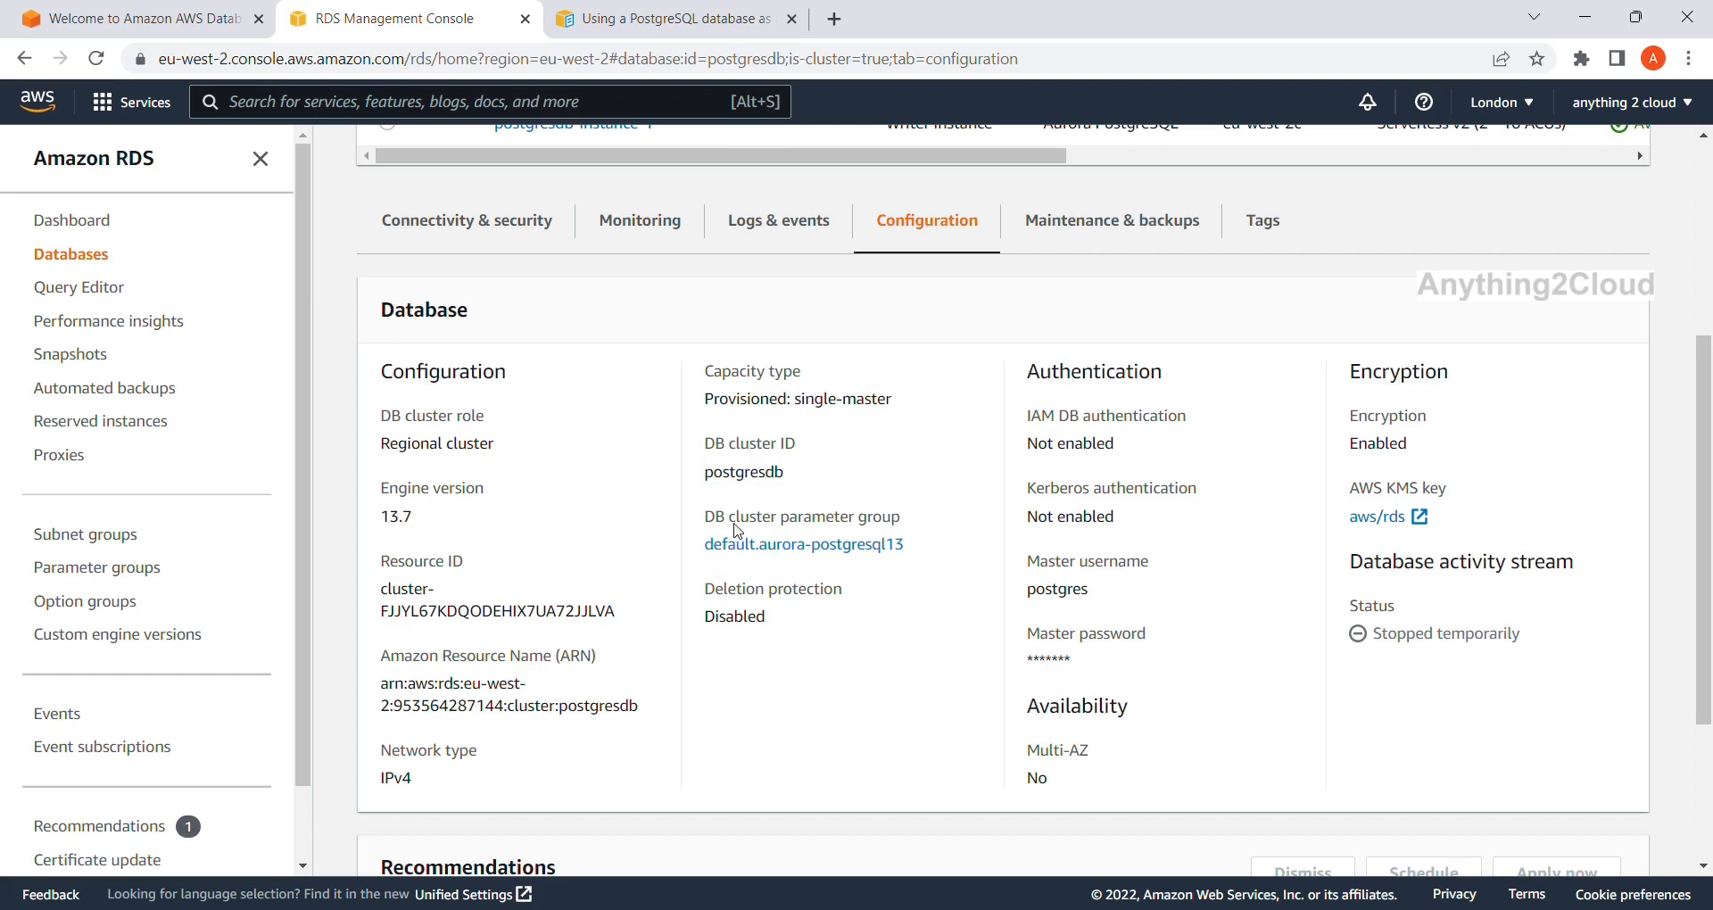
{"action": "left_click", "coordinate": [692, 13]}
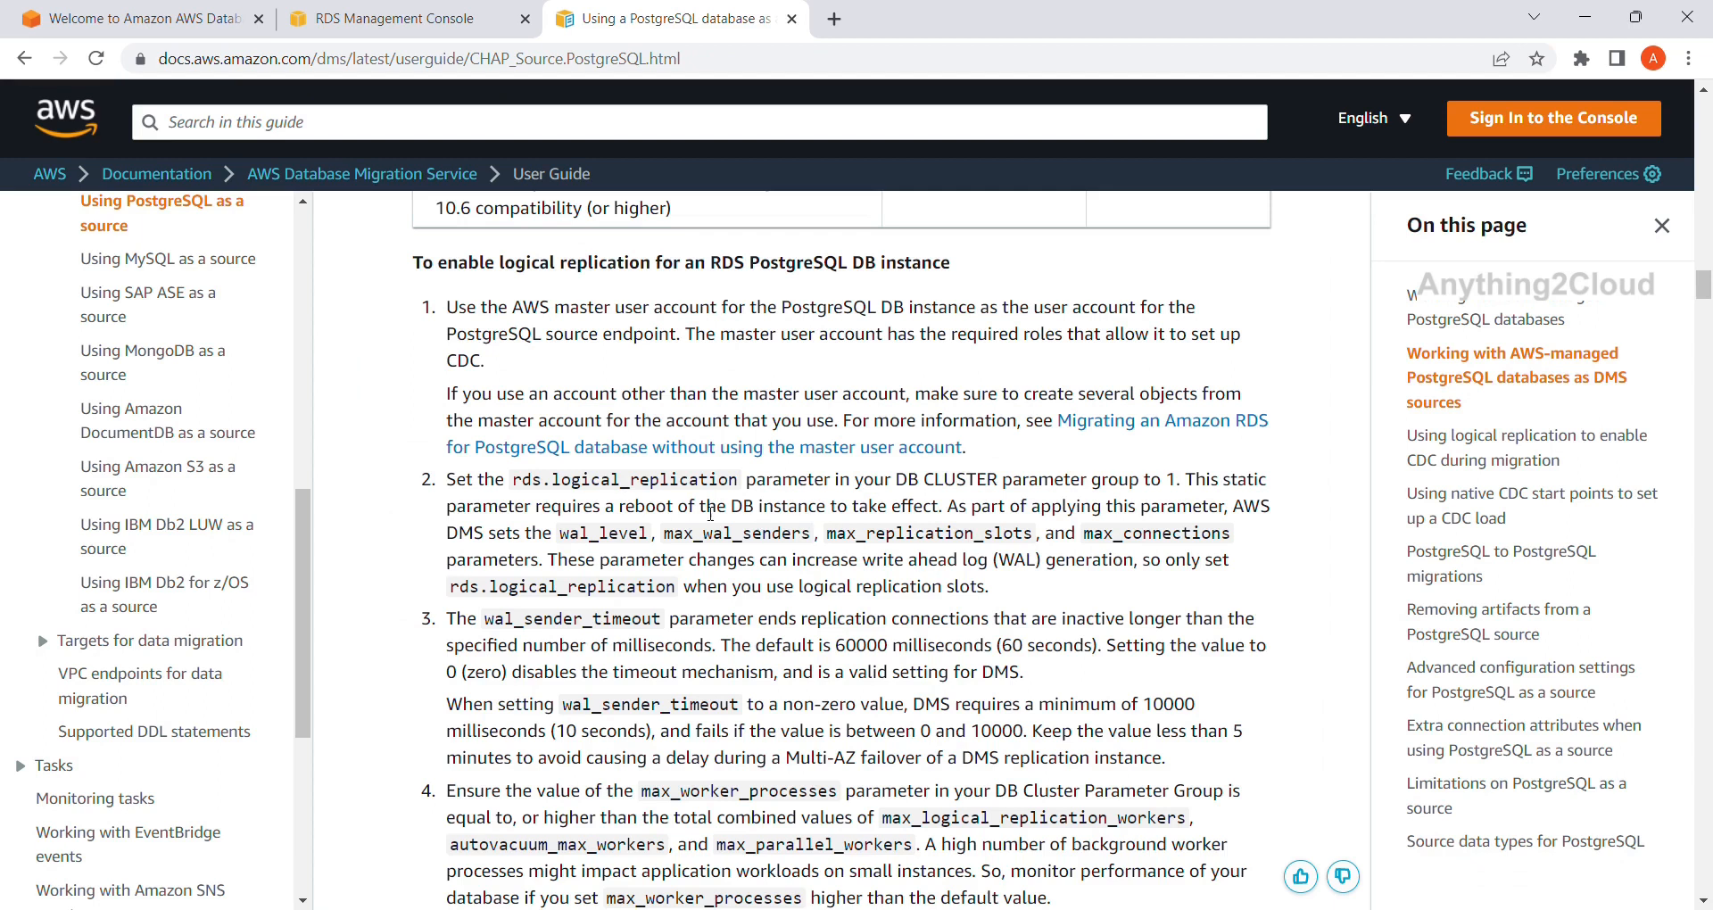
{"action": "left_click", "coordinate": [419, 17]}
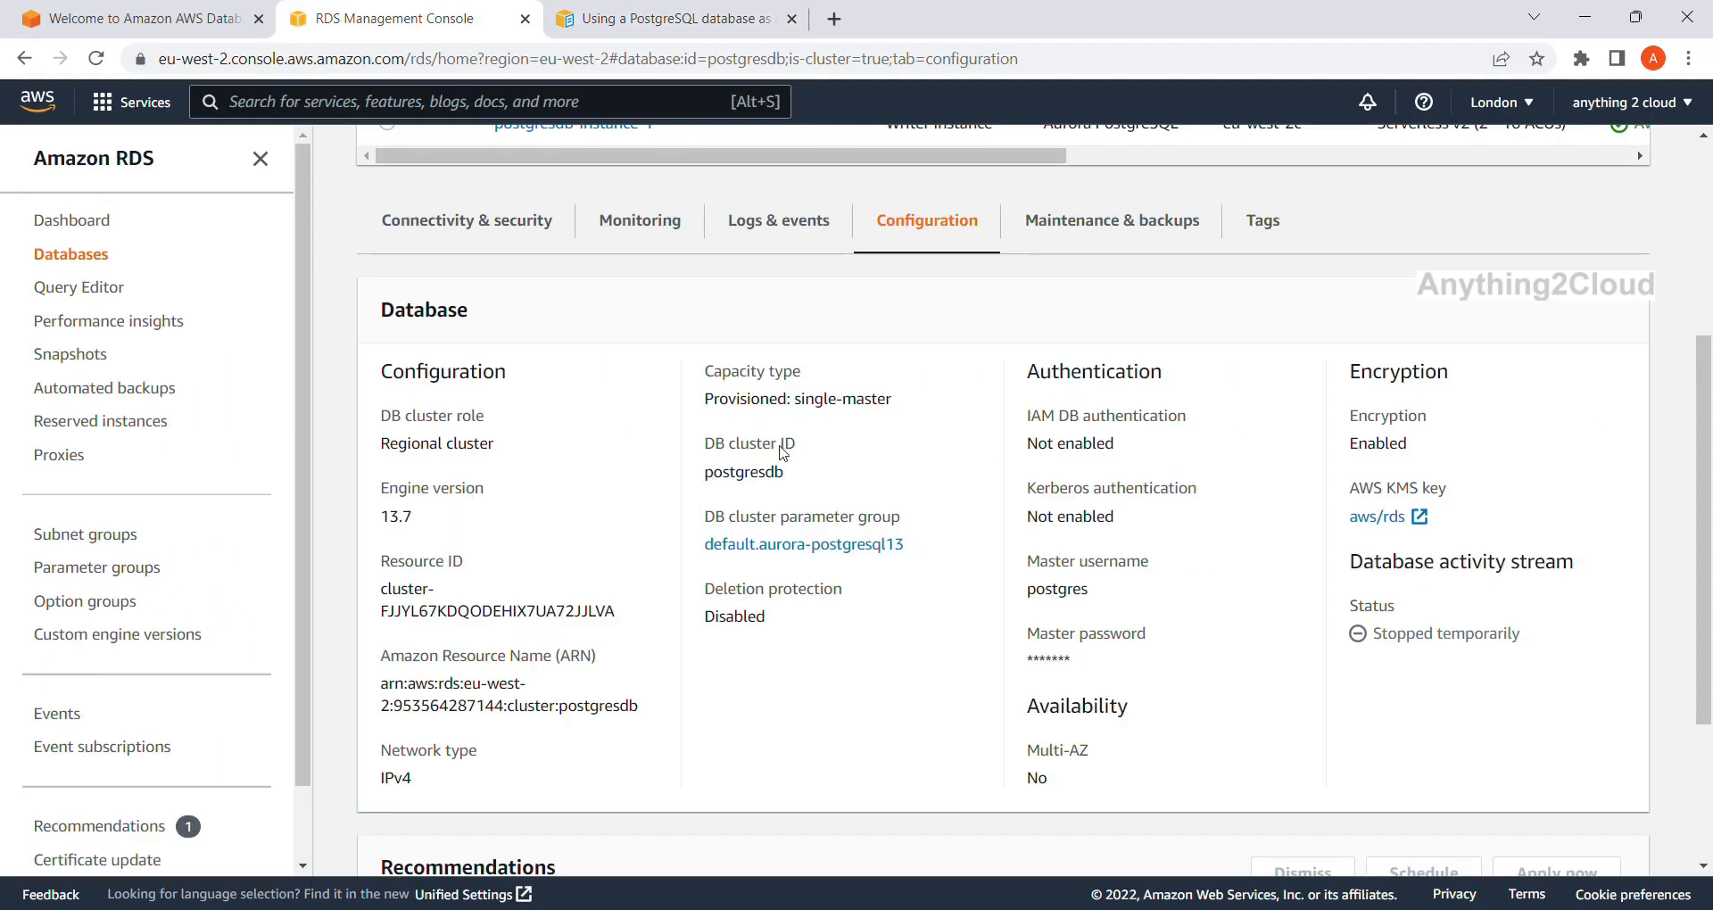
Open default.aurora-postgresql13 and filter its parameters to rds.logical_replication, copied from the DMS guide.
{"action": "left_click", "coordinate": [807, 544]}
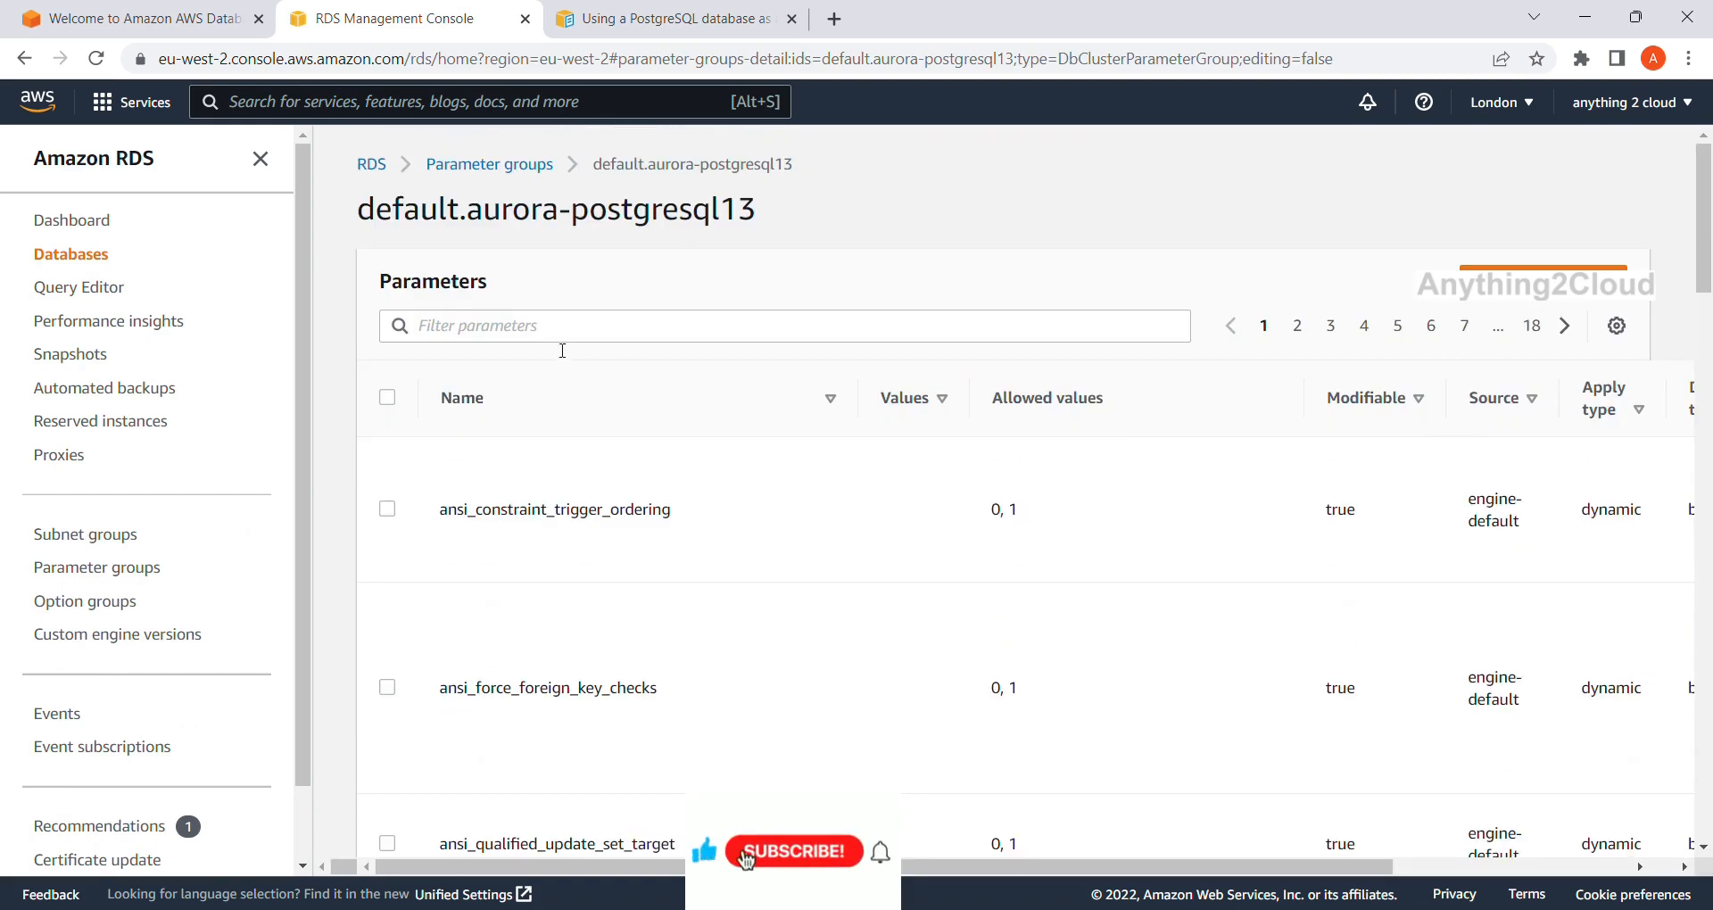
{"action": "left_click", "coordinate": [556, 342]}
{"action": "type", "text": "rds"}
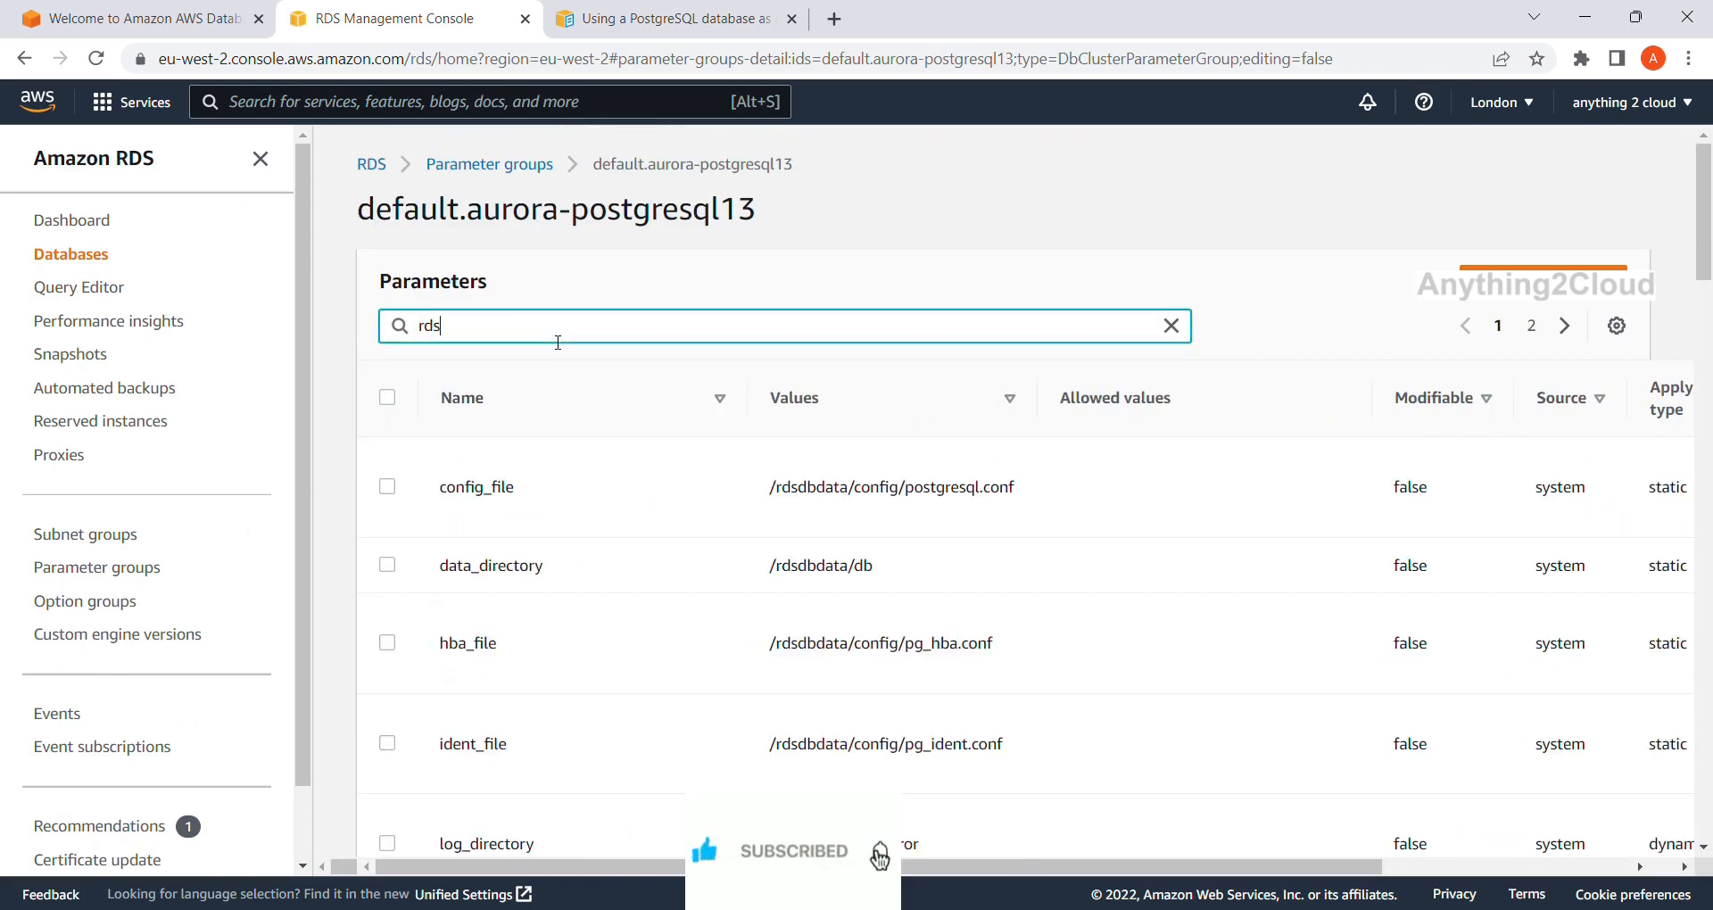
{"action": "type", "text": "."}
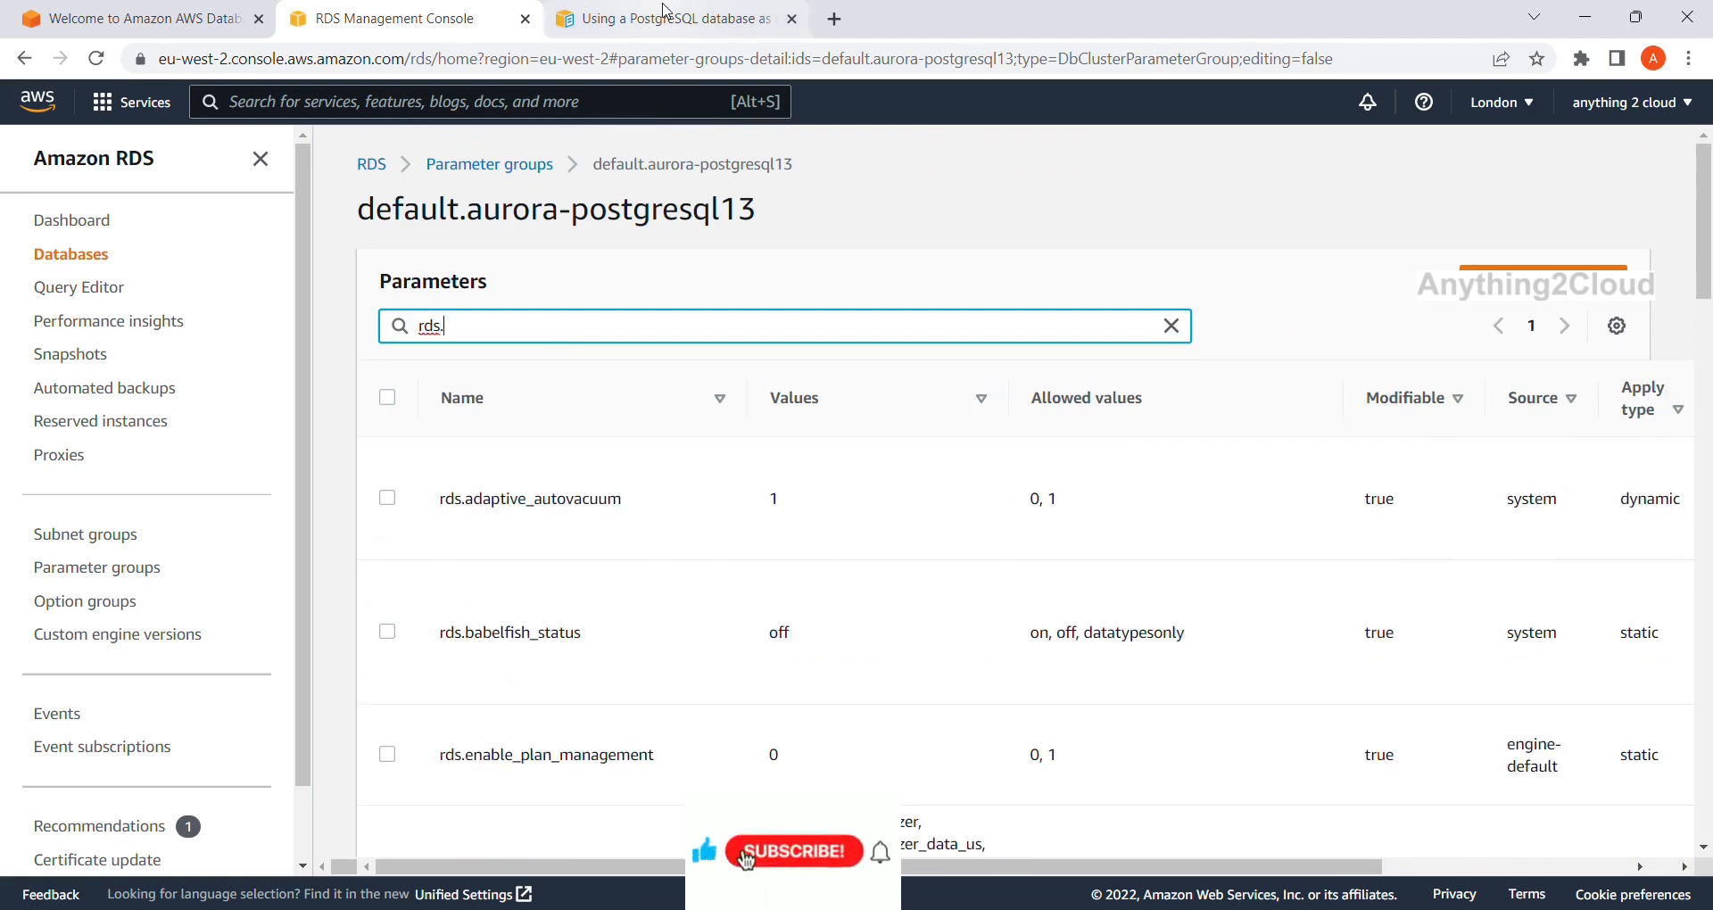
{"action": "left_click", "coordinate": [669, 16]}
{"action": "double_click", "coordinate": [633, 488]}
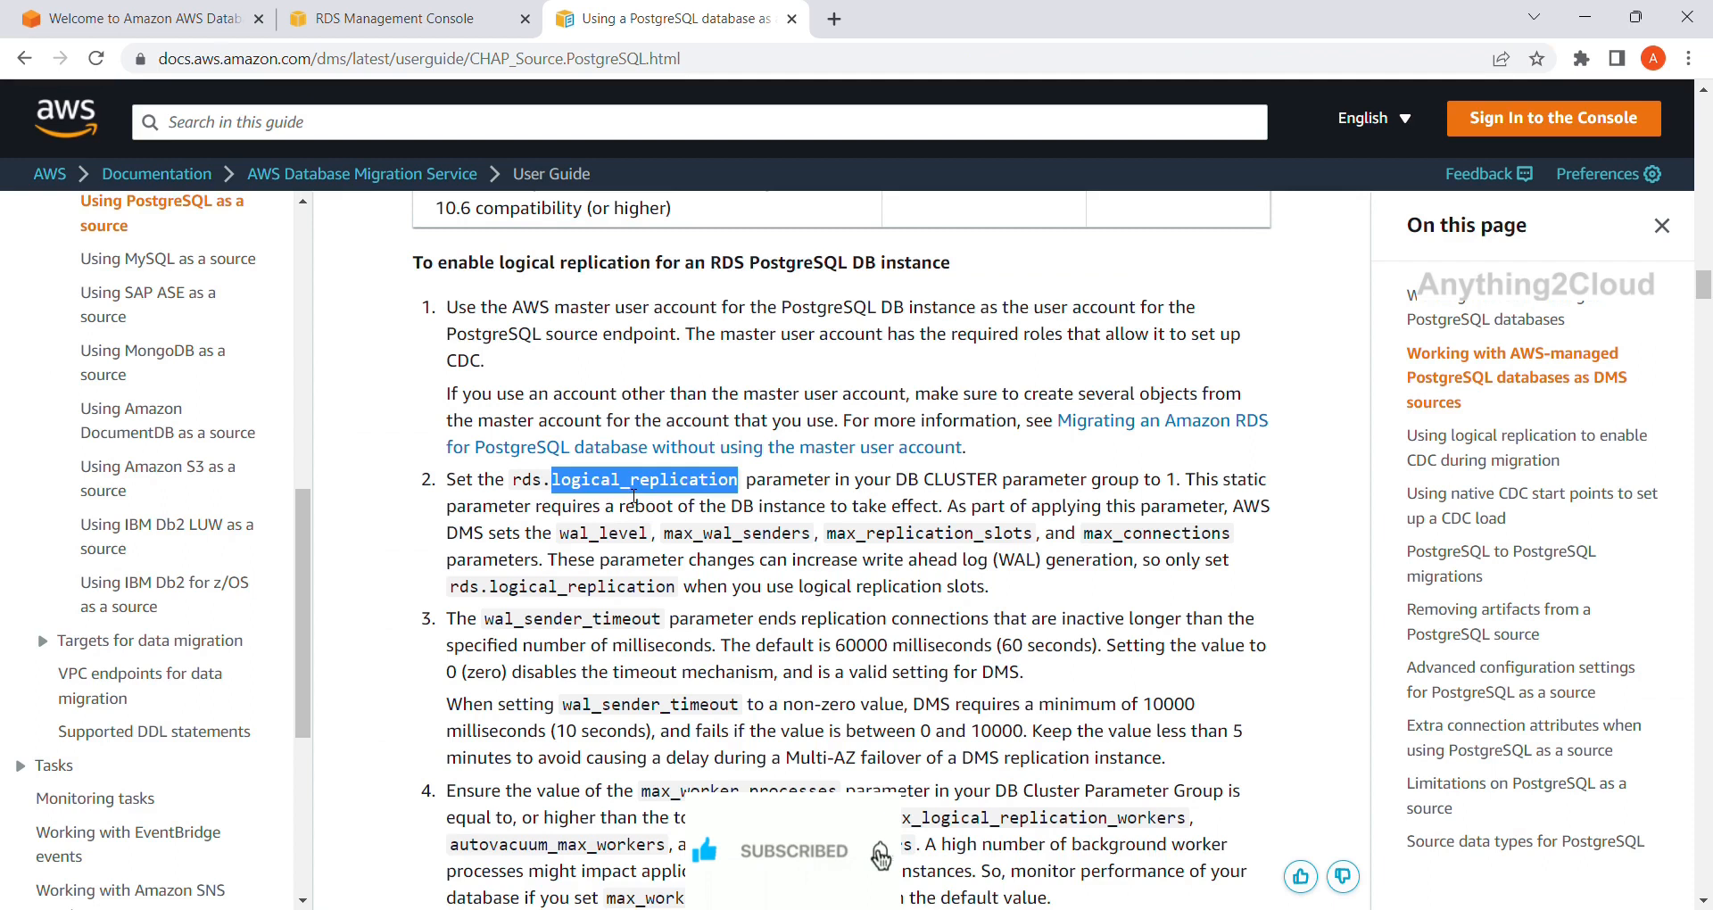
{"action": "left_click", "coordinate": [415, 7]}
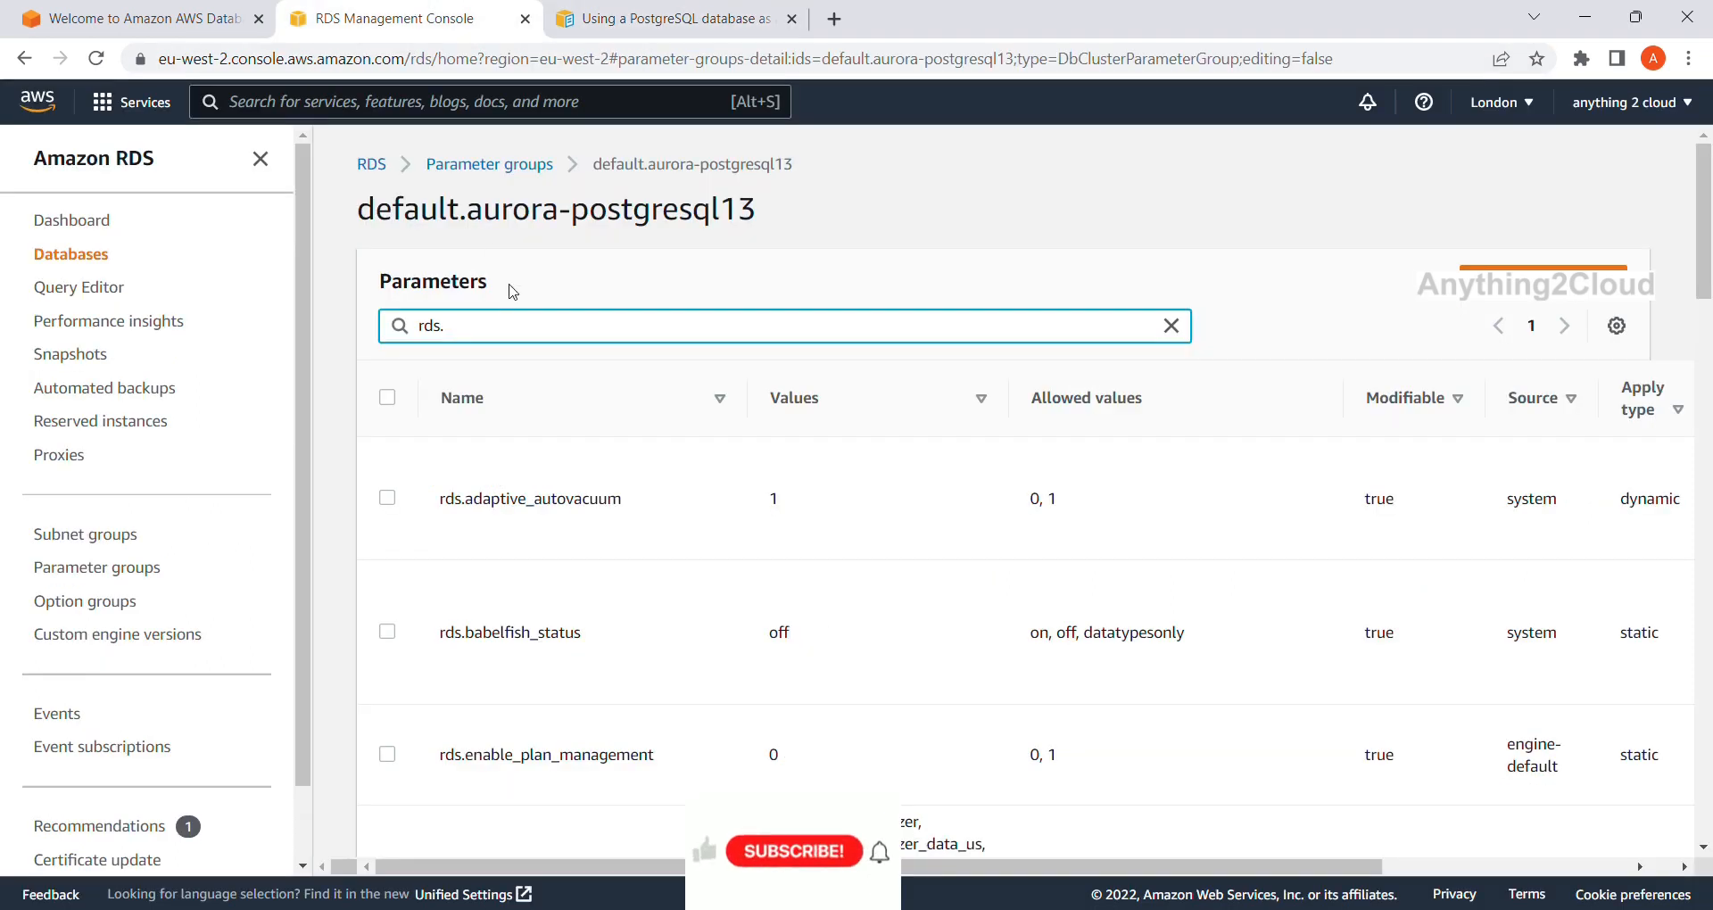
{"action": "type", "text": "logical_replication"}
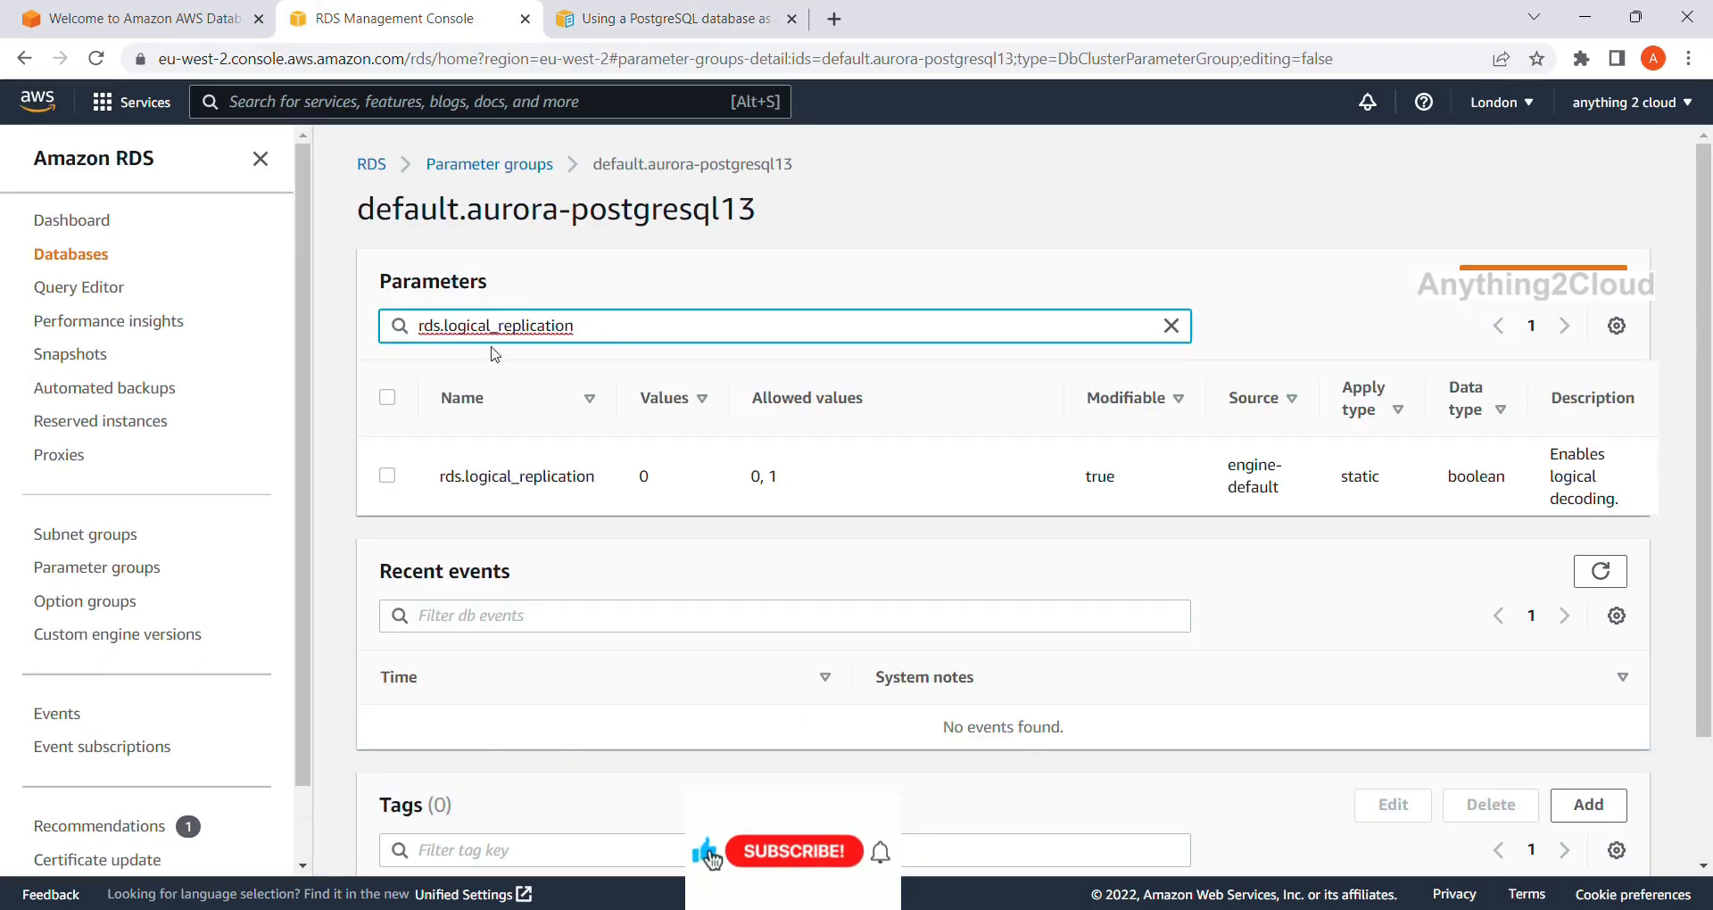
Edit rds.logical_replication and change its value from 0 to 1.
{"action": "left_click", "coordinate": [387, 476]}
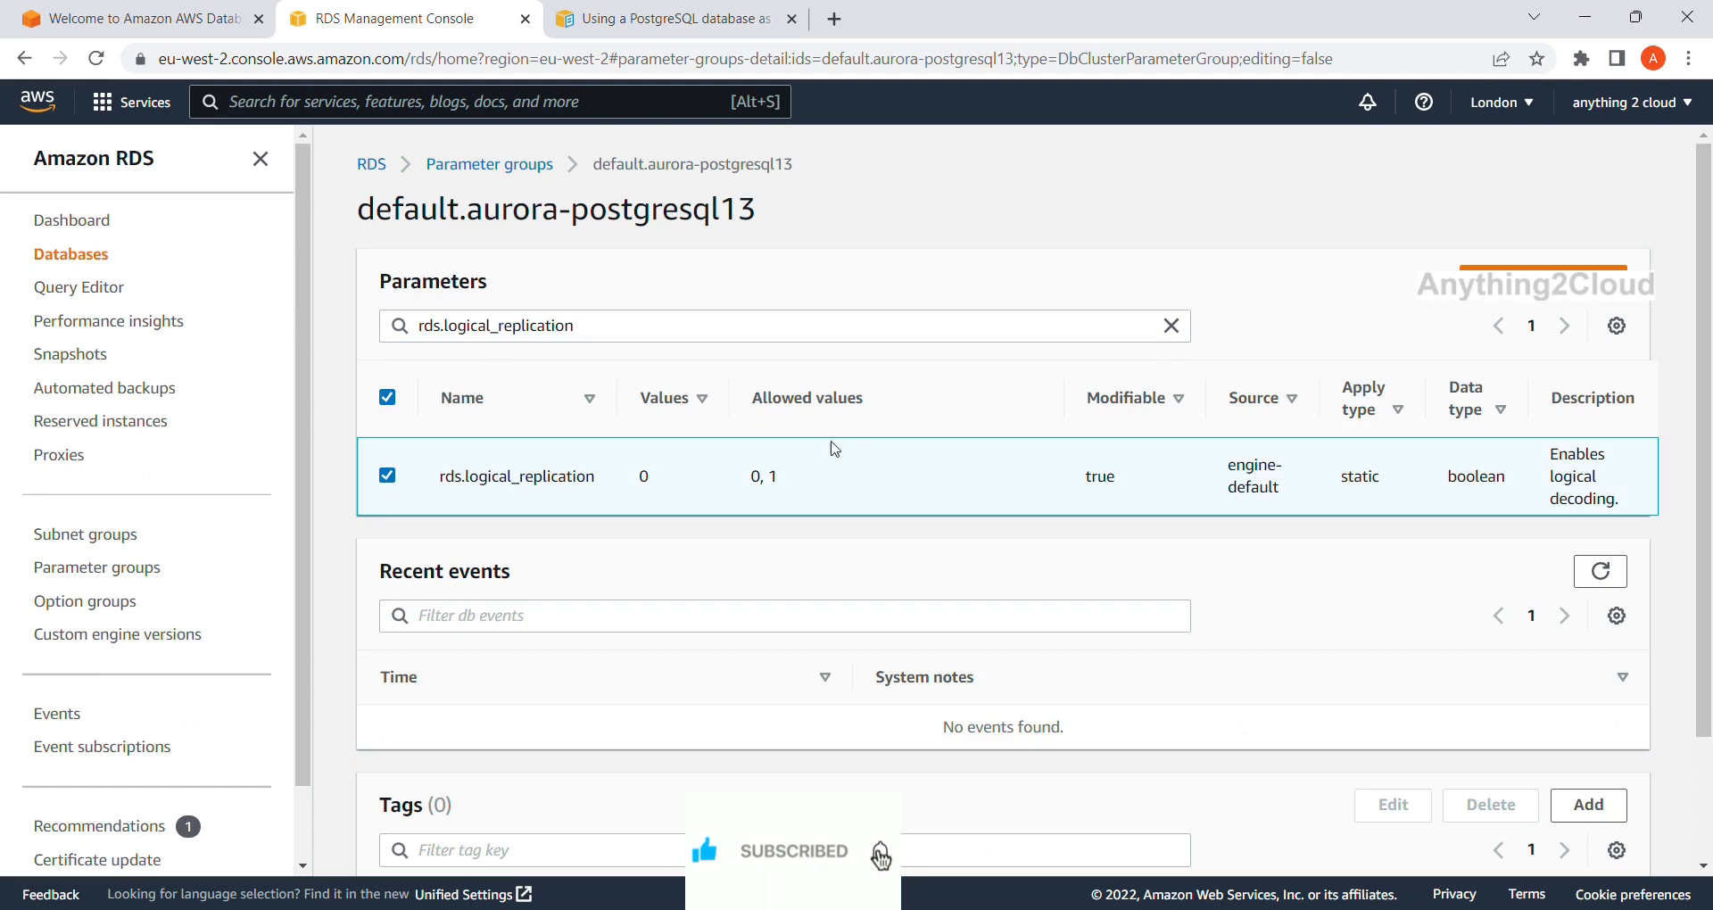
{"action": "left_click", "coordinate": [1540, 302]}
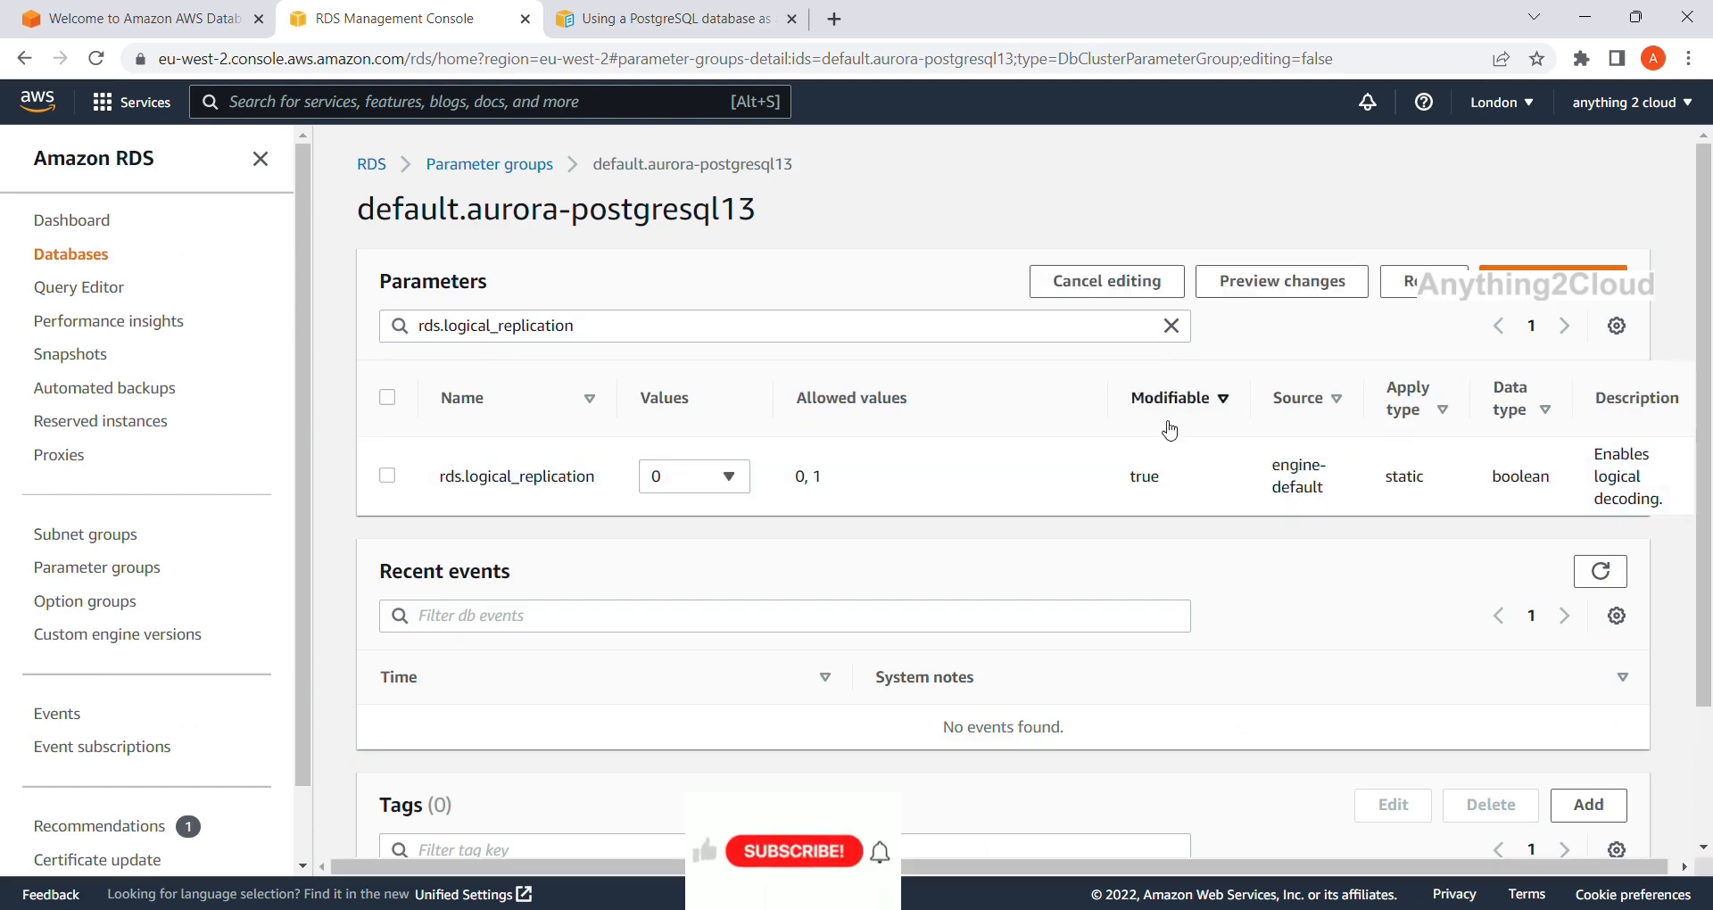
{"action": "left_click", "coordinate": [730, 481]}
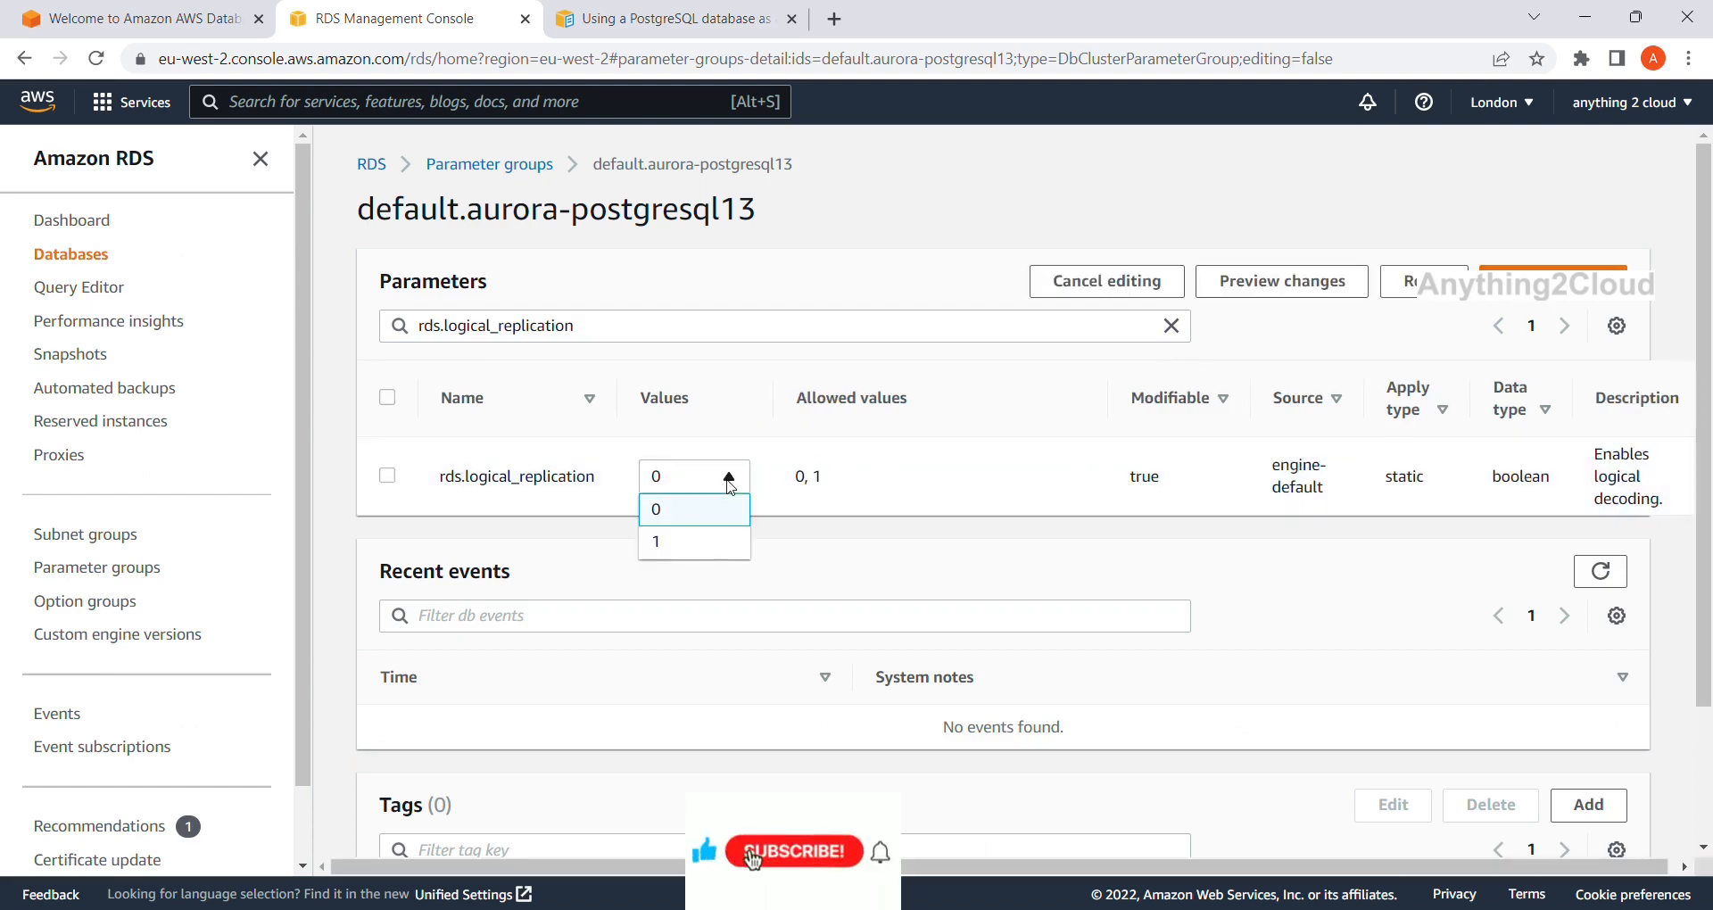
{"action": "left_click", "coordinate": [706, 542]}
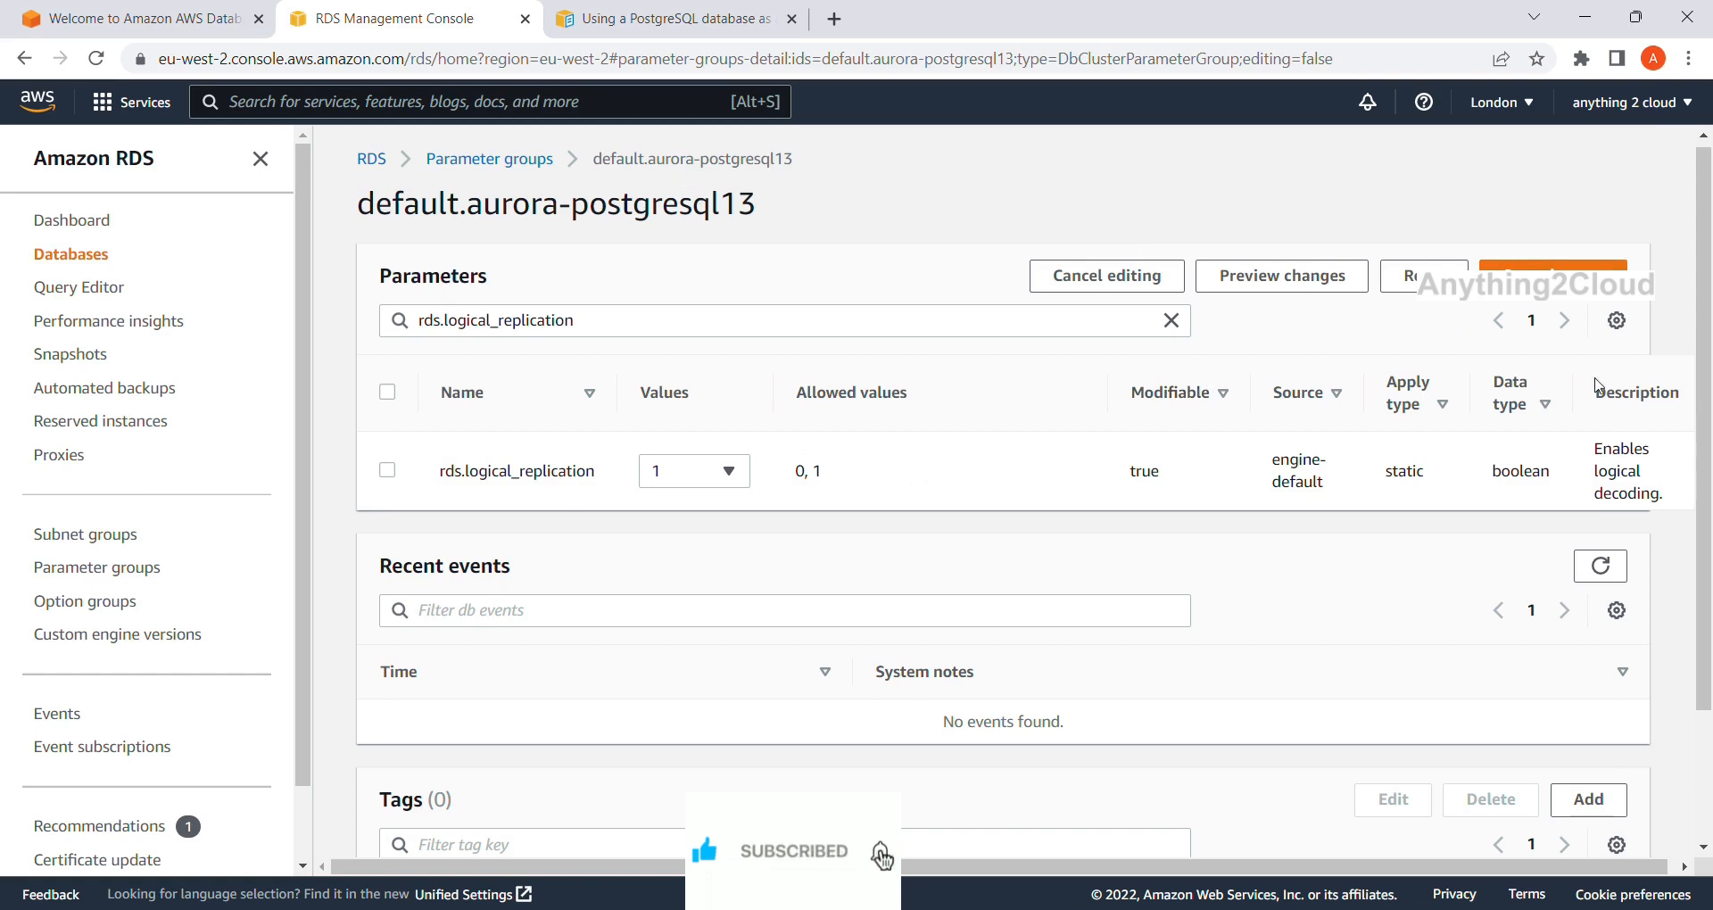
Attempt to save rds.logical_replication = 1 and get the 'Cannot modify a default parameter group' error.
{"action": "left_click", "coordinate": [1552, 268]}
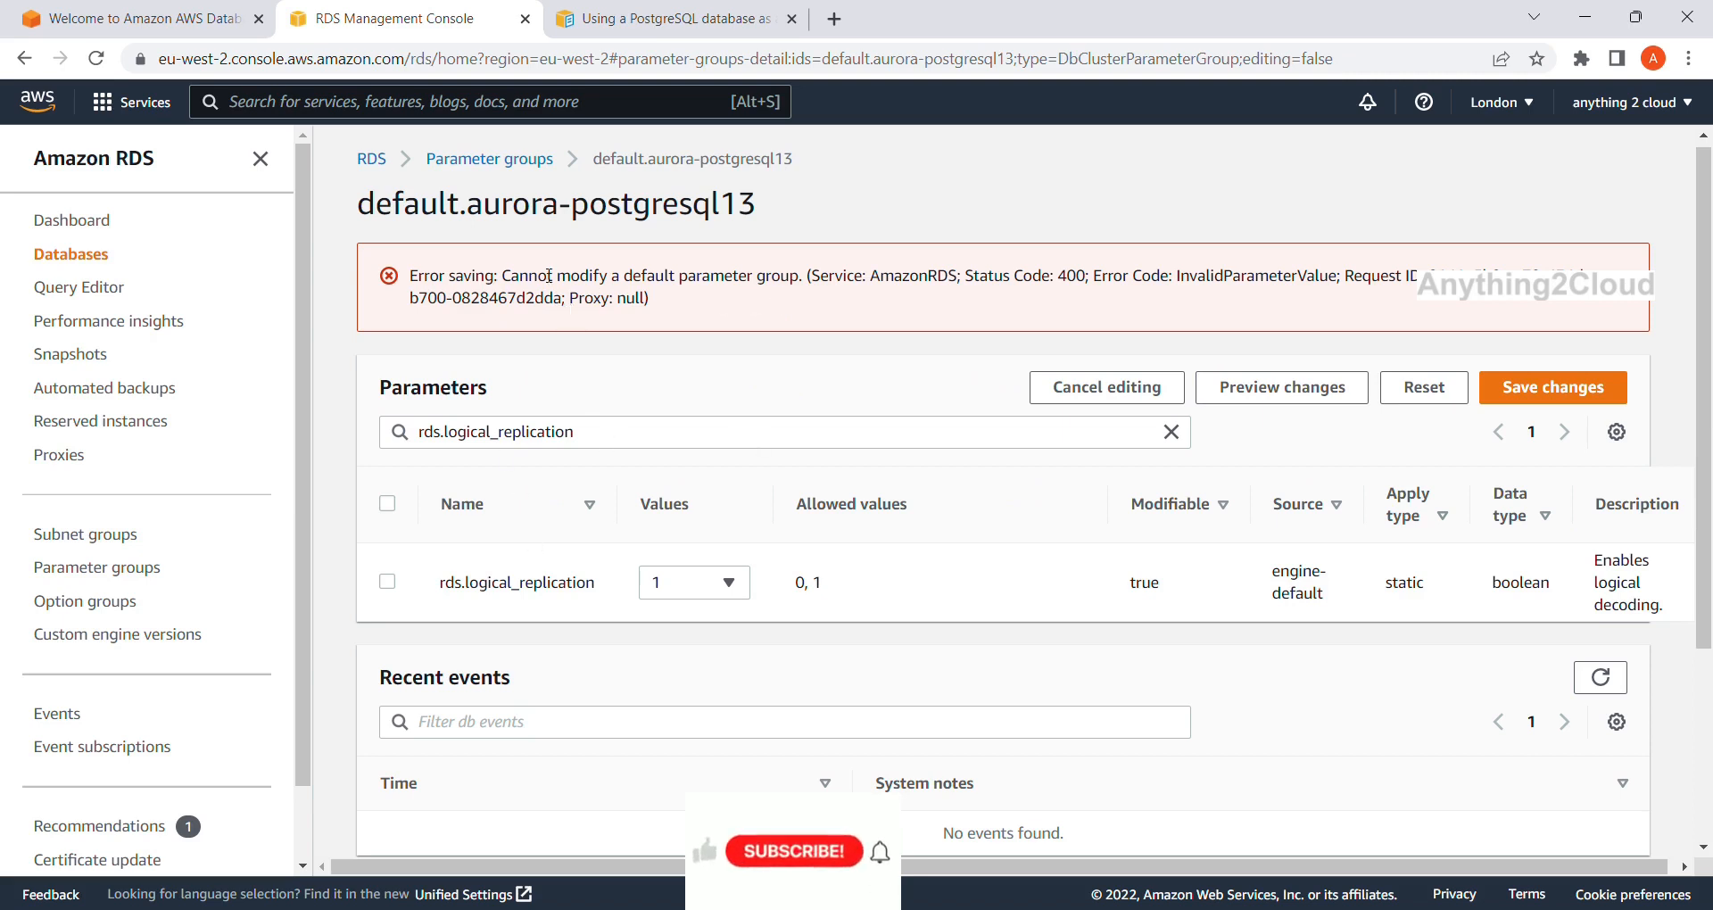
{"action": "left_click_drag", "start_coordinate": [604, 162], "coordinate": [861, 195]}
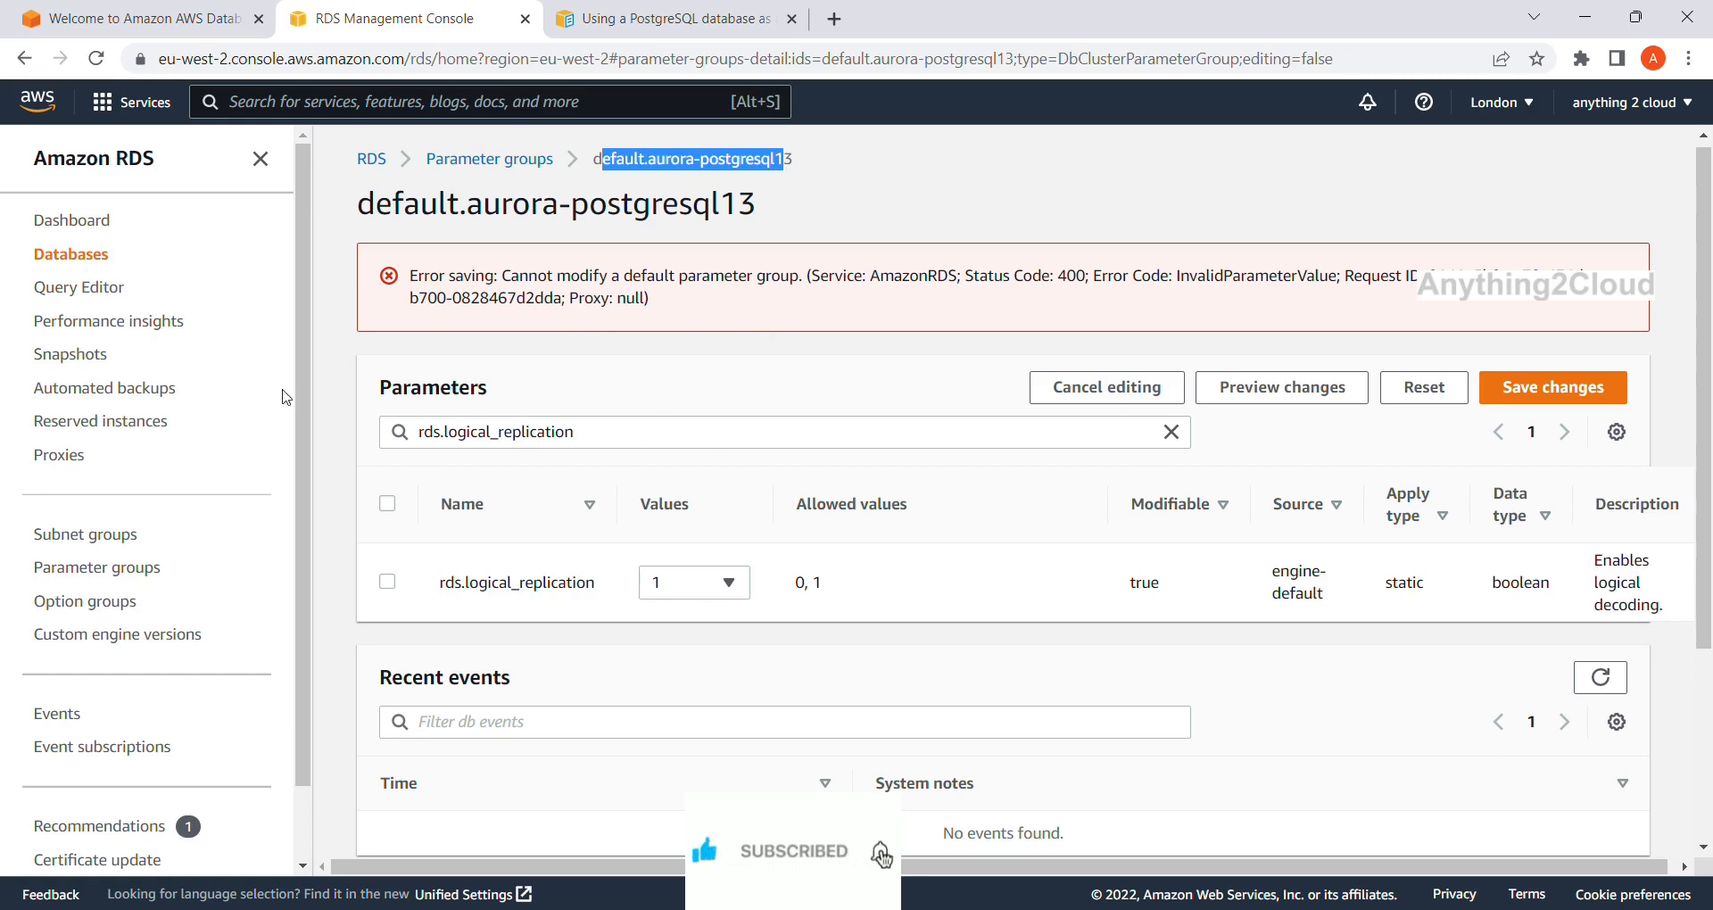
Start a new parameter group from the Parameter groups list and choose the aurora-postgresql14 family.
{"action": "left_click", "coordinate": [95, 575]}
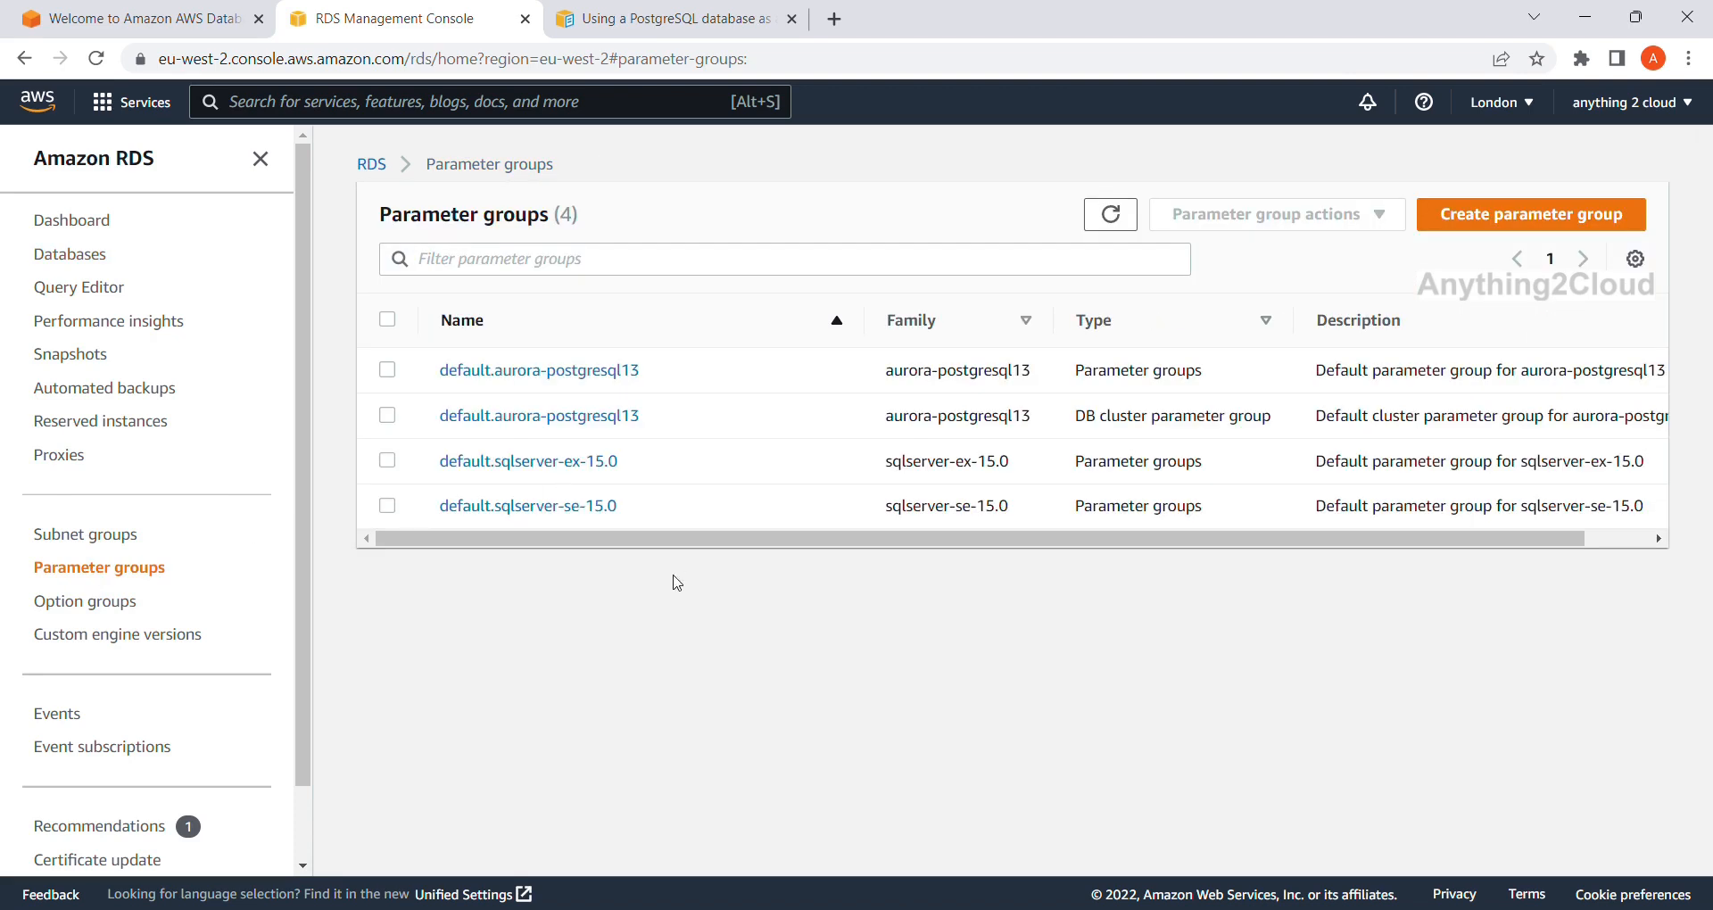
{"action": "left_click", "coordinate": [1473, 218]}
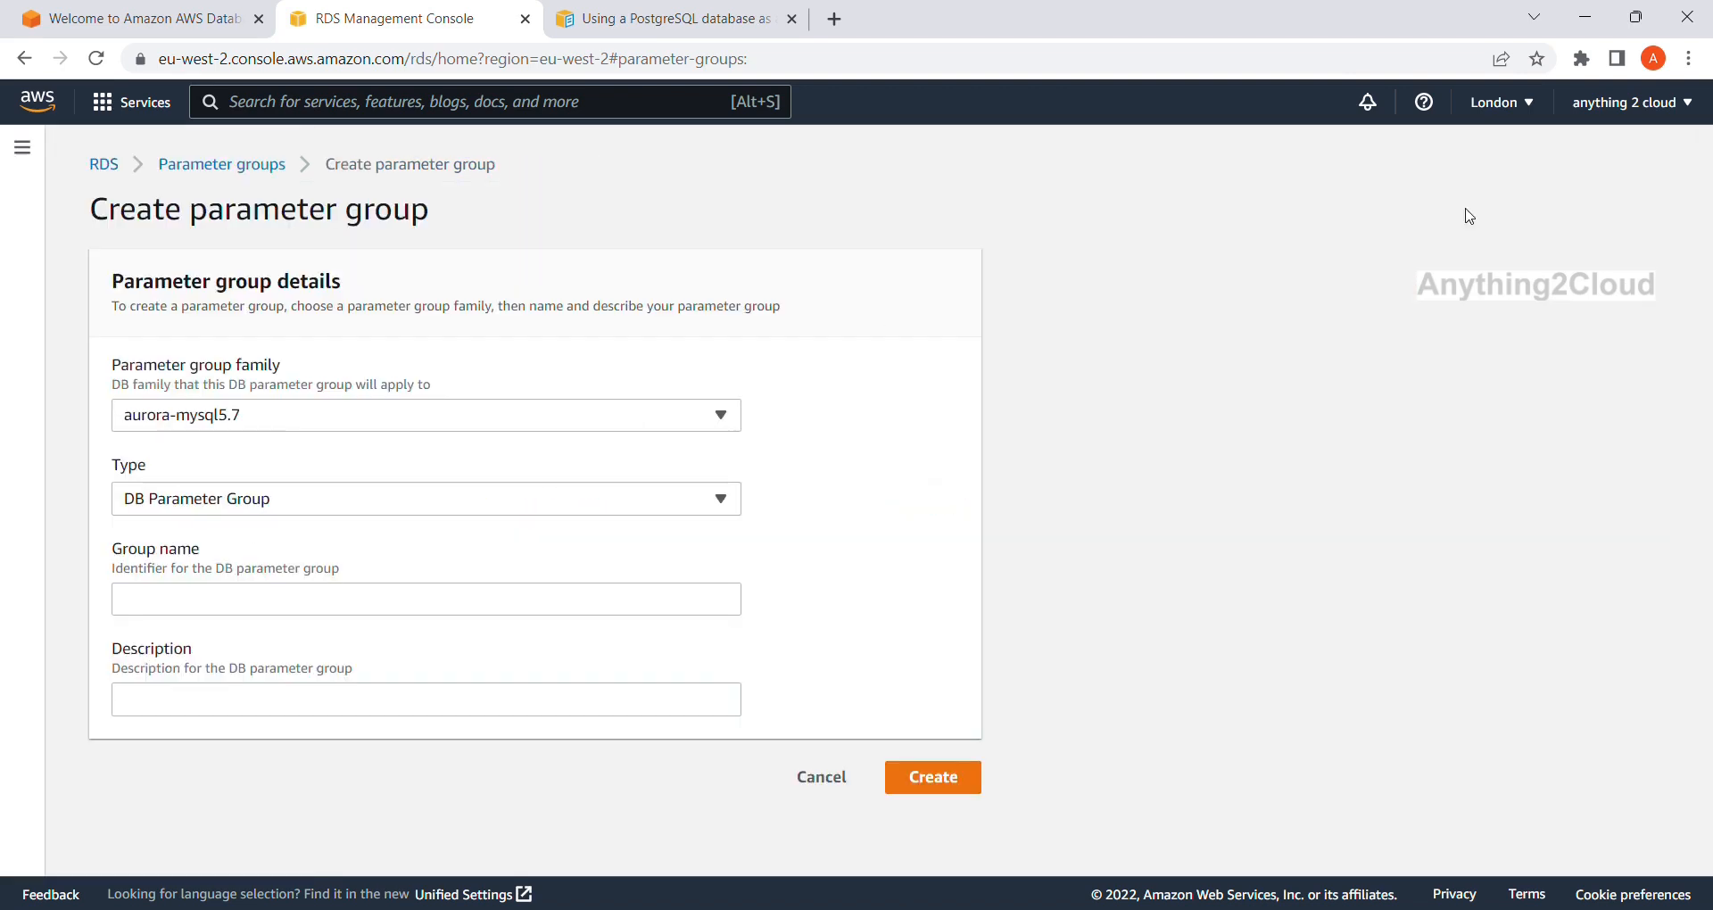
{"action": "left_click", "coordinate": [432, 424]}
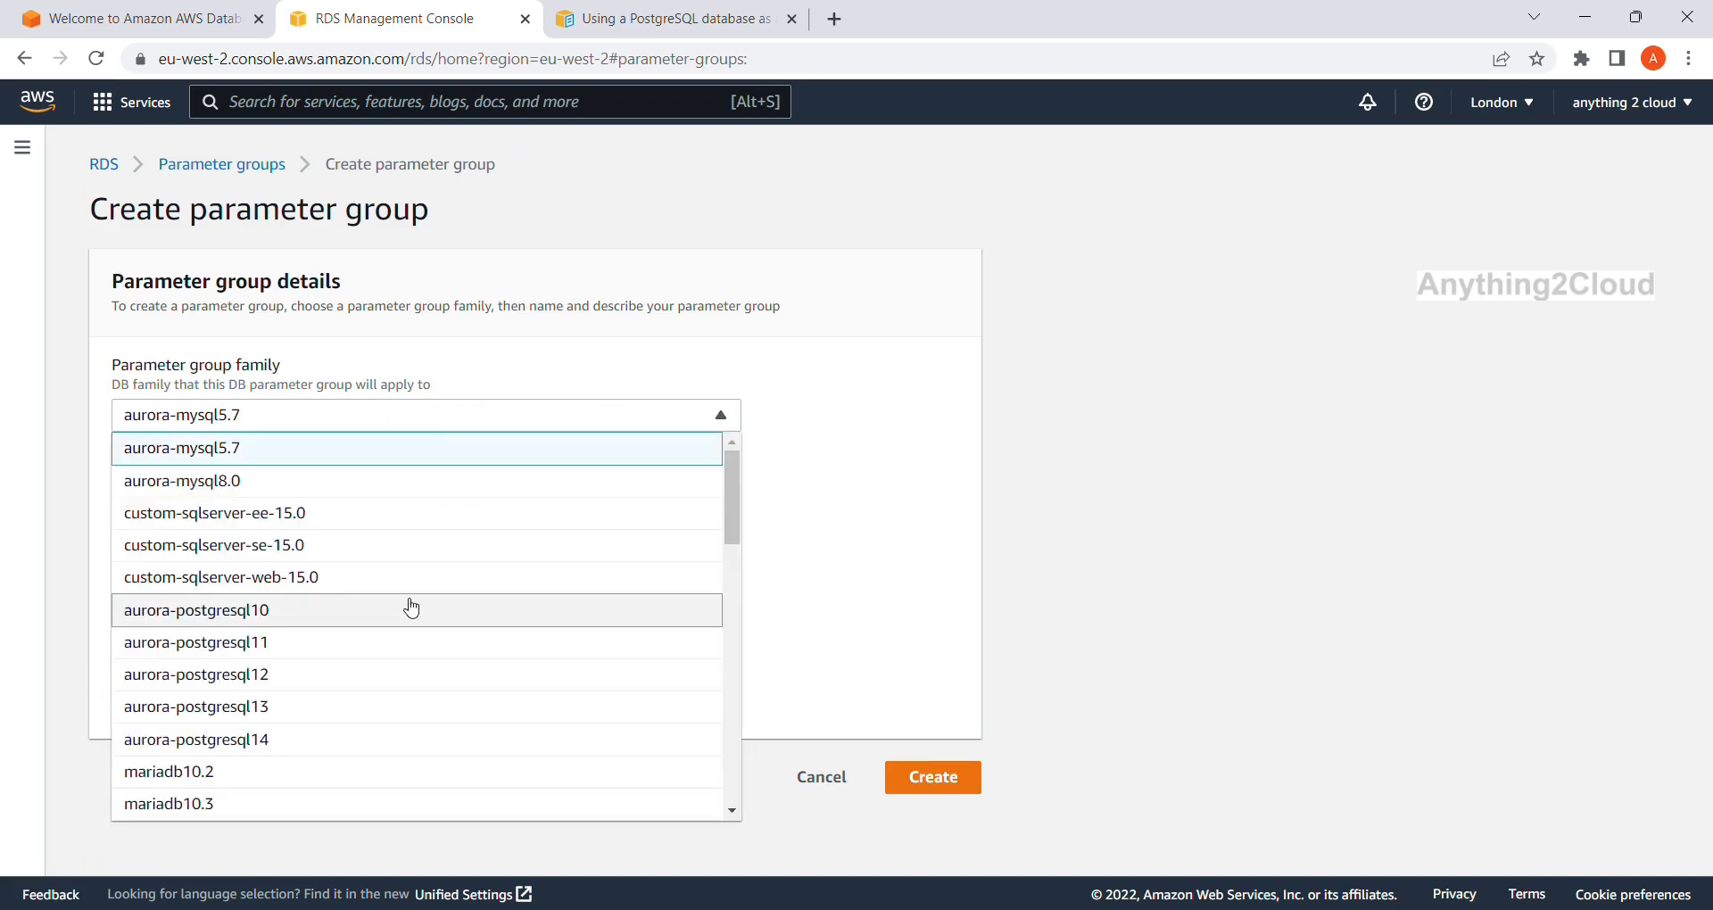
{"action": "scroll", "coordinate": [411, 609], "scroll_direction": "down", "scroll_amount": 4}
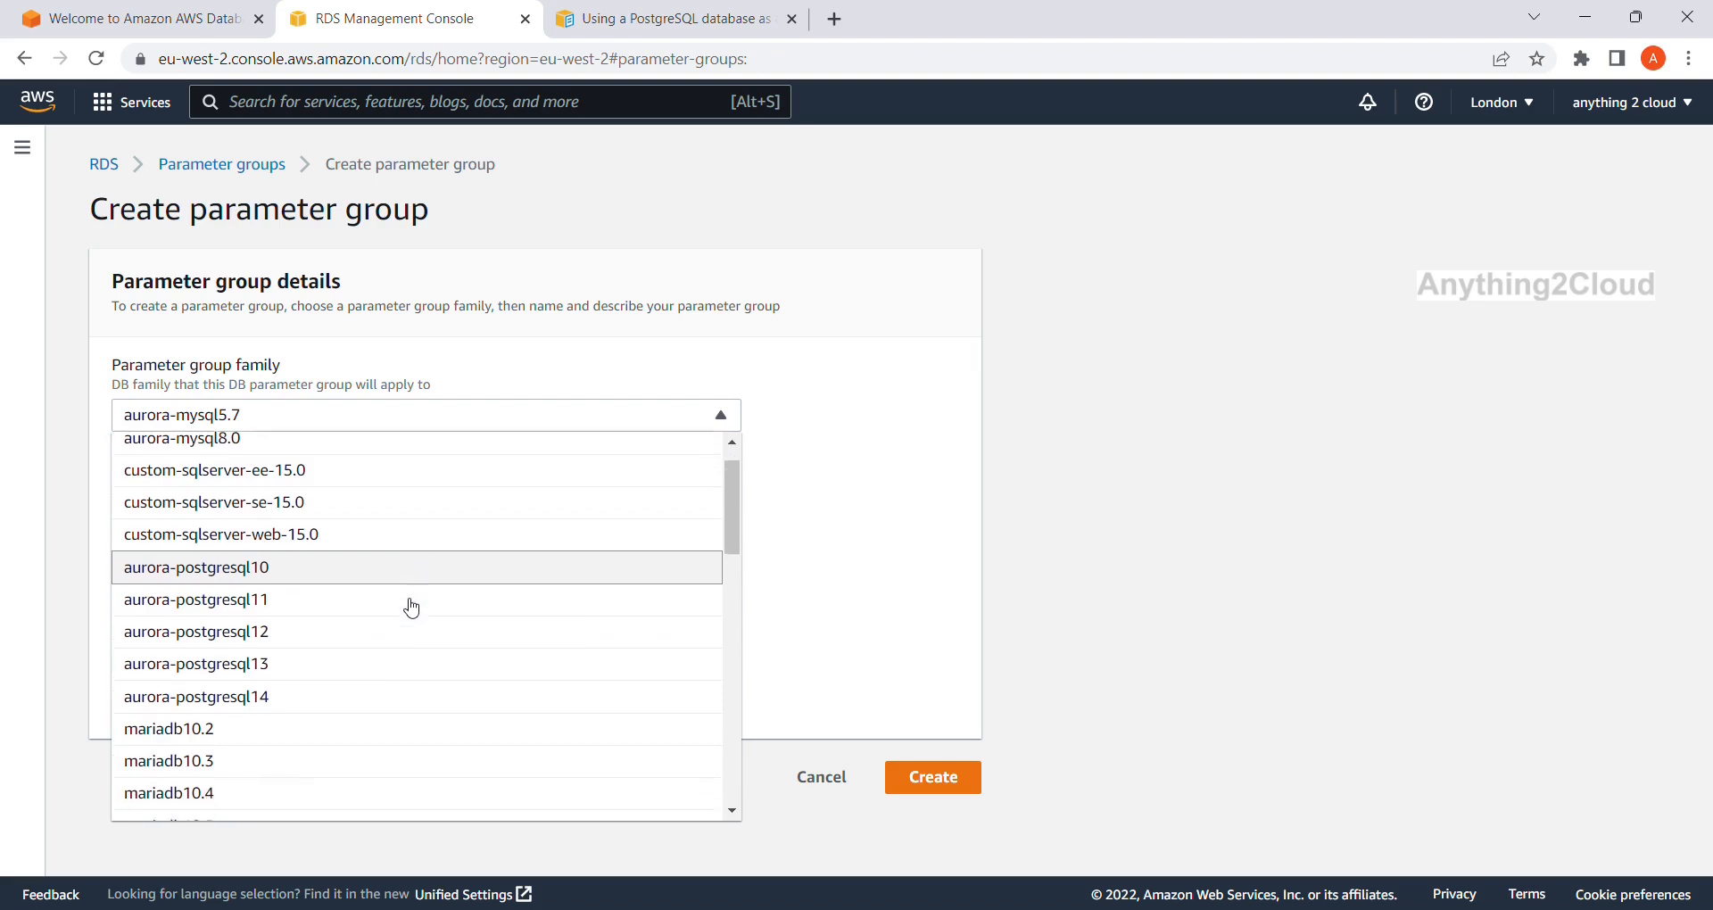
{"action": "scroll", "coordinate": [412, 608], "scroll_direction": "down", "scroll_amount": 6}
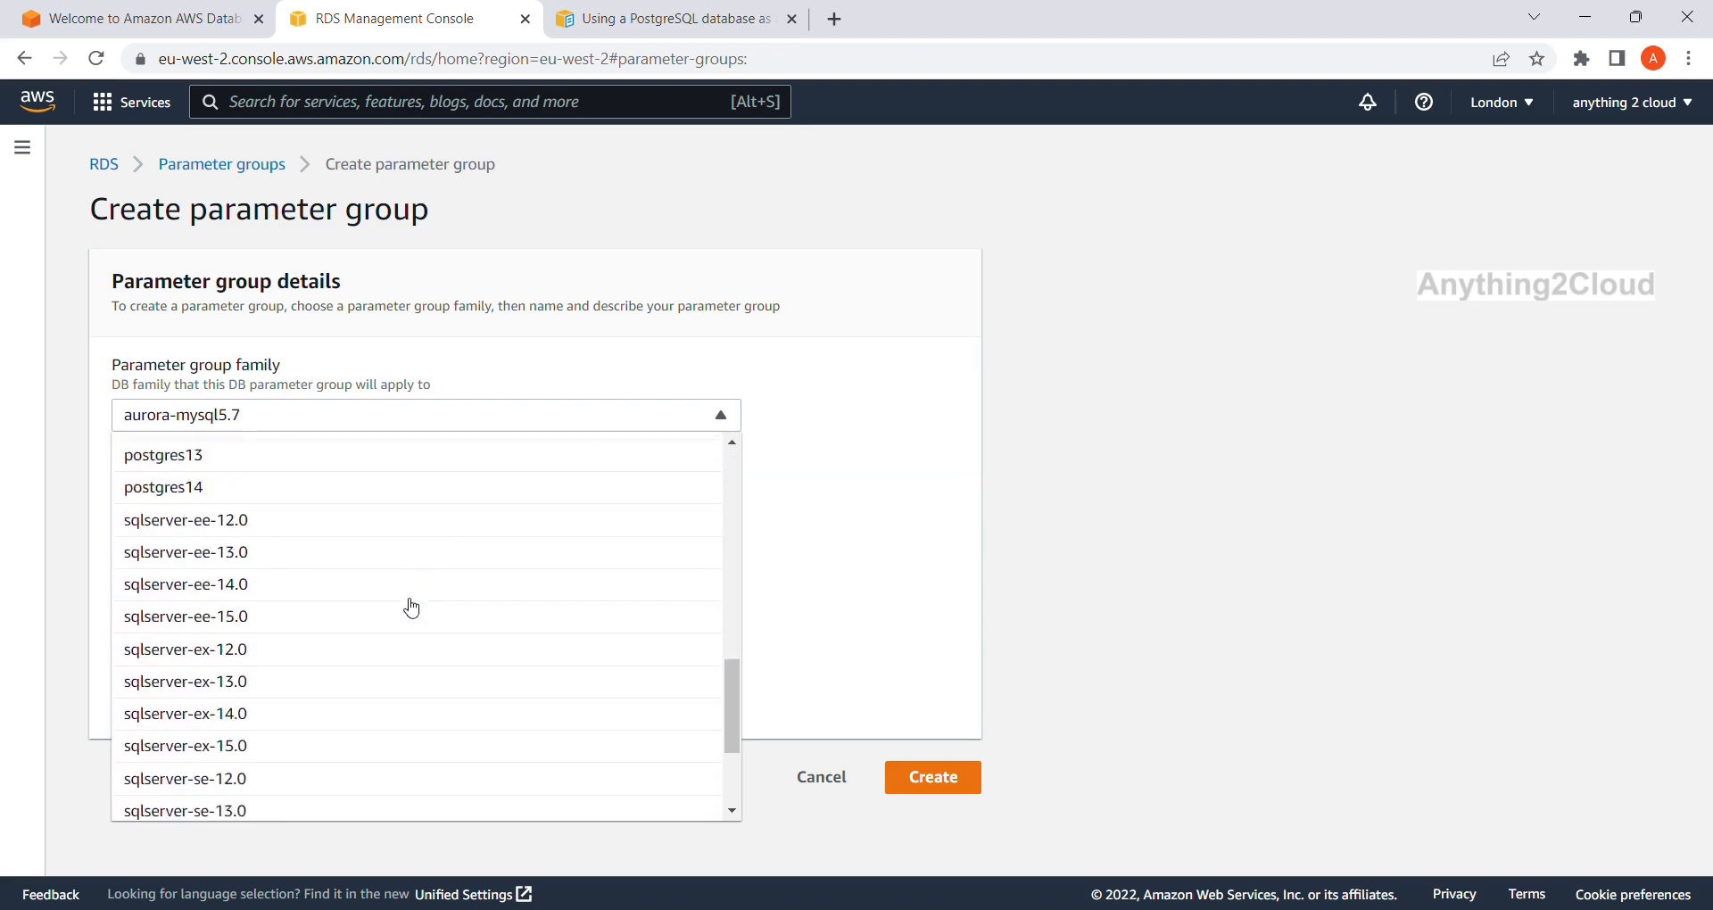
{"action": "scroll", "coordinate": [411, 609], "scroll_direction": "up", "scroll_amount": 3}
{"action": "scroll", "coordinate": [411, 608], "scroll_direction": "up", "scroll_amount": 6}
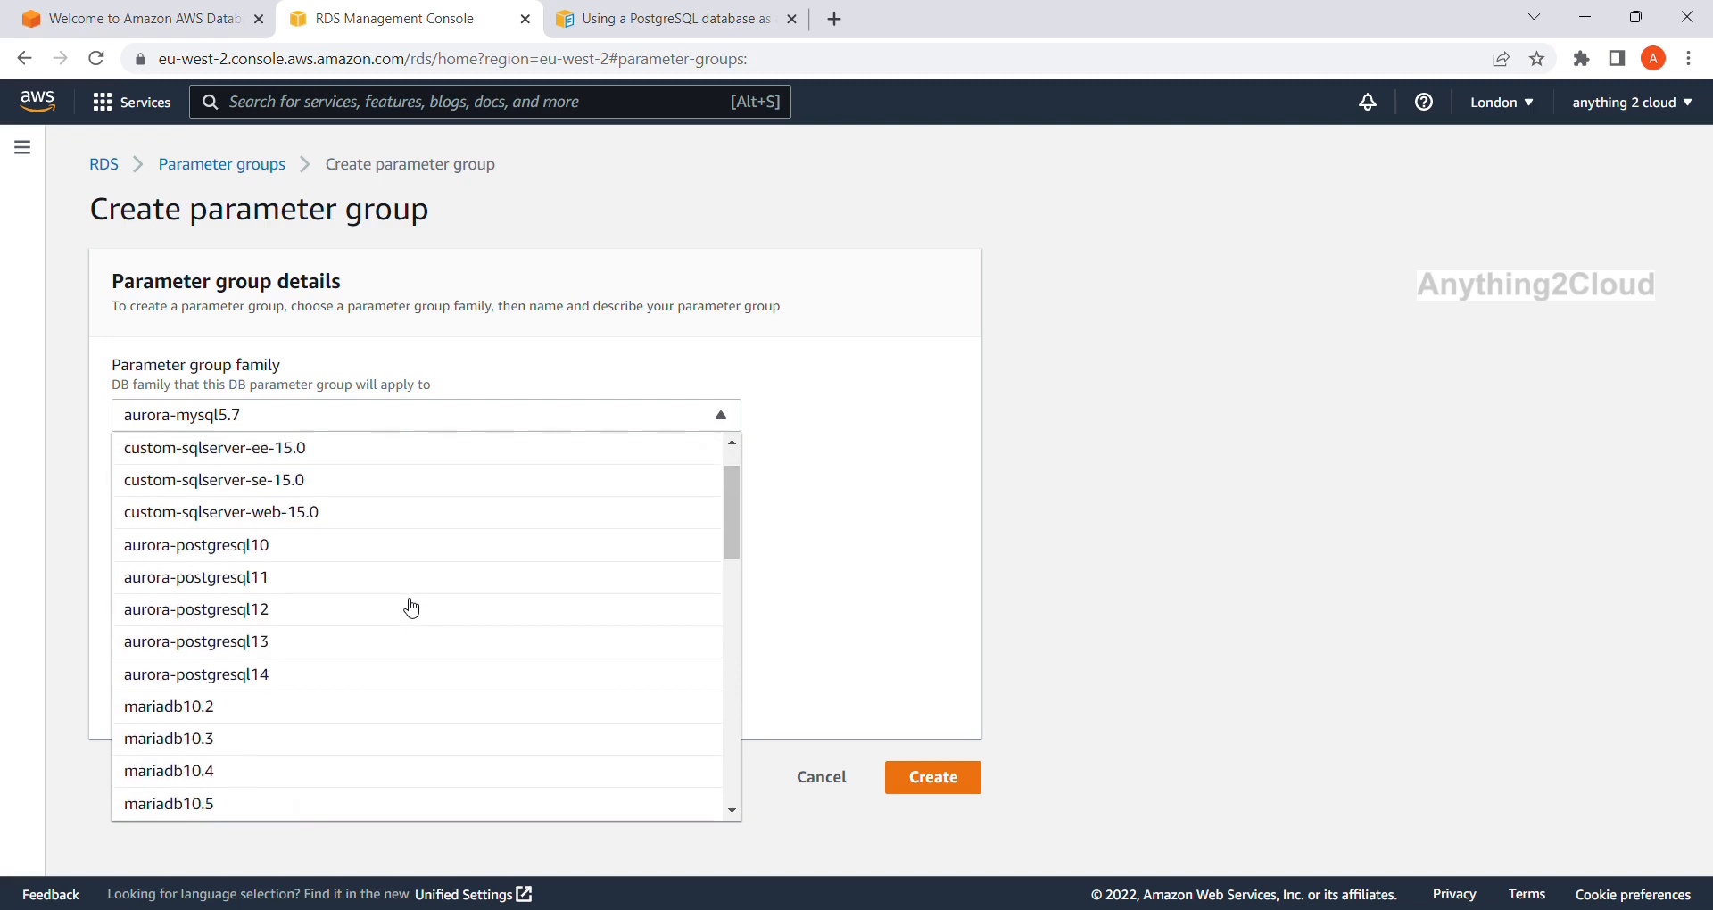
{"action": "scroll", "coordinate": [411, 608], "scroll_direction": "down", "scroll_amount": 1}
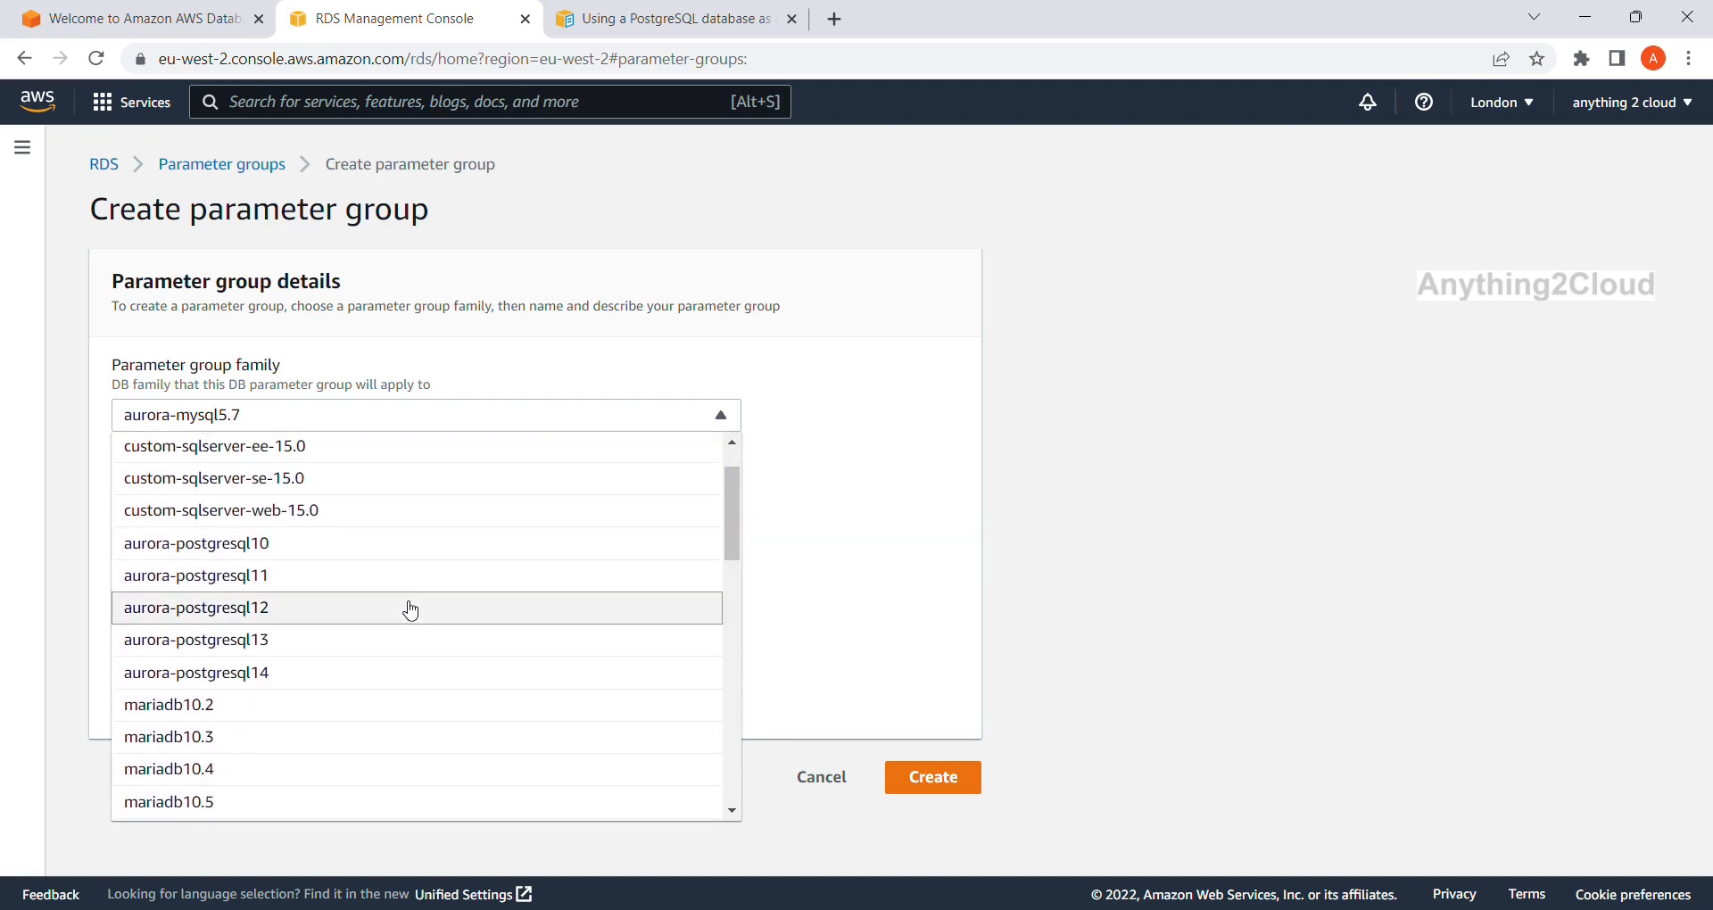
{"action": "left_click", "coordinate": [391, 680]}
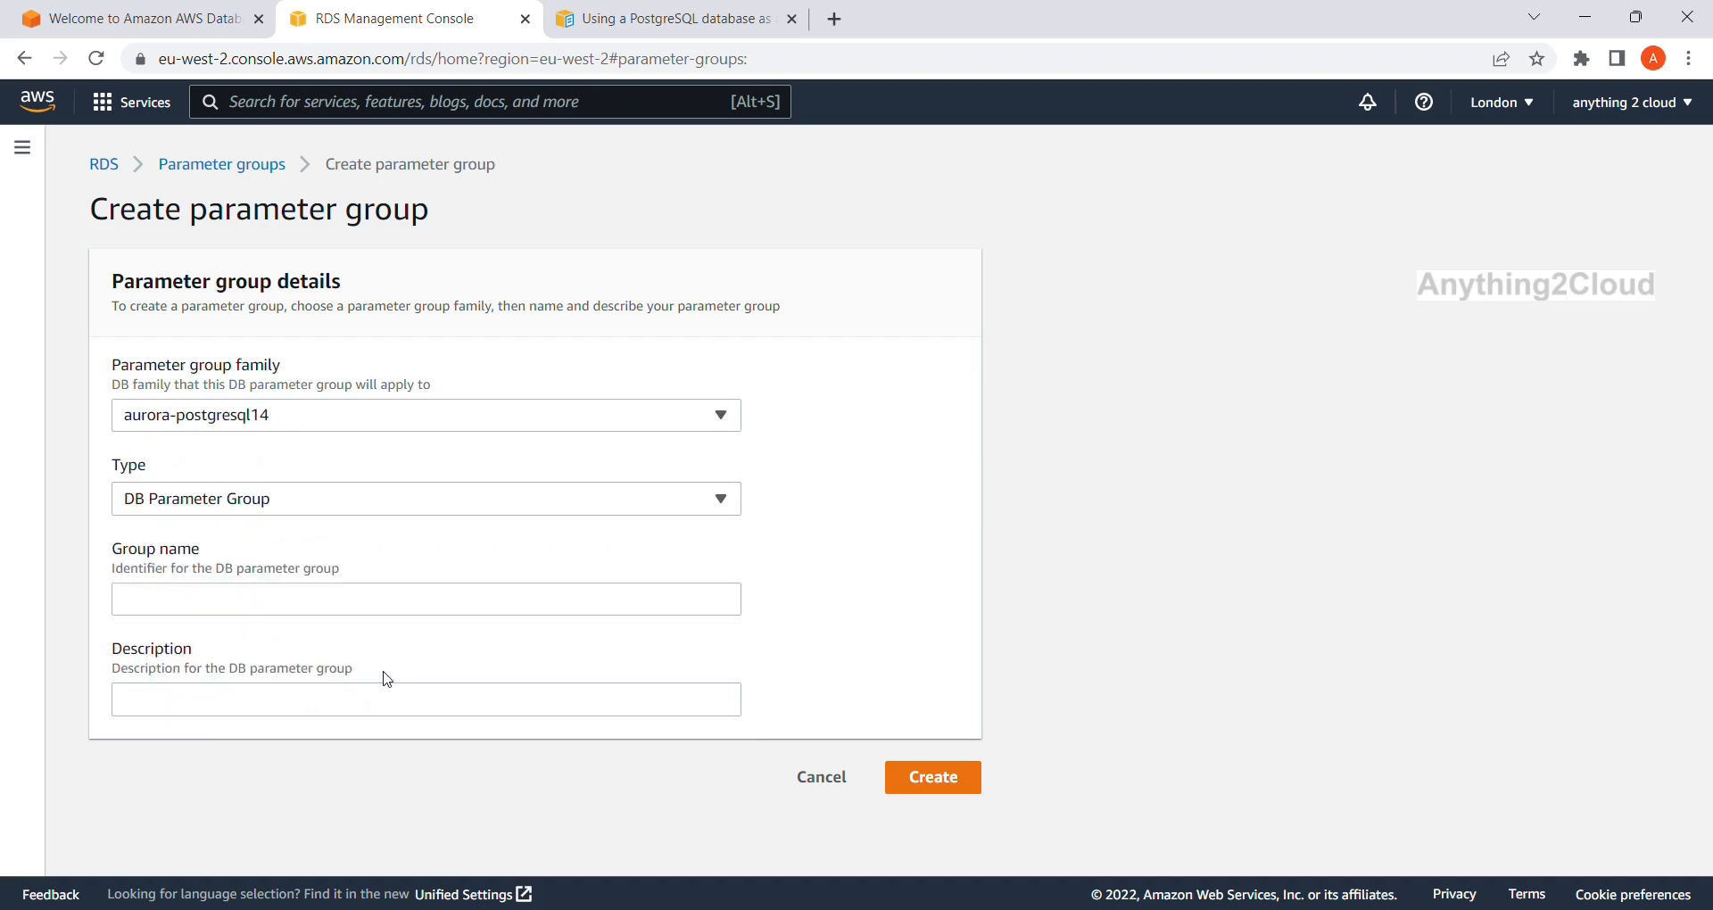
Name the group postgres-custom, describe it as 'custom param group', and create it.
{"action": "left_click", "coordinate": [341, 598]}
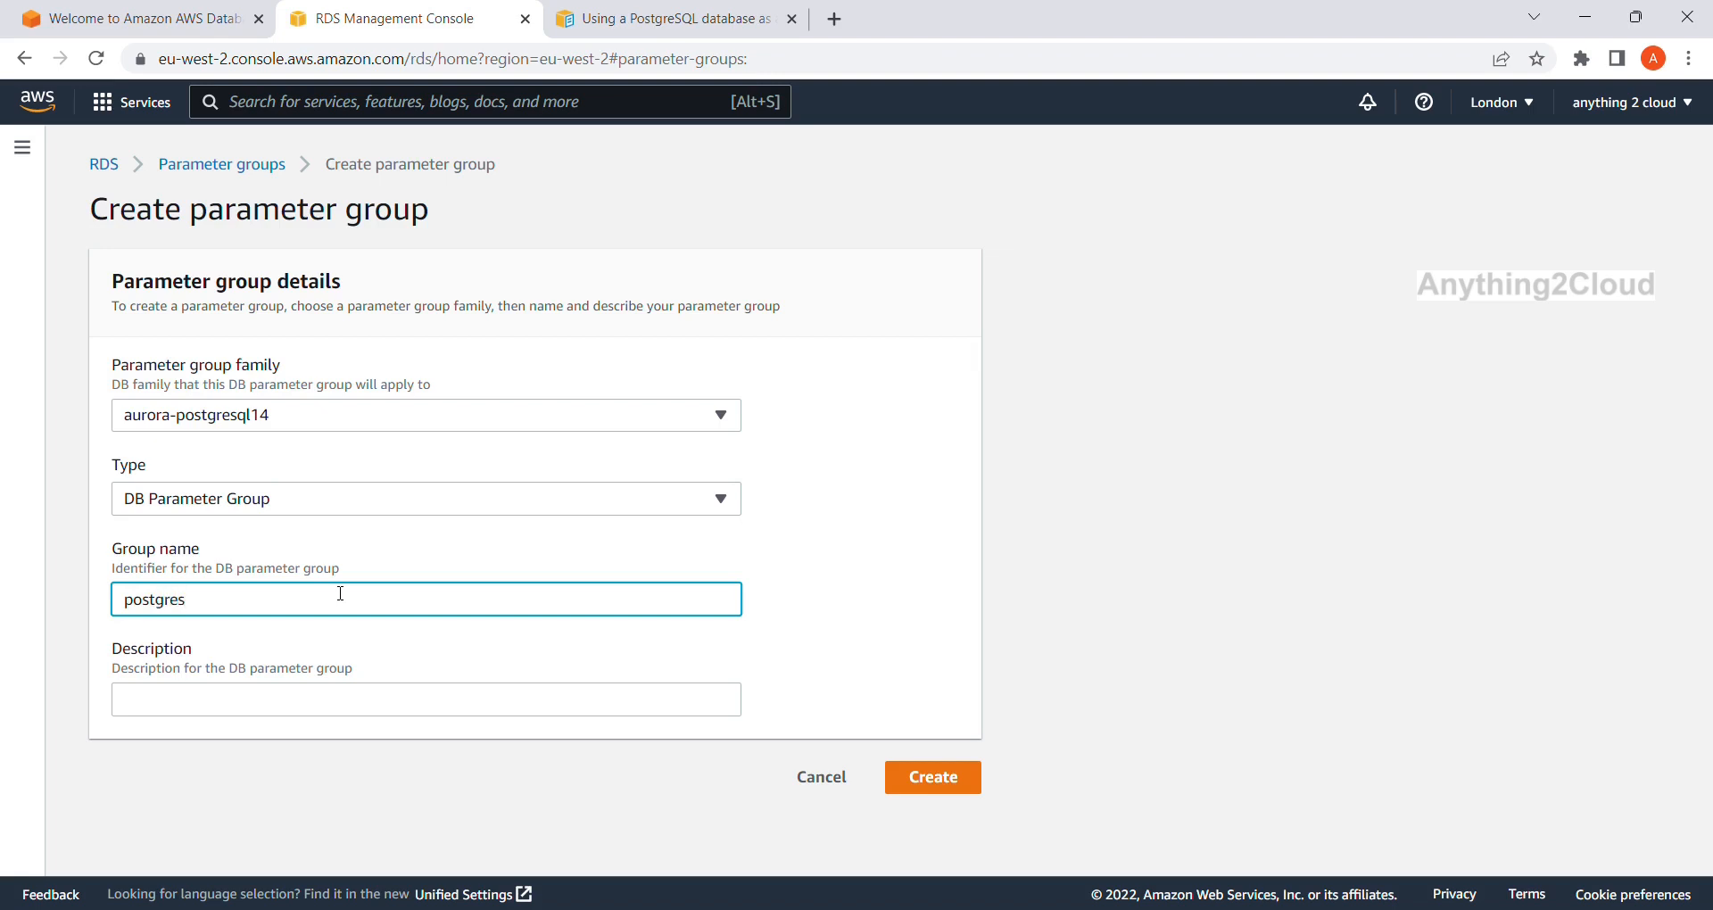
{"action": "type", "text": "-custom"}
{"action": "left_click", "coordinate": [949, 778]}
{"action": "left_click", "coordinate": [411, 711]}
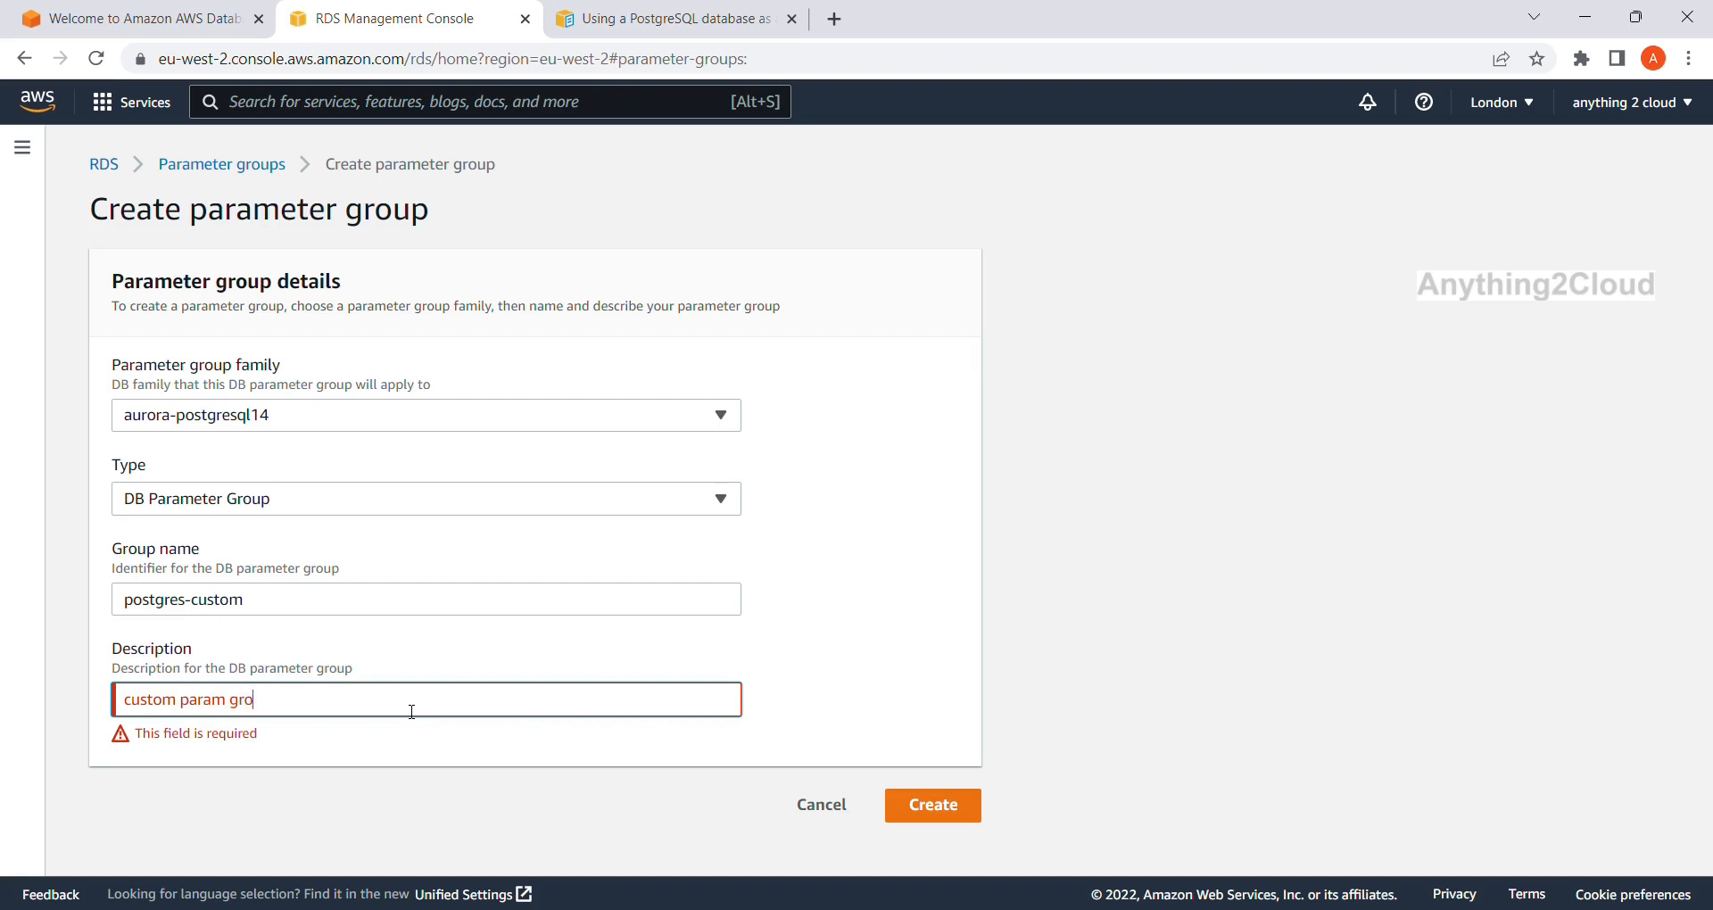
{"action": "left_click", "coordinate": [928, 806]}
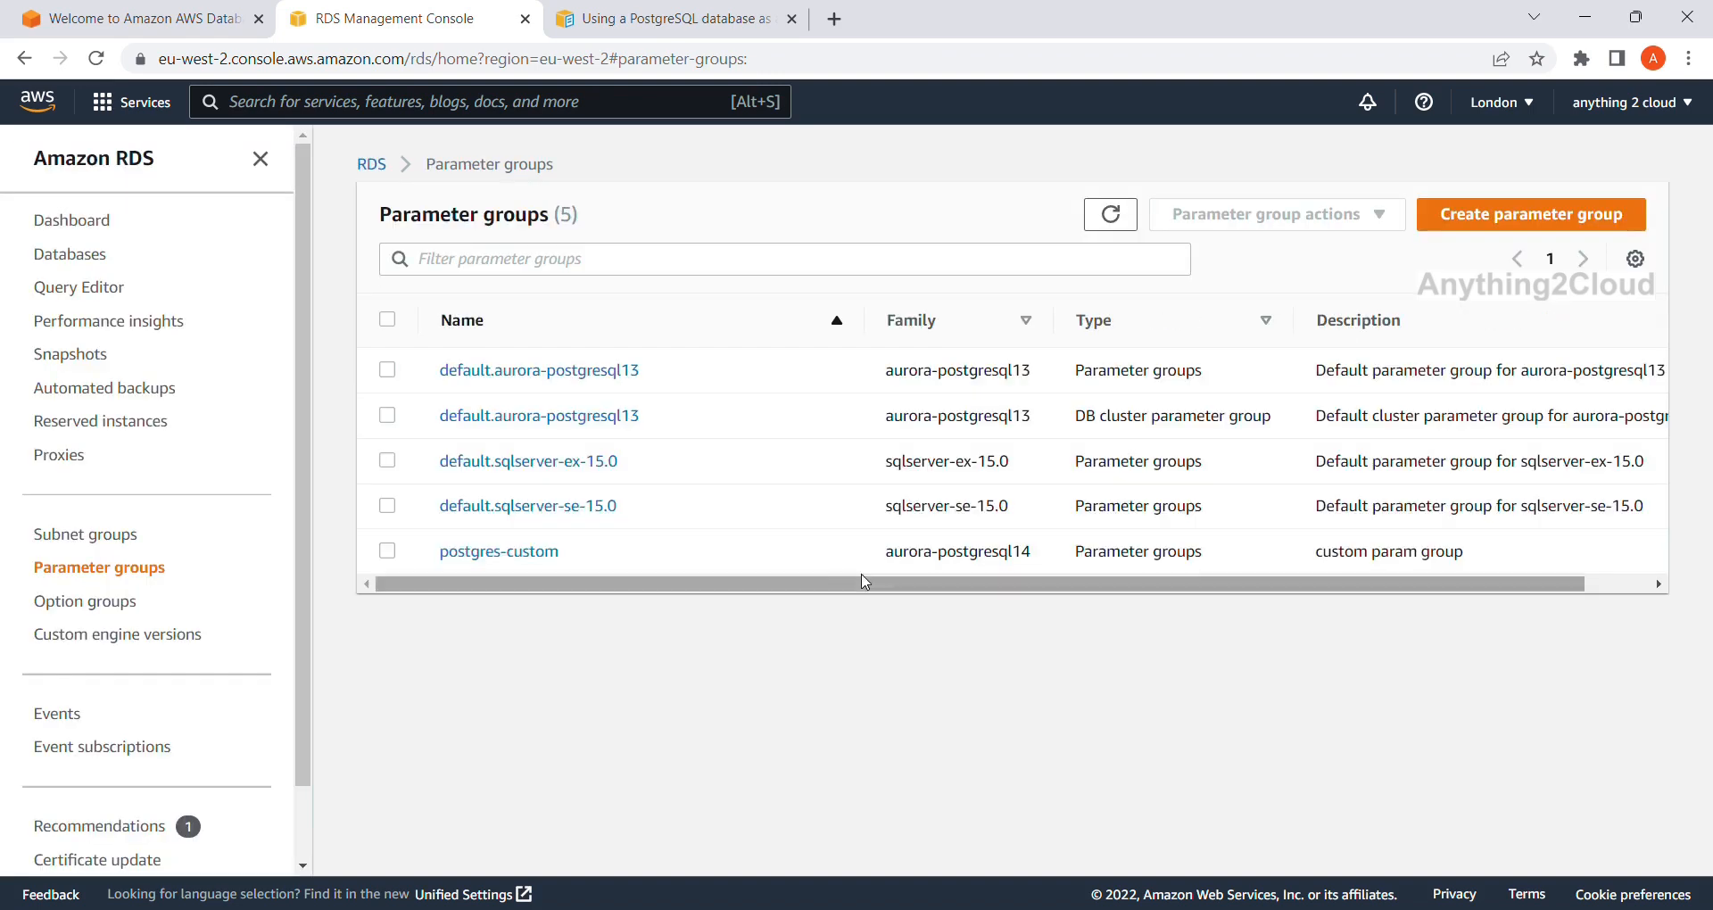
Open postgres-custom in edit mode and filter for rds.logical_replication, finding no match.
{"action": "left_click", "coordinate": [545, 555]}
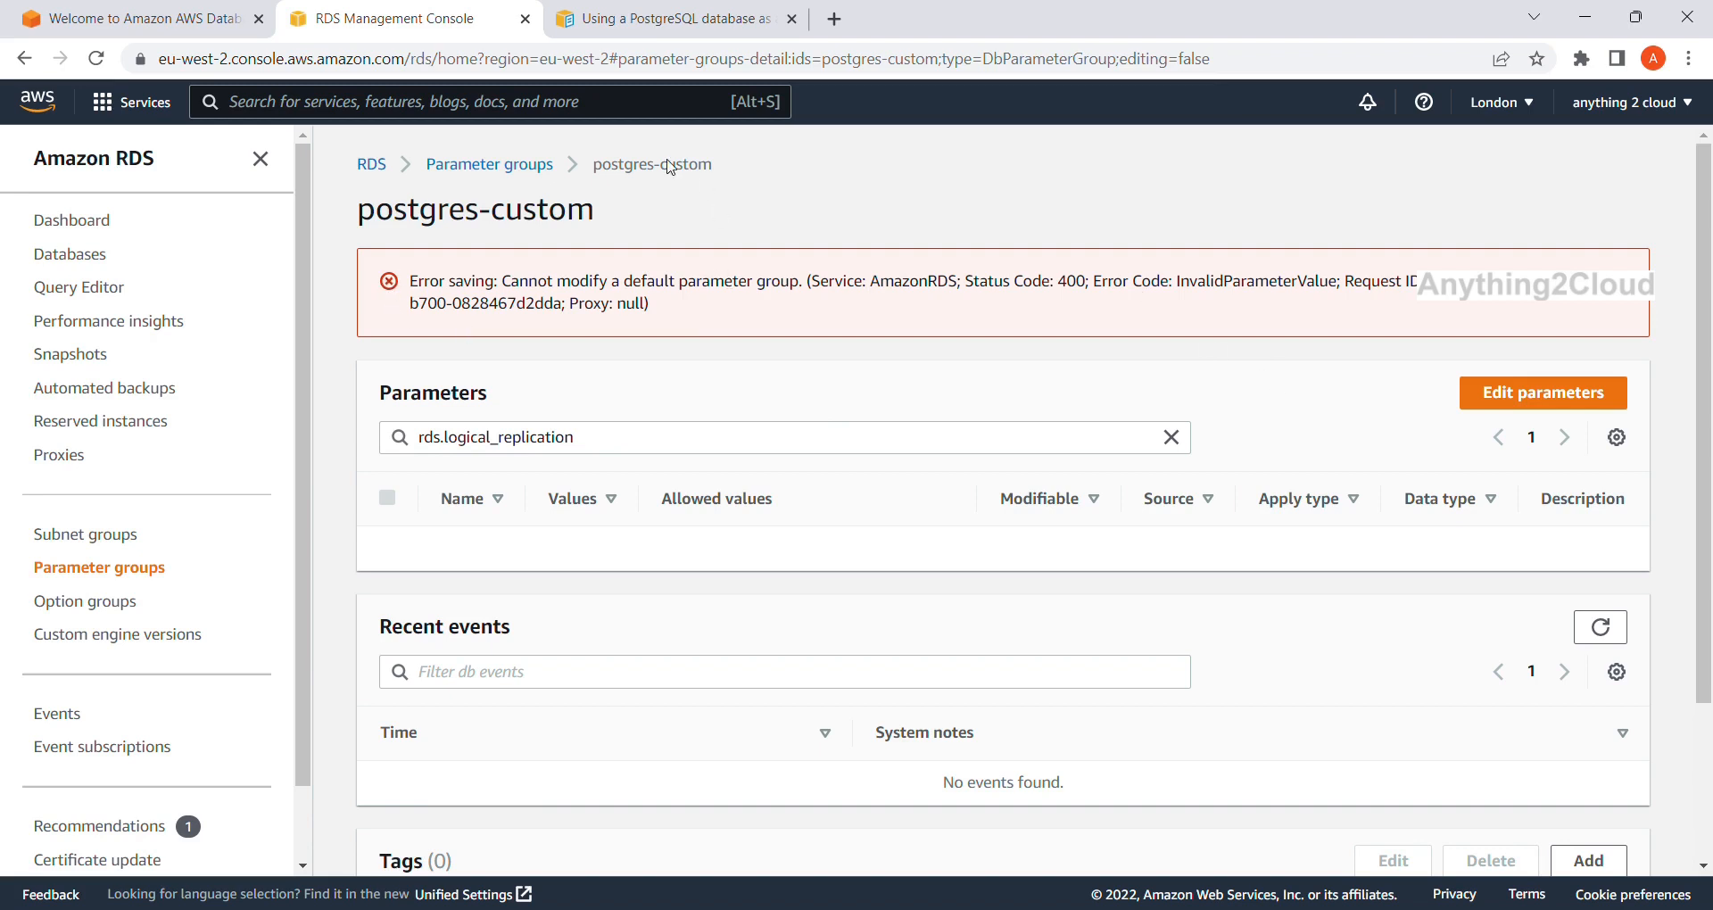
{"action": "left_click", "coordinate": [533, 168]}
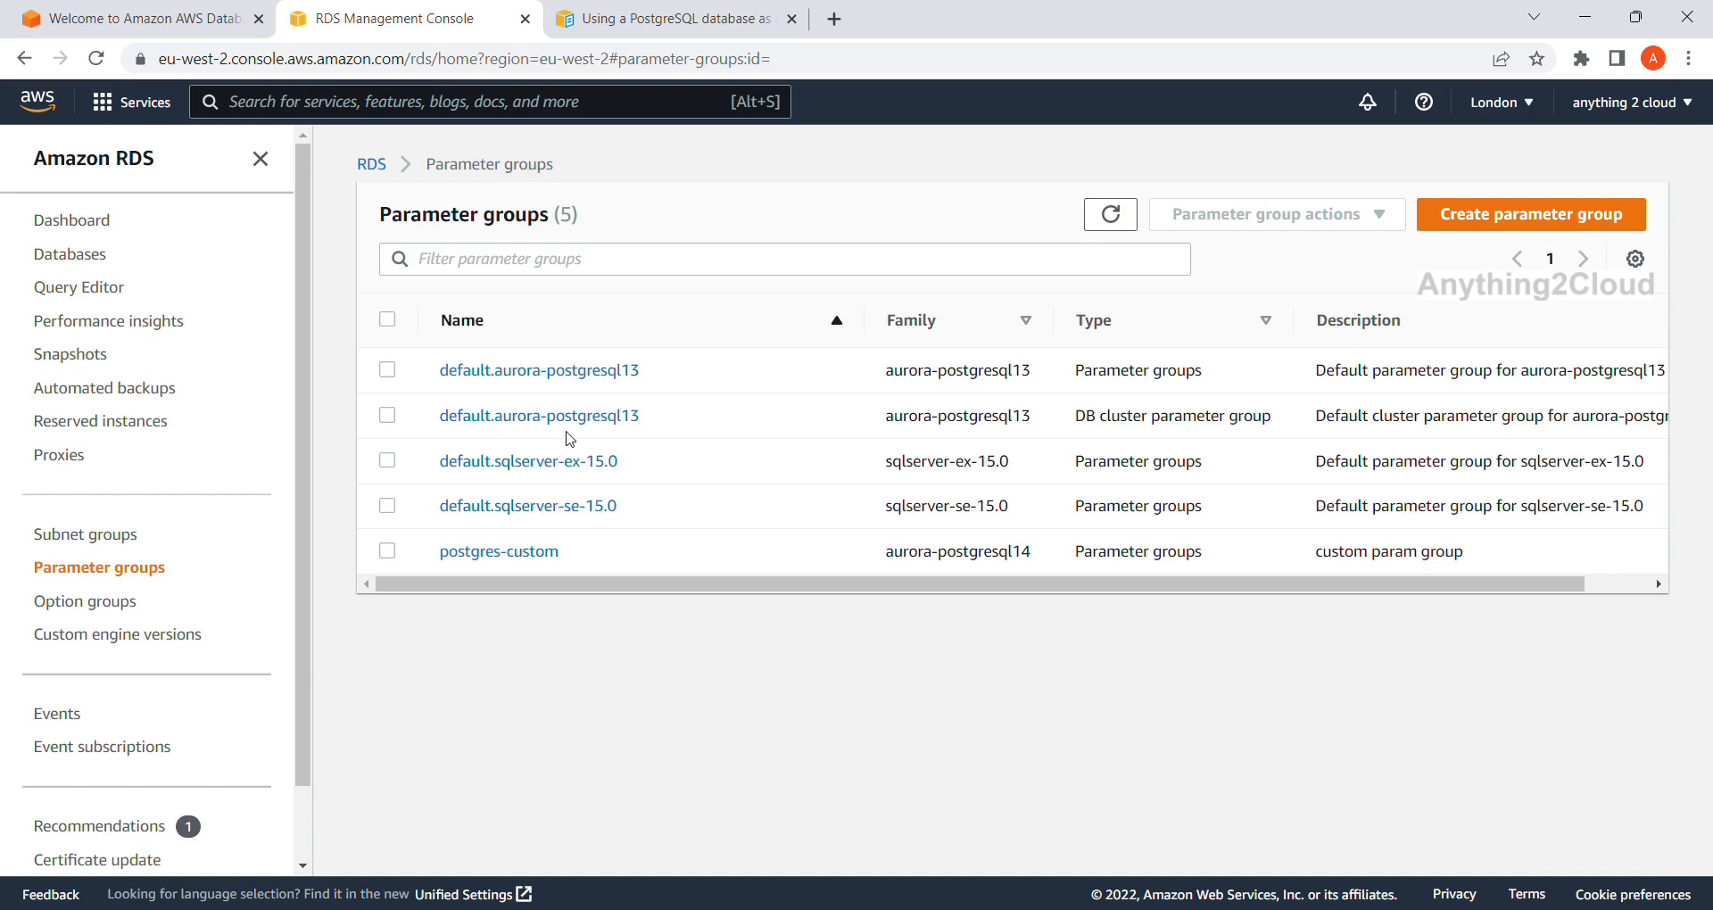
{"action": "left_click", "coordinate": [507, 553]}
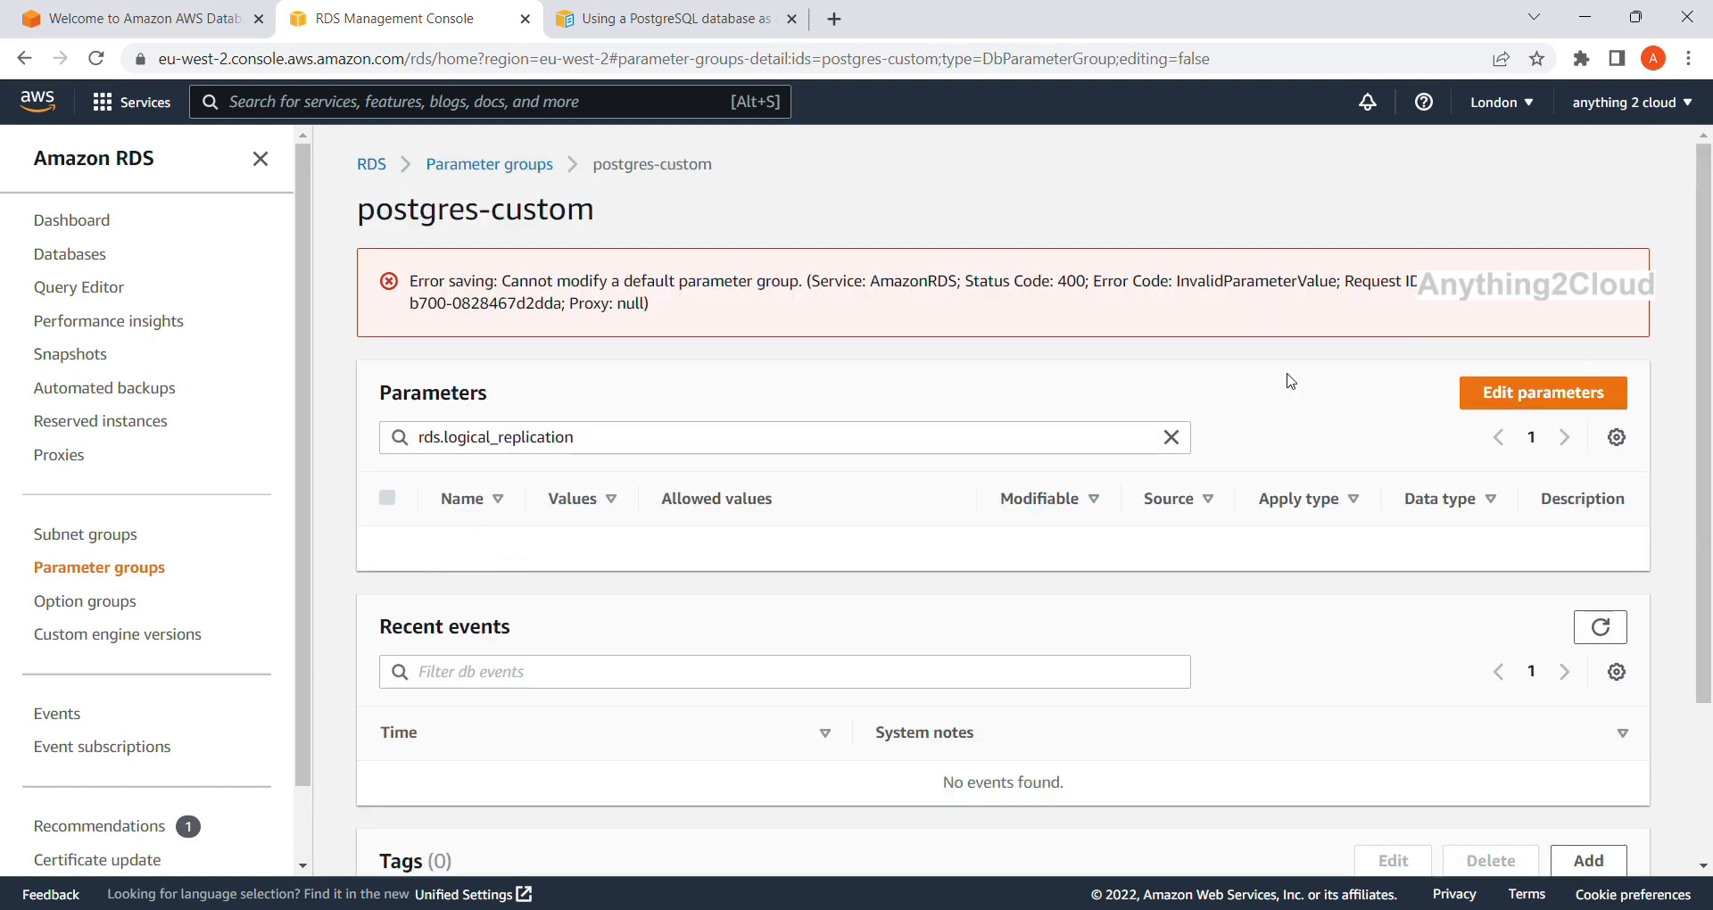
{"action": "left_click", "coordinate": [1517, 395]}
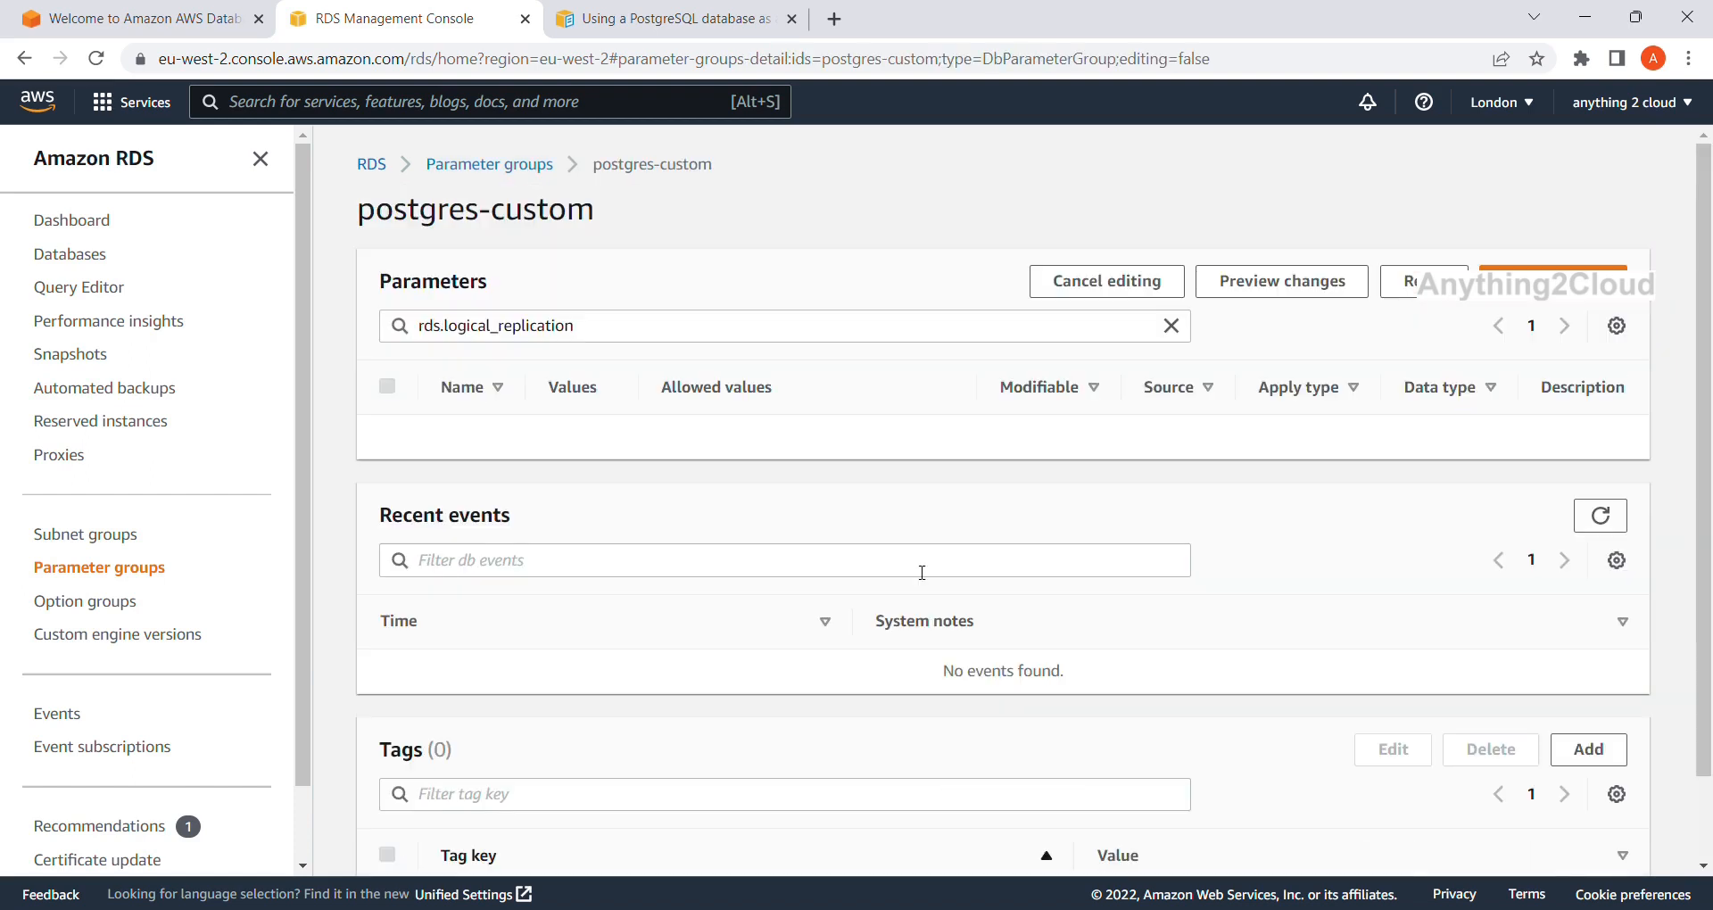
{"action": "left_click", "coordinate": [697, 331]}
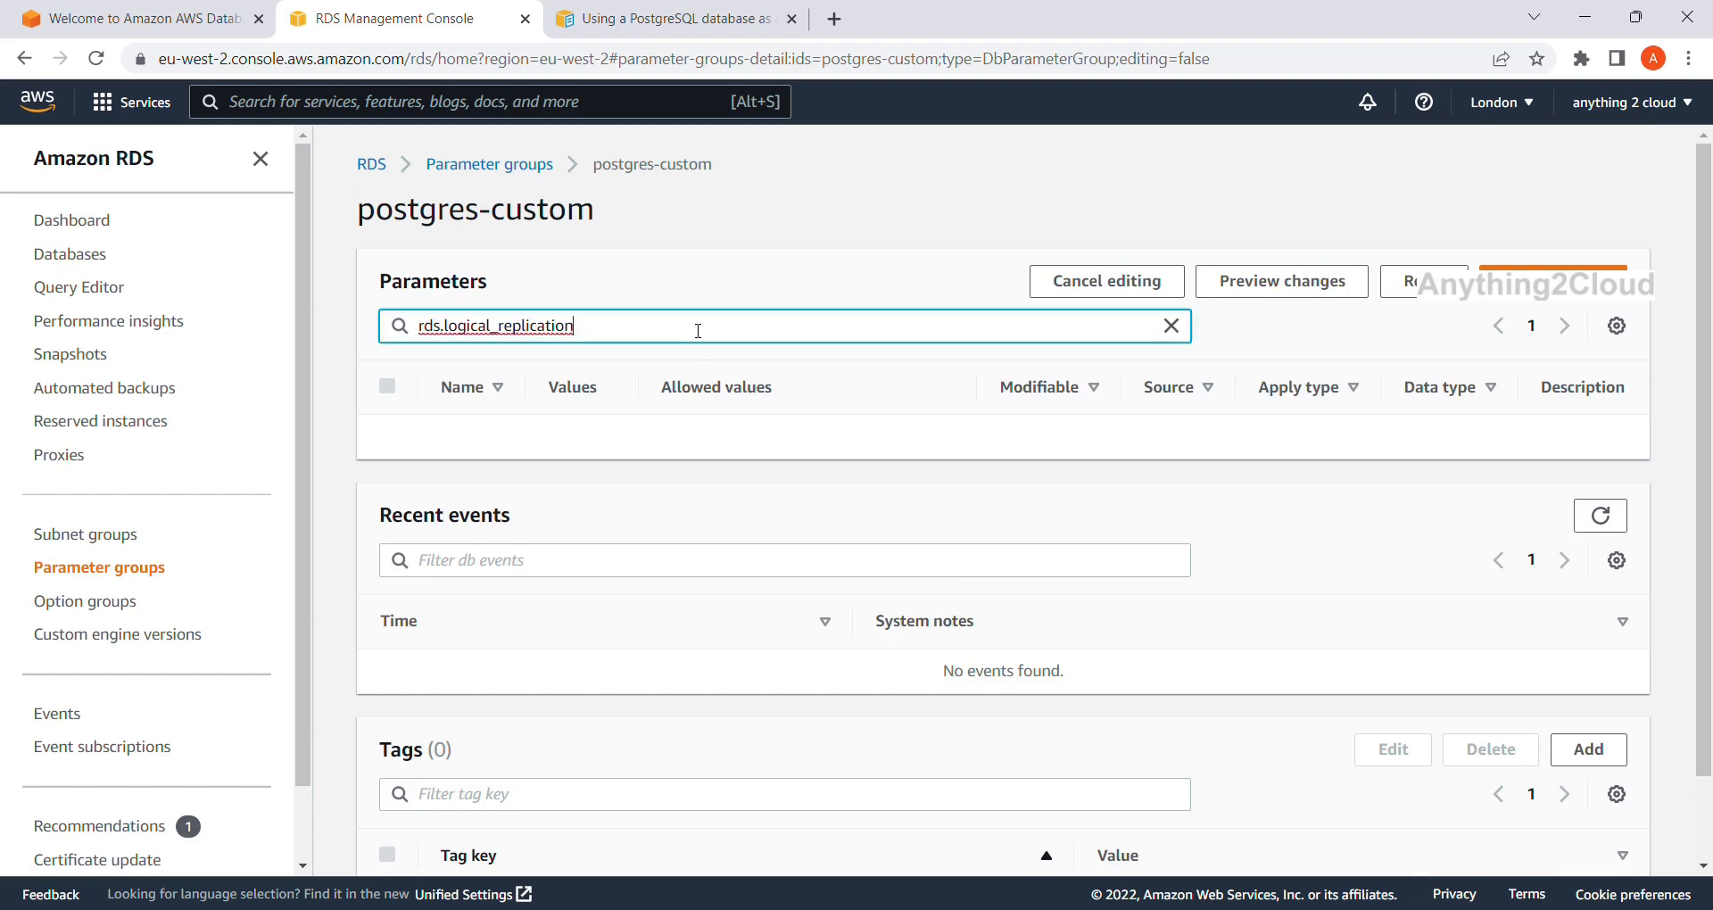
{"action": "key", "text": "BackSpace"}
{"action": "key", "text": "BackSpace"}
{"action": "key", "text": "BackSpace"}
{"action": "key", "text": "BackSpace"}
{"action": "key", "text": "BackSpace"}
{"action": "key", "text": "BackSpace"}
{"action": "key", "text": "BackSpace"}
{"action": "key", "text": "BackSpace"}
{"action": "key", "text": "BackSpace"}
{"action": "key", "text": "BackSpace"}
{"action": "key", "text": "BackSpace"}
{"action": "key", "text": "BackSpace"}
{"action": "key", "text": "BackSpace"}
{"action": "key", "text": "BackSpace"}
{"action": "key", "text": "BackSpace"}
{"action": "key", "text": "BackSpace"}
{"action": "key", "text": "BackSpace"}
{"action": "key", "text": "BackSpace"}
{"action": "key", "text": "BackSpace"}
{"action": "key", "text": "BackSpace"}
{"action": "type", "text": "rds."}
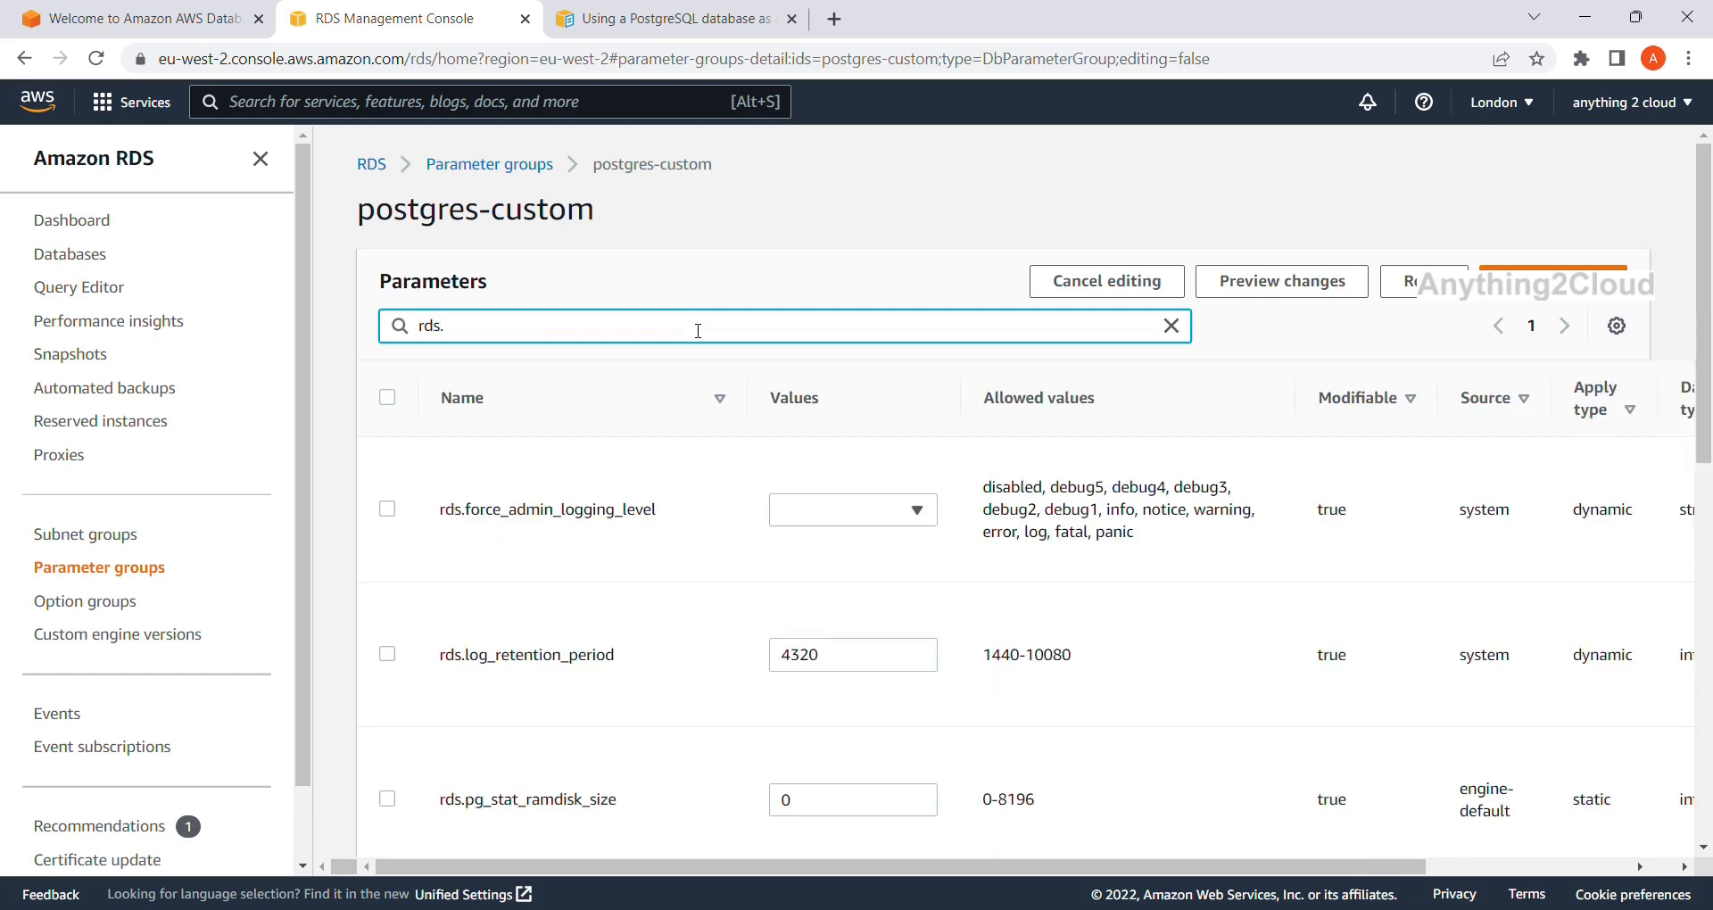
{"action": "type", "text": "logical_replication"}
{"action": "scroll", "coordinate": [693, 330], "scroll_direction": "down", "scroll_amount": 1}
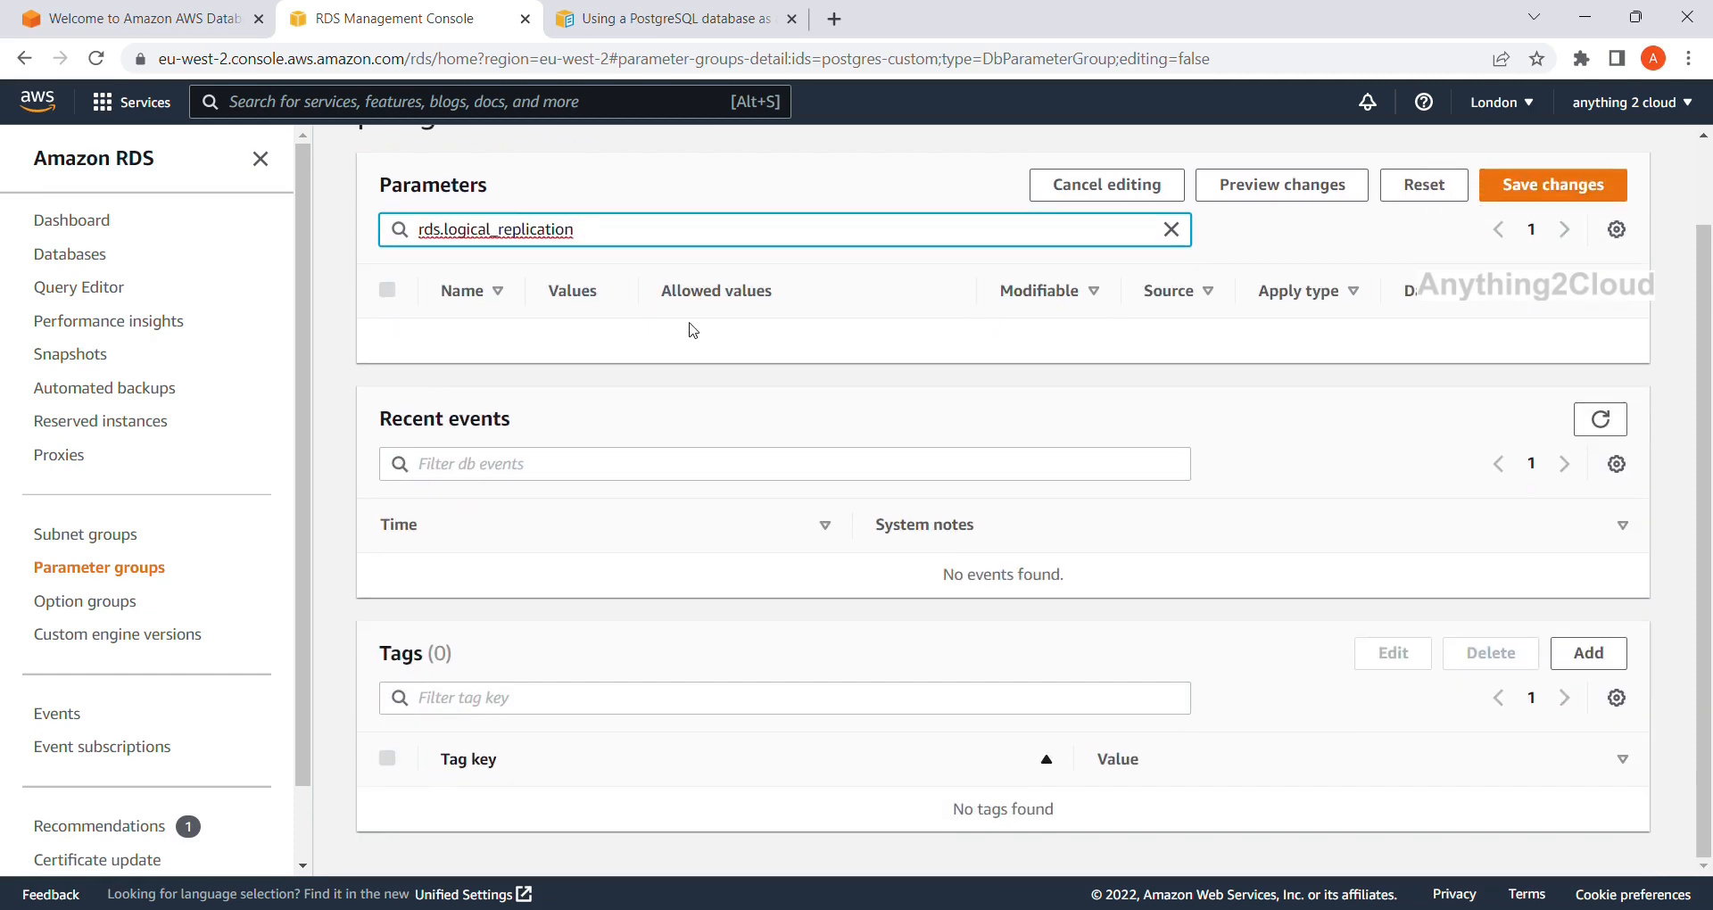
{"action": "scroll", "coordinate": [693, 330], "scroll_direction": "up", "scroll_amount": 1}
{"action": "key", "text": "BackSpace"}
{"action": "key", "text": "BackSpace"}
{"action": "key", "text": "BackSpace"}
{"action": "key", "text": "BackSpace"}
{"action": "key", "text": "BackSpace"}
{"action": "key", "text": "BackSpace"}
{"action": "key", "text": "BackSpace"}
{"action": "key", "text": "BackSpace"}
{"action": "key", "text": "BackSpace"}
{"action": "key", "text": "BackSpace"}
{"action": "key", "text": "BackSpace"}
{"action": "key", "text": "BackSpace"}
{"action": "key", "text": "BackSpace"}
{"action": "key", "text": "BackSpace"}
{"action": "key", "text": "BackSpace"}
{"action": "key", "text": "BackSpace"}
{"action": "key", "text": "BackSpace"}
{"action": "key", "text": "BackSpace"}
{"action": "key", "text": "BackSpace"}
{"action": "key", "text": "BackSpace"}
{"action": "key", "text": "BackSpace"}
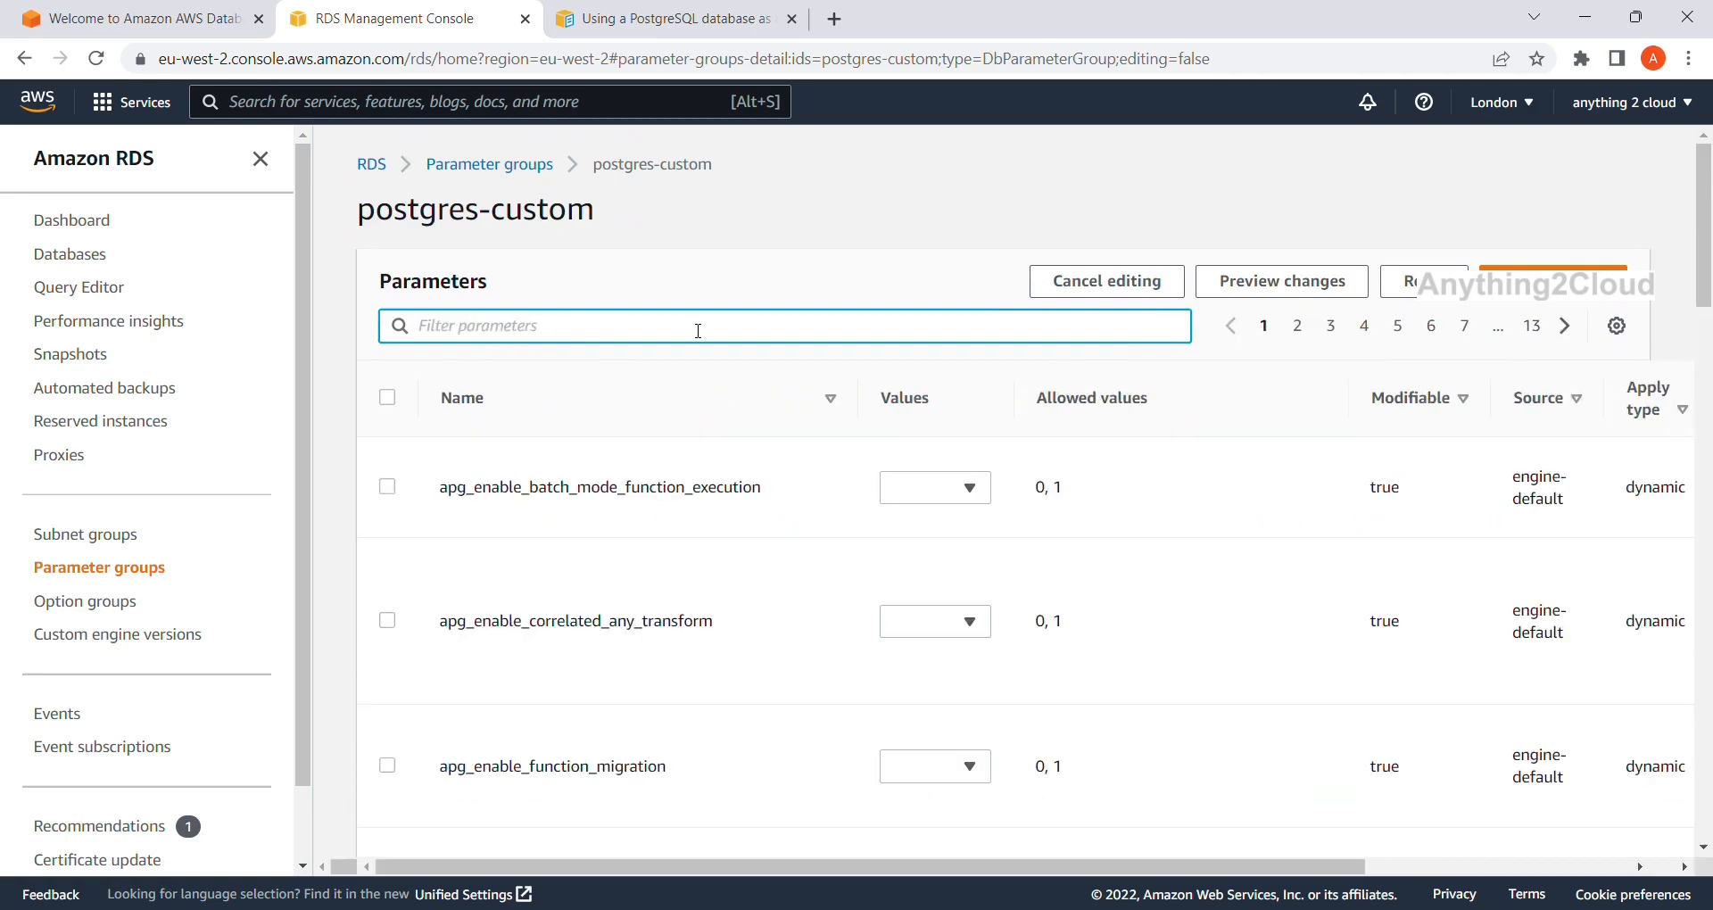
Reopen postgres-custom, retry the search with shortened text, still find nothing, then return to the PostgreSQL guide.
{"action": "left_click", "coordinate": [499, 165]}
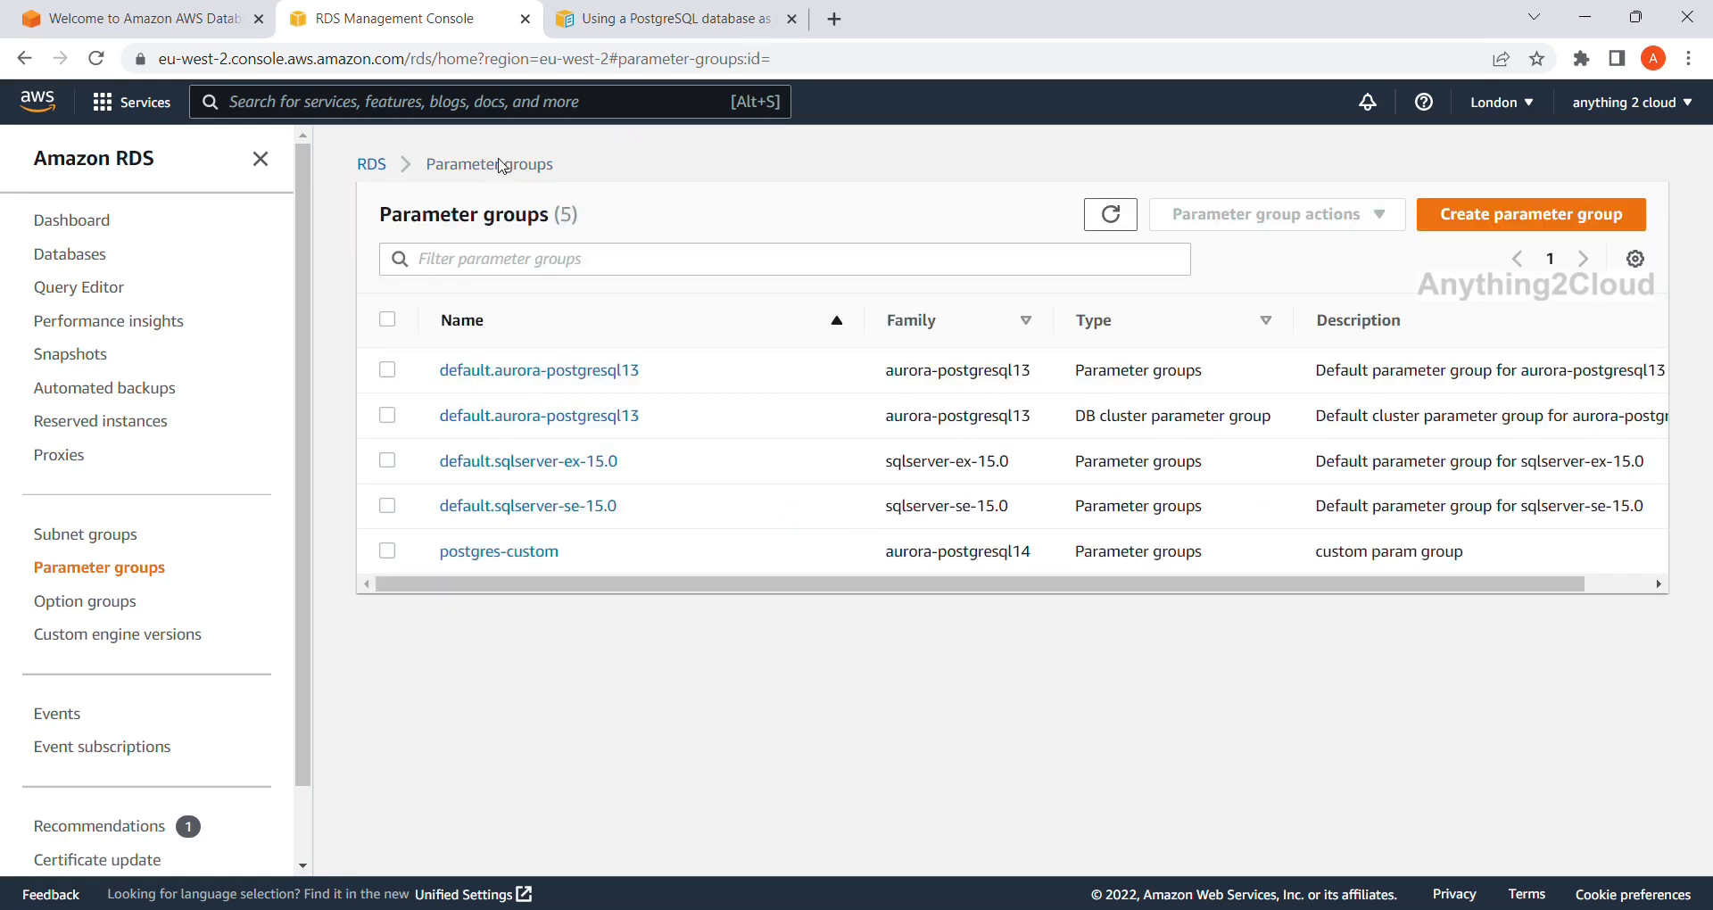
{"action": "left_click", "coordinate": [515, 553]}
{"action": "scroll", "coordinate": [513, 552], "scroll_direction": "down", "scroll_amount": 1}
{"action": "left_click", "coordinate": [493, 287]}
{"action": "type", "text": "rds"}
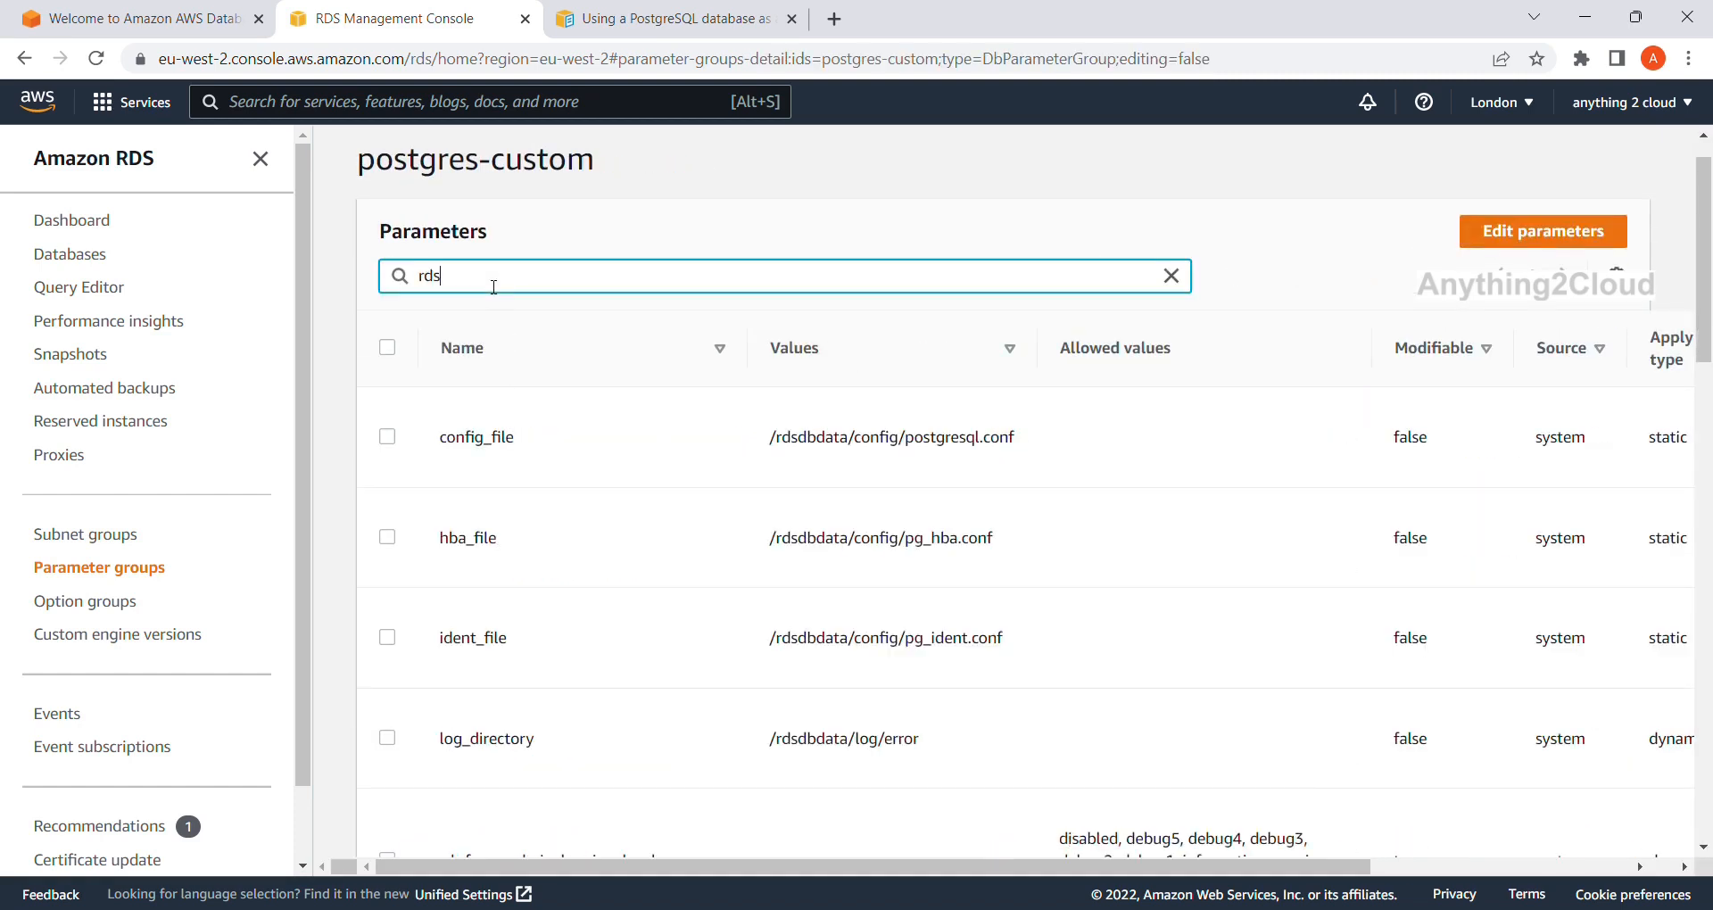
{"action": "type", "text": "."}
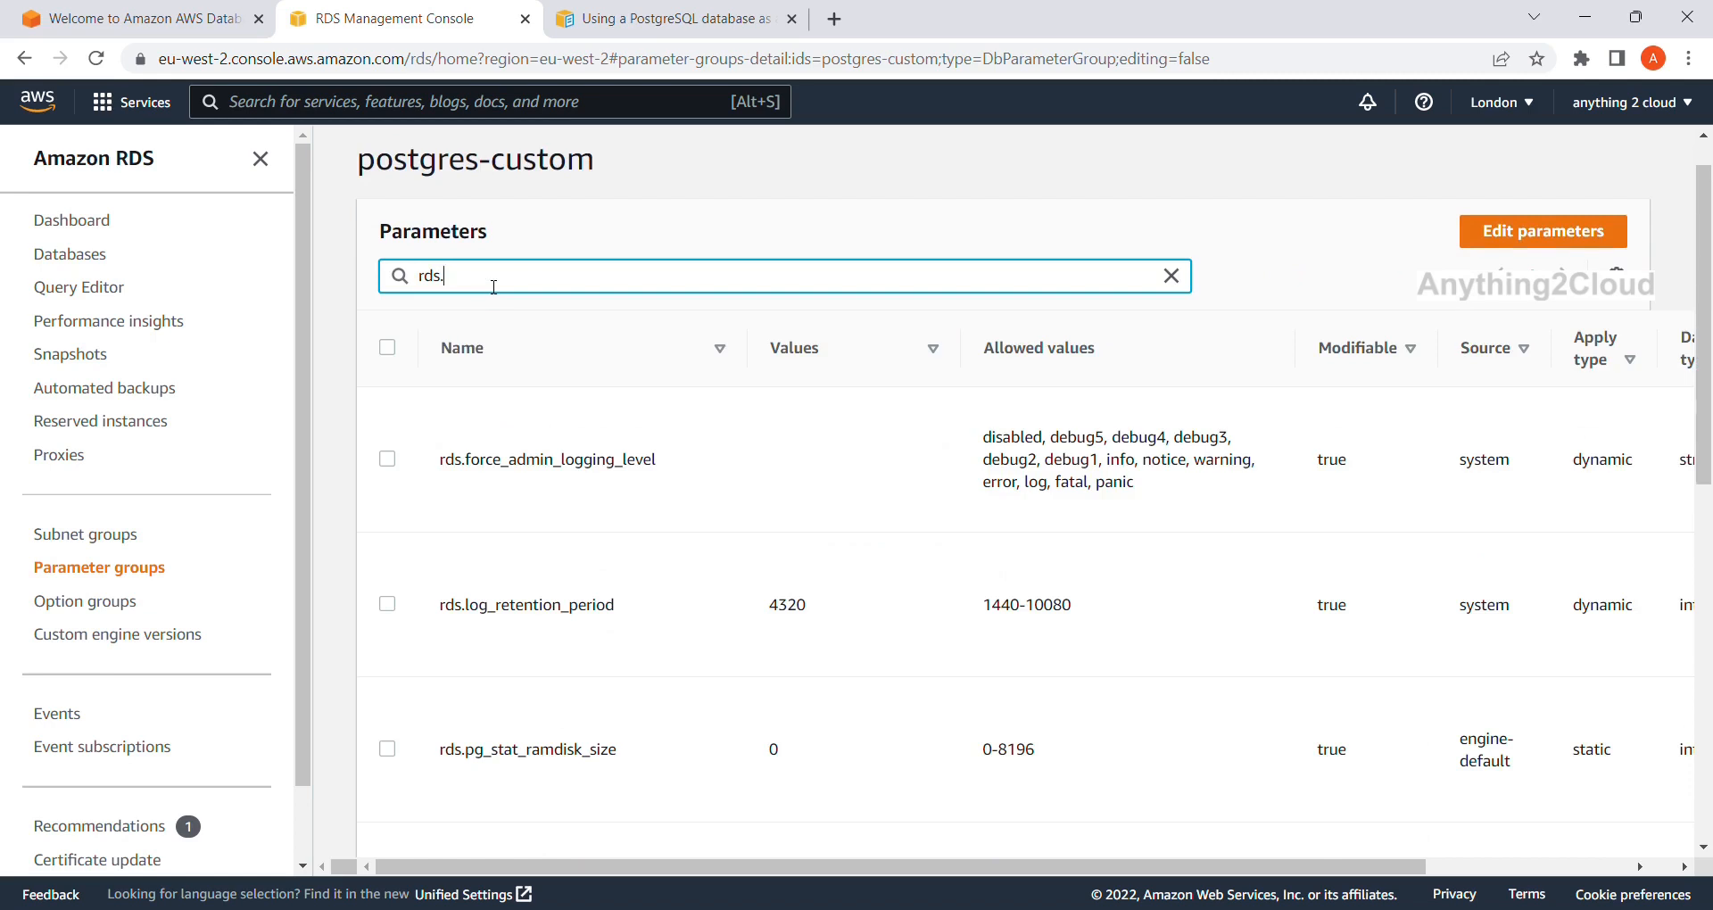
{"action": "type", "text": "logical_replication"}
{"action": "key", "text": "BackSpace"}
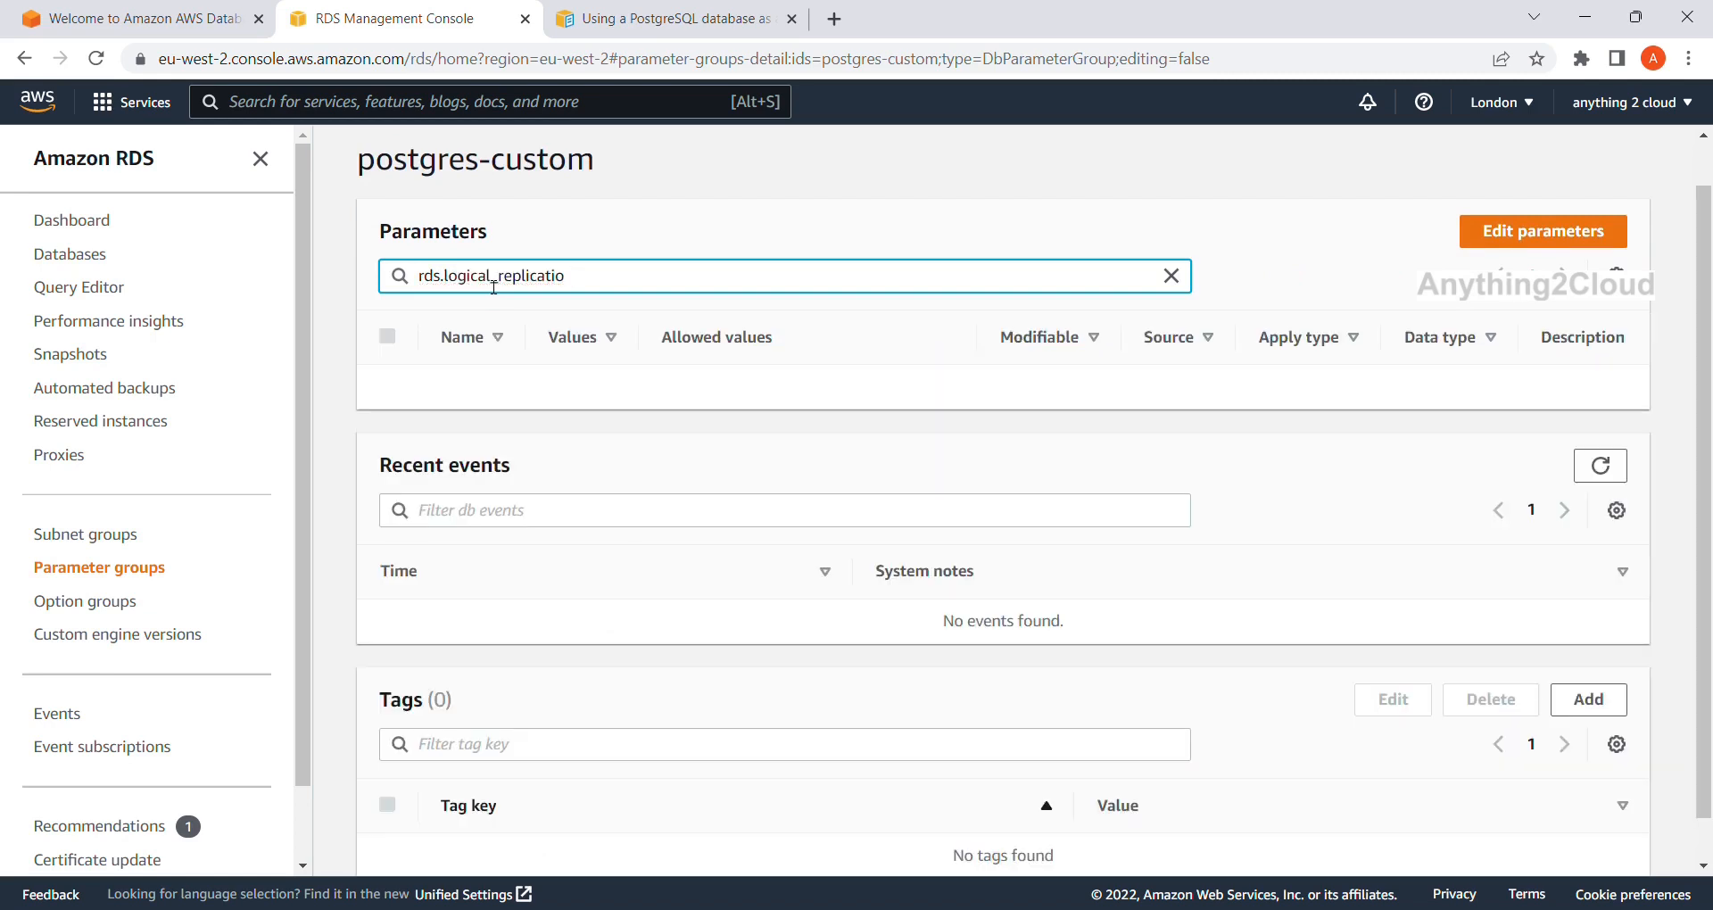
{"action": "key", "text": "BackSpace"}
{"action": "key", "text": "BackSpace"}
{"action": "key", "text": "BackSpace"}
{"action": "key", "text": "BackSpace"}
{"action": "key", "text": "BackSpace"}
{"action": "key", "text": "BackSpace"}
{"action": "key", "text": "BackSpace"}
{"action": "key", "text": "BackSpace"}
{"action": "key", "text": "BackSpace"}
{"action": "key", "text": "BackSpace"}
{"action": "key", "text": "BackSpace"}
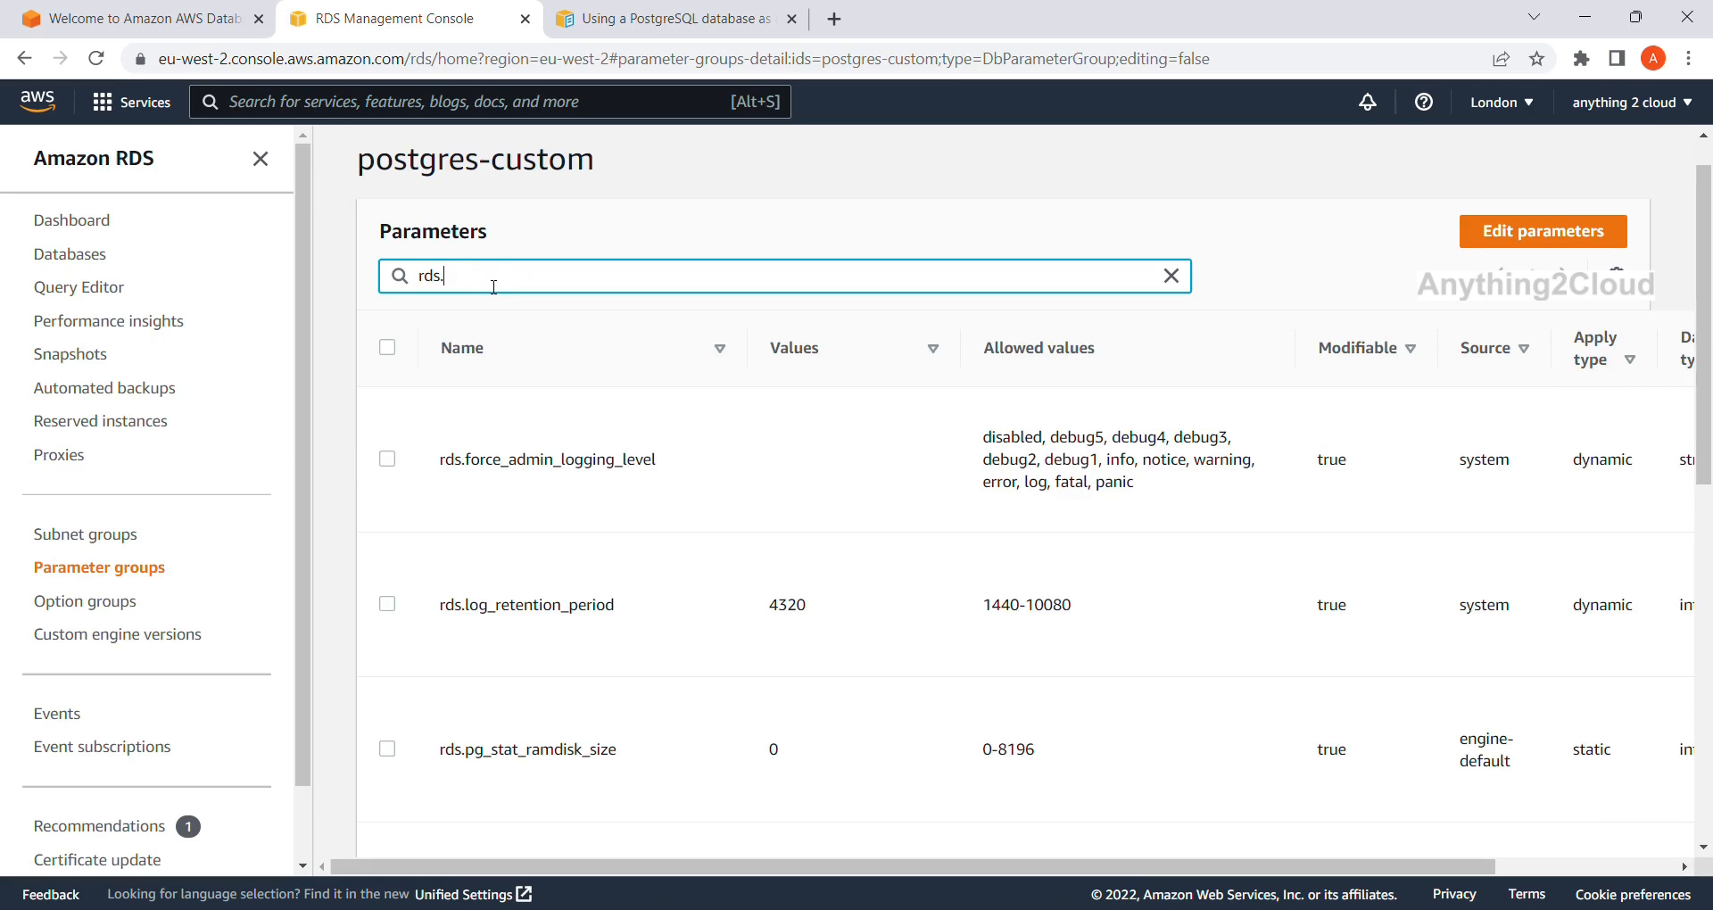
{"action": "type", "text": "lo"}
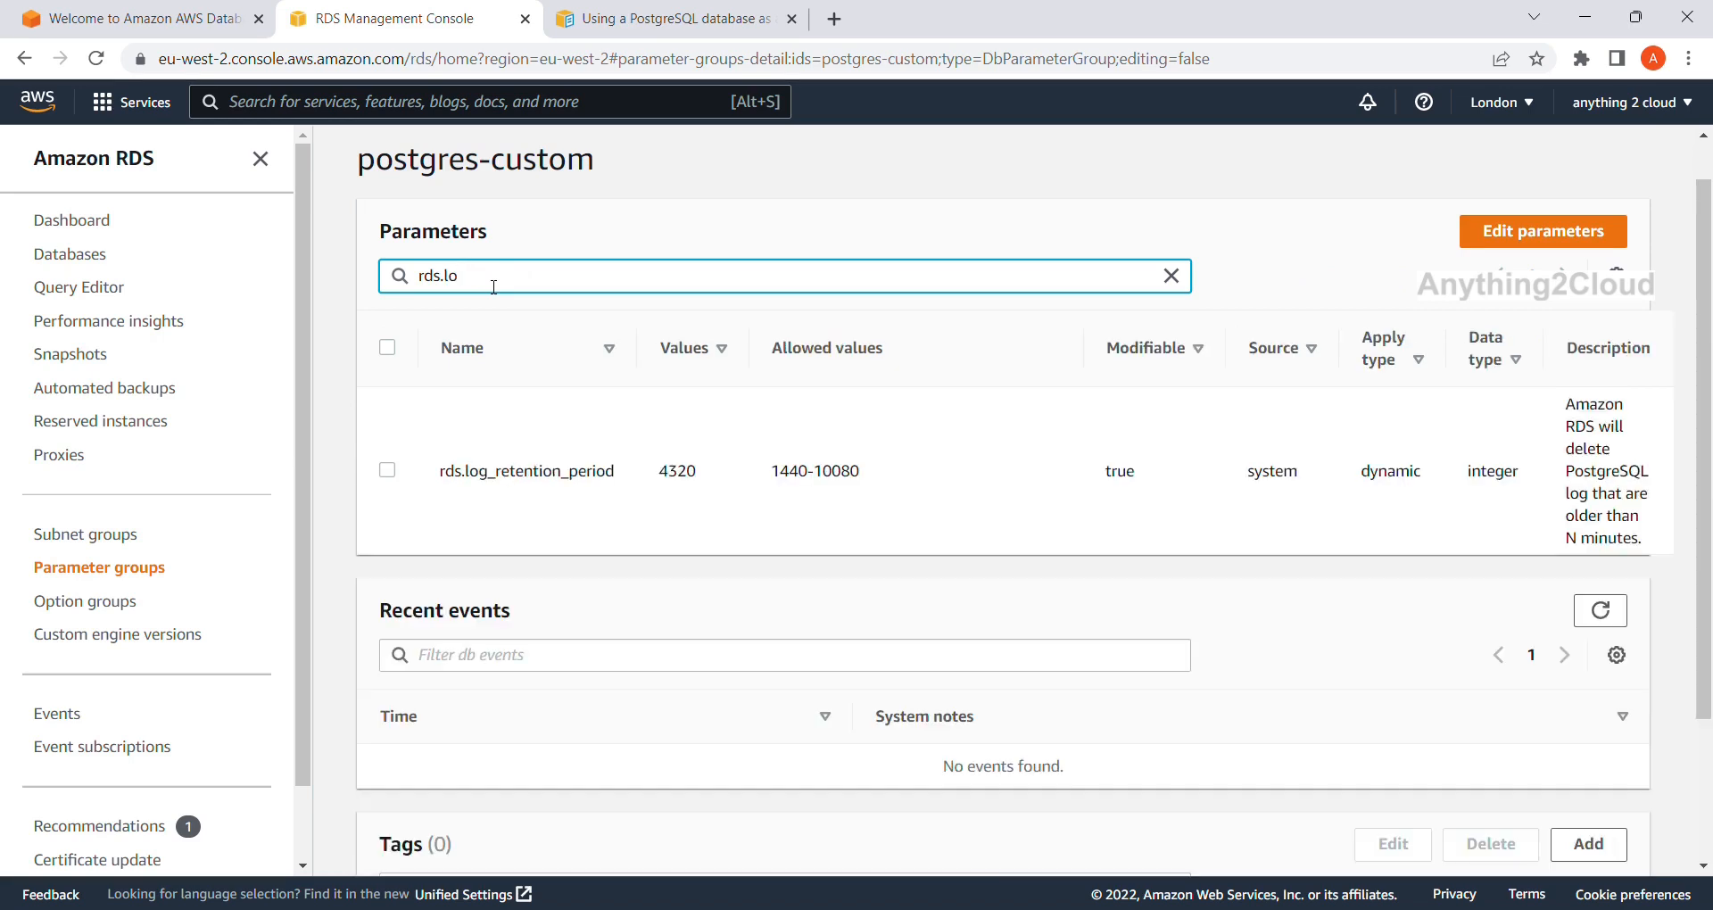
{"action": "key", "text": "BackSpace"}
{"action": "key", "text": "BackSpace"}
{"action": "key", "text": "BackSpace"}
{"action": "key", "text": "BackSpace"}
{"action": "key", "text": "BackSpace"}
{"action": "key", "text": "BackSpace"}
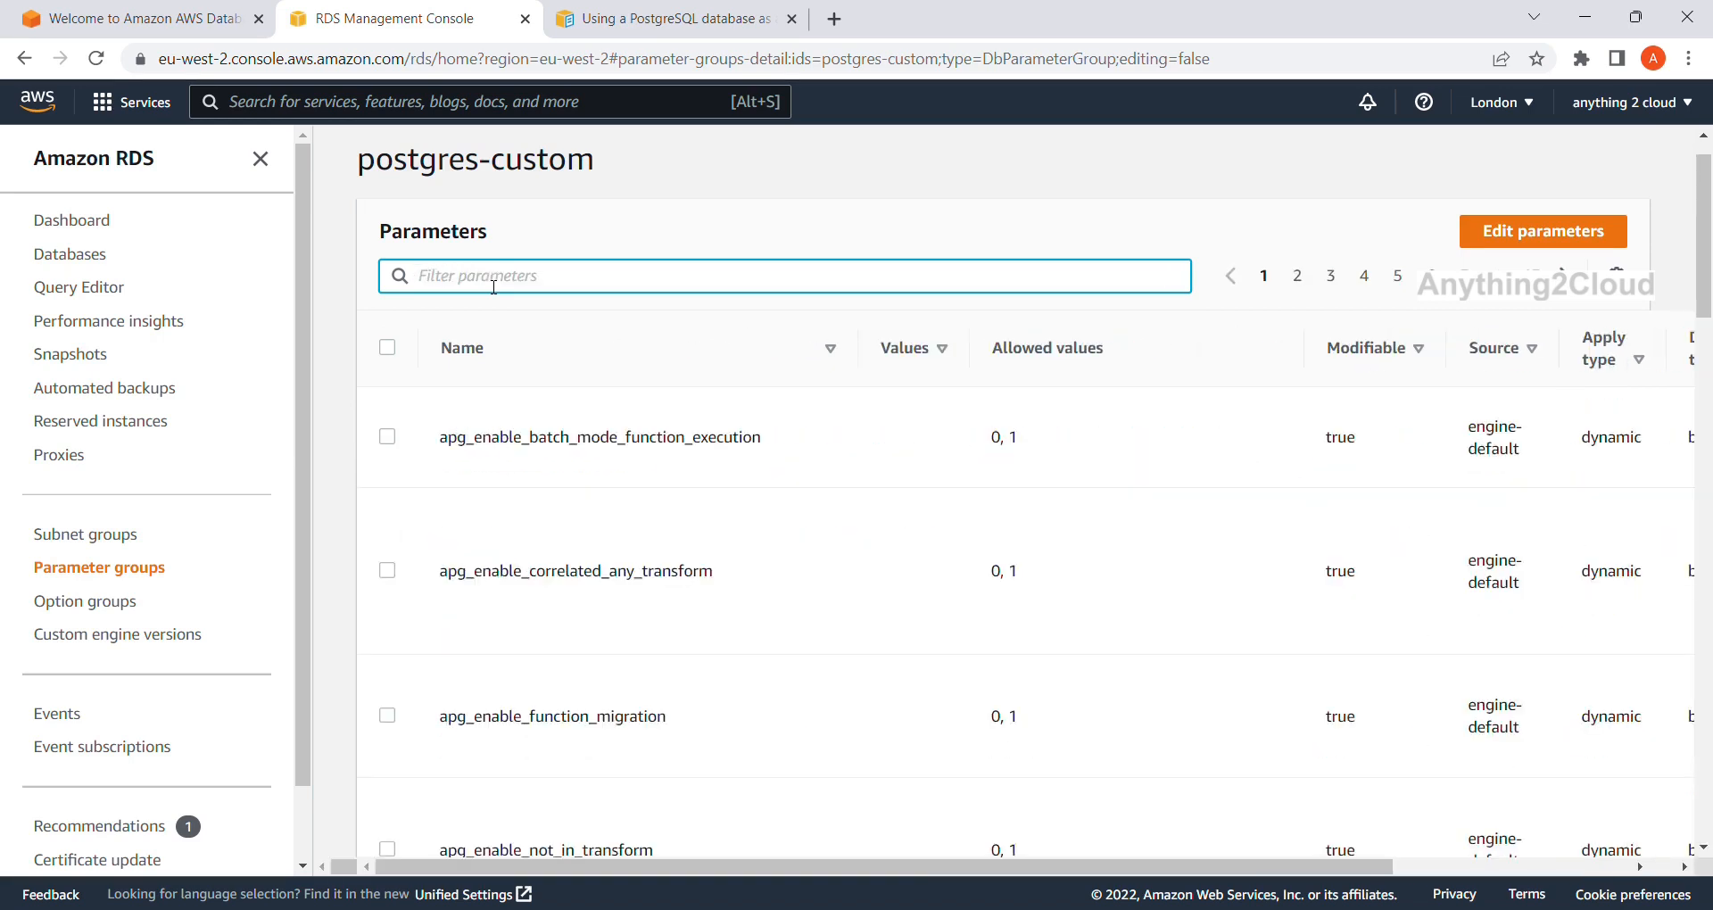
{"action": "left_click", "coordinate": [695, 9]}
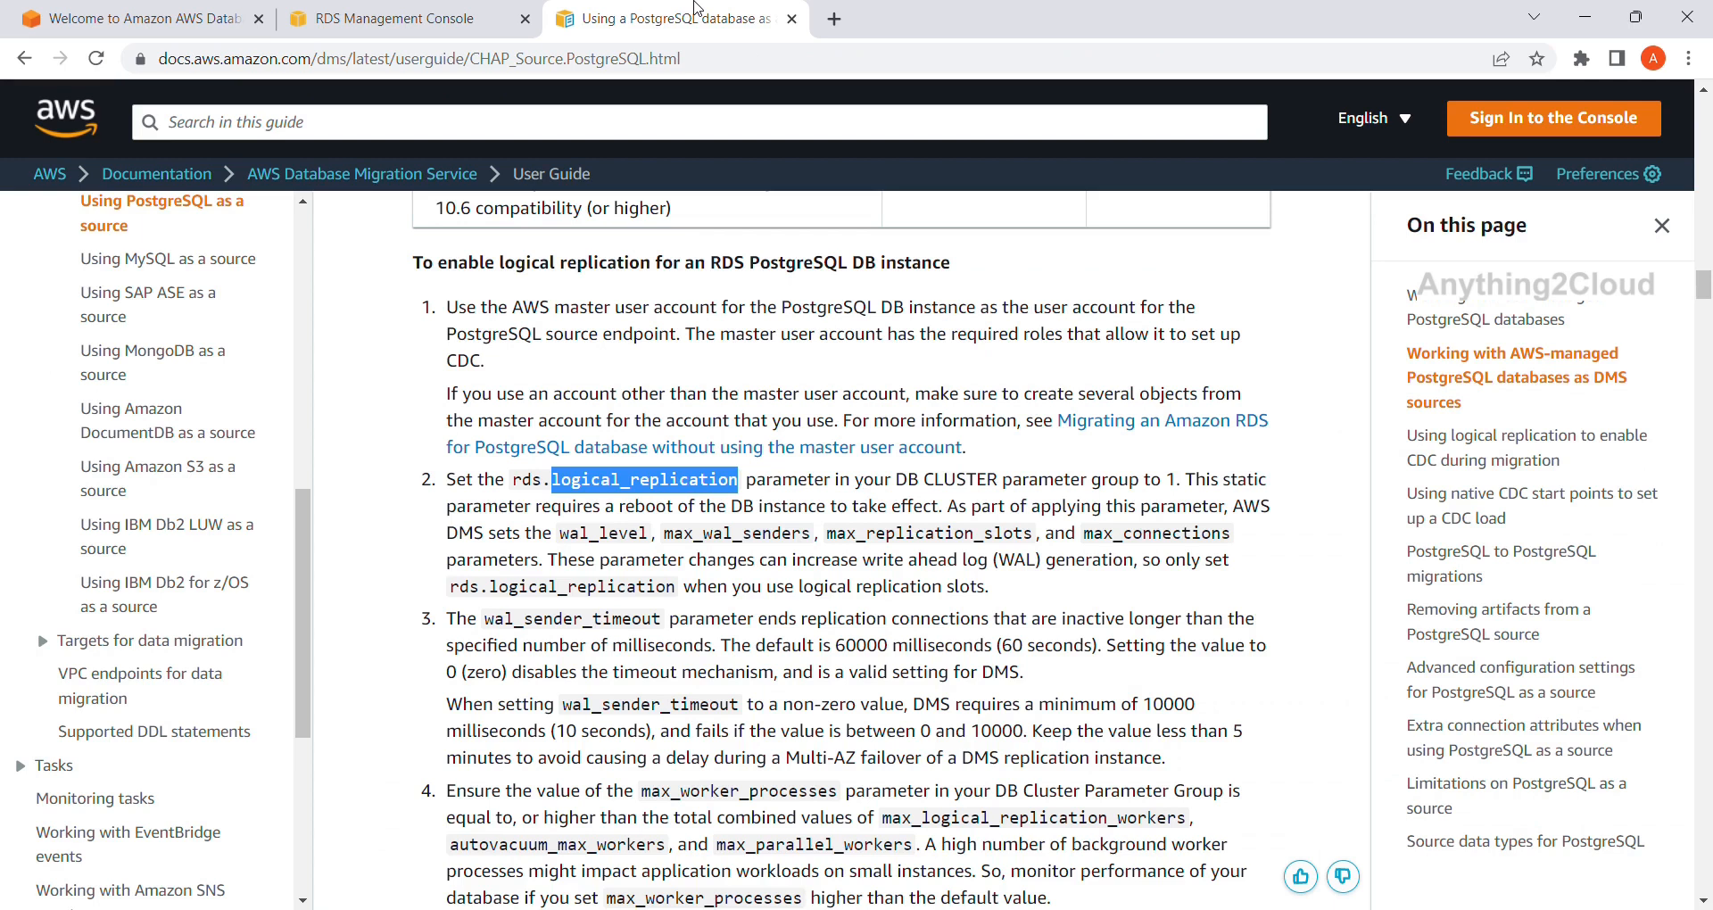
Check the parameter group Type options against the PostgreSQL guide, then return to the Parameter groups list.
{"action": "left_click", "coordinate": [446, 11]}
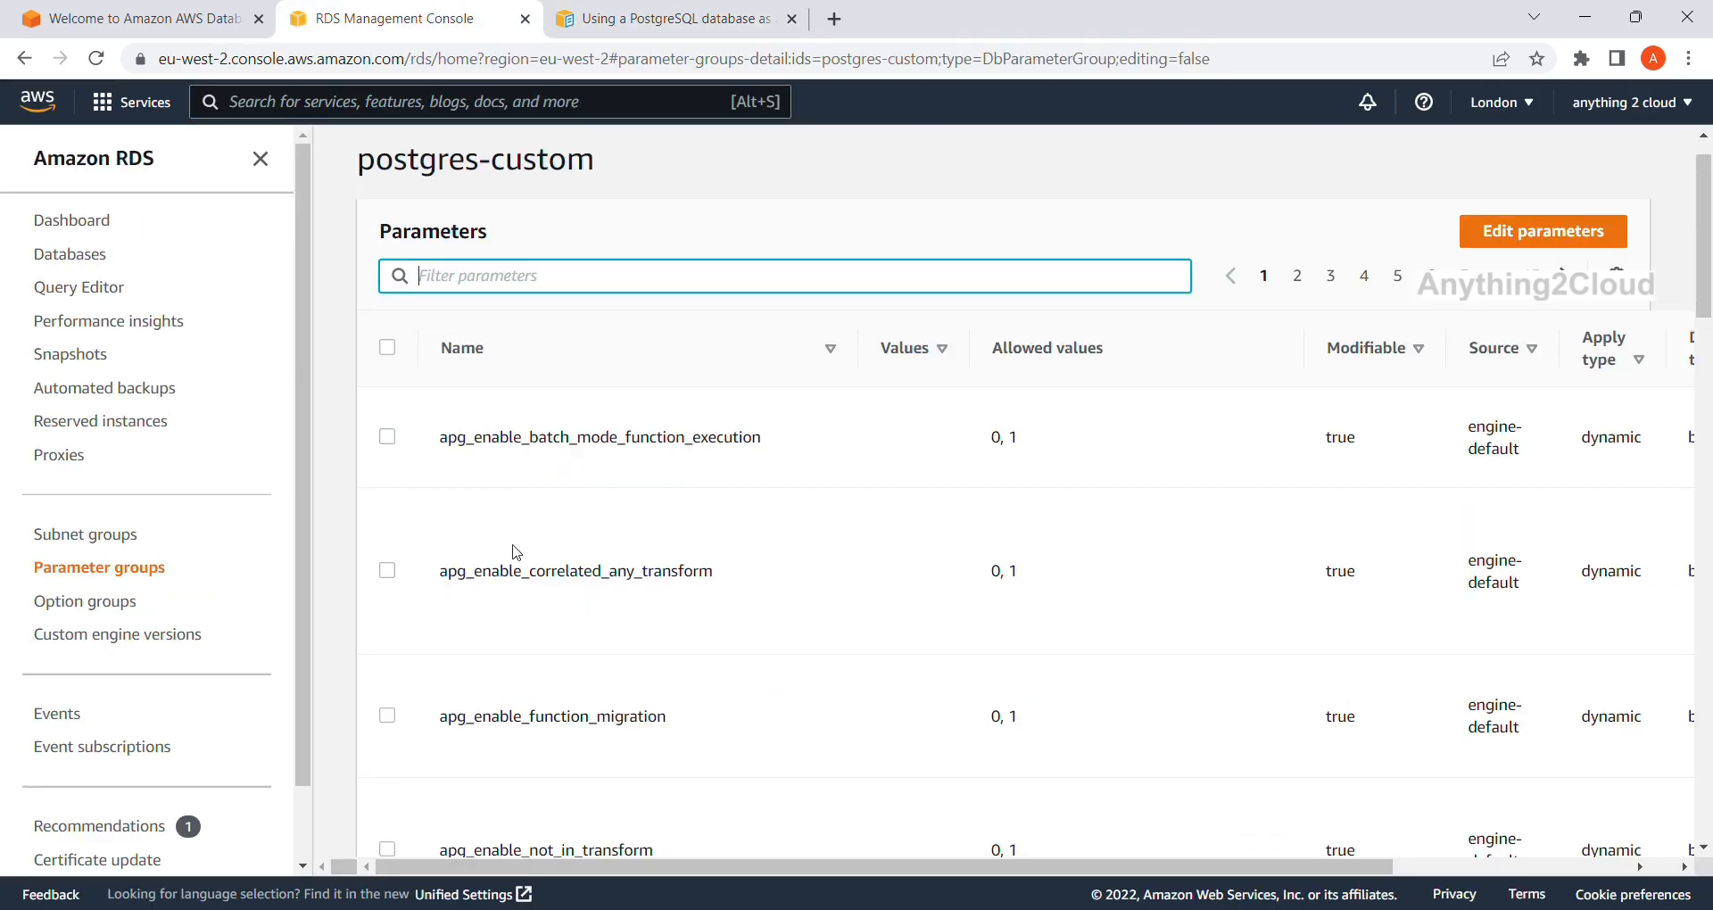
{"action": "scroll", "coordinate": [515, 550], "scroll_direction": "down", "scroll_amount": 3}
{"action": "scroll", "coordinate": [514, 552], "scroll_direction": "down", "scroll_amount": 1}
{"action": "scroll", "coordinate": [514, 553], "scroll_direction": "up", "scroll_amount": 4}
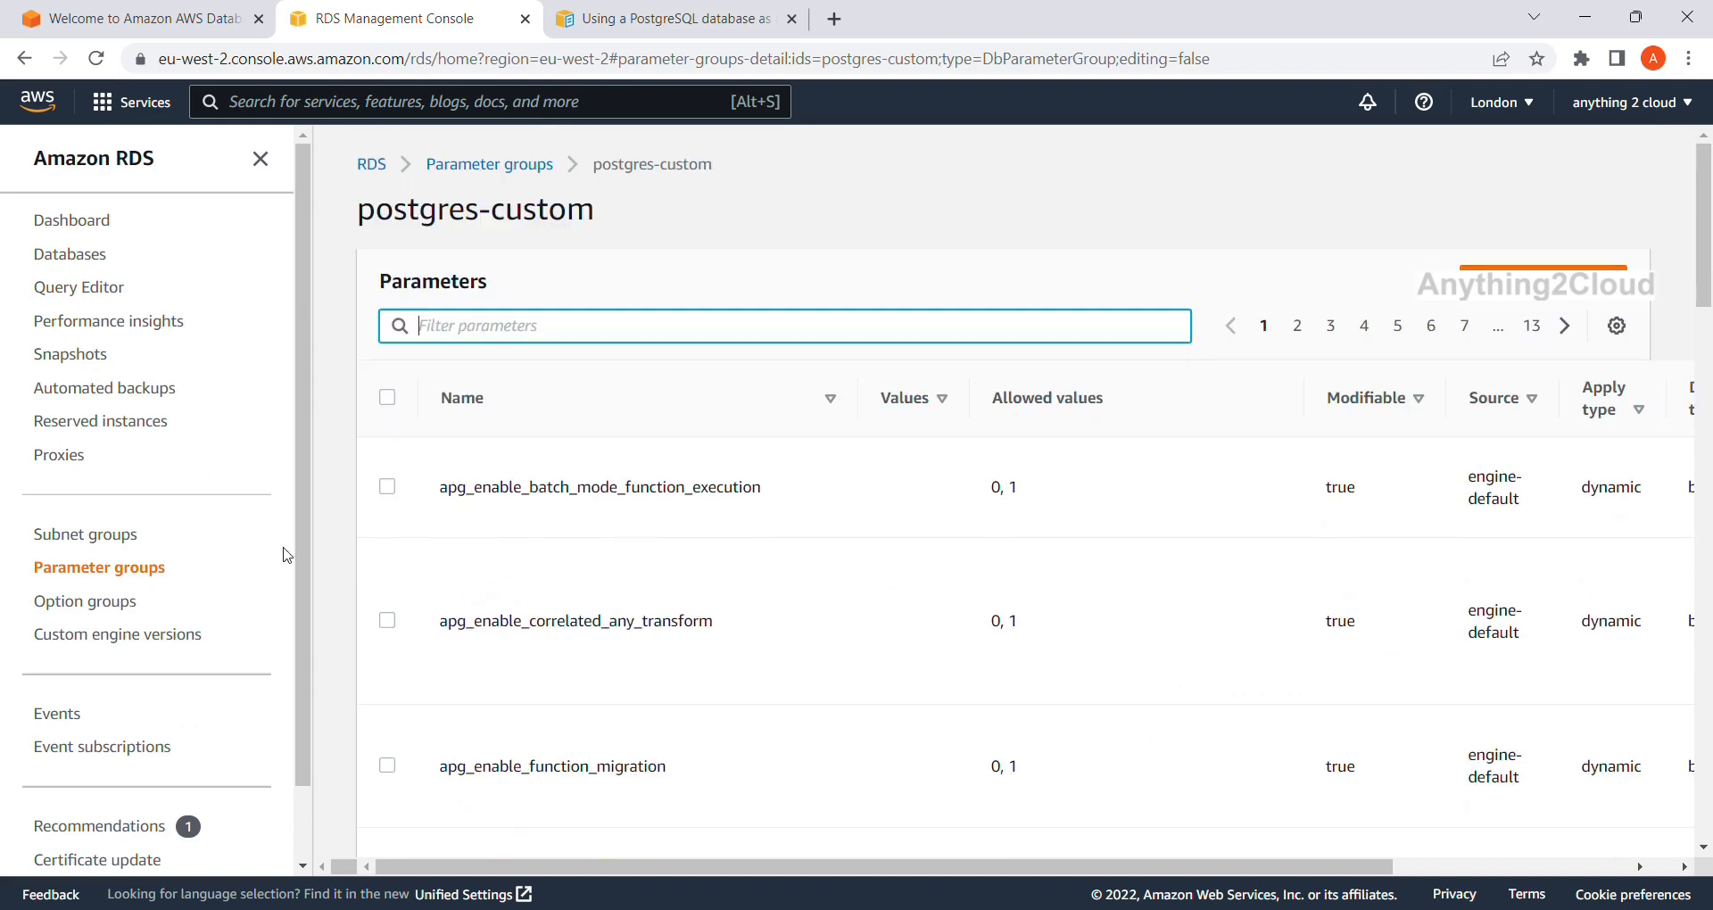
{"action": "left_click", "coordinate": [130, 572]}
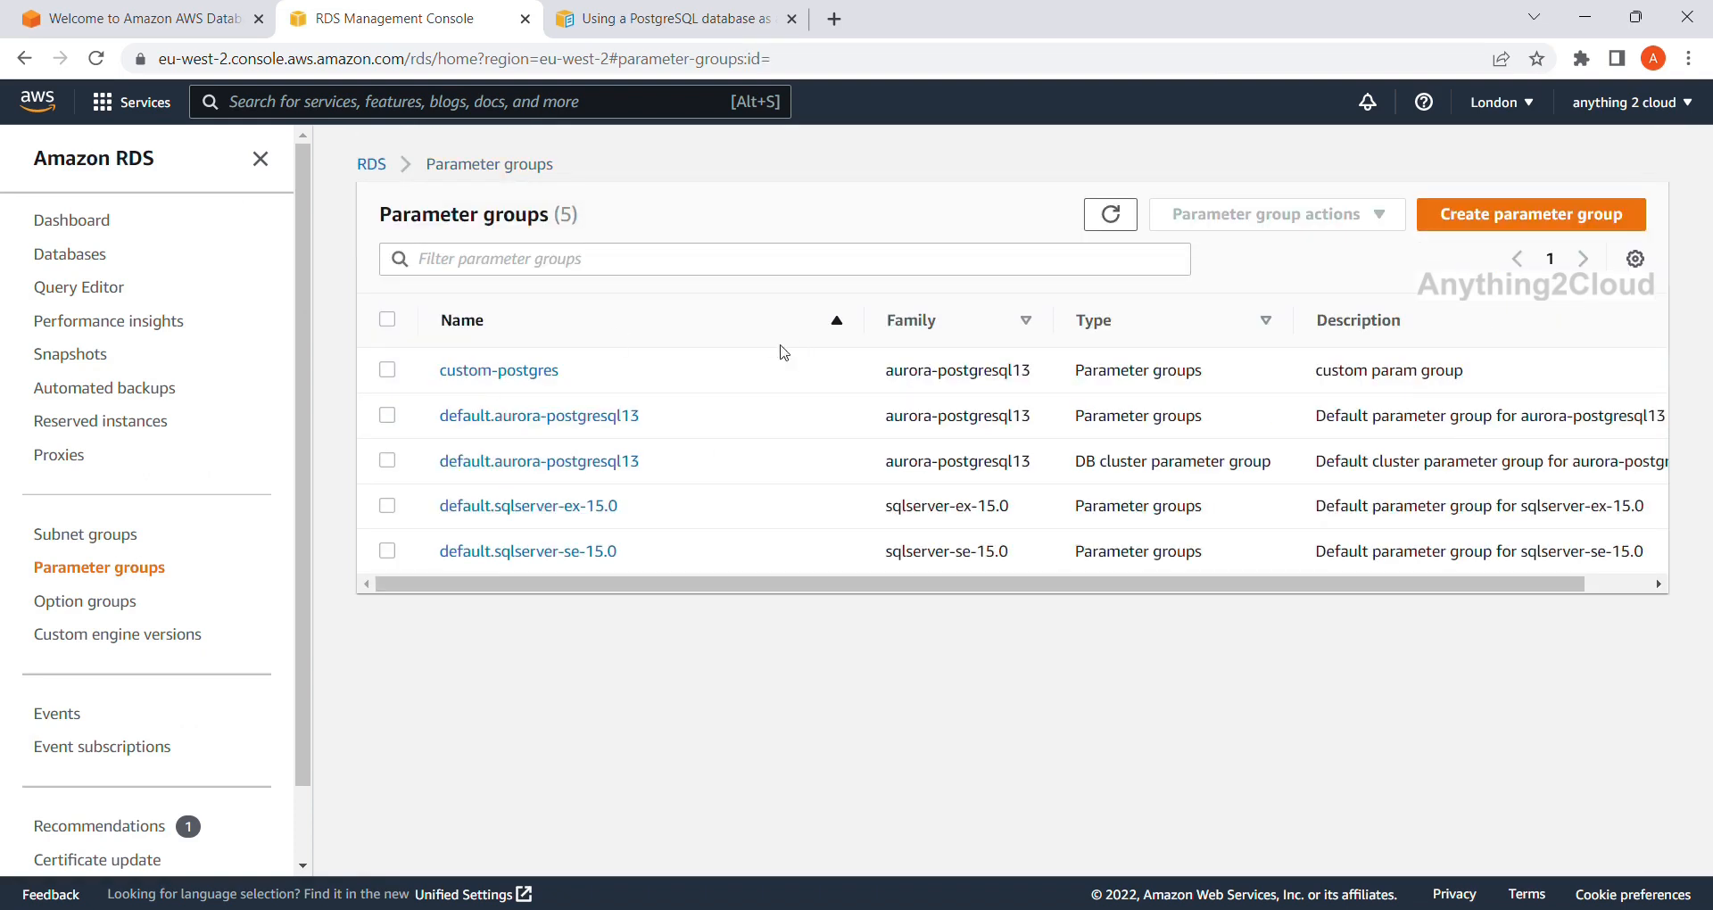
{"action": "left_click", "coordinate": [1528, 212]}
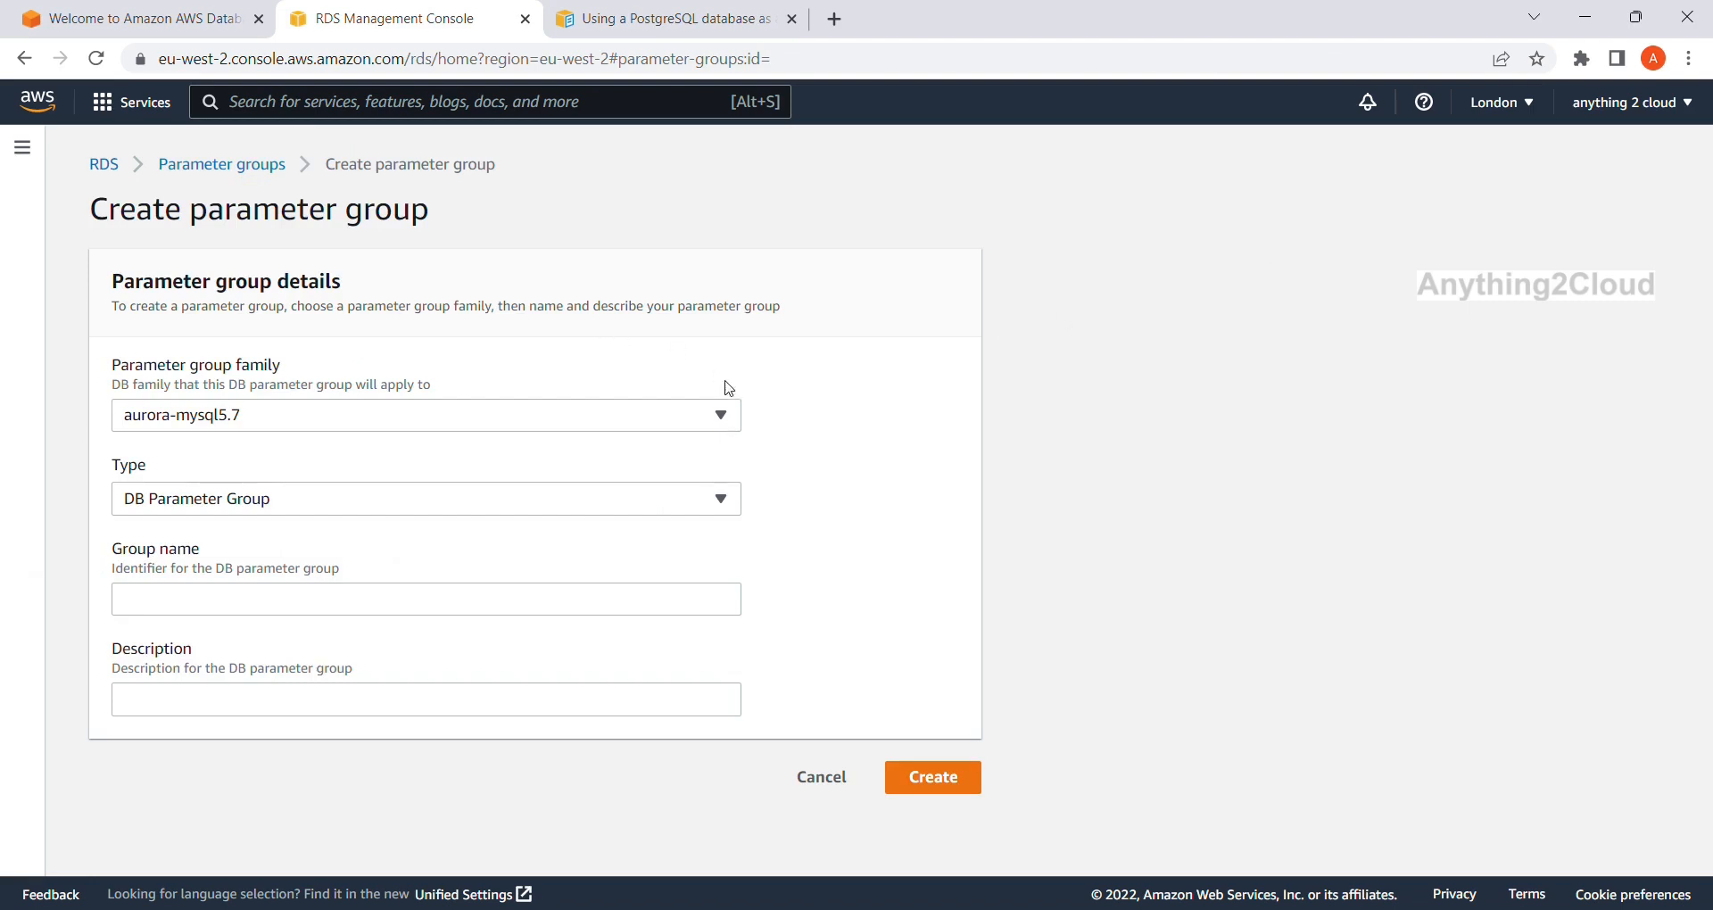
{"action": "left_click", "coordinate": [733, 502]}
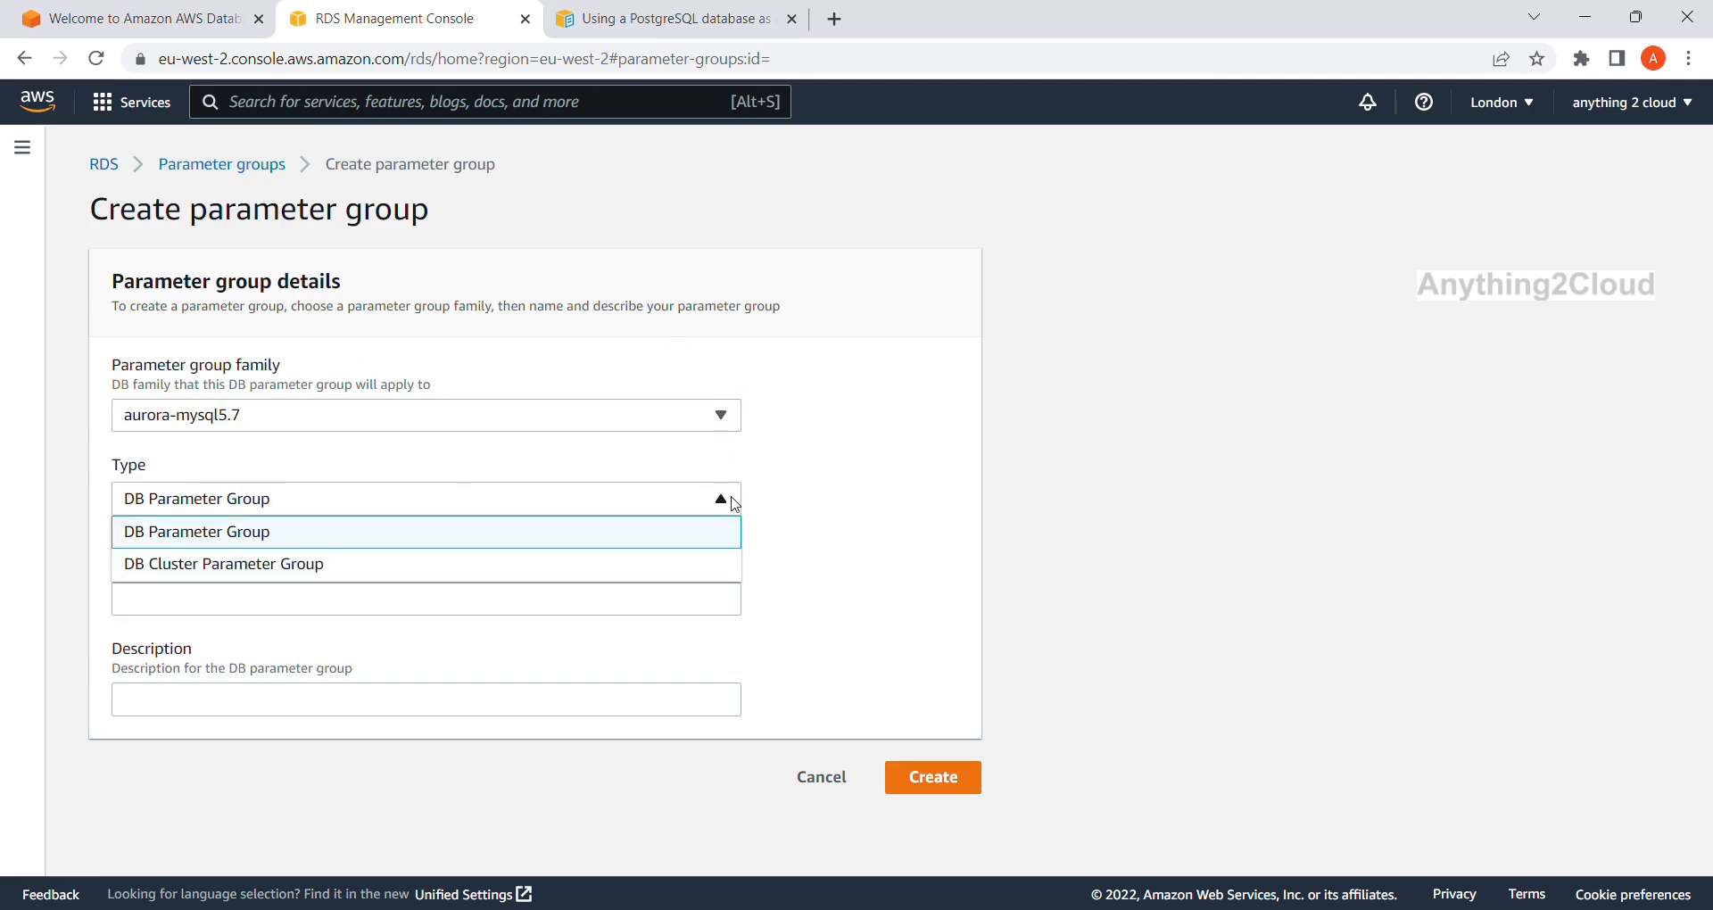
{"action": "left_click", "coordinate": [733, 502]}
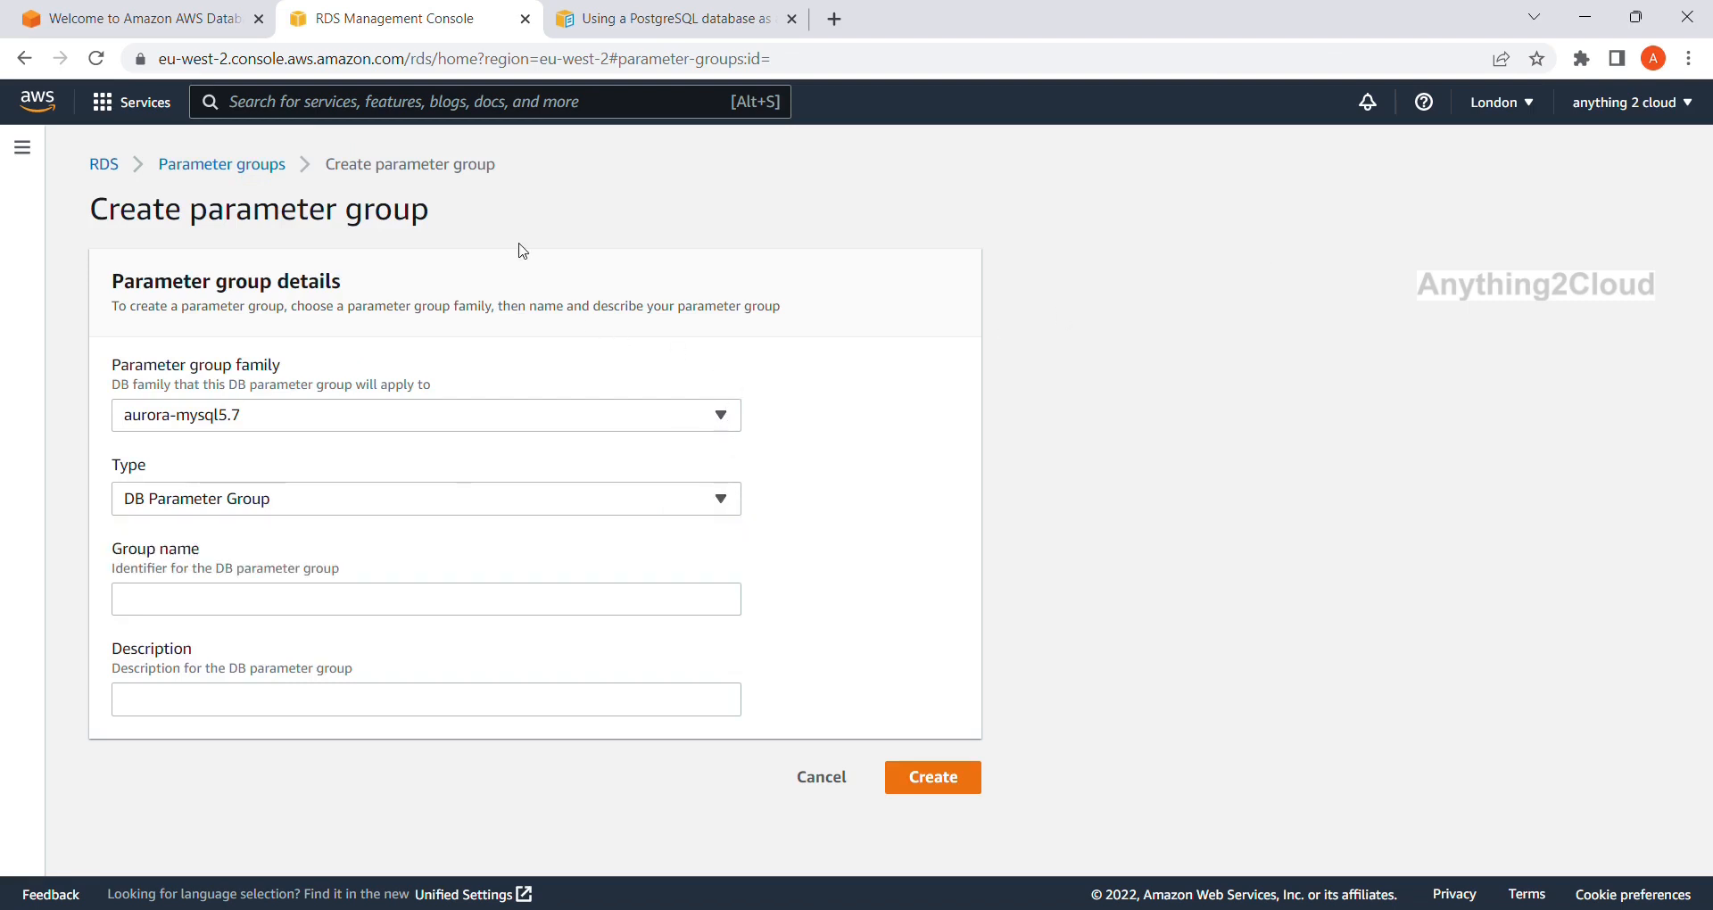
{"action": "left_click", "coordinate": [596, 17]}
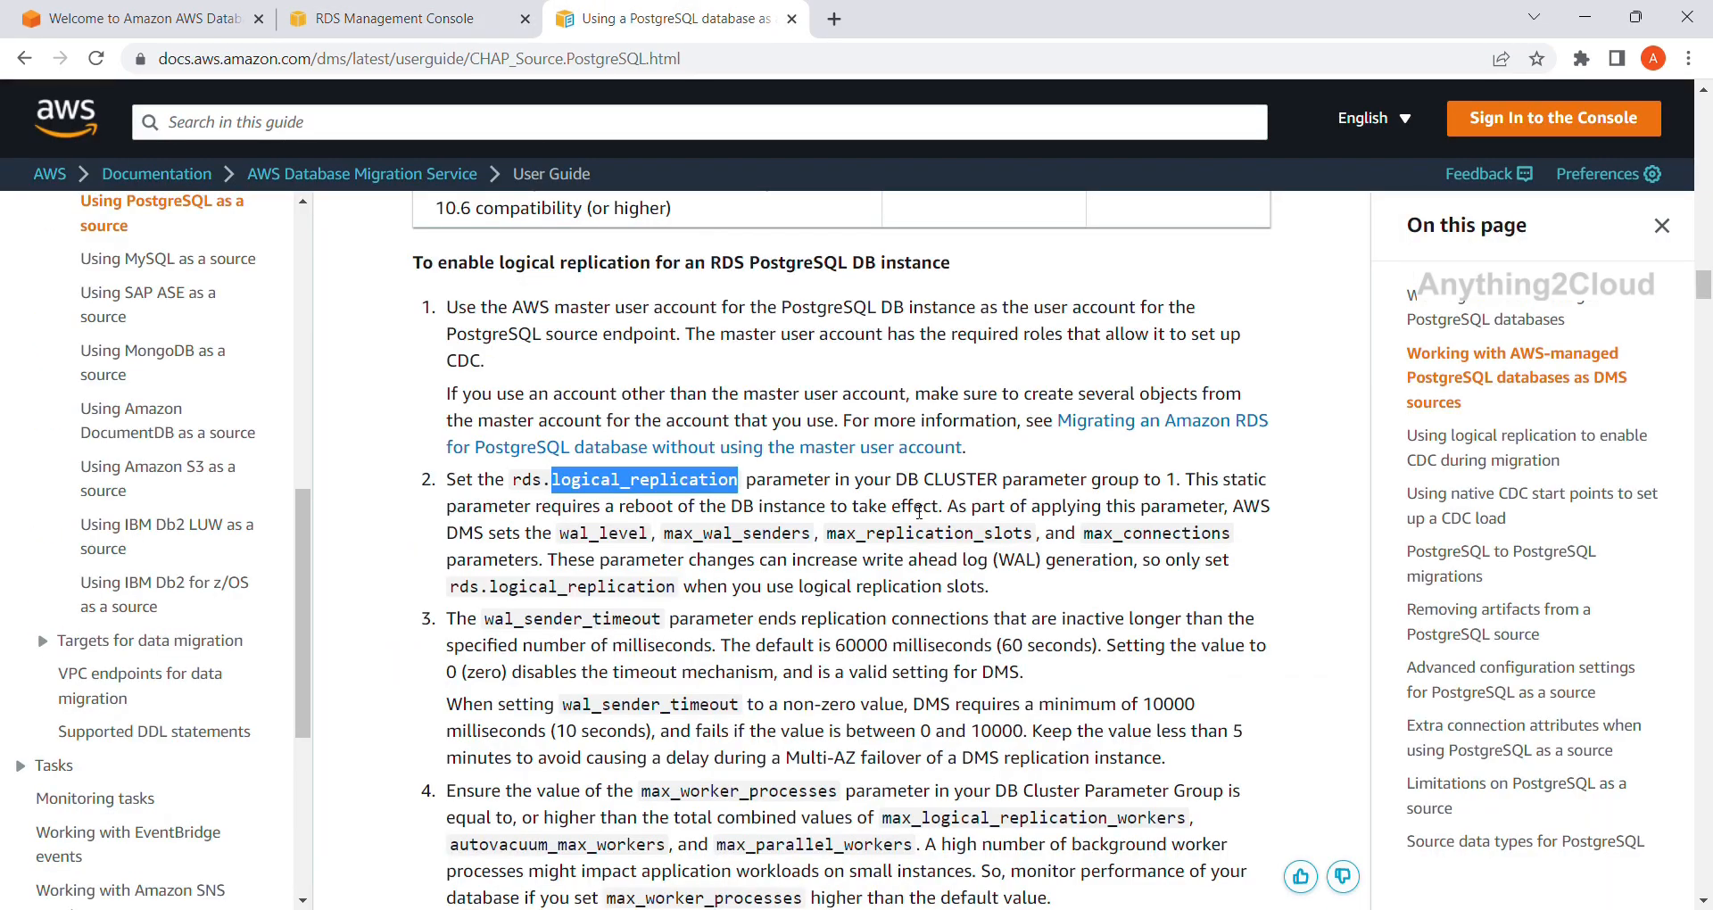
{"action": "left_click", "coordinate": [378, 18]}
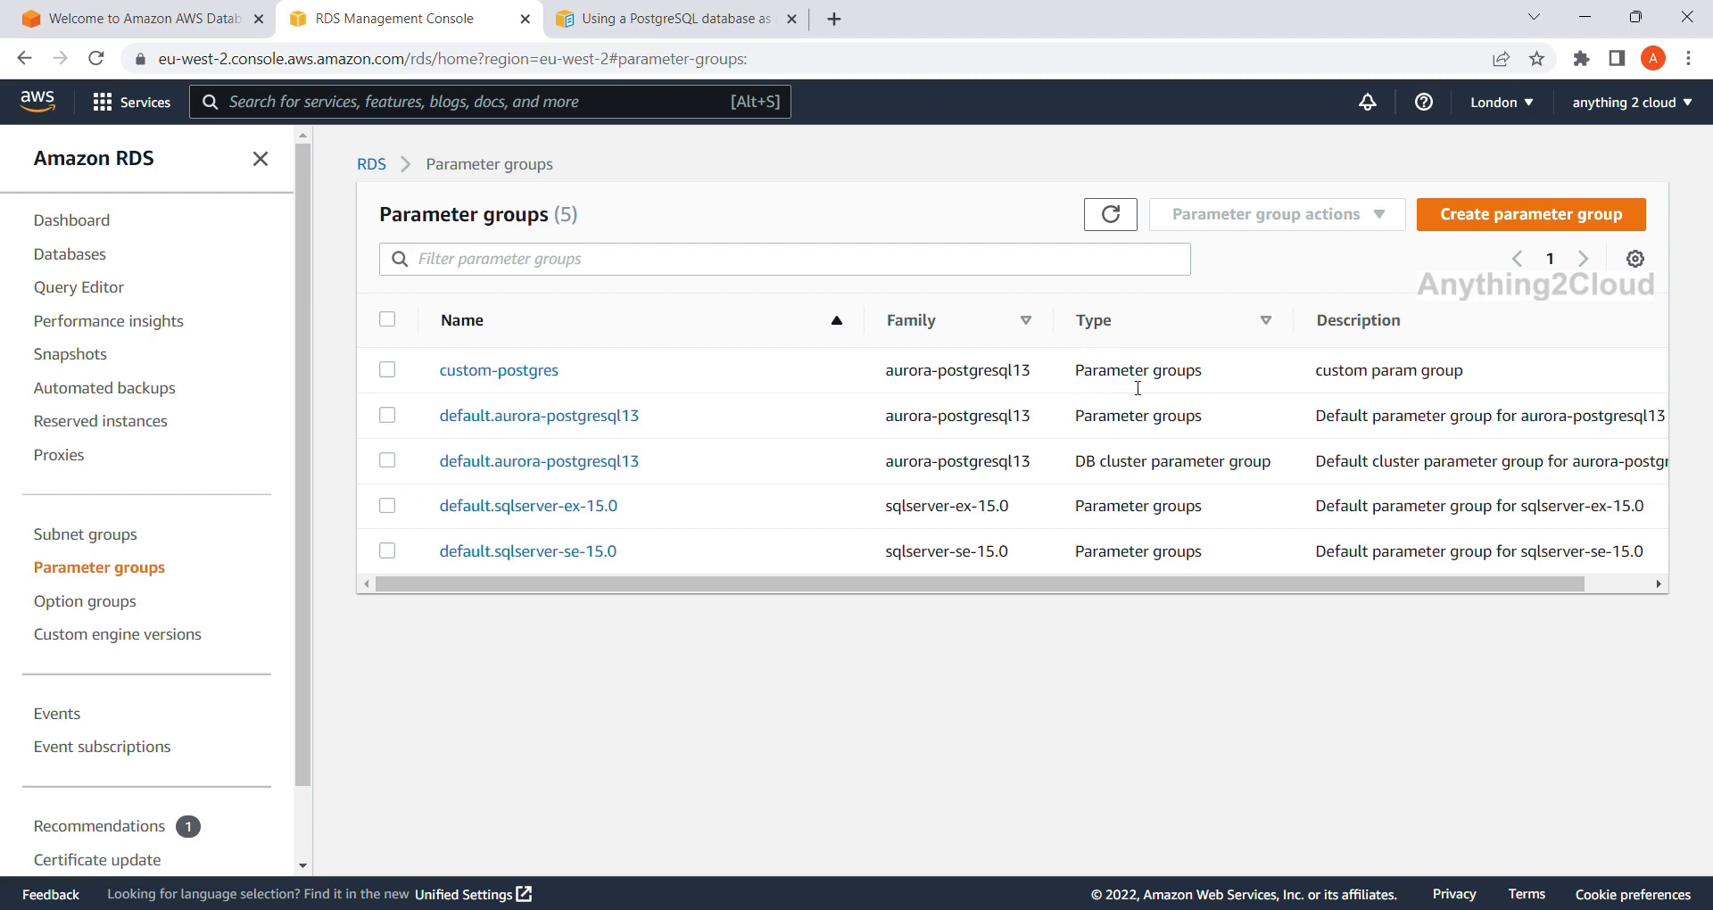
Delete the existing custom-postgres parameter group.
{"action": "left_click", "coordinate": [388, 371]}
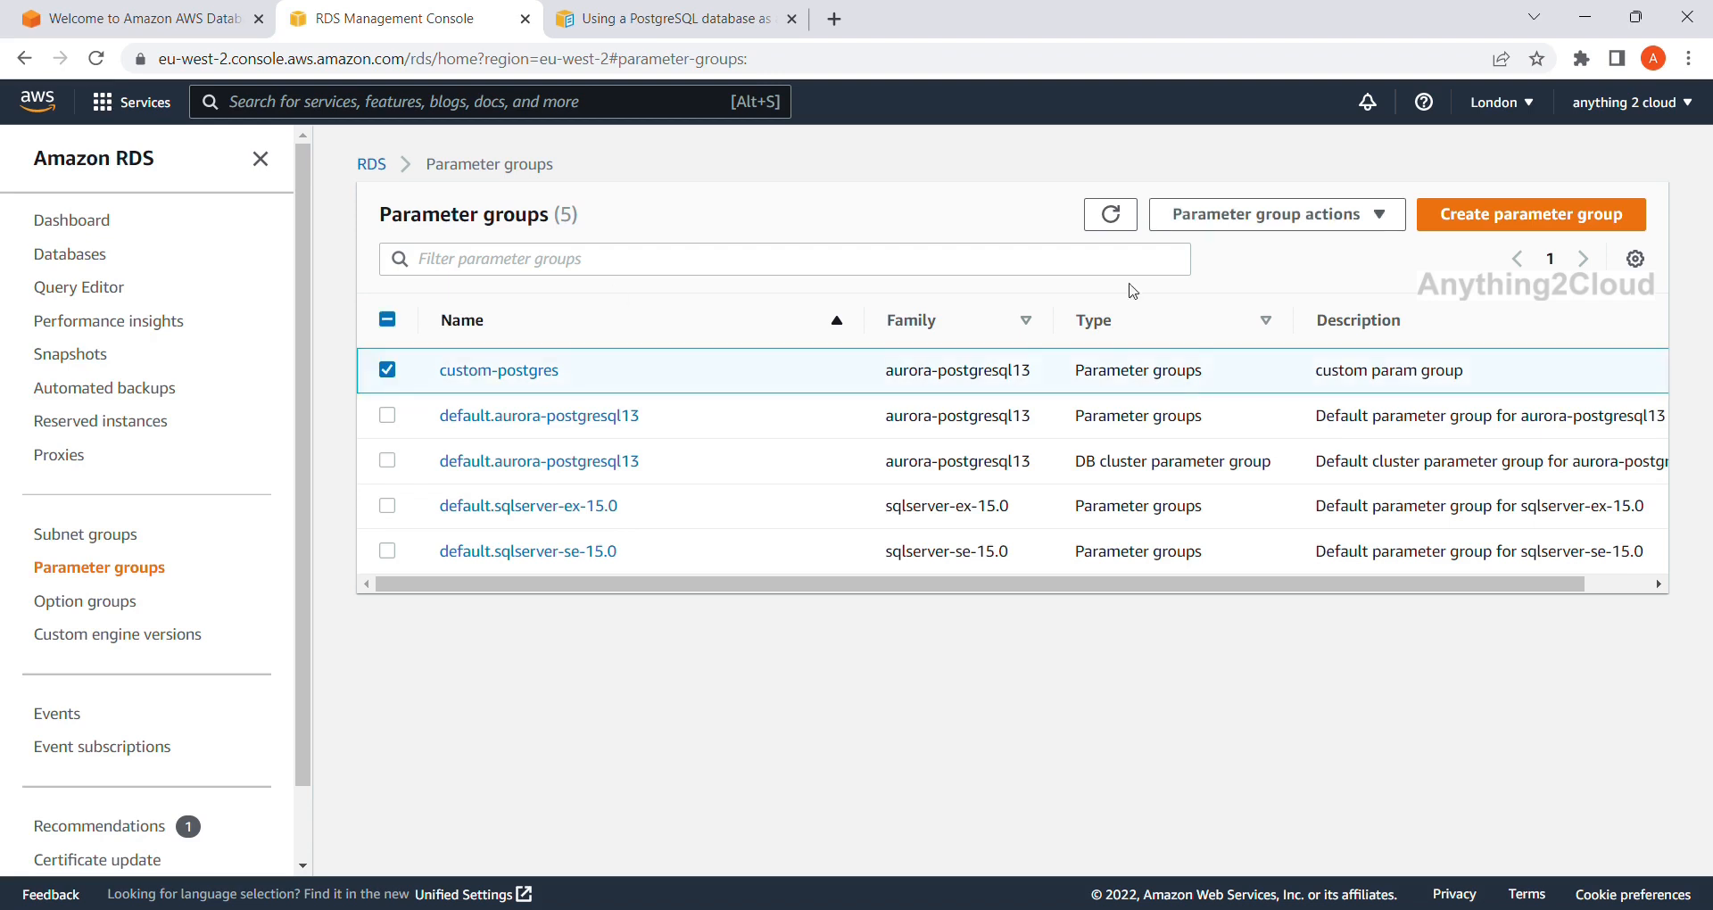
{"action": "left_click", "coordinate": [1379, 217]}
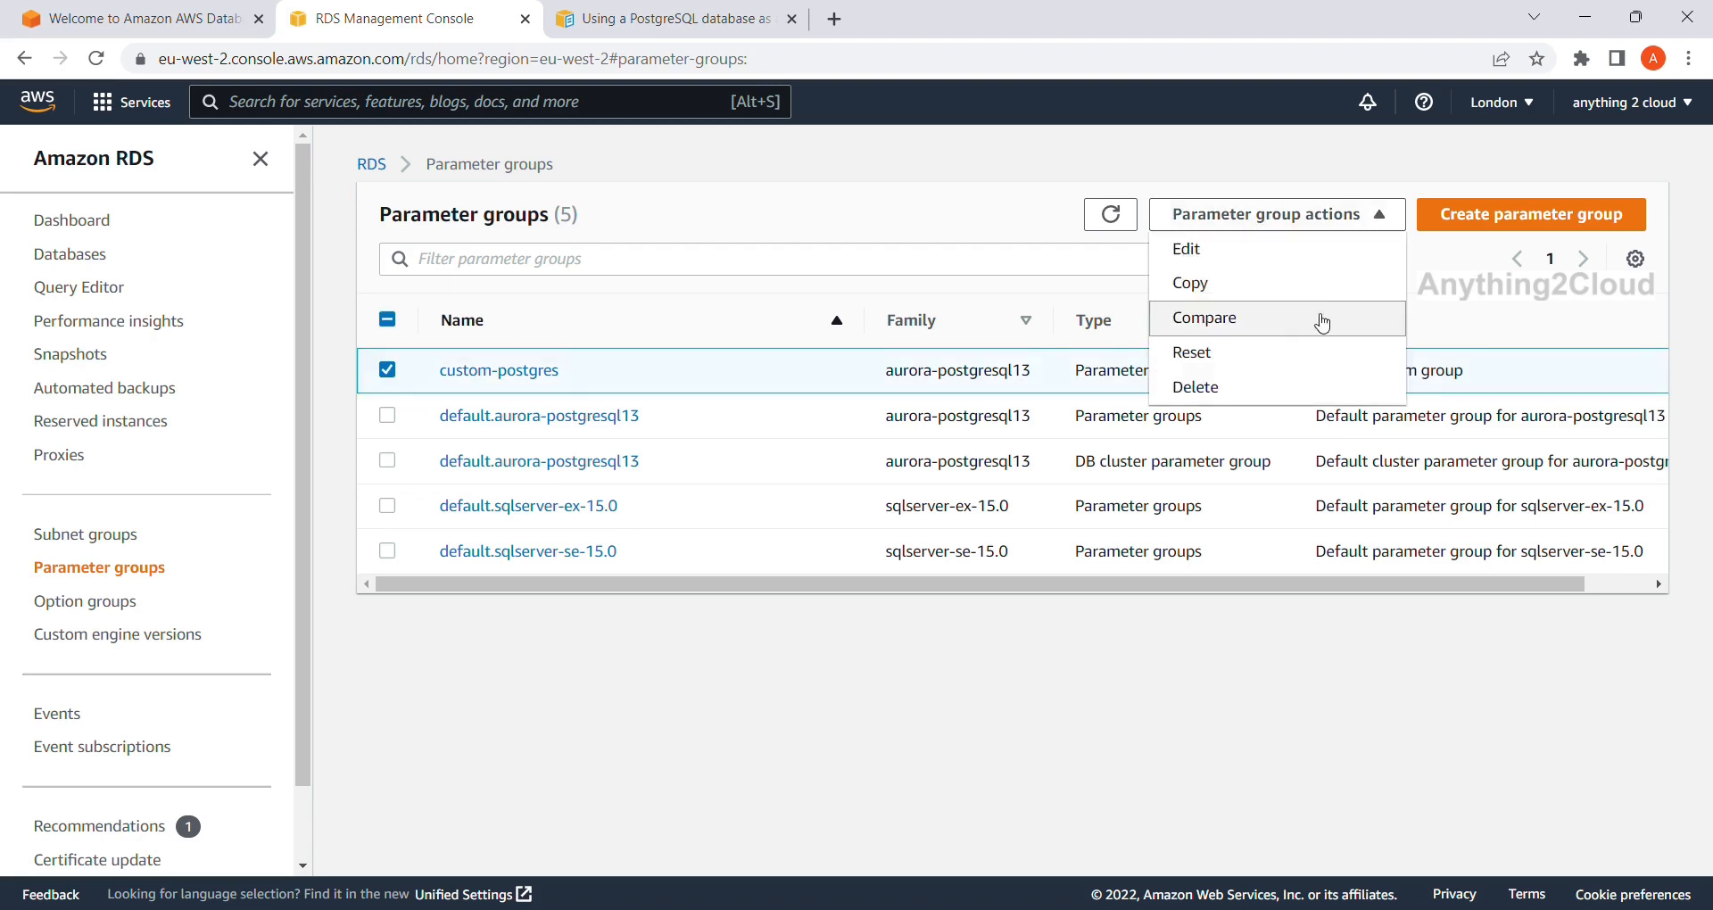
{"action": "left_click", "coordinate": [1254, 401]}
{"action": "left_click", "coordinate": [1136, 346]}
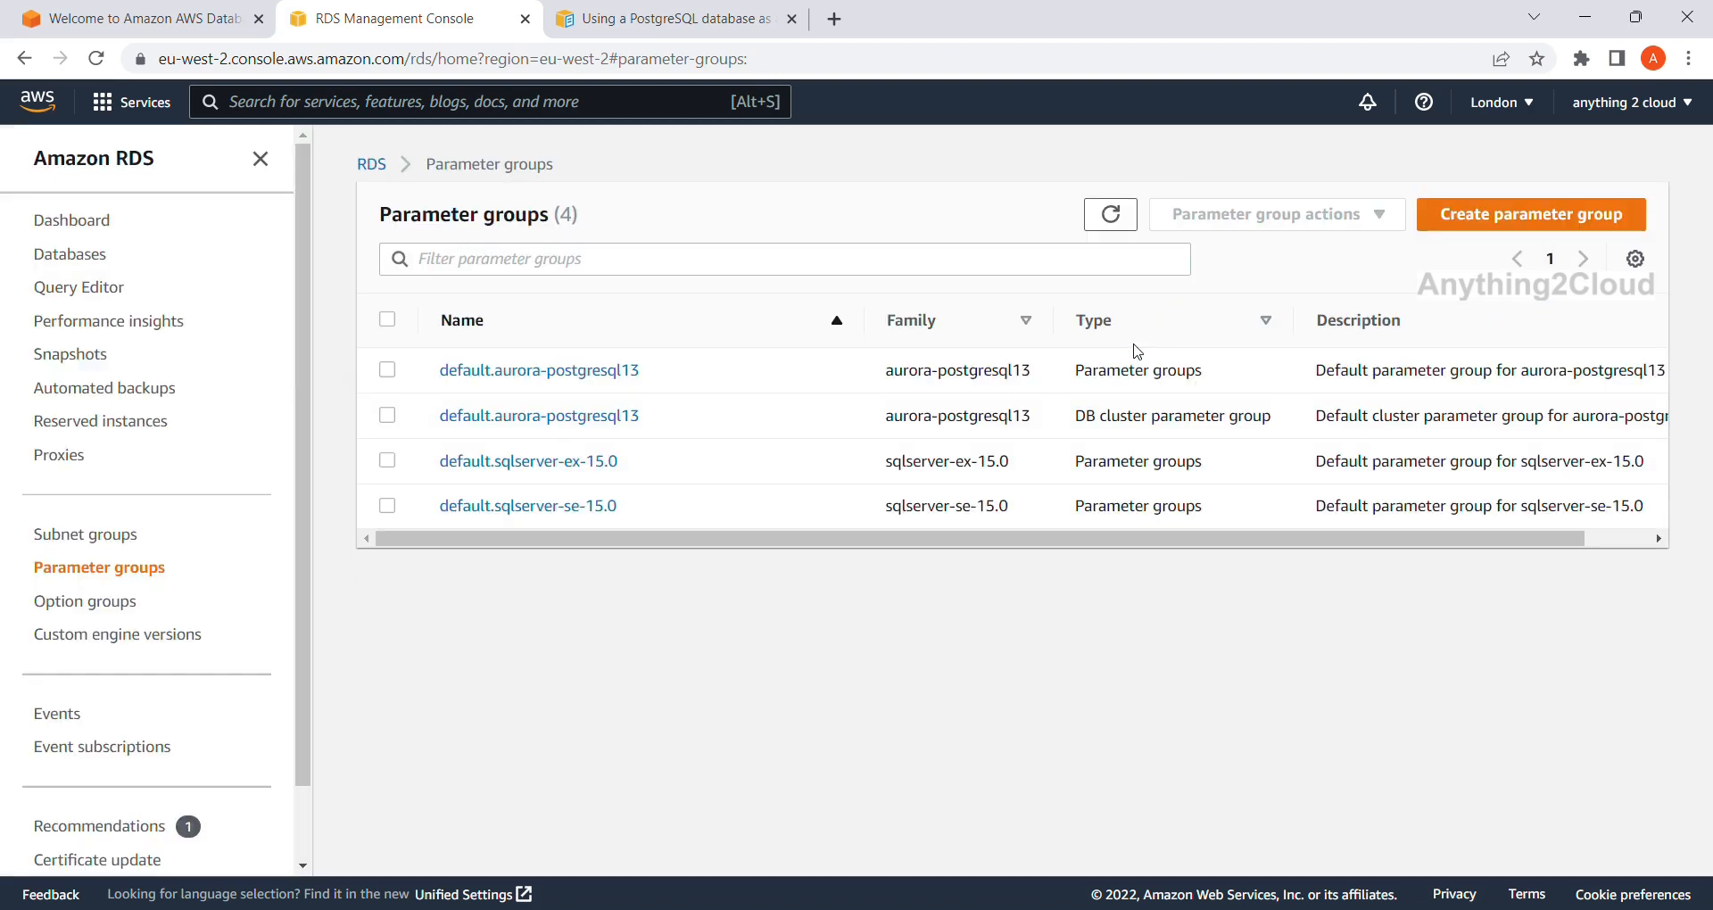
Create custom-postgres as an aurora-postgresql13 DB Cluster Parameter Group described 'custom param group'.
{"action": "left_click", "coordinate": [1479, 215]}
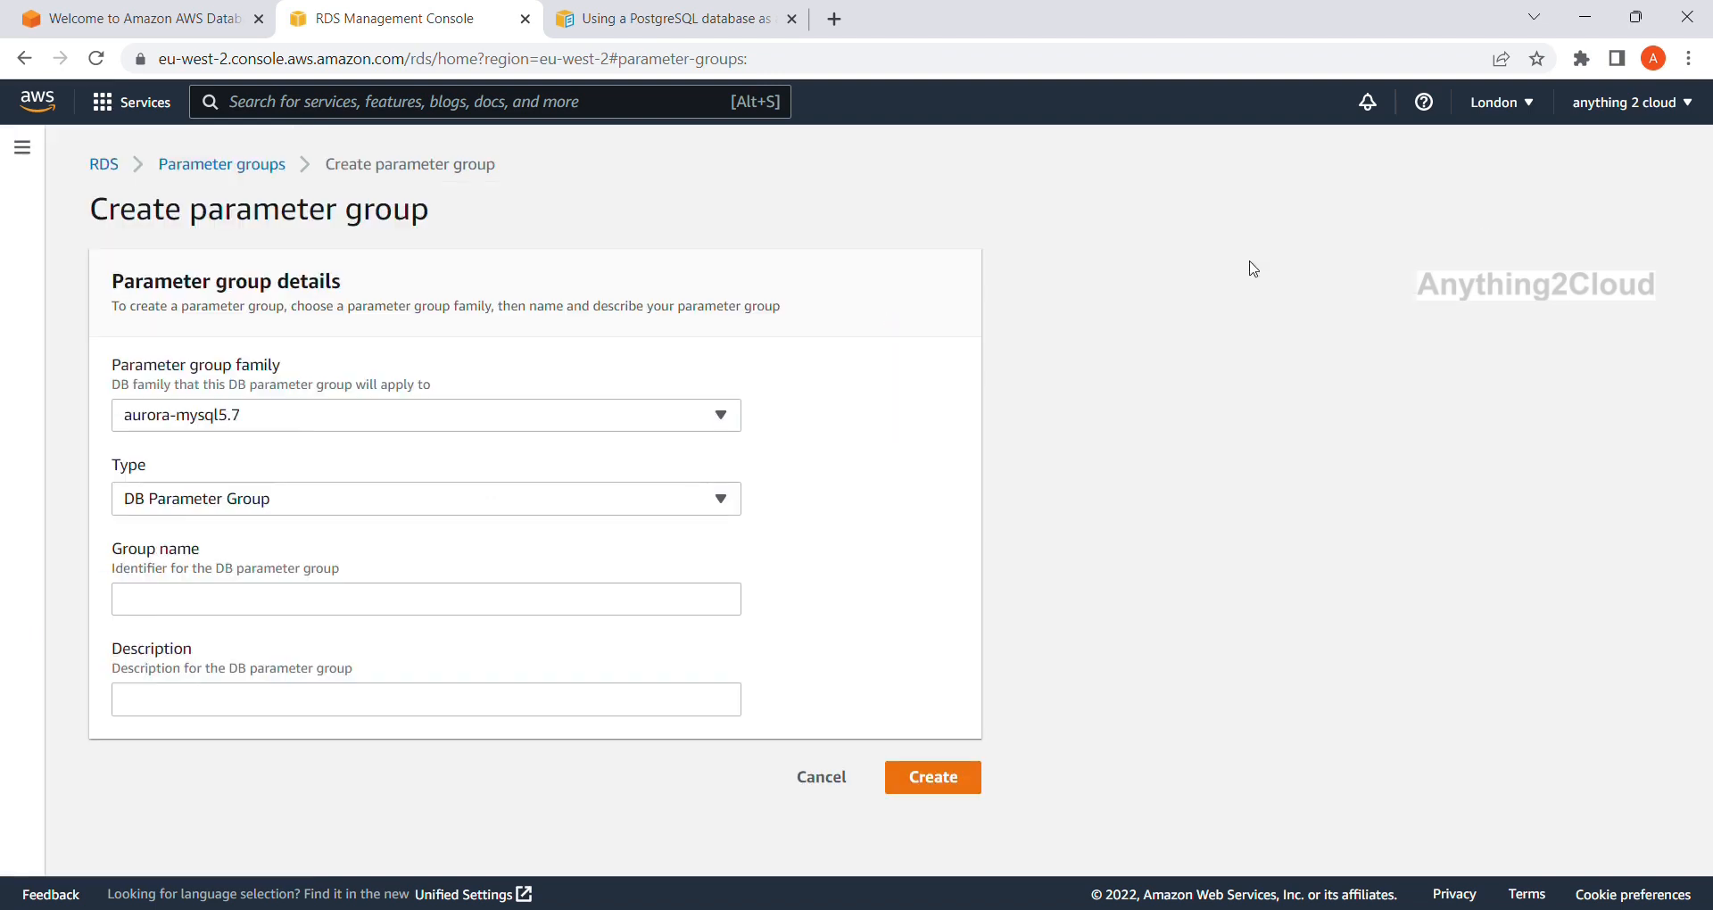
{"action": "left_click", "coordinate": [719, 416]}
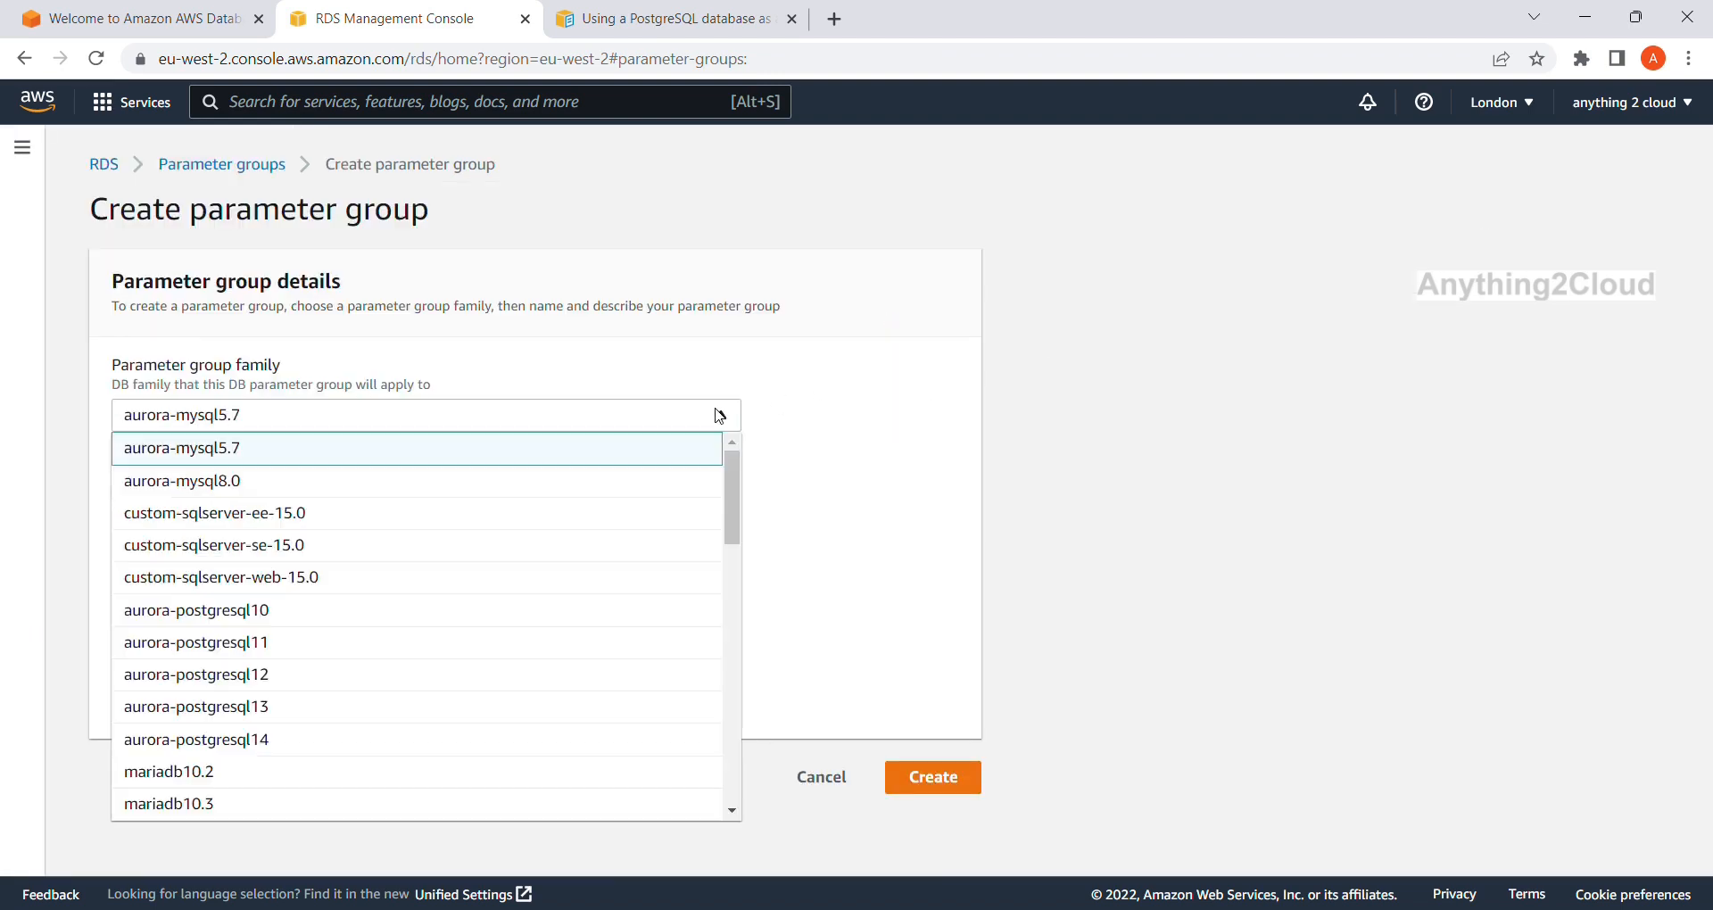
{"action": "left_click", "coordinate": [488, 711]}
{"action": "left_click", "coordinate": [510, 507]}
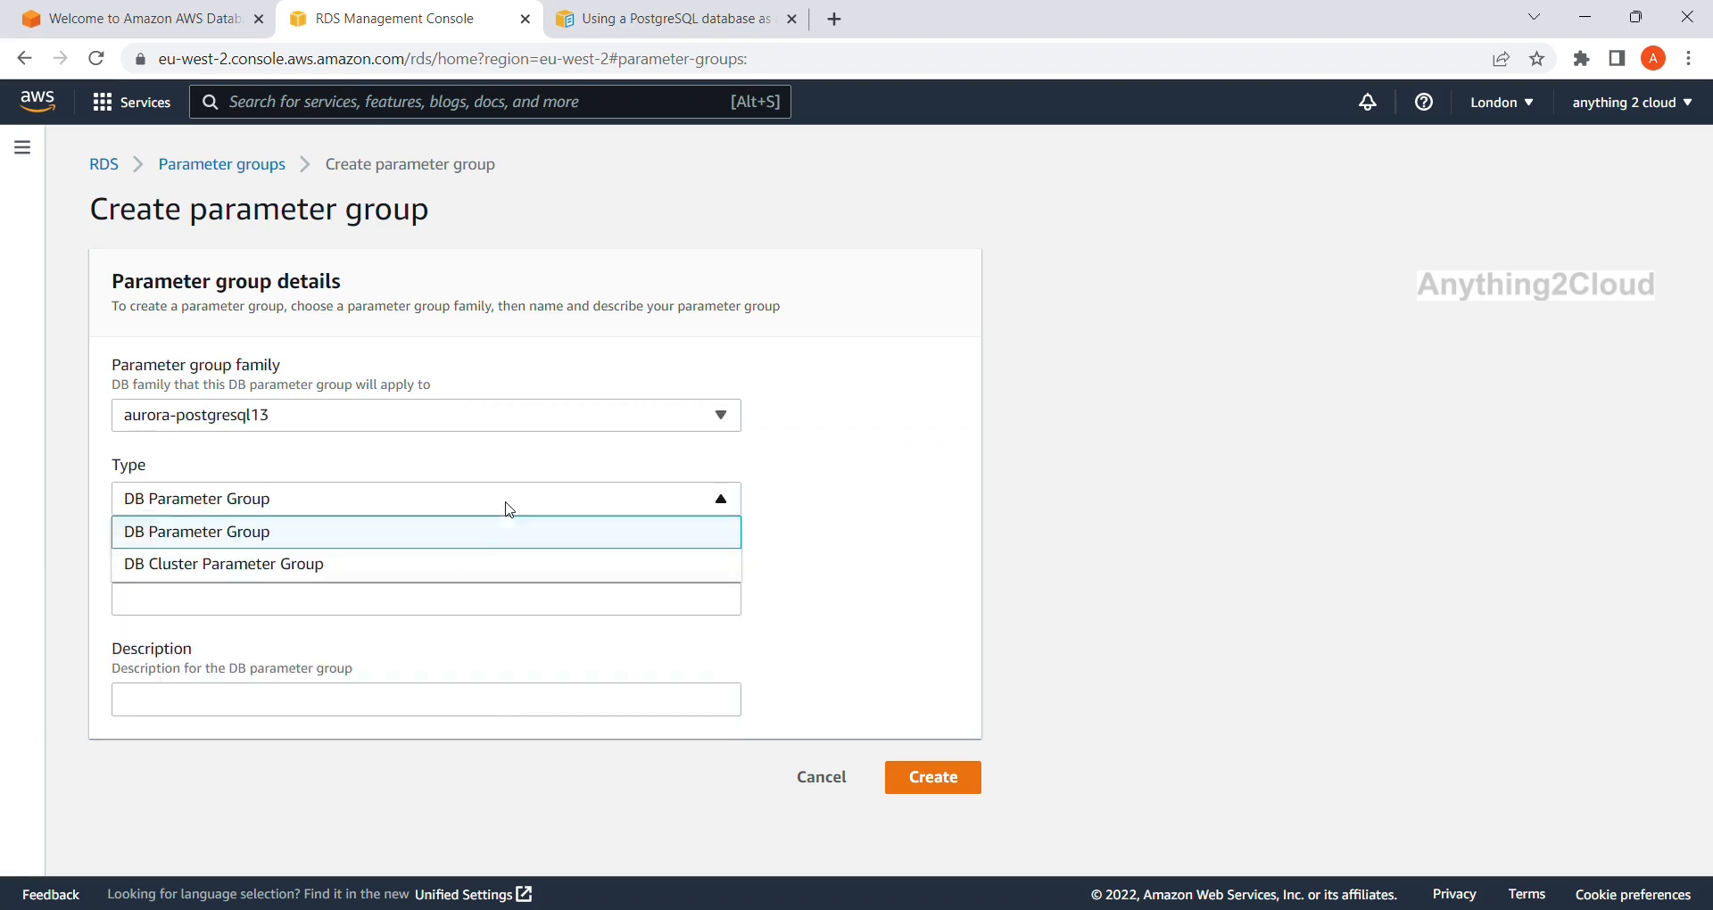
{"action": "left_click", "coordinate": [468, 569]}
{"action": "left_click", "coordinate": [398, 609]}
{"action": "type", "text": "custom-postgres"}
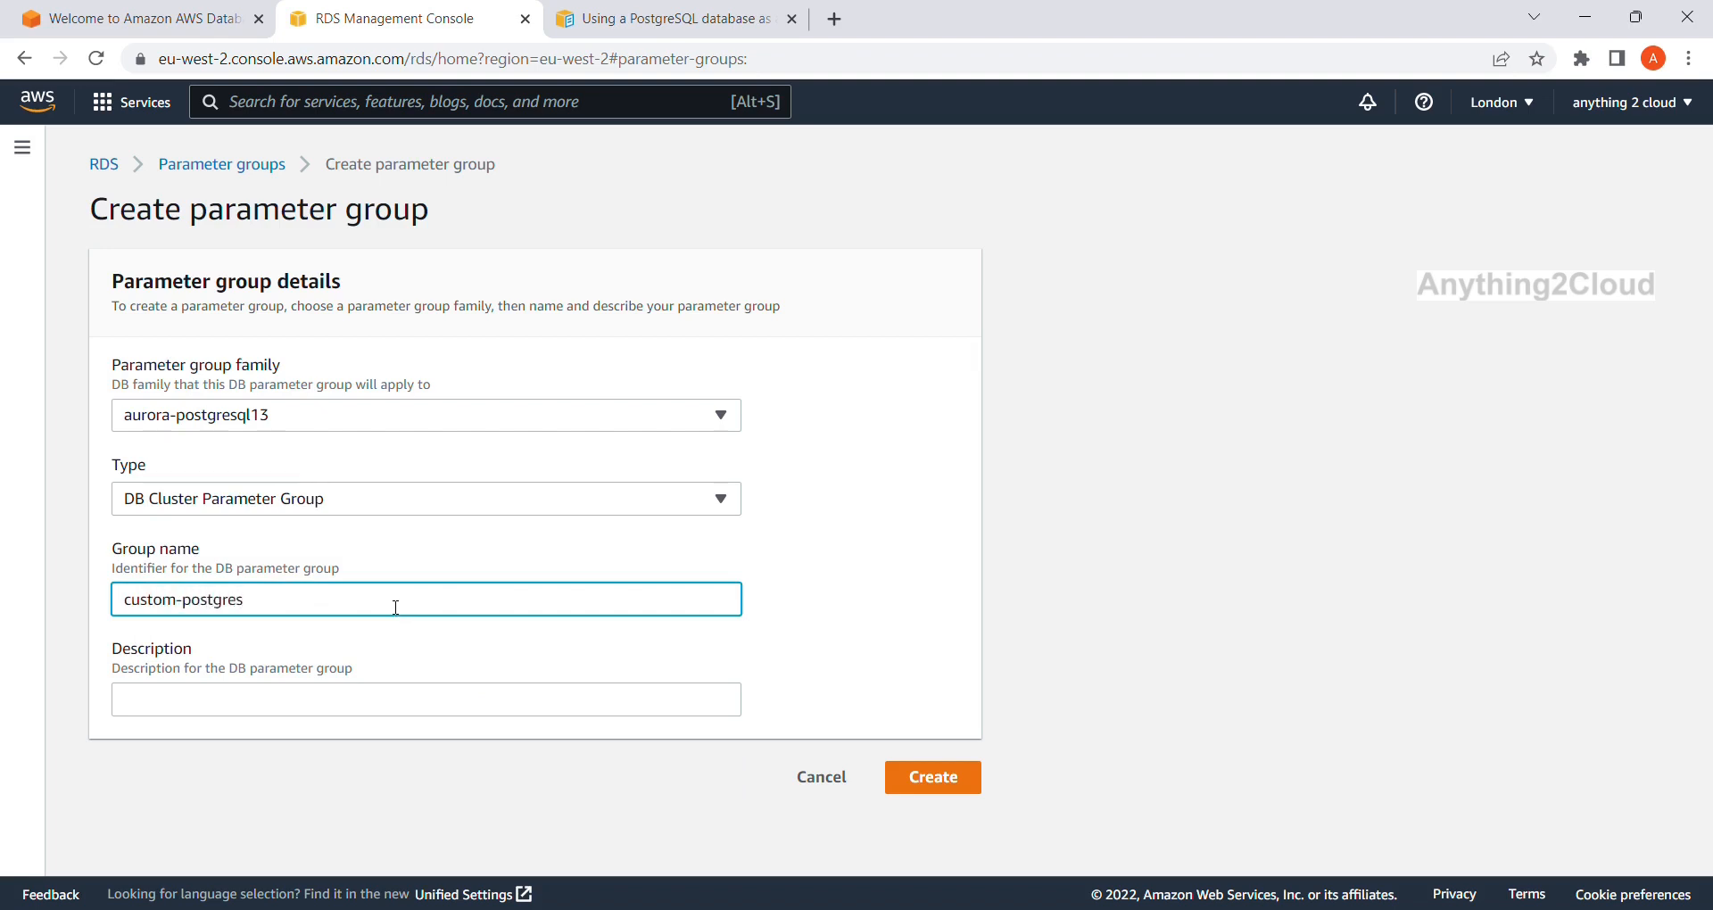
{"action": "left_click", "coordinate": [334, 701]}
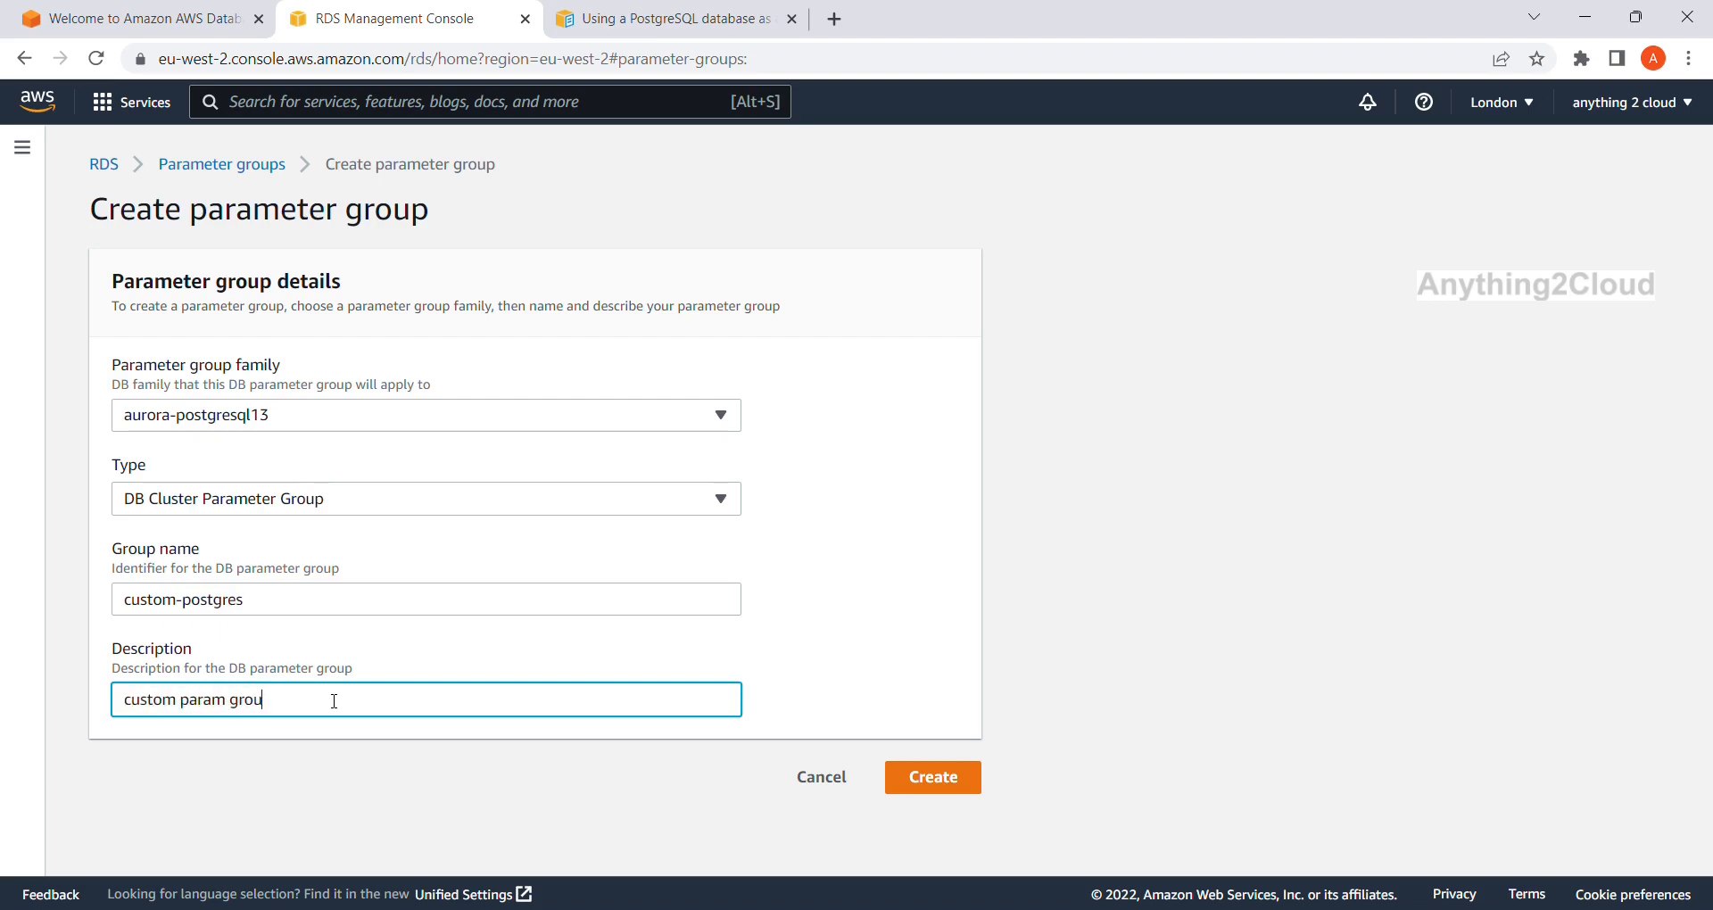
{"action": "left_click", "coordinate": [921, 792]}
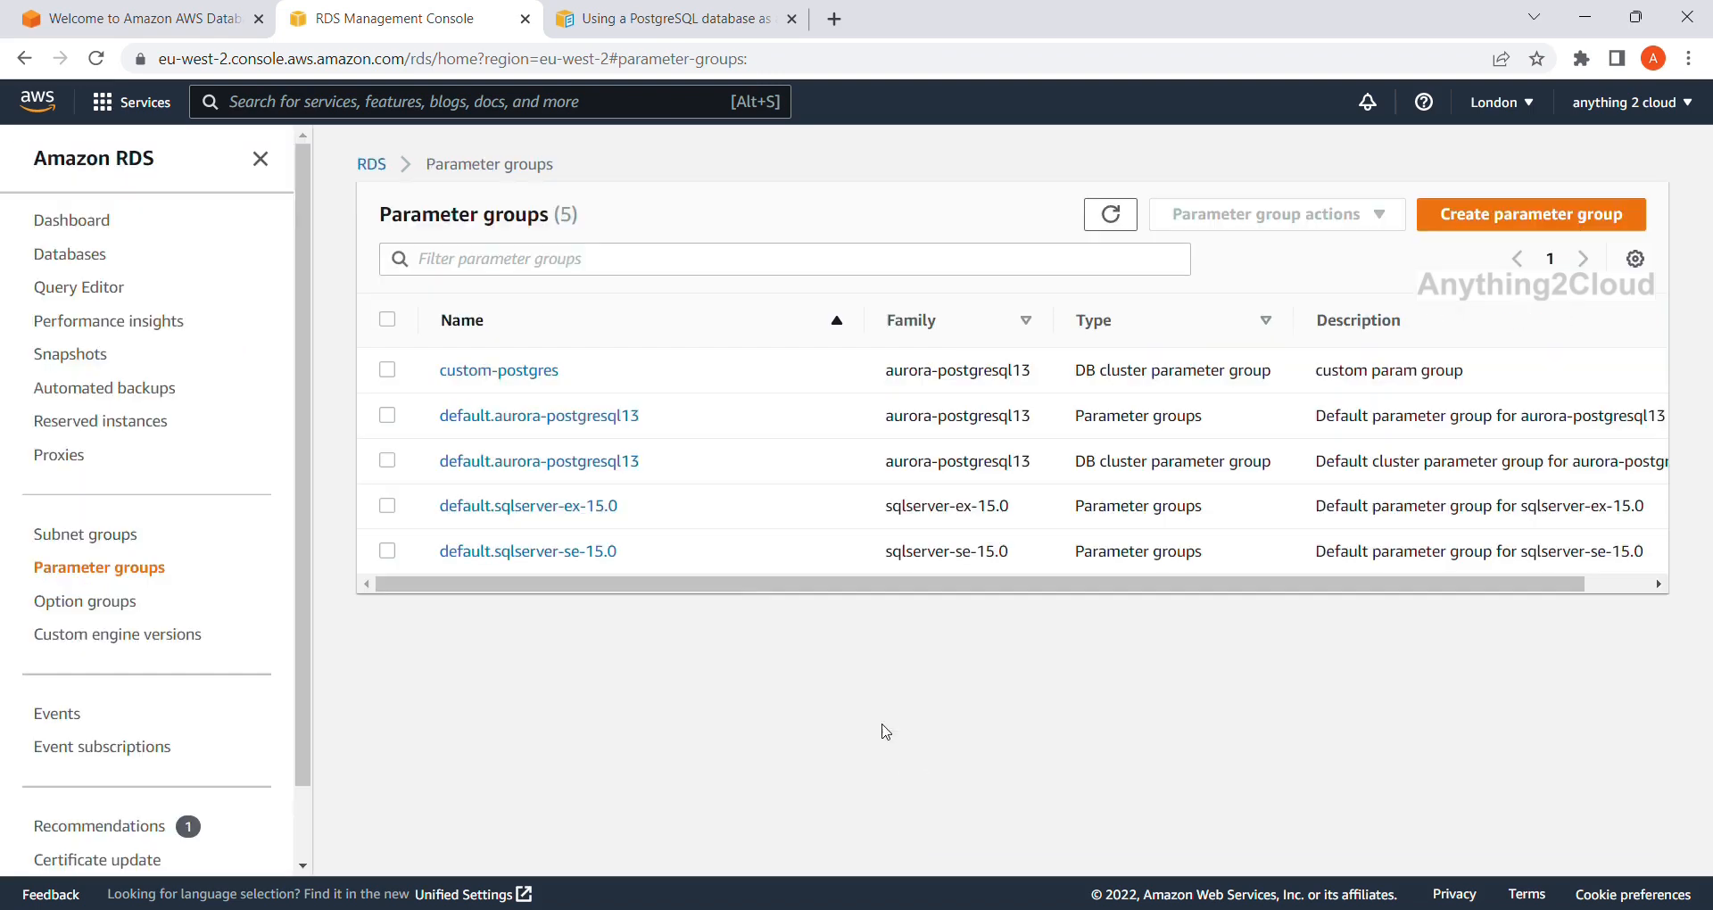
Open custom-postgres and filter its parameters for rds.logical_replication.
{"action": "left_click", "coordinate": [523, 371]}
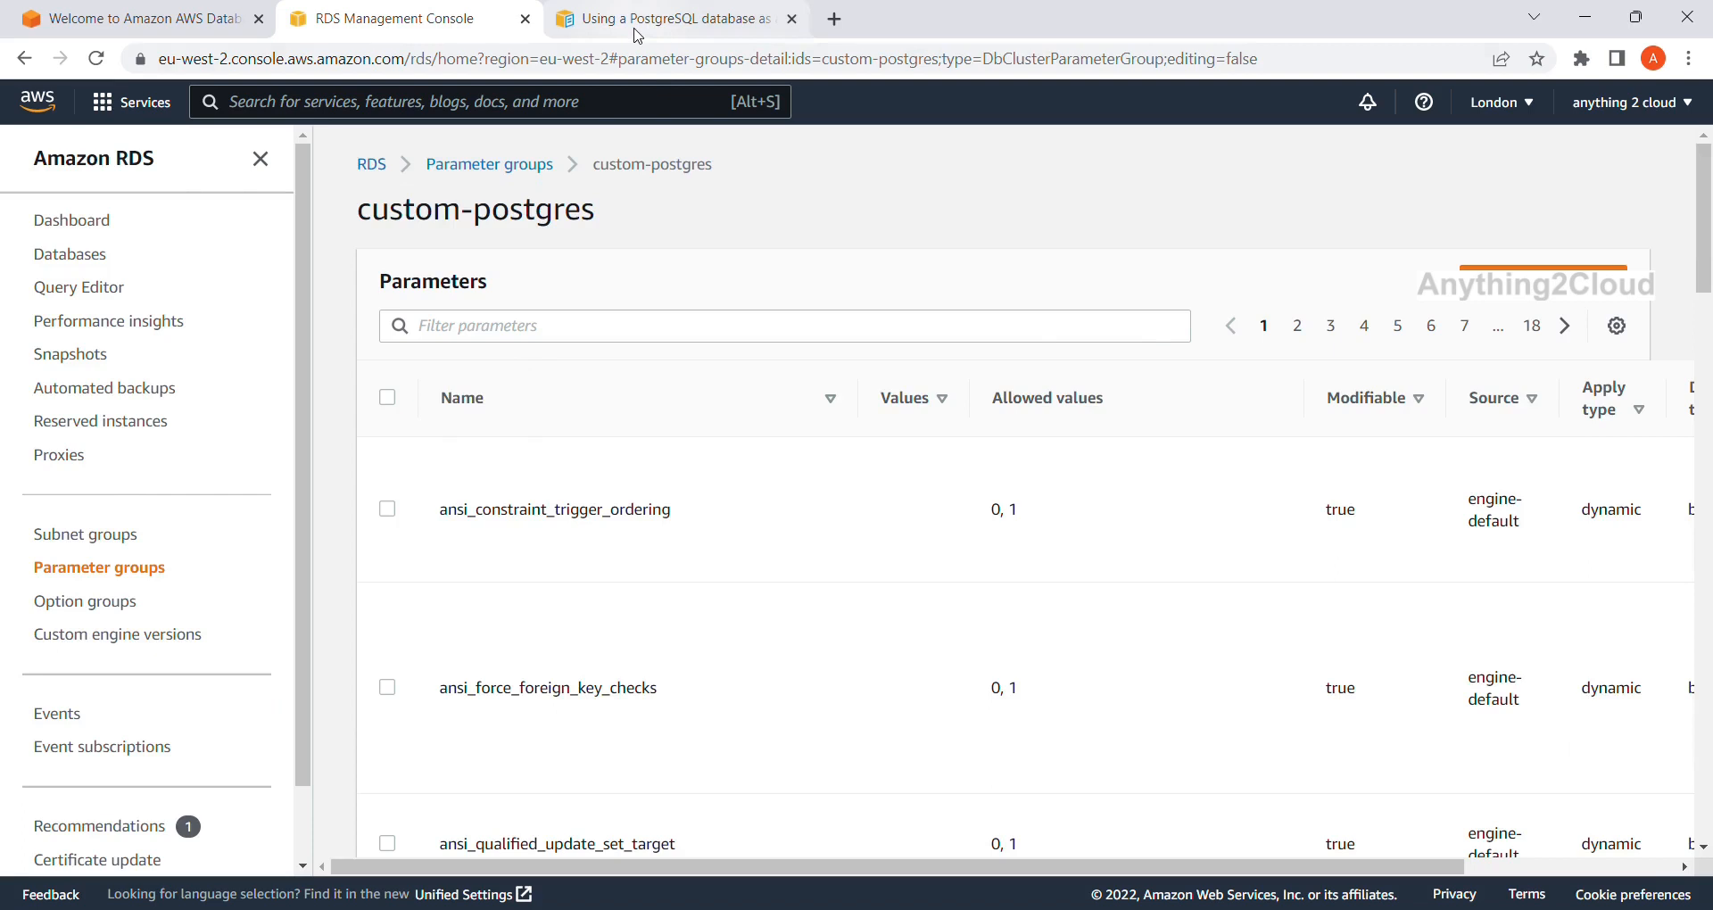
{"action": "left_click", "coordinate": [631, 14]}
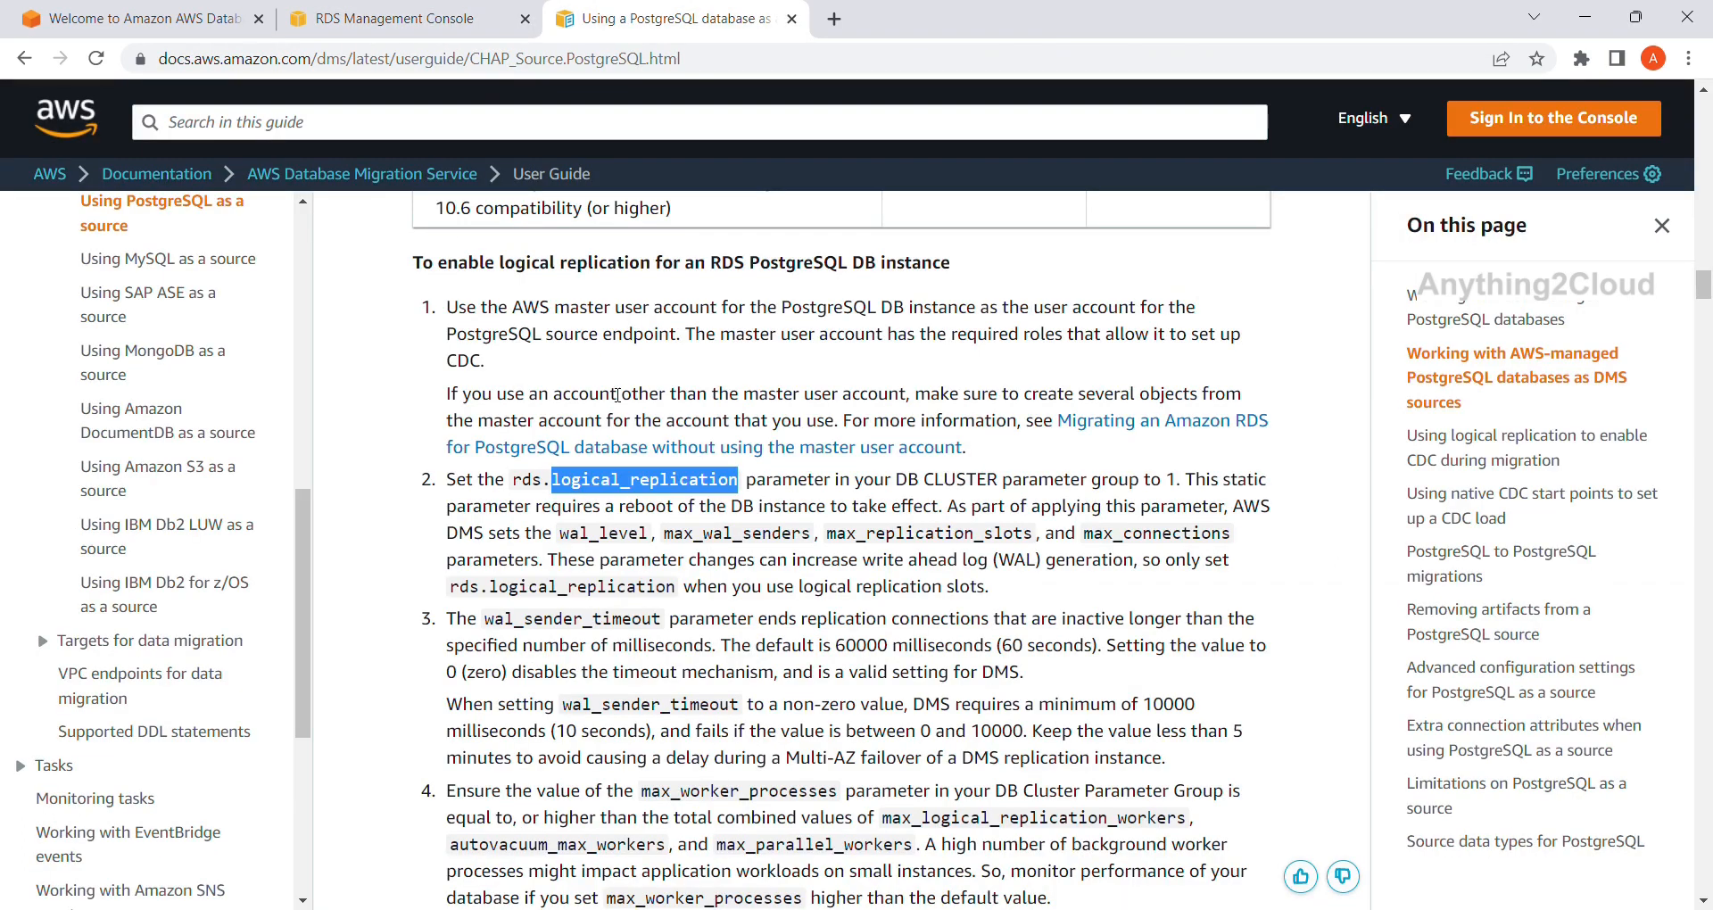
{"action": "left_click", "coordinate": [349, 22]}
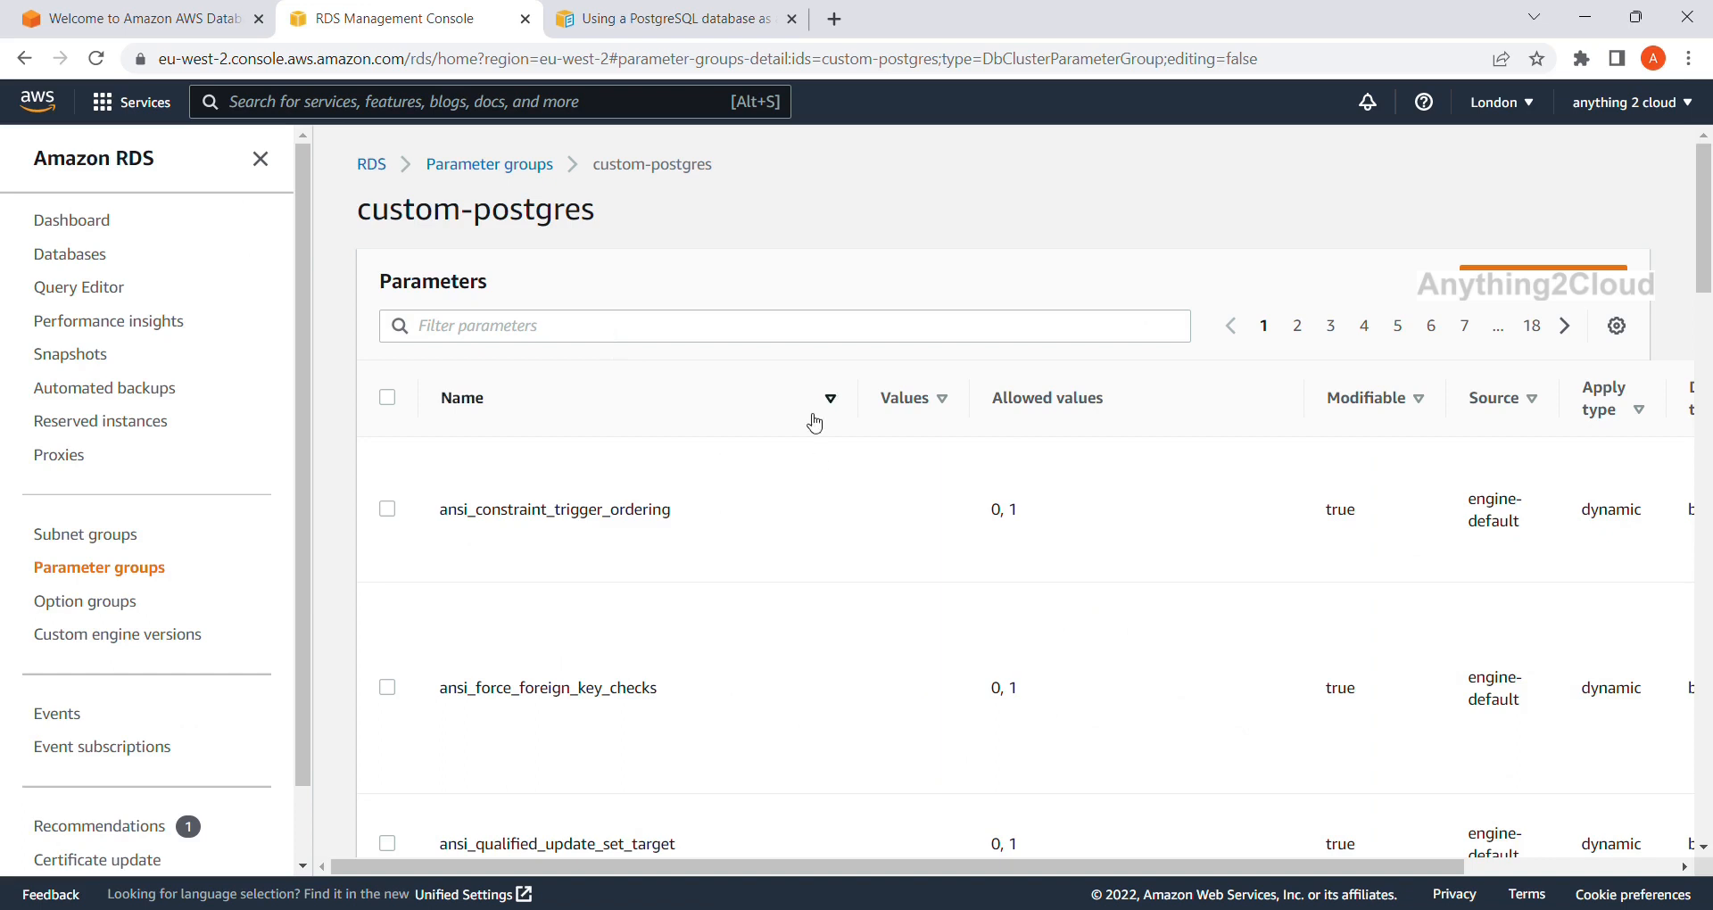
{"action": "left_click", "coordinate": [792, 339]}
{"action": "type", "text": "rd"}
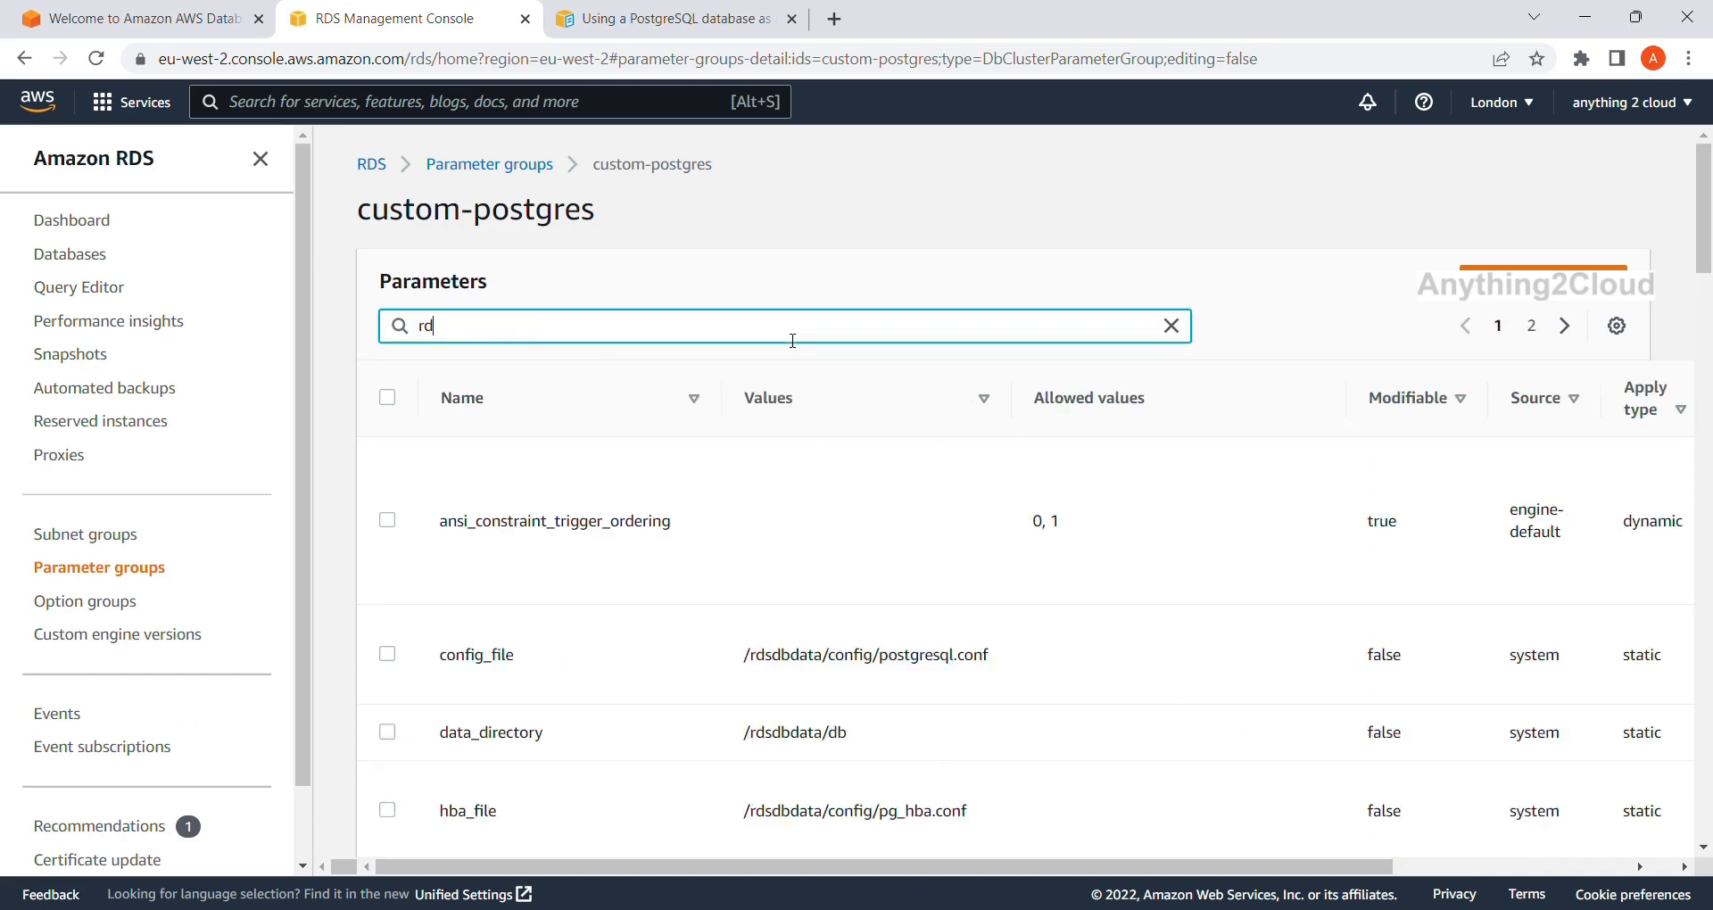
{"action": "type", "text": "s.logical_replication"}
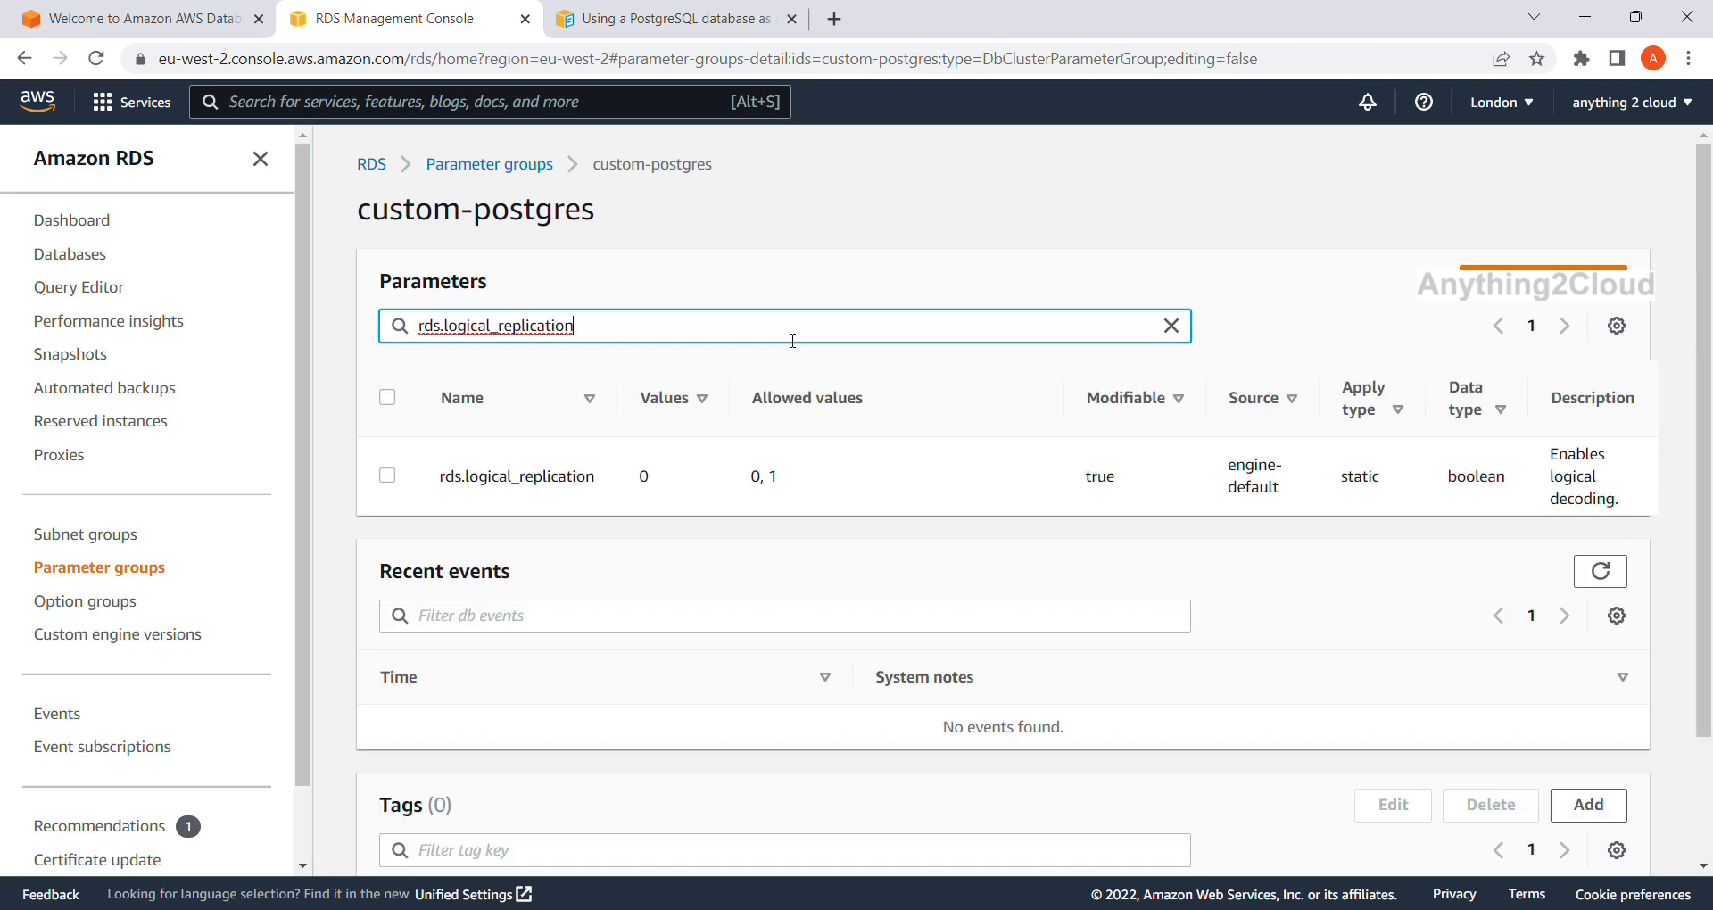
Change rds.logical_replication from 0 to 1 and save the change.
{"action": "left_click", "coordinate": [387, 475]}
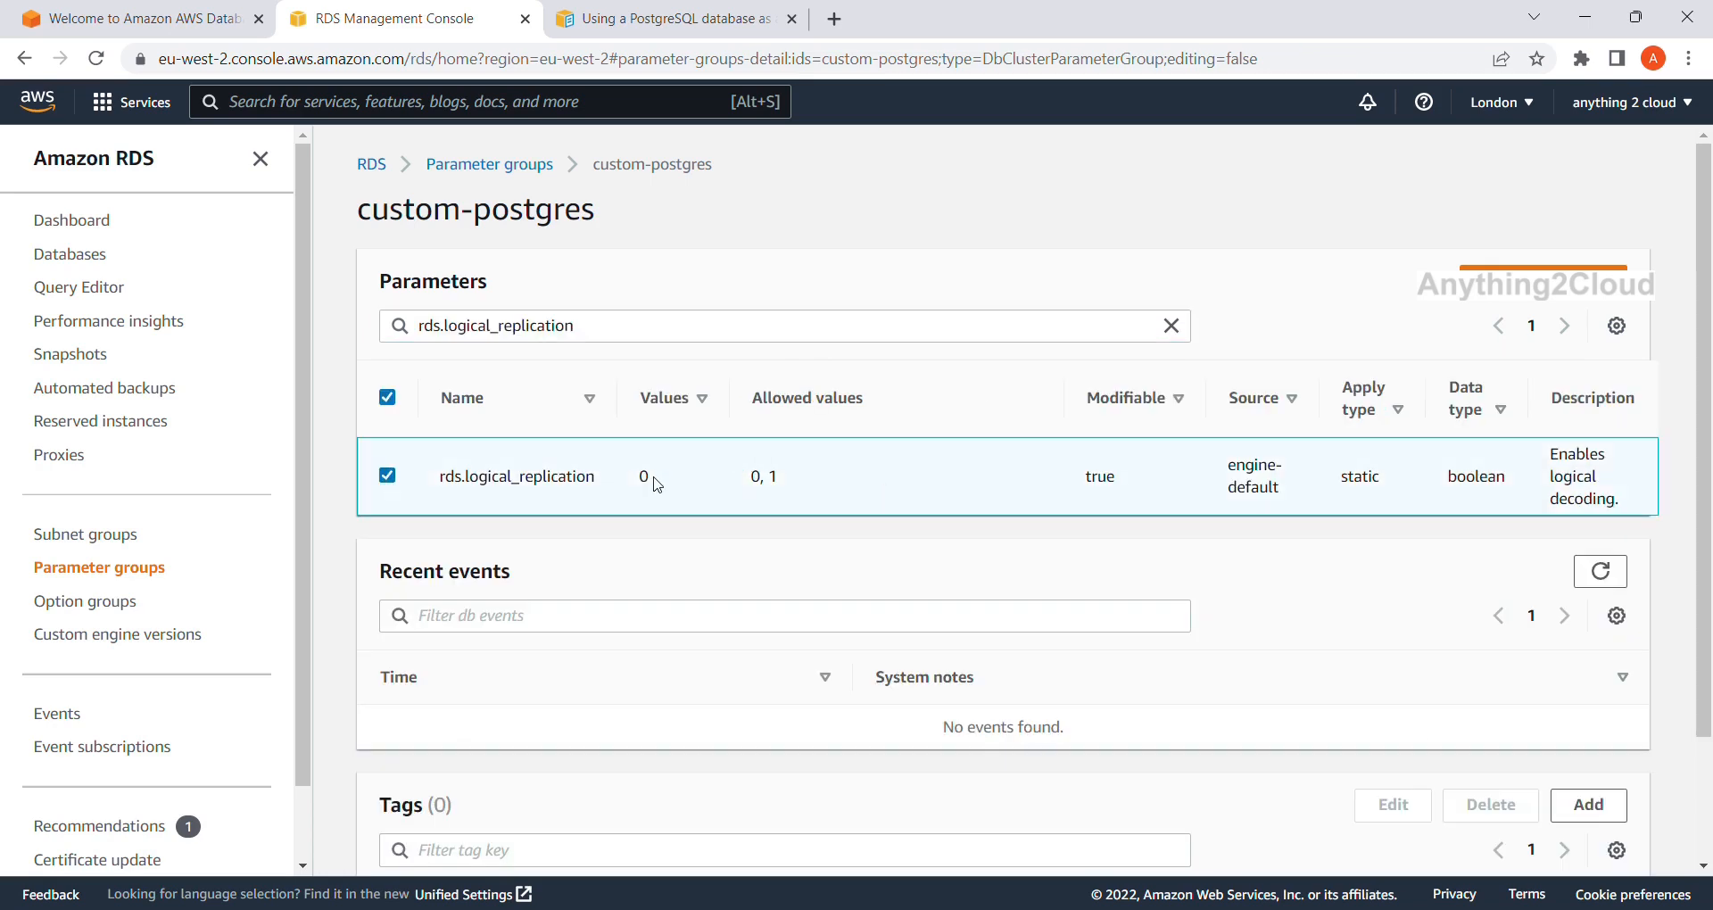
{"action": "left_click", "coordinate": [1533, 293]}
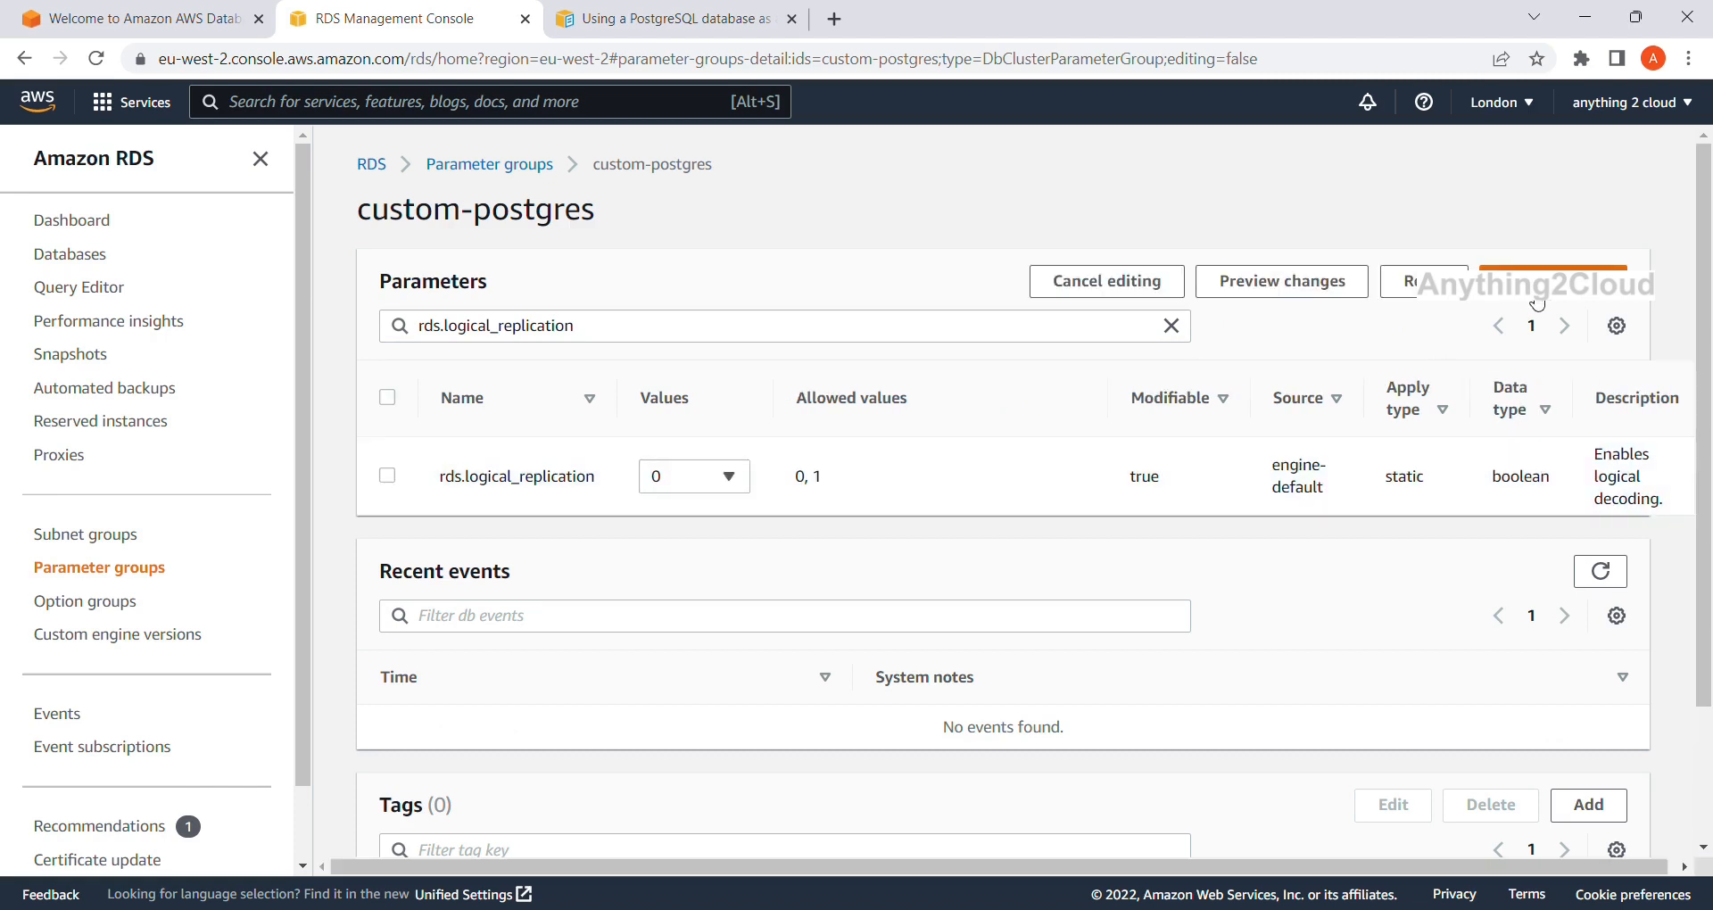
{"action": "left_click", "coordinate": [728, 476]}
{"action": "left_click", "coordinate": [693, 542]}
{"action": "left_click", "coordinate": [1552, 281]}
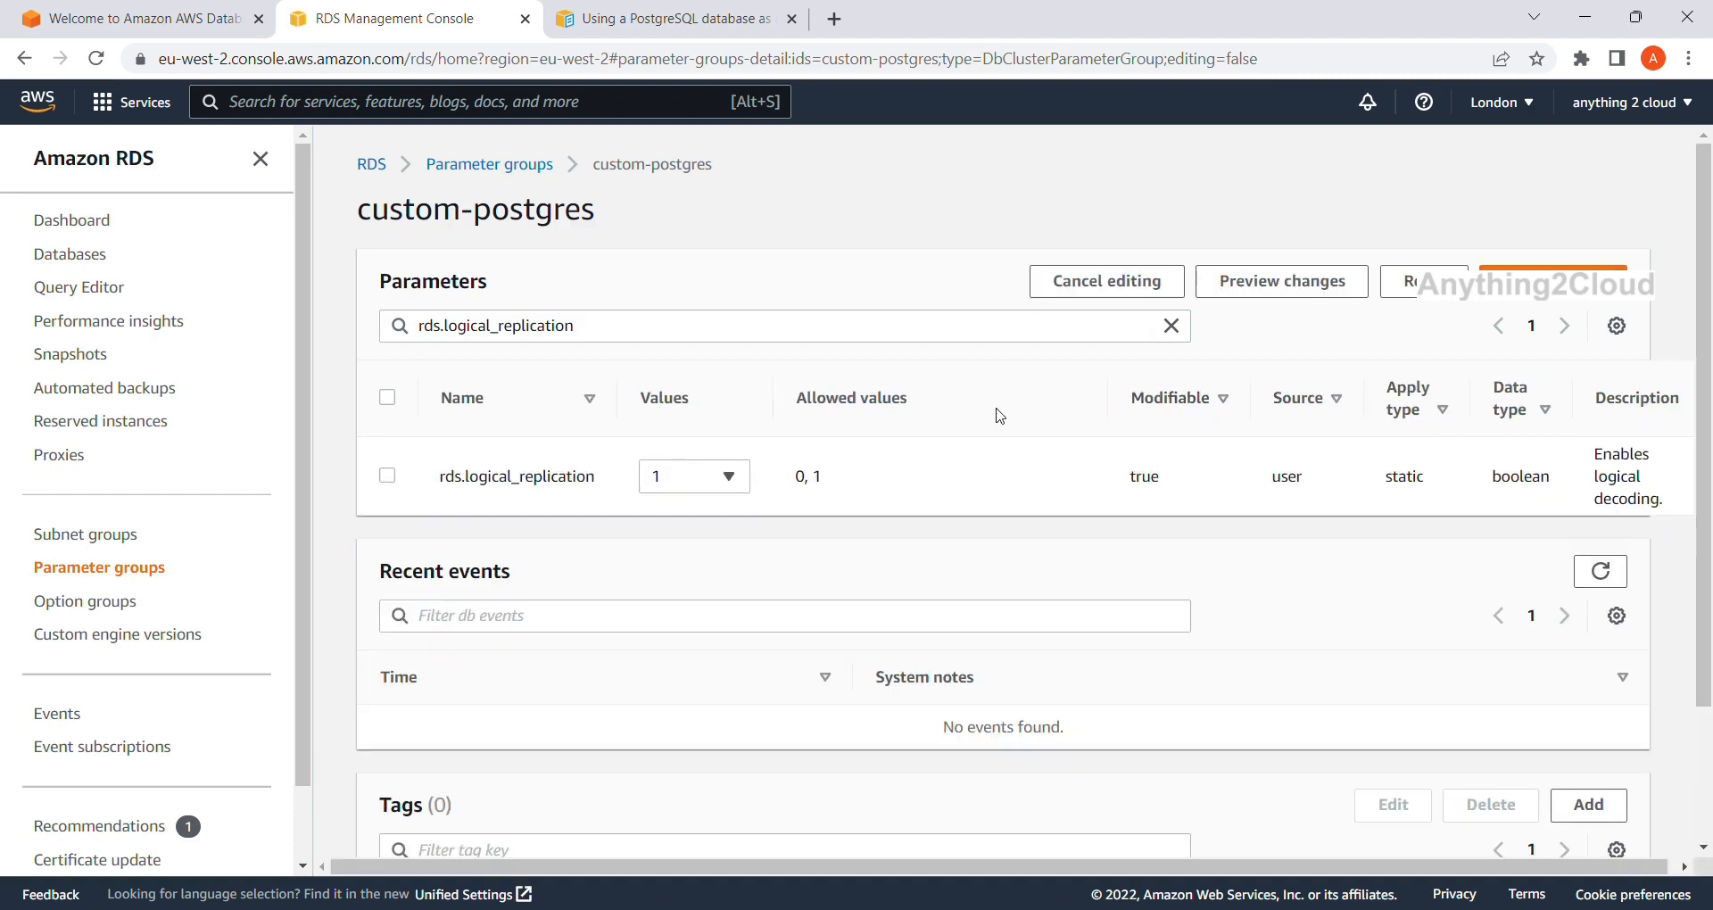
Find and copy the wal_sender_timeout parameter name in the DMS PostgreSQL source documentation.
{"action": "left_click", "coordinate": [655, 19]}
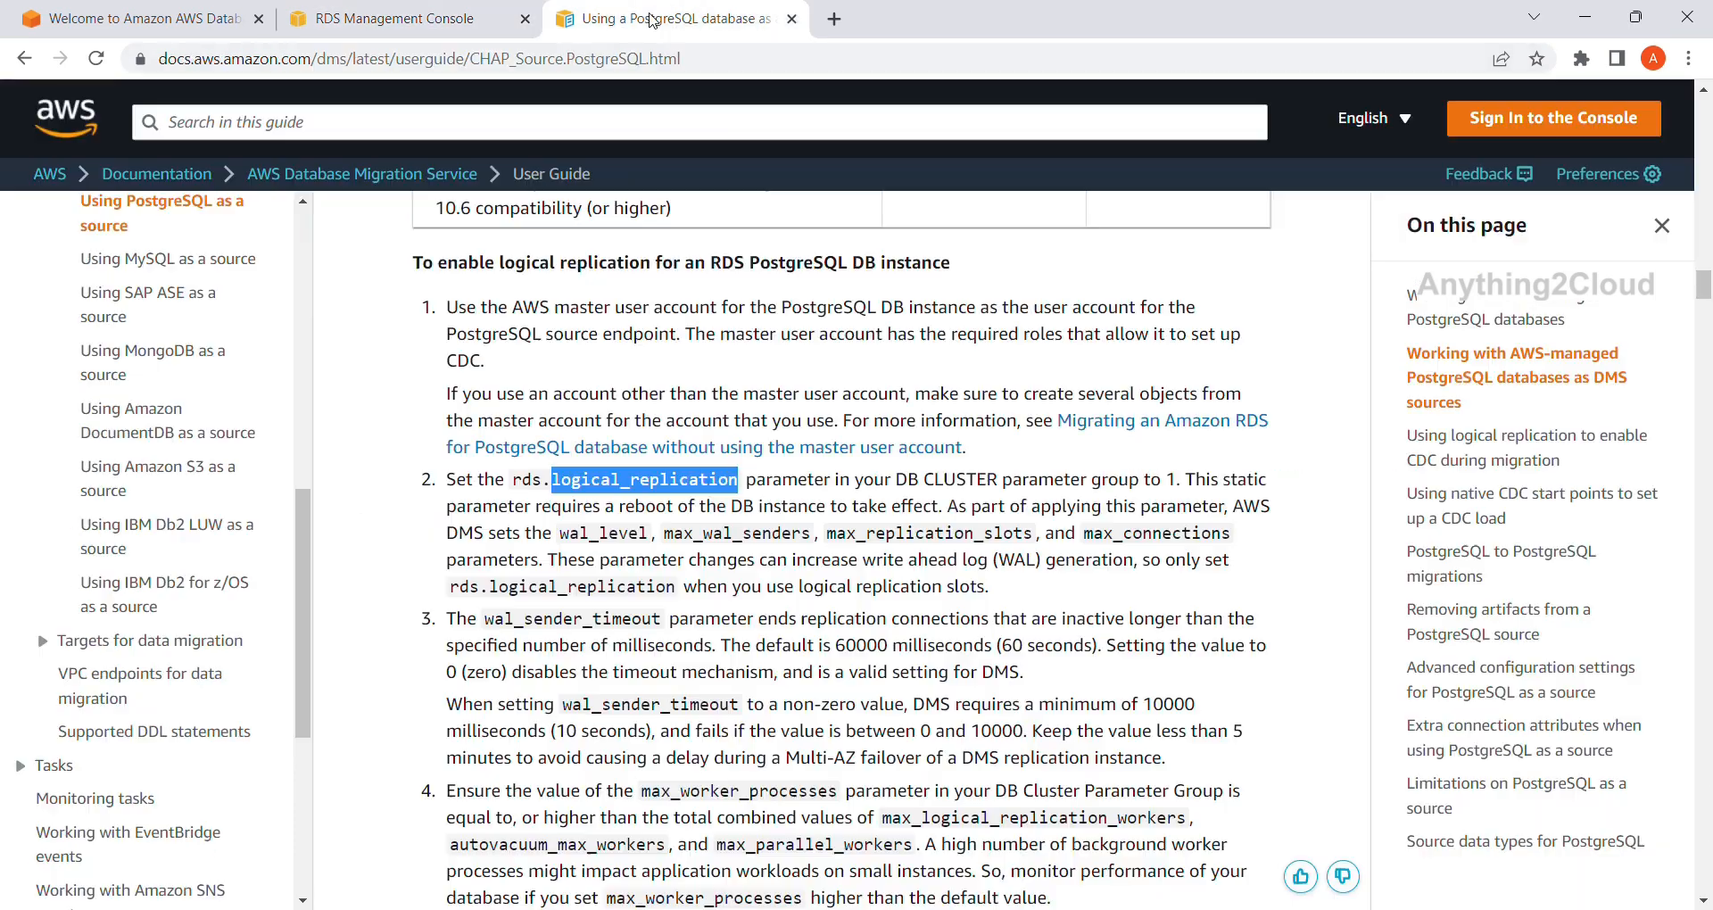
{"action": "scroll", "coordinate": [596, 573], "scroll_direction": "down", "scroll_amount": 1}
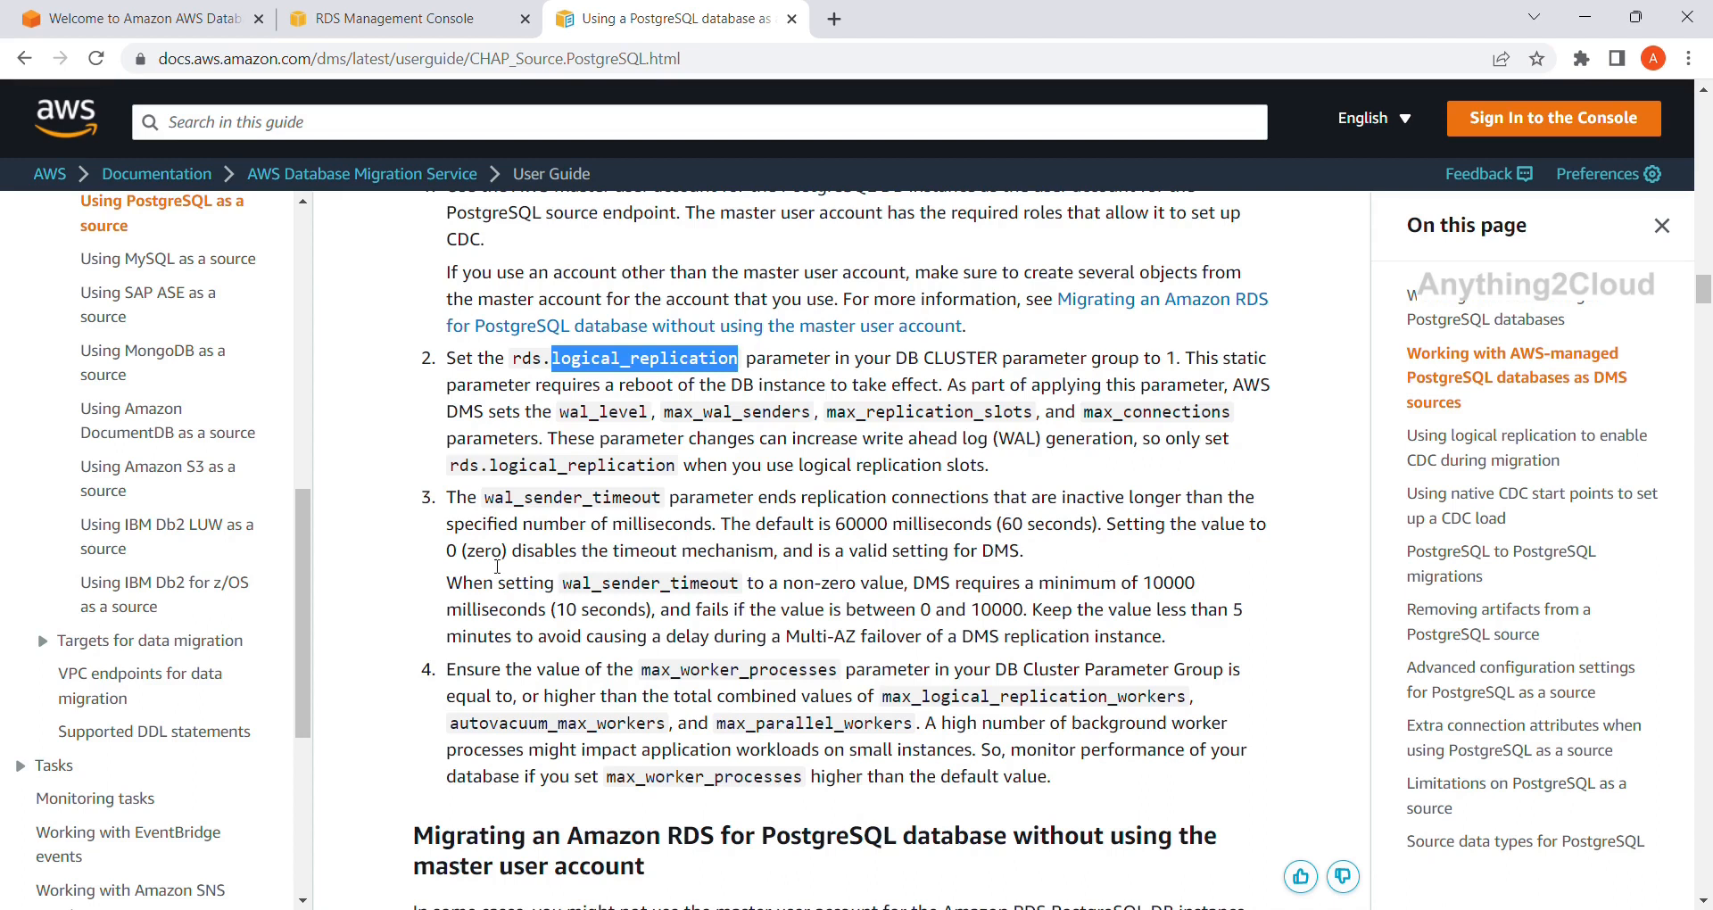
{"action": "double_click", "coordinate": [542, 498]}
{"action": "key", "text": "ctrl+c"}
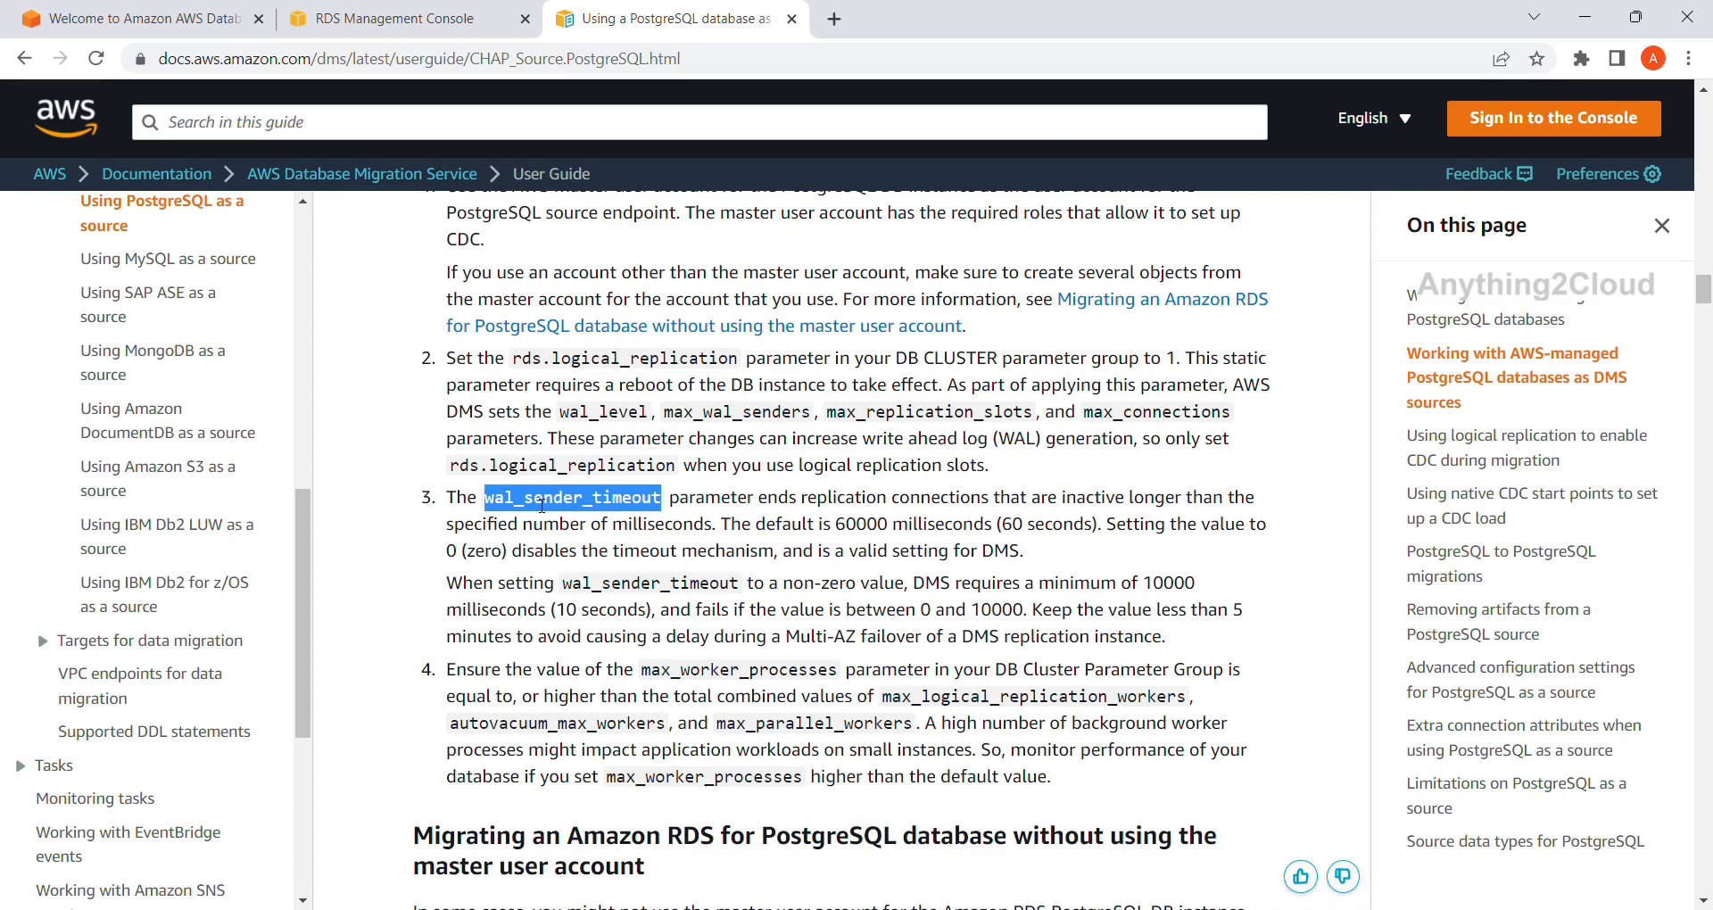
Return to the custom-postgres parameter group and start clearing the parameter filter.
{"action": "left_click", "coordinate": [350, 15]}
{"action": "left_click", "coordinate": [645, 330]}
{"action": "key", "text": "BackSpace"}
{"action": "key", "text": "BackSpace"}
{"action": "key", "text": "BackSpace"}
{"action": "key", "text": "BackSpace"}
{"action": "key", "text": "BackSpace"}
{"action": "key", "text": "BackSpace"}
{"action": "key", "text": "BackSpace"}
{"action": "key", "text": "BackSpace"}
{"action": "key", "text": "BackSpace"}
{"action": "key", "text": "BackSpace"}
{"action": "key", "text": "BackSpace"}
{"action": "key", "text": "BackSpace"}
{"action": "key", "text": "BackSpace"}
{"action": "key", "text": "BackSpace"}
{"action": "key", "text": "BackSpace"}
{"action": "key", "text": "BackSpace"}
{"action": "key", "text": "BackSpace"}
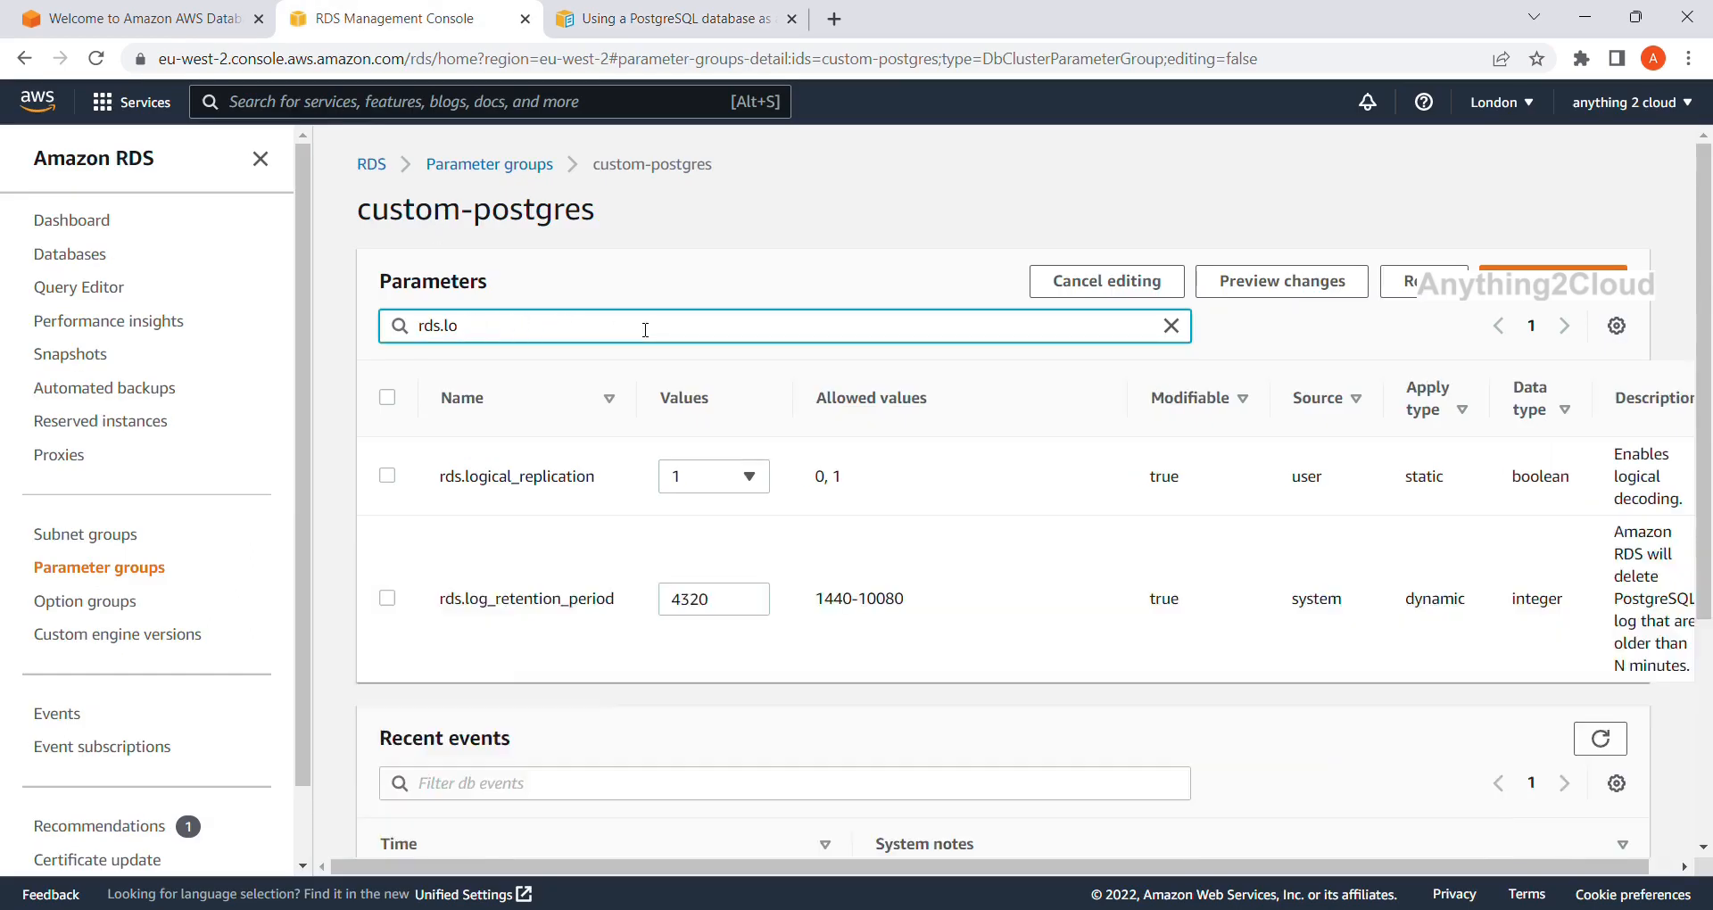
Filter custom-postgres to wal_sender_timeout, set its value to 0, and save.
{"action": "key", "text": "BackSpace"}
{"action": "key", "text": "BackSpace"}
{"action": "key", "text": "BackSpace"}
{"action": "key", "text": "BackSpace"}
{"action": "key", "text": "BackSpace"}
{"action": "key", "text": "BackSpace"}
{"action": "key", "text": "ctrl+v"}
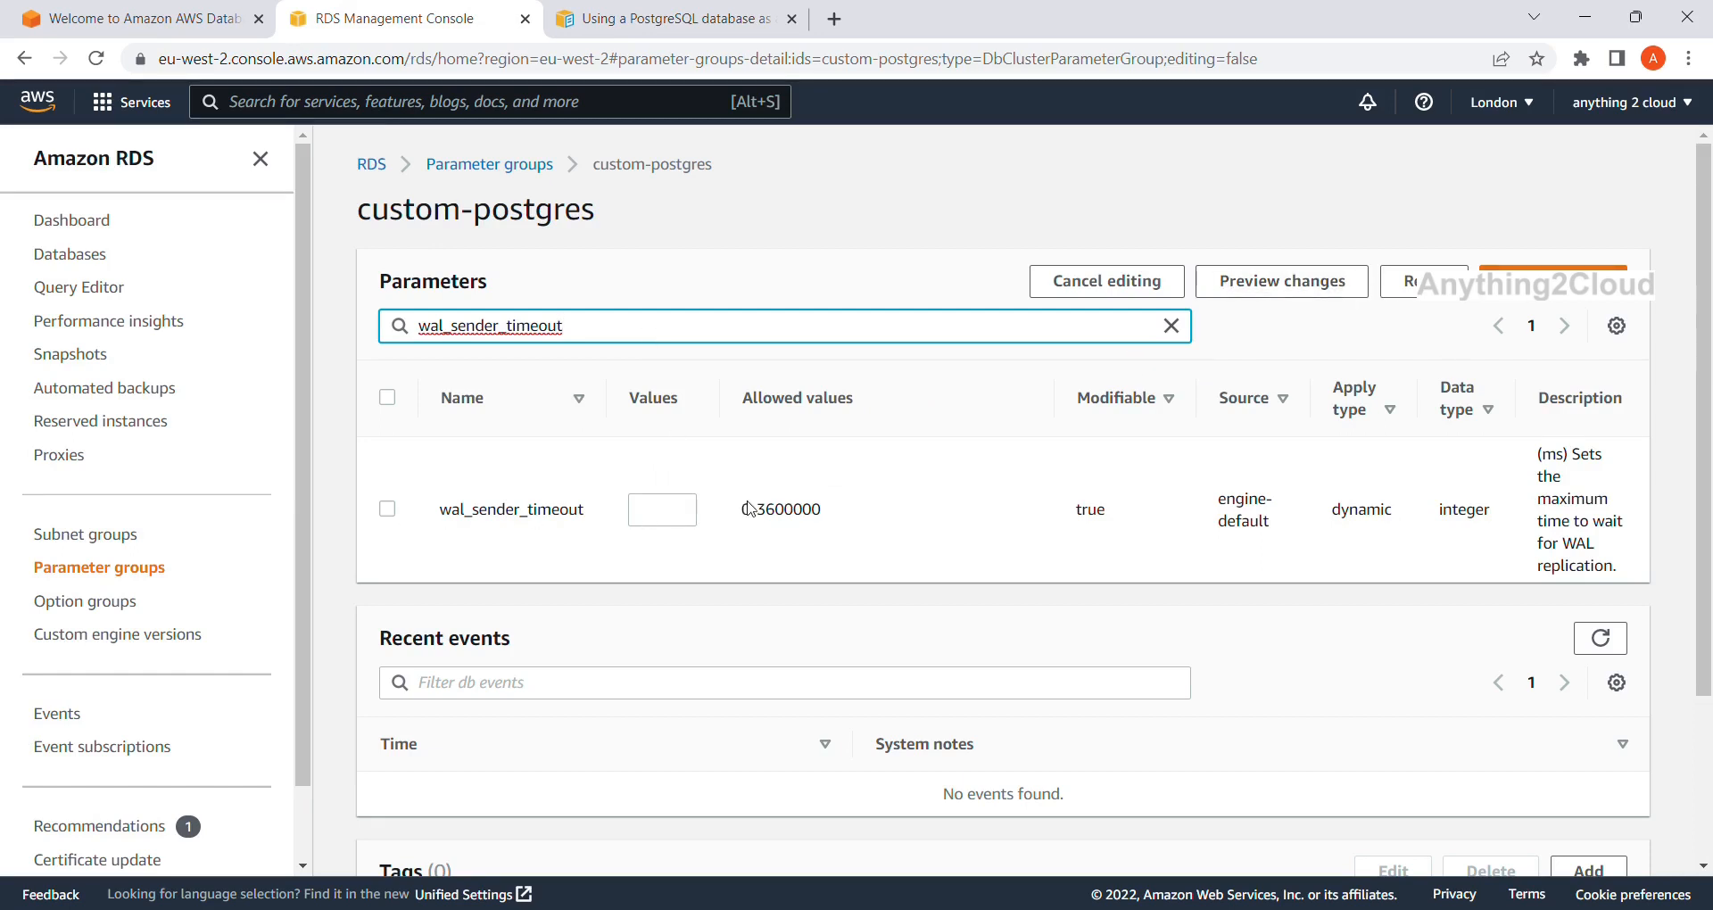
{"action": "left_click", "coordinate": [392, 510]}
{"action": "left_click", "coordinate": [660, 514]}
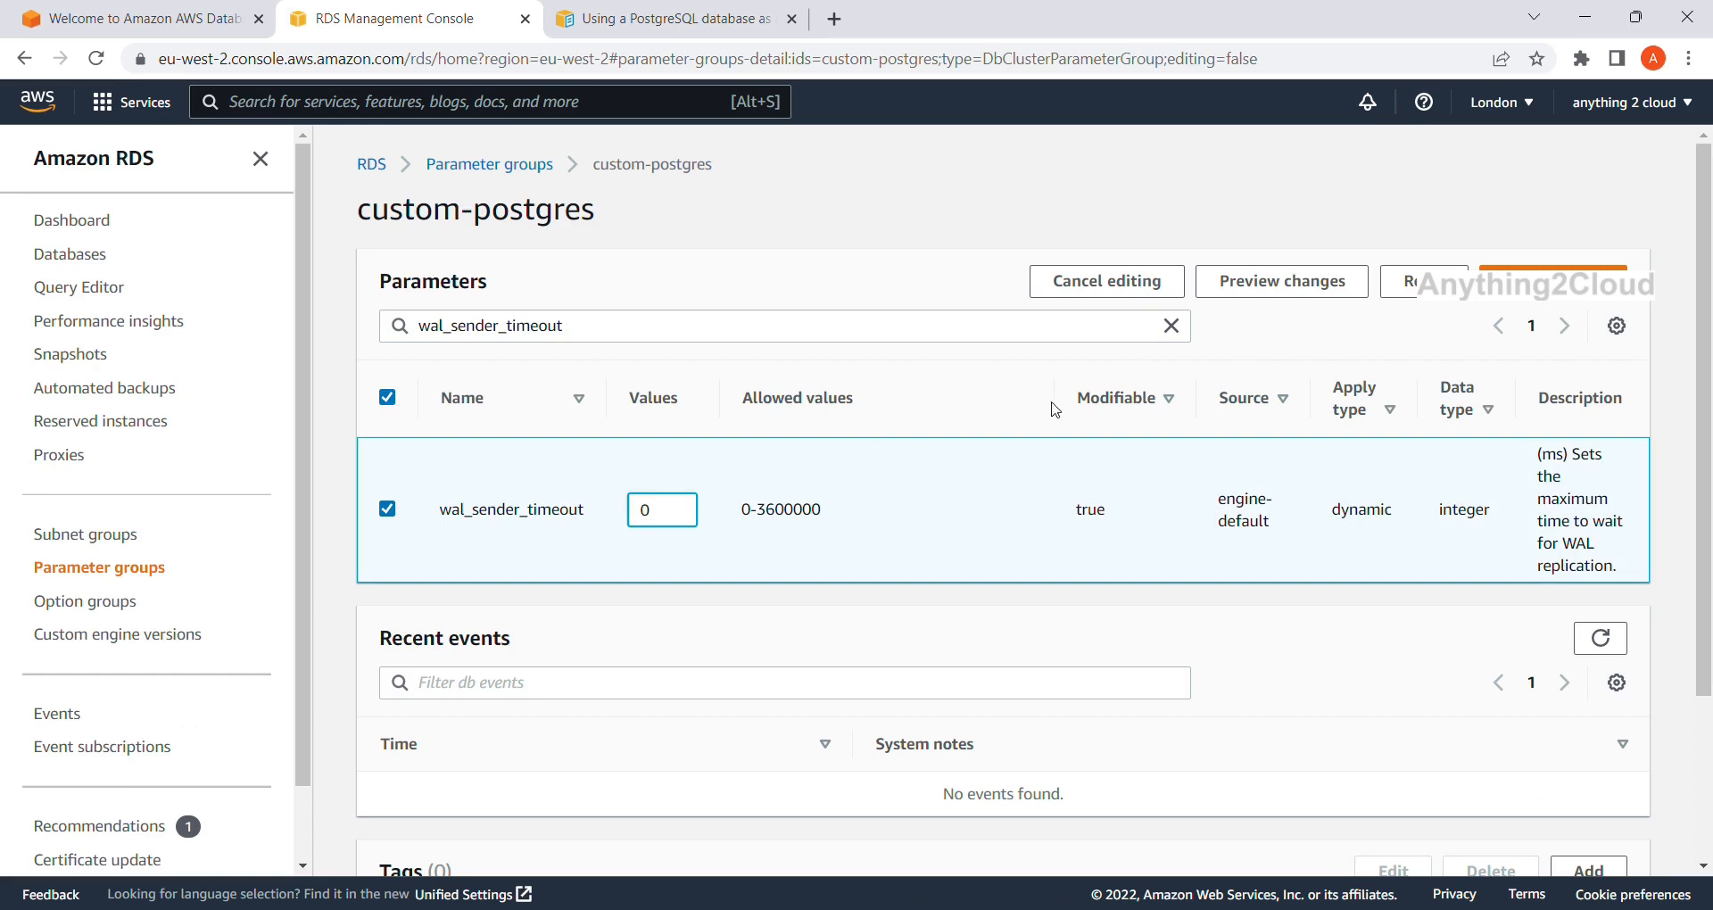
{"action": "left_click", "coordinate": [1552, 282]}
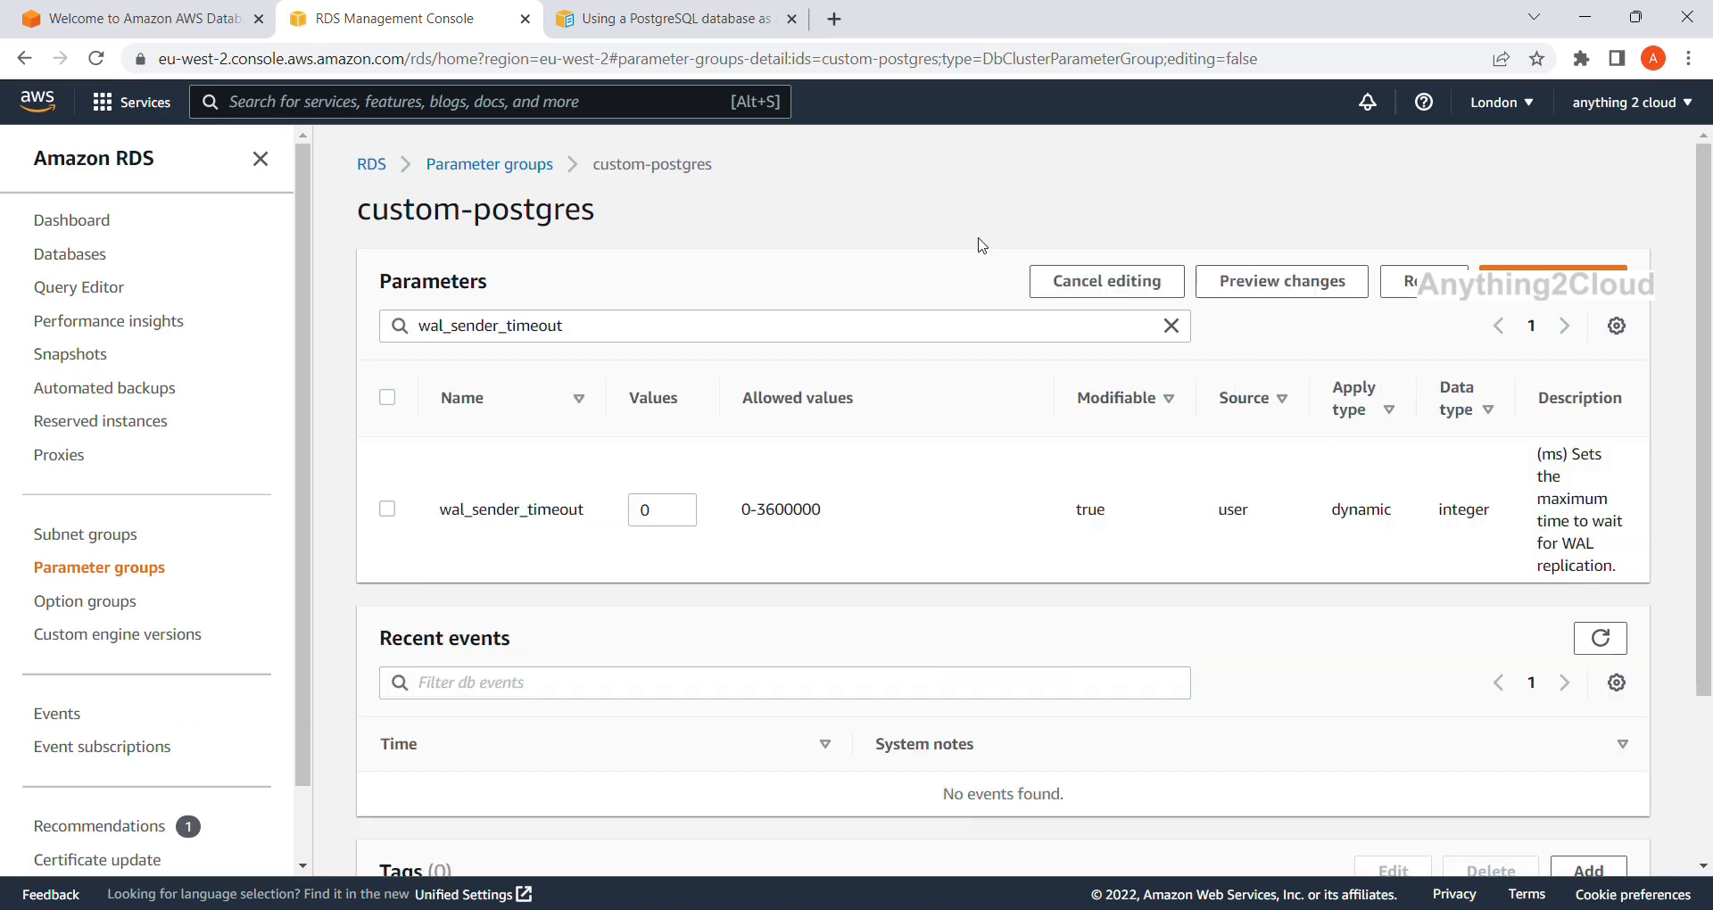
Copy the max_worker_processes parameter name from the PostgreSQL docs and return to custom-postgres.
{"action": "left_click", "coordinate": [634, 21]}
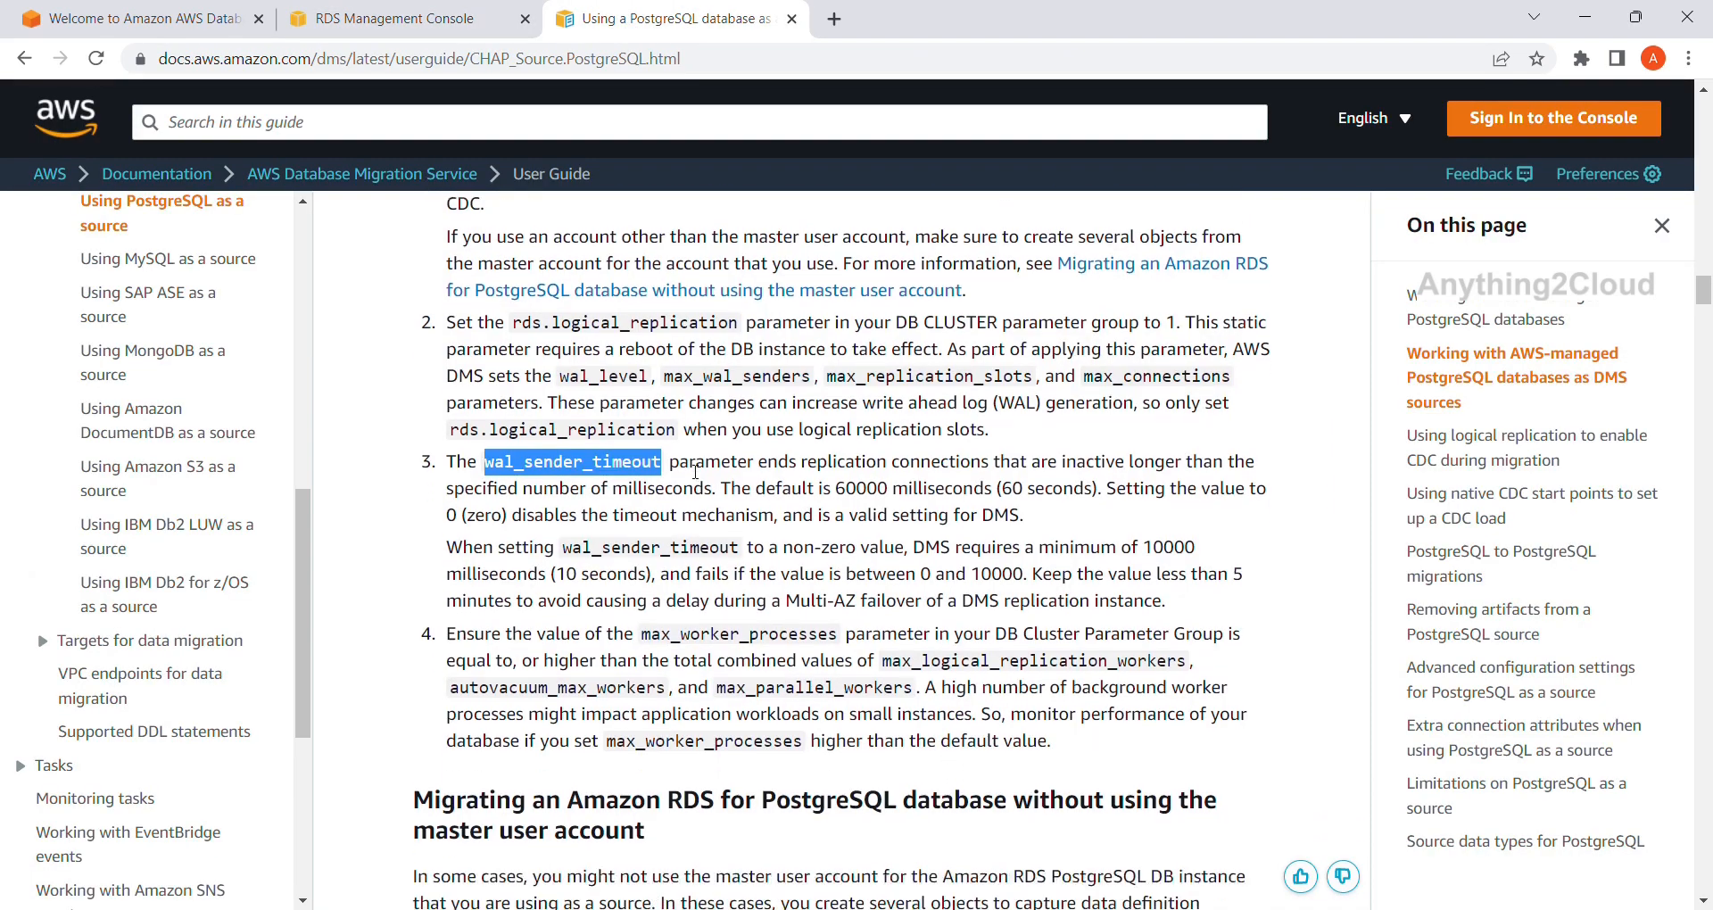
{"action": "scroll", "coordinate": [680, 596], "scroll_direction": "down", "scroll_amount": 1}
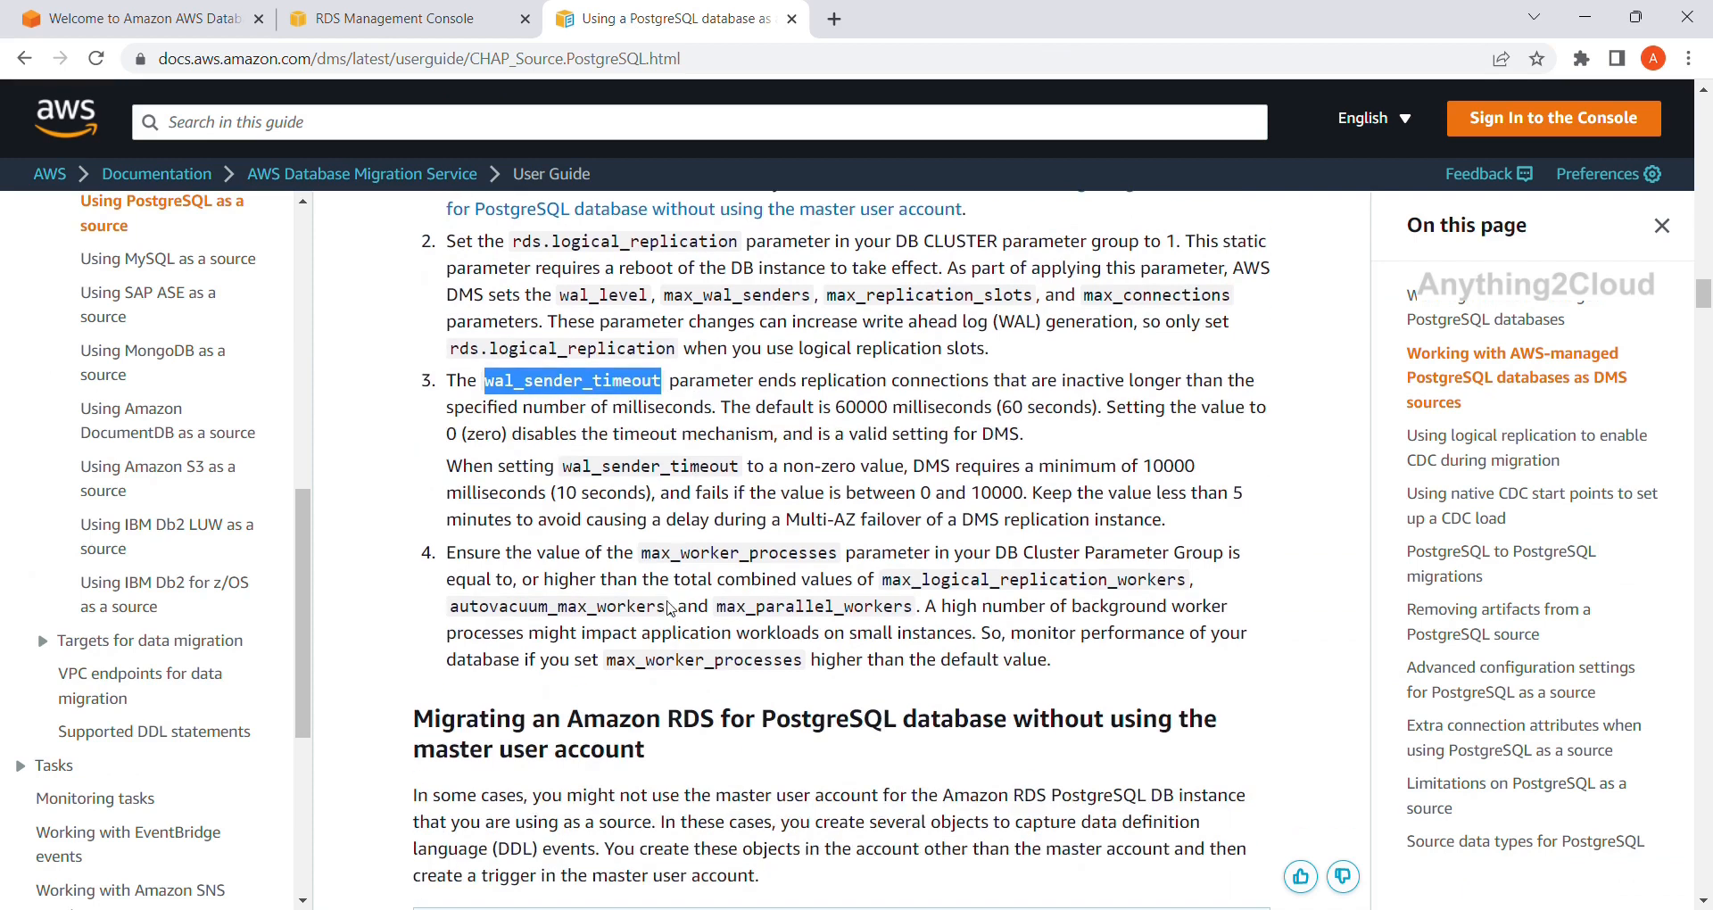
{"action": "double_click", "coordinate": [717, 553]}
{"action": "key", "text": "ctrl+c"}
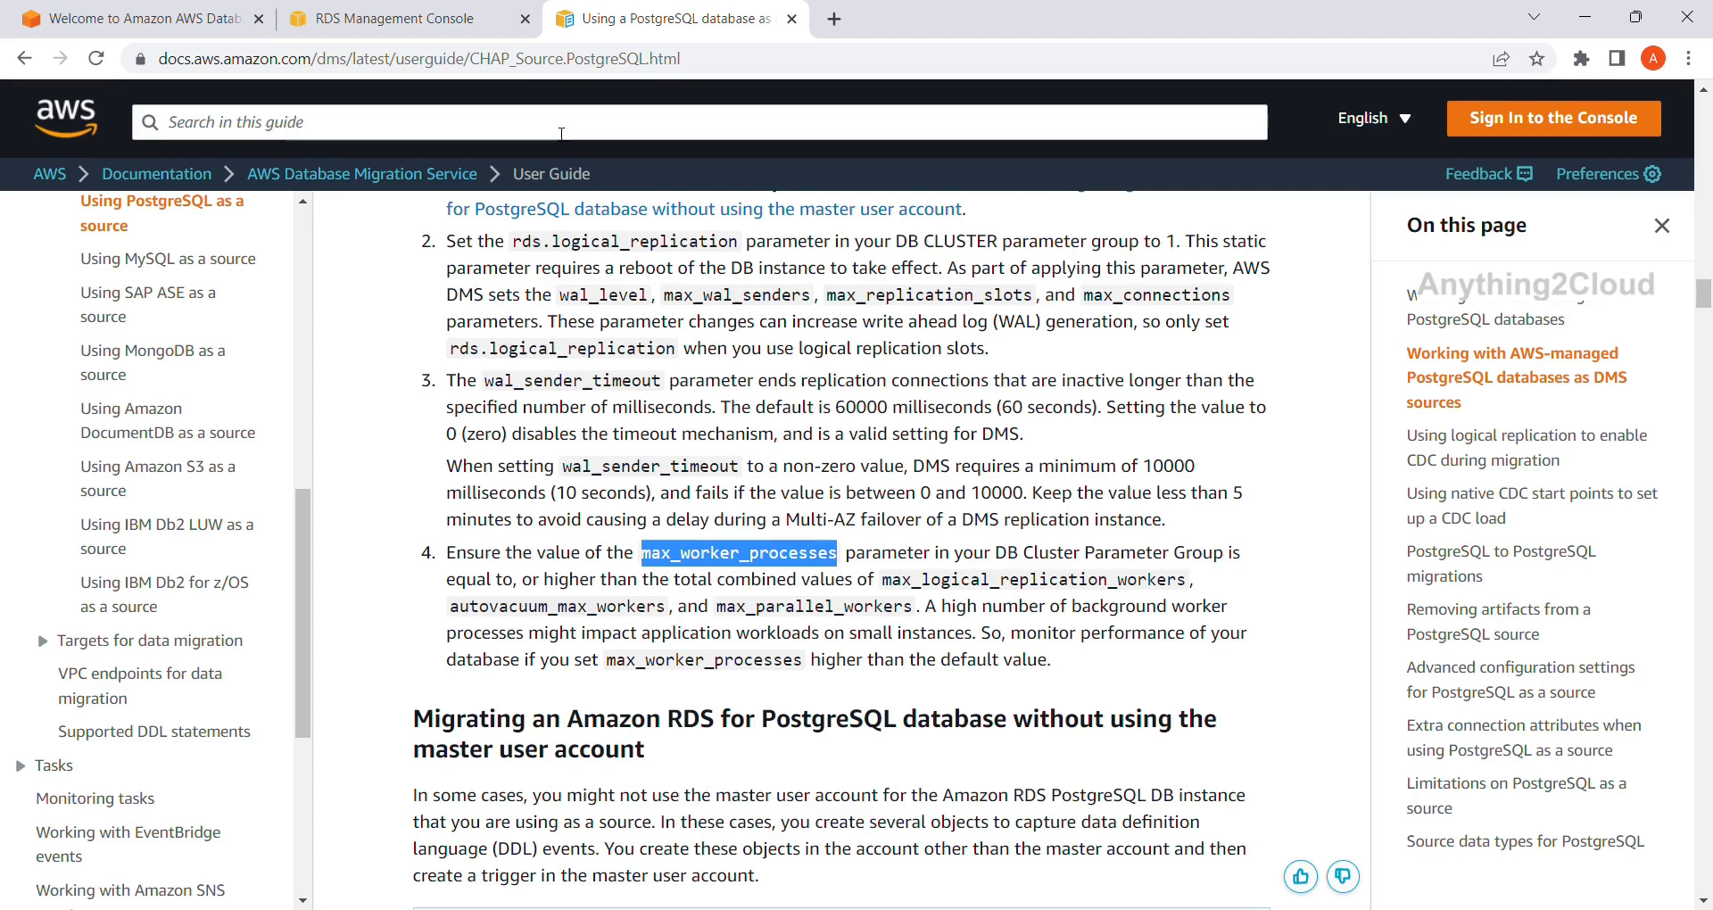
{"action": "left_click", "coordinate": [426, 18]}
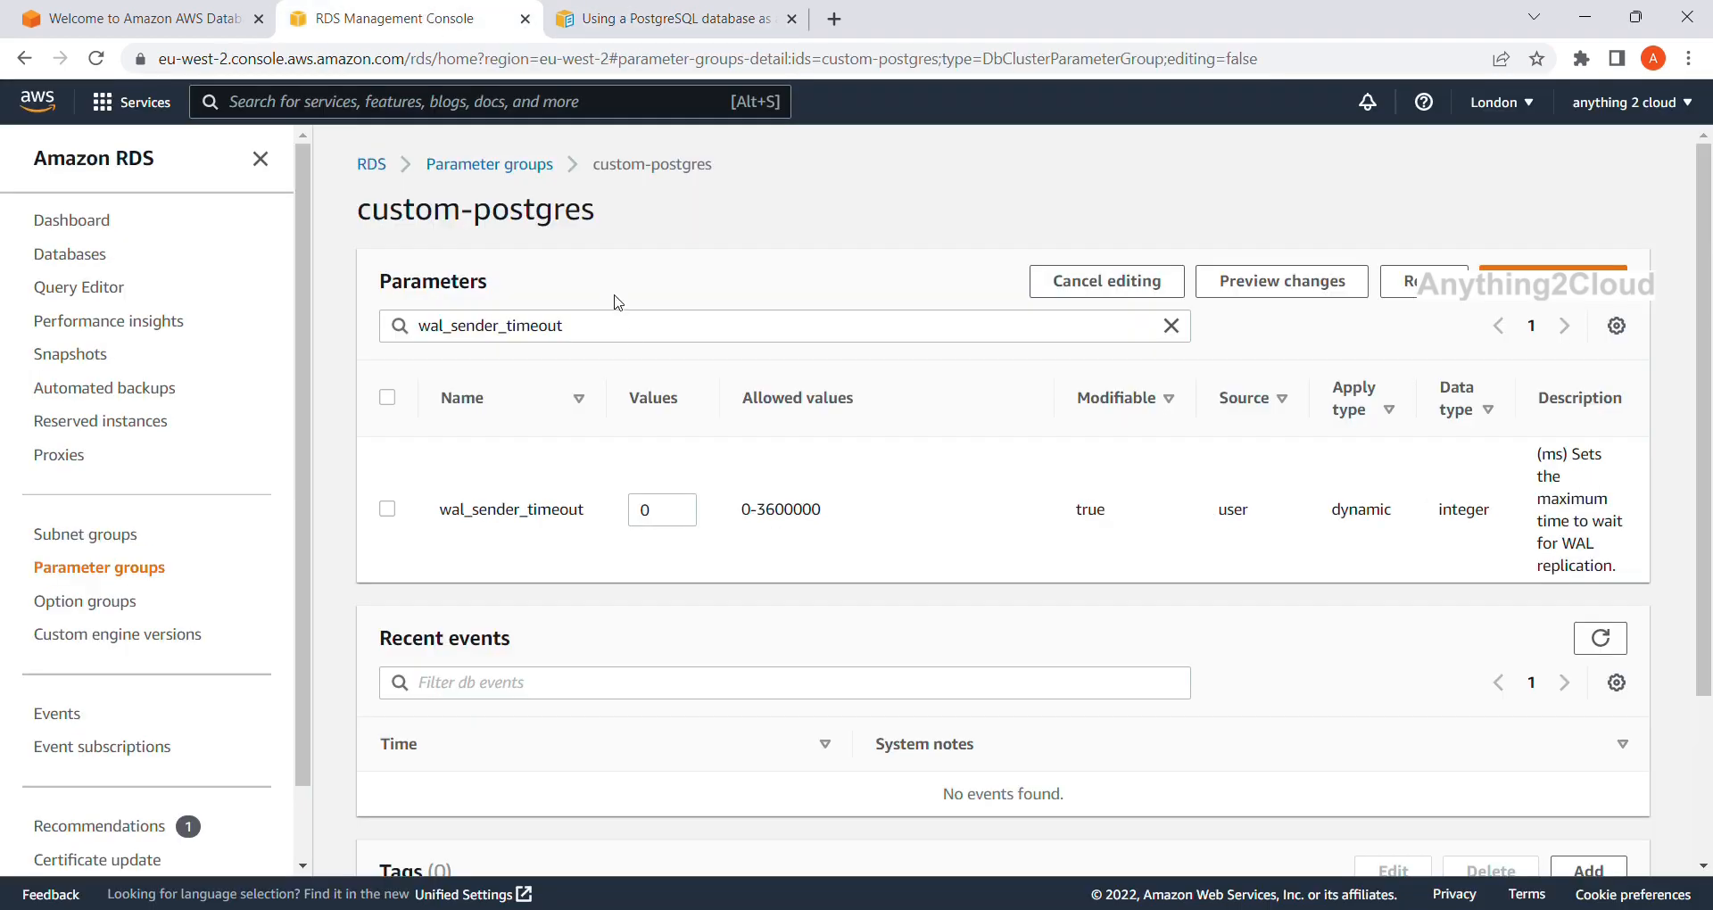
Filter custom-postgres parameters to max_worker_processes and read its long value formula.
{"action": "left_click", "coordinate": [635, 339]}
{"action": "key", "text": "BackSpace"}
{"action": "key", "text": "BackSpace"}
{"action": "key", "text": "BackSpace"}
{"action": "key", "text": "BackSpace"}
{"action": "key", "text": "BackSpace"}
{"action": "key", "text": "BackSpace"}
{"action": "key", "text": "BackSpace"}
{"action": "key", "text": "BackSpace"}
{"action": "key", "text": "BackSpace"}
{"action": "key", "text": "BackSpace"}
{"action": "key", "text": "BackSpace"}
{"action": "key", "text": "BackSpace"}
{"action": "key", "text": "BackSpace"}
{"action": "key", "text": "BackSpace"}
{"action": "key", "text": "BackSpace"}
{"action": "key", "text": "BackSpace"}
{"action": "key", "text": "BackSpace"}
{"action": "key", "text": "BackSpace"}
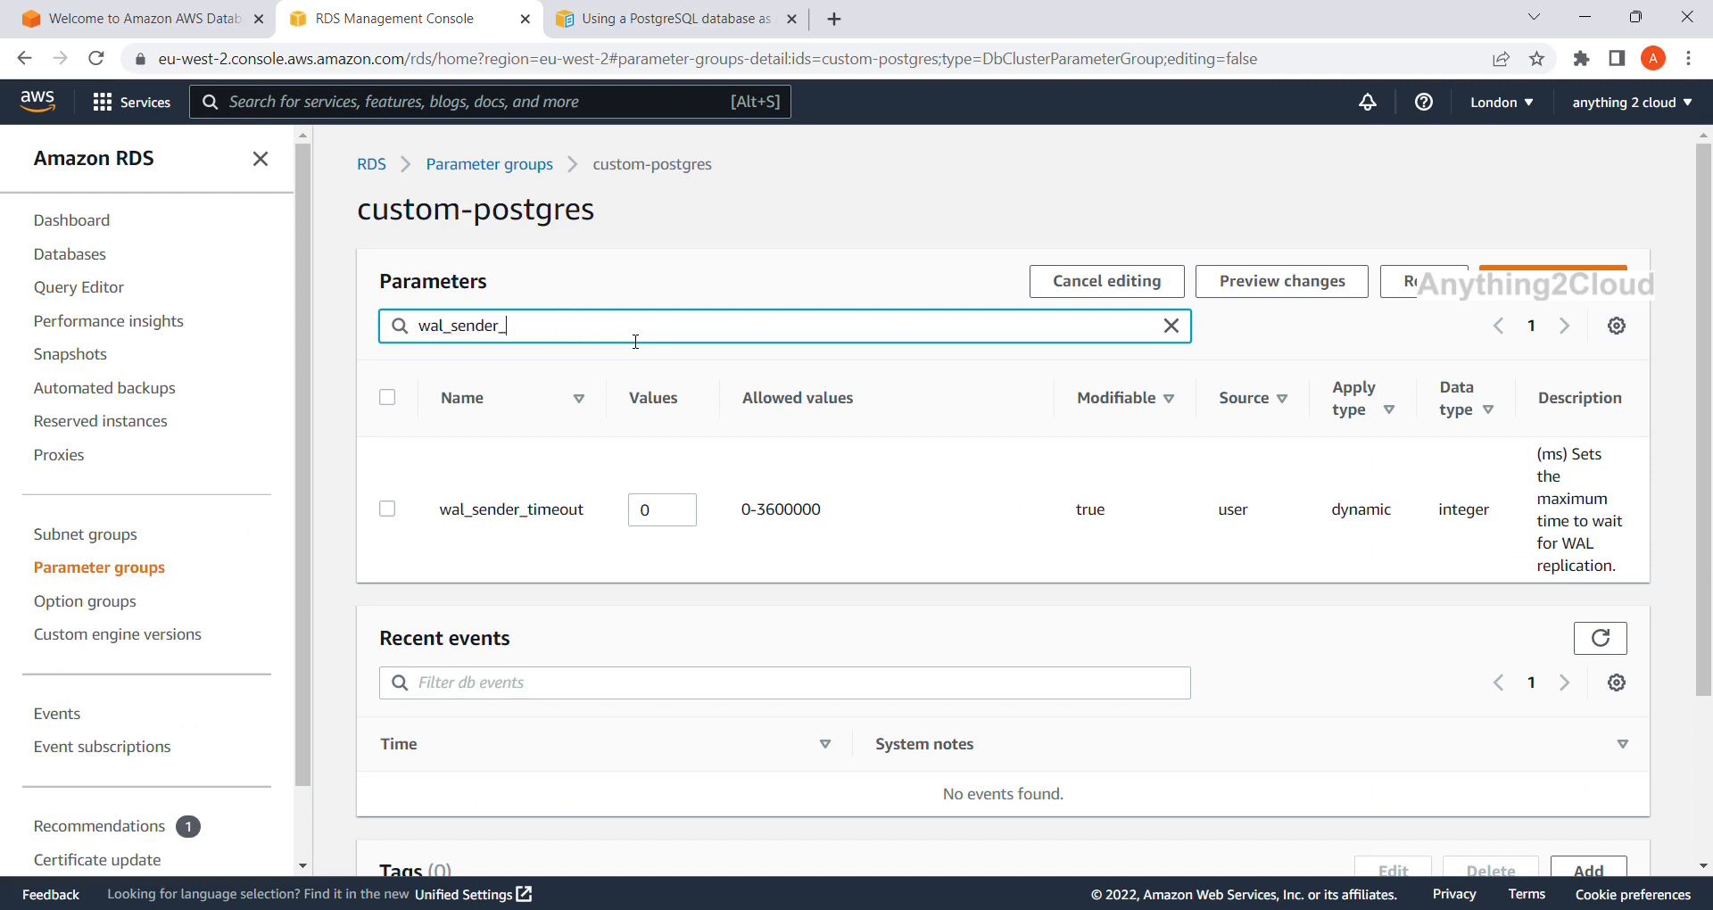
{"action": "key", "text": "ctrl+v"}
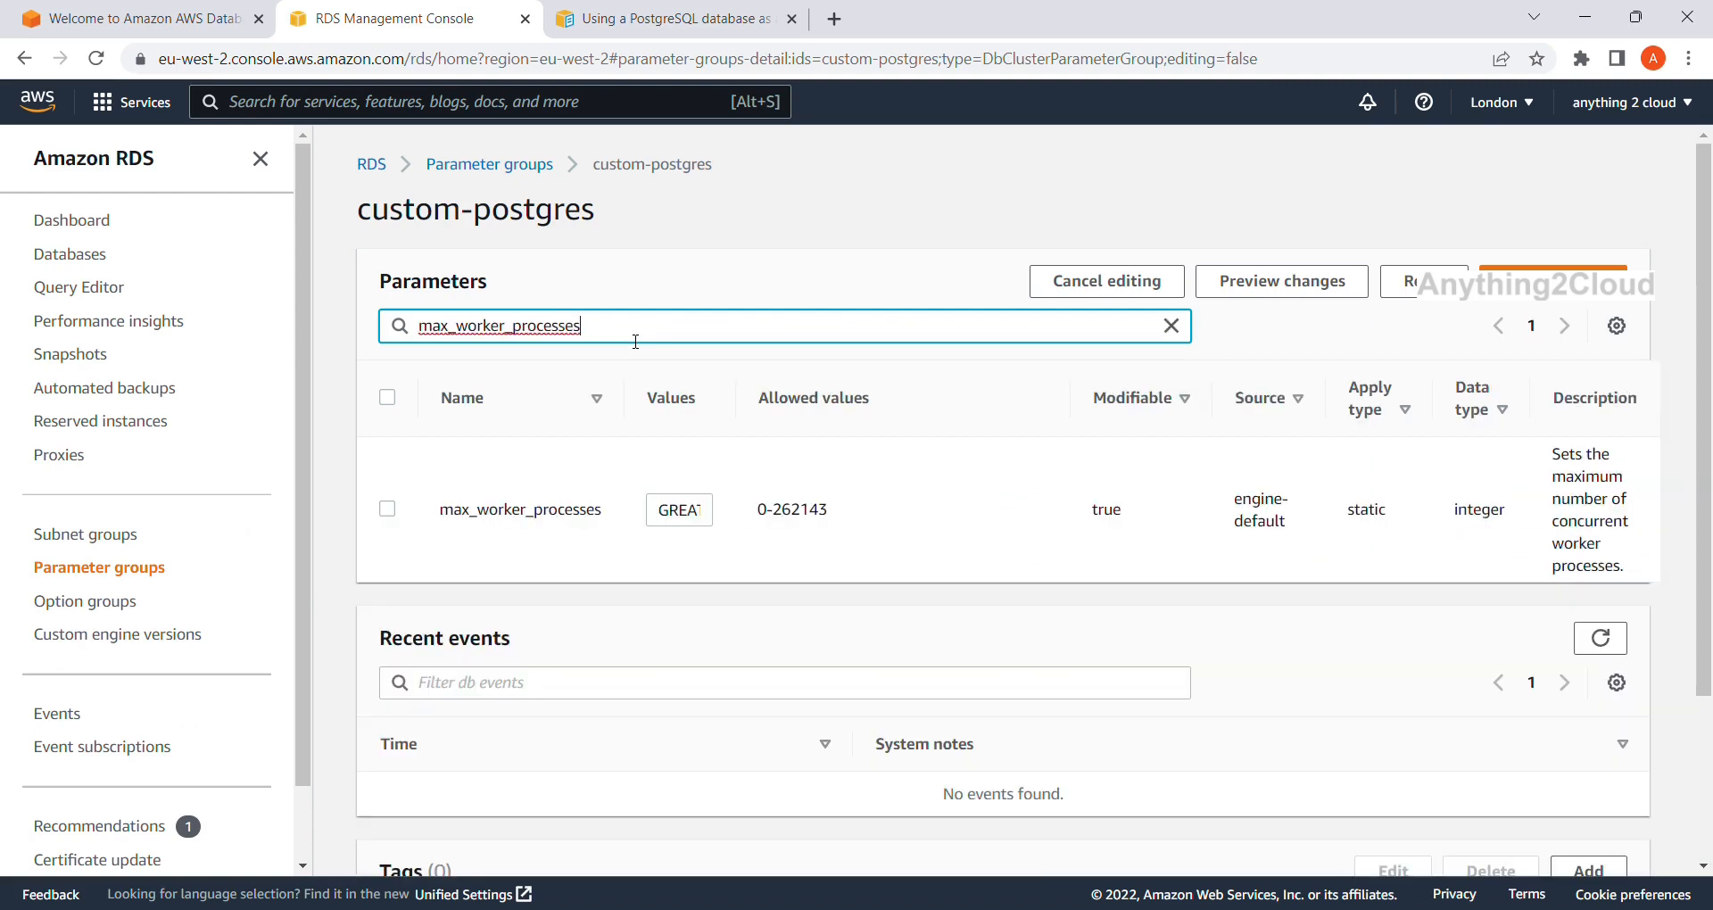
{"action": "left_click", "coordinate": [697, 528]}
{"action": "key", "text": "Right"}
{"action": "key", "text": "Right"}
{"action": "key", "text": "Right"}
{"action": "key", "text": "Right"}
{"action": "key", "text": "Right"}
{"action": "key", "text": "Right"}
{"action": "key", "text": "Right"}
{"action": "key", "text": "Right"}
{"action": "key", "text": "Right"}
{"action": "key", "text": "Right"}
{"action": "key", "text": "Right"}
{"action": "key", "text": "Right"}
{"action": "key", "text": "Right"}
{"action": "key", "text": "Right"}
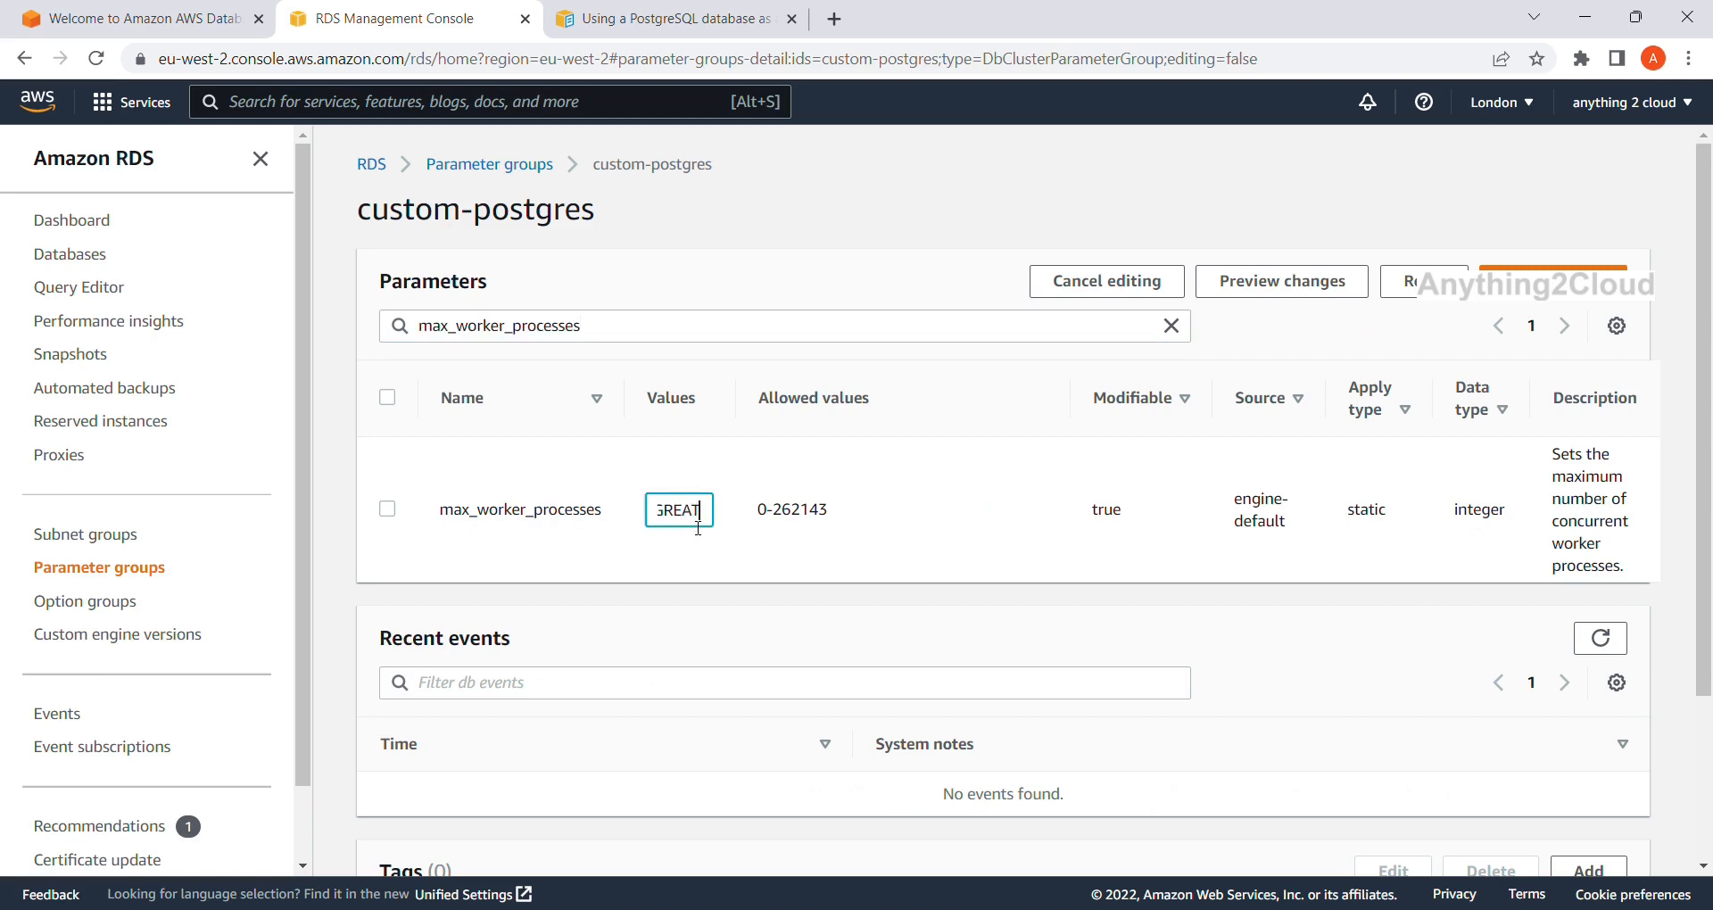
{"action": "key", "text": "Right"}
{"action": "key", "text": "Right"}
{"action": "key", "text": "Right"}
{"action": "key", "text": "Right"}
{"action": "key", "text": "Right"}
{"action": "key", "text": "Right"}
{"action": "key", "text": "Right"}
{"action": "key", "text": "Right"}
{"action": "key", "text": "Right"}
{"action": "key", "text": "Right"}
{"action": "key", "text": "Right"}
{"action": "key", "text": "Right"}
Compare max_worker_processes with the documentation's guidance and save the parameter group edits.
{"action": "left_click", "coordinate": [675, 18]}
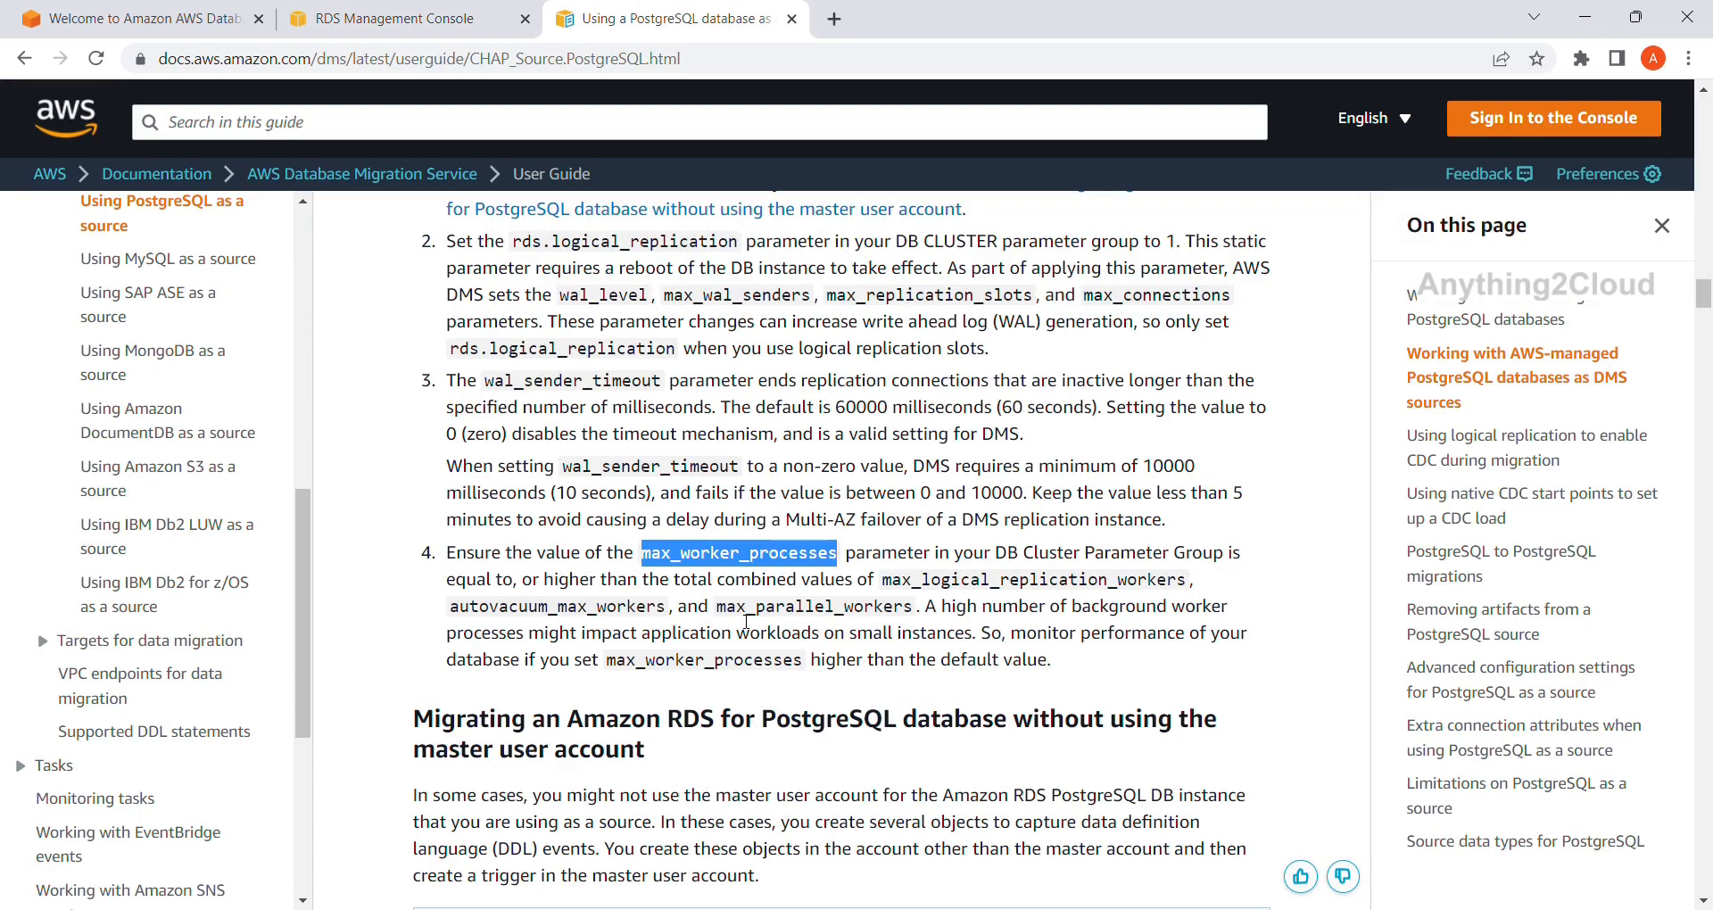
{"action": "left_click", "coordinate": [398, 18]}
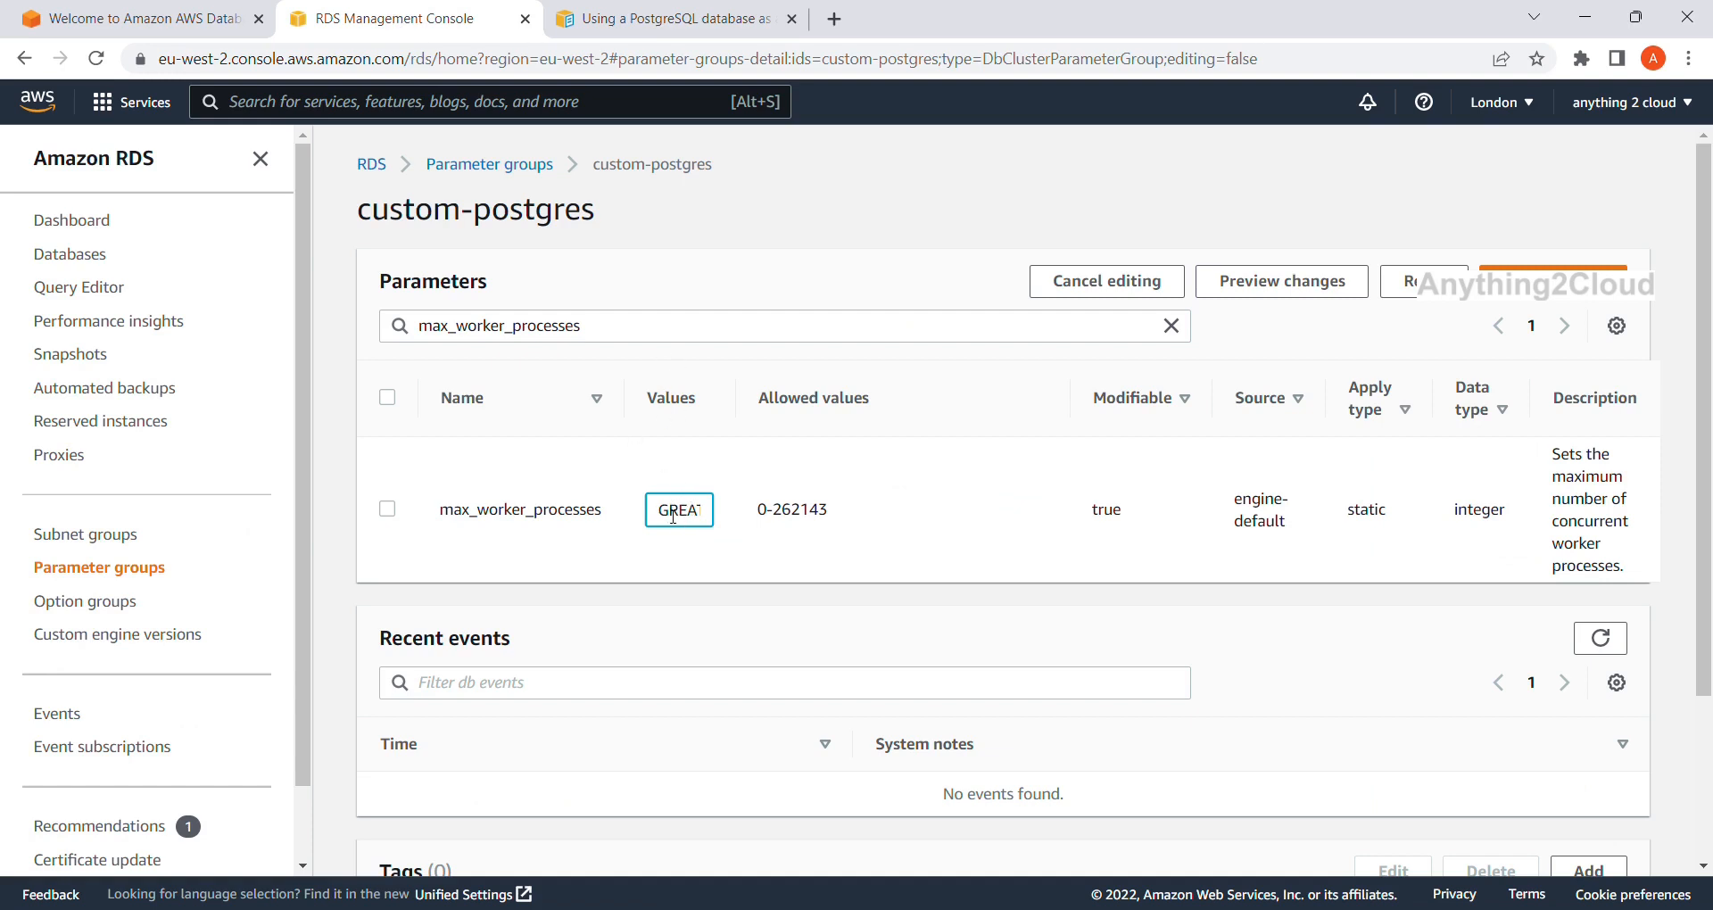
{"action": "key", "text": "Right"}
{"action": "key", "text": "Right"}
{"action": "key", "text": "Right"}
{"action": "key", "text": "Right"}
{"action": "key", "text": "Right"}
{"action": "key", "text": "Right"}
{"action": "key", "text": "Right"}
{"action": "key", "text": "Right"}
{"action": "key", "text": "Right"}
{"action": "key", "text": "Right"}
{"action": "key", "text": "Right"}
{"action": "key", "text": "Right"}
{"action": "key", "text": "Right"}
{"action": "key", "text": "Right"}
{"action": "key", "text": "Right"}
{"action": "key", "text": "Right"}
{"action": "key", "text": "Right"}
{"action": "key", "text": "Right"}
{"action": "key", "text": "Right"}
{"action": "key", "text": "Right"}
{"action": "key", "text": "Right"}
{"action": "key", "text": "Right"}
{"action": "key", "text": "Right"}
{"action": "key", "text": "Right"}
{"action": "key", "text": "Right"}
{"action": "key", "text": "Right"}
{"action": "key", "text": "Right"}
{"action": "key", "text": "Right"}
{"action": "key", "text": "Right"}
{"action": "left_click", "coordinate": [1552, 273]}
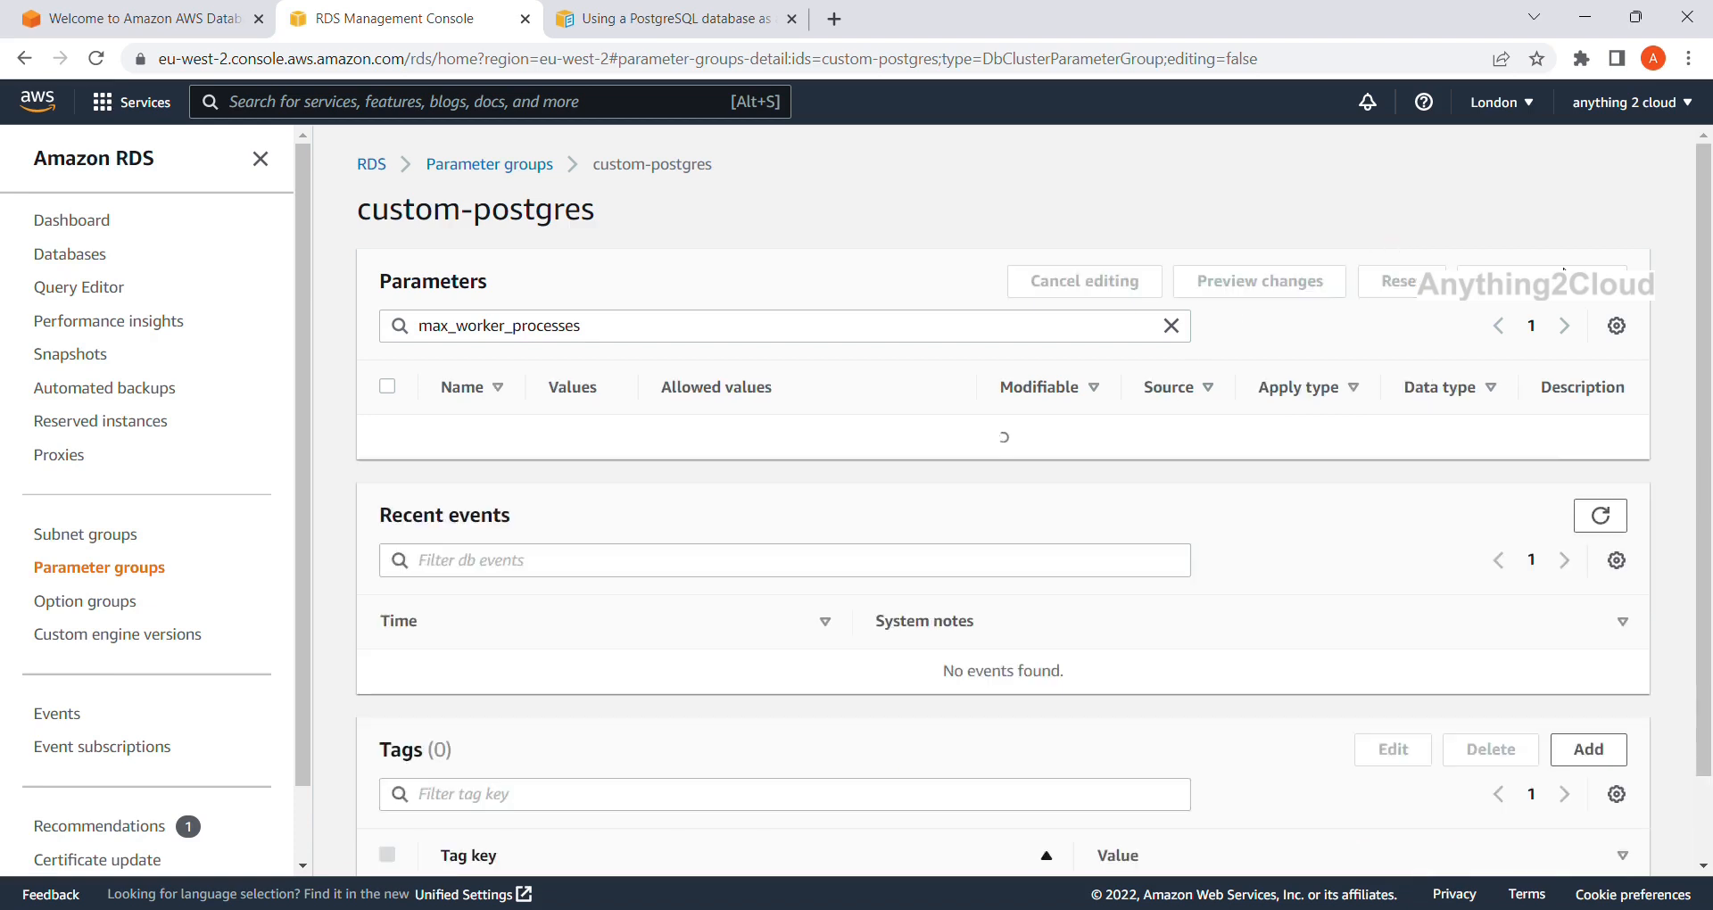
Recheck the PostgreSQL documentation, then go back to the Parameter groups list.
{"action": "left_click", "coordinate": [628, 9]}
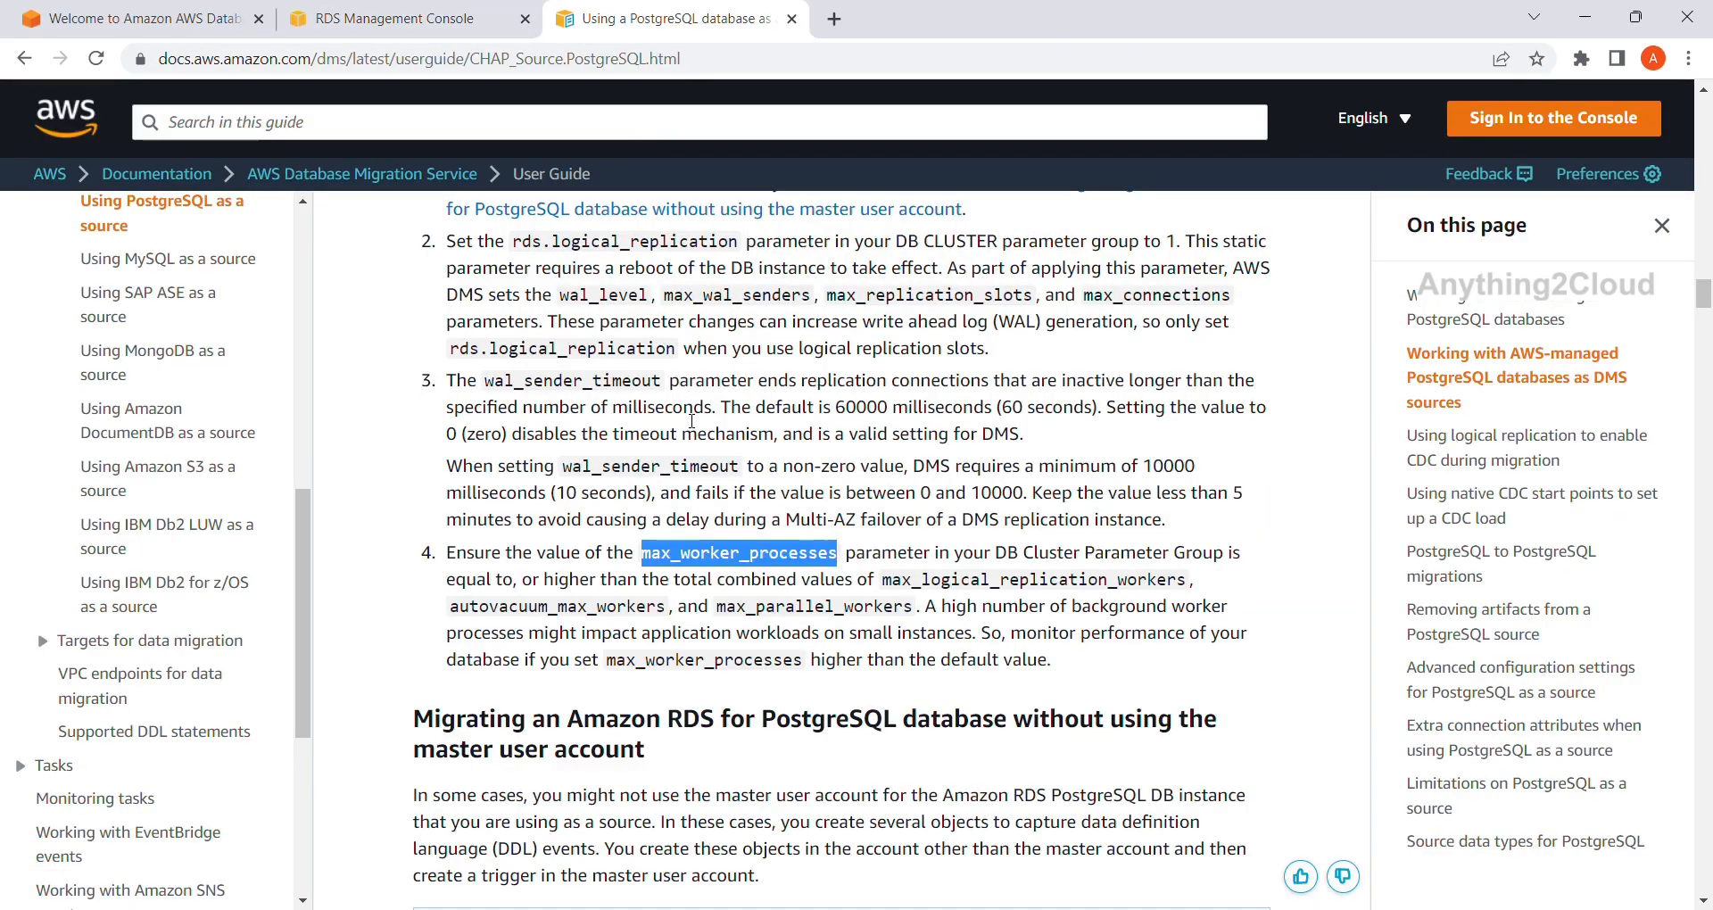
{"action": "scroll", "coordinate": [691, 420], "scroll_direction": "up", "scroll_amount": 4}
{"action": "scroll", "coordinate": [687, 419], "scroll_direction": "down", "scroll_amount": 2}
{"action": "scroll", "coordinate": [686, 420], "scroll_direction": "down", "scroll_amount": 2}
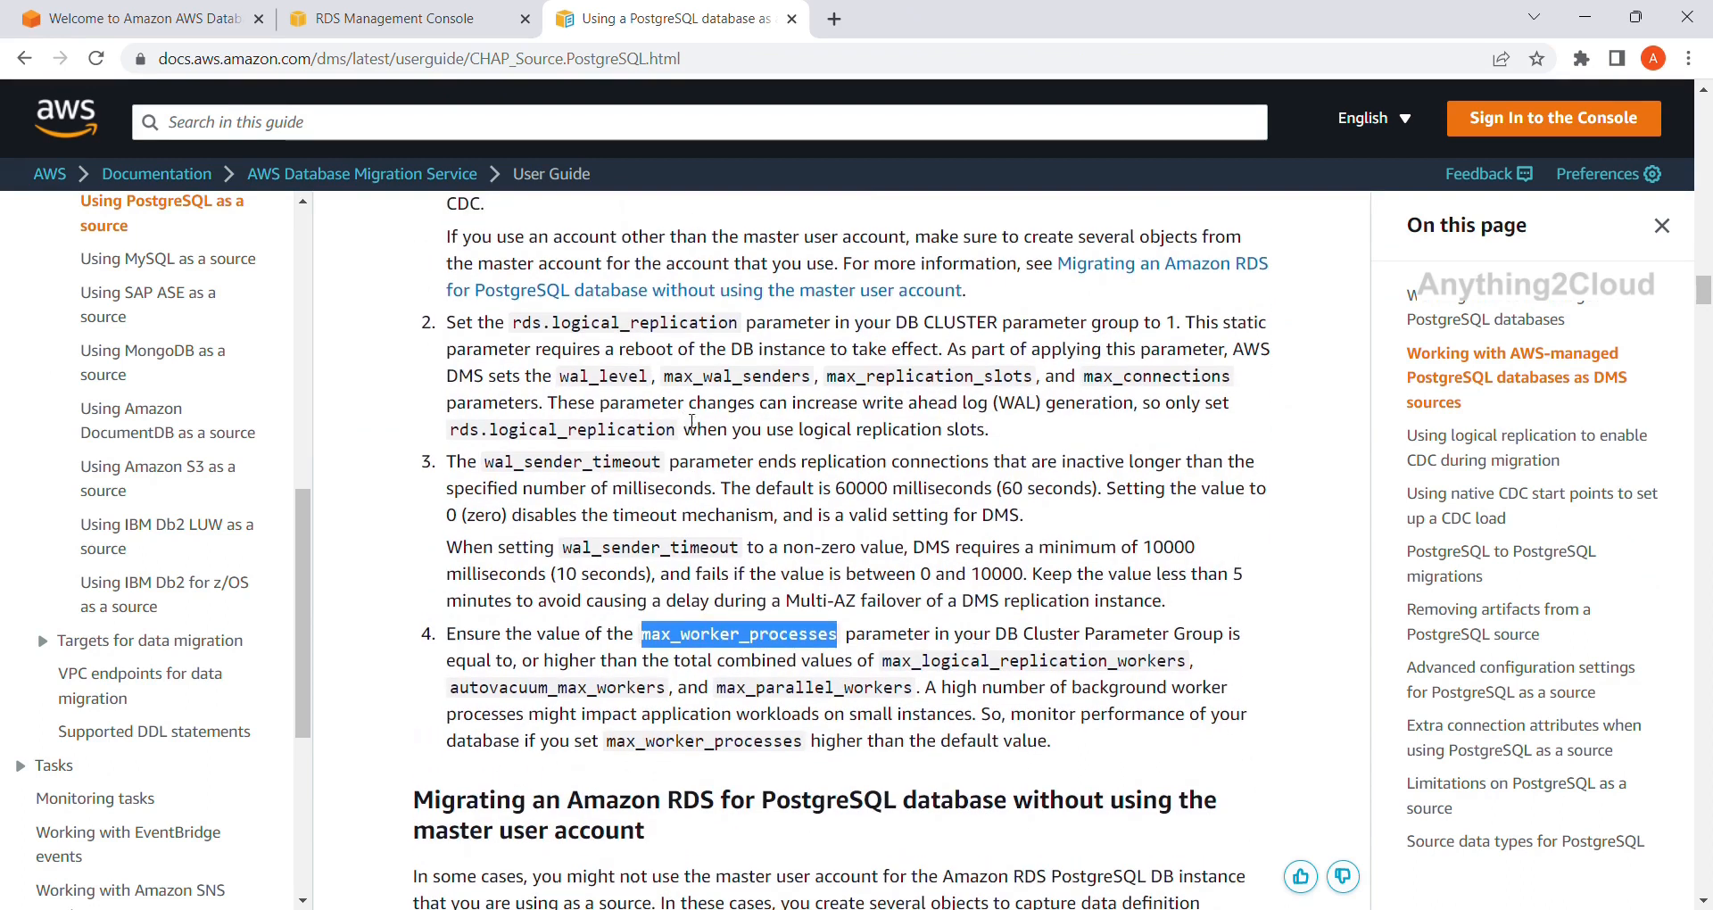
{"action": "left_click", "coordinate": [384, 16]}
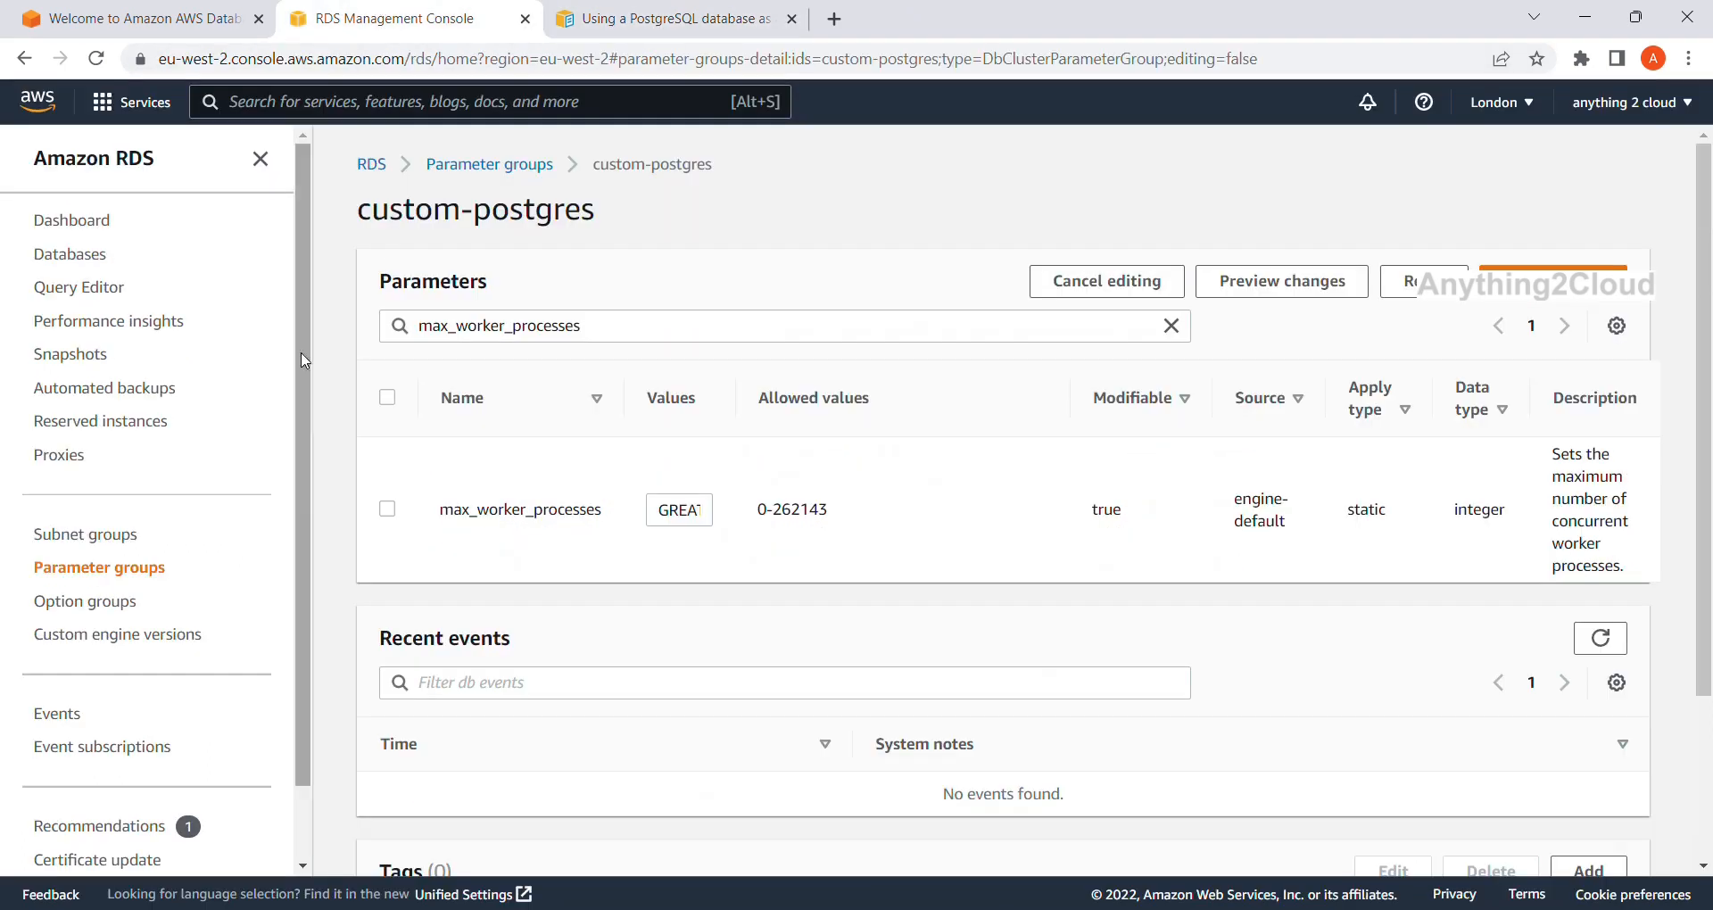
{"action": "left_click", "coordinate": [489, 166]}
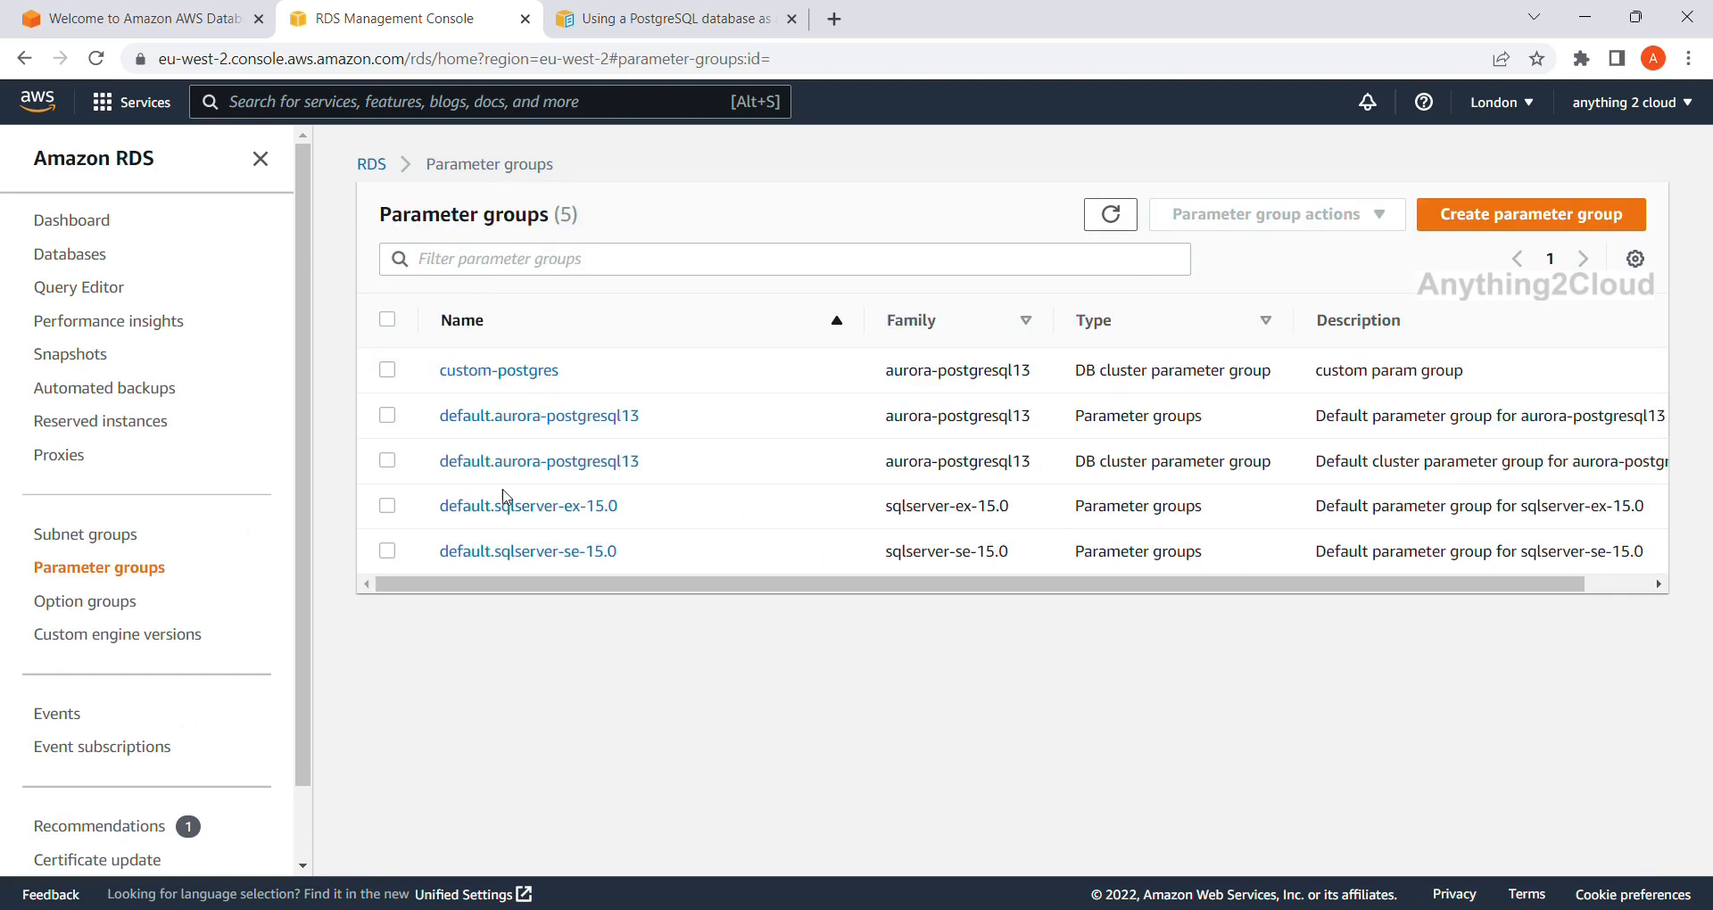
Open the postgresdb cluster from Databases and start modifying it.
{"action": "left_click", "coordinate": [94, 259]}
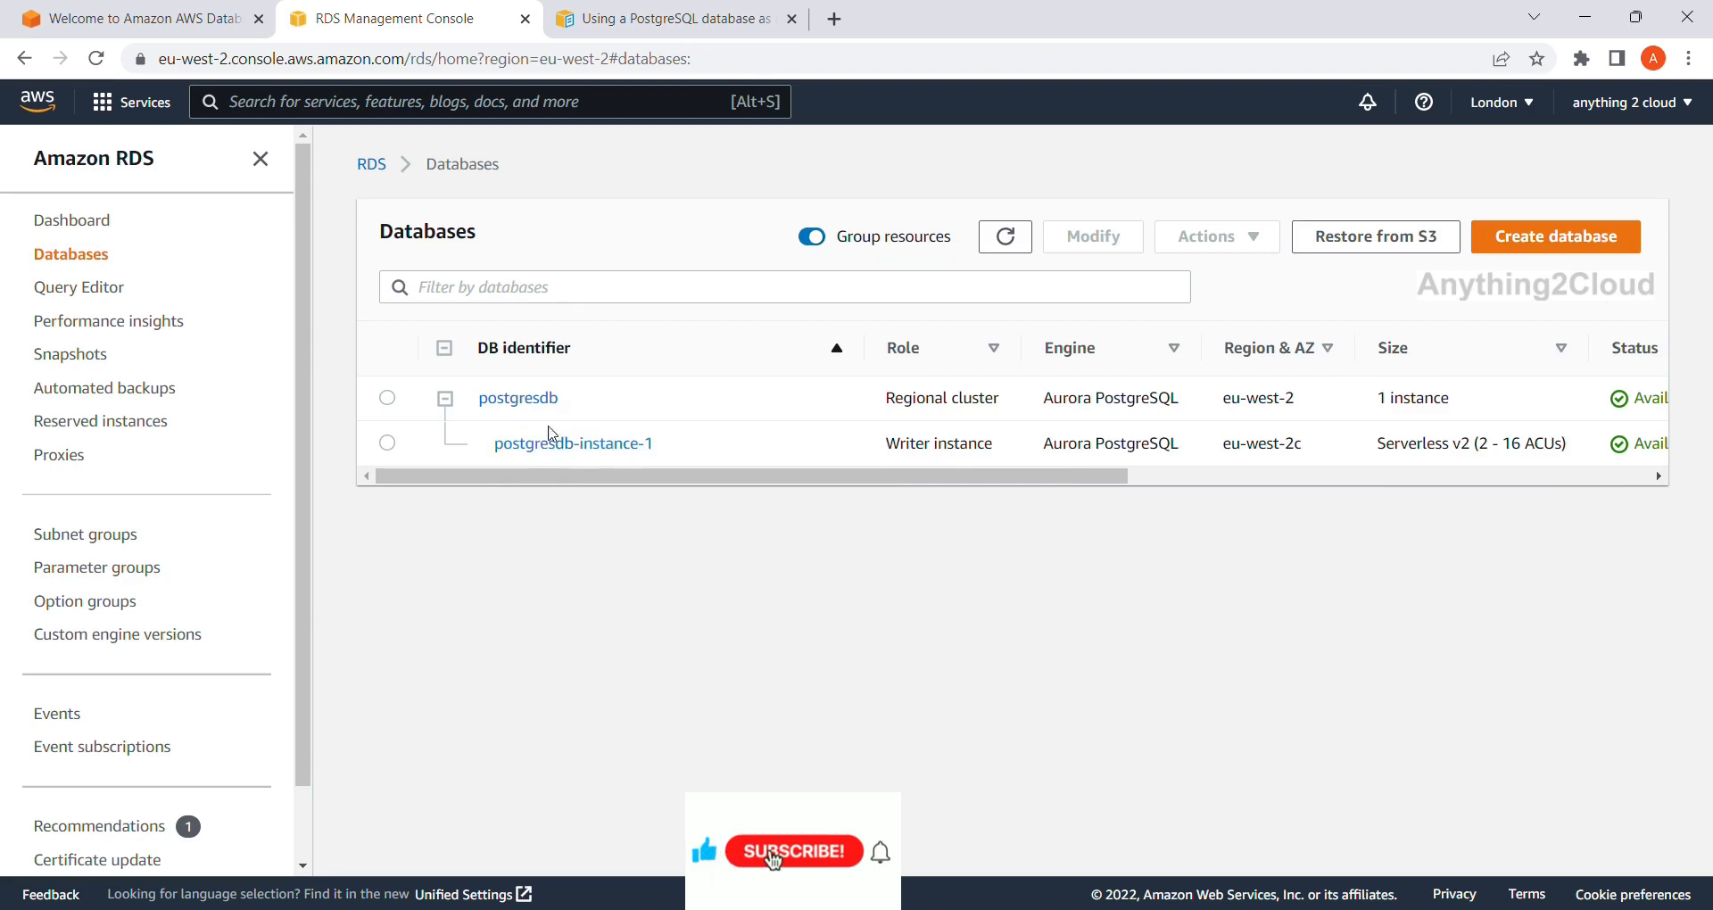
{"action": "left_click", "coordinate": [527, 399]}
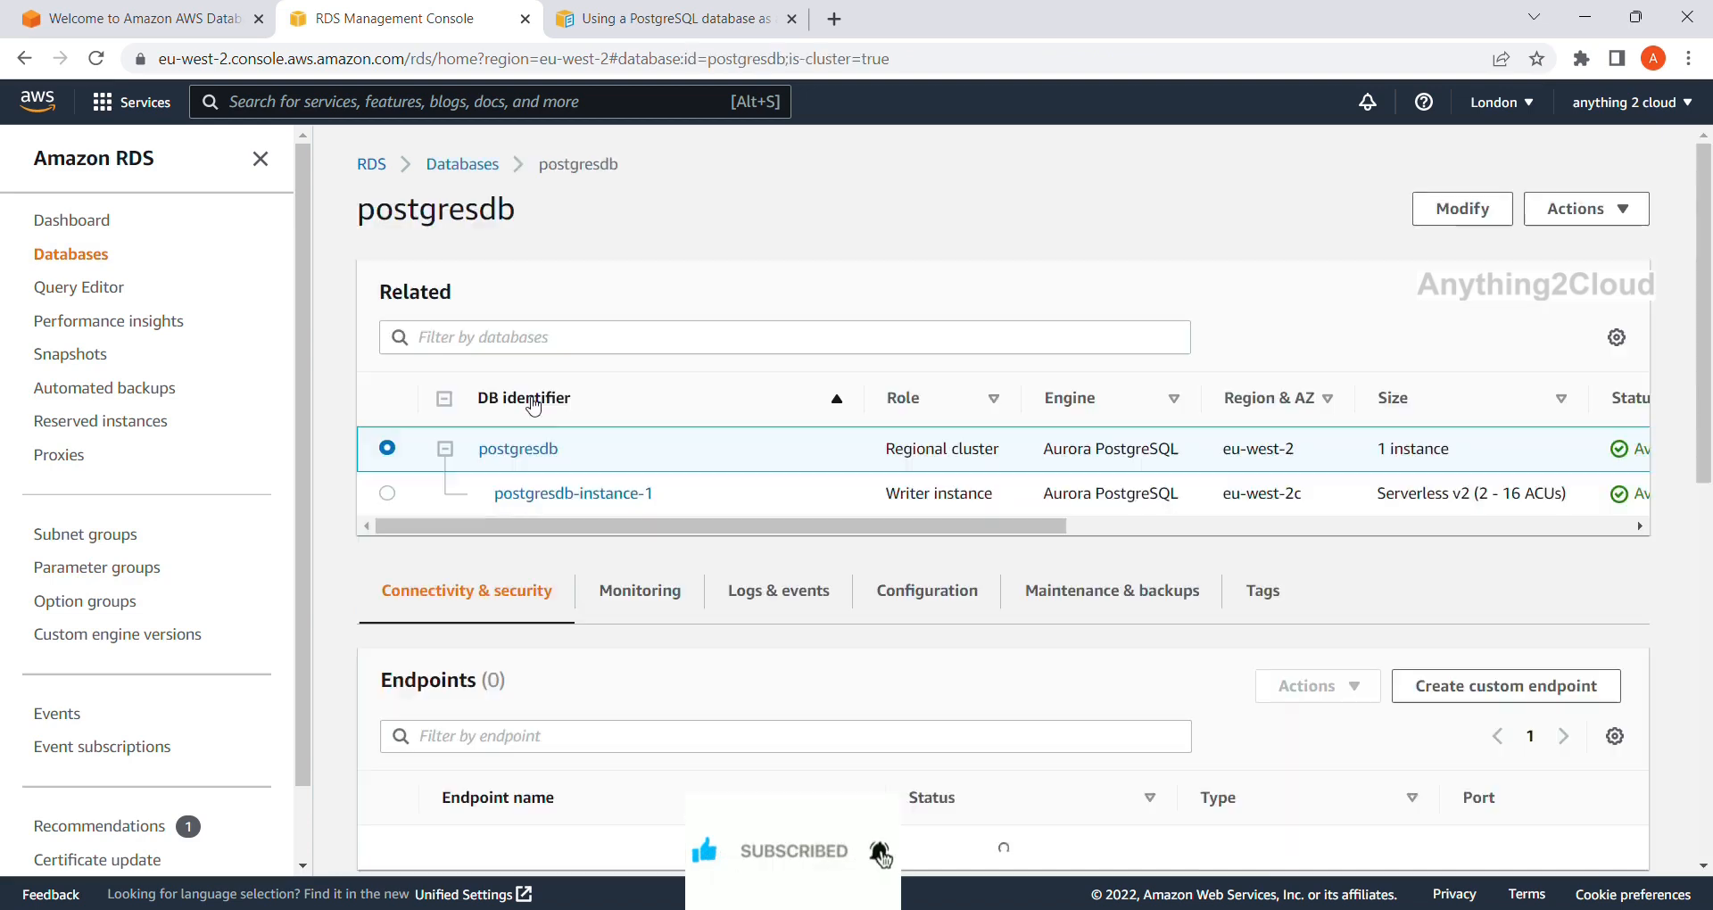
{"action": "left_click", "coordinate": [1483, 211]}
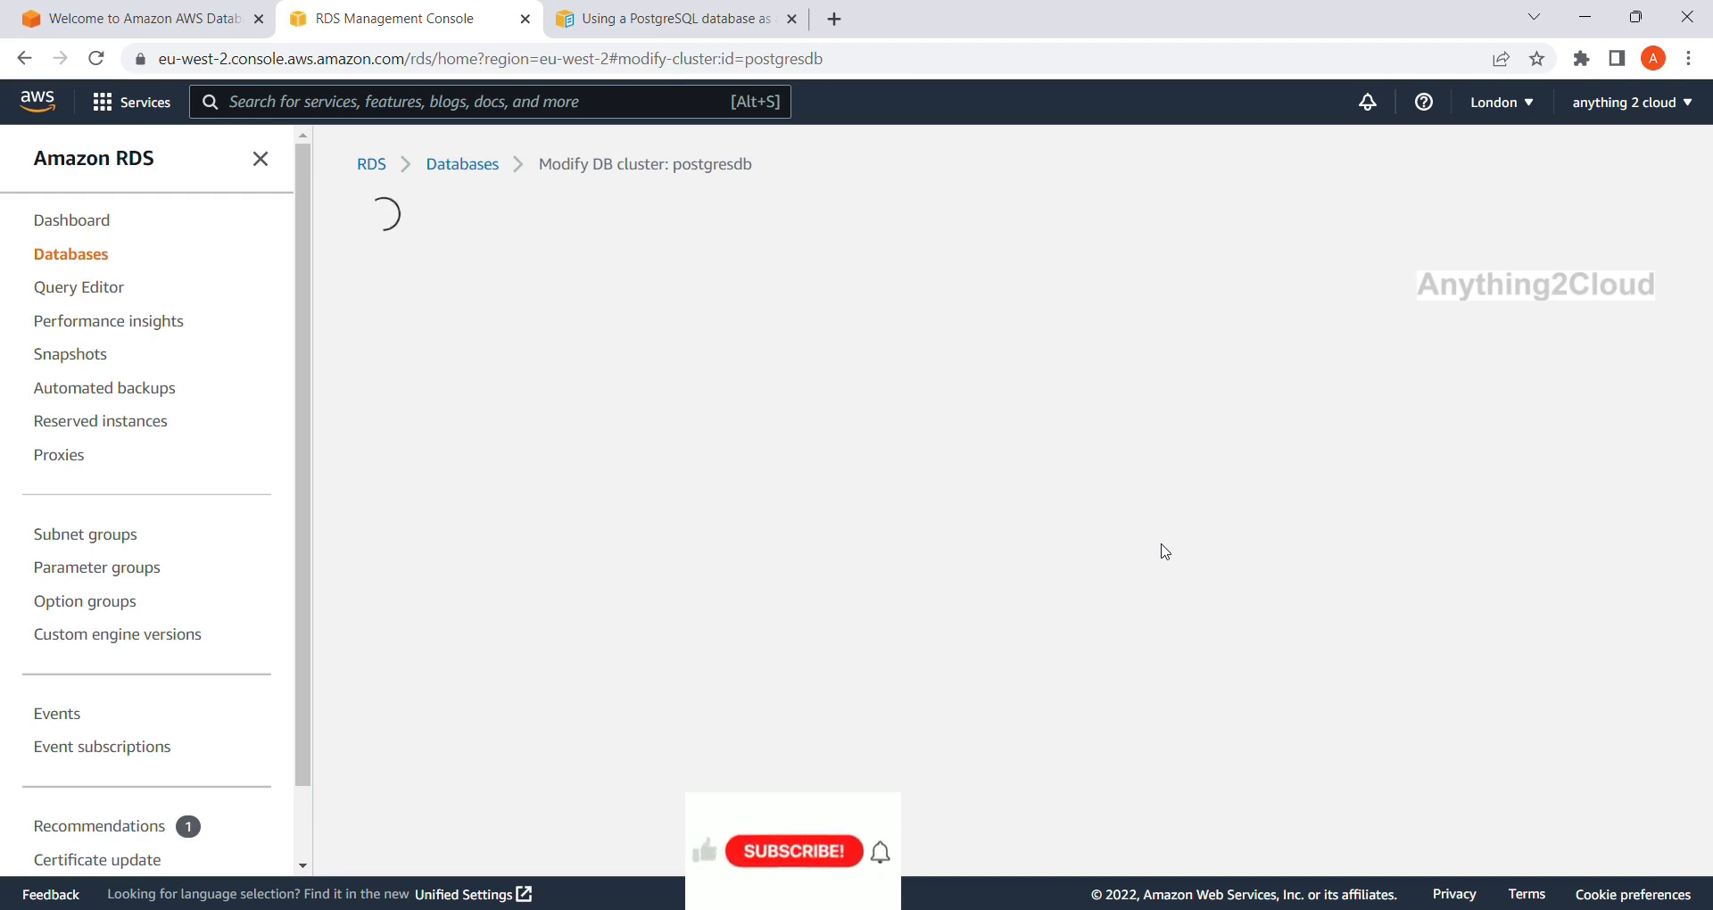
Choose custom-postgres as the DB cluster parameter group and continue to the modifications summary.
{"action": "scroll", "coordinate": [917, 515], "scroll_direction": "down", "scroll_amount": 10}
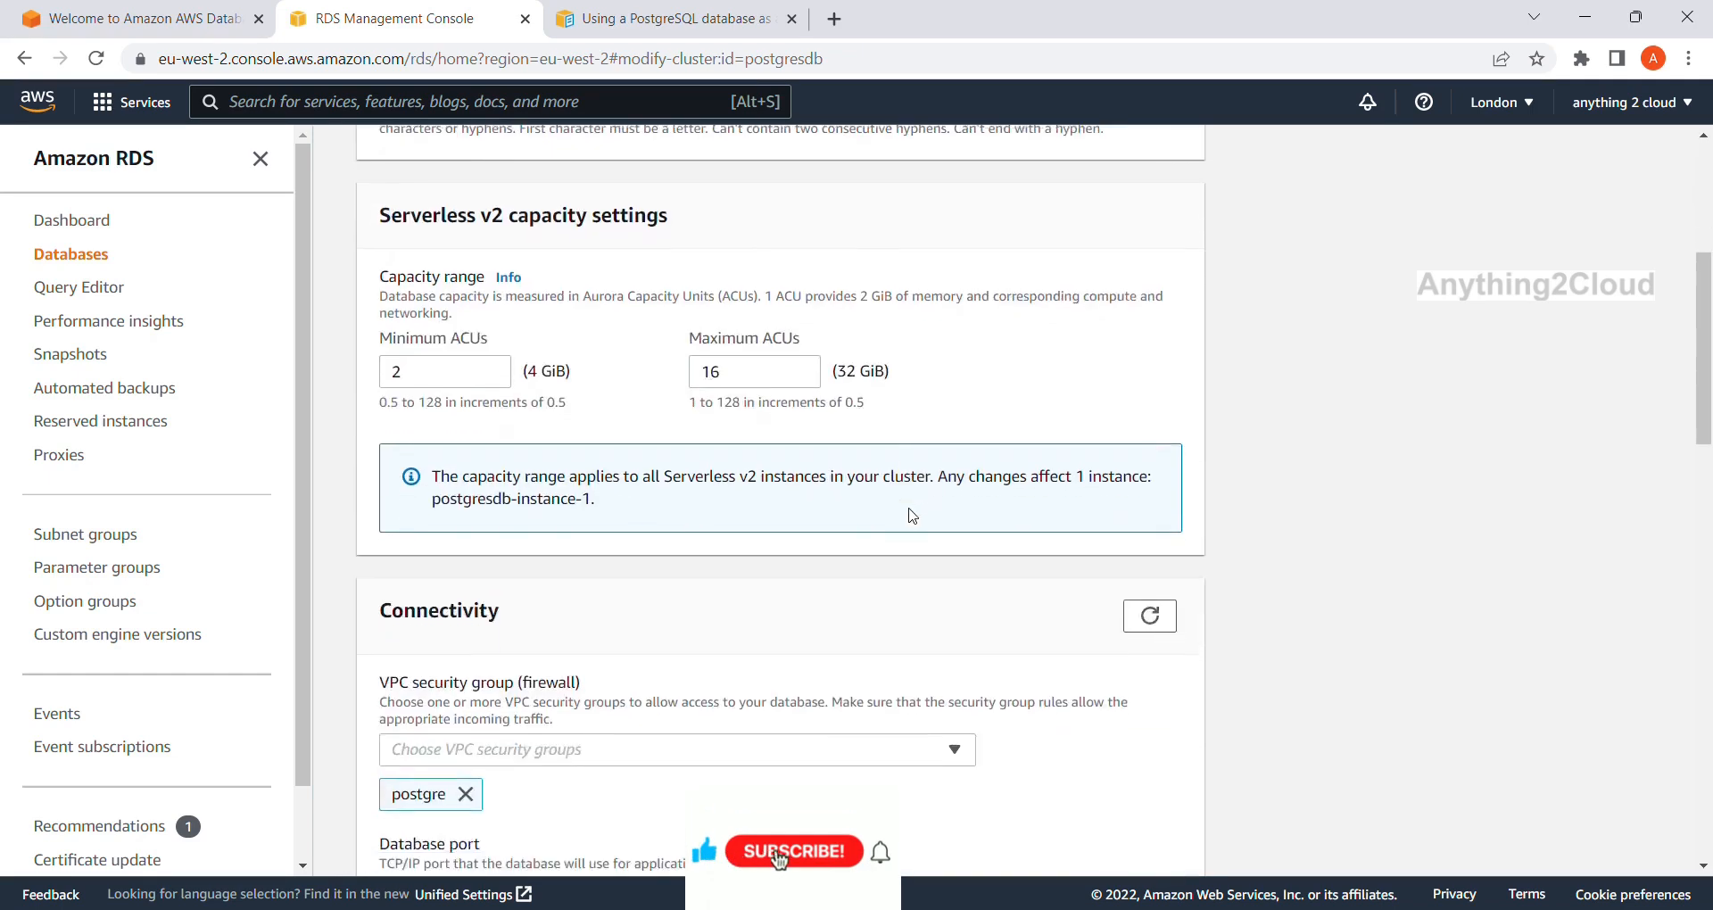
{"action": "scroll", "coordinate": [912, 515], "scroll_direction": "down", "scroll_amount": 3}
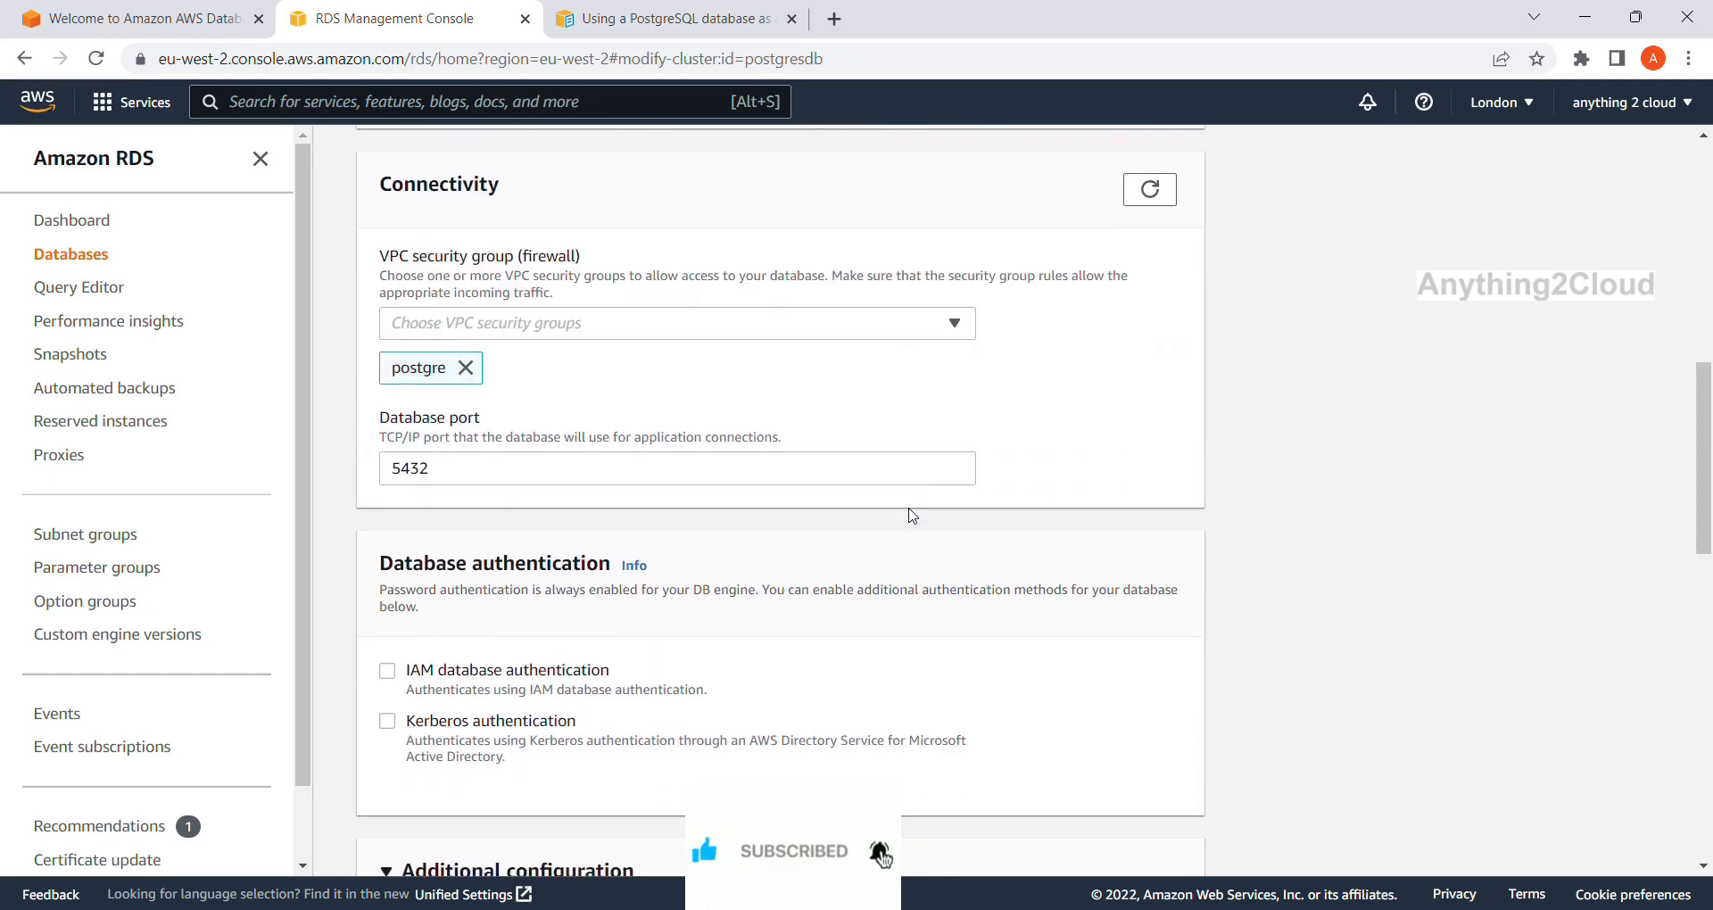
{"action": "scroll", "coordinate": [912, 516], "scroll_direction": "down", "scroll_amount": 4}
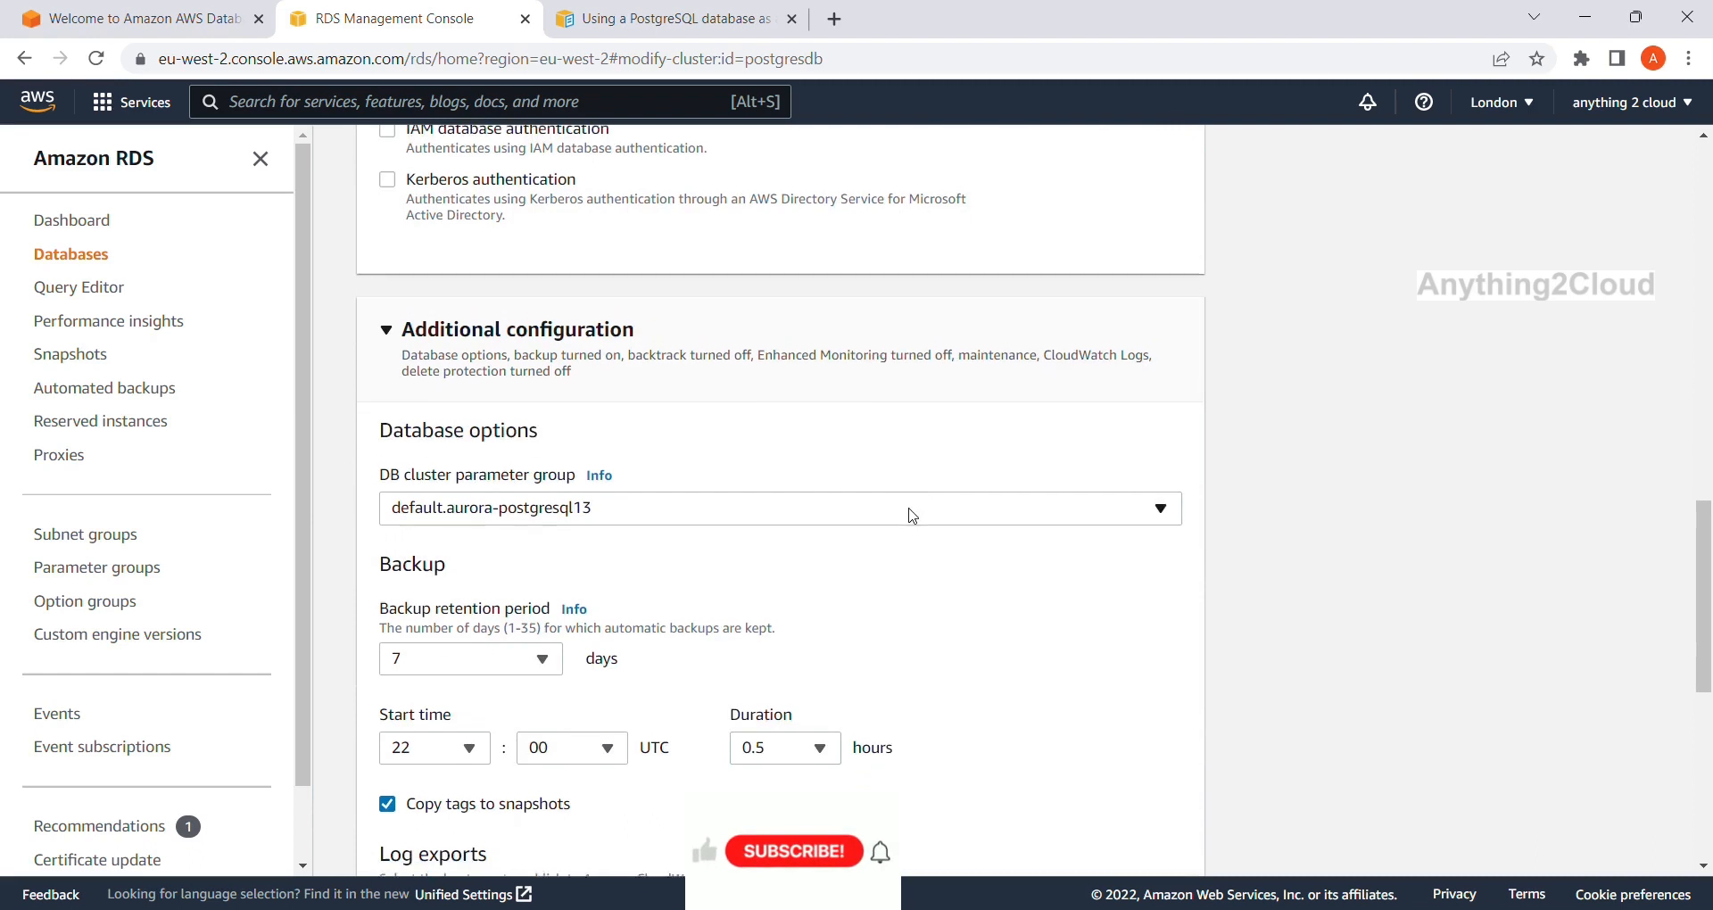
{"action": "scroll", "coordinate": [912, 514], "scroll_direction": "down", "scroll_amount": 2}
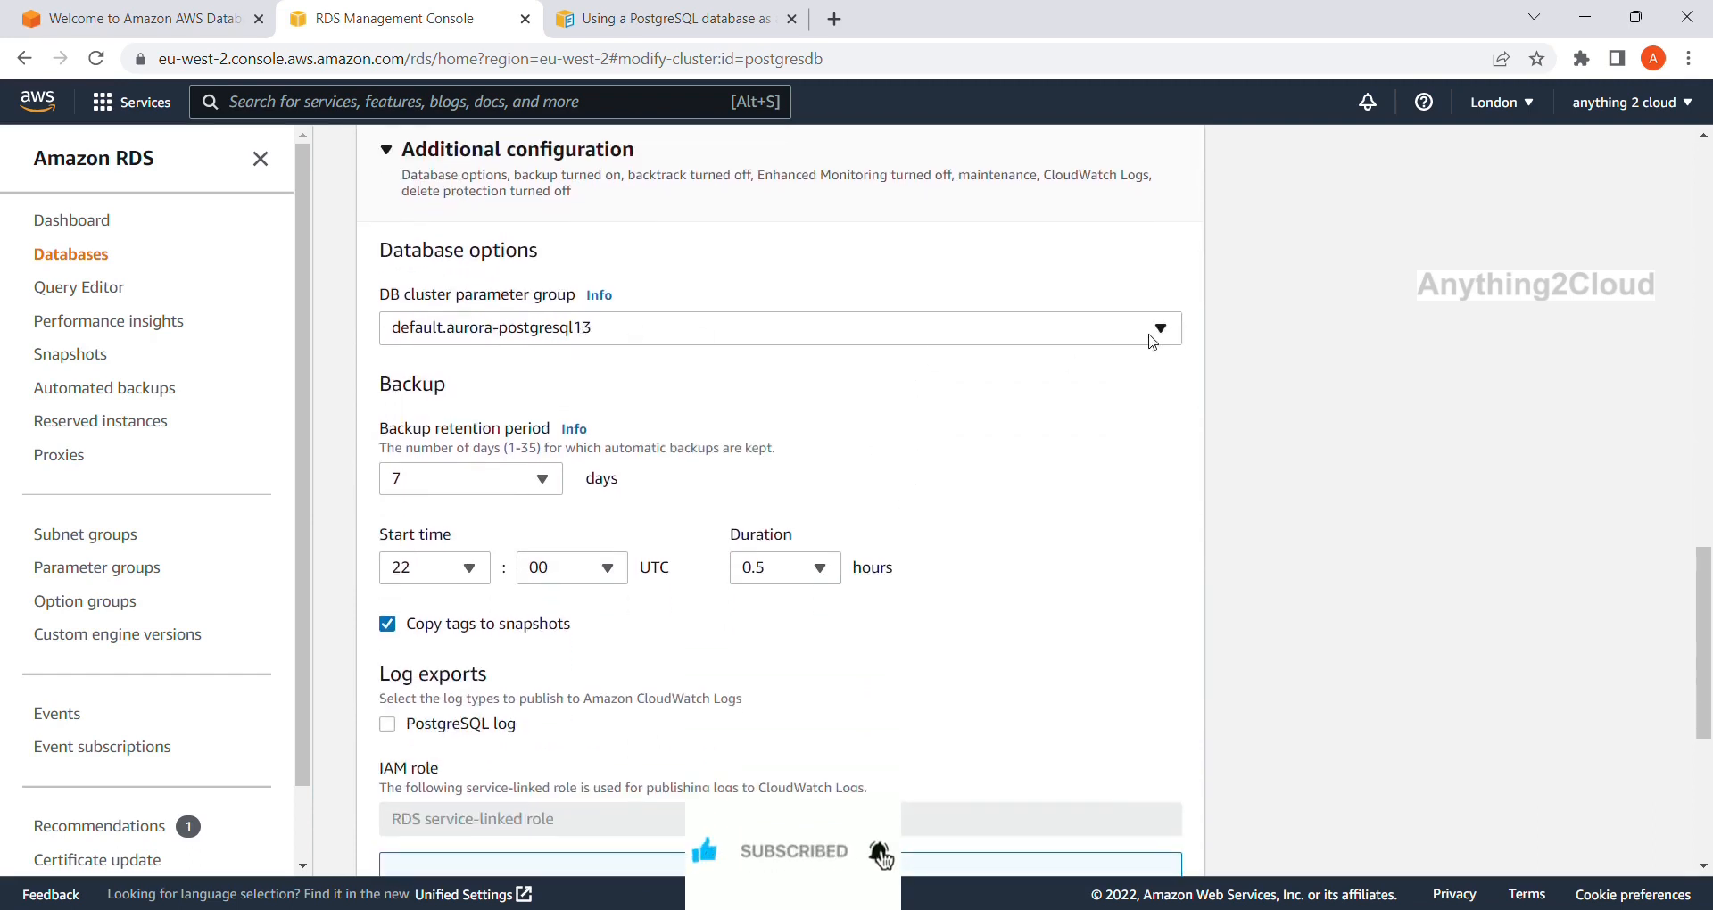
{"action": "left_click", "coordinate": [1168, 335]}
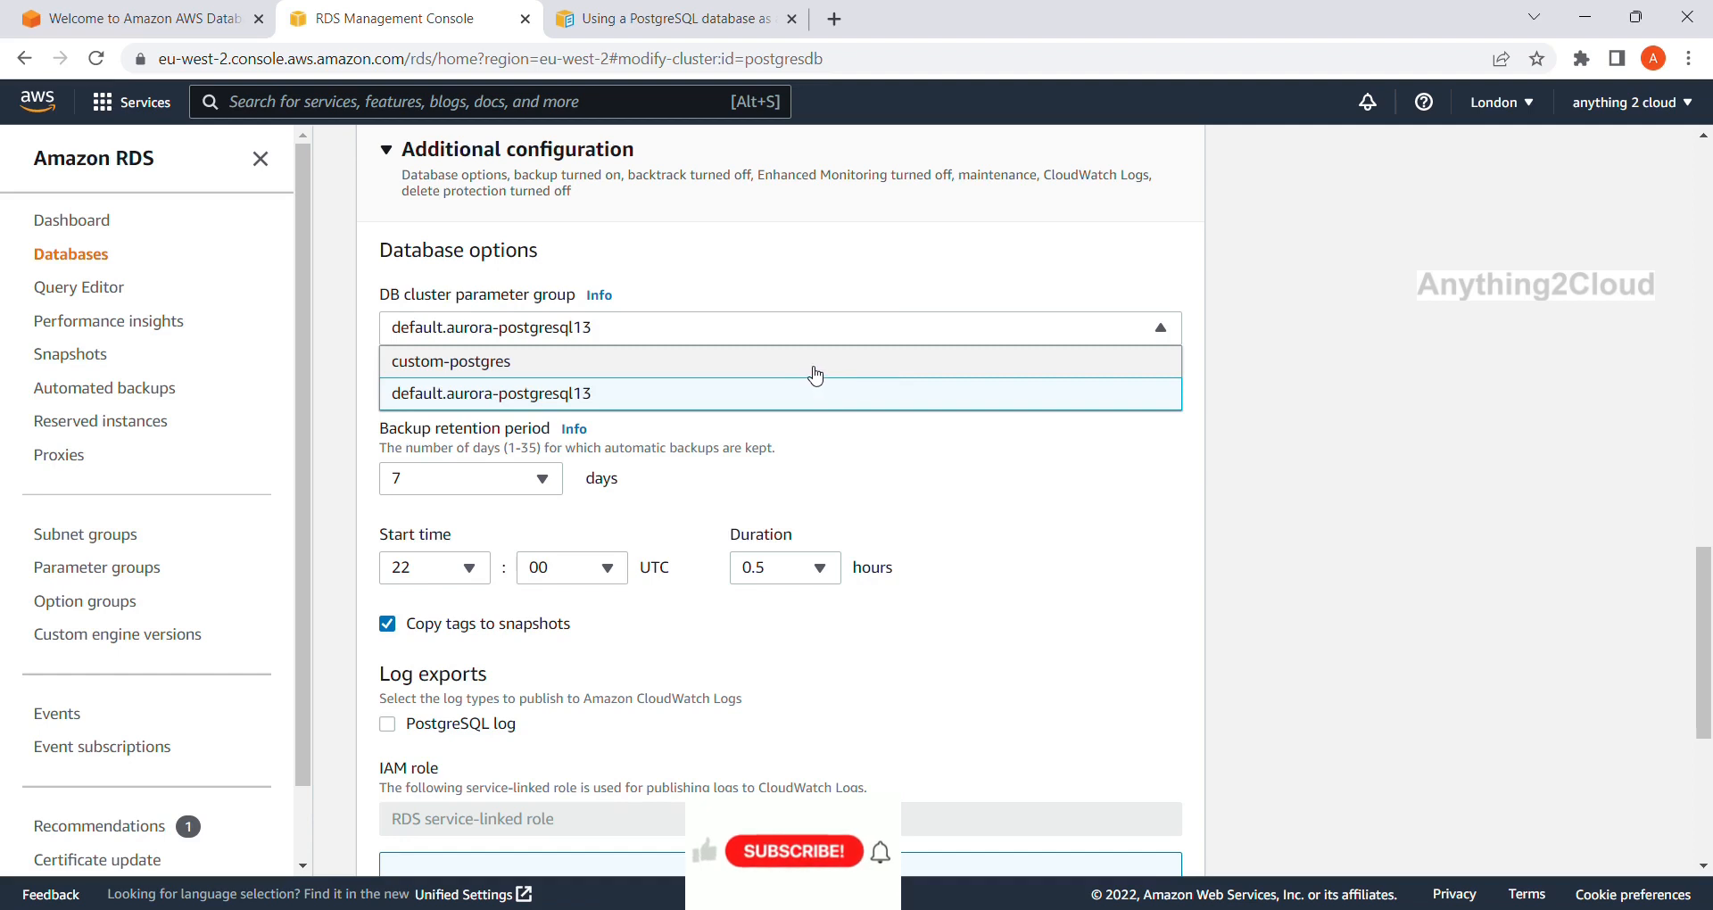
{"action": "left_click", "coordinate": [811, 364]}
{"action": "scroll", "coordinate": [1000, 469], "scroll_direction": "down", "scroll_amount": 5}
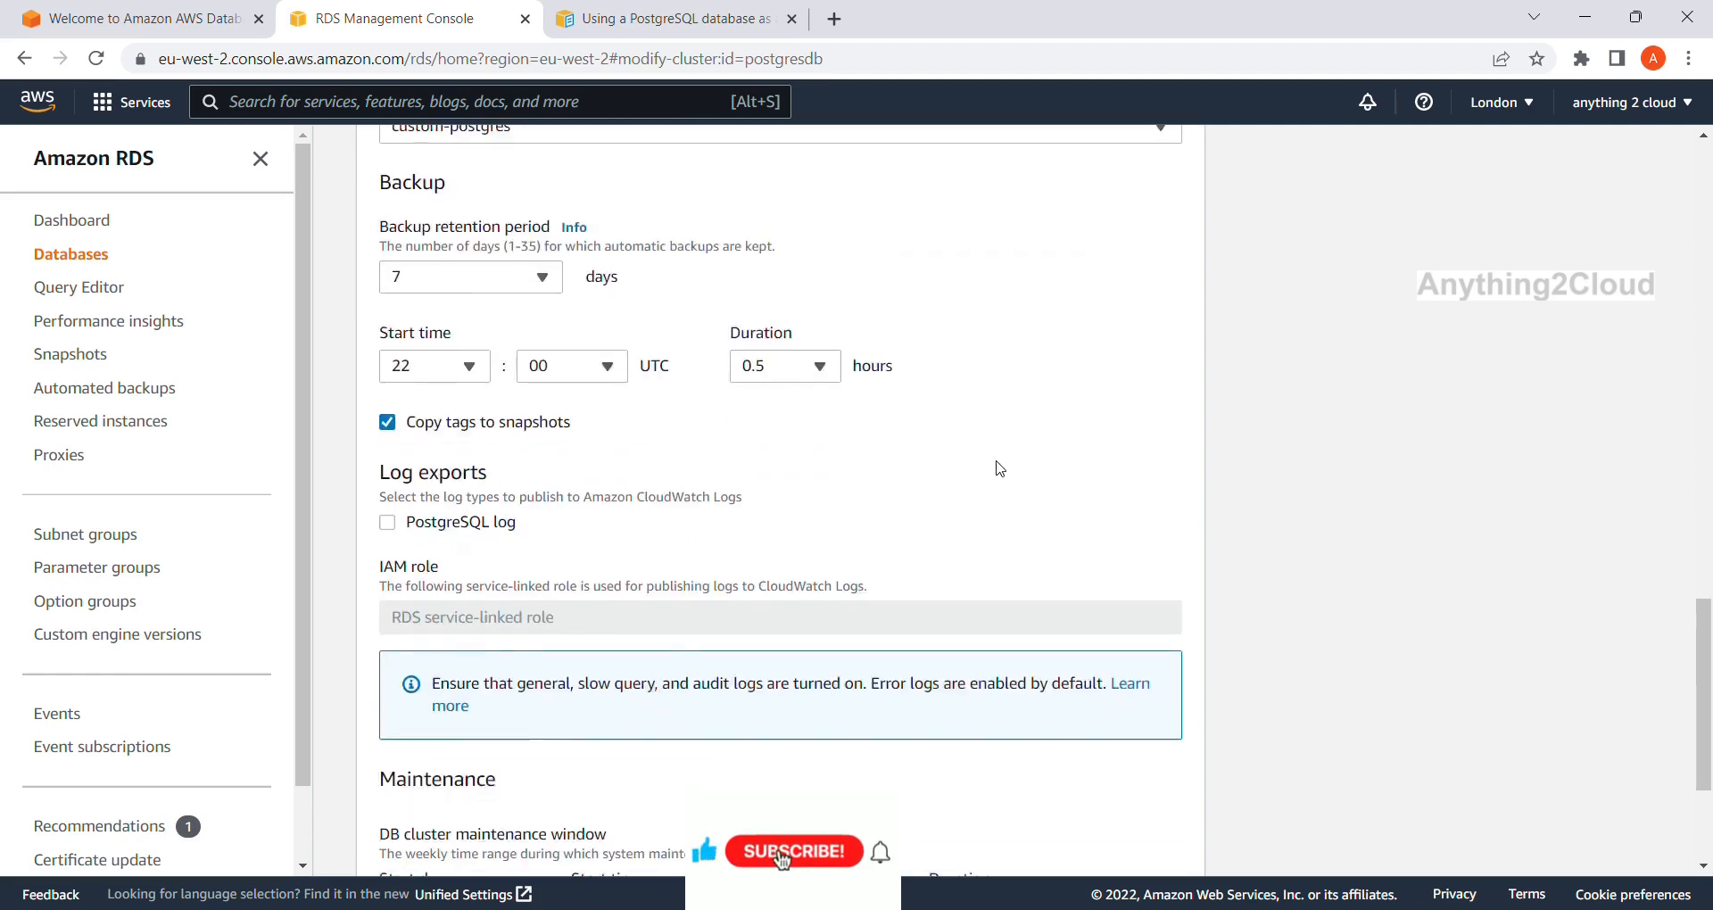
{"action": "scroll", "coordinate": [1000, 468], "scroll_direction": "up", "scroll_amount": 3}
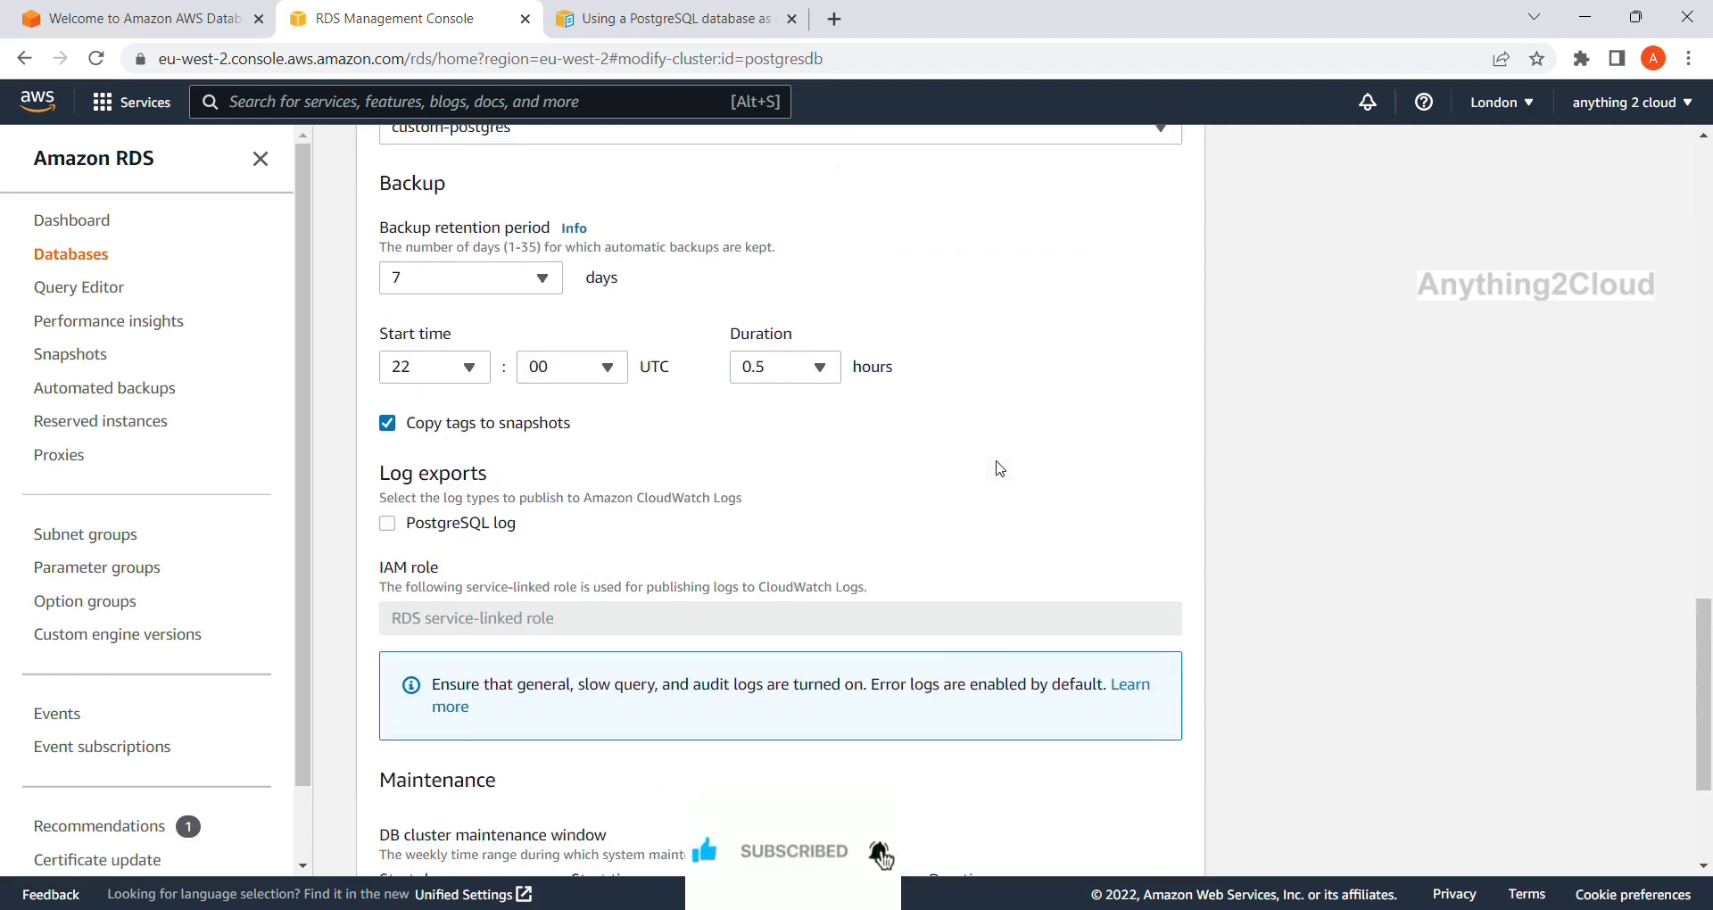
{"action": "scroll", "coordinate": [1000, 468], "scroll_direction": "up", "scroll_amount": 1}
{"action": "scroll", "coordinate": [1000, 469], "scroll_direction": "down", "scroll_amount": 4}
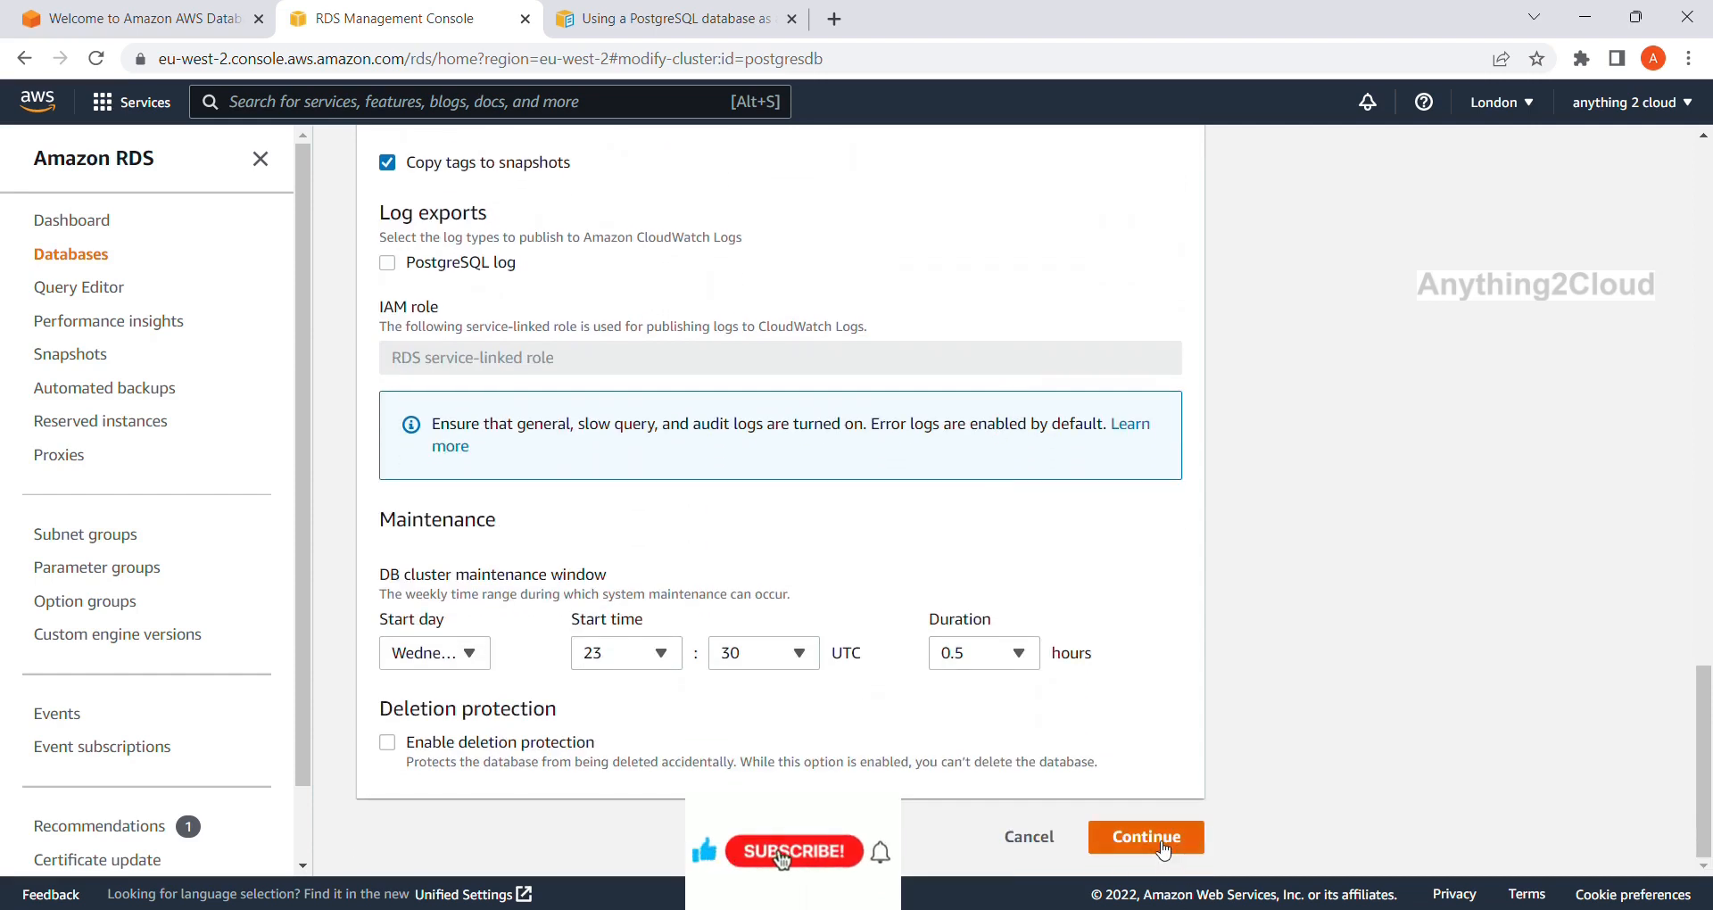
{"action": "left_click", "coordinate": [1158, 843]}
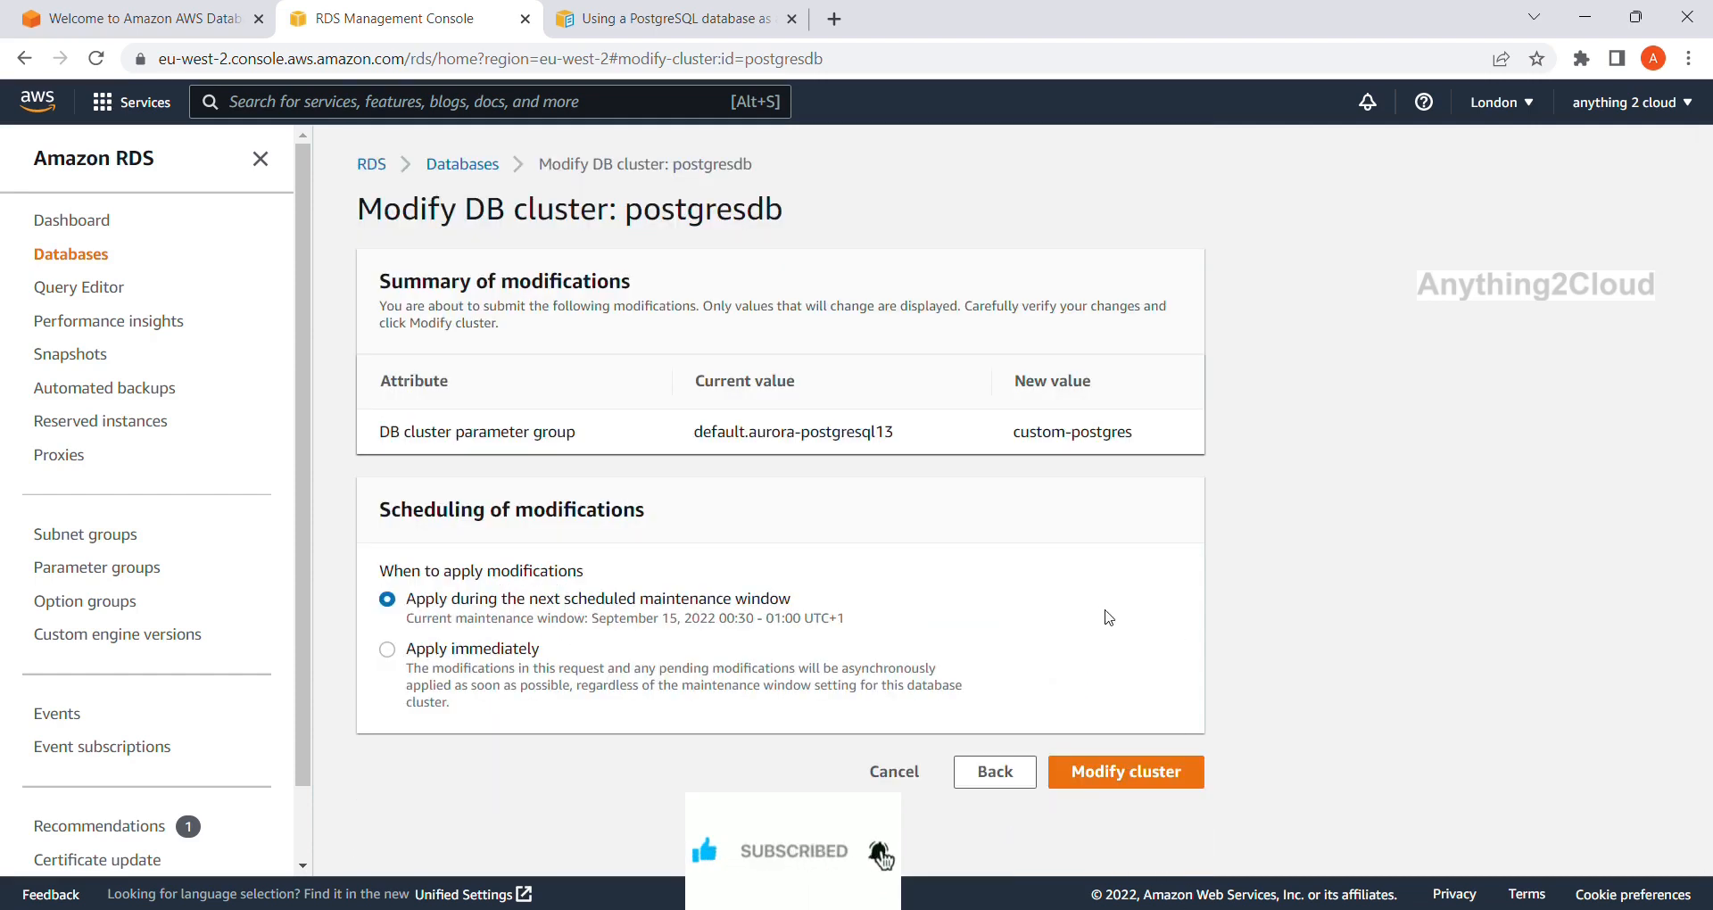
Modify postgresdb with Apply immediately, then refresh Databases and open Actions for postgresdb.
{"action": "left_click", "coordinate": [517, 650]}
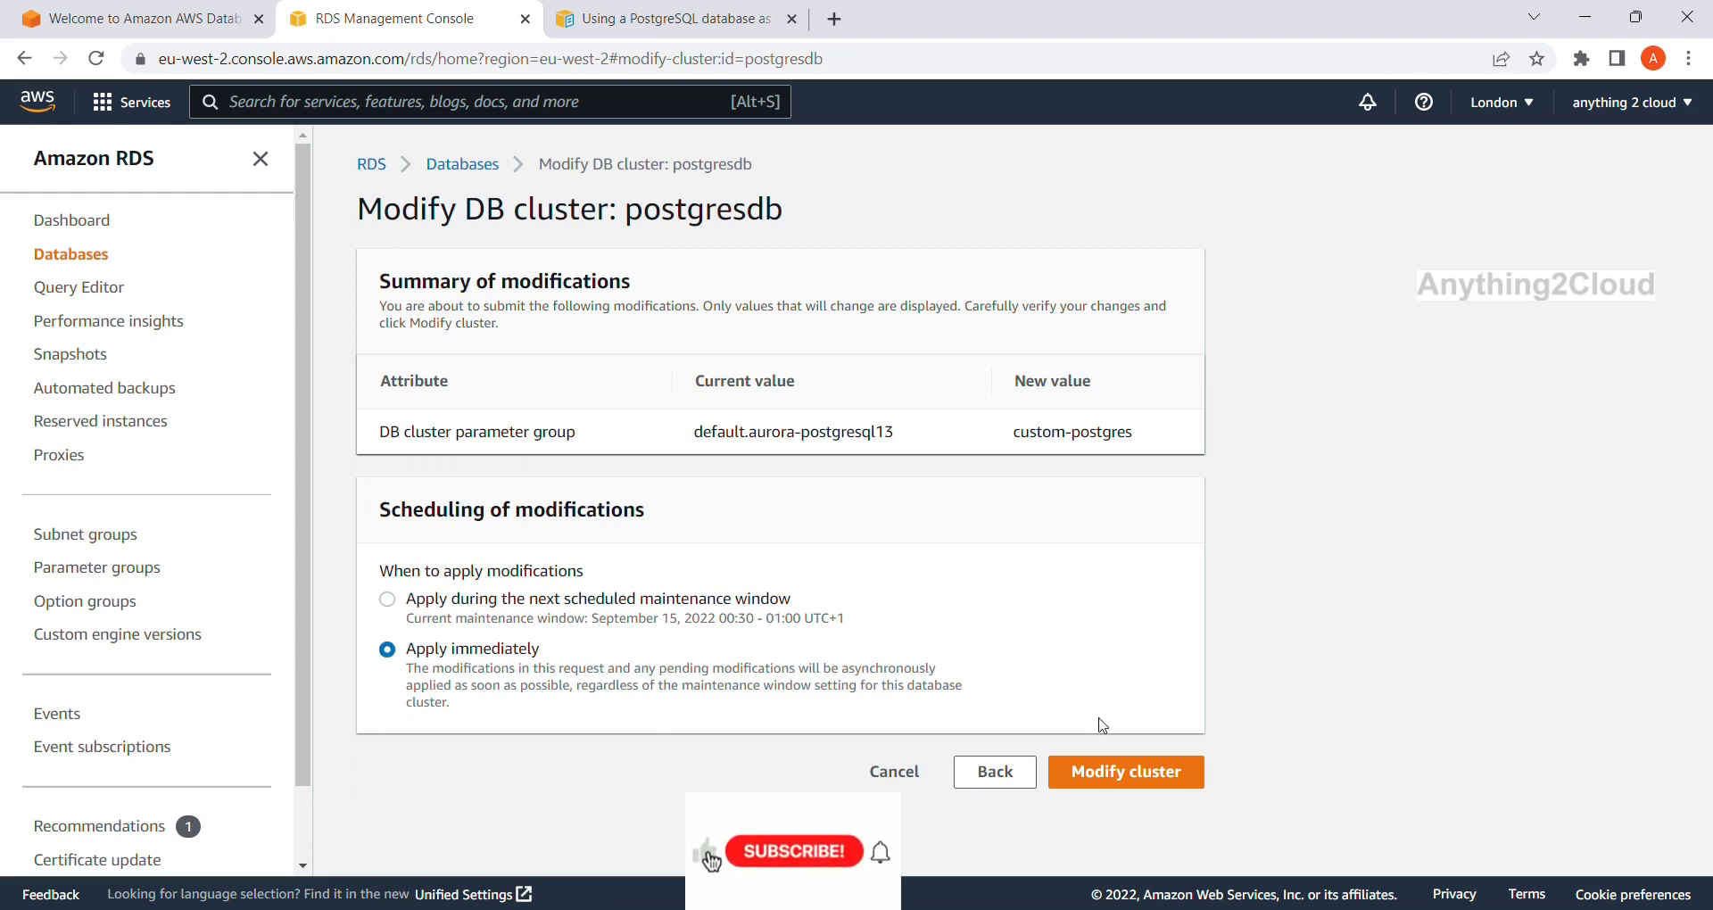
{"action": "left_click", "coordinate": [1198, 779]}
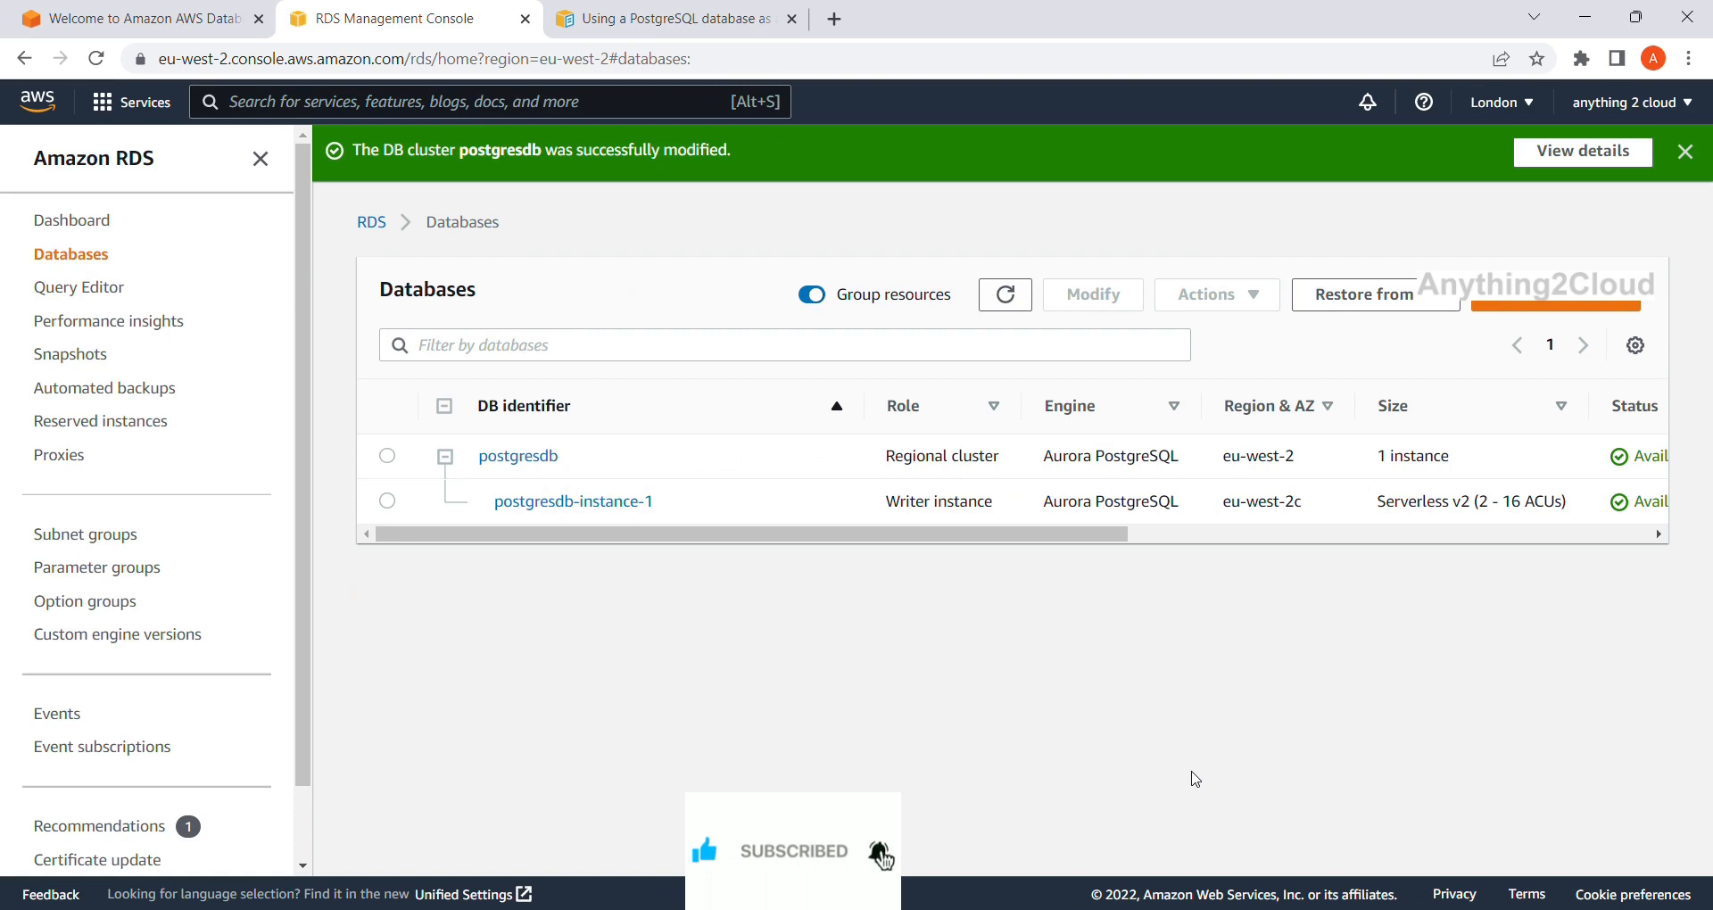
{"action": "left_click", "coordinate": [1007, 302]}
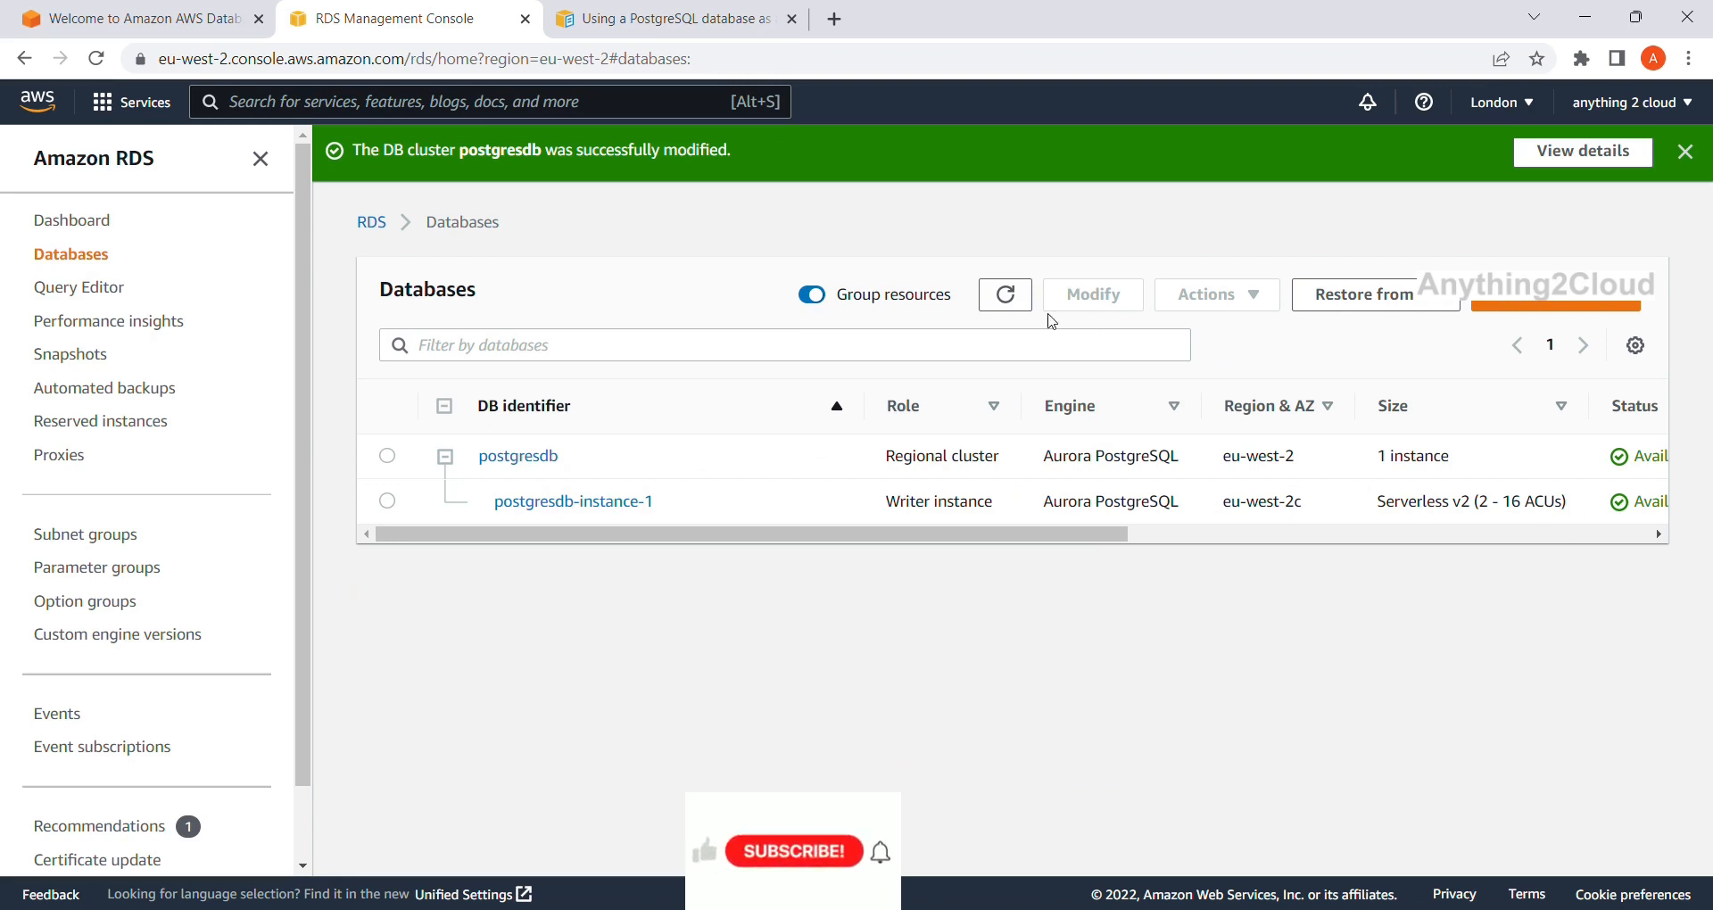
{"action": "left_click", "coordinate": [1017, 298]}
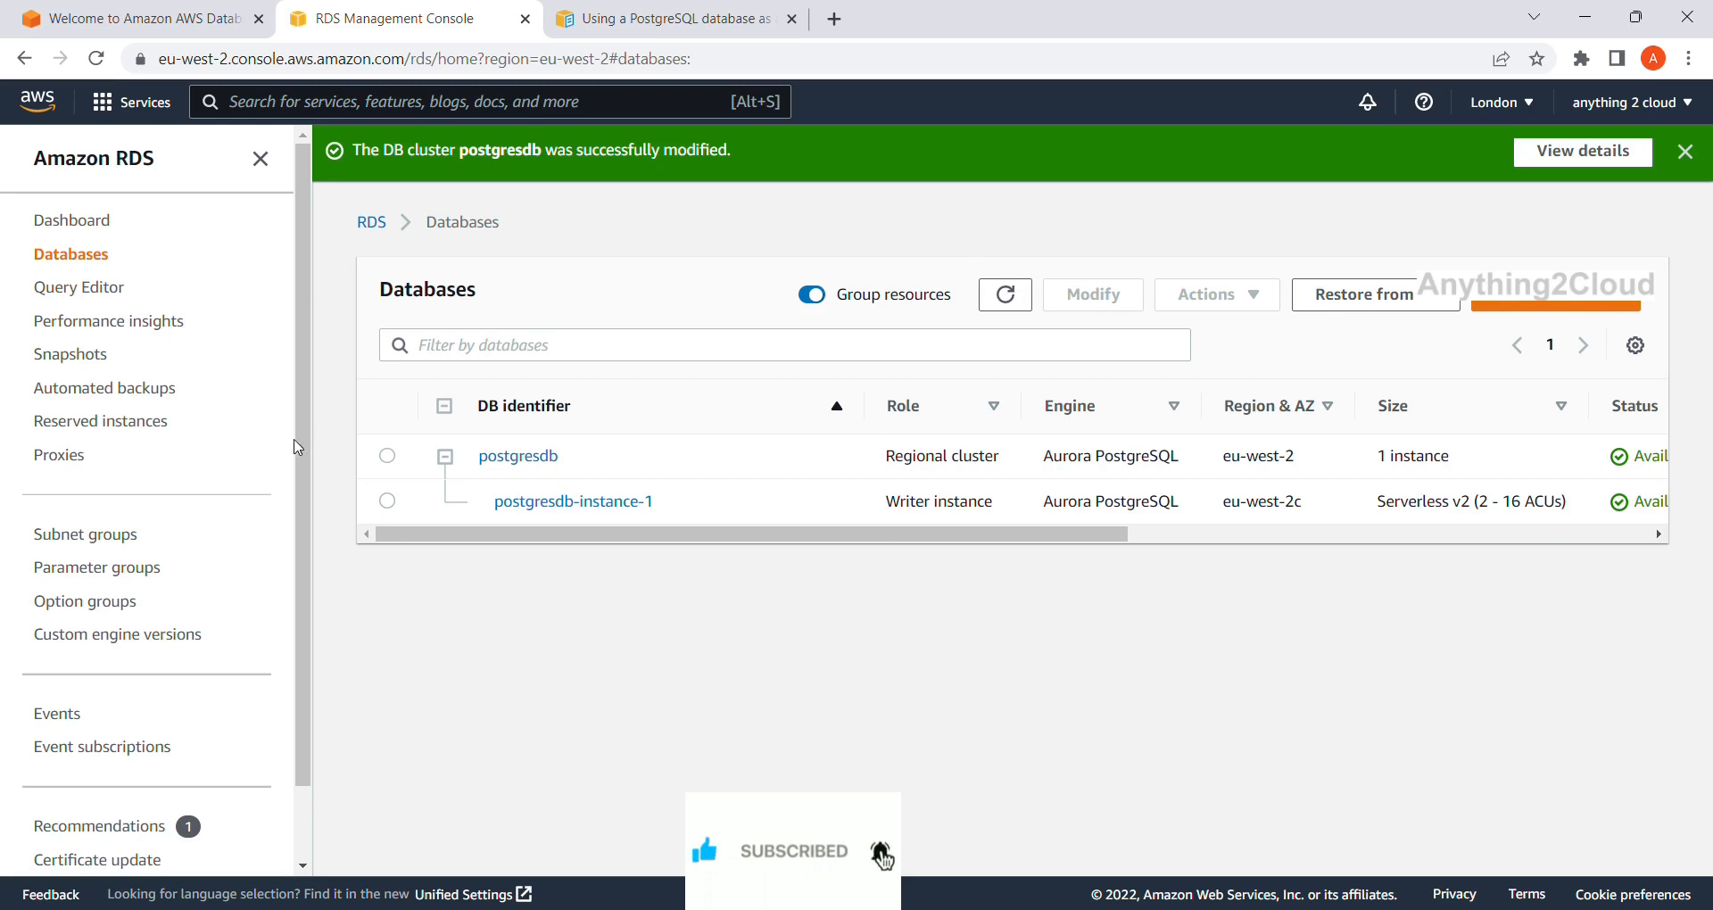
{"action": "left_click", "coordinate": [386, 456]}
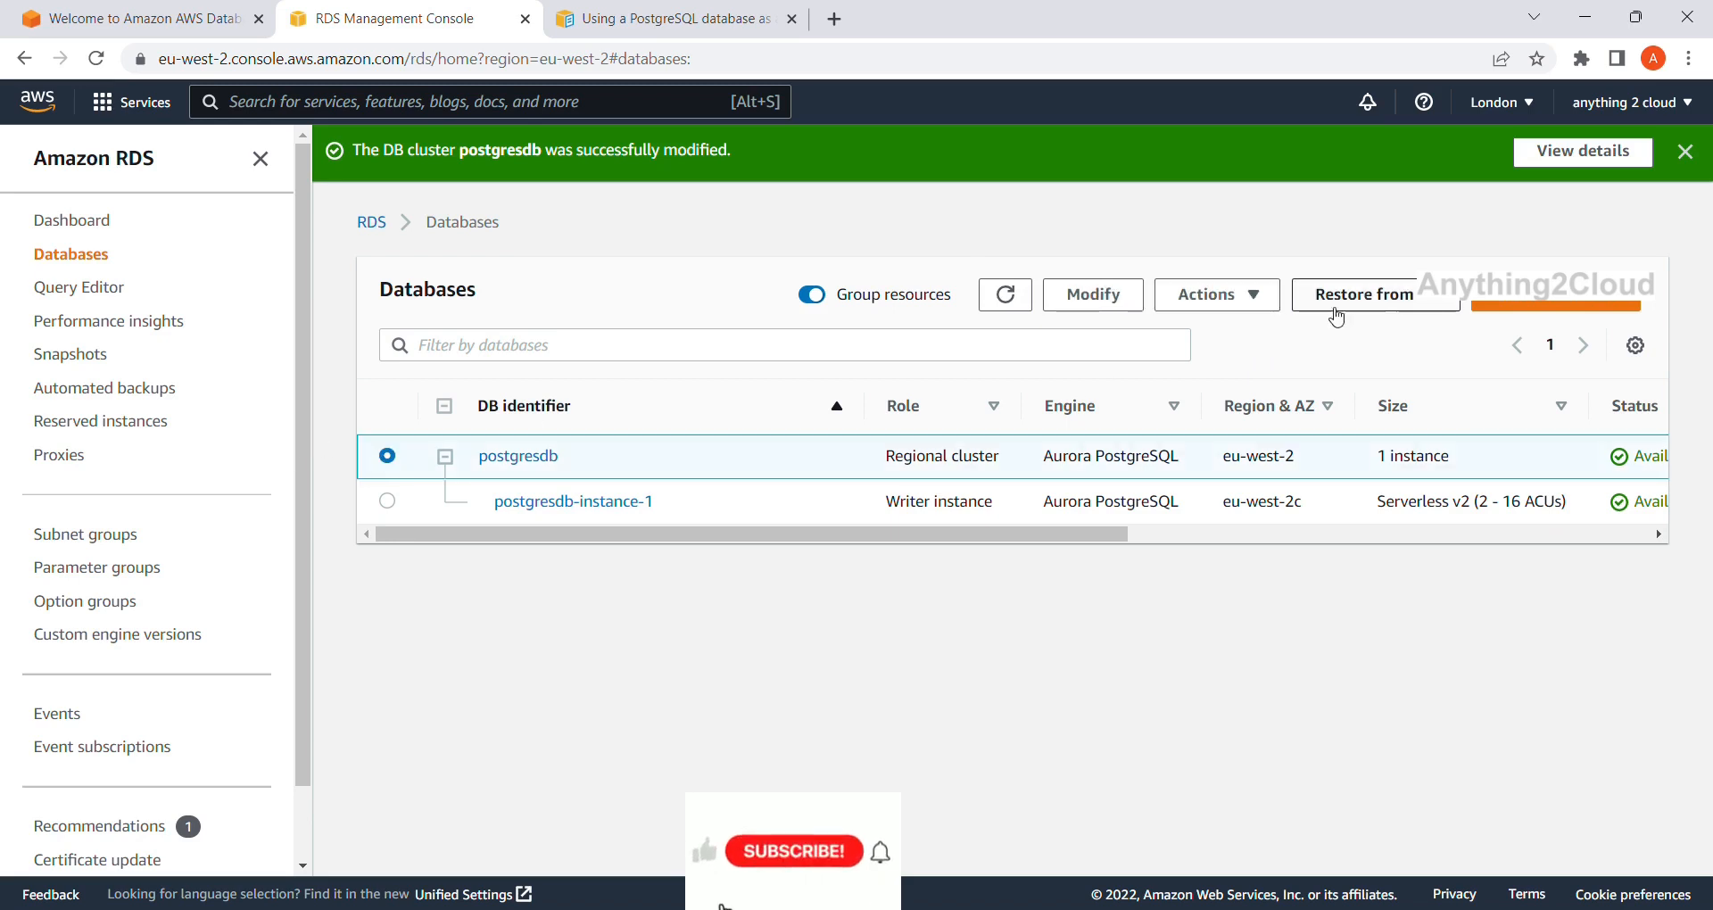
{"action": "left_click", "coordinate": [1261, 298]}
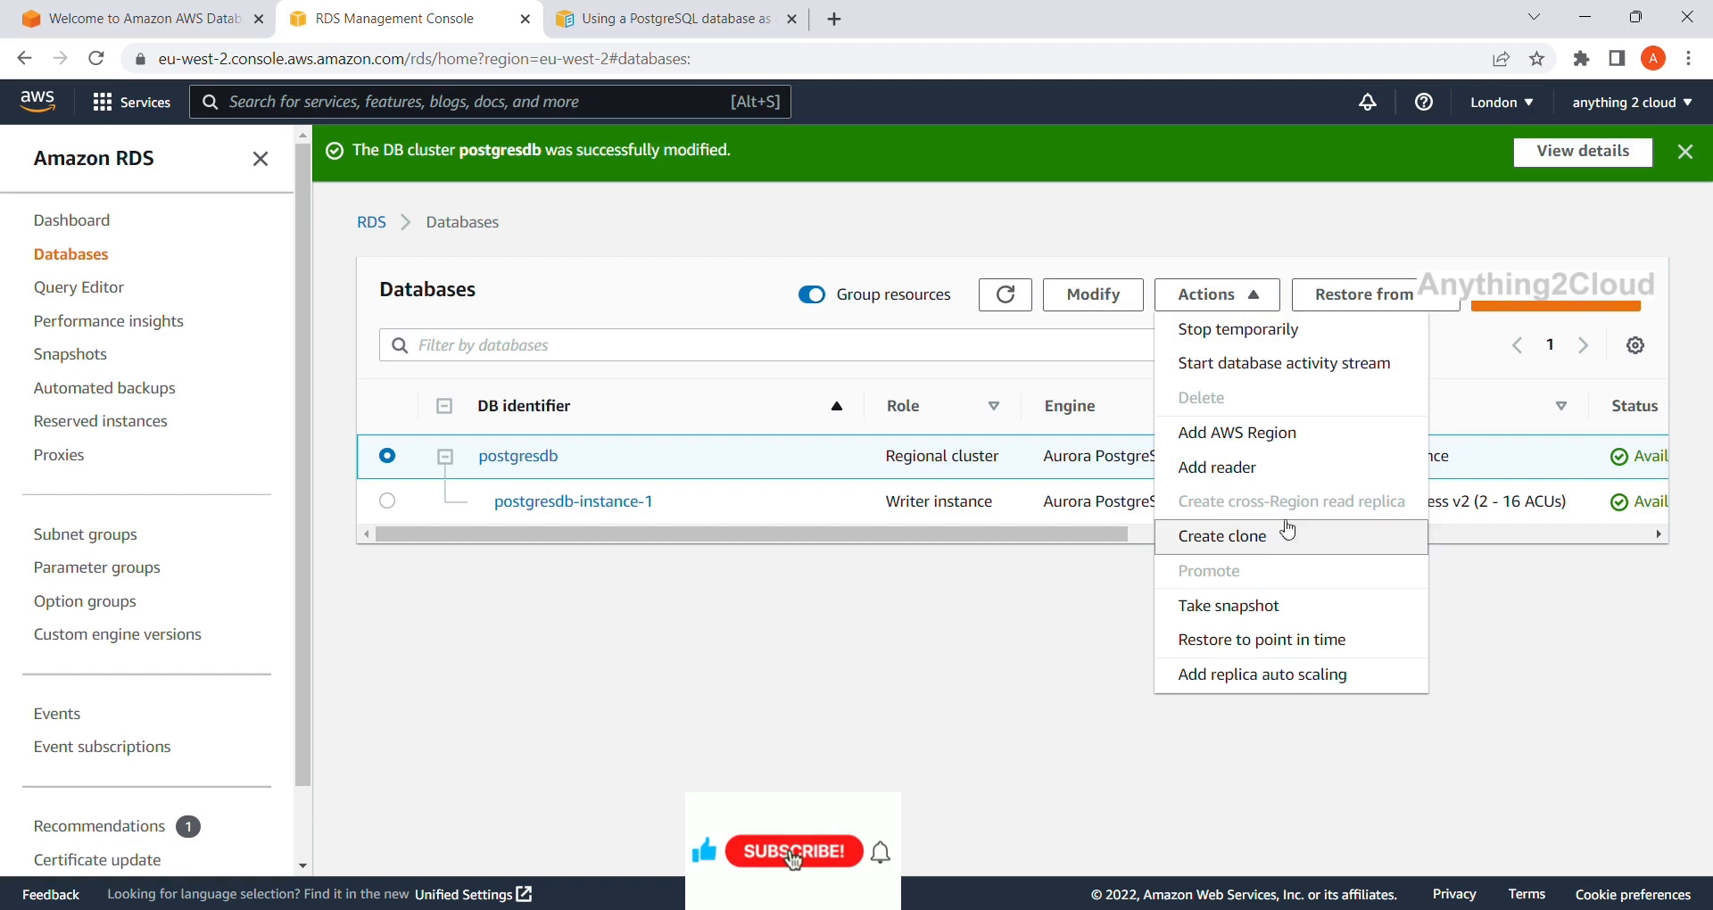
Reboot the writer instance postgresdb-instance-1, then move to the AWS DMS console.
{"action": "left_click", "coordinate": [386, 502]}
{"action": "left_click", "coordinate": [1261, 303]}
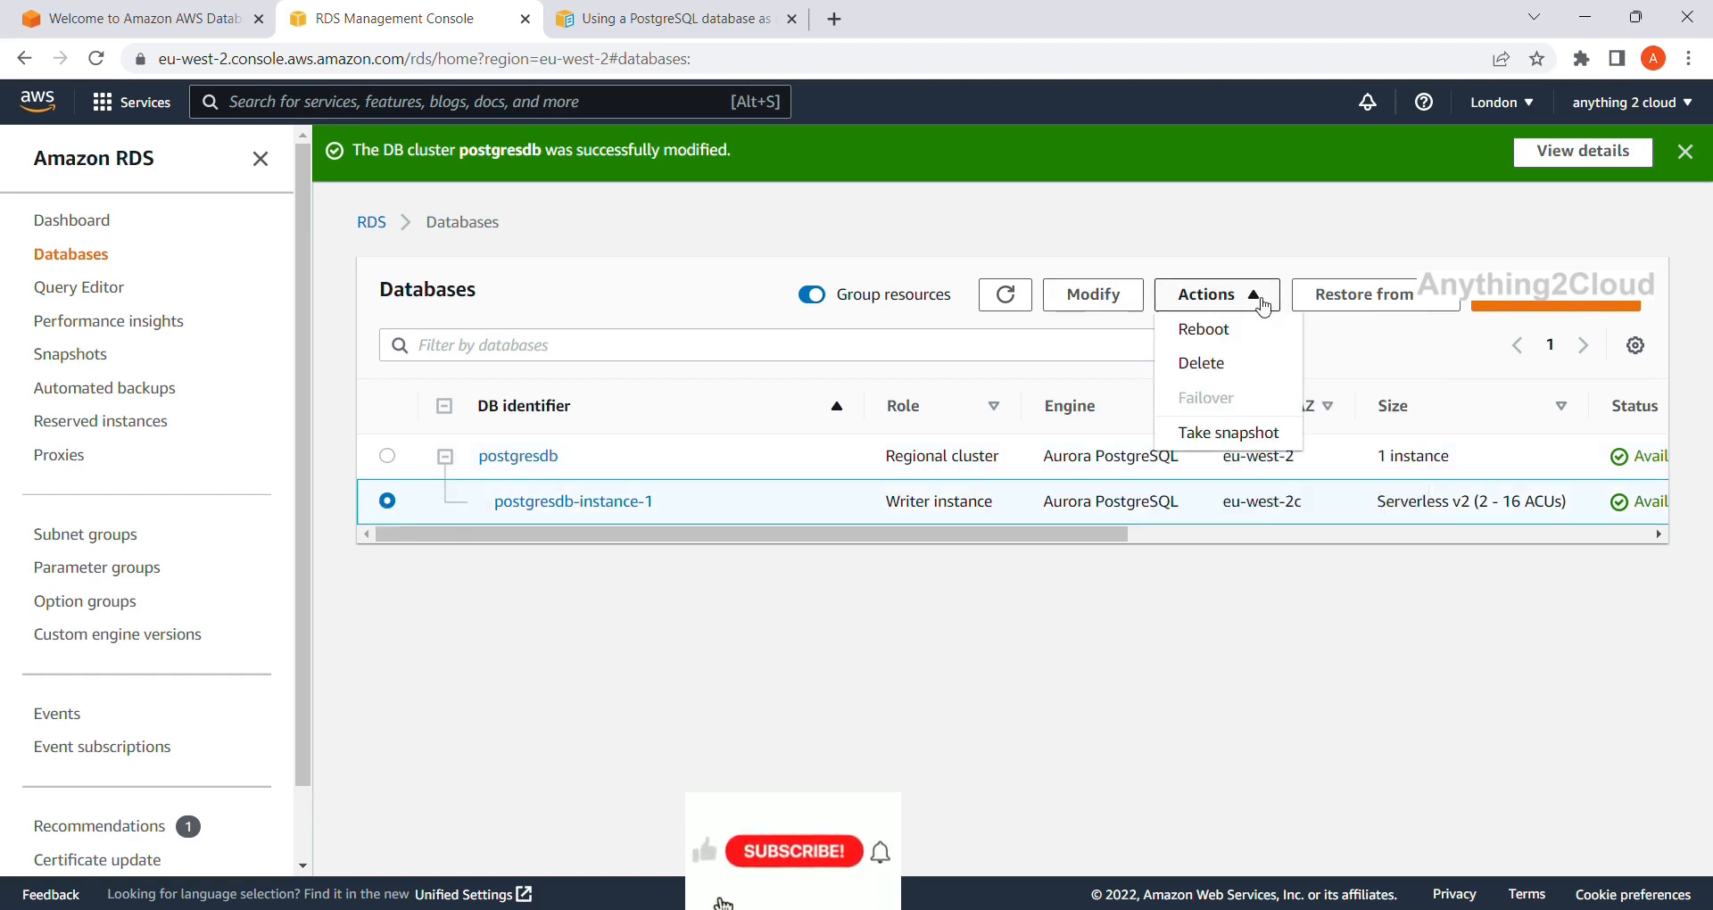
{"action": "left_click", "coordinate": [1251, 329]}
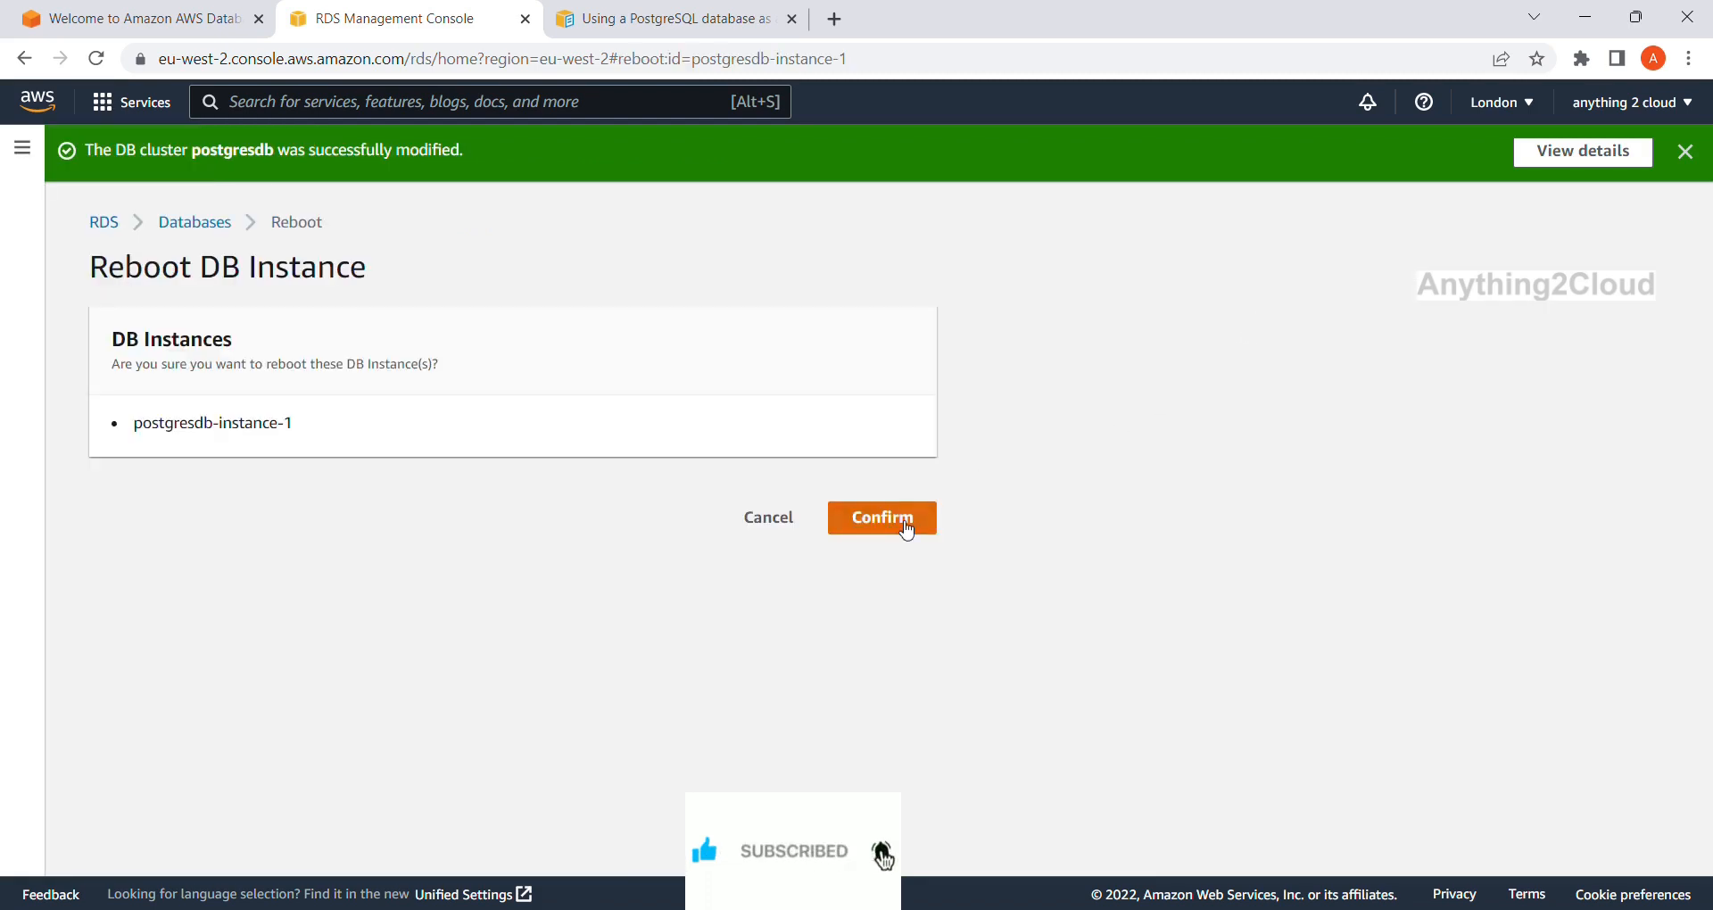
{"action": "left_click", "coordinate": [906, 532]}
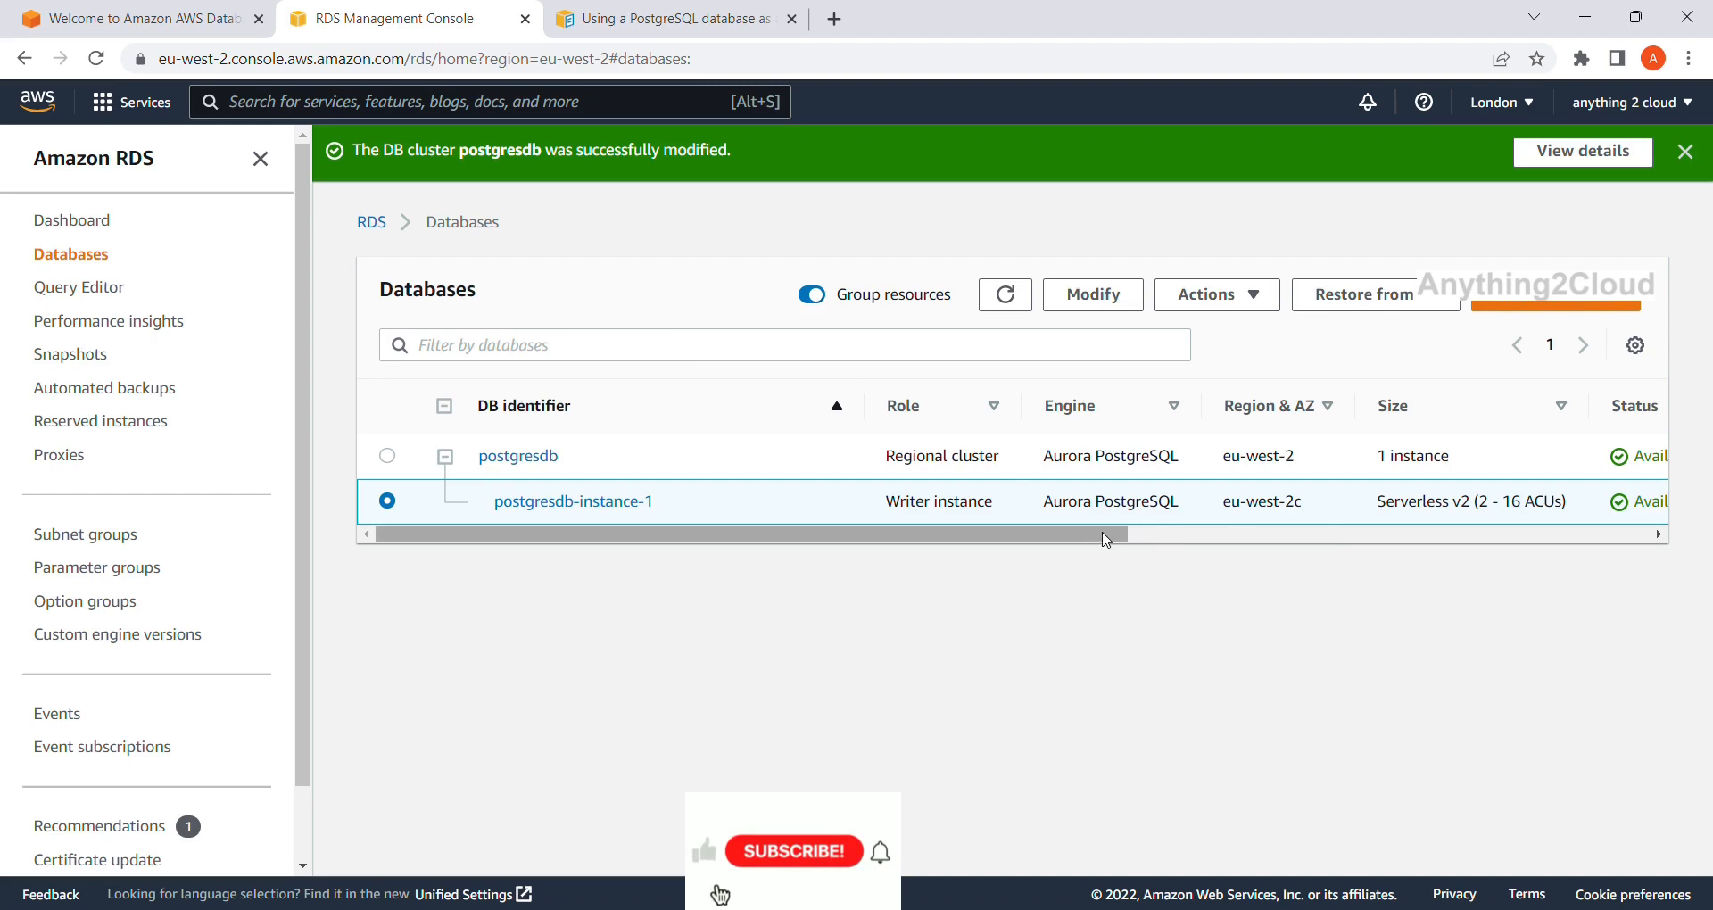
{"action": "left_click_drag", "start_coordinate": [1104, 539], "coordinate": [1013, 551]}
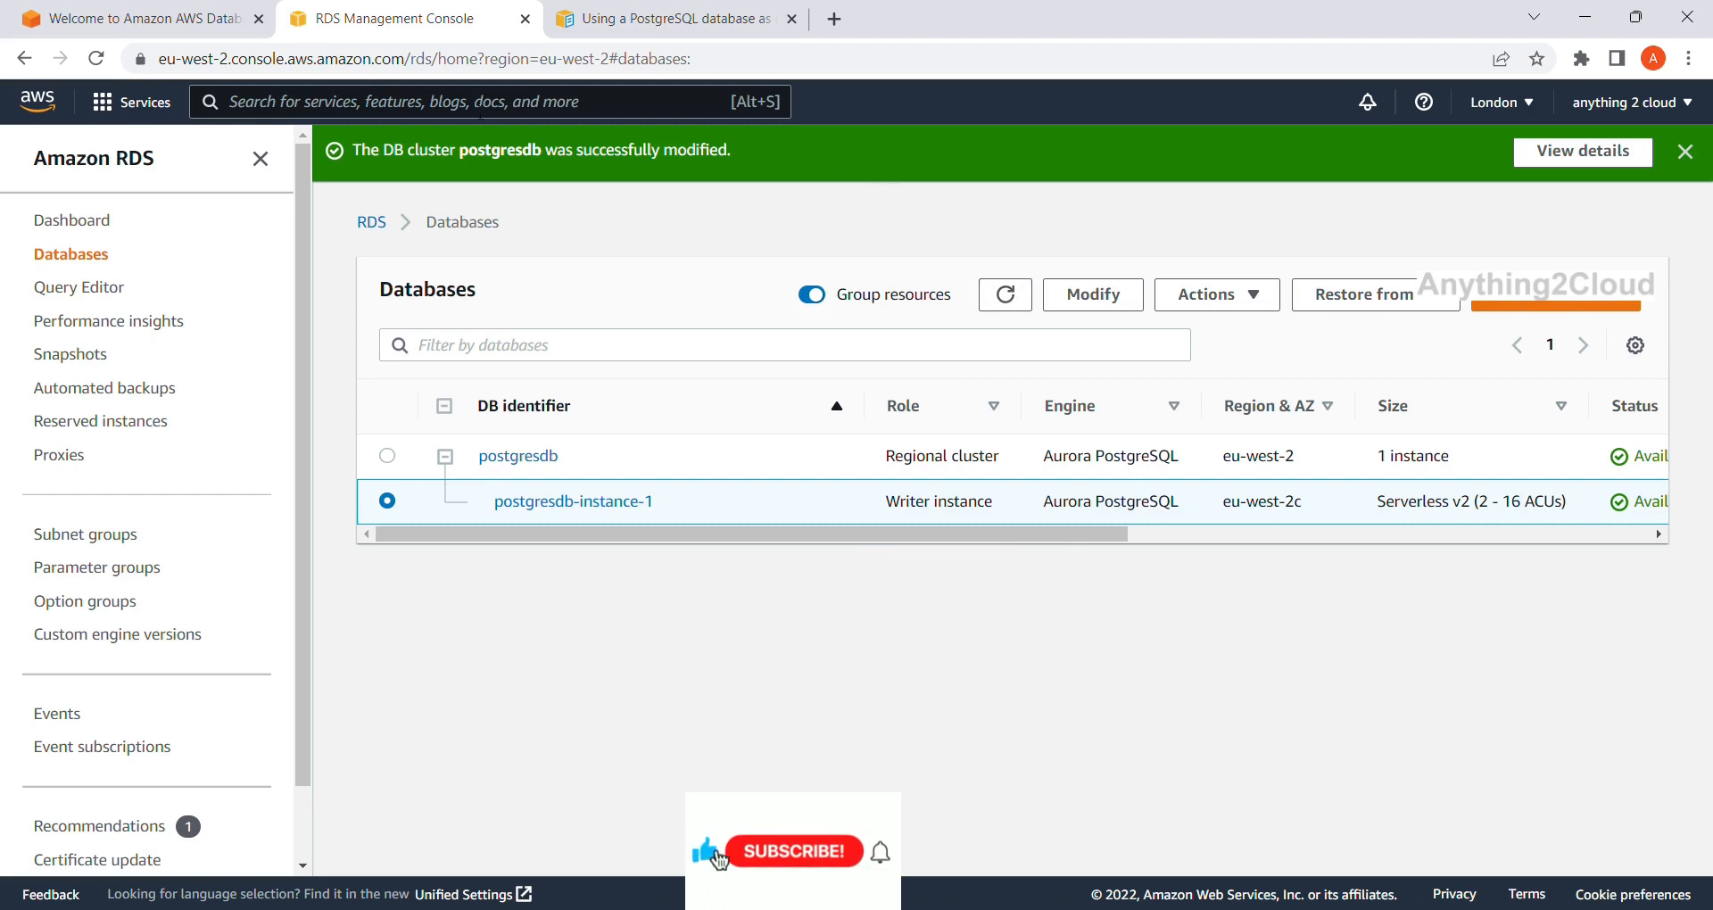
{"action": "left_click", "coordinate": [143, 17]}
Restart postgres-cdc from the beginning, accepting the overwrite warning, and open its details page.
{"action": "left_click", "coordinate": [123, 335]}
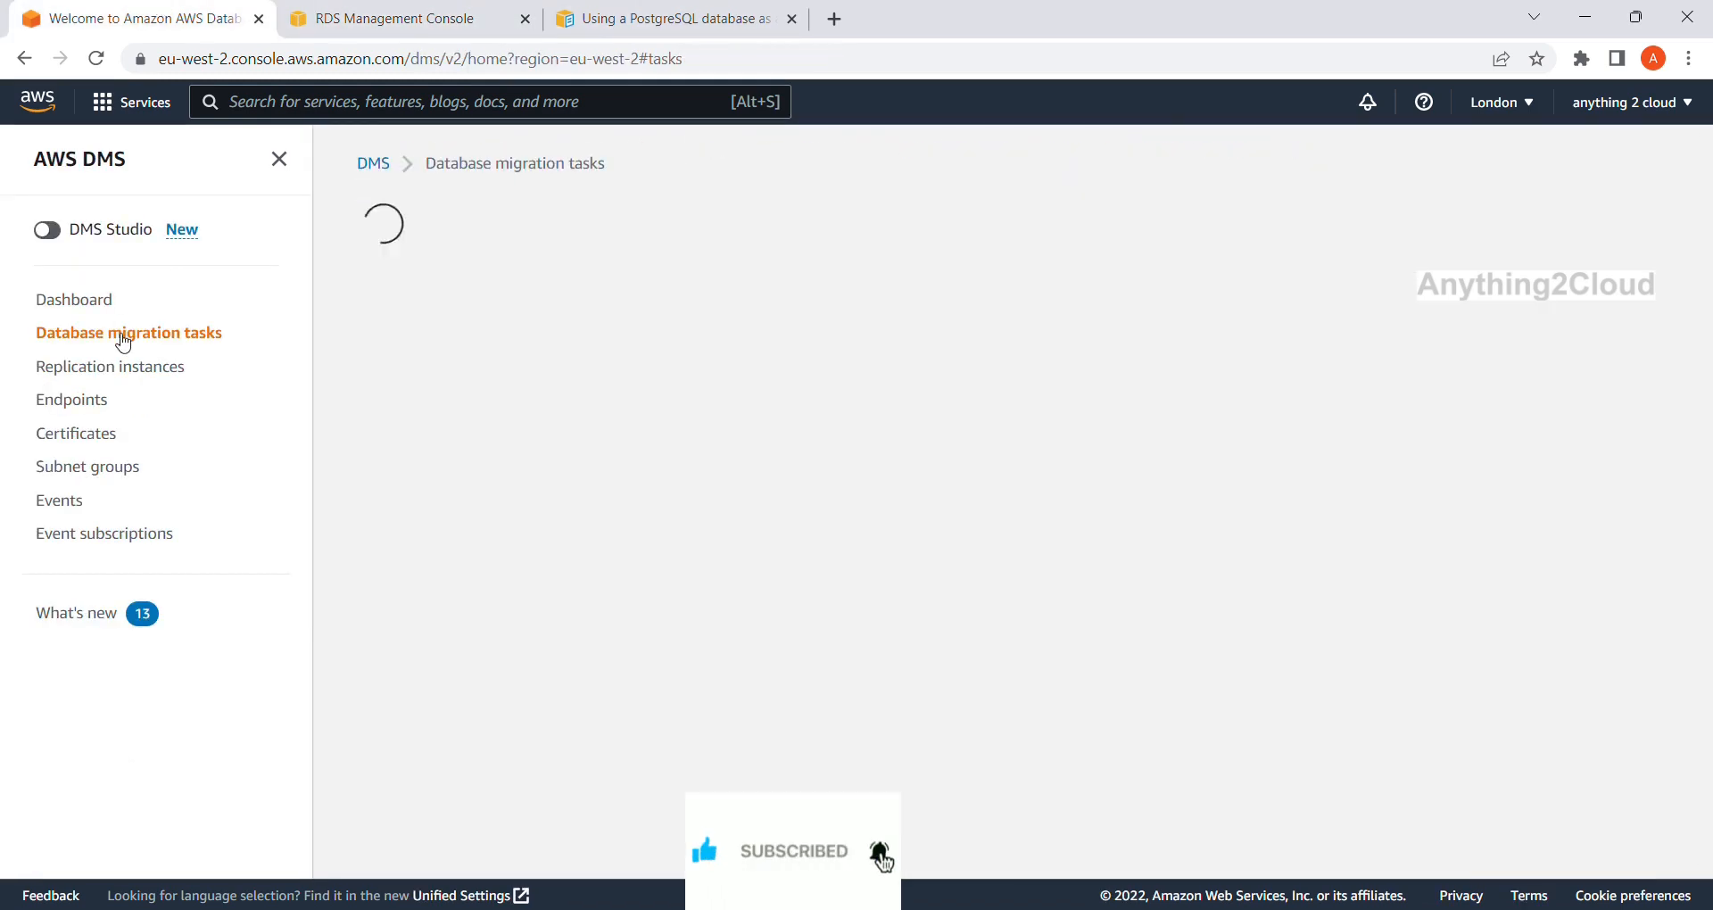
{"action": "left_click", "coordinate": [387, 382]}
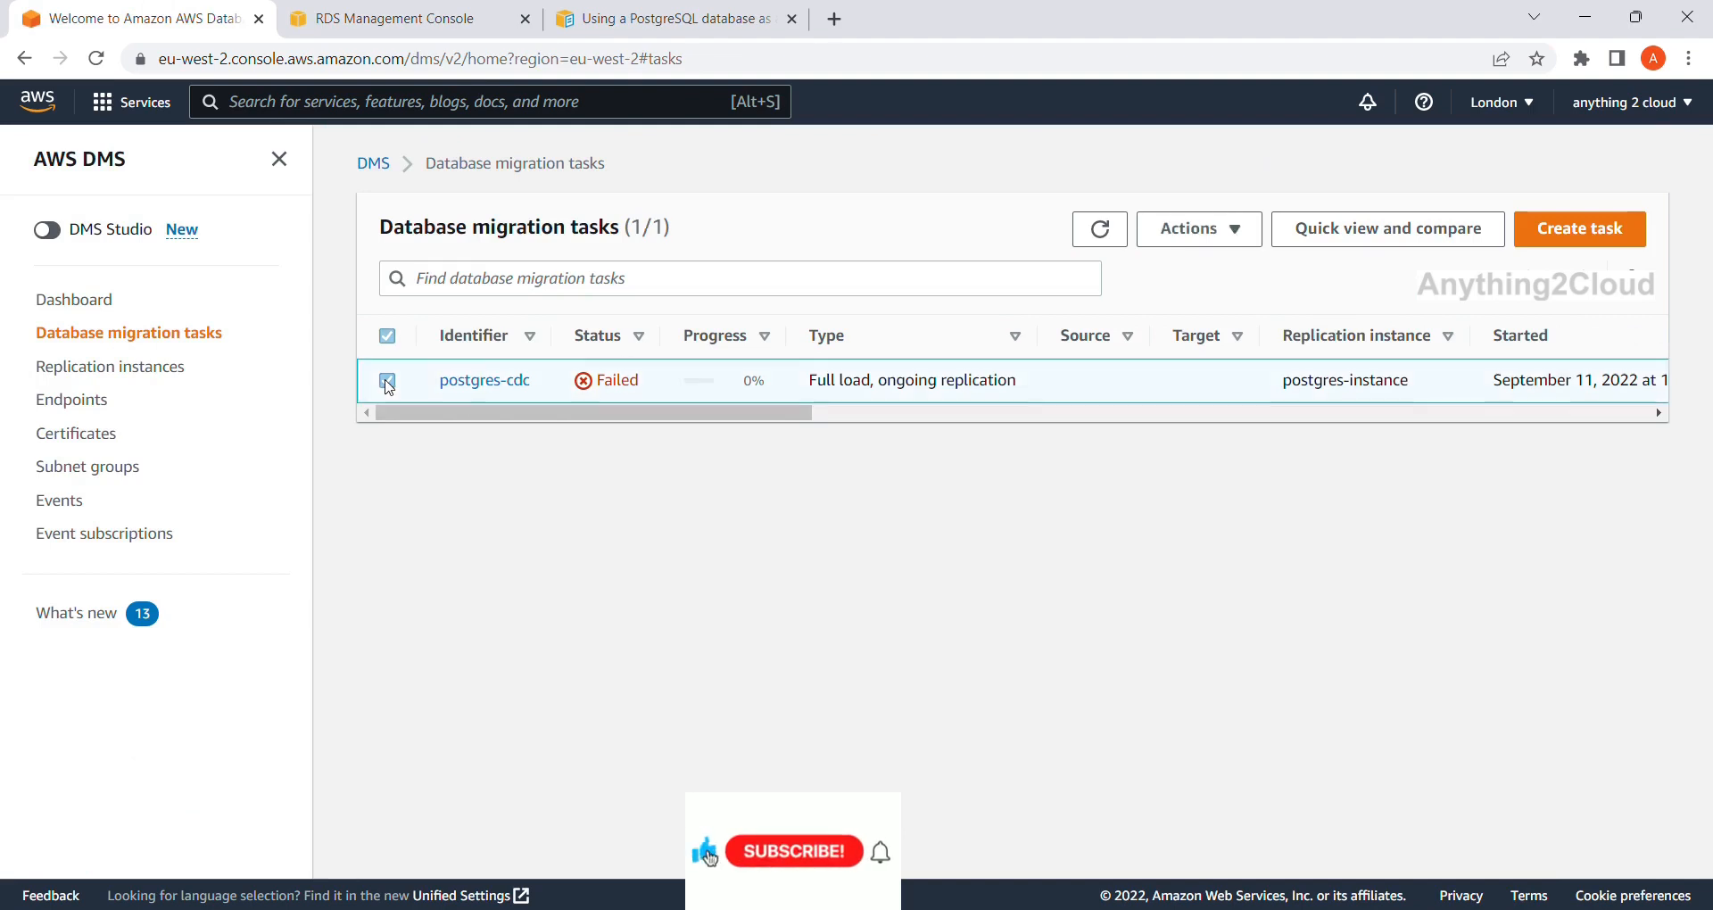
{"action": "left_click", "coordinate": [1236, 230]}
{"action": "left_click", "coordinate": [1238, 378]}
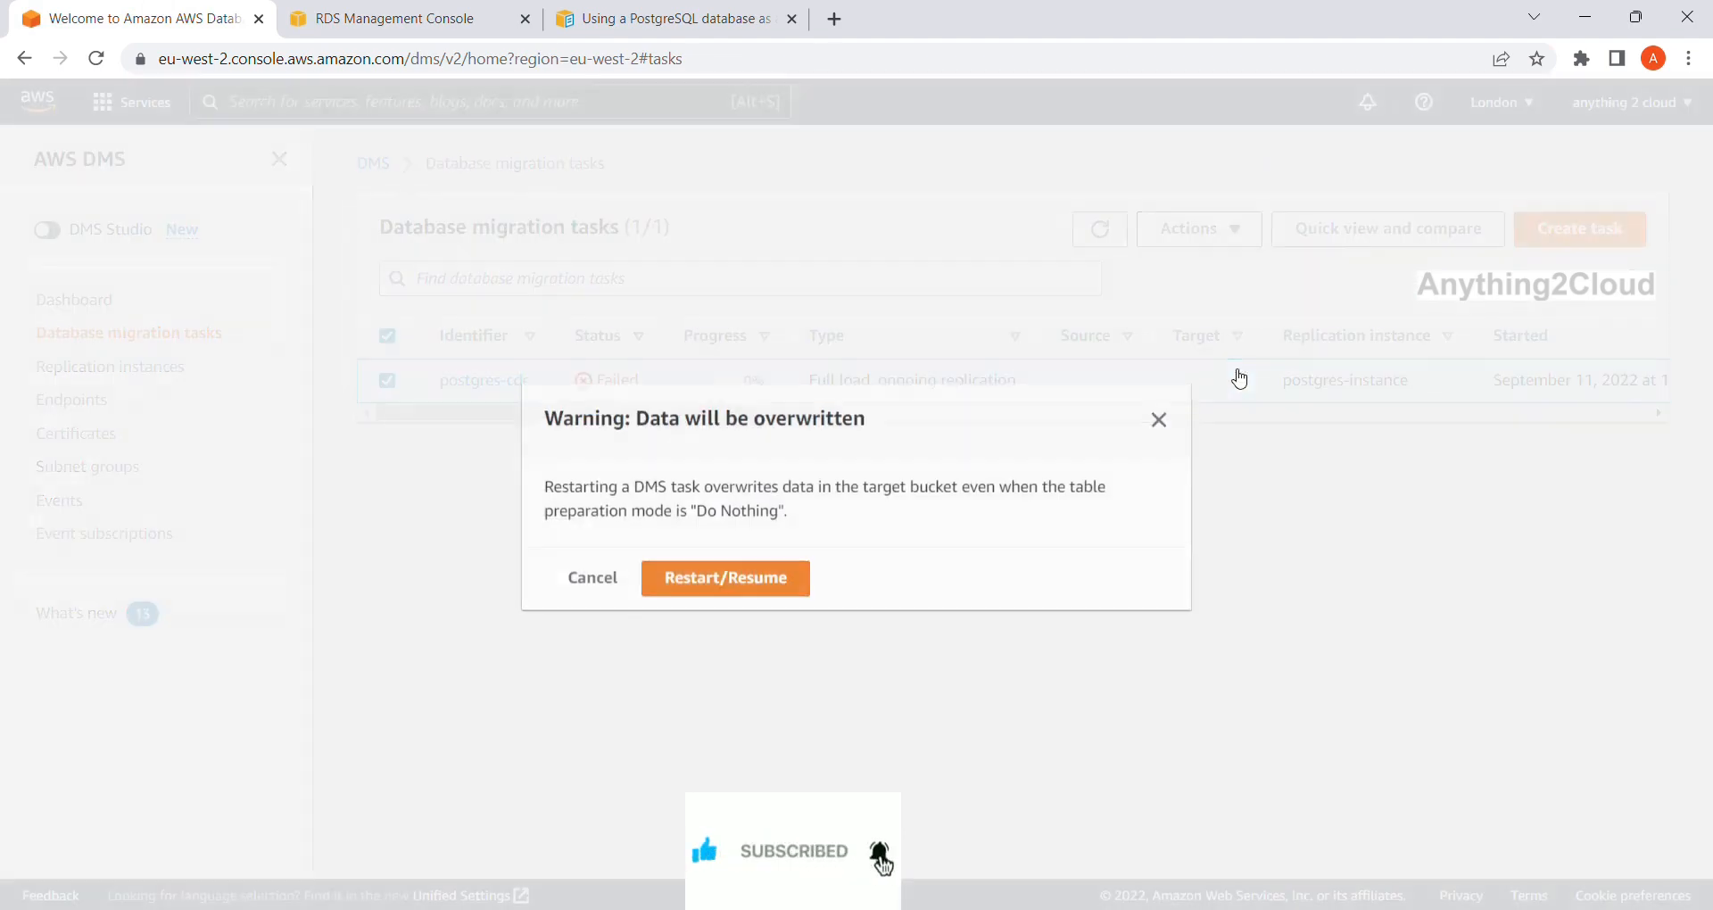
{"action": "left_click", "coordinate": [692, 580]}
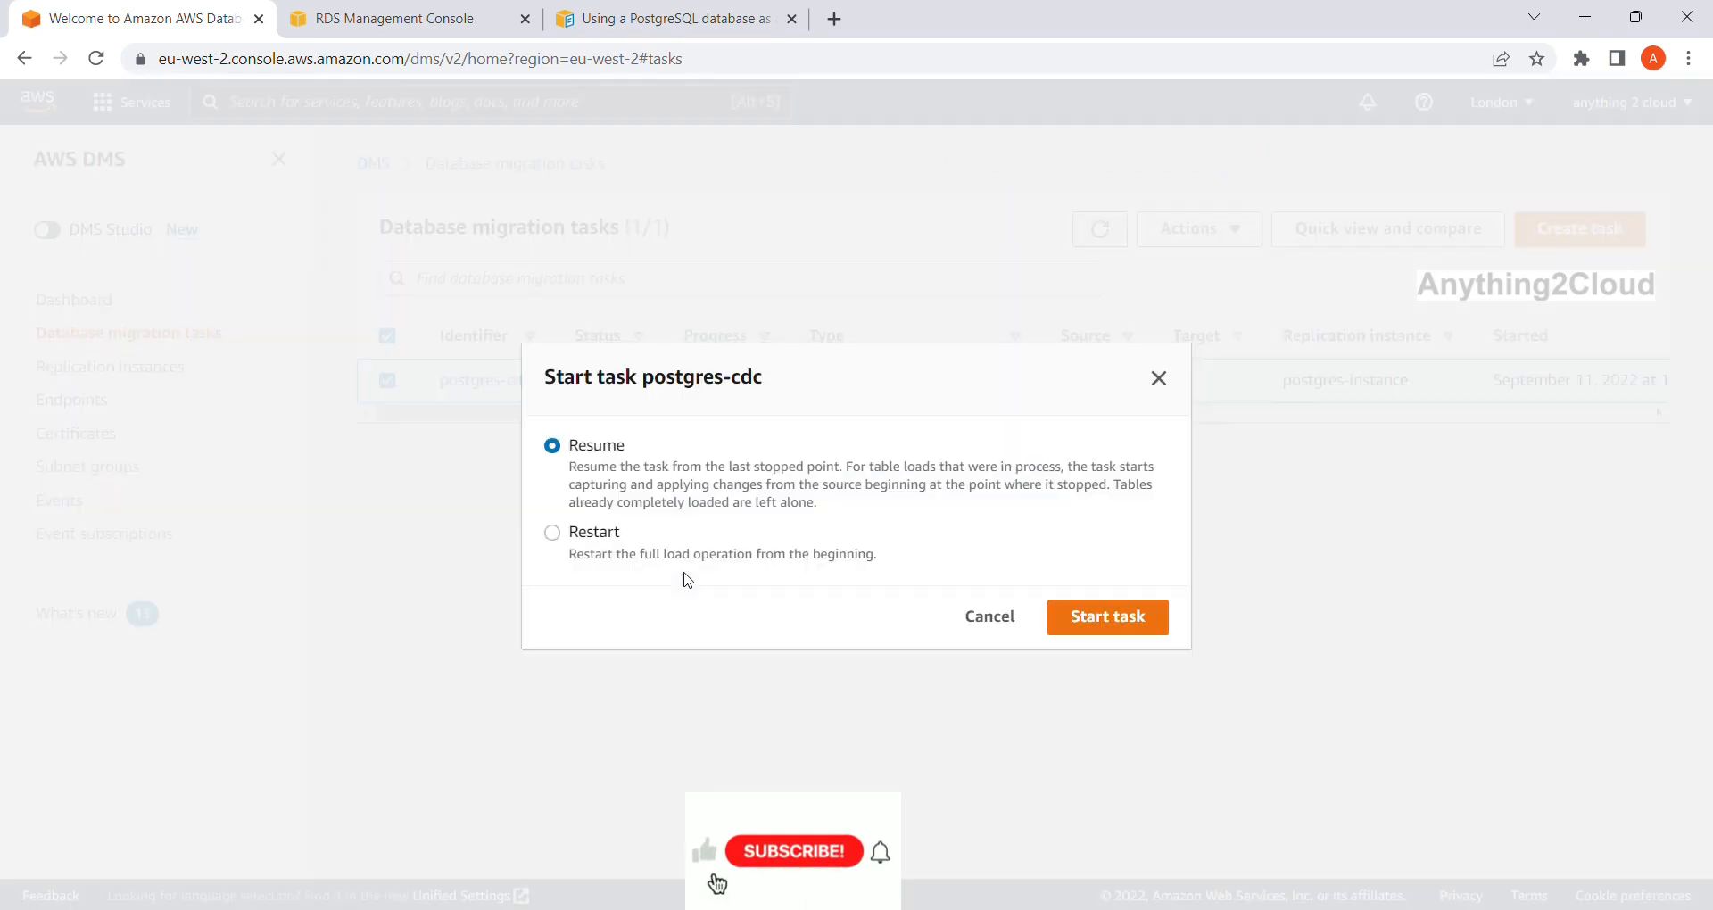
{"action": "left_click", "coordinate": [588, 541]}
{"action": "left_click", "coordinate": [1121, 628]}
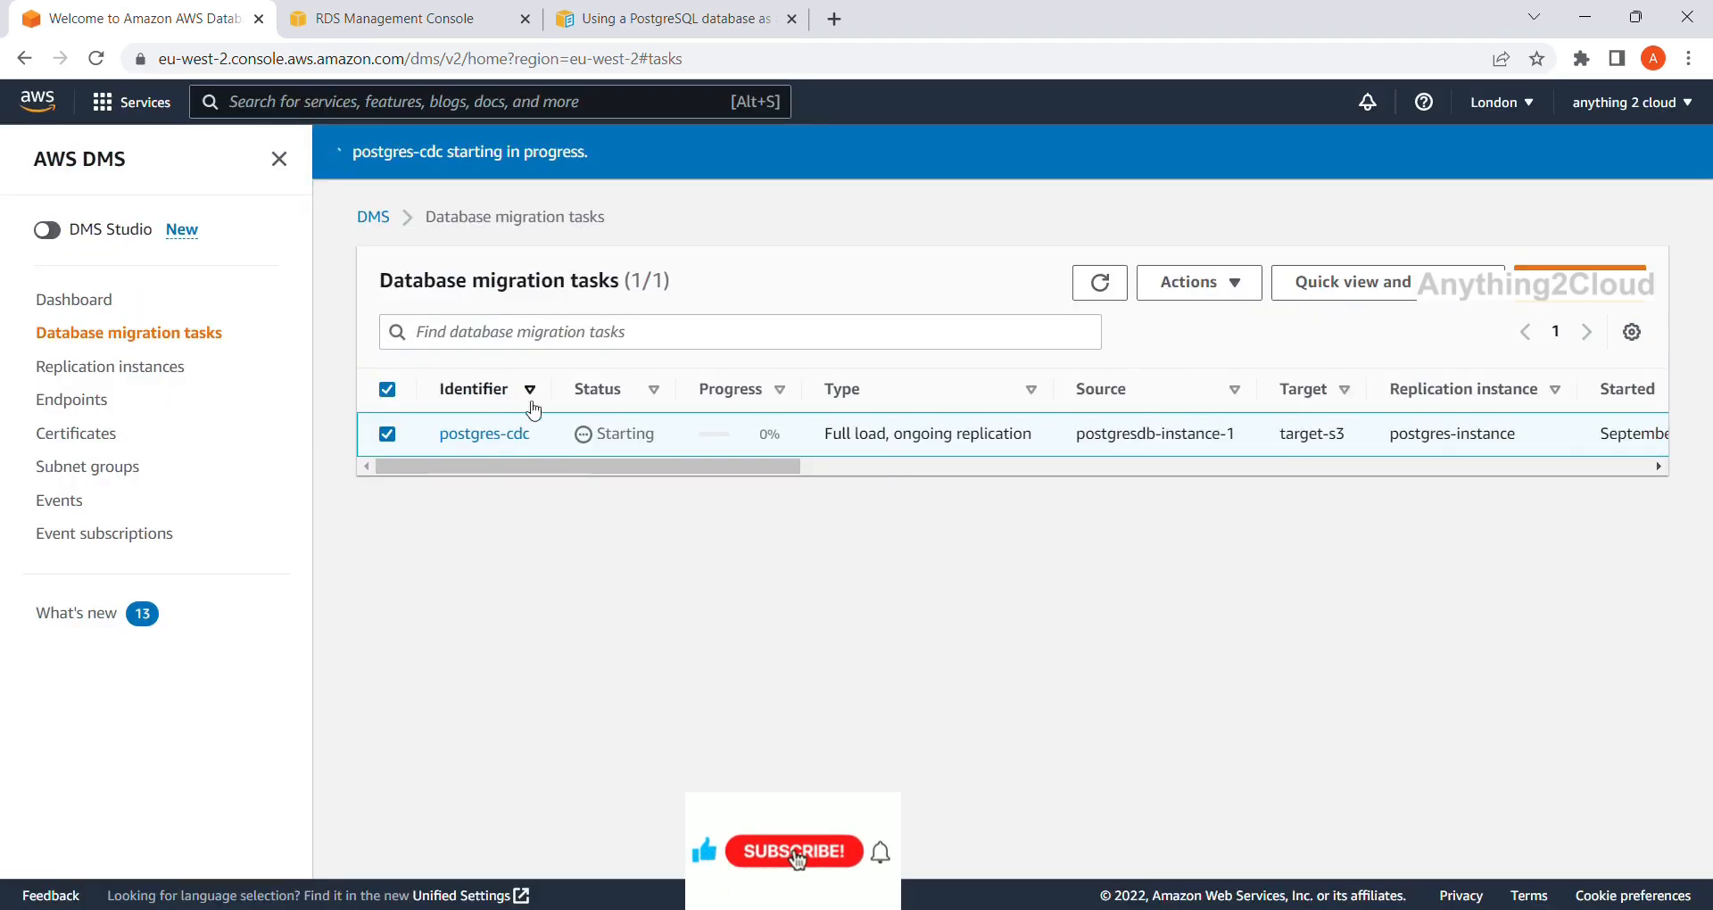
{"action": "left_click", "coordinate": [477, 436]}
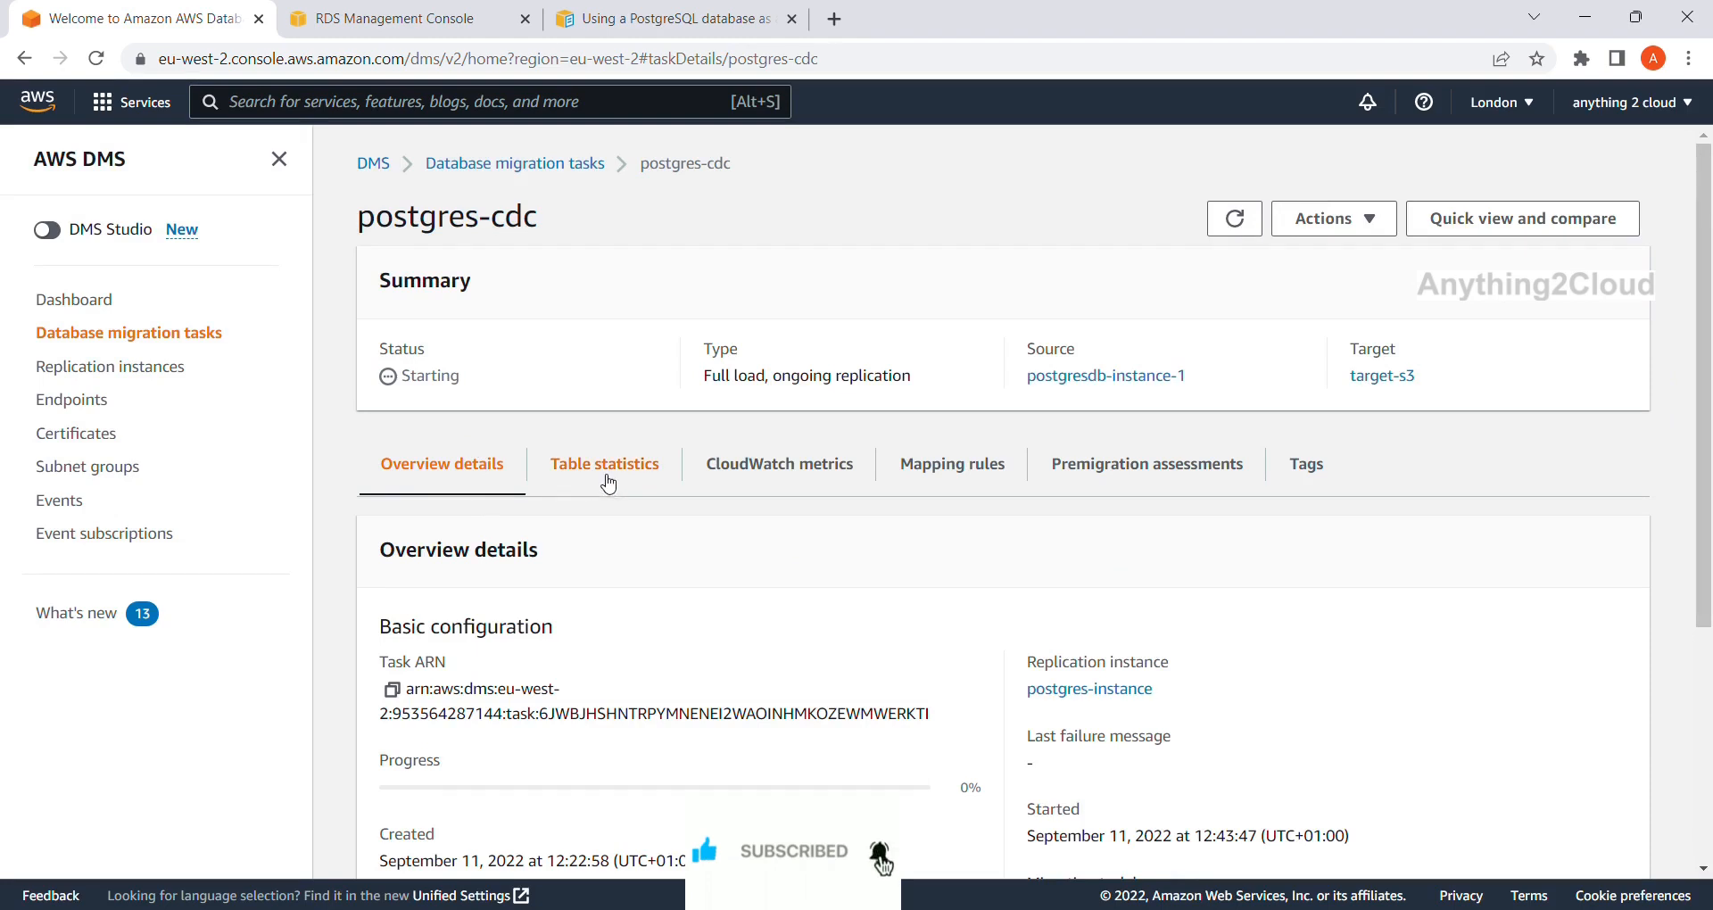
Check postgres-cdc's table statistics and refresh the task details repeatedly for status.
{"action": "left_click", "coordinate": [598, 484]}
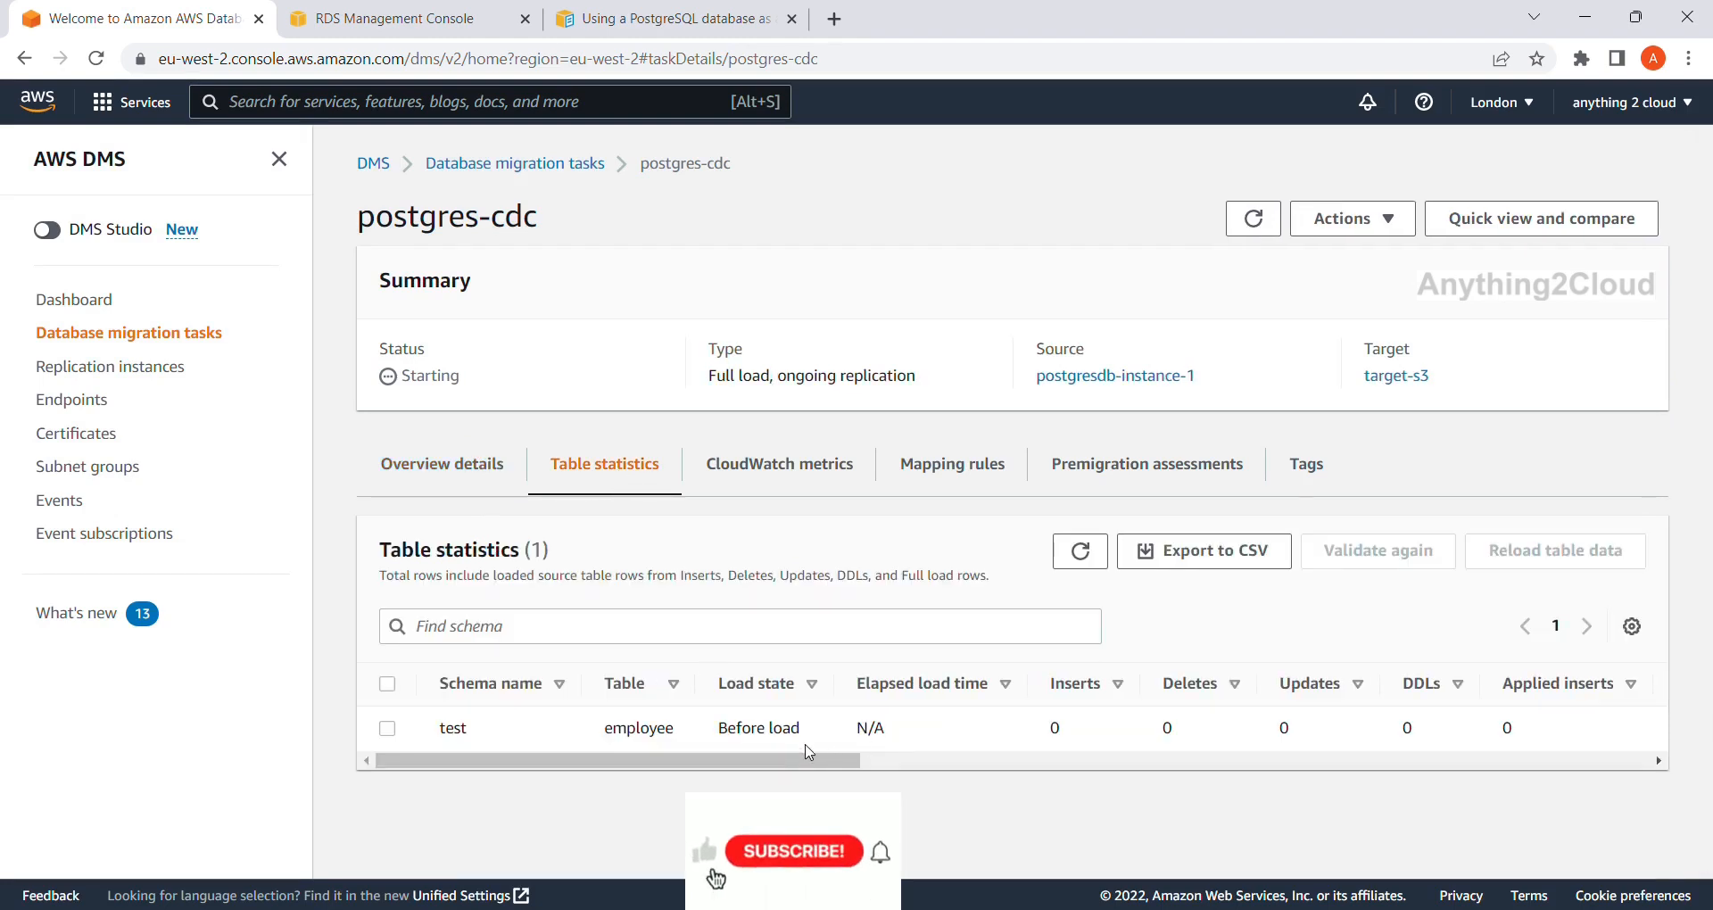
{"action": "left_click_drag", "start_coordinate": [805, 760], "coordinate": [656, 796]}
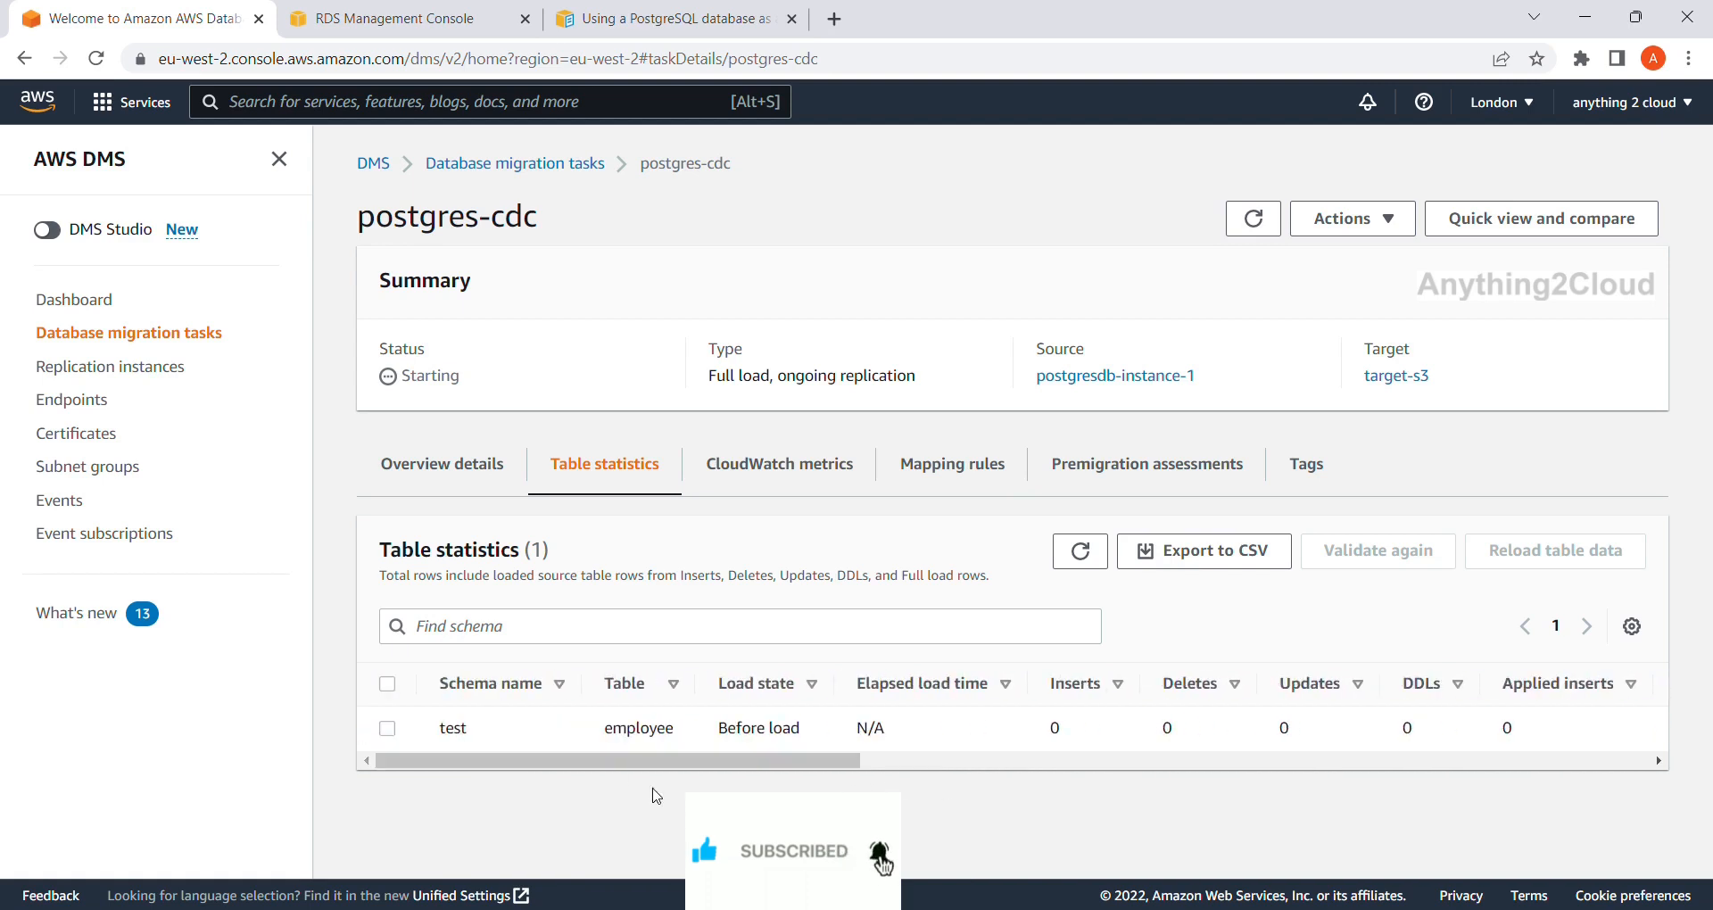
{"action": "left_click", "coordinate": [471, 480]}
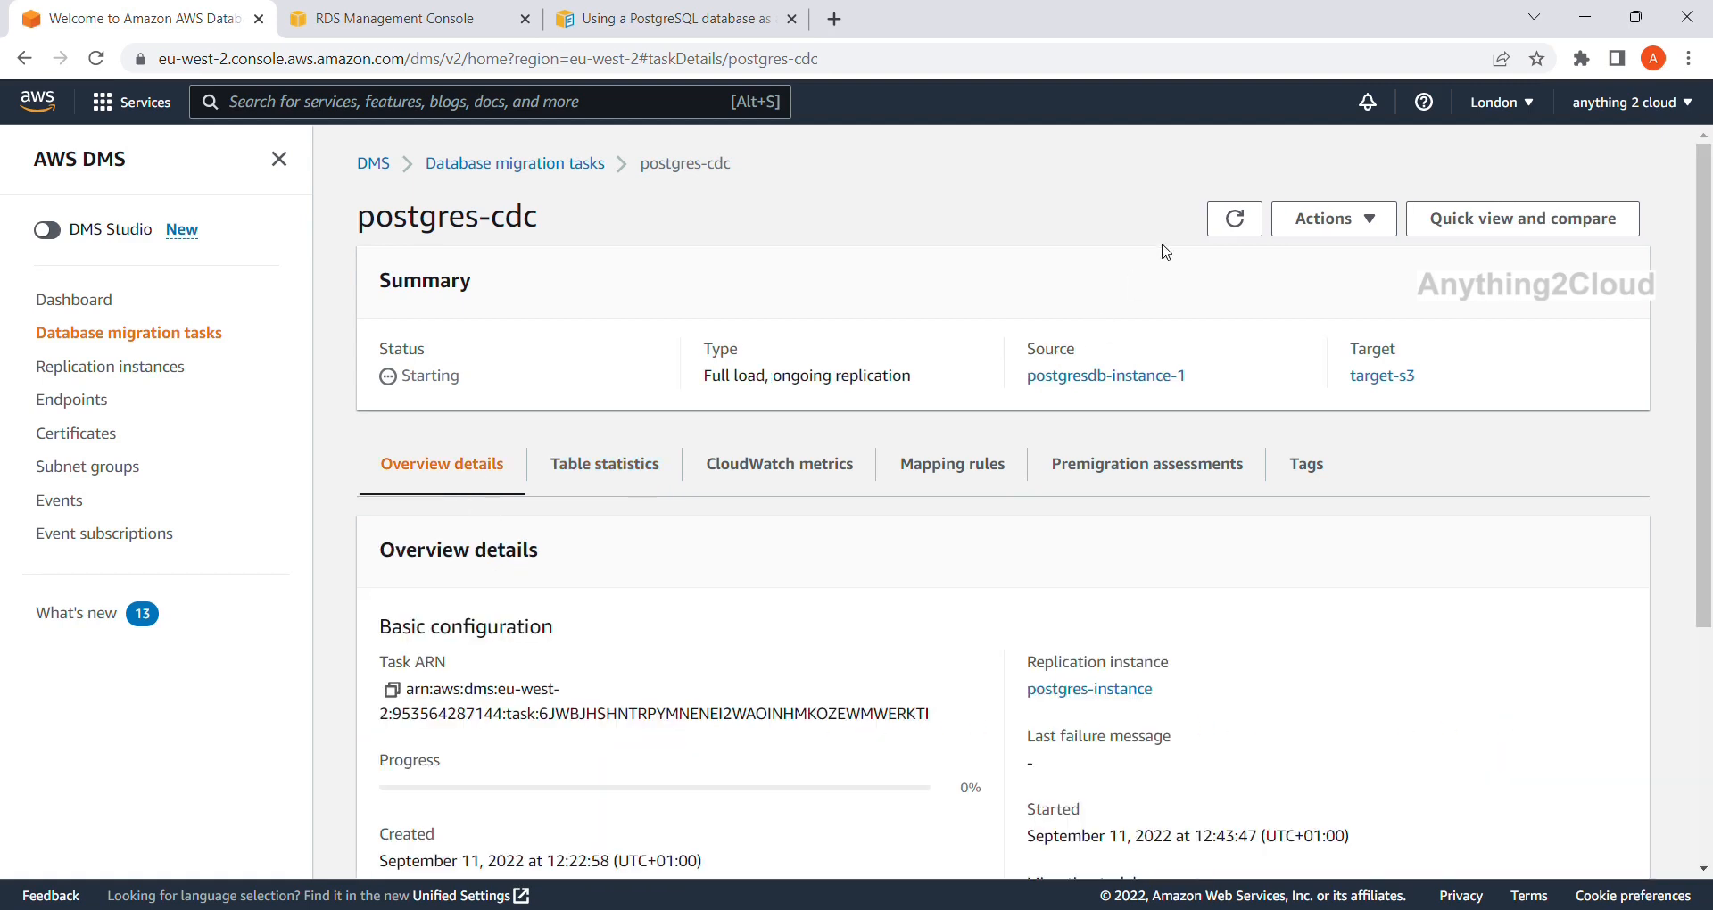
{"action": "left_click", "coordinate": [1237, 219]}
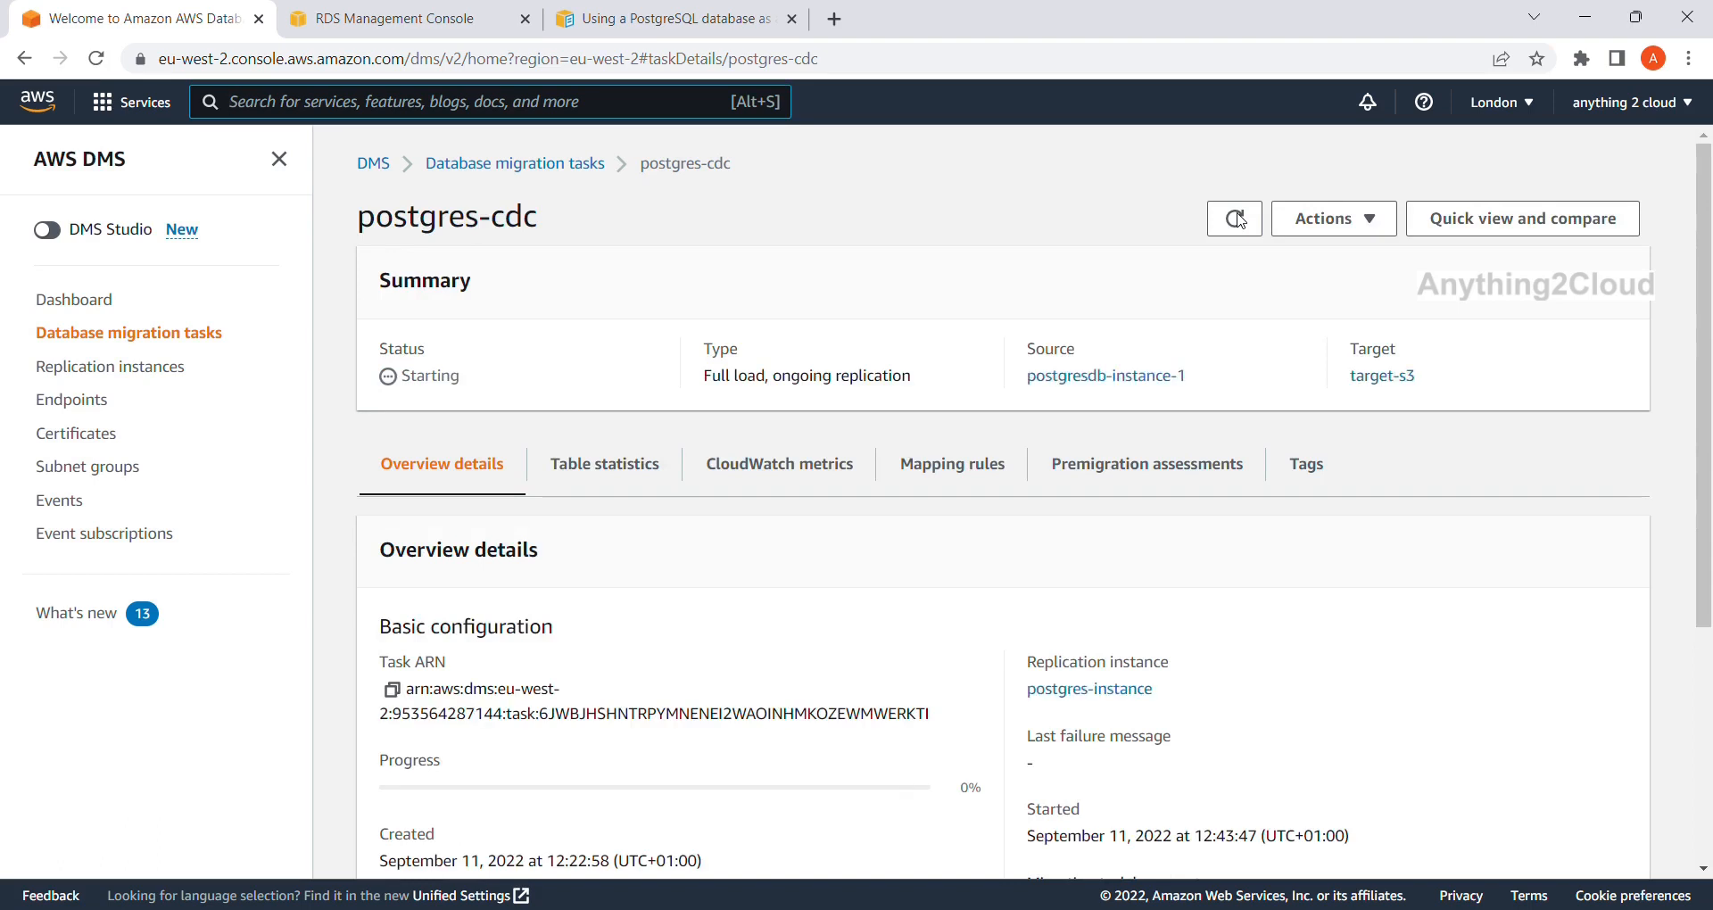
{"action": "left_click", "coordinate": [1236, 219]}
{"action": "left_click", "coordinate": [633, 483]}
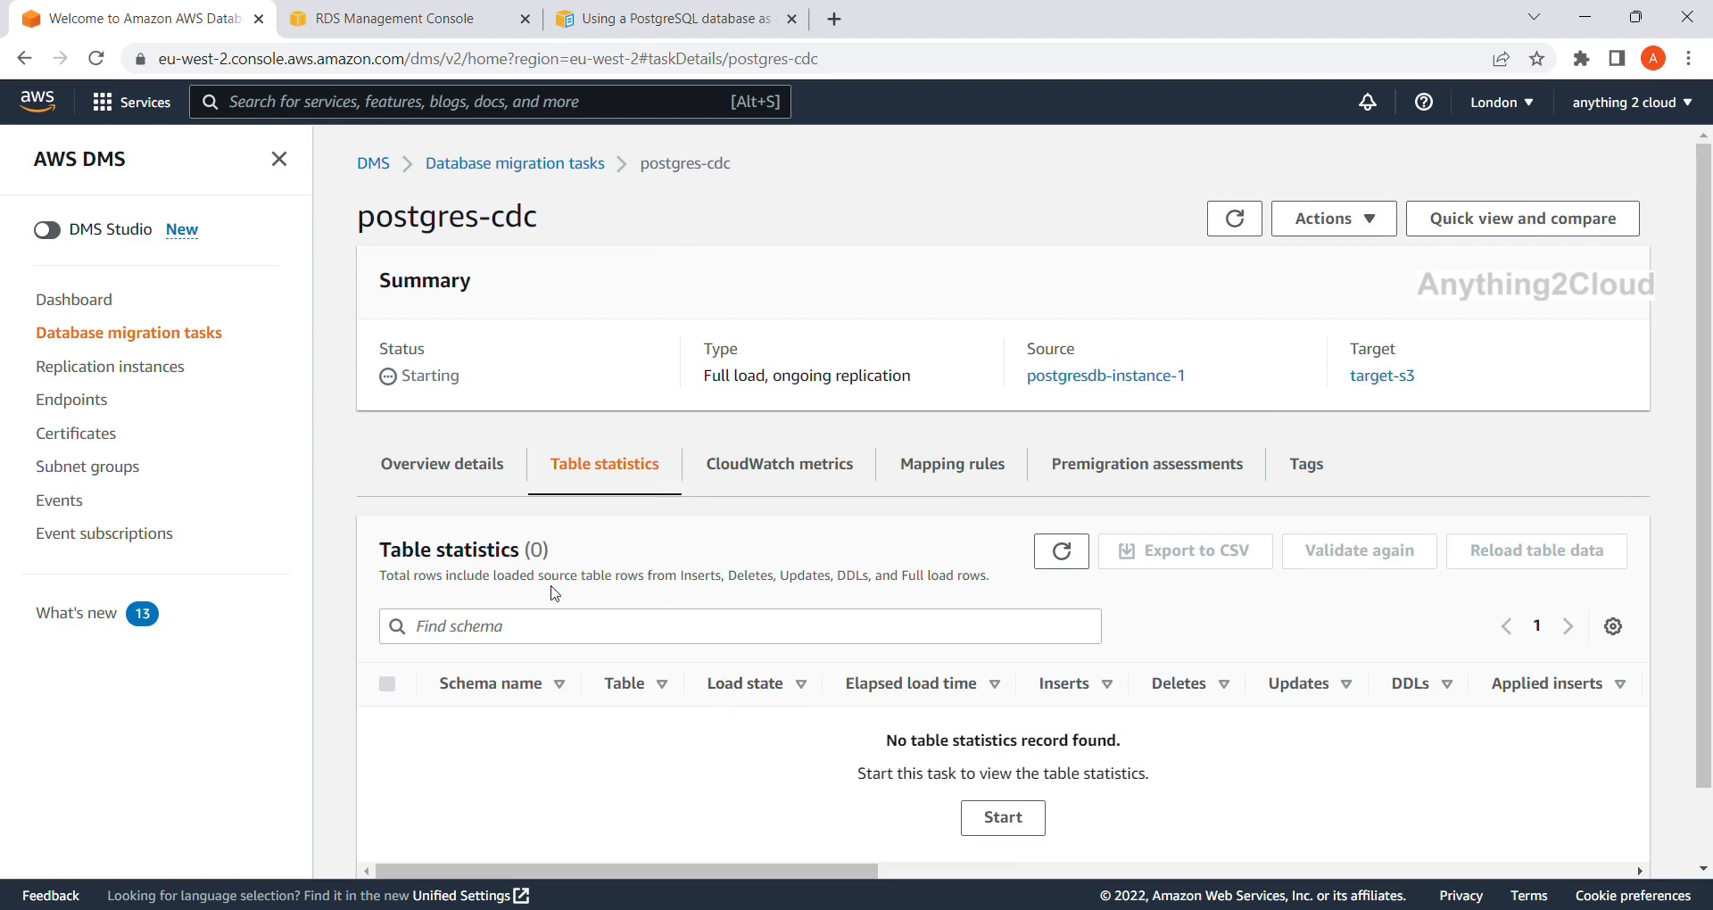
{"action": "left_click", "coordinate": [1253, 224]}
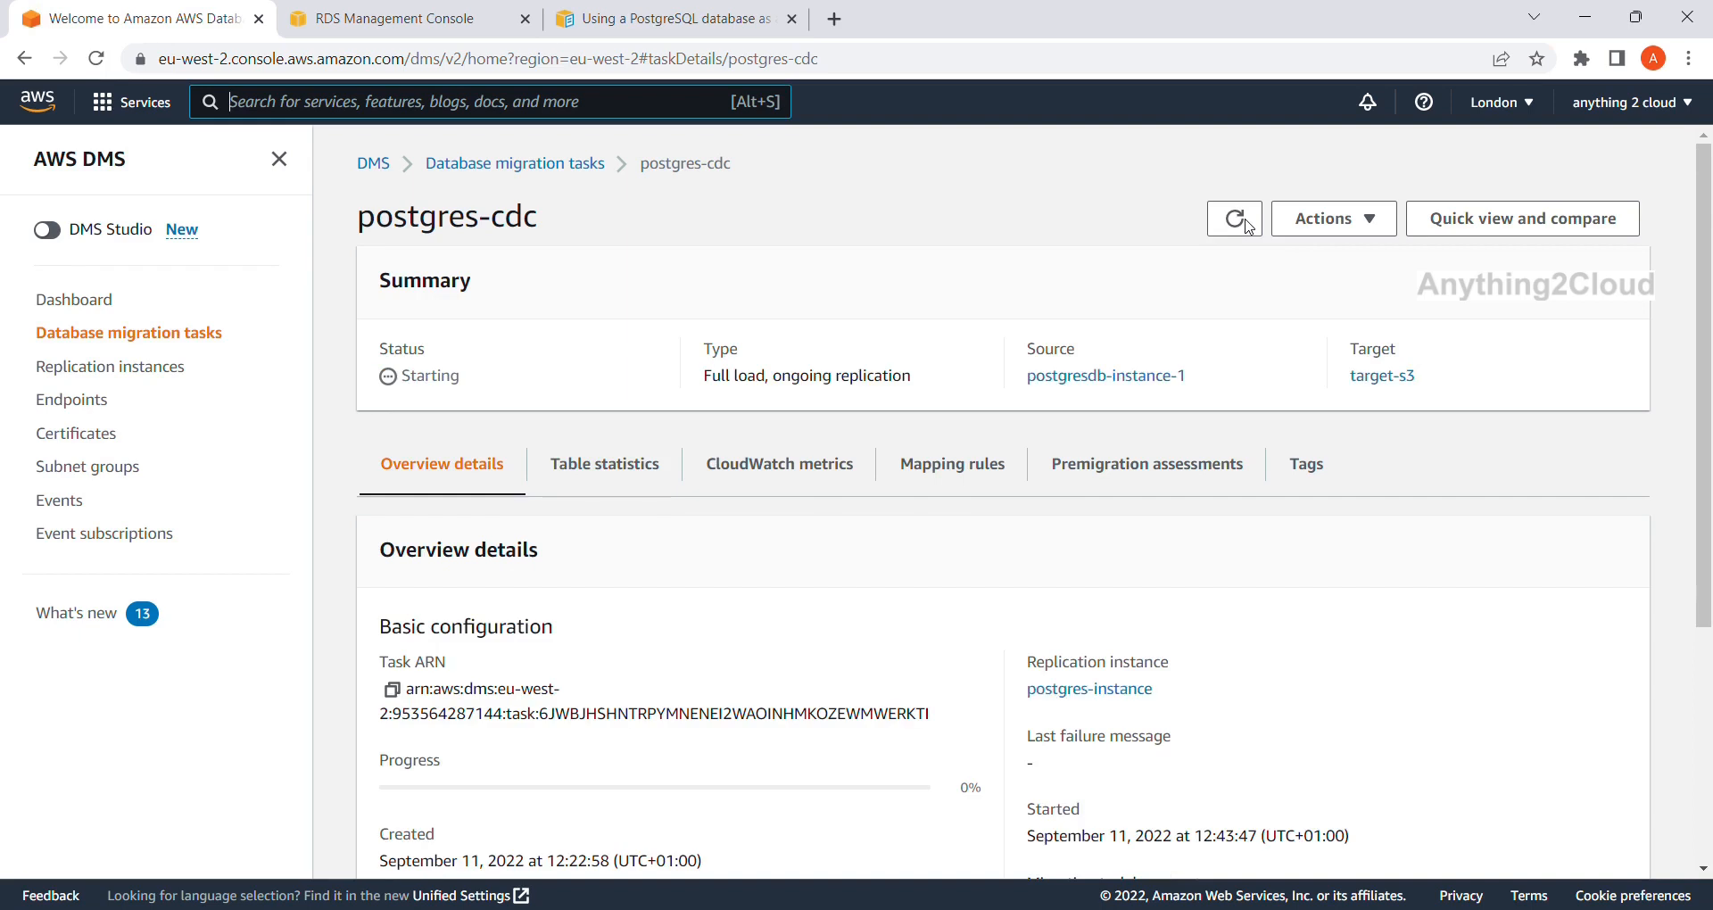
{"action": "left_click", "coordinate": [1249, 225]}
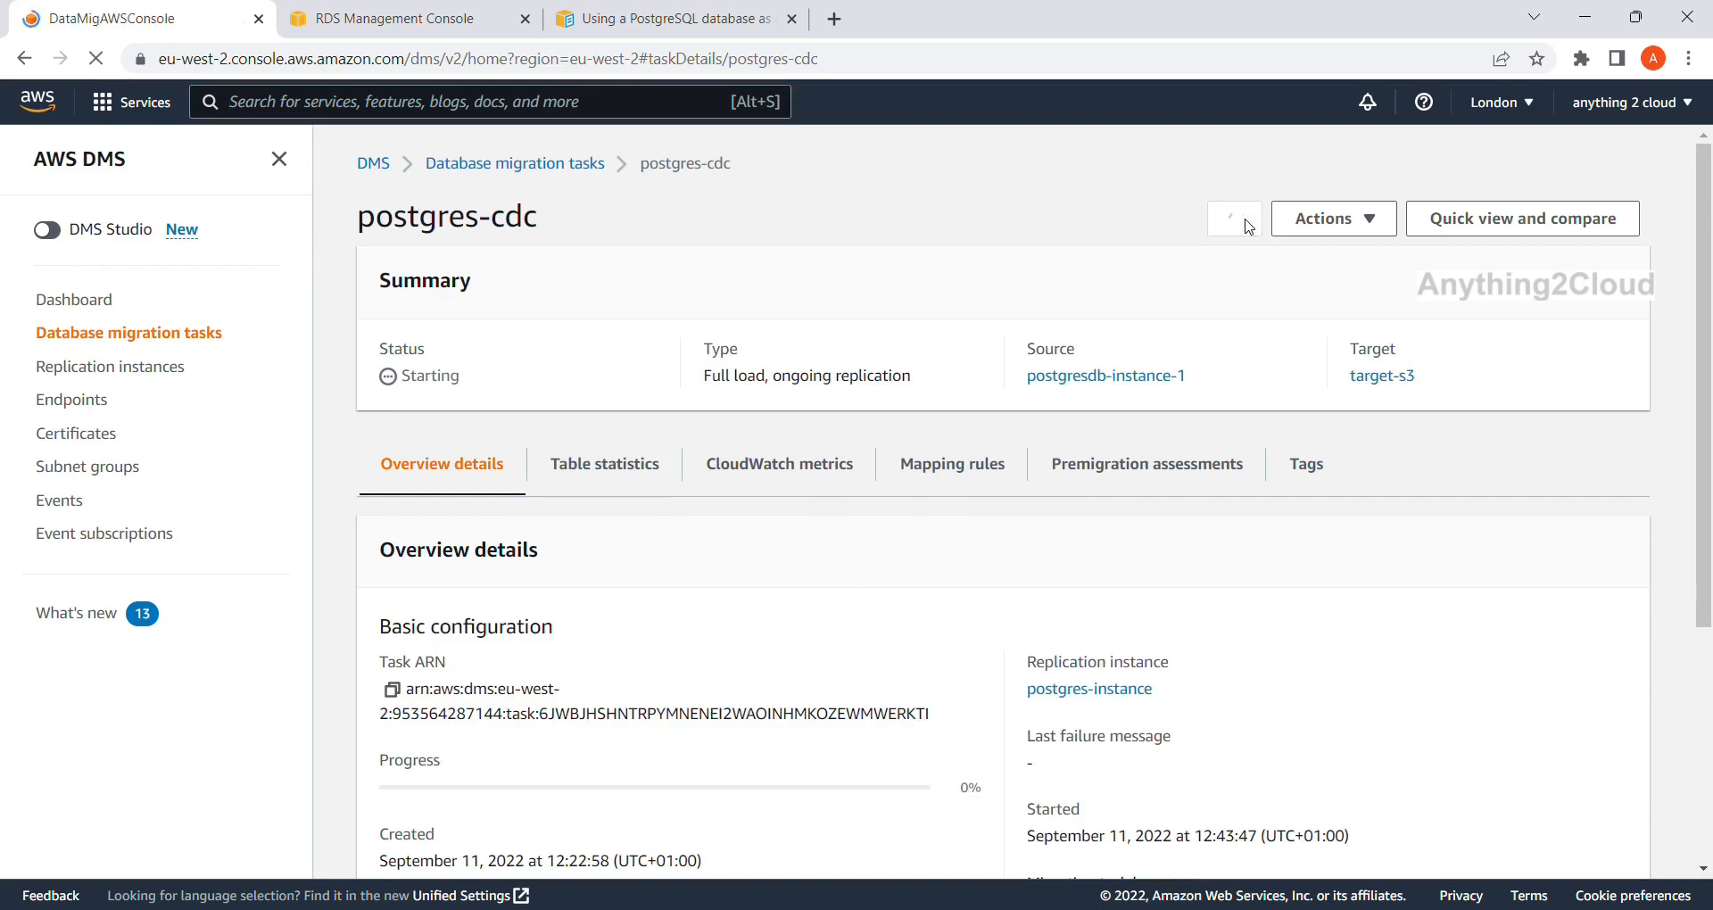
{"action": "left_click", "coordinate": [1249, 225]}
{"action": "left_click", "coordinate": [1248, 225]}
{"action": "left_click", "coordinate": [1249, 225]}
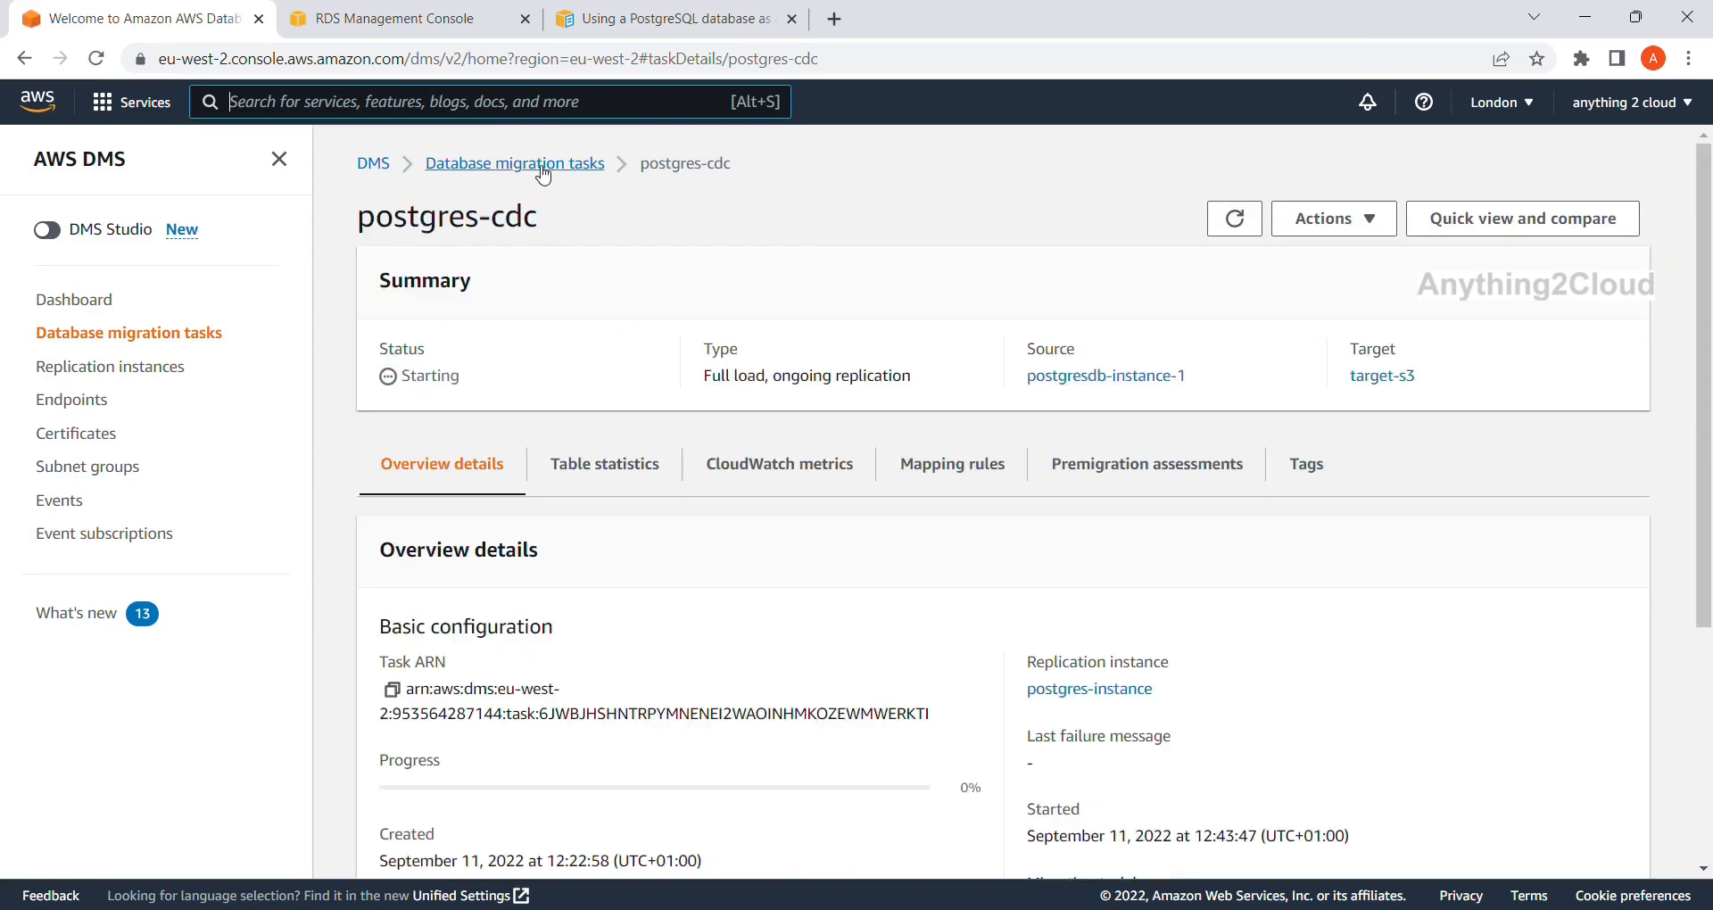
Reopen postgres-cdc from the task list and review its per-table load statistics.
{"action": "left_click", "coordinate": [538, 168]}
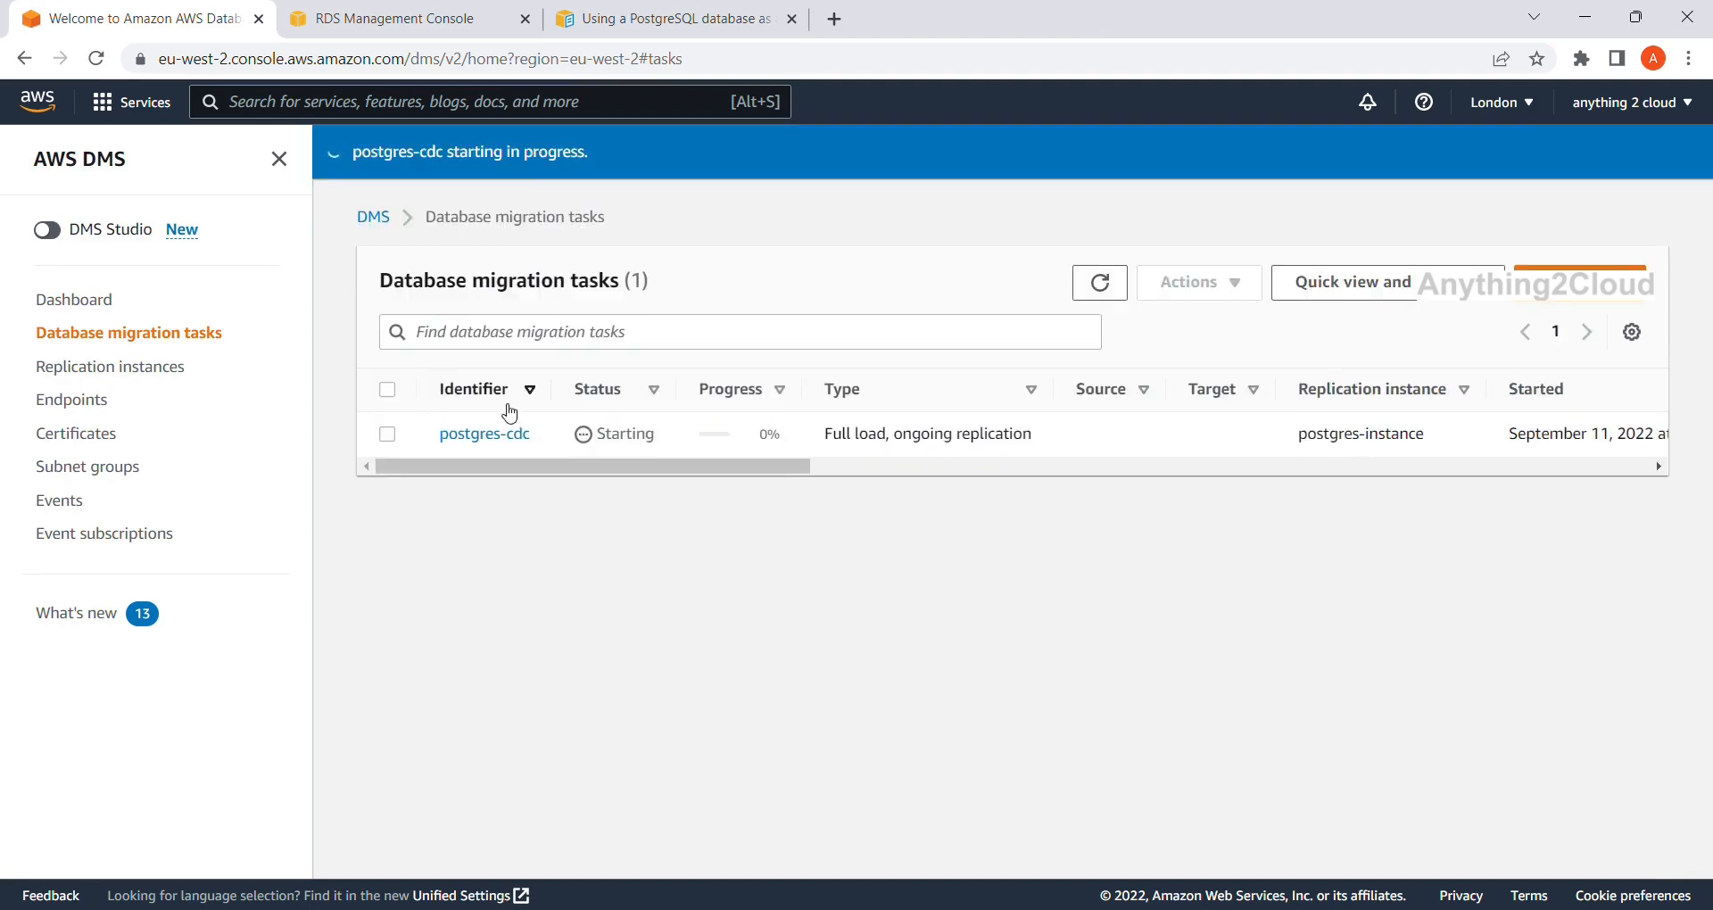
{"action": "left_click", "coordinate": [481, 434]}
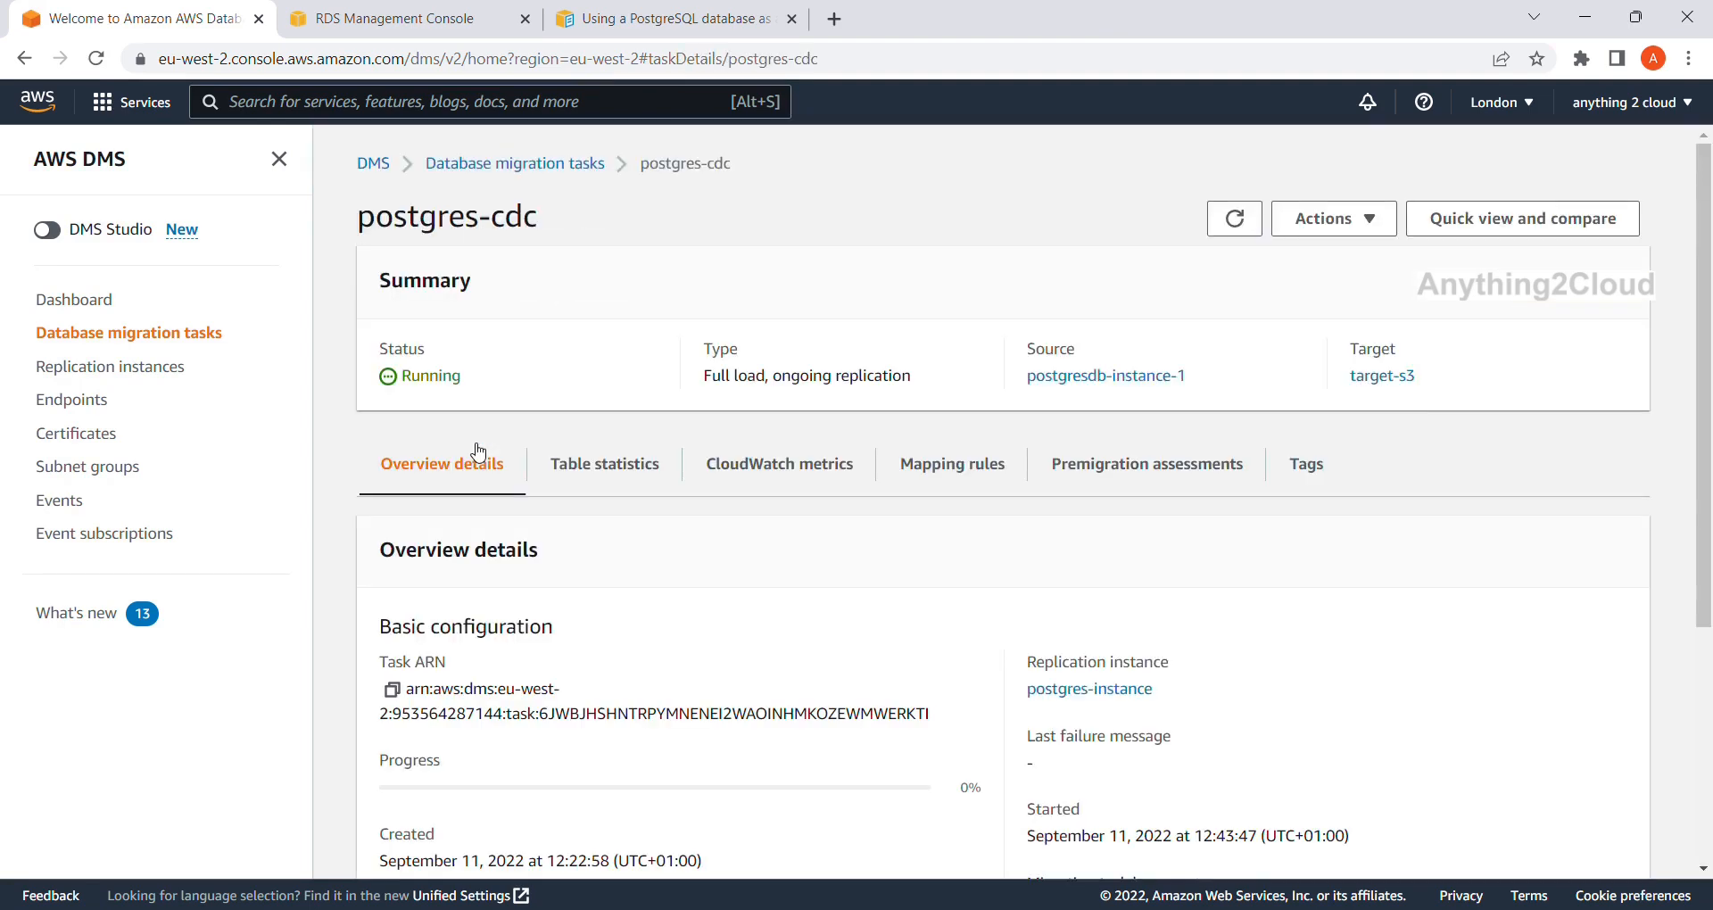
{"action": "left_click", "coordinate": [606, 466]}
{"action": "left_click_drag", "start_coordinate": [769, 763], "coordinate": [1118, 742]}
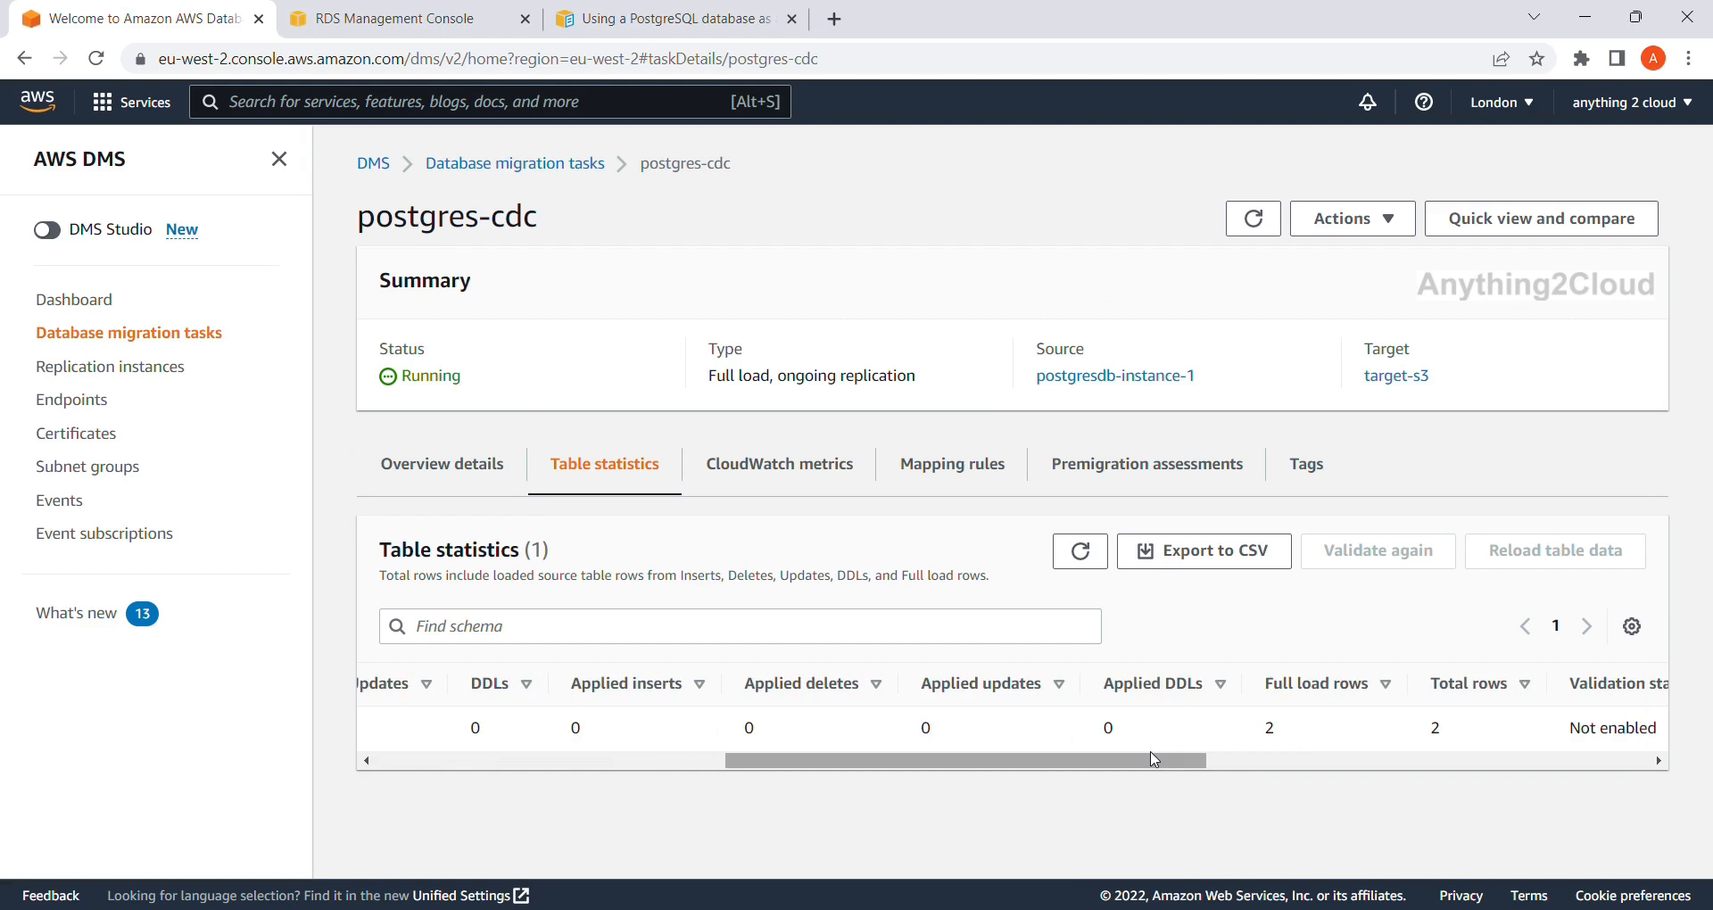
{"action": "left_click_drag", "start_coordinate": [1153, 765], "coordinate": [1193, 763]}
{"action": "left_click", "coordinate": [1250, 218]}
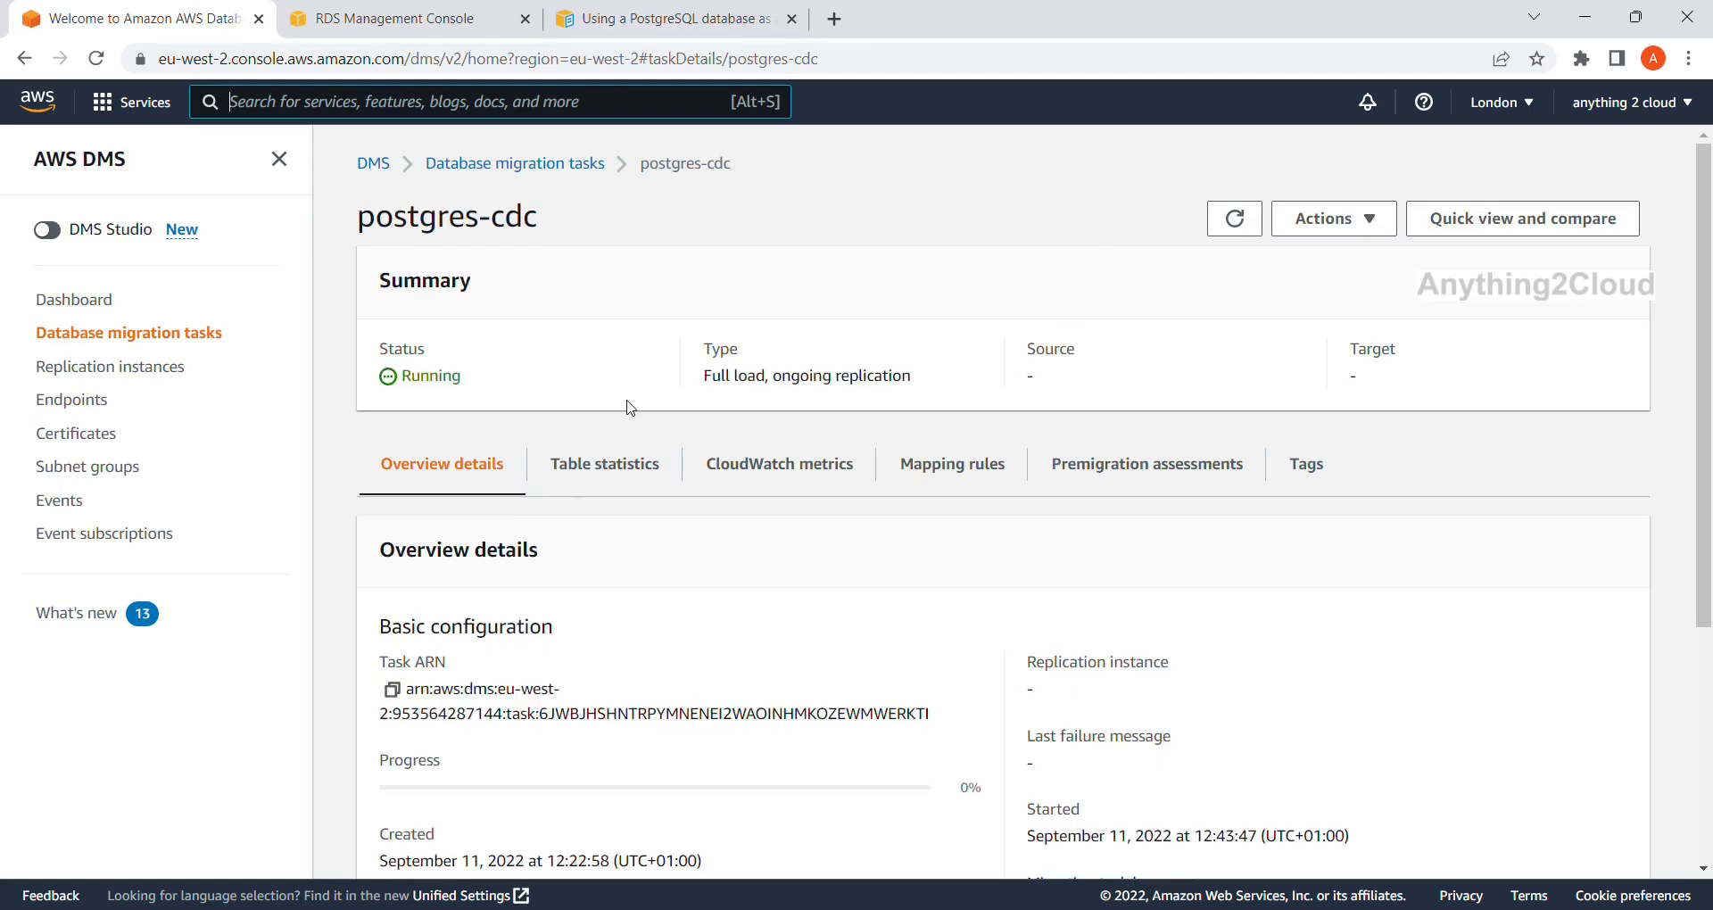
Back in the task list, refresh until postgres-cdc shows Load complete at 100%.
{"action": "left_click", "coordinate": [484, 169]}
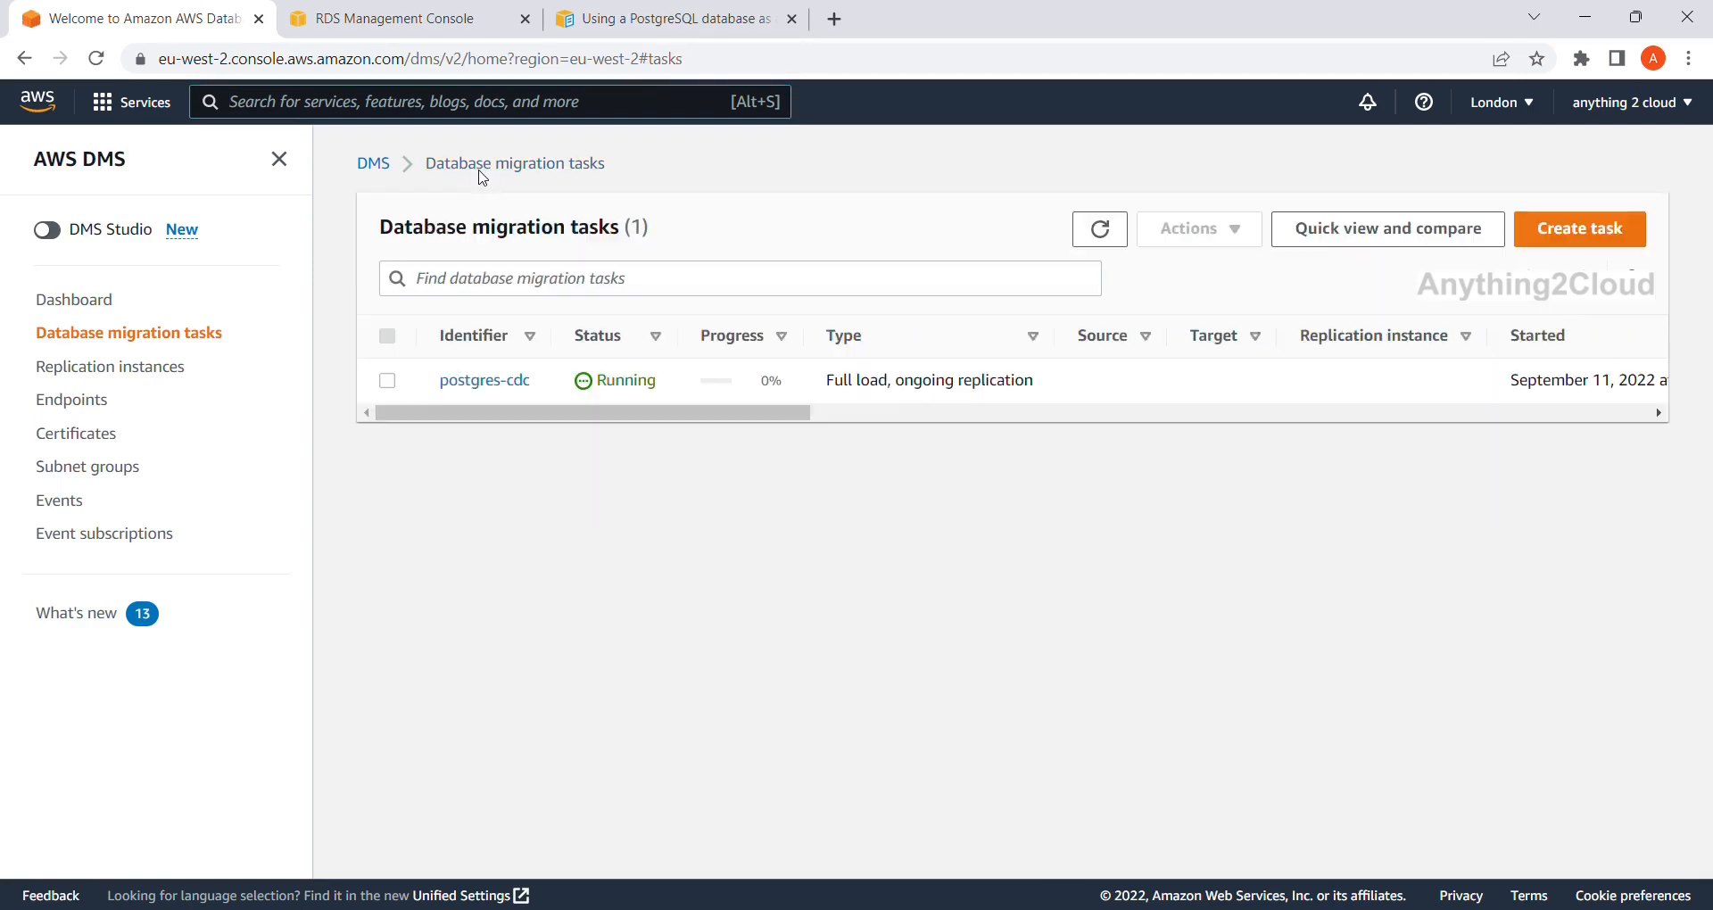
{"action": "left_click", "coordinate": [1116, 233]}
{"action": "left_click", "coordinate": [1121, 234]}
{"action": "left_click", "coordinate": [387, 380]}
{"action": "left_click", "coordinate": [1115, 233]}
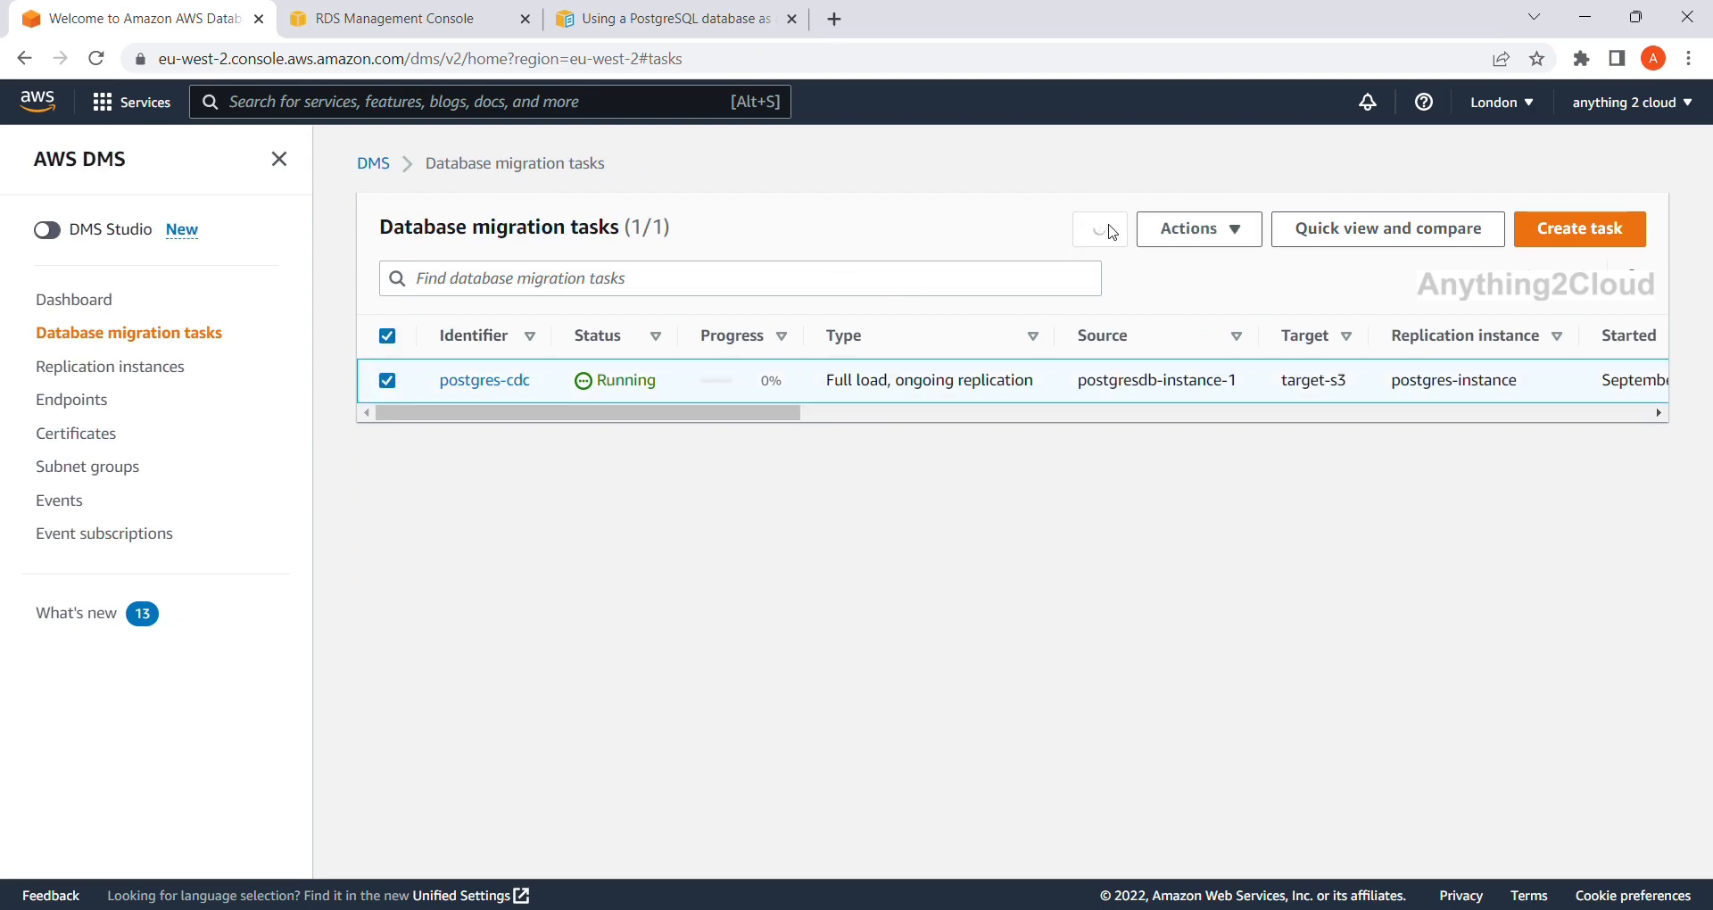
{"action": "left_click", "coordinate": [1115, 233]}
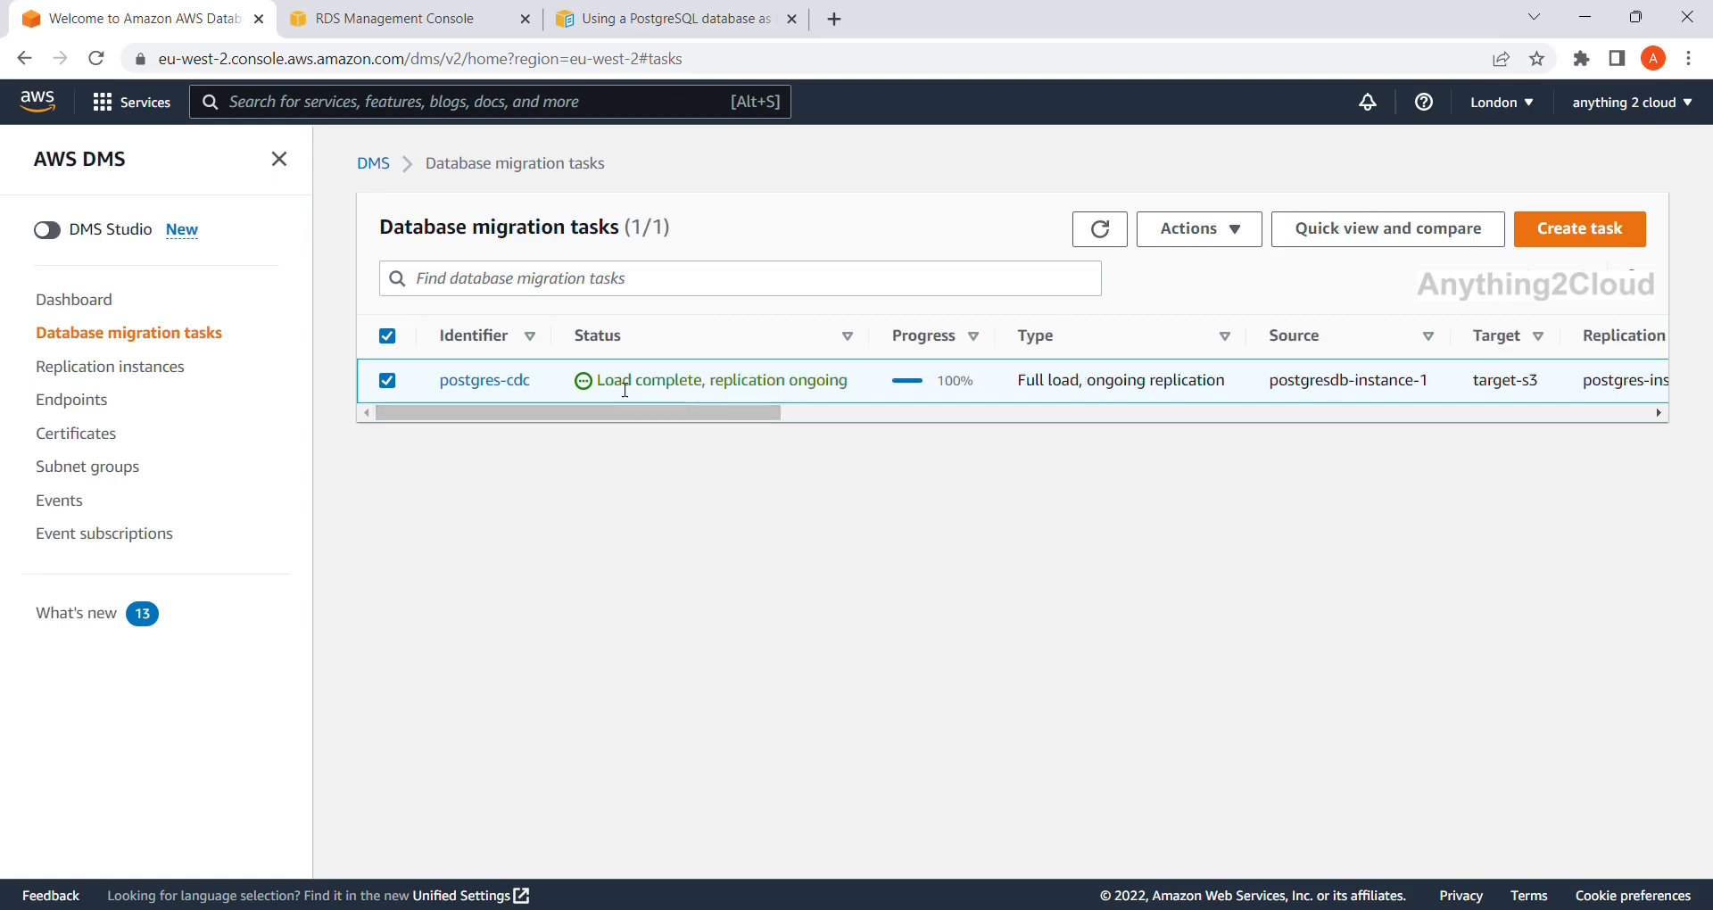
Open postgres-cdc and review its per-table load statistics.
{"action": "left_click", "coordinate": [482, 382]}
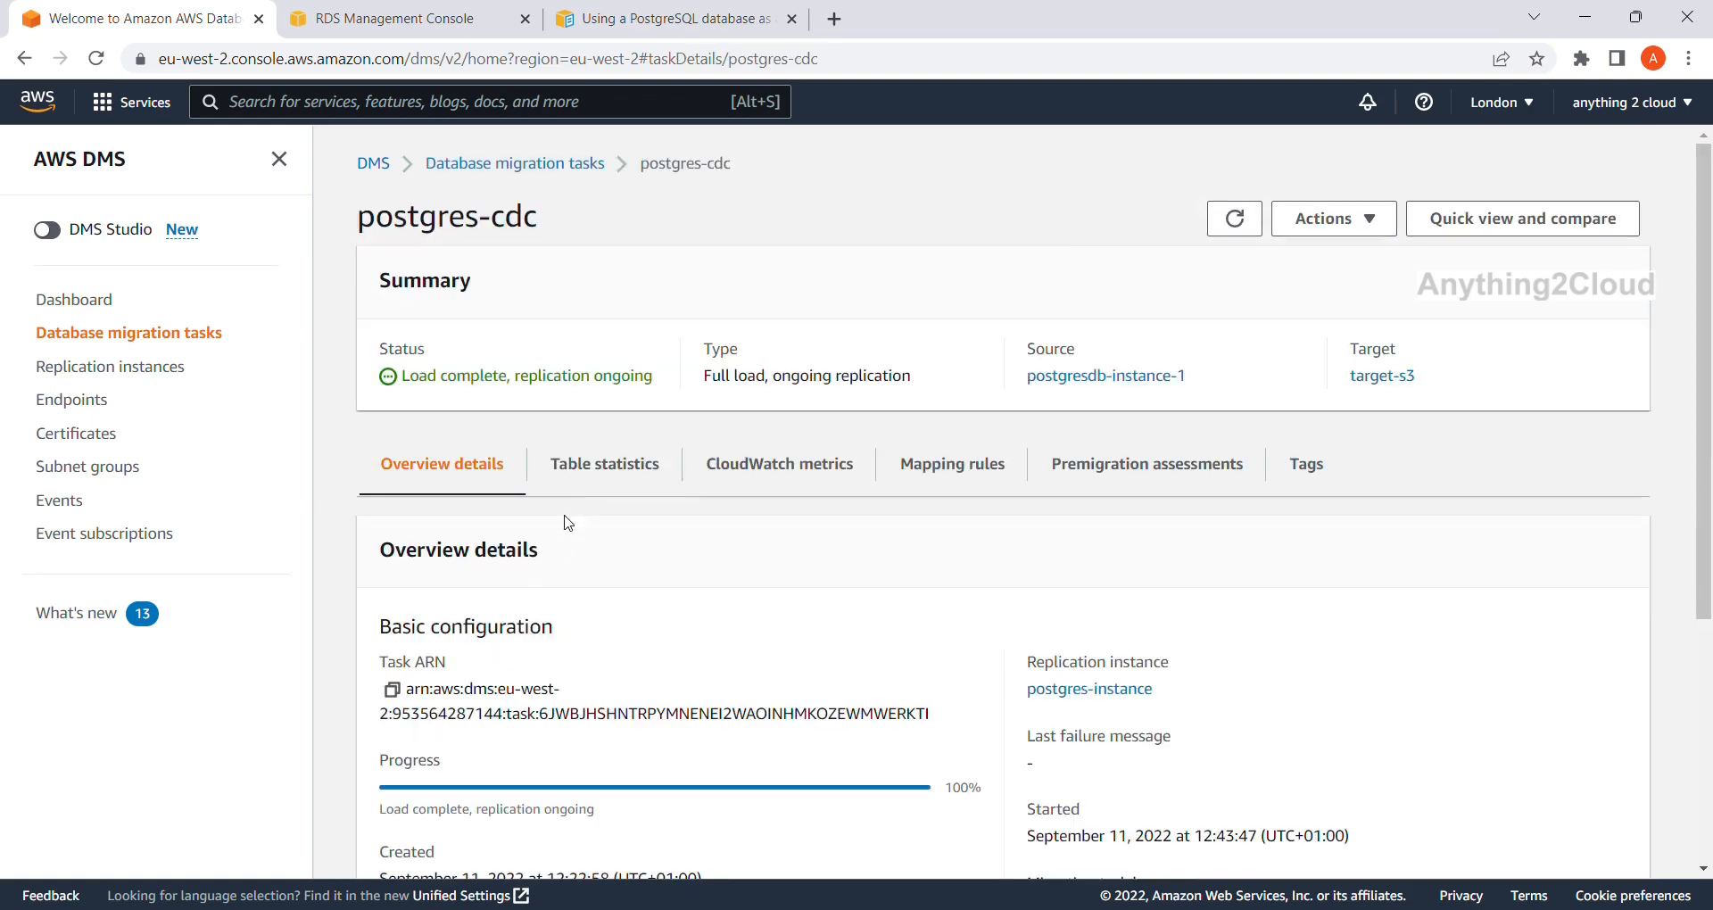
{"action": "left_click", "coordinate": [590, 470]}
{"action": "left_click_drag", "start_coordinate": [654, 761], "coordinate": [485, 791]}
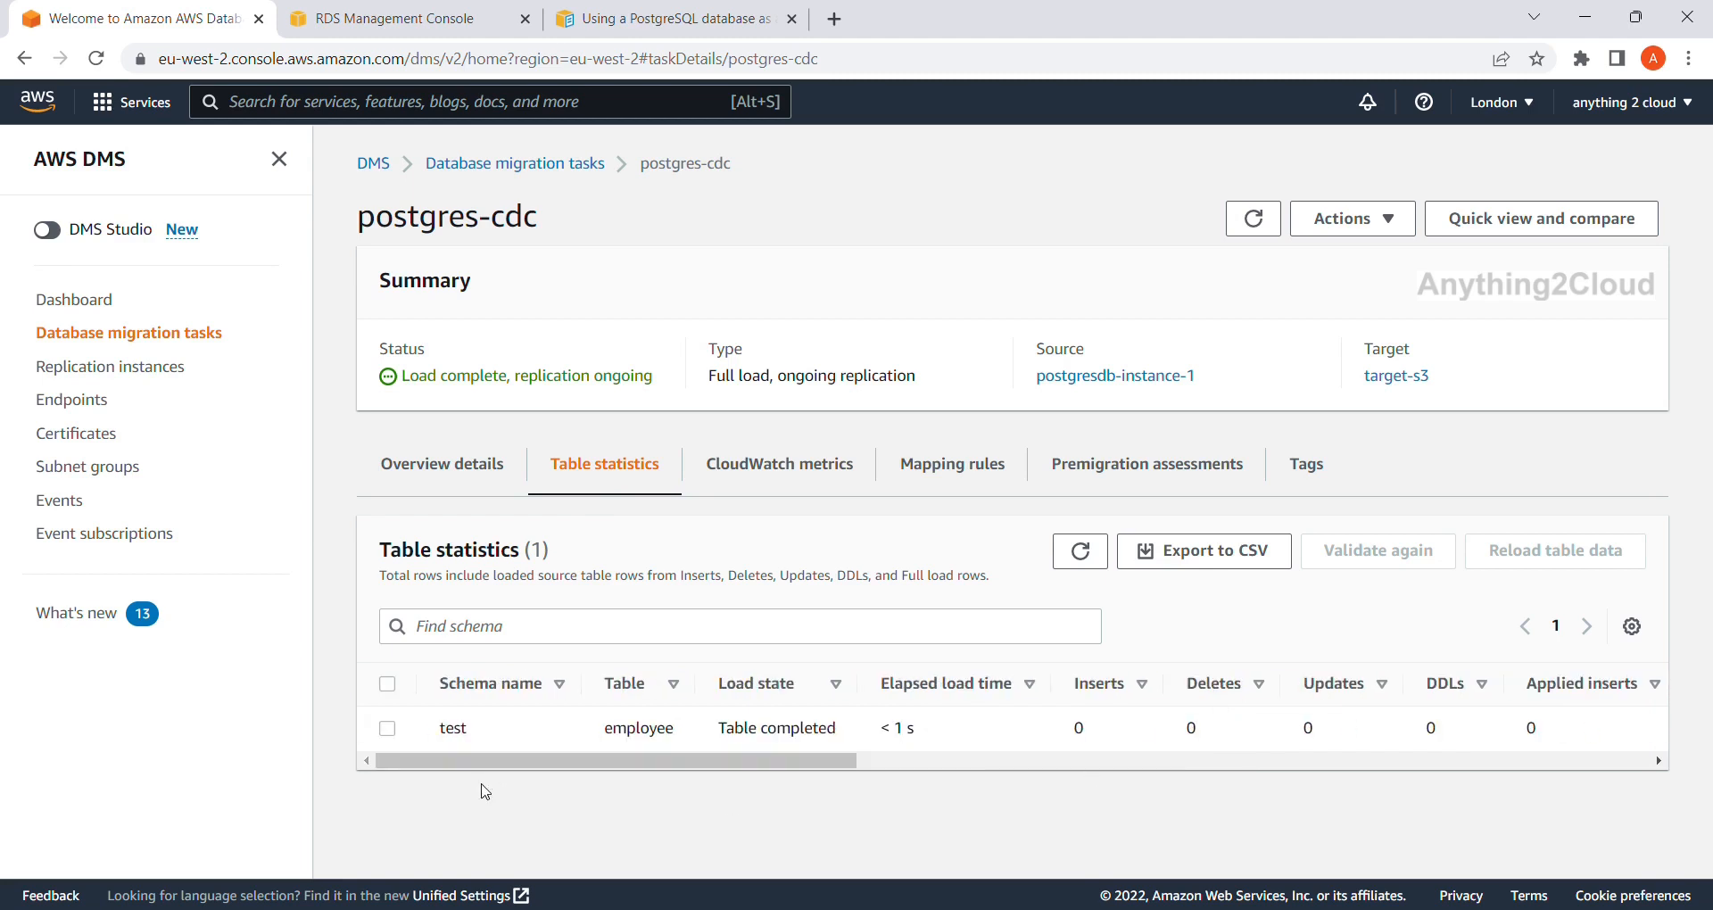
Check the target-s3 endpoint's JSON settings and open the postgres-cdc bucket.
{"action": "left_click", "coordinate": [1418, 382]}
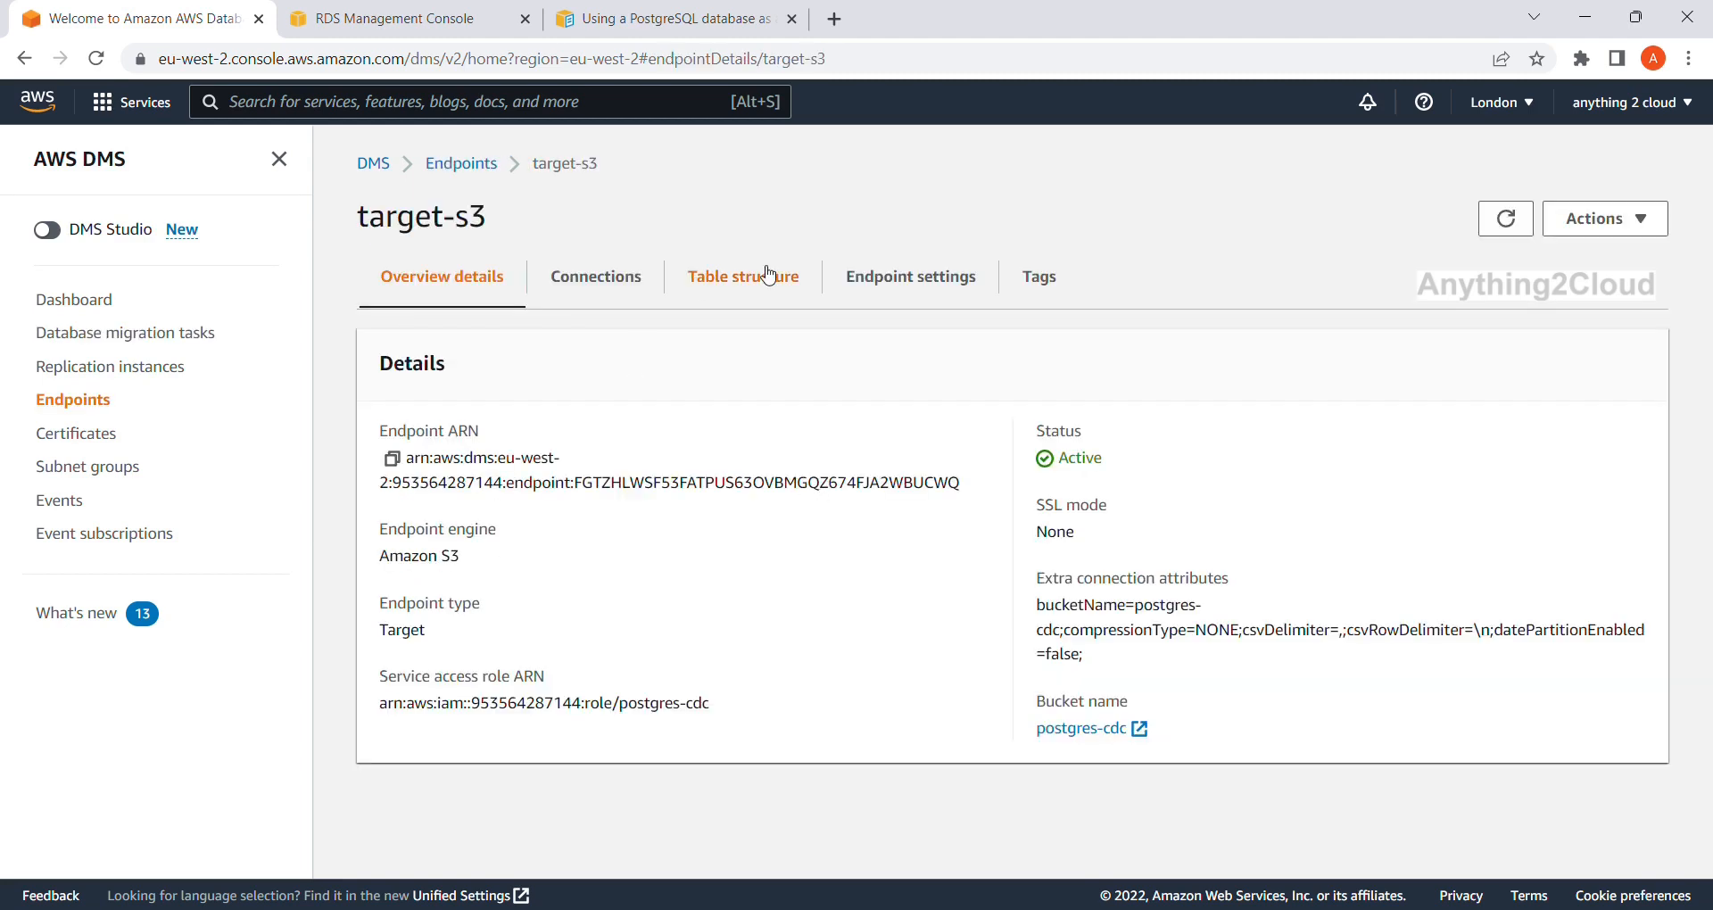
{"action": "left_click", "coordinate": [917, 285]}
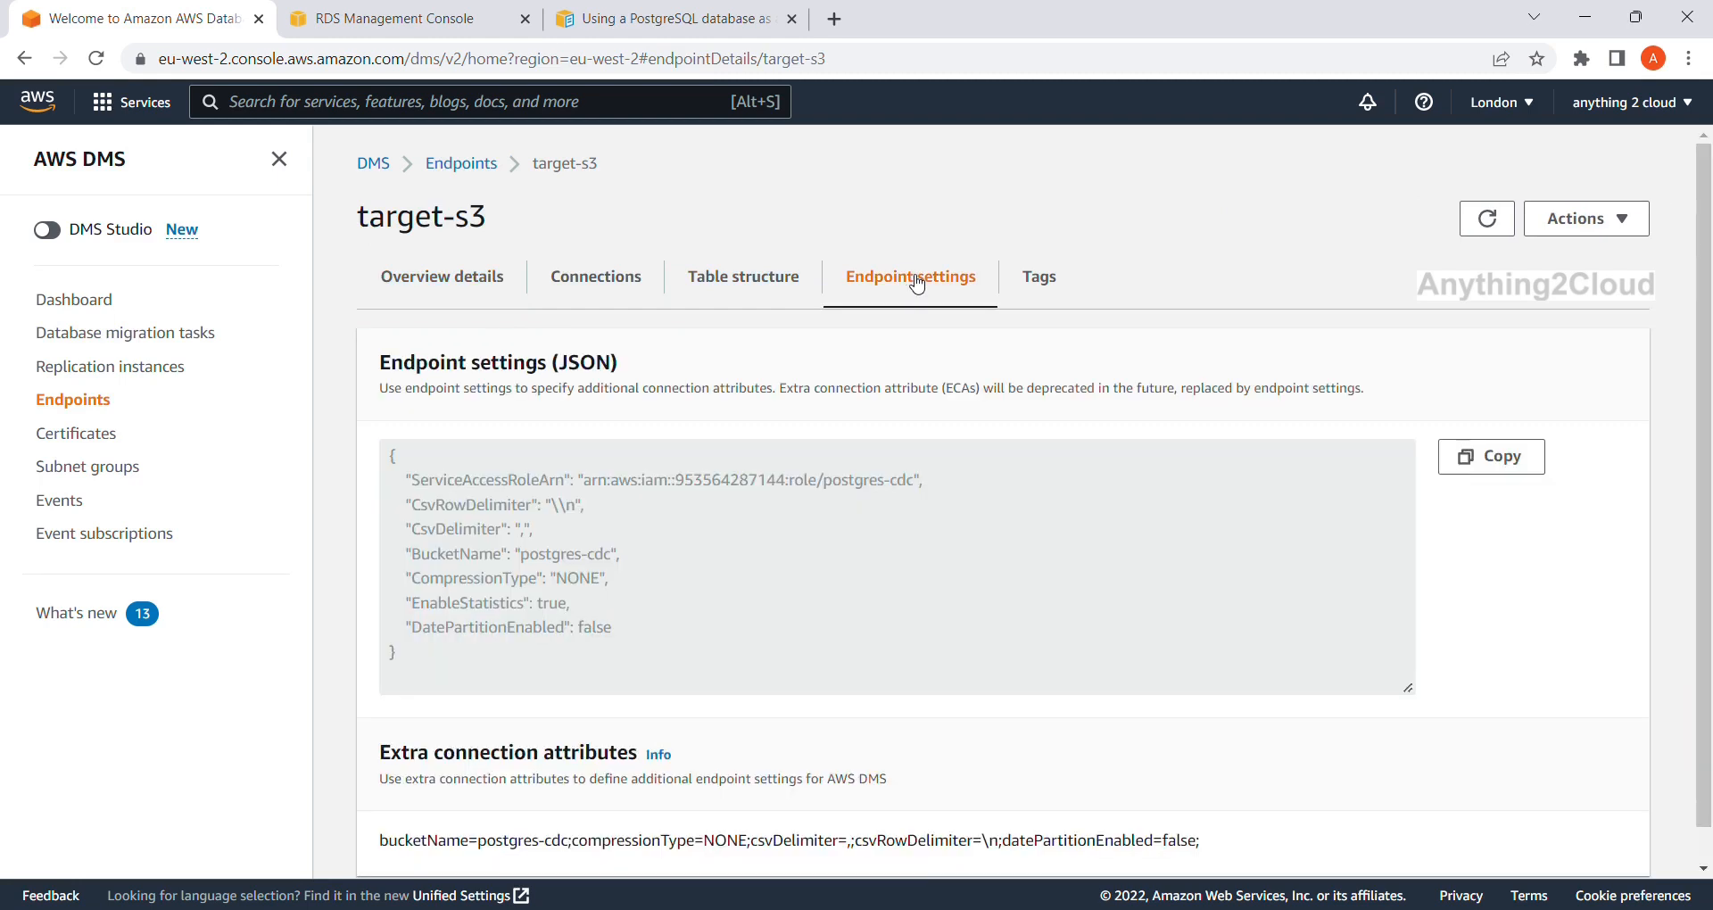
{"action": "left_click", "coordinate": [440, 286]}
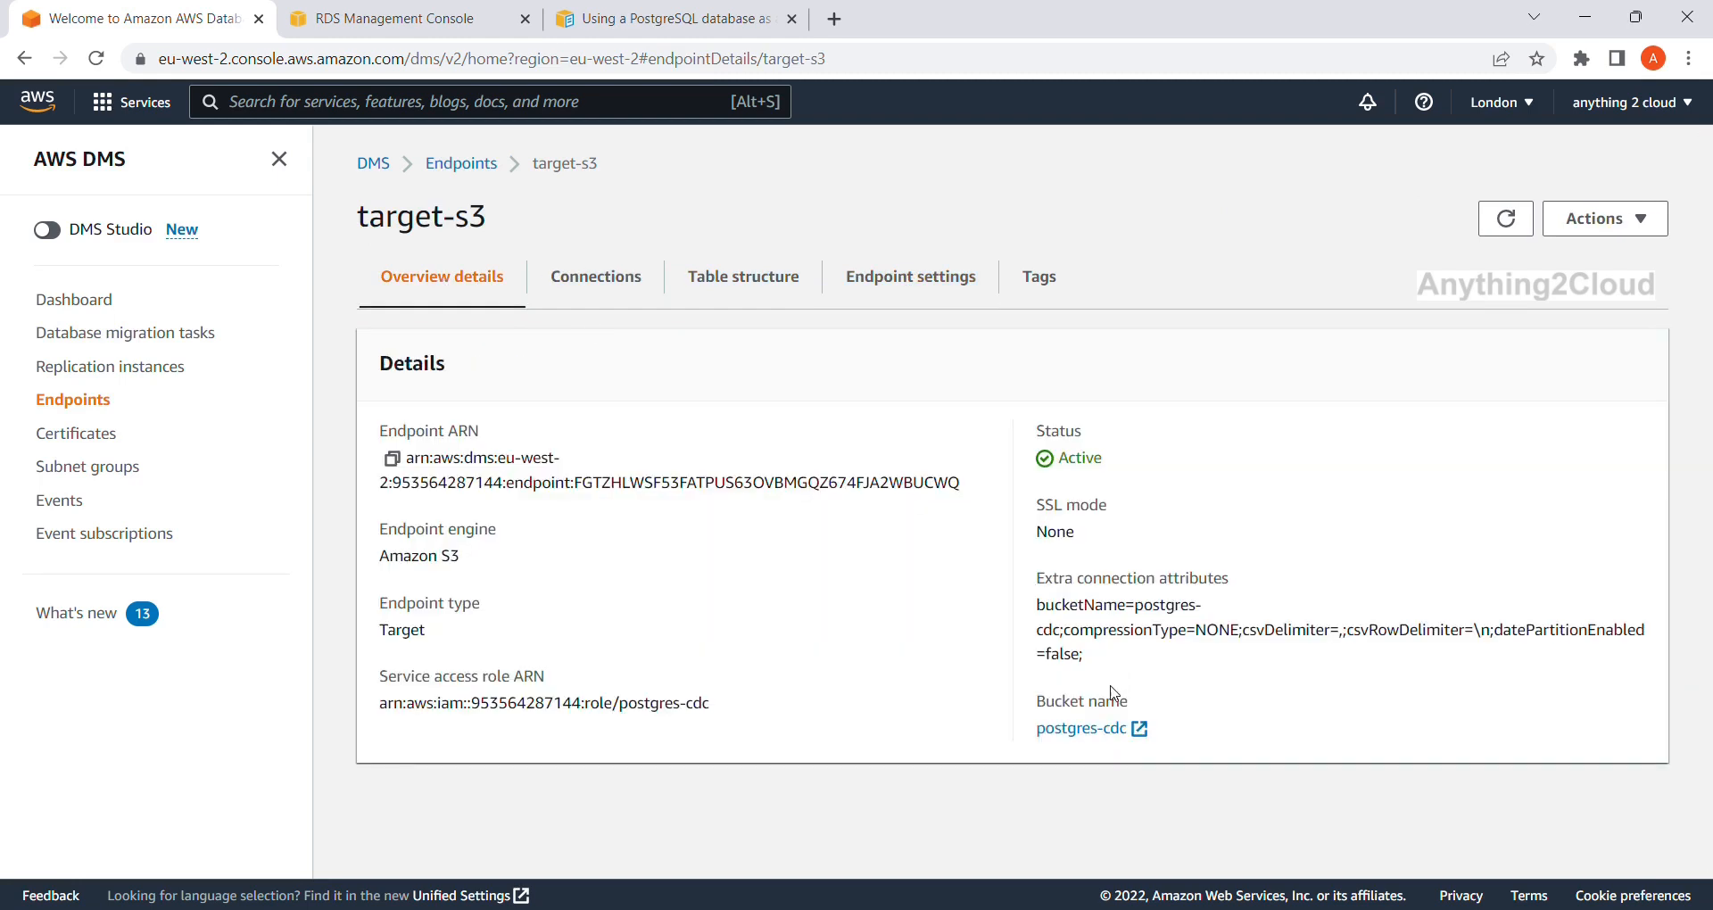
{"action": "left_click", "coordinate": [1081, 729]}
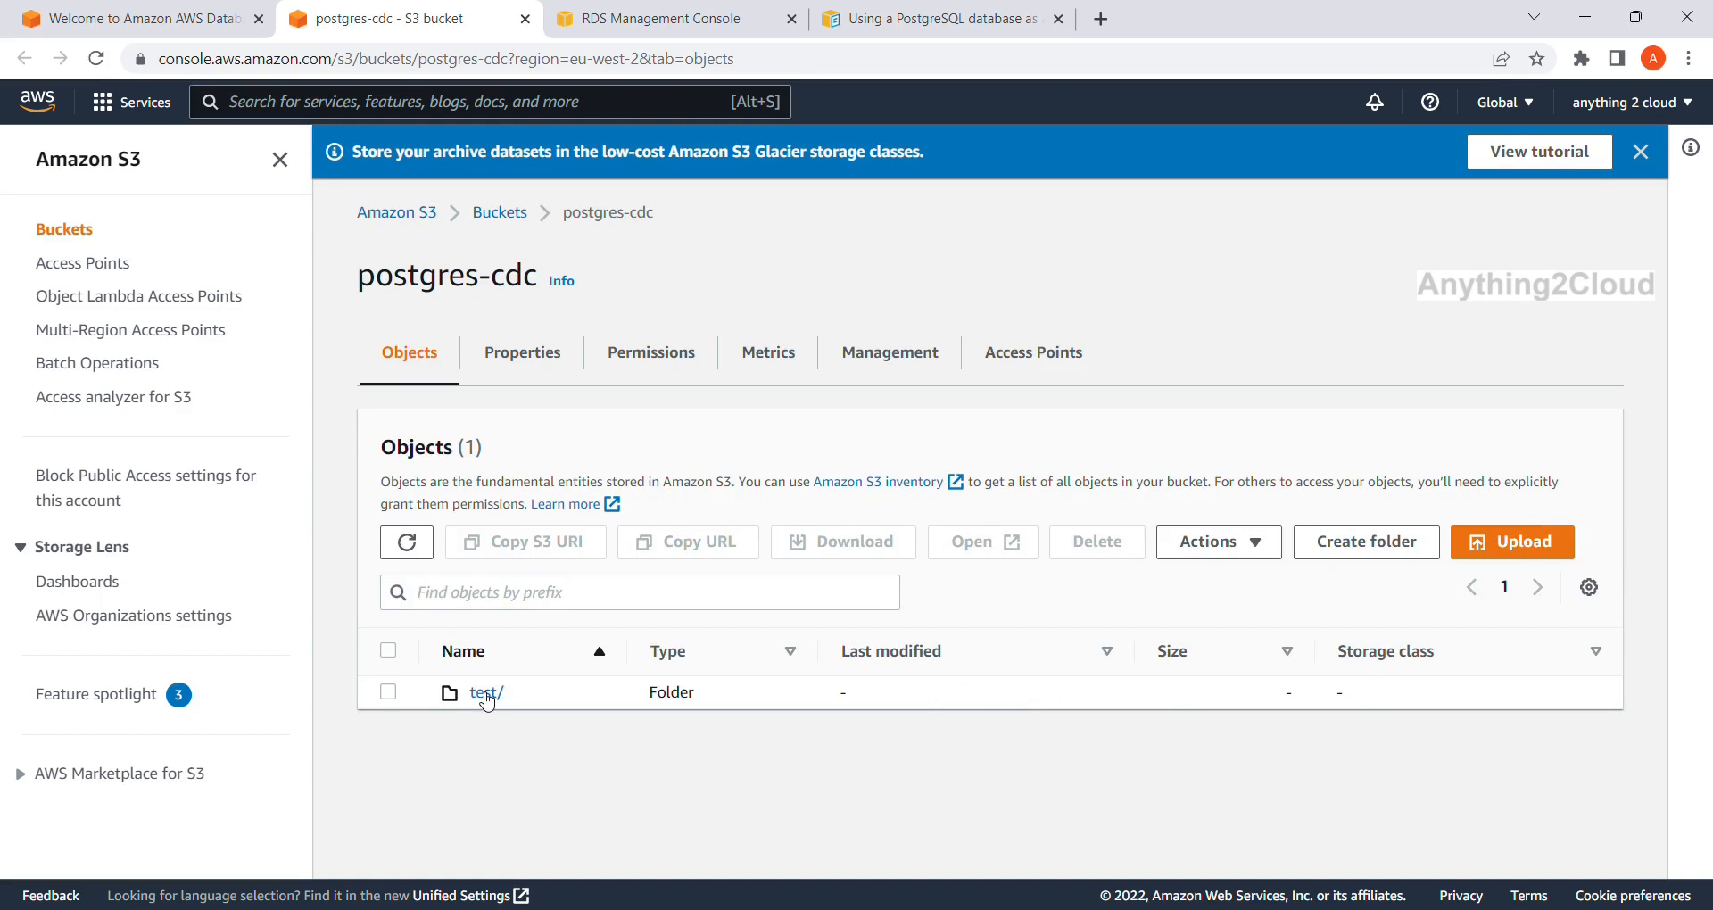
Open LOAD00000001.csv inside the bucket's test/employee/ folder.
{"action": "left_click", "coordinate": [487, 693]}
{"action": "left_click", "coordinate": [502, 689]}
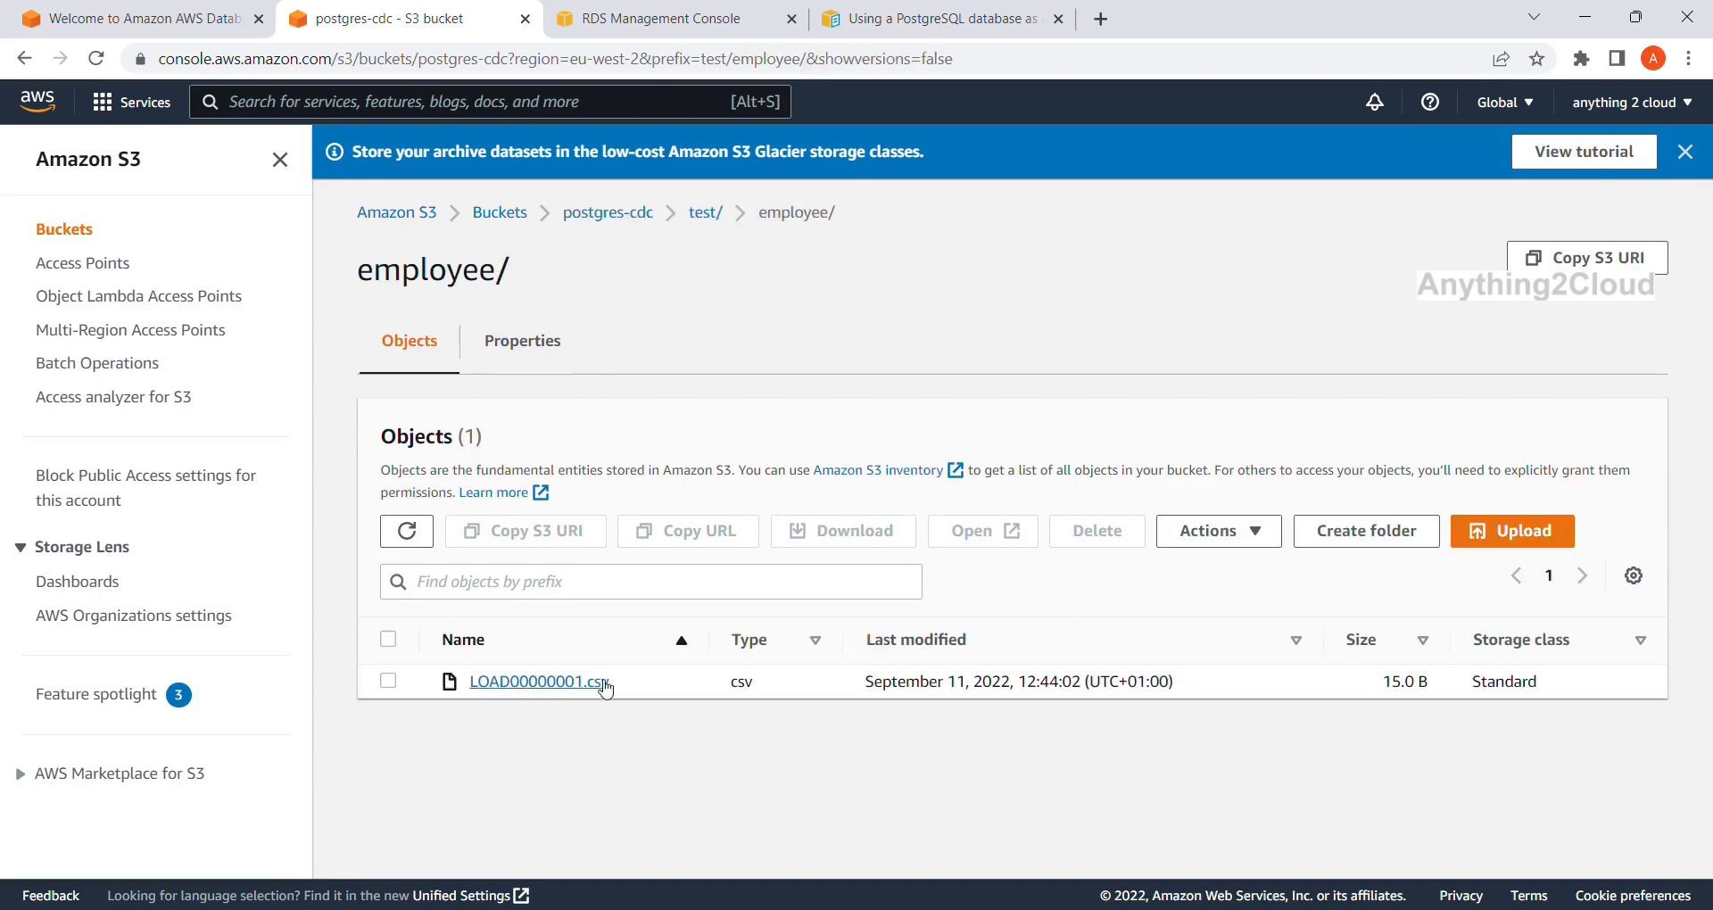
{"action": "left_click", "coordinate": [388, 681]}
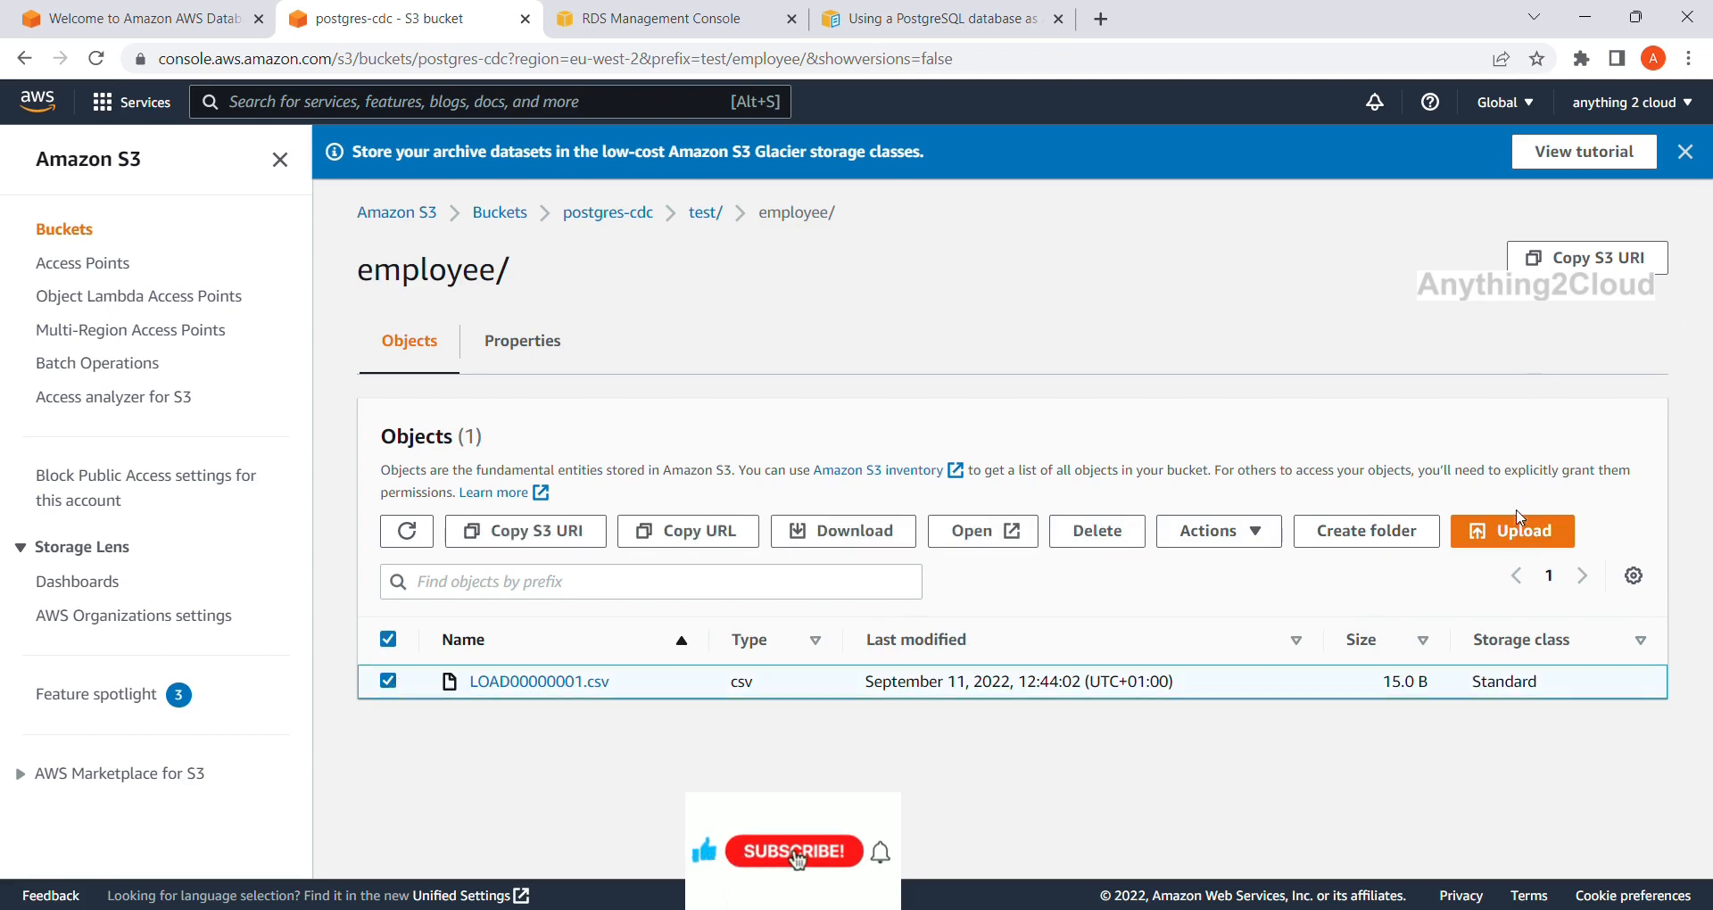
{"action": "left_click", "coordinate": [541, 683]}
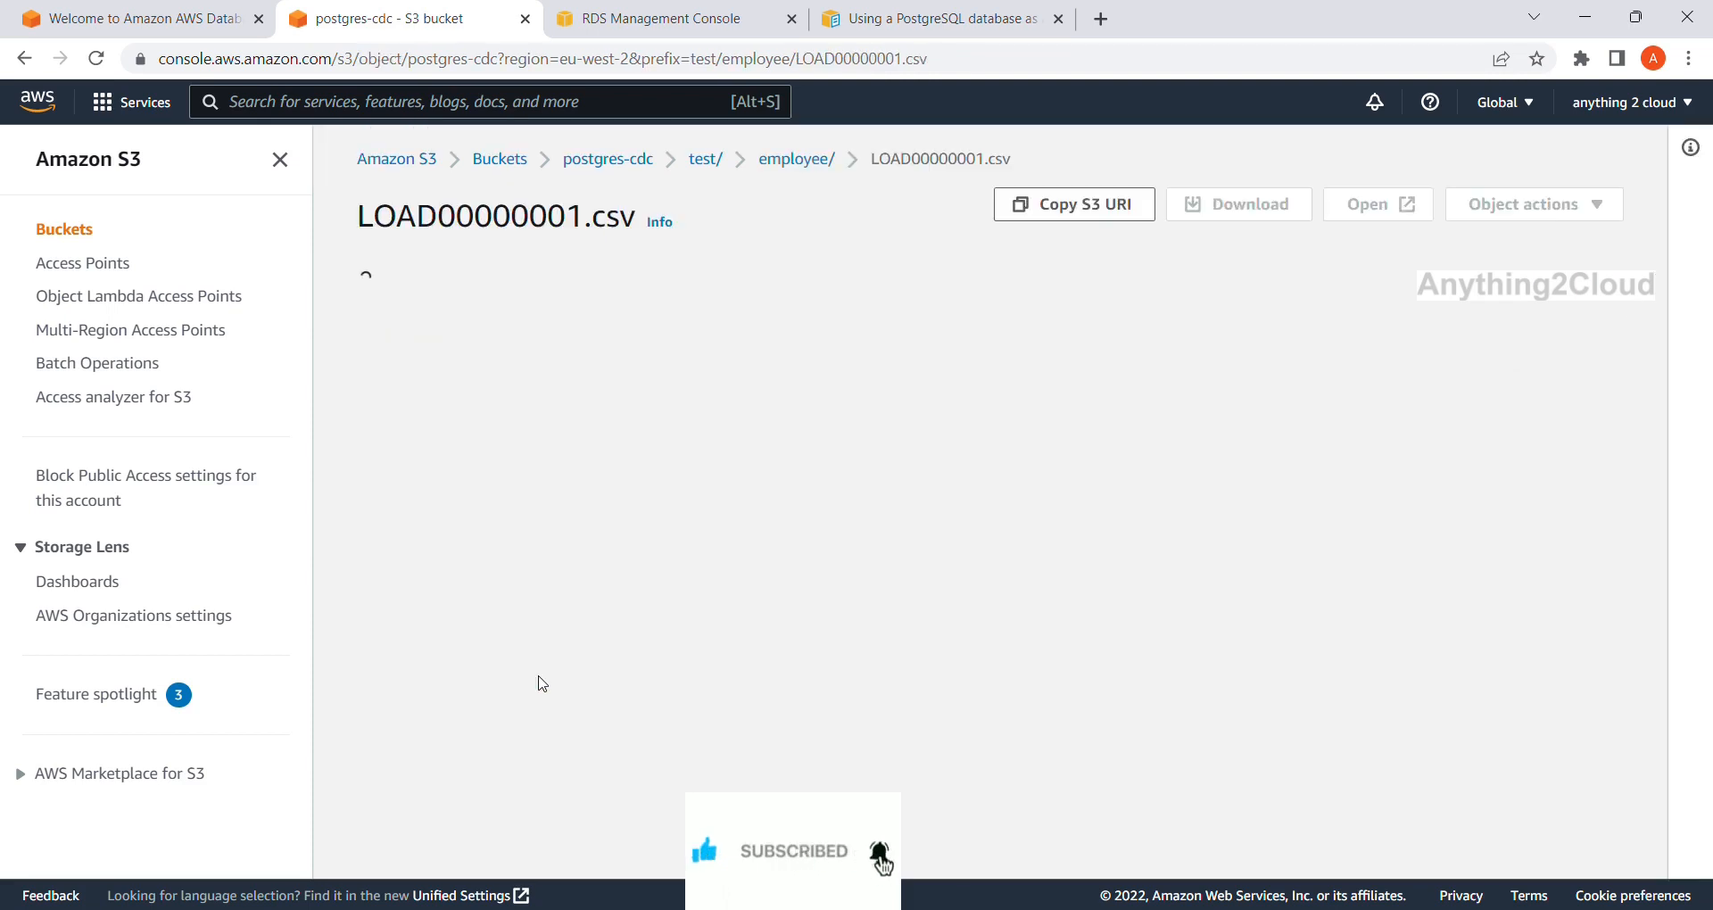
Query the CSV with S3 Select, confirming 2 employee records, then return to DMS migration tasks.
{"action": "left_click", "coordinate": [1582, 207]}
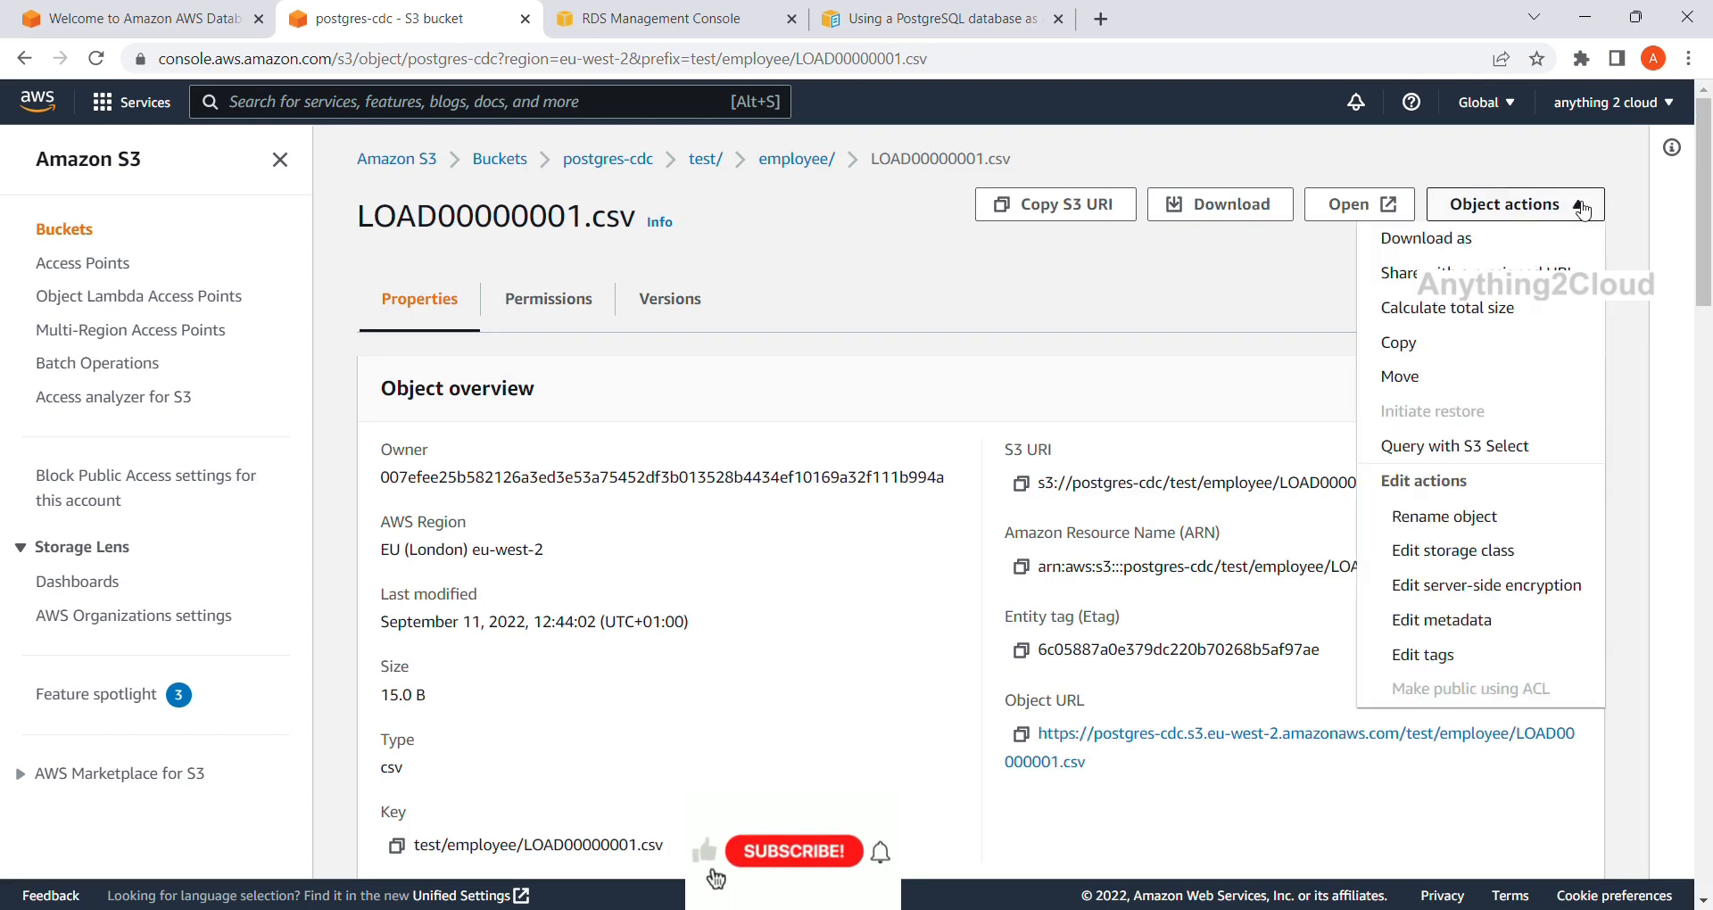
{"action": "left_click", "coordinate": [1474, 458]}
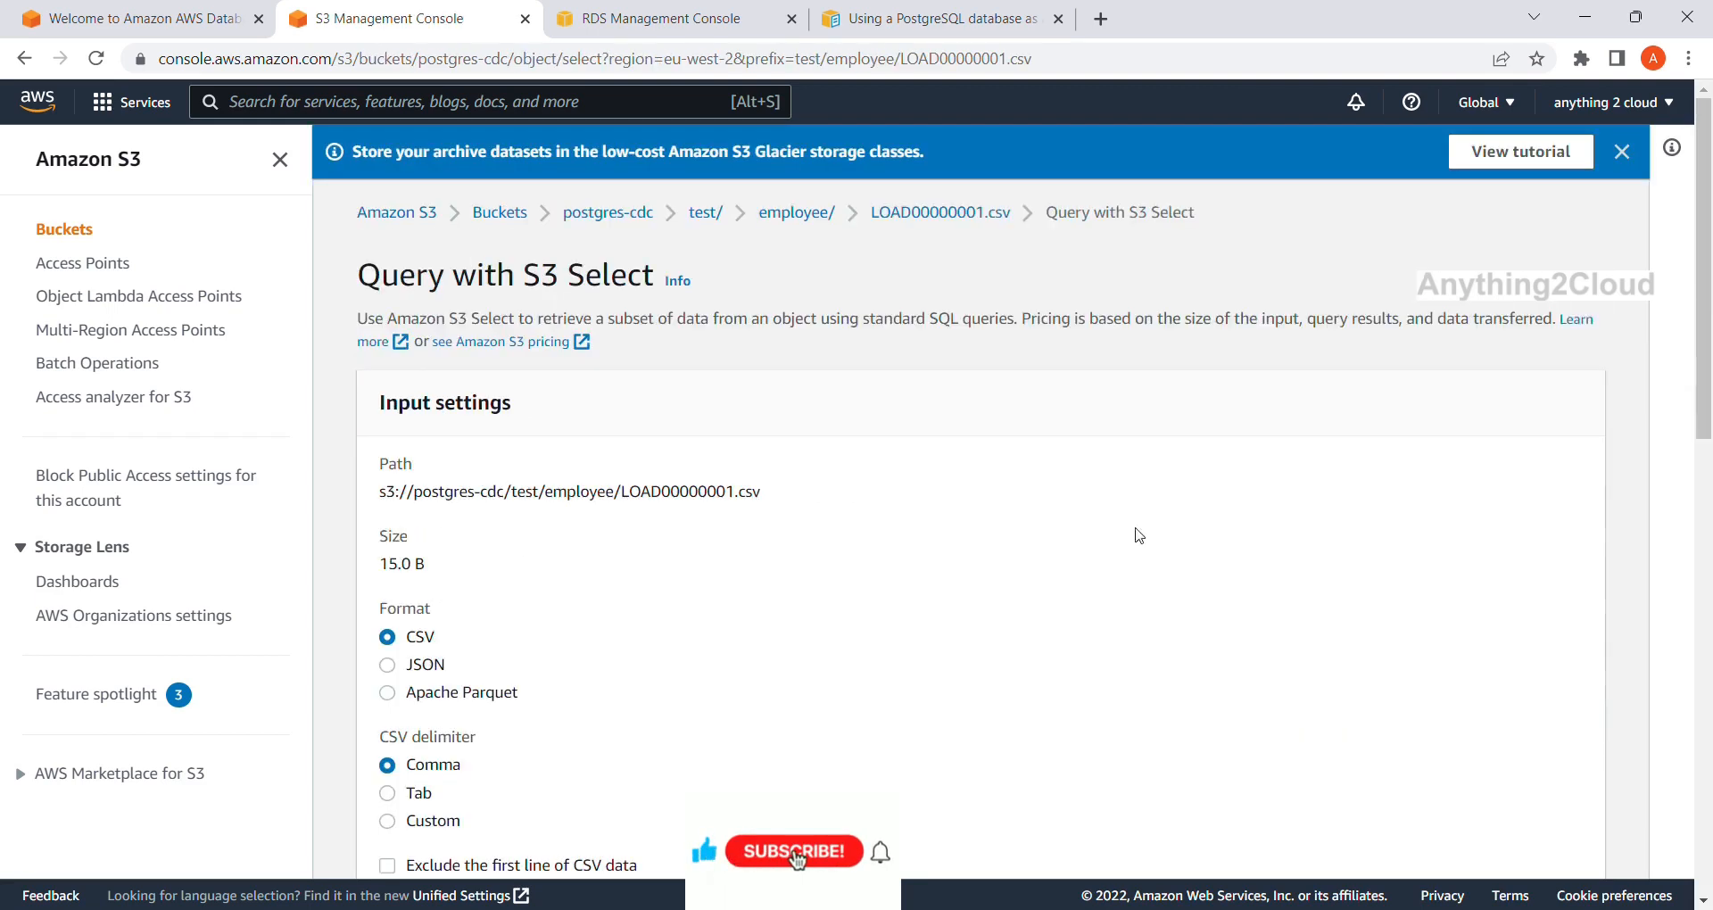
{"action": "scroll", "coordinate": [858, 640], "scroll_direction": "down", "scroll_amount": 10}
{"action": "left_click", "coordinate": [733, 675]}
{"action": "scroll", "coordinate": [730, 674], "scroll_direction": "down", "scroll_amount": 6}
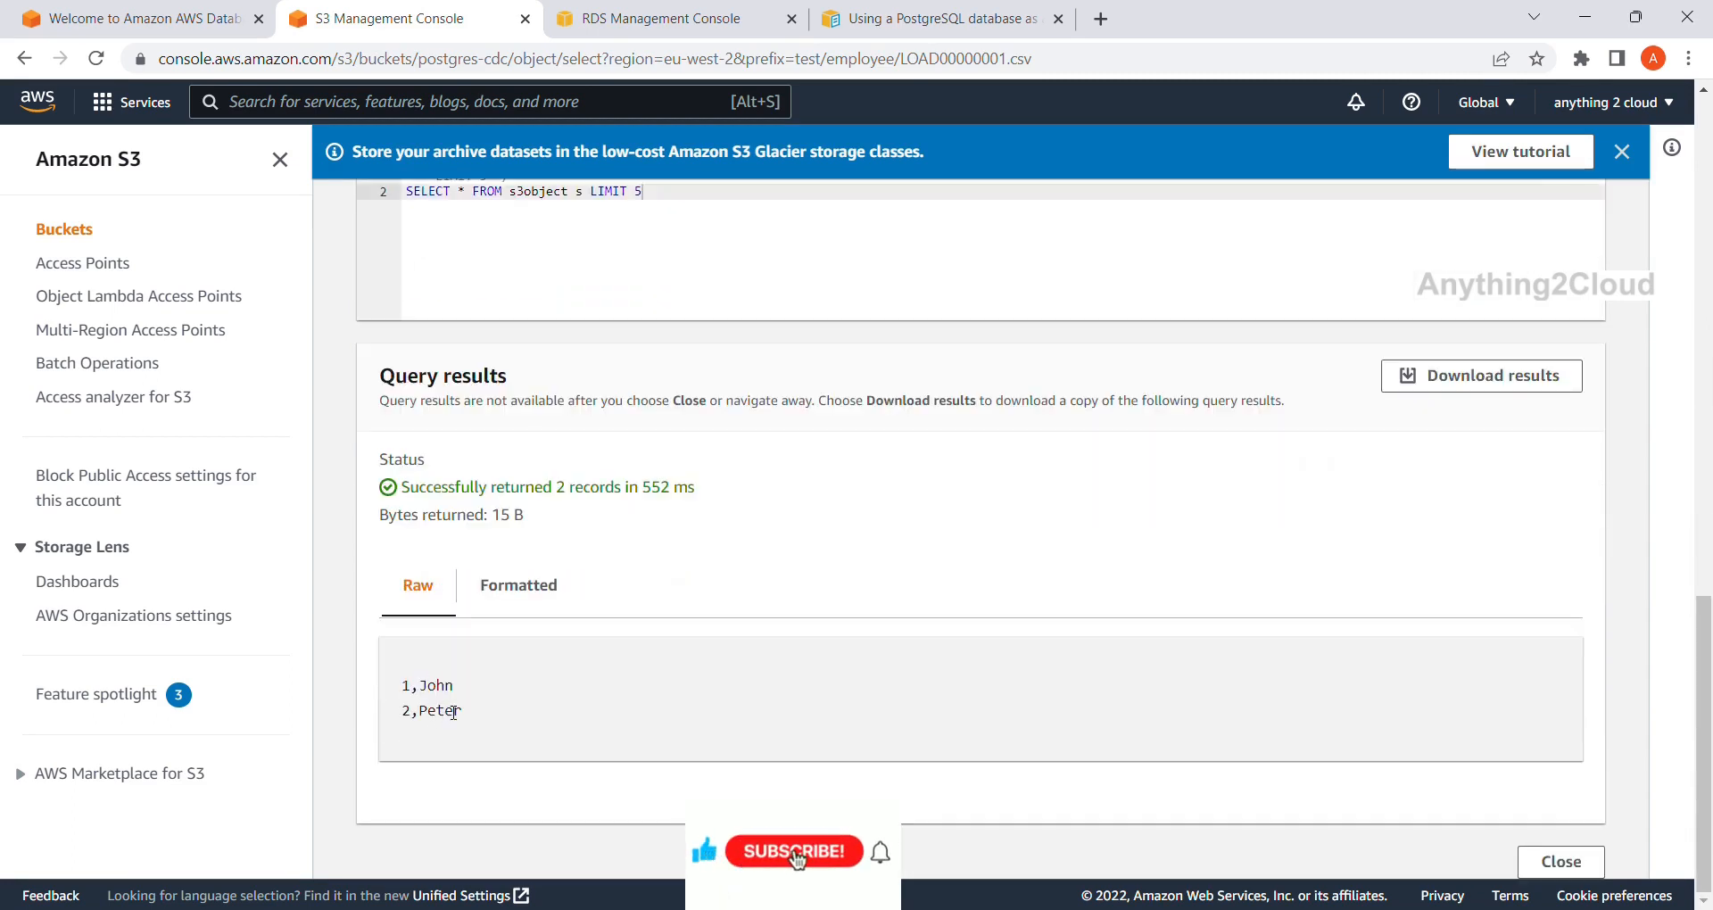
{"action": "scroll", "coordinate": [745, 642], "scroll_direction": "up", "scroll_amount": 15}
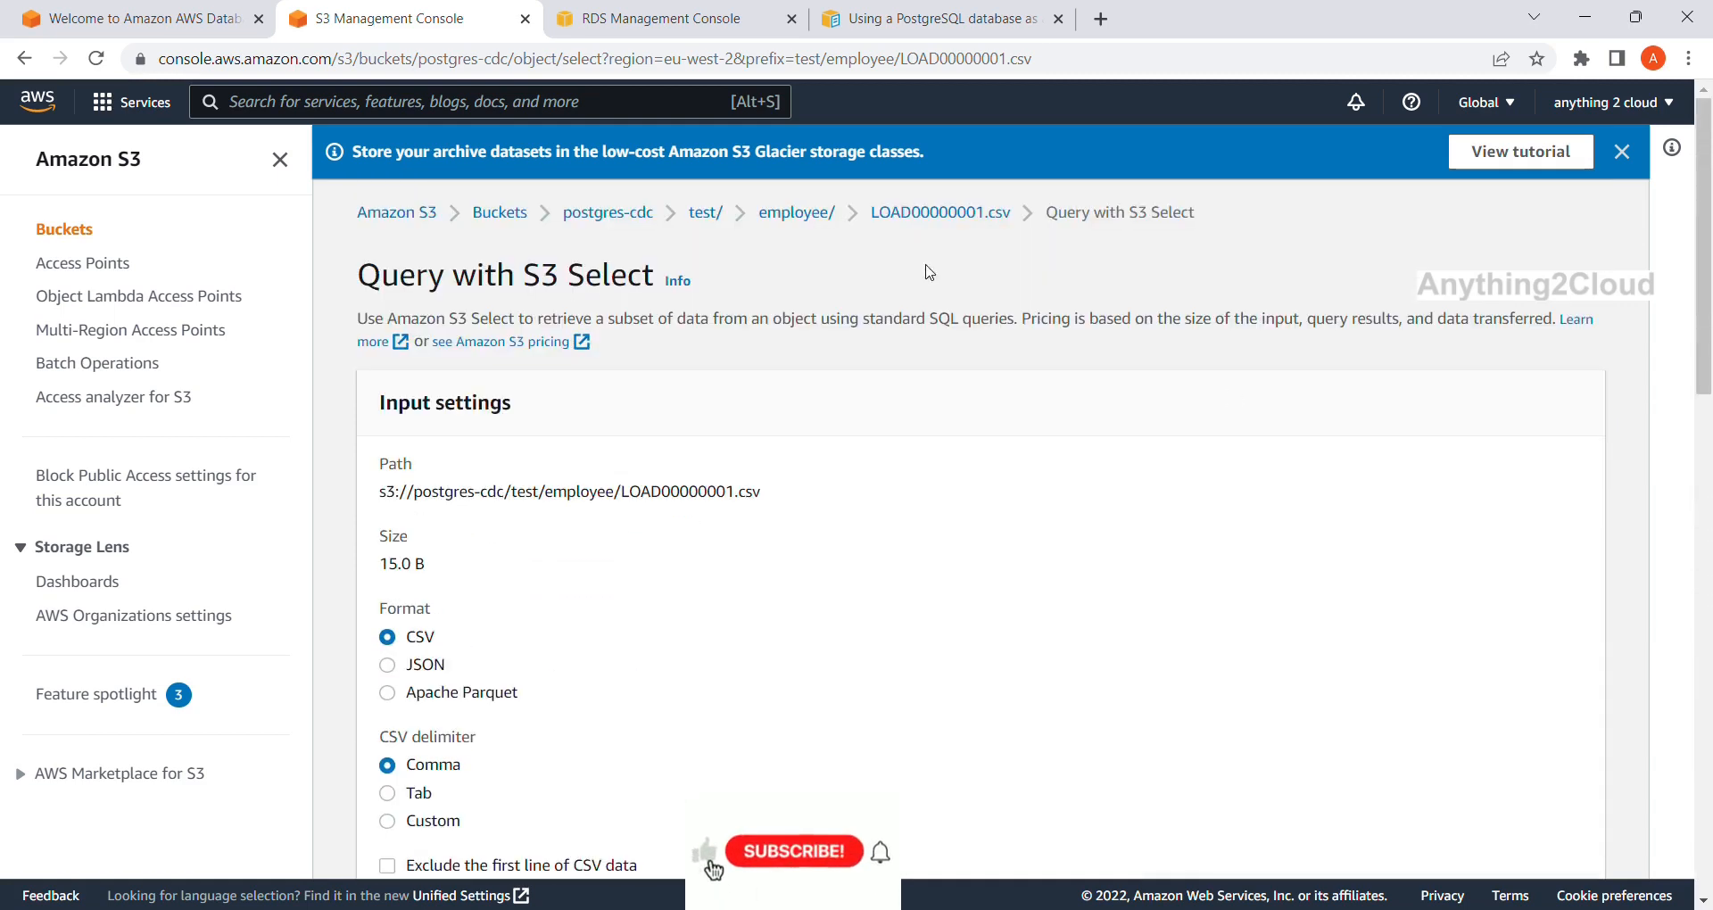
{"action": "scroll", "coordinate": [933, 324], "scroll_direction": "down", "scroll_amount": 15}
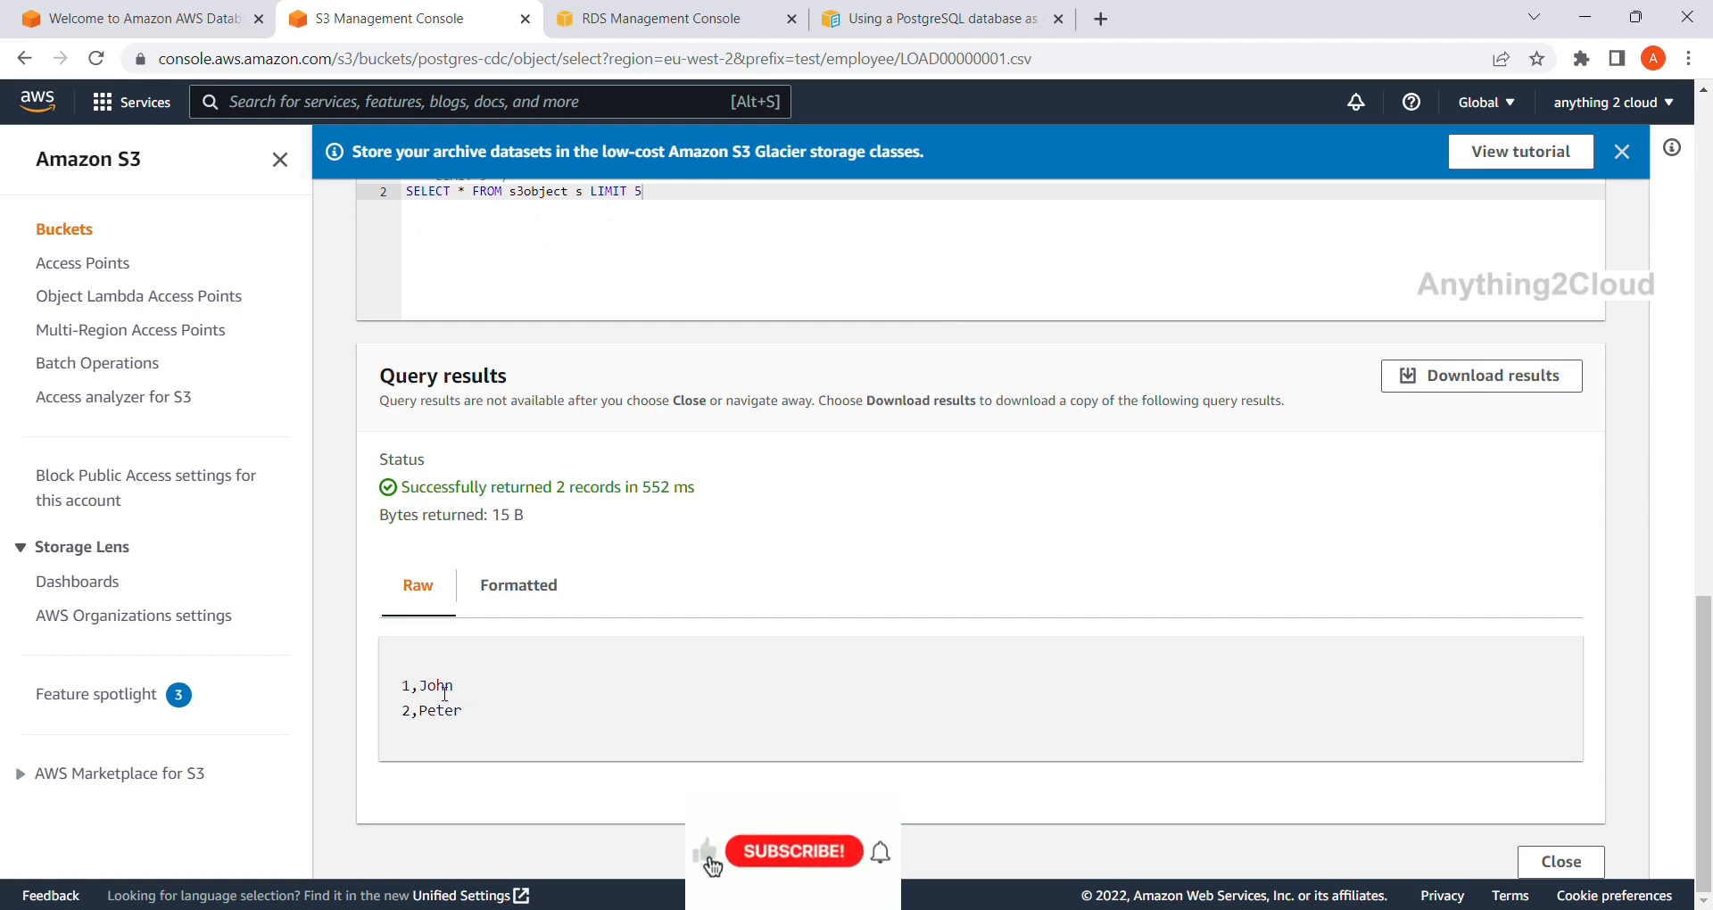
{"action": "scroll", "coordinate": [615, 663], "scroll_direction": "up", "scroll_amount": 1}
{"action": "scroll", "coordinate": [615, 663], "scroll_direction": "up", "scroll_amount": 10}
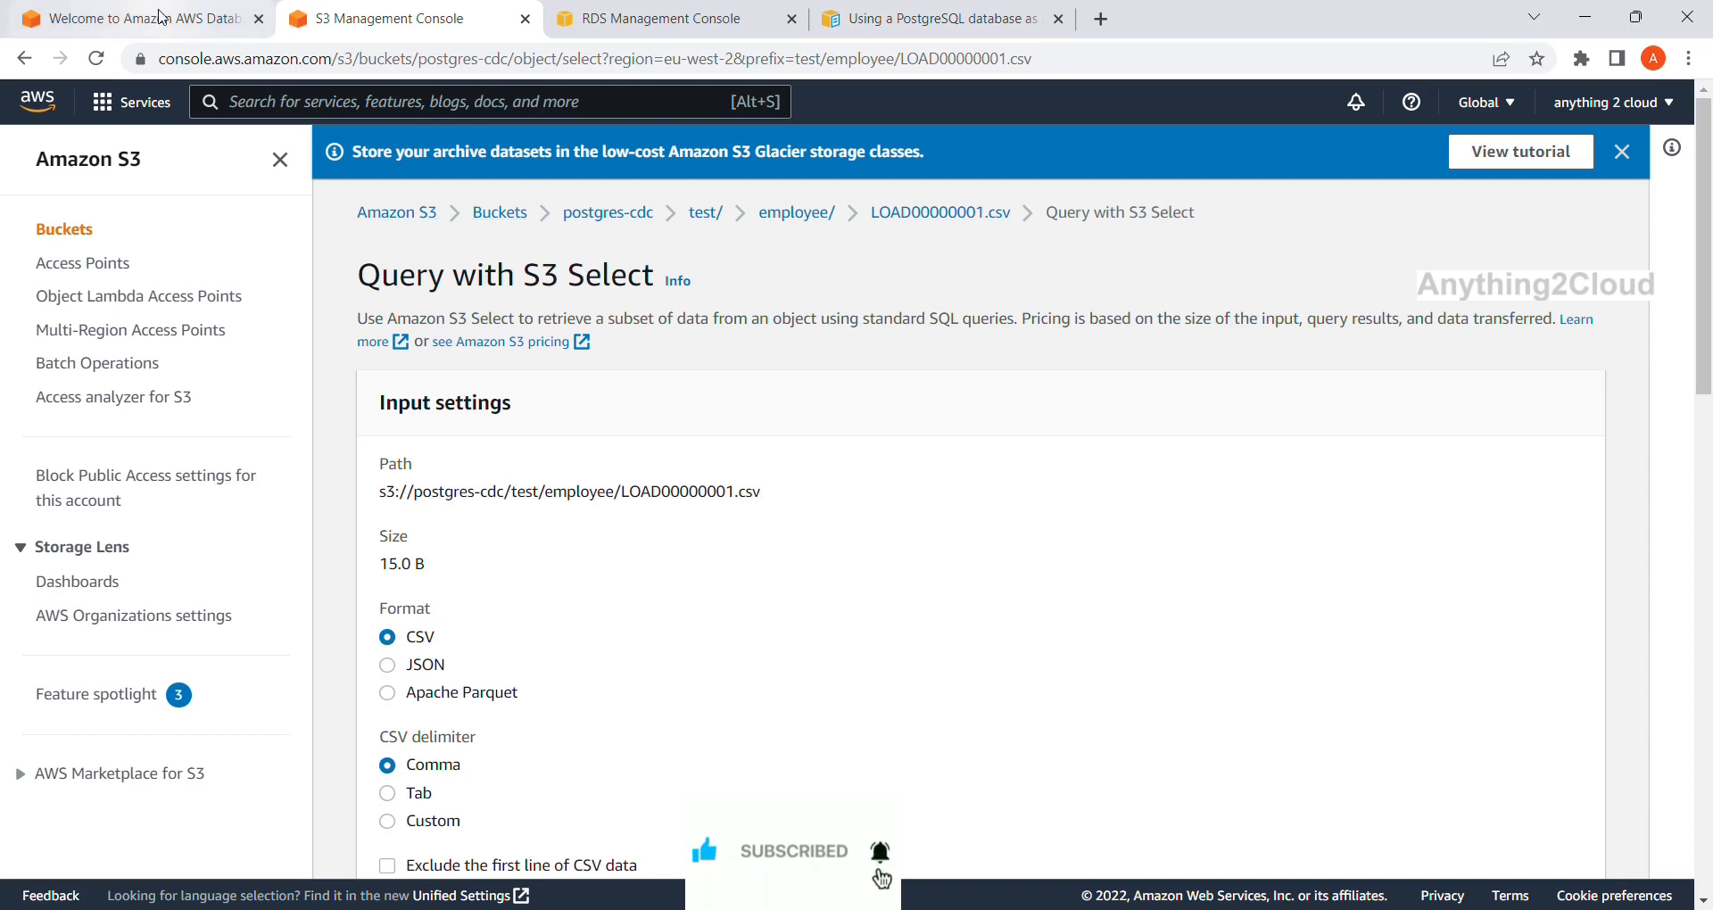
{"action": "left_click", "coordinate": [166, 19]}
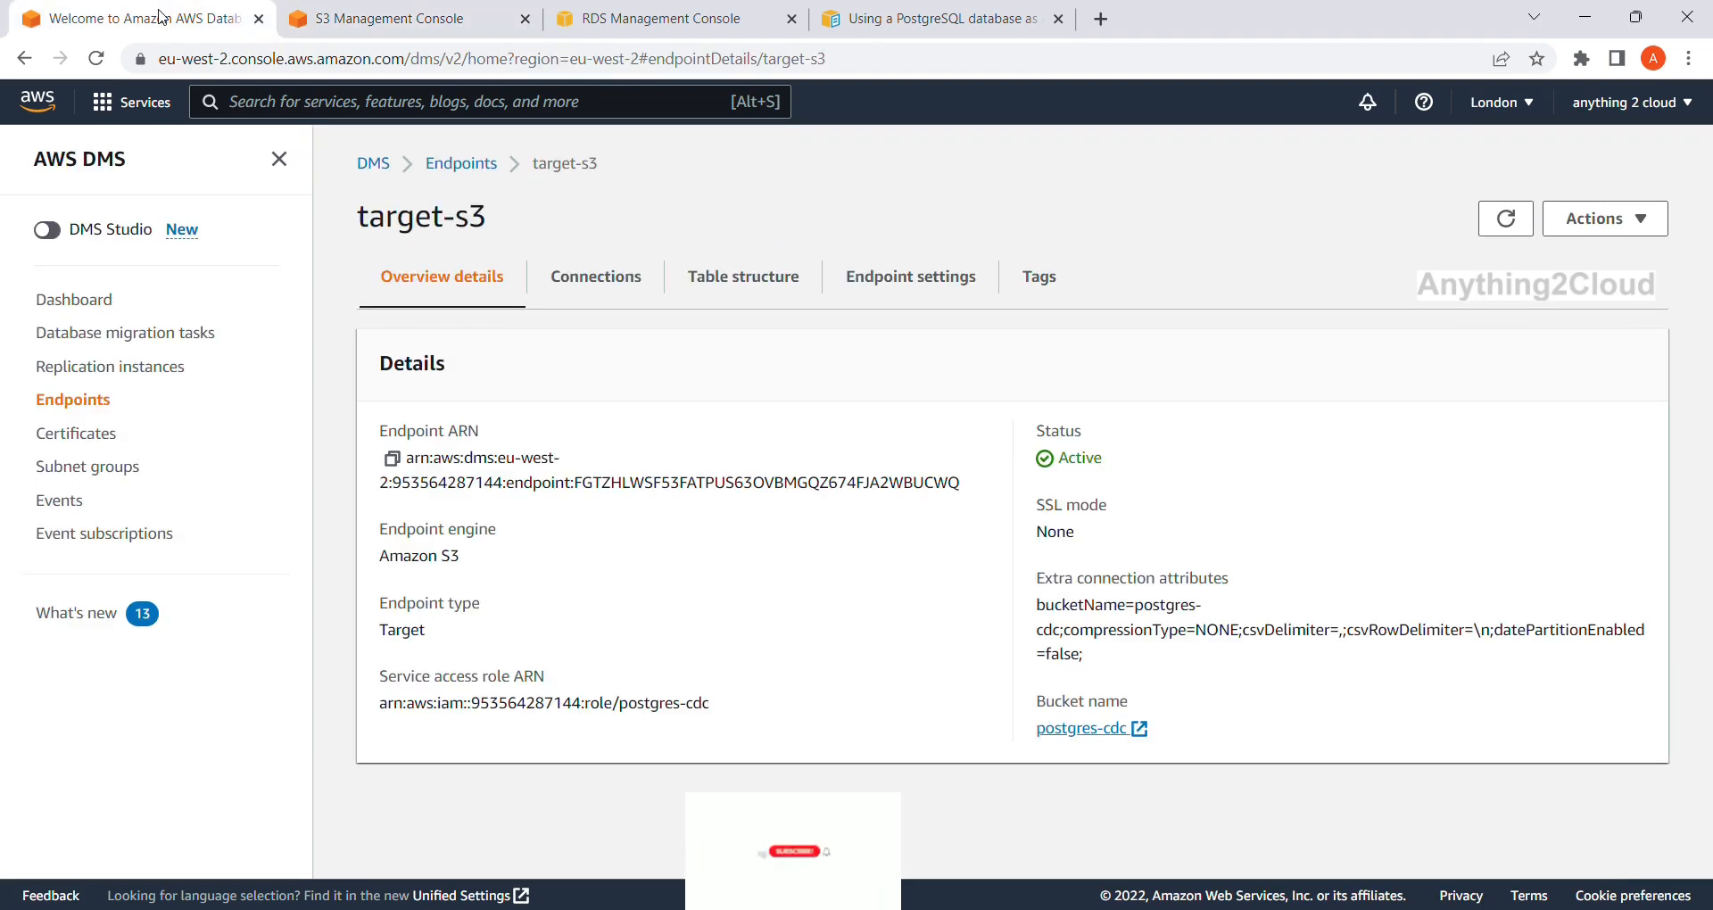
{"action": "left_click", "coordinate": [147, 331]}
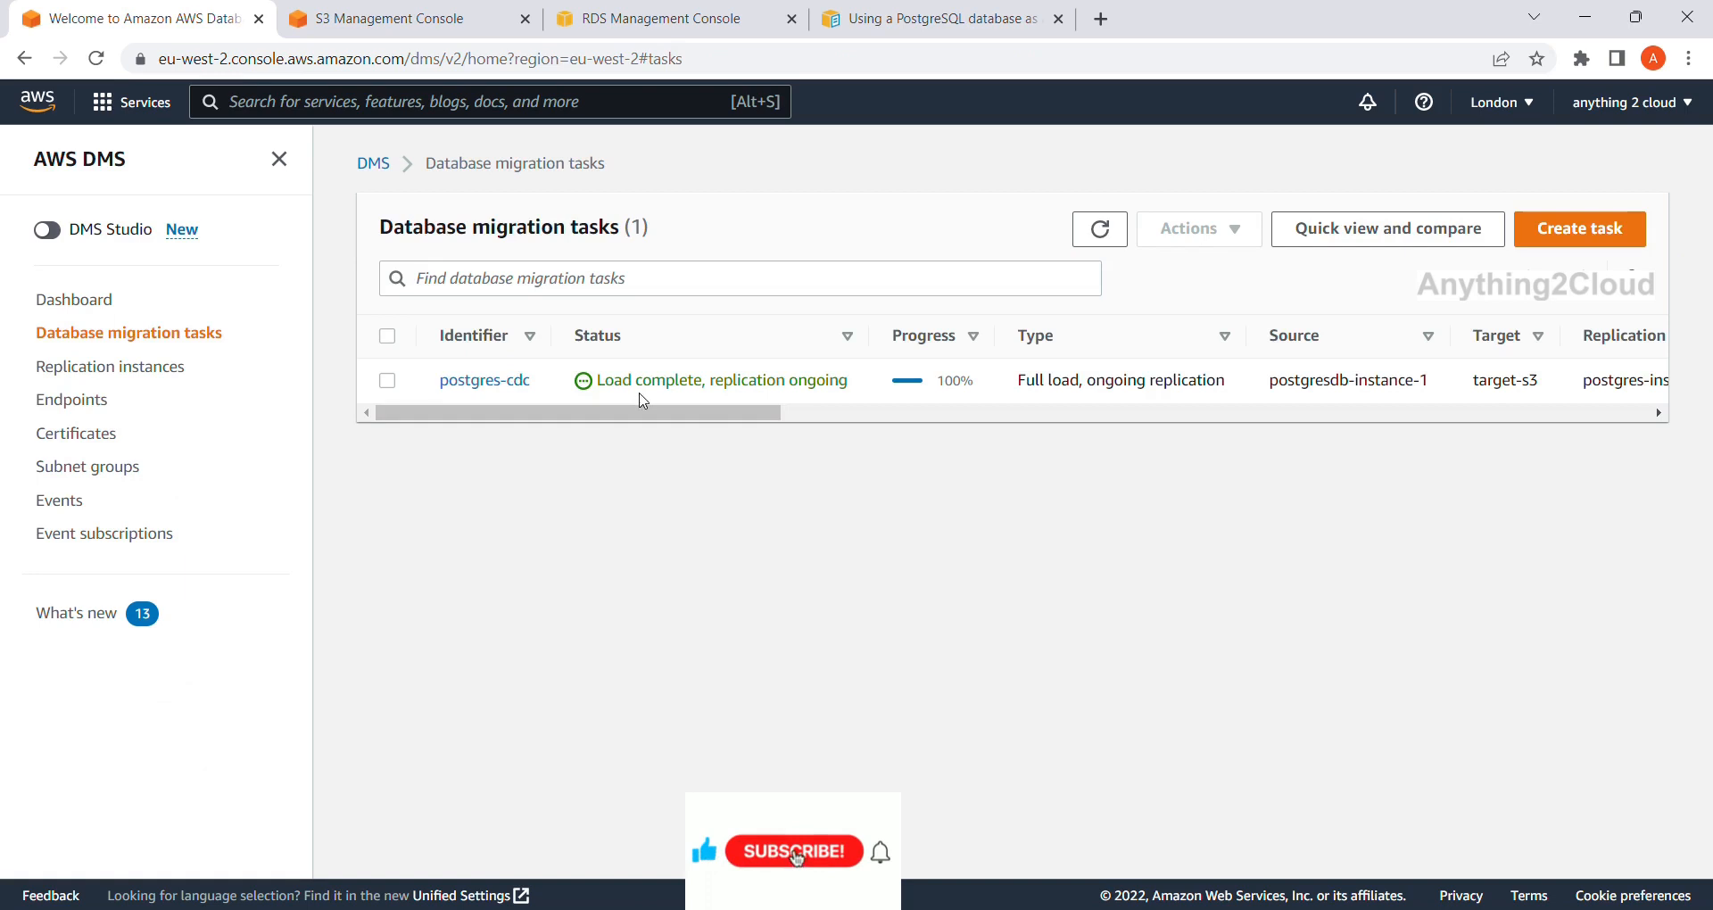